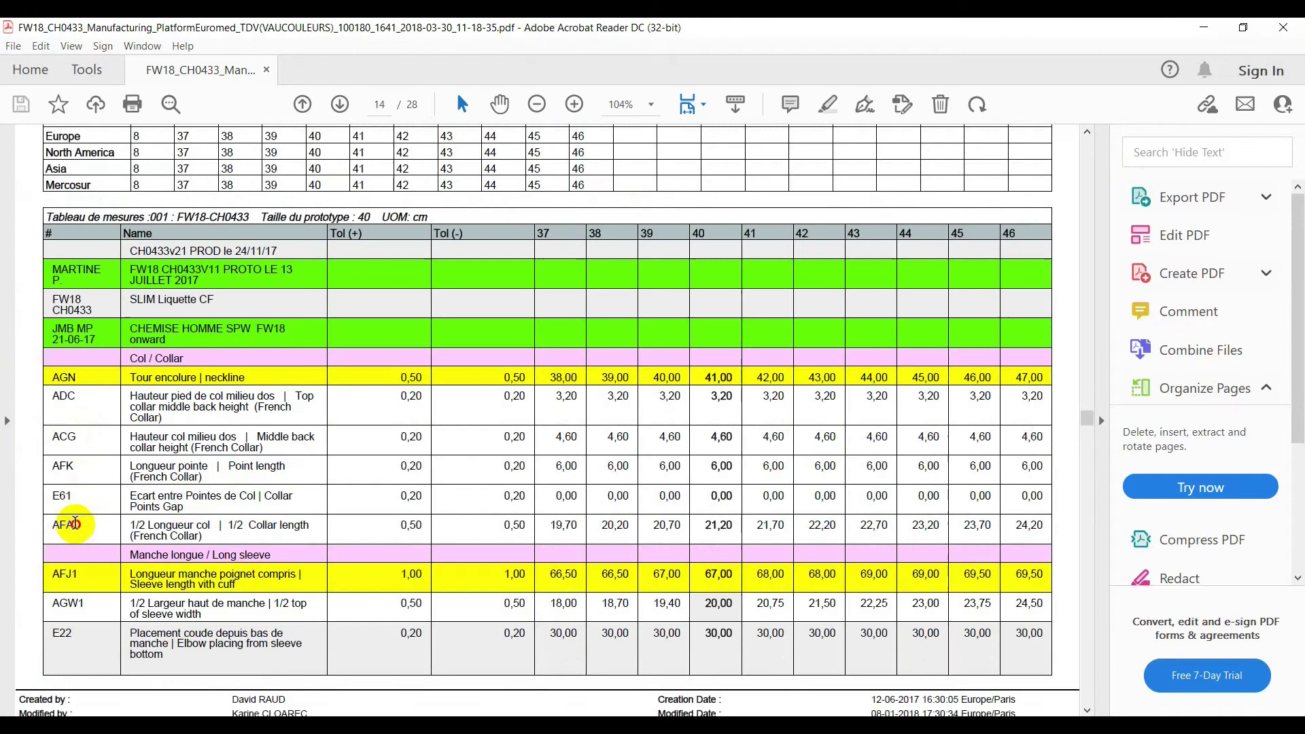
- Look up the AFA half collar length for size 40 in the PDF and draw a horizontal 21.2 cm straight line in Modaris
left_click_drag(75, 525, 50, 525)
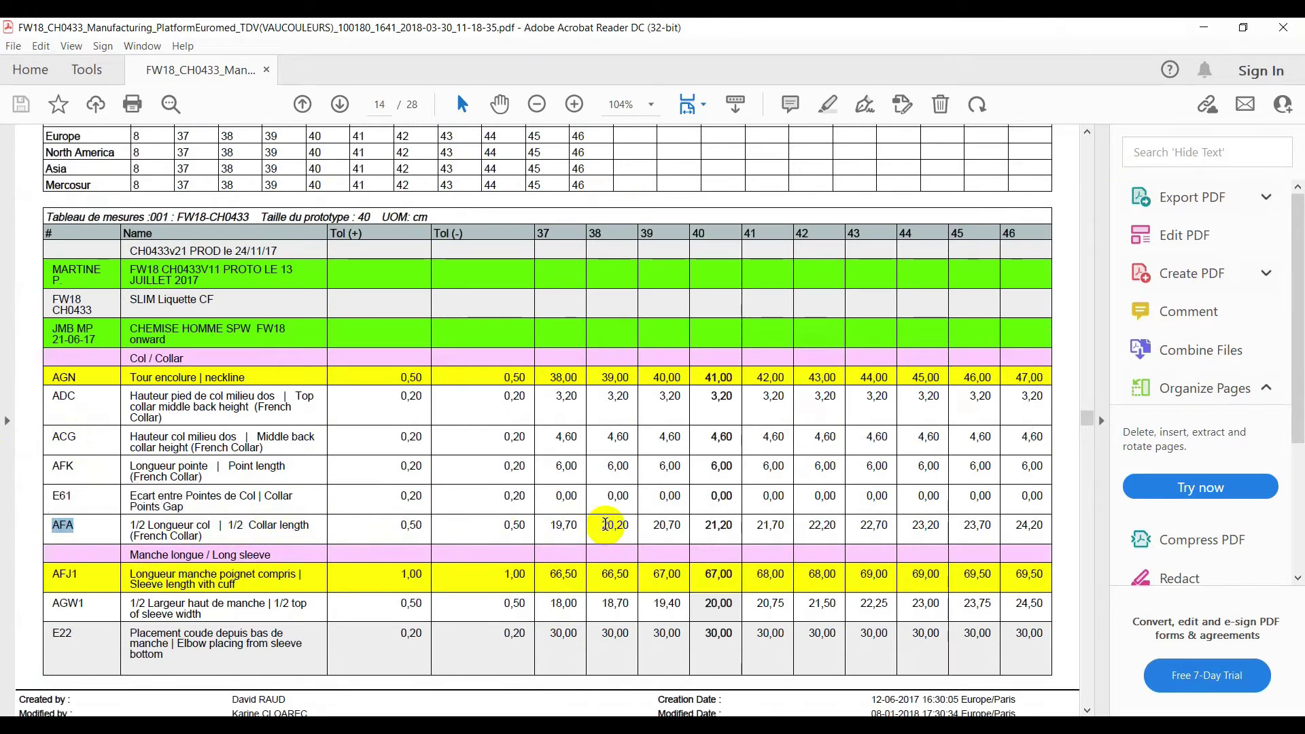
left_click_drag(737, 525, 705, 525)
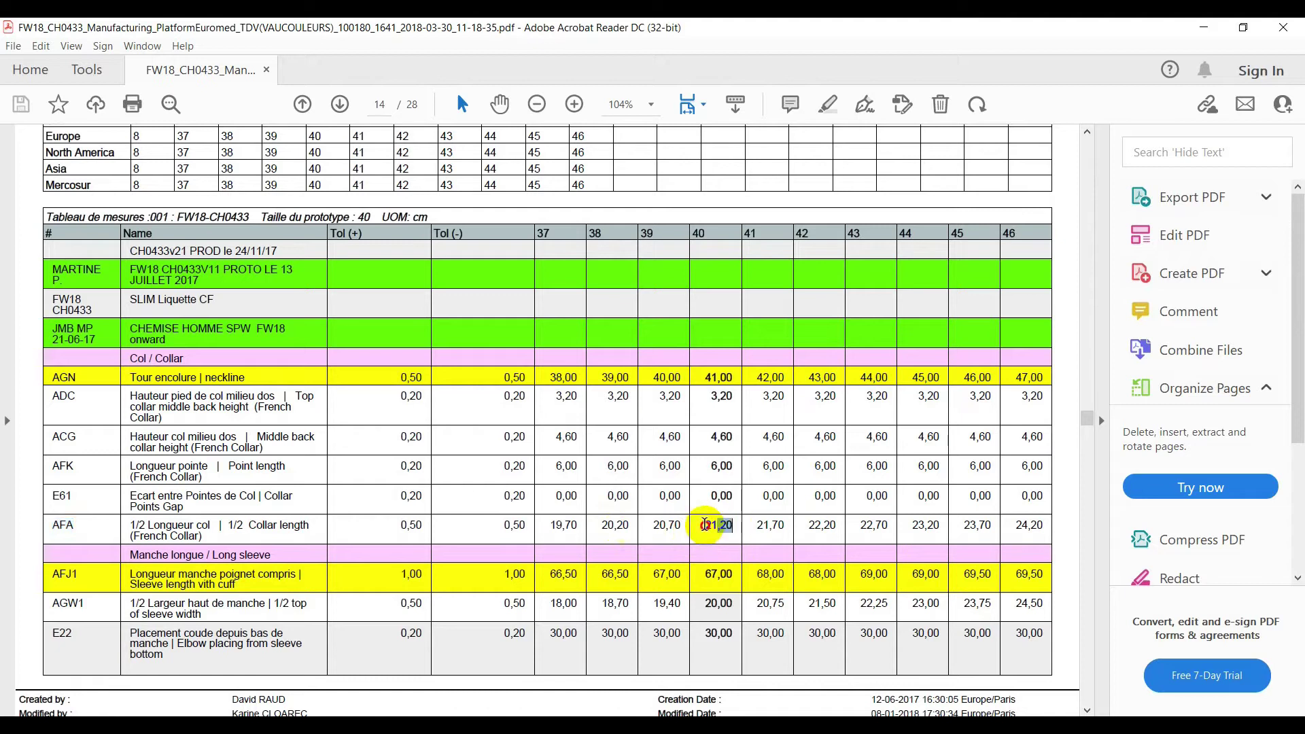
left_click(1216, 31)
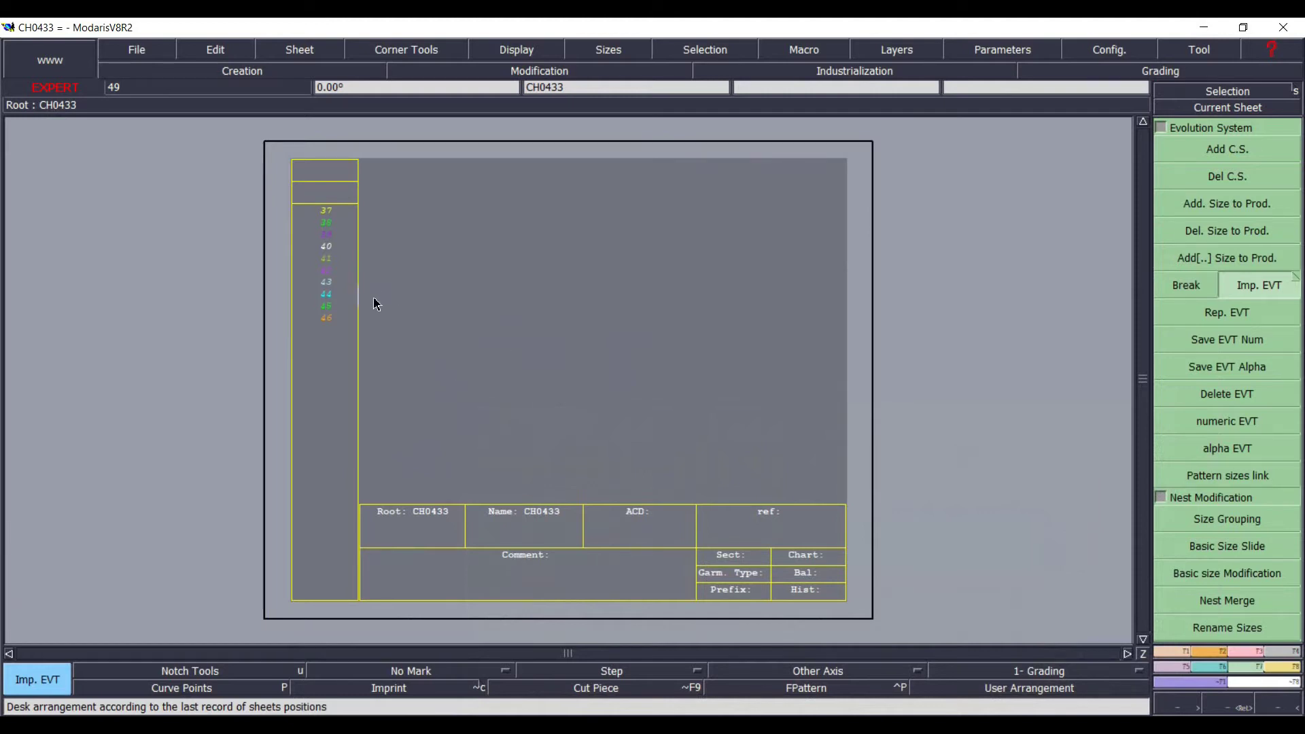
key("d")
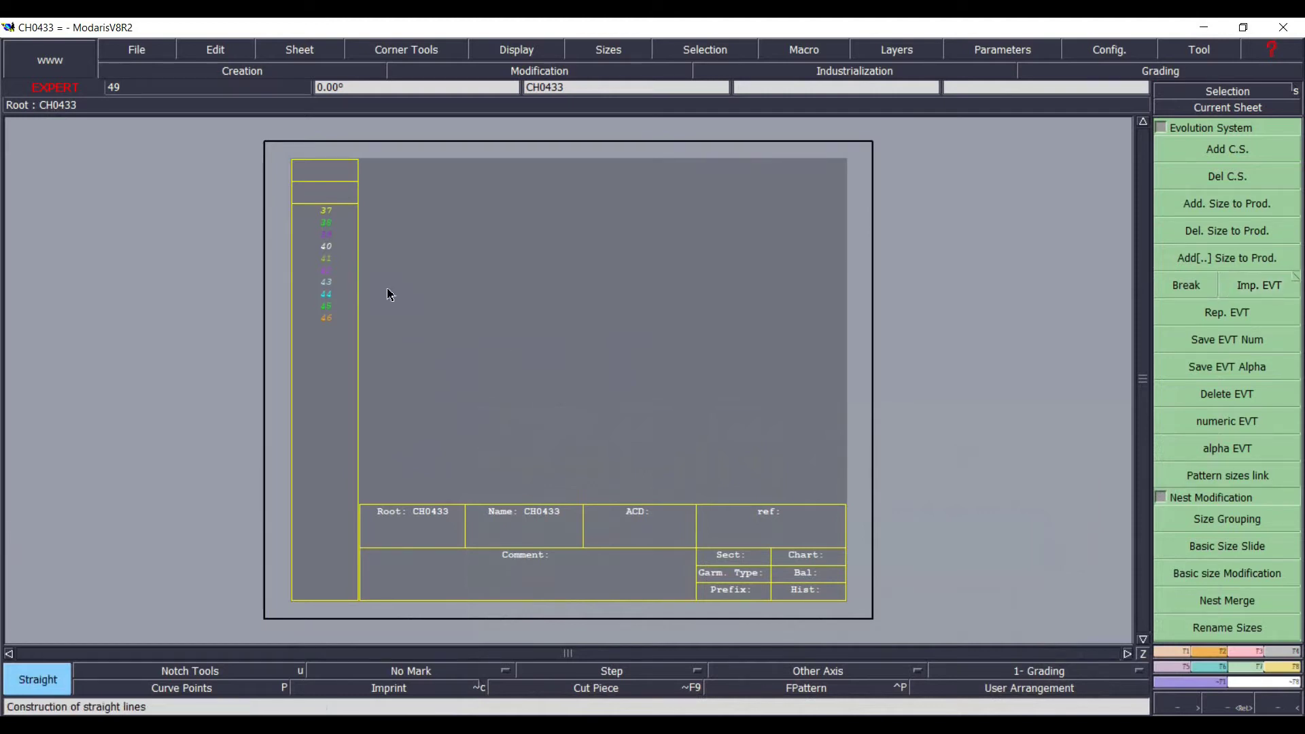
left_click(387, 283)
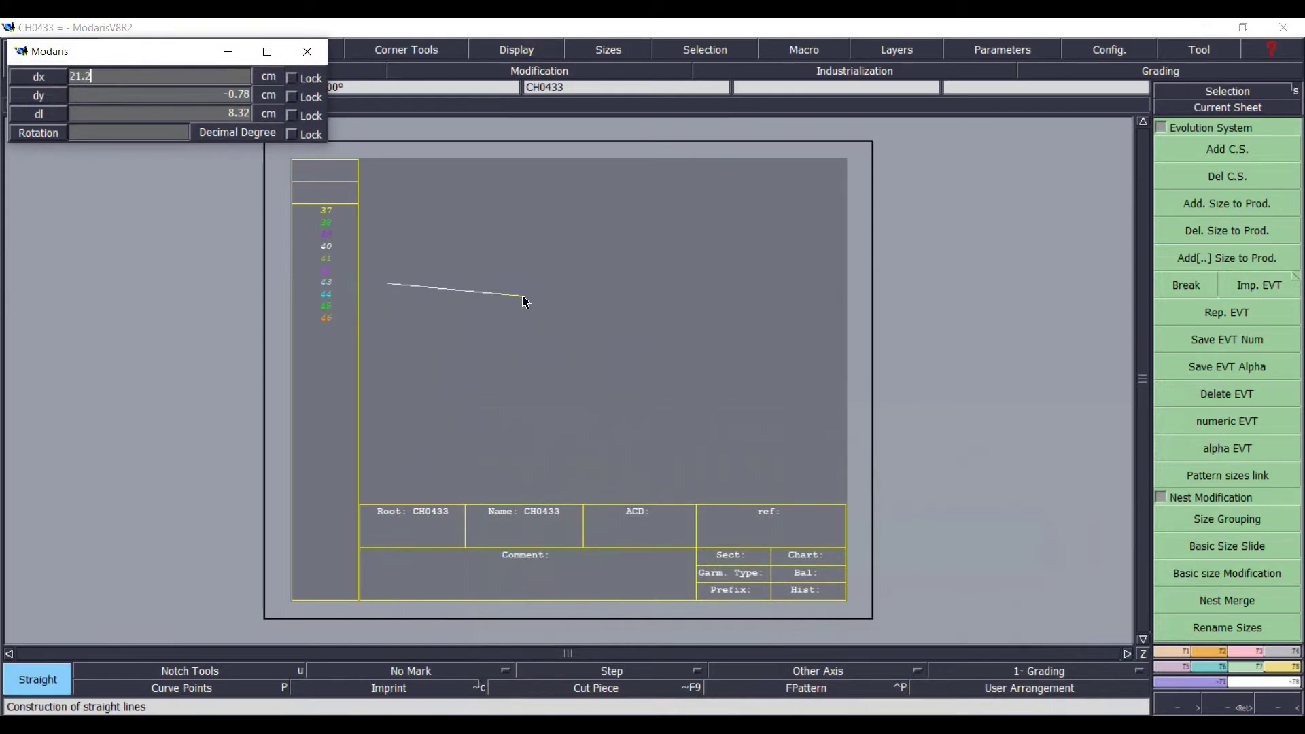
key("Return")
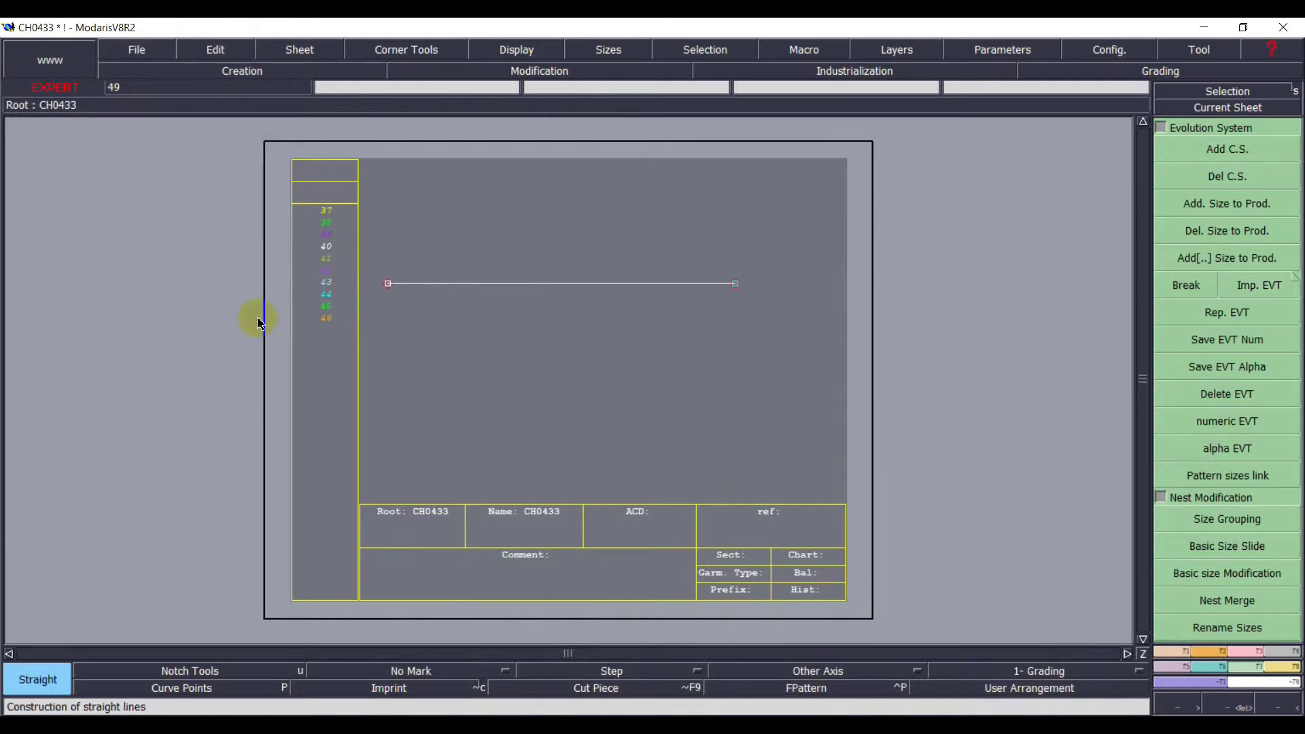
- Switch to the PDF, examine the collar sketch and look up the ACG middle back collar height for size 40
key("alt+Tab")
scroll(476, 384, "up", 8)
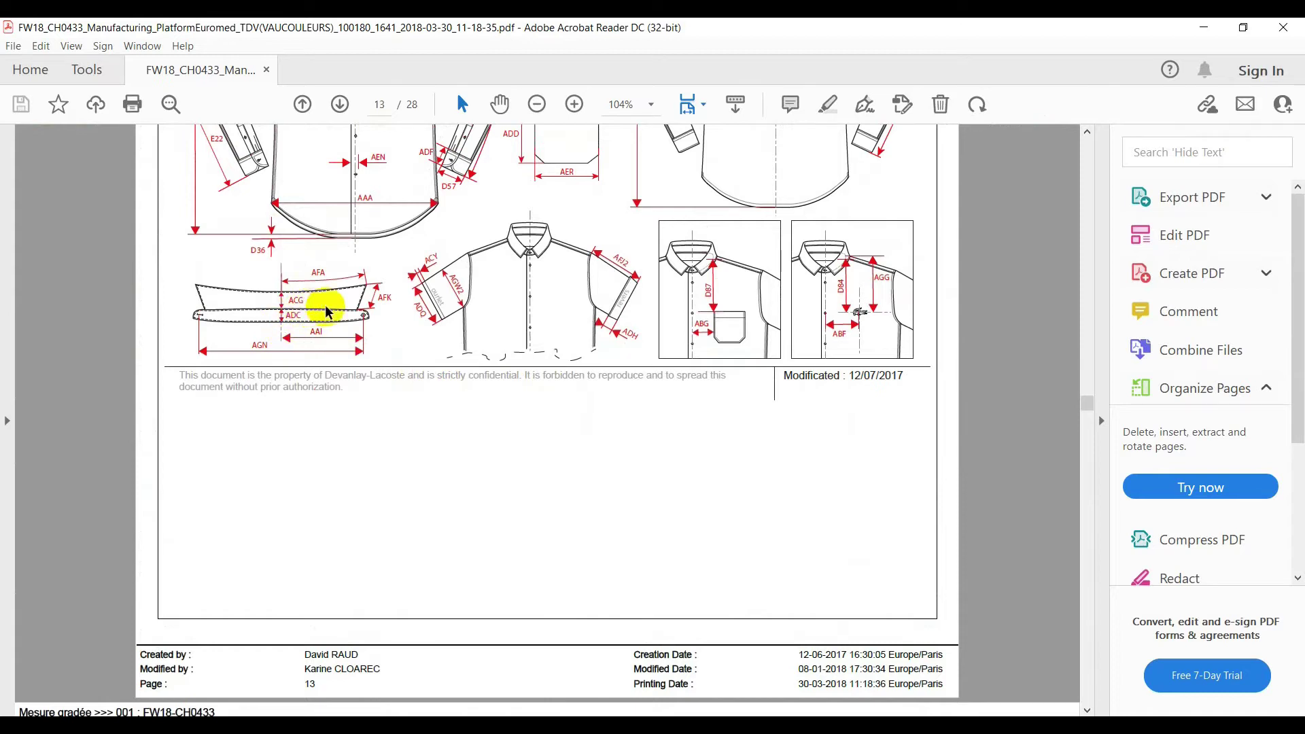
scroll(349, 468, "down", 3)
scroll(349, 469, "down", 18)
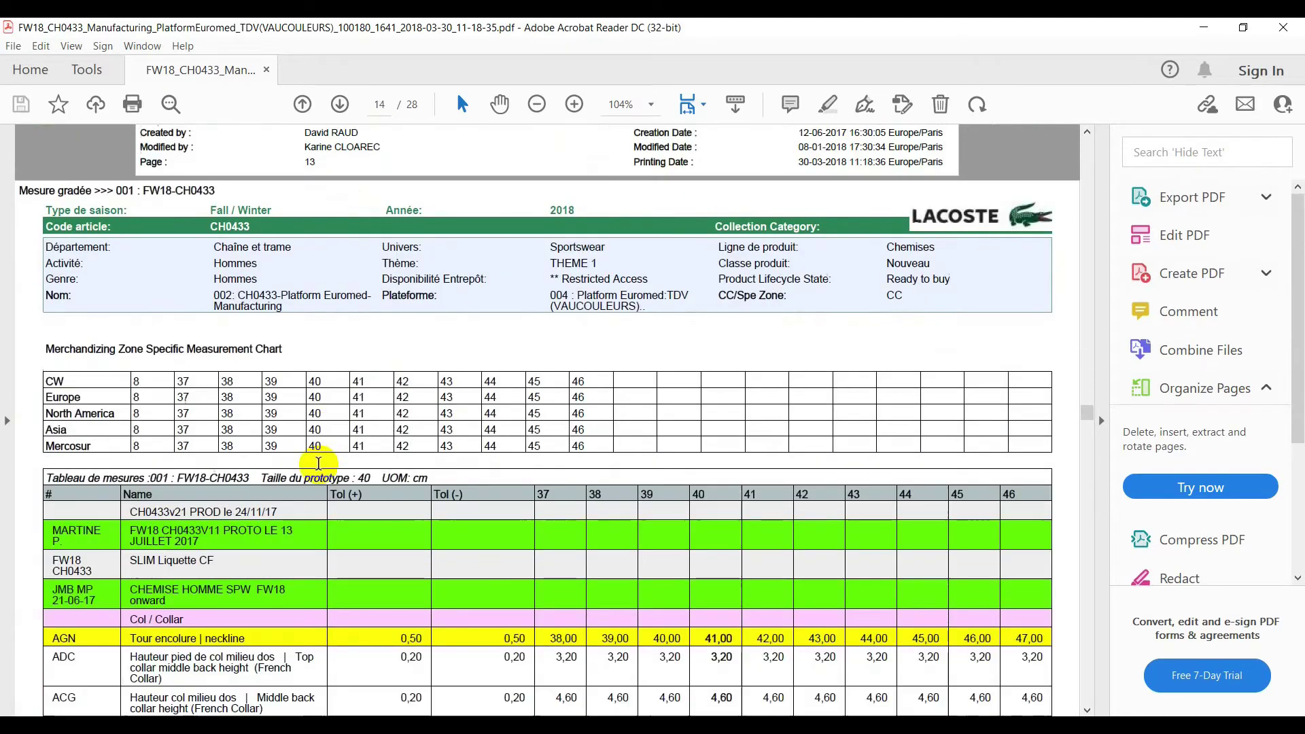
scroll(309, 461, "down", 1)
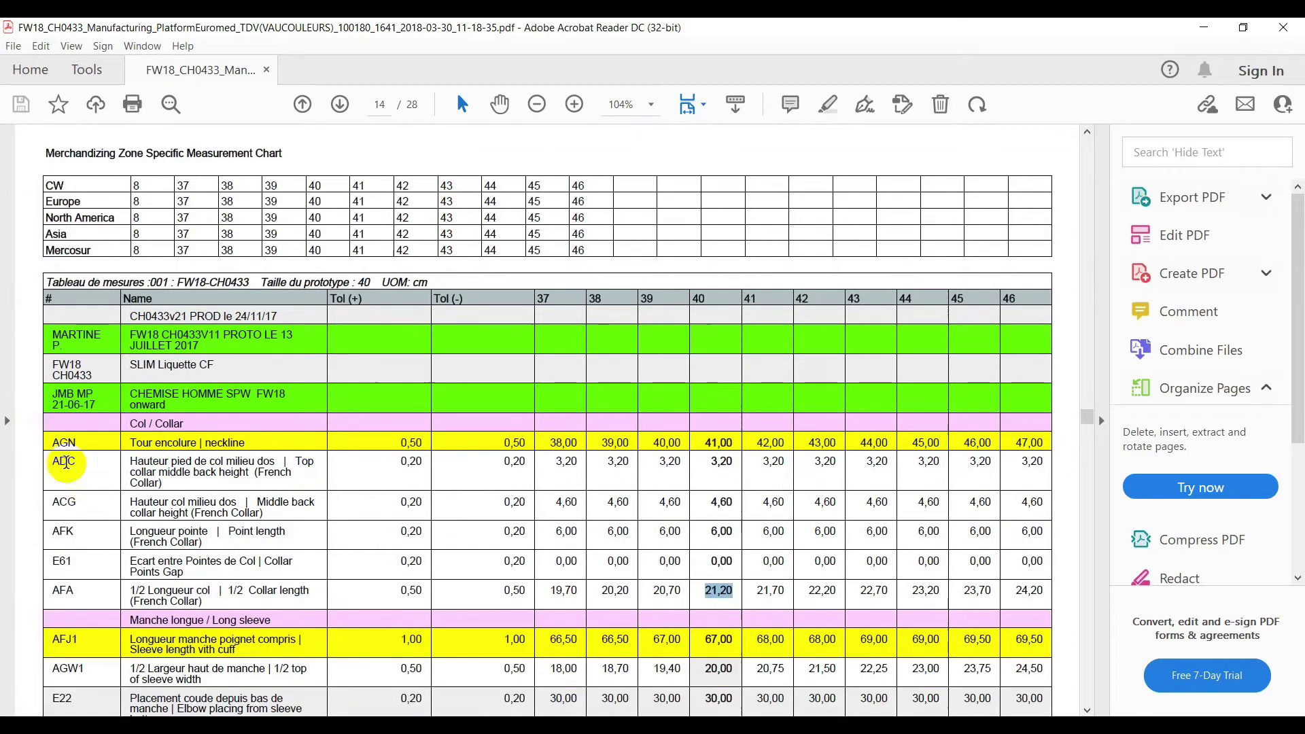
double_click(61, 502)
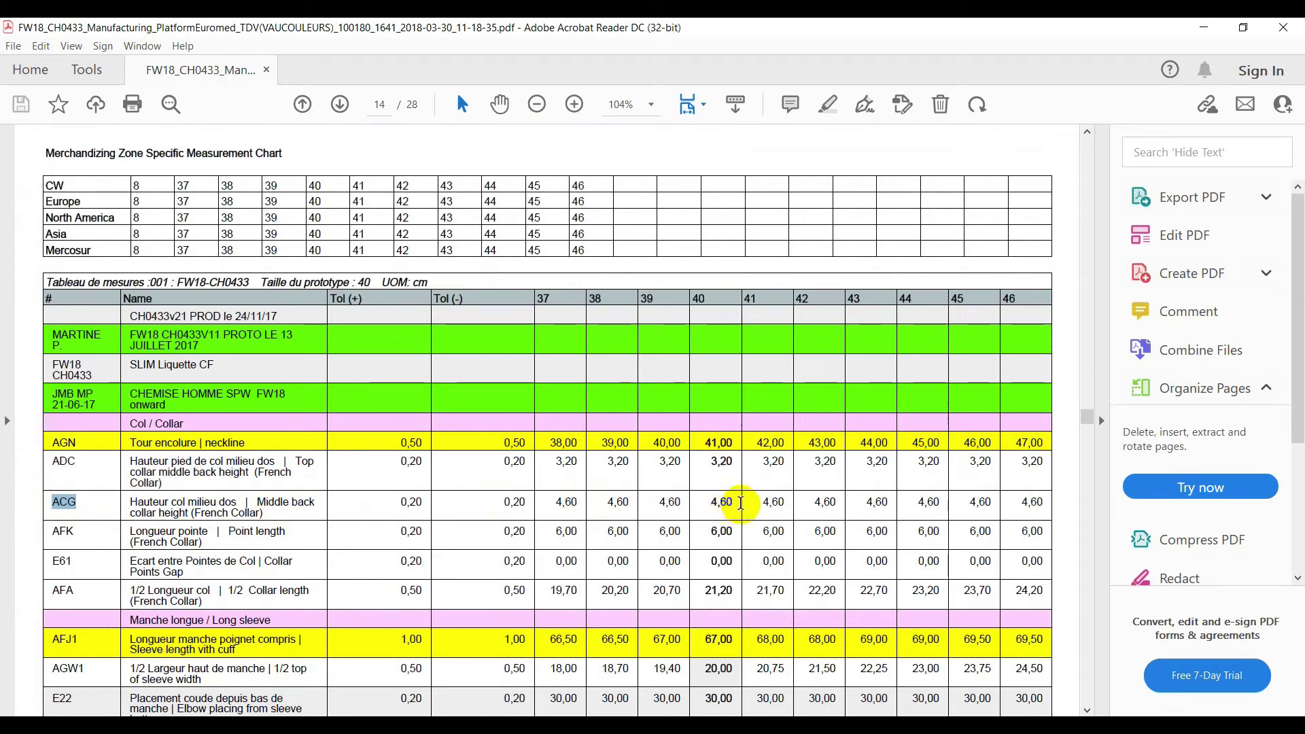
left_click(721, 502)
double_click(721, 502)
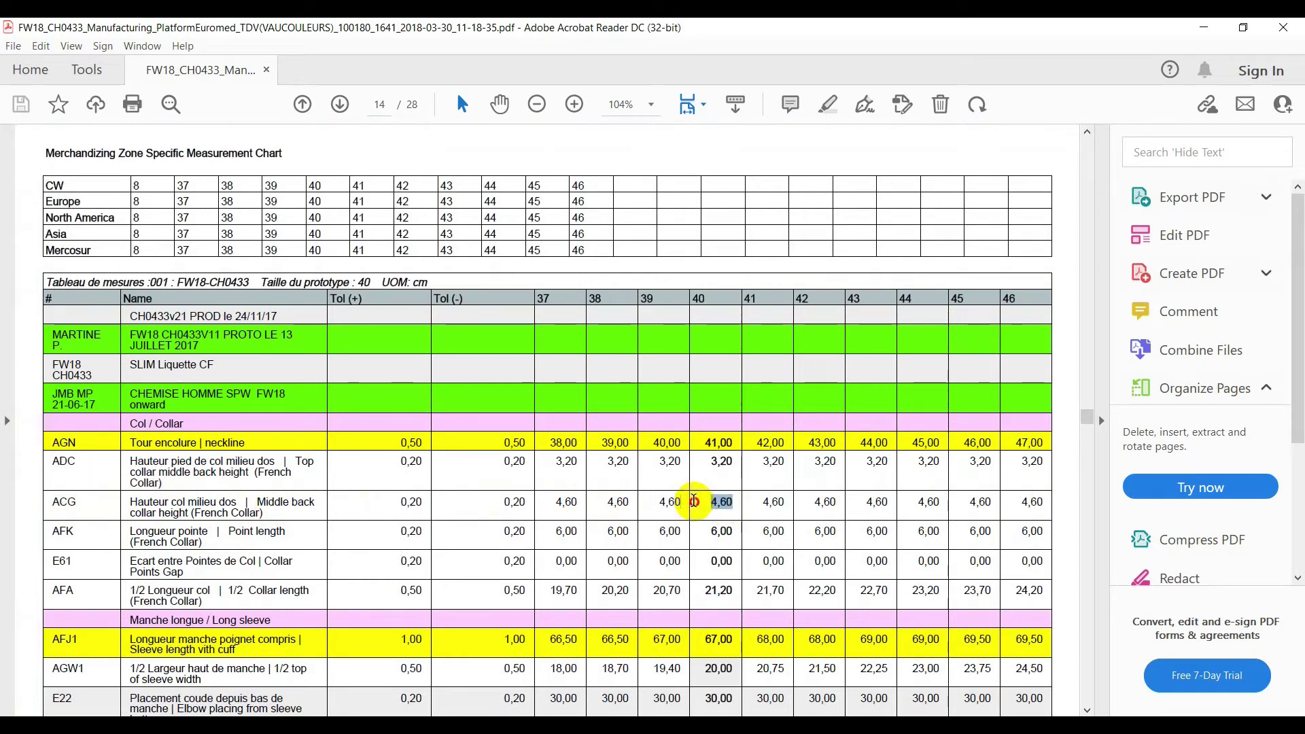
left_click(1203, 27)
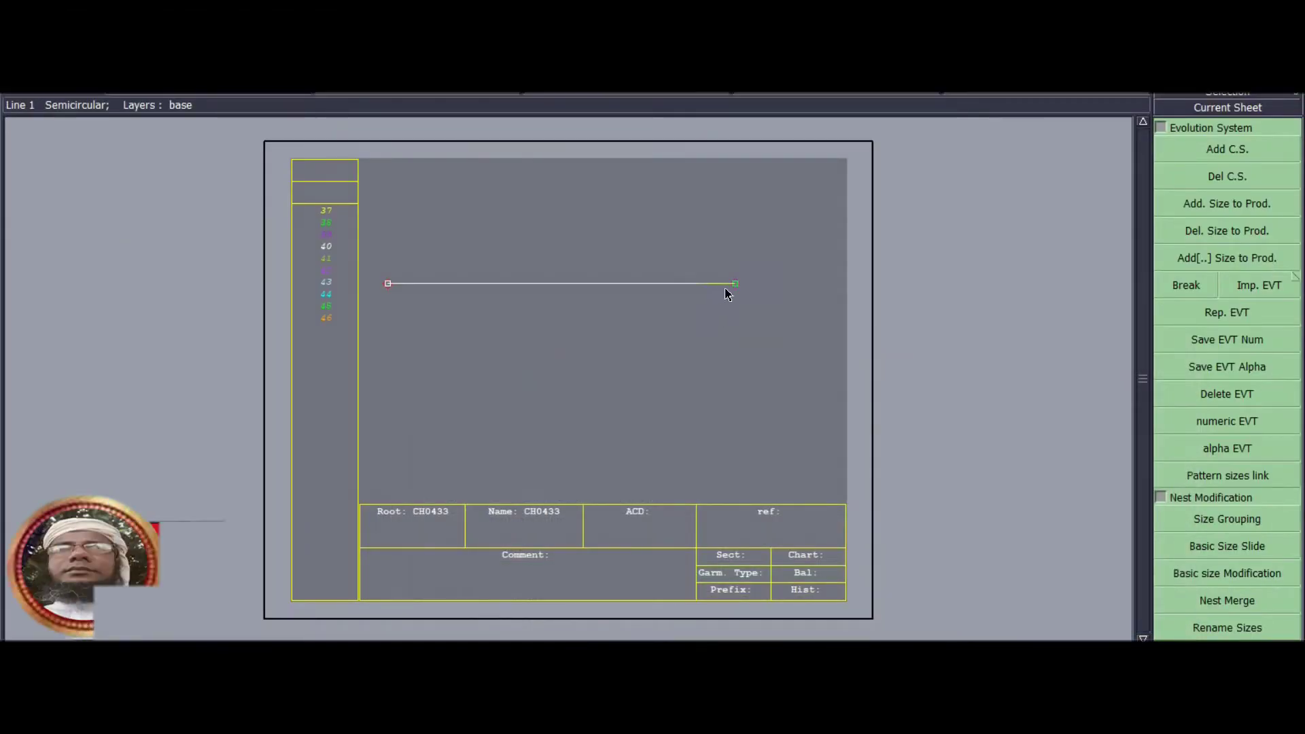
- Draw a vertical straight line down from the right end of the horizontal line with dx 0 and dy -4.6 cm
left_click(740, 322)
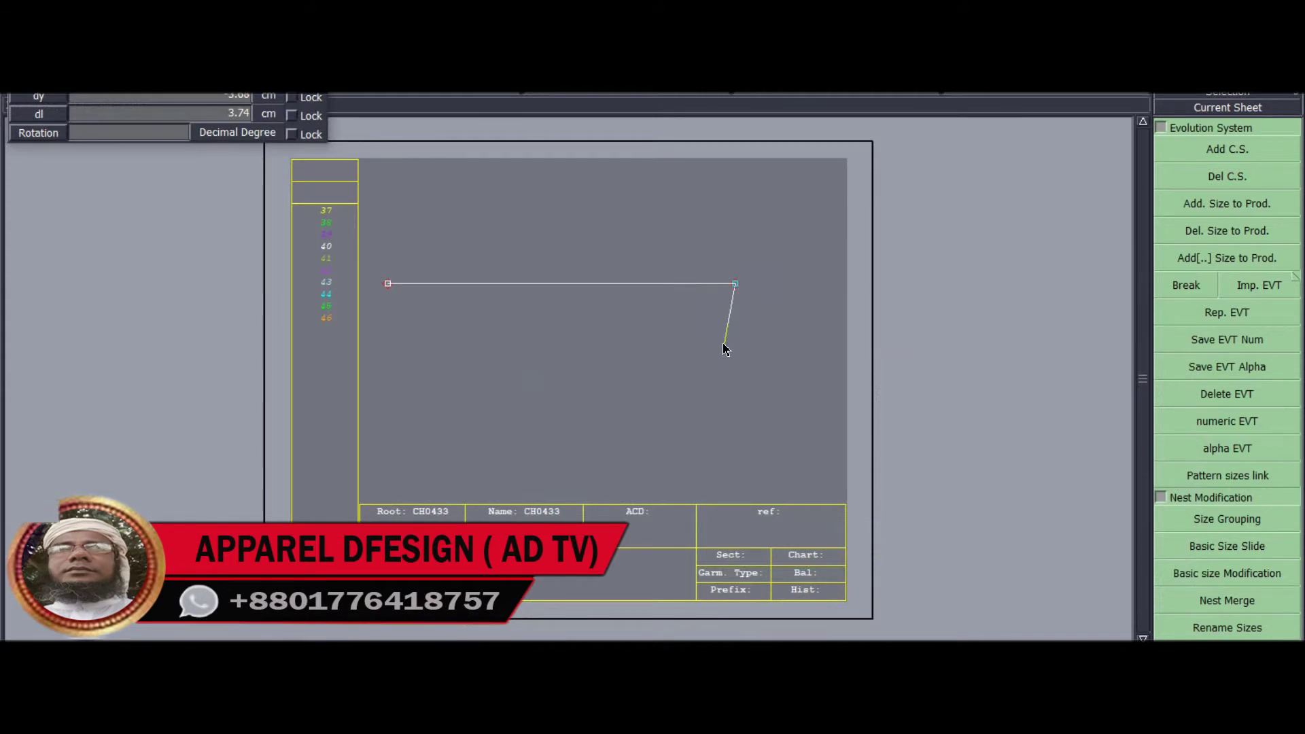
type("0")
key("Down")
type("-")
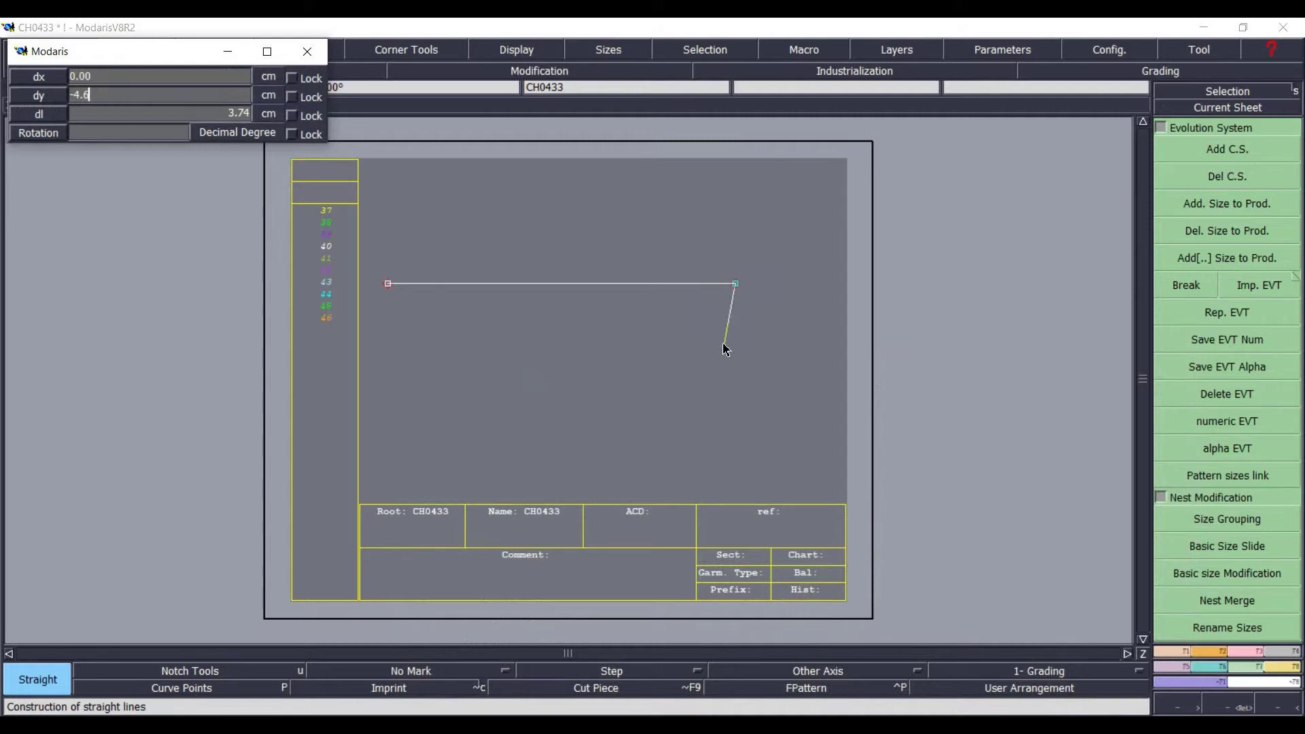
key("Return")
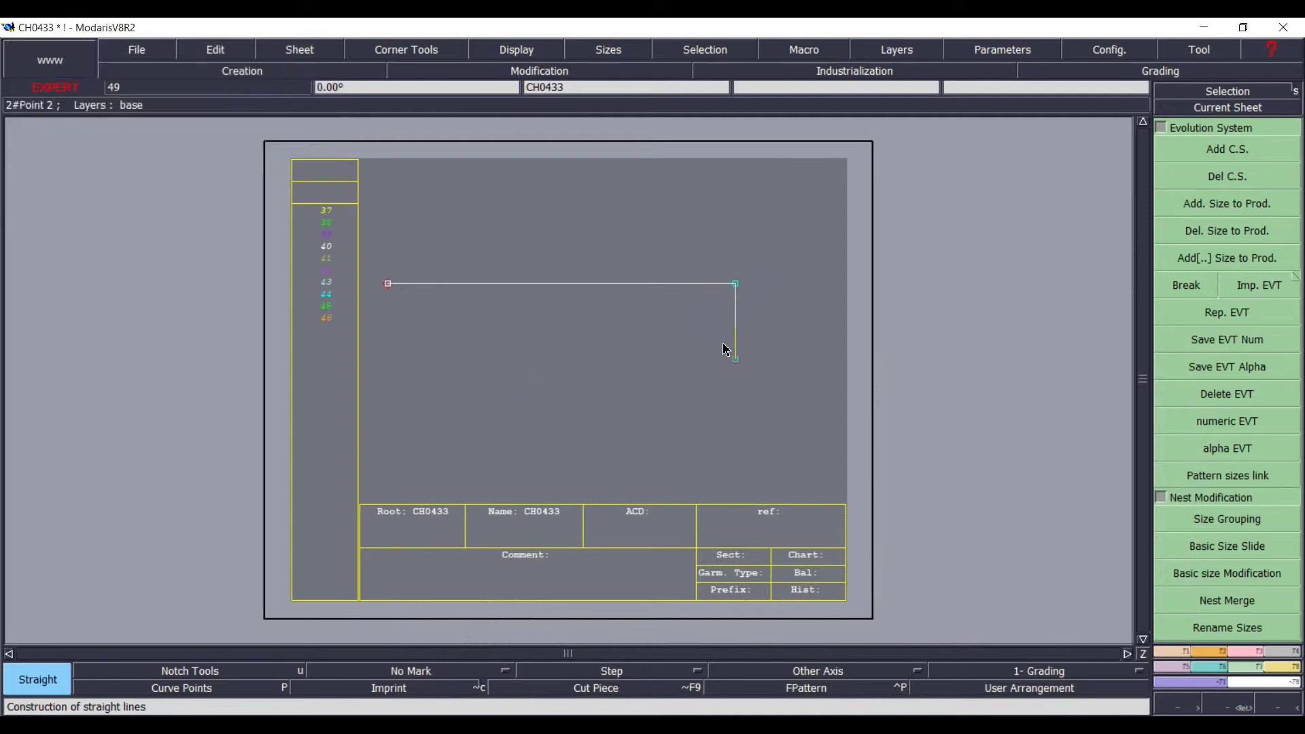
- Draw a slanted straight line about 6.19 cm long, down and inward from the left end of the horizontal line
left_click(388, 285)
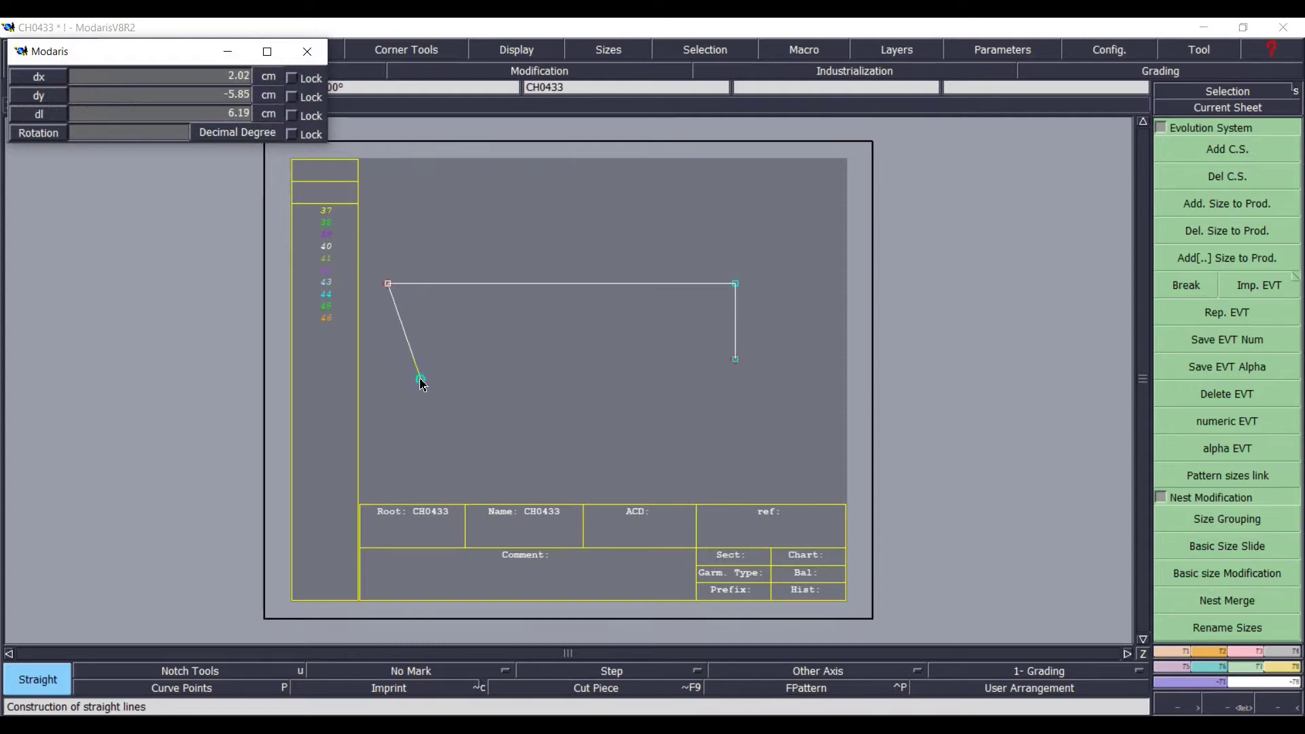
left_click(420, 379)
right_click(173, 489)
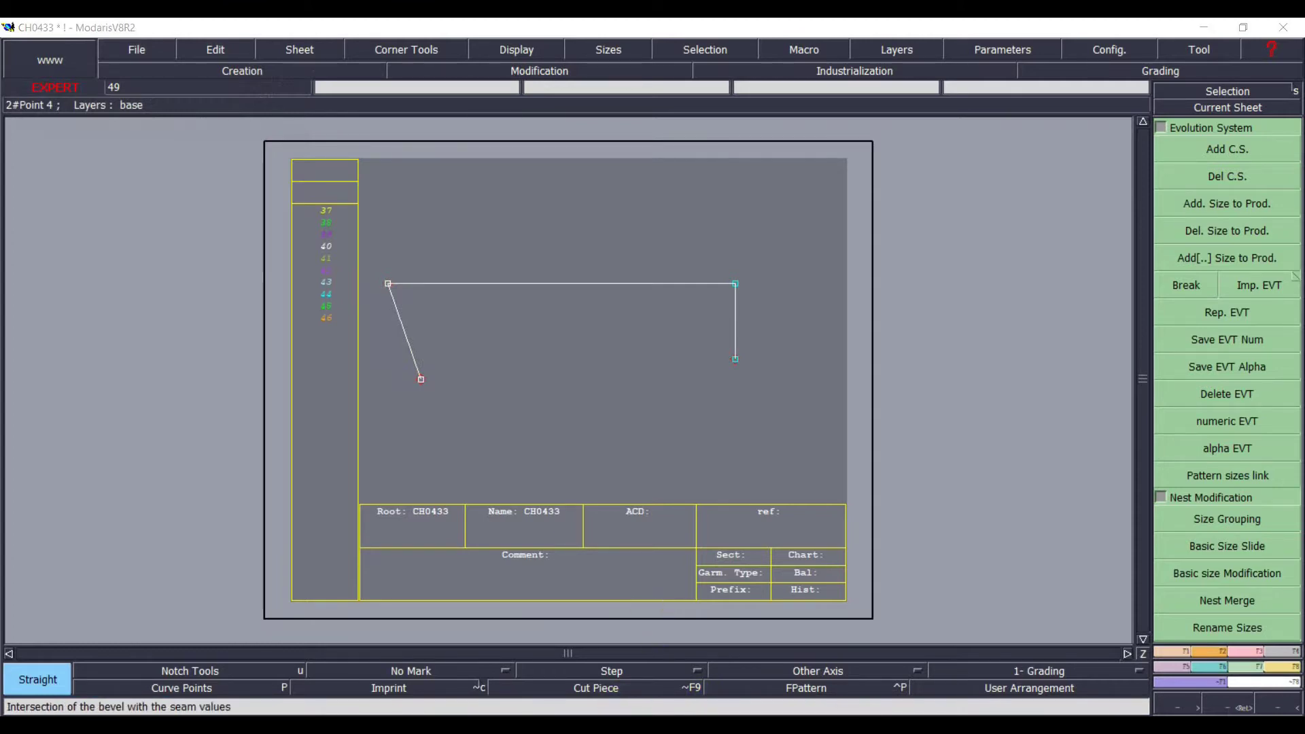
- Look up the AFK collar point length in the PDF and create a developed point 6 cm along the slanted line in Modaris
key("alt+Tab")
scroll(487, 252, "up", 5)
scroll(493, 236, "up", 3)
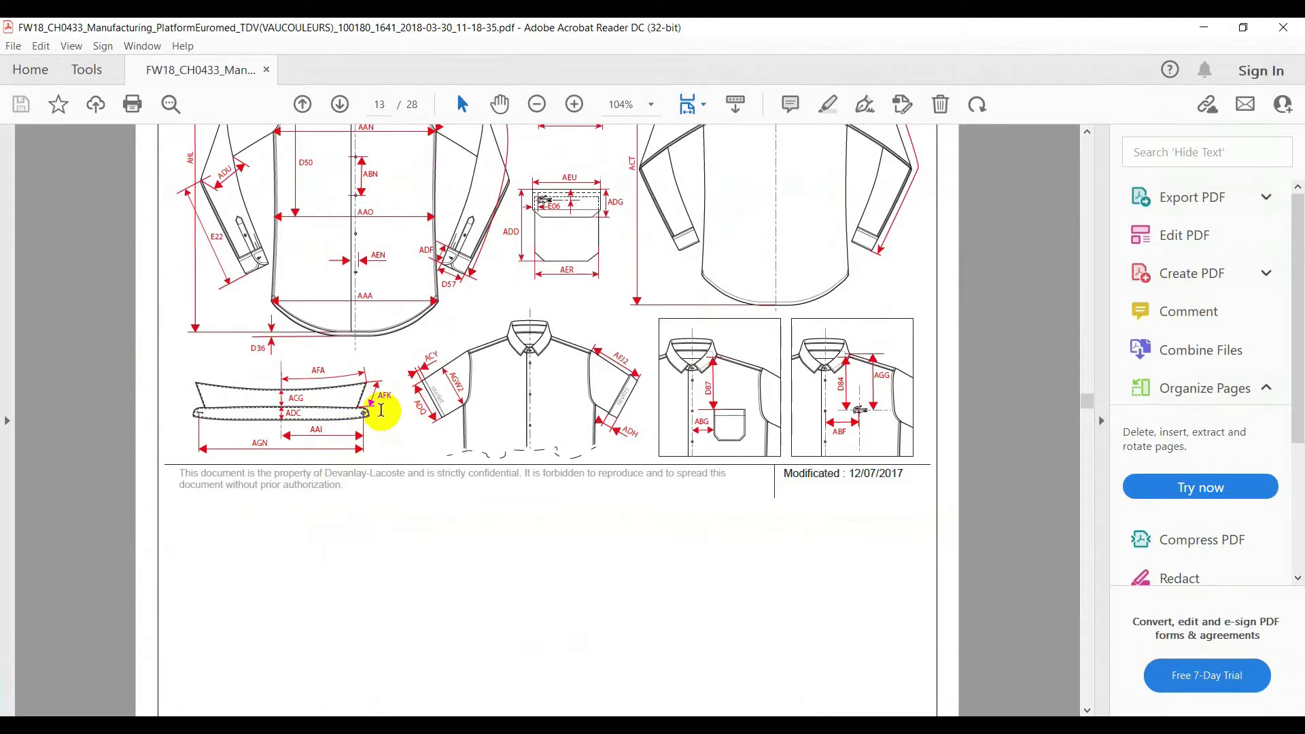
scroll(344, 507, "down", 10)
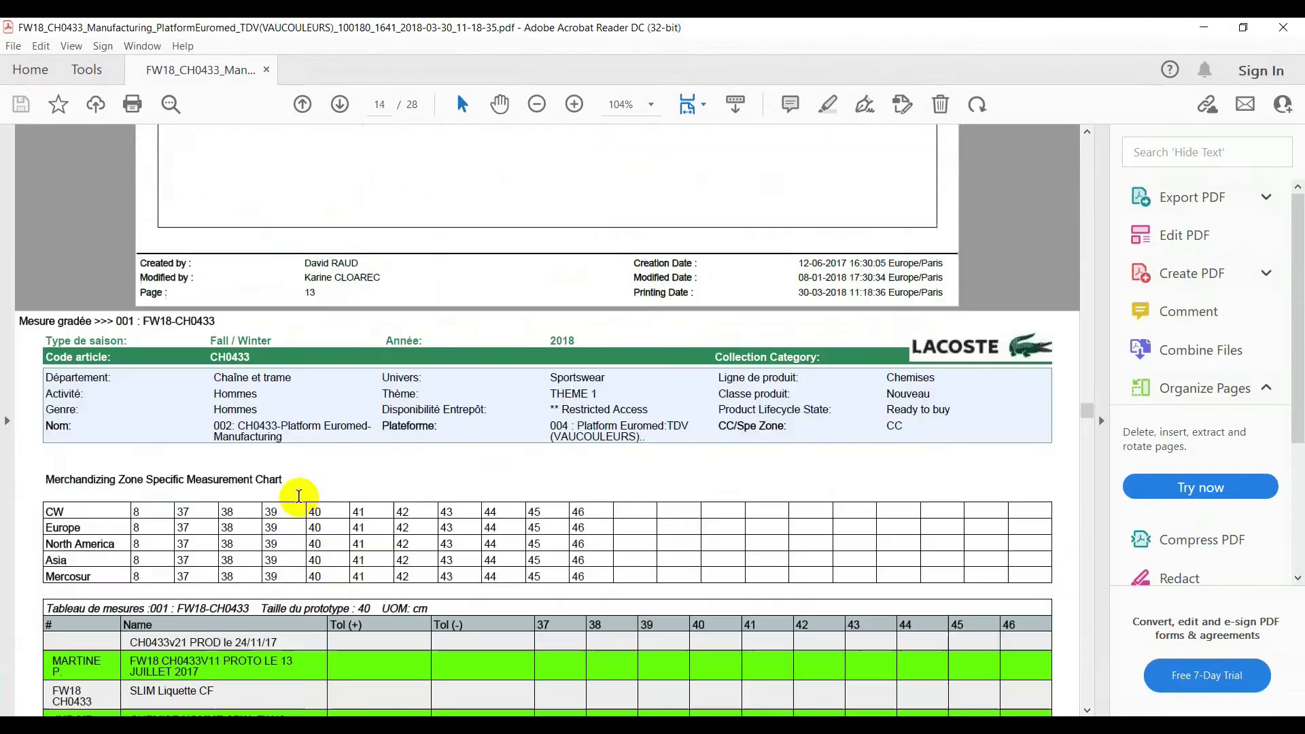
scroll(288, 494, "down", 3)
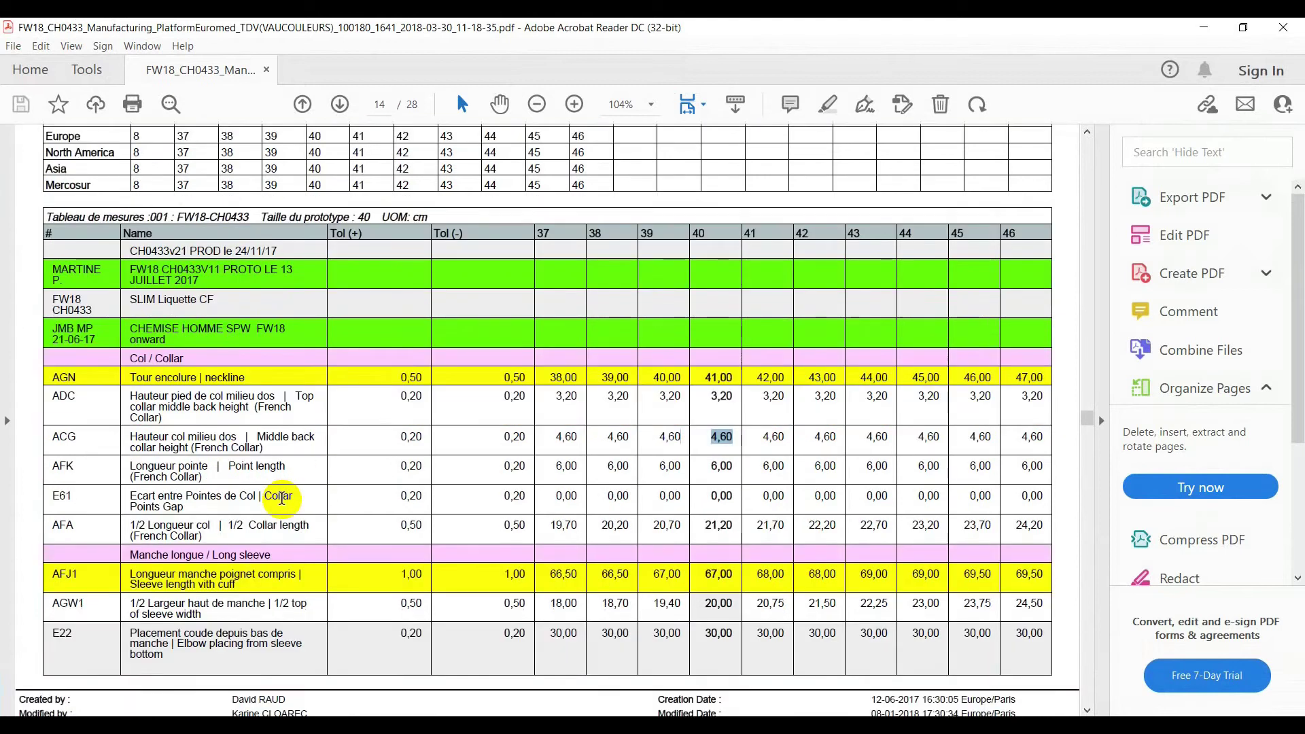
left_click_drag(80, 466, 51, 467)
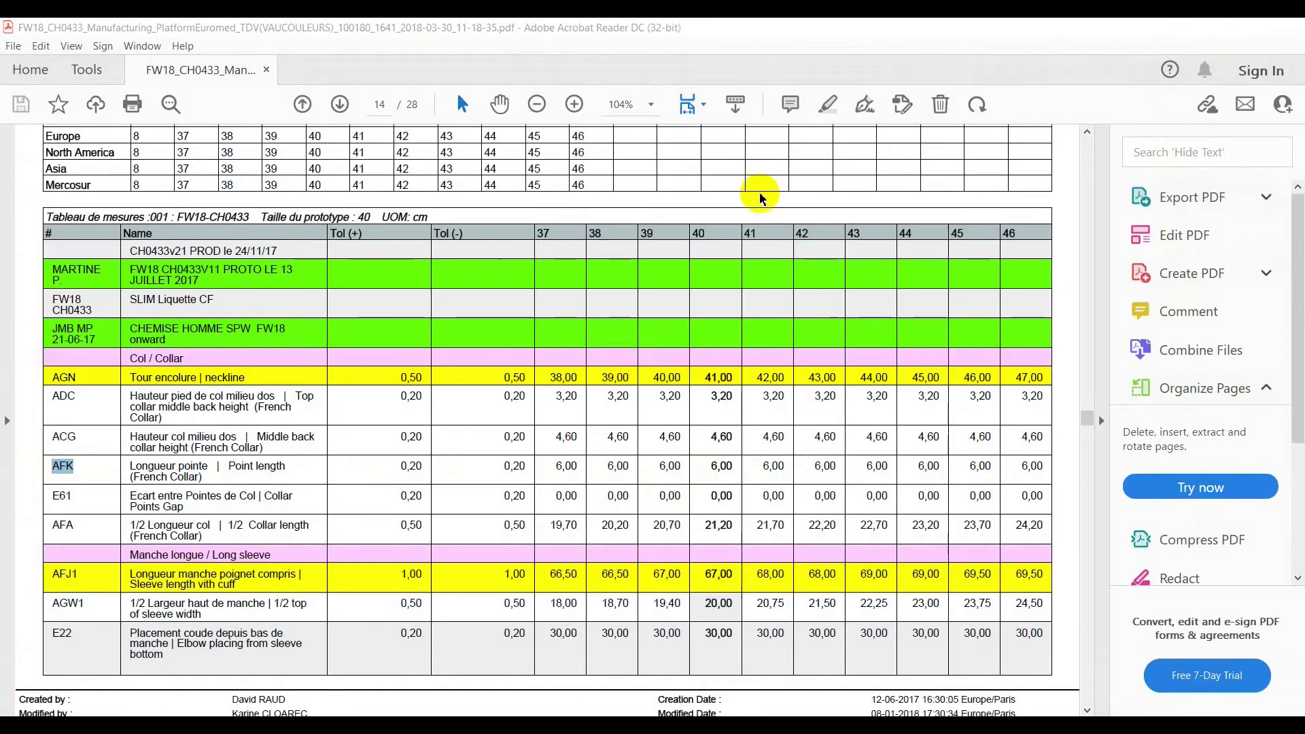
left_click(1202, 28)
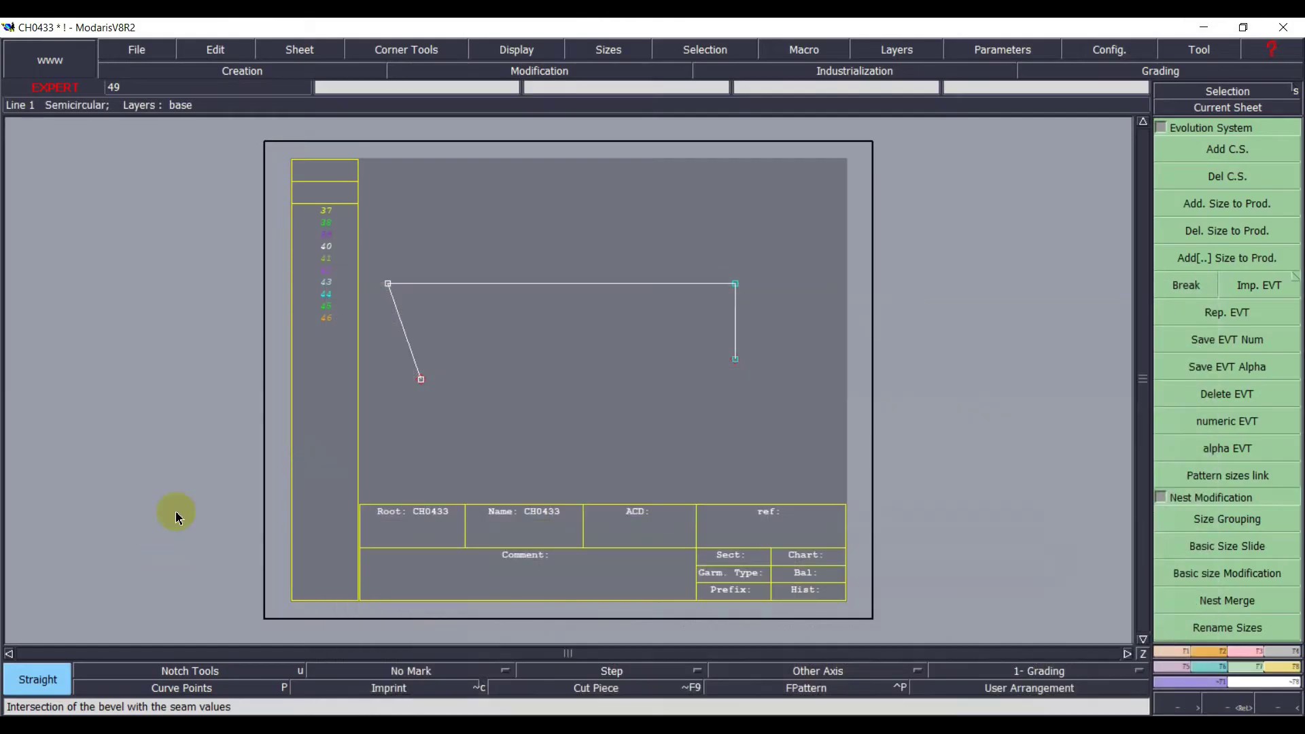
key("d")
left_click(389, 285)
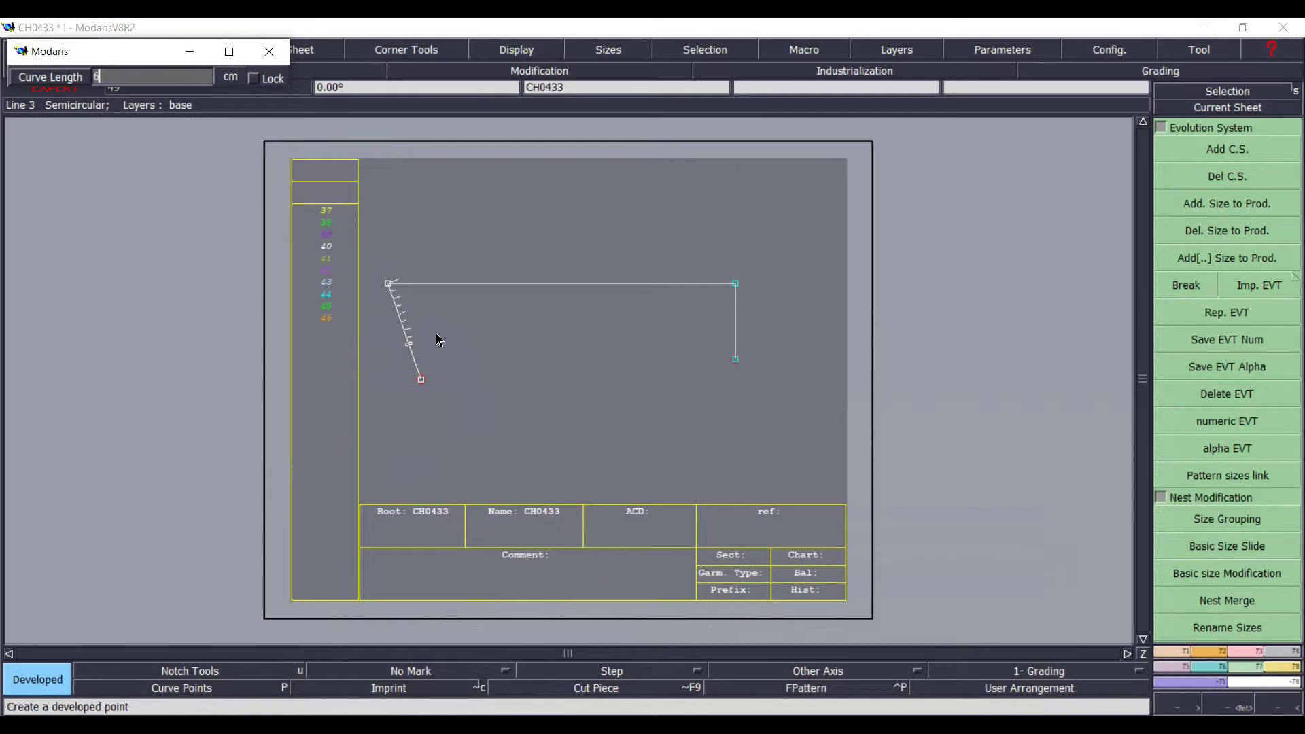
key("Return")
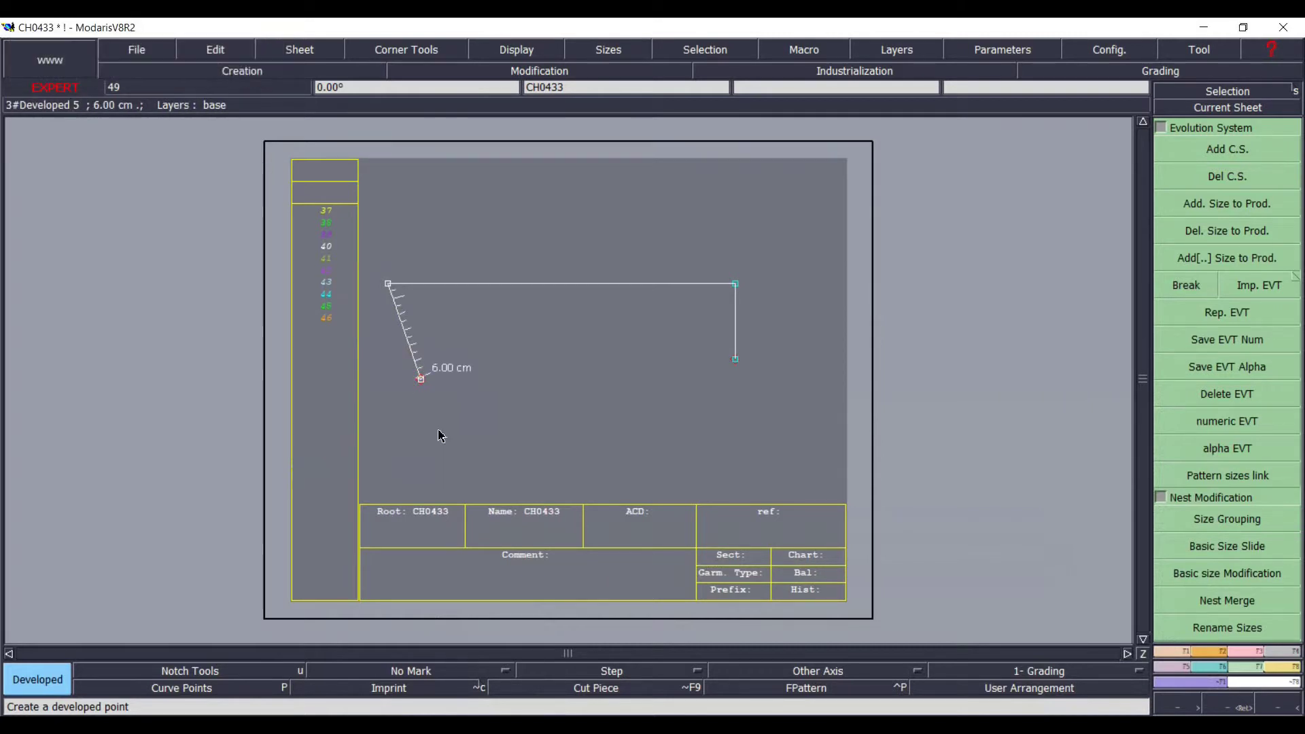
- Insert the developed point into the slanted line and delete the line's original lower end point
scroll(433, 401, "up", 5)
scroll(413, 352, "up", 2)
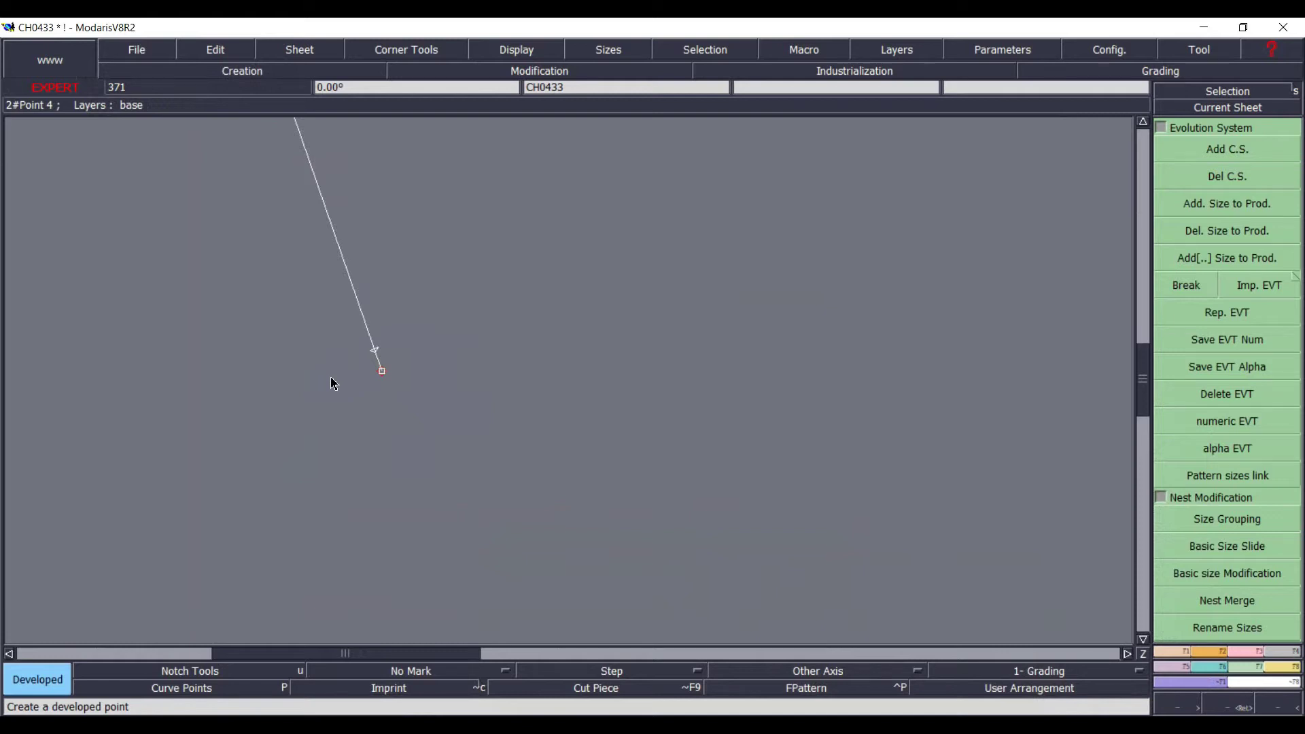
key("i")
left_click(373, 351)
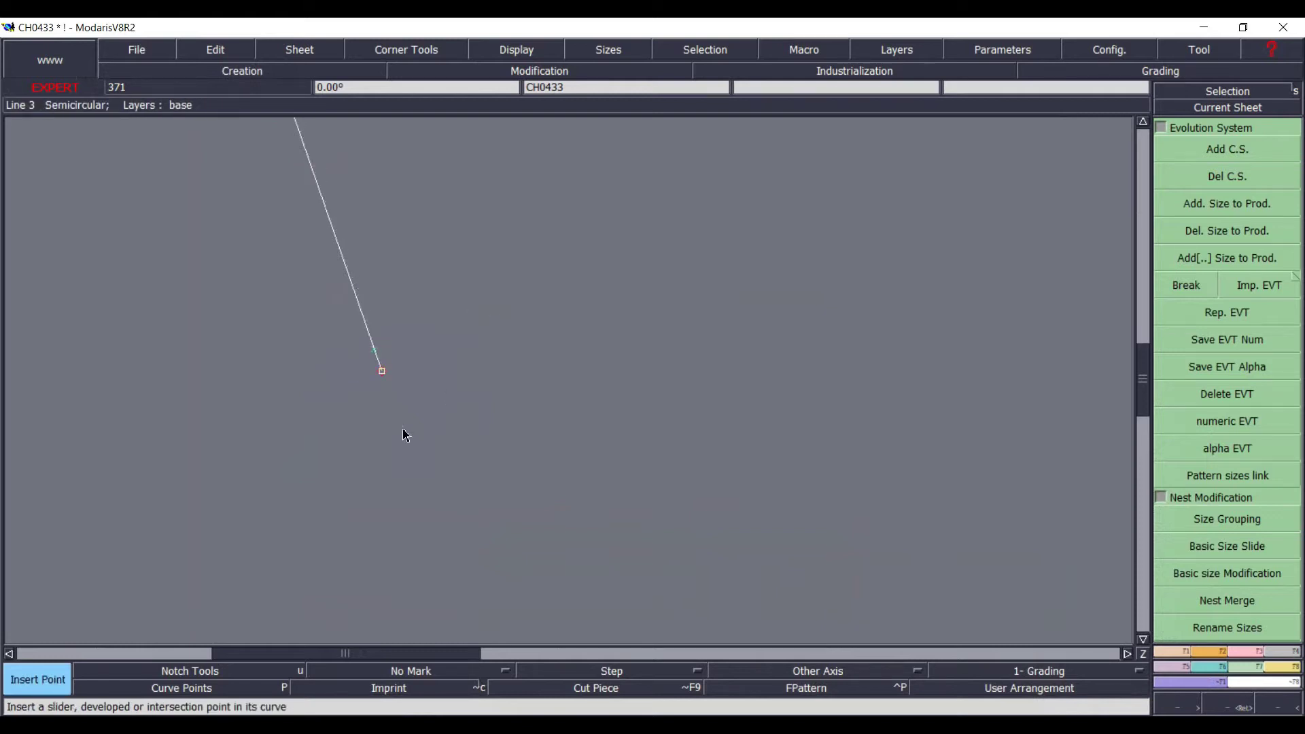
key("Delete")
left_click(381, 371)
key("Home")
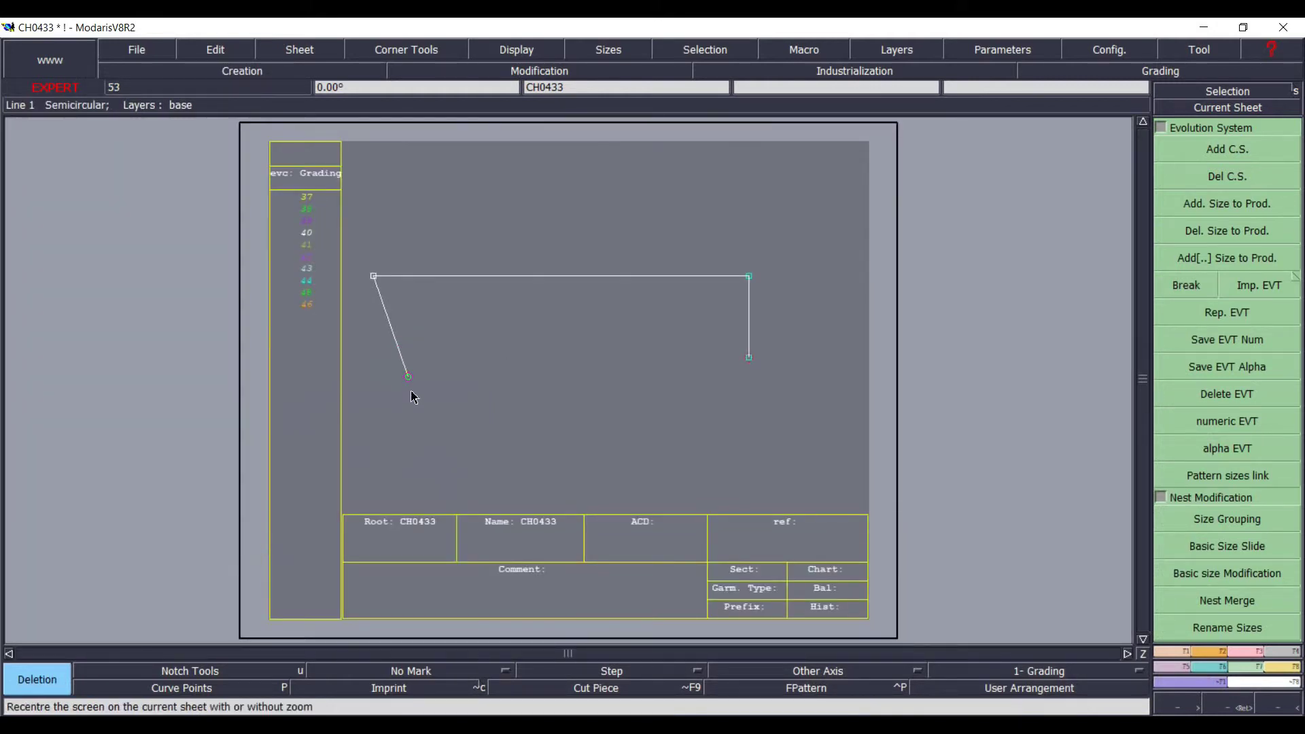
- Close the collar outline with a Bezier curve from the slanted line's lower end to the vertical line's lower end
key("b")
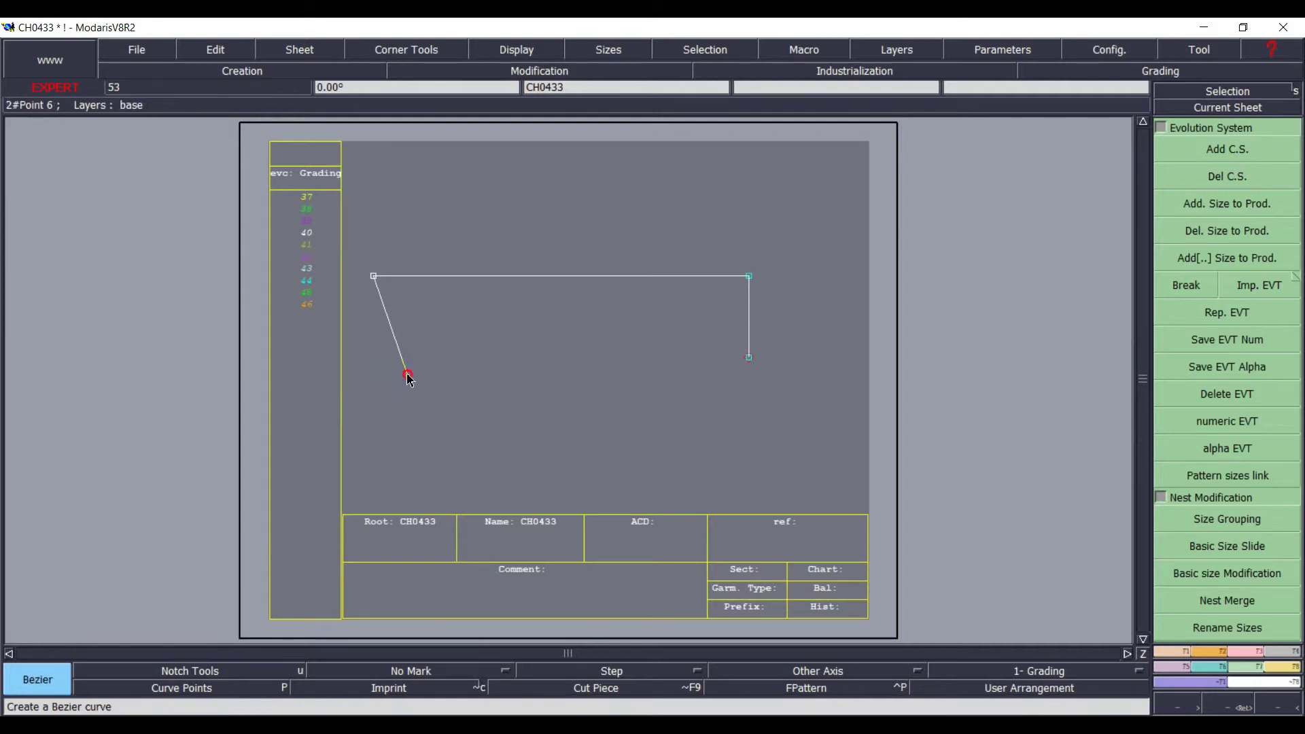
left_click(408, 376)
left_click(748, 358)
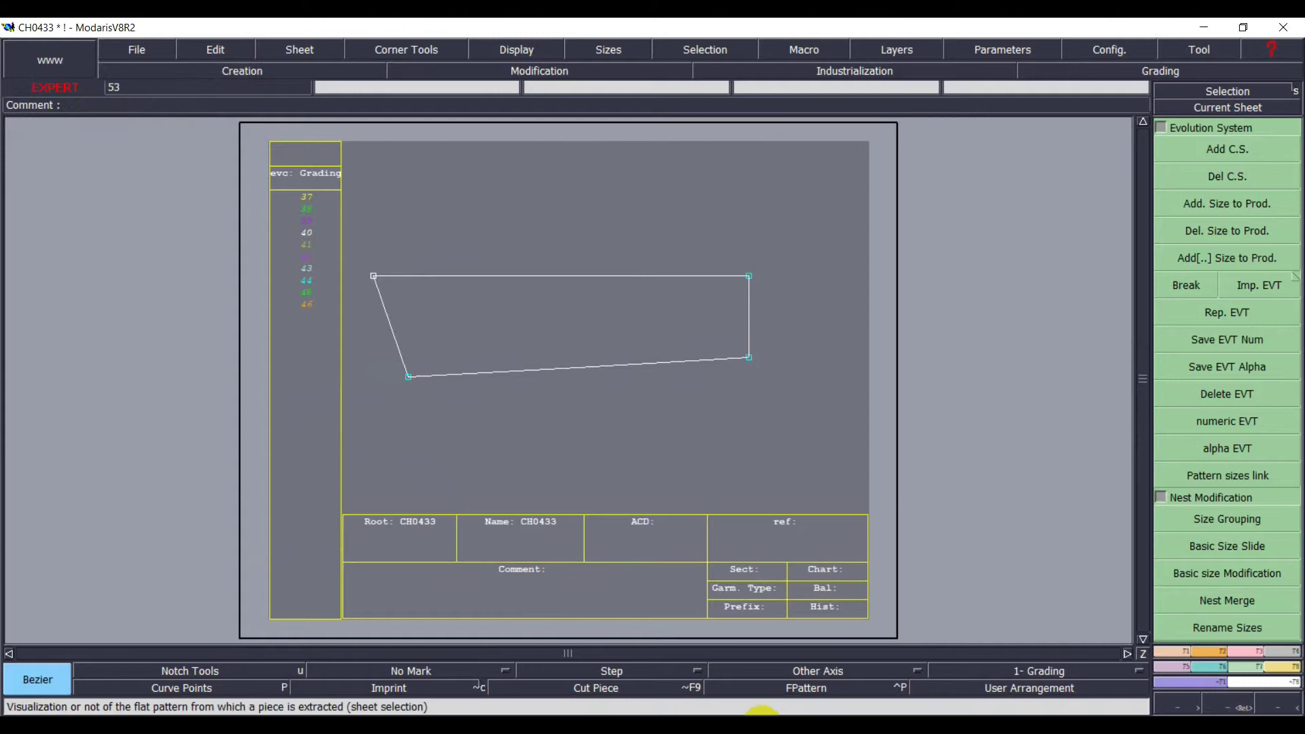
- Check the collar sketch and measurement table in the PDF, and add a dynamic length measurement to the collar's lower edge in Modaris
left_click(848, 729)
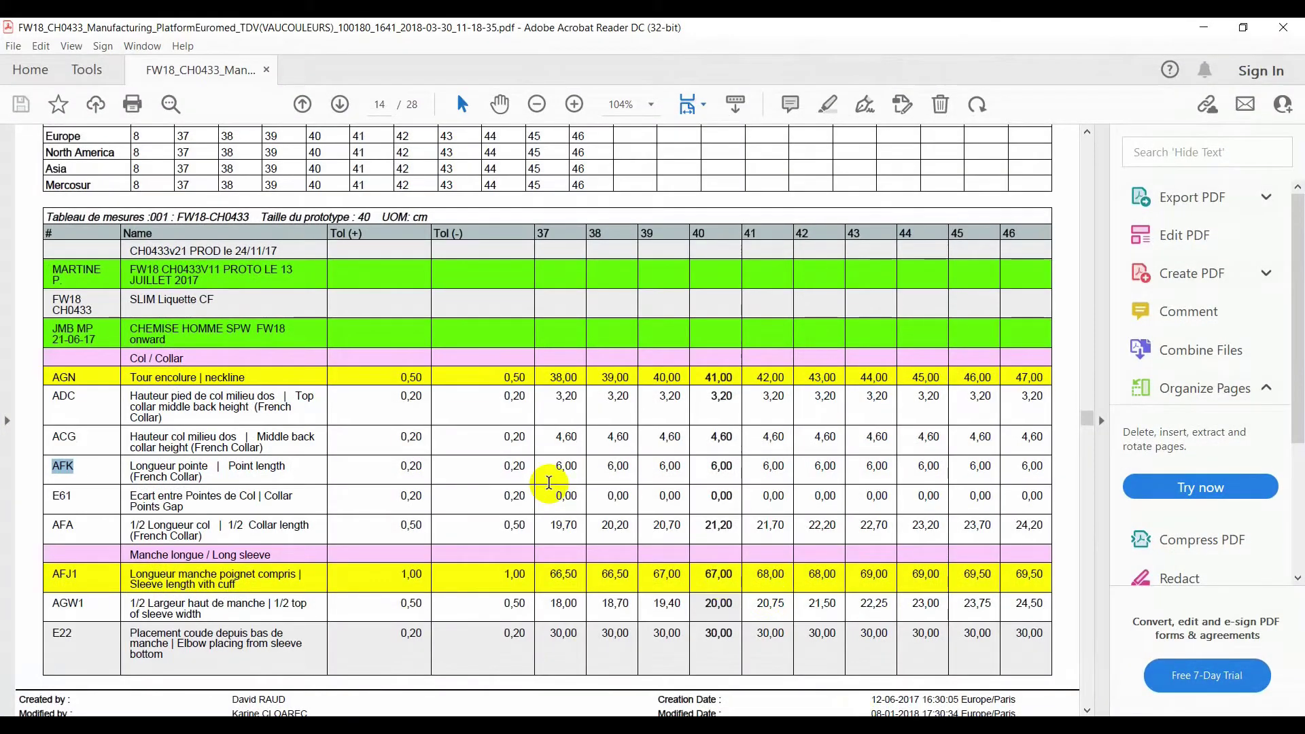
scroll(553, 408, "up", 3)
scroll(555, 403, "up", 10)
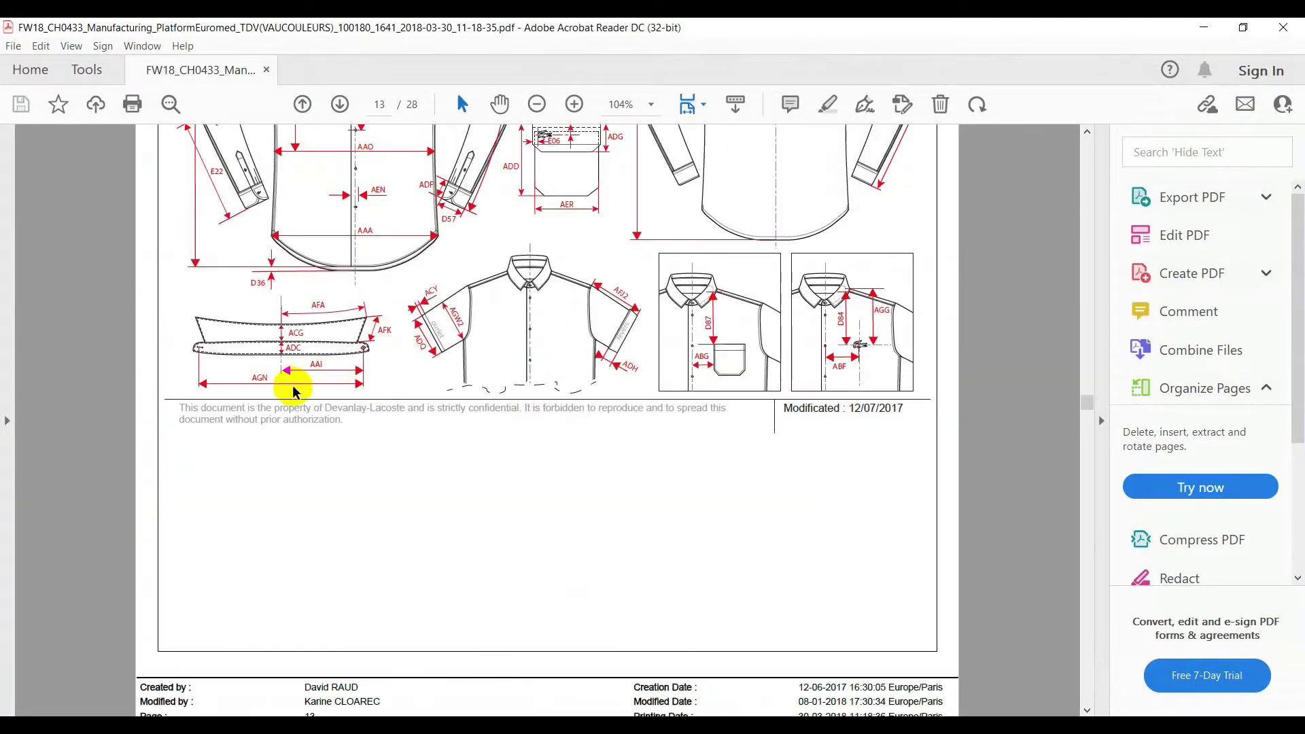
scroll(421, 574, "down", 10)
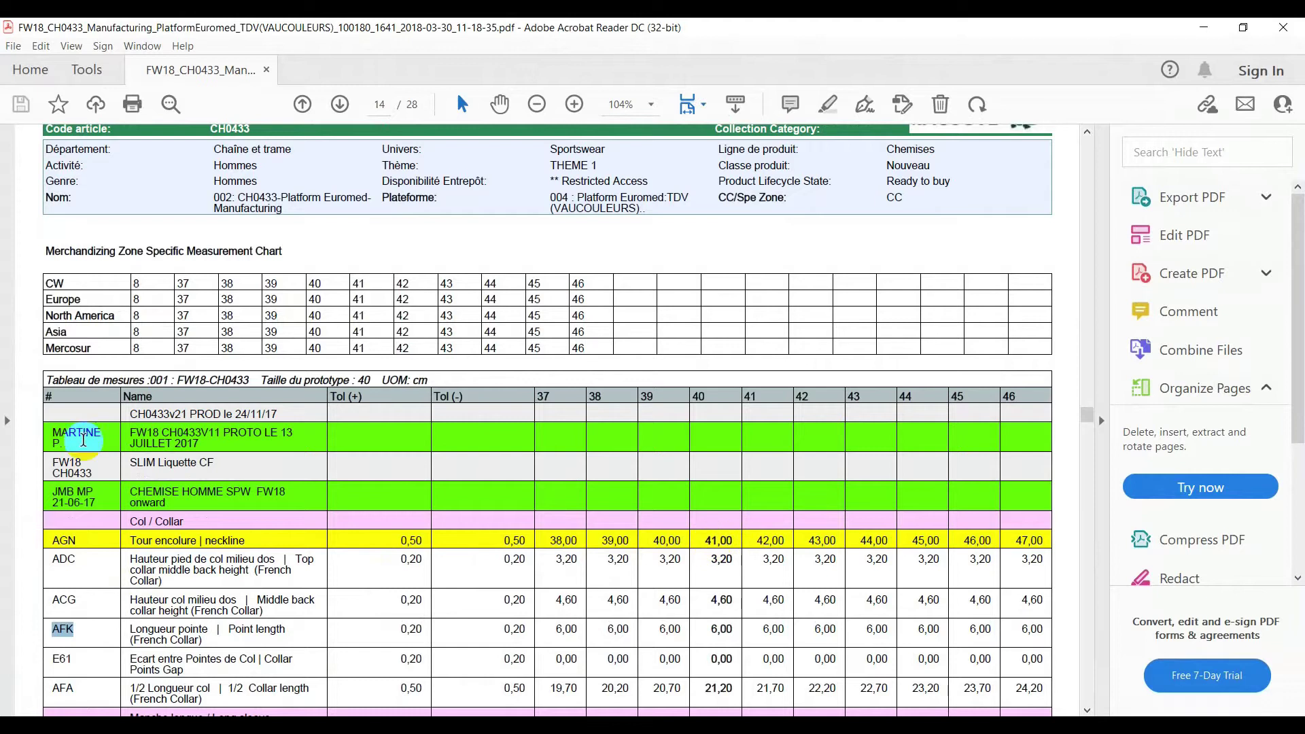
left_click(1202, 27)
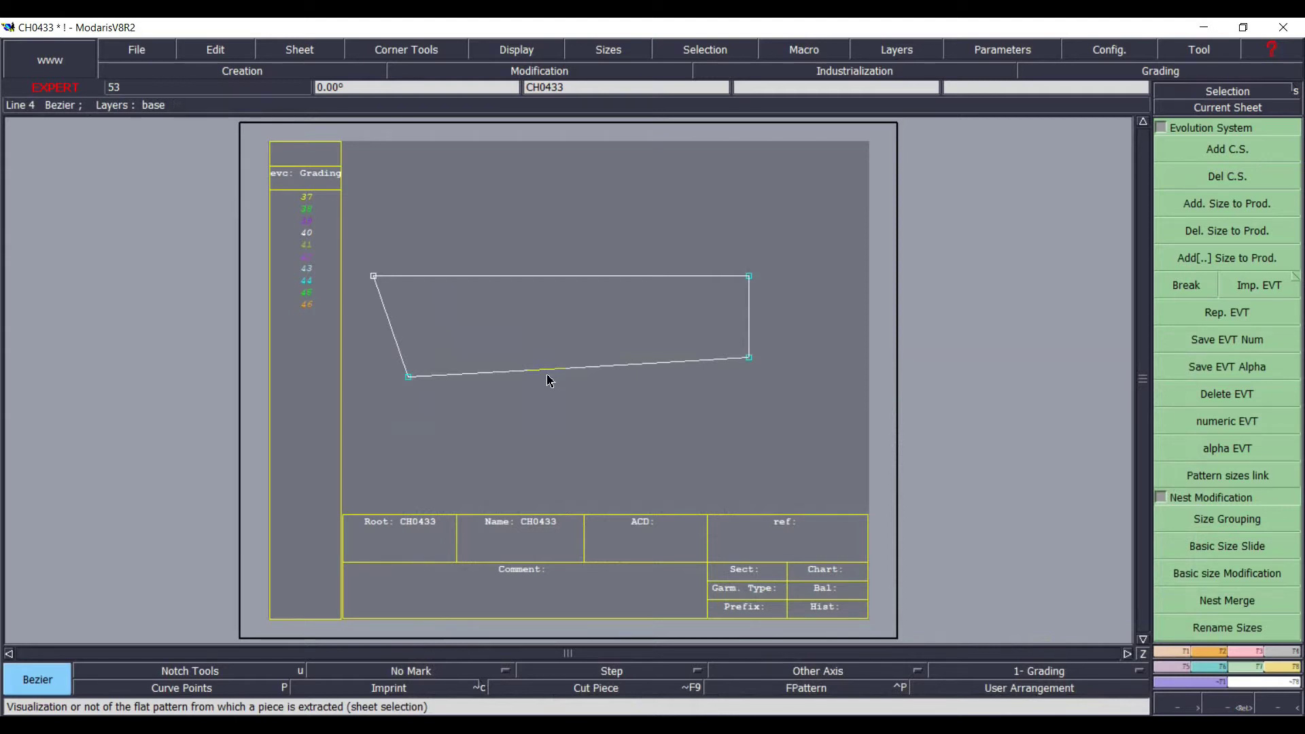
key("l")
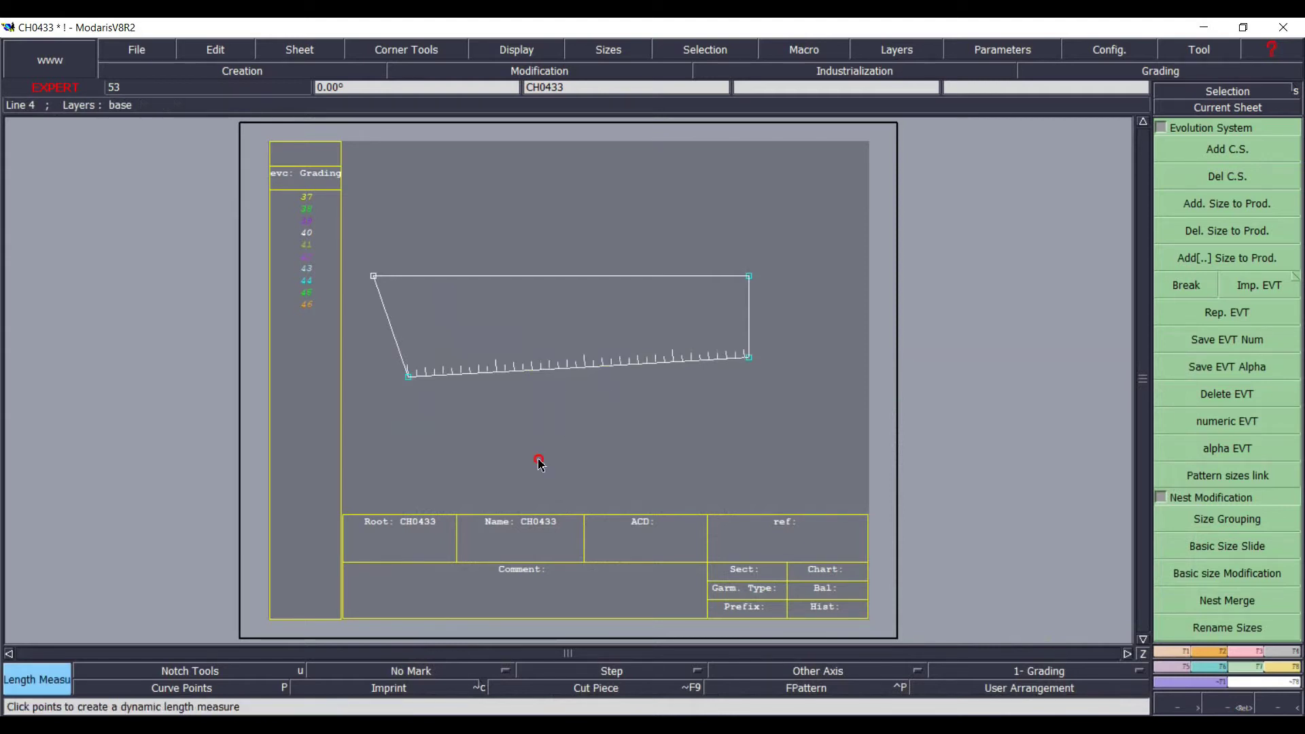
key("Return")
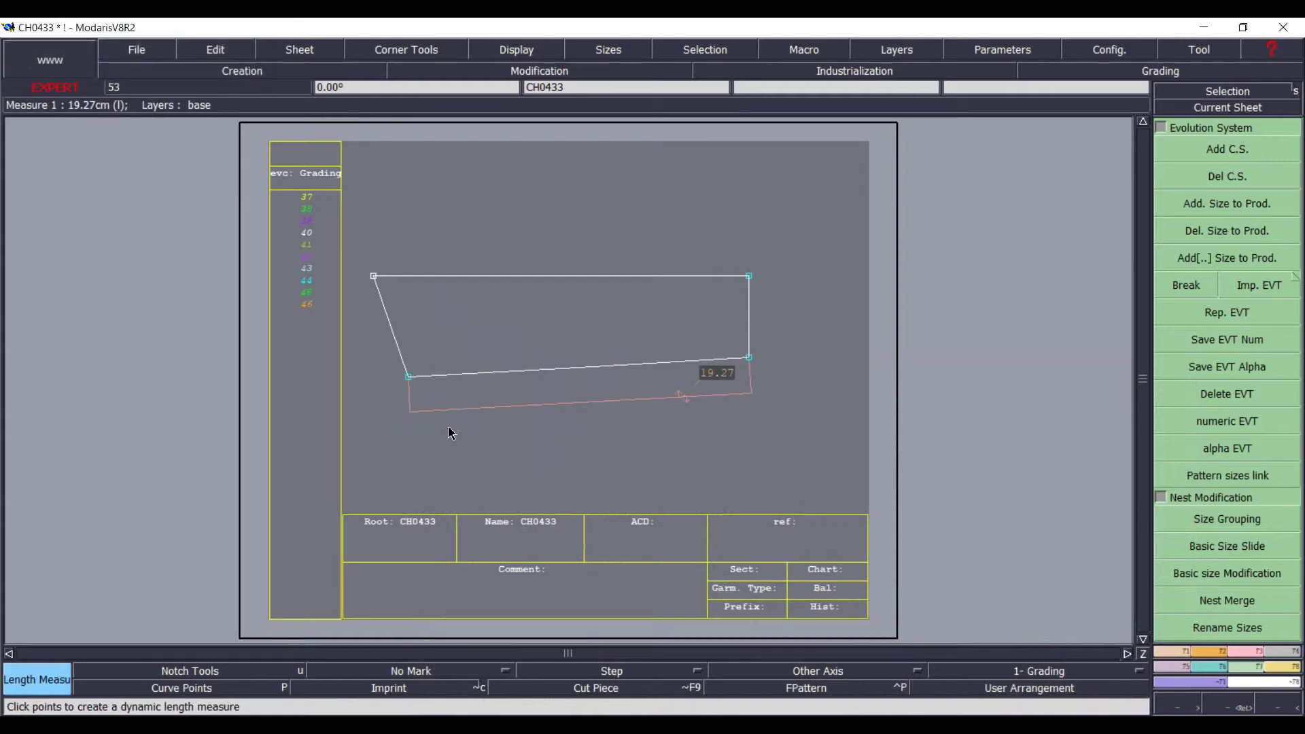
- Reshape the slanted line's lower end point outward until the collar's lower edge is about 20.3 cm long
key("r")
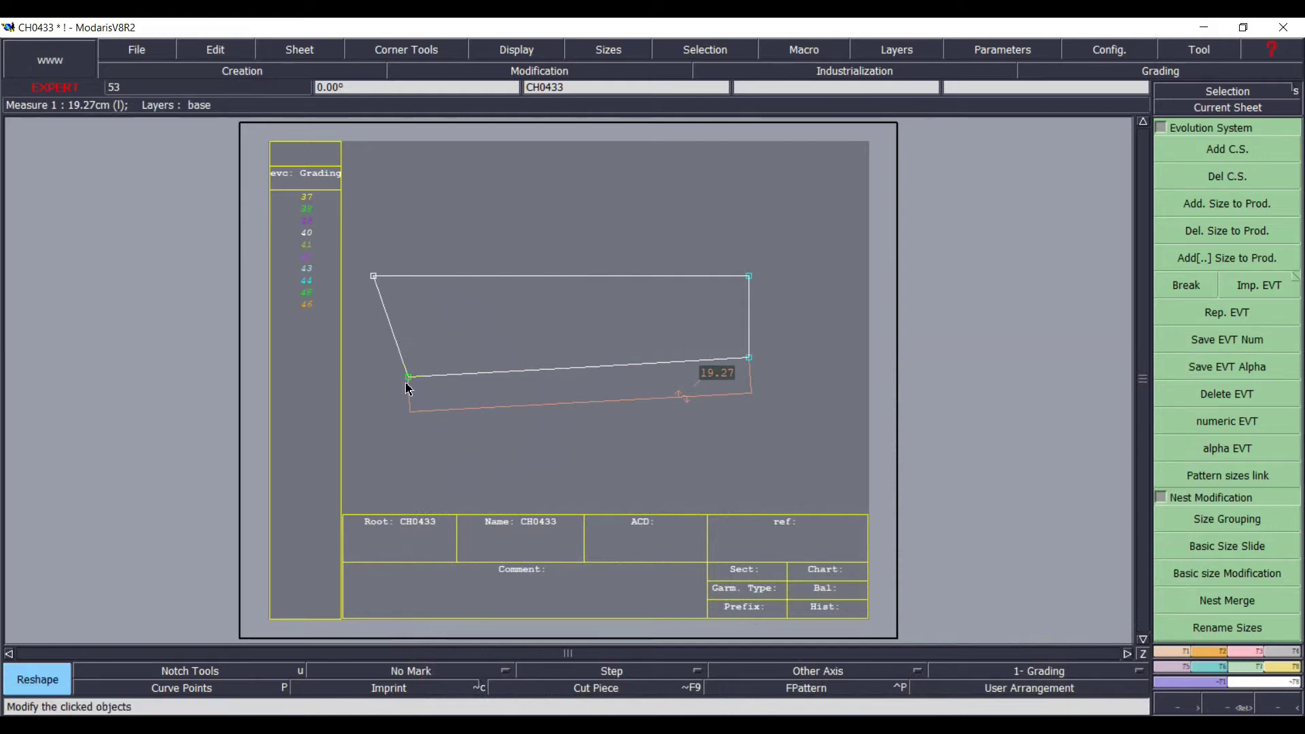
left_click(408, 382)
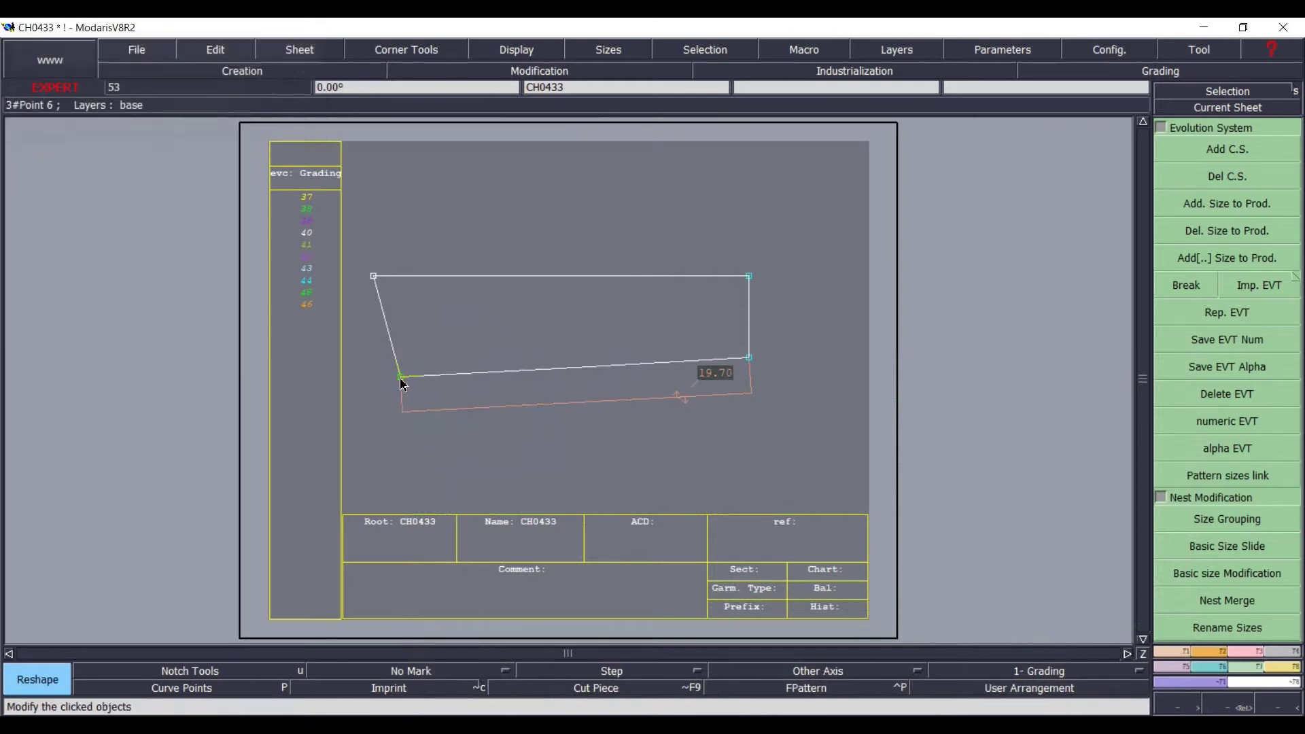
left_click(392, 384)
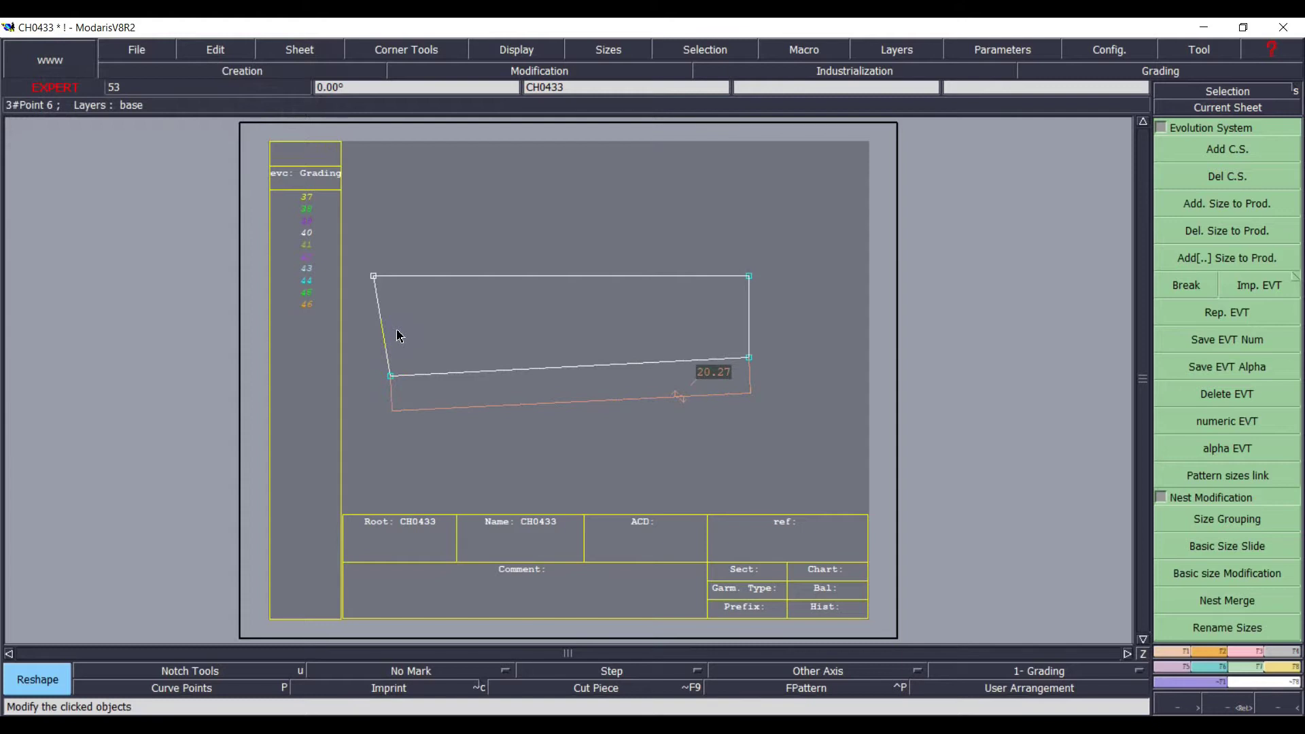
- Add a dynamic length measurement to the slanted line and reshape its lower end point until the line is about 6 cm long
key("l")
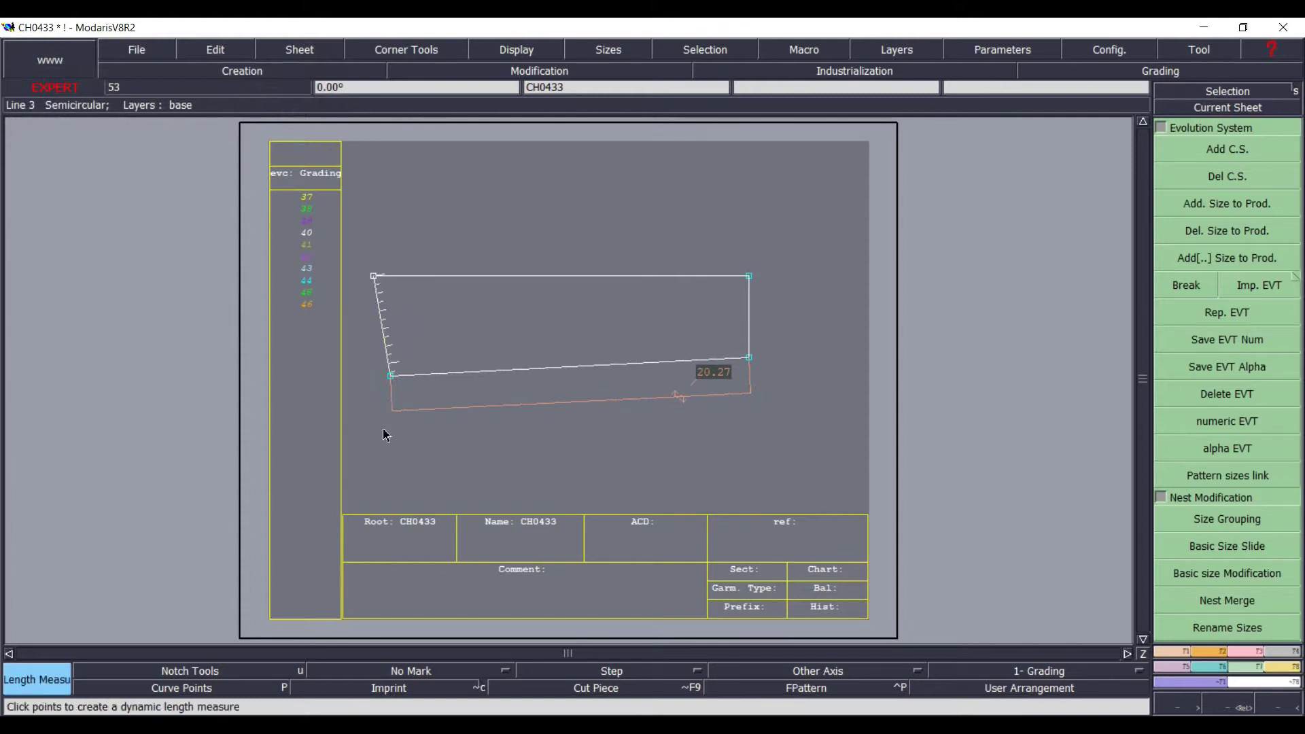
left_click(382, 447)
key("Return")
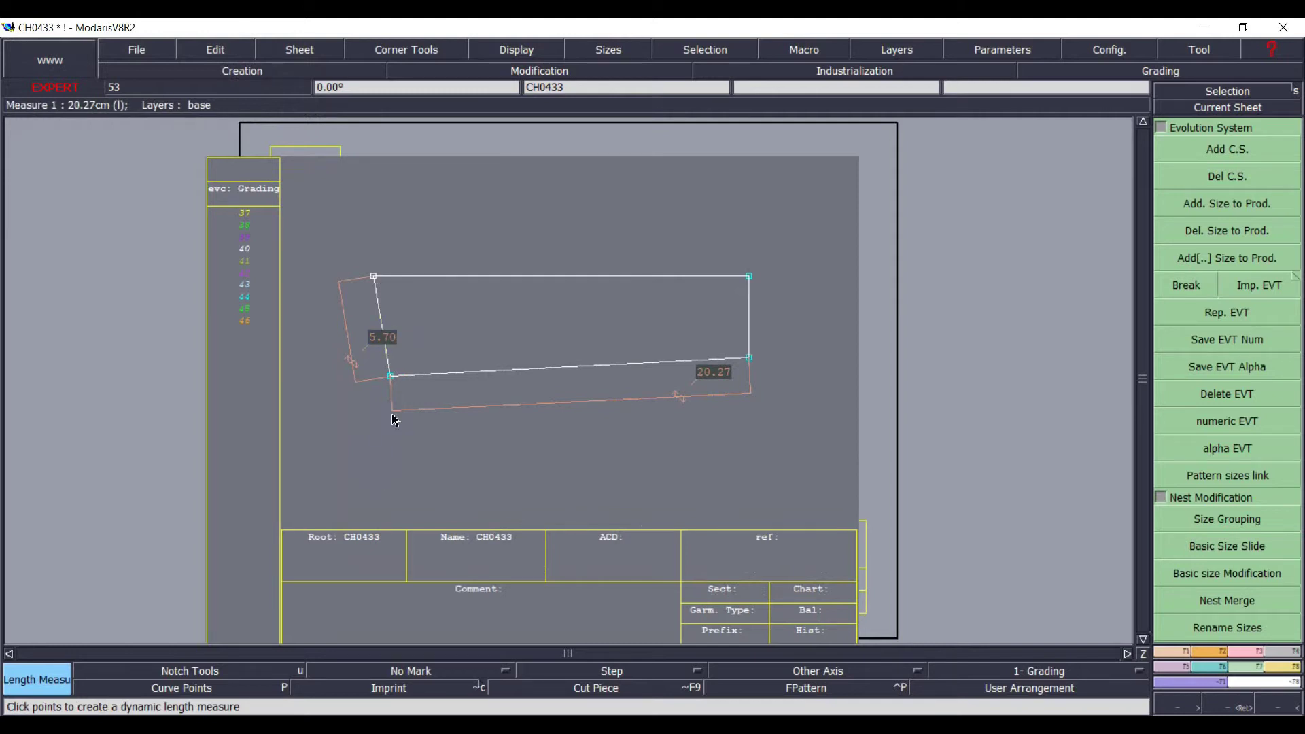
key("r")
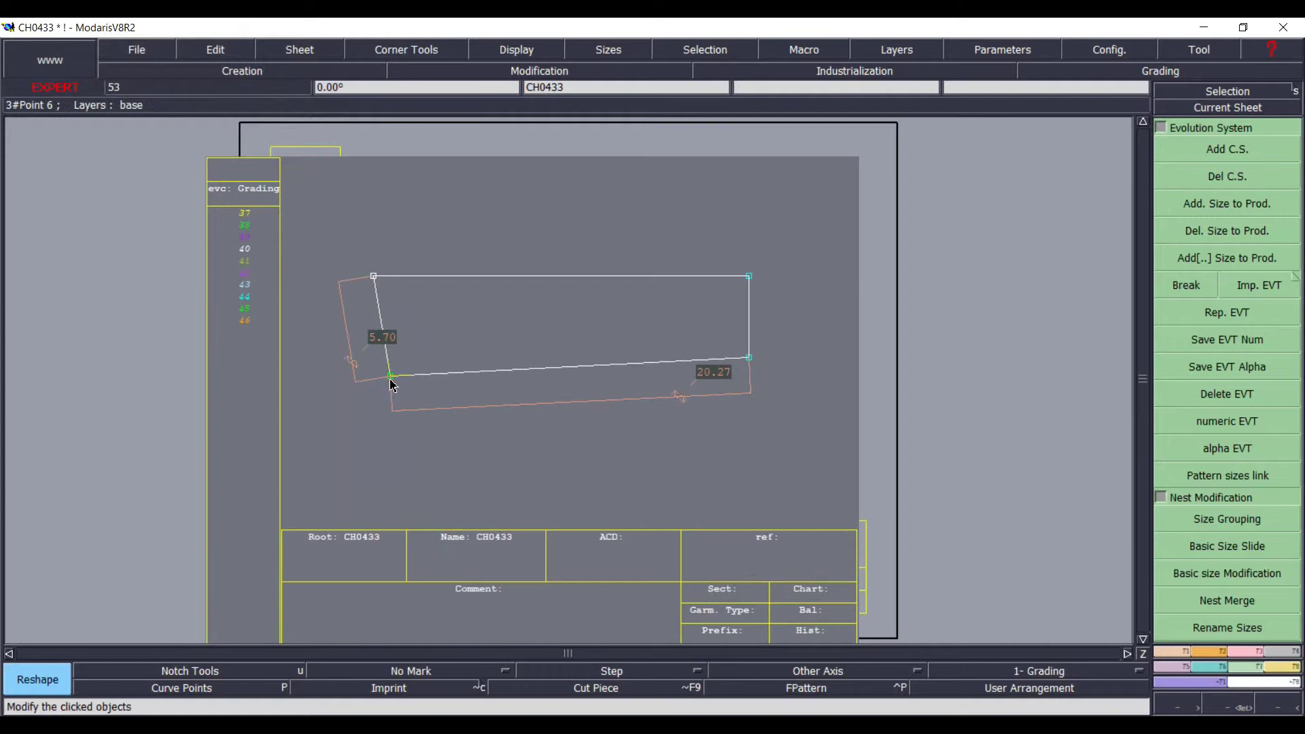
left_click(392, 384)
left_click(390, 382)
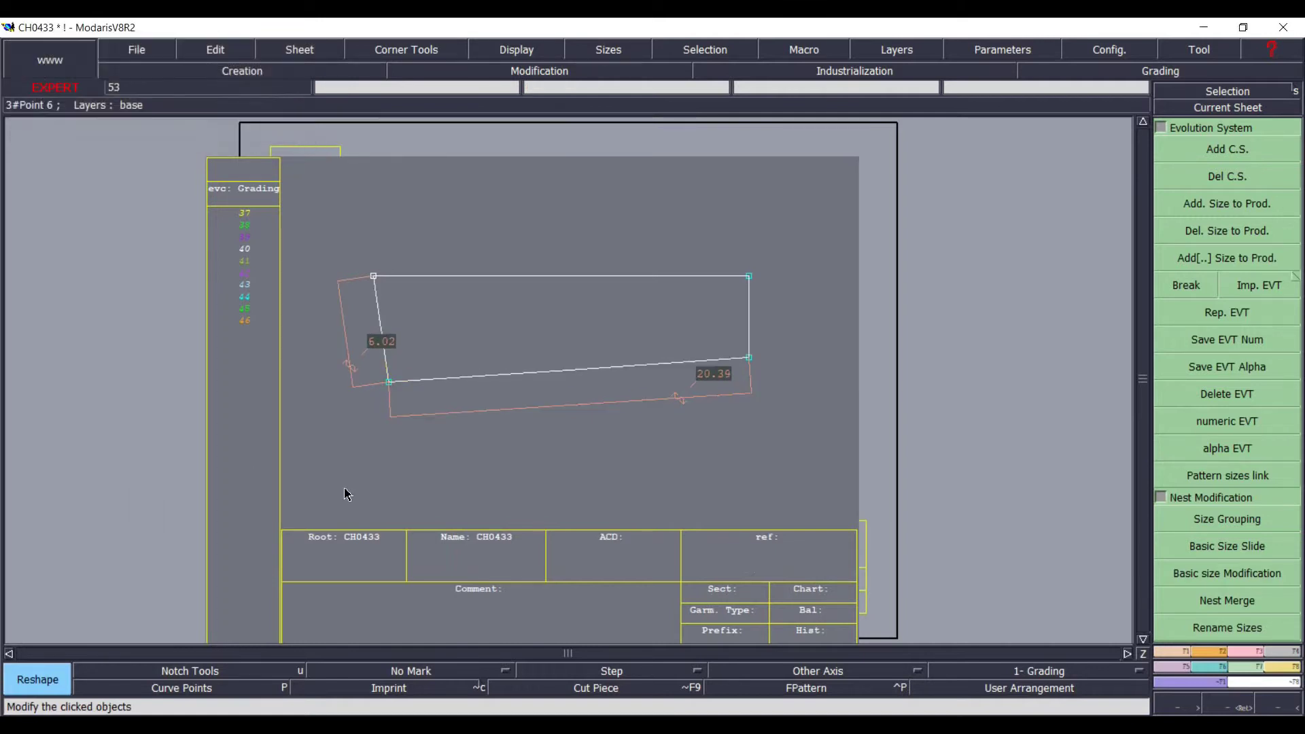
- Display the curve handles and reshape the lower edge's Bezier curve into a gentle arc that meets the vertical line squarely
left_click(515, 50)
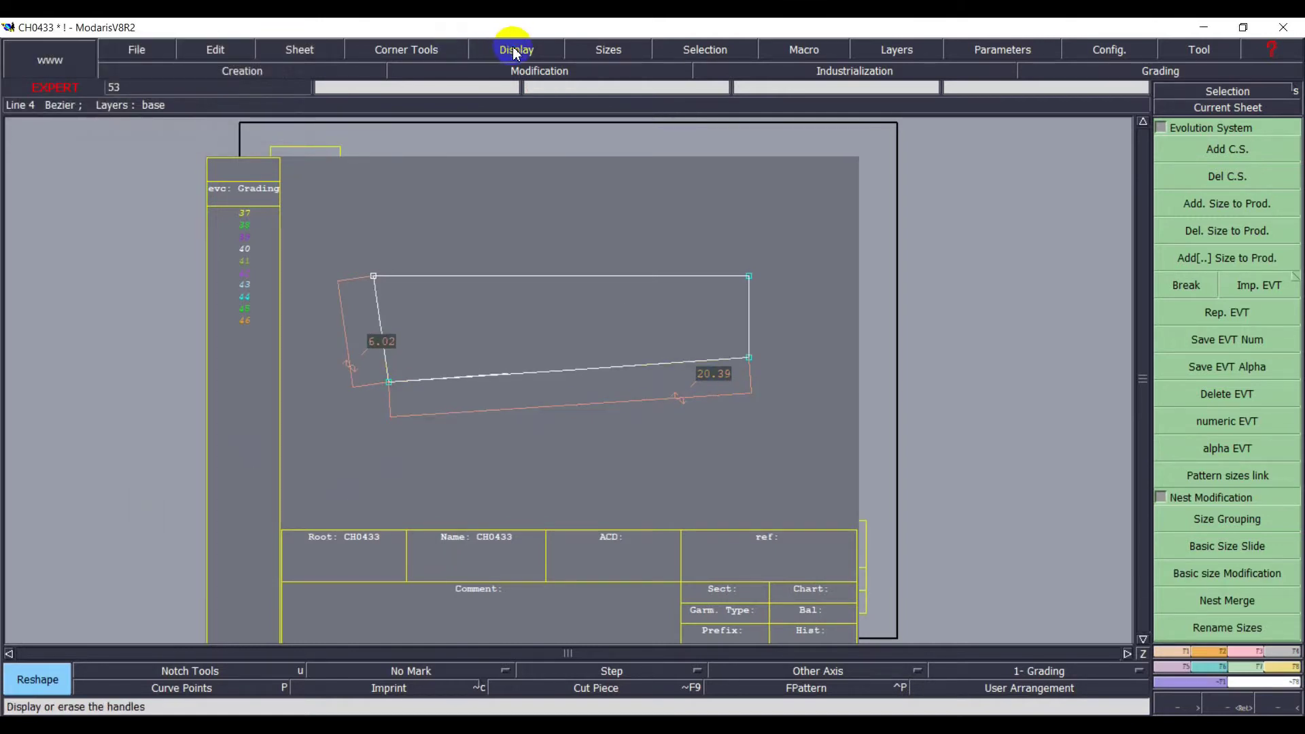
left_click(506, 424)
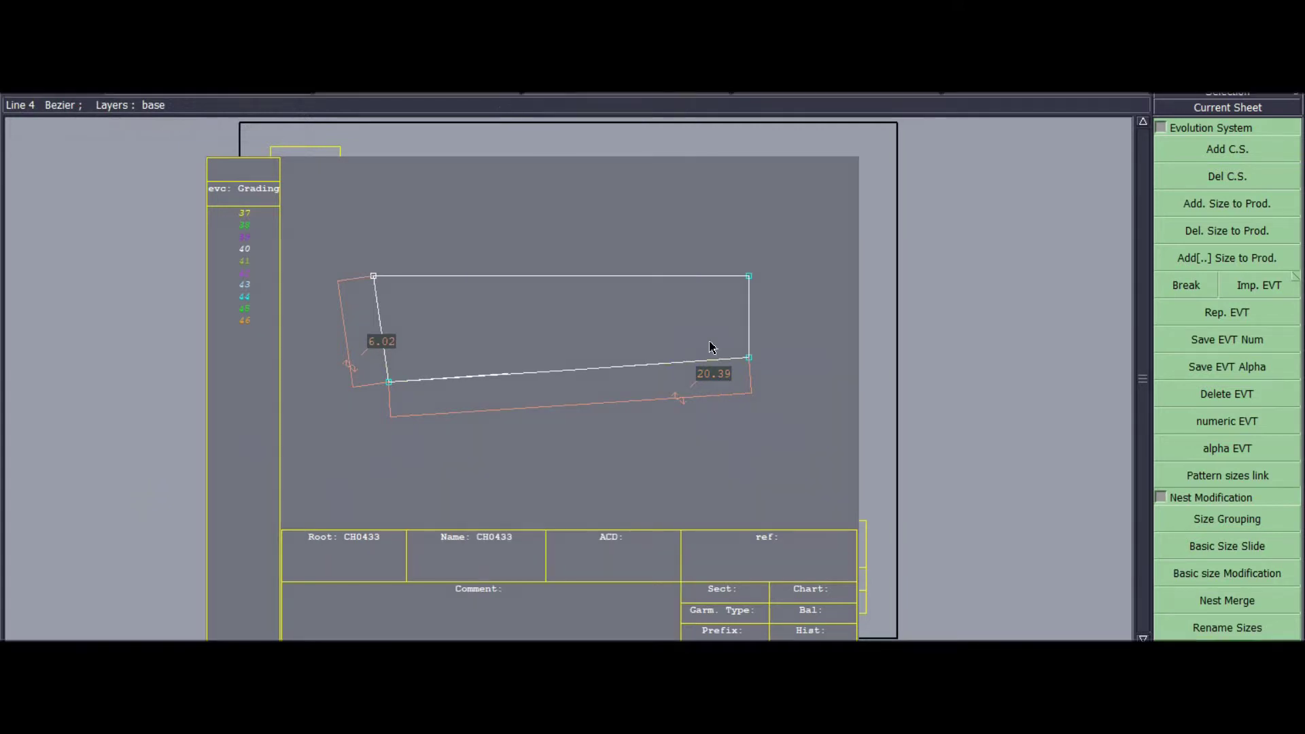
left_click(1244, 651)
left_click(1192, 494)
left_click(1235, 367)
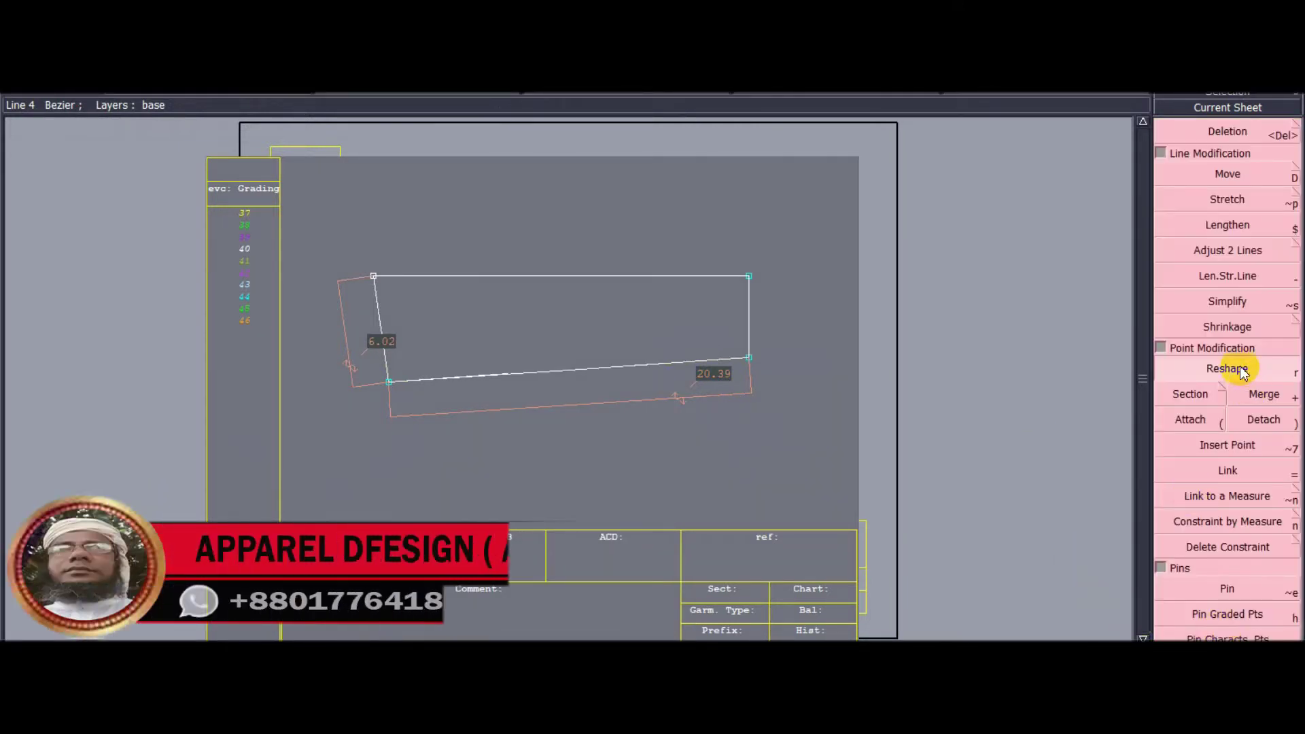
left_click_drag(677, 367, 504, 376)
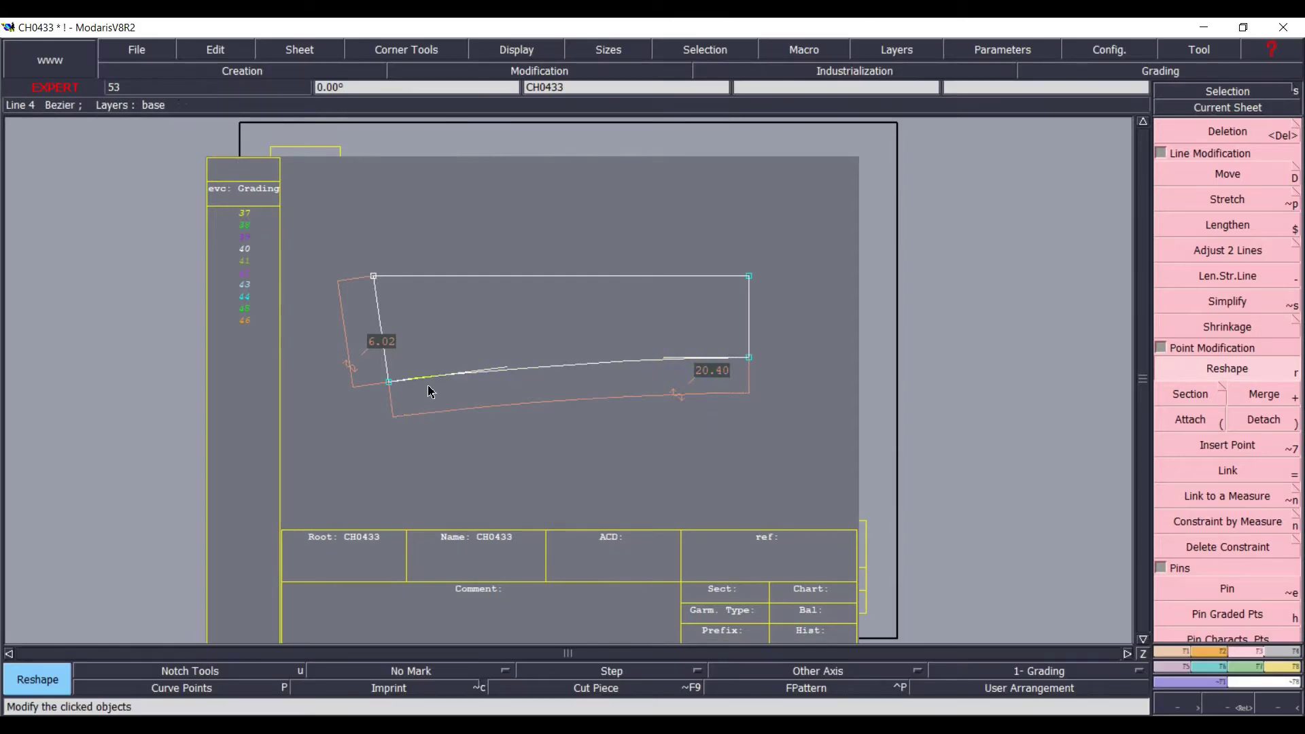
- Move the slanted line's lower end point by dx -0.1 cm and dy 0, and hide the curve handles
left_click(388, 385)
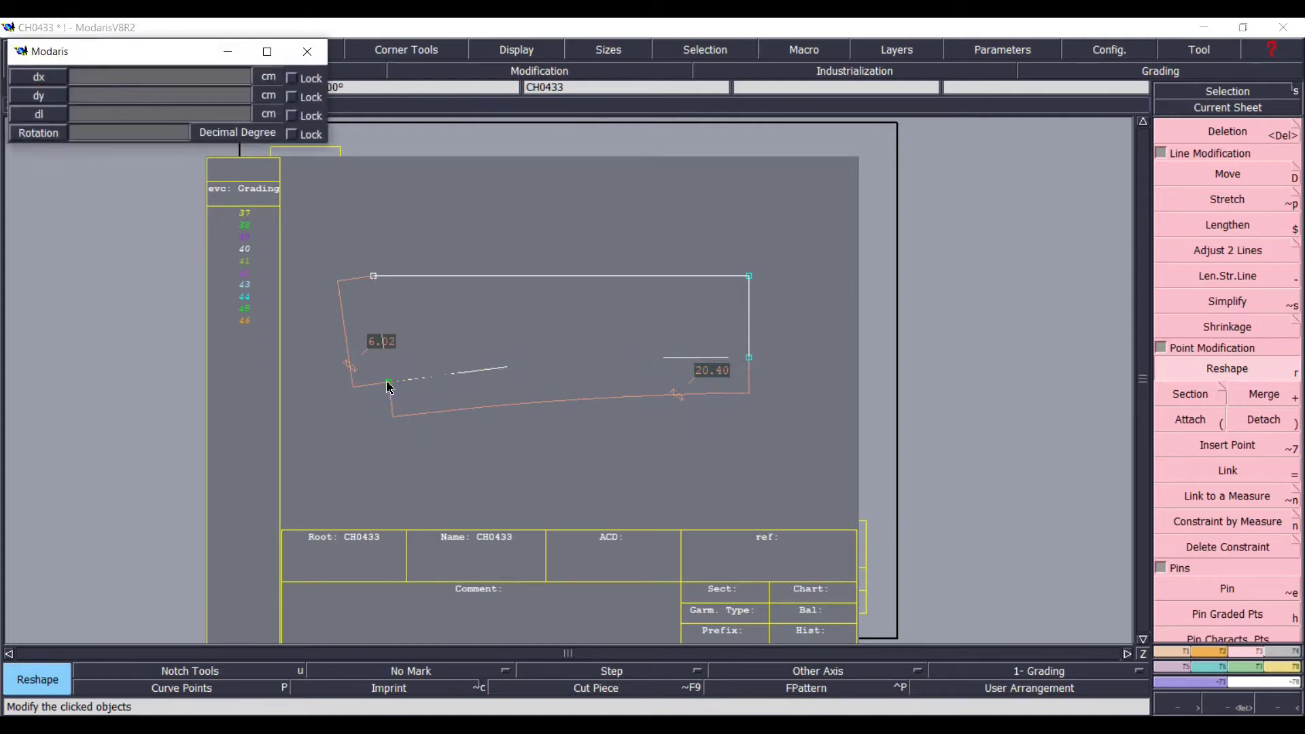
type("-0.1")
key("Down")
type("0")
key("Return")
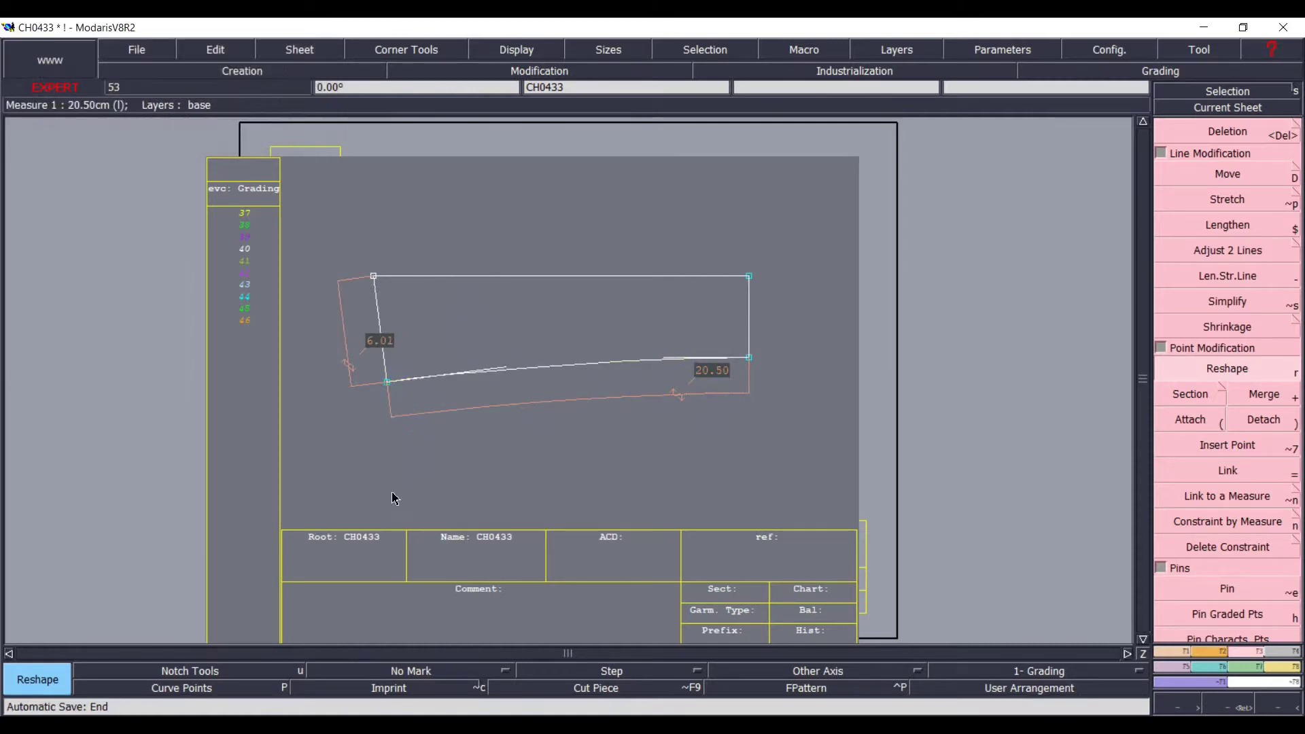
key("F9")
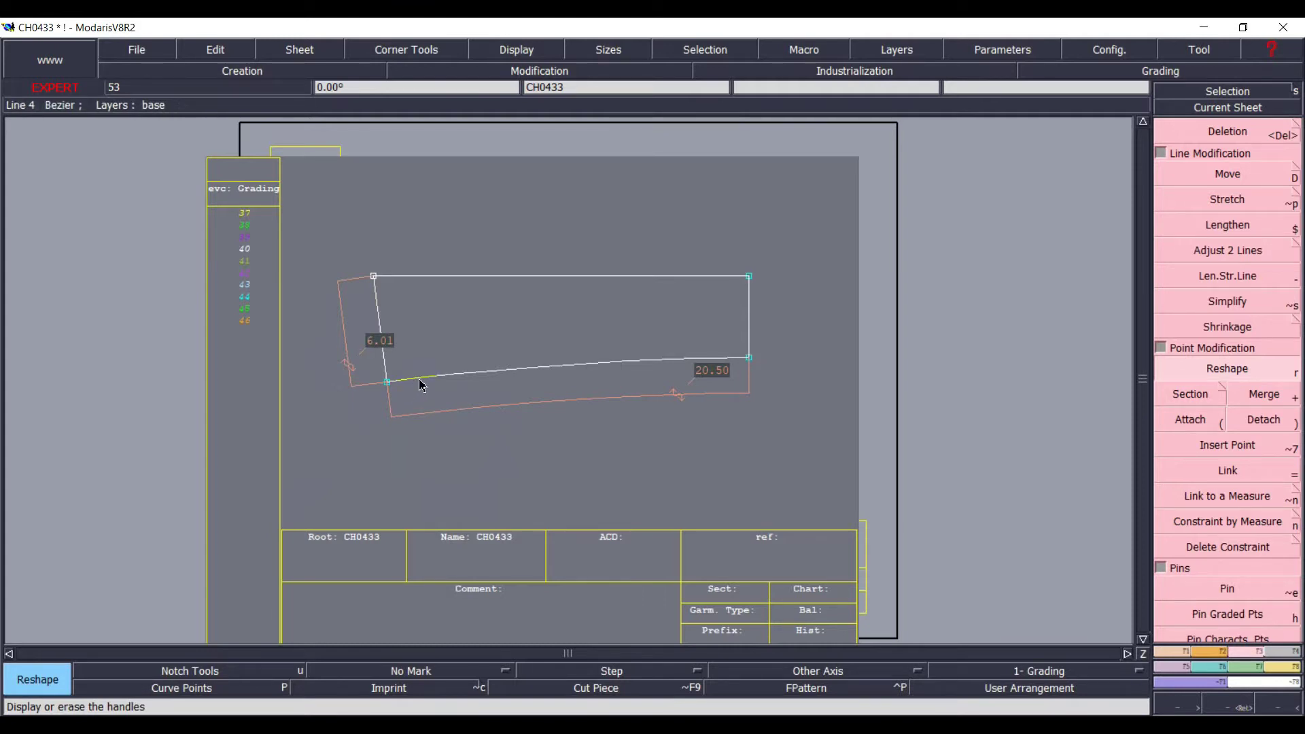
- Extend the collar's lower edge by 2 cm beyond the slanted line's lower end with Len.Str.Line
key("minus")
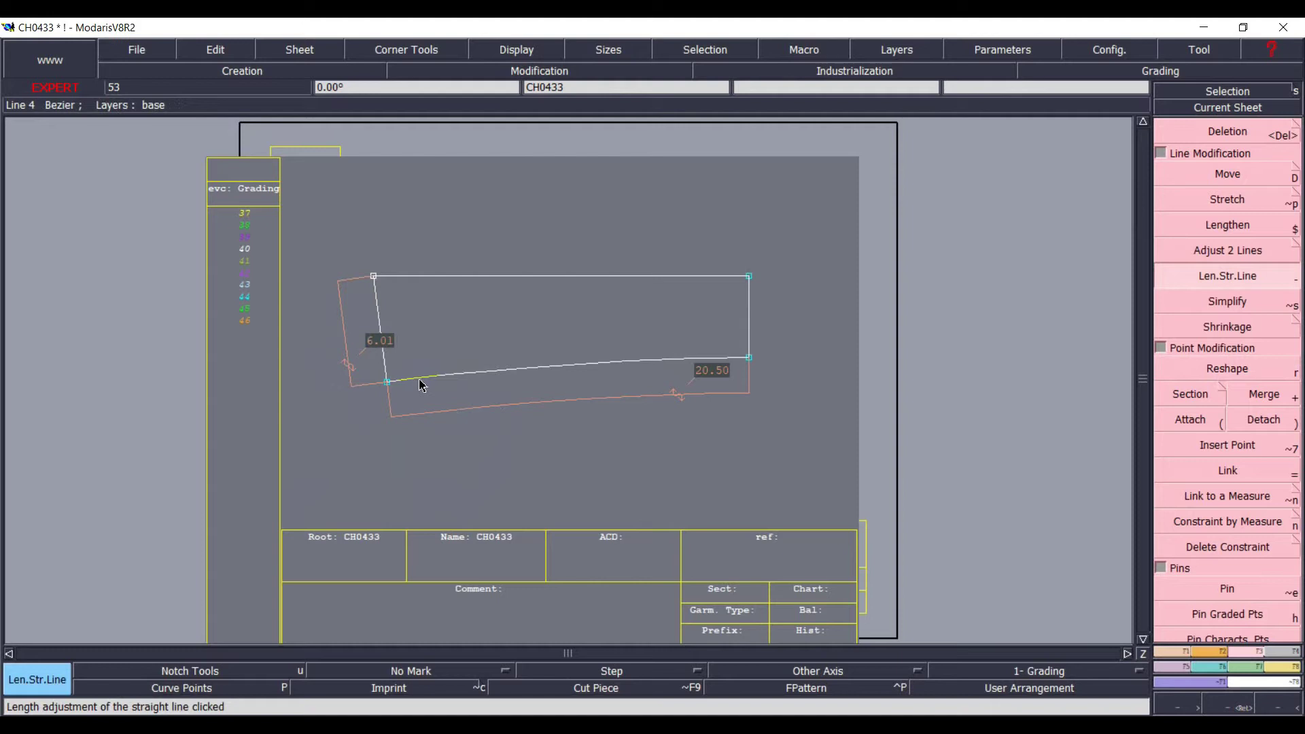
left_click(422, 385)
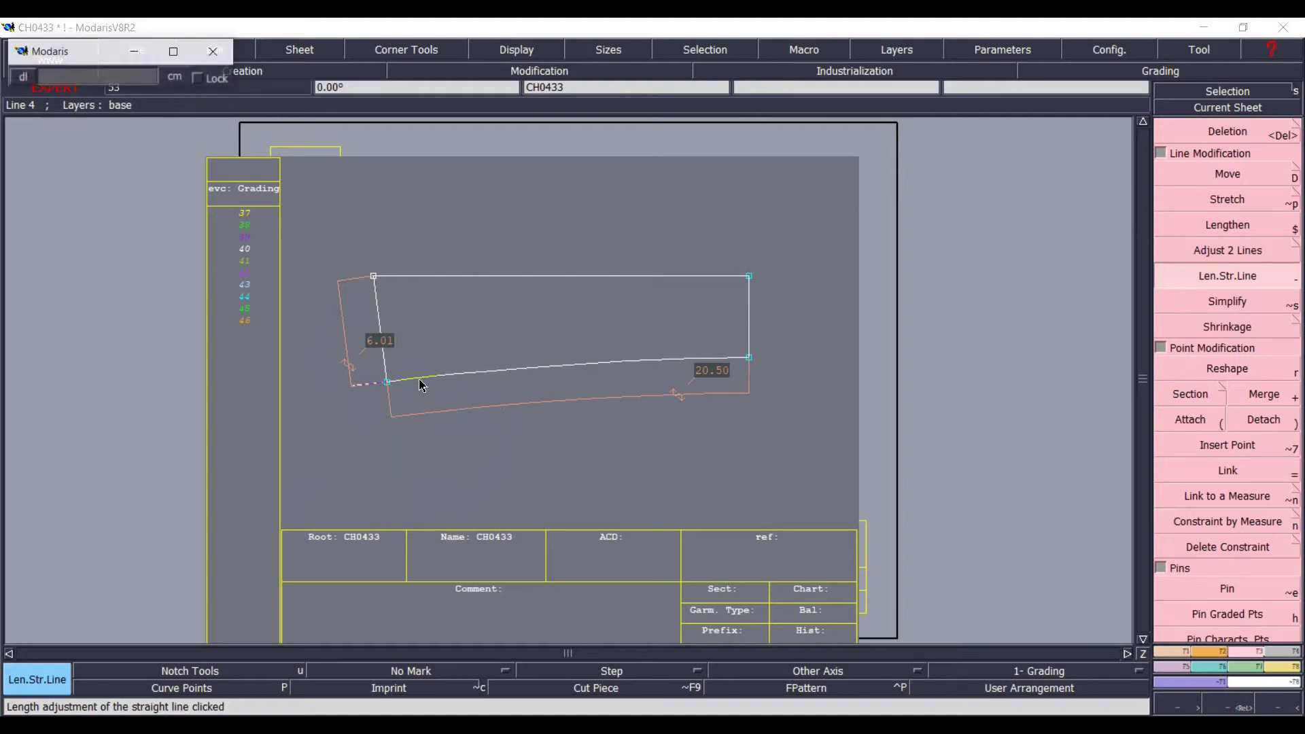
key("BackSpace")
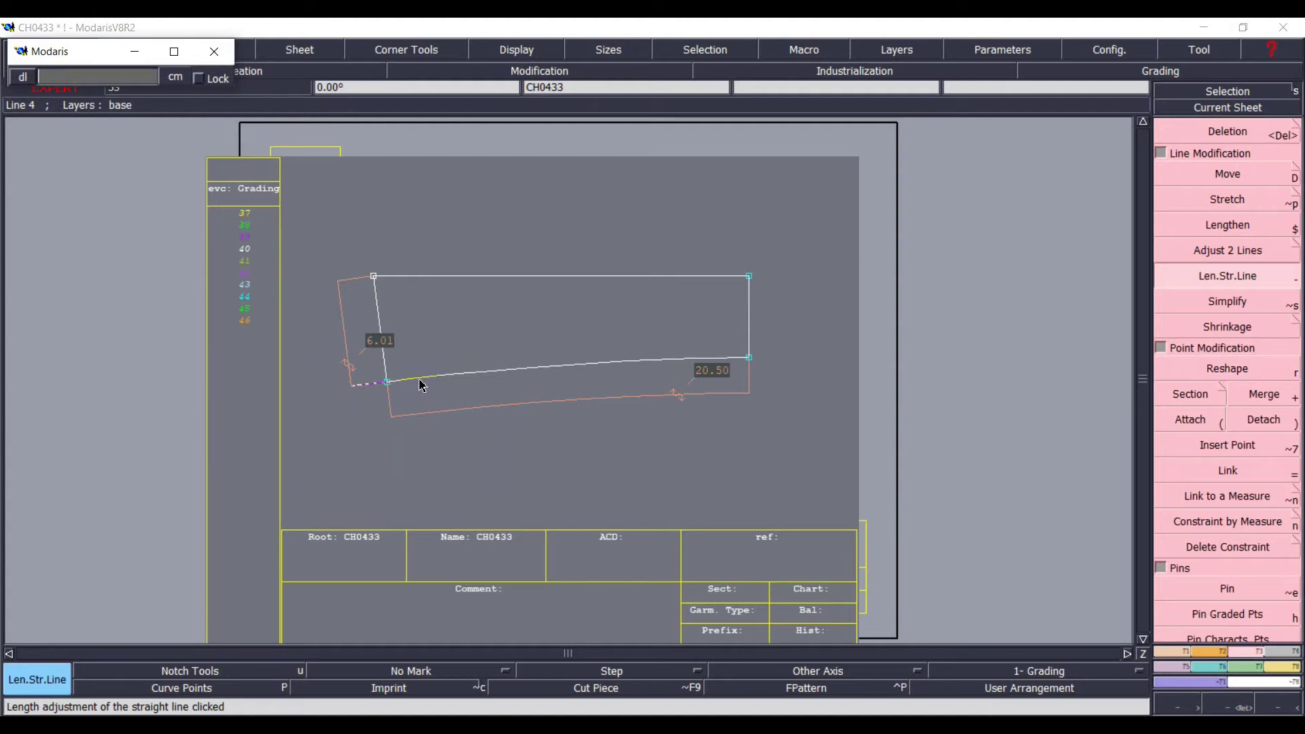
type("2")
key("Return")
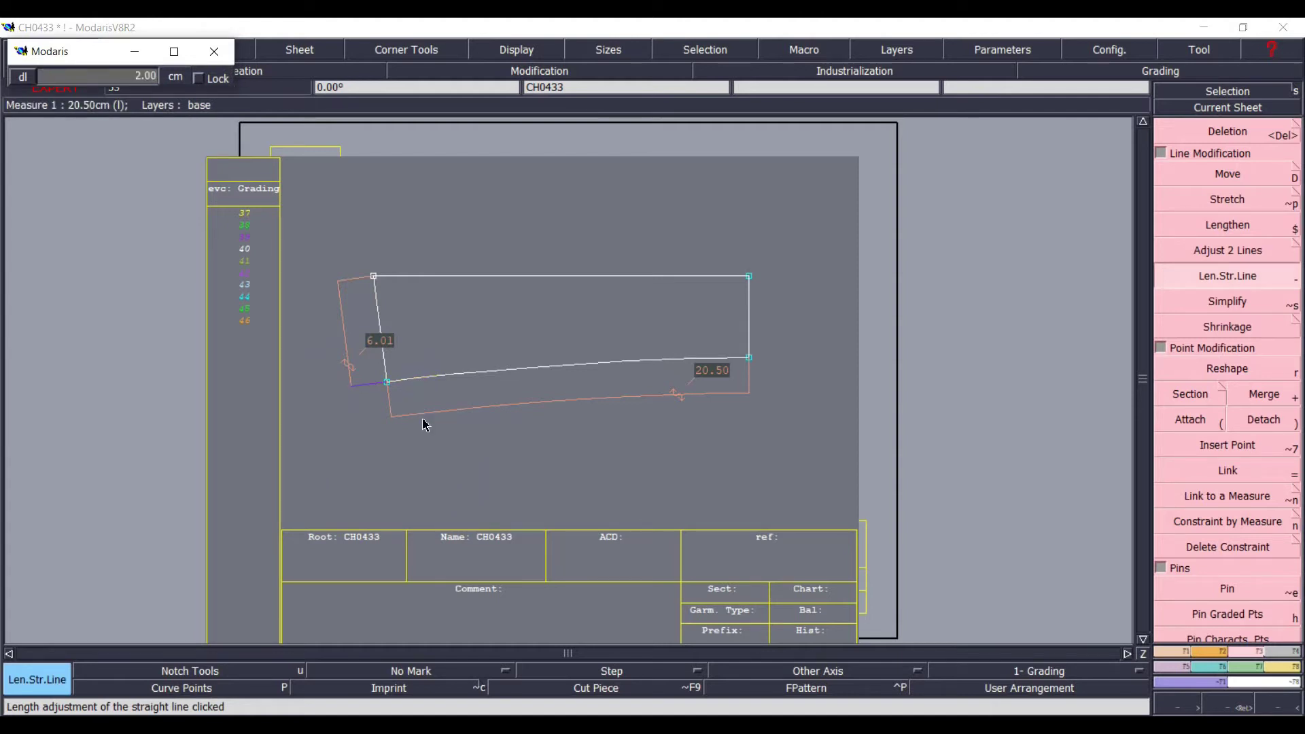
left_click(381, 498)
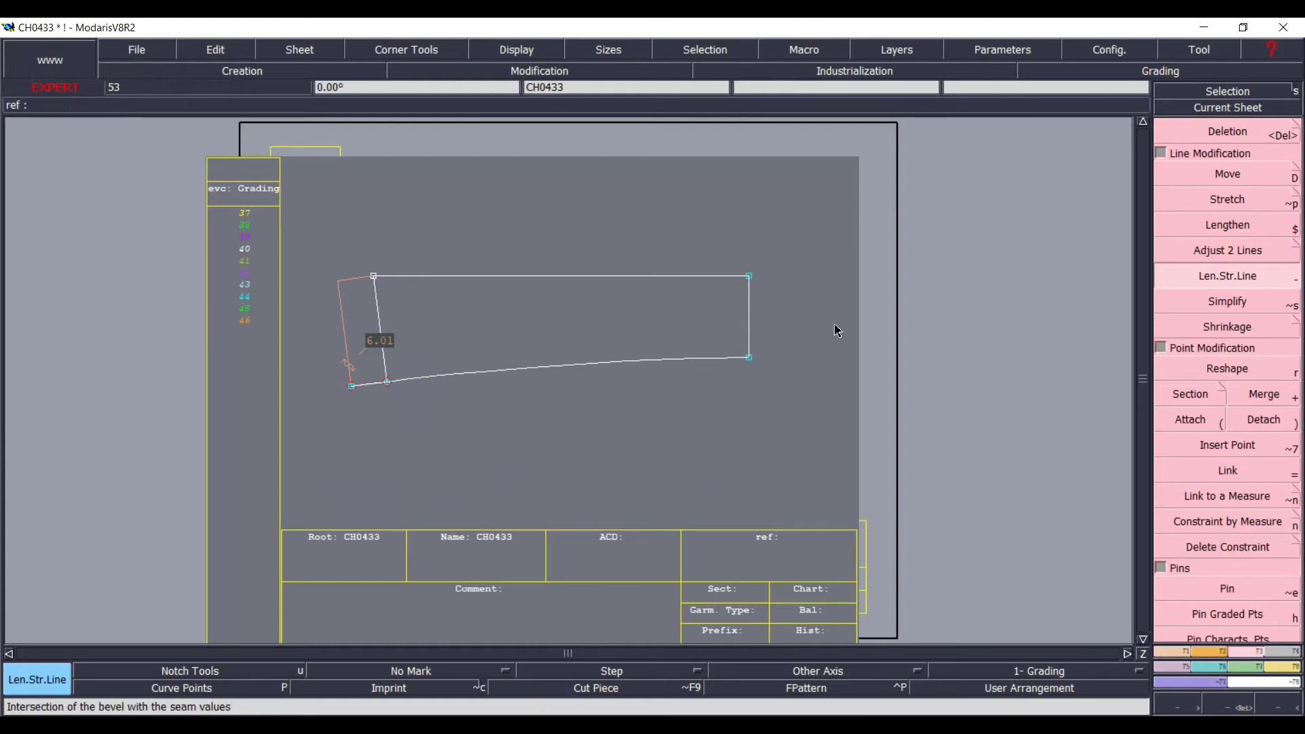
- Extend the vertical line downward beyond the end of the collar's lower edge
left_click(751, 344)
left_click(750, 356)
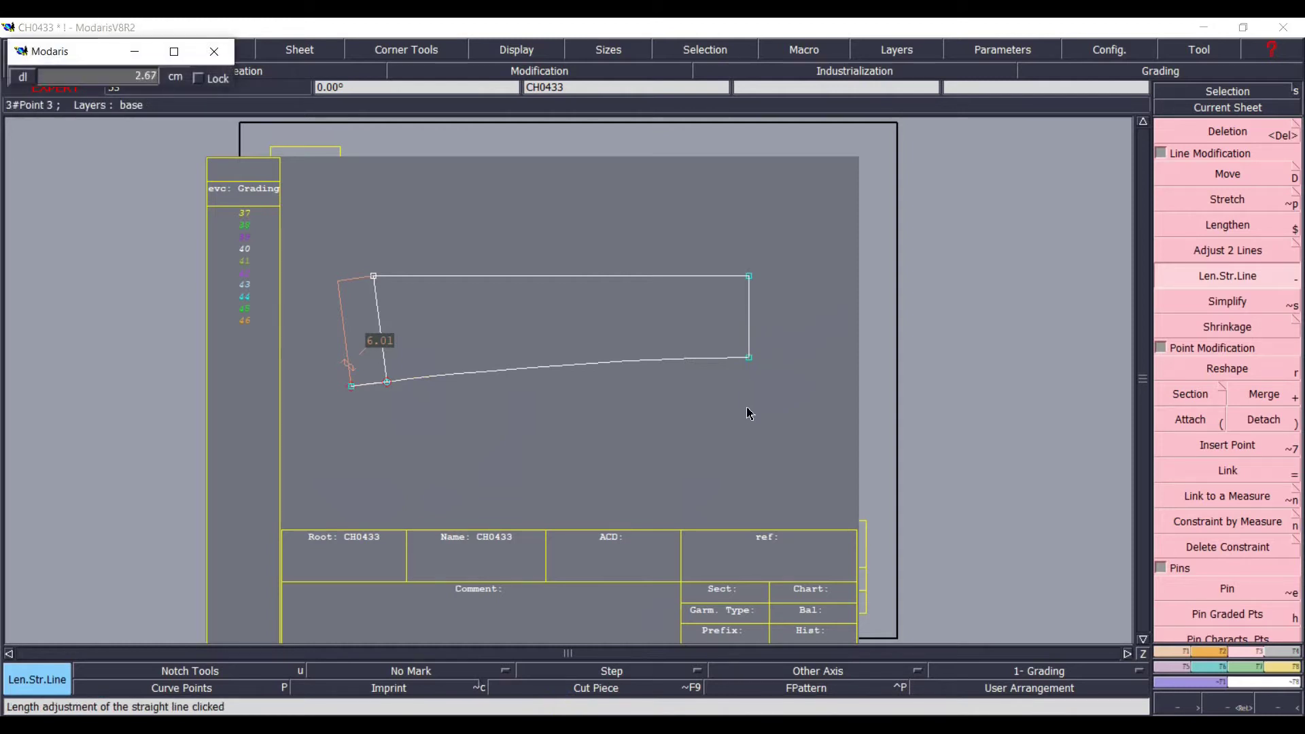
left_click(747, 416)
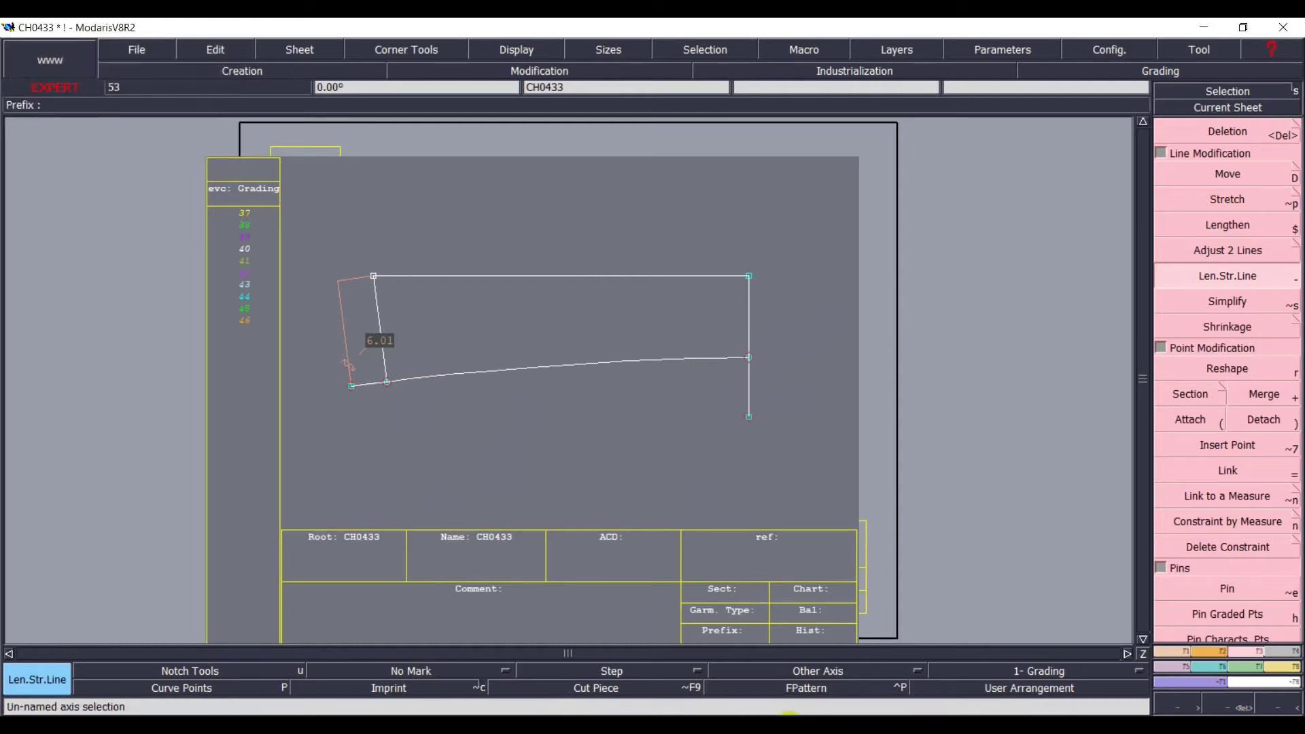
- Switch to the PDF, look up the ADC collar stand height for size 40, and return to Modaris
left_click(872, 723)
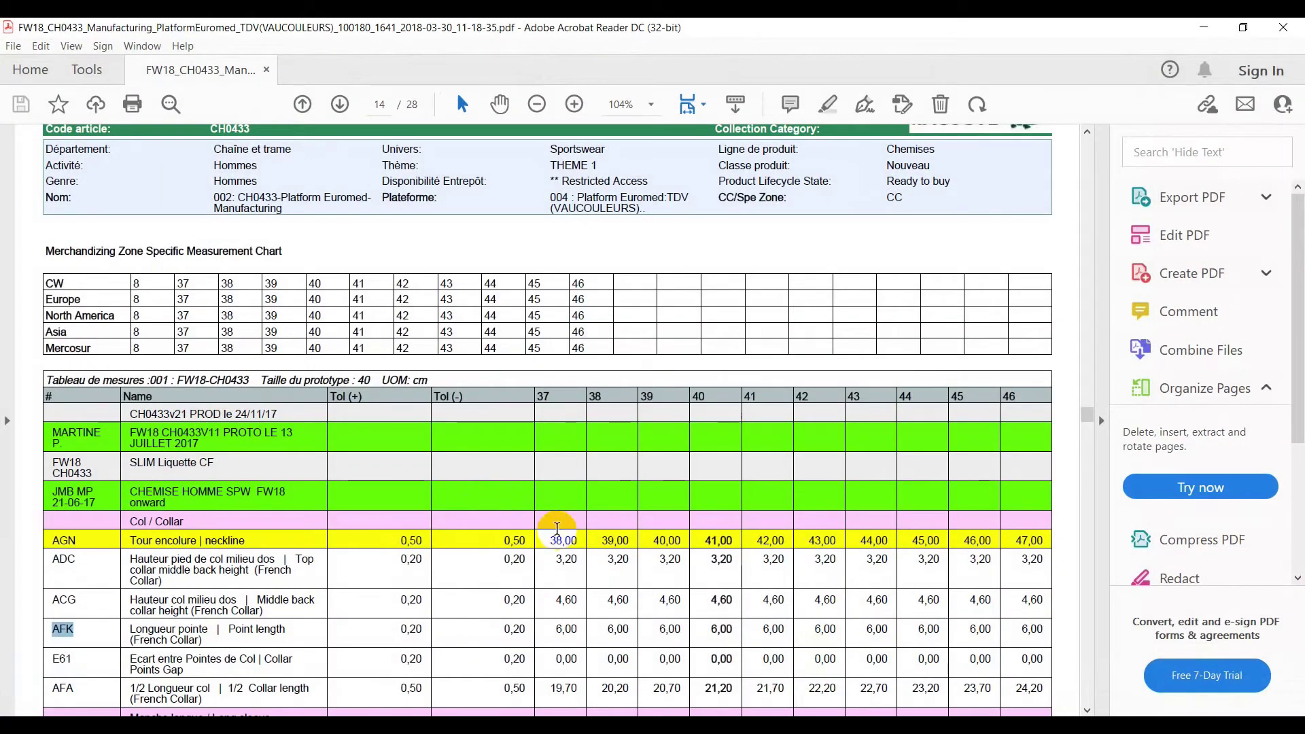
scroll(449, 392, "up", 3)
scroll(448, 393, "up", 10)
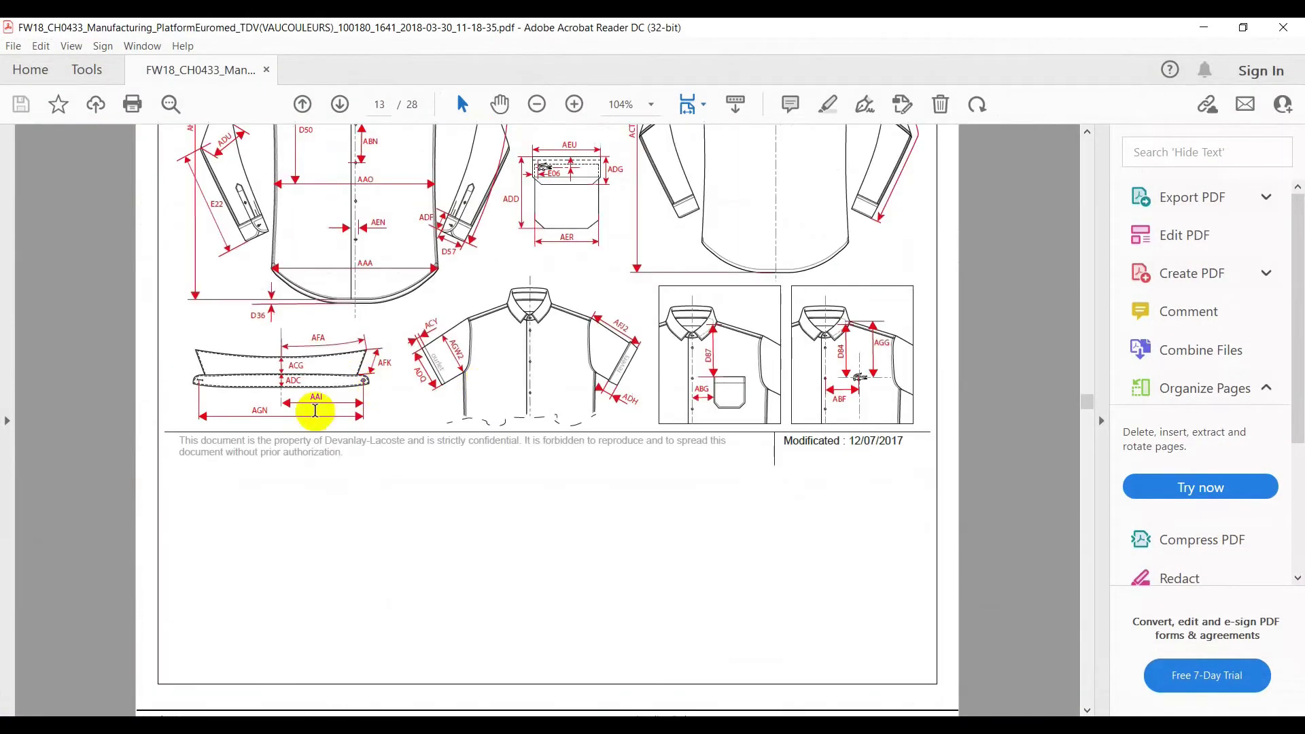
scroll(317, 442, "down", 11)
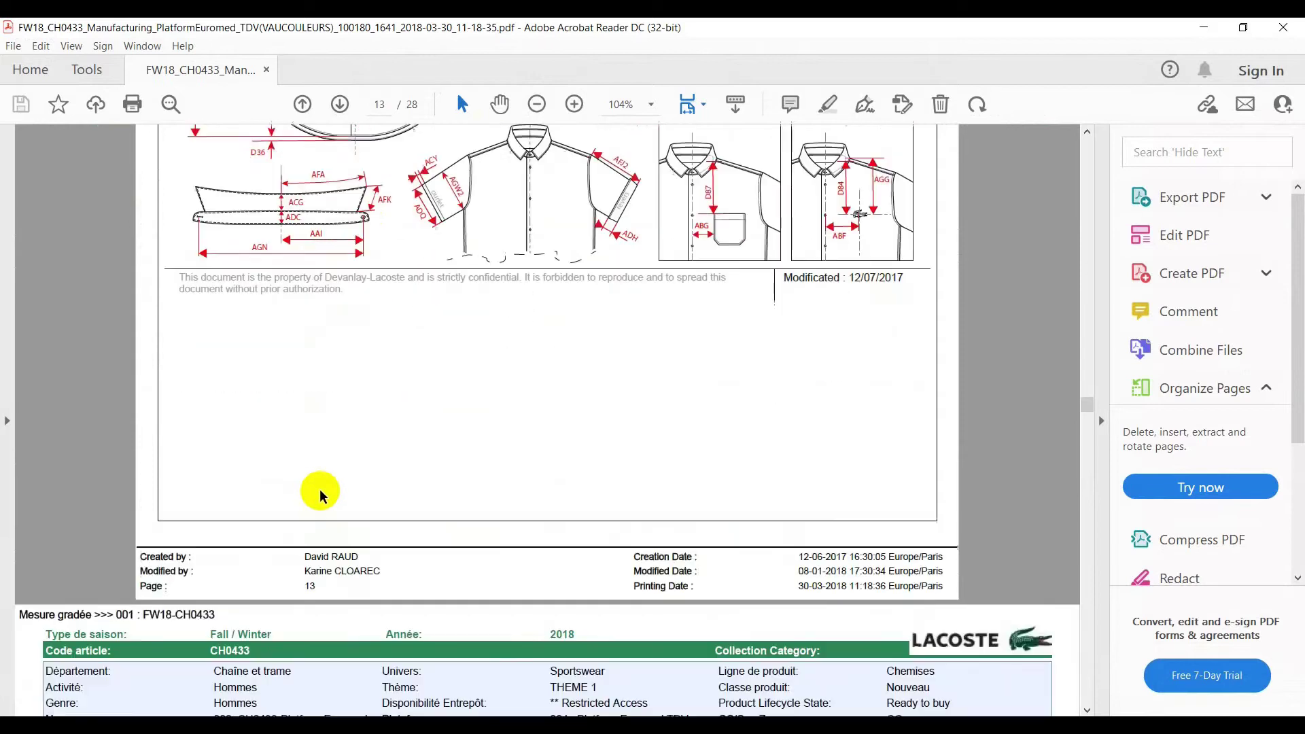
scroll(317, 457, "down", 4)
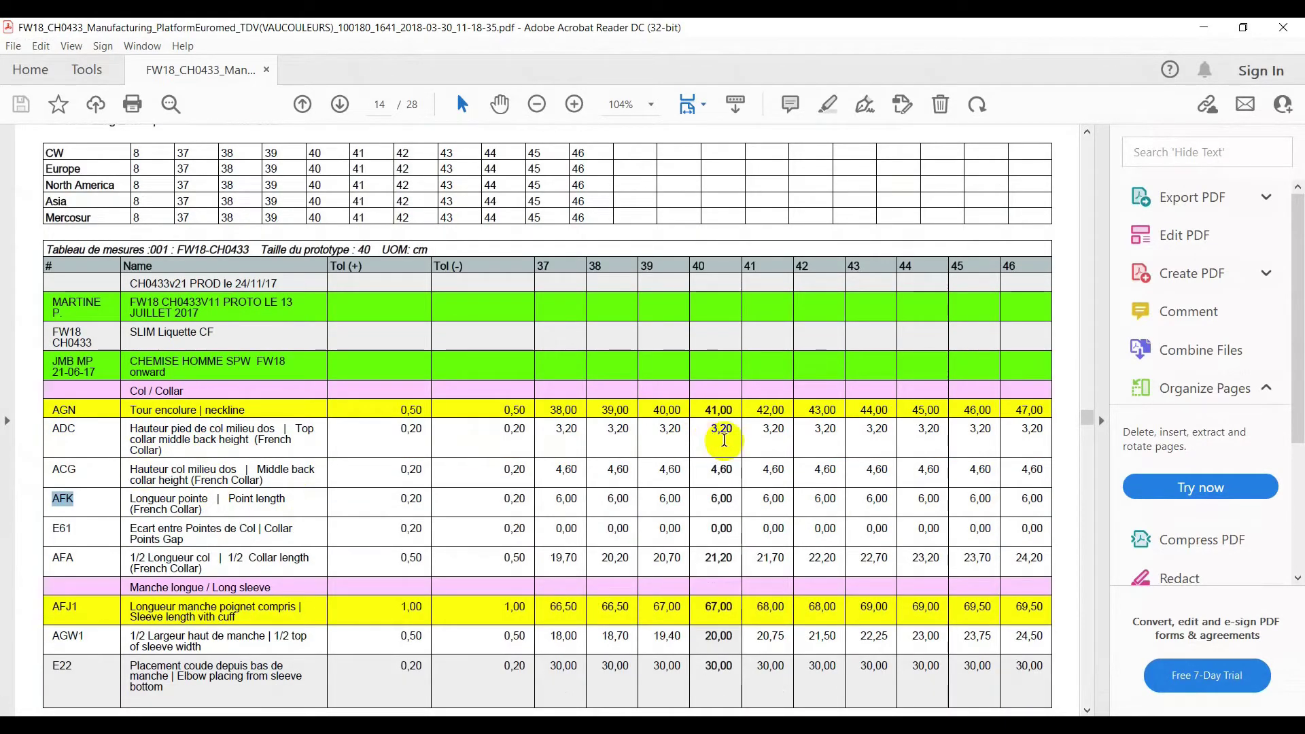
left_click(1203, 28)
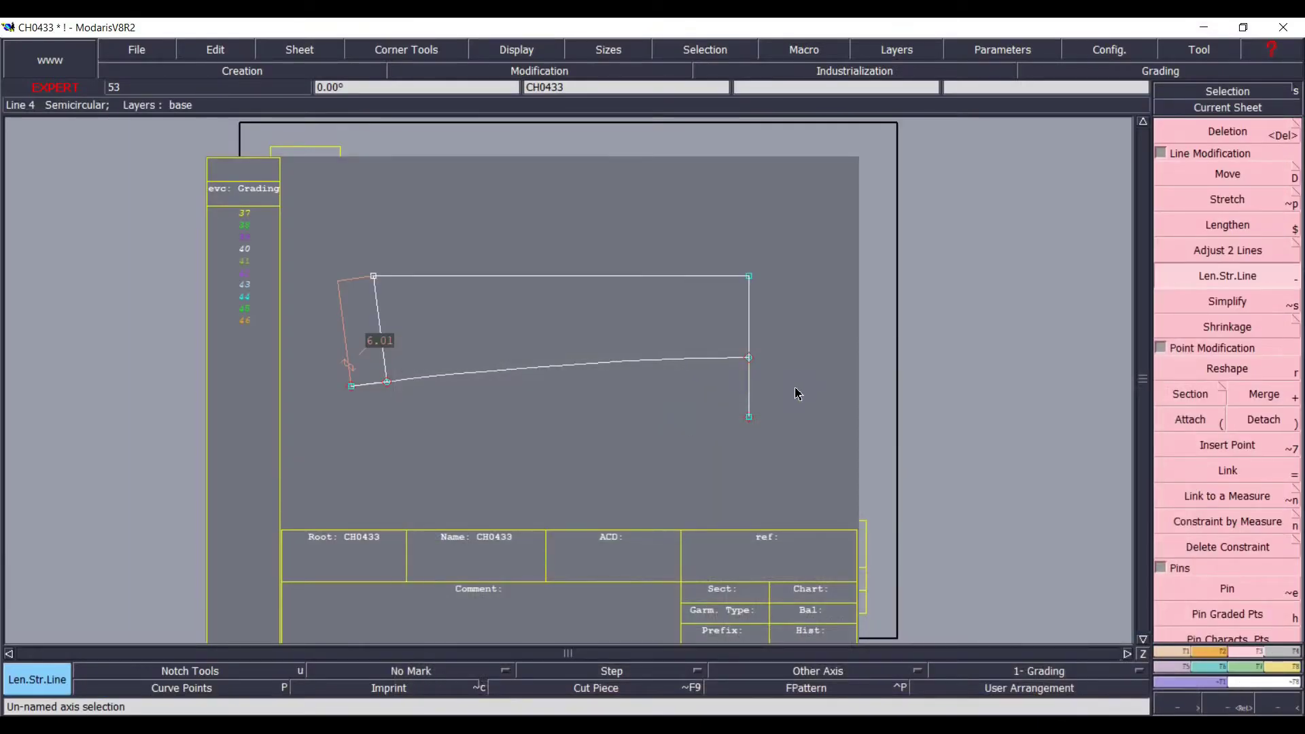
- Create a developed point 3.2 cm below the lower edge's end on the vertical line's extension
key("d")
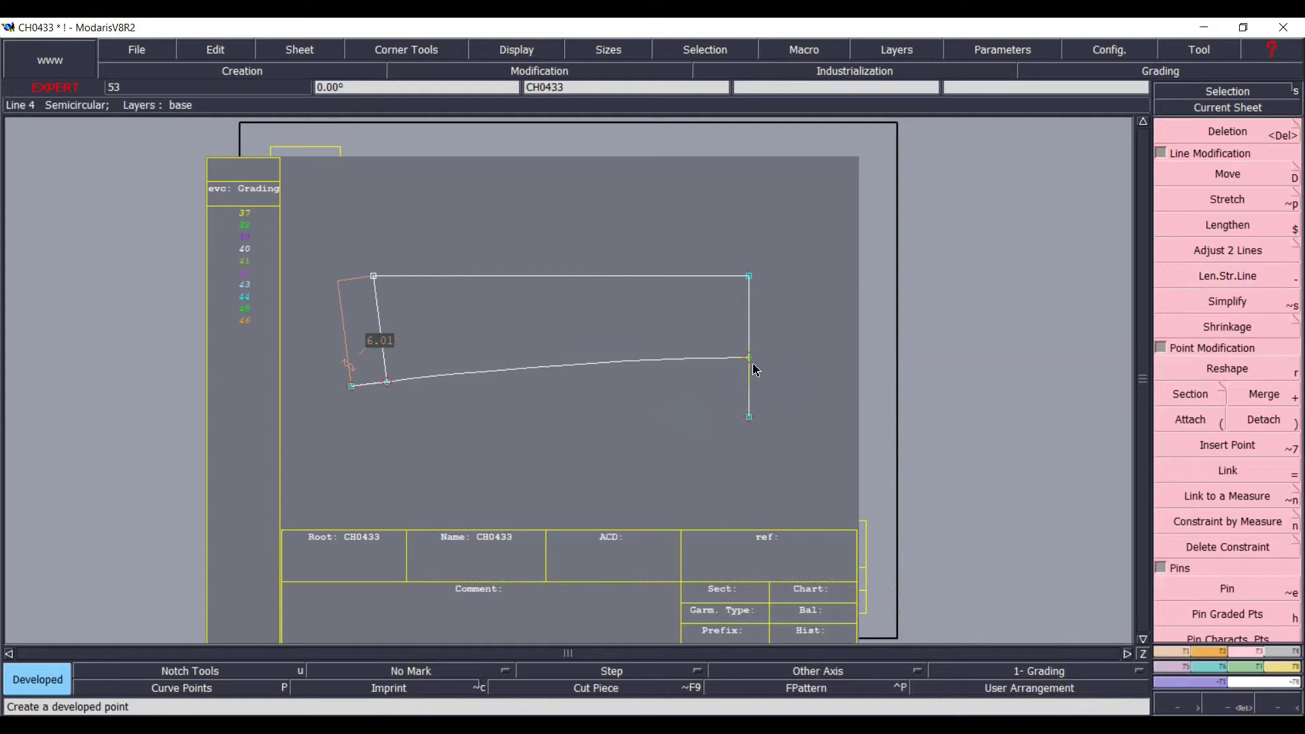
left_click(748, 358)
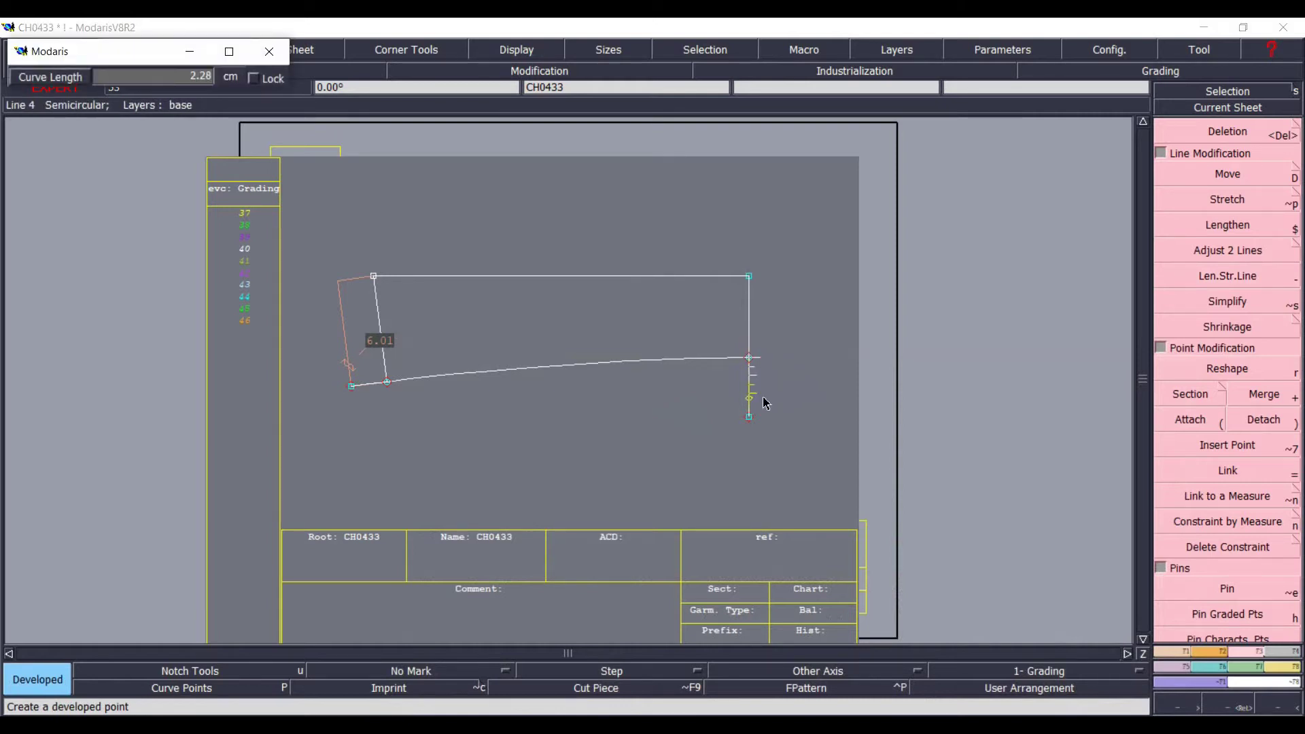
type("6.003.2")
key("Return")
scroll(795, 408, "up", 3)
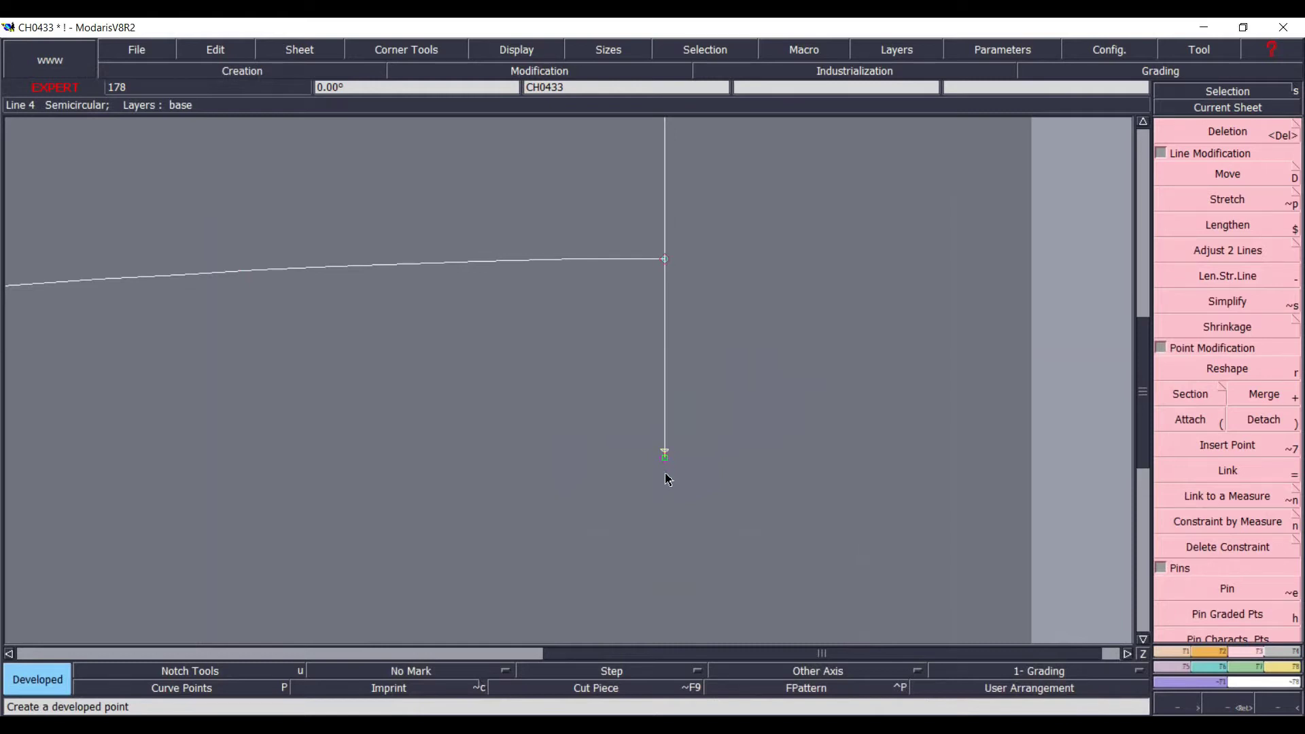
- Insert the developed point into the vertical line's extension and delete the extension's original lower end point
key("alt+7")
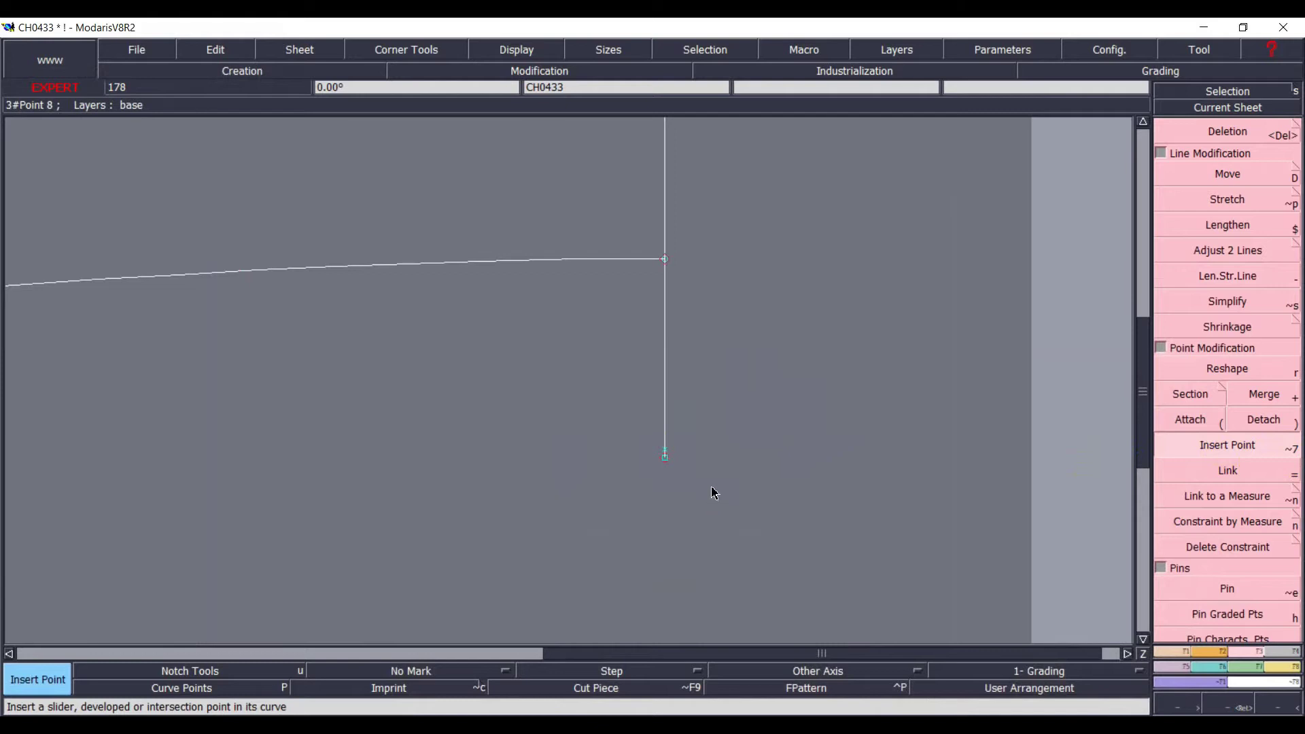
key("Delete")
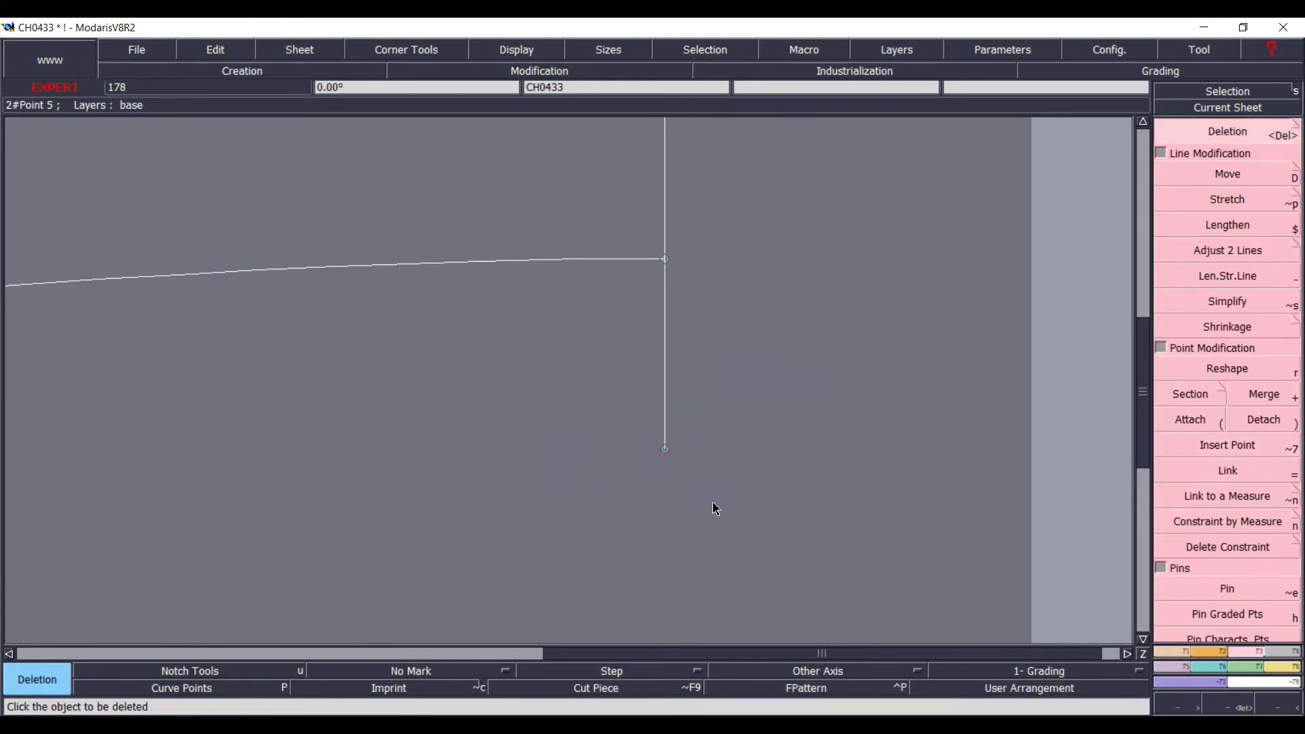
key("Home")
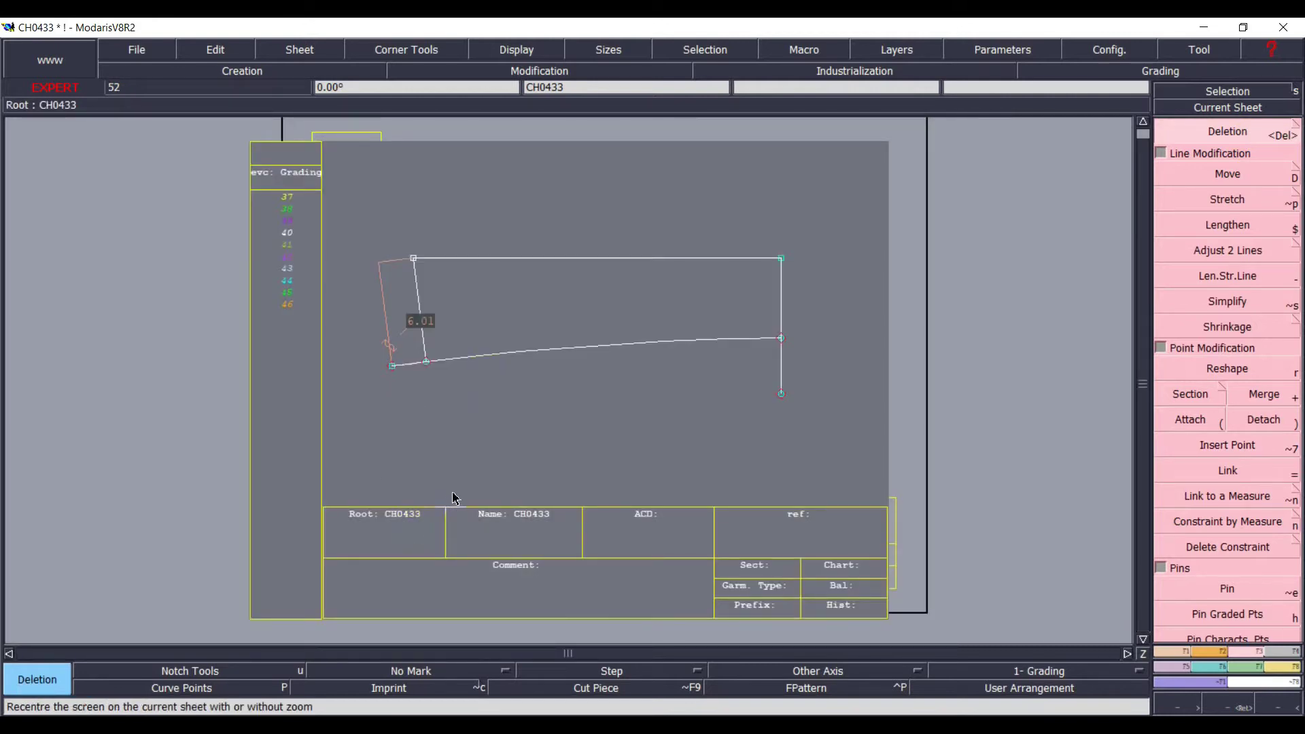
- Draw a vertical straight line 2 cm downward (dy -2) from the outer end of the extended lower edge
key("d")
left_click(392, 368)
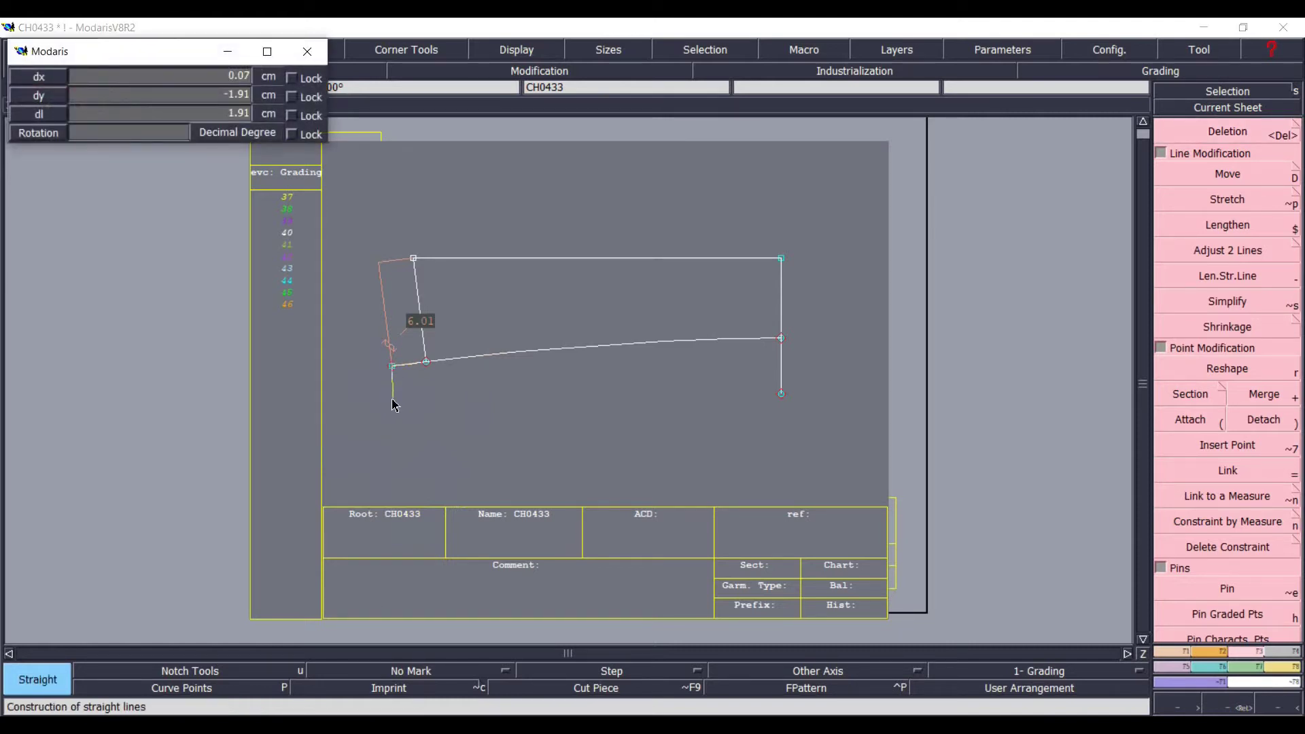
key("Down")
key("Tab")
type("-2")
key("Return")
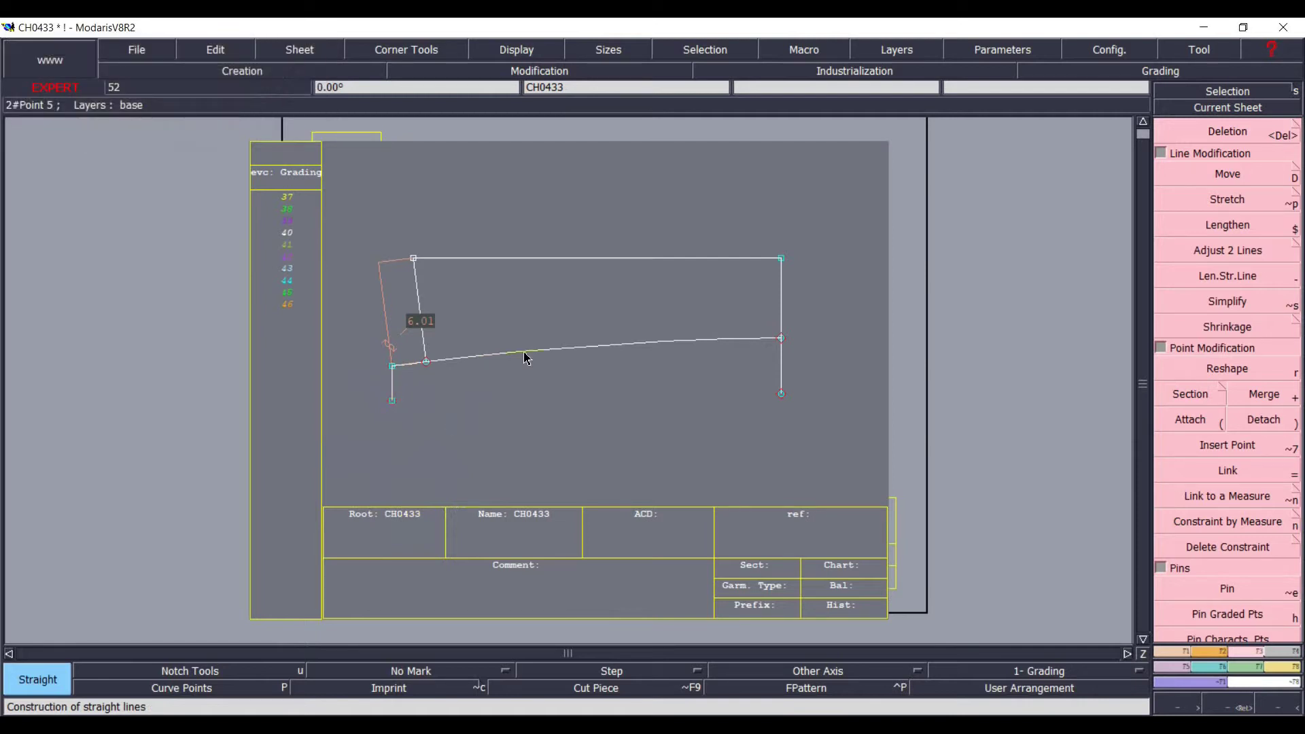
- Draw a Bezier curve from the lower end of the short outer vertical line to the lower end of the vertical line's extension
key("b")
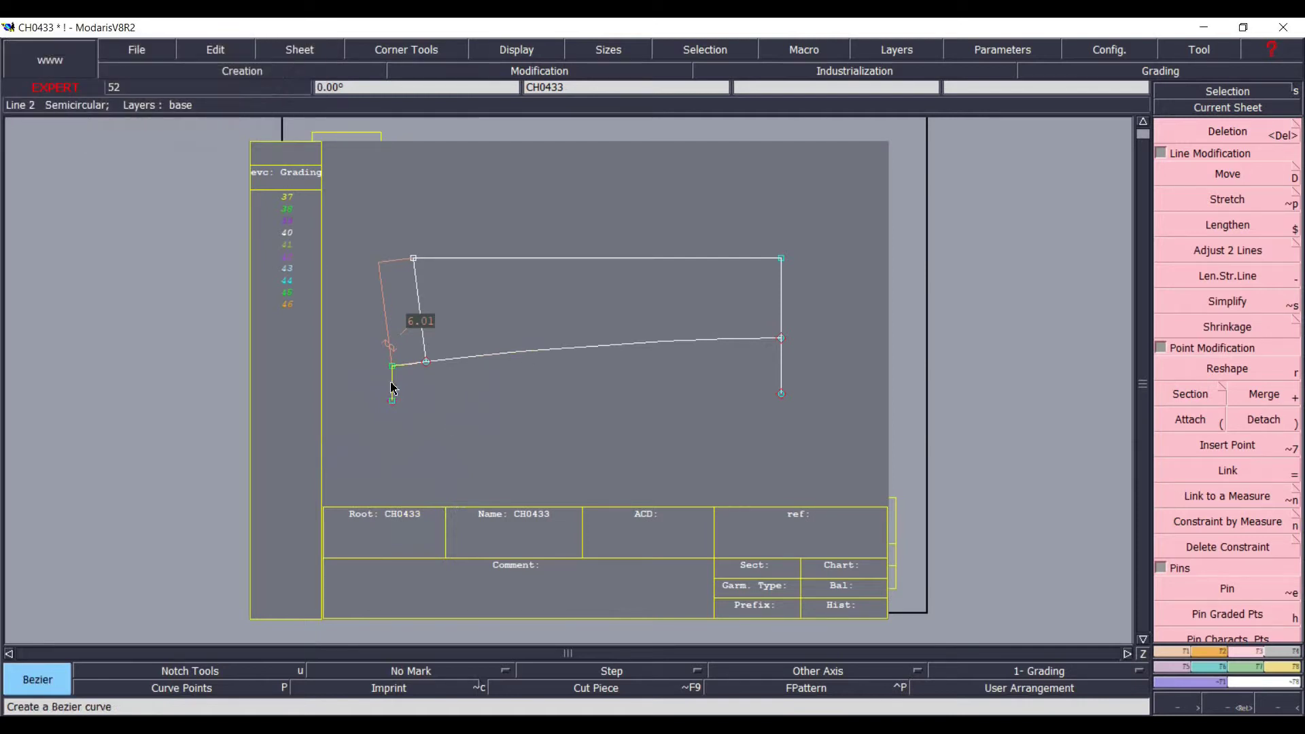
left_click(392, 401)
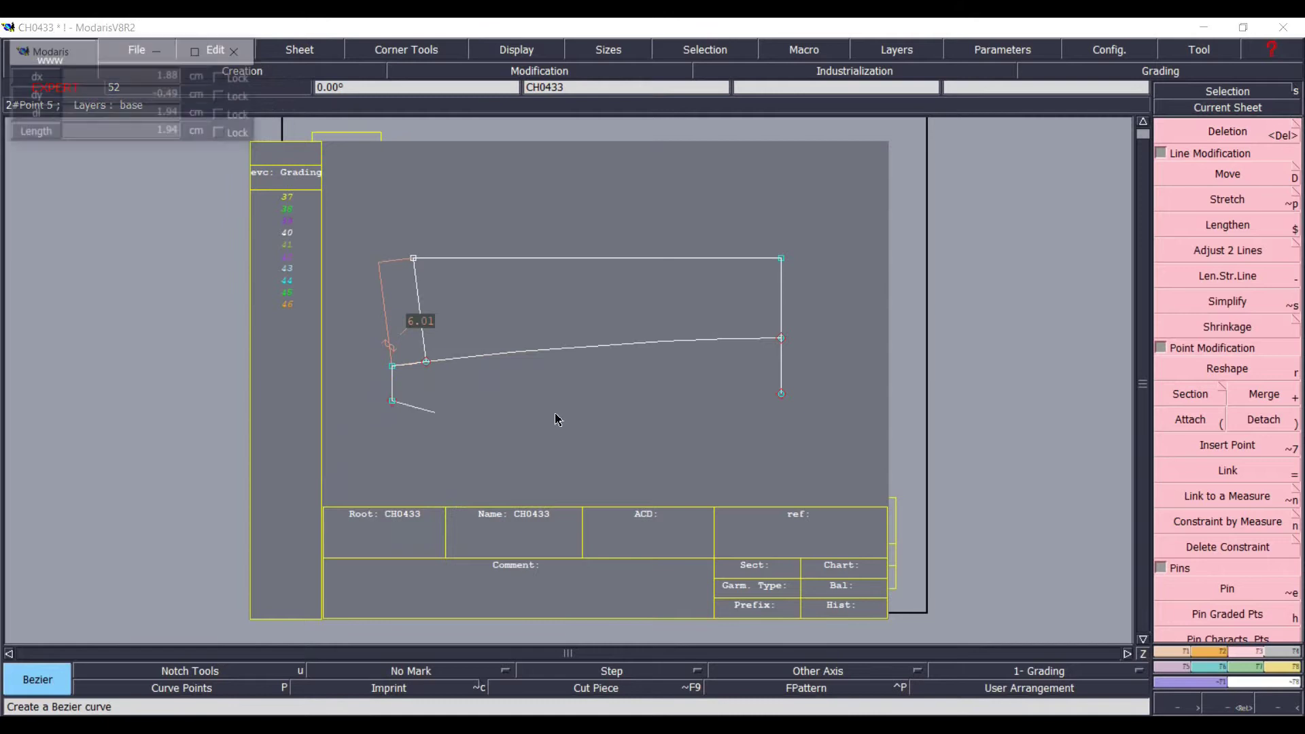
left_click(780, 392)
left_click(1189, 651)
left_click(1215, 502)
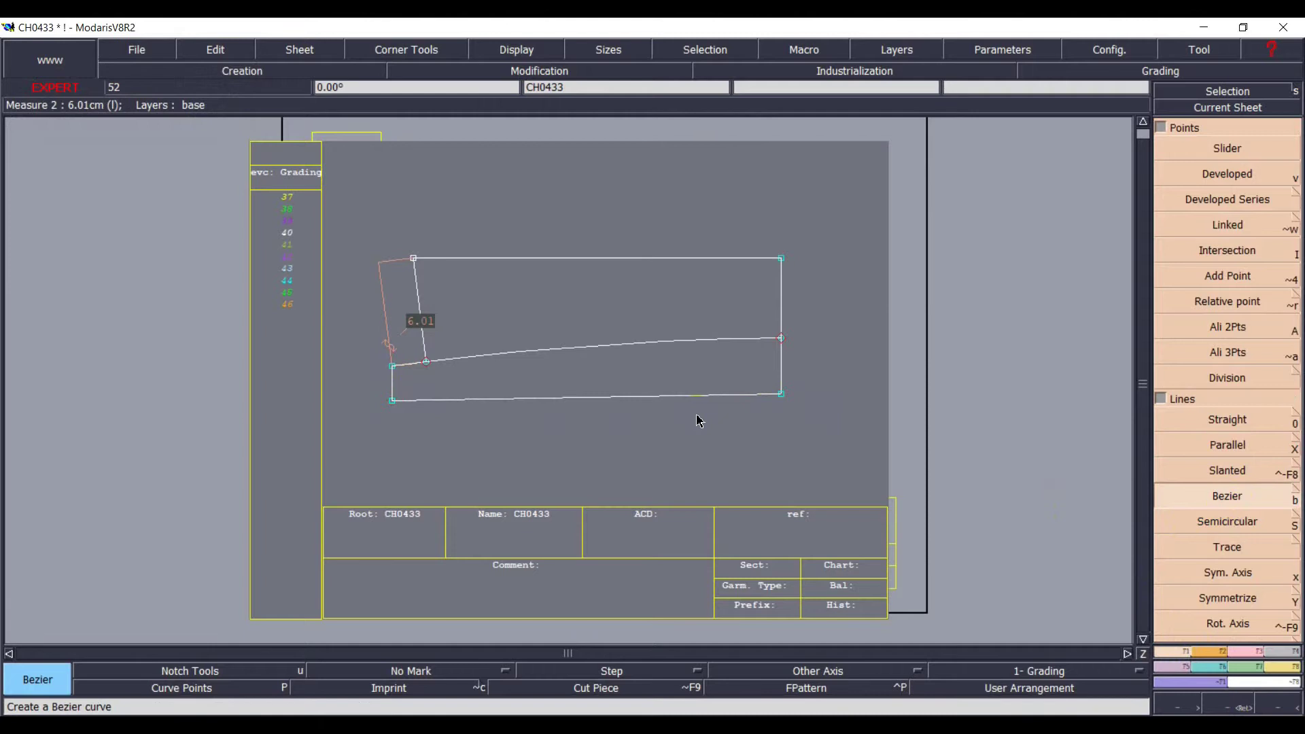
- Display the curve handles and reshape the collar stand's lower edge so it bows gently downward near the outer end
scroll(698, 416, "up", 1)
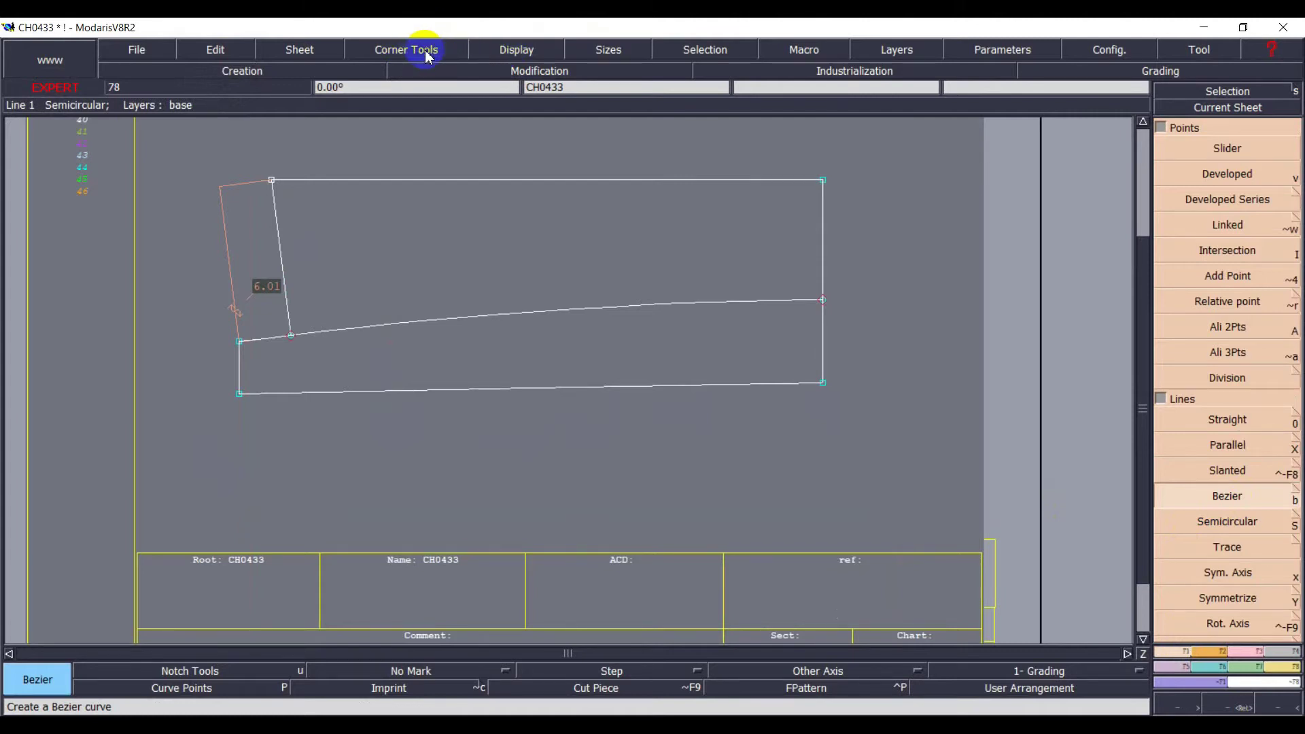
left_click(515, 51)
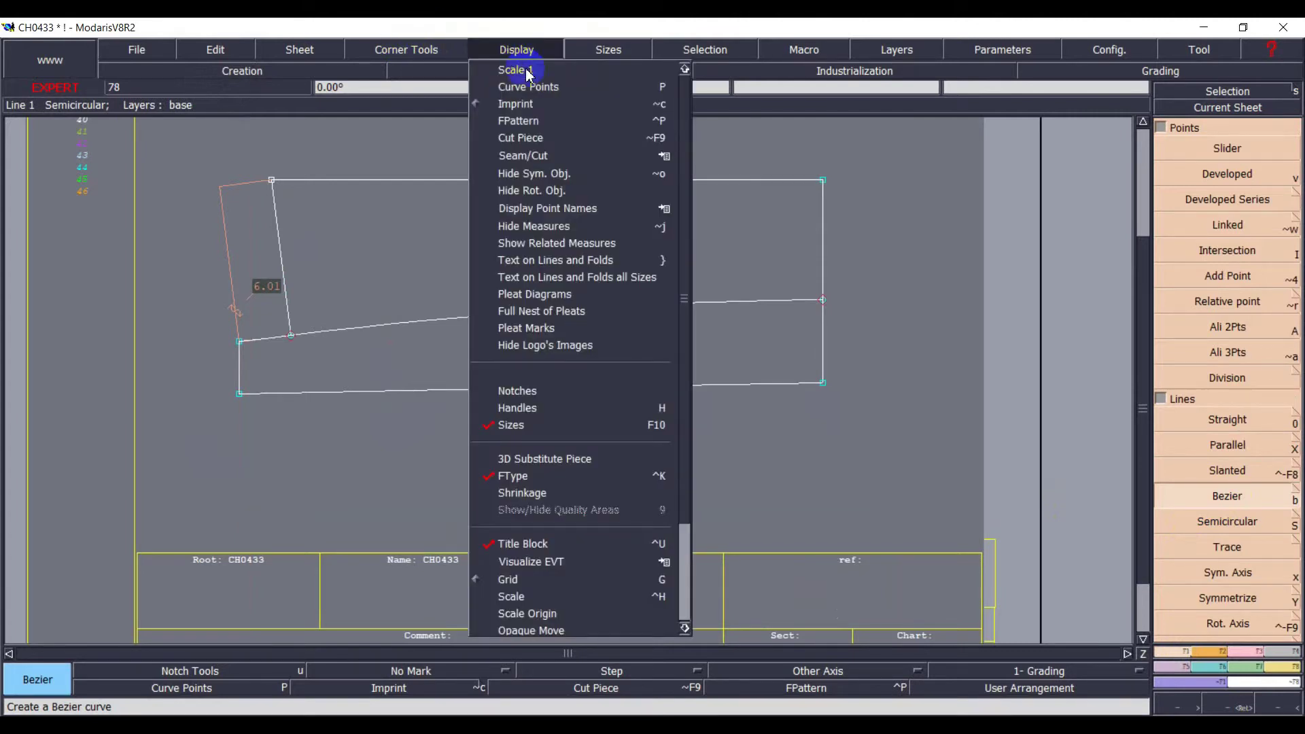
left_click(515, 410)
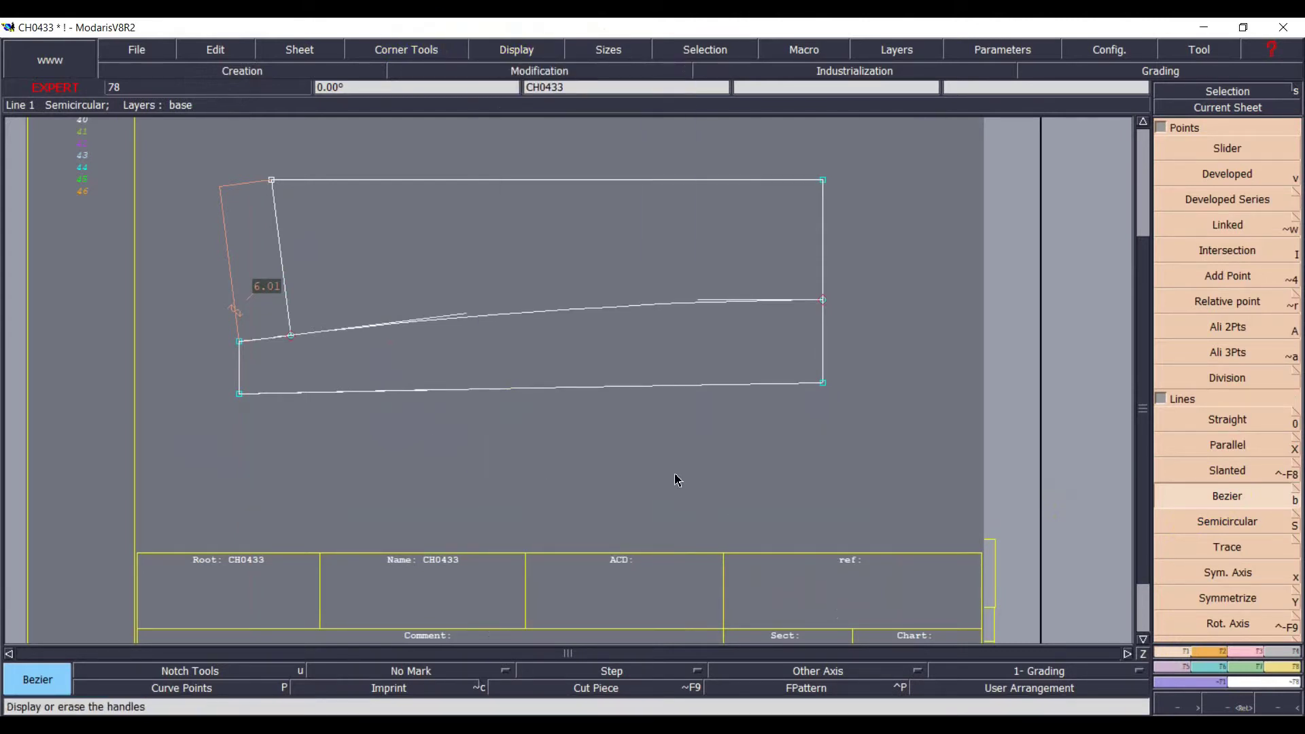
key("r")
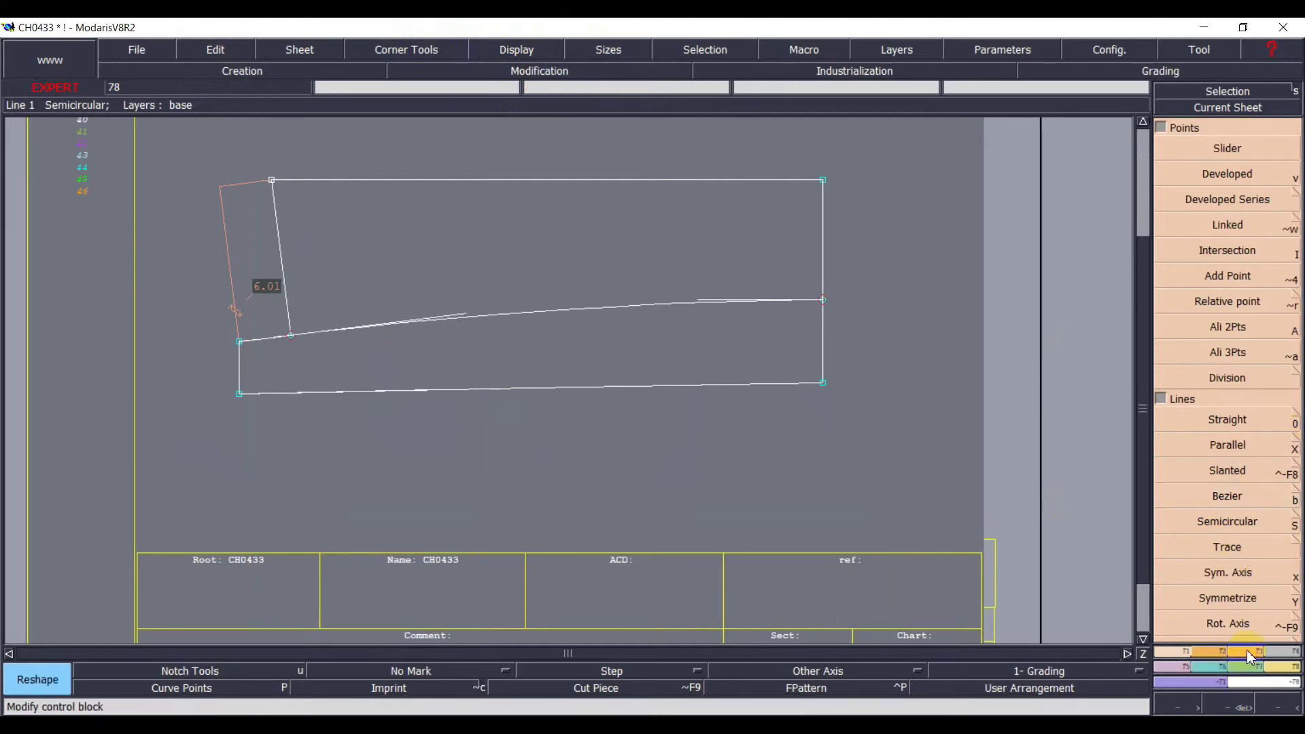
key("F2")
left_click(360, 400)
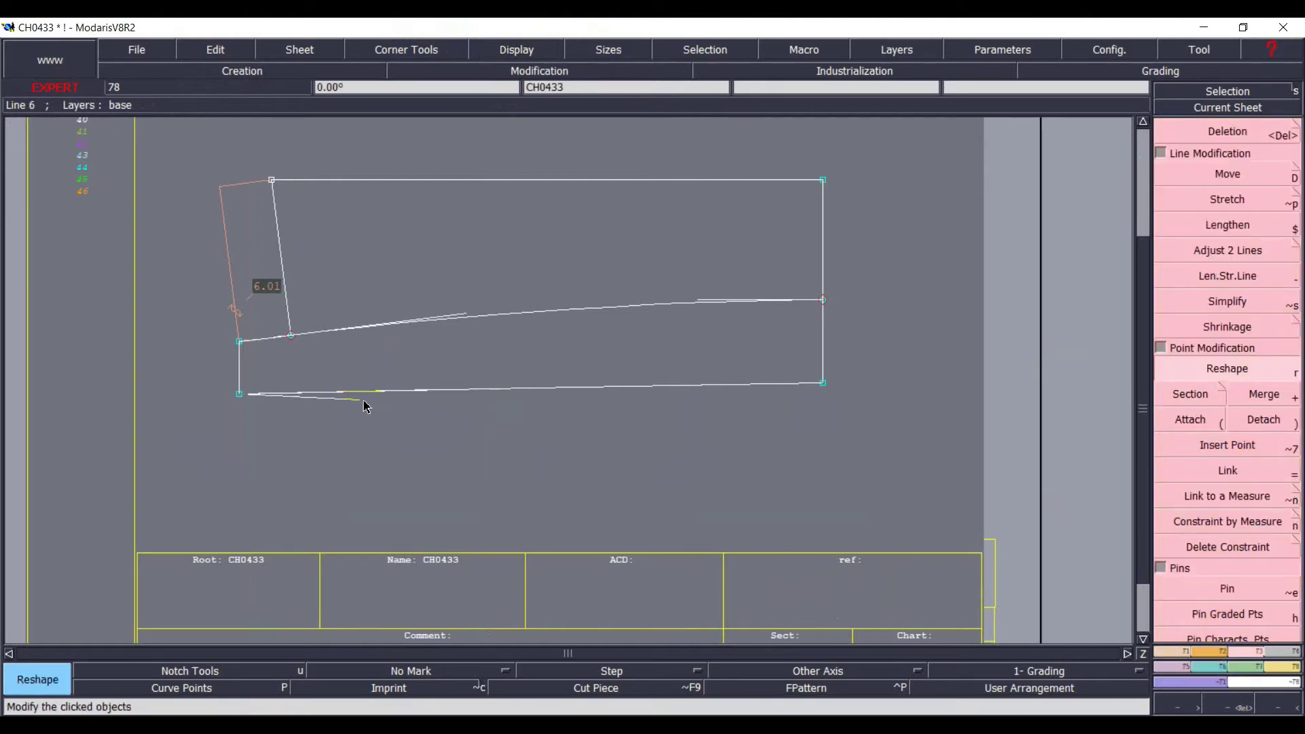
left_click(628, 387)
left_click(632, 388)
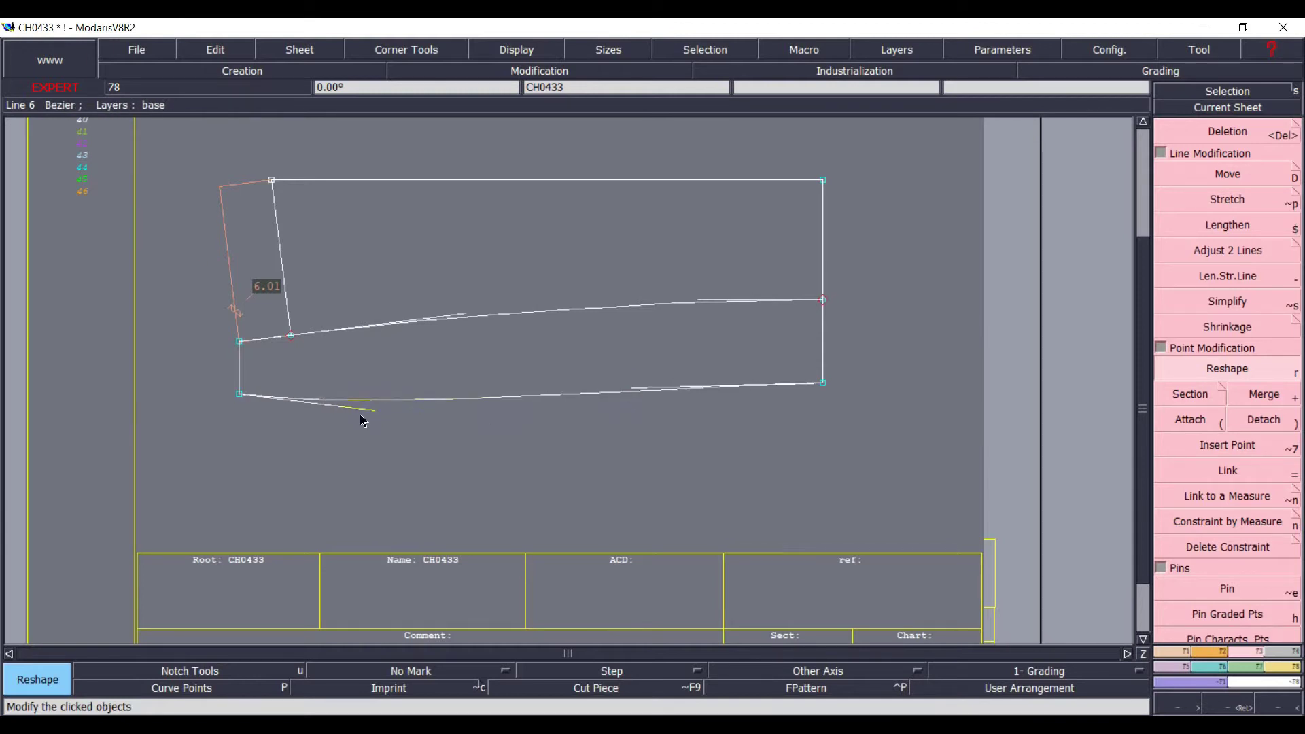
left_click(564, 389)
- Round the collar stand's upper outer corner with a tangent arc reaching the collar's starting point, and save the model
scroll(687, 472, "up", 2)
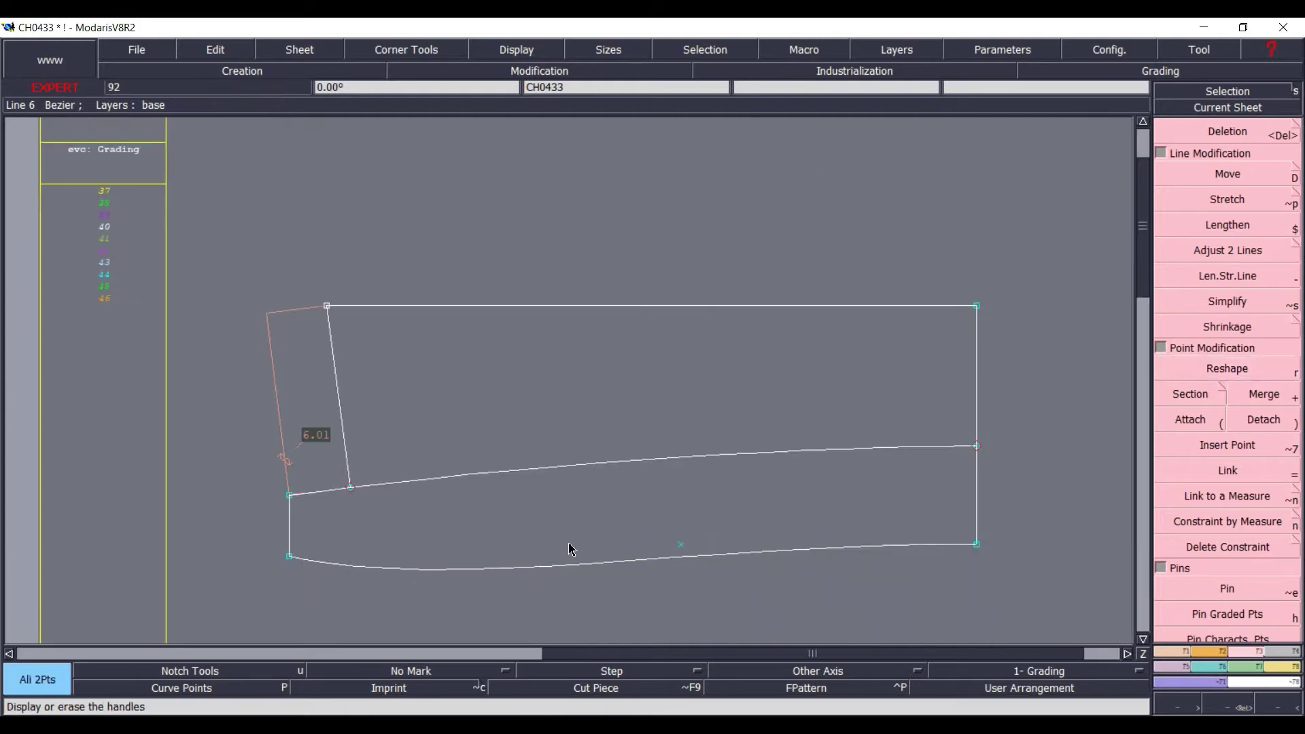
left_click(1208, 650)
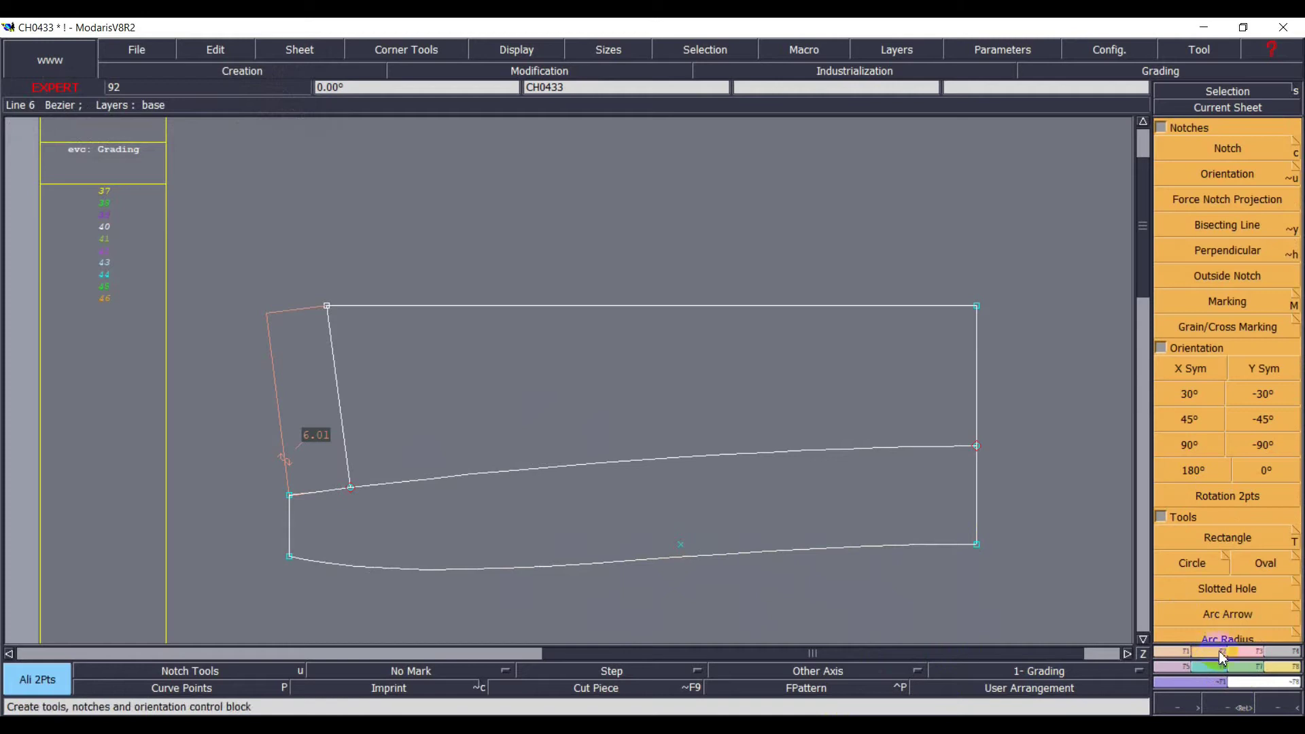
left_click(1160, 127)
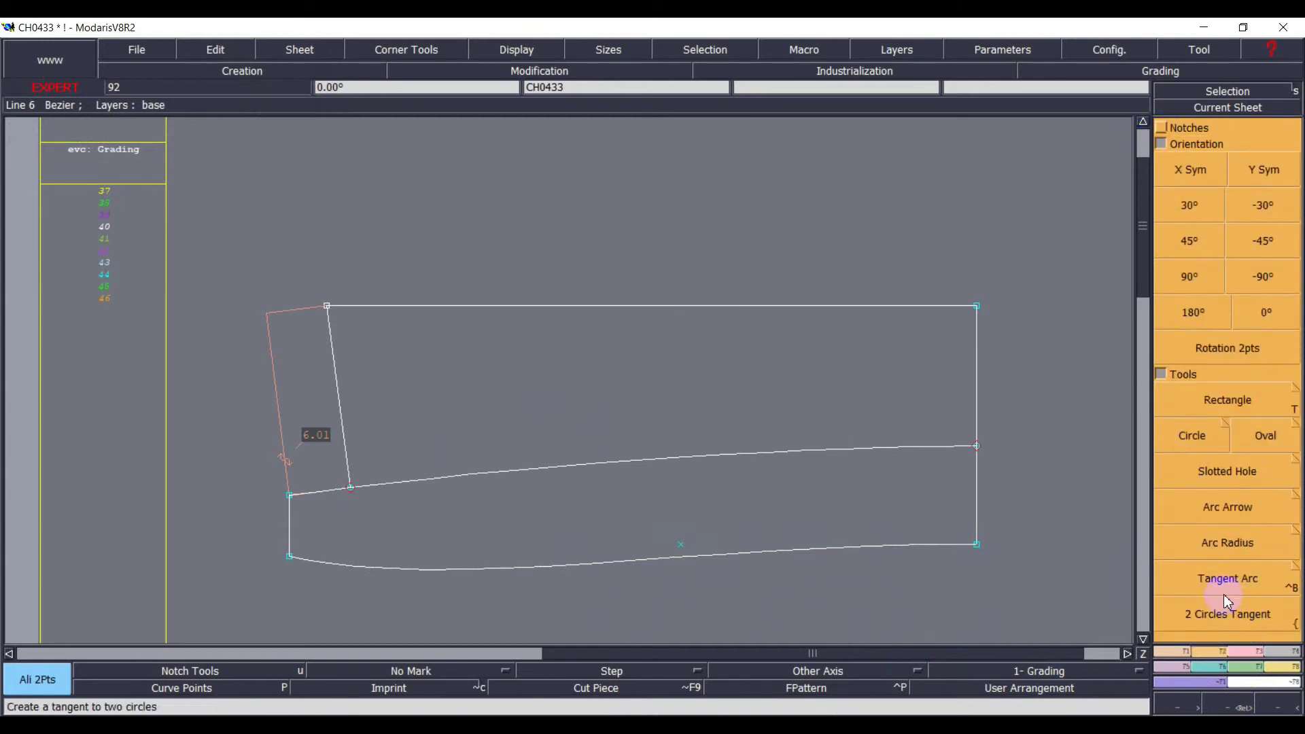
left_click(1252, 576)
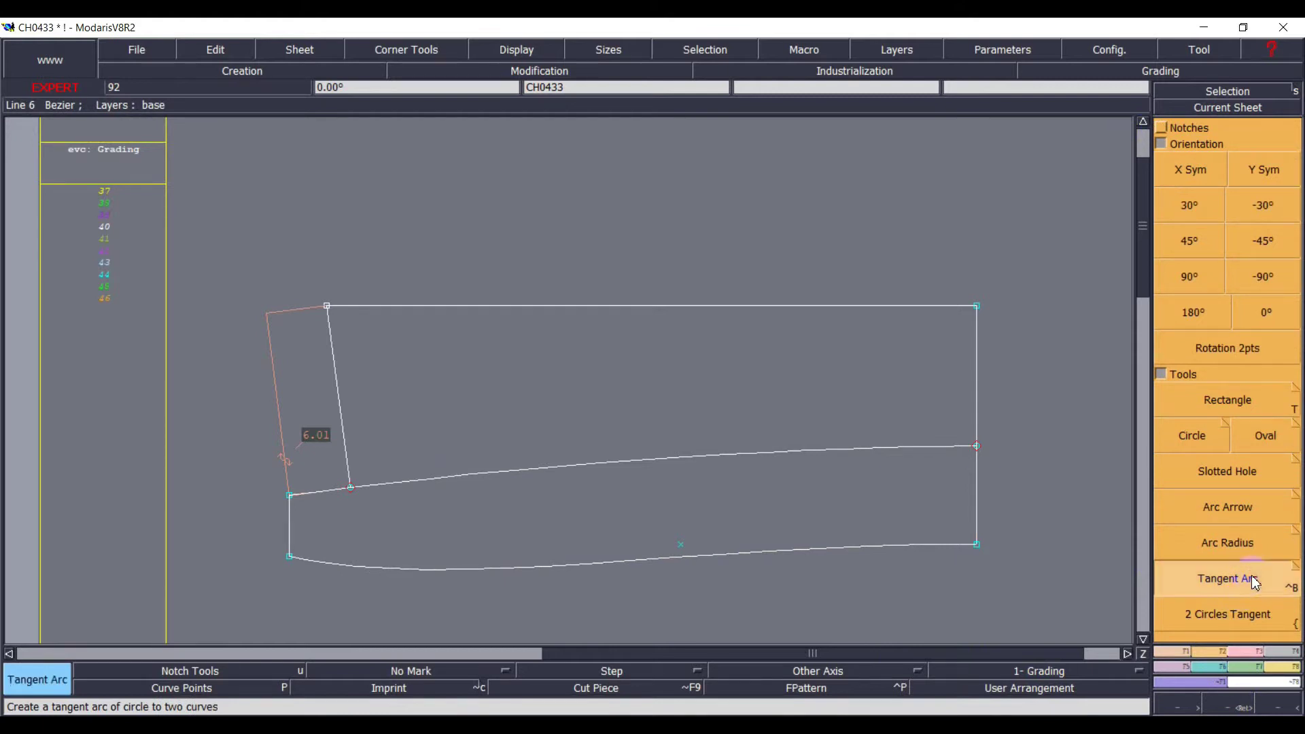
left_click(303, 496)
left_click(290, 503)
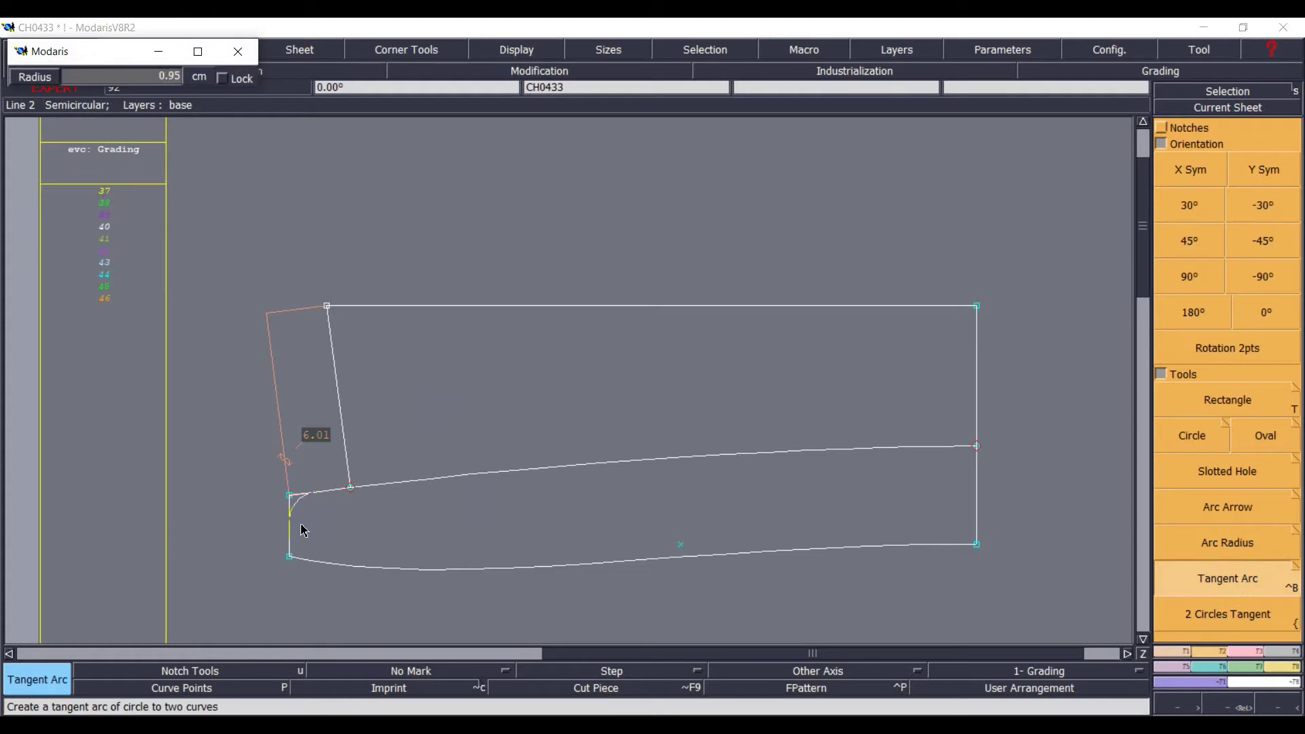
key("Down")
key("Return")
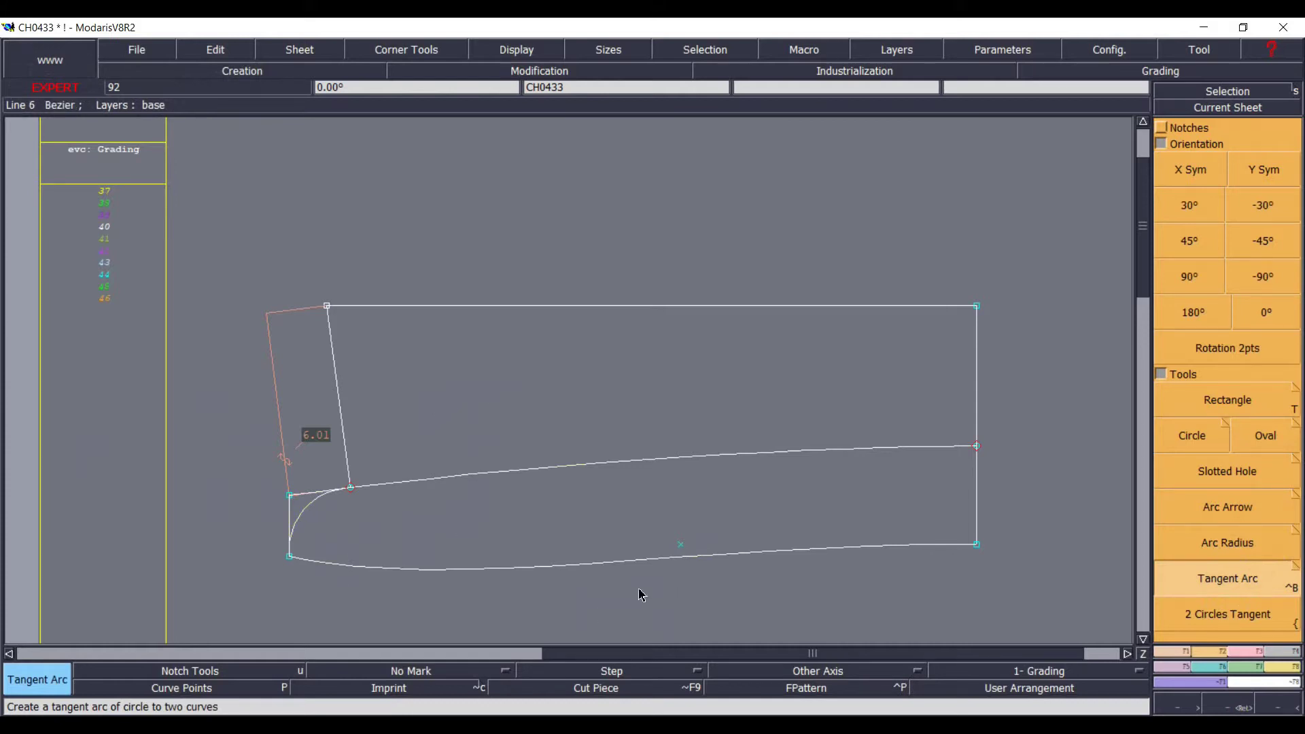
key("ctrl+s")
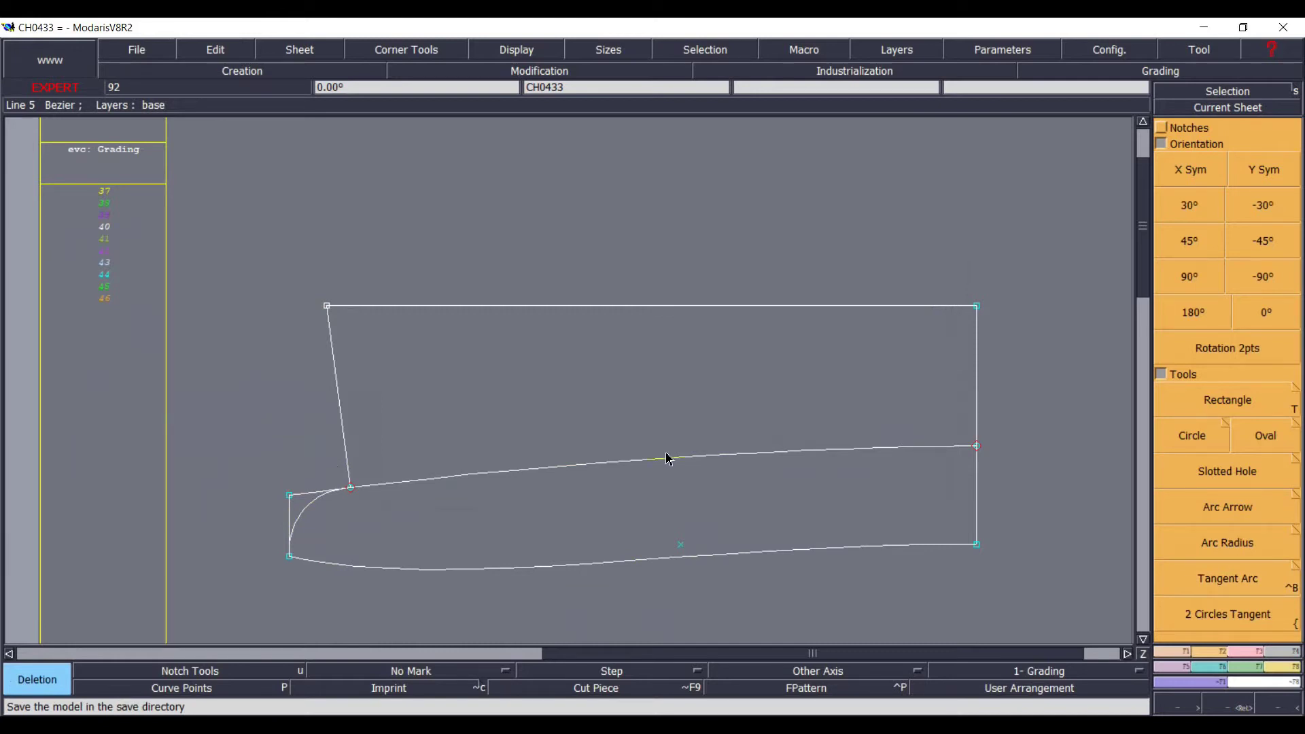
- Switch to the PDF, look up the AEN front placket width in the measurement table, and return to Modaris
left_click(871, 724)
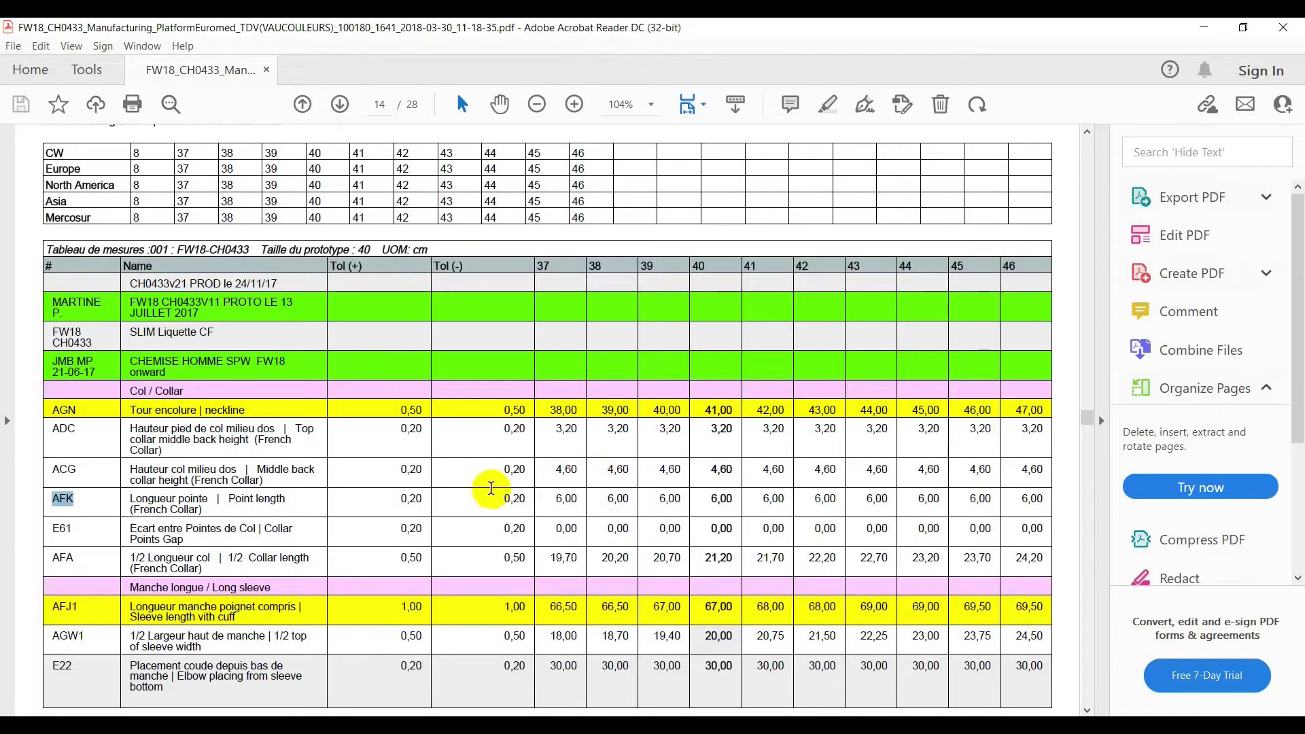
scroll(501, 542, "down", 5)
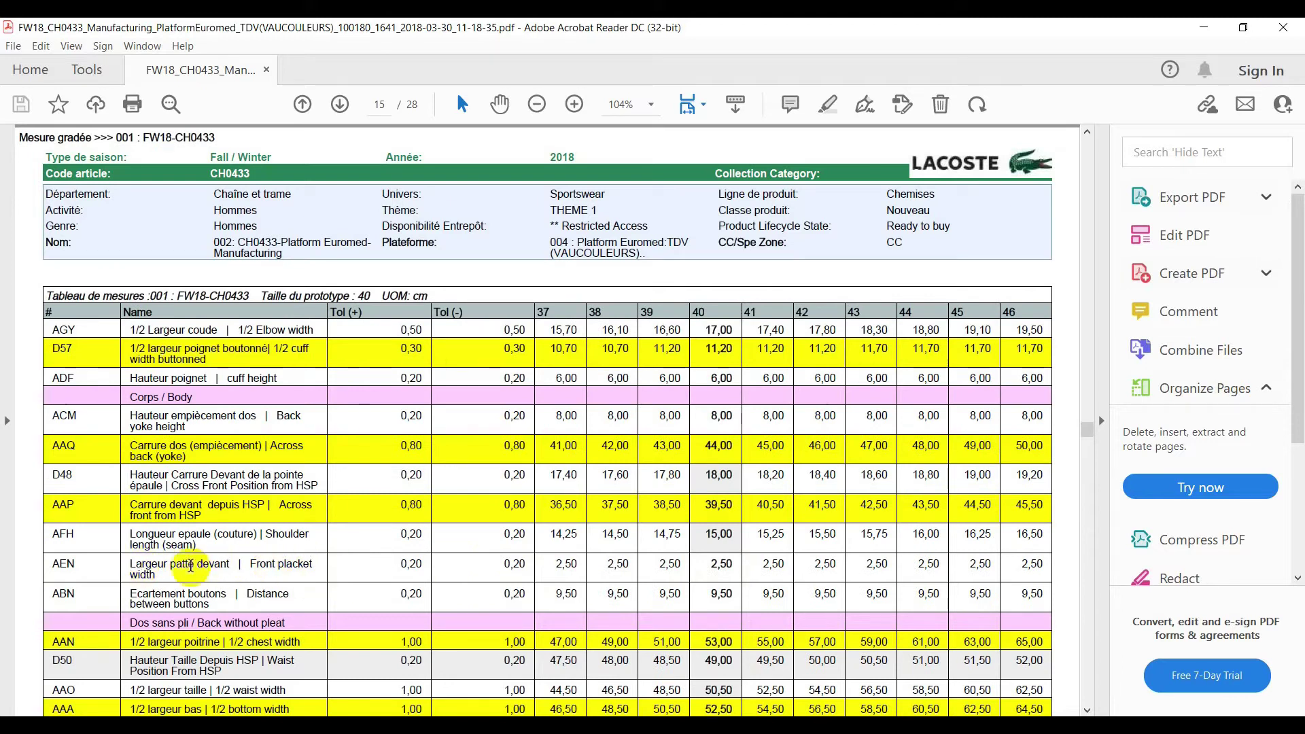
left_click_drag(251, 564, 313, 564)
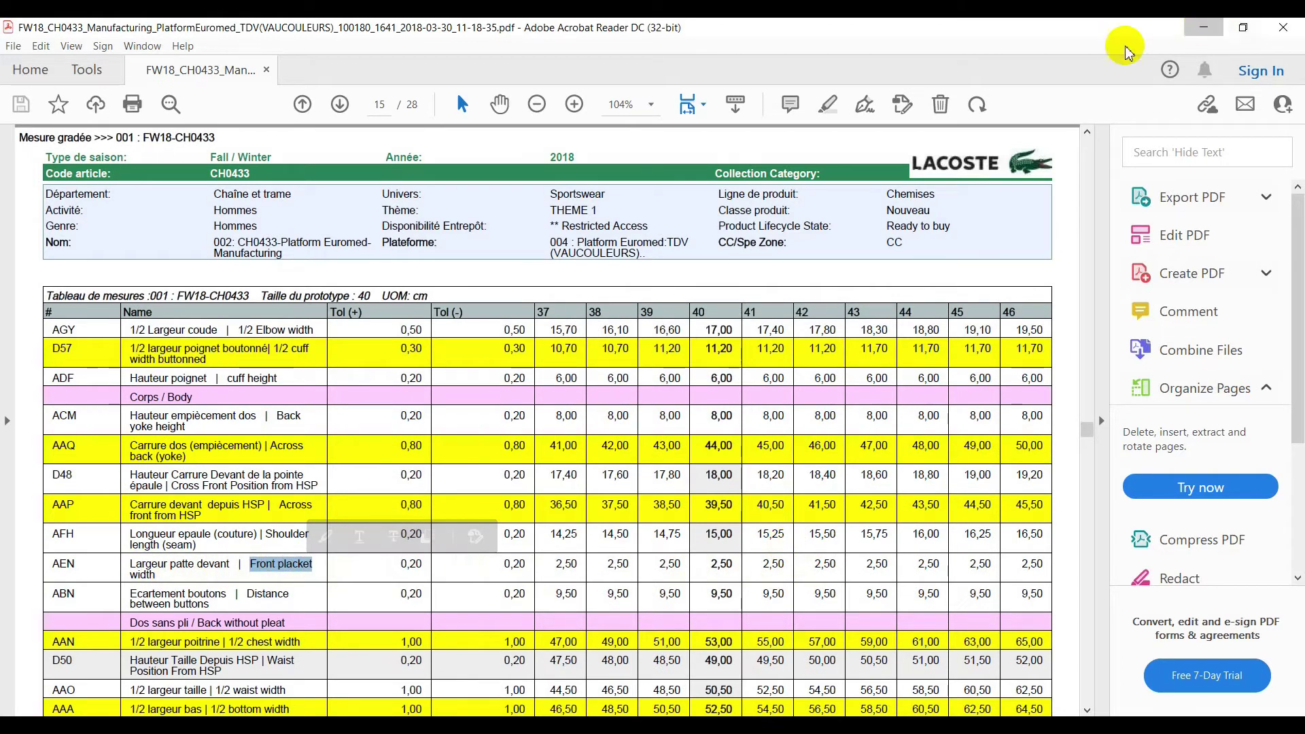
left_click(1210, 31)
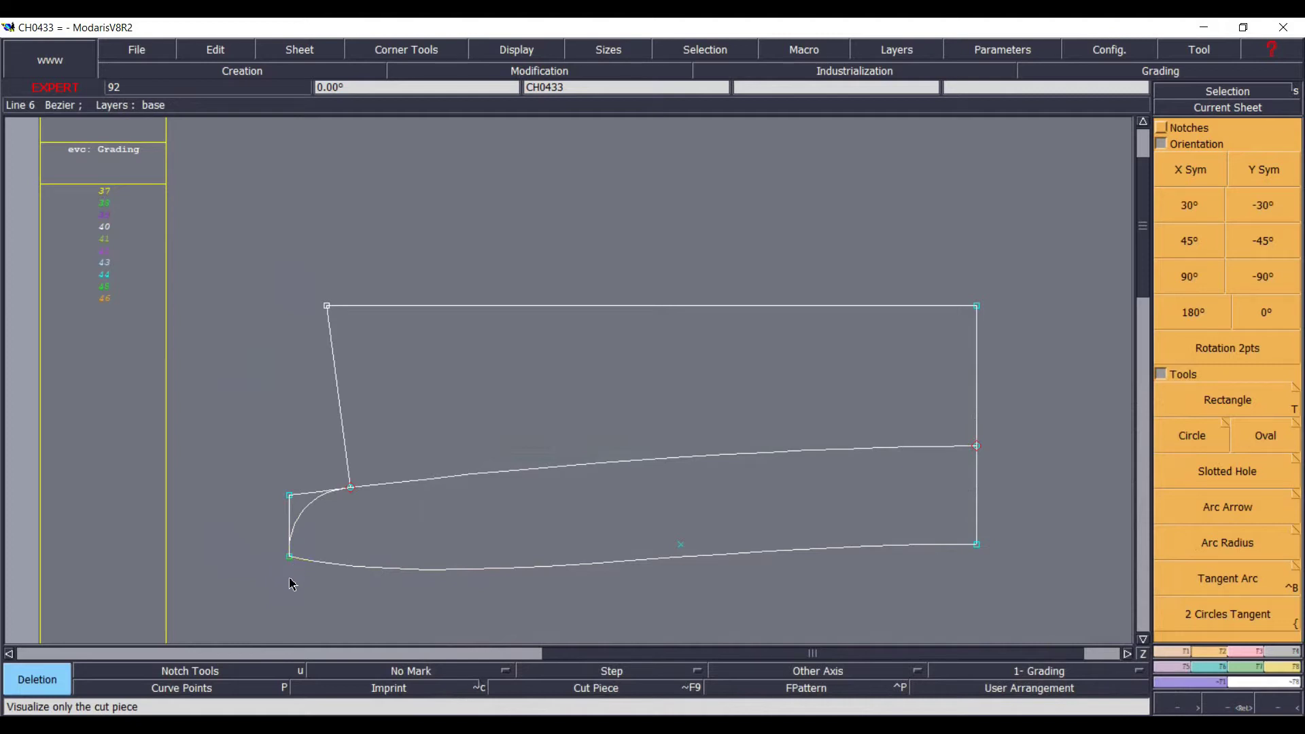
- Create a developed point on the collar stand's lower edge, measured along the curve from its outer end
key("d")
left_click(290, 555)
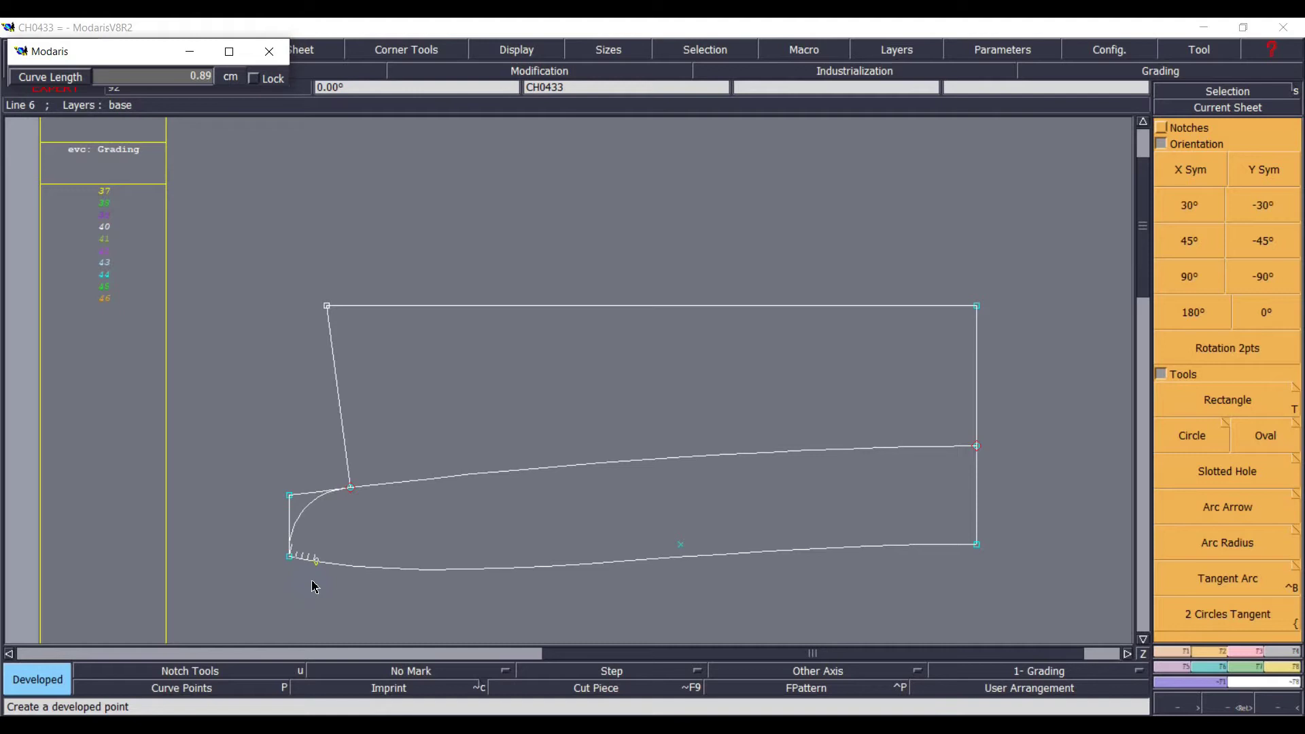
key("Down")
type("1")
key("Return")
left_click(324, 591)
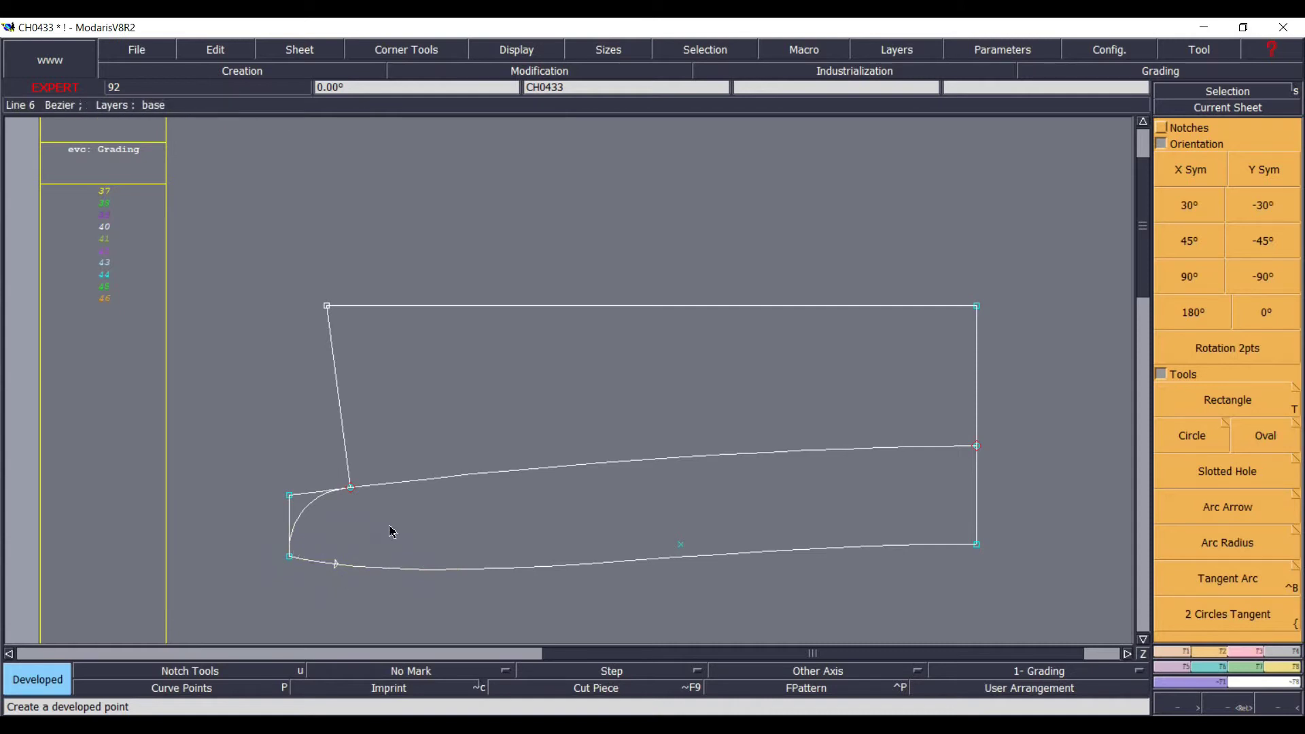
- Arrange all sheets on the desk and save the model
key("j")
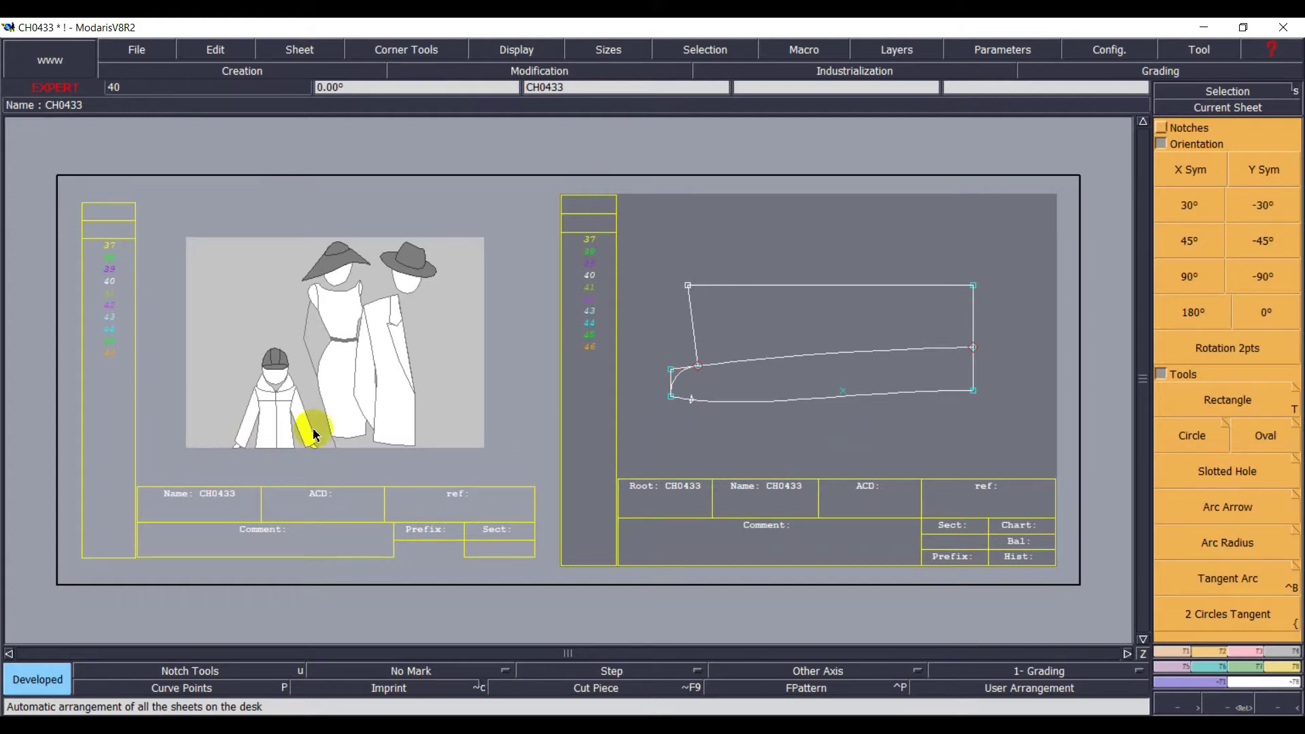
key("ctrl+s")
left_click(540, 475)
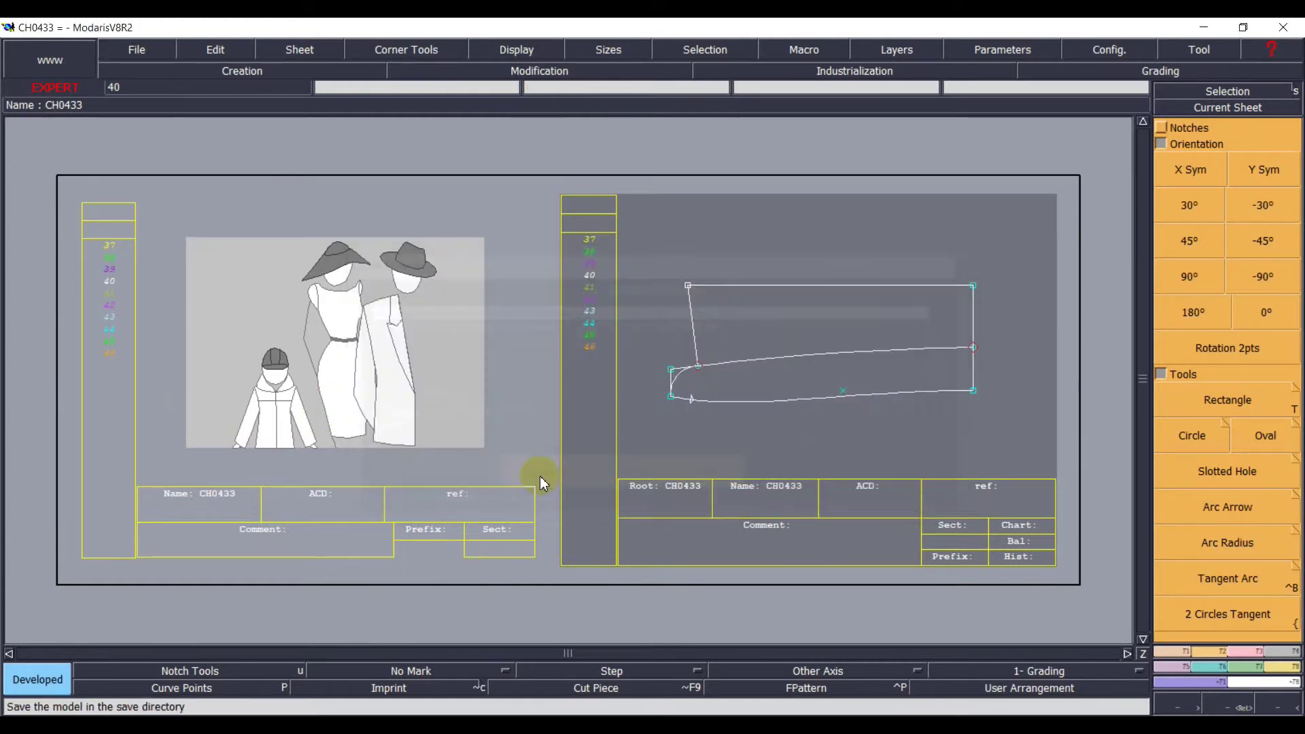
- Create a new blank sheet in model CH0433 and rearrange all sheets on the desk
left_click(424, 476)
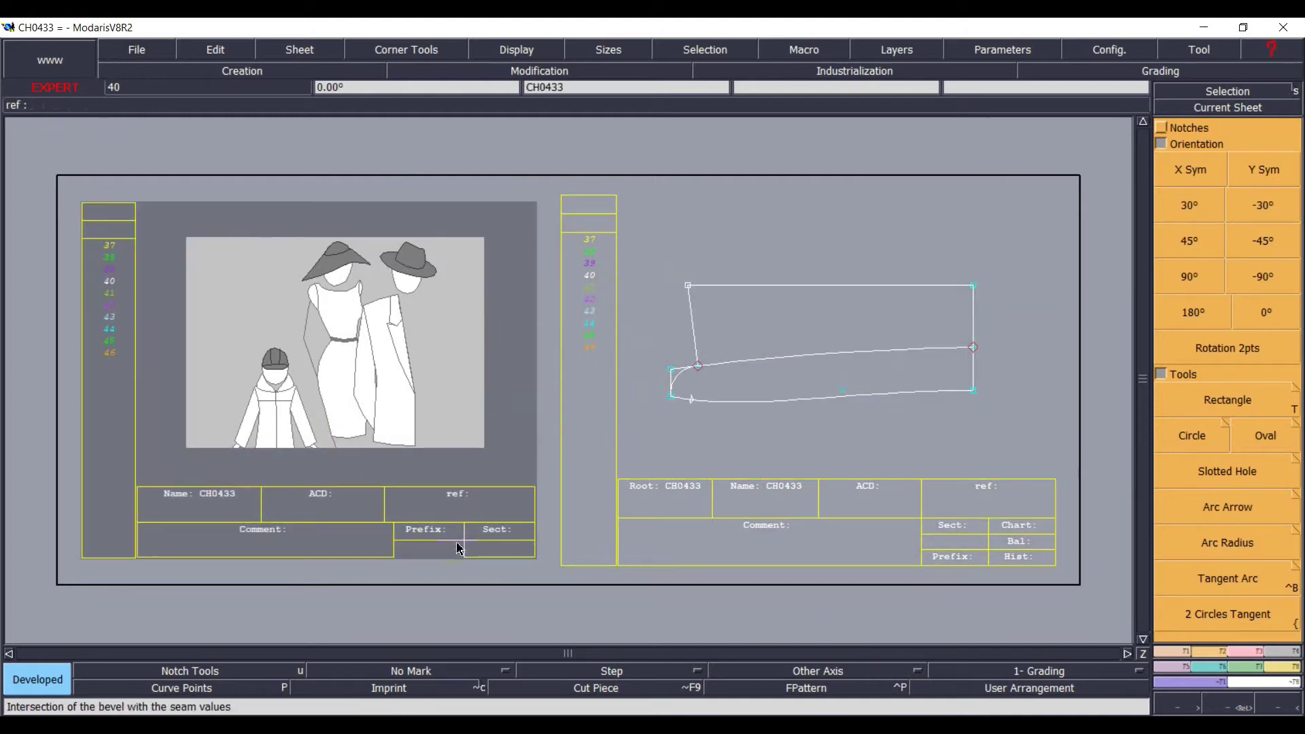
left_click(299, 50)
left_click(317, 72)
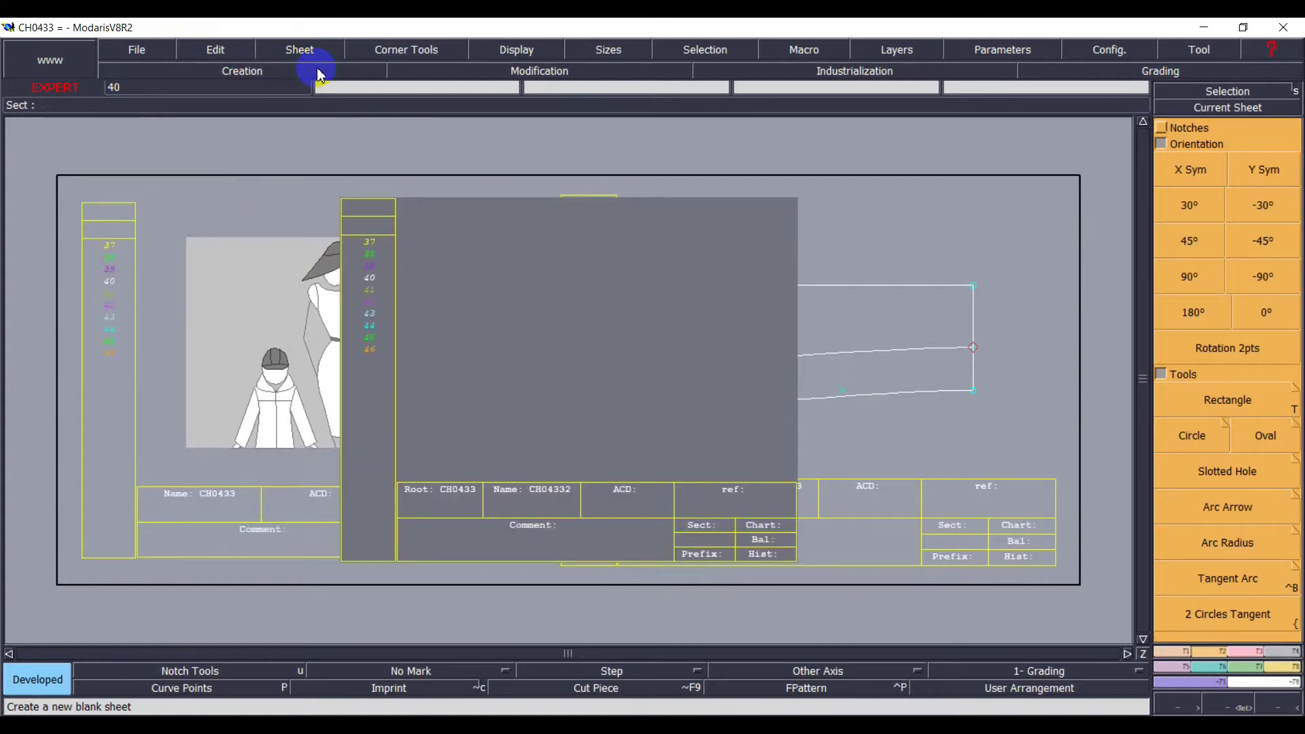
left_click(479, 309)
key("j")
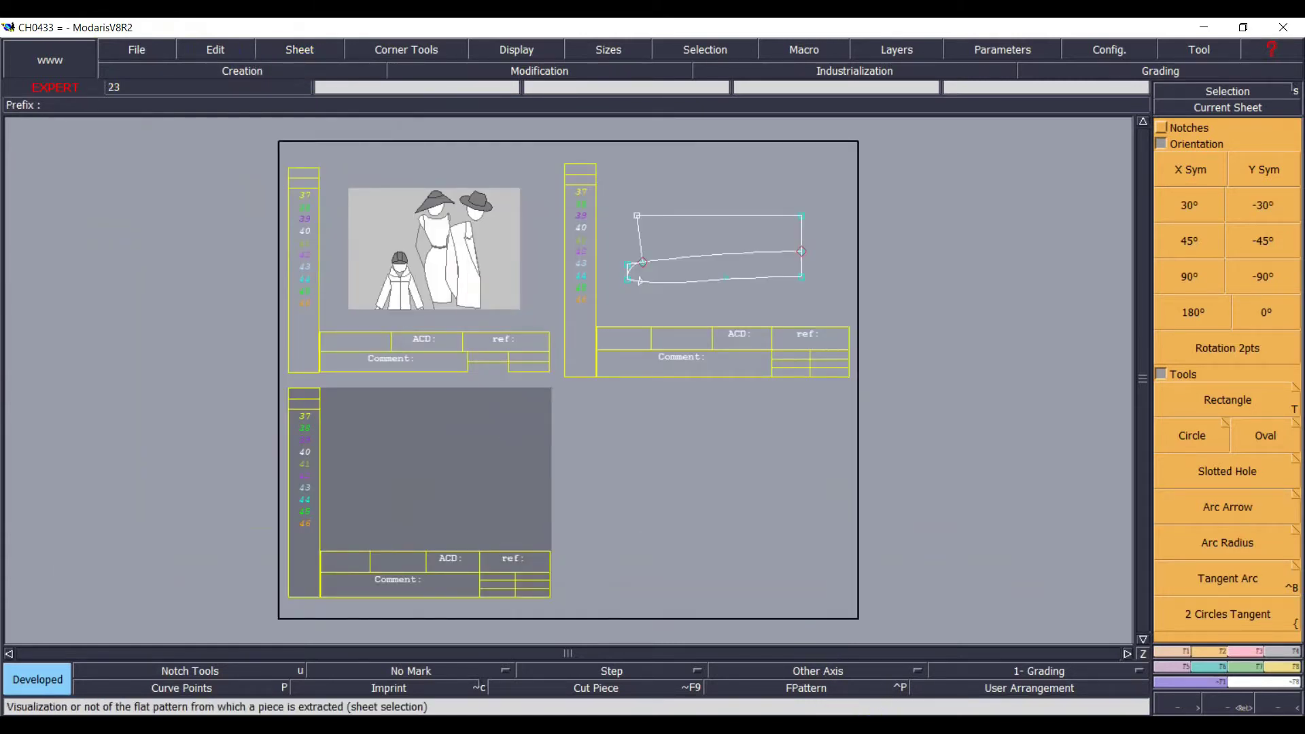
- Switch to the PDF and examine the men's woven shirt measurement diagram on page 13
mouse_move(870, 723)
left_click(870, 670)
scroll(642, 484, "up", 5)
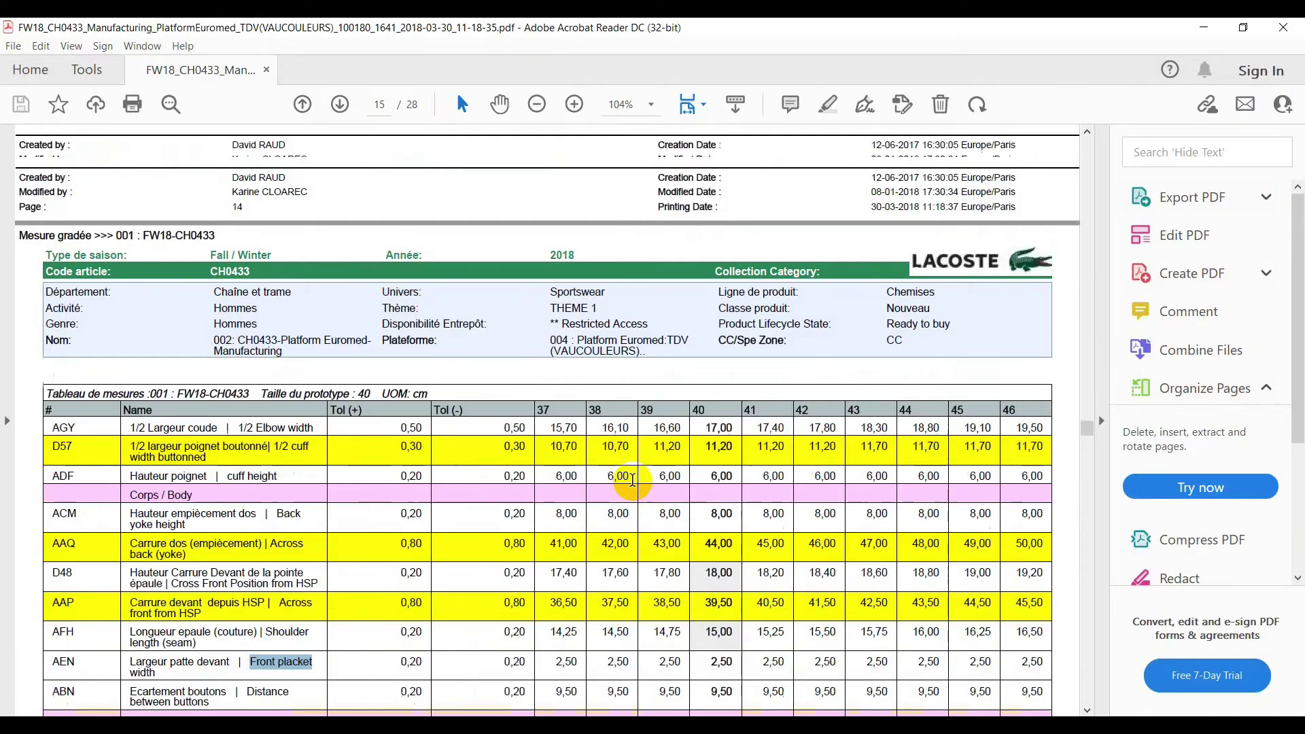
scroll(661, 497, "up", 15)
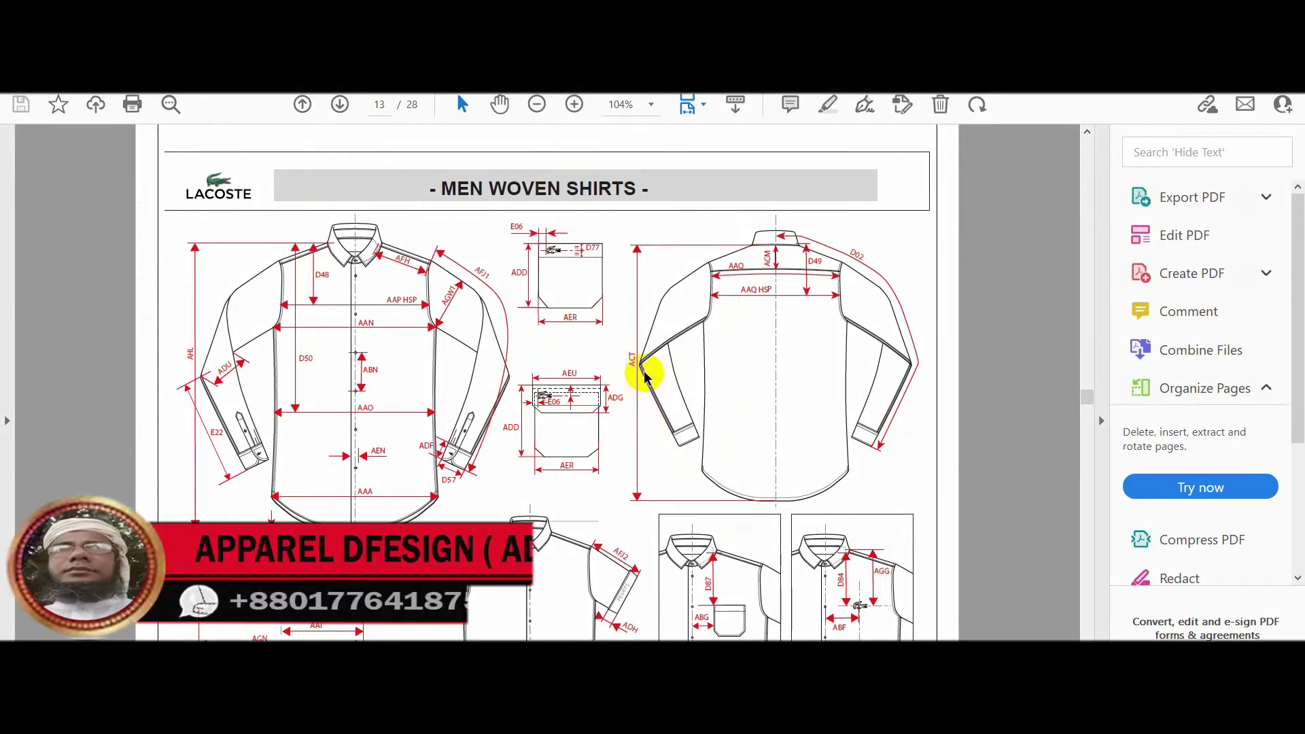
scroll(639, 373, "up", 2, "ctrl")
scroll(639, 380, "down", 3, "ctrl")
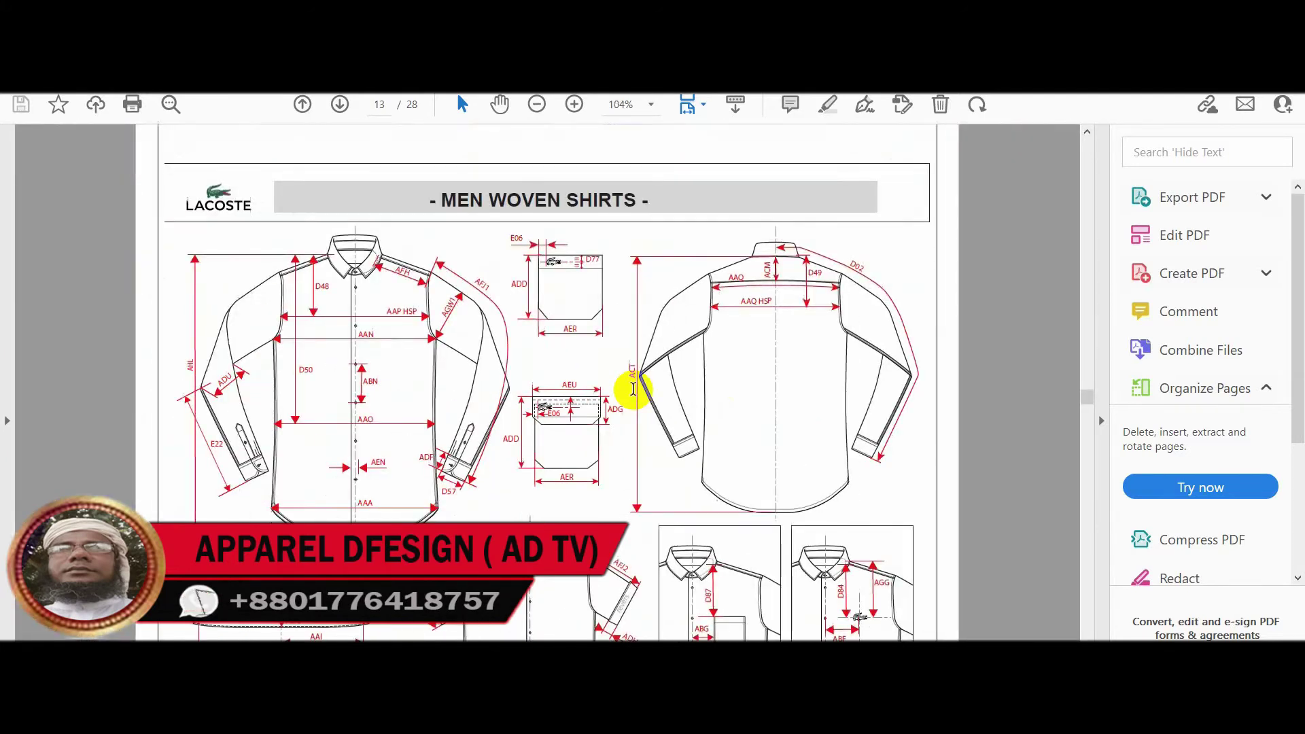
scroll(539, 458, "up", 1, "ctrl")
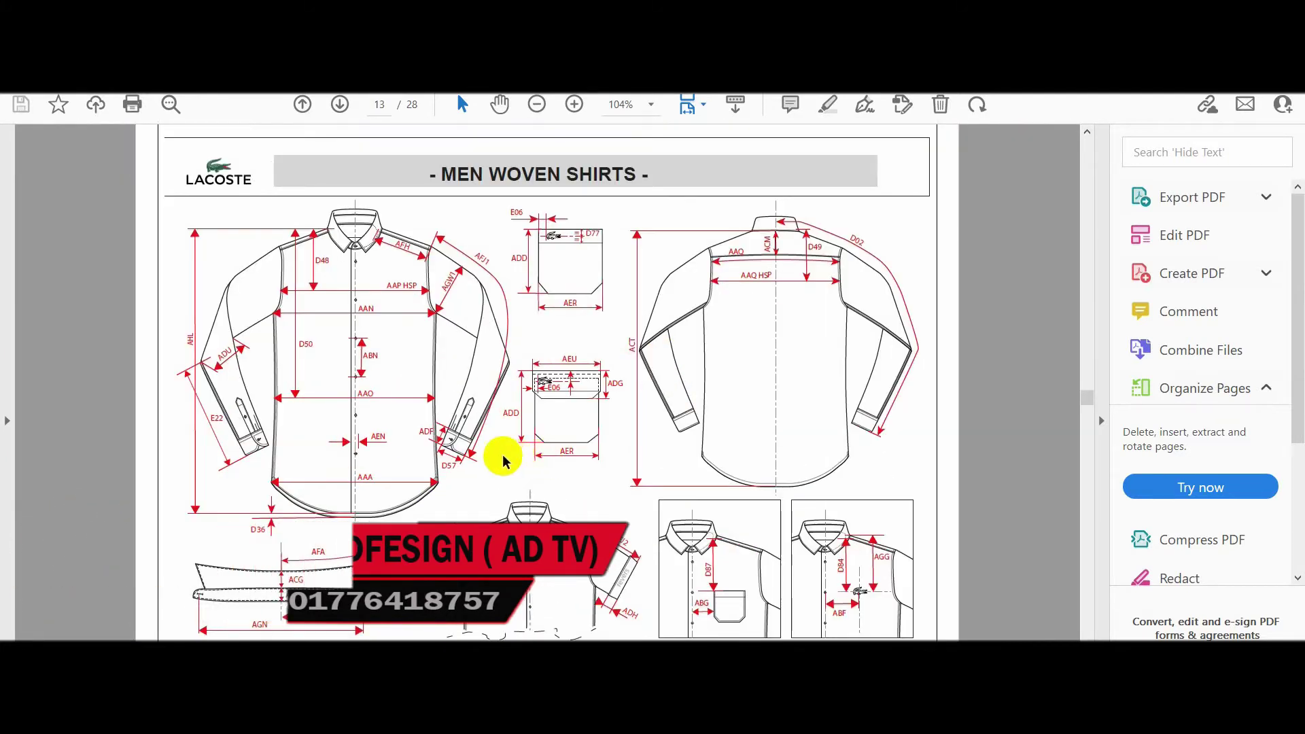
- Look up the ACT_CF_ML back middle height for size 40 in the measurement table and highlight its value
scroll(501, 458, "down", 3)
scroll(485, 474, "down", 15)
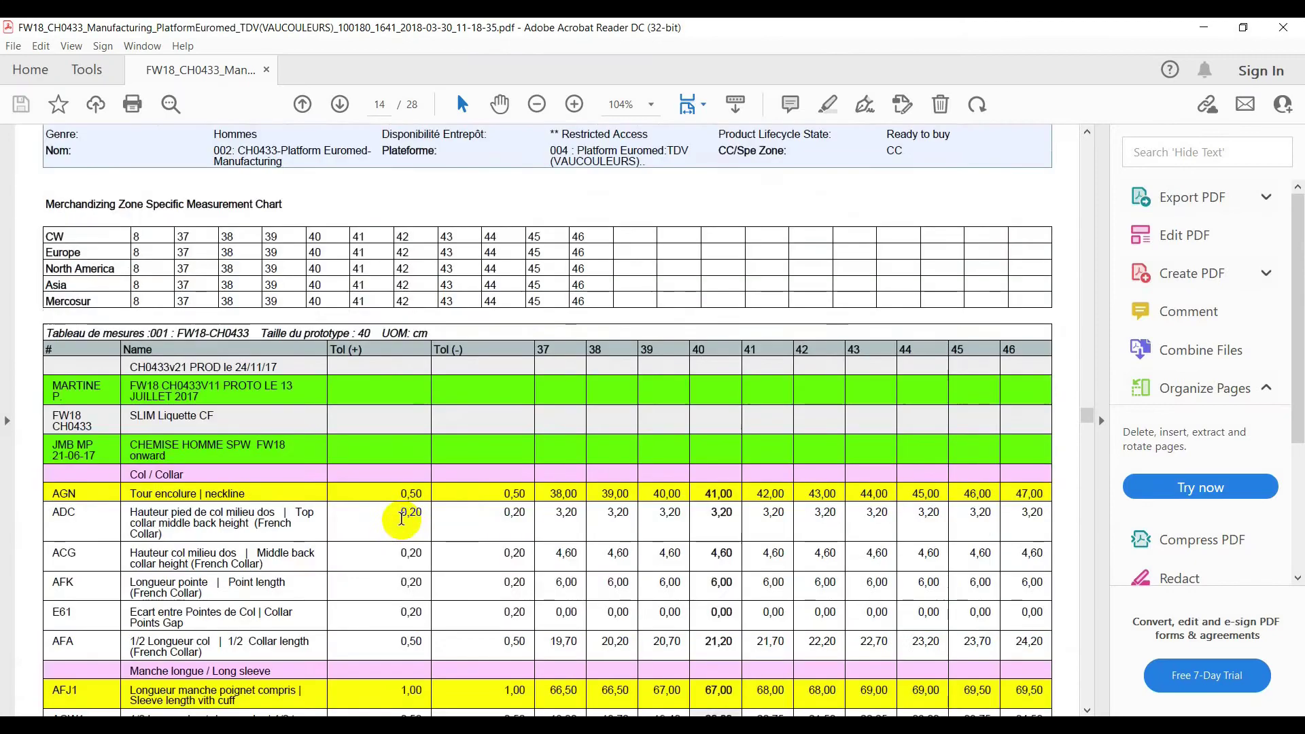
scroll(396, 520, "down", 15)
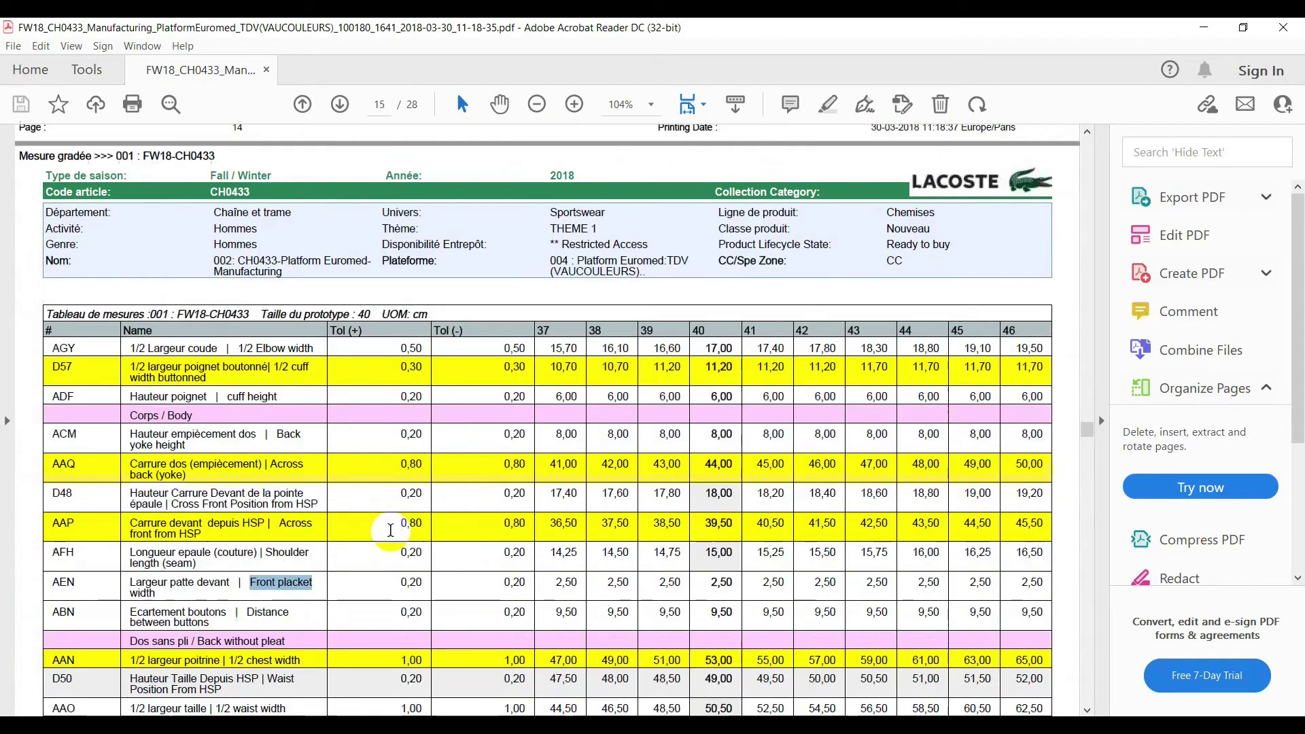
scroll(393, 528, "down", 2)
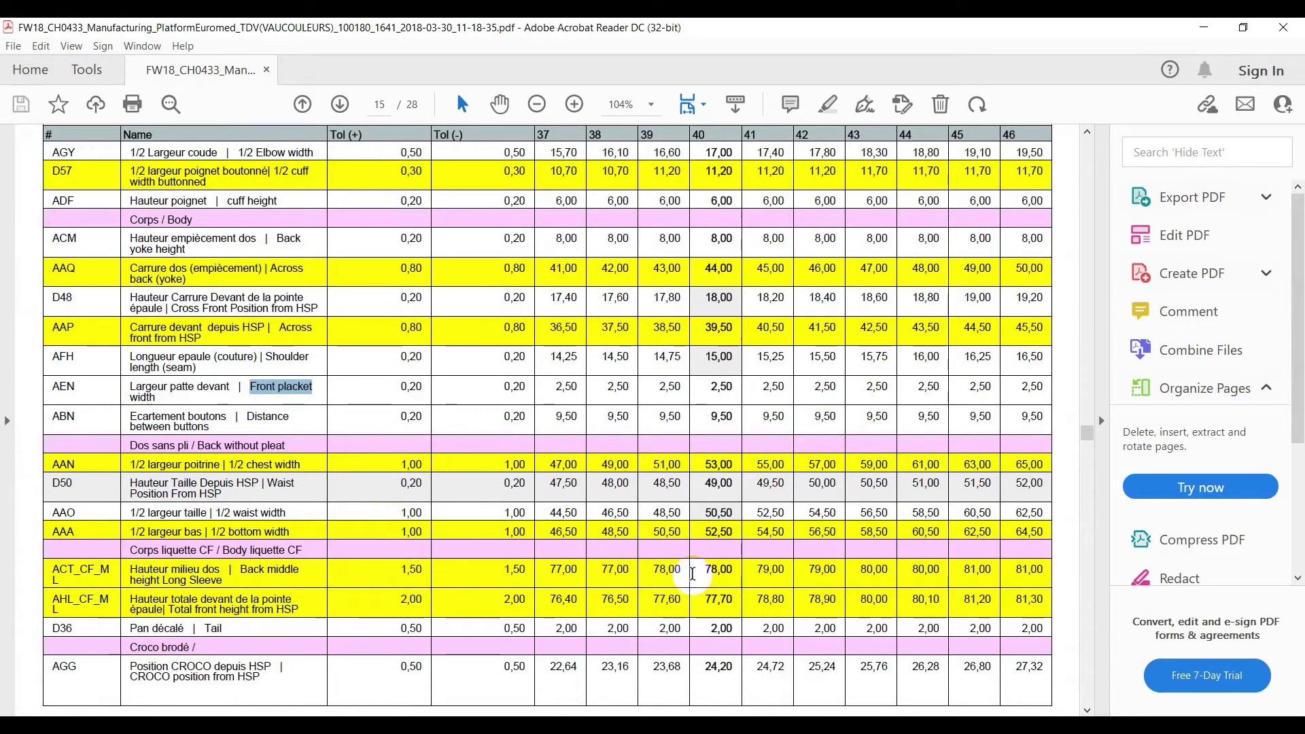
left_click_drag(704, 571, 727, 571)
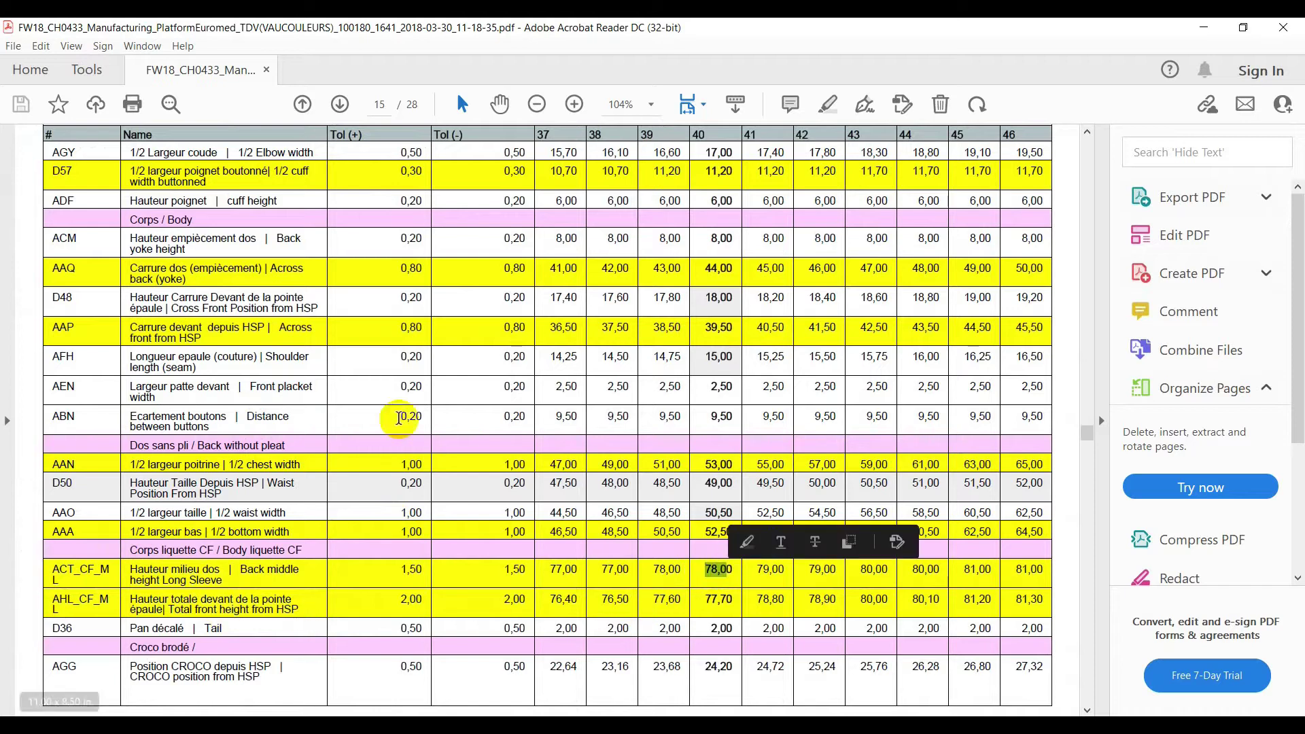
- Switch back to Modaris and make the new blank sheet of model CH0433 the current sheet
left_click(1204, 27)
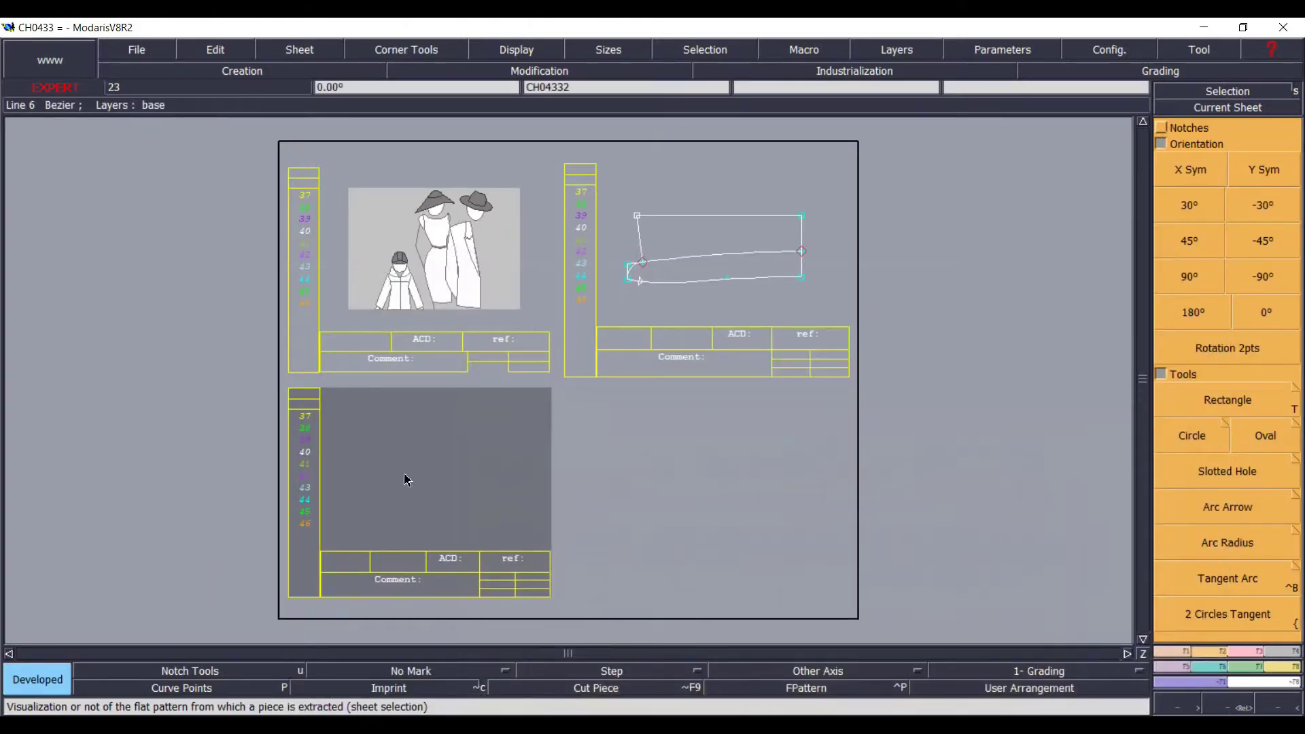
left_click(1227, 107)
left_click(402, 495)
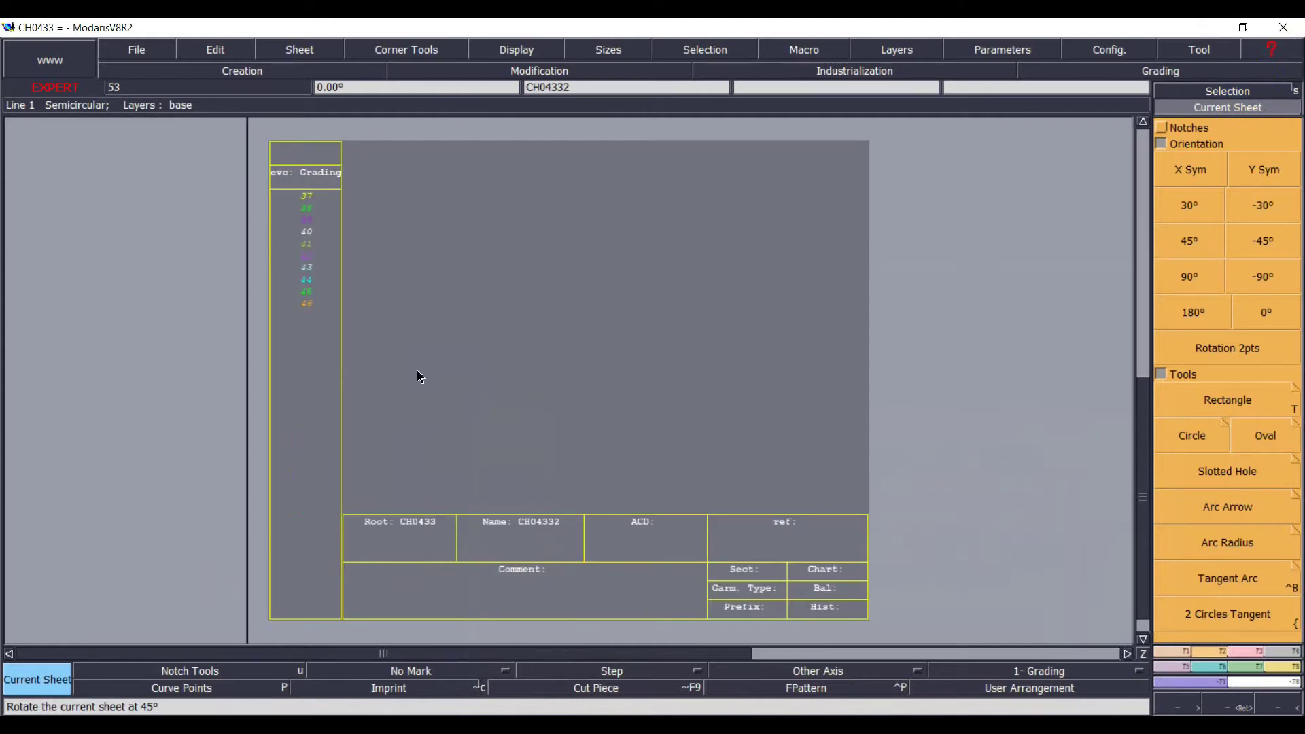
- Draw a straight horizontal line on the new sheet with dx 78.00 cm and dy 0
key("d")
left_click(396, 373)
key("Down")
type("7")
key("Tab")
type("0")
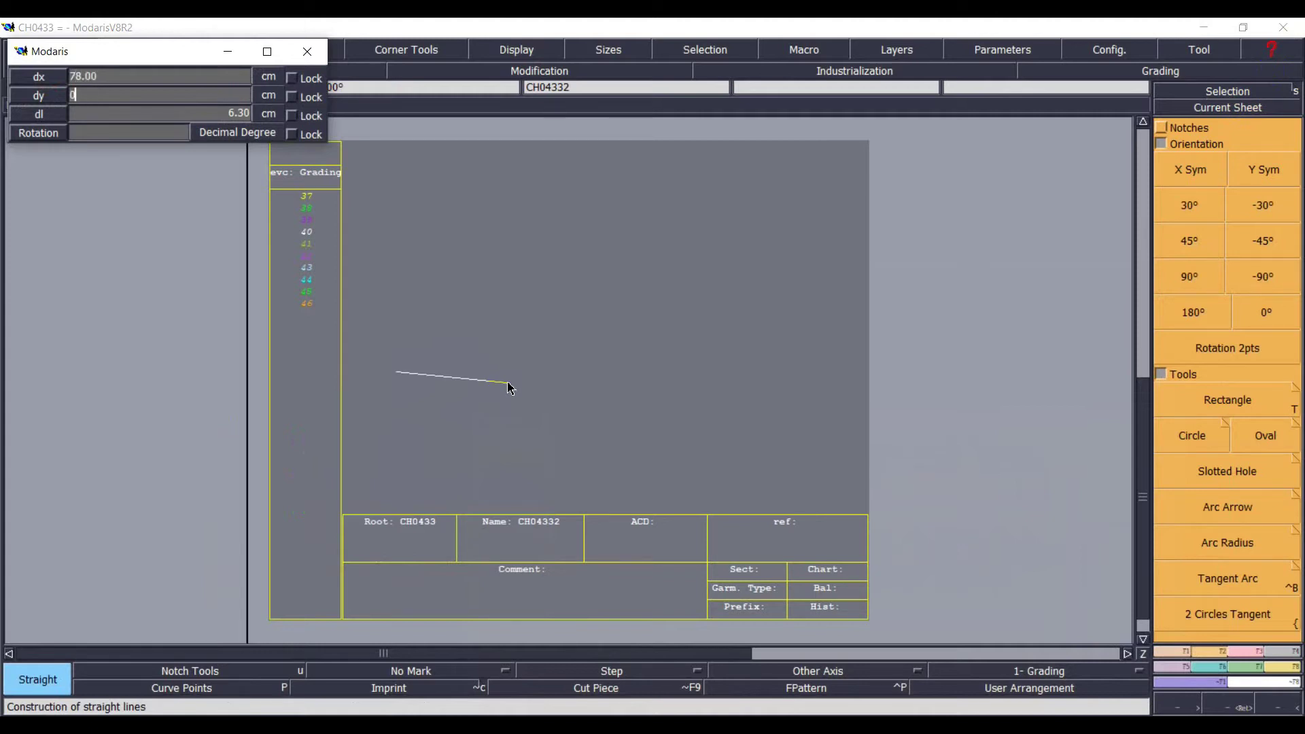
key("Return")
key("Home")
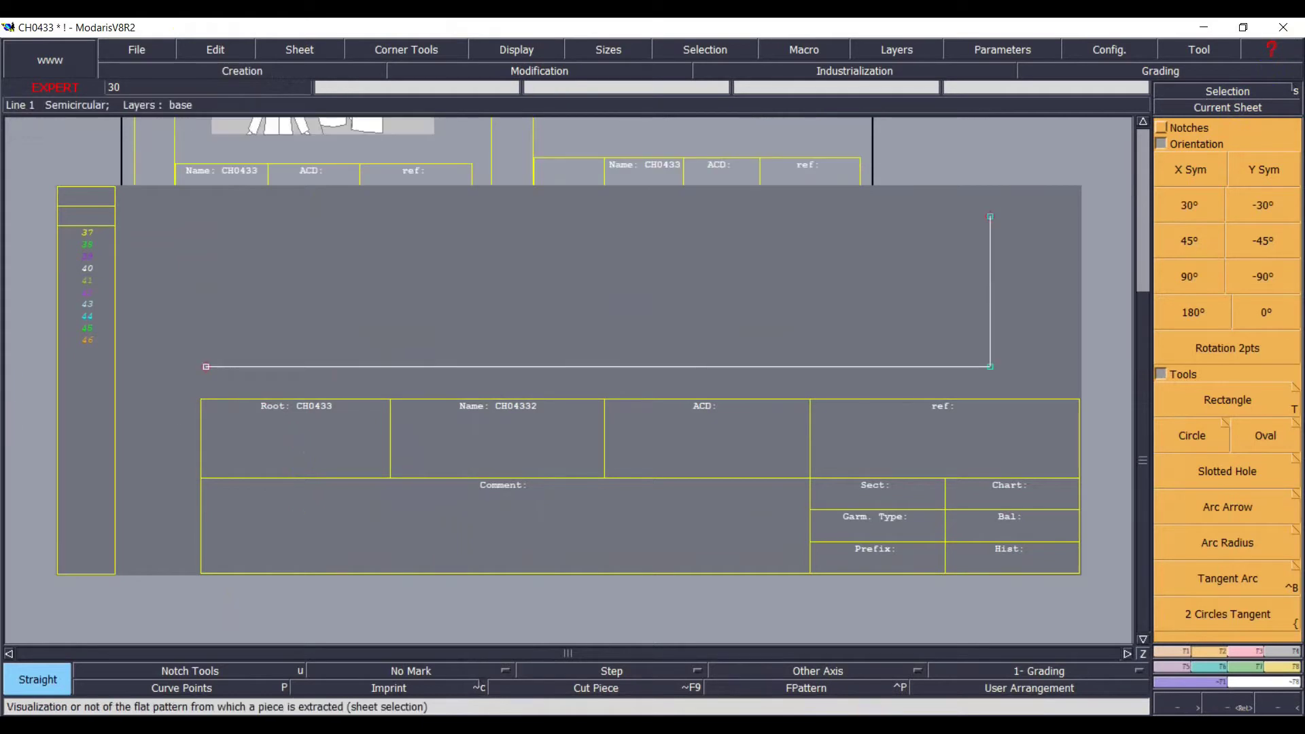
- Switch to the PDF and examine the shirt body measurements in the diagram on page 13
key("alt+Tab")
scroll(593, 388, "up", 6)
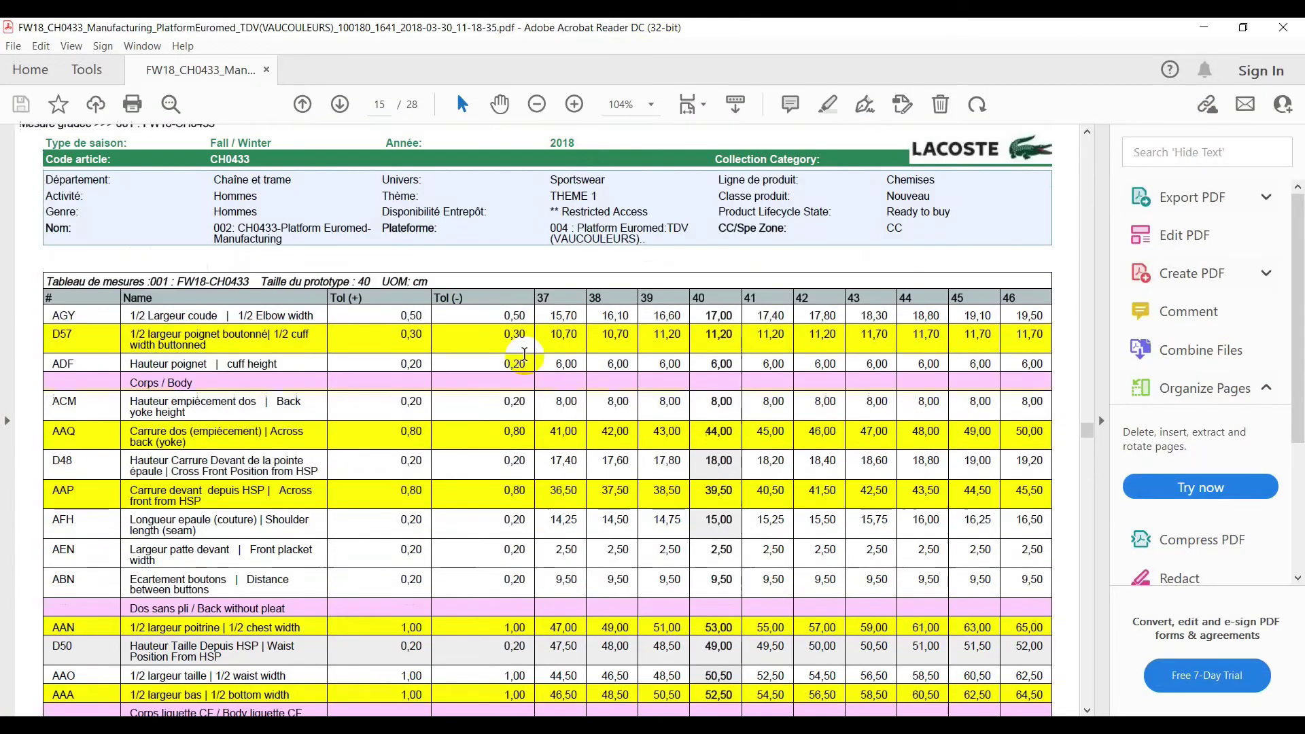
scroll(593, 388, "up", 15)
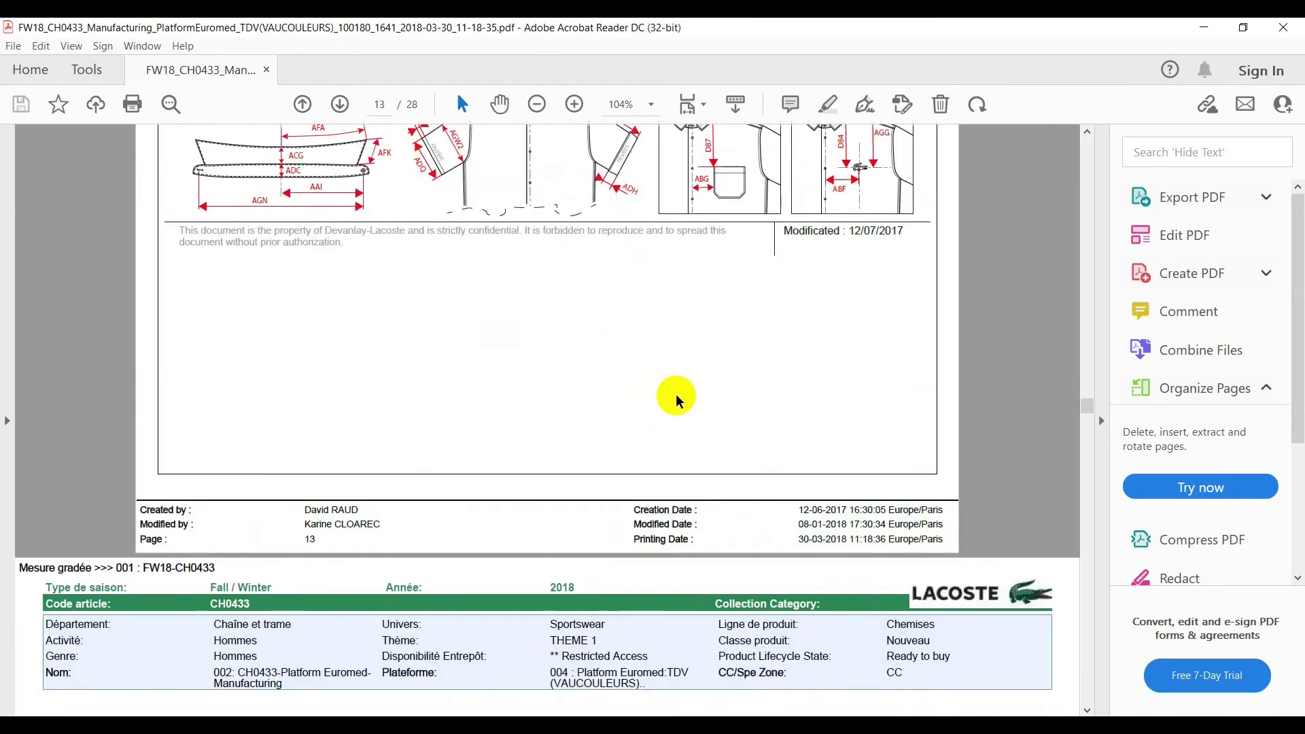
scroll(763, 375, "up", 5)
scroll(629, 431, "down", 7)
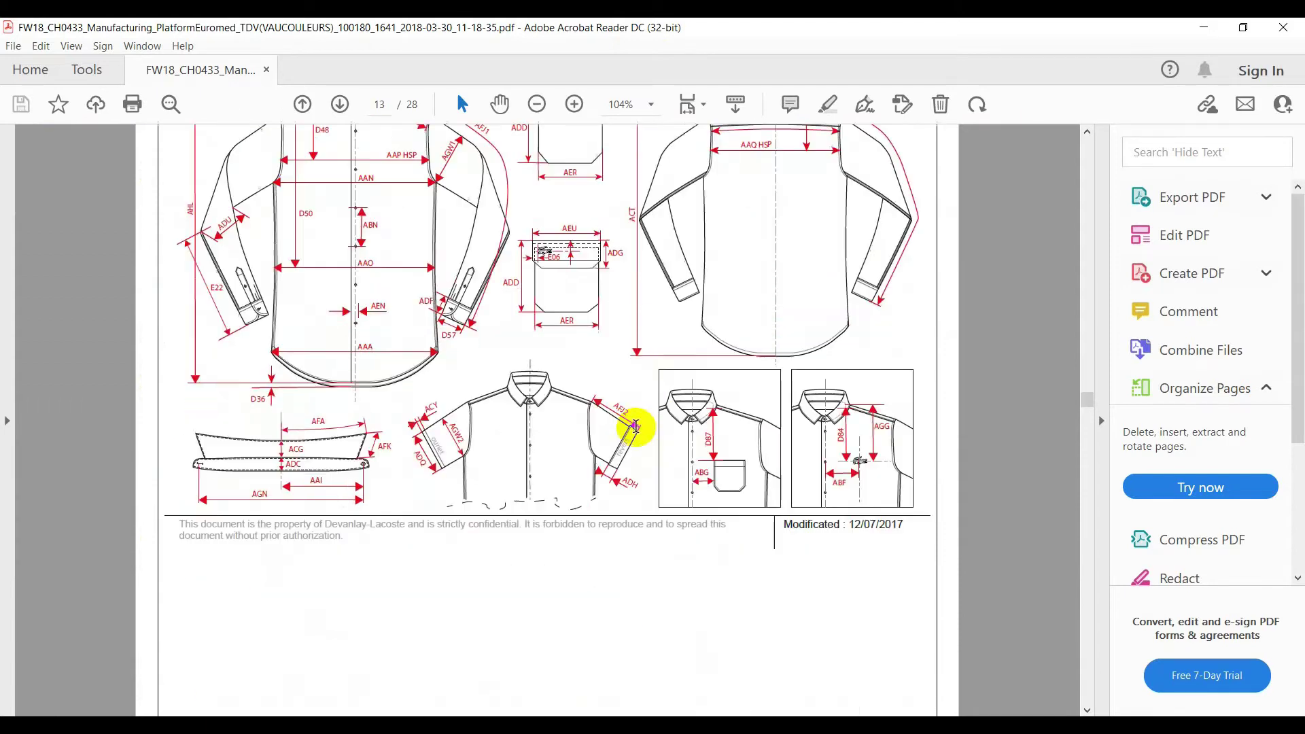
scroll(637, 425, "down", 2)
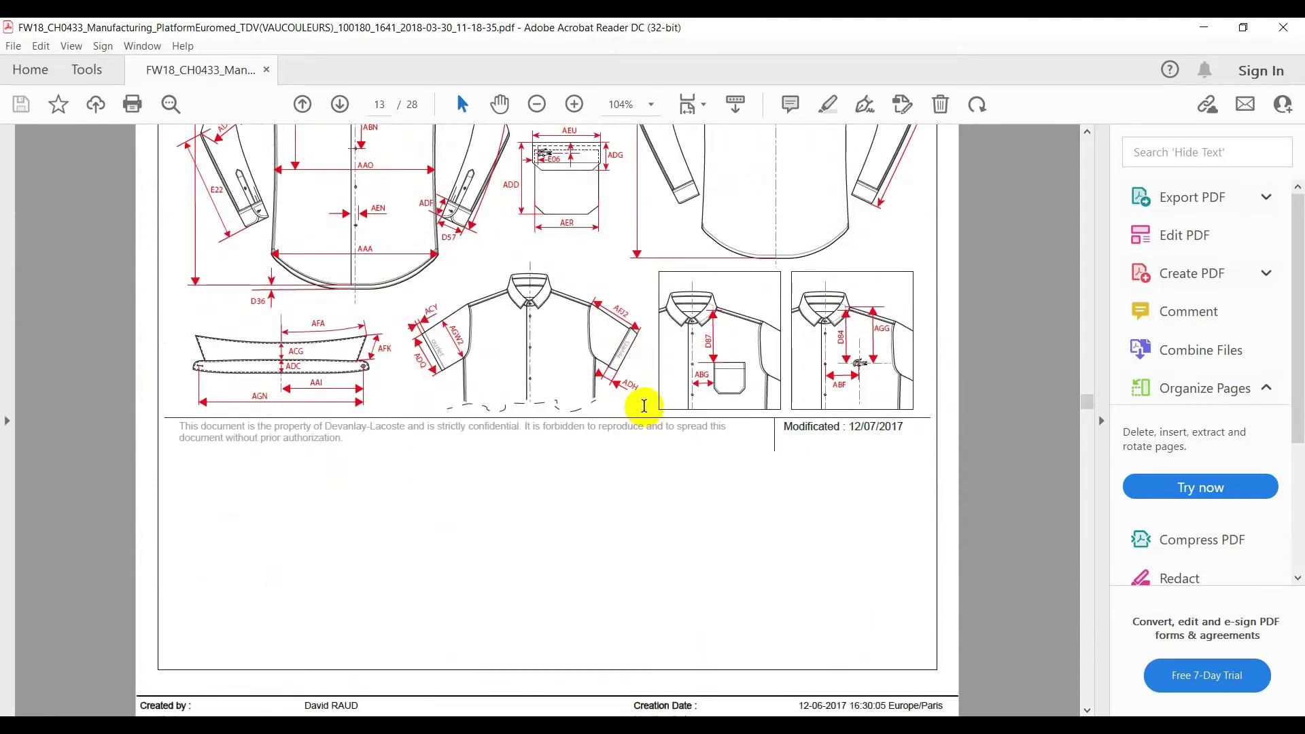
left_click(1204, 27)
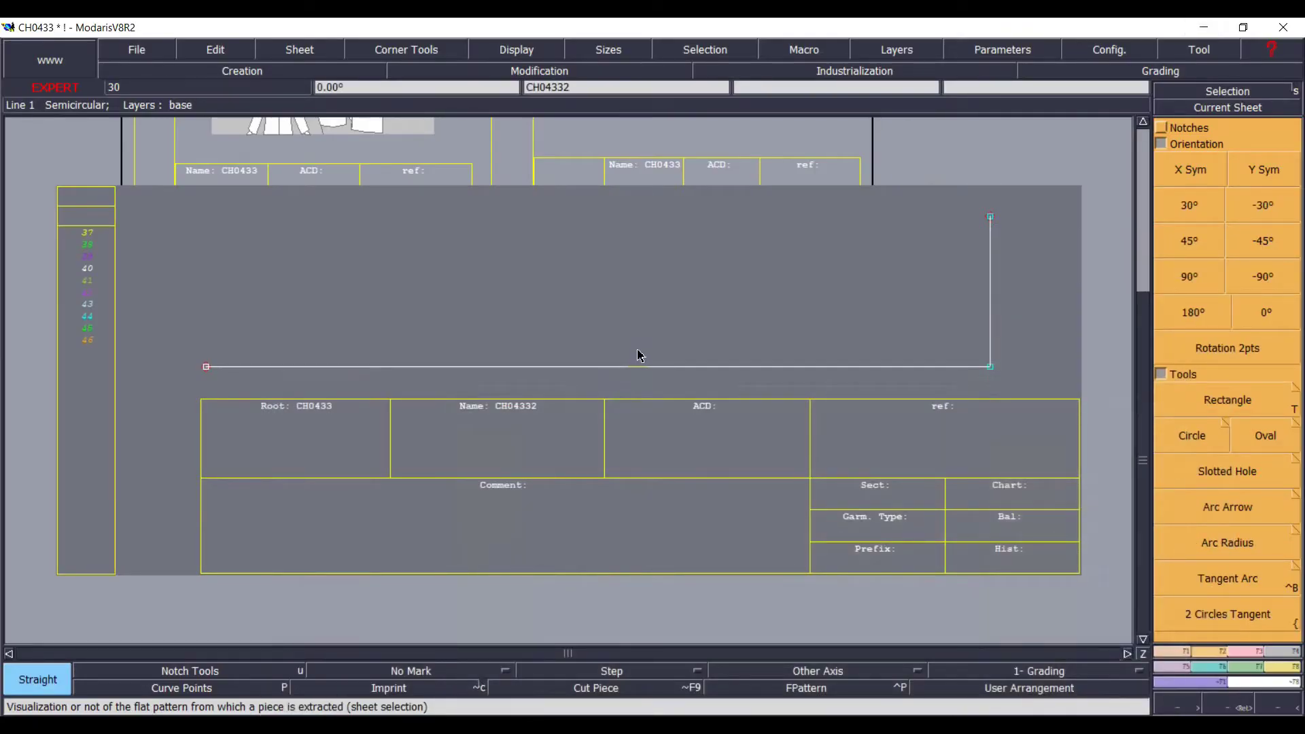
- Arrange all sheets on the desk in Modaris and try to measure the length of the collar stand's lower curve
key("j")
scroll(312, 396, "up", 4)
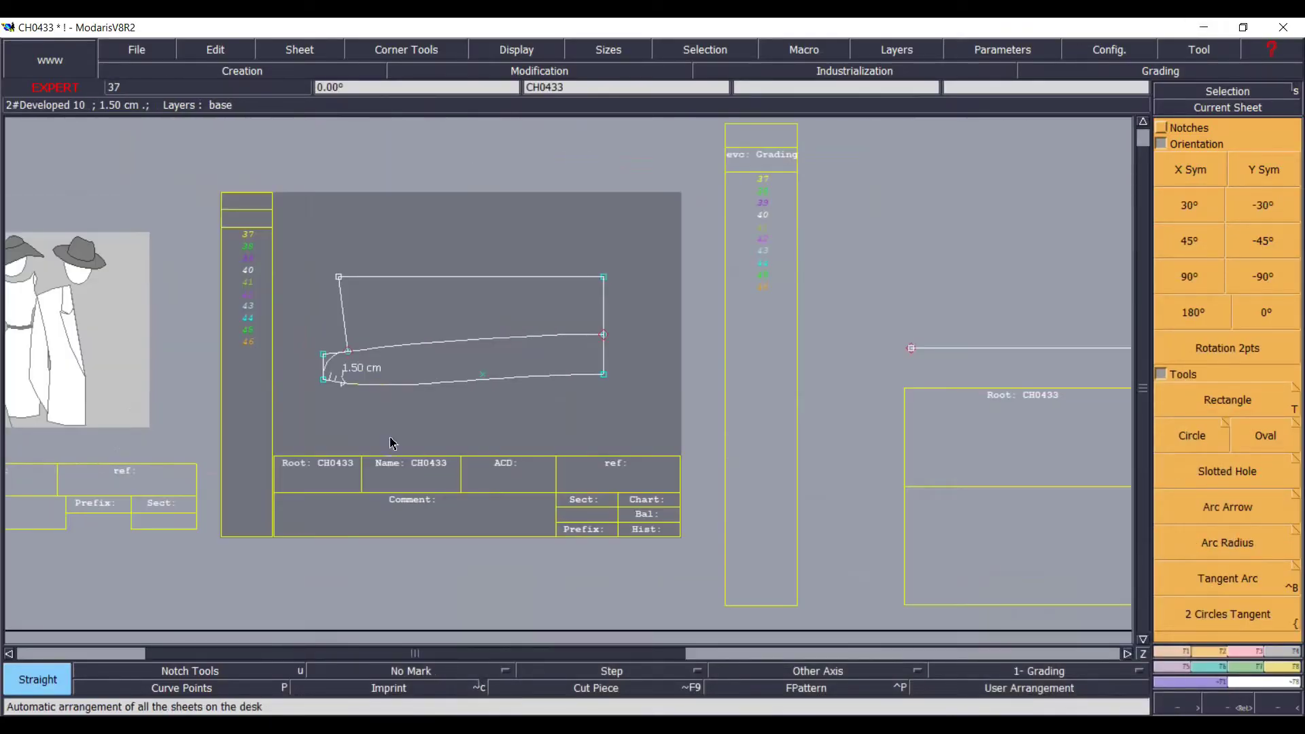
scroll(390, 443, "up", 2)
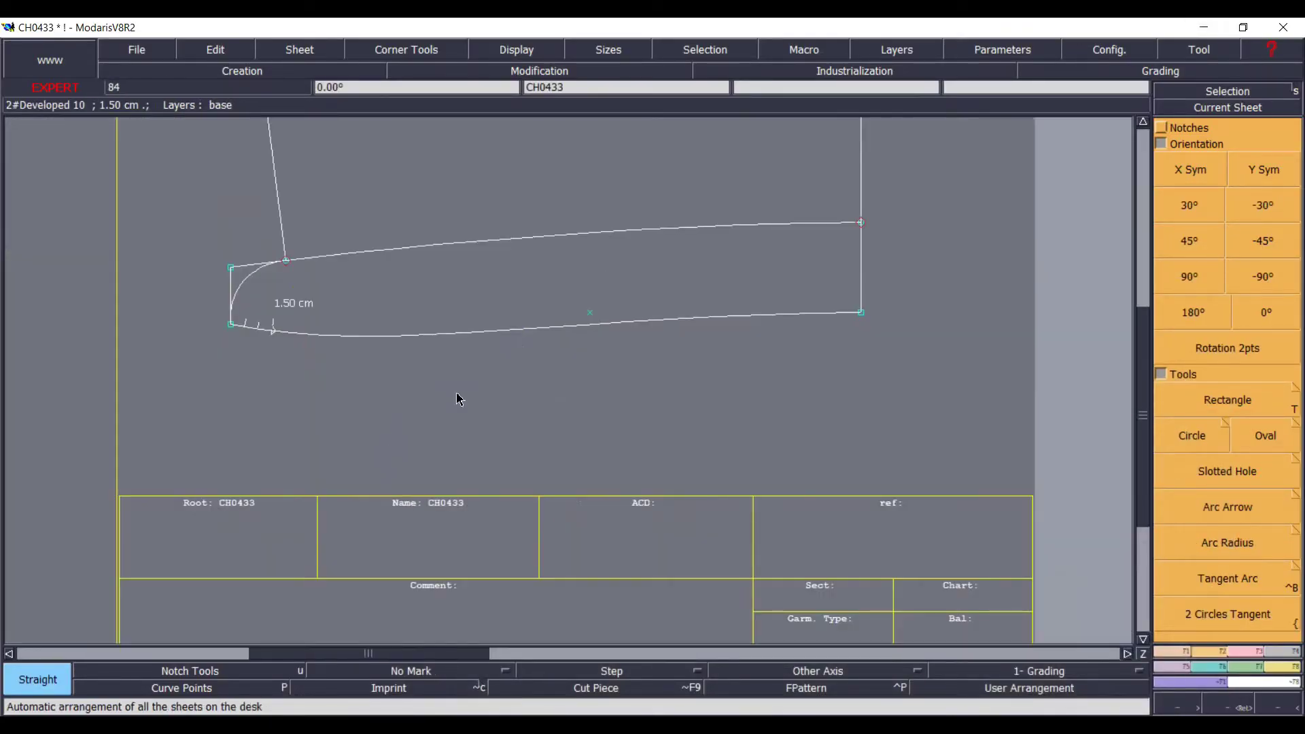
key("l")
left_click(522, 326)
left_click(477, 436)
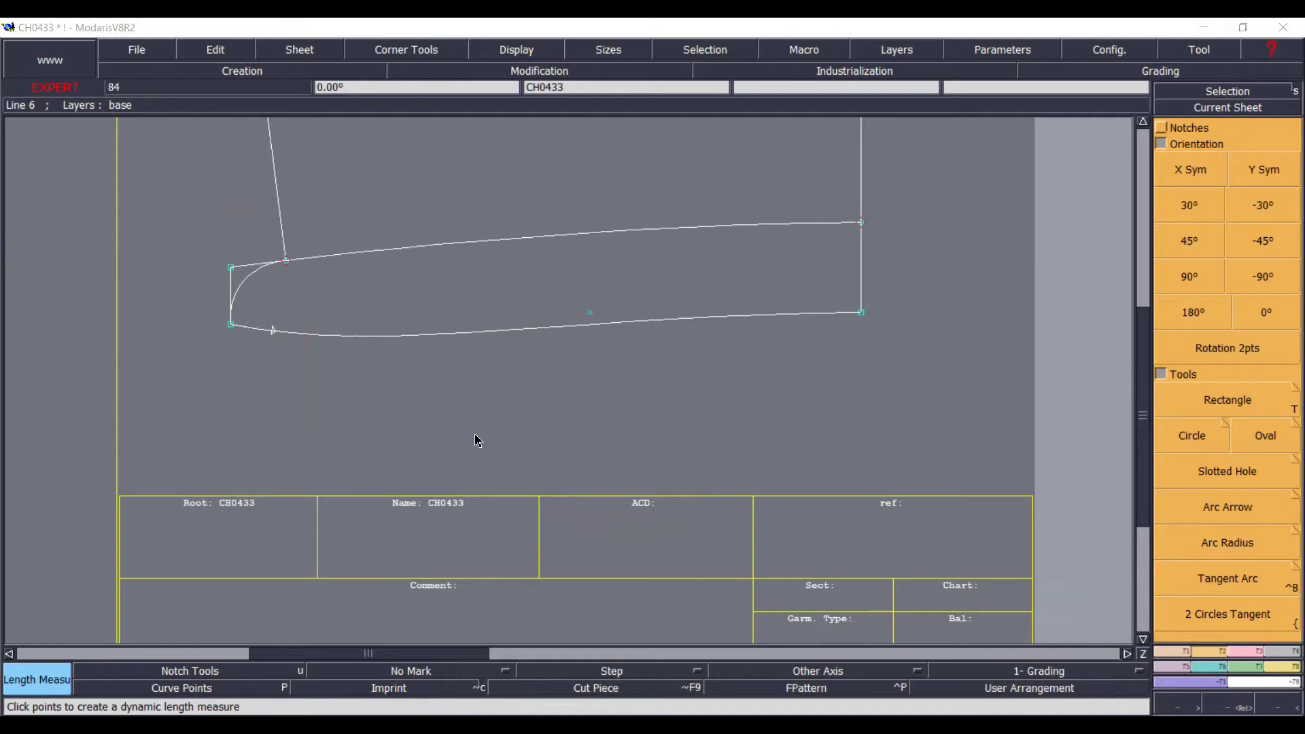
- Create a new measurement chart for model CH0433 and open it in the charts manager
left_click(1212, 292)
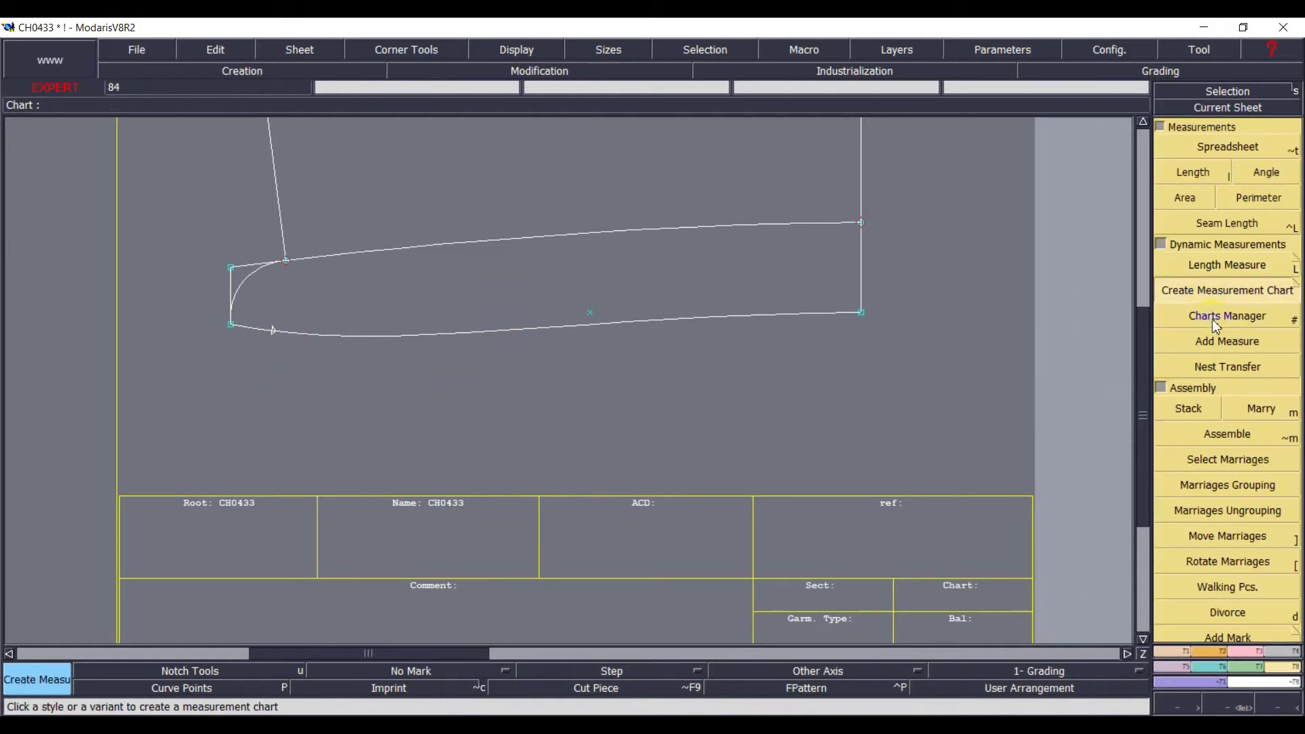
left_click(541, 283)
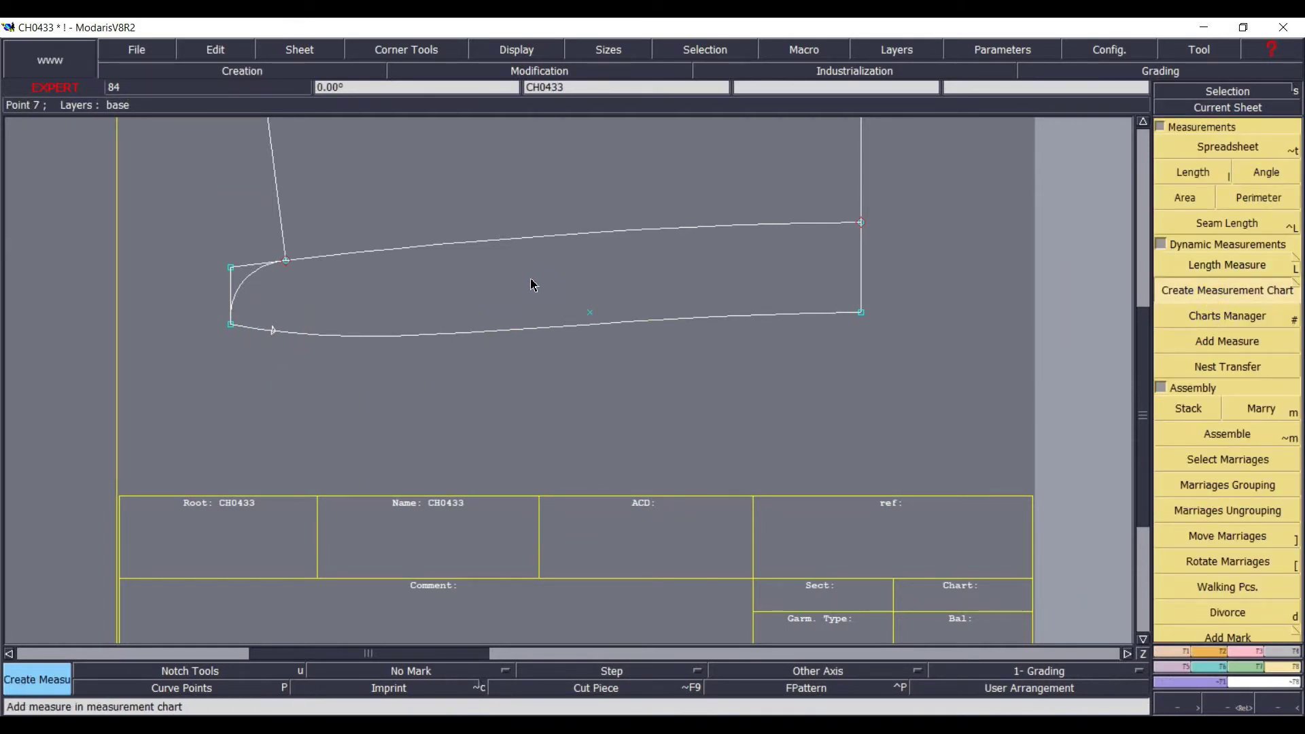
key("#")
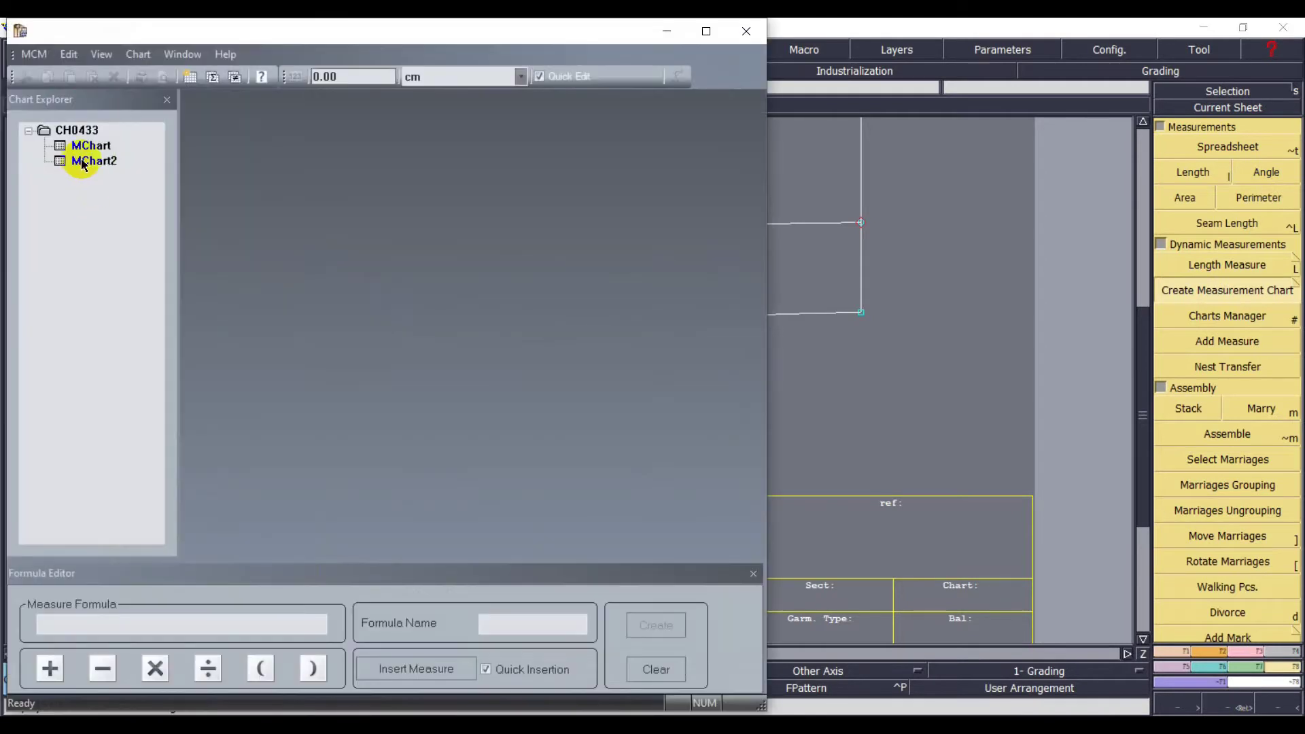
double_click(82, 162)
left_click(666, 31)
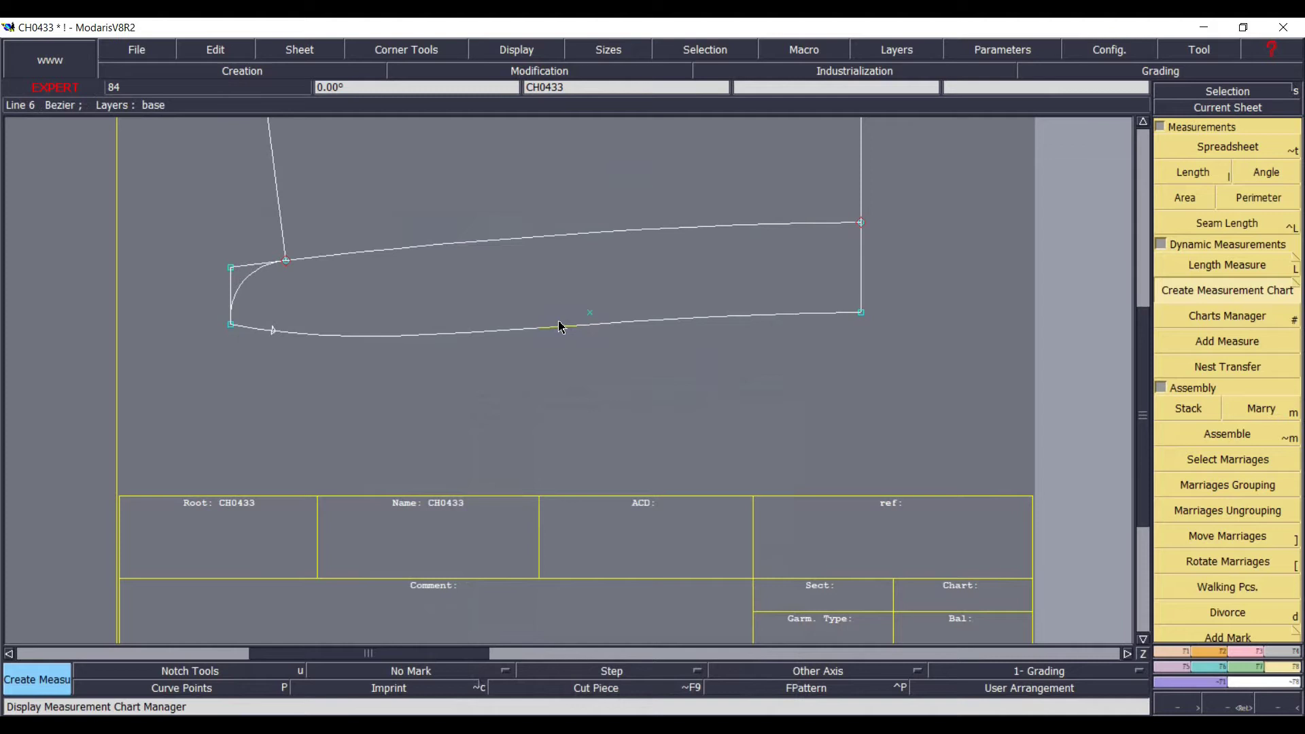
- Create a dynamic length measure along the collar stand's lower curve and add a chart formula multiplying it by 2
key("shift+l")
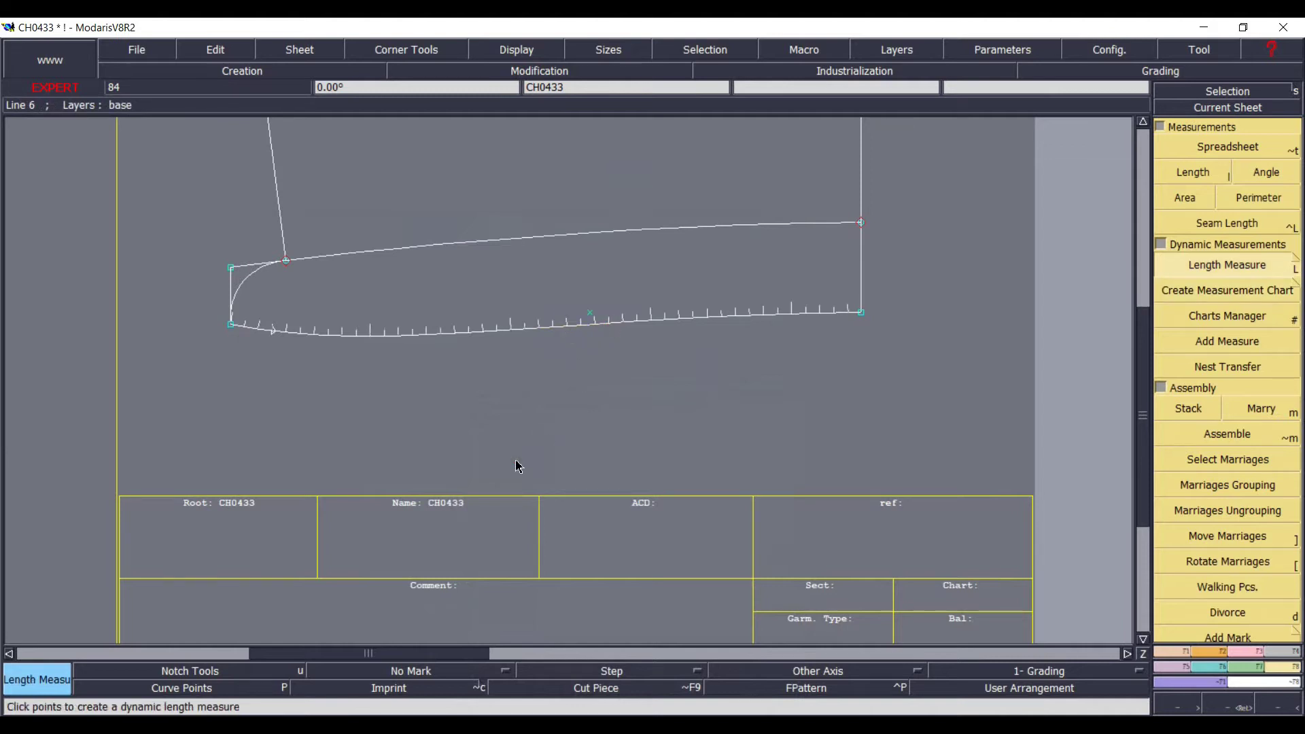
key("Return")
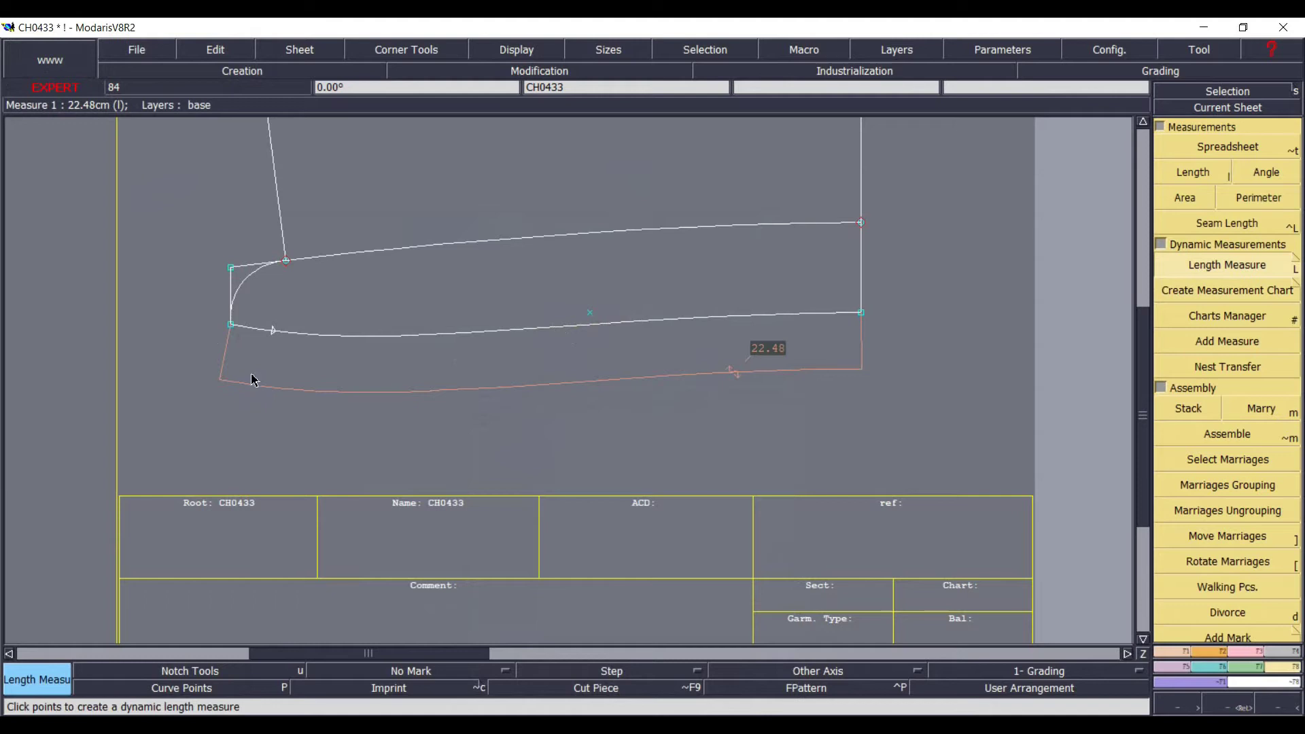
key("alt+Tab")
left_click(200, 138)
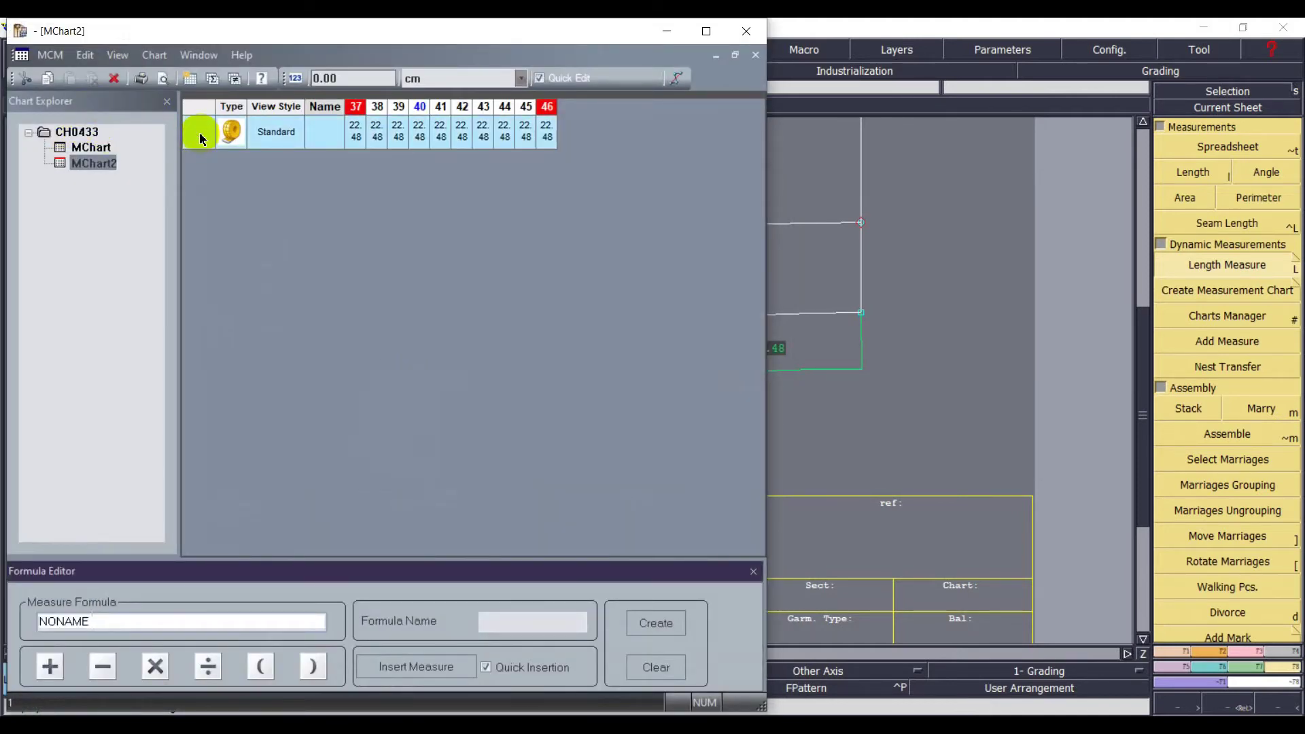
key("Return")
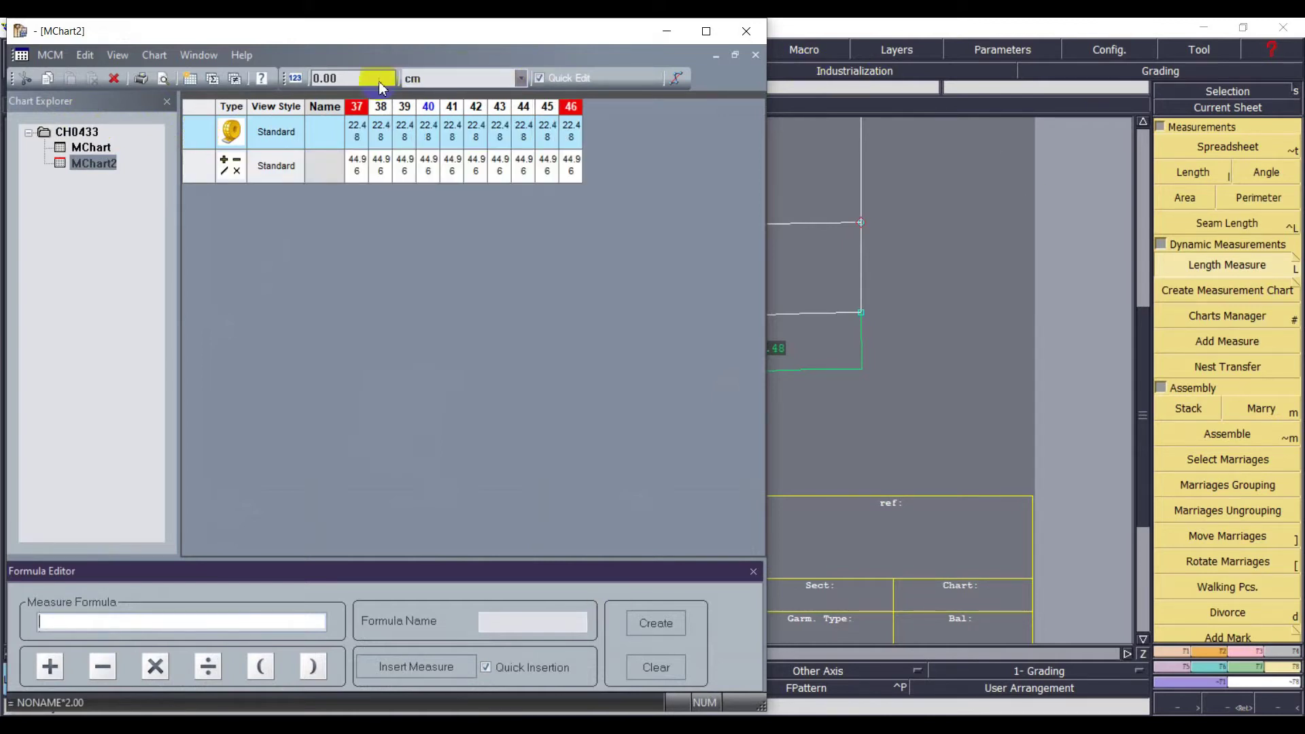
- Widen the size columns 37 to 46 of the measurement chart and enlarge the chart window to fit them
left_click_drag(357, 107, 588, 109)
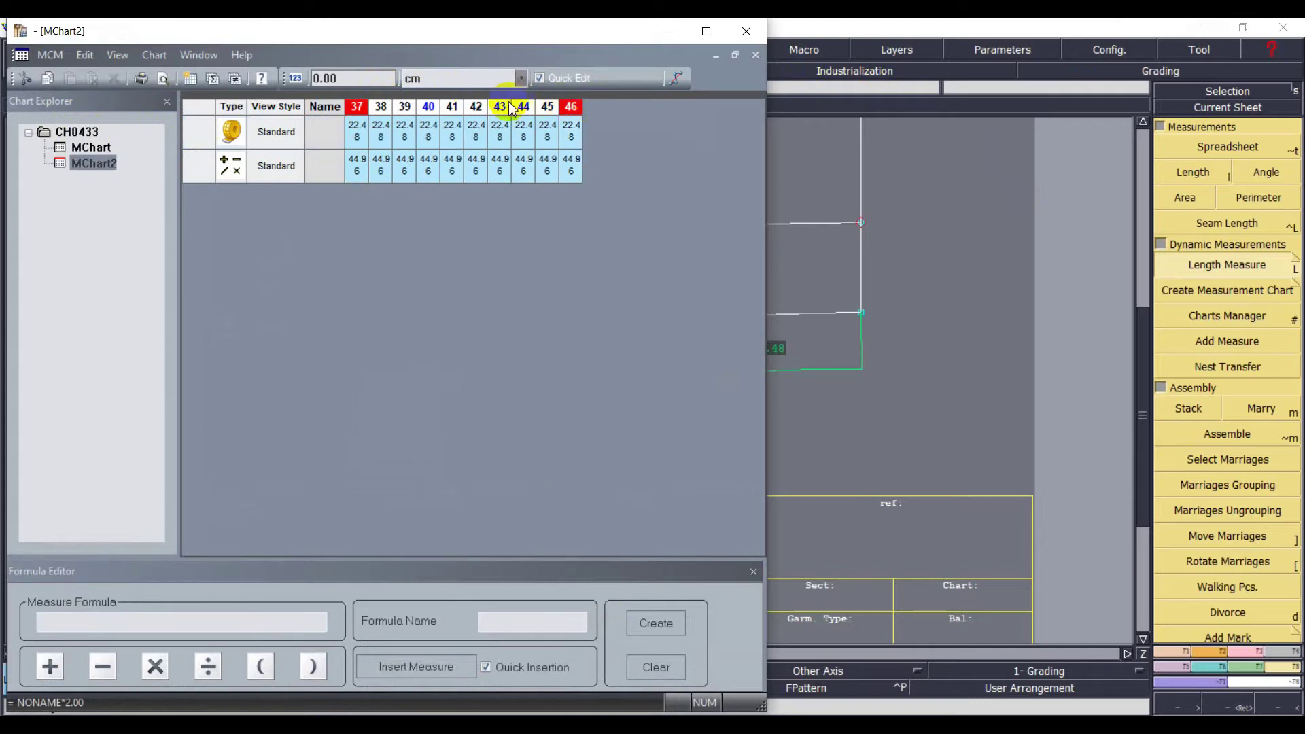
left_click_drag(488, 108, 506, 108)
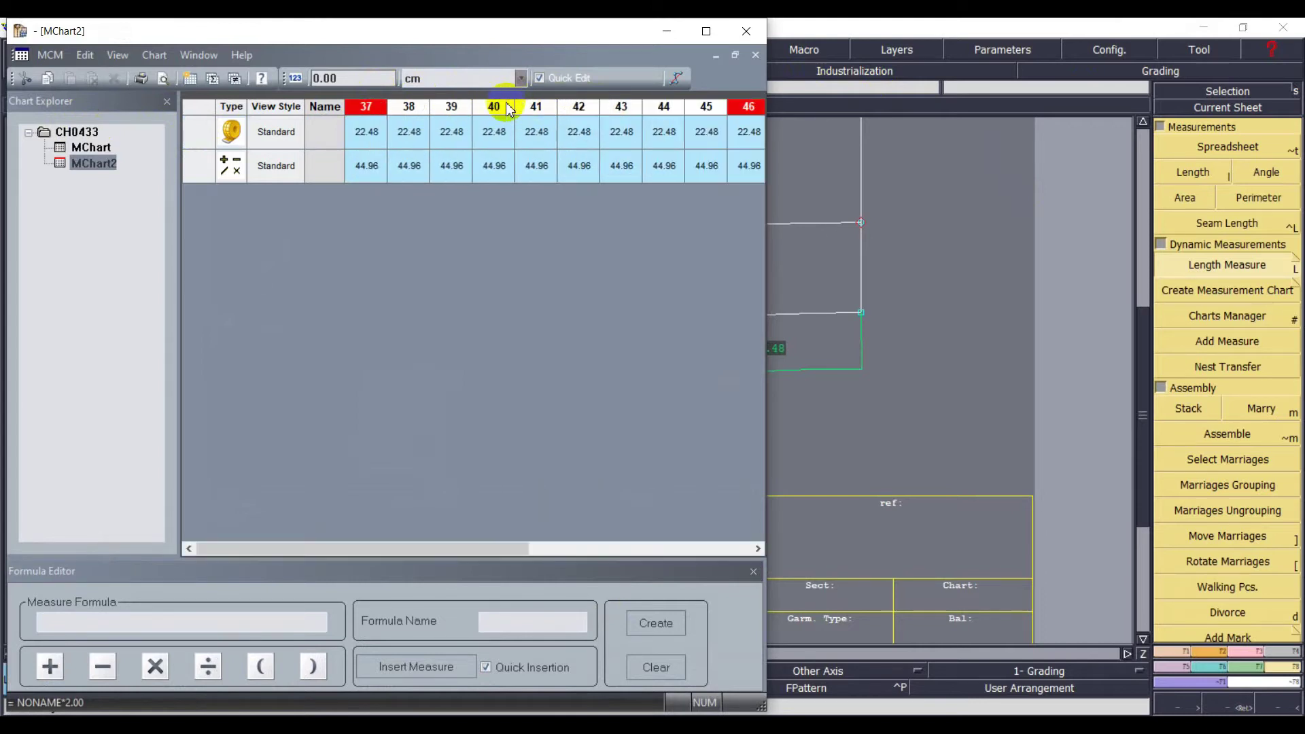
left_click_drag(772, 51, 988, 50)
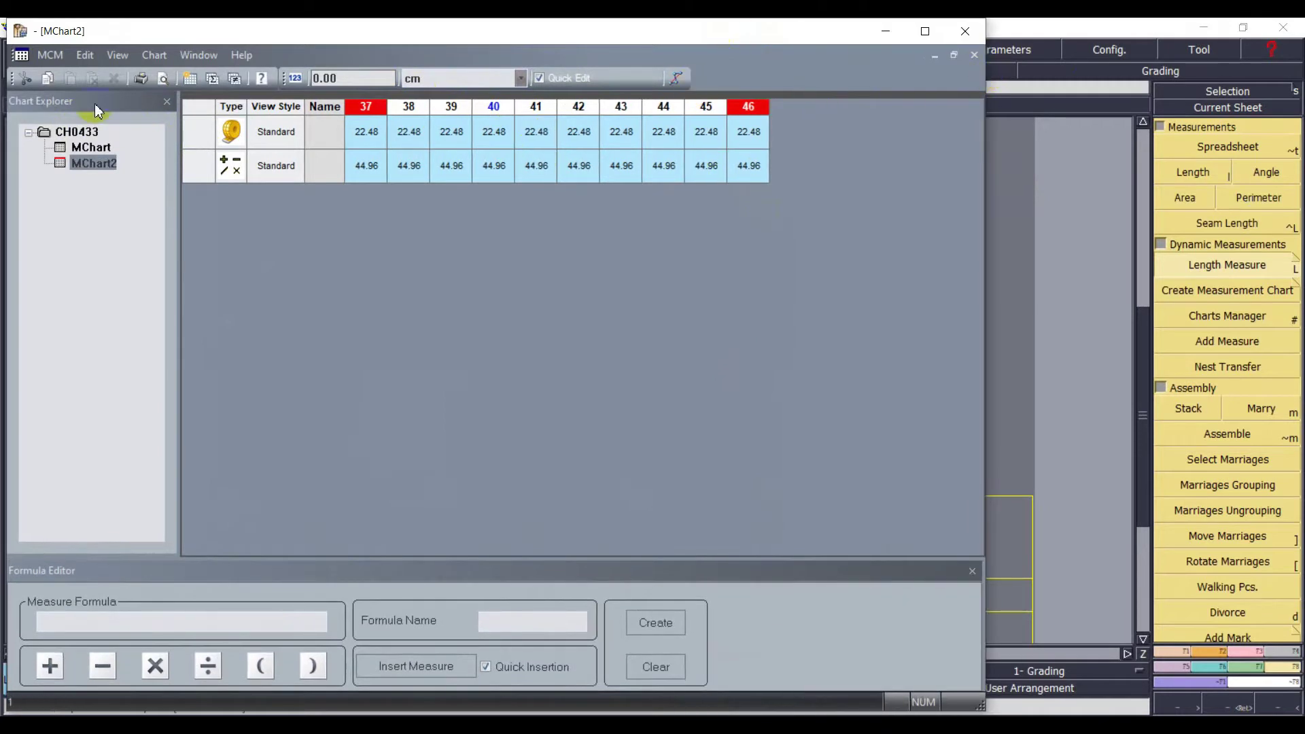
- Add a chart formula dividing the doubled collar stand measure by 5, then put the chart window away
left_click(196, 164)
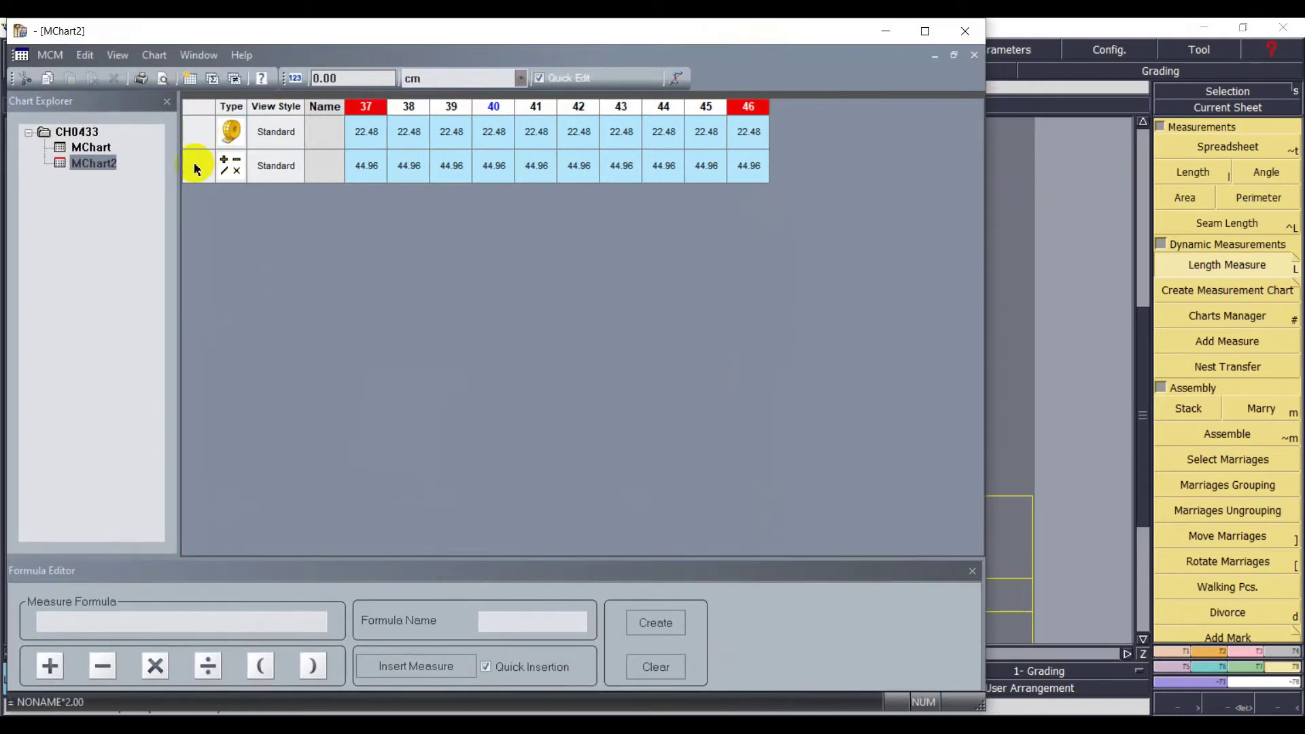
double_click(196, 169)
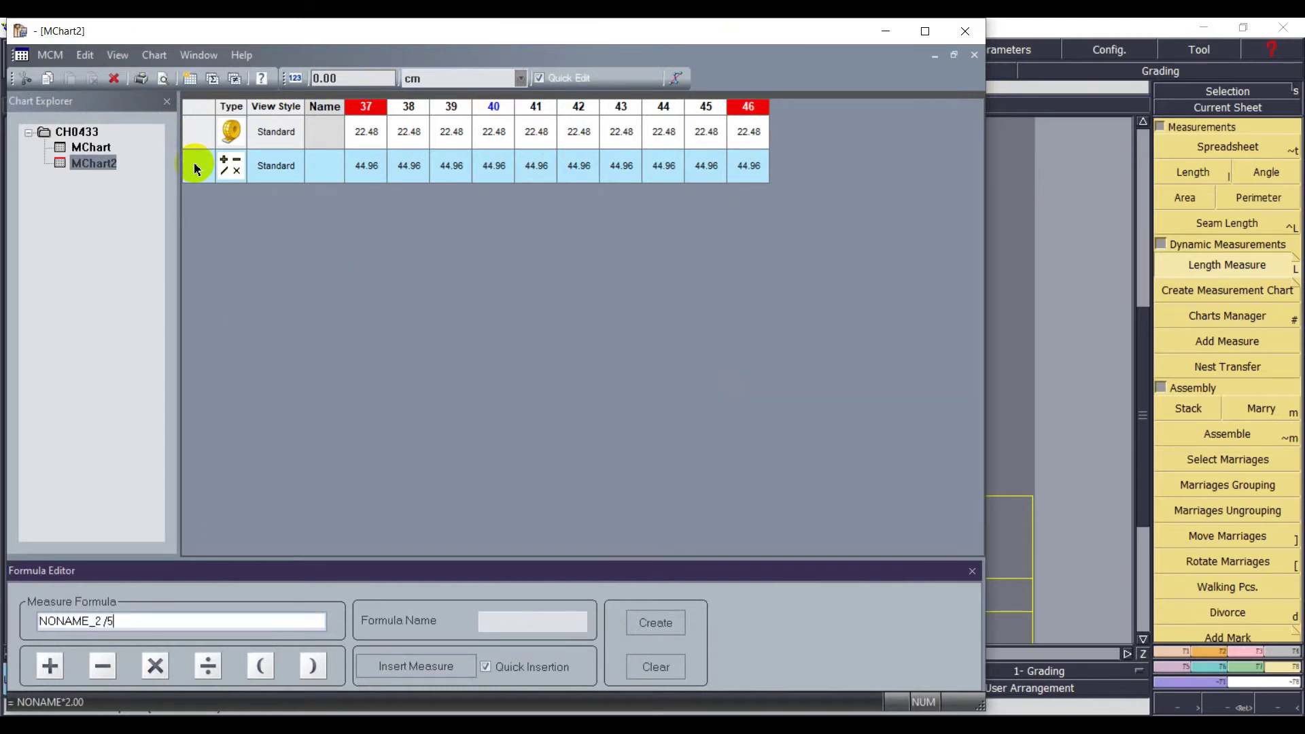
type("/5")
key("Return")
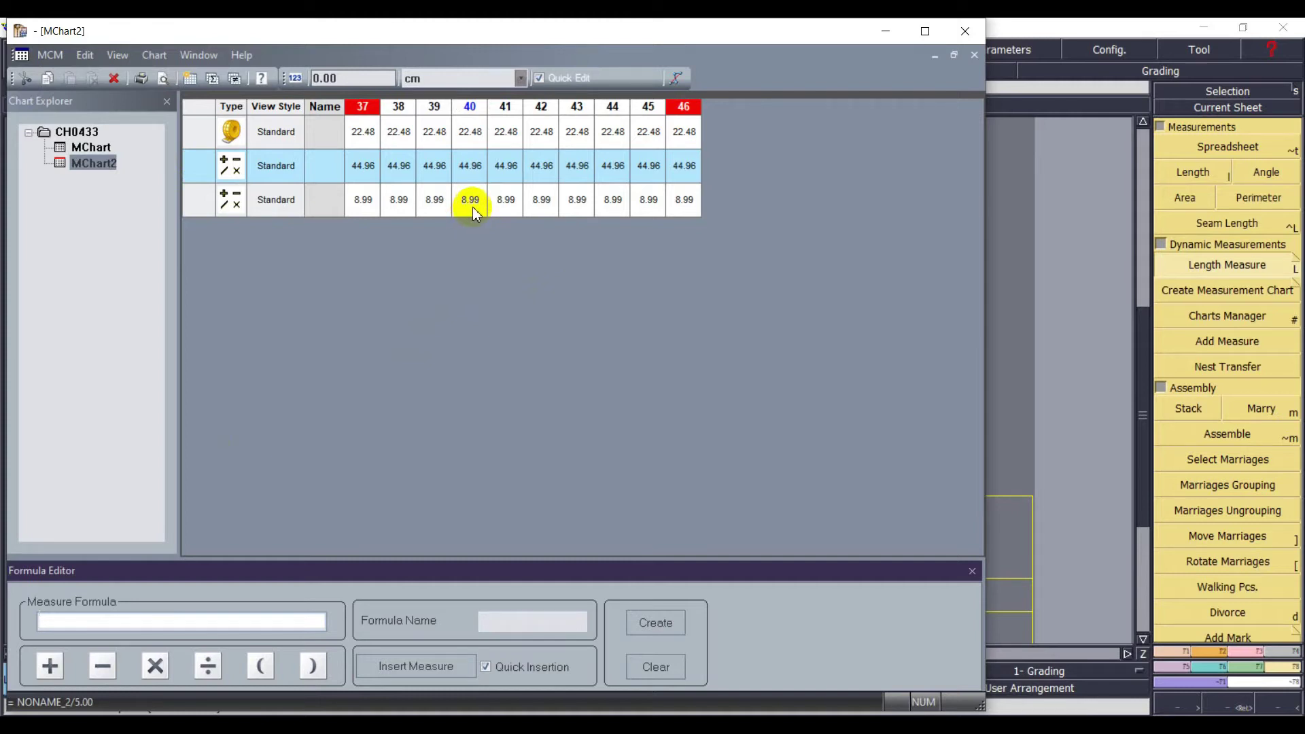
left_click(885, 37)
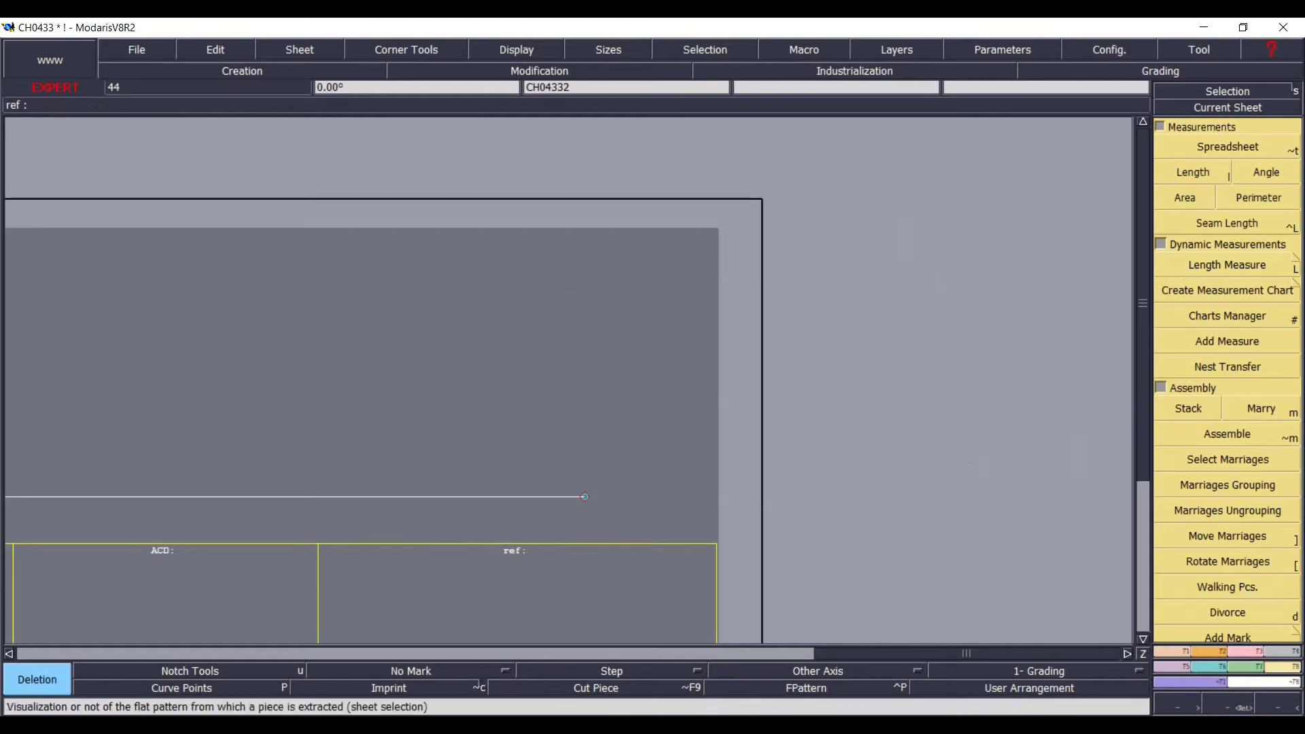
- Check the measurement diagram in the PDF and extend the 78 cm line beyond its right end using straight-line length adjustment
left_click(867, 726)
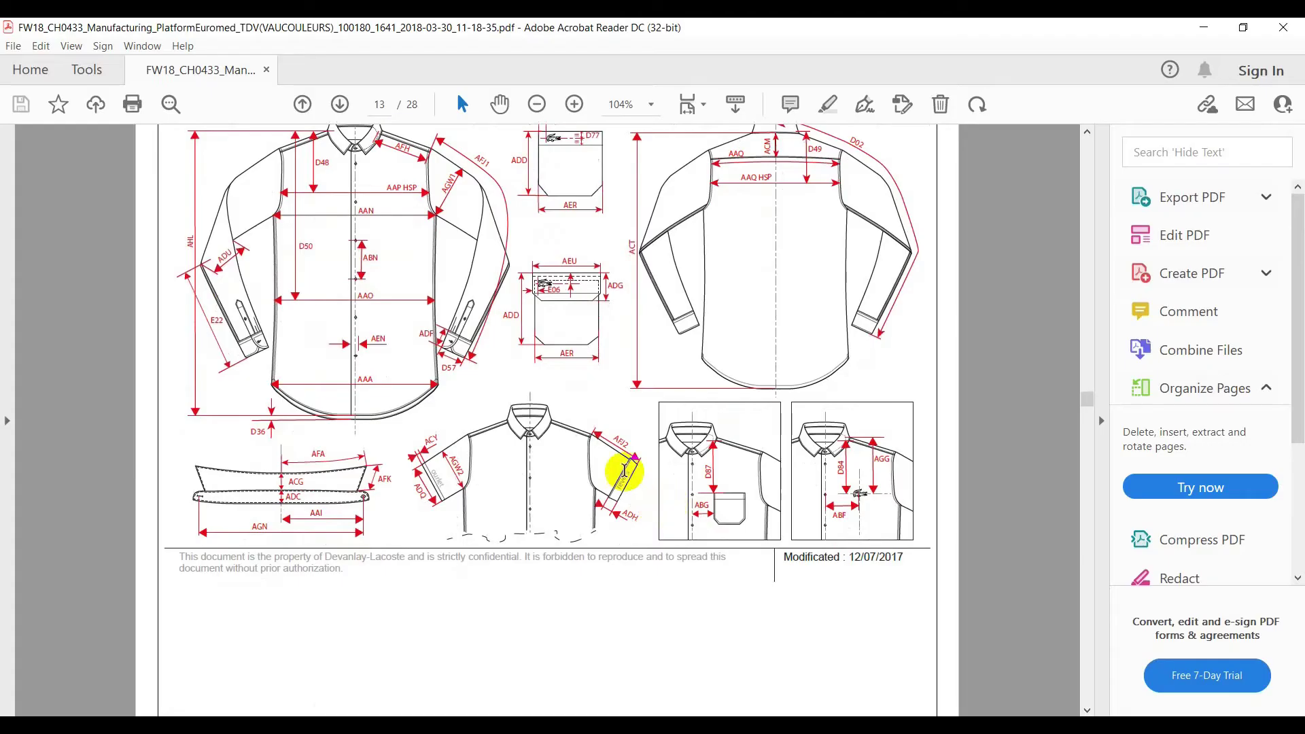
left_click(1194, 31)
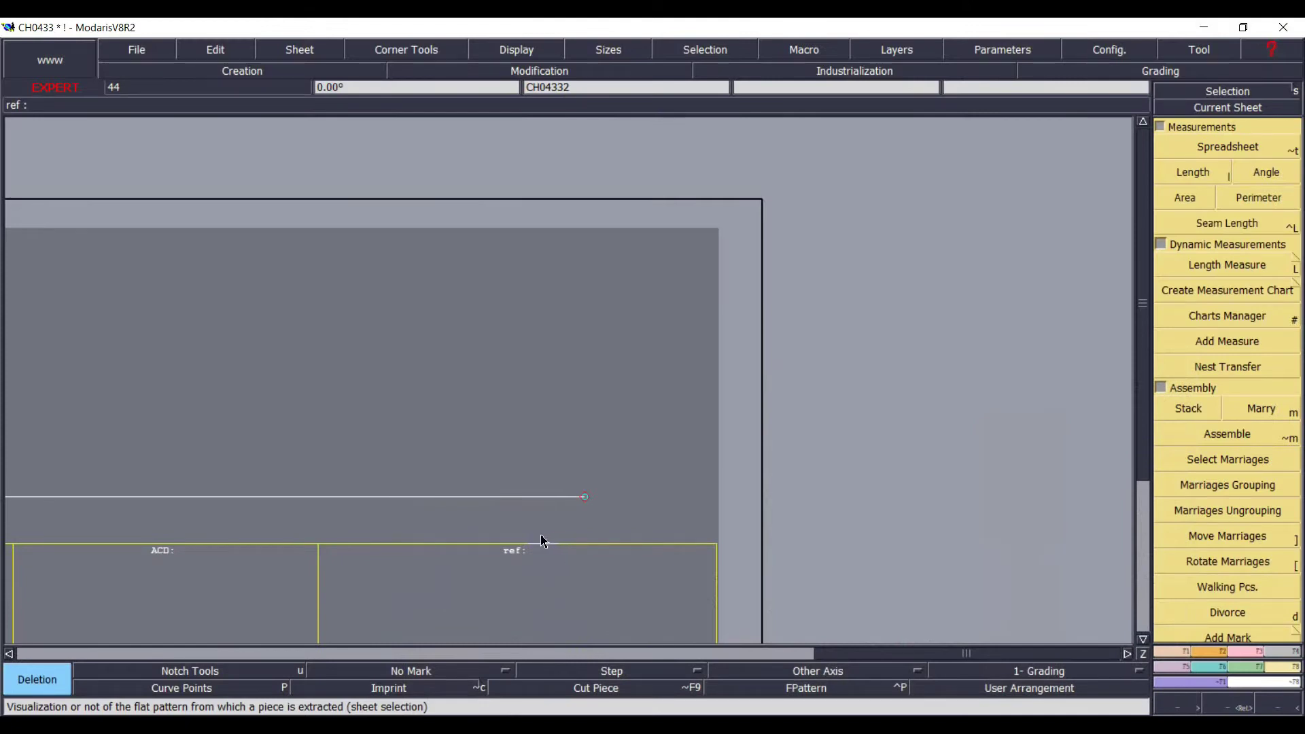
key("ctrl+l")
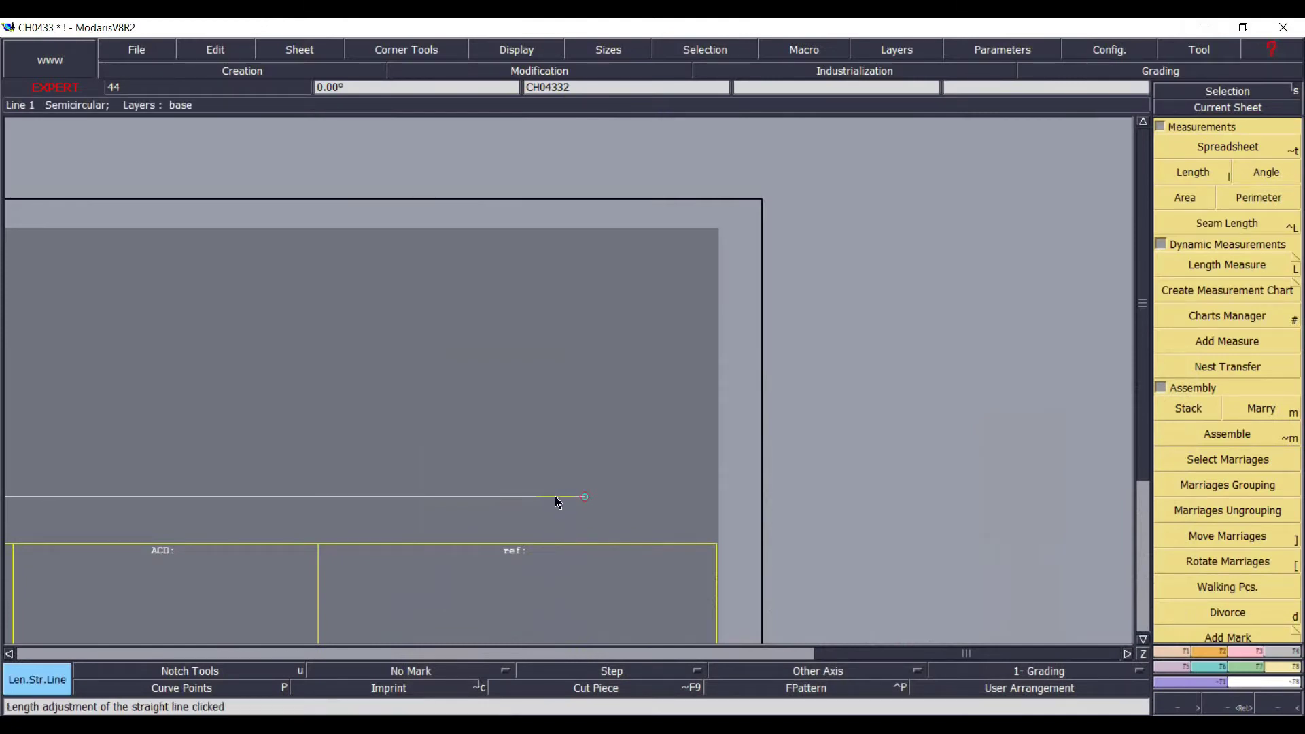
left_click(555, 498)
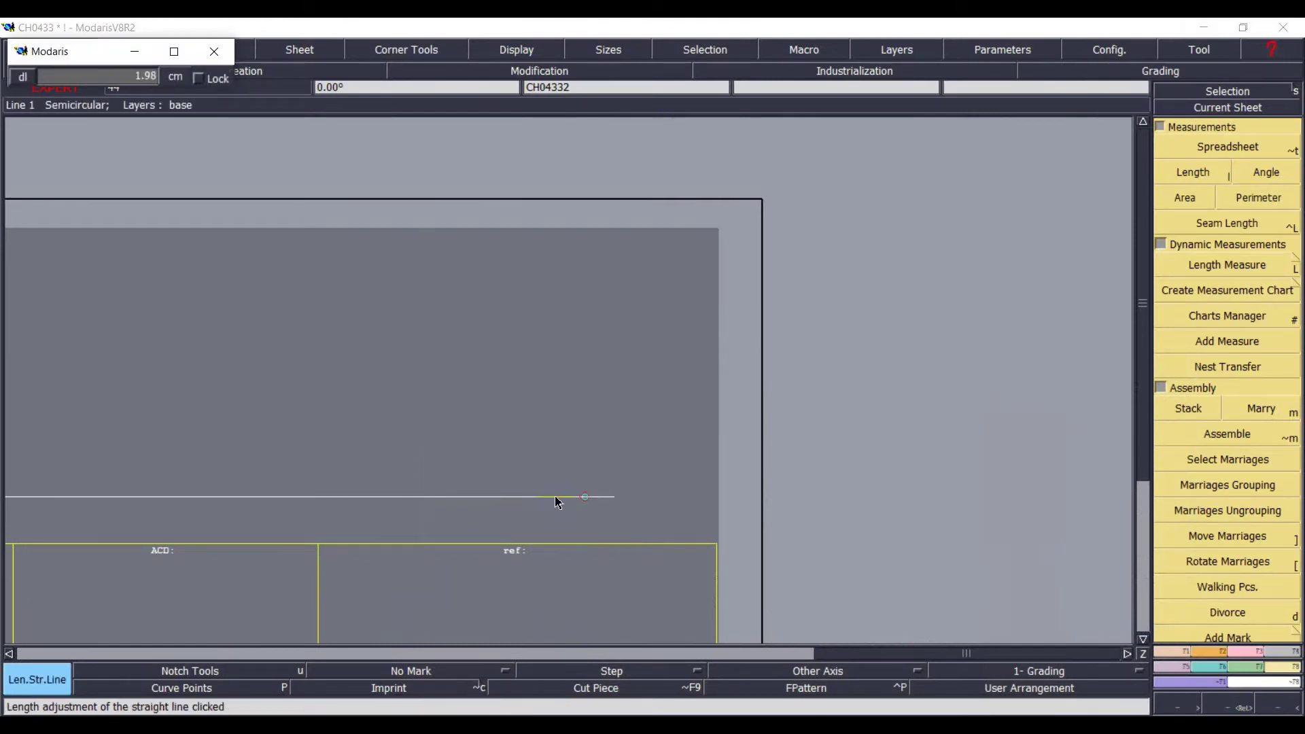
type("1")
key("Return")
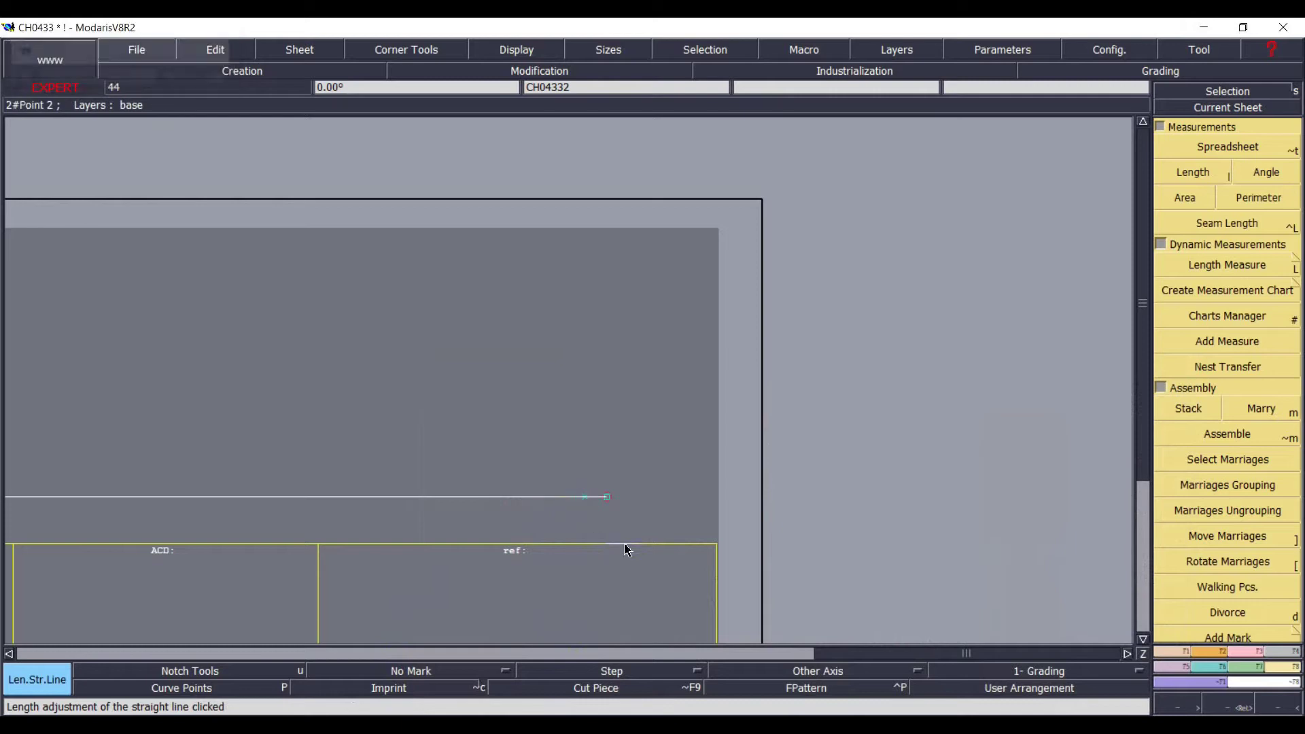
- Draw a straight vertical line upward from the extended end of the horizontal line with dx 0 and dy 15.00 cm
key("shift+d")
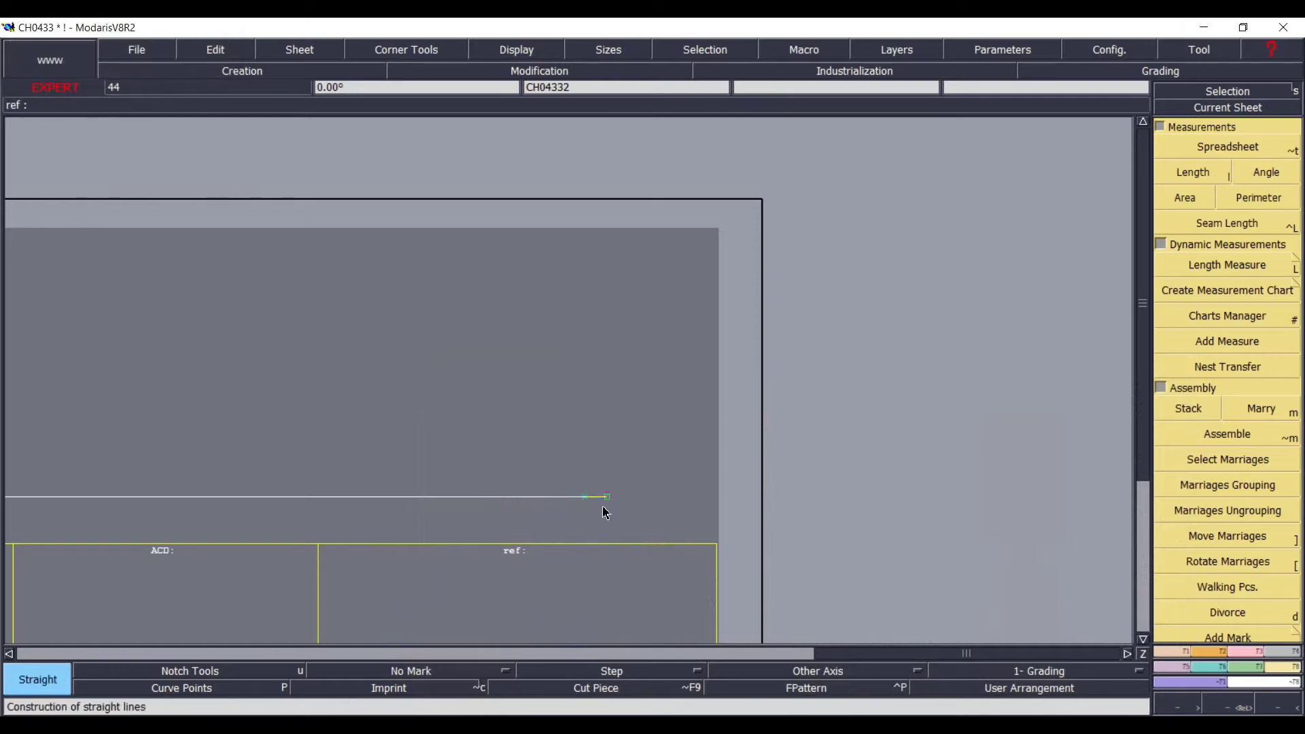
left_click(607, 497)
type("0")
key("Tab")
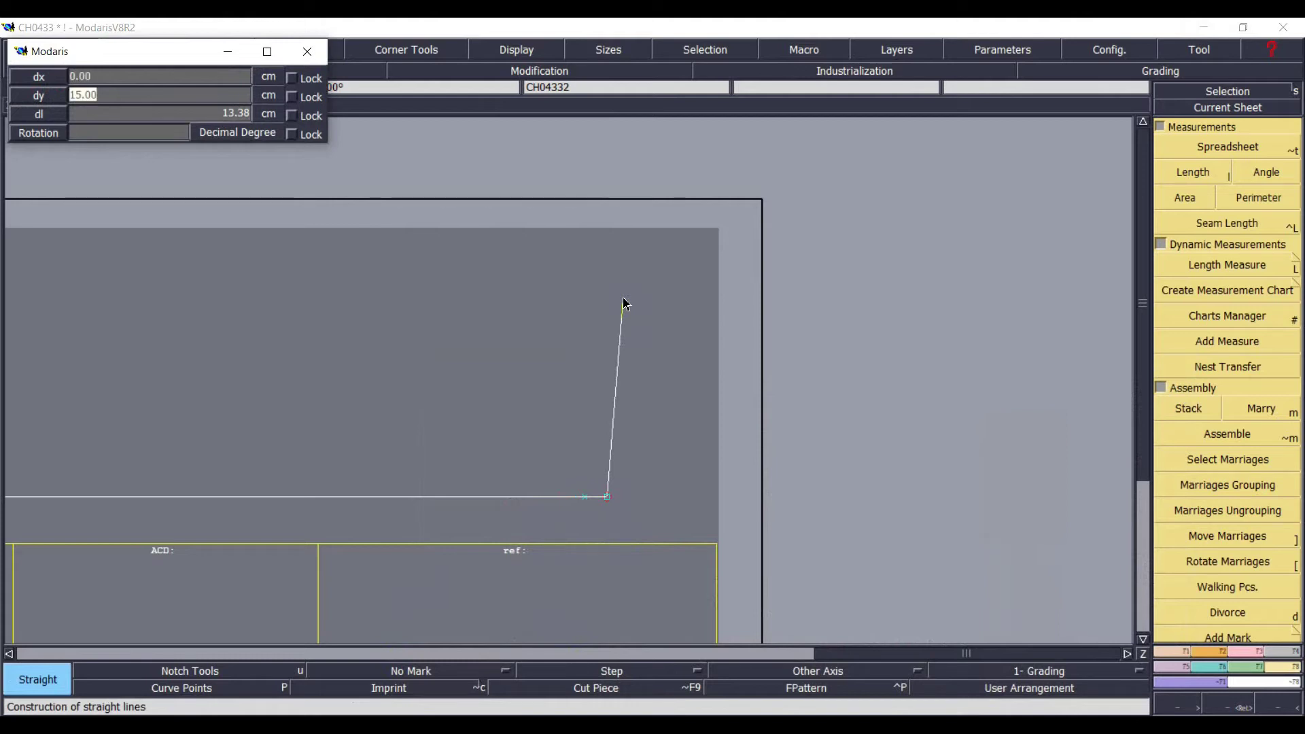
key("Return")
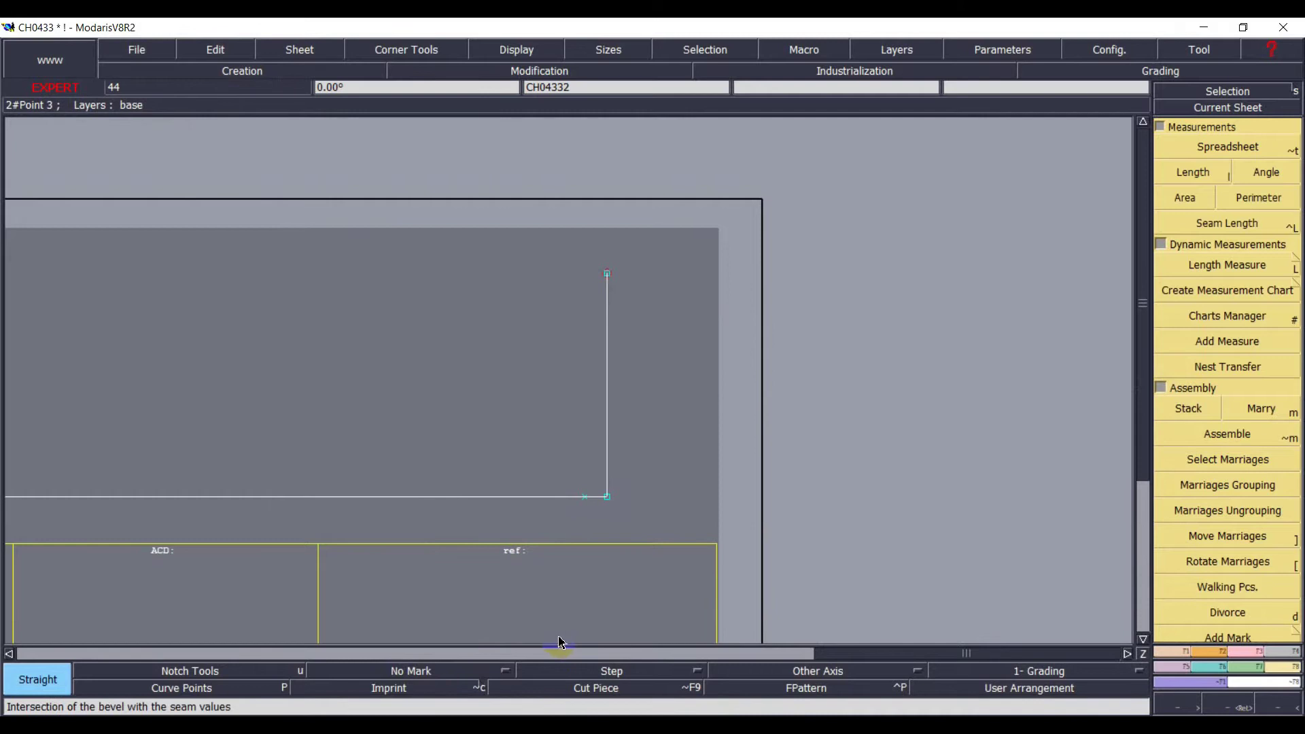
- Create a developed point on the vertical line 9.00 cm above its lower end and insert it into the line
key("ctrl+d")
left_click(607, 497)
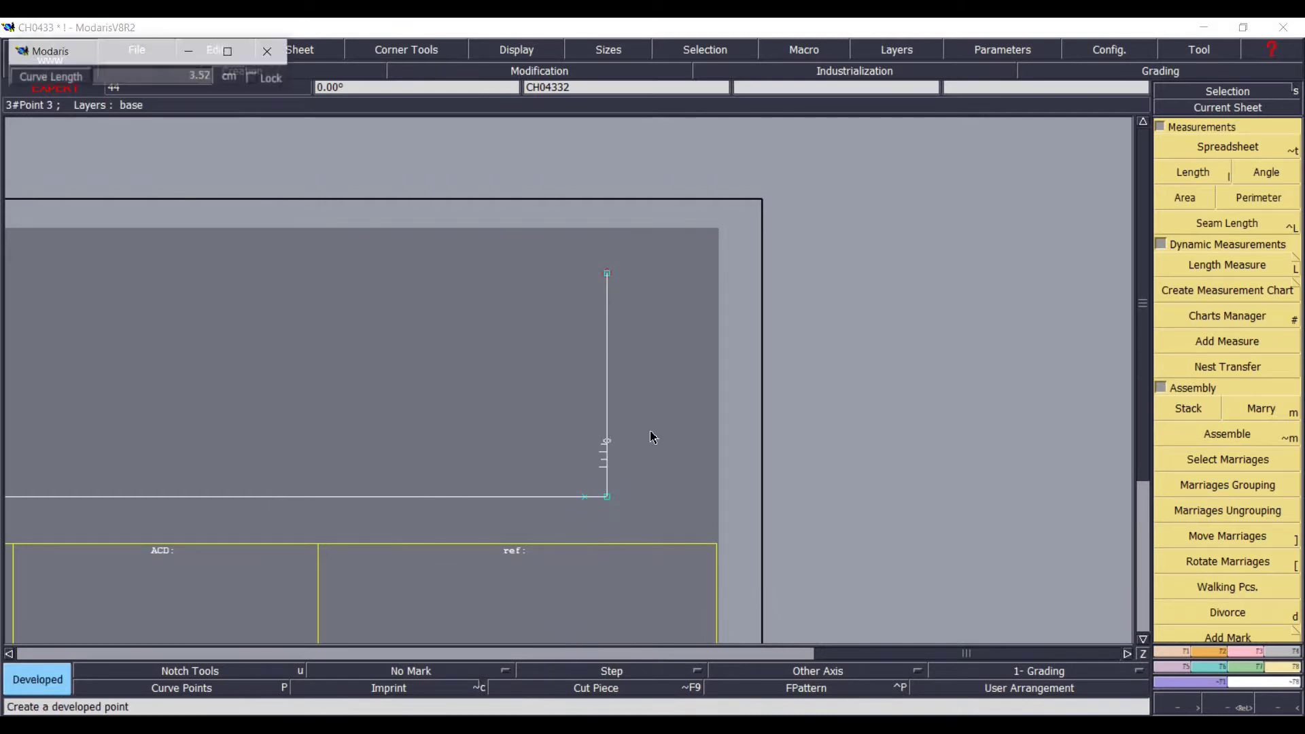
type("1.50")
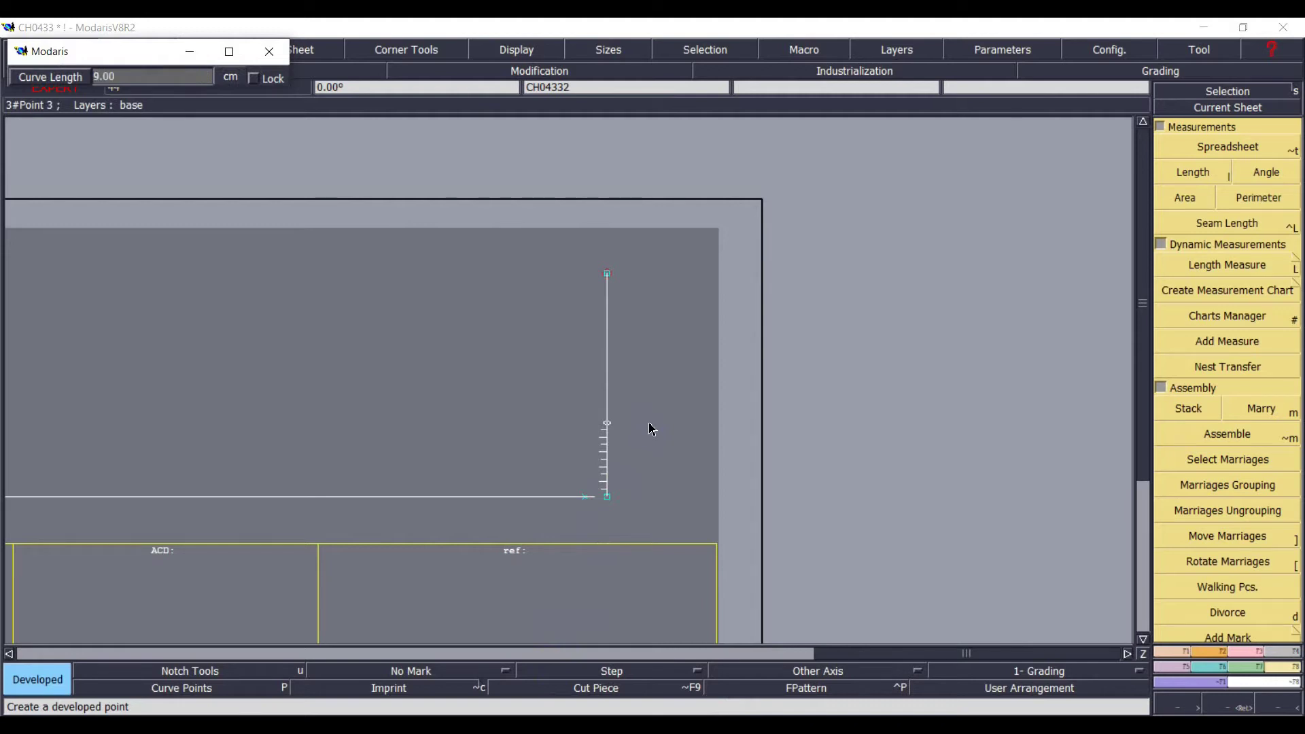
key("Return")
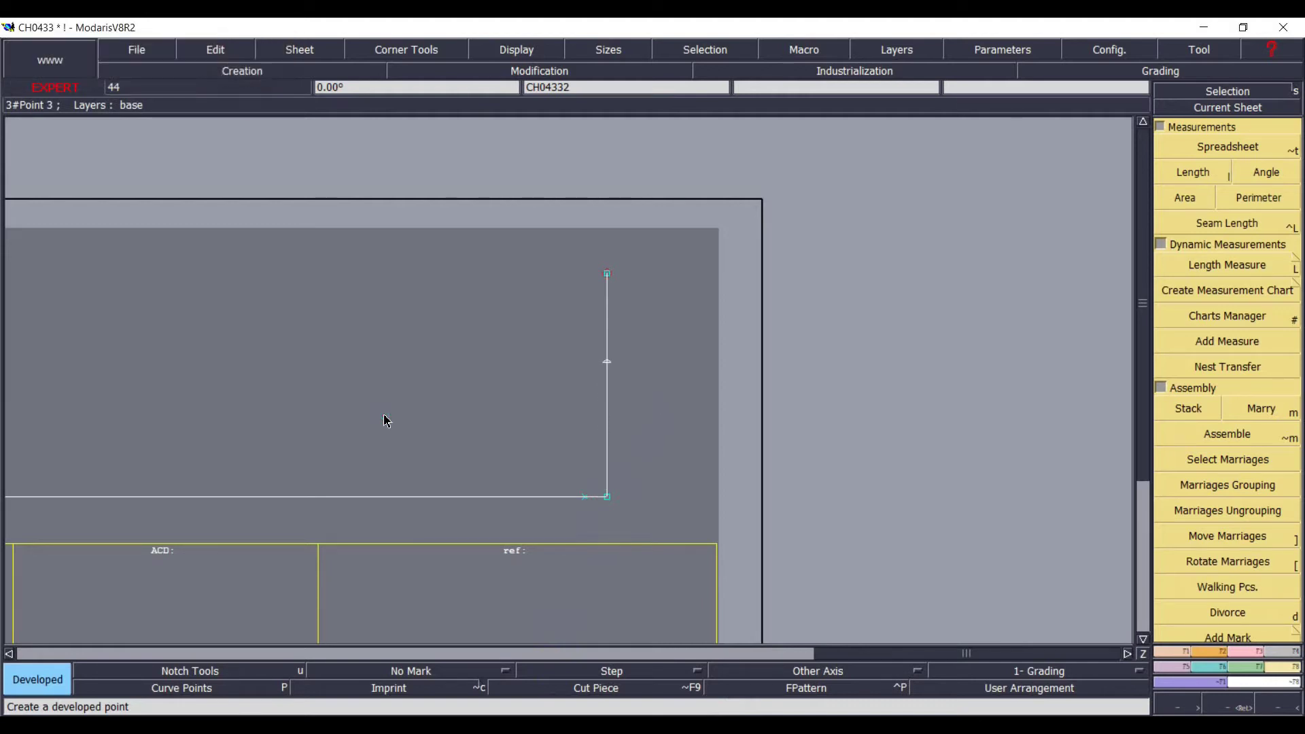
key("i")
left_click(606, 363)
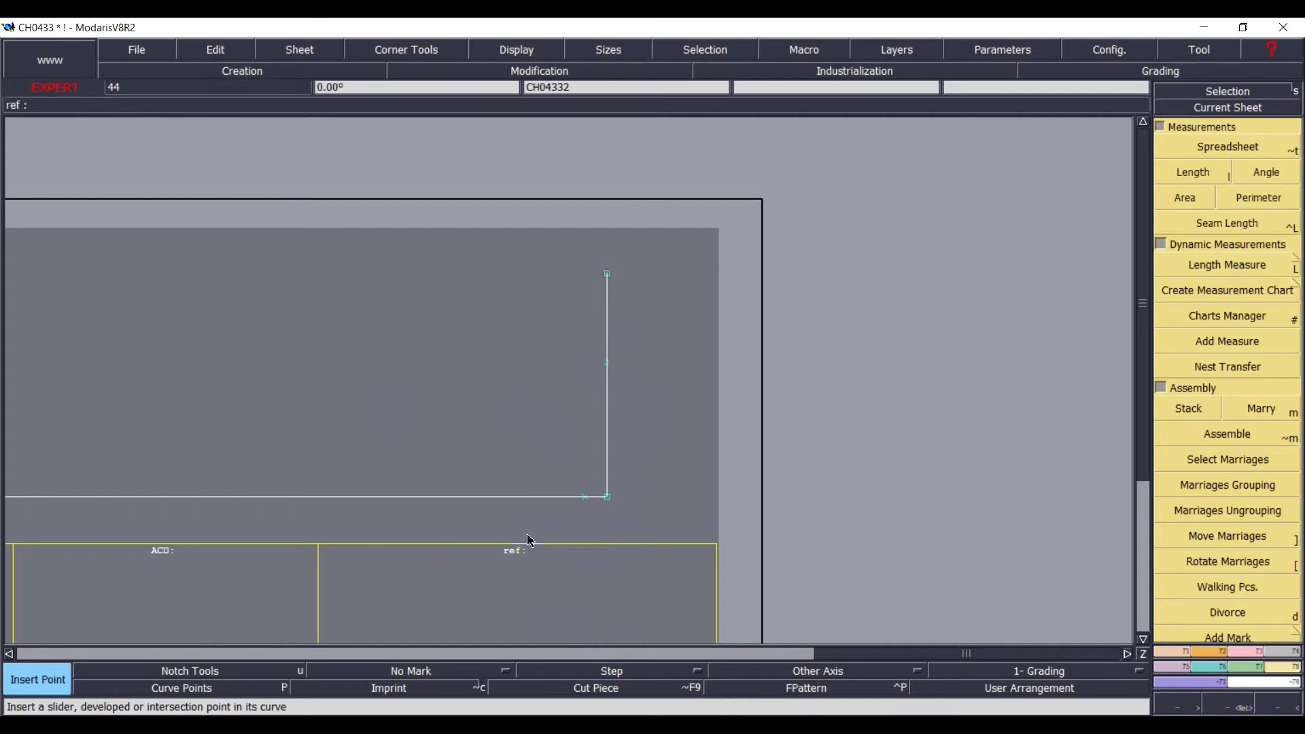
- Draw a Bezier line from the 78 cm point near the horizontal line's end up to the new point on the vertical line
key("b")
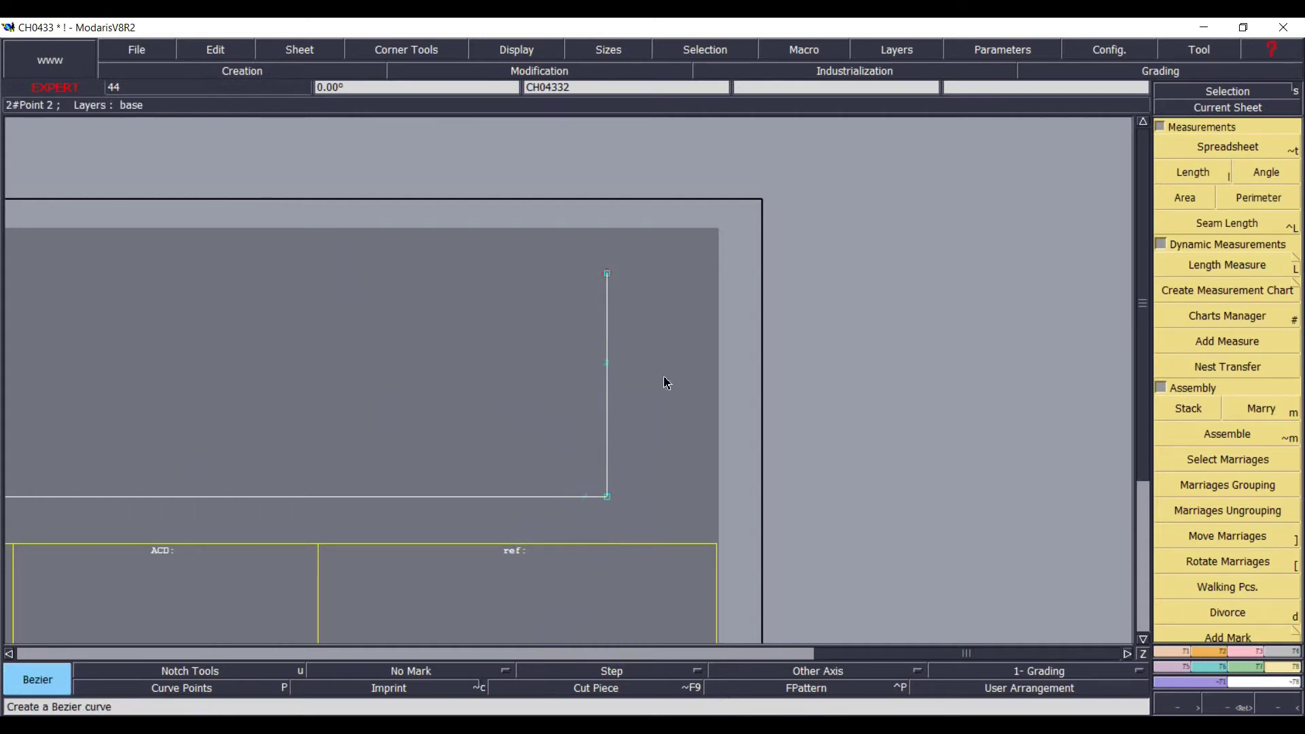
left_click(585, 497)
left_click(606, 363)
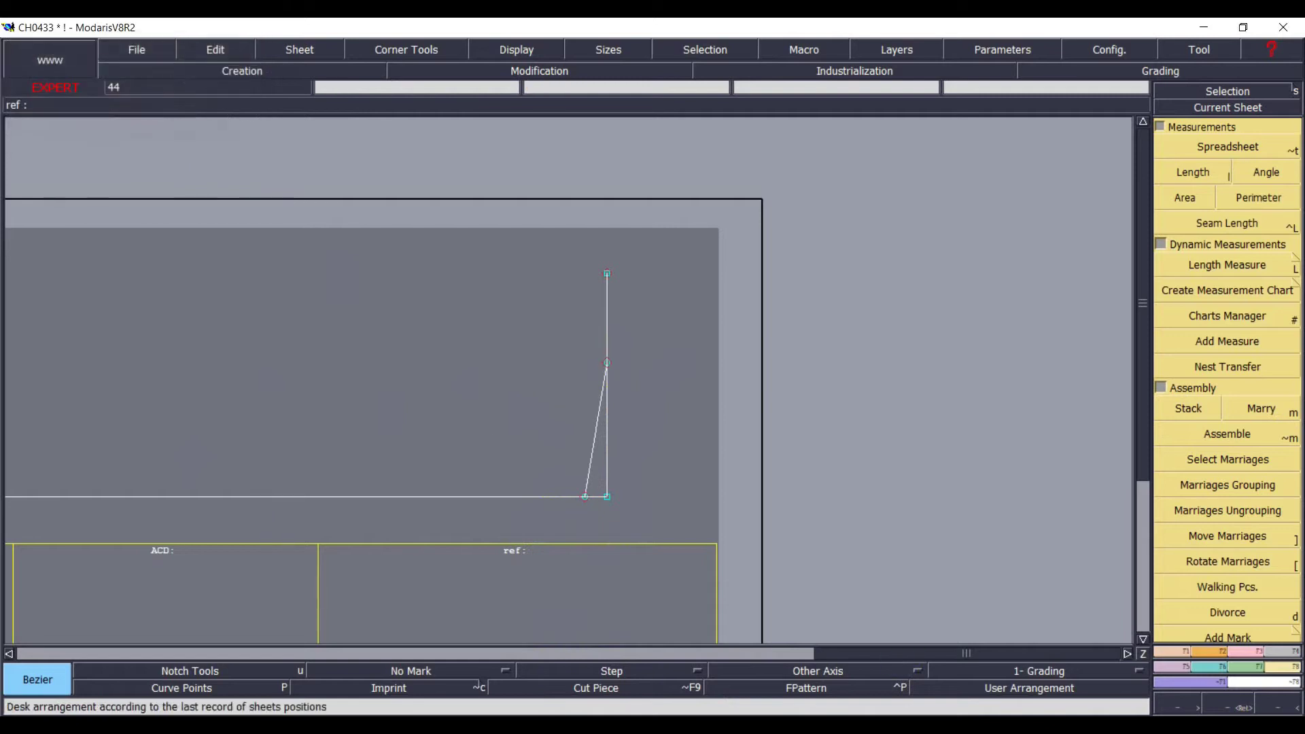
- Create a symmetry axis along the horizontal center line and mirror the slanted Bezier line across it
left_click(1235, 706)
left_click_drag(417, 294, 701, 541)
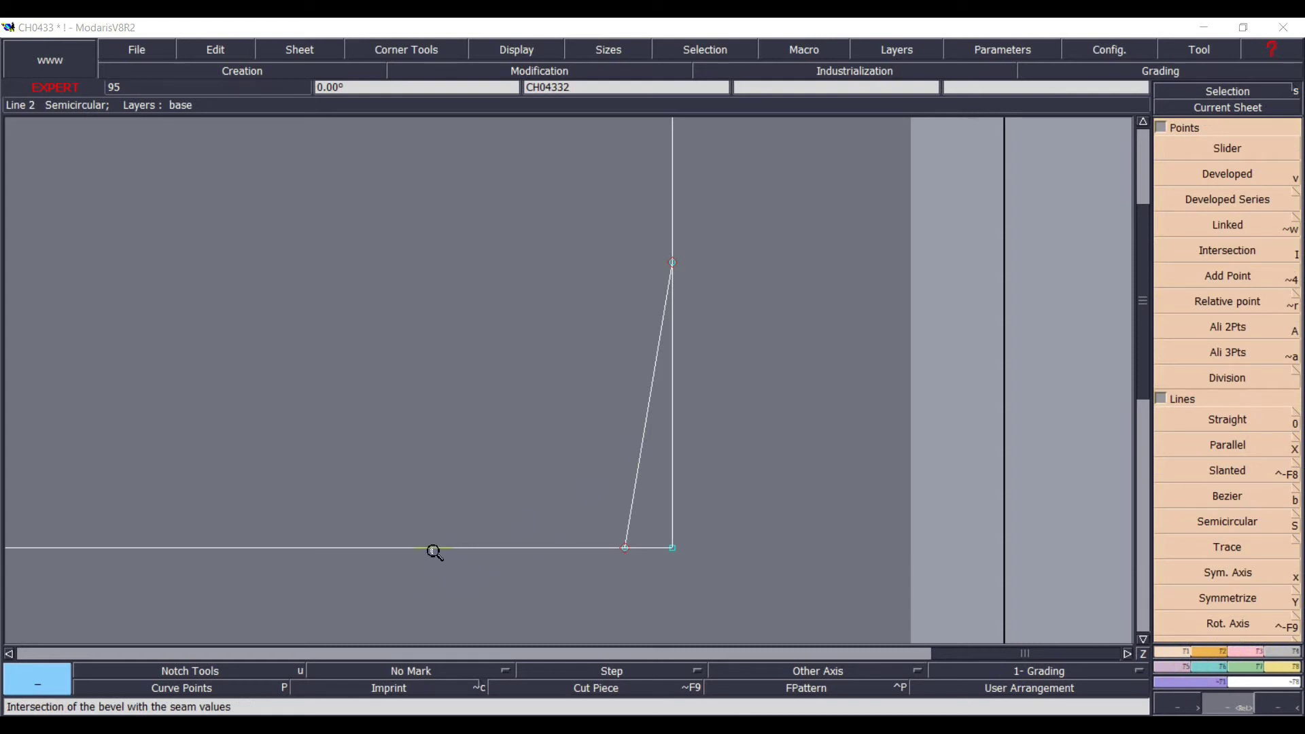
key("x")
left_click(470, 548)
left_click(519, 548)
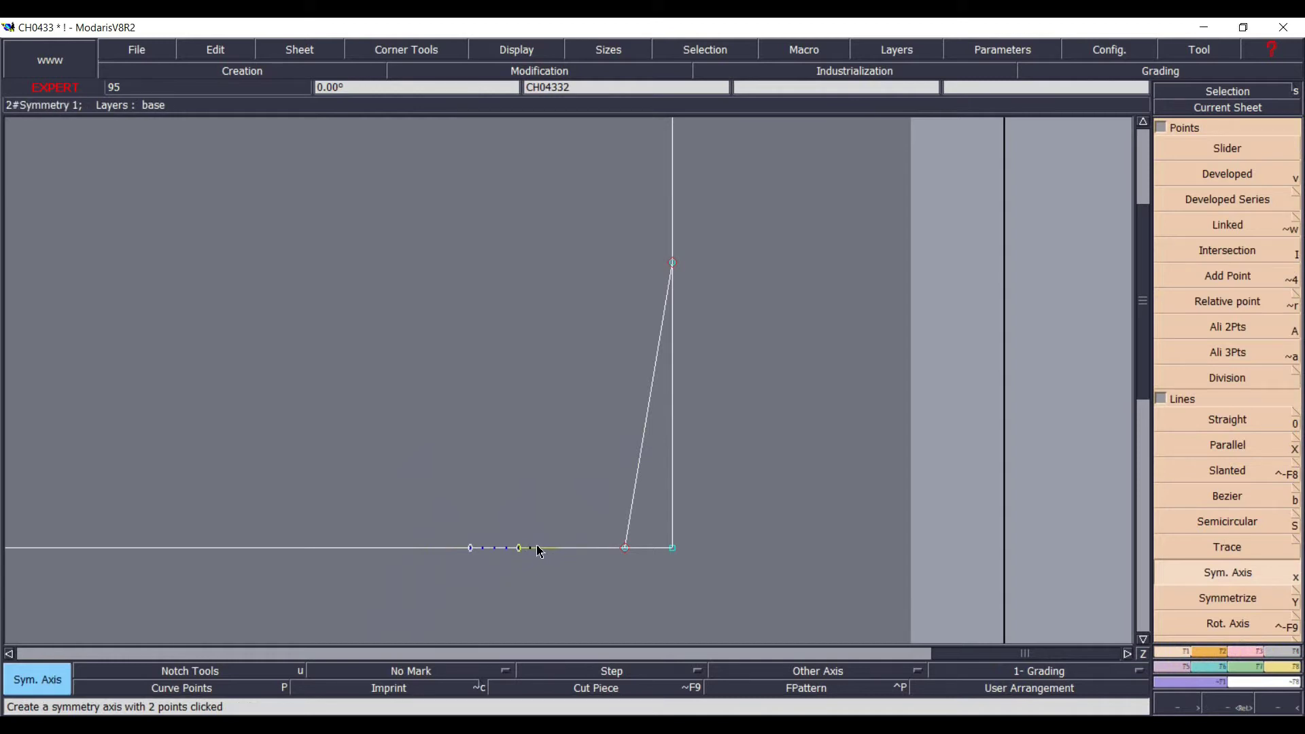
key("shift+y")
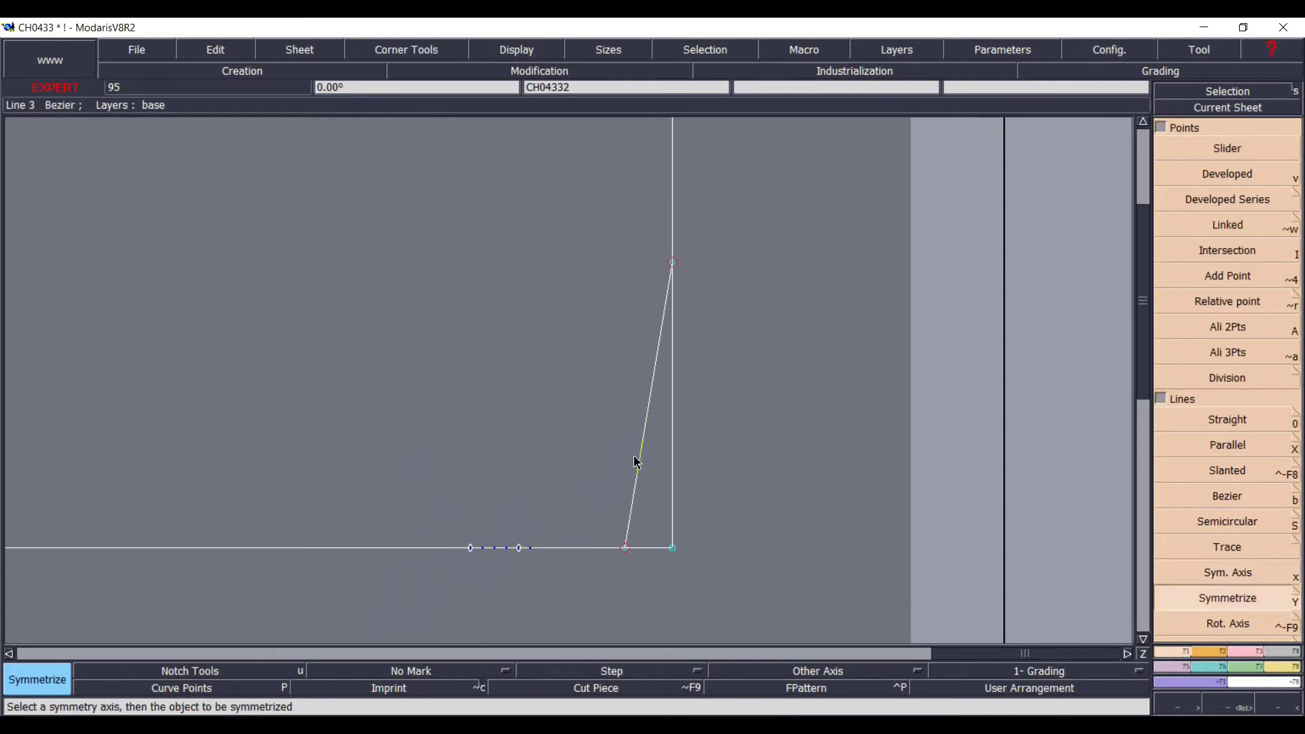
left_click(642, 465)
left_click(579, 540)
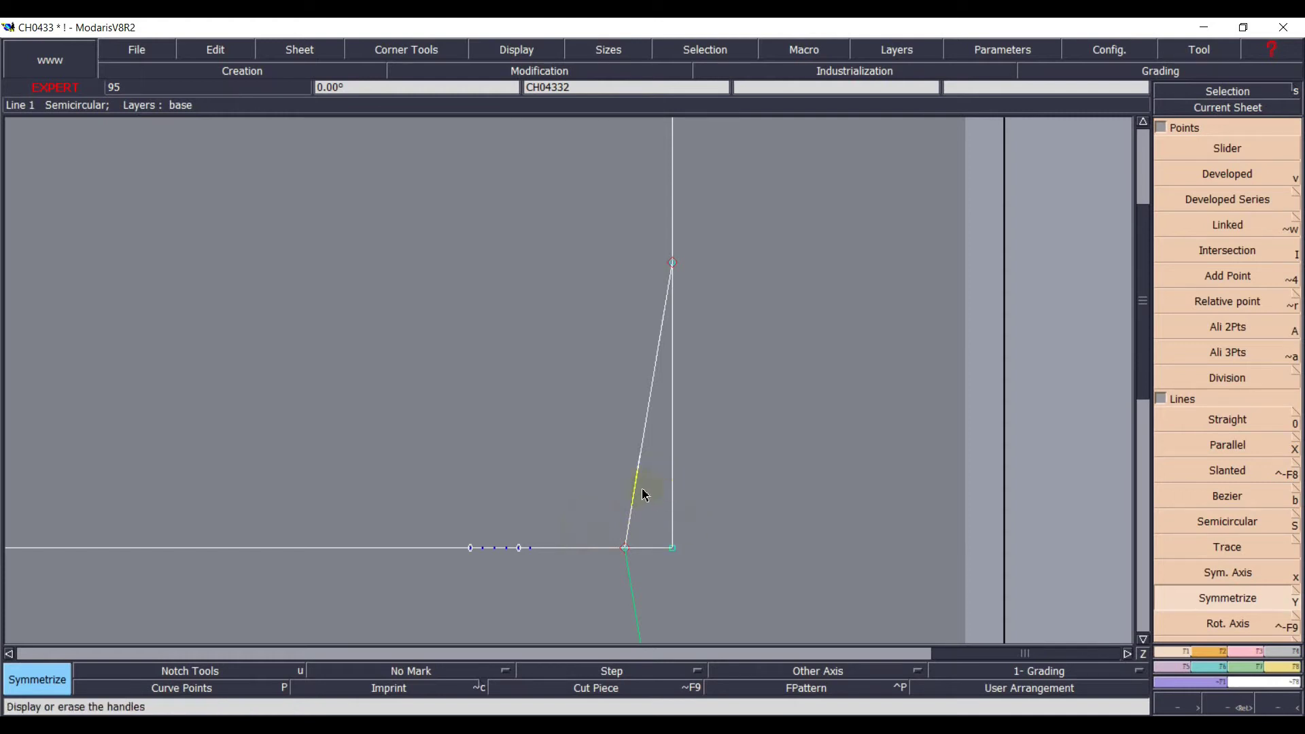
- Reshape the slanted Bezier line into a back neckline curve that meets the center line squarely and bends toward the upper neck point
key("r")
left_click(636, 469)
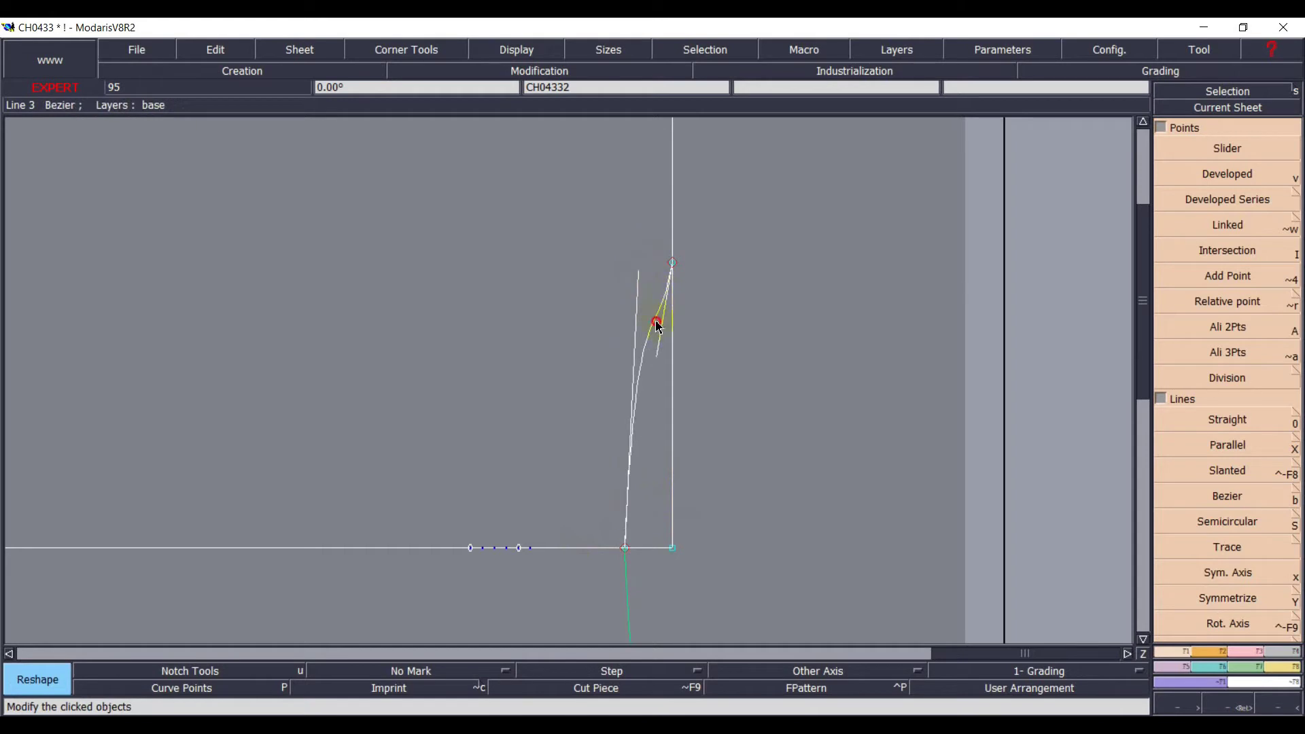
left_click(641, 310)
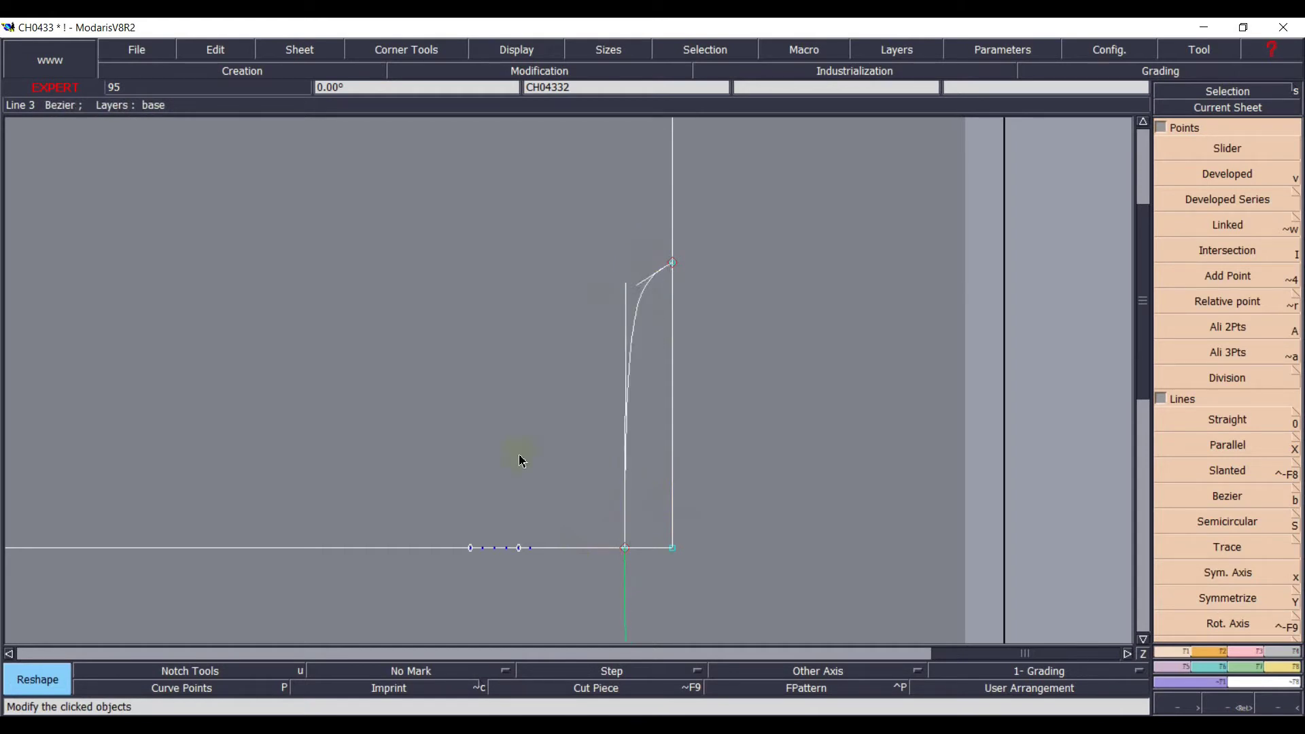
key("Home")
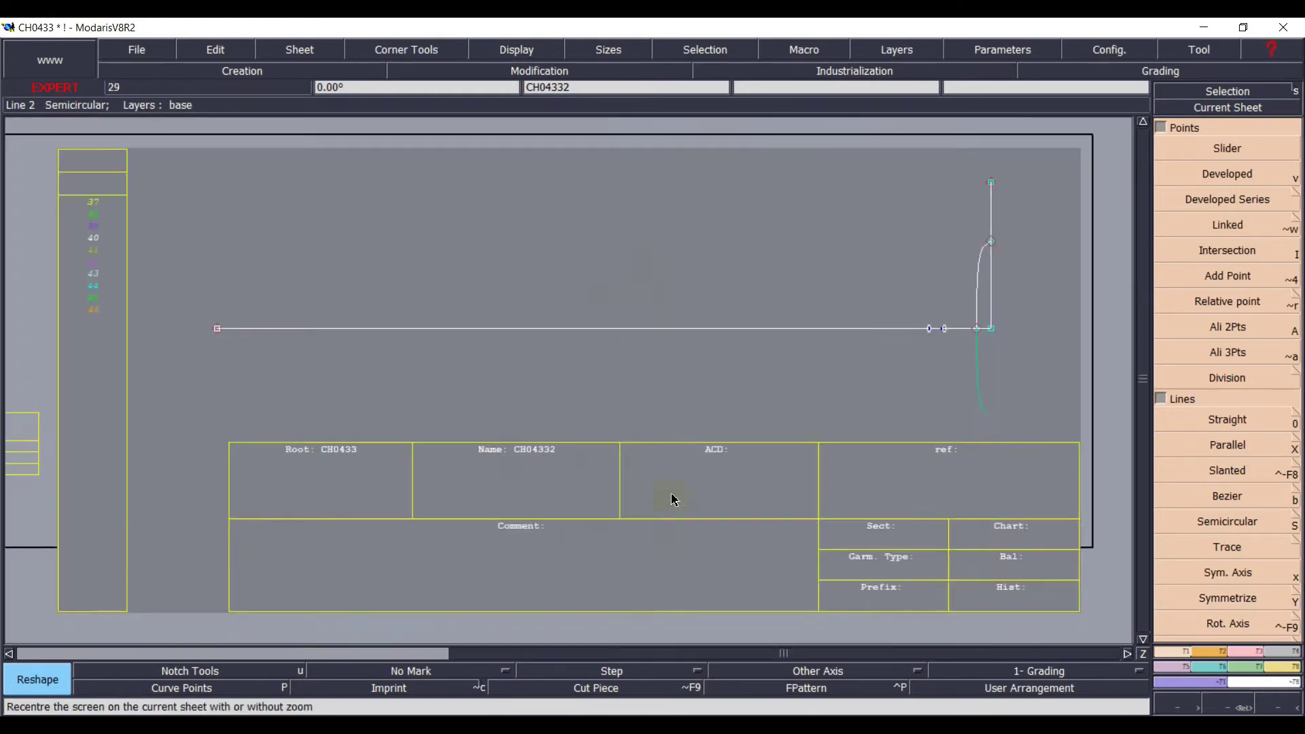
left_click(848, 373)
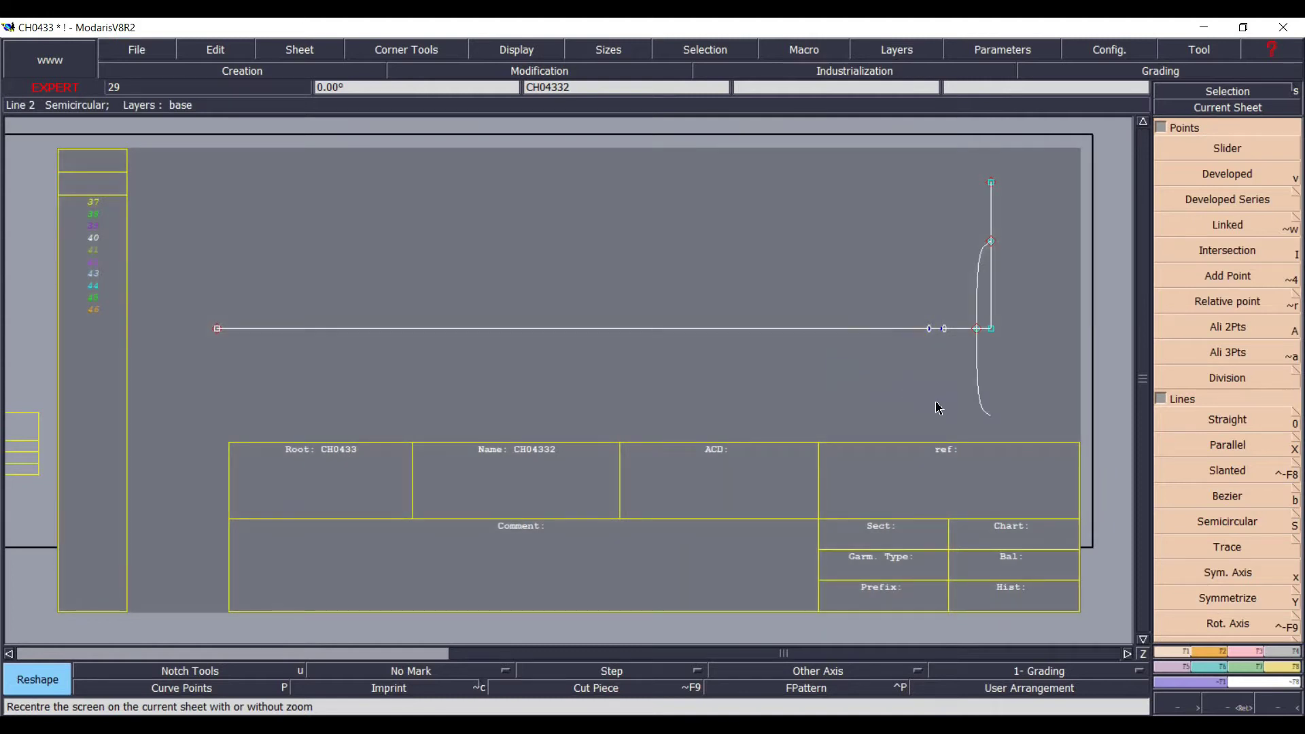
key("v")
left_click(973, 398)
key("Return")
key("ctrl+z")
- Delete the mirrored neckline curve and the symmetry axis with its points, and save the model
key("Delete")
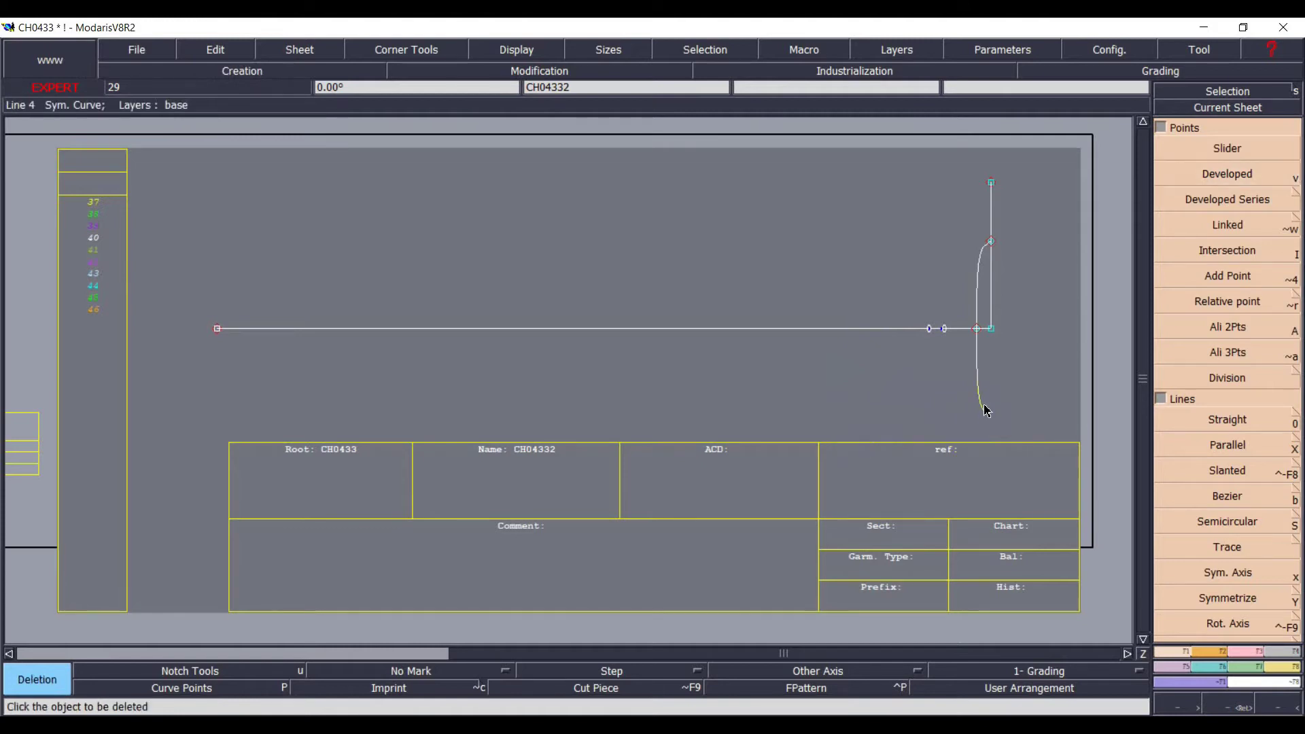
left_click(981, 396)
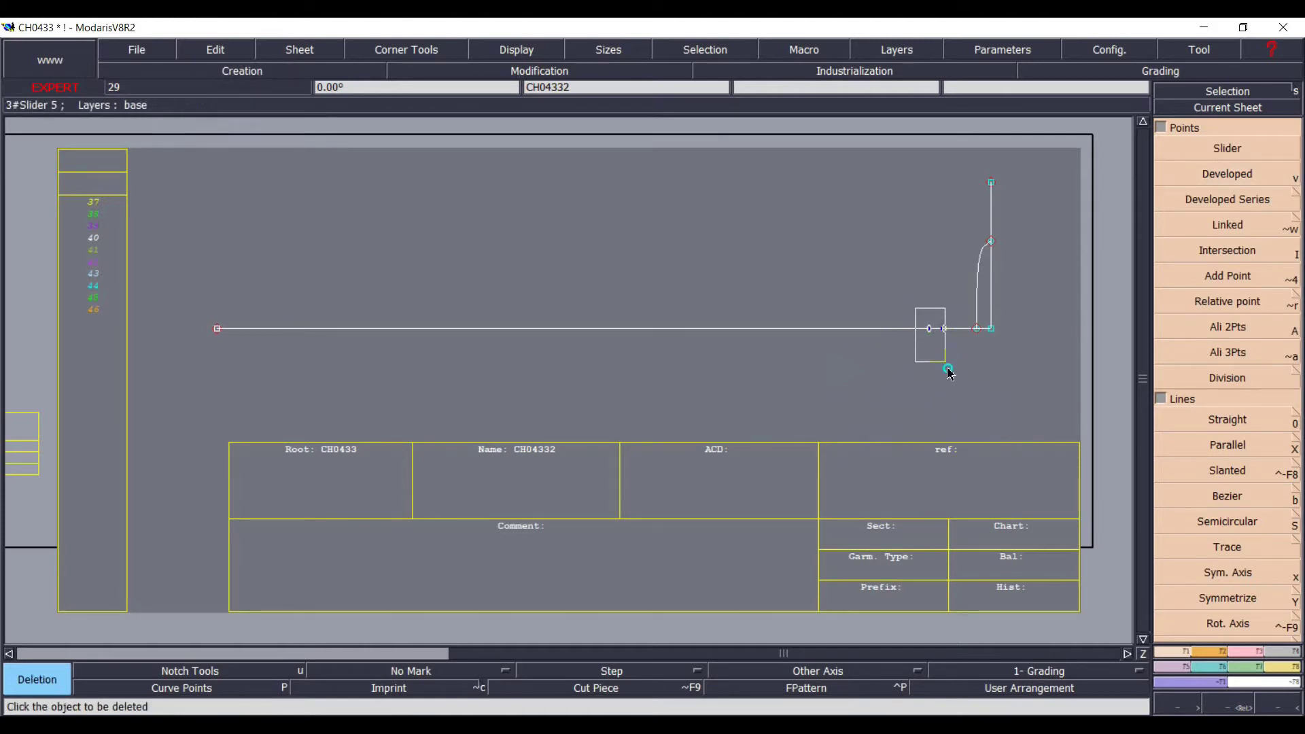
left_click(950, 383)
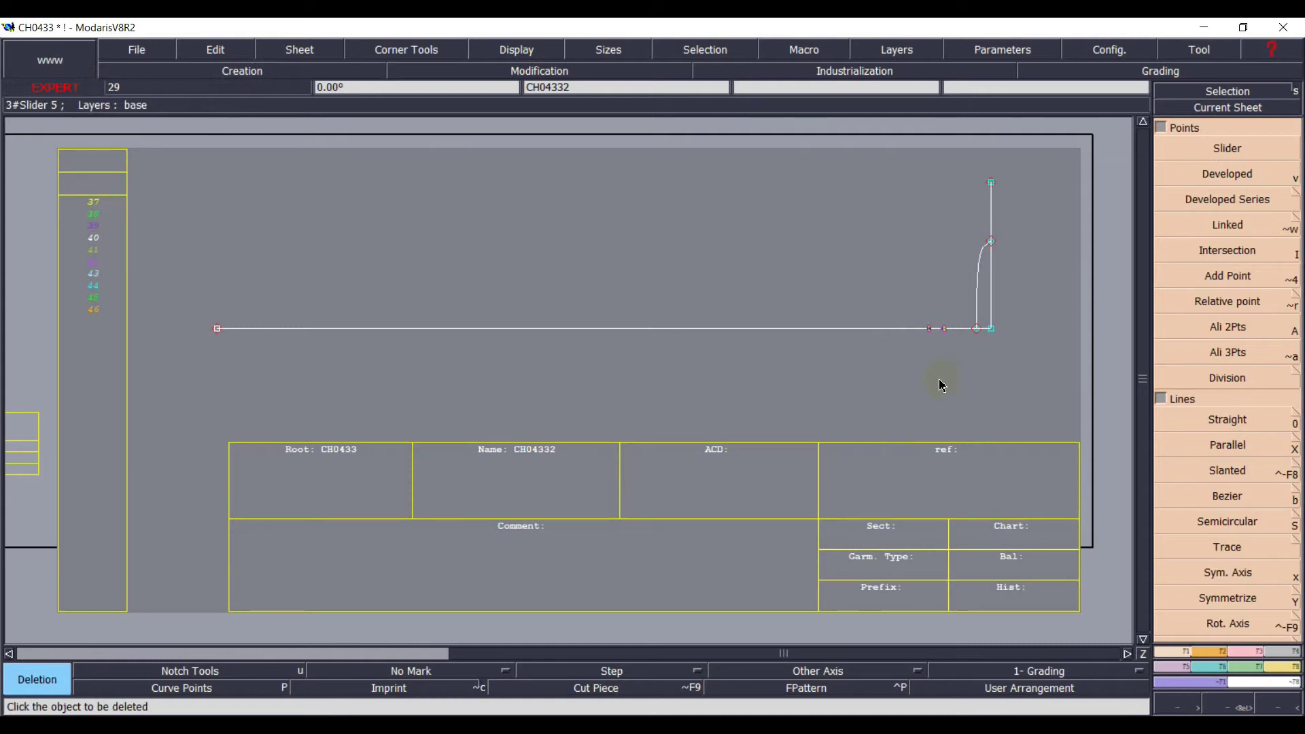
left_click(943, 333)
left_click(944, 332)
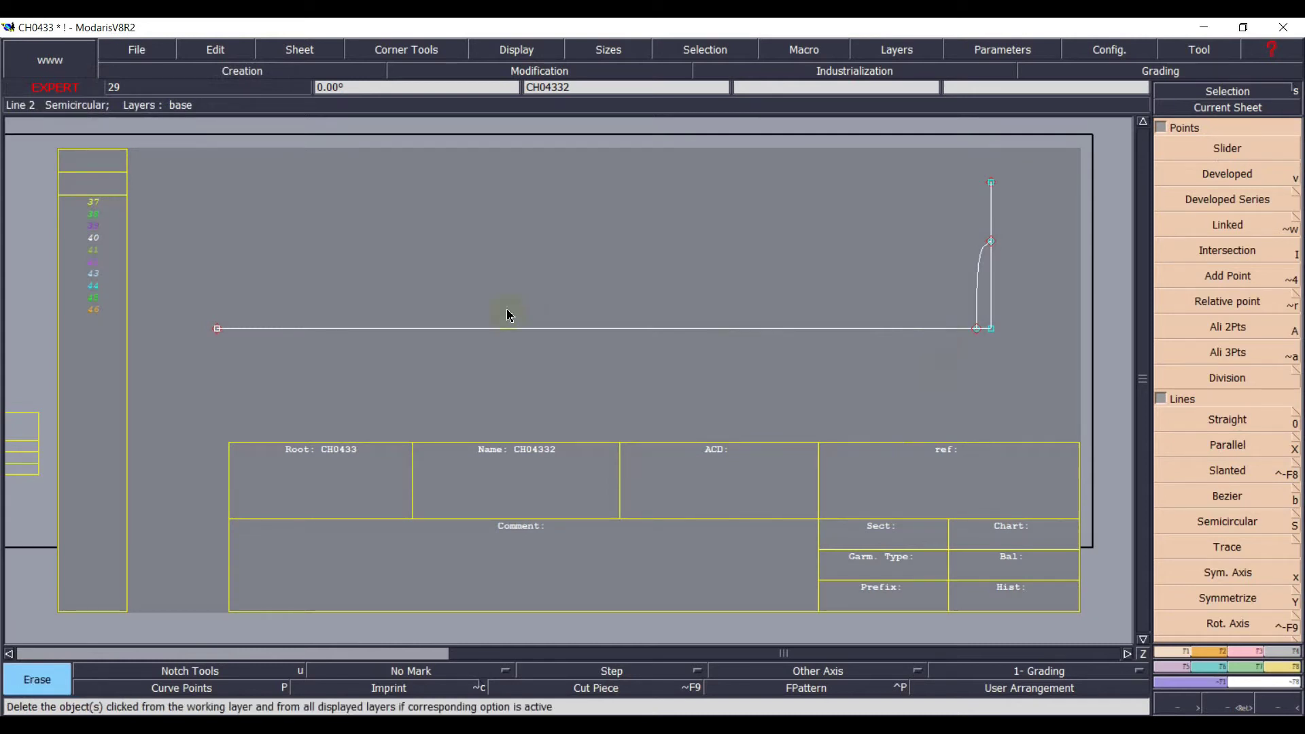
key("ctrl+s")
left_click(538, 476)
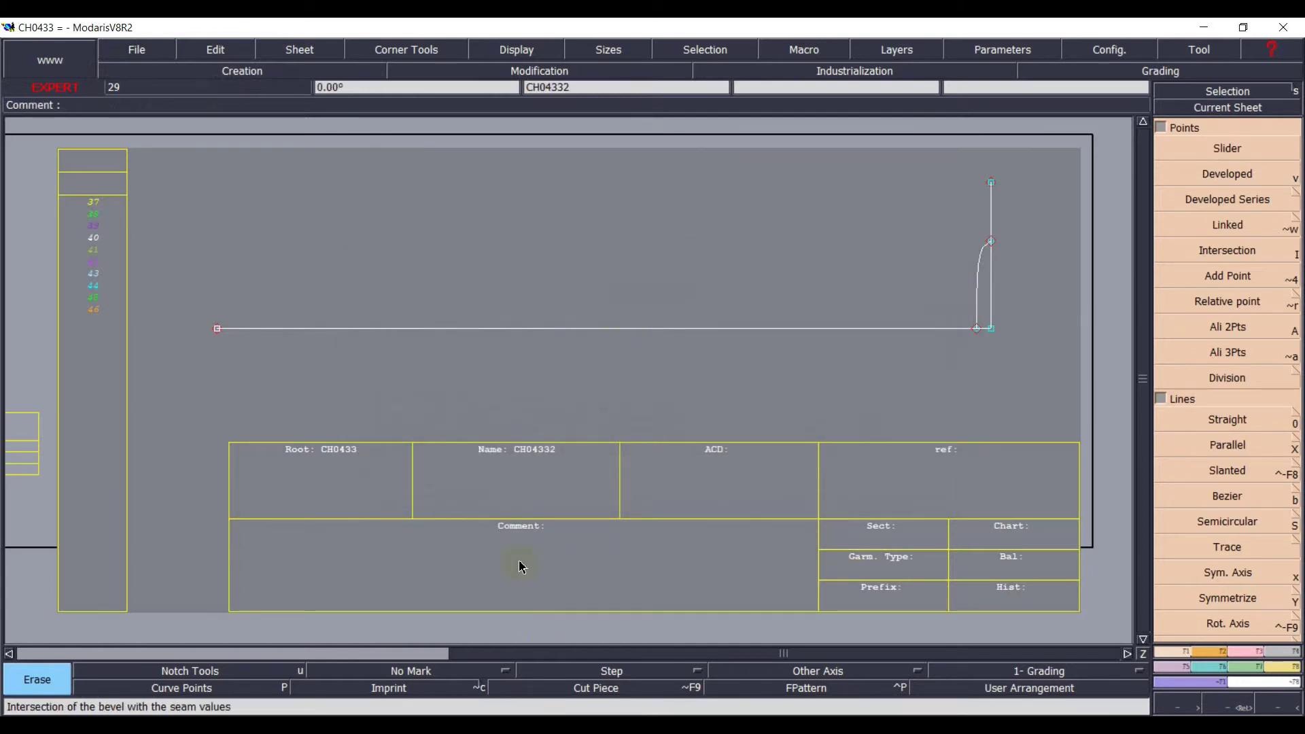
- Go to the collar sheet CH0433 and delete the existing length measure below the collar stand
key("j")
left_click(1234, 708)
left_click(1235, 707)
left_click_drag(299, 303, 510, 435)
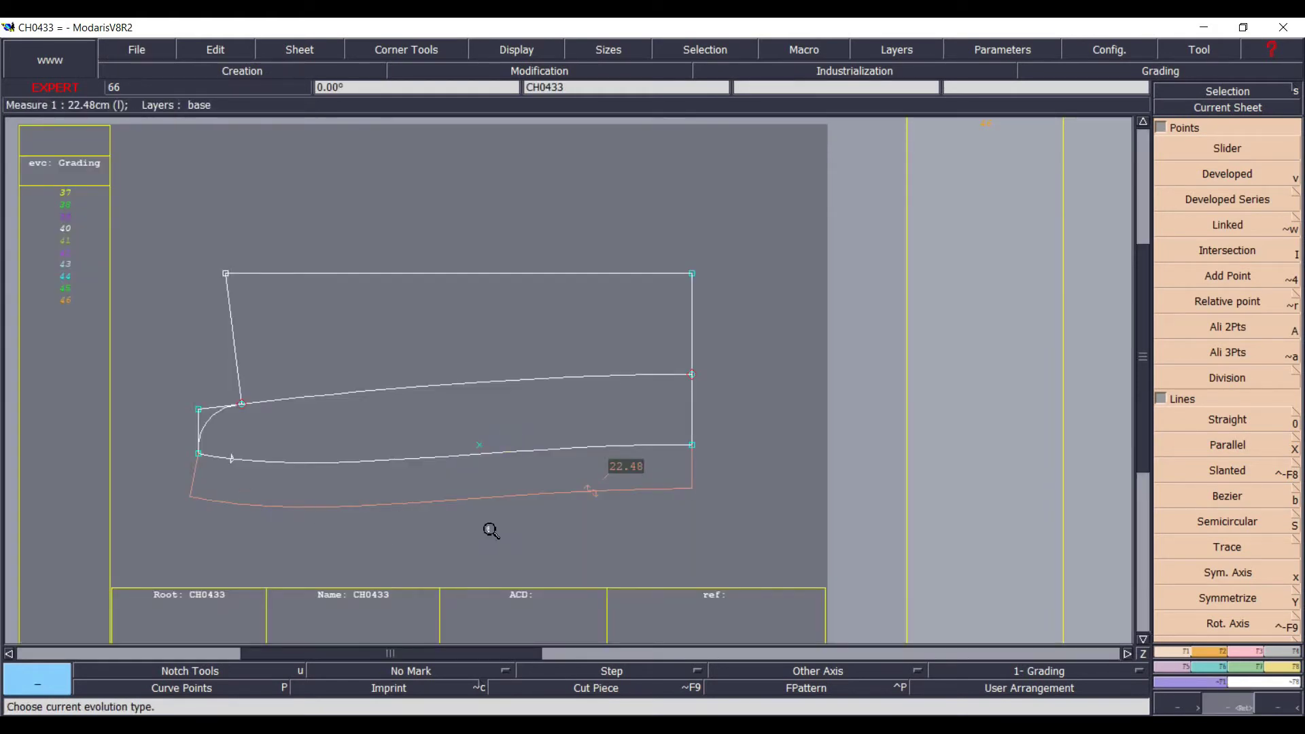
key("Delete")
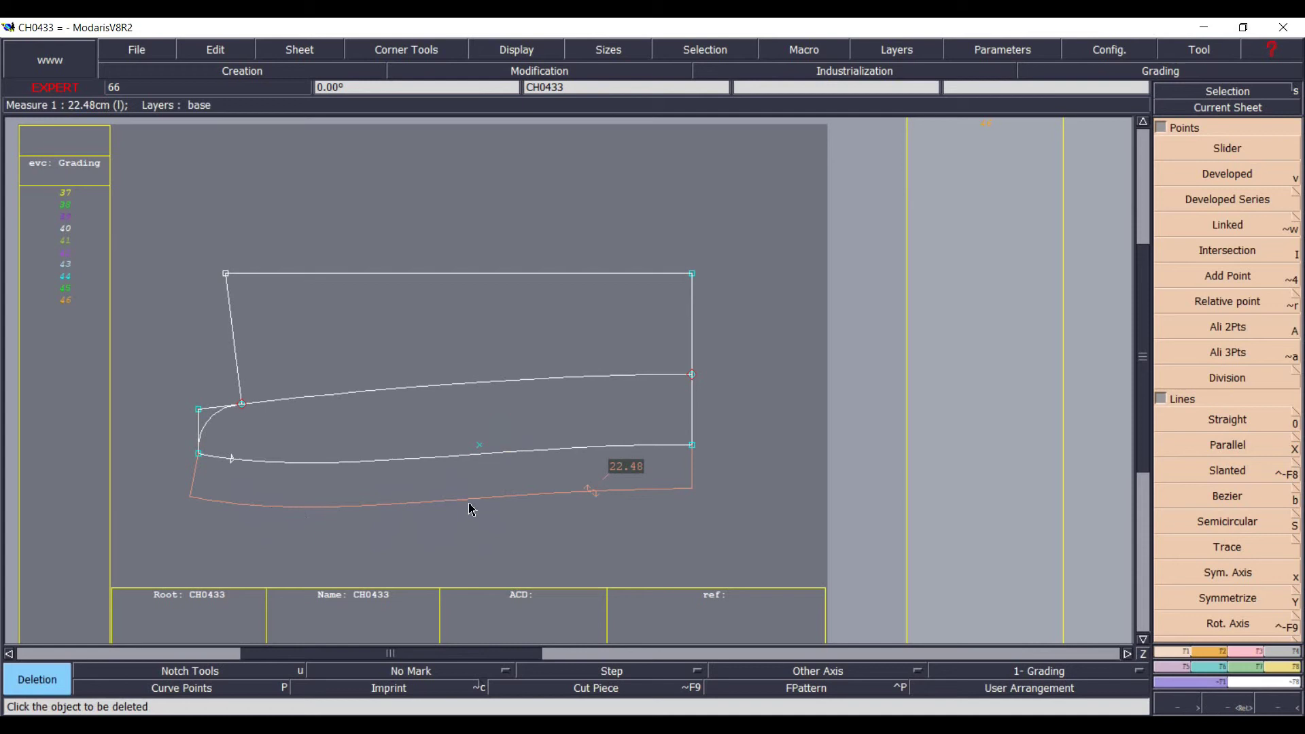
left_click(471, 499)
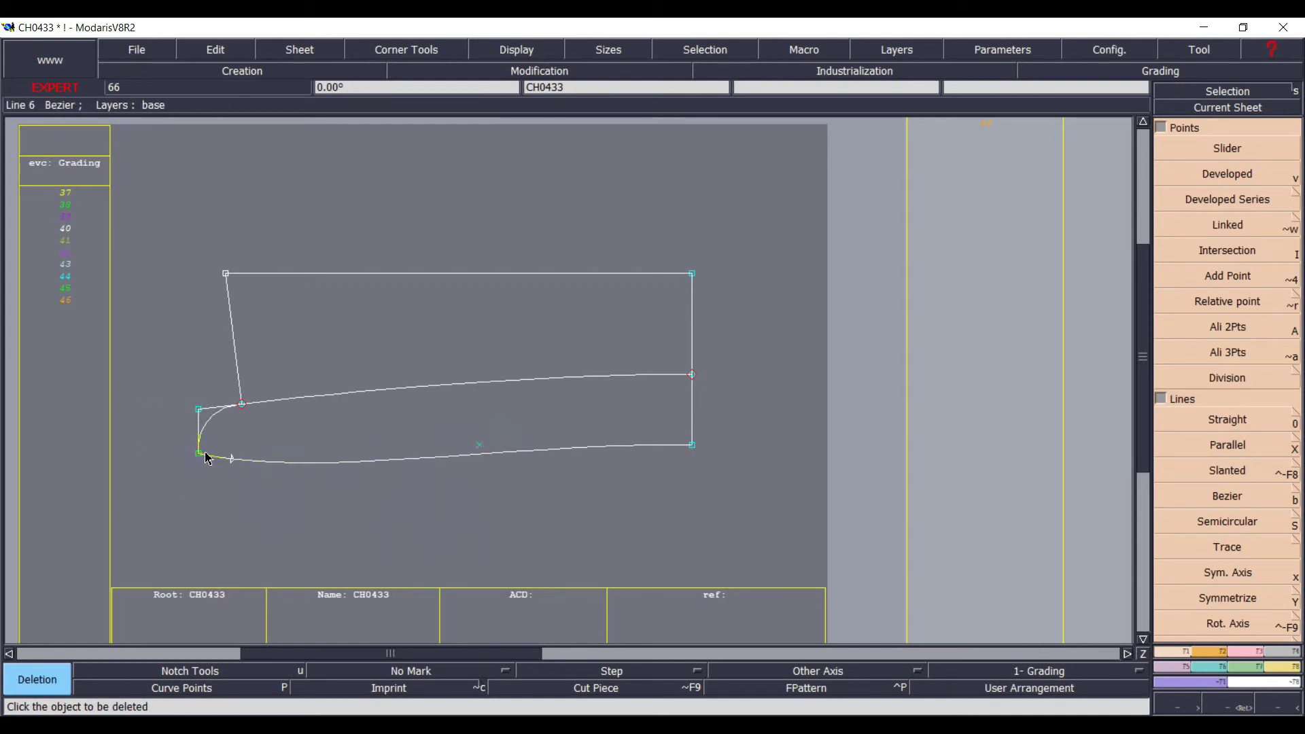
- Add a dynamic length measure along the collar stand's lower edge from the front notch to the center back
key("v")
left_click(233, 459)
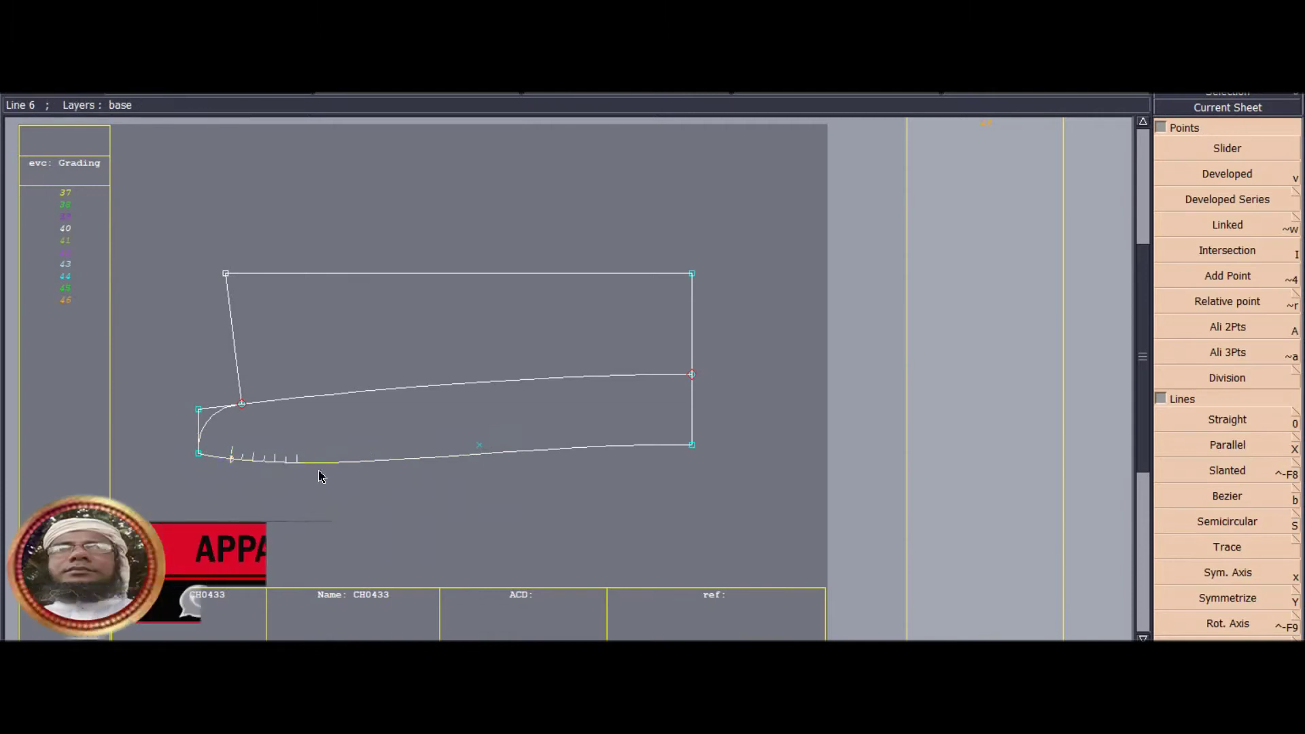
left_click(693, 448)
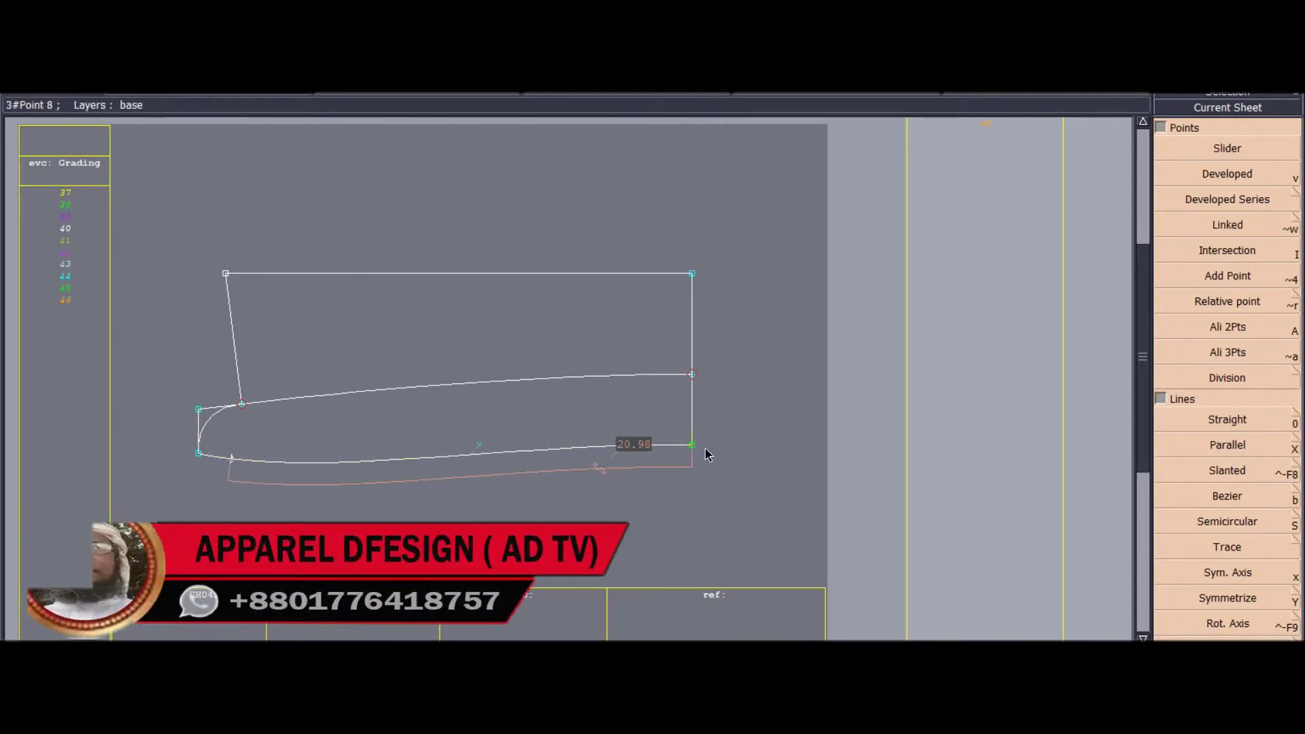
left_click(865, 441)
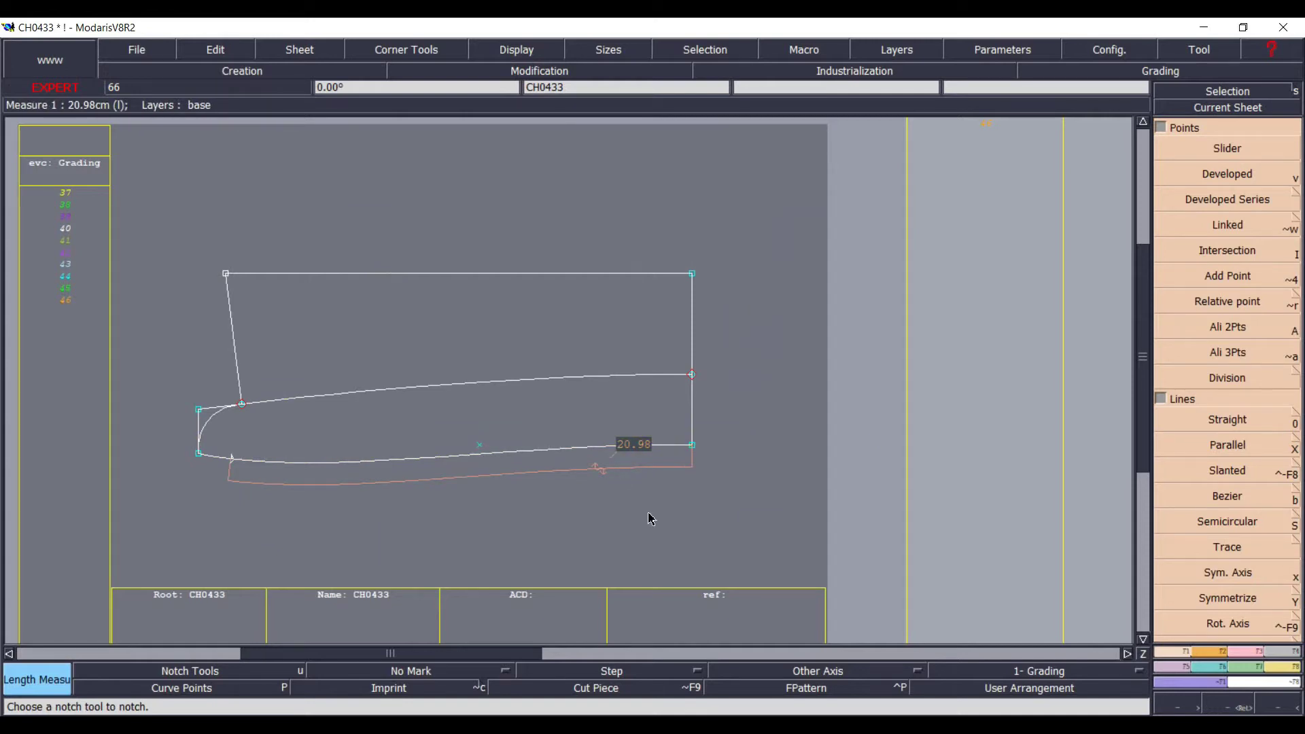
- On sheet CH04332, draw a straight Bezier line about 14.3 cm long from the upper neckline point down to the horizontal center line
key("j")
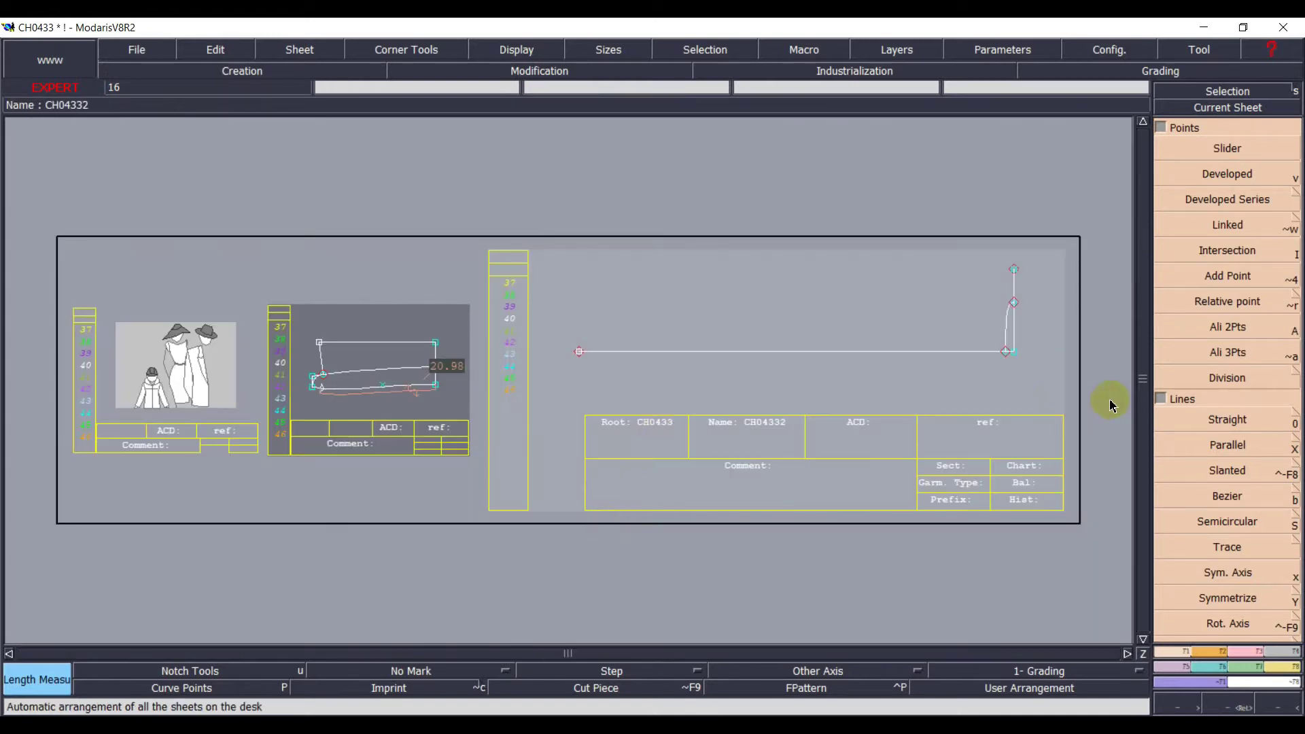
scroll(1035, 374, "up", 2)
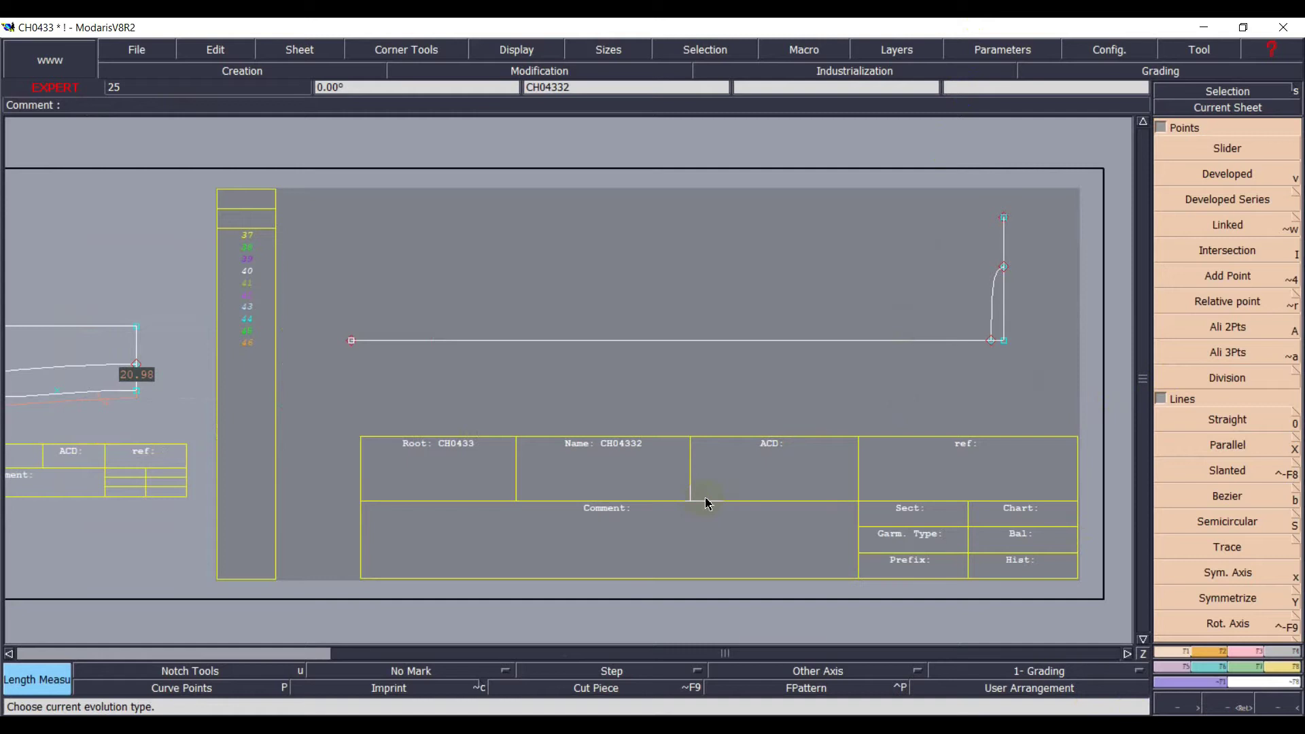
key("b")
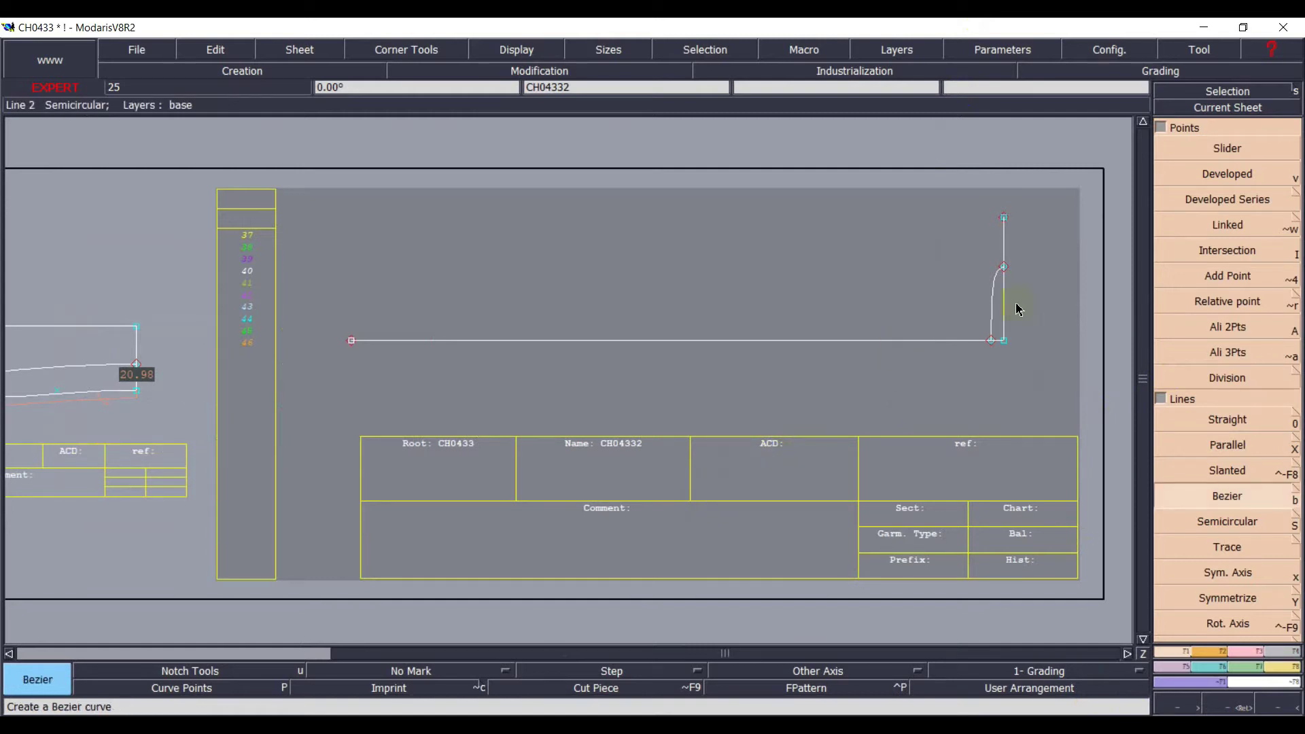
left_click(1003, 267)
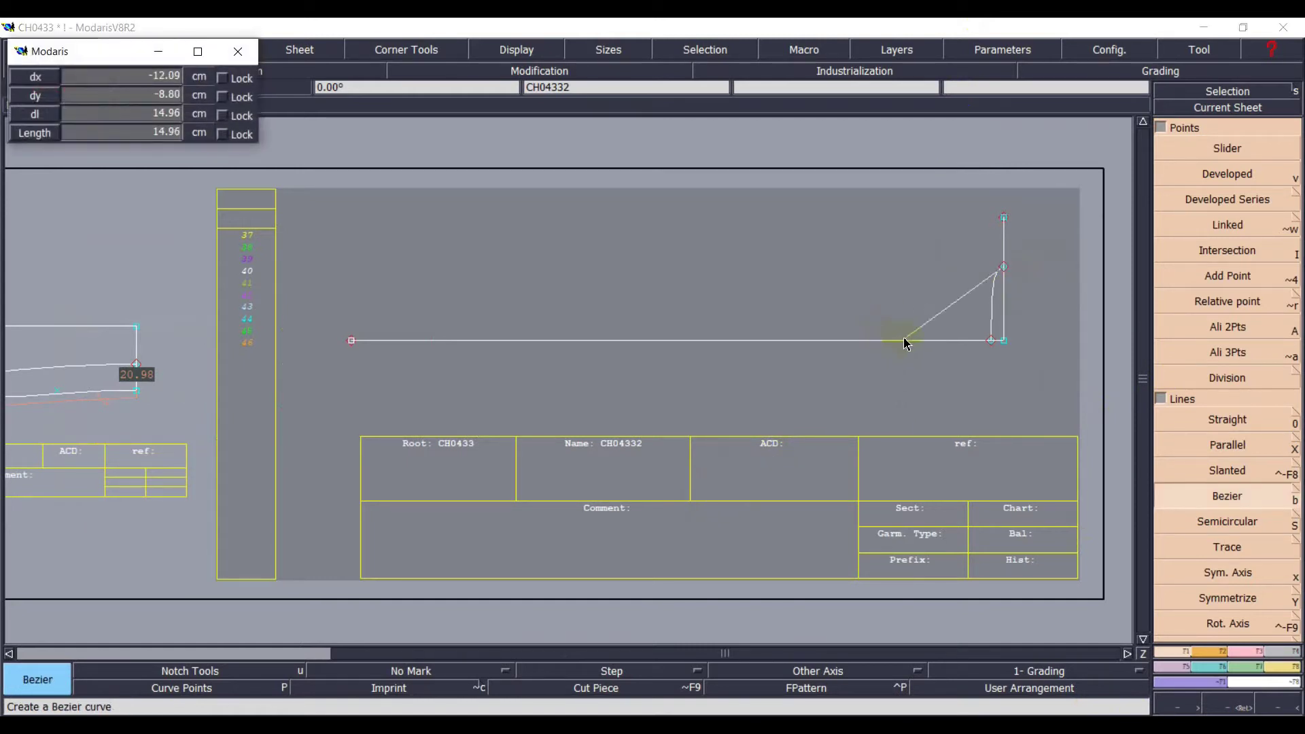
left_click(912, 339)
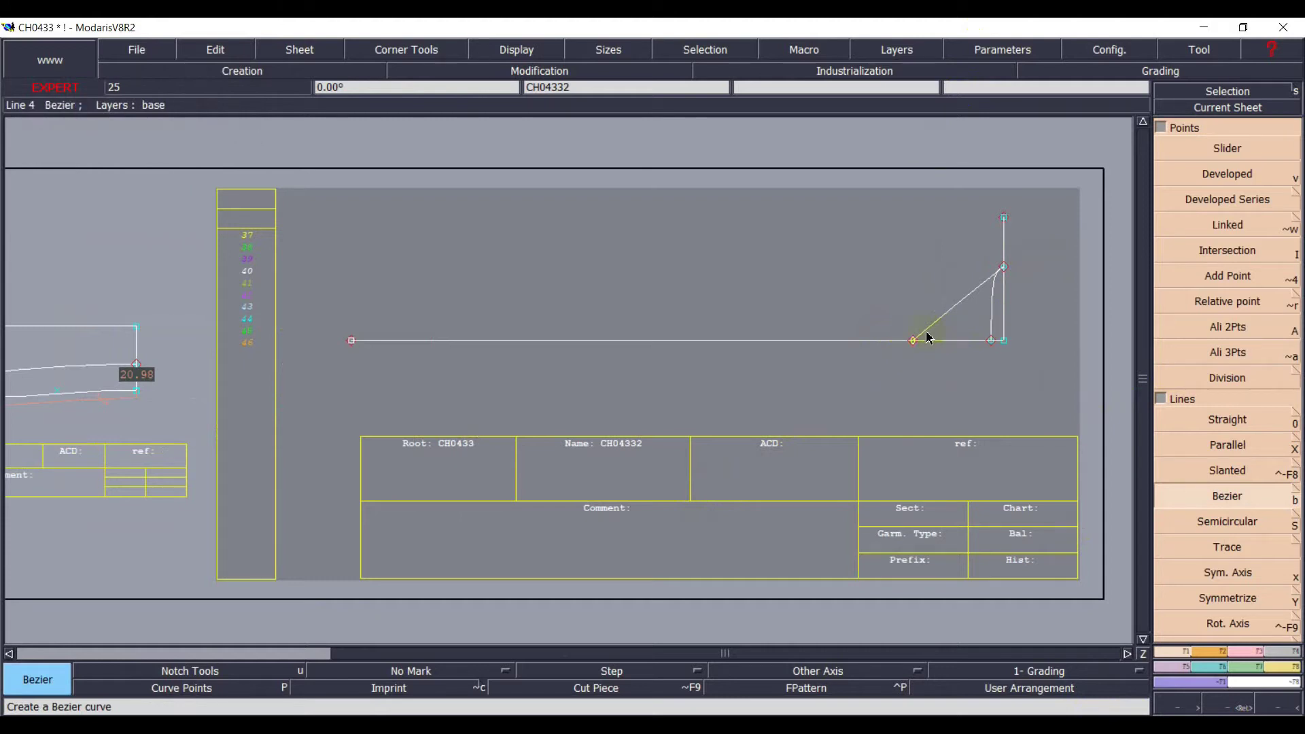
- Add dynamic length measures to the back neckline curve and the slanted front neckline line
key("l")
left_click(993, 312)
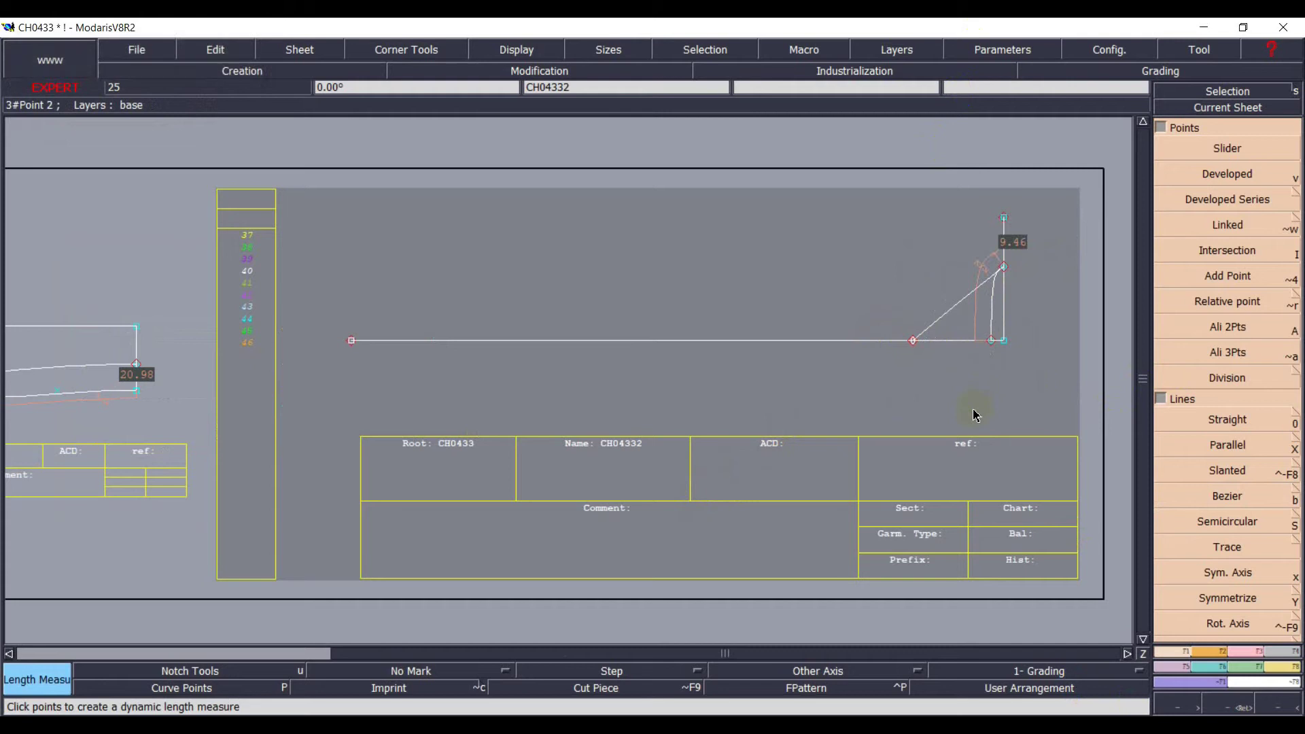
left_click(913, 411)
key("Return")
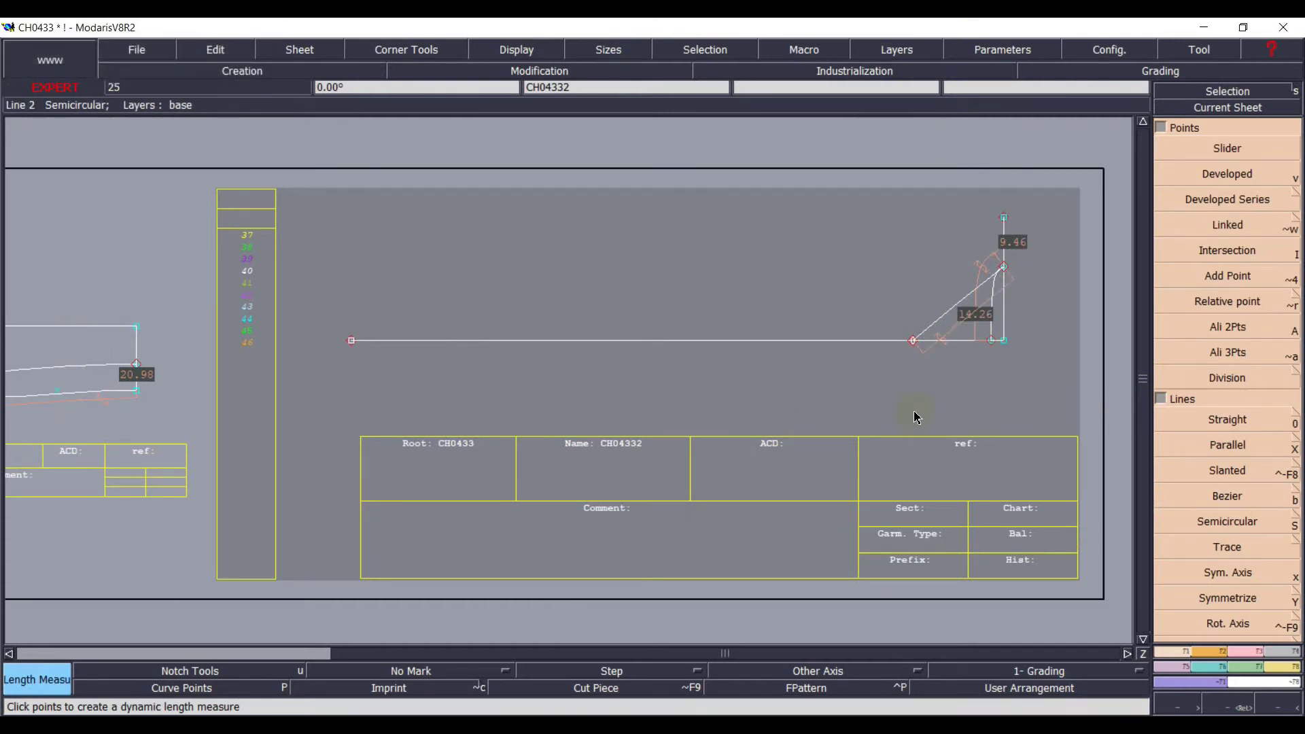
- Open the measurement chart and widen all size columns from 37 to 46 so each value fits on one line
key("ctrl+u")
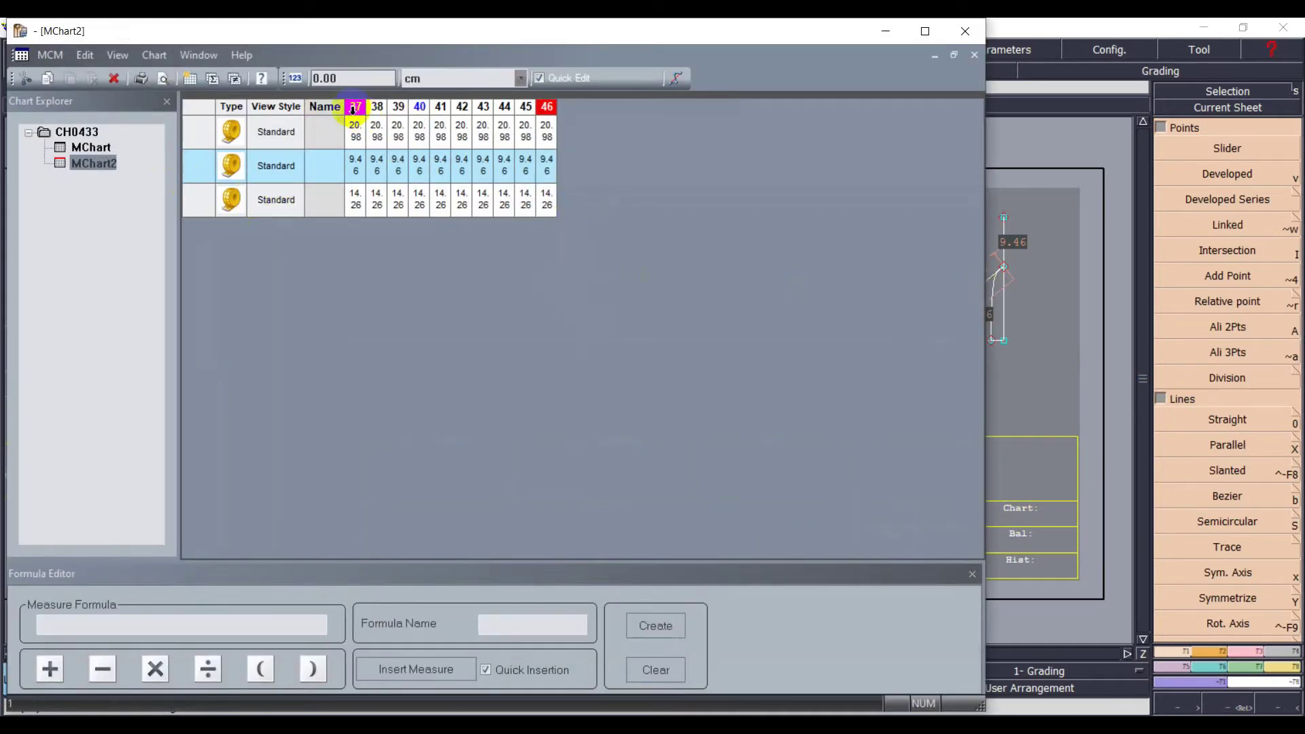
left_click_drag(356, 109, 555, 109)
left_click(462, 107)
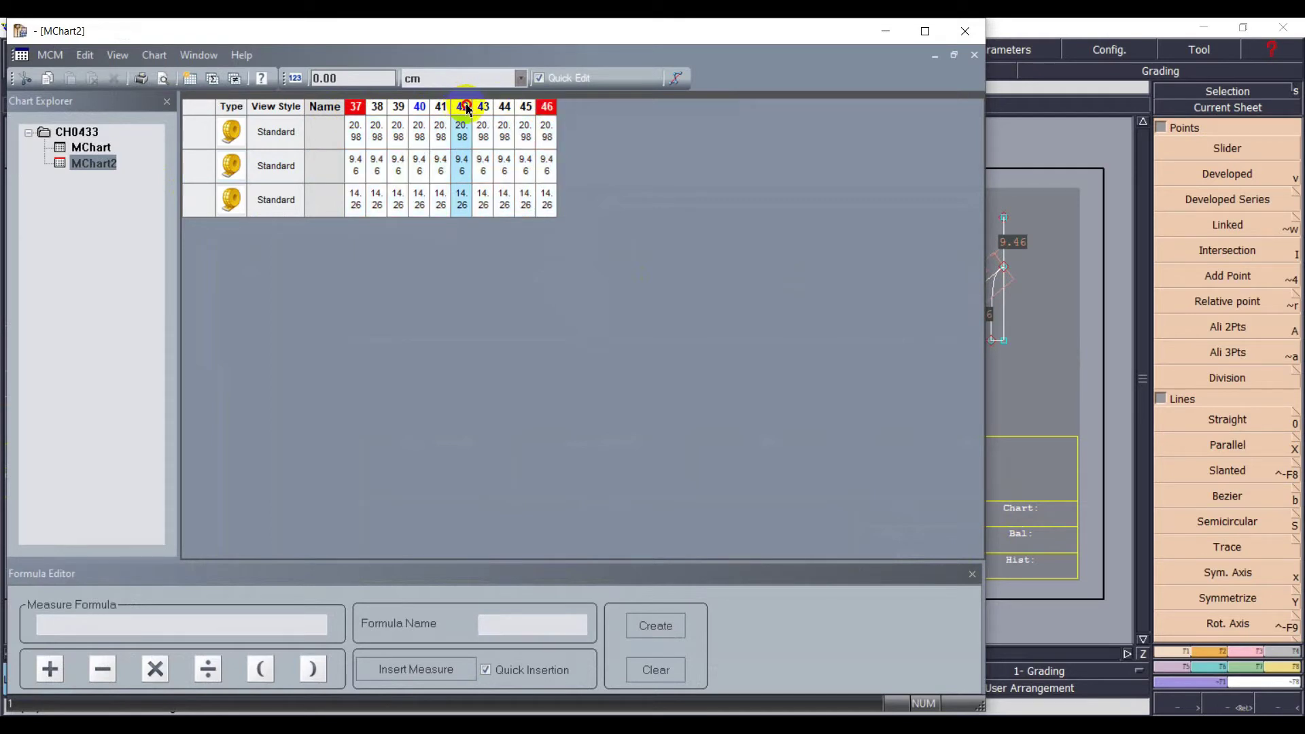
left_click_drag(354, 107, 574, 116)
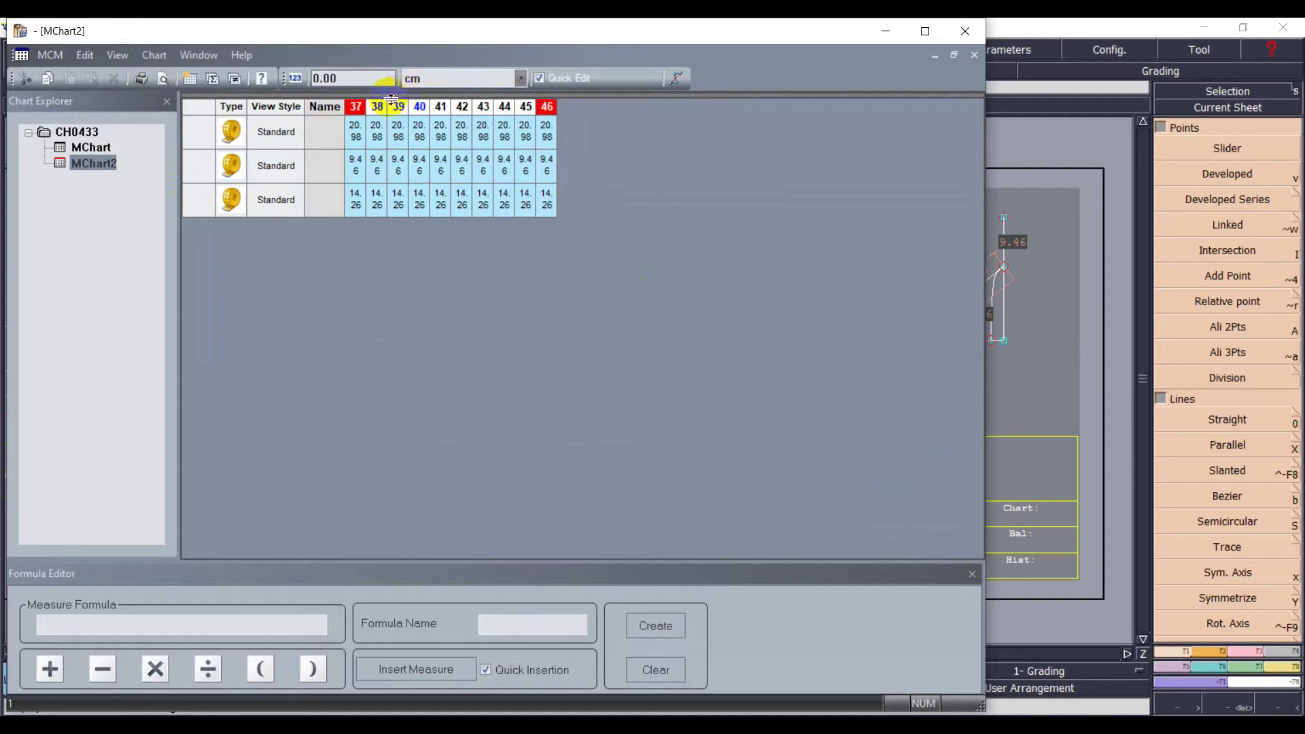
left_click_drag(388, 102, 402, 109)
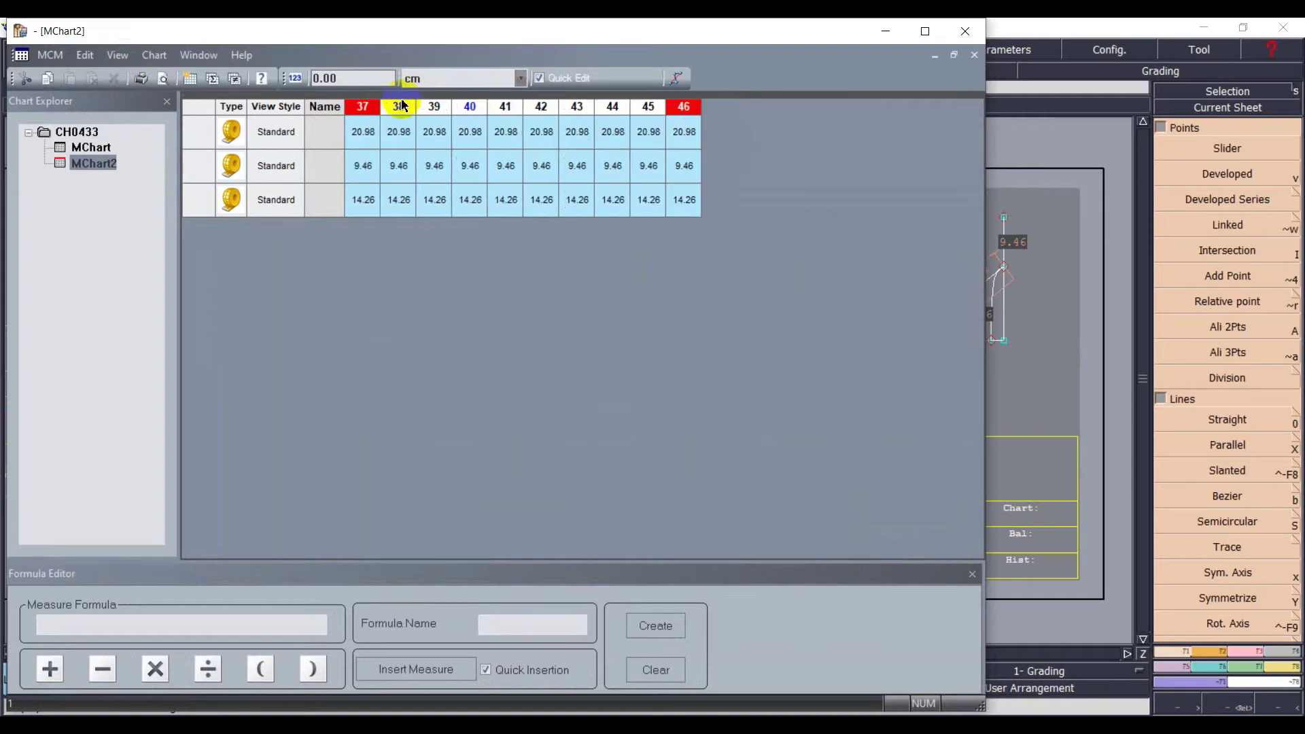
left_click(720, 277)
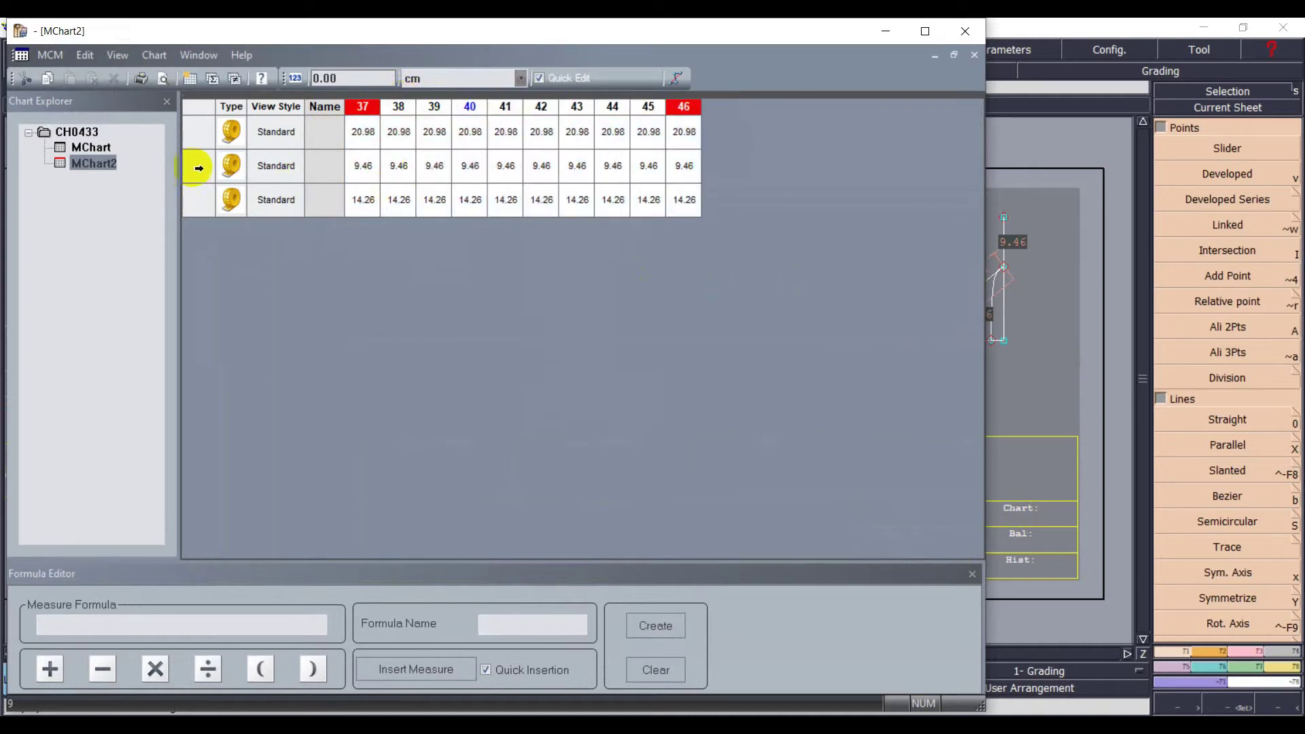
- Create a chart formula that adds the back neckline measure and the front neckline measure
left_click(194, 168)
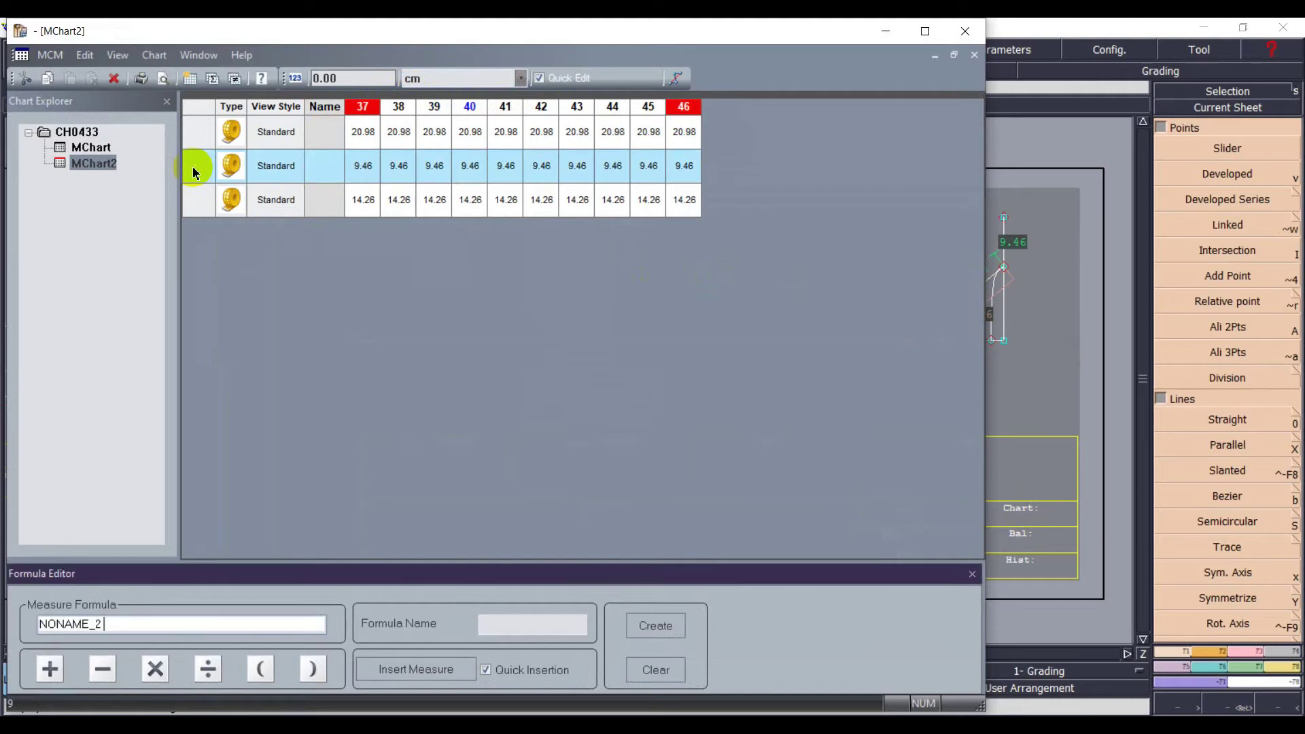
left_click(203, 201)
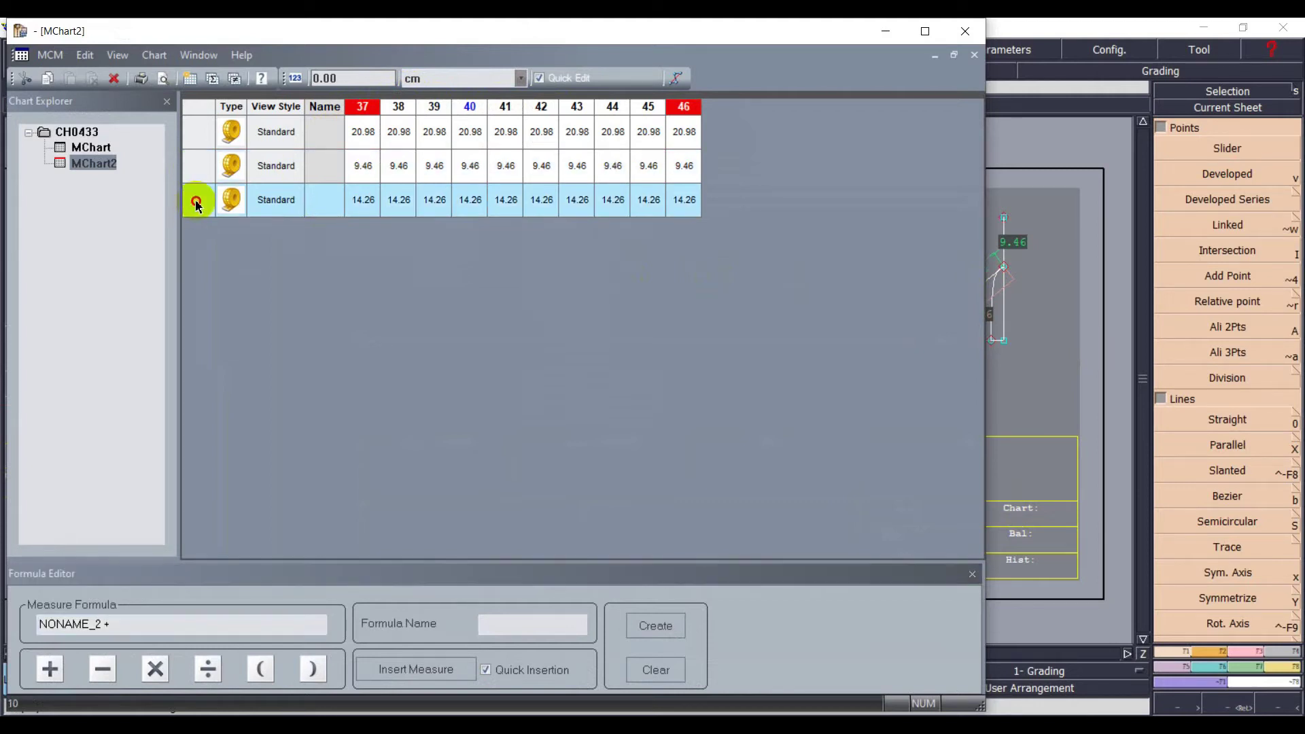
left_click(200, 207)
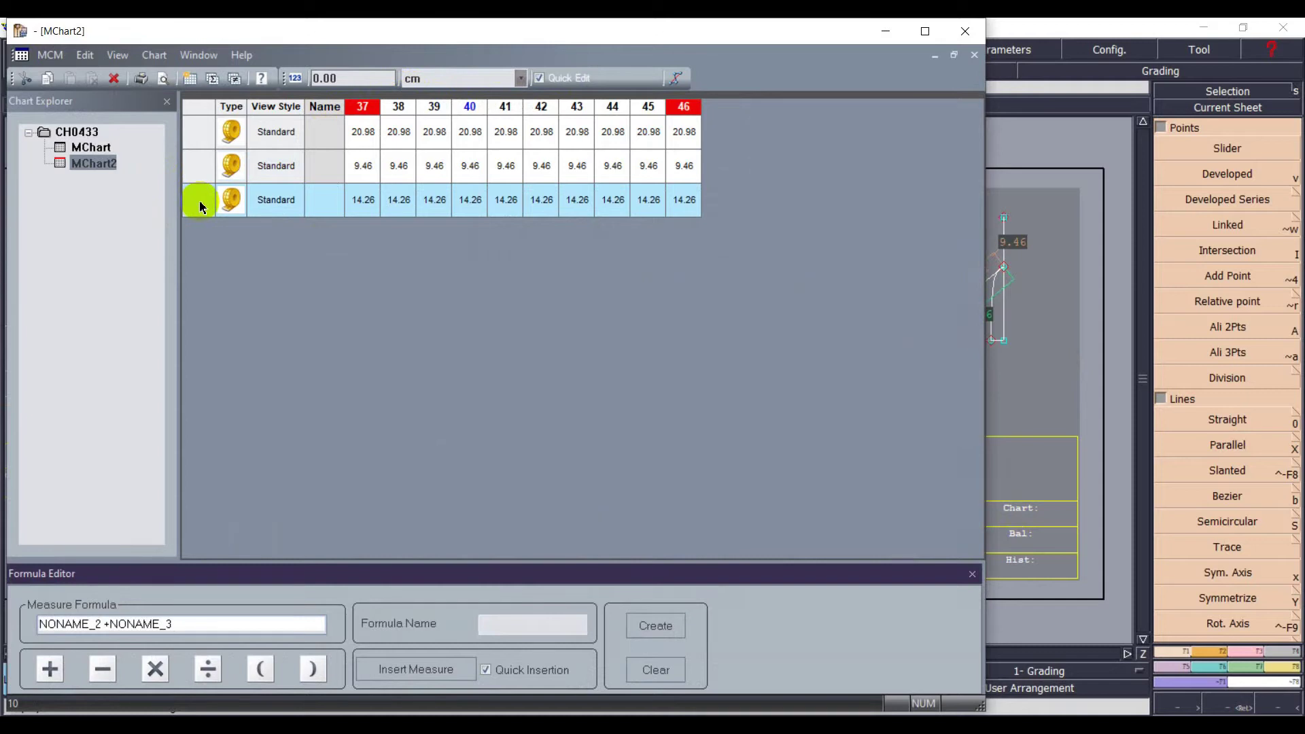
key("Return")
- Remove the separate back and front neckline measure rows from the chart, keeping the collar stand and sum rows
left_click(200, 165)
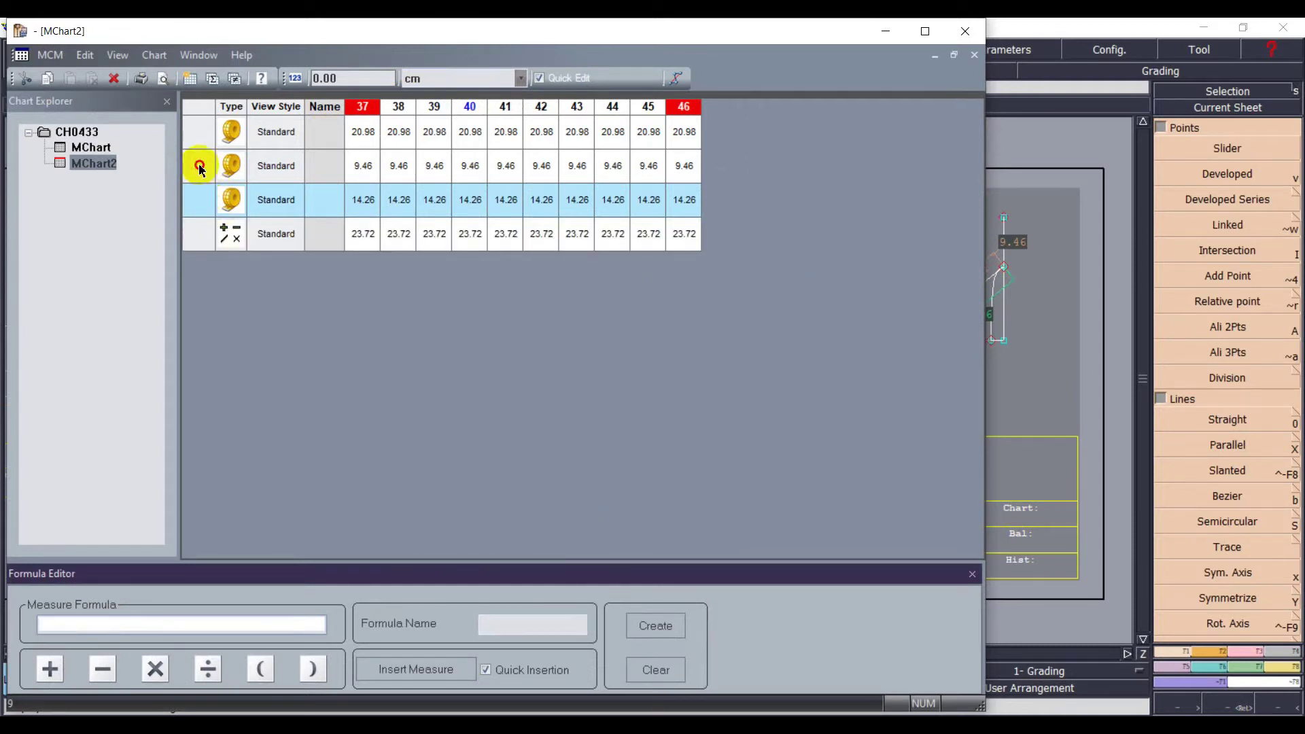
left_click(201, 169, "shift")
left_click(114, 78)
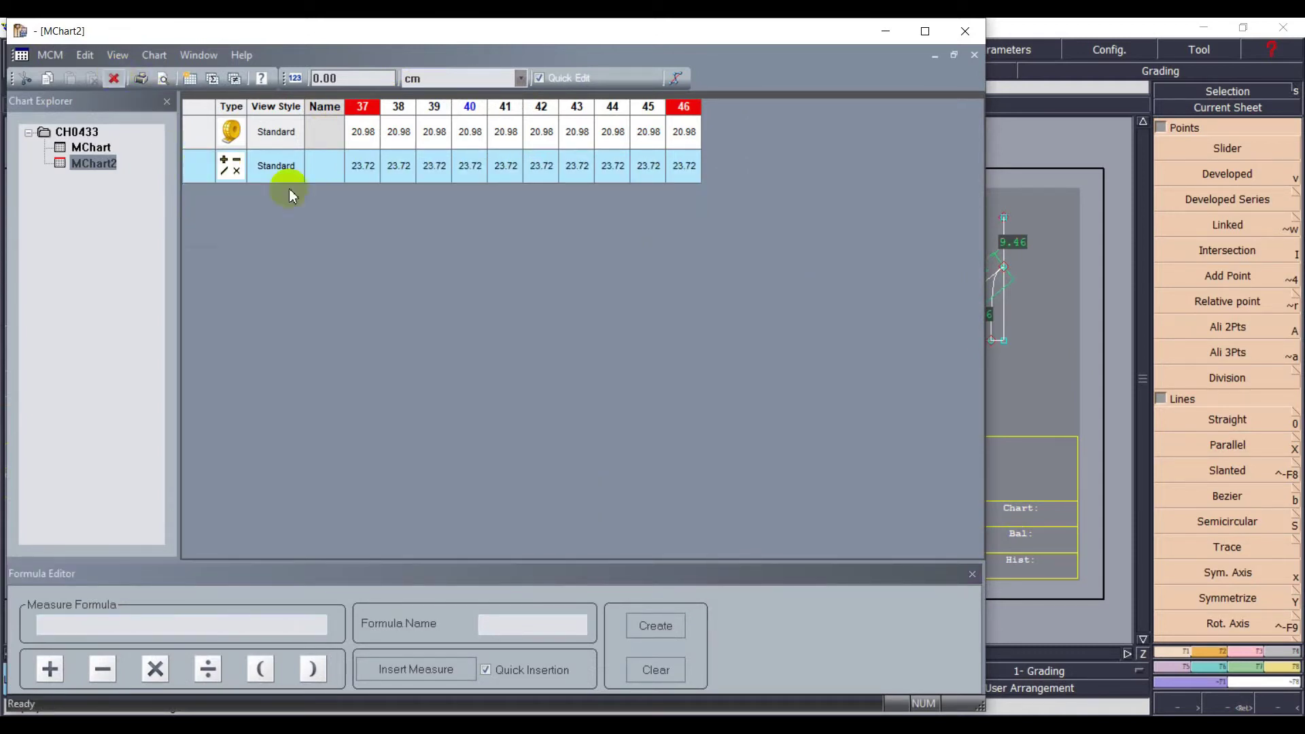
left_click(325, 176)
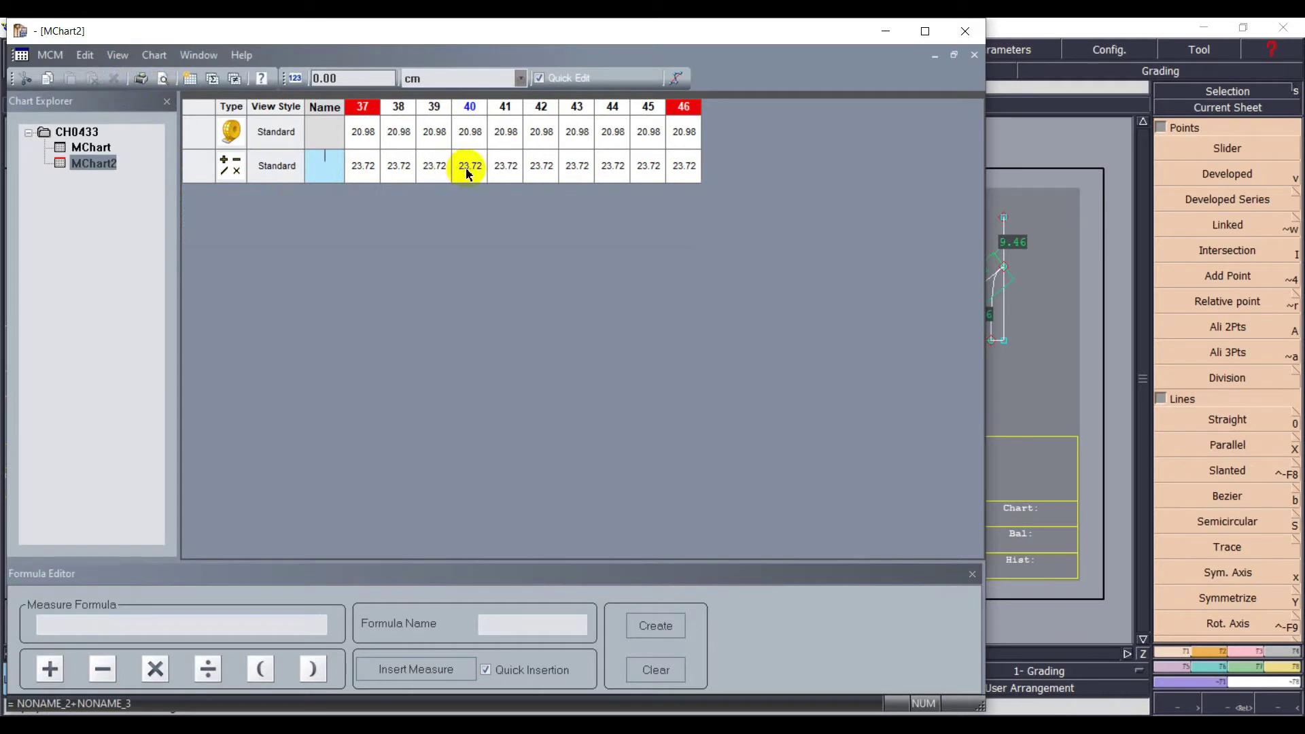
- On sheet CH04332, reshape the slanted front neckline line to about 11.5 cm by sliding its lower end along the horizontal center line
left_click(887, 32)
scroll(985, 379, "up", 3)
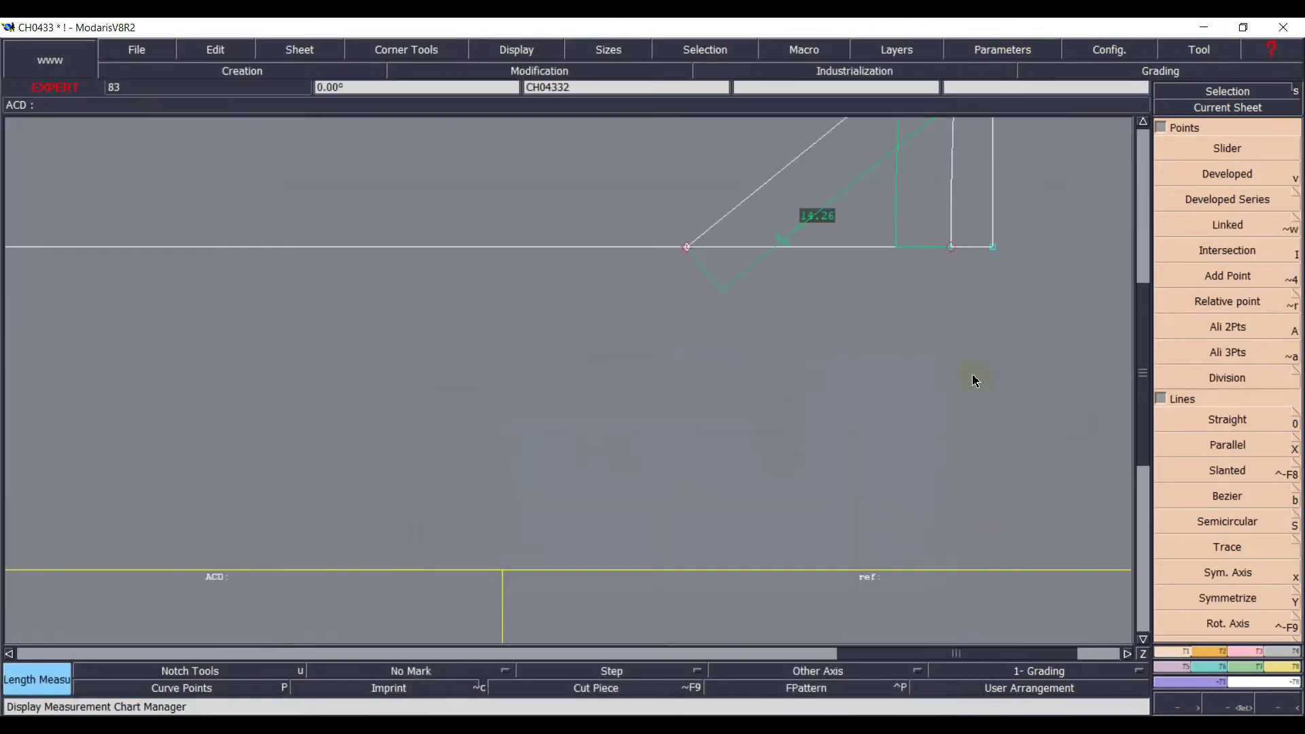
left_click(1164, 110)
left_click(1144, 121)
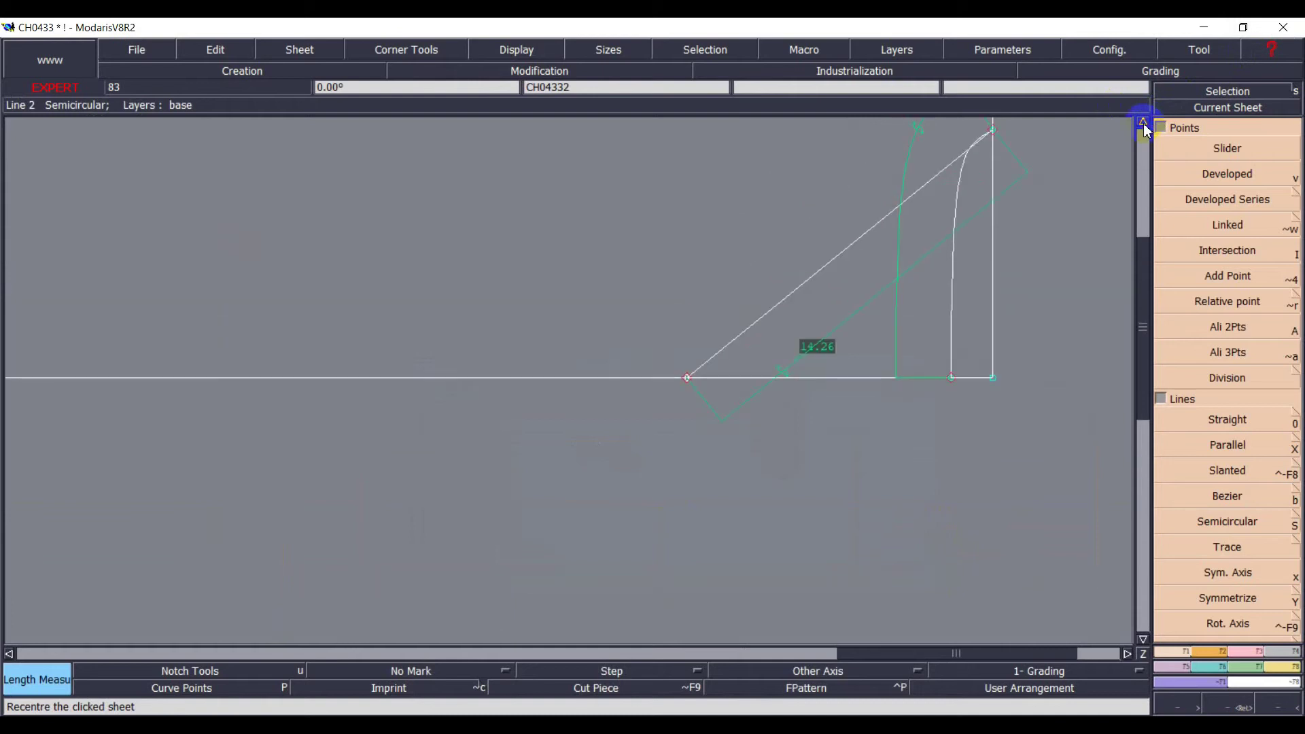
left_click(373, 689)
key("r")
left_click(687, 444)
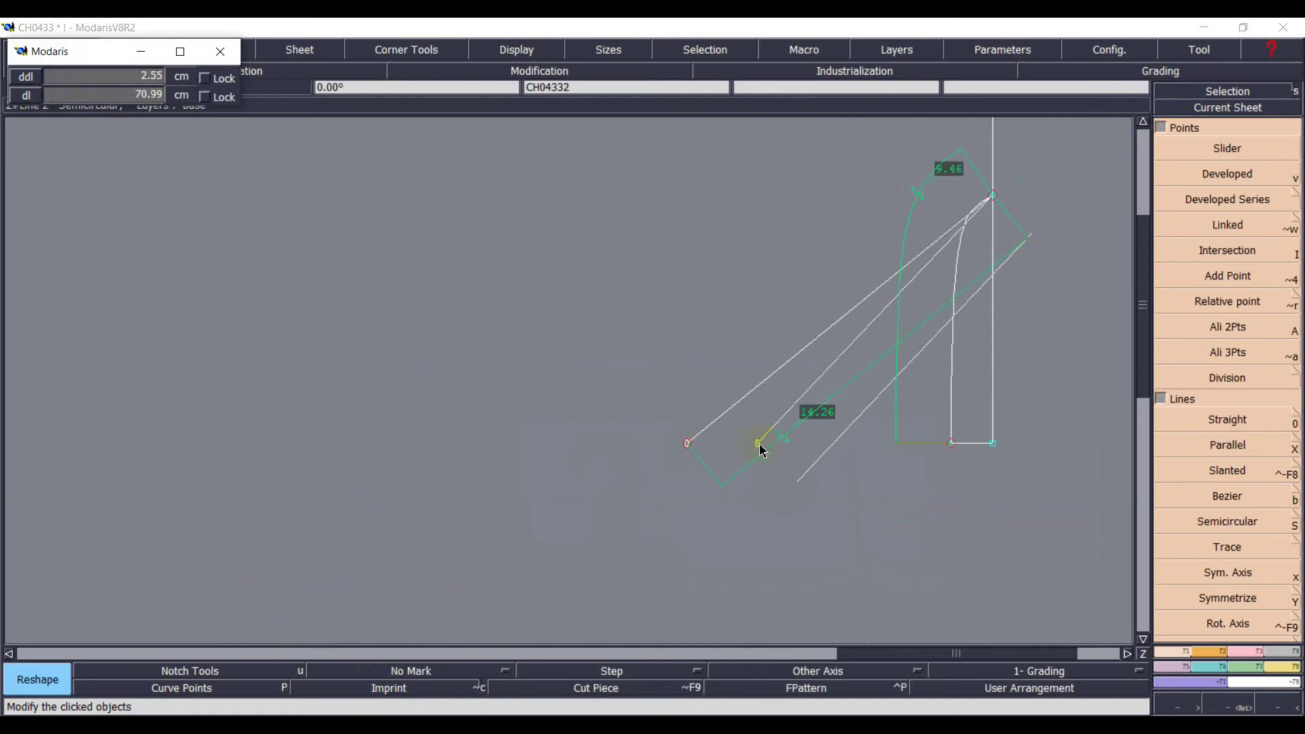
left_click(794, 443)
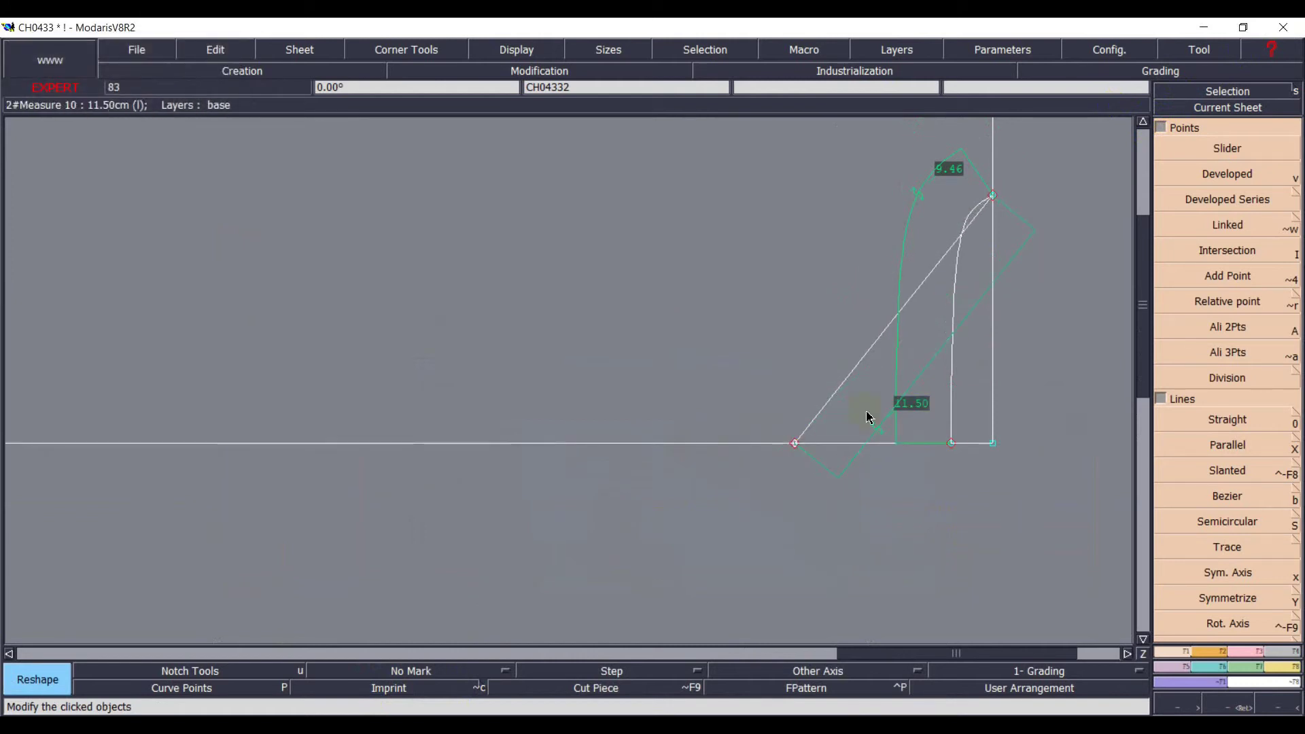
- Bend the front neckline line into a rounded curve about 12.56 cm long using its two tangent handles
left_click(840, 436)
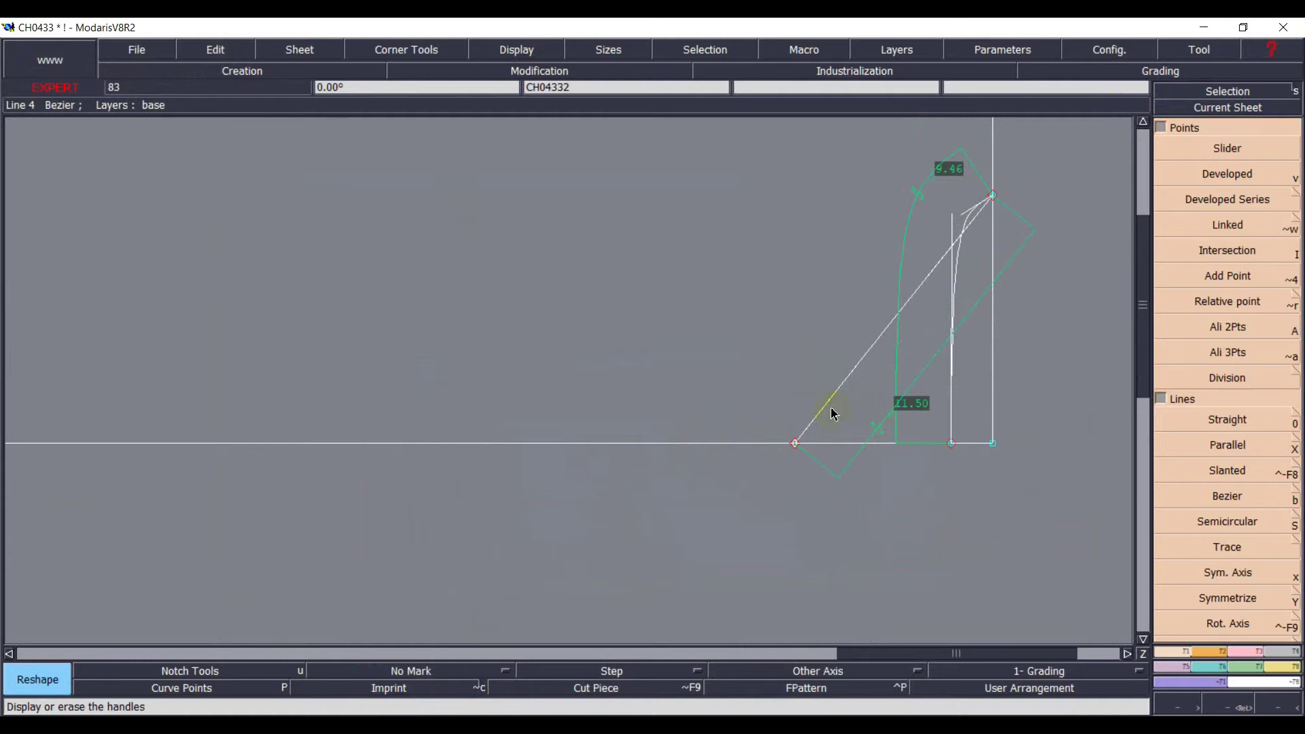
left_click_drag(837, 398, 821, 293)
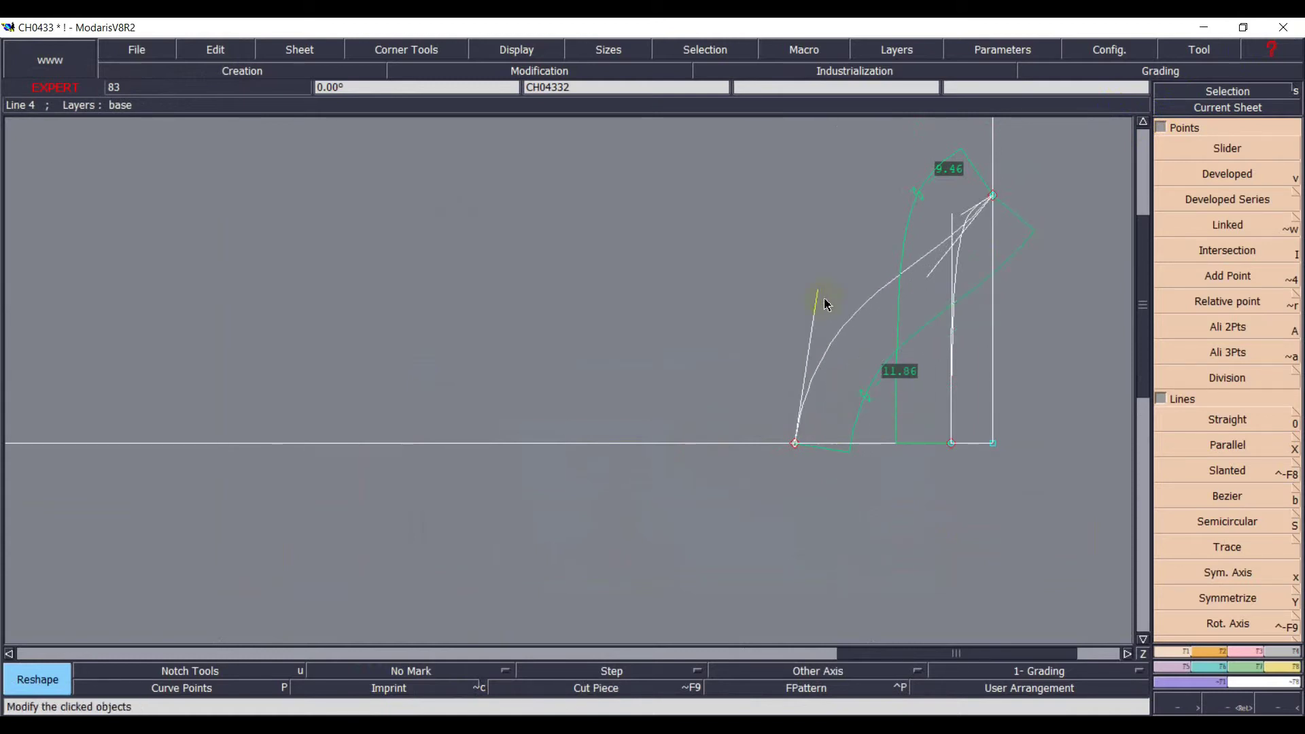
left_click_drag(935, 274, 841, 256)
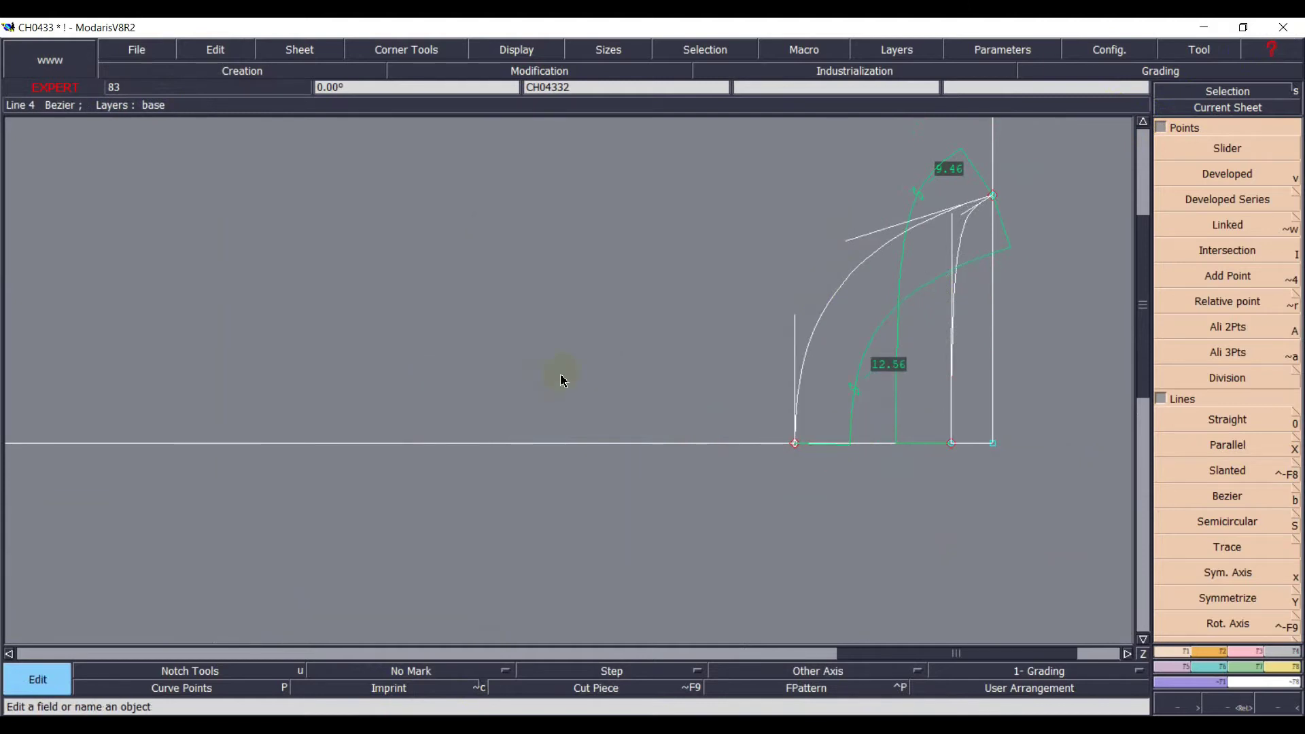
- Show the narrowed measurement chart beside the pattern and shift the front neckline's lower end until the curve is about 11.5 cm
key("alt+Tab")
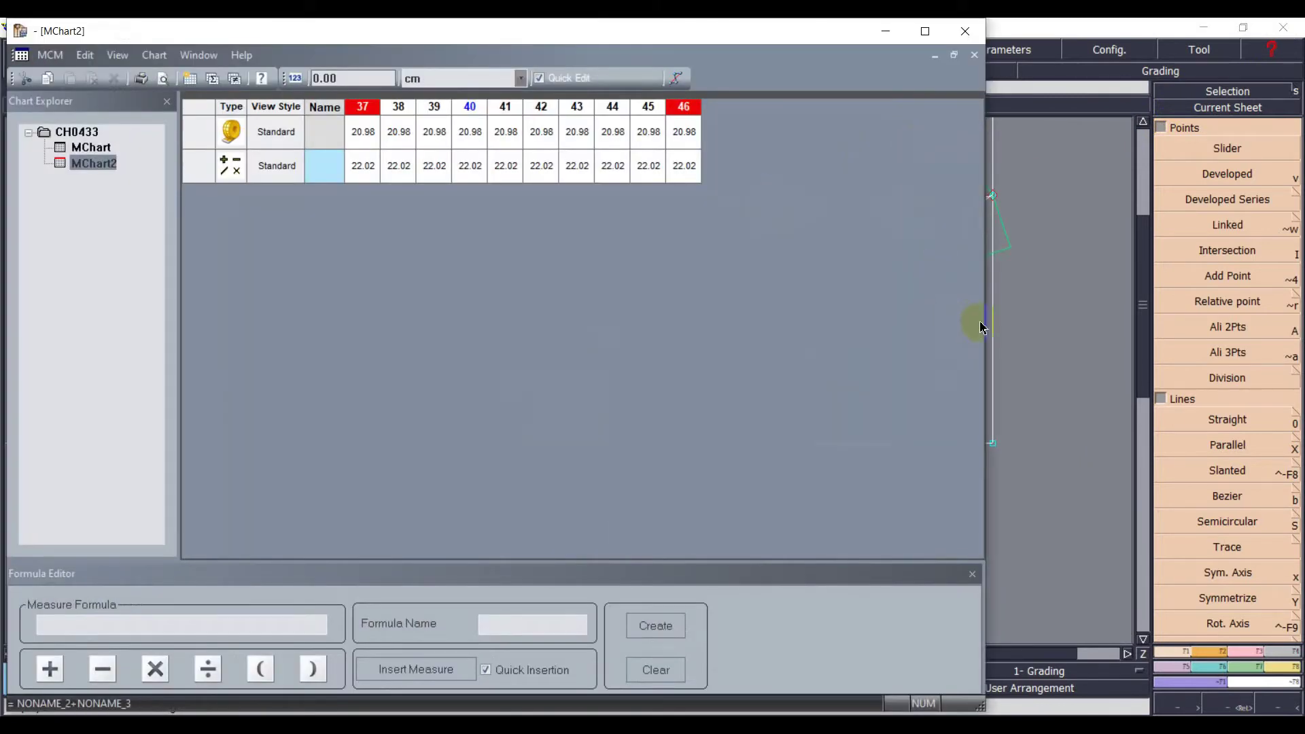
left_click_drag(984, 324, 773, 316)
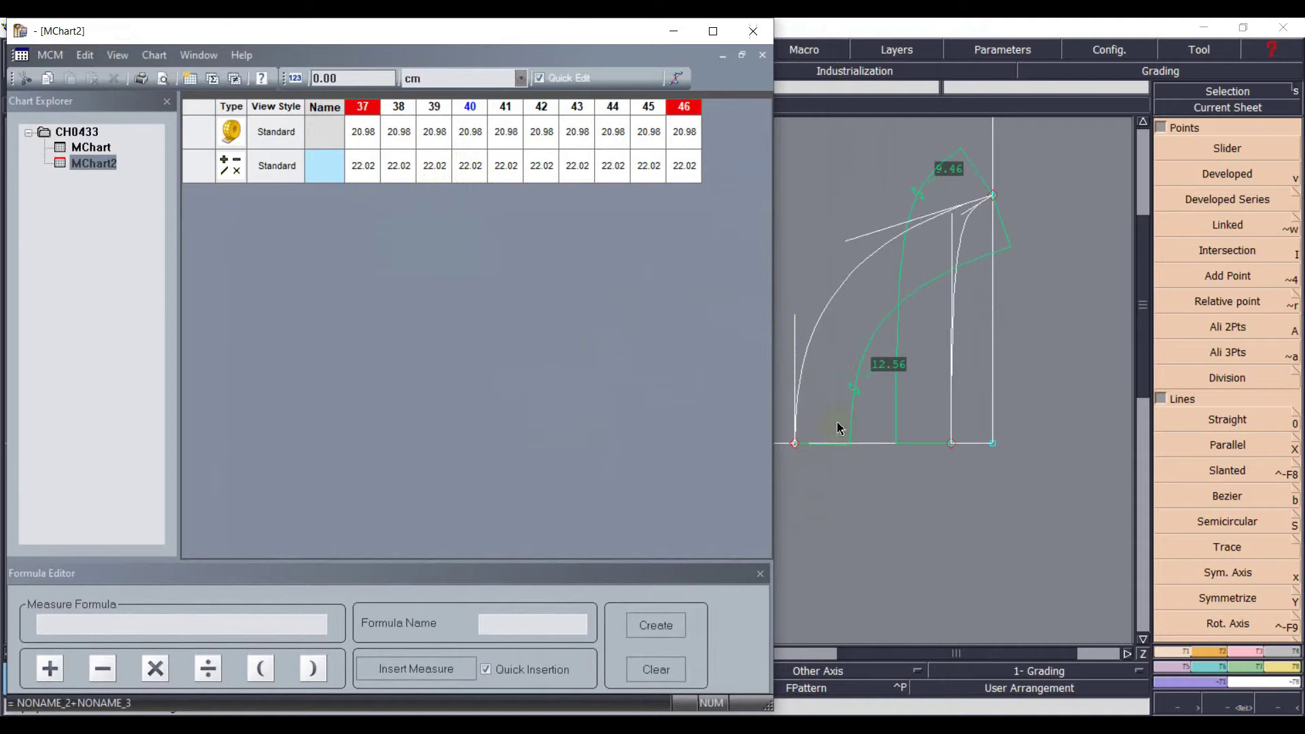
left_click(795, 443)
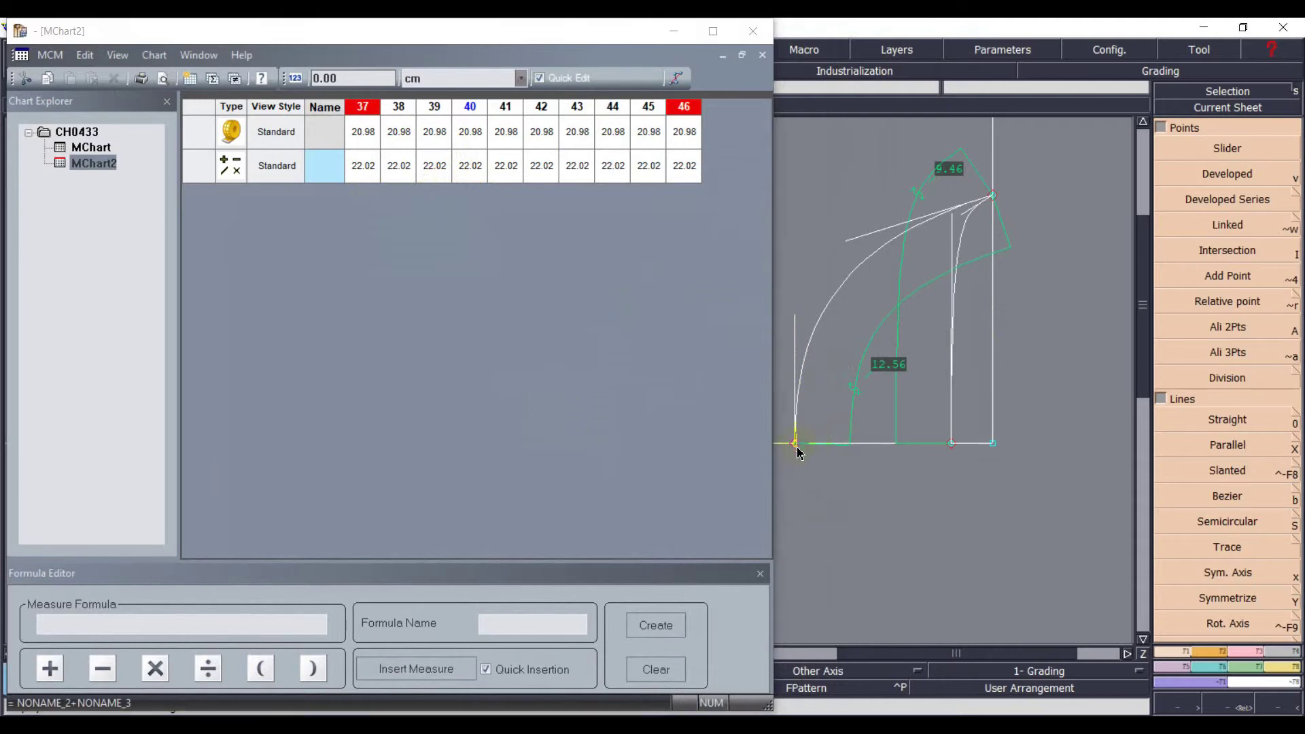
left_click(834, 487)
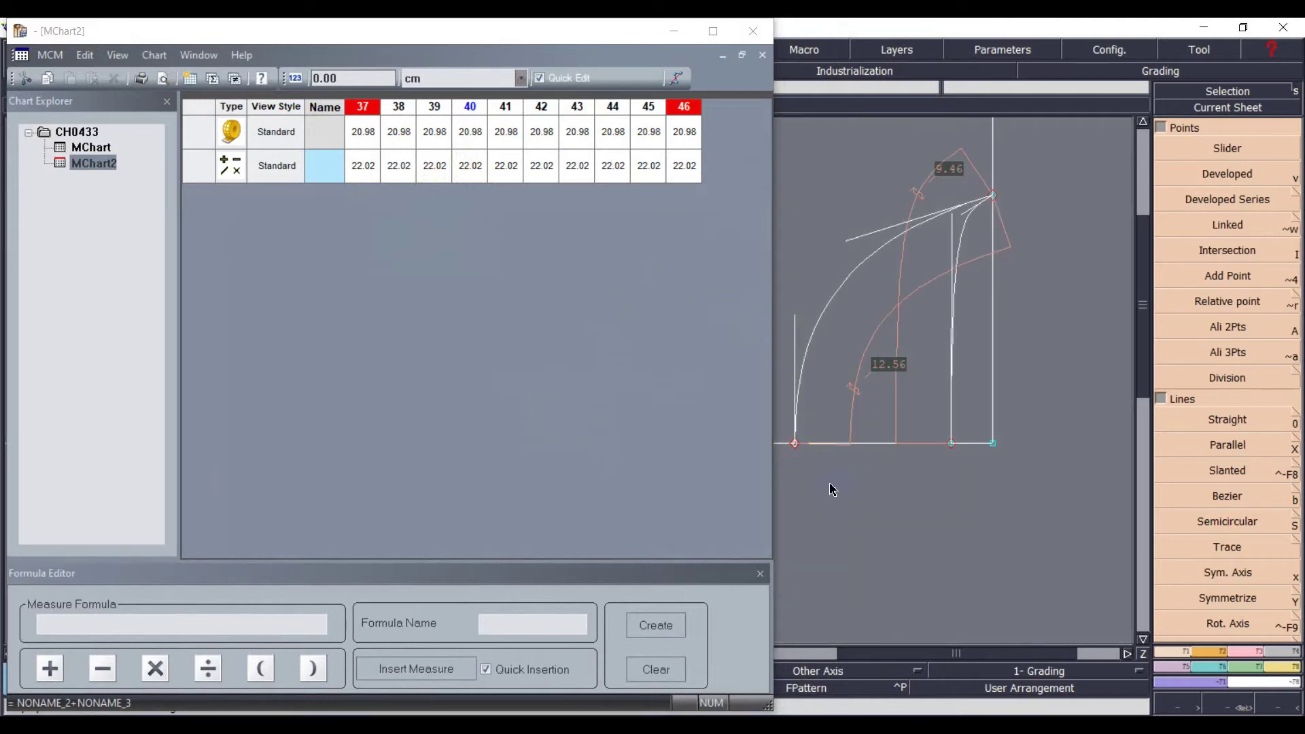
left_click_drag(795, 443, 837, 445)
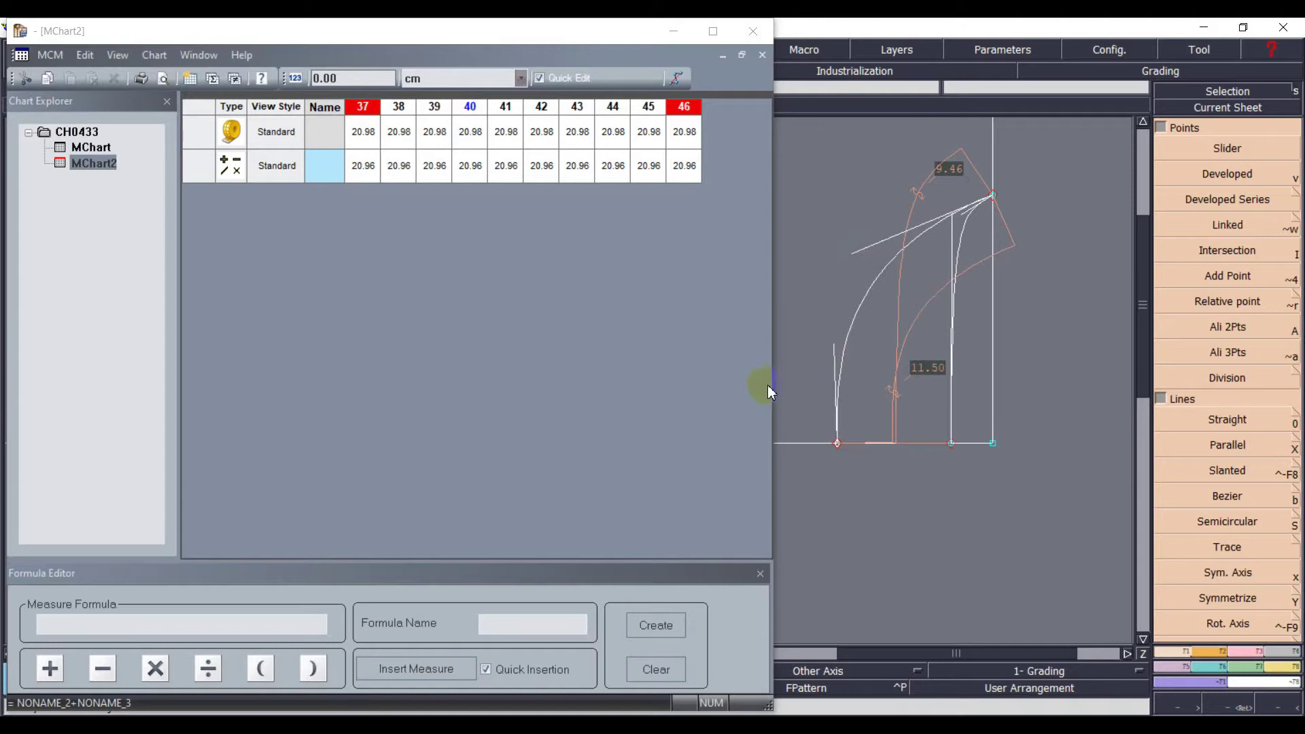
- Compare the size 40 sum with the collar stand measure, fine-tune the front neckline curve to about 11.47 cm, and put the chart away
left_click(464, 192)
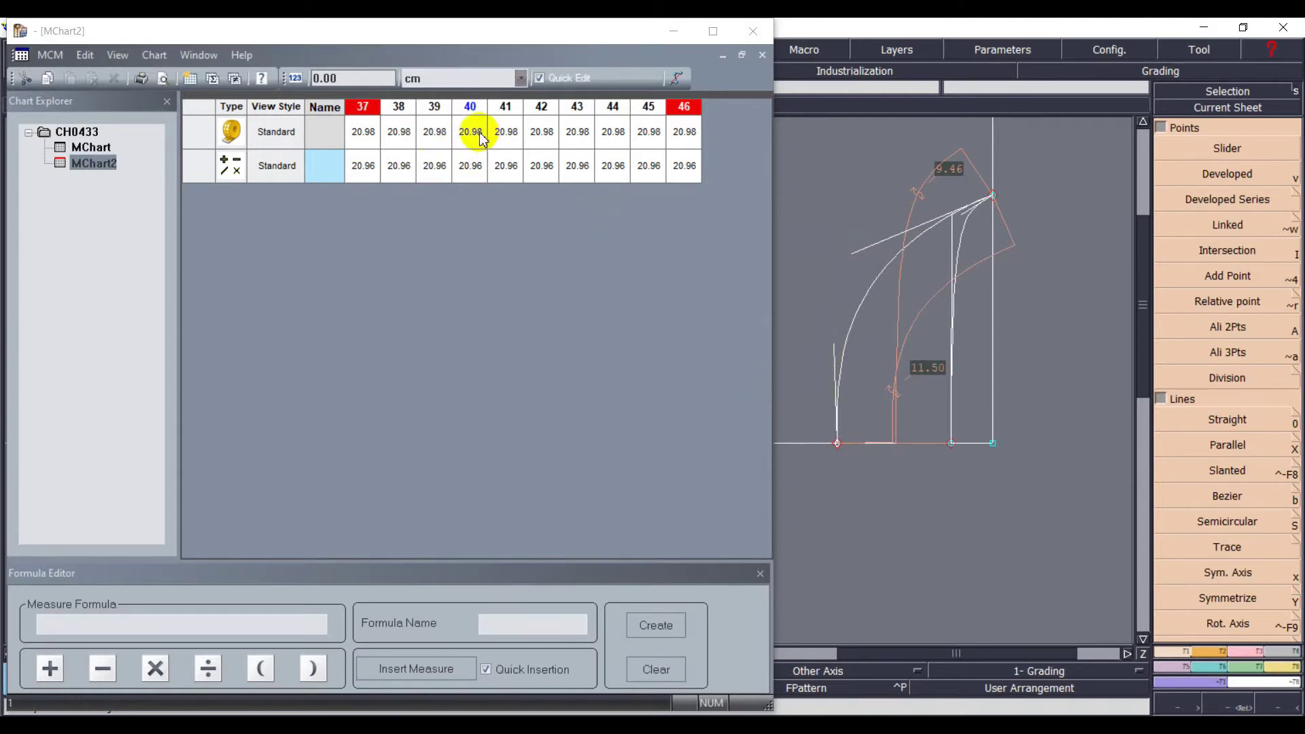
left_click(472, 174)
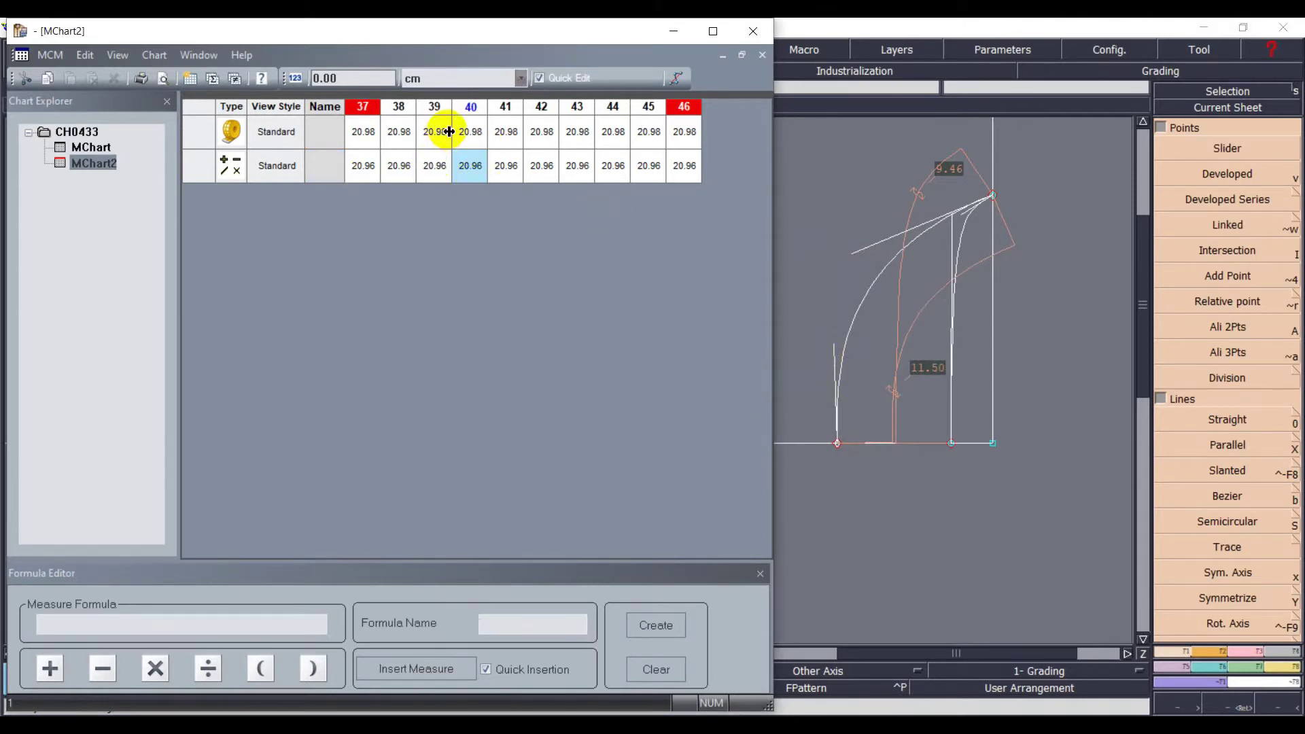
left_click(459, 720)
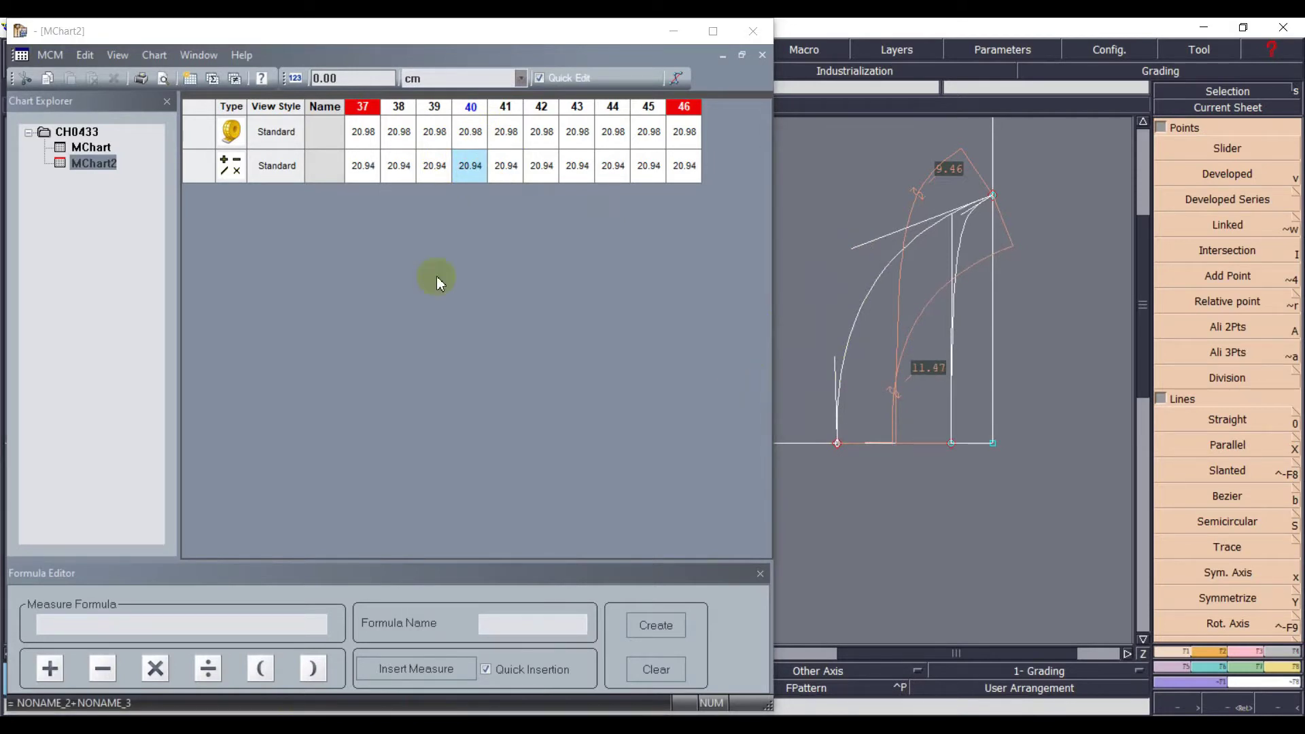
left_click(675, 31)
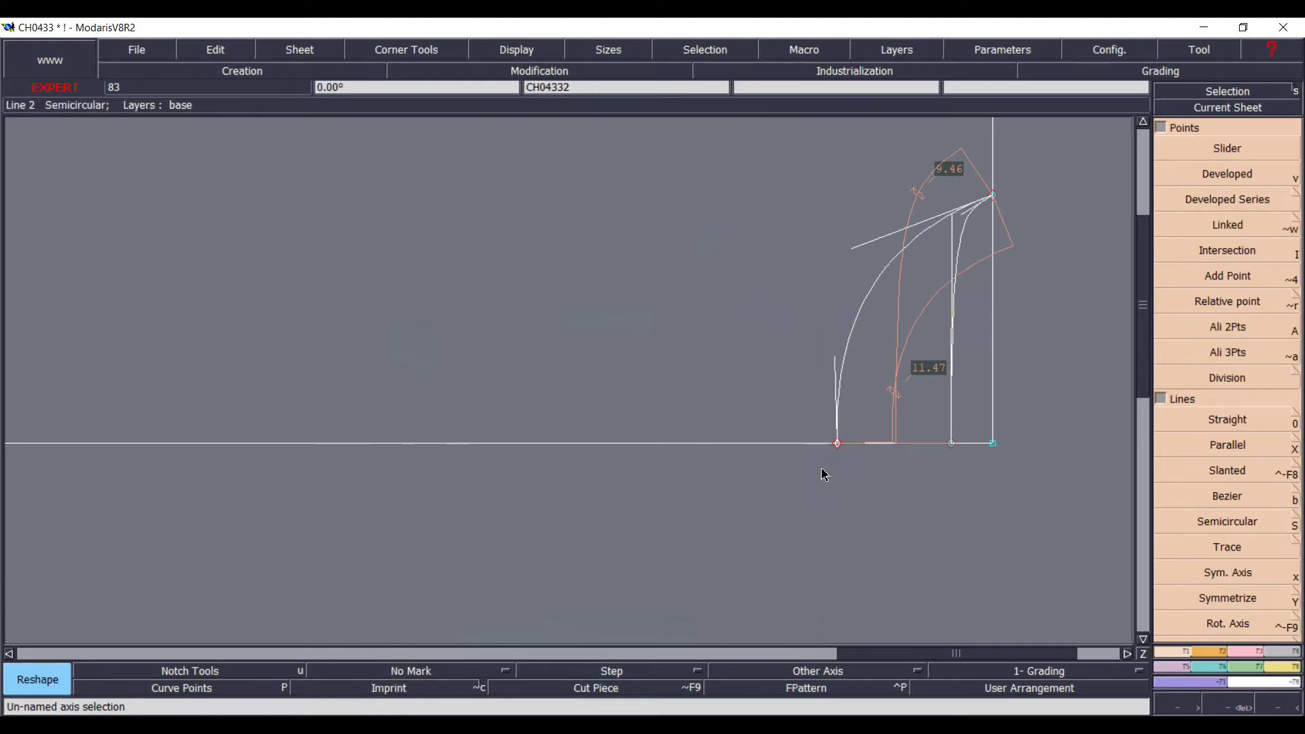
- Insert the front neckline's lower end point into the horizontal center line and delete both neckline length measures
key("i")
left_click(836, 445)
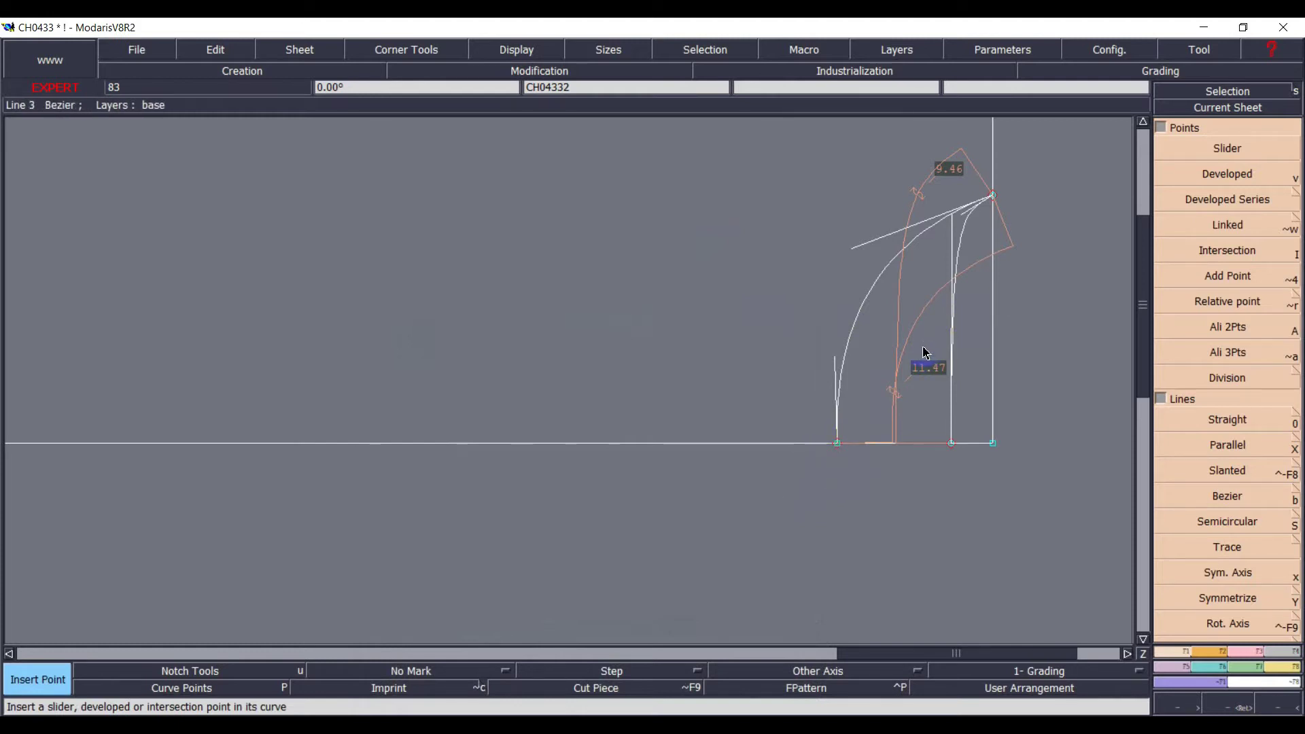
key("Delete")
left_click(899, 300)
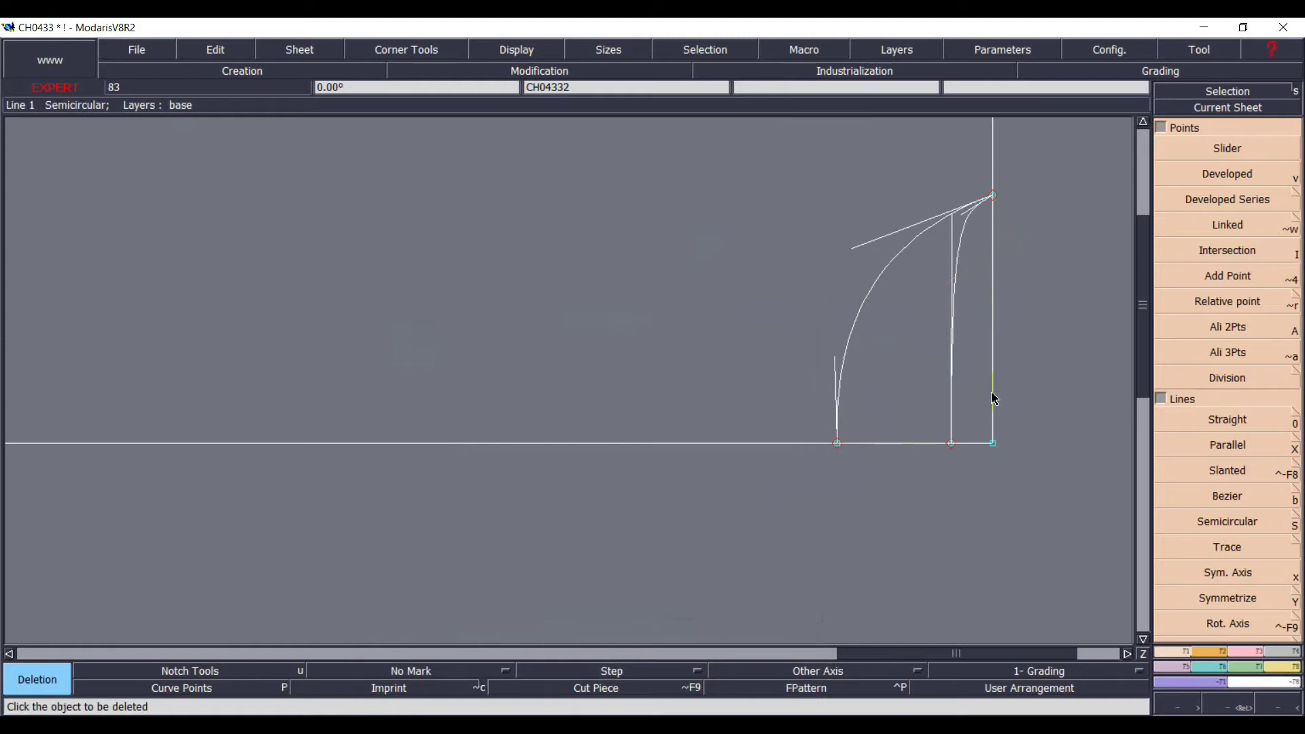
key("Home")
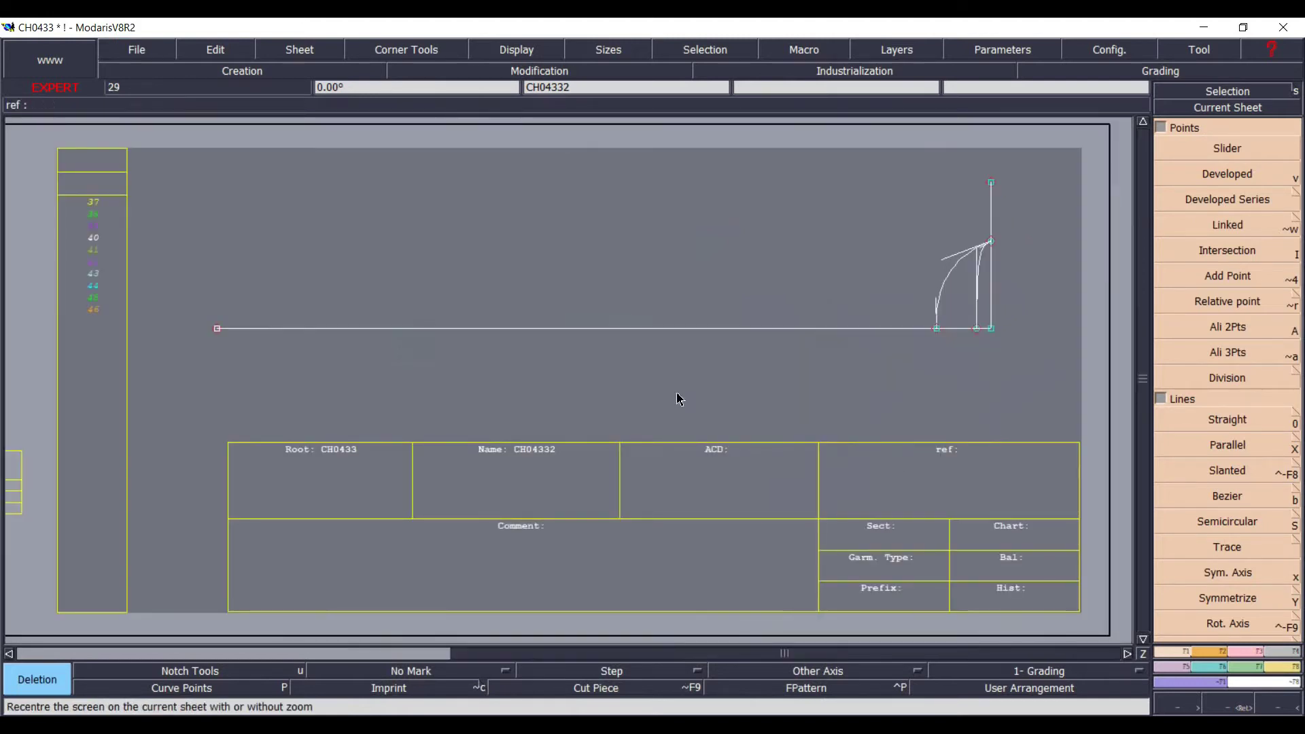
- Look up the size 40 shoulder length in the PDF specification and draw a 15 cm radius circle centred on the necklines' shared shoulder point
left_click(1217, 613)
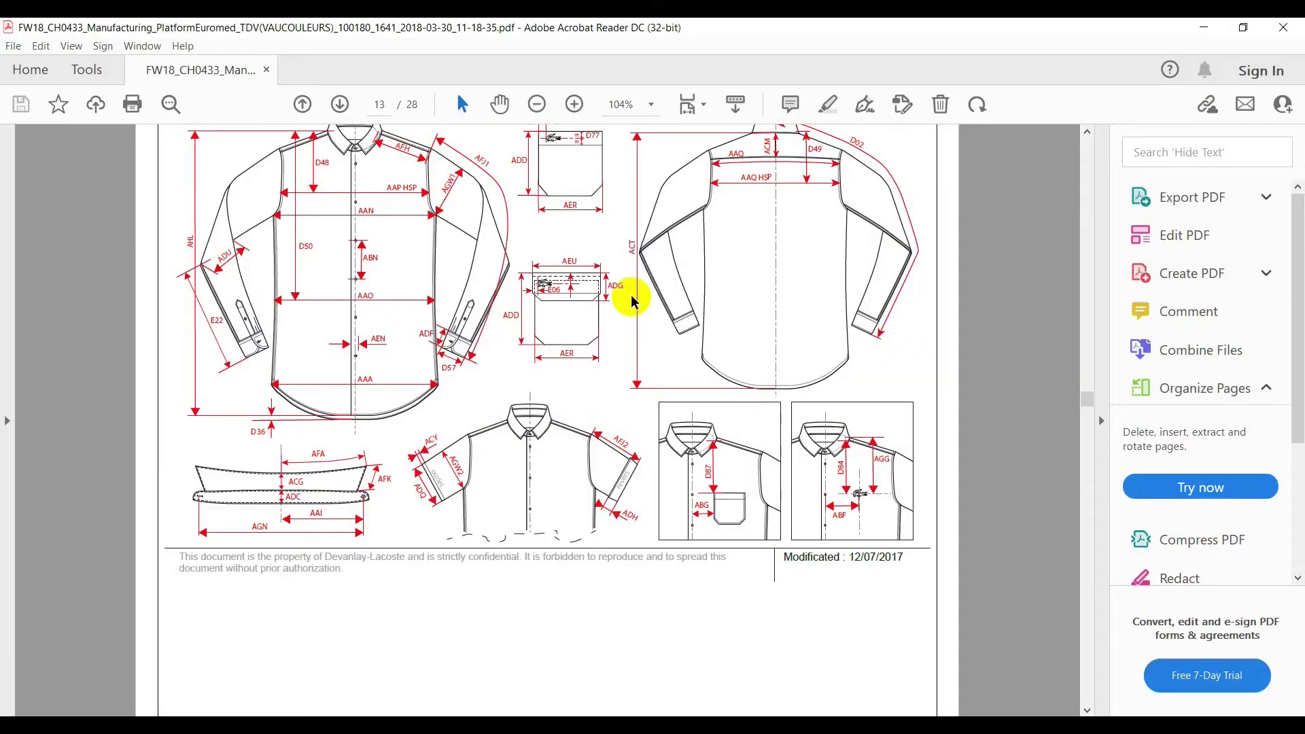
scroll(413, 263, "up", 2, "ctrl")
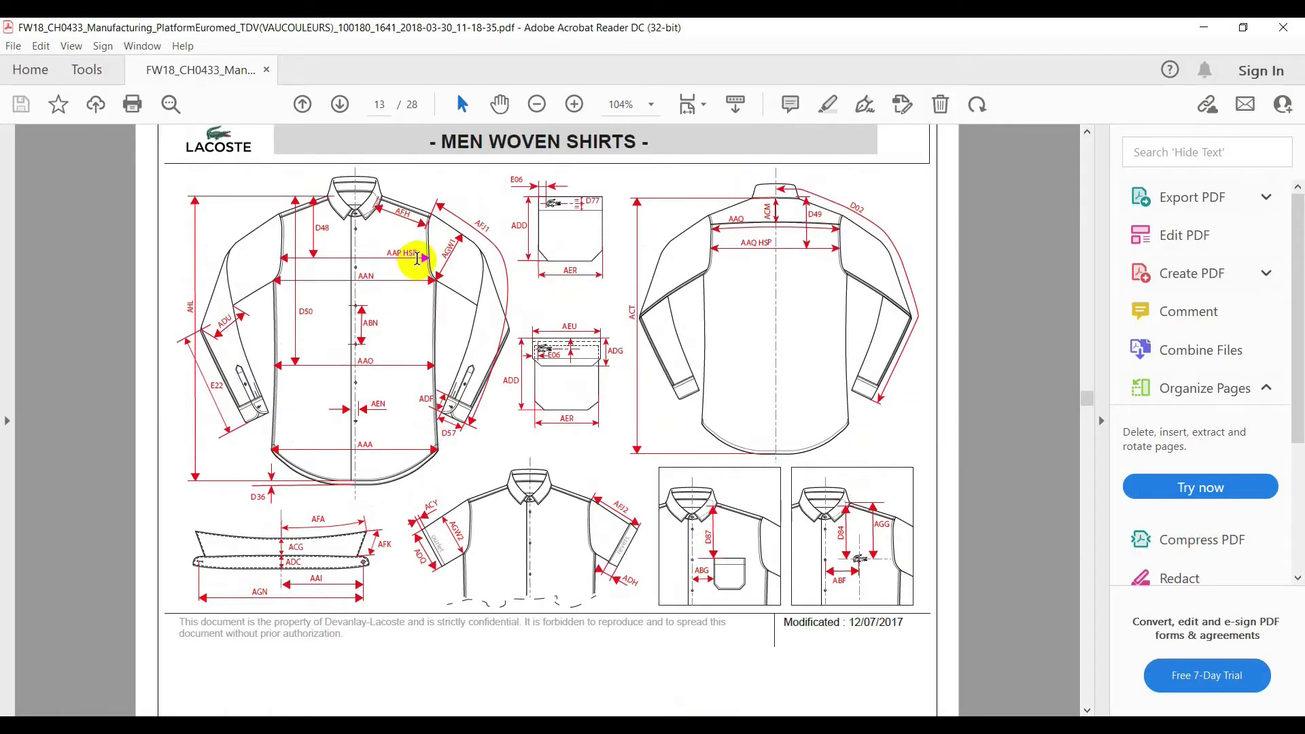
scroll(379, 466, "down", 4)
scroll(445, 584, "down", 9)
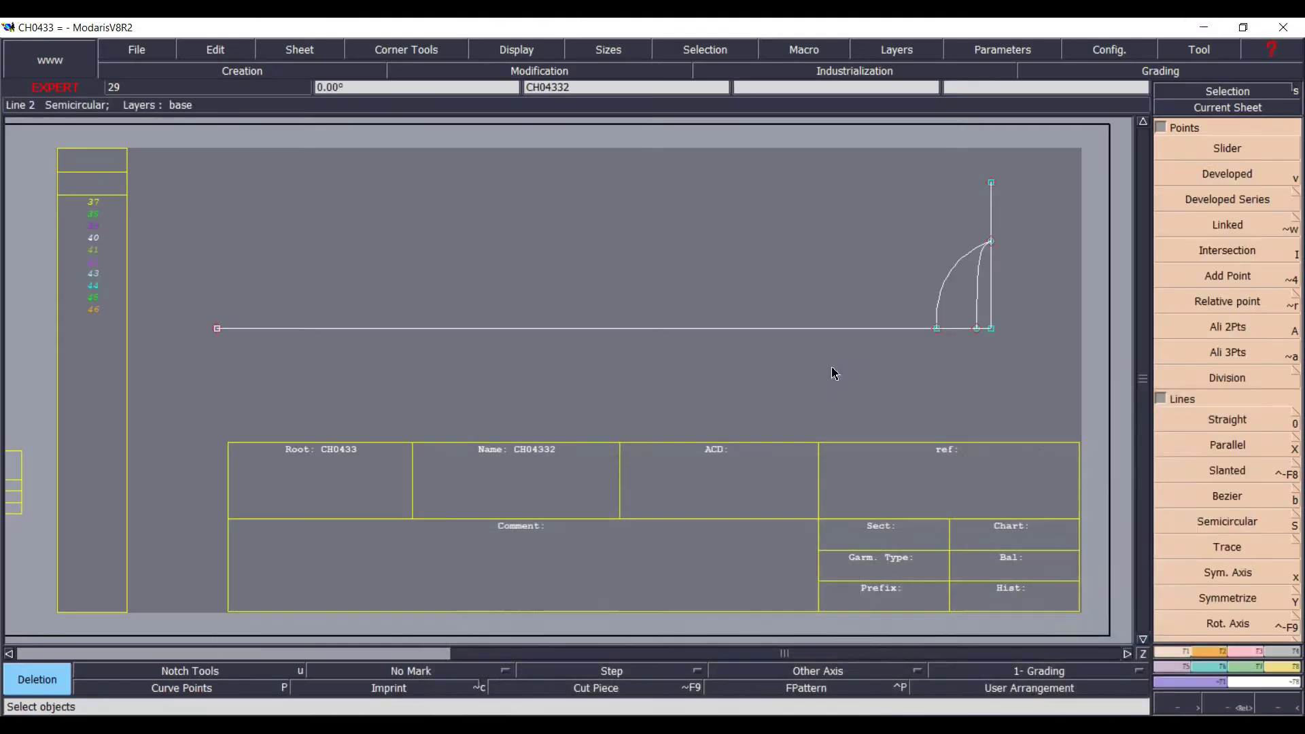
left_click(1209, 651)
left_click(1246, 543)
left_click(1196, 438)
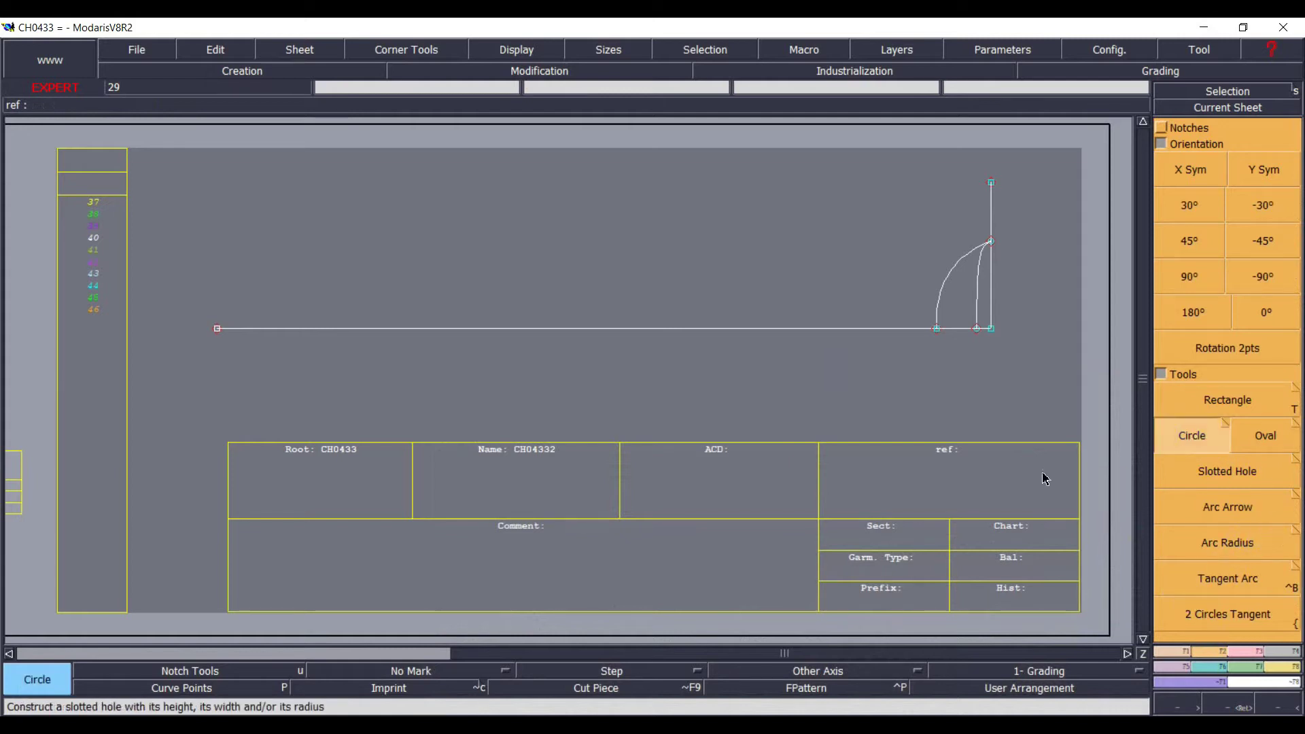
left_click(991, 242)
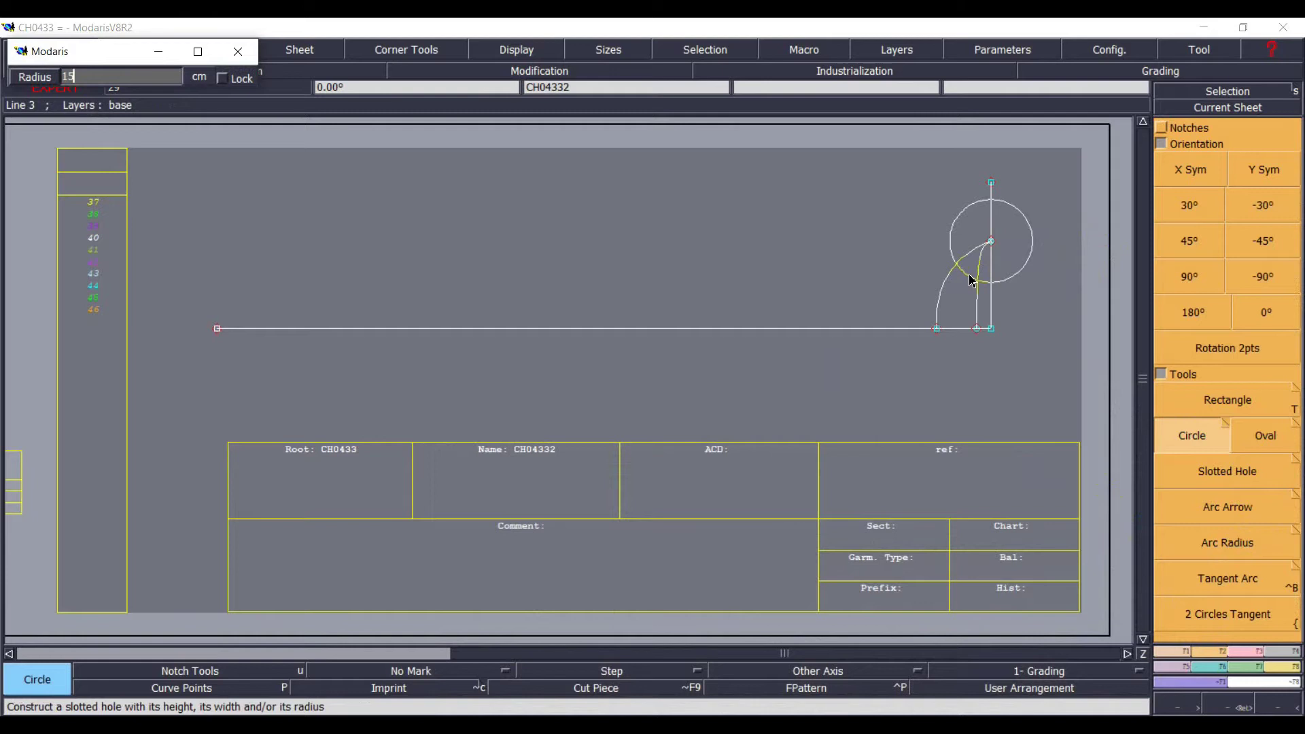
key("Return")
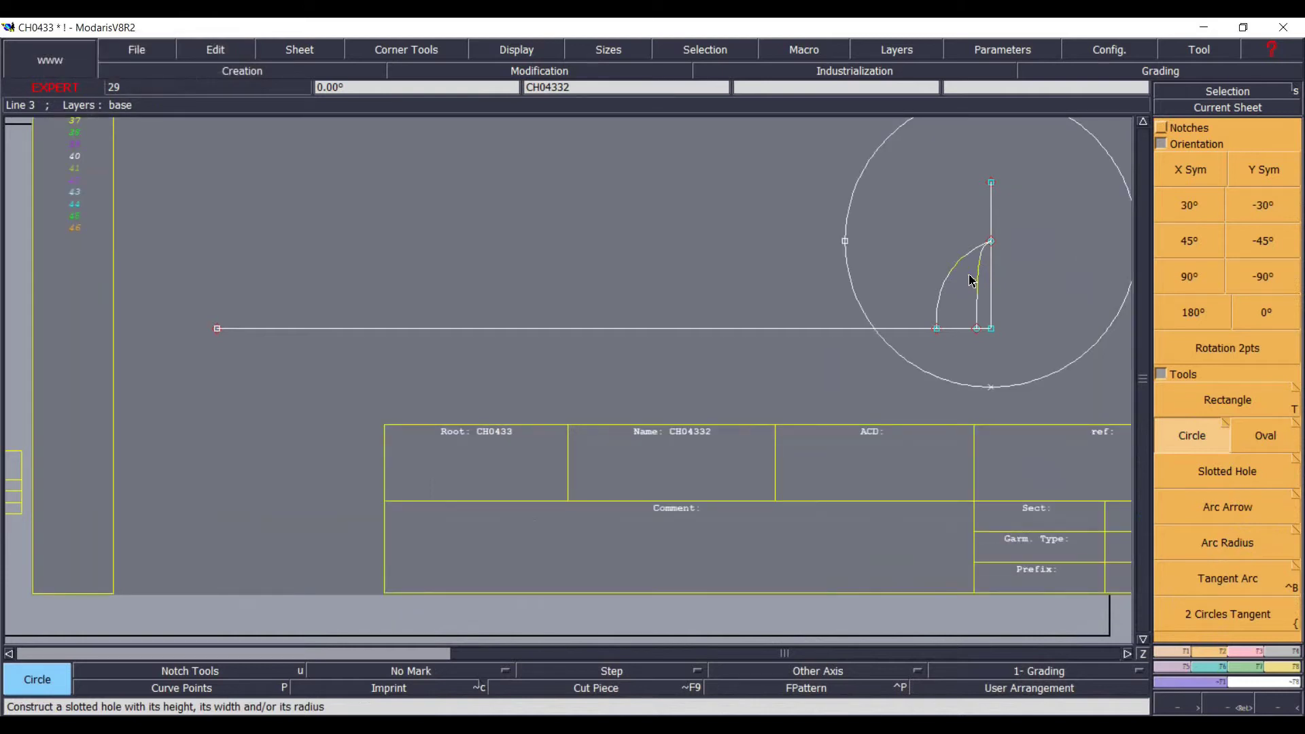
left_click(1143, 122)
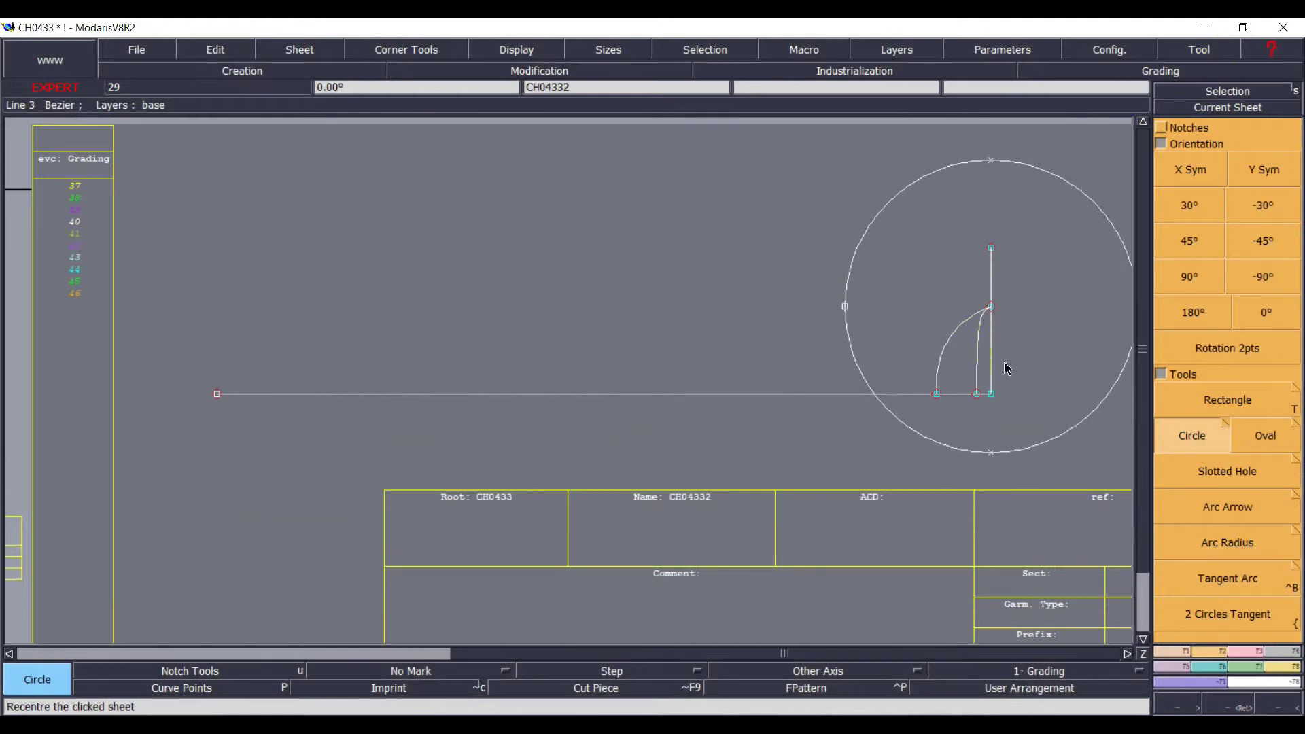
- Add a dynamic length measure between the neck-shoulder point and a point on the circle, and draw the straight shoulder line between them
key("l")
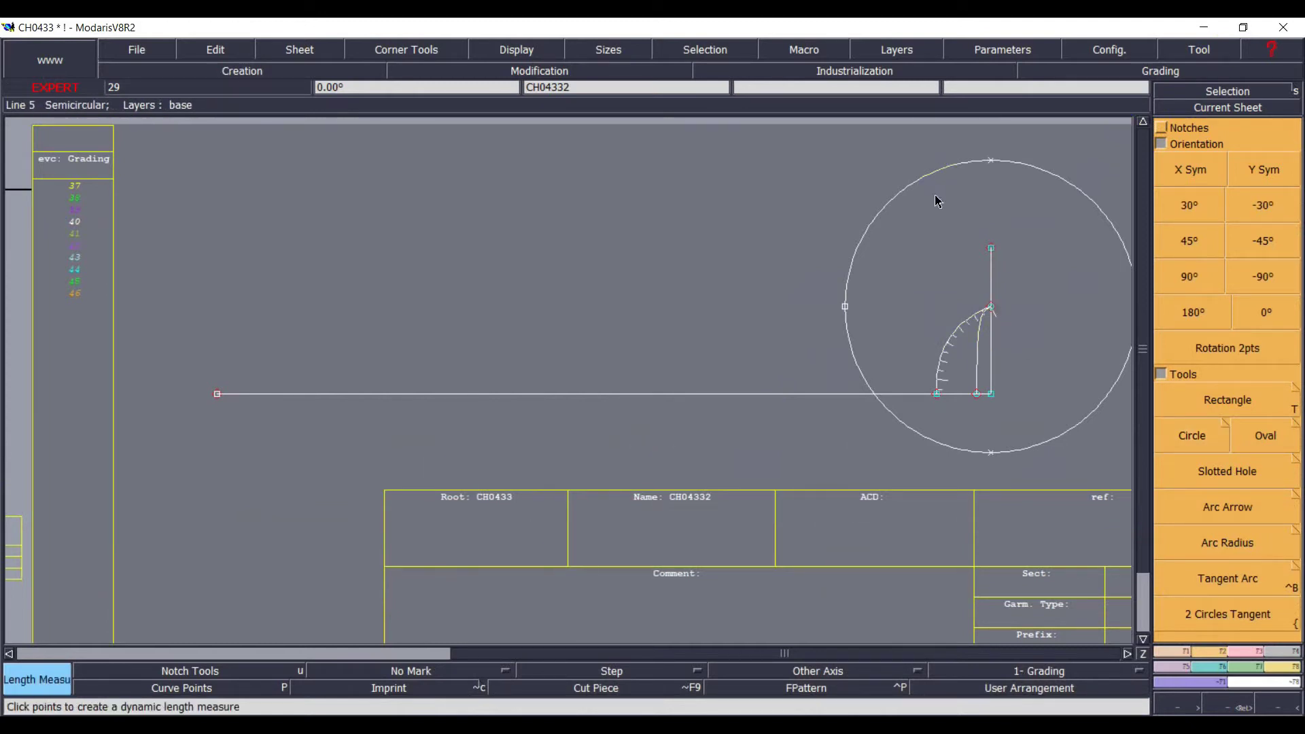
left_click(941, 178)
left_click(936, 172)
key("Return")
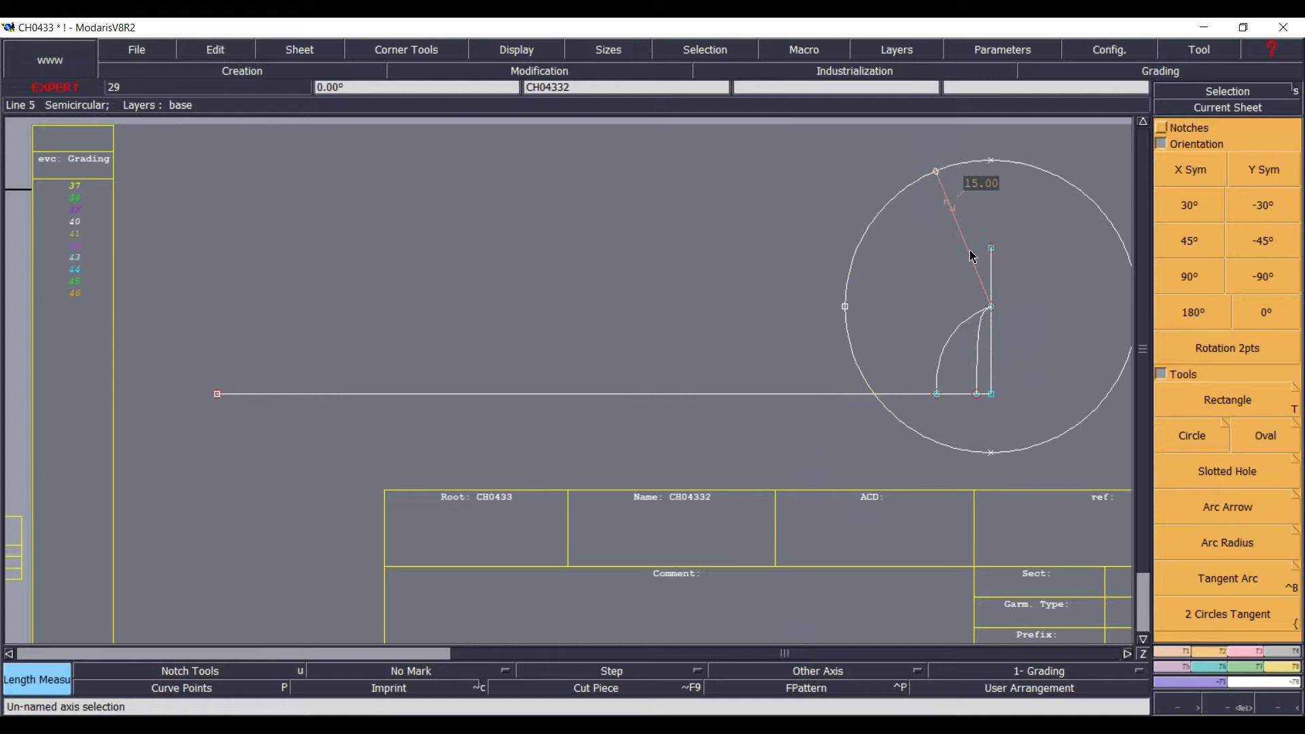
key("d")
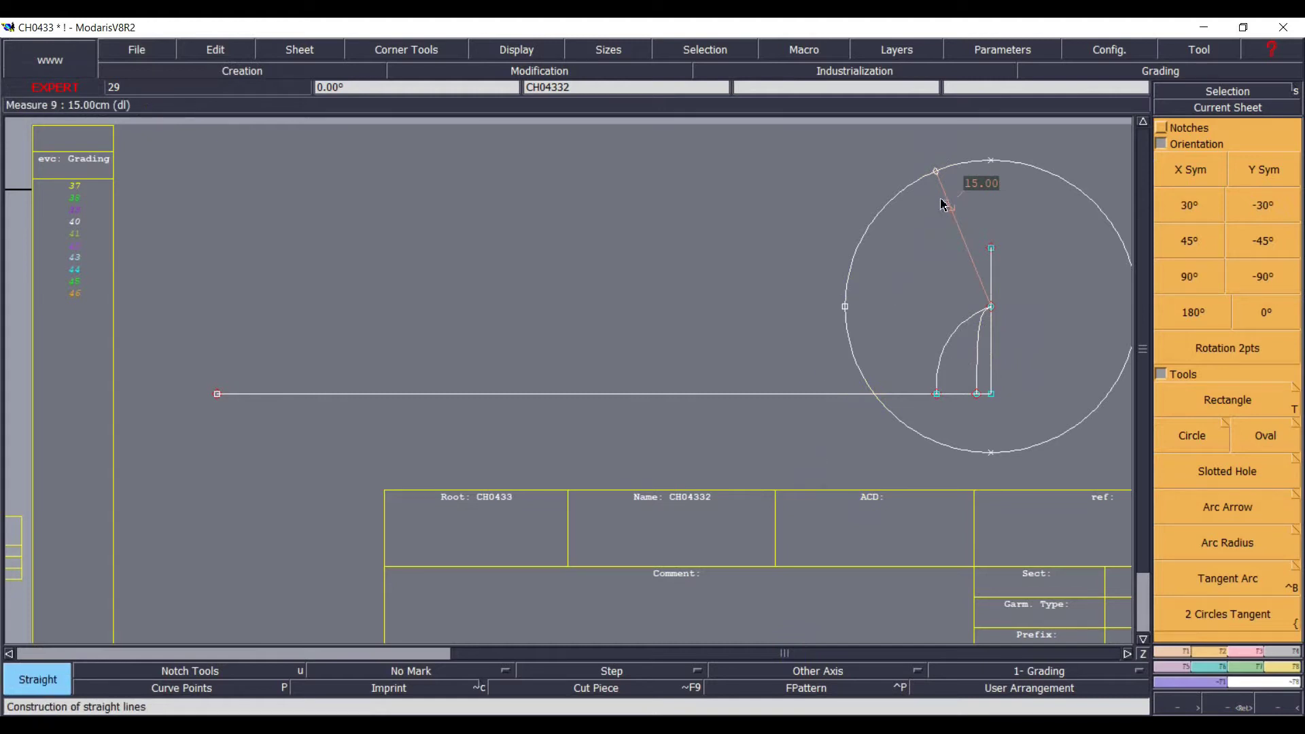
left_click(935, 171)
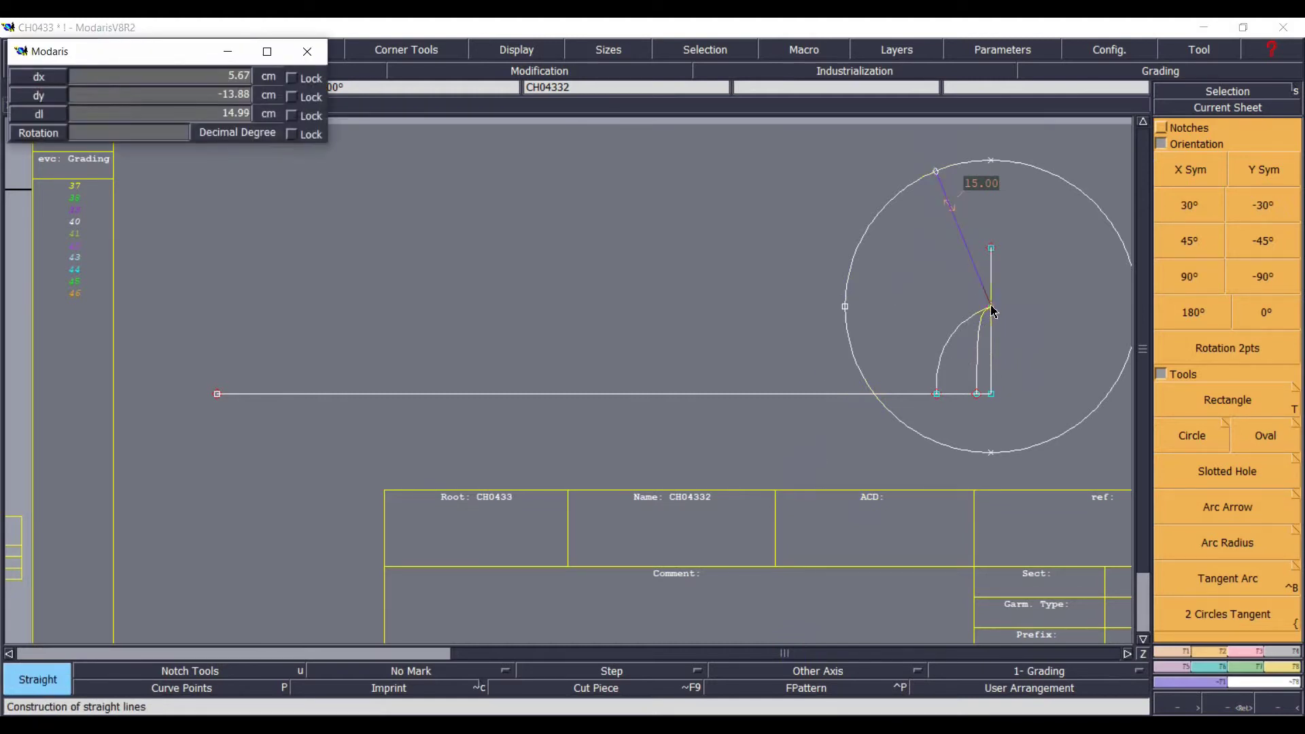
left_click(991, 307)
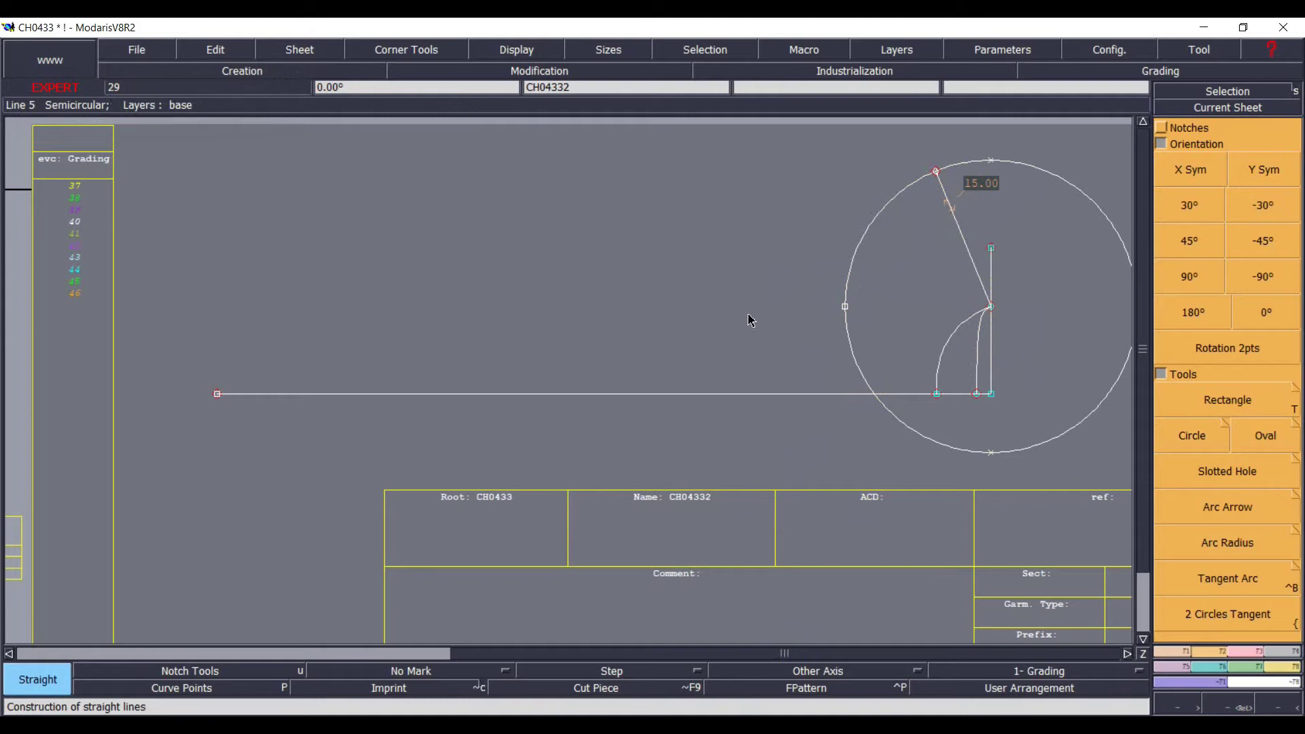
- Try different positions for the shoulder line's outer end by reshaping it along the 15 cm circle
key("r")
left_click(936, 171)
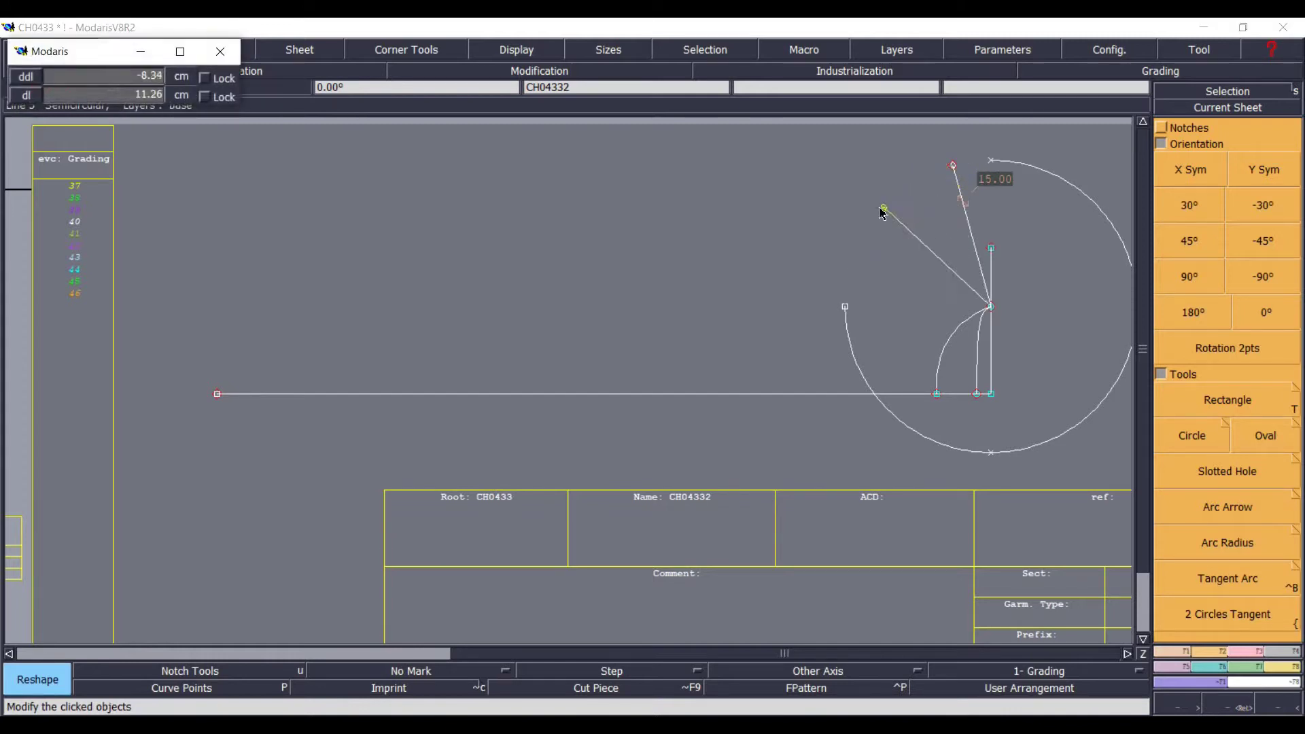
left_click(881, 214)
left_click(884, 209)
left_click(946, 169)
left_click(946, 167)
left_click(930, 179)
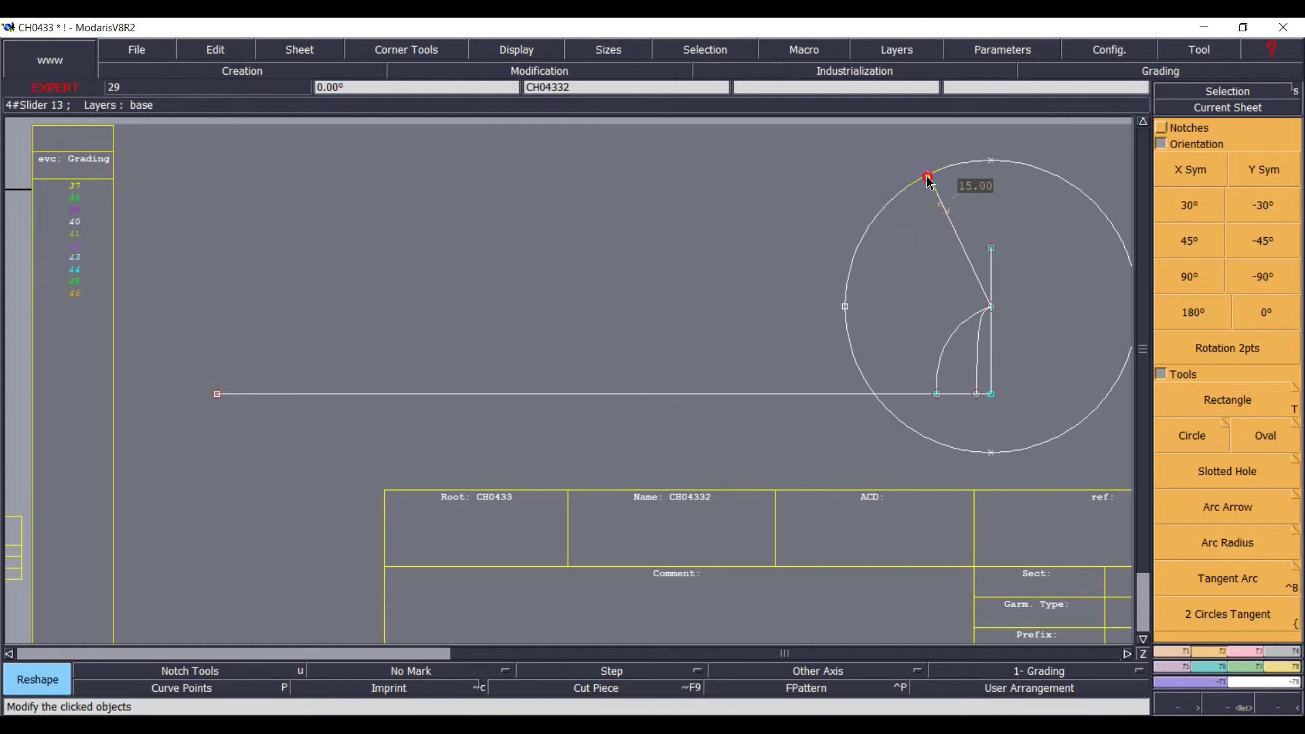
left_click(931, 177)
left_click(935, 175)
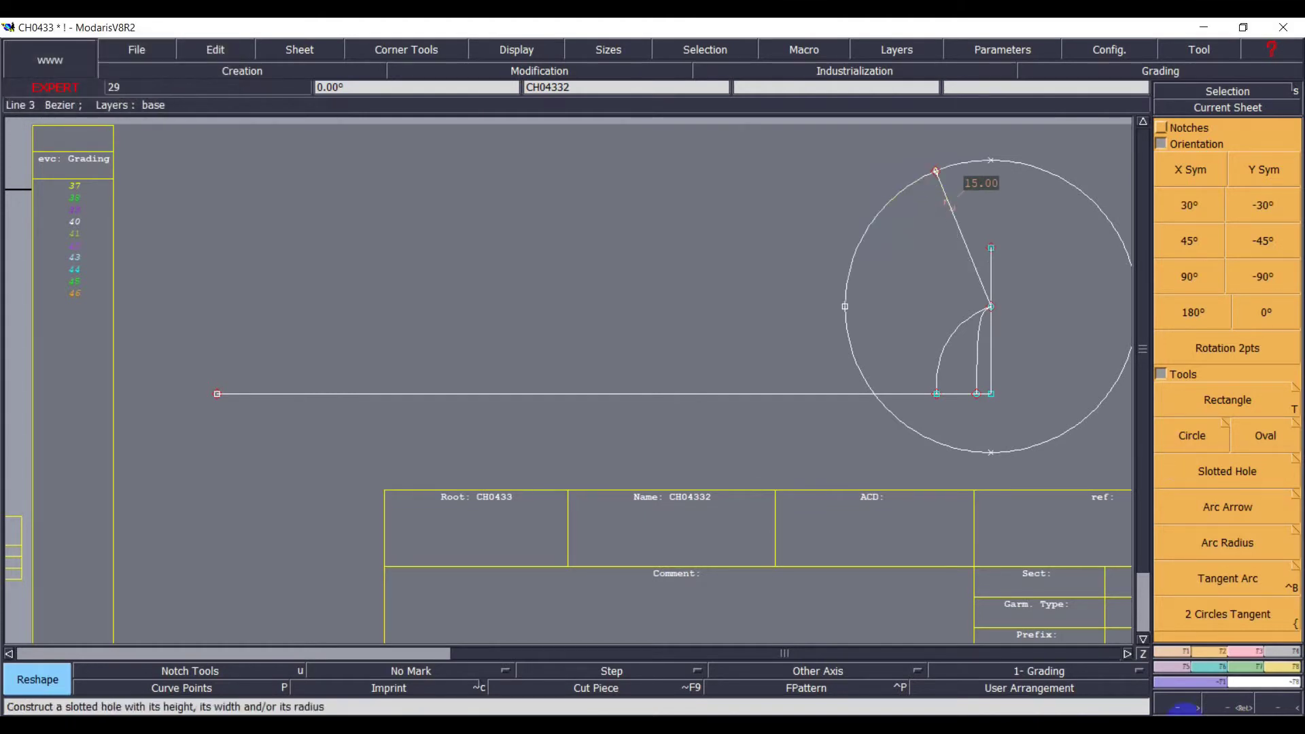
- Measure the shoulder line's angle from the vertical in the measurement spreadsheet, erase the table and put it away
left_click(1249, 652)
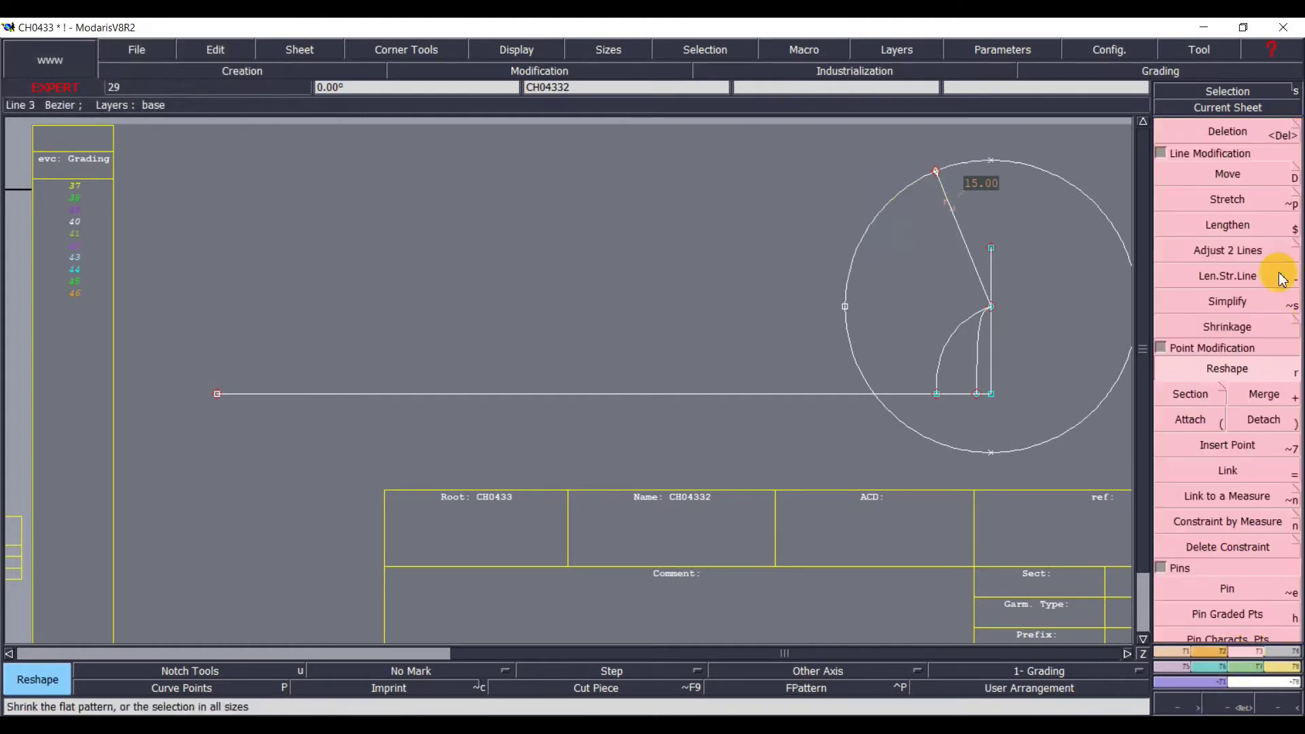
left_click(1287, 669)
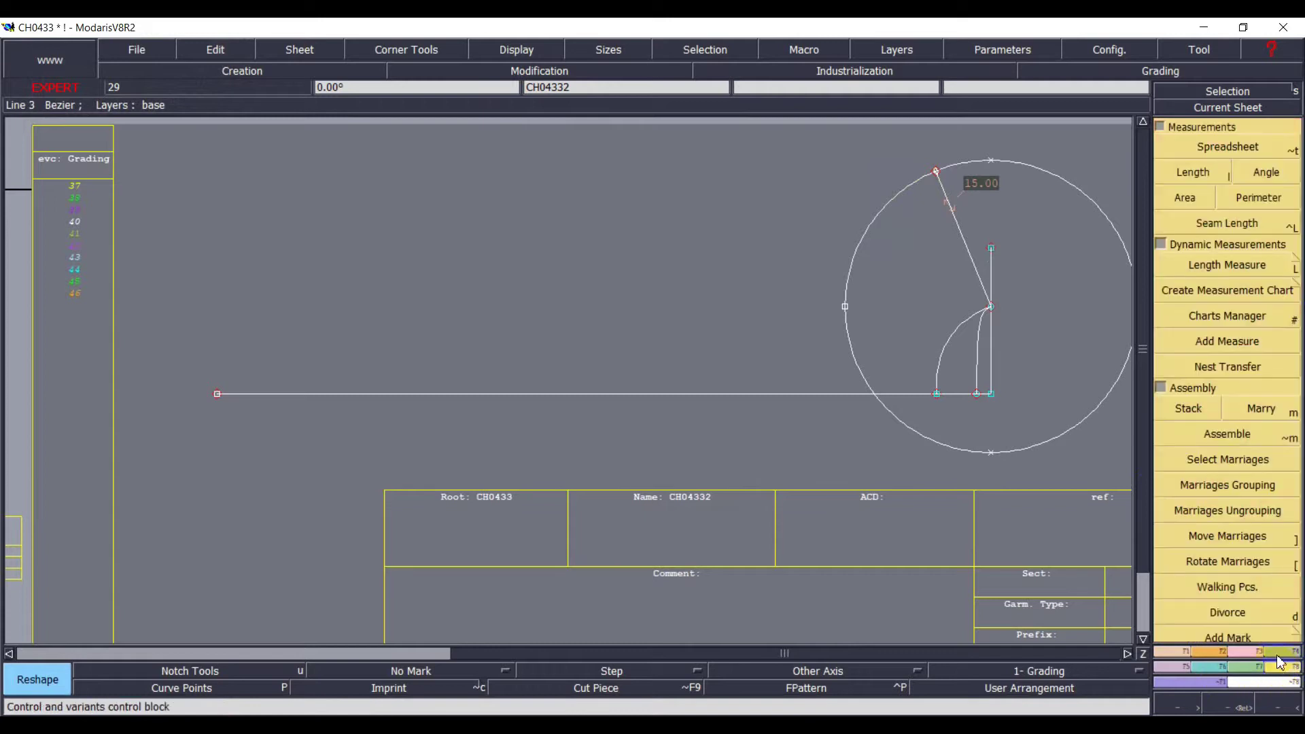
left_click(1259, 174)
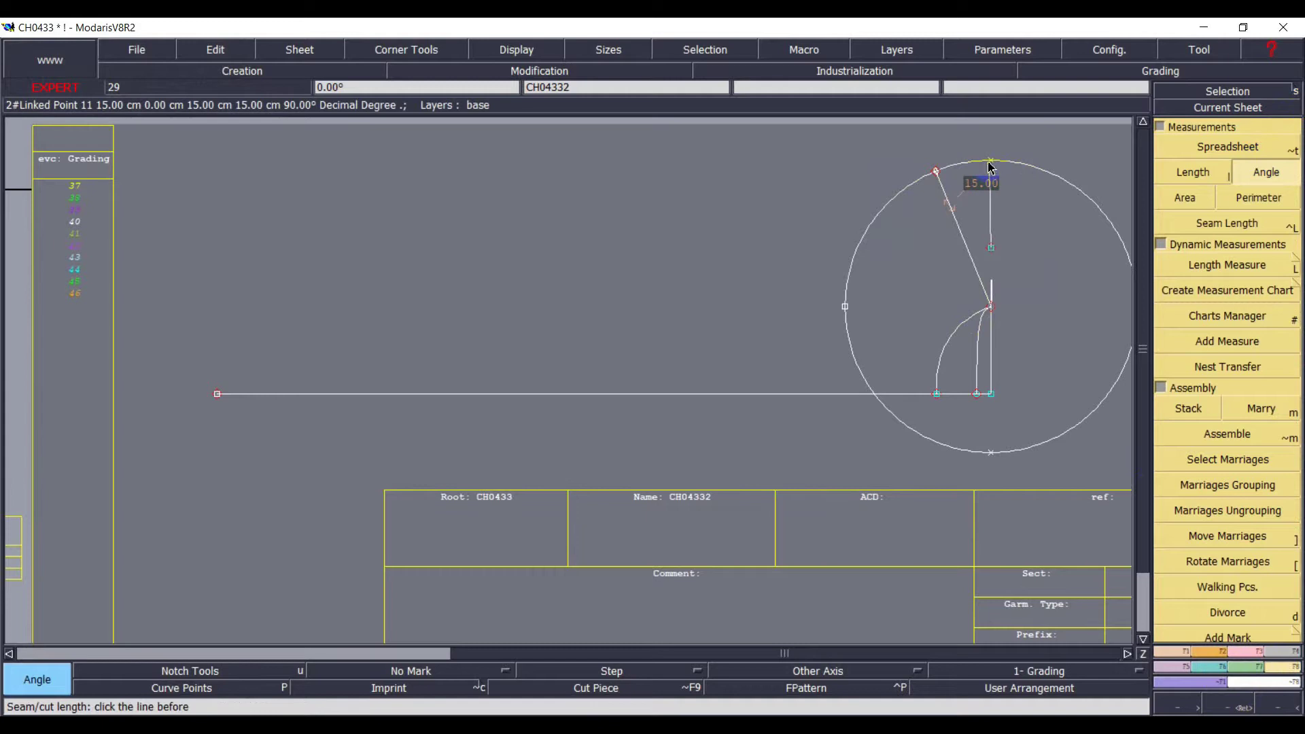
left_click(935, 172)
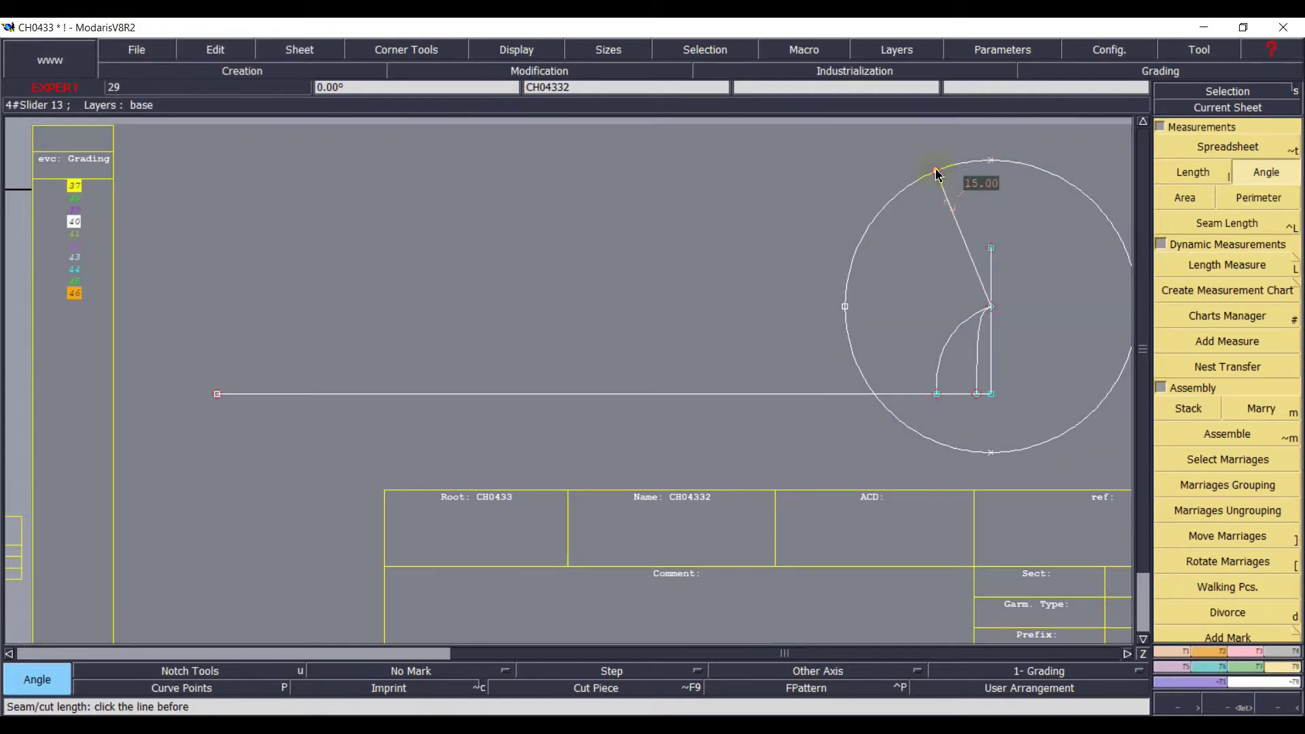
key("alt+t")
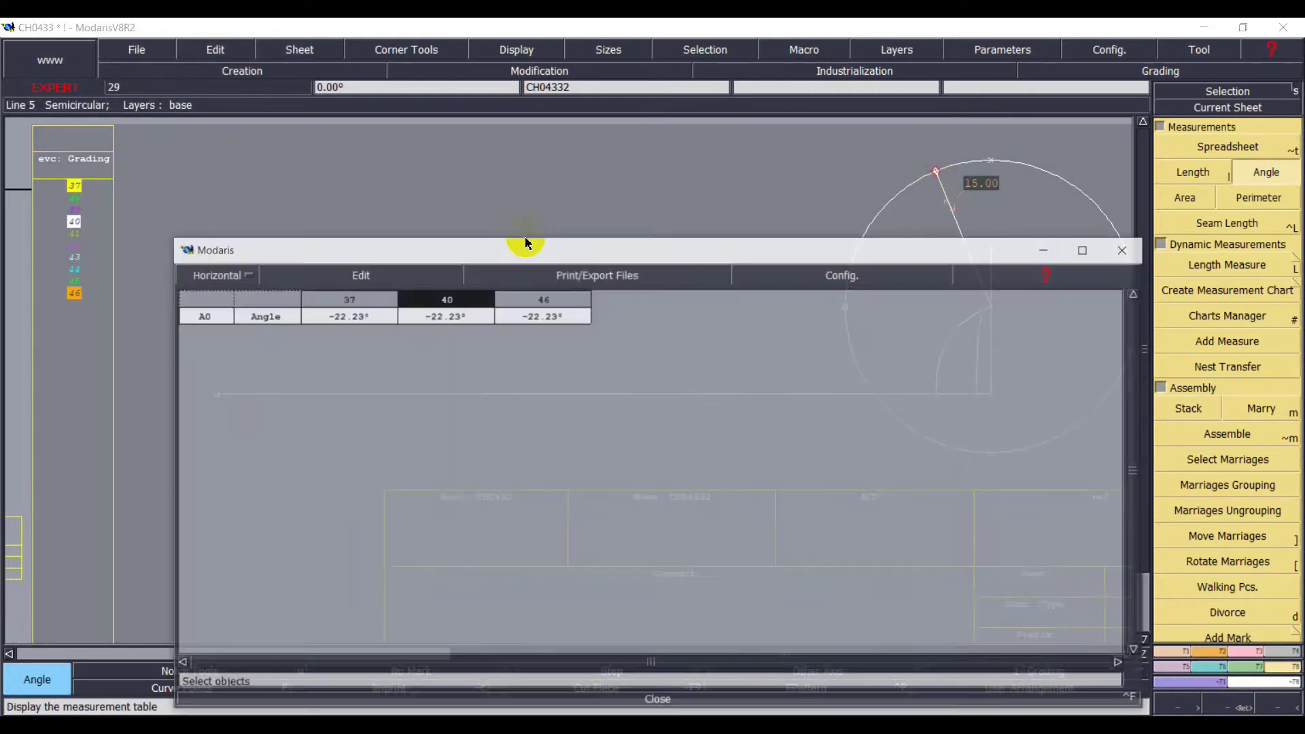
left_click(358, 273)
left_click(315, 351)
left_click(1048, 248)
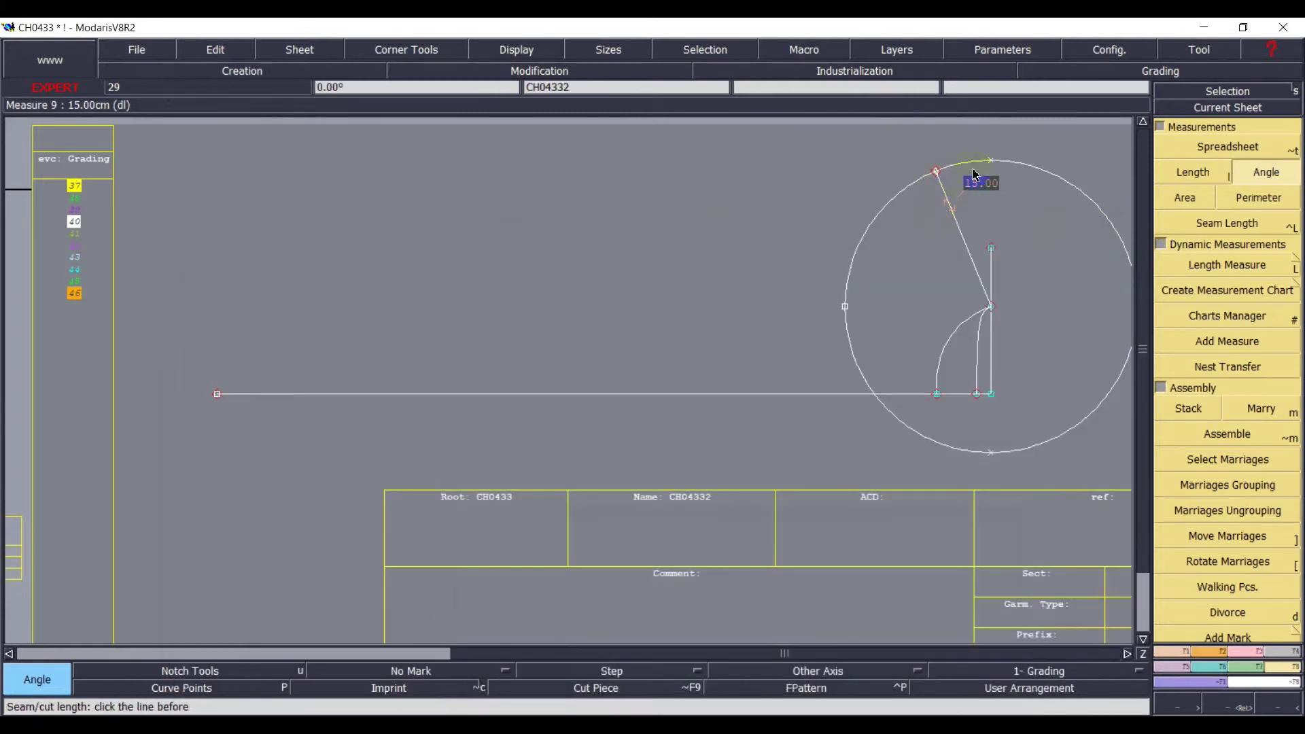
- Slide the shoulder line's outer end along the circle to a slope of about 19.81°, check the angle and erase the measurement table
key("F1")
left_click(937, 171)
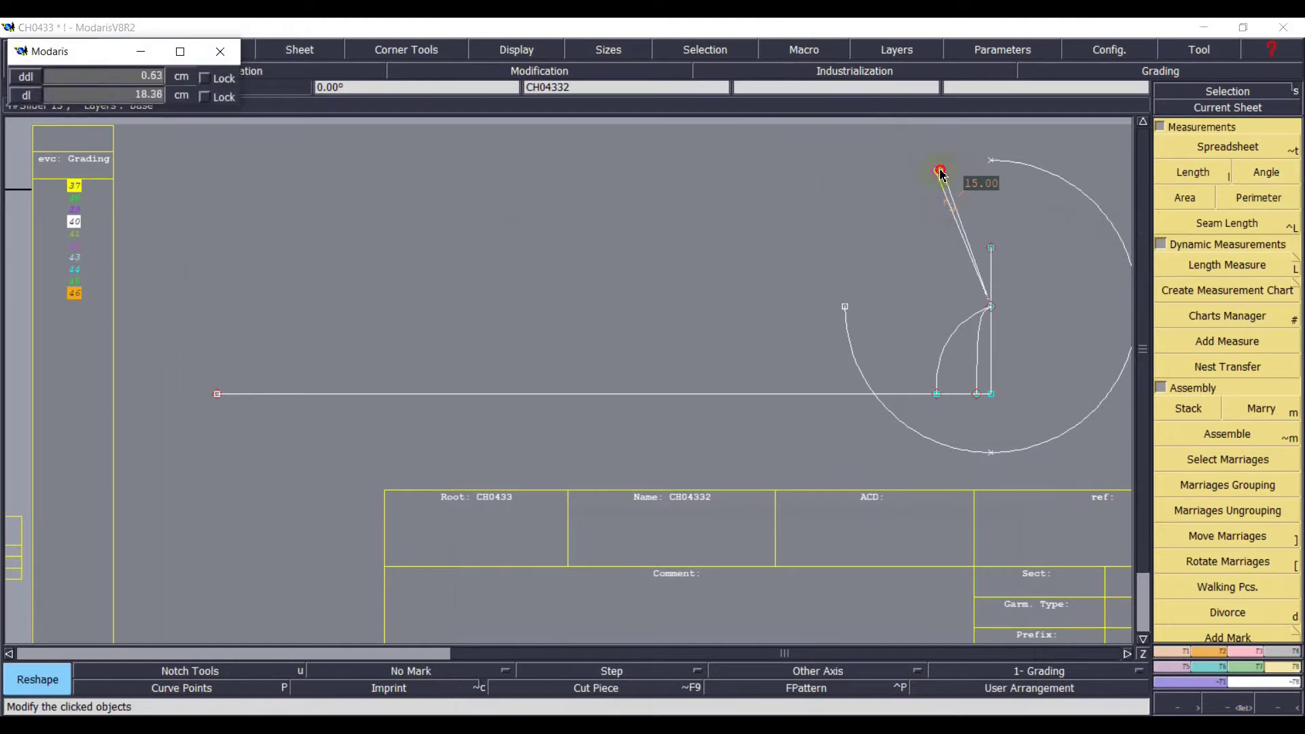
left_click(941, 173)
left_click(1266, 172)
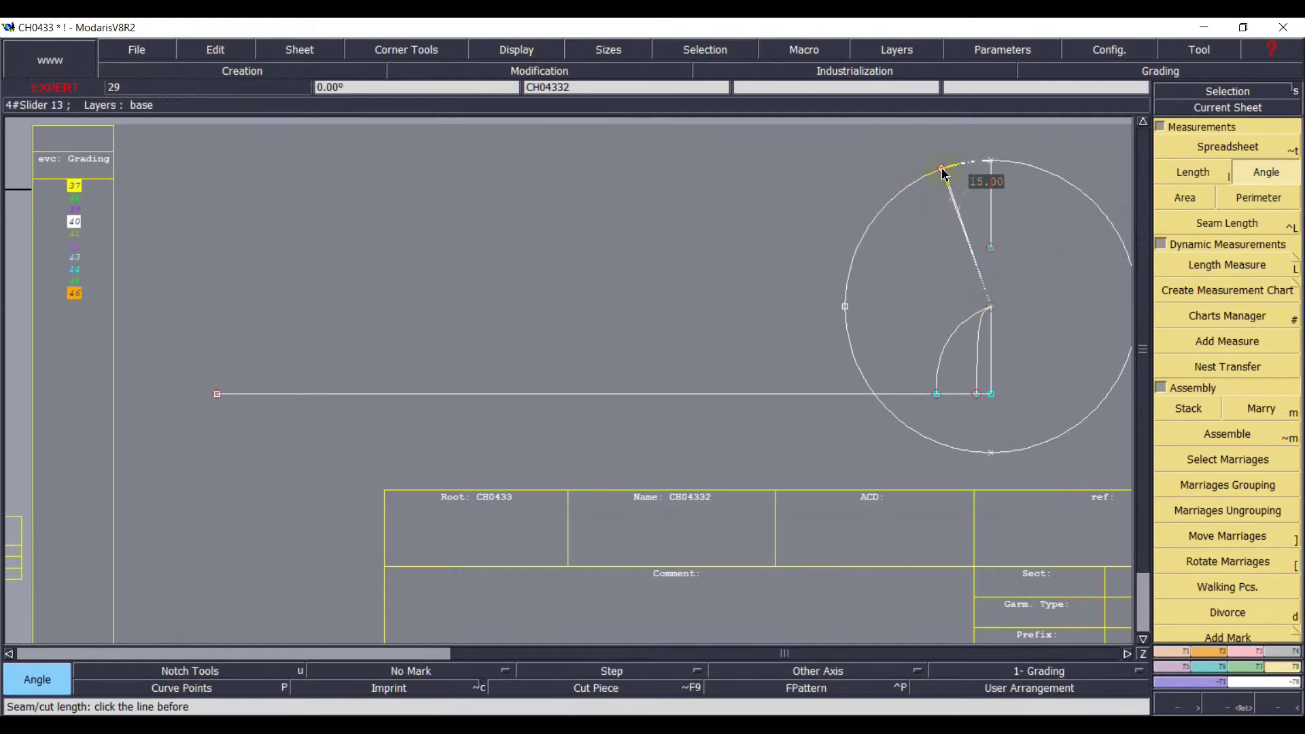
left_click(360, 340)
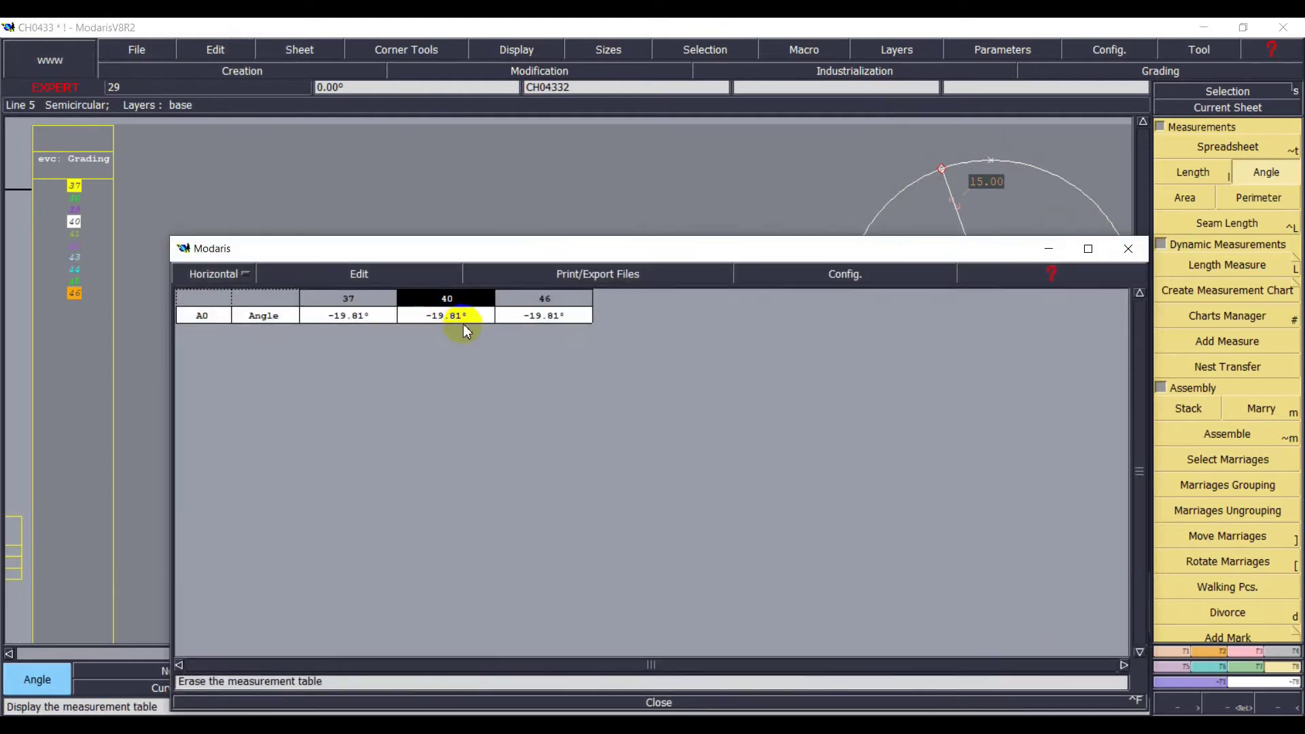
left_click(358, 273)
left_click(326, 356)
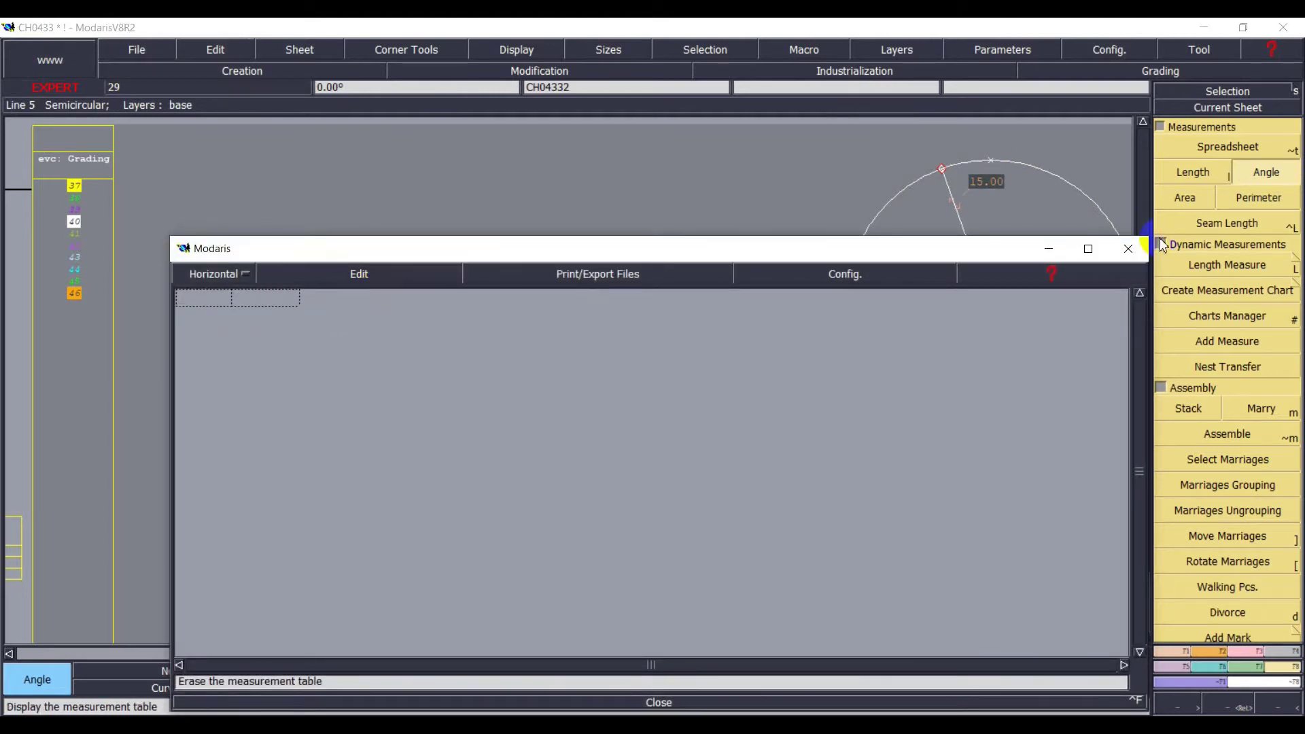
left_click(1051, 248)
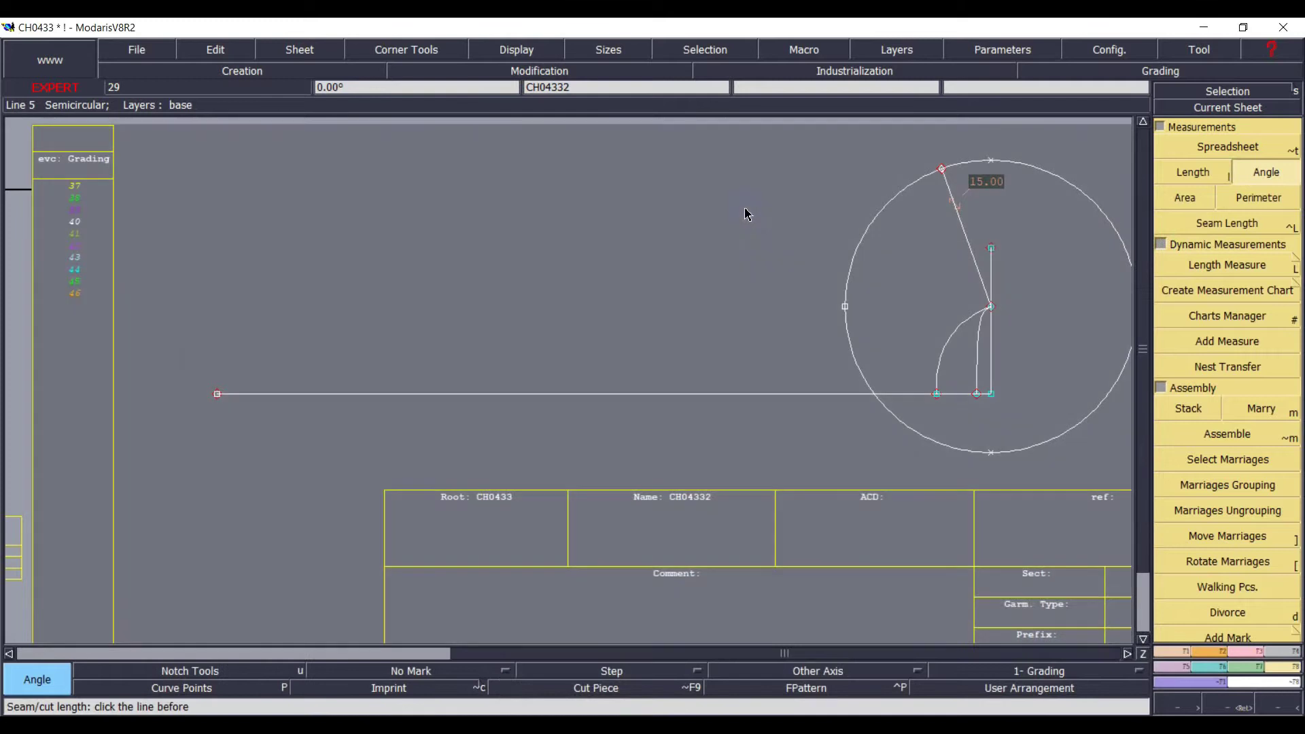
- Look up the size 40 half top-of-sleeve width in the PDF and draw a 23 cm radius circle centred on the shoulder line's outer end
left_click(891, 220)
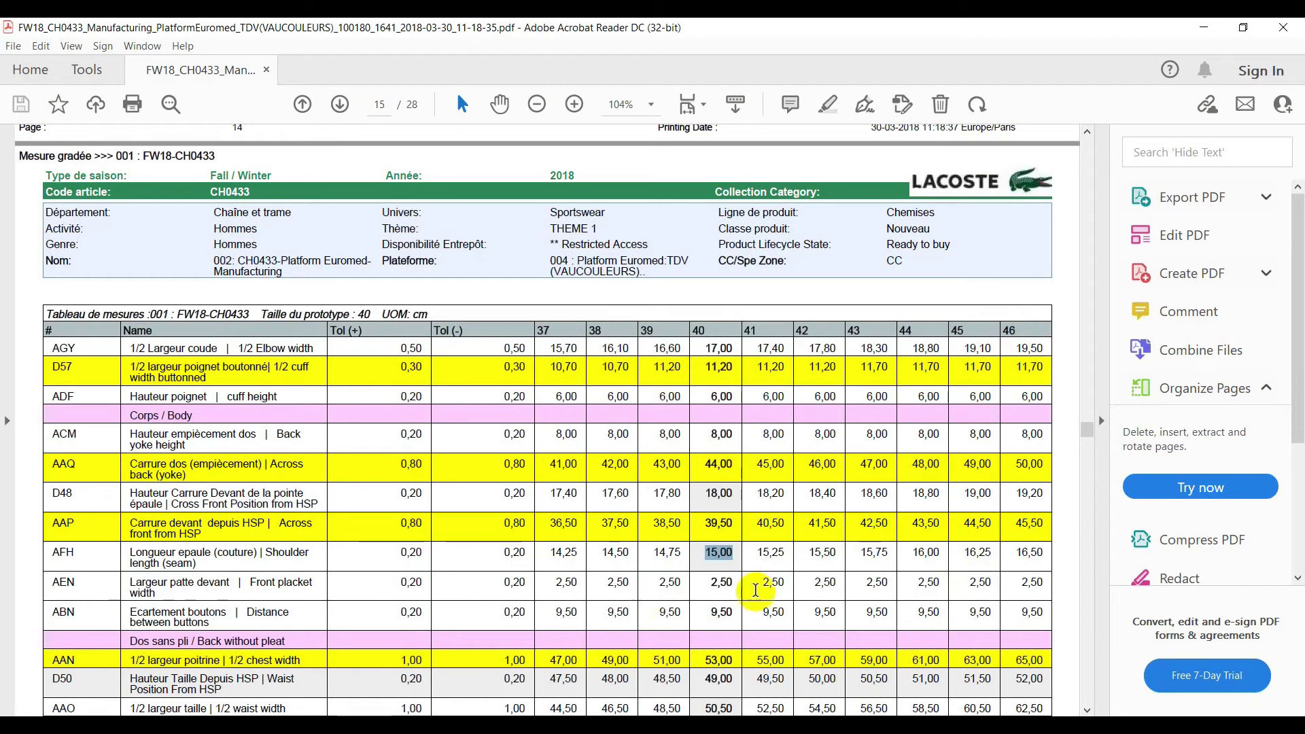
scroll(751, 553, "up", 10)
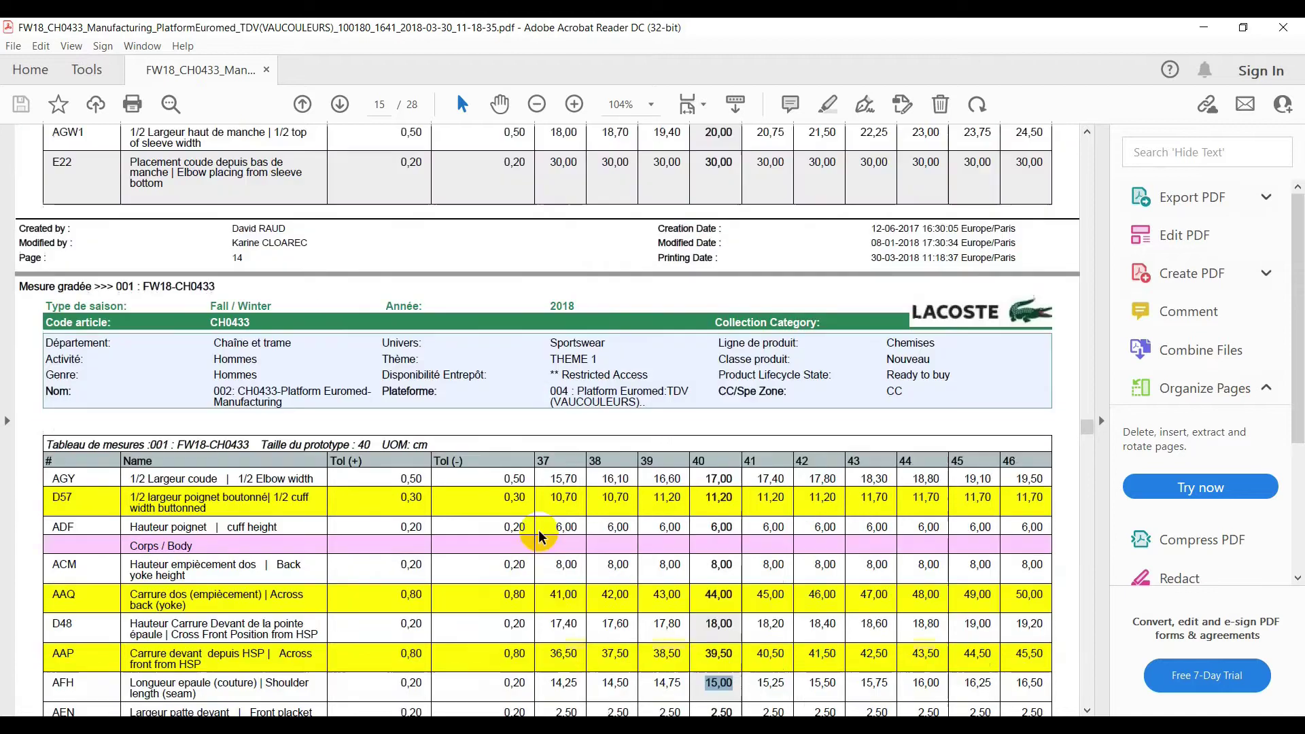
scroll(747, 526, "up", 10)
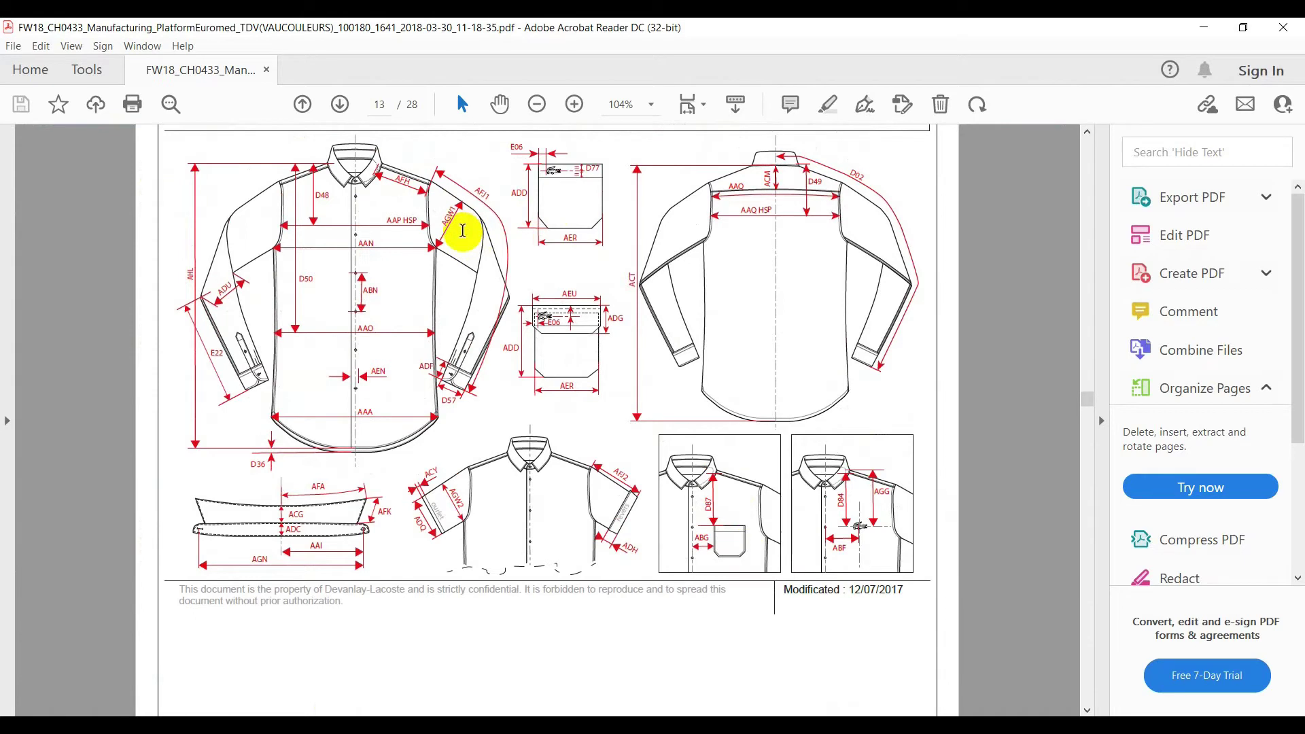
scroll(510, 541, "down", 10)
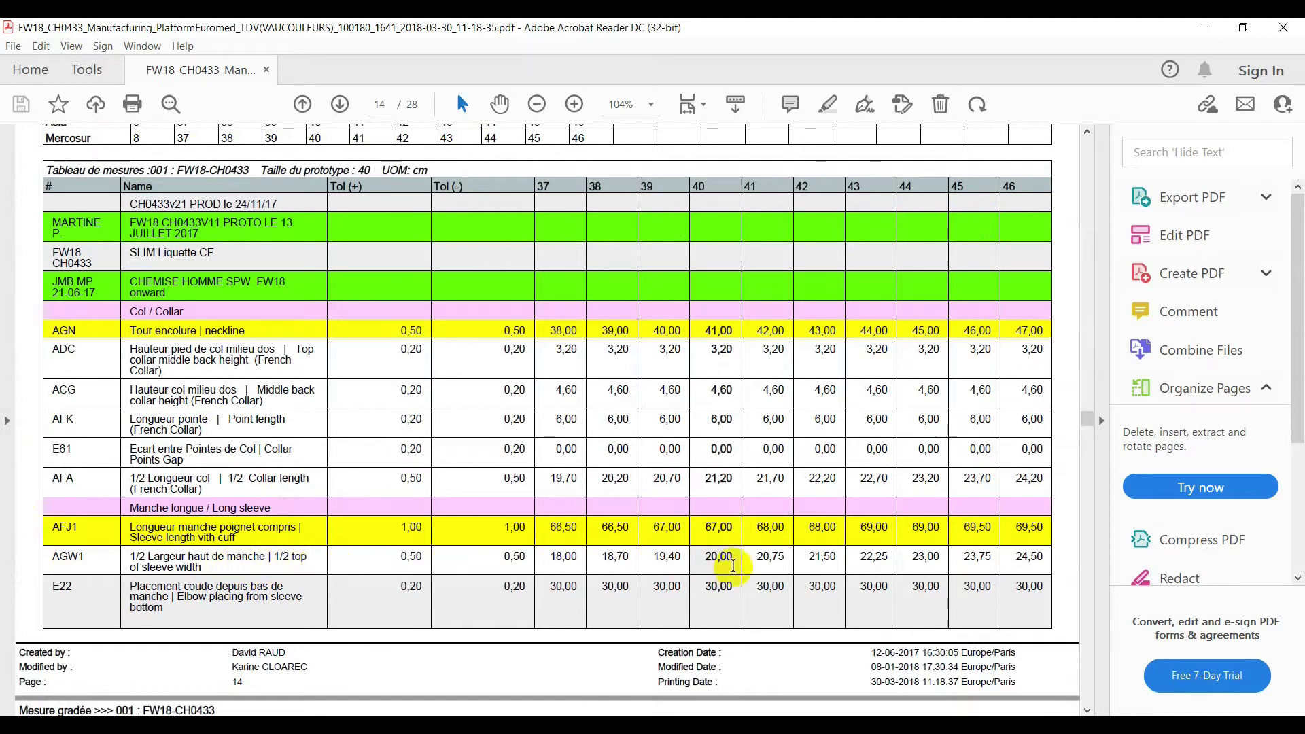
double_click(720, 557)
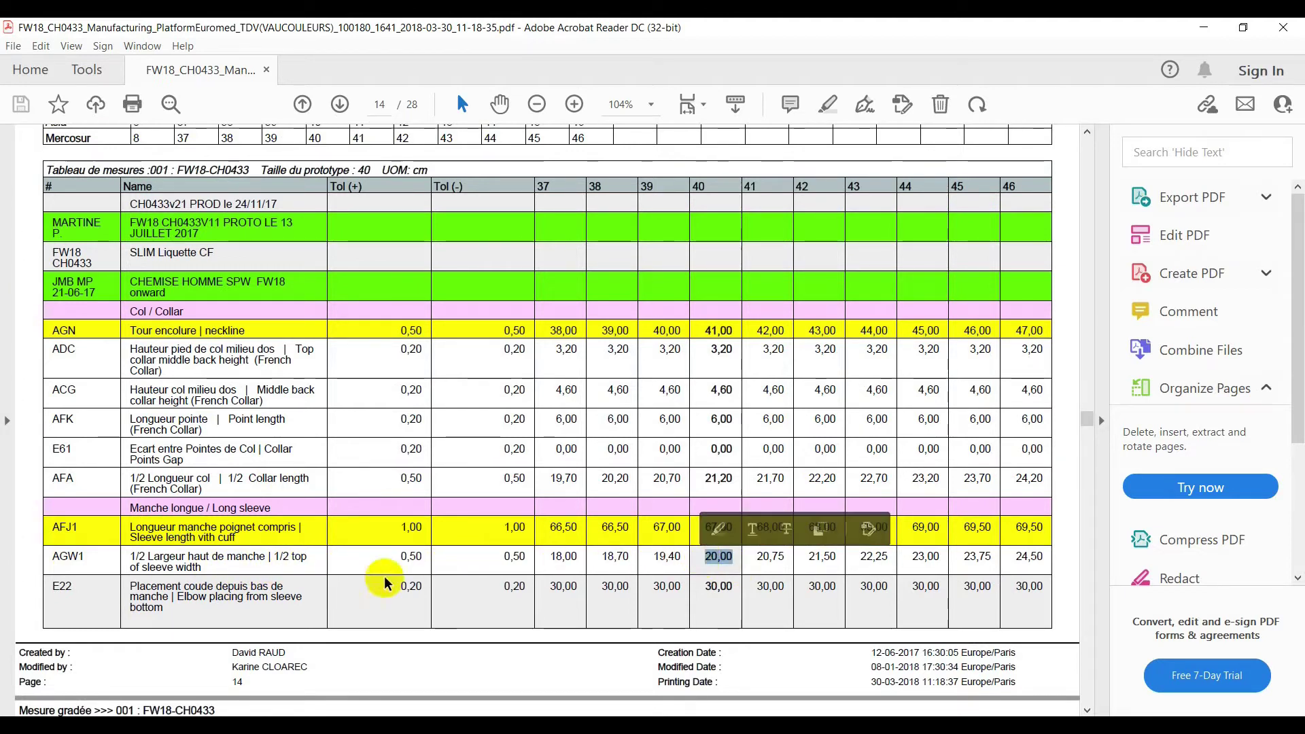
left_click(1203, 27)
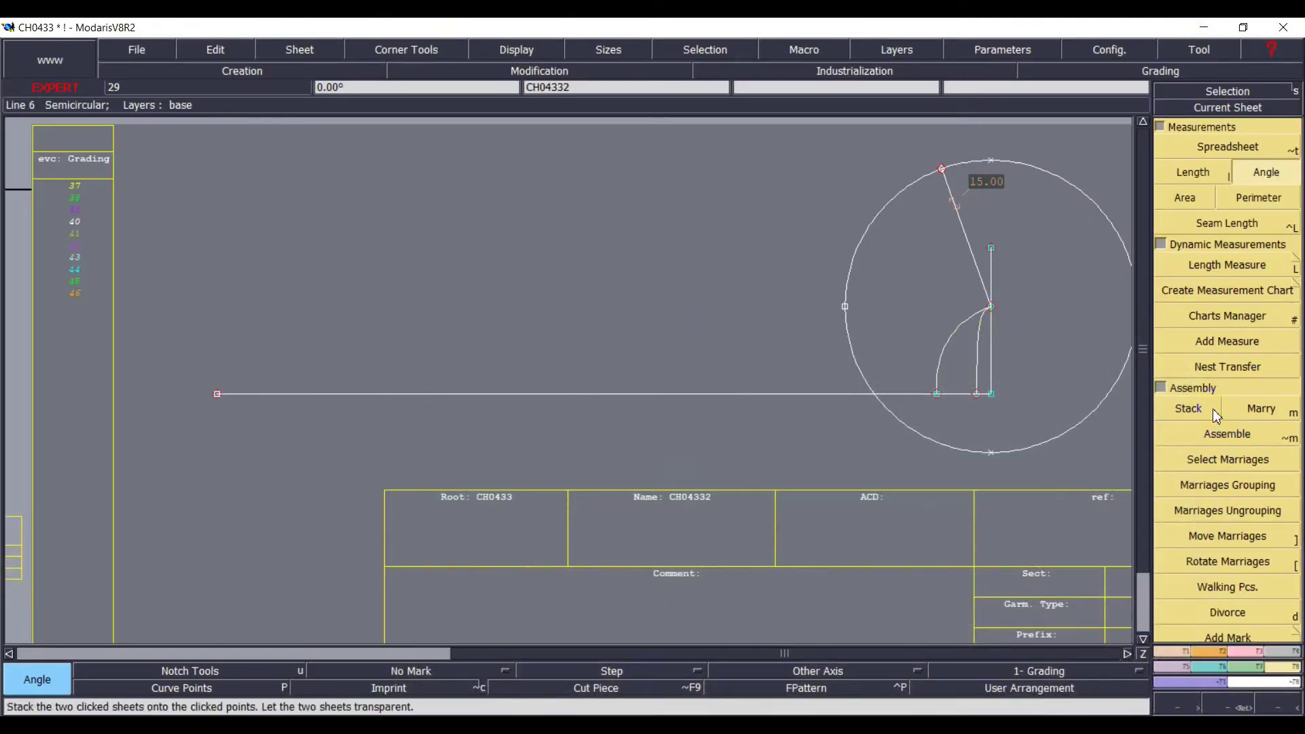
left_click(1213, 652)
left_click(1257, 511)
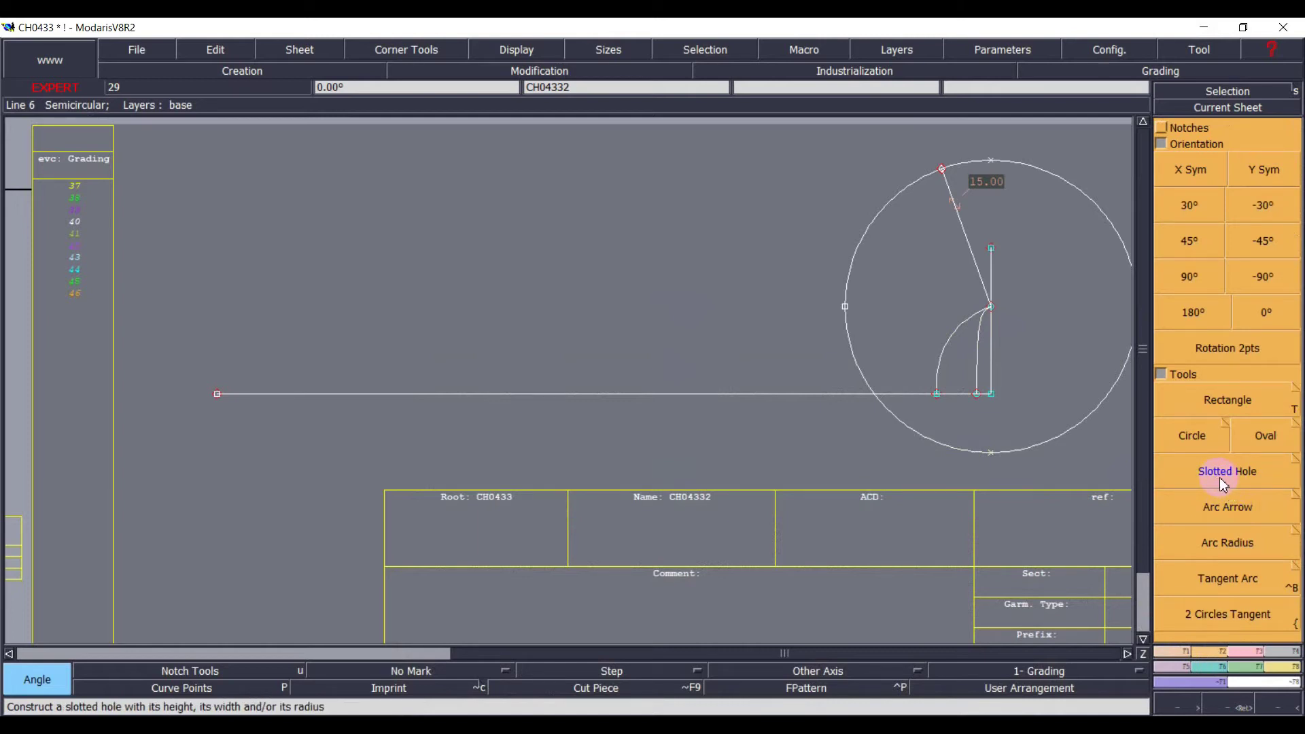
left_click(1193, 435)
left_click(941, 168)
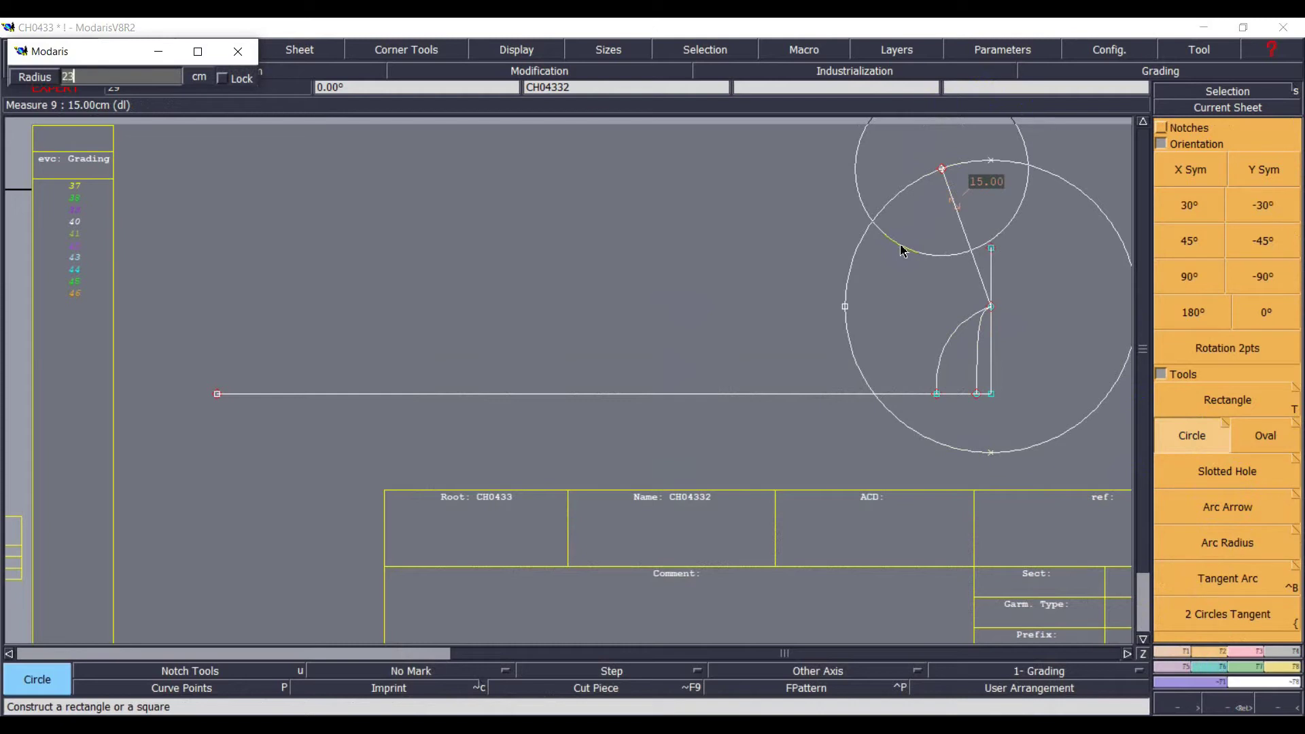
type("23")
key("Return")
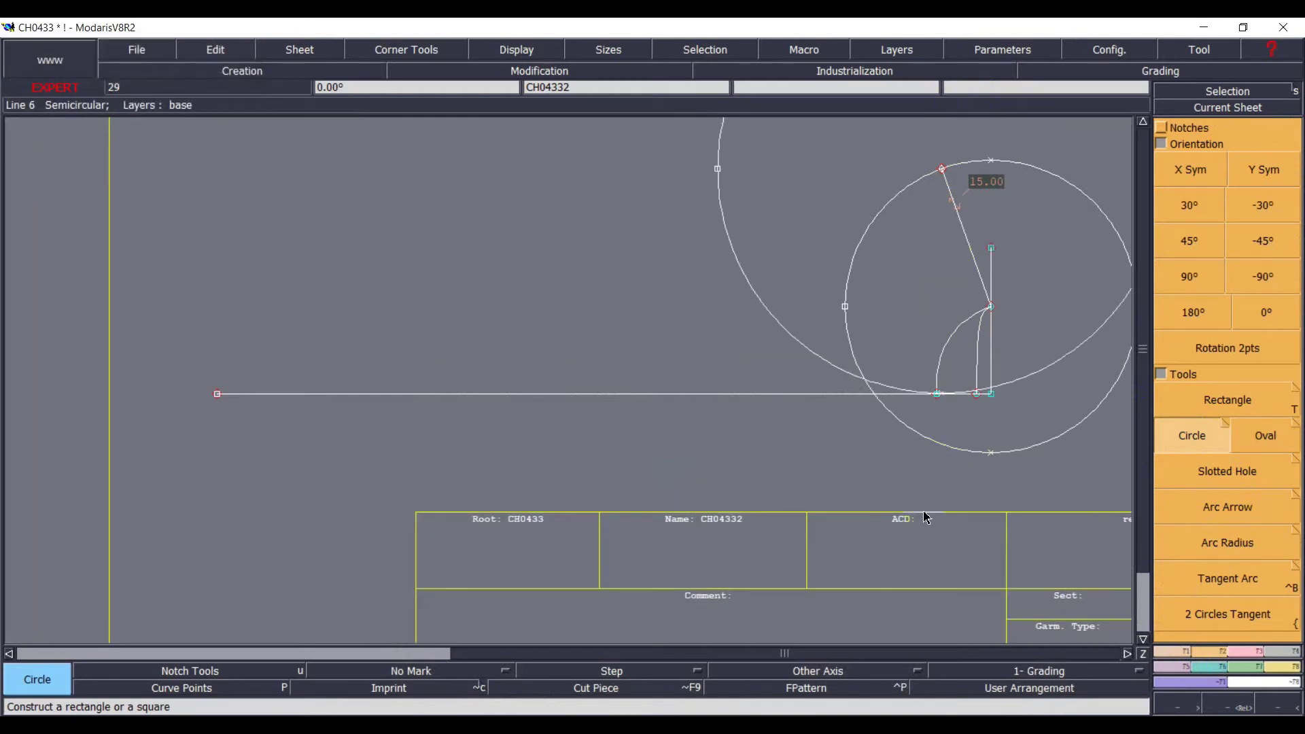
- Adjust the length of the vertical construction line at the neck so it extends upward past the 23 cm circle
scroll(924, 518, "down", 2)
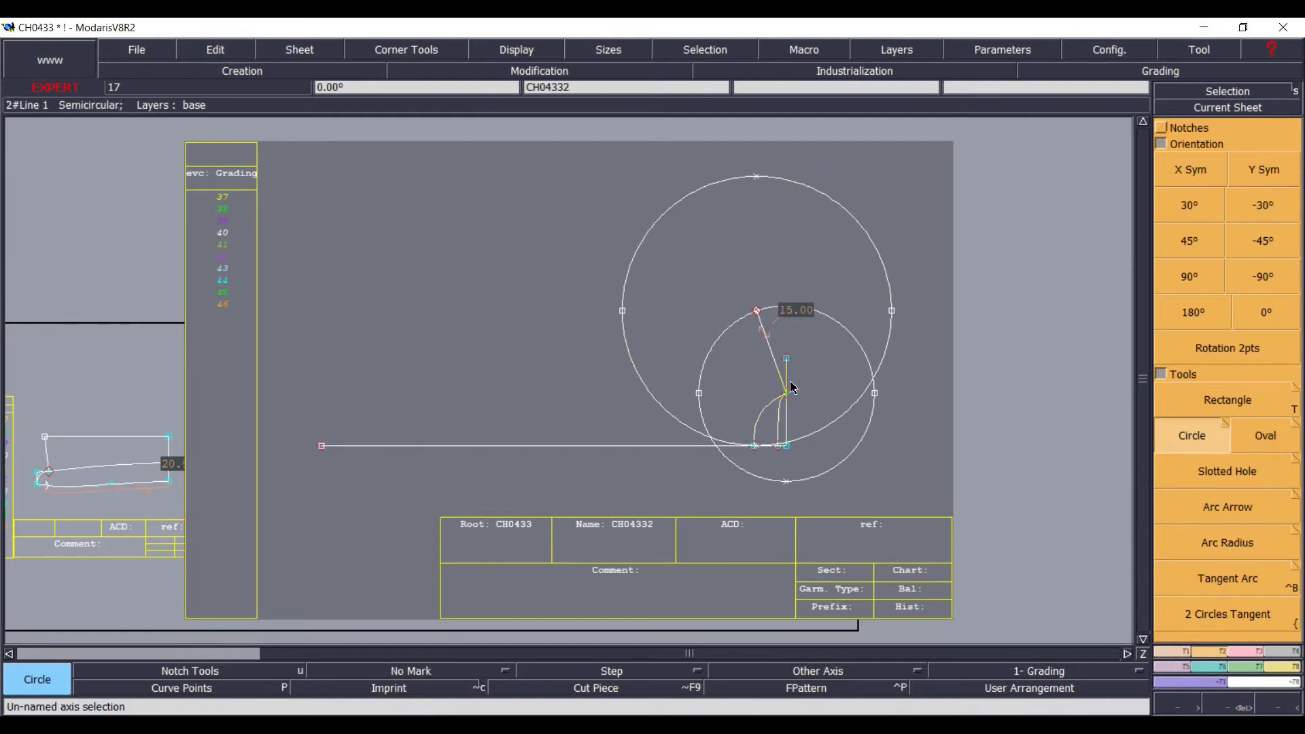
key("ctrl+l")
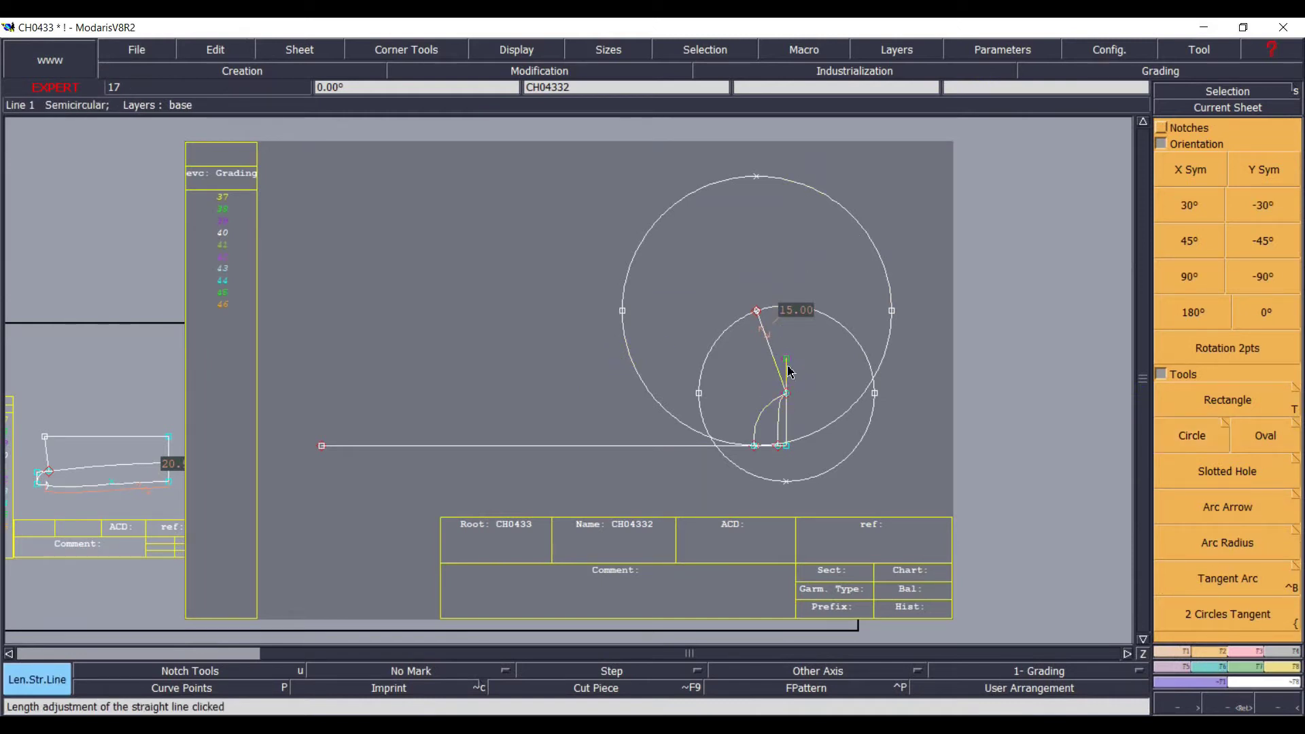
left_click(786, 362)
left_click(835, 155)
- Look up the size 40 half chest width (AAN) in the PDF measurement table and return to Modaris
left_click(917, 673)
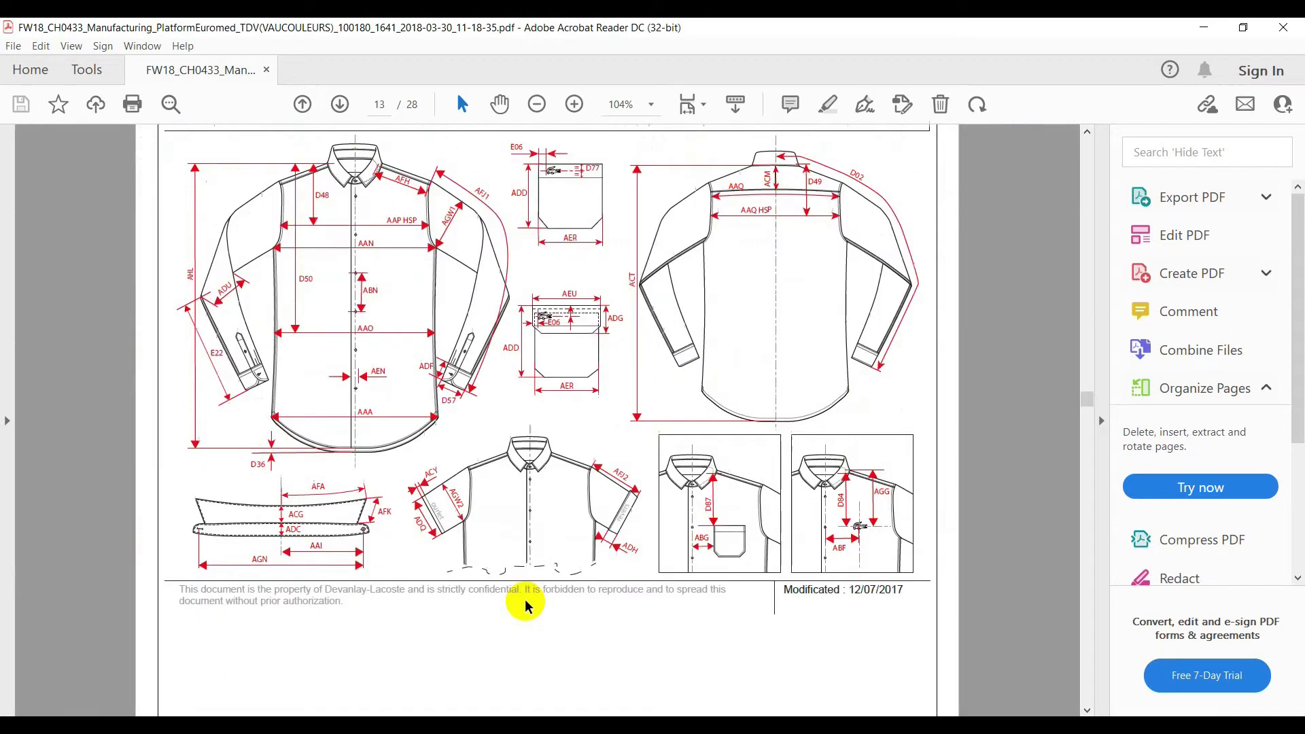
scroll(529, 605, "up", 2)
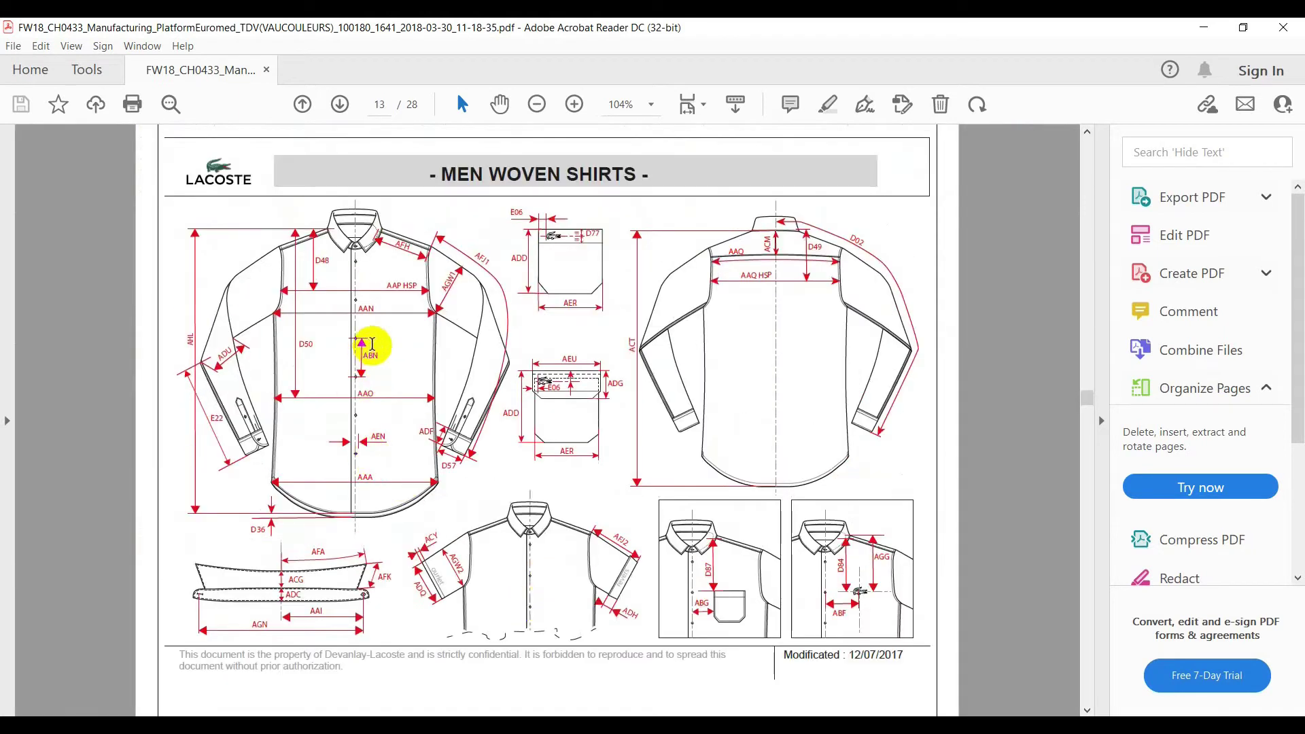
scroll(344, 591, "down", 20)
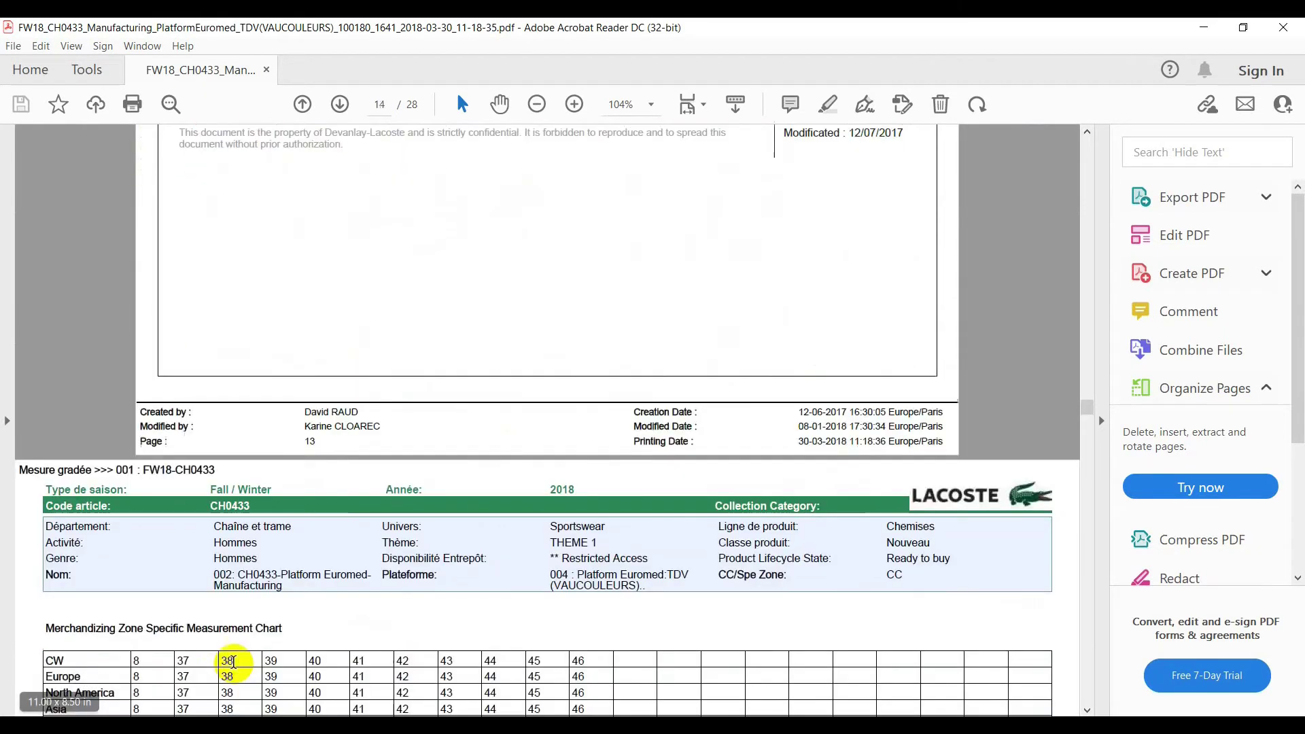
scroll(186, 659, "down", 5)
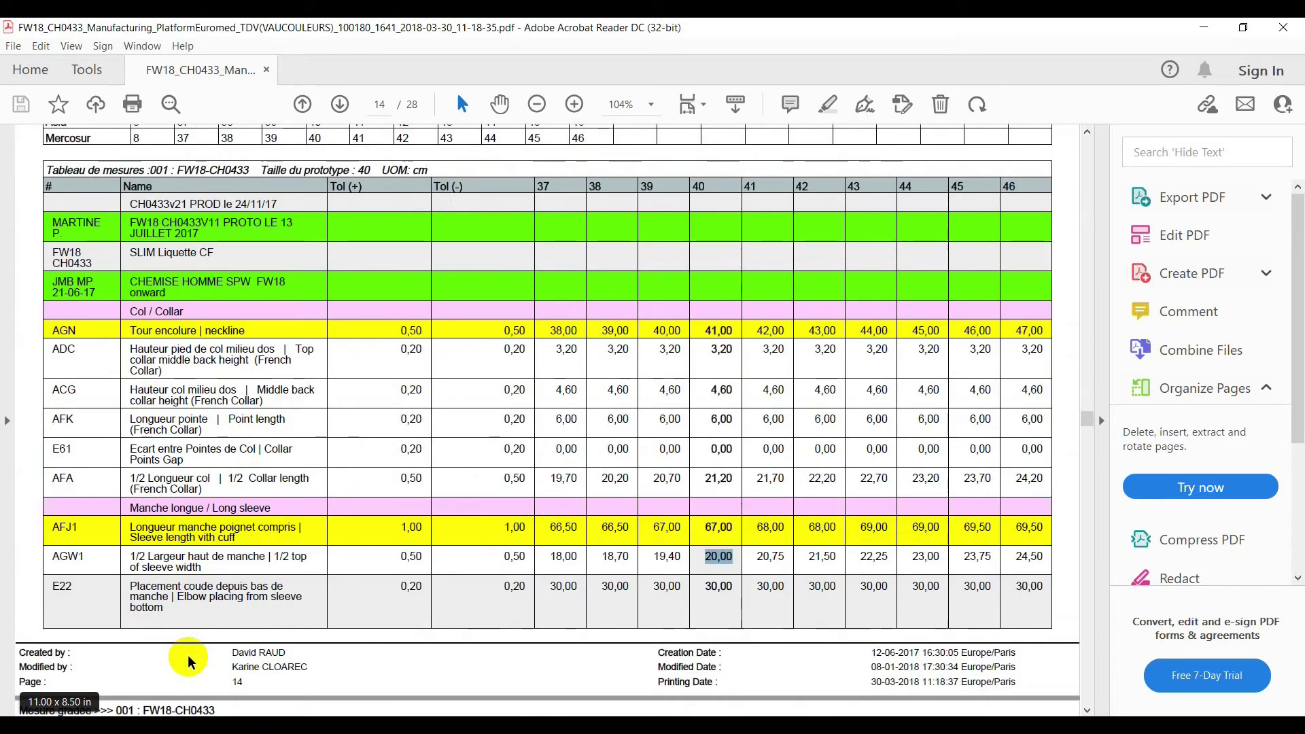
scroll(186, 659, "down", 8)
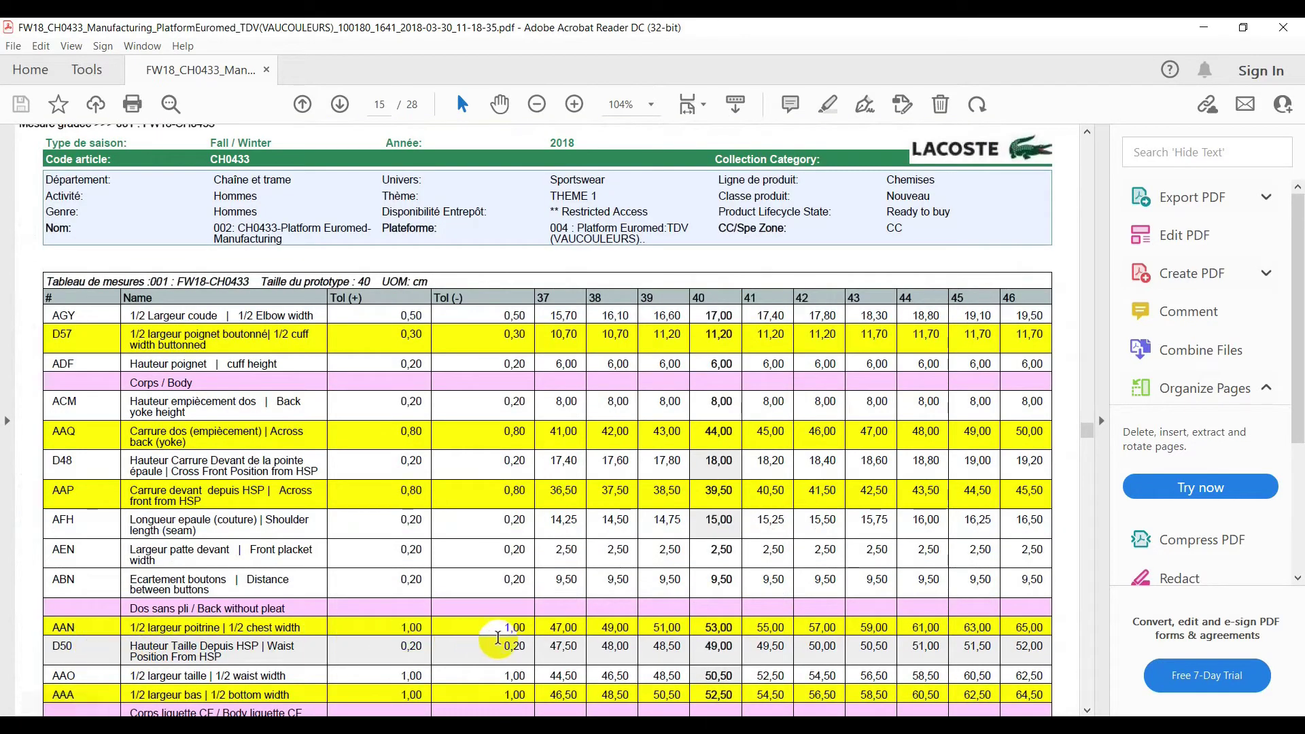
left_click_drag(734, 627, 734, 626)
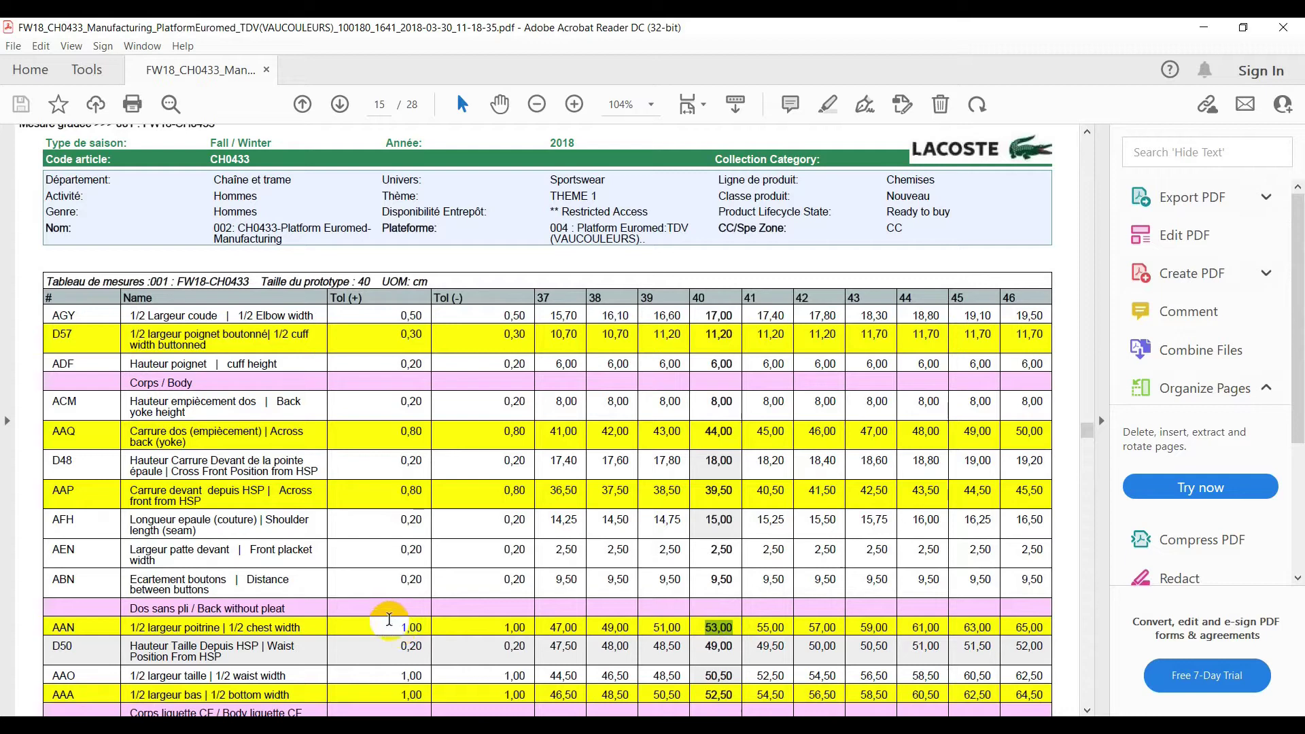
left_click(1203, 27)
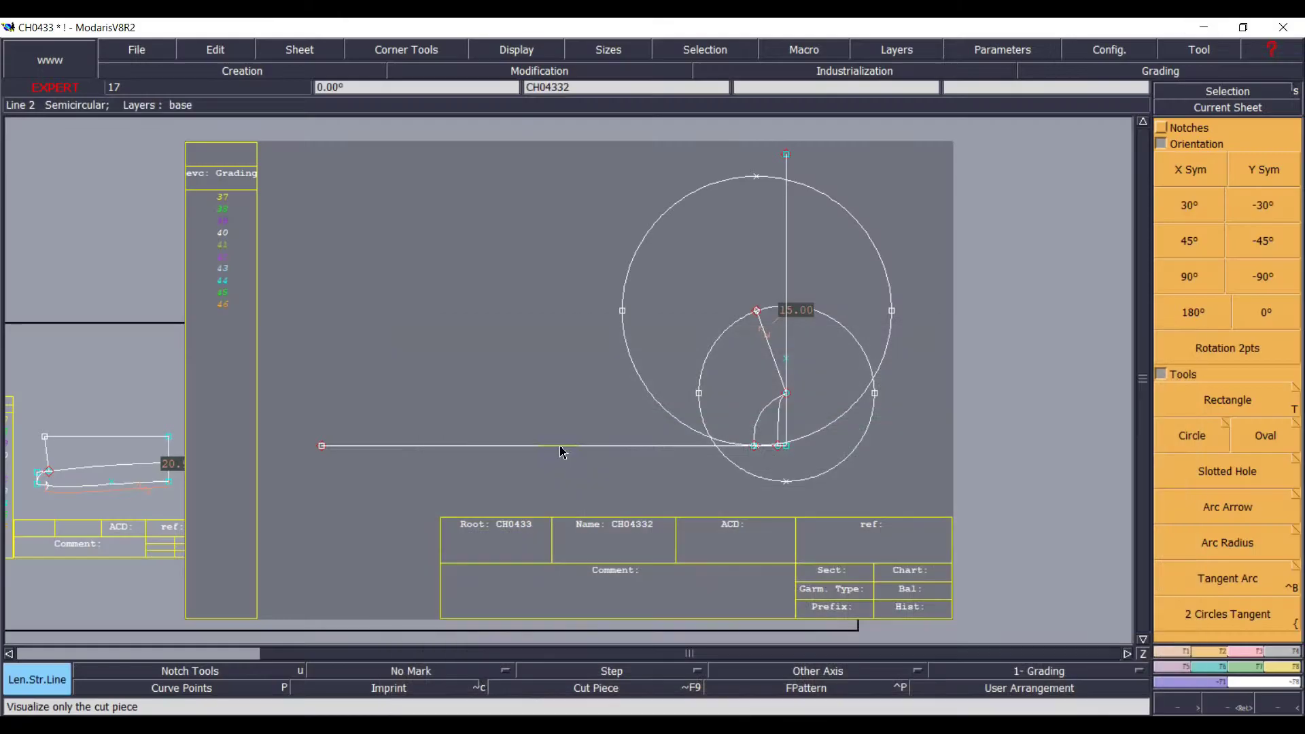
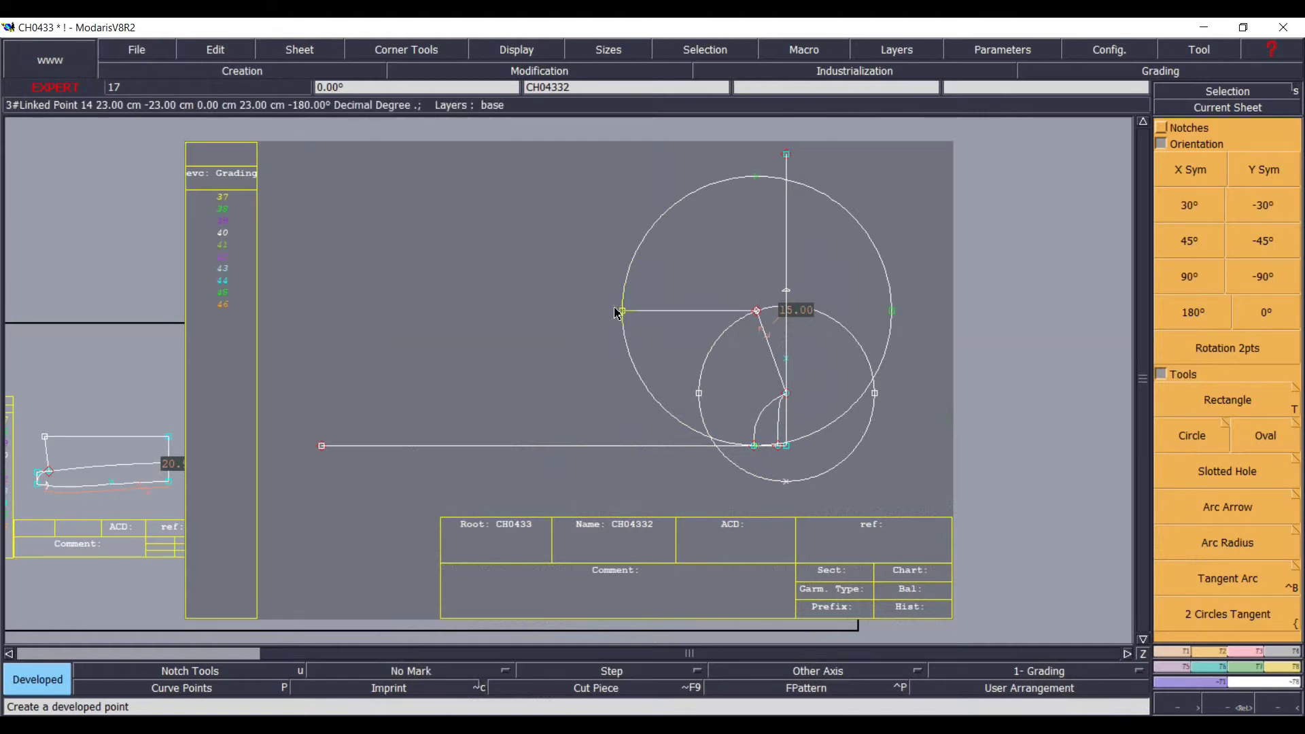
- Mark 26.50 cm on the vertical line and align a developed point on the 23 cm circle horizontally with that mark
left_click(630, 278)
left_click(675, 288)
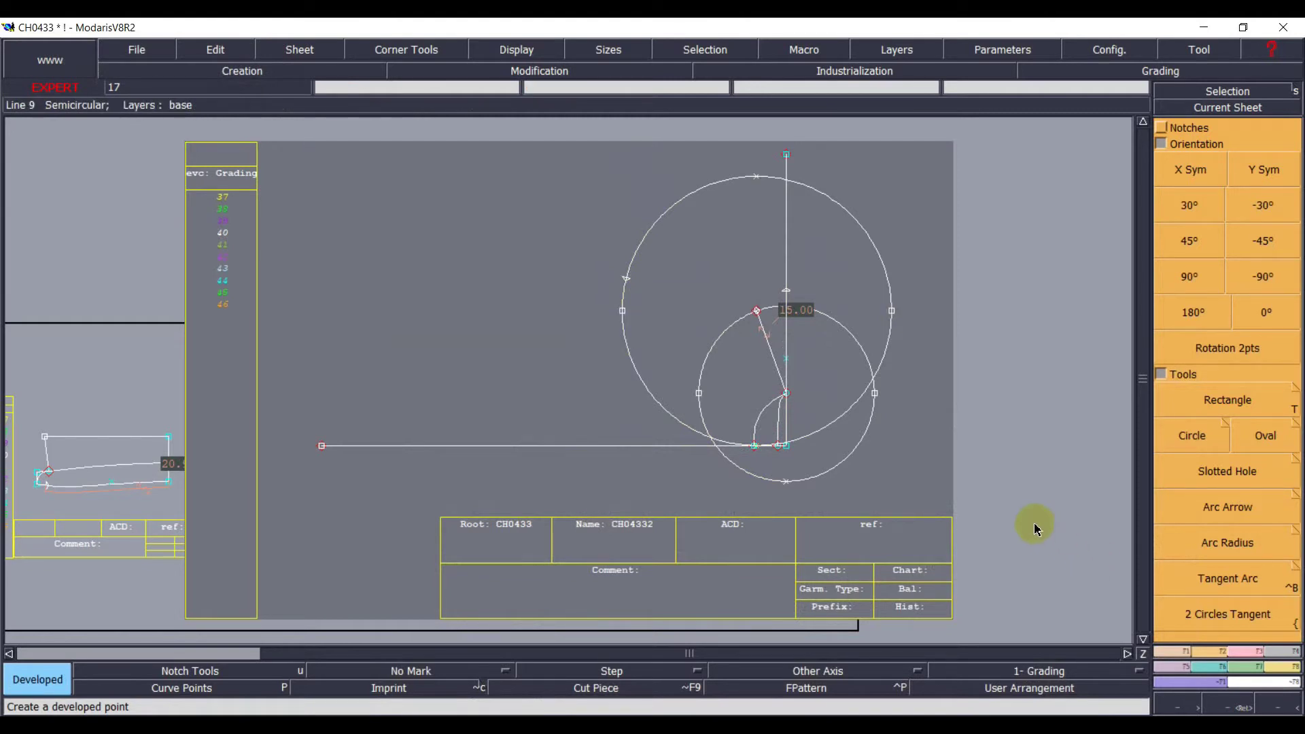
left_click(1174, 651)
left_click(1215, 408)
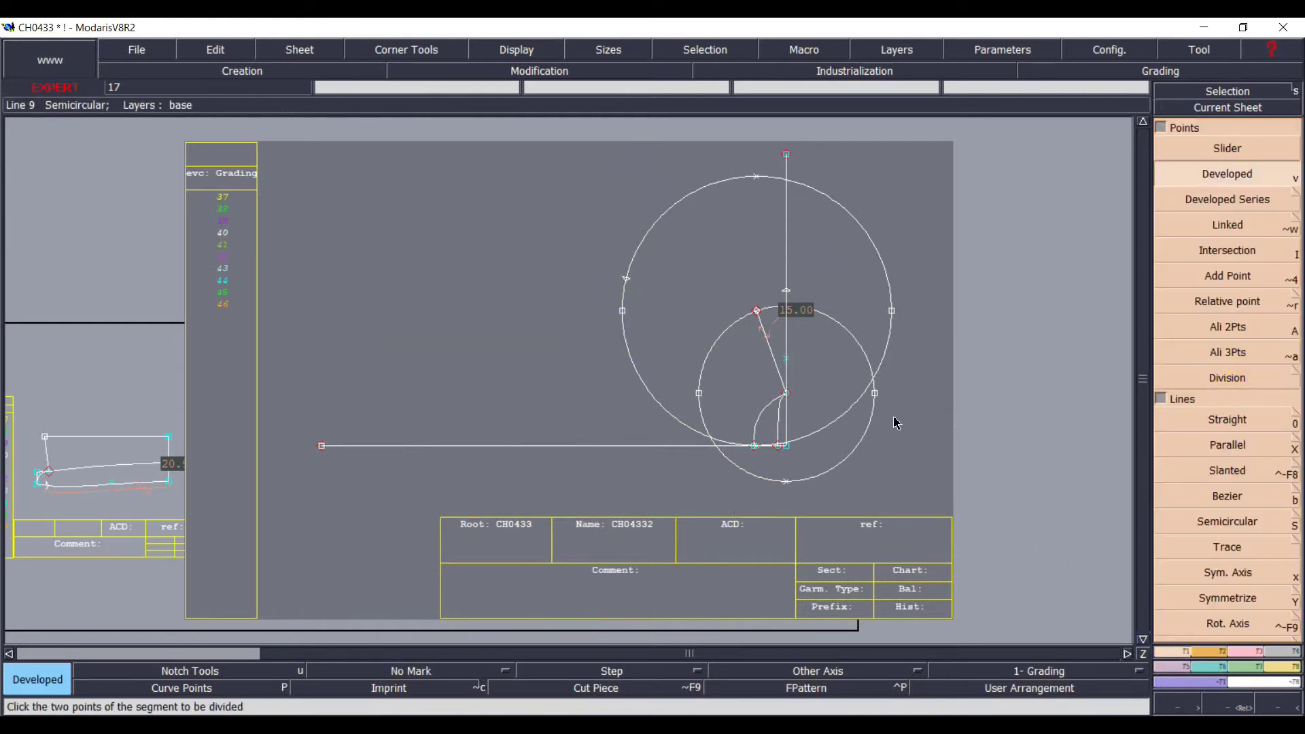
key("shift+a")
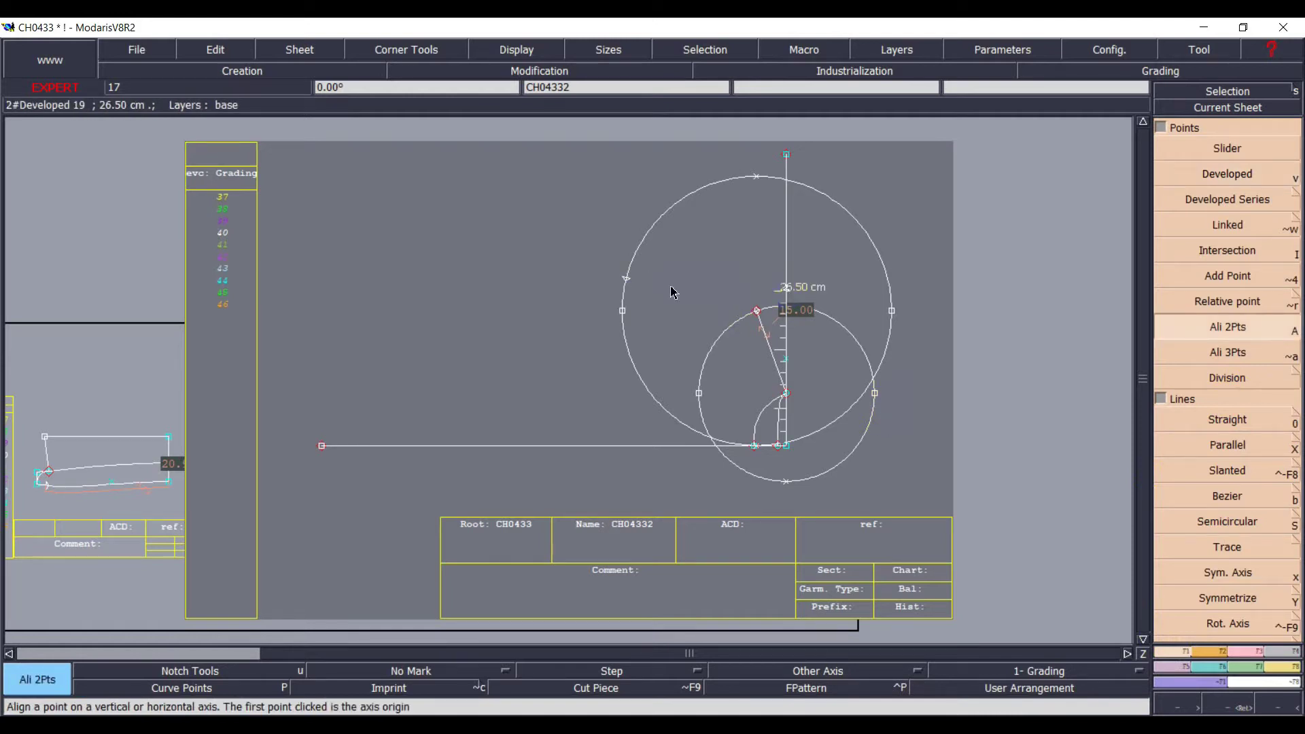
left_click(619, 284)
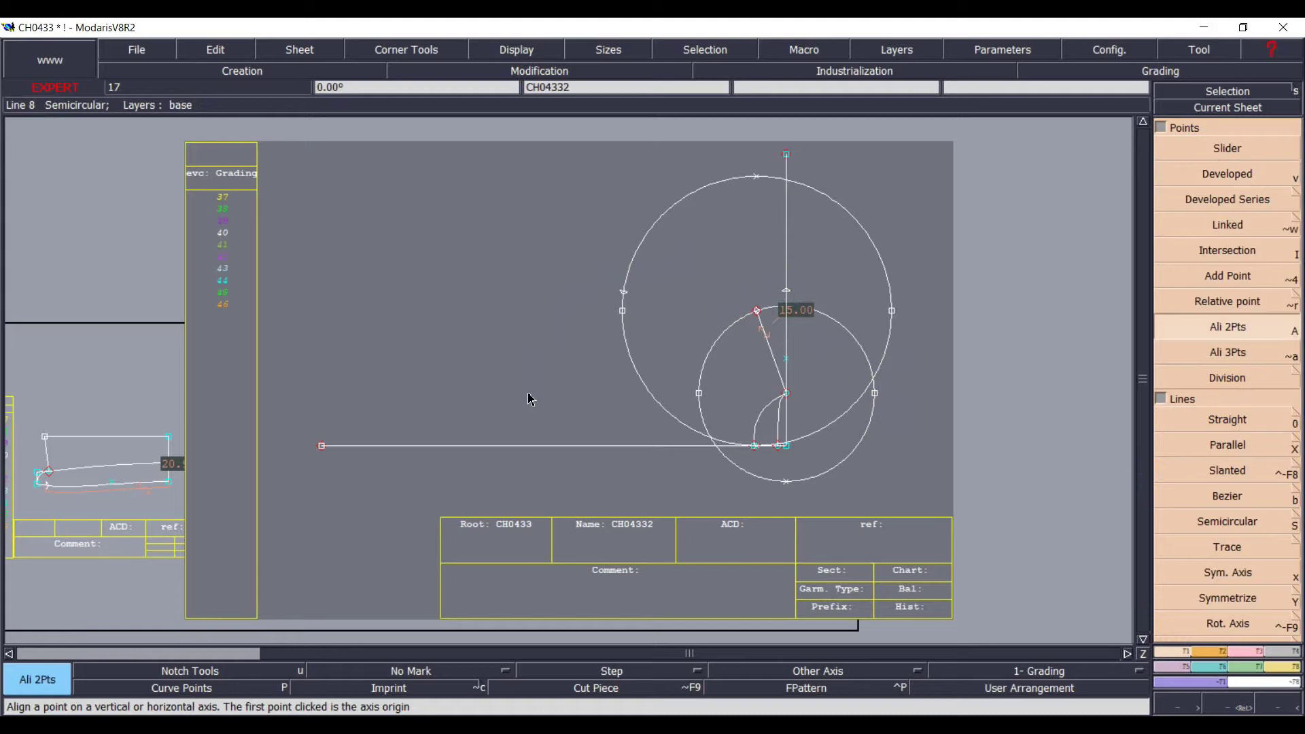
key("0")
left_click(620, 447)
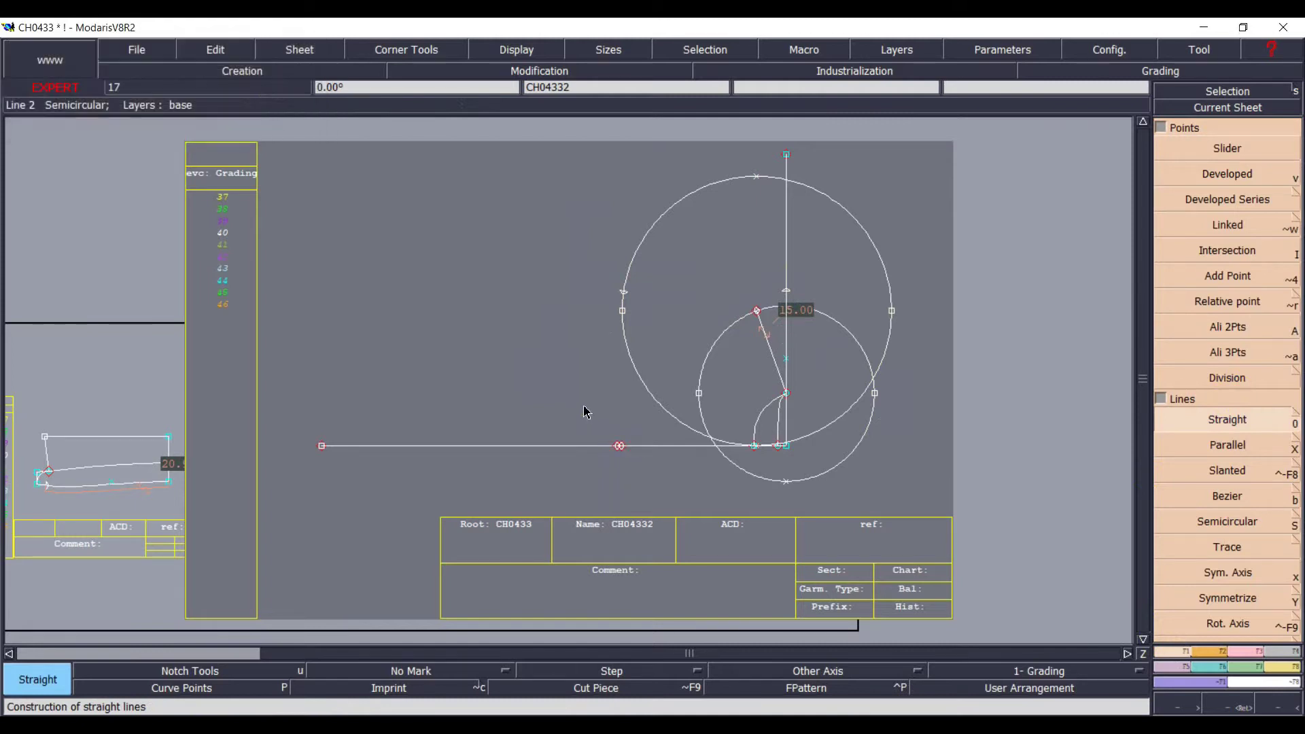
key("ctrl+z")
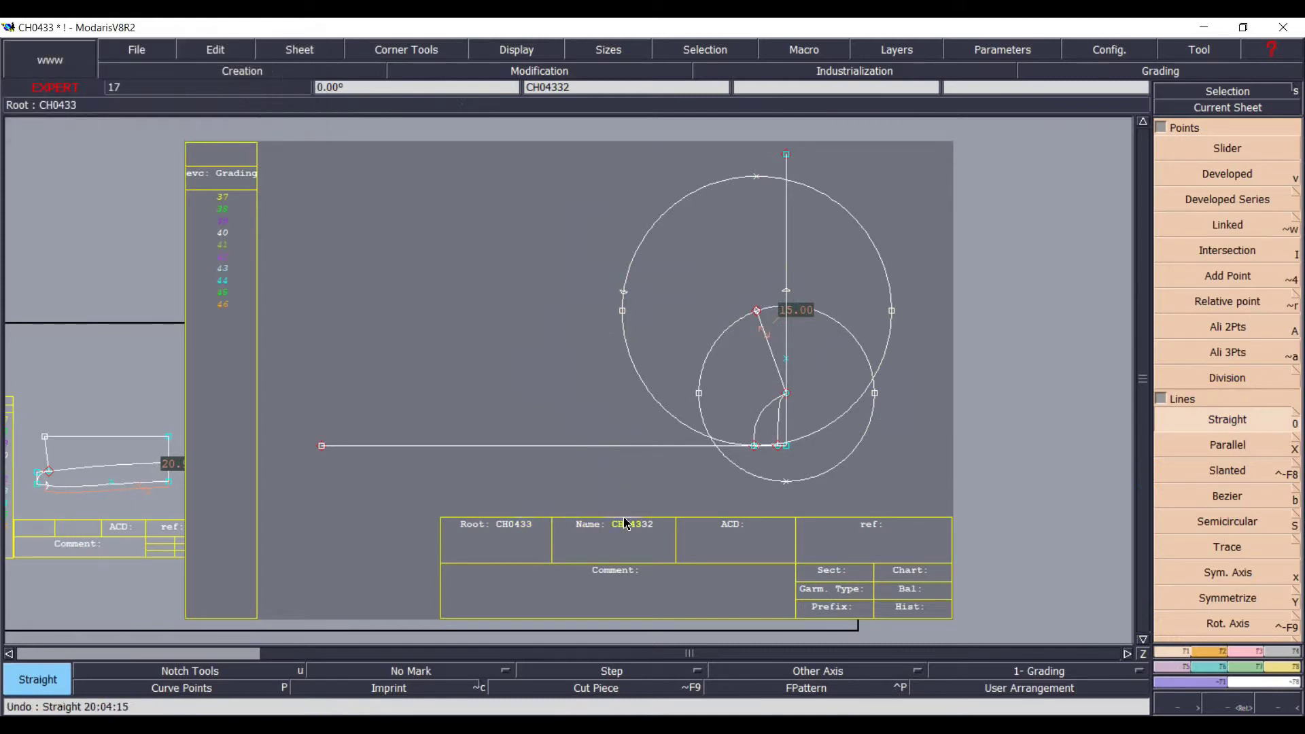
- Place a developed point on the long horizontal line and align it vertically with the point on the 23 cm circle
key("v")
left_click(614, 446)
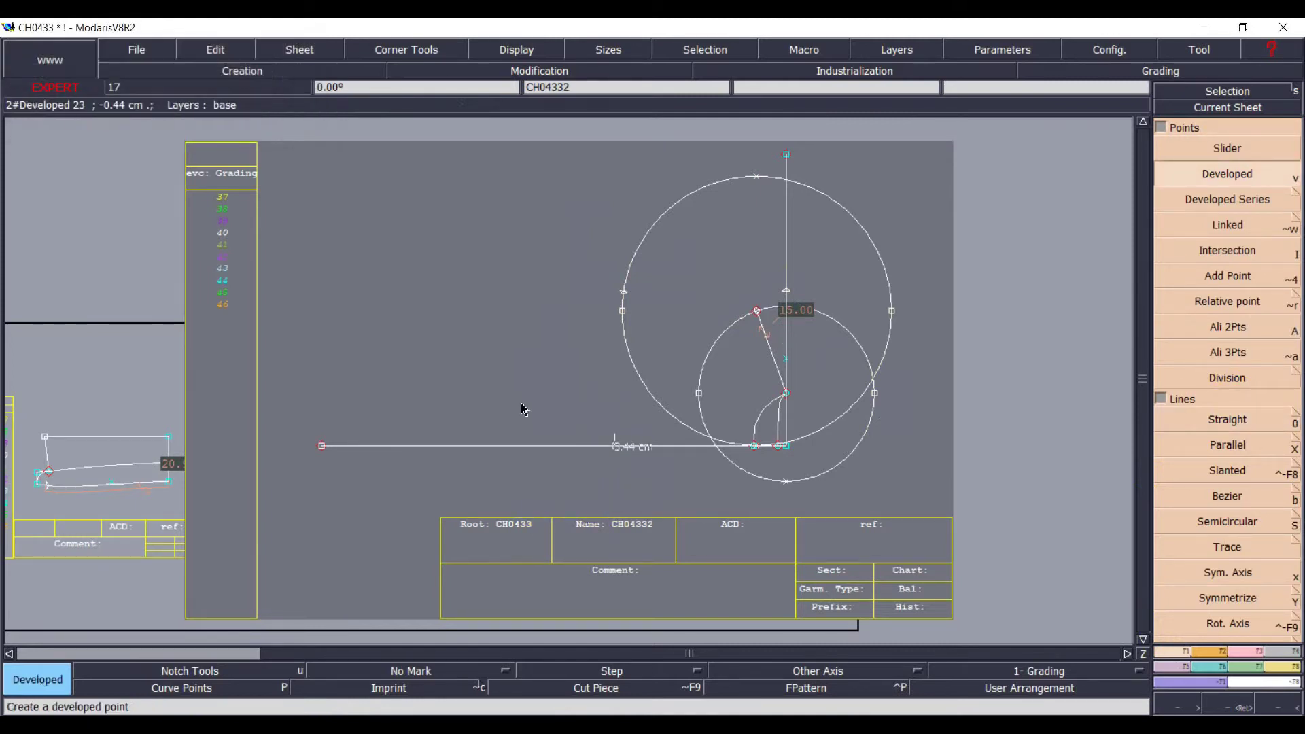
key("shift+a")
left_click(622, 293)
left_click(614, 446)
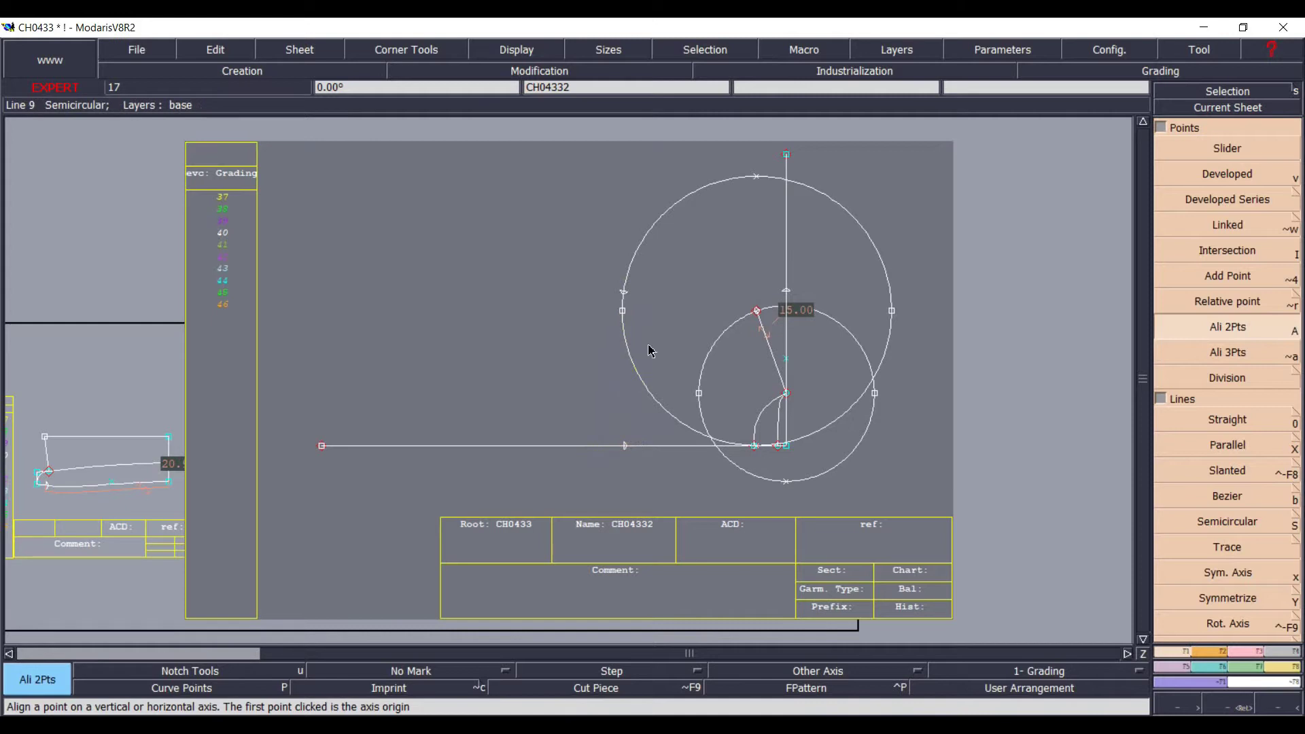
- Draw a straight chest line from the circle point down to the horizontal line and insert its end points into the curves
key("0")
left_click(623, 292)
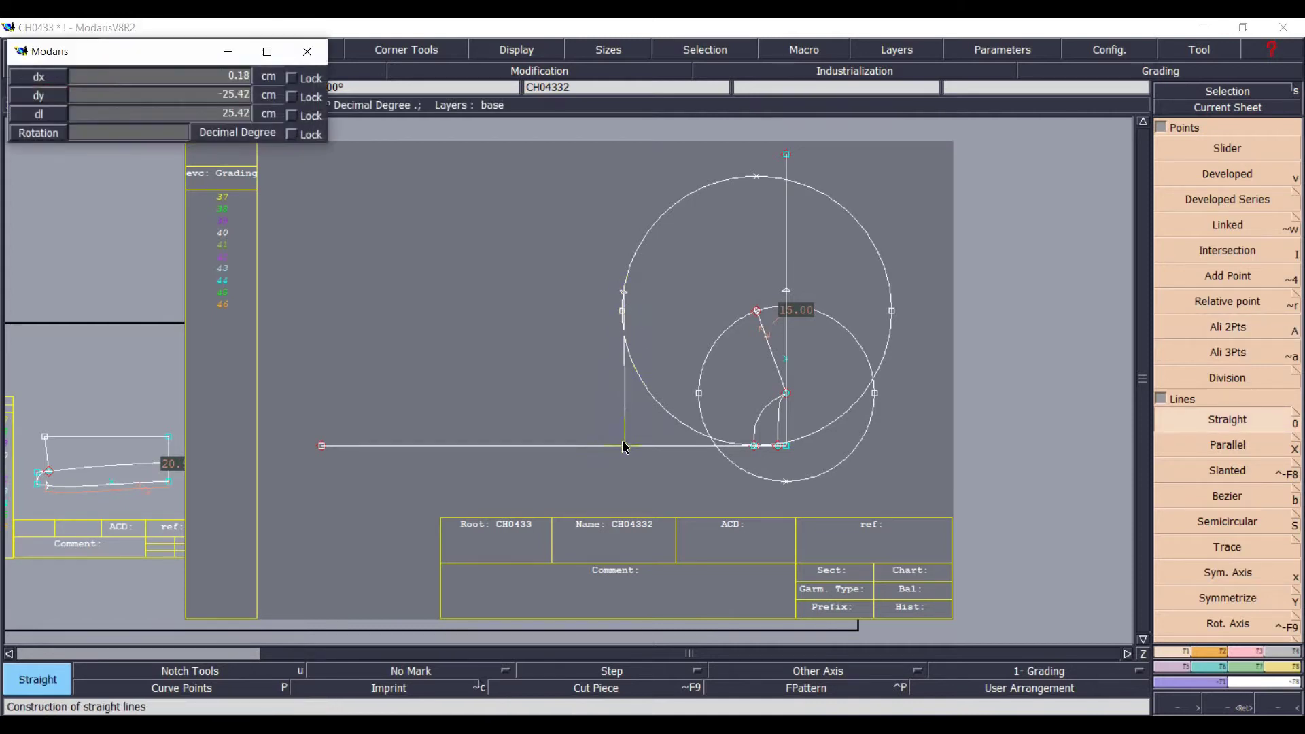
left_click(624, 447)
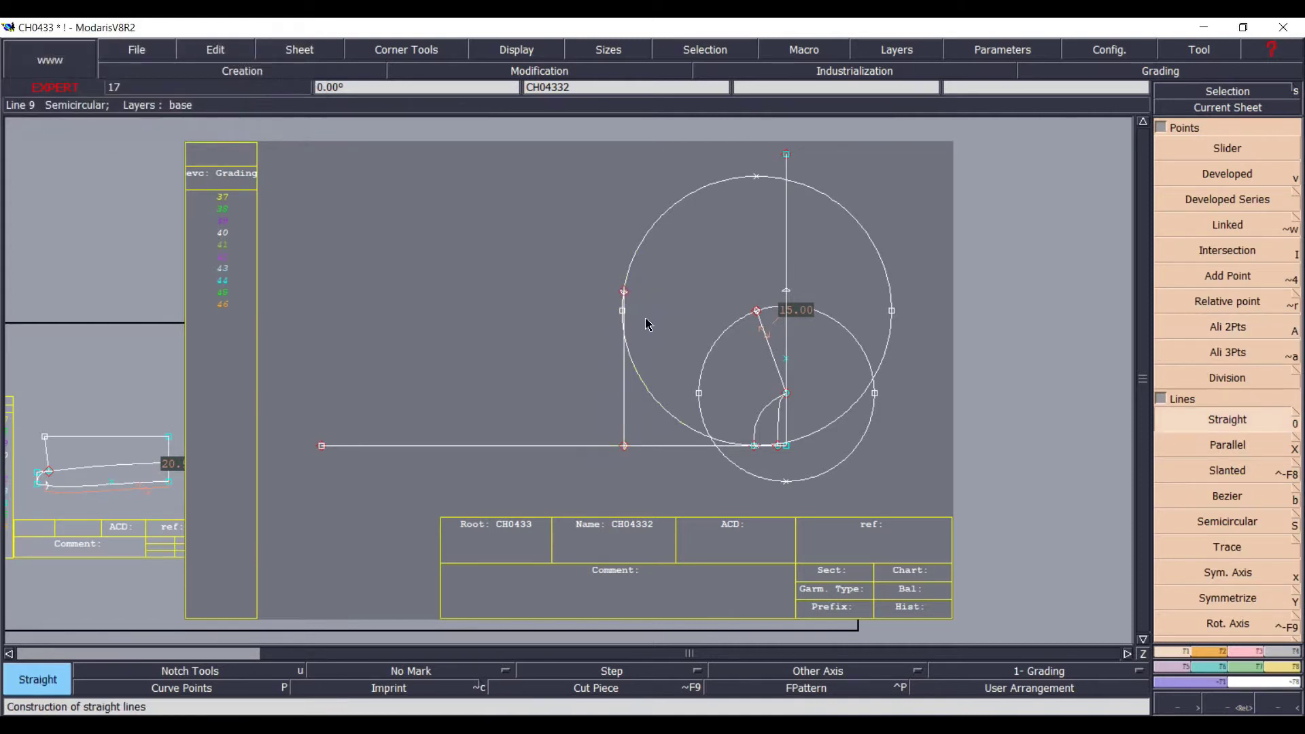
key("i")
left_click(623, 292)
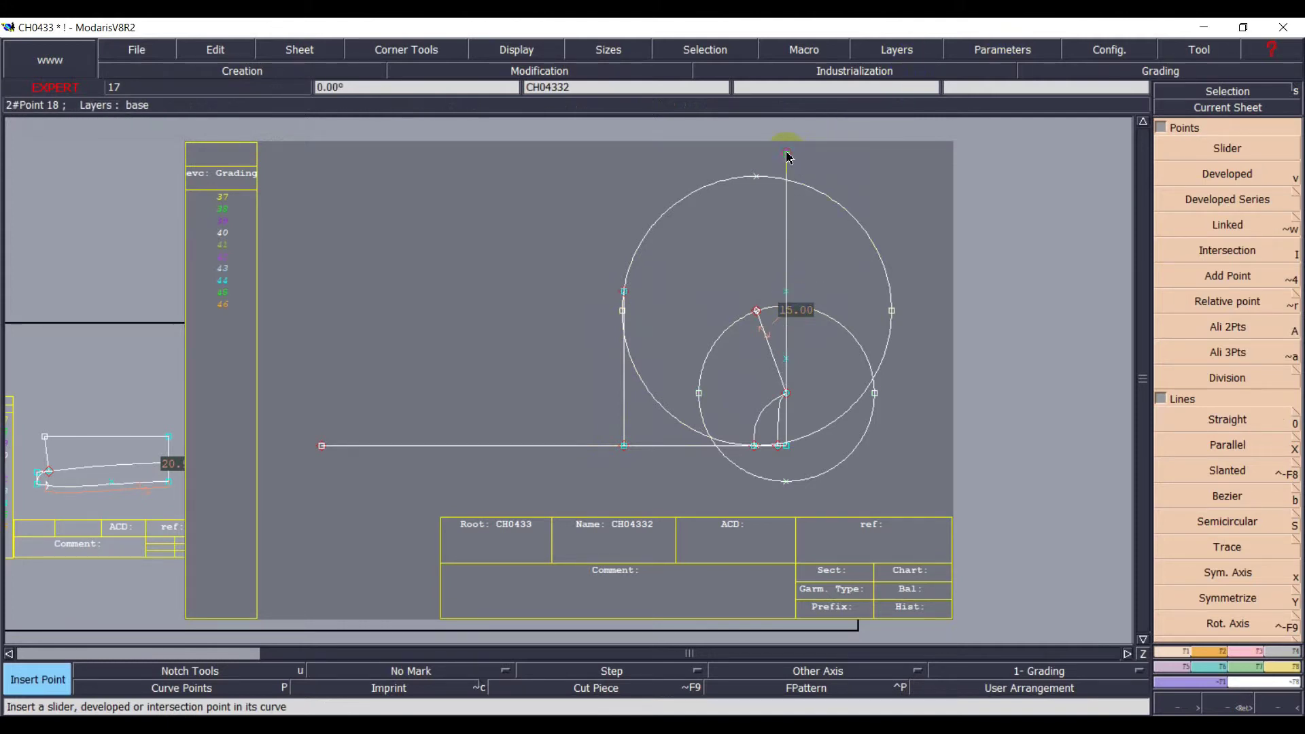
- Delete the extended part of the vertical line and the 23 cm circle with its leftover points
key("Delete")
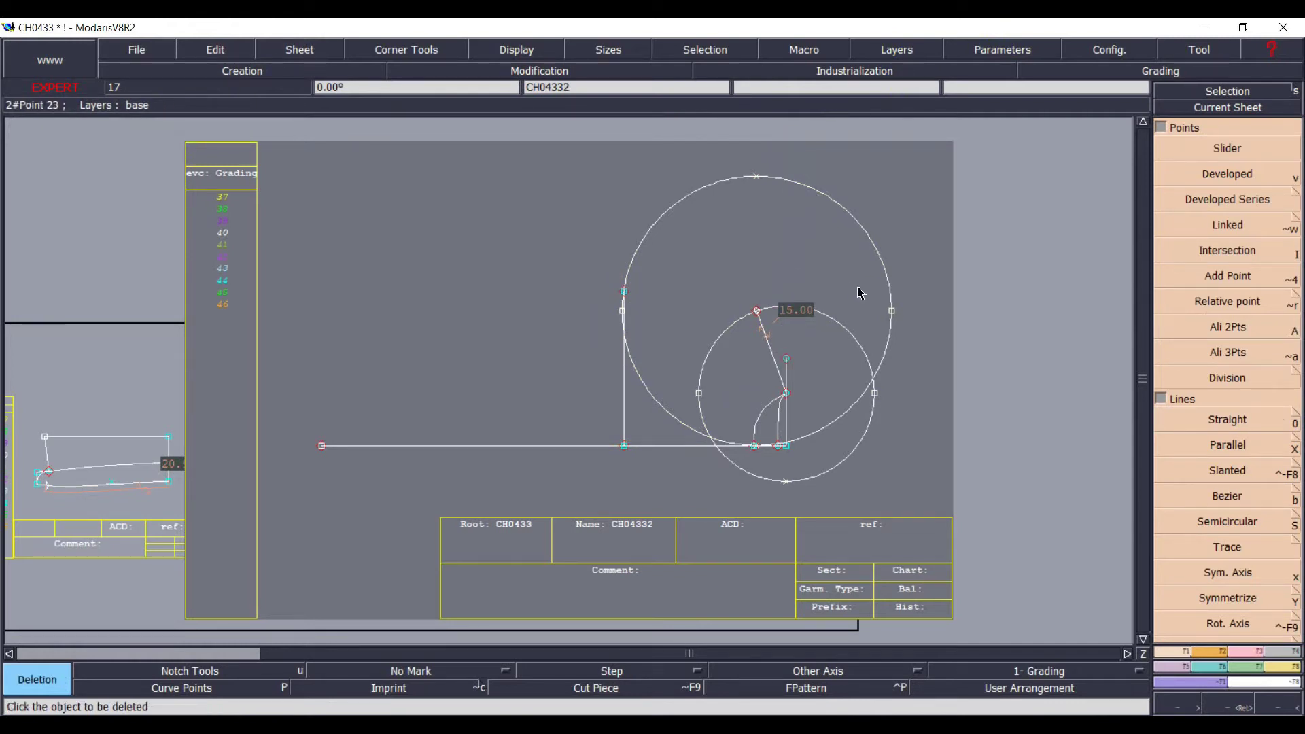
left_click(840, 207)
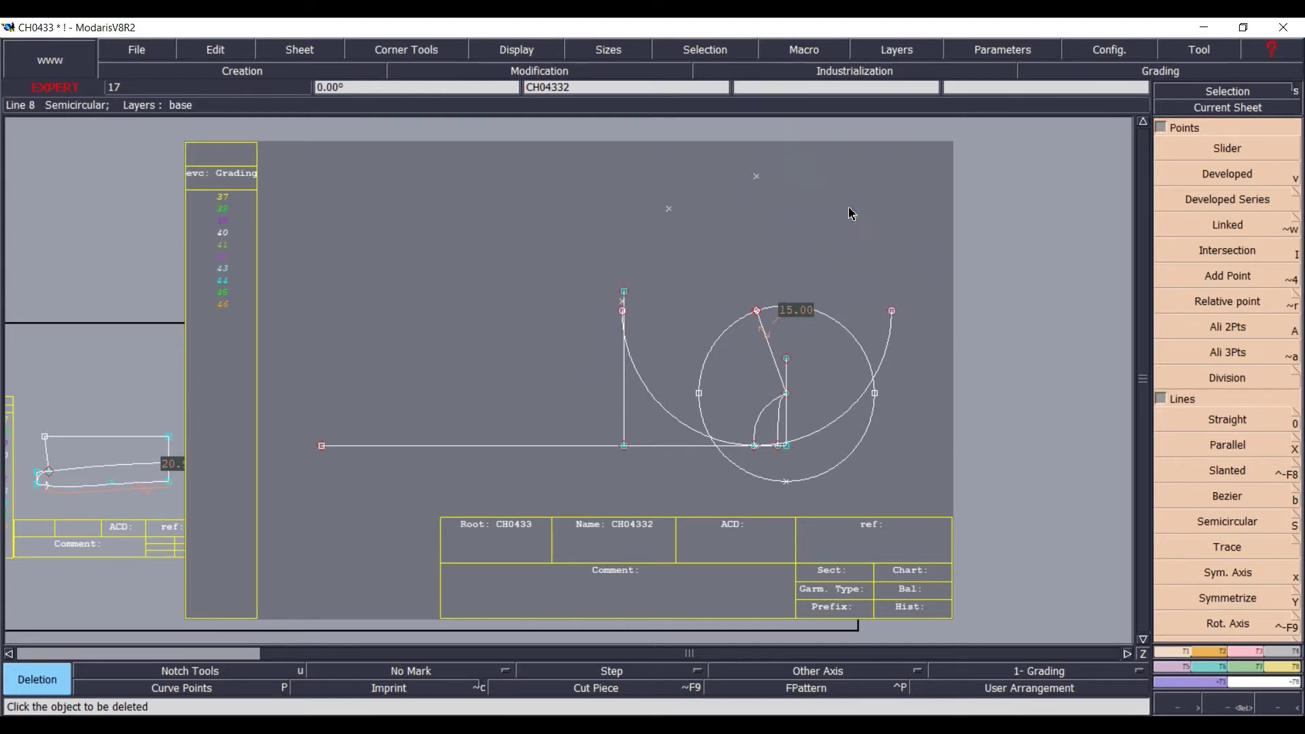
left_click(756, 176)
left_click(884, 353)
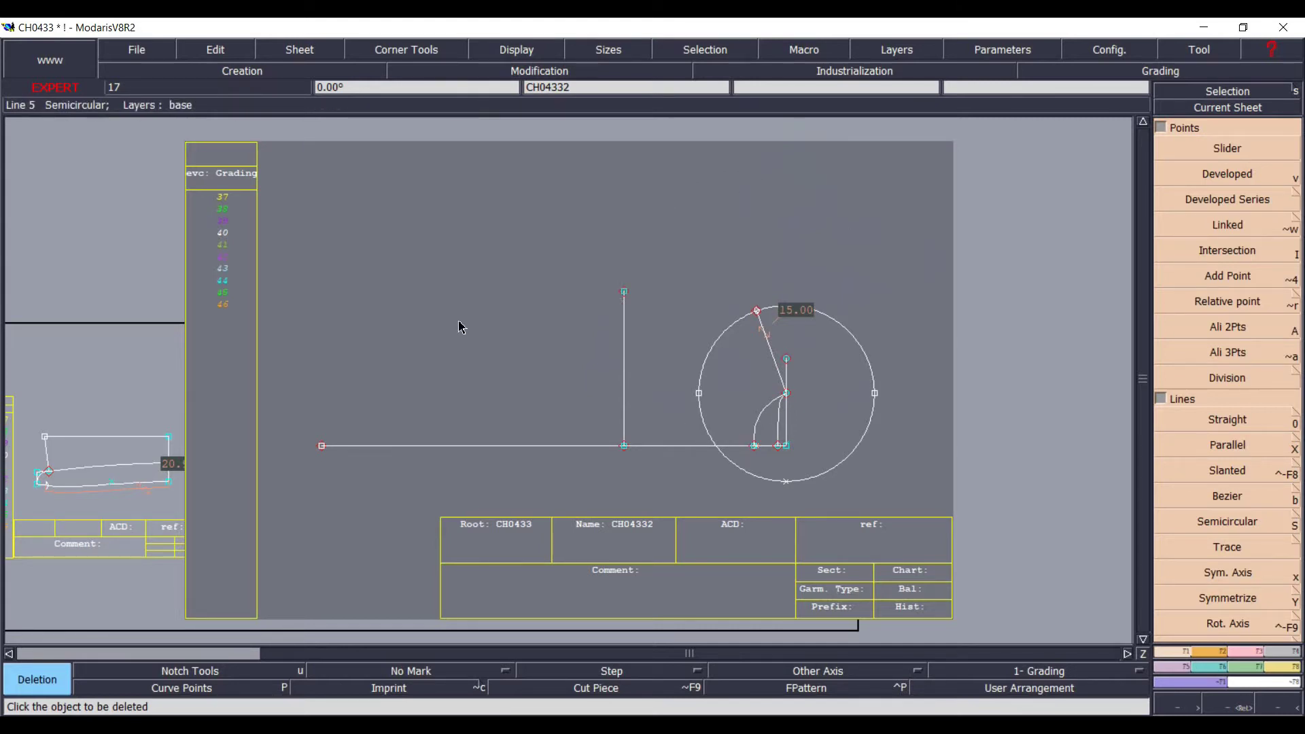
- Measure the distance from the chest line's upper end to the shoulder line's outer end and undo the measurement
key("l")
left_click(623, 292)
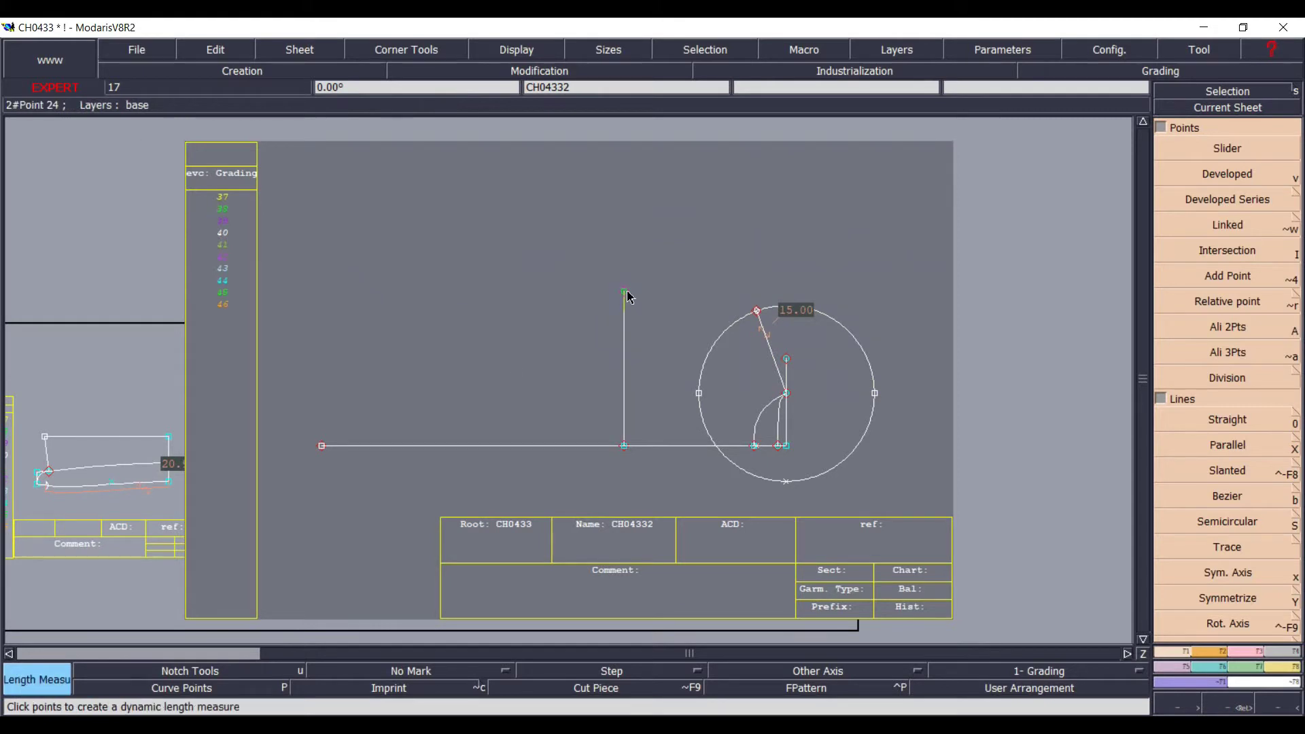
left_click(758, 312)
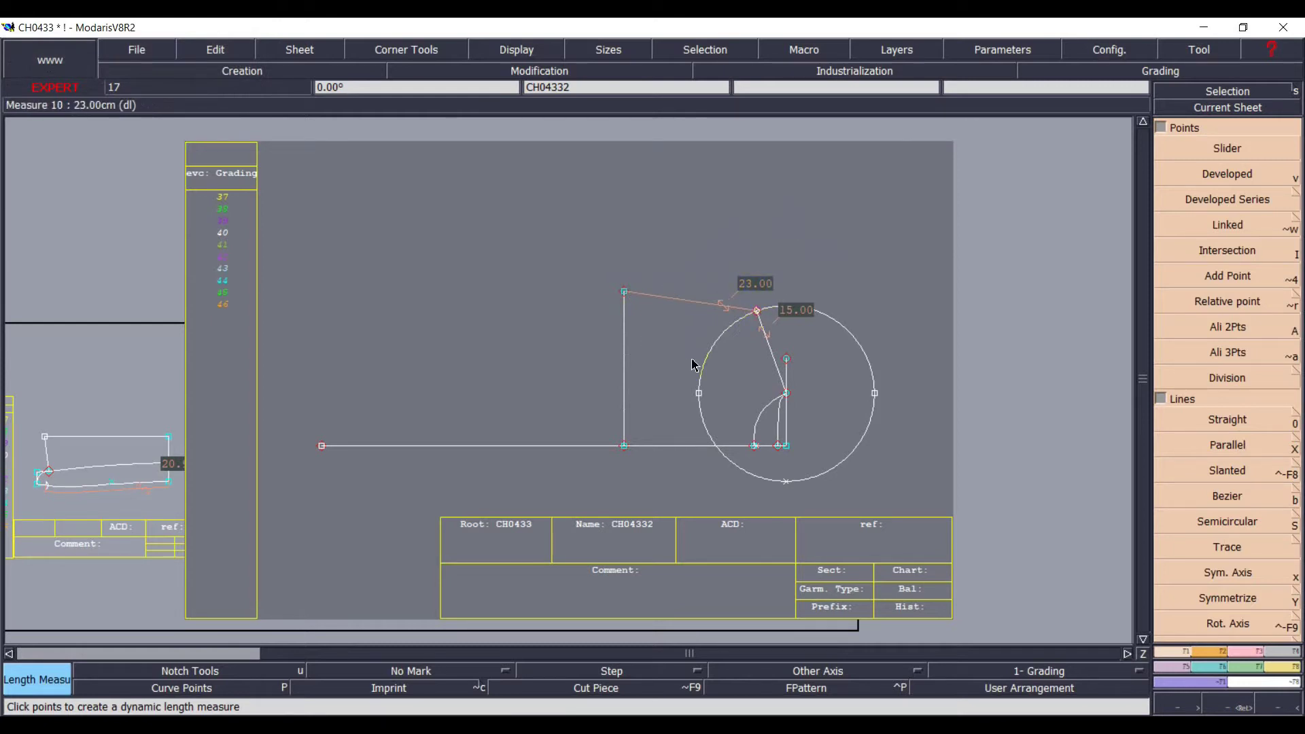
key("ctrl+z")
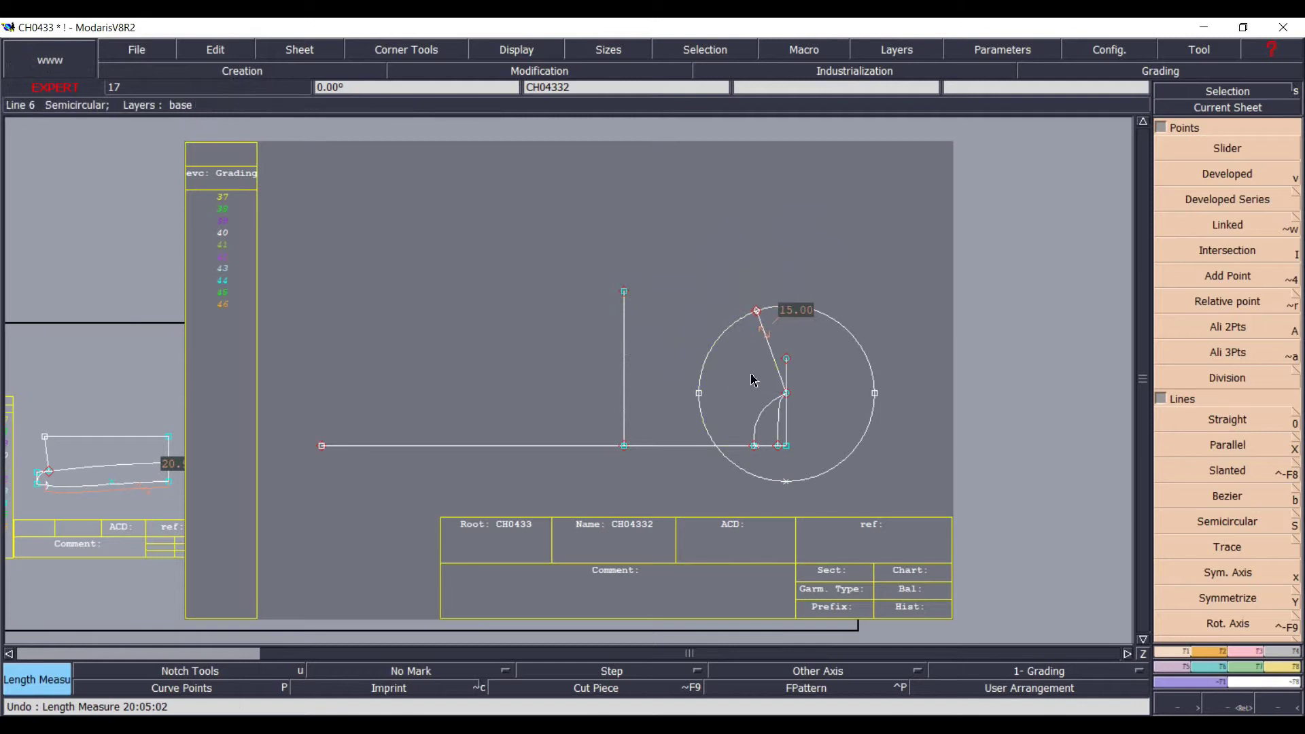
- Insert the point at the shoulder line's outer end and delete the 15 cm circle with all its leftover points
key("i")
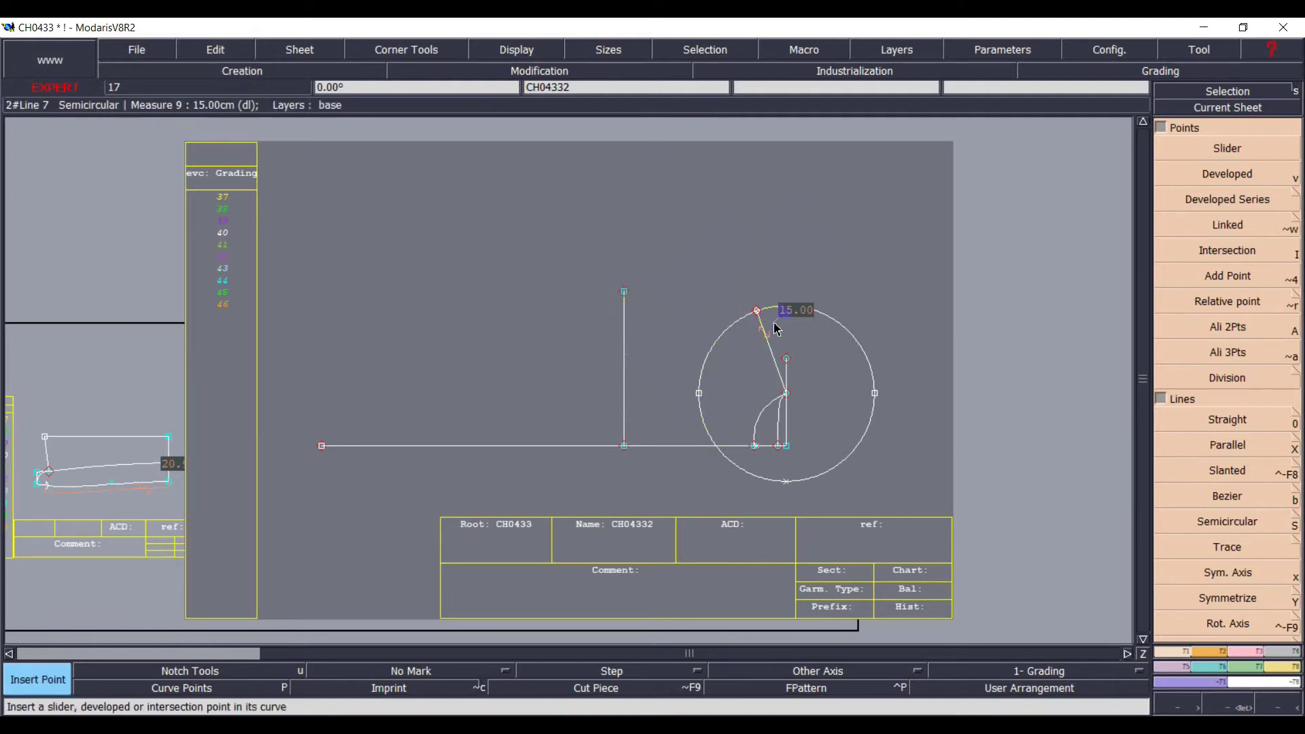
left_click(756, 311)
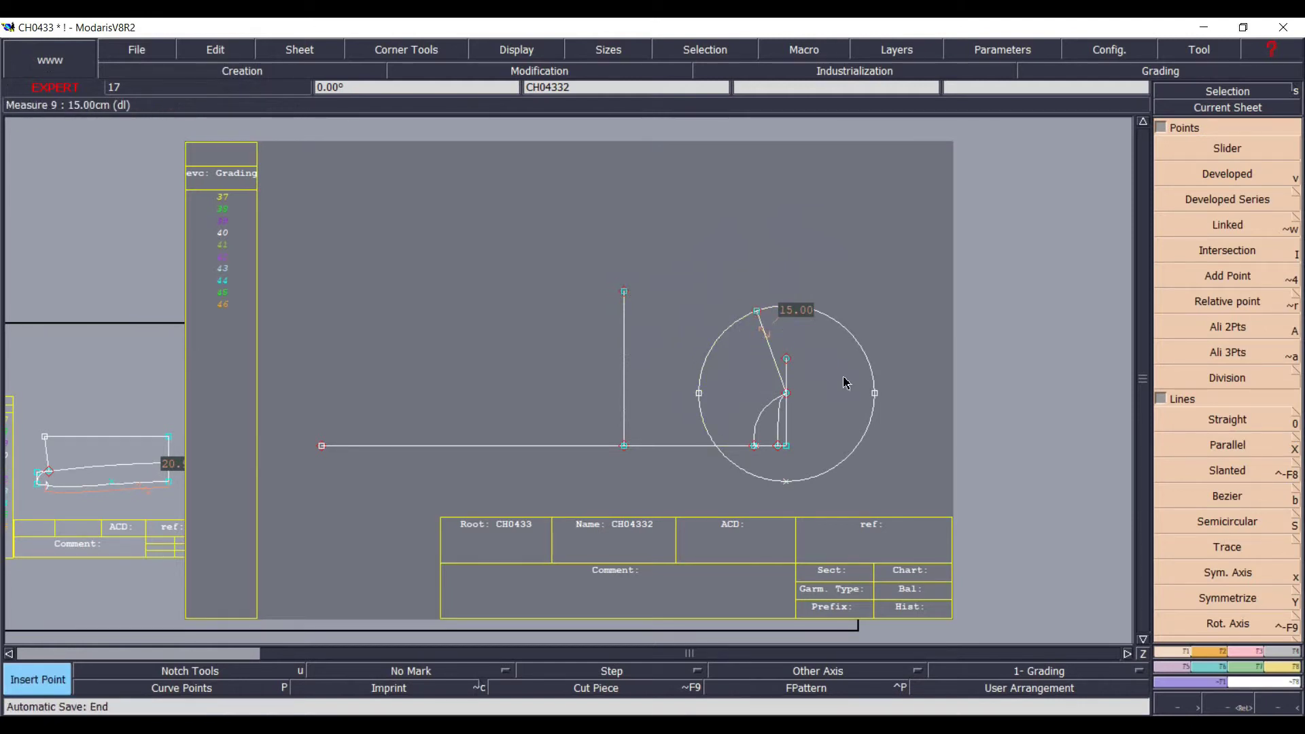
key("Delete")
left_click(850, 335)
left_click(787, 483)
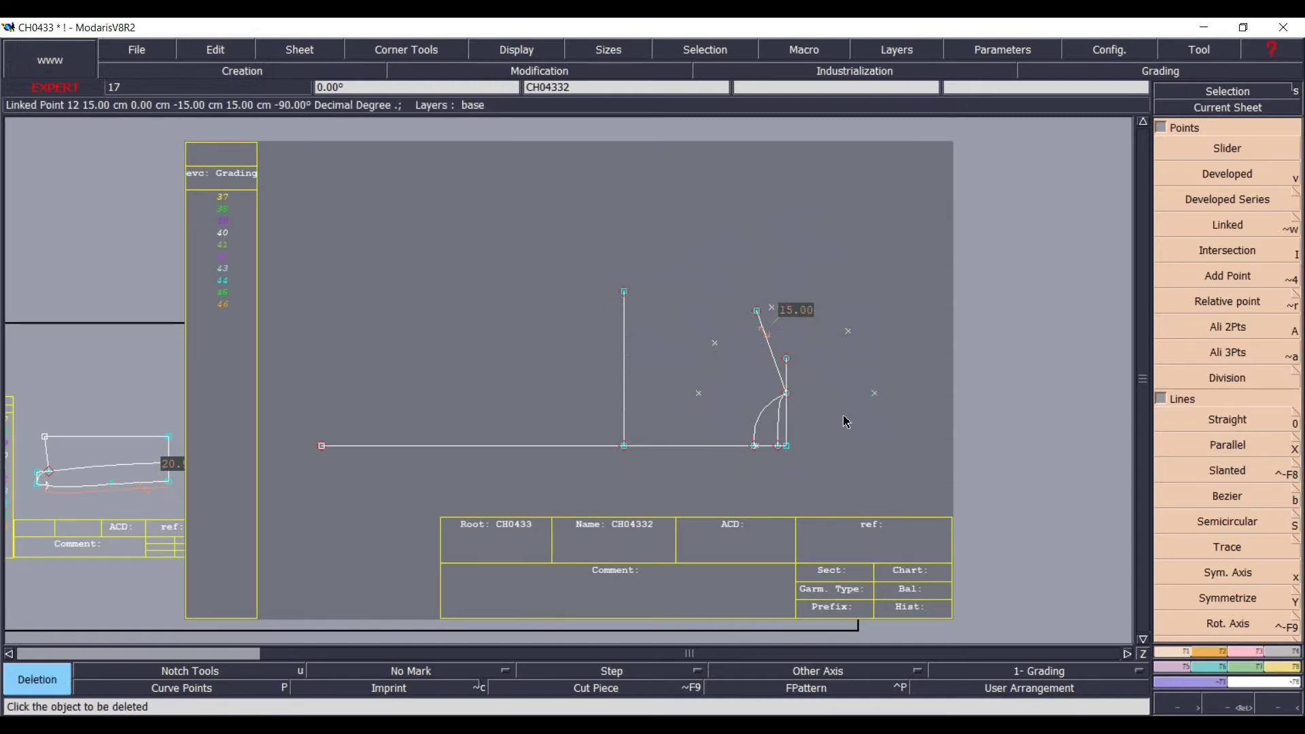
left_click(853, 343)
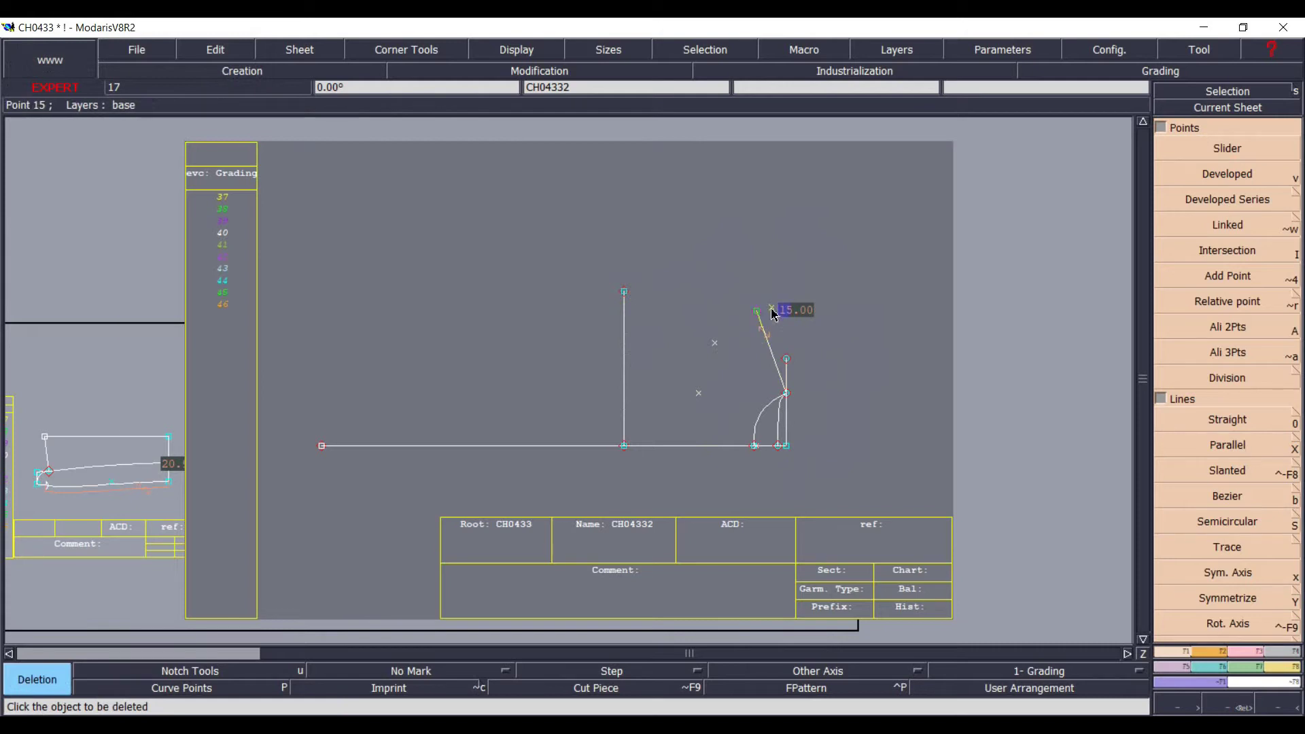
left_click(712, 344)
left_click(697, 394)
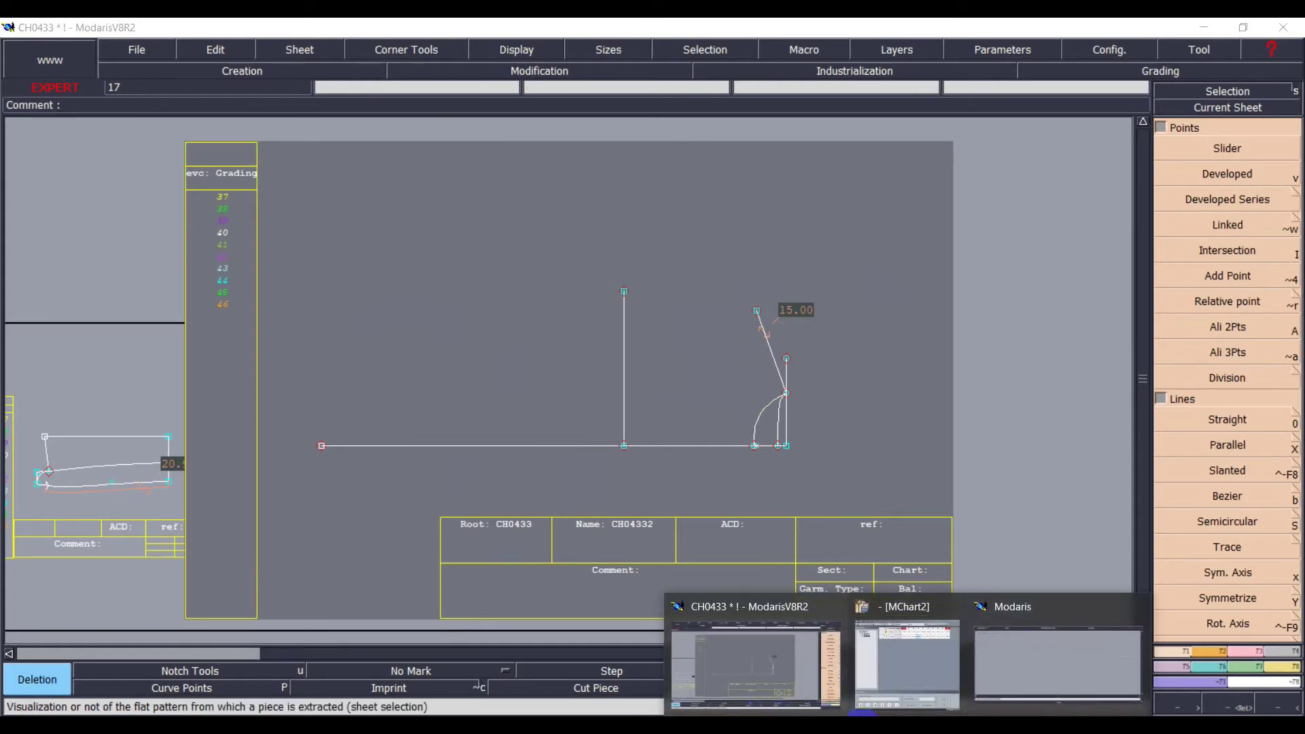
- Switch to the PDF specification and find the cross front position from HSP (D48) for size 40
left_click(872, 722)
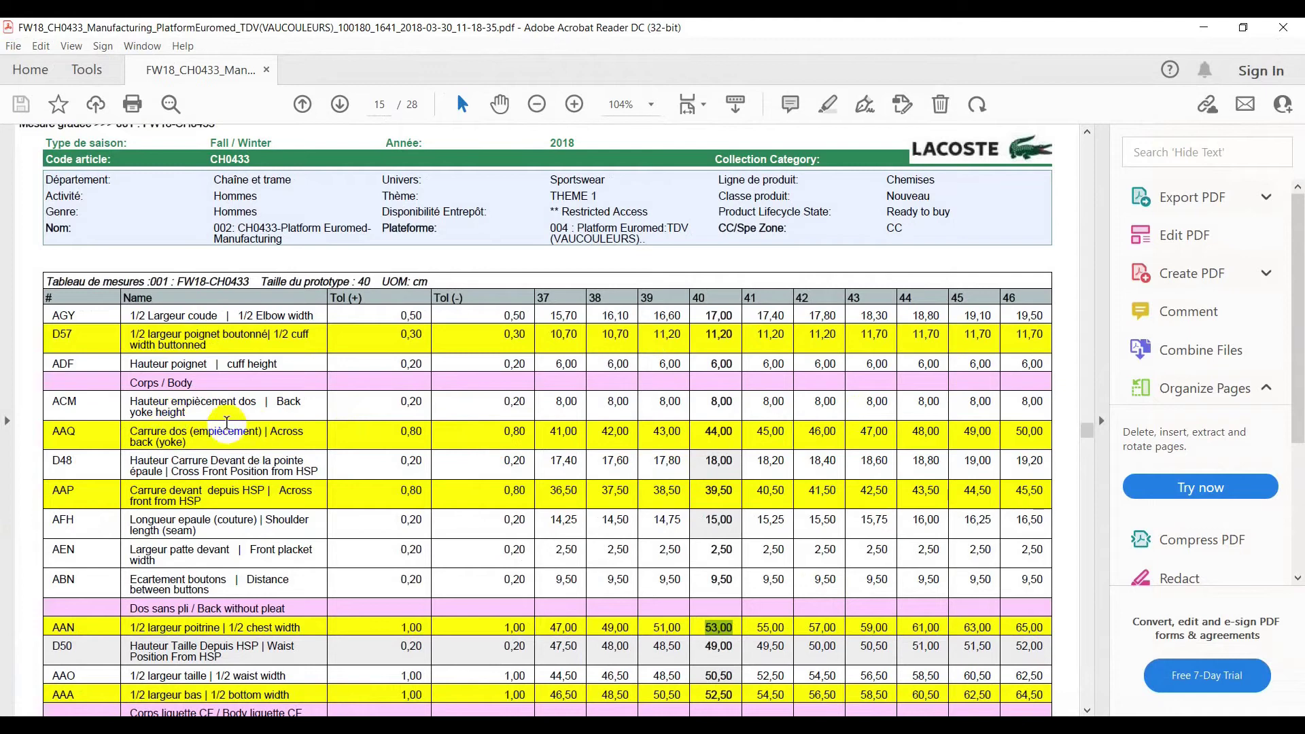
scroll(411, 404, "up", 15)
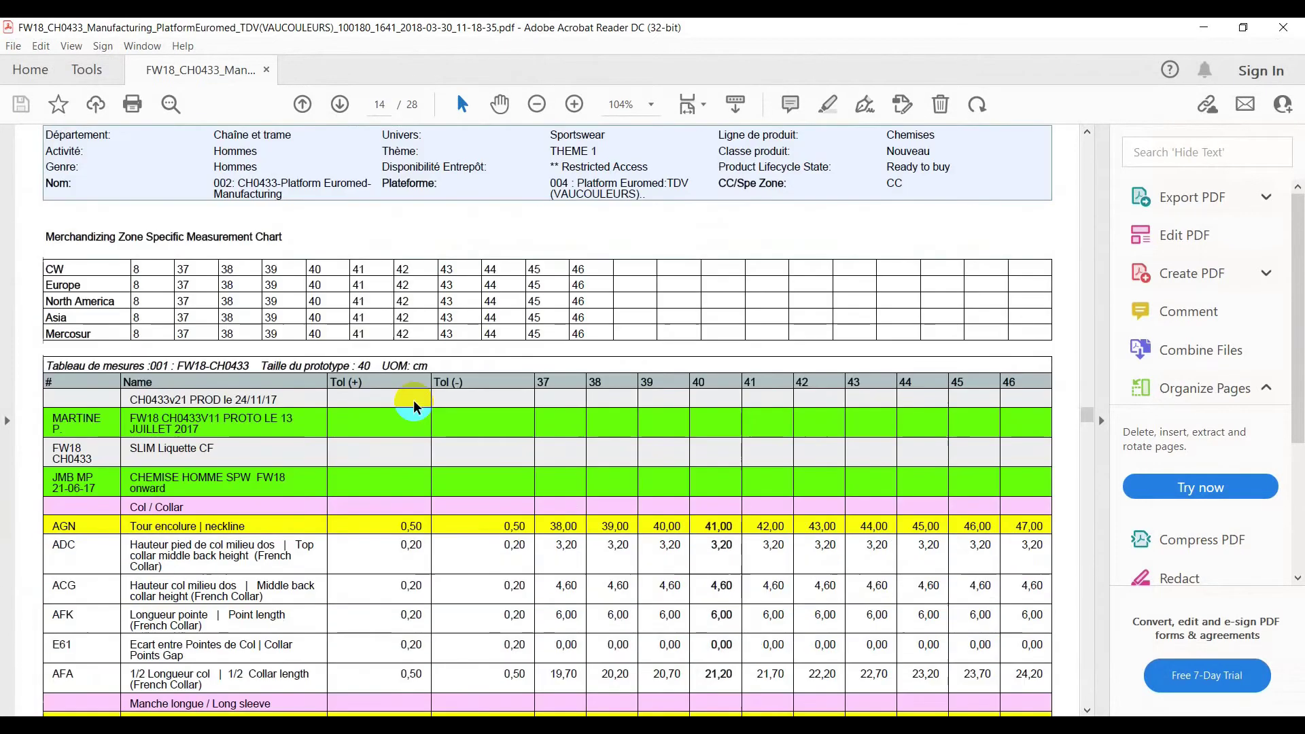
scroll(410, 401, "up", 8)
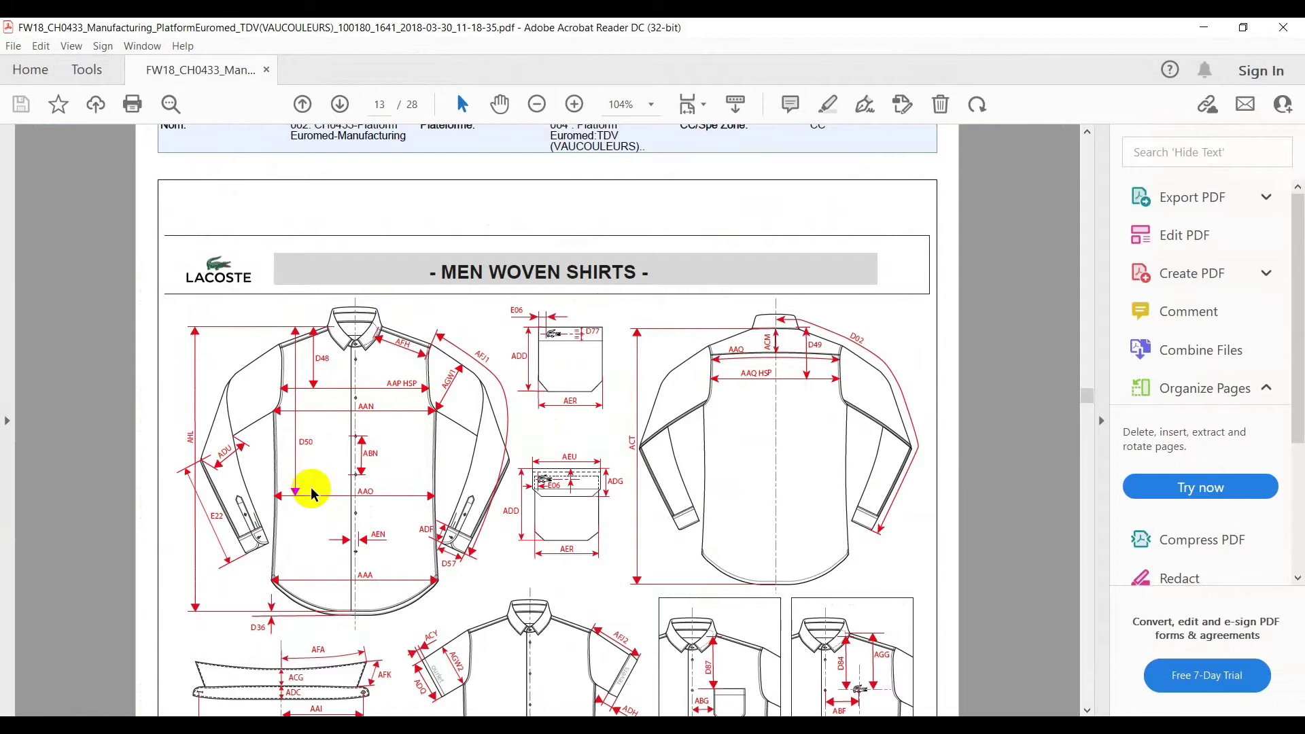
scroll(283, 543, "down", 3)
scroll(282, 540, "down", 20)
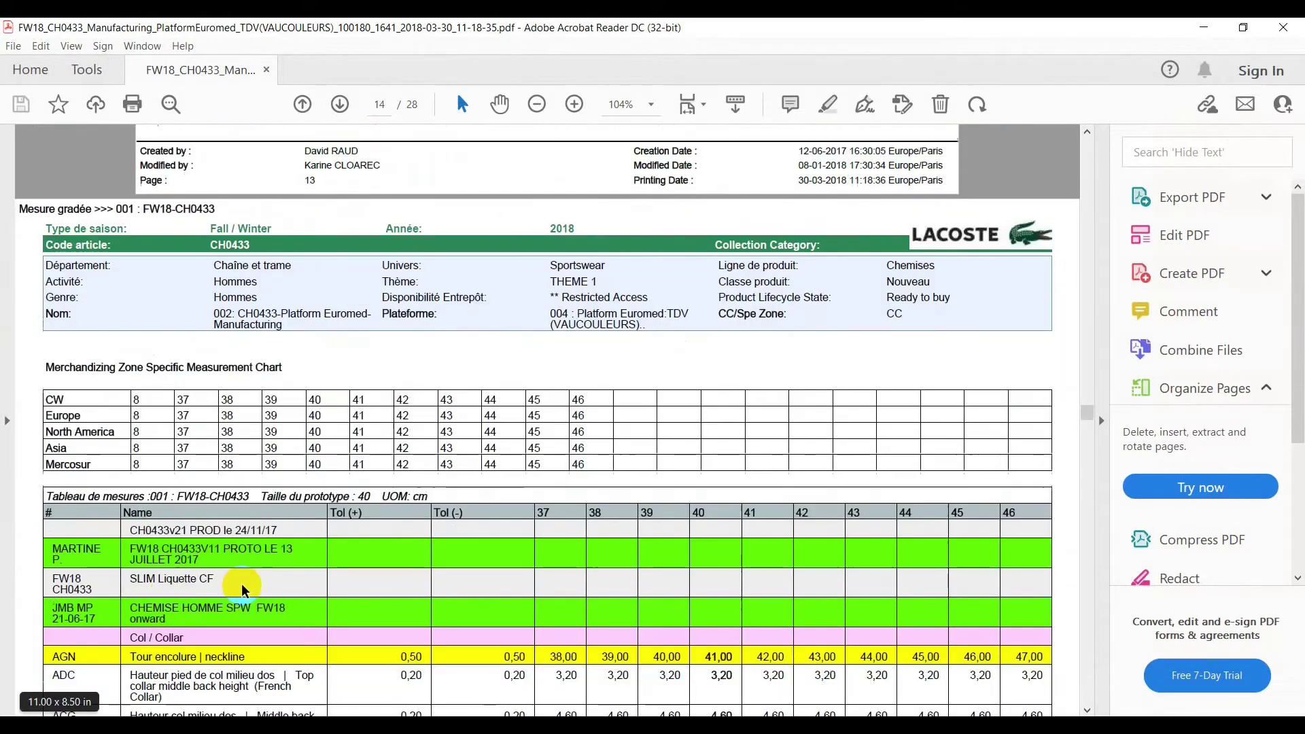
scroll(117, 575, "down", 15)
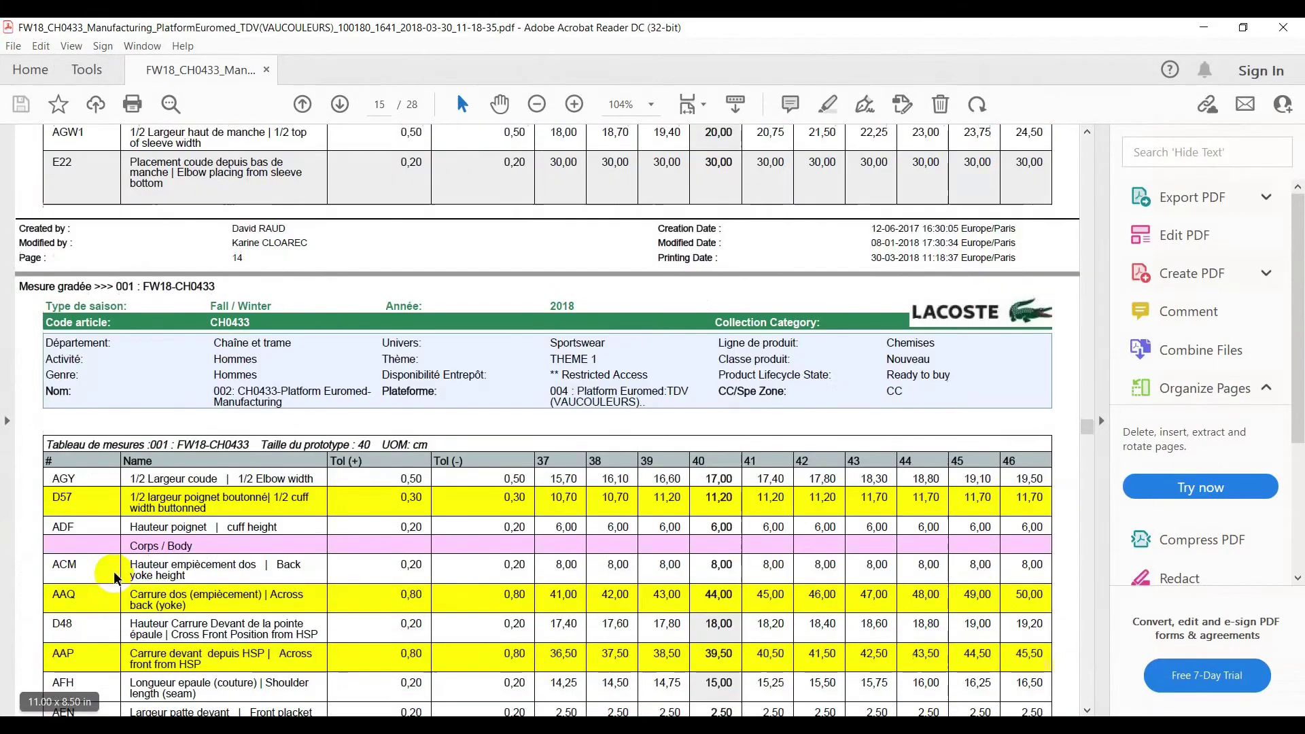
scroll(117, 574, "down", 3)
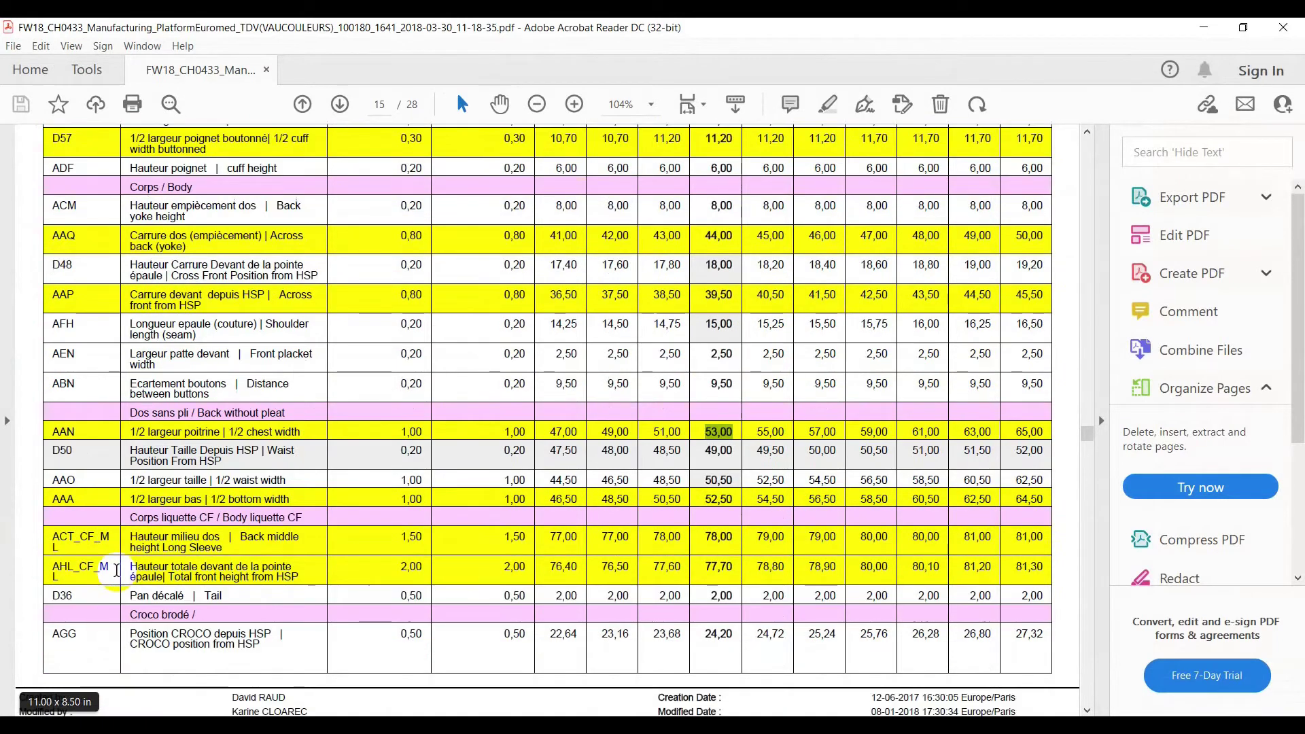
scroll(117, 569, "up", 2)
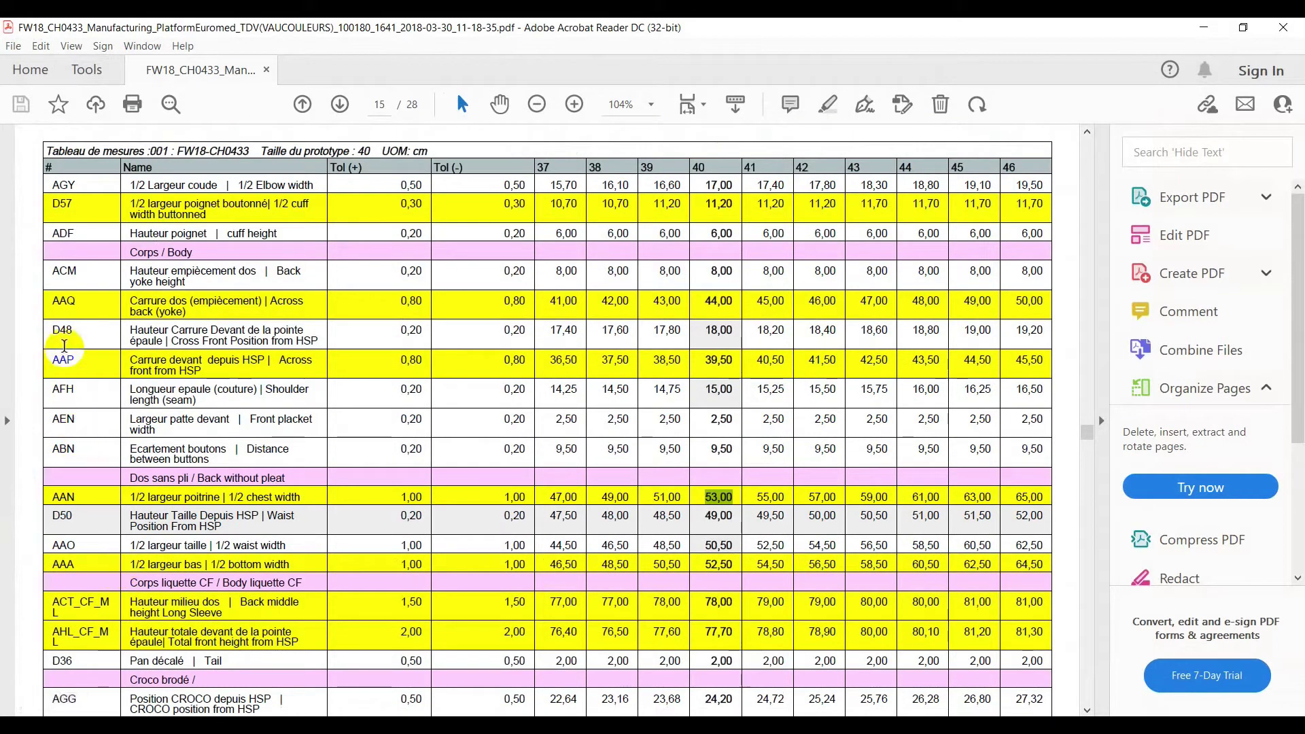
left_click_drag(733, 329, 702, 327)
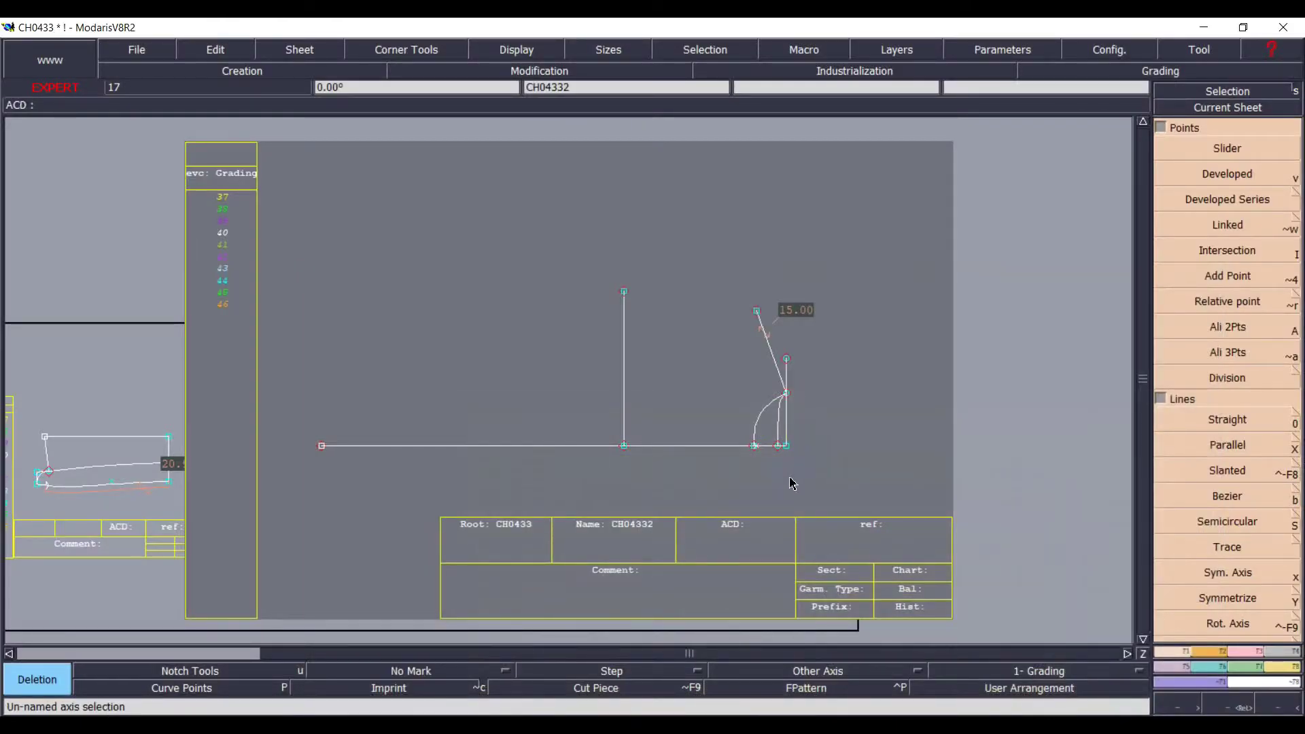
- Back in Modaris, add a developed point on the horizontal line at a curve length of -18 cm from the neck point
key("v")
left_click(782, 446)
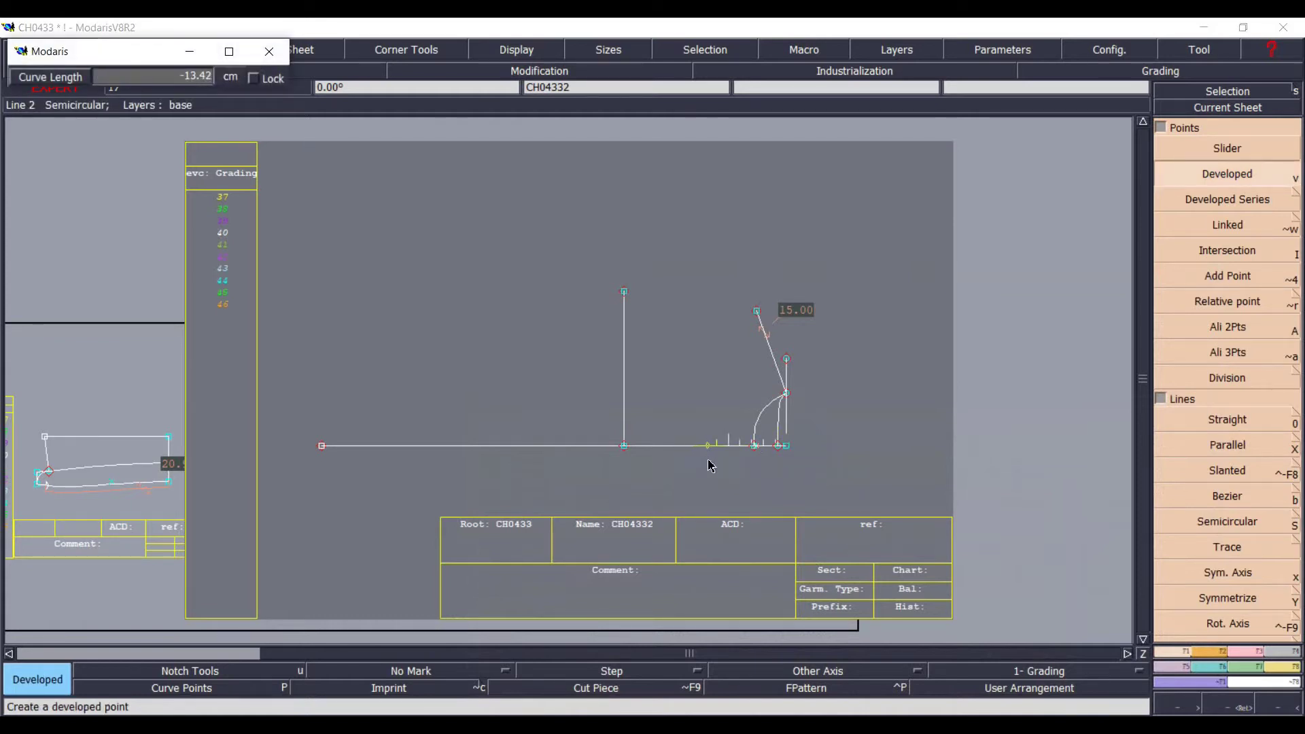
key("Down")
type("-")
key("Return")
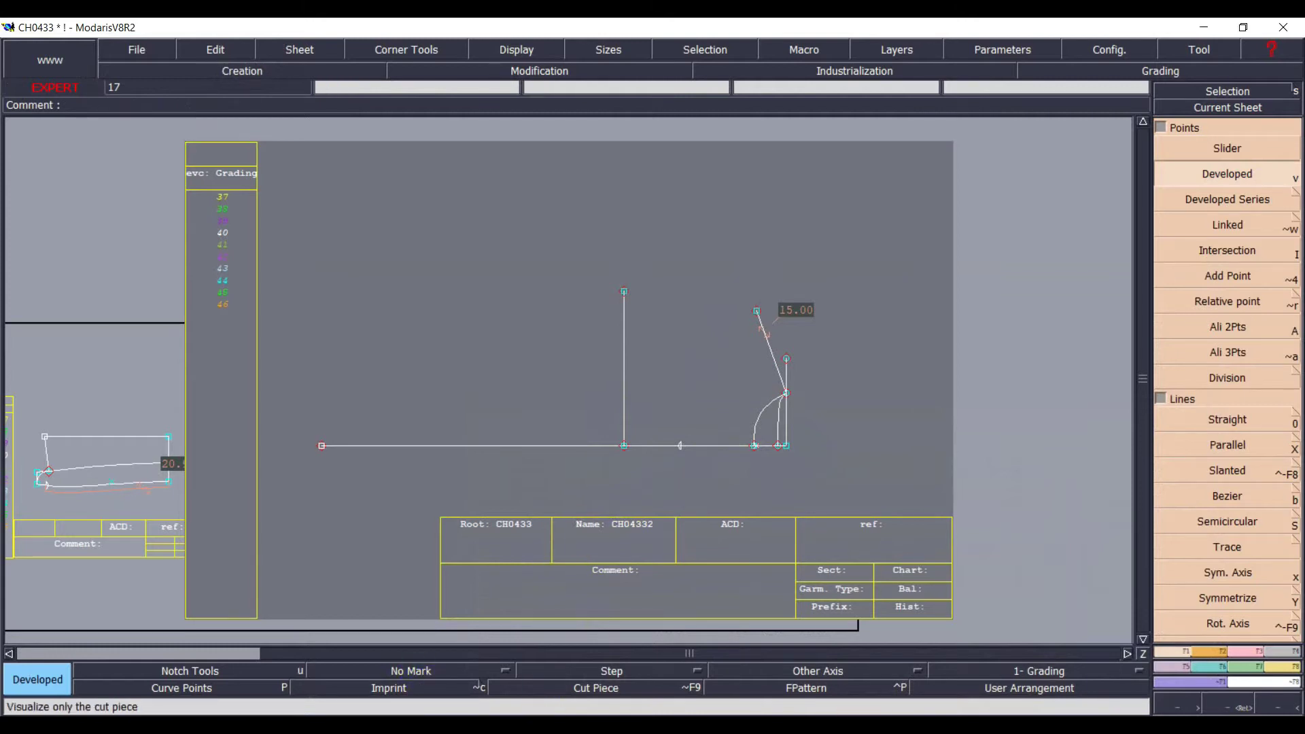
- Check the back measurements in the PDF, then draw a straight vertical line up from the 18 cm point in Modaris with dx 0
left_click(598, 725)
scroll(670, 406, "up", 10)
scroll(672, 386, "up", 15)
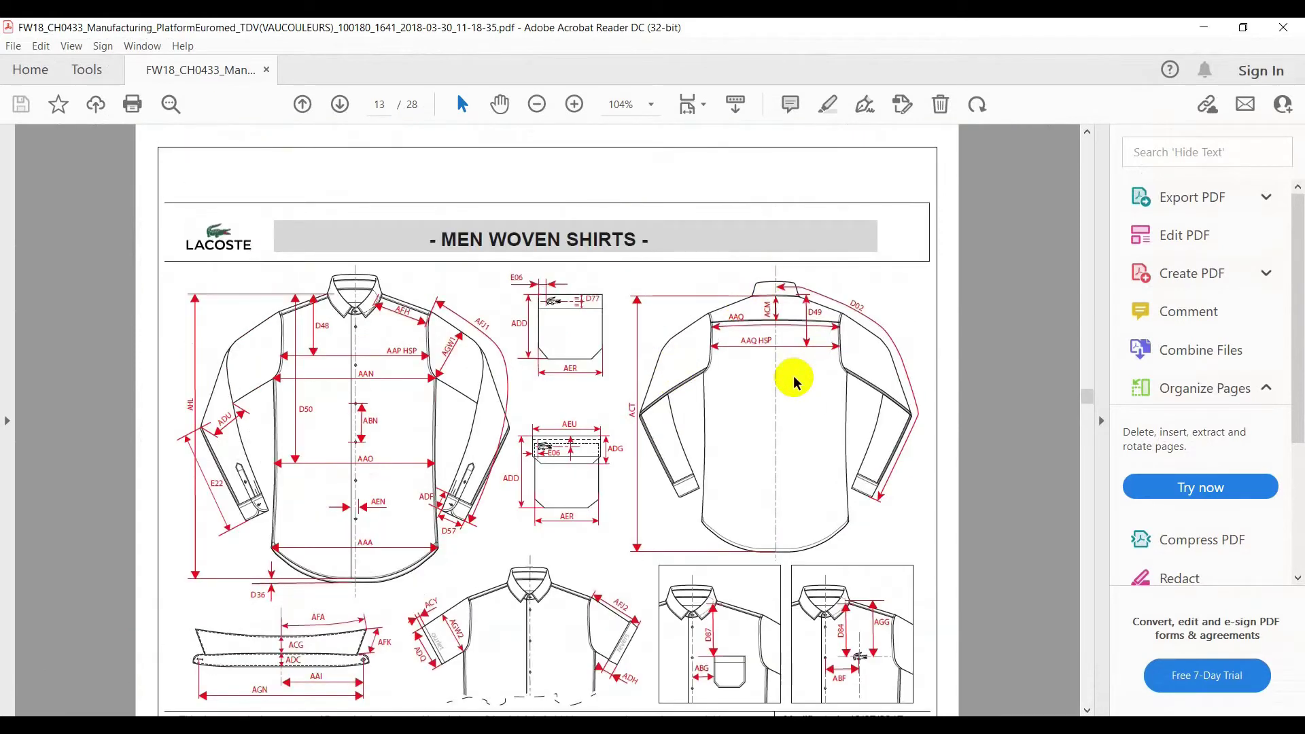
scroll(799, 381, "up", 2)
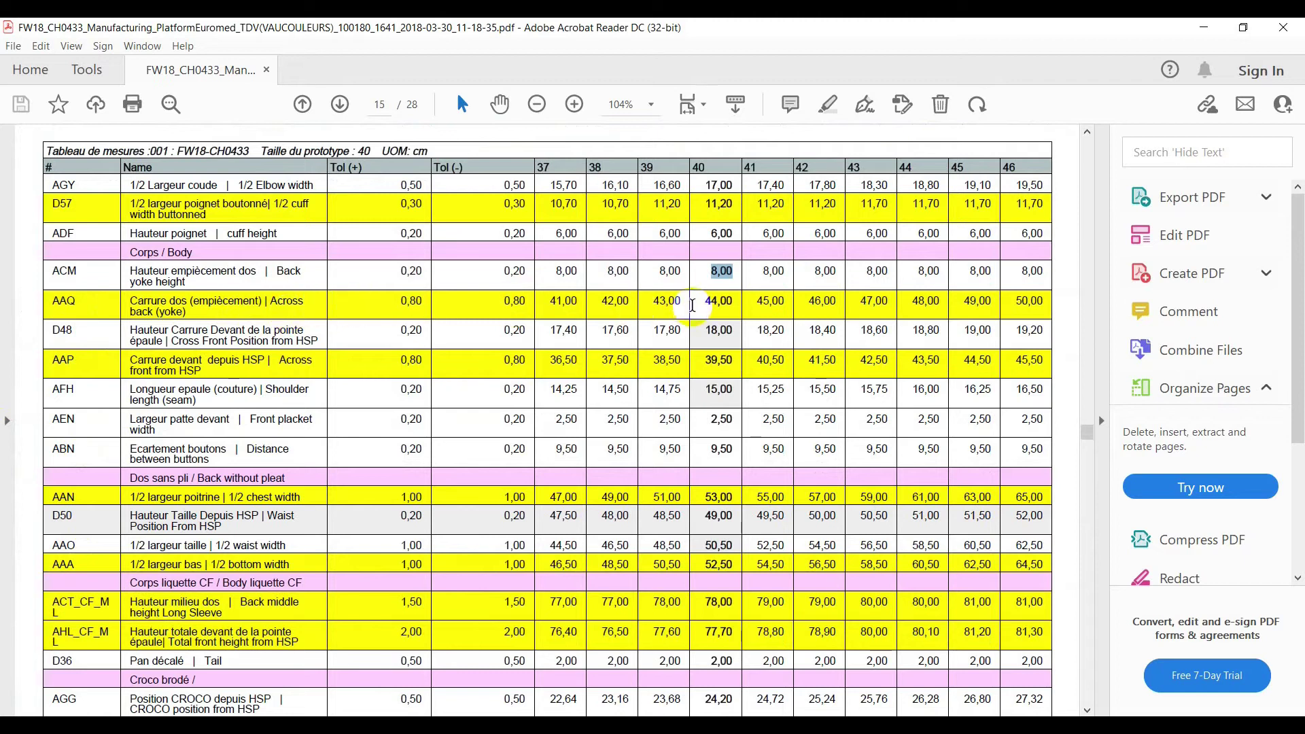
left_click(1296, 27)
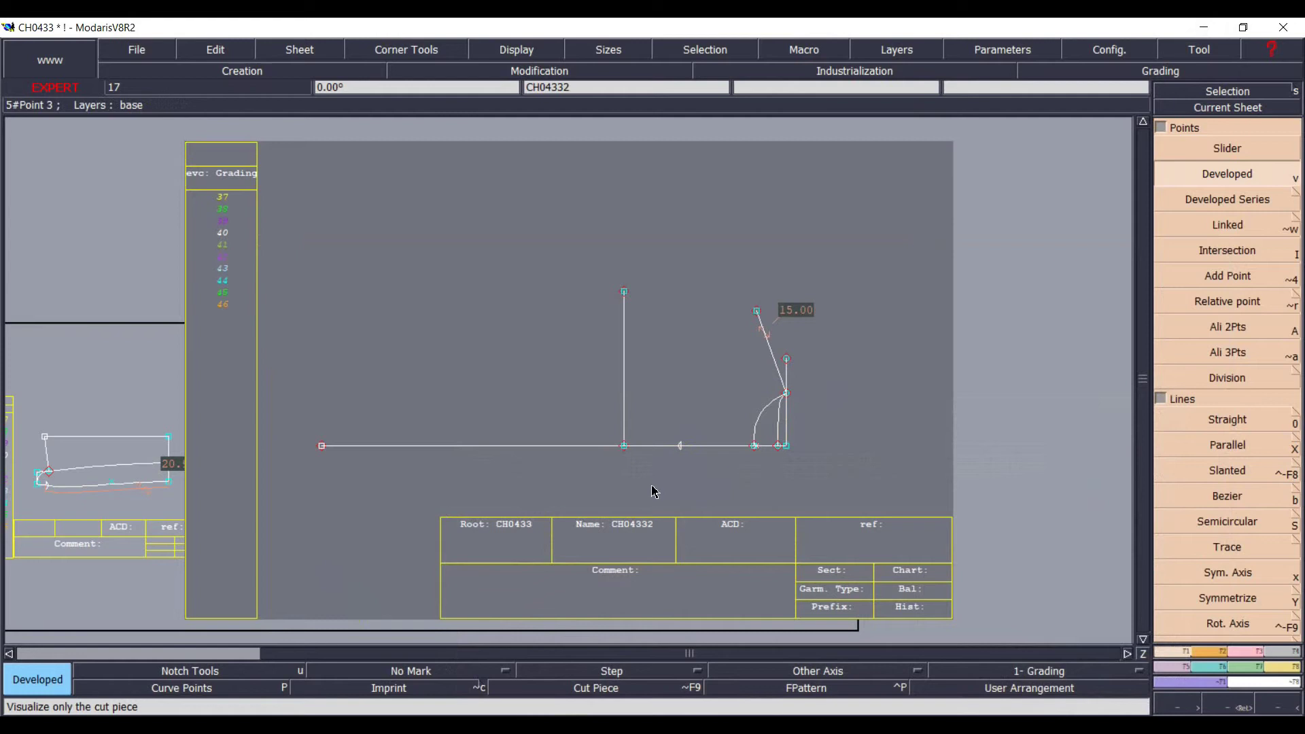
key("0")
left_click(678, 447)
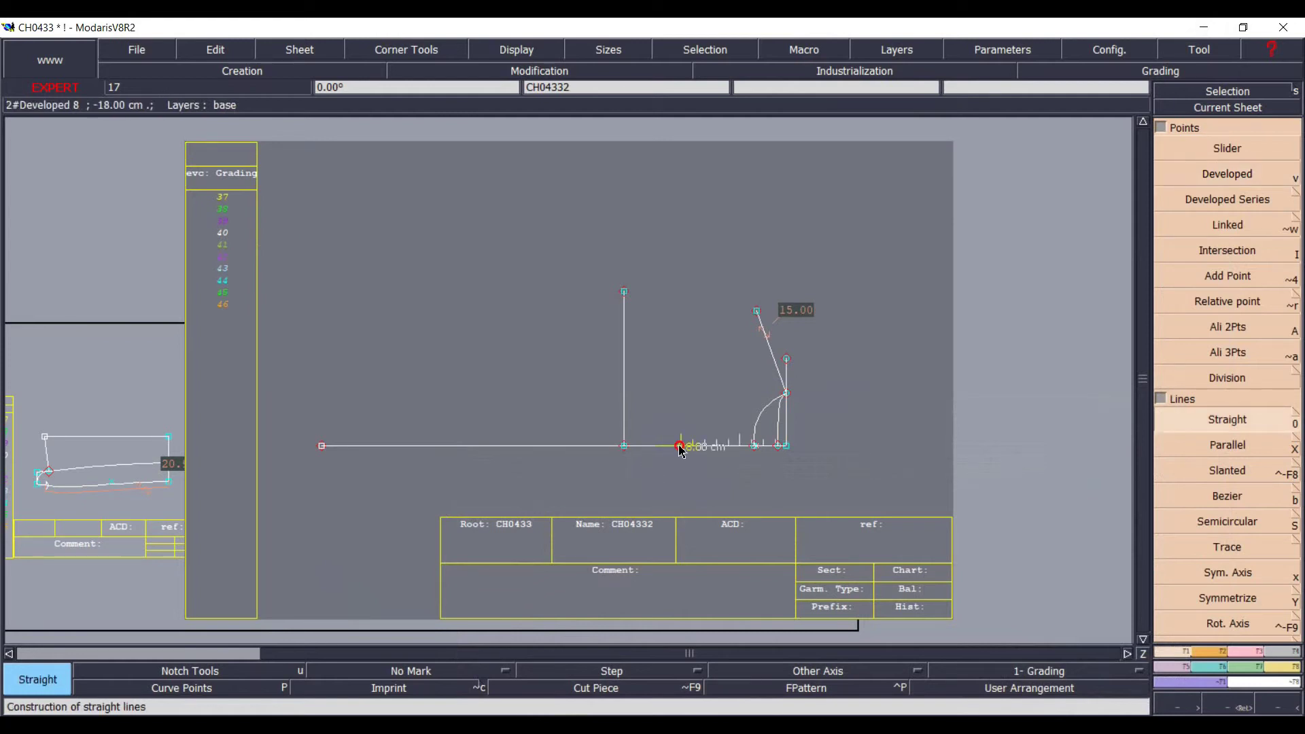
key("Down")
key("Tab")
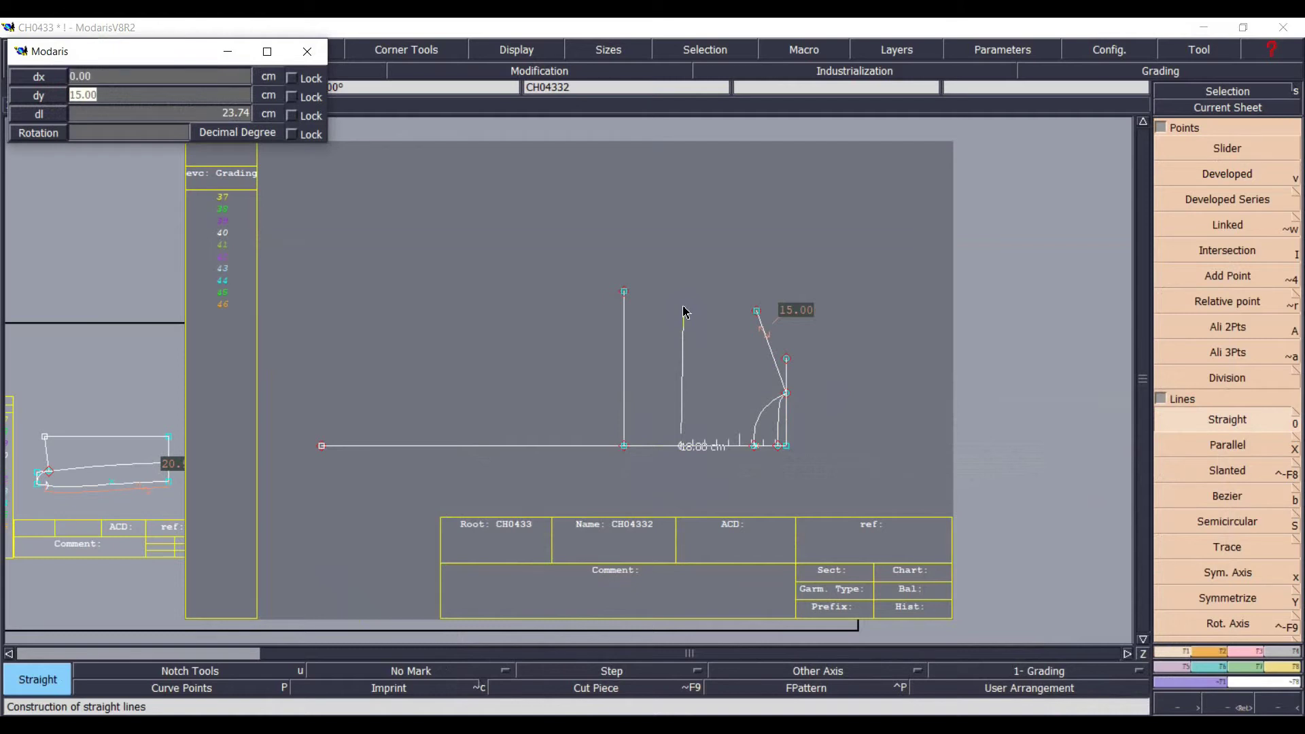
key("Return")
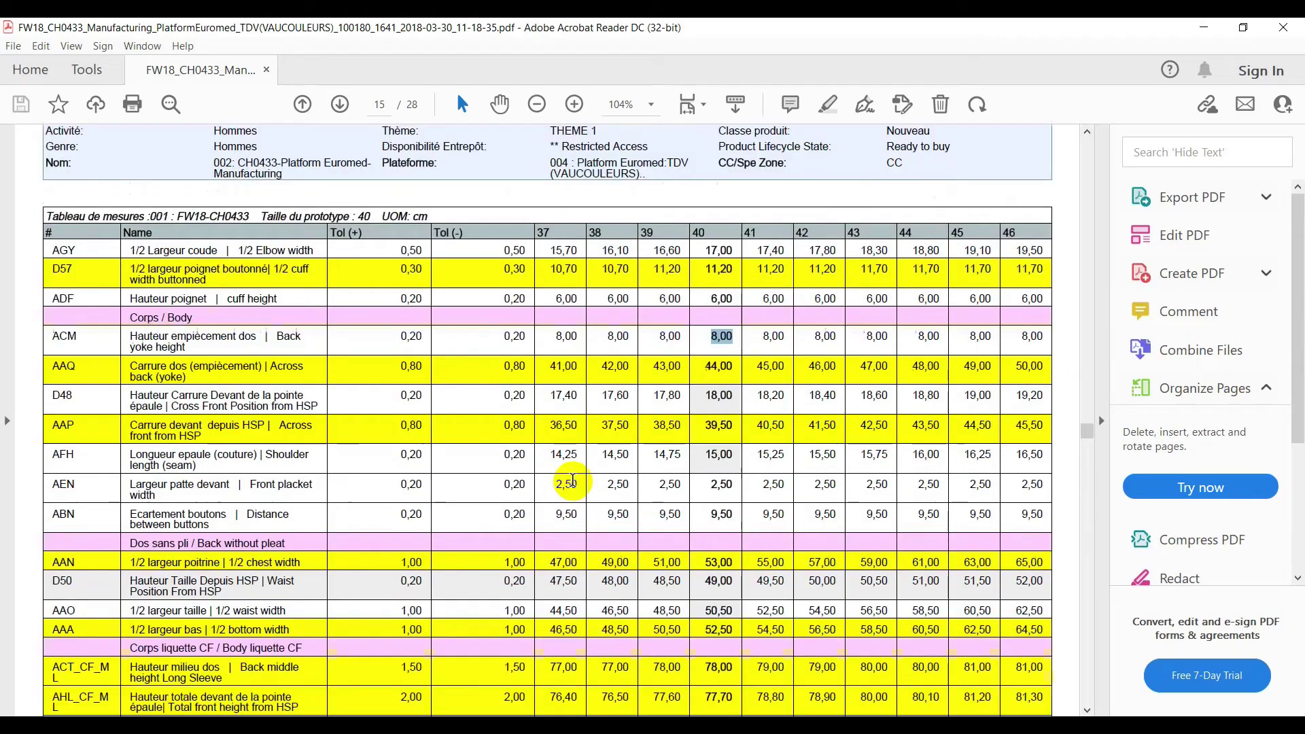
- Look up the across front from HSP measurement (AAP) in the PDF's sketch and in the table's size 40 column
scroll(571, 471, "down", 15)
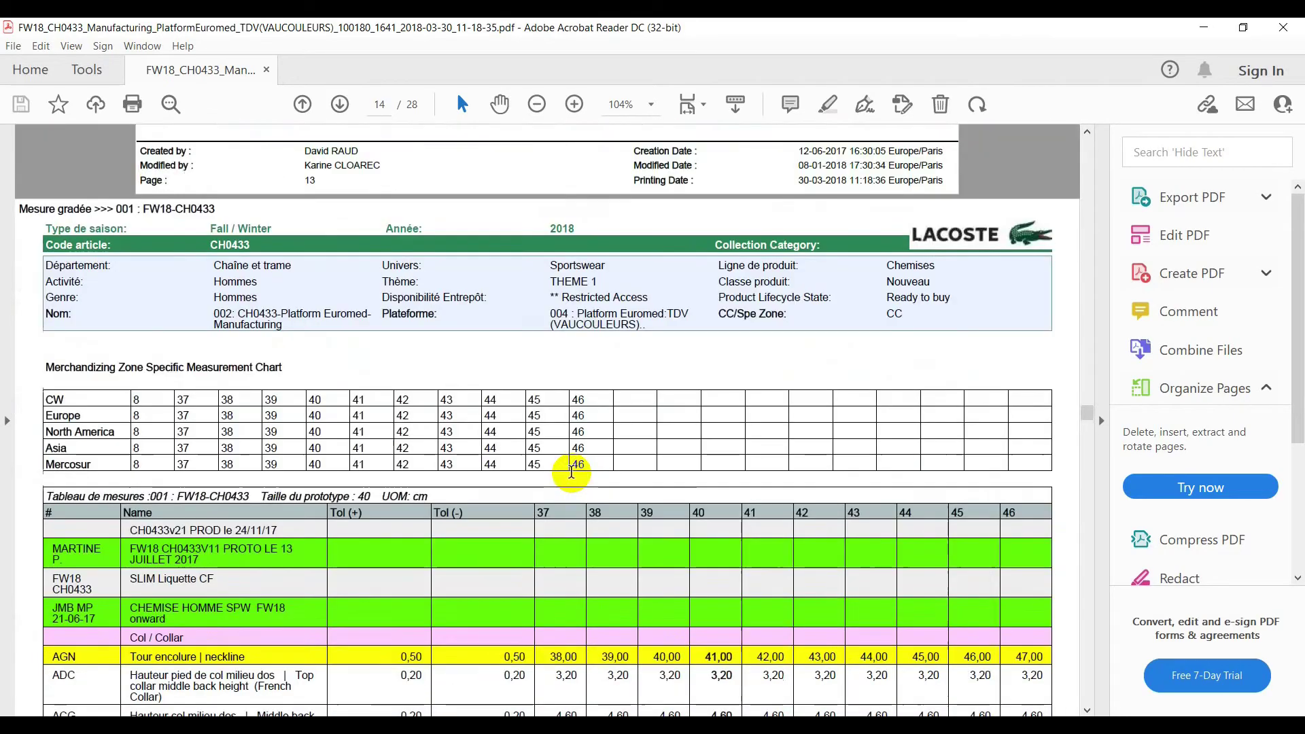
scroll(570, 470, "up", 10)
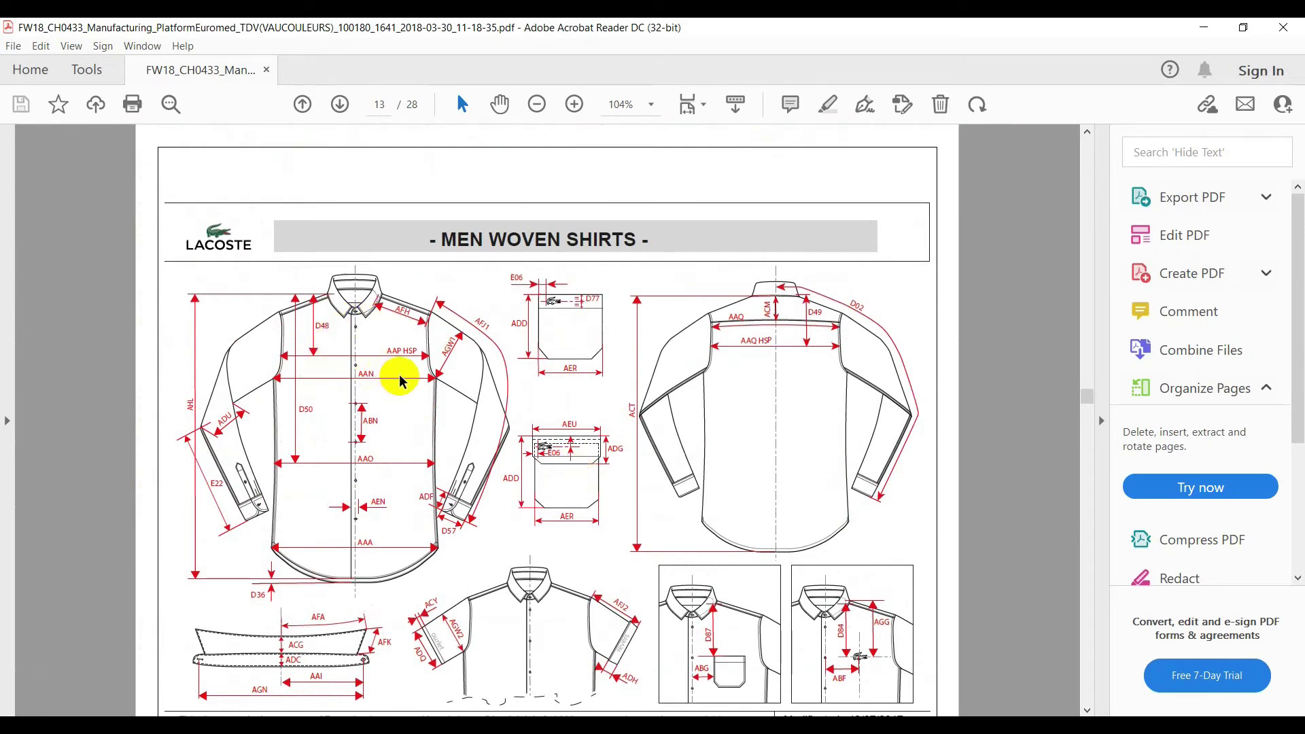
scroll(303, 469, "down", 6)
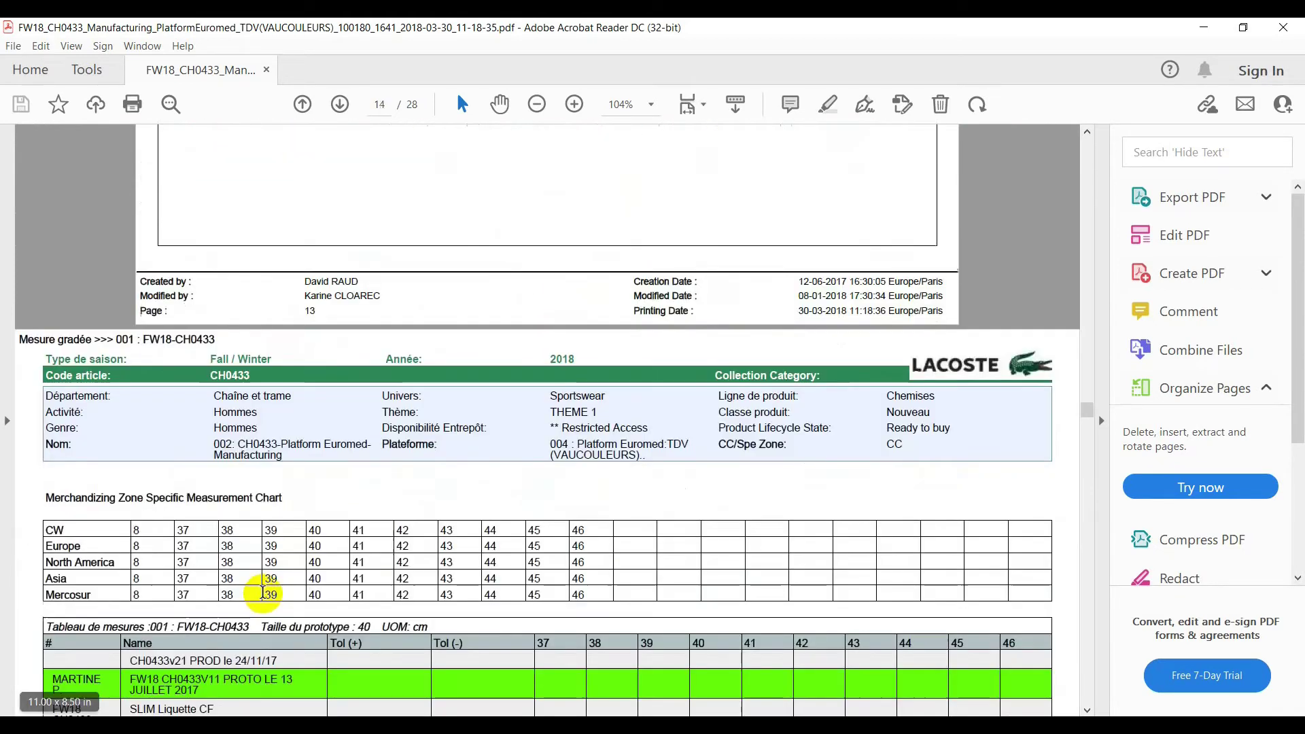
scroll(263, 592, "down", 10)
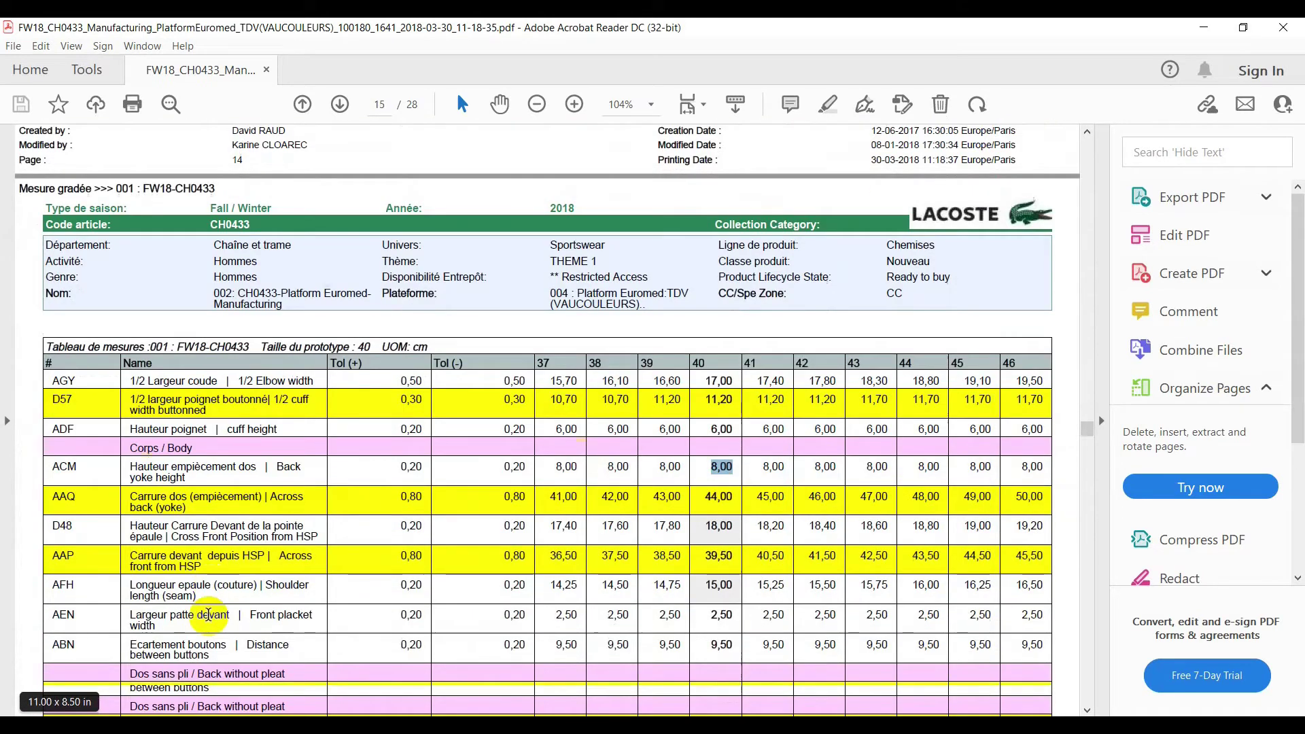
scroll(208, 613, "down", 2)
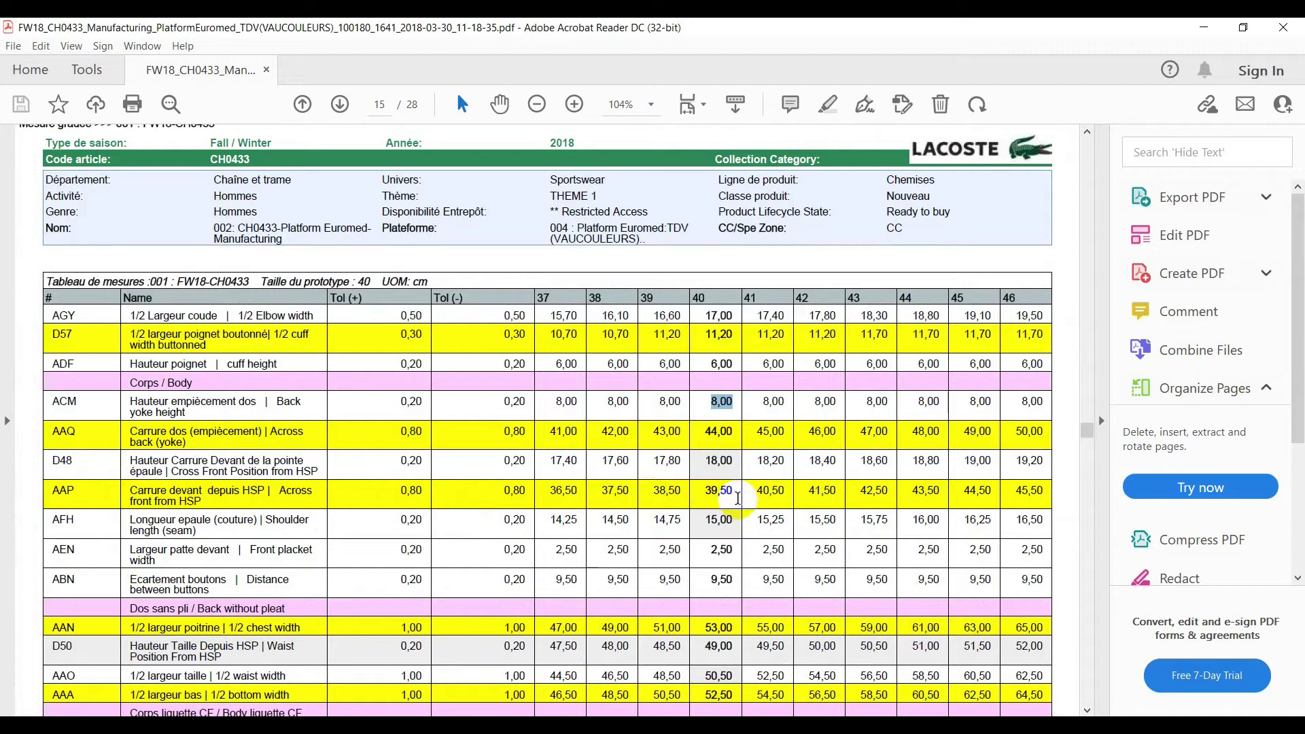
double_click(720, 493)
left_click(712, 463)
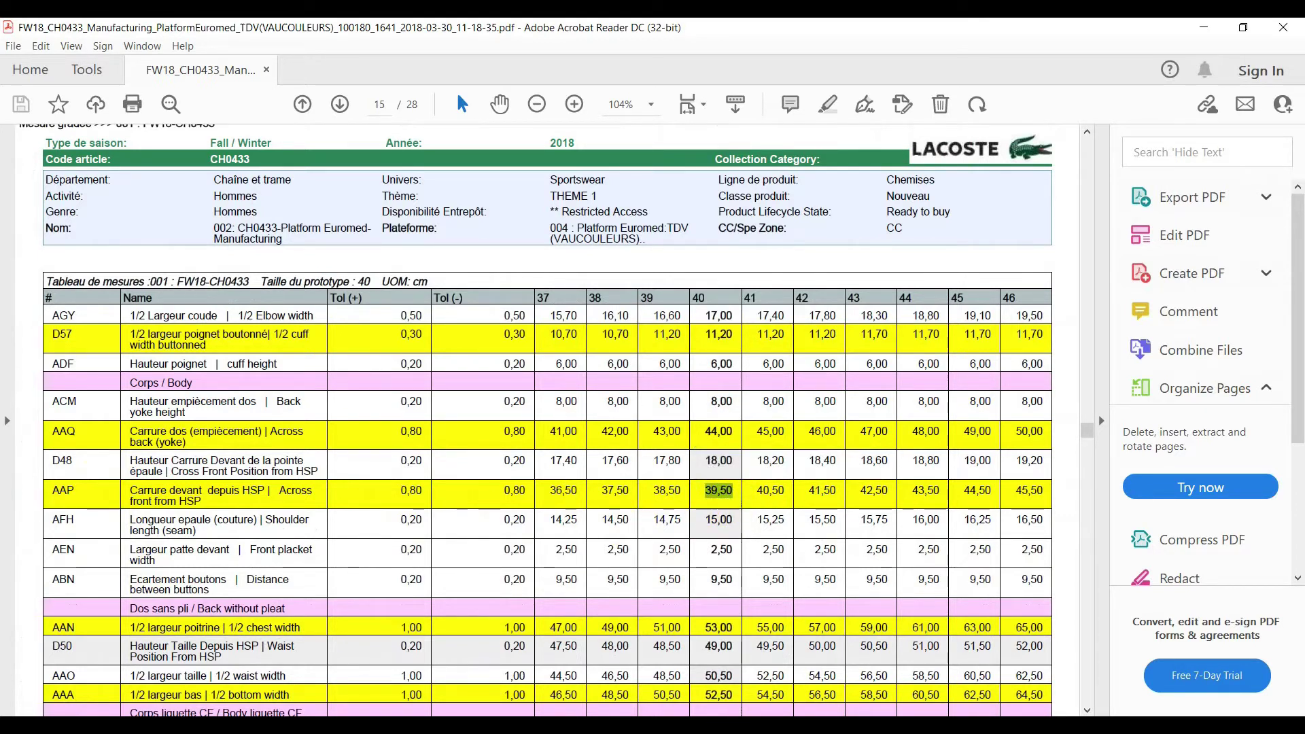
- Divide the across front measurement of 39.5 by 2 in Calculator
left_click(272, 724)
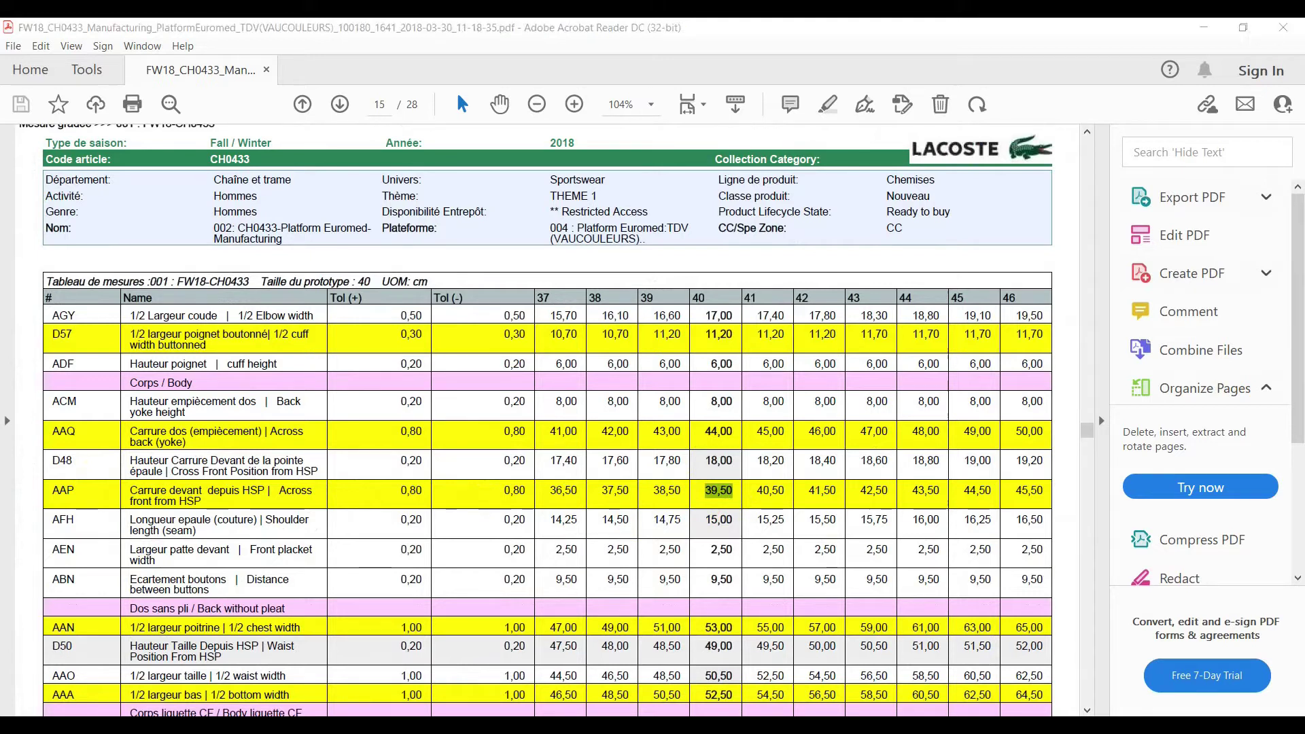
left_click(246, 399)
left_click(246, 319)
left_click(243, 445)
left_click(206, 364)
left_click(309, 260)
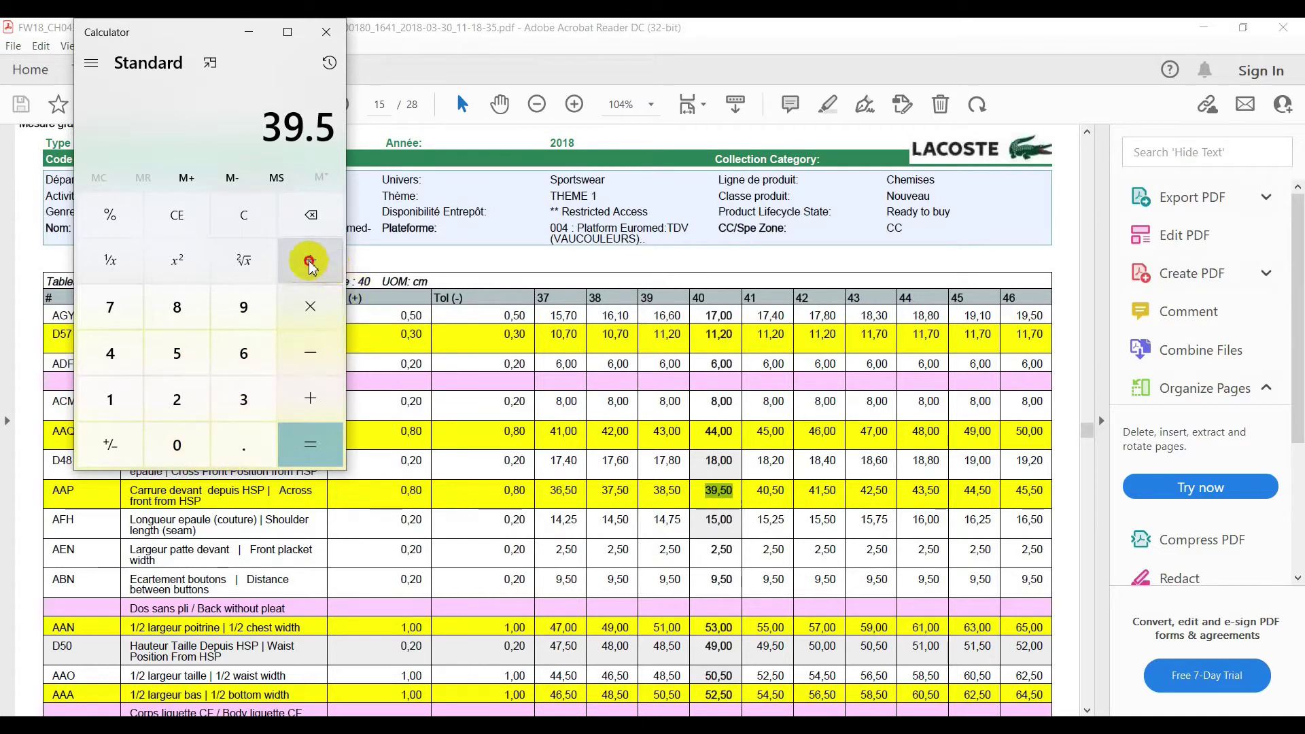
left_click(178, 397)
left_click(311, 445)
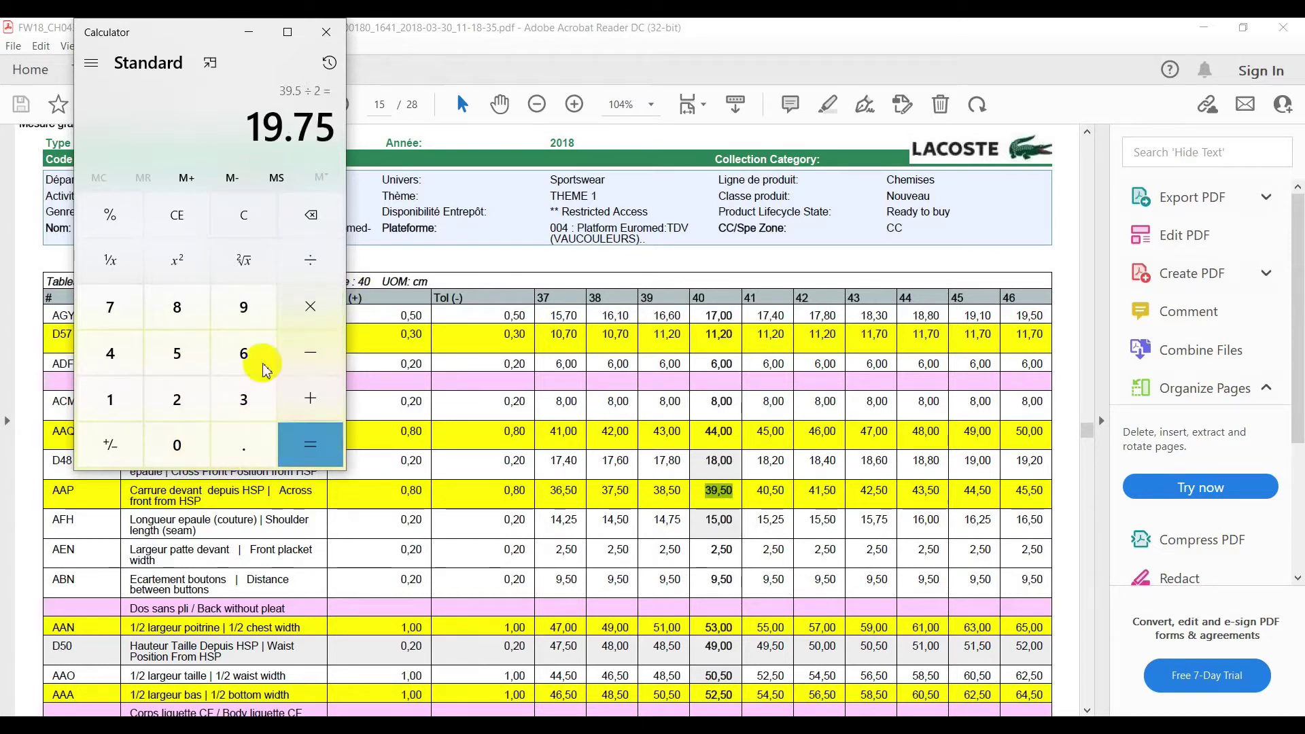
left_click(248, 35)
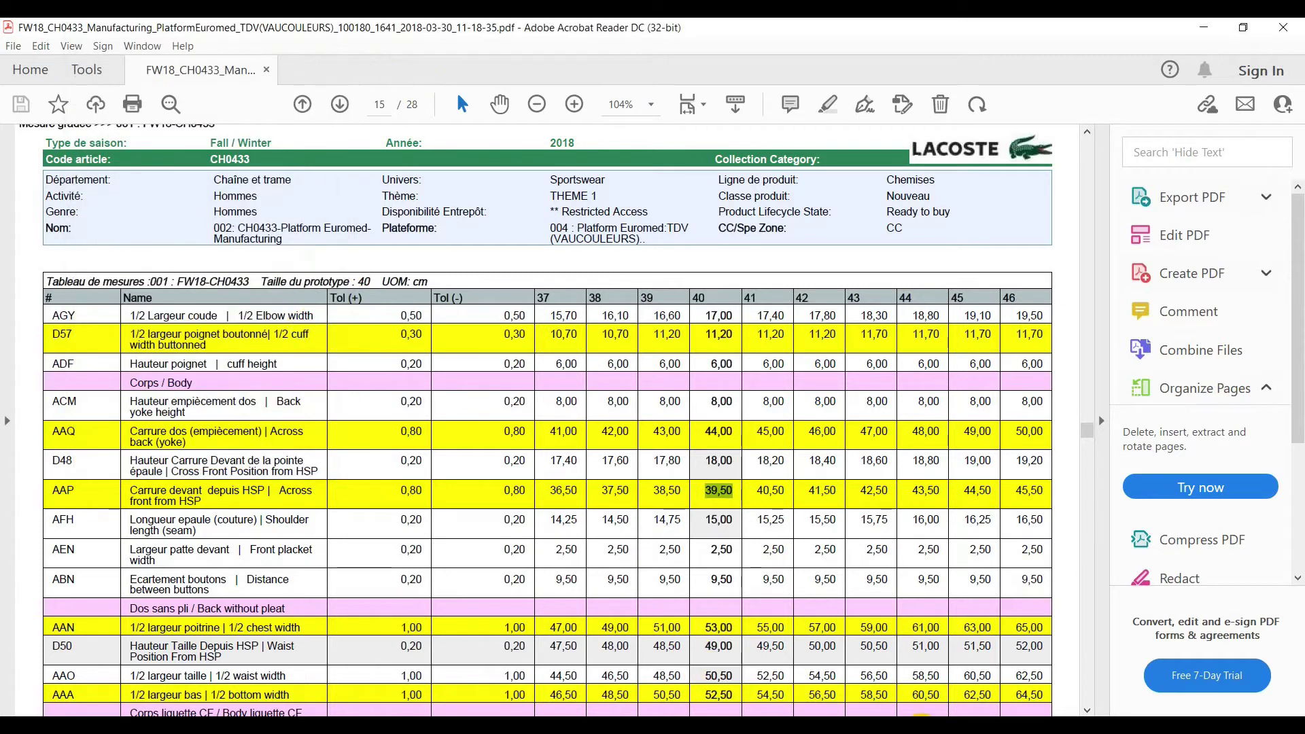
- Return to Modaris, add a developed point 19.75 cm up the new vertical line from its base and insert it into the line
mouse_move(979, 696)
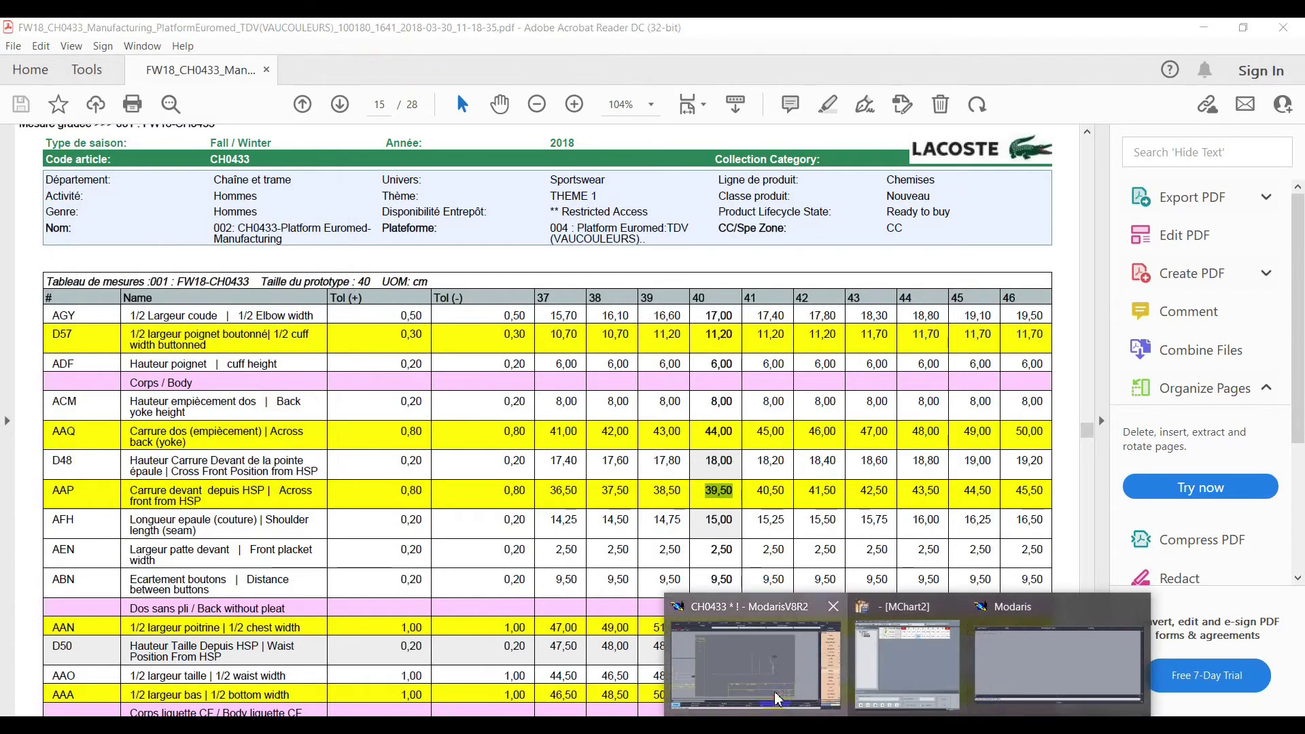
left_click(754, 663)
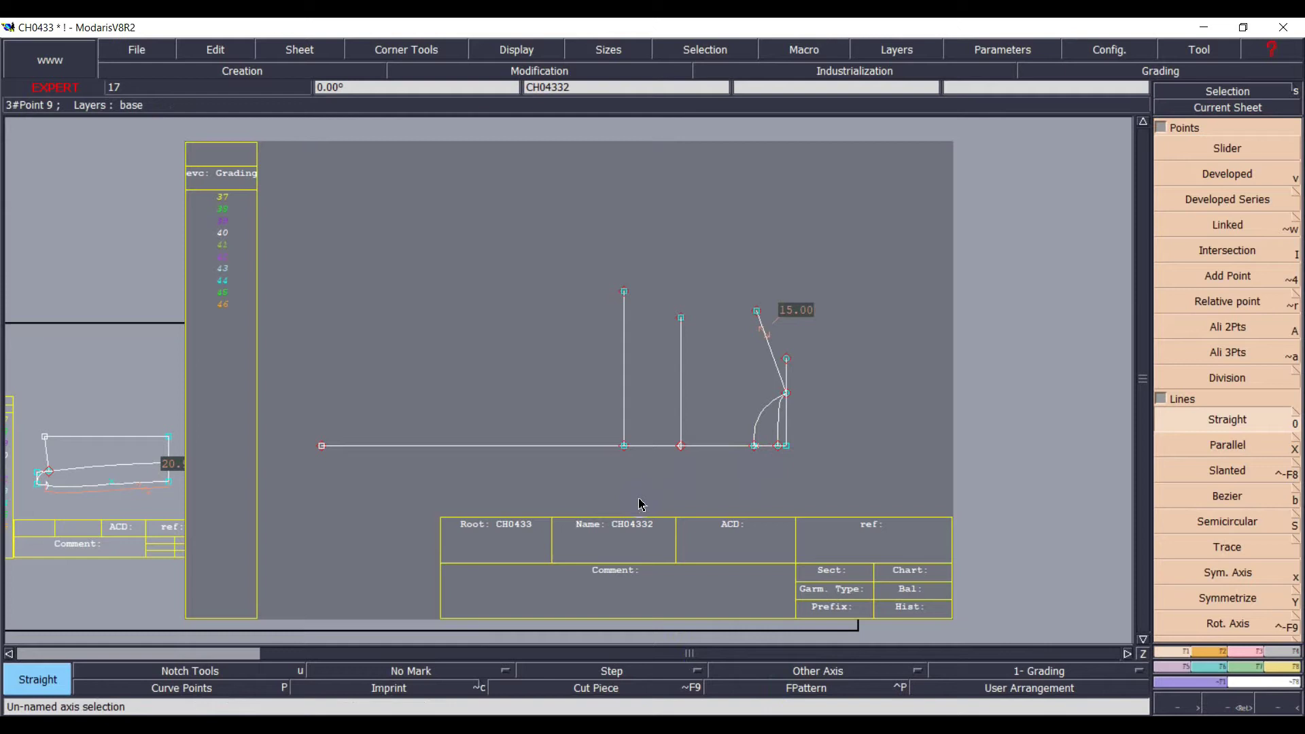
key("v")
left_click(682, 445)
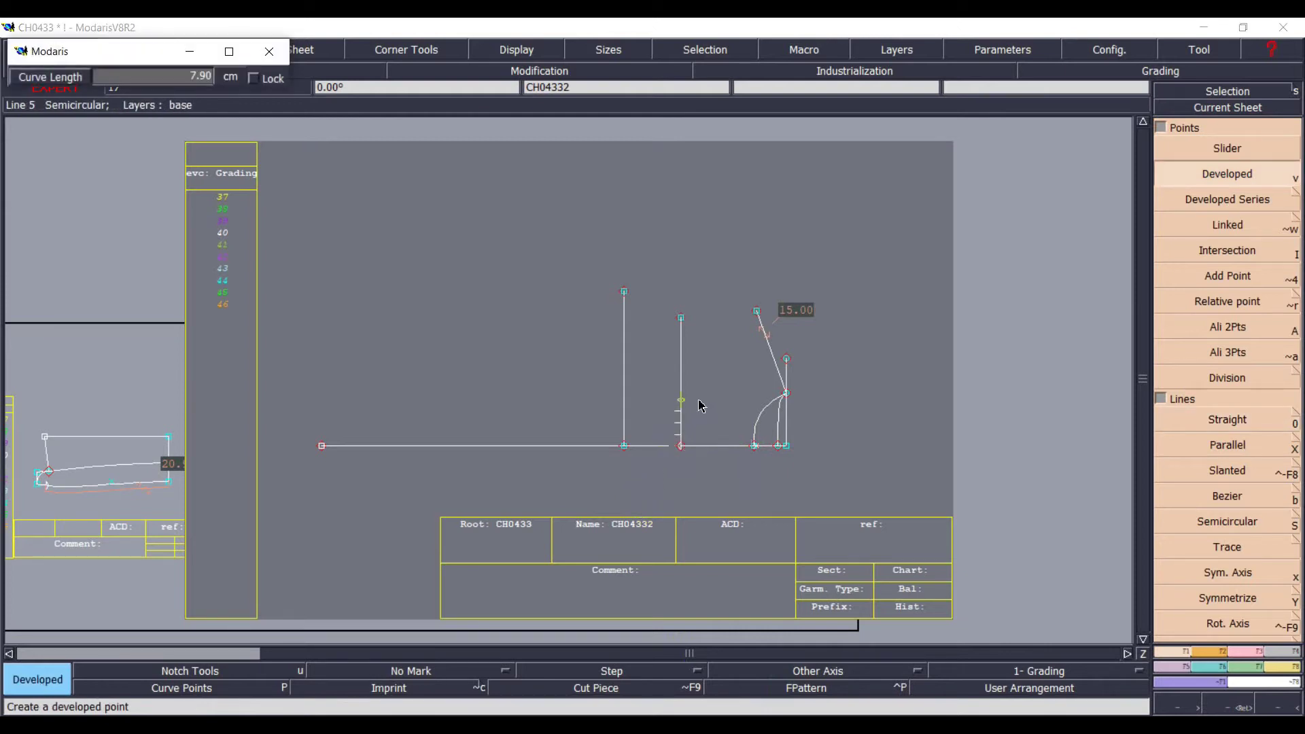
type("-18.001")
key("Return")
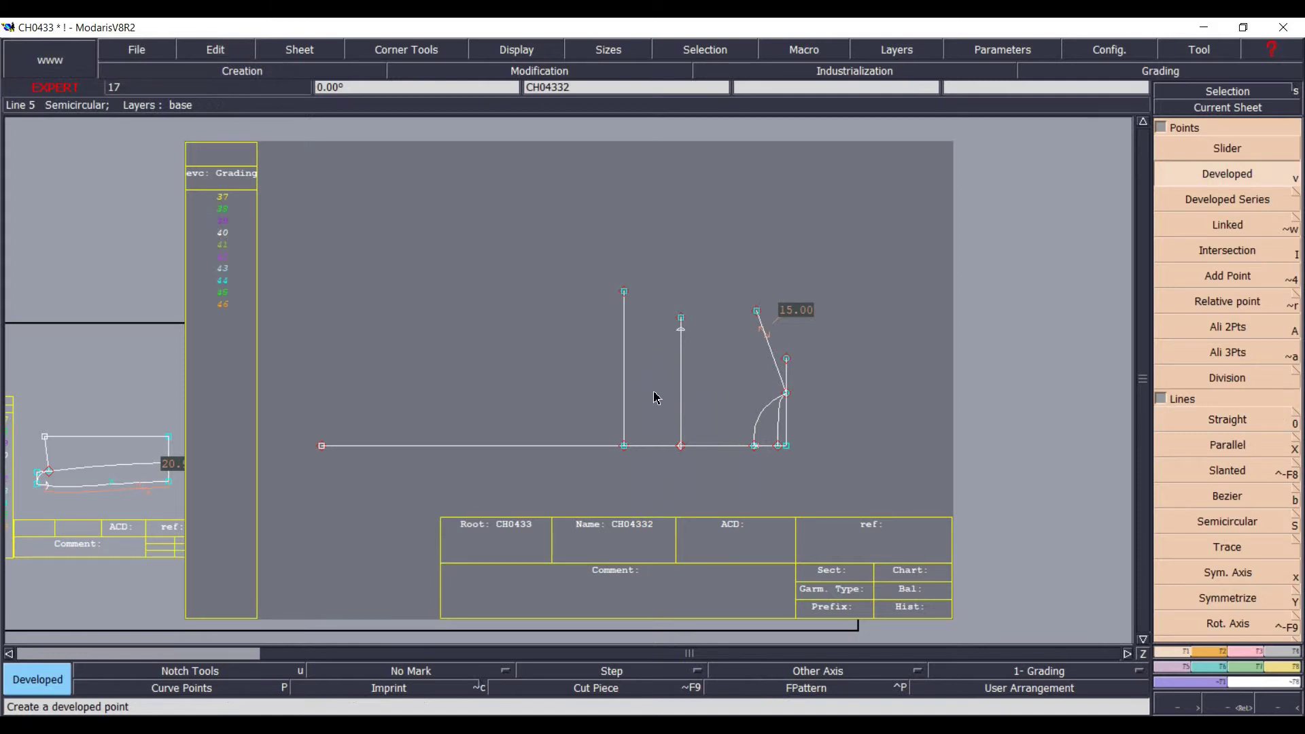
key("i")
left_click(679, 331)
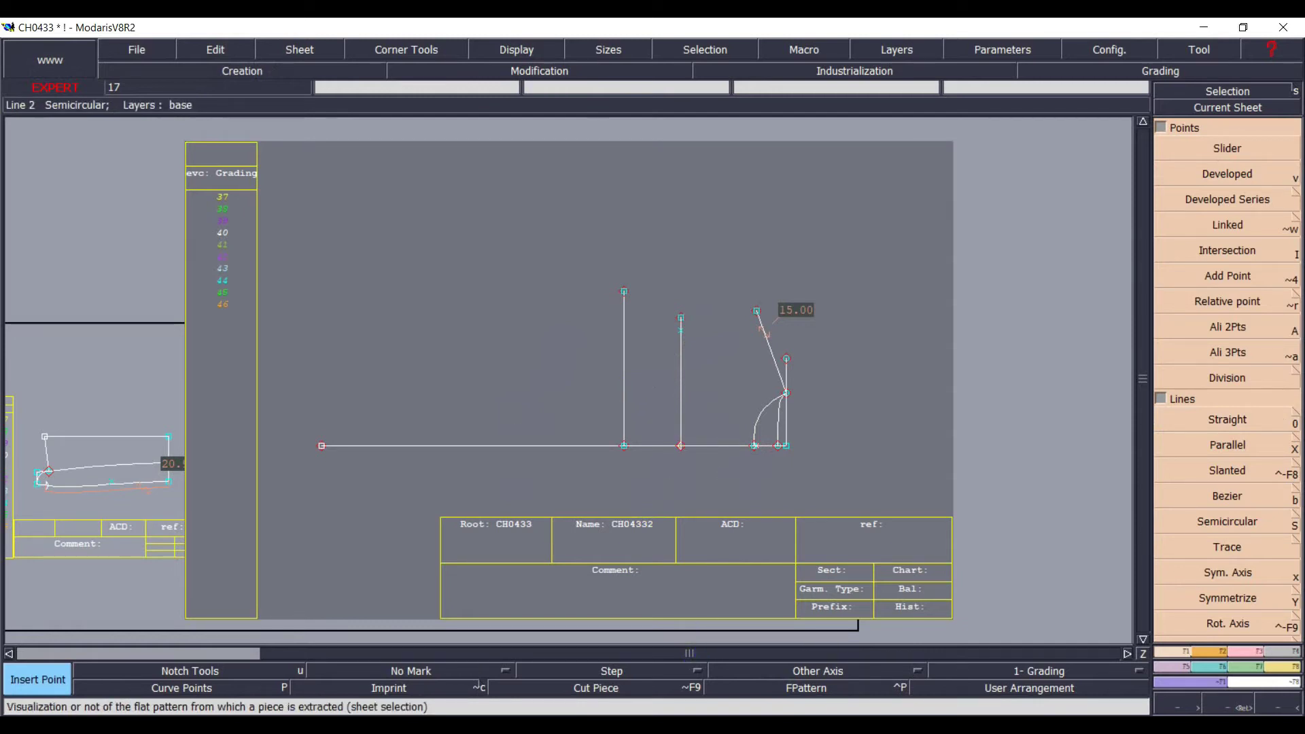
- Switch to the PDF and look up the waist position from HSP (D50) in the sketch and in the table's size 40 column
key("alt+Tab")
scroll(587, 547, "up", 20)
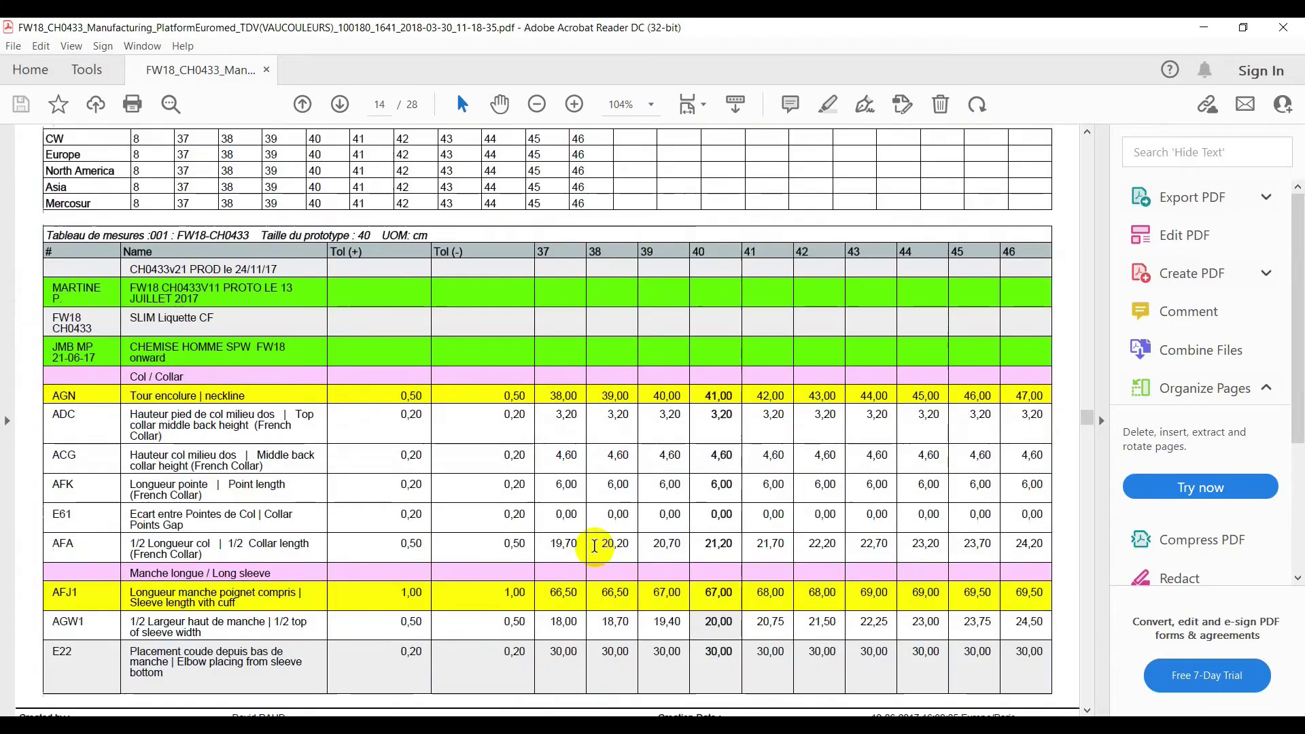
scroll(586, 535, "up", 3)
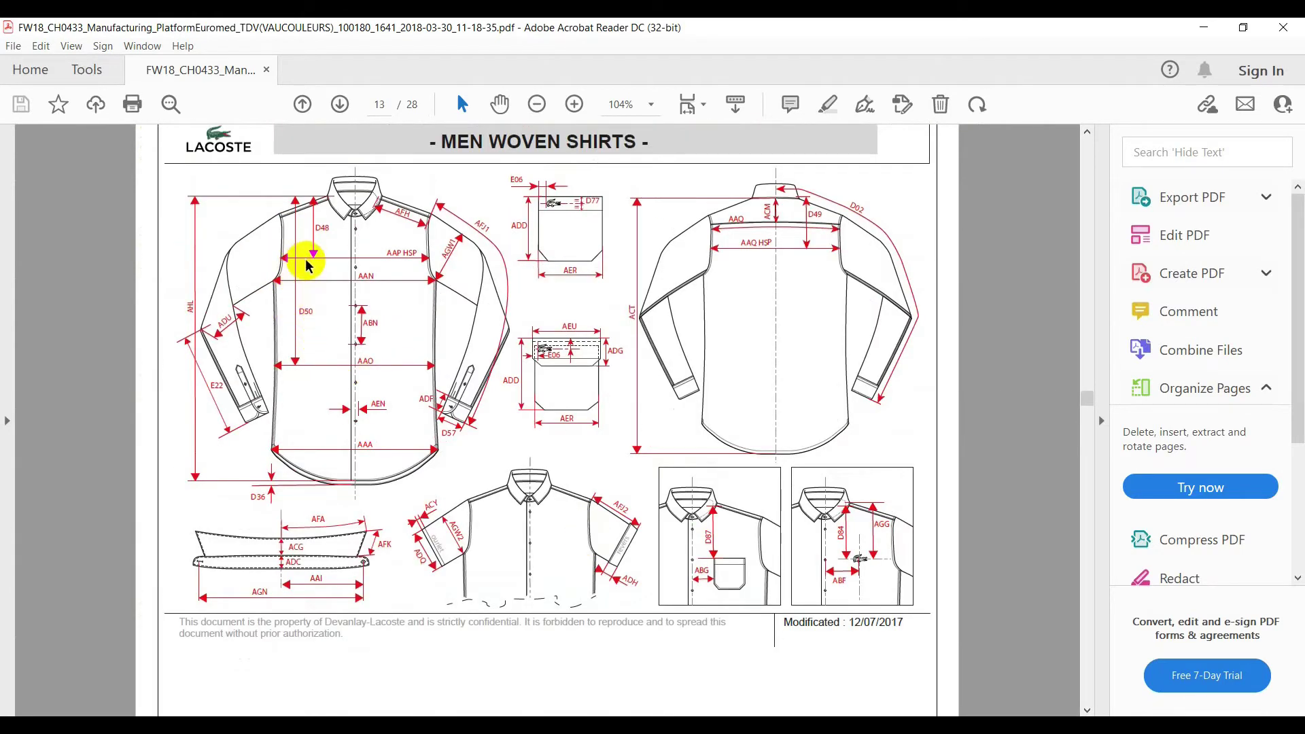
scroll(286, 601, "down", 10)
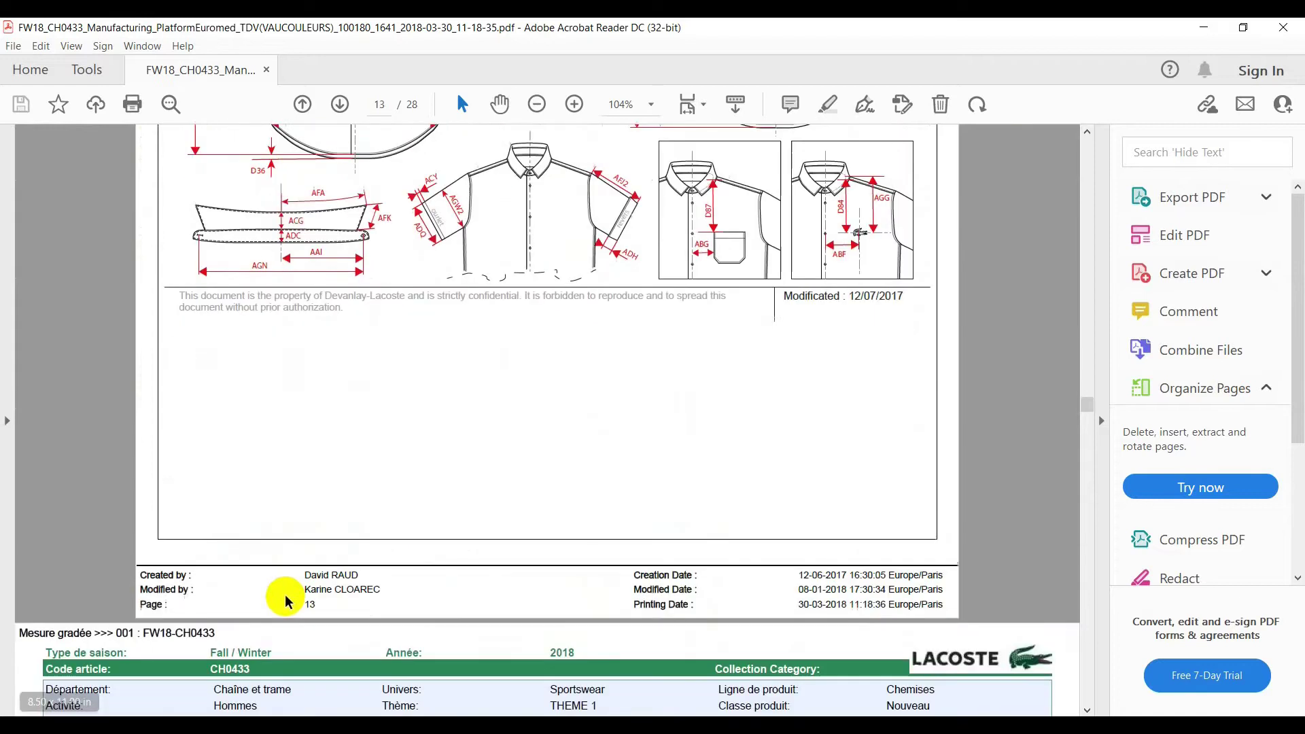
scroll(286, 601, "down", 15)
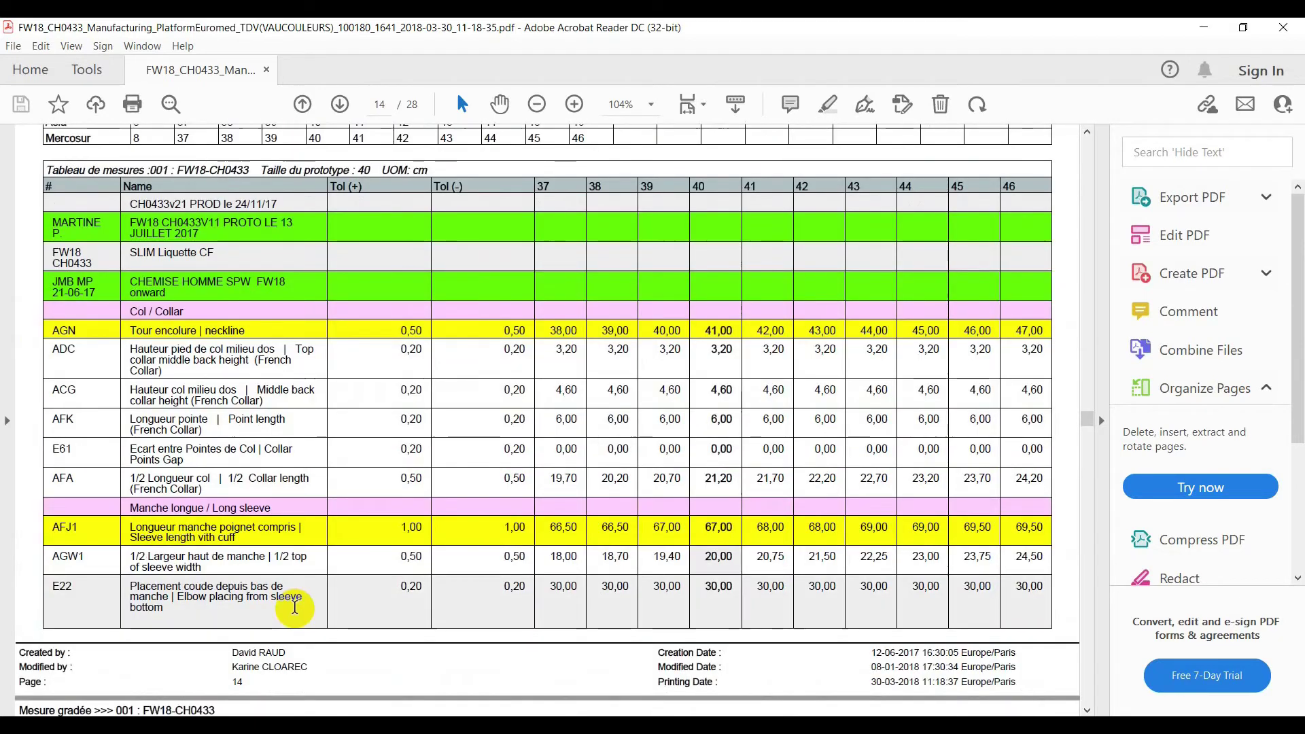
scroll(294, 598, "up", 15)
scroll(294, 576, "up", 5)
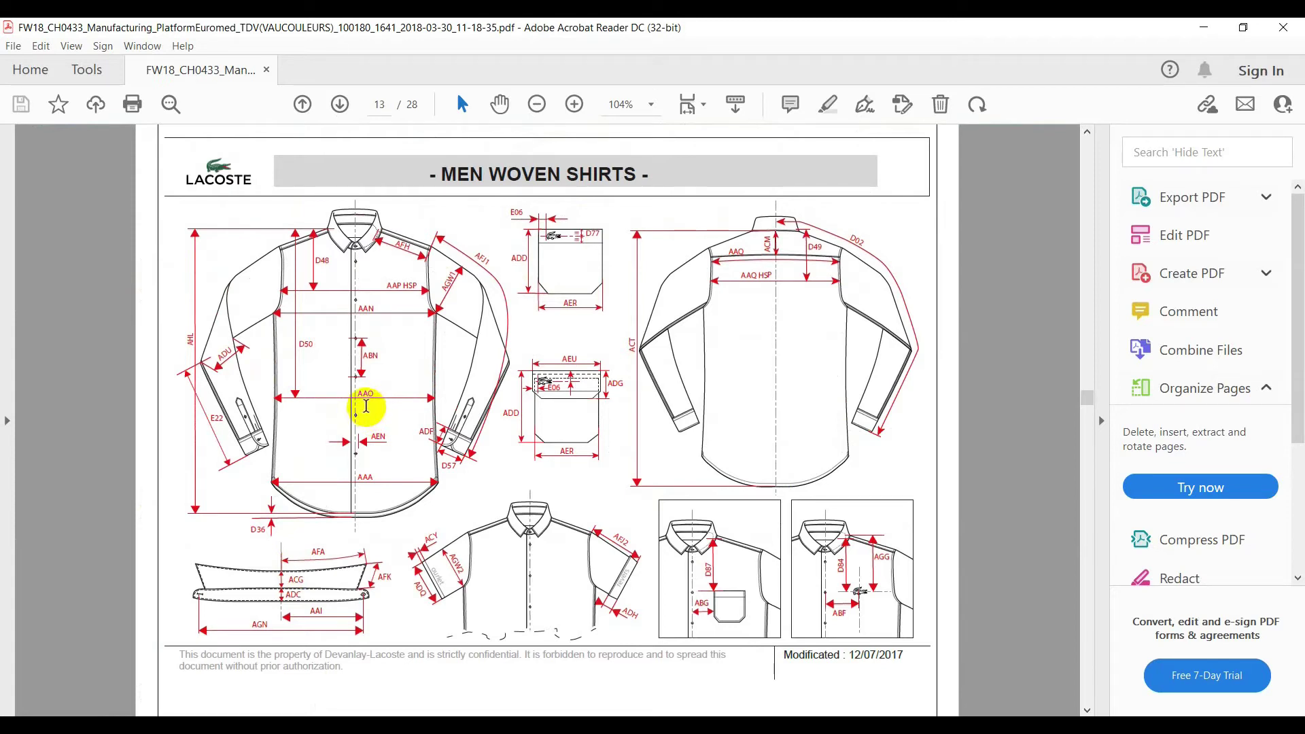
scroll(299, 543, "down", 8)
scroll(303, 570, "down", 17)
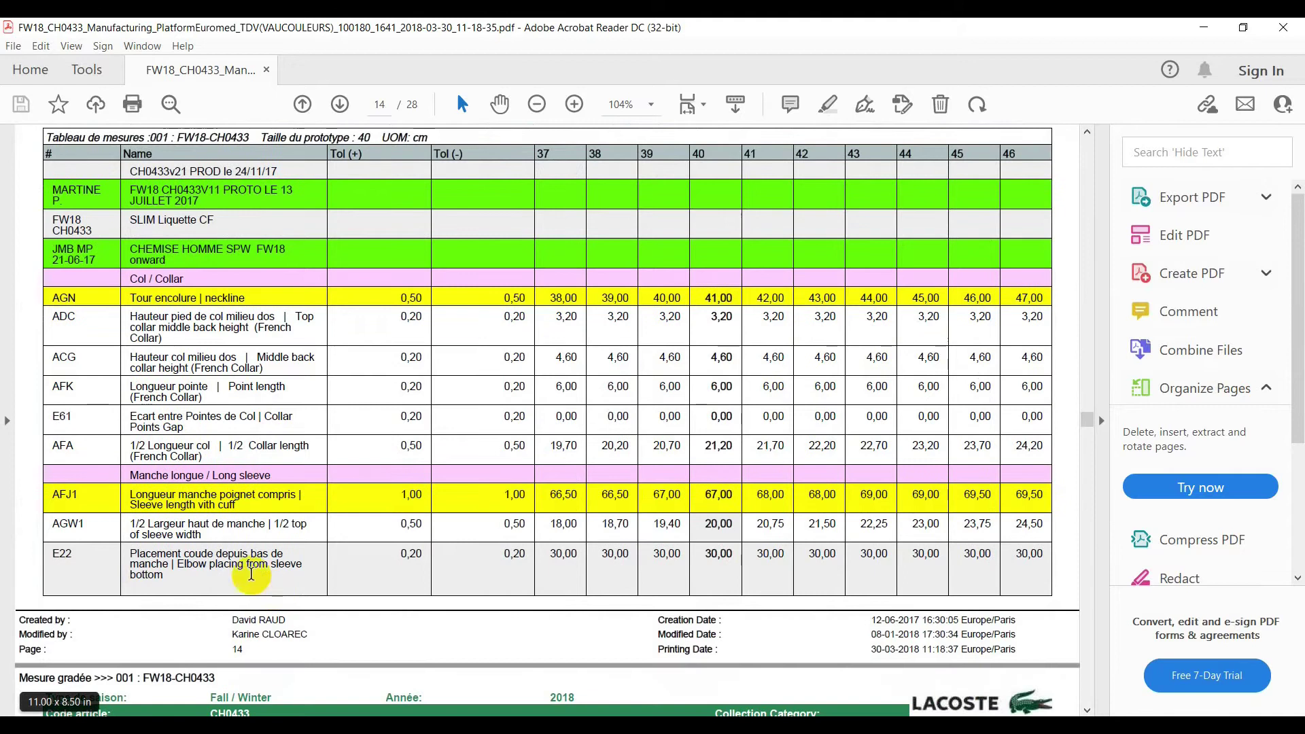
scroll(245, 571, "down", 10)
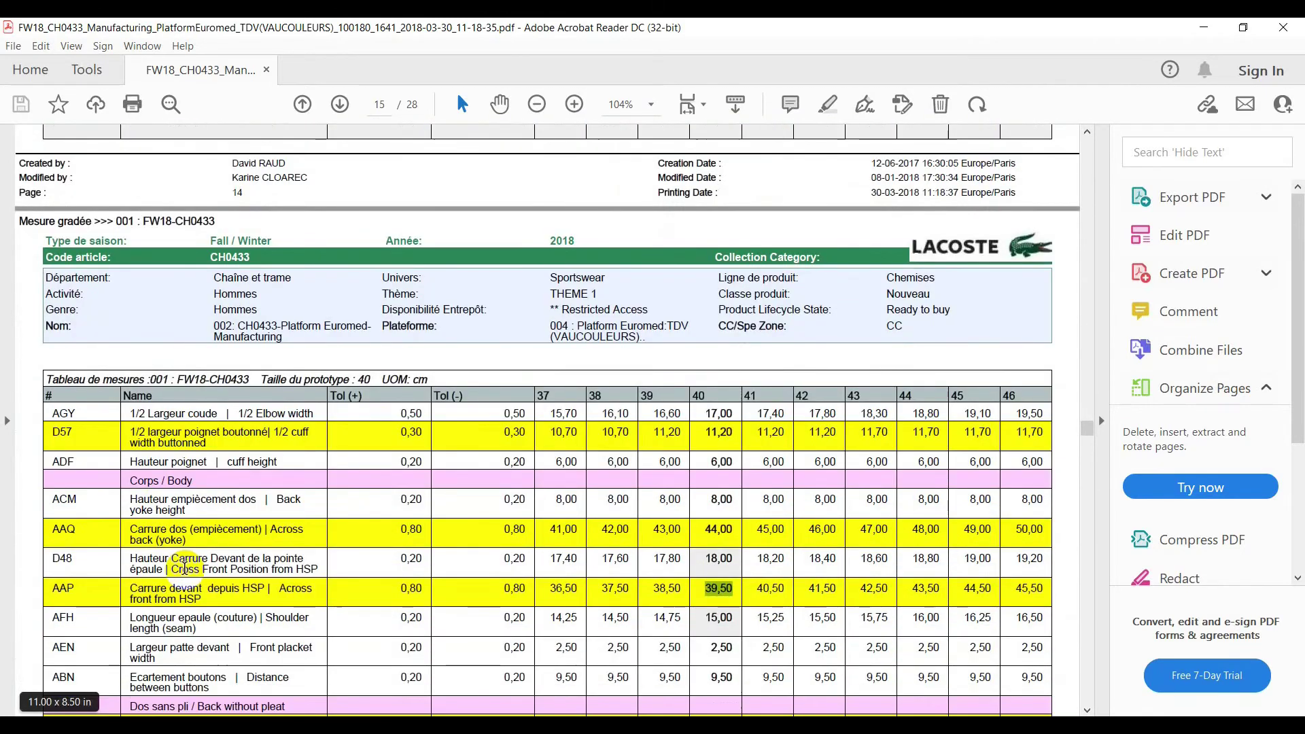
scroll(156, 574, "down", 3)
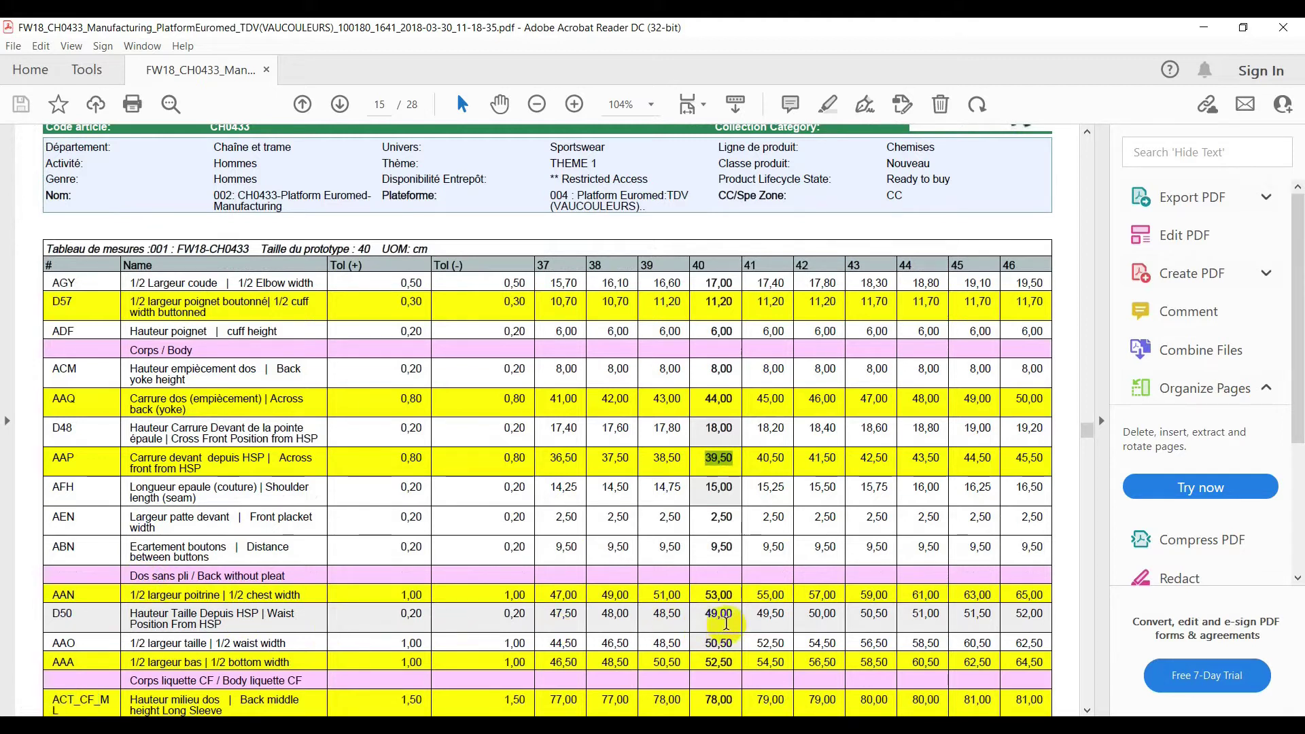
double_click(731, 613)
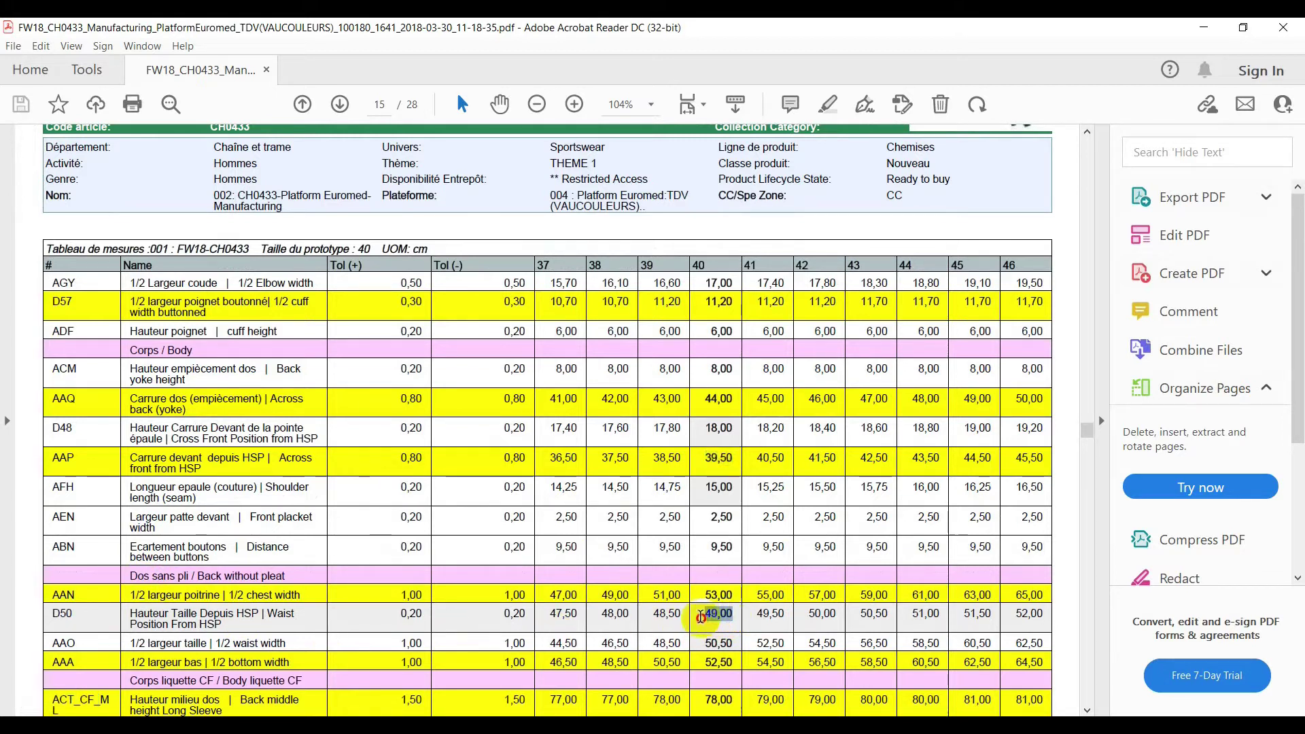
- Return to Modaris and add a developed point on the horizontal base line, 49 cm from its neck end
left_click(911, 725)
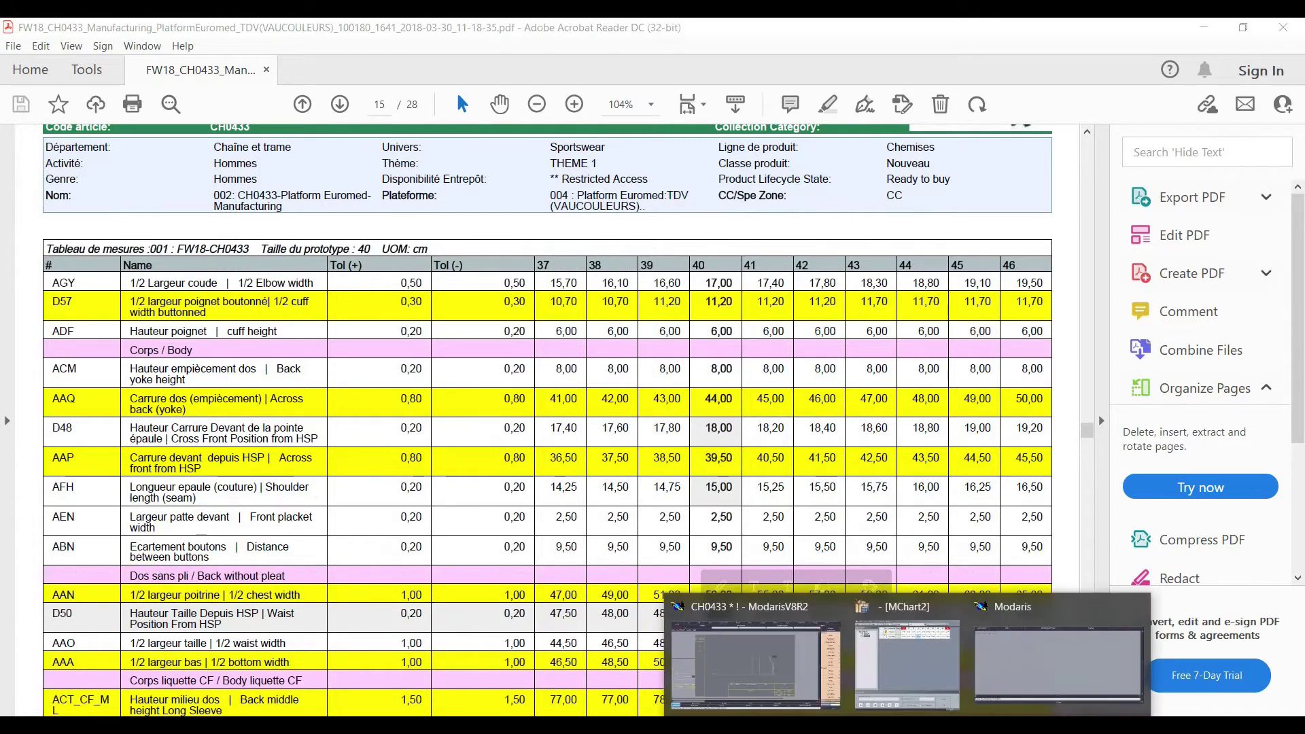
left_click(785, 685)
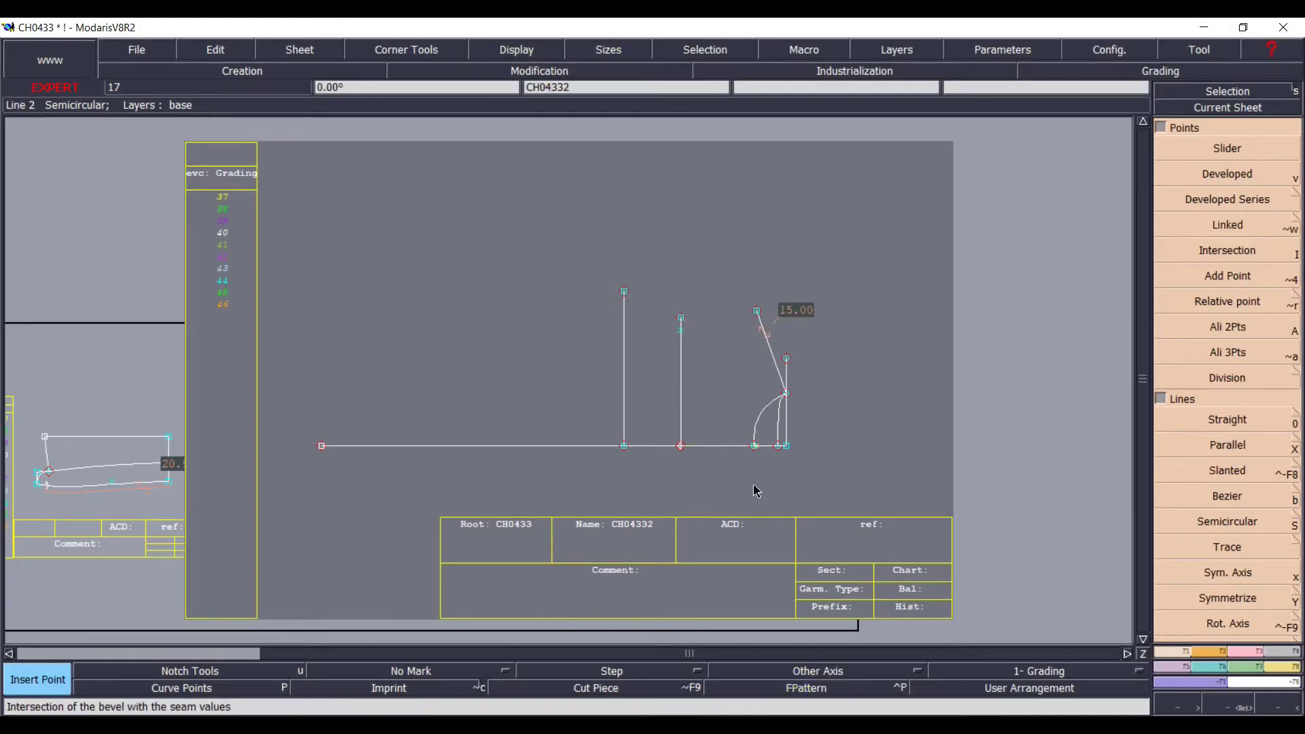
key("v")
left_click(606, 468)
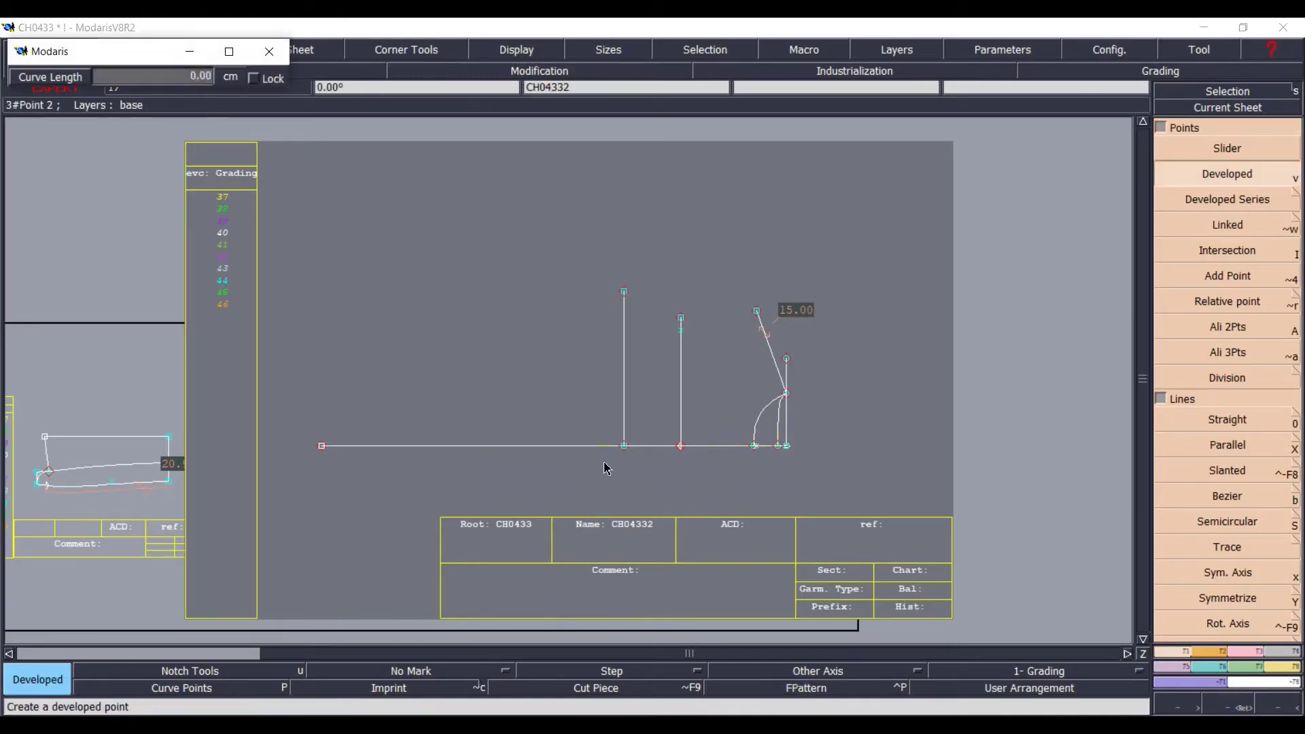
key("Down")
type("-")
key("Return")
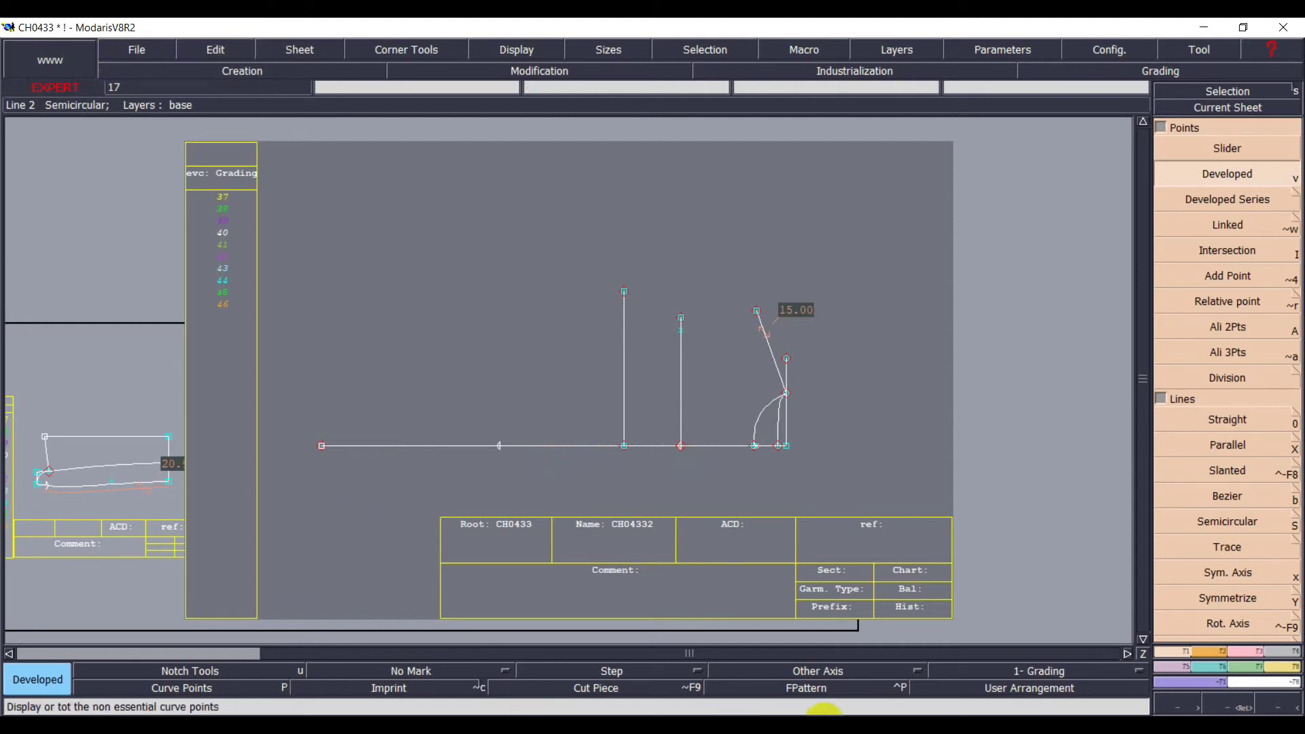
- Look up the 1/2 waist width (AAO) for size 40 in the PDF's measurement table
left_click(867, 728)
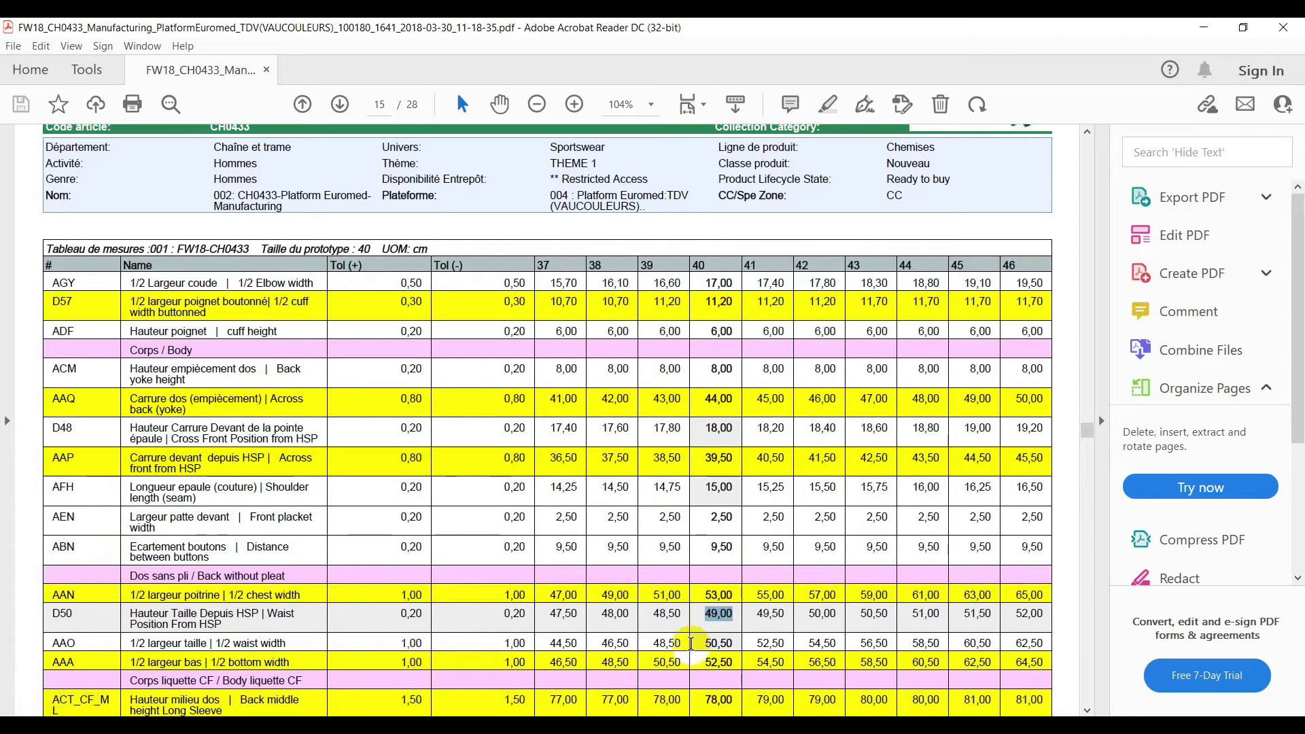
double_click(718, 643)
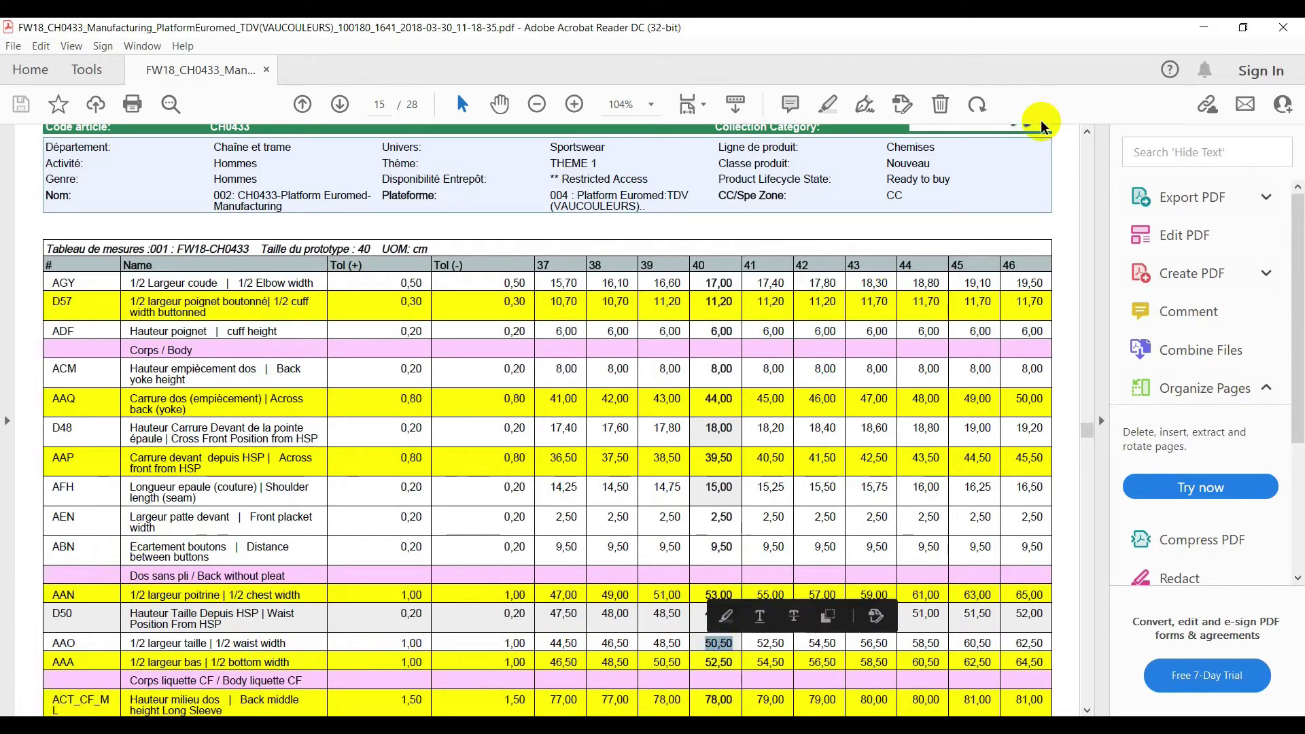
left_click(1204, 28)
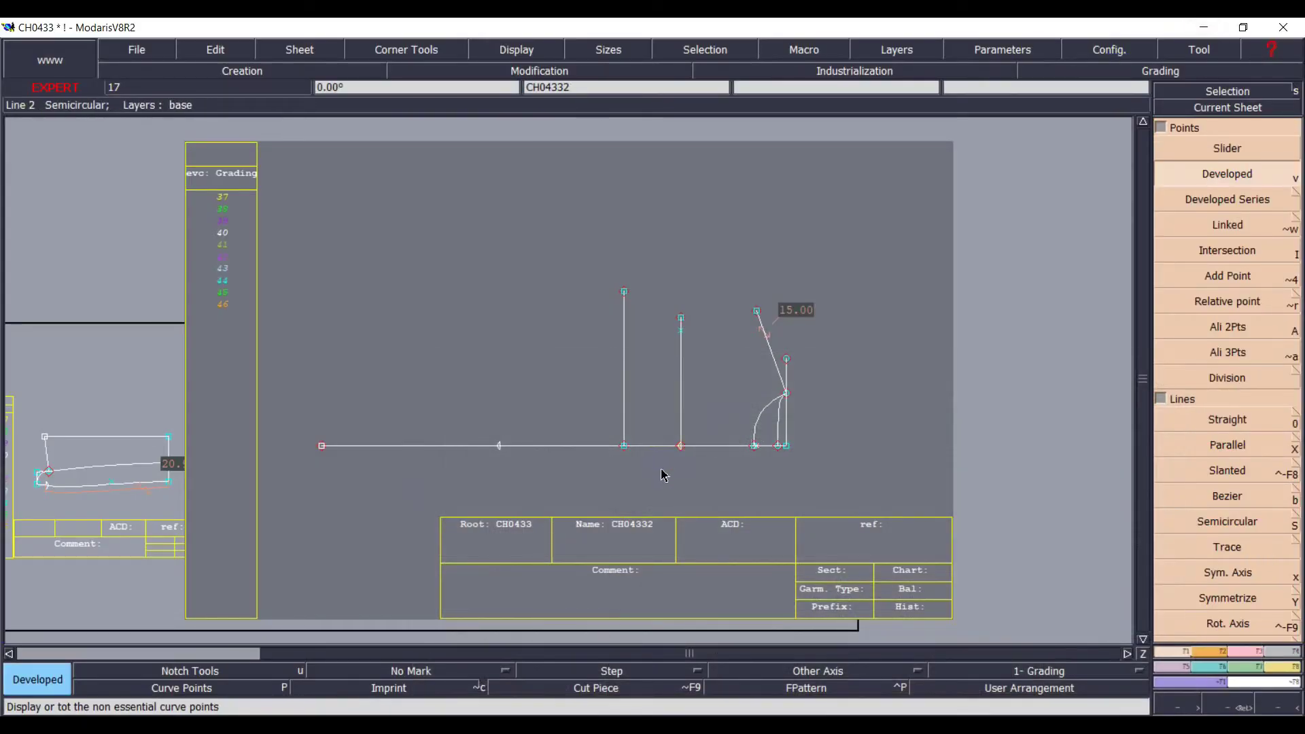
- Draw a straight vertical line up from the 49 cm waist point with dx 0 and dy 25.25 cm
key("0")
left_click(499, 445)
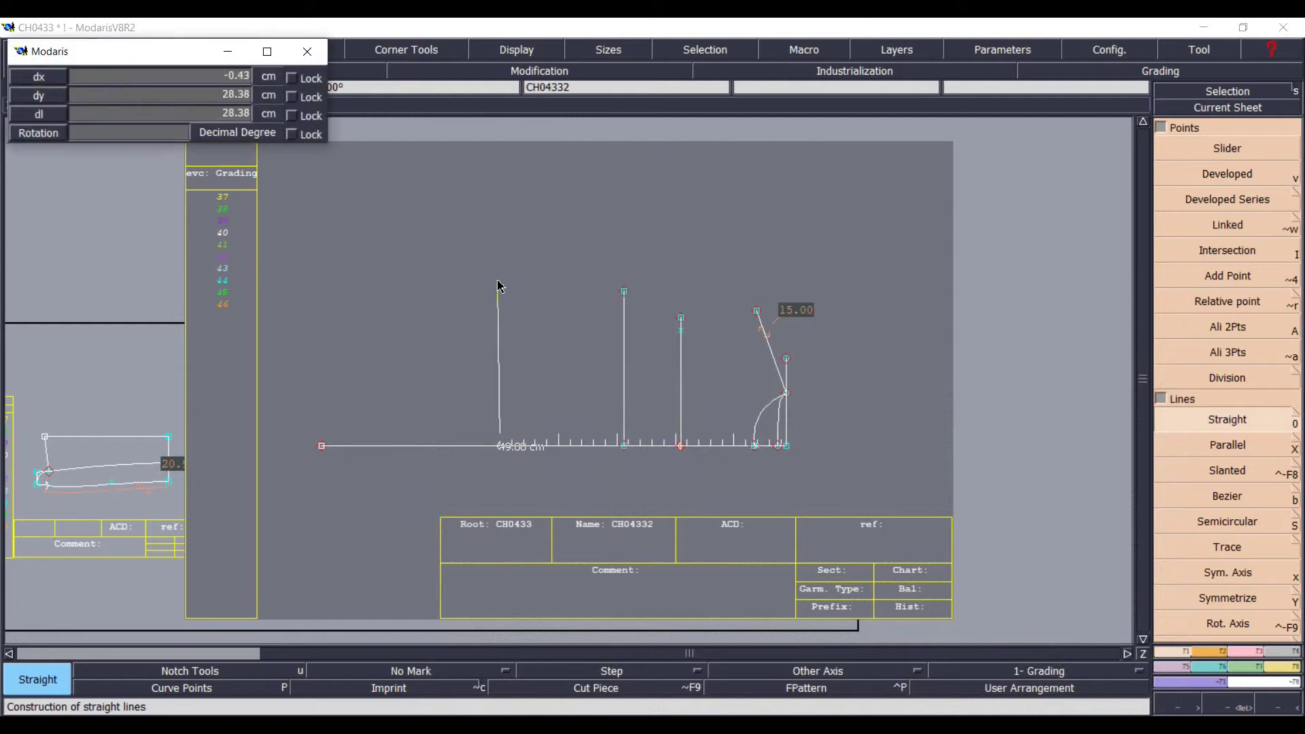
key("Down")
key("Tab")
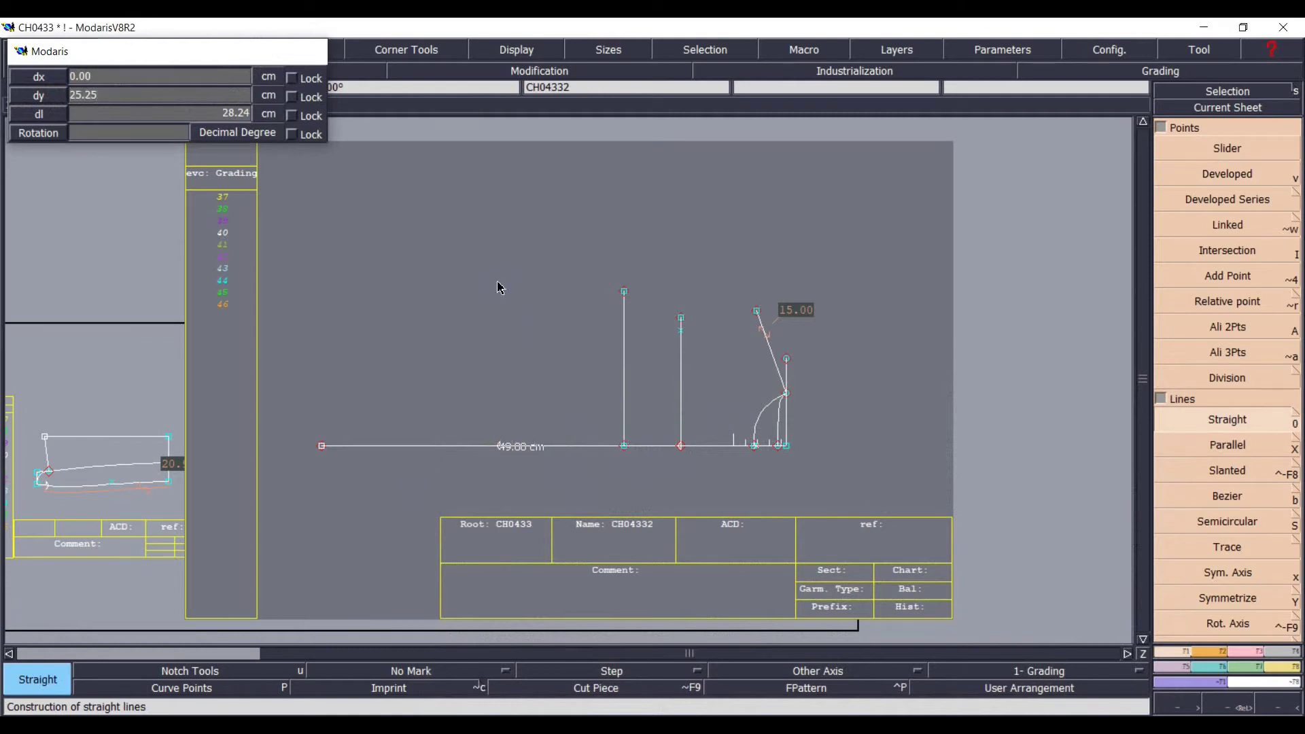
key("Return")
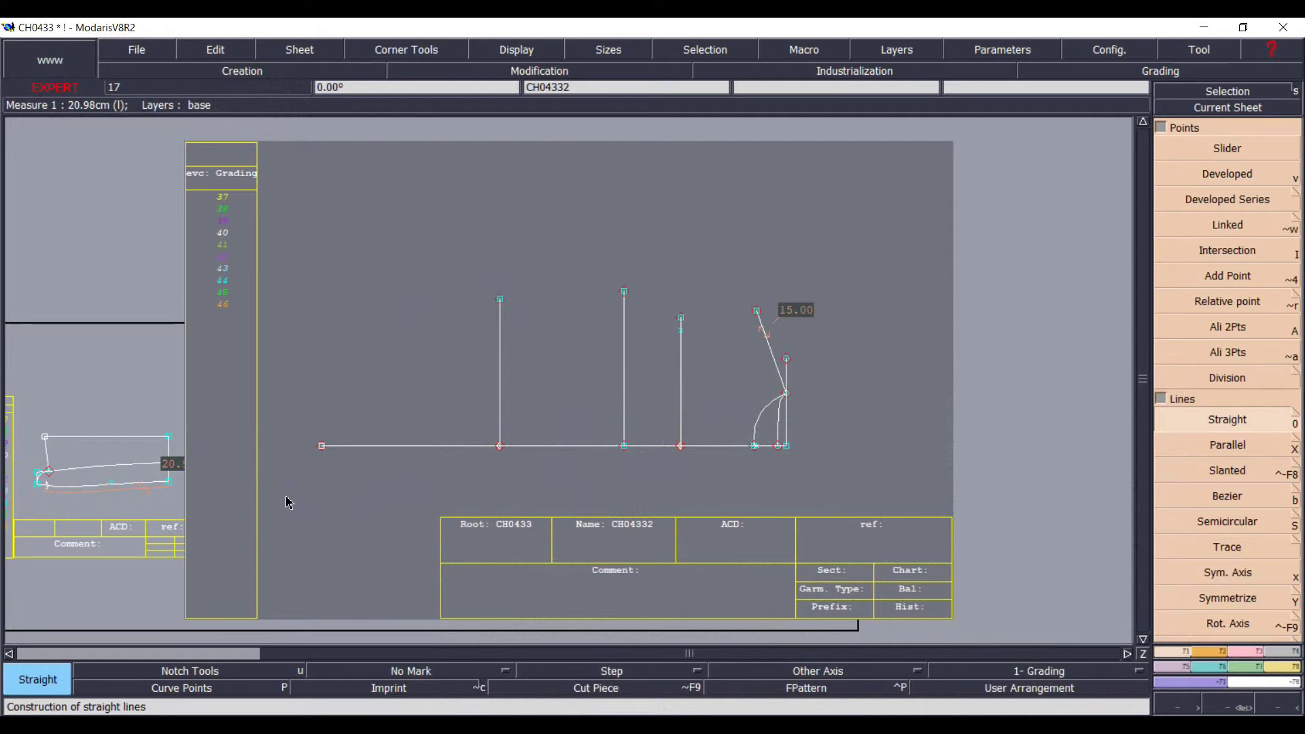
- Check the tail measurement (D36) in the PDF's shirt sketch and in the table's size 40 column
left_click(566, 636)
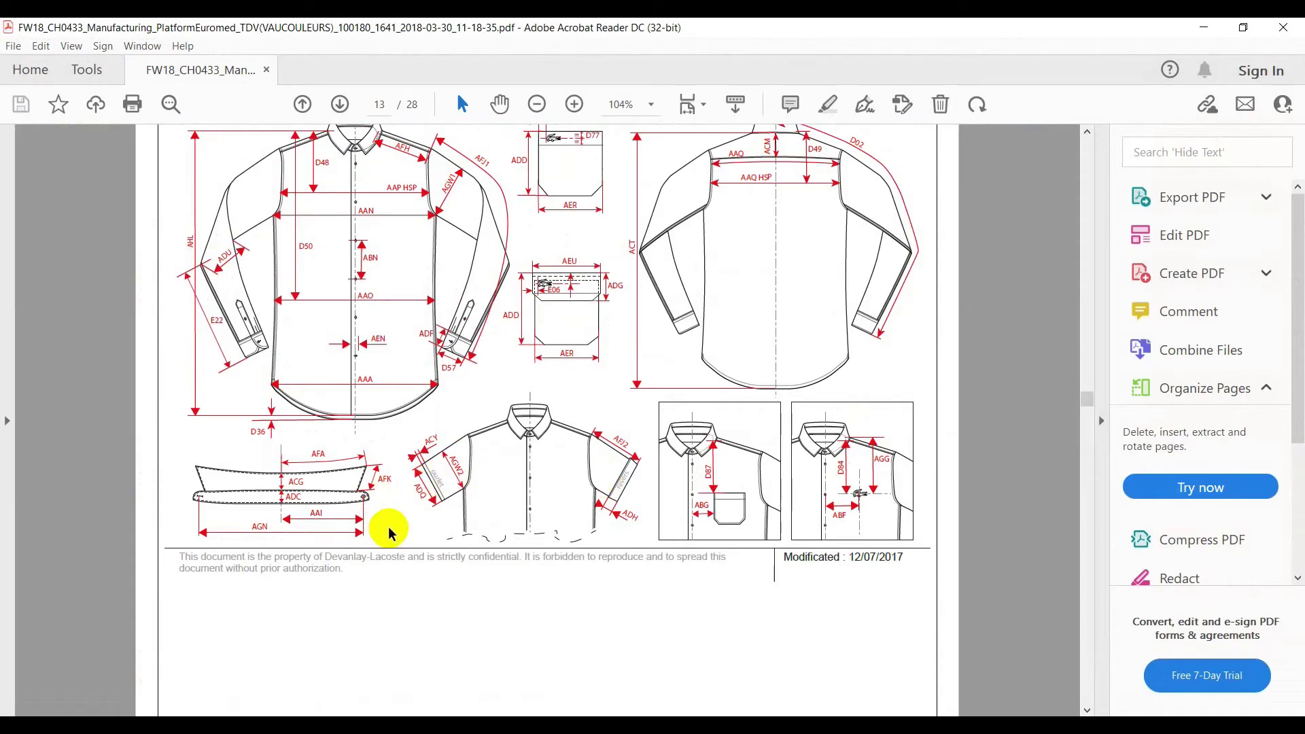
scroll(389, 533, "down", 15)
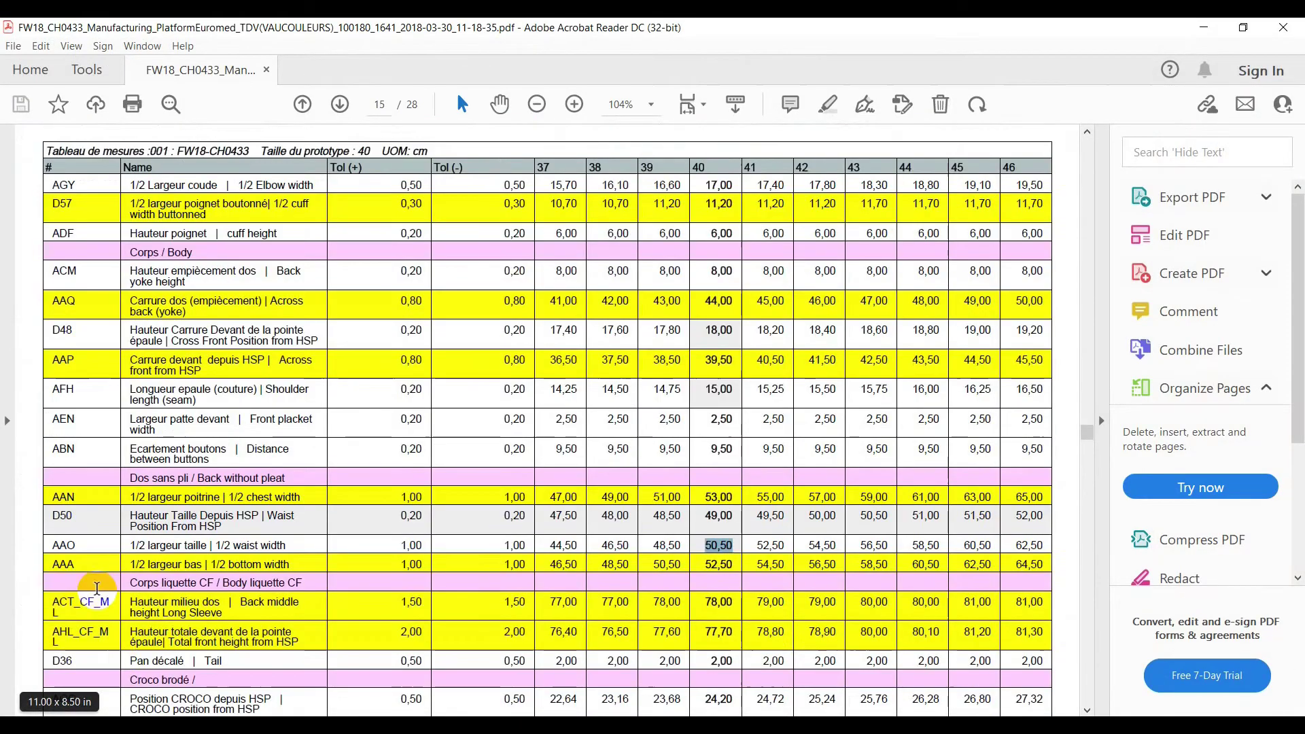
scroll(97, 587, "down", 1)
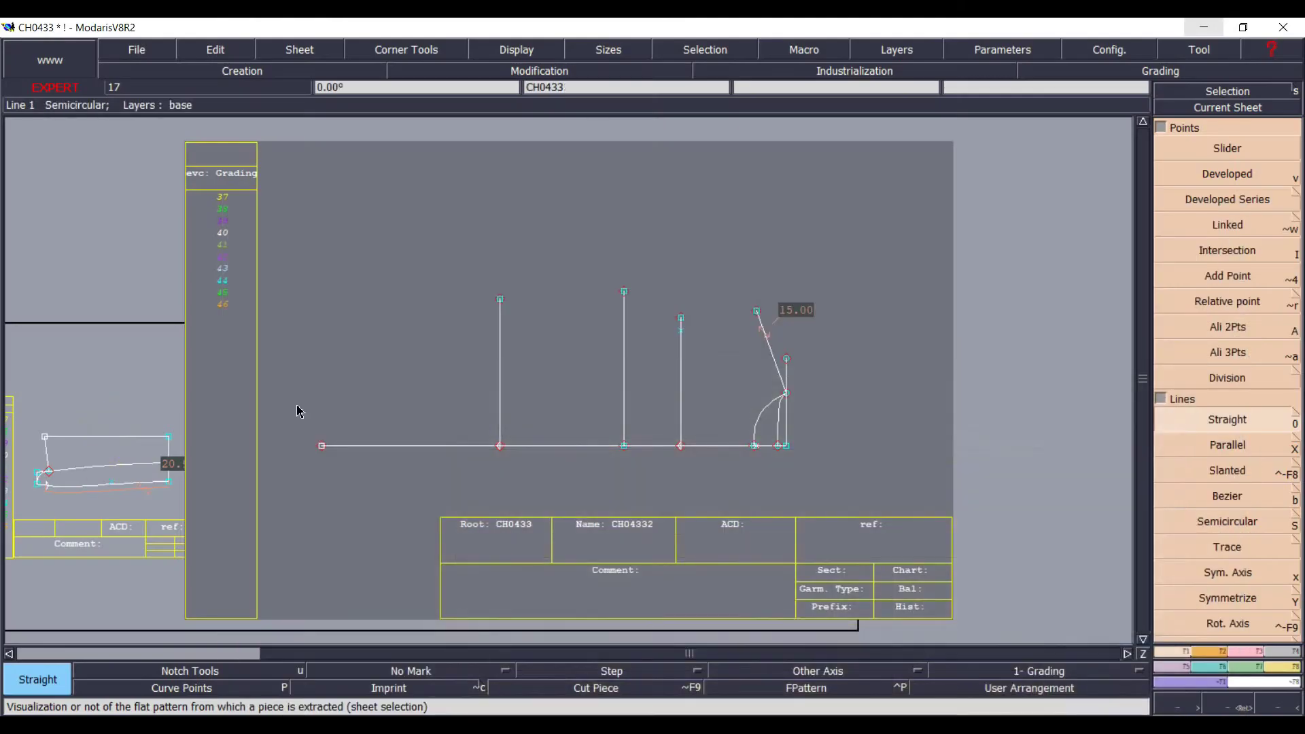
- In Modaris, add a developed point 2 cm in from the hem end of the horizontal base line
type("2v")
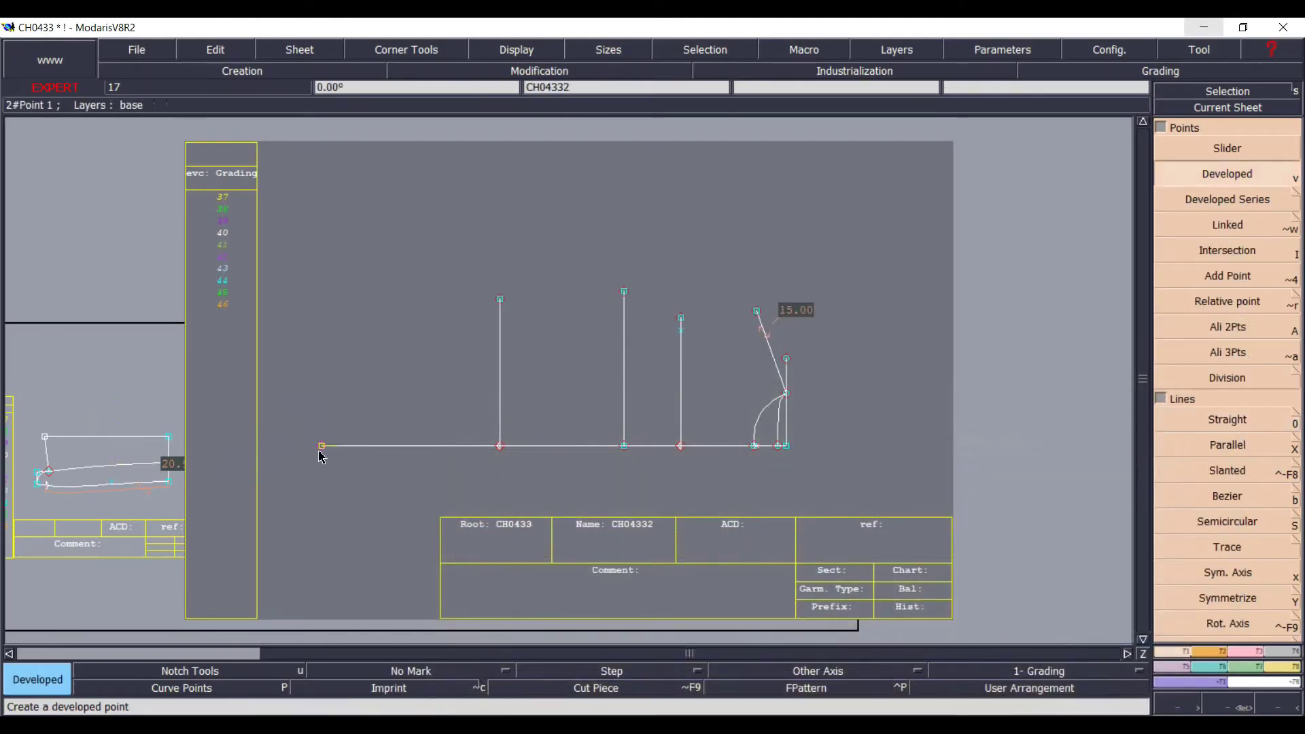
left_click(319, 447)
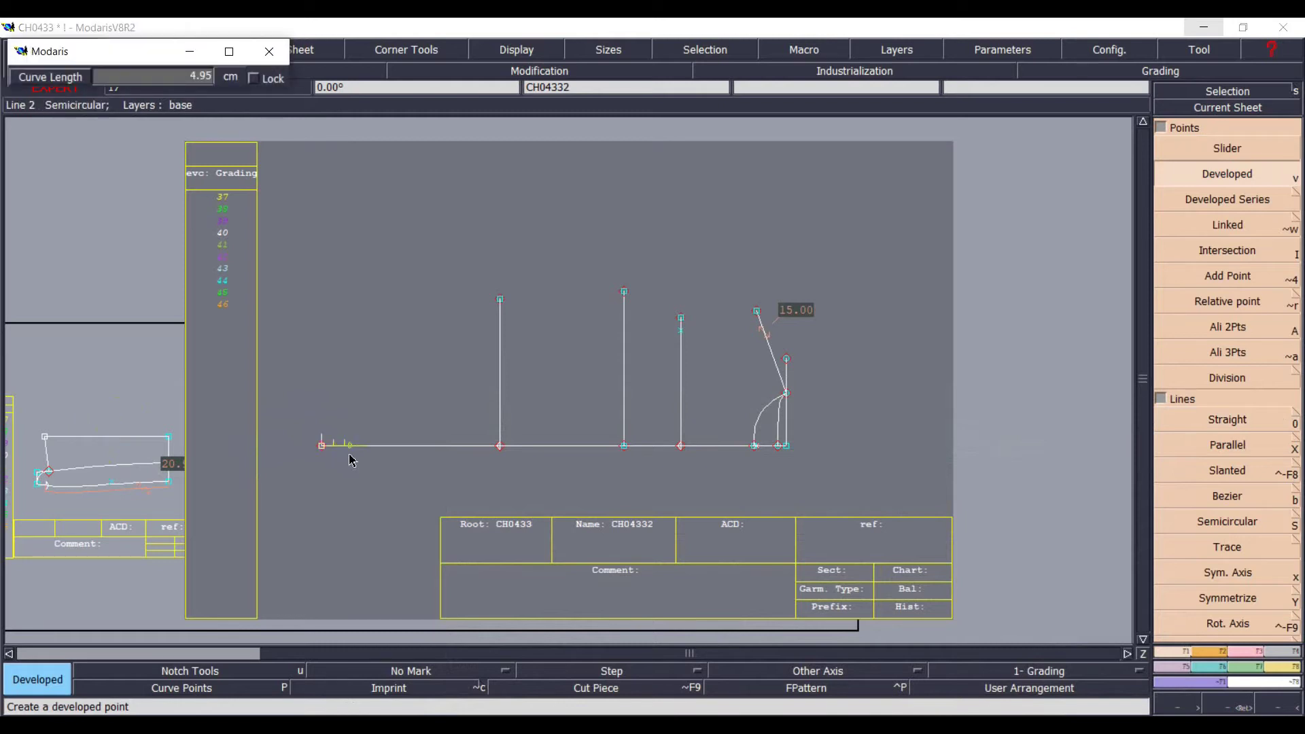
type("2")
key("Return")
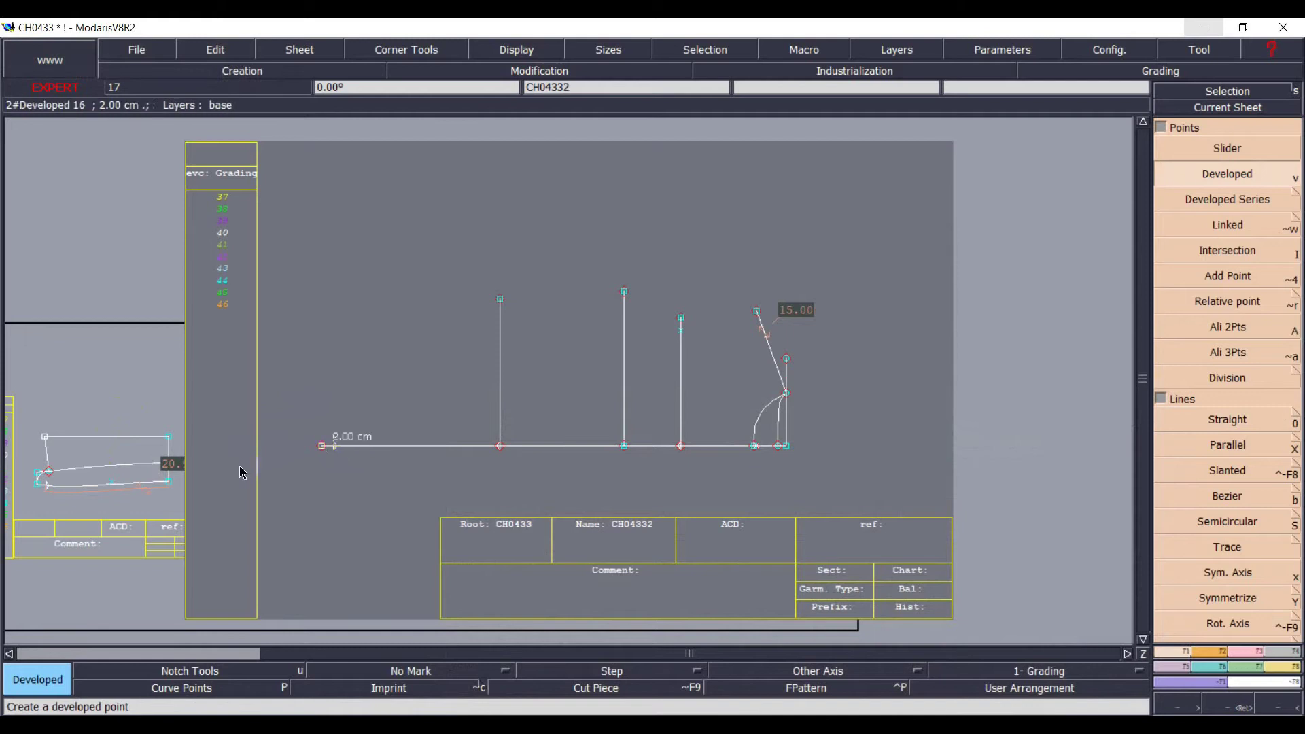
- Create a developed point on the horizontal centre line, 5 cm inward from the 2 cm point near the hem end
left_click(175, 597)
key("u")
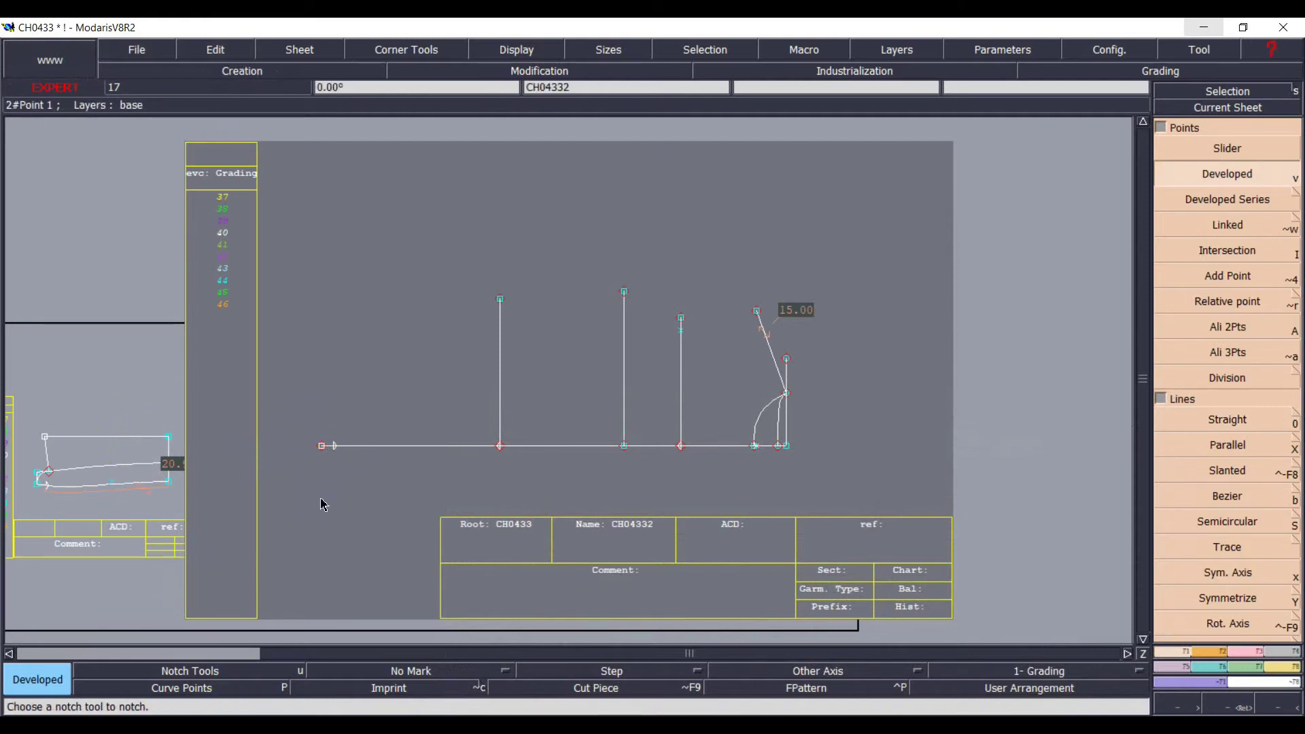
key("v")
left_click(365, 448)
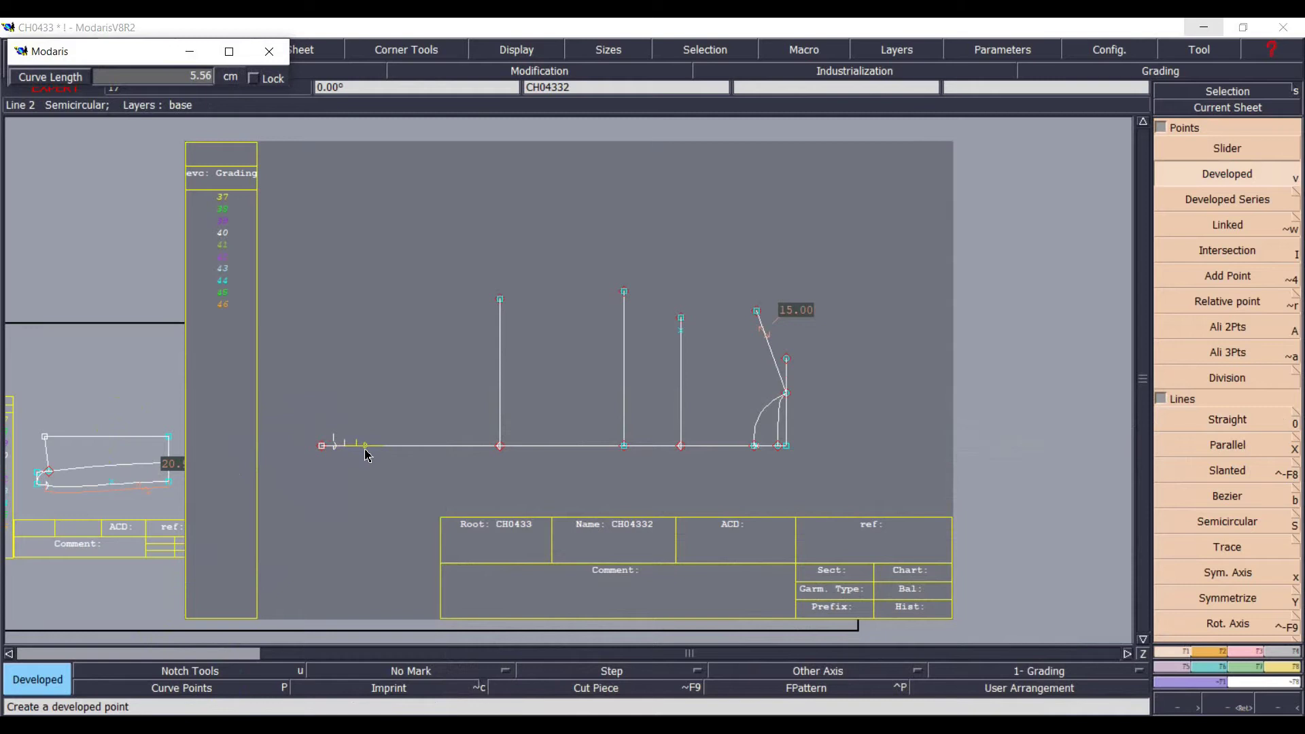
key("Down")
type("5")
key("Return")
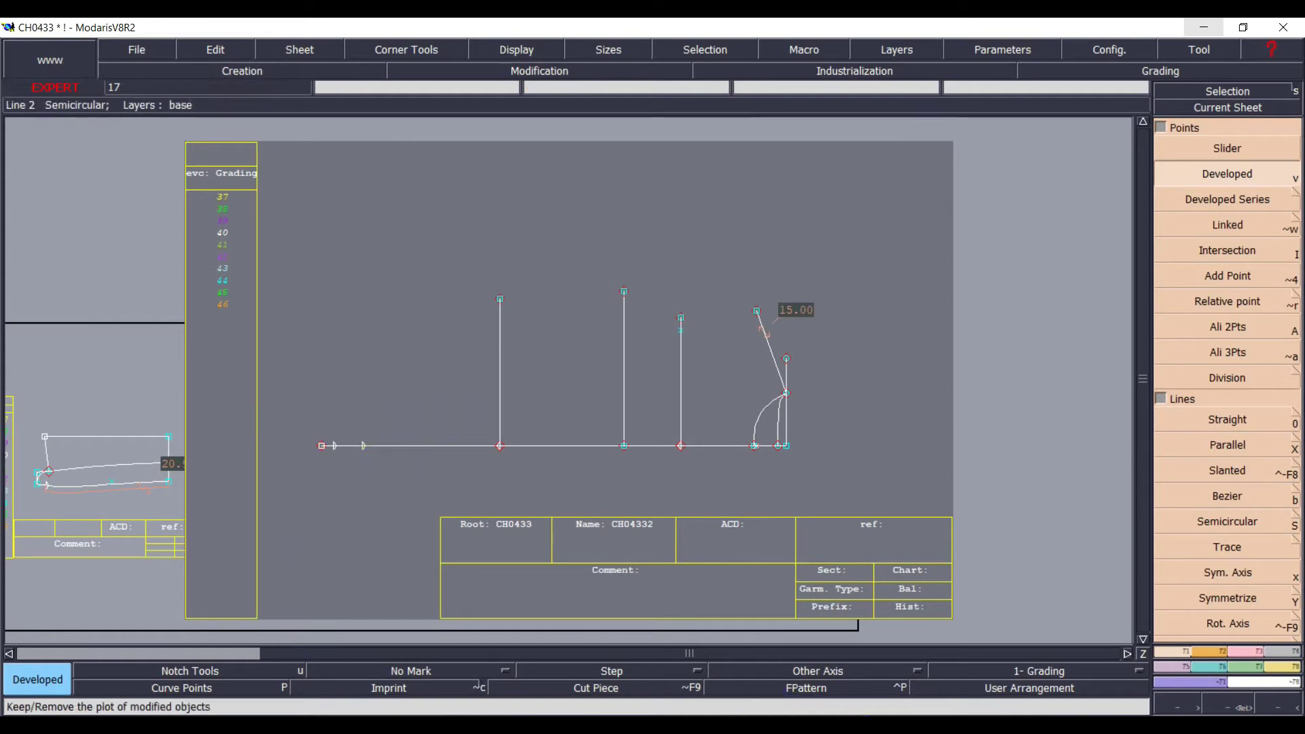
- Switch to the measurement PDF in Adobe Acrobat Reader and look up the 1/2 bottom width for size 40
left_click(788, 726)
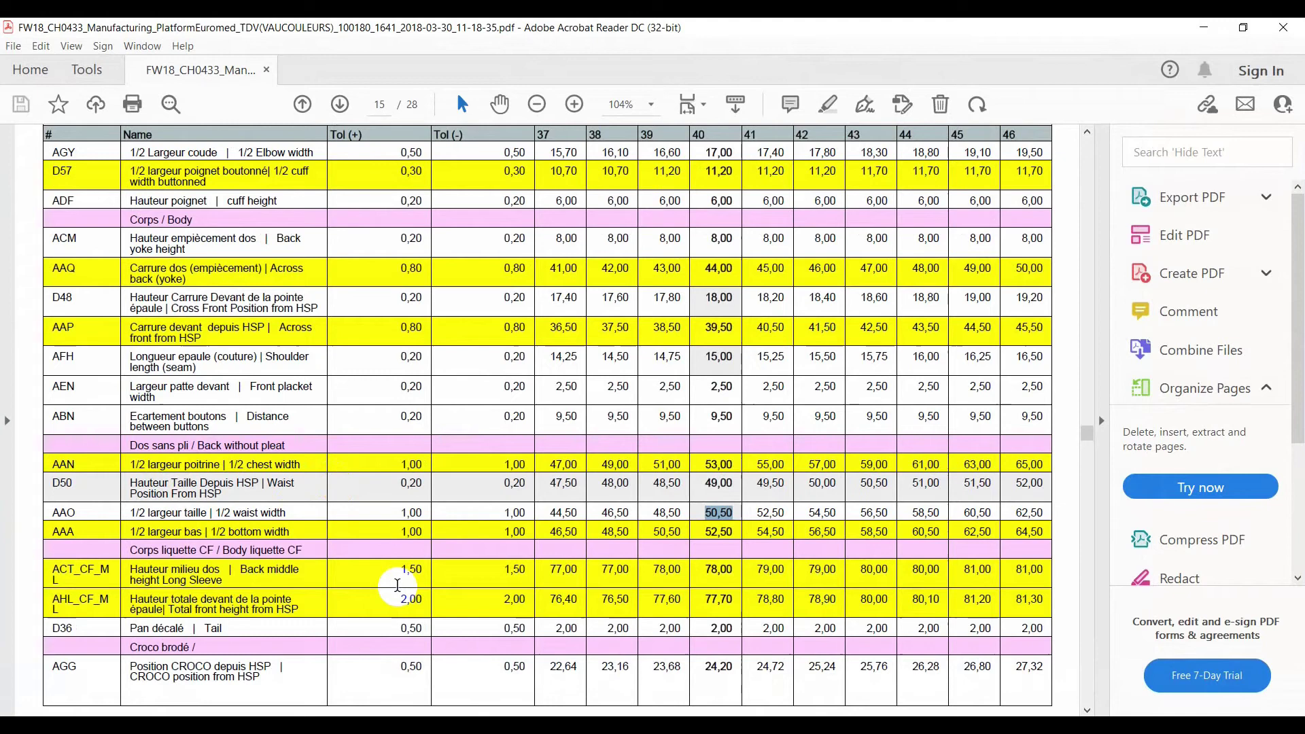
scroll(399, 558, "up", 6)
scroll(399, 559, "up", 15)
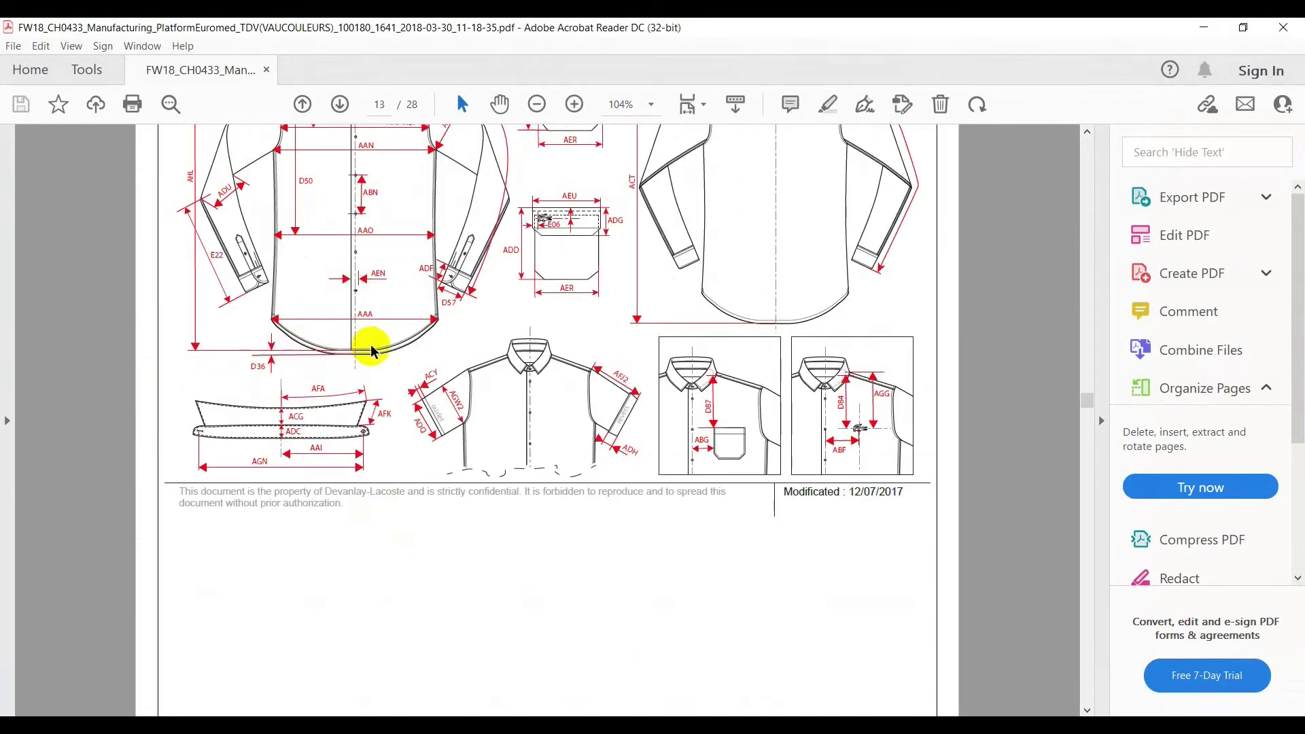
scroll(277, 537, "down", 15)
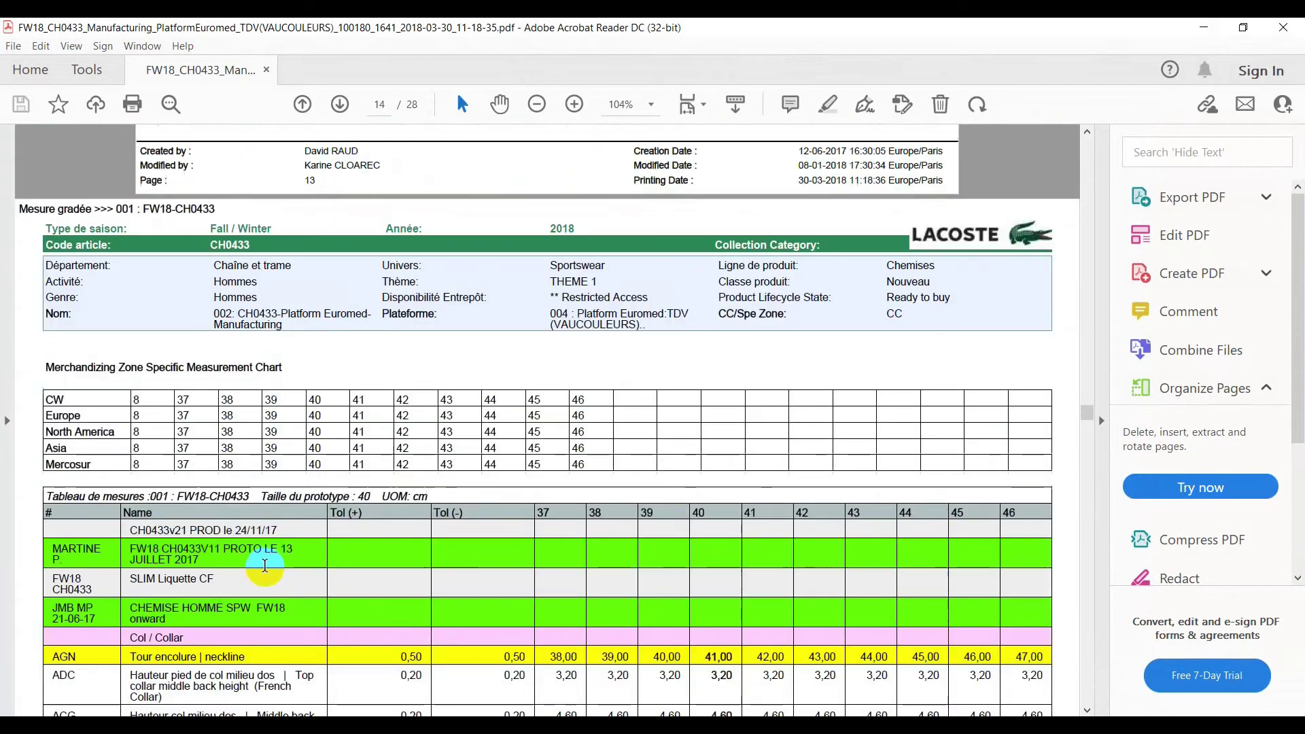
scroll(159, 565, "down", 8)
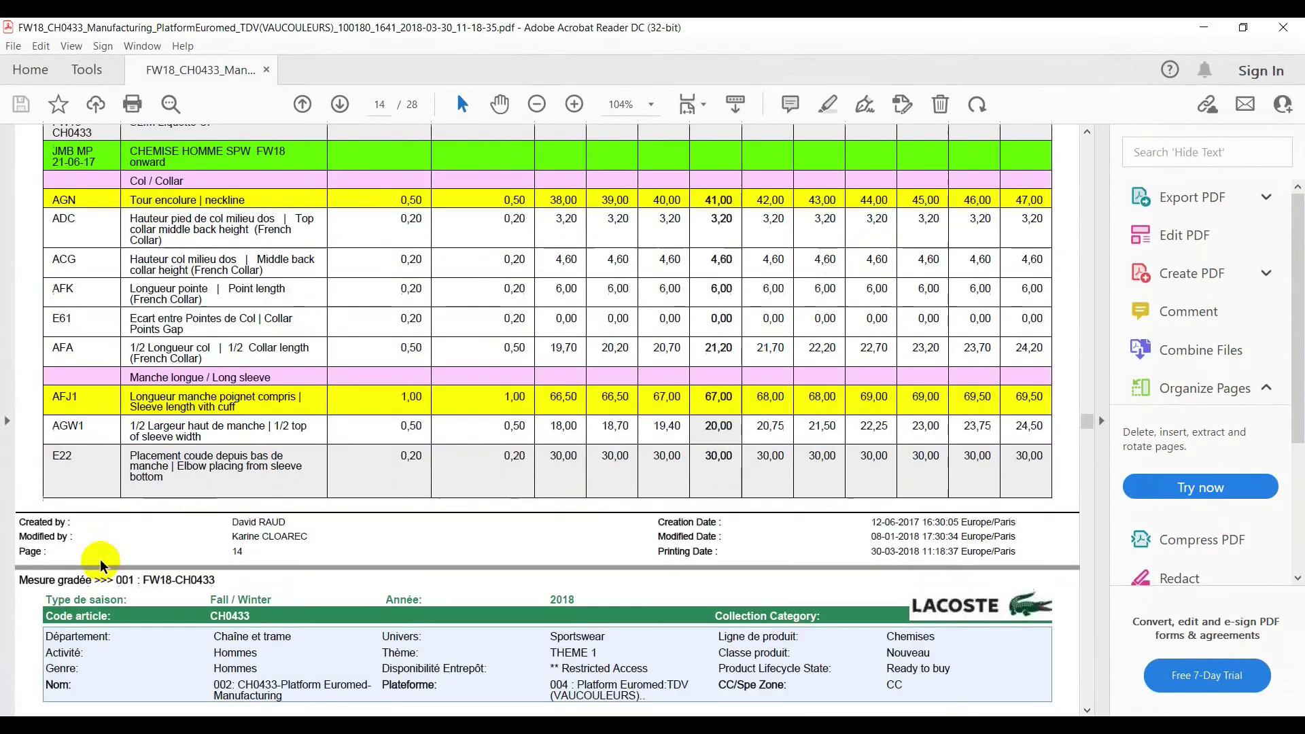
scroll(111, 573, "down", 3)
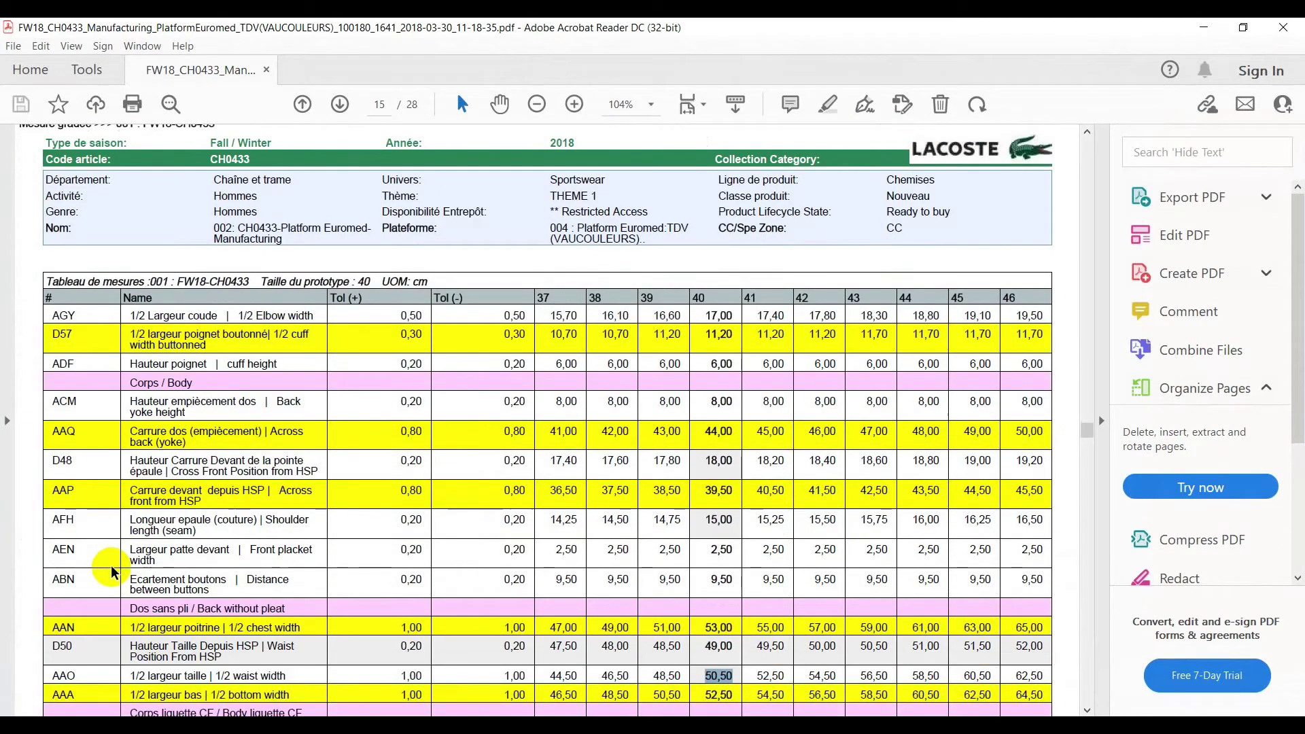
scroll(111, 573, "down", 4)
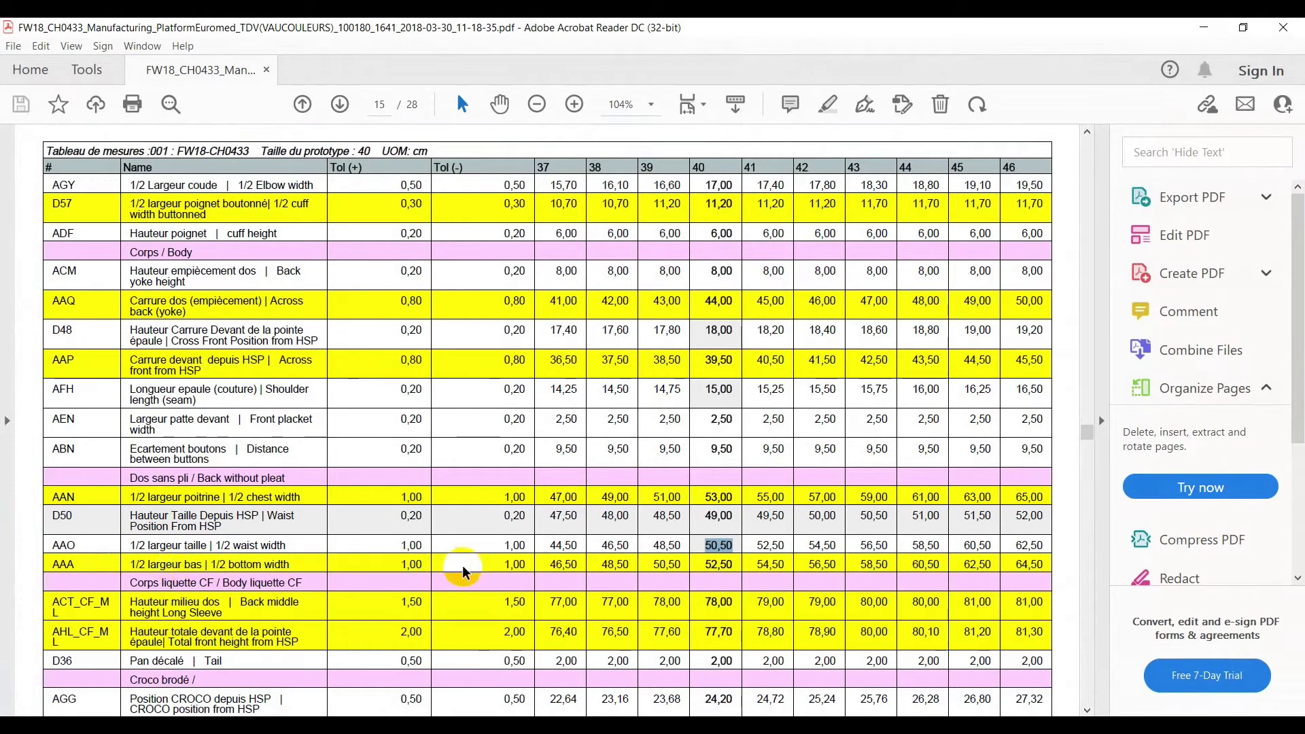
double_click(731, 562)
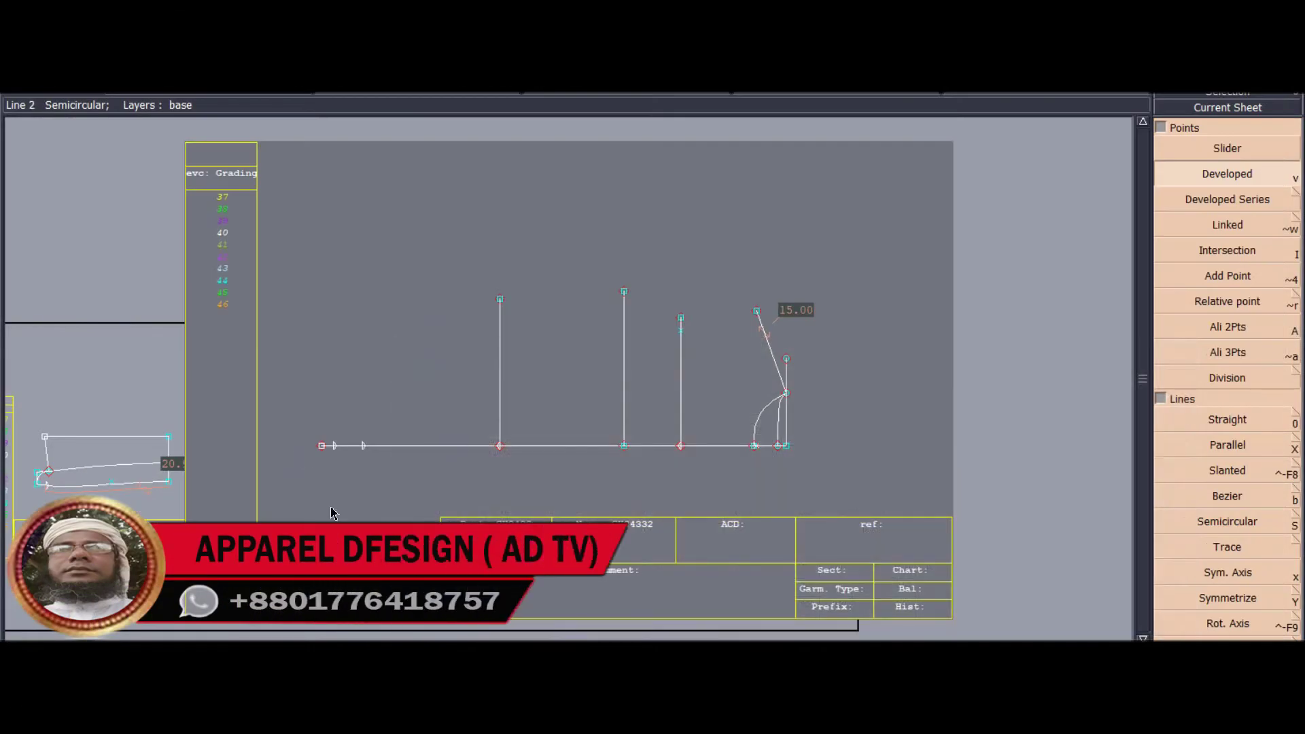
- Back in Modaris, draw a straight vertical line up from the 5 cm point, sized to half the chart's 52,50 cm 1/2 bottom width
key("0")
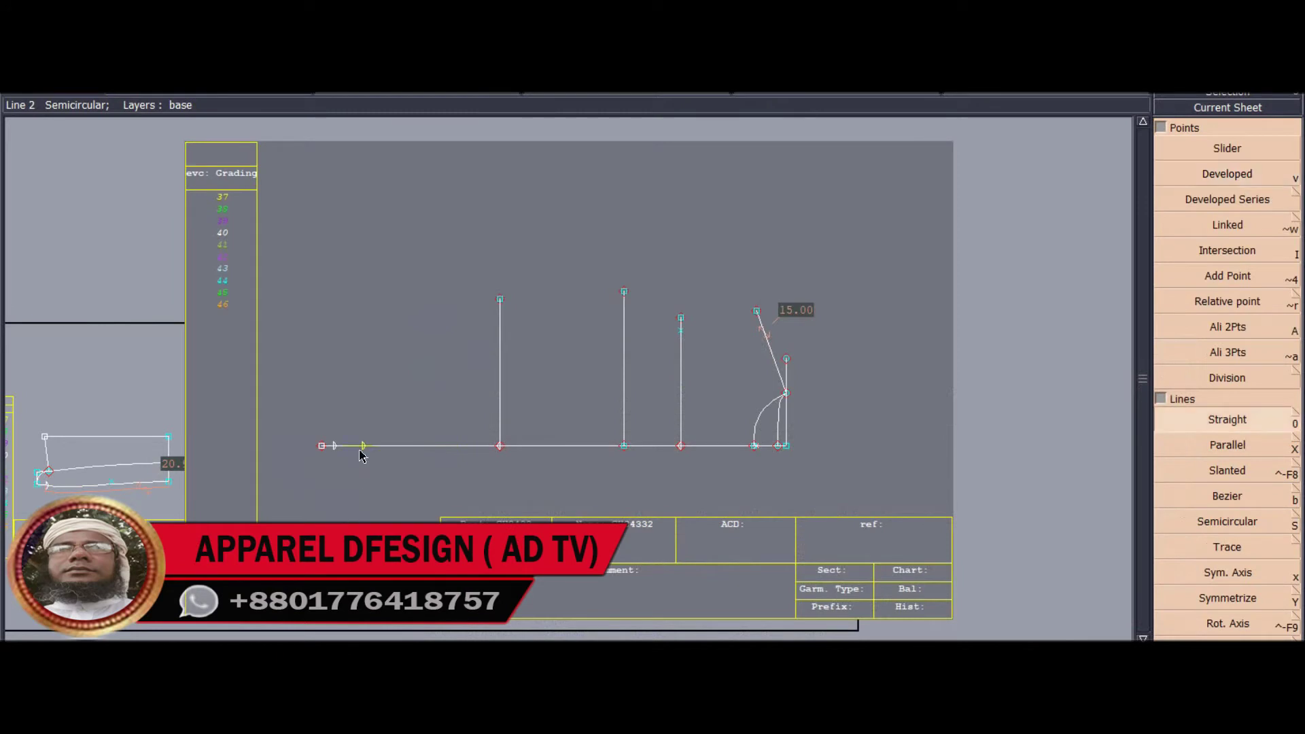
left_click(364, 446)
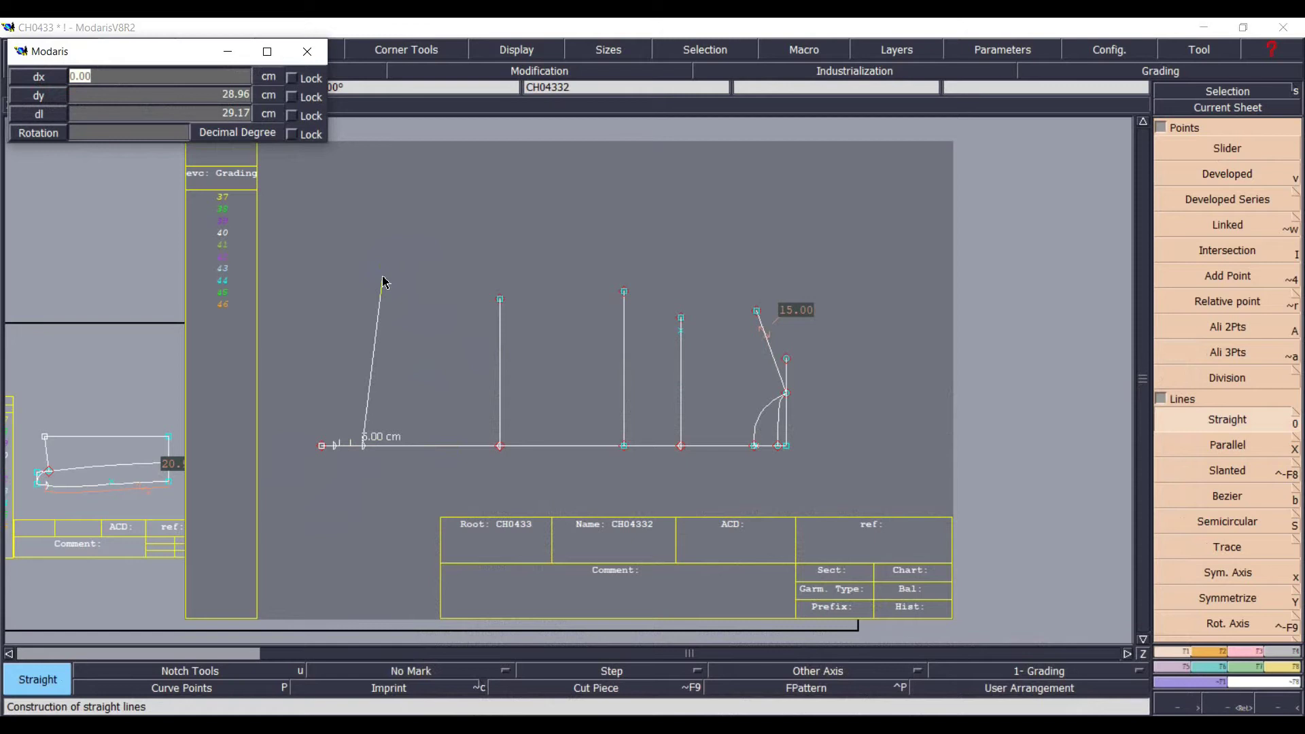
key("Tab")
type("25.25")
key("Return")
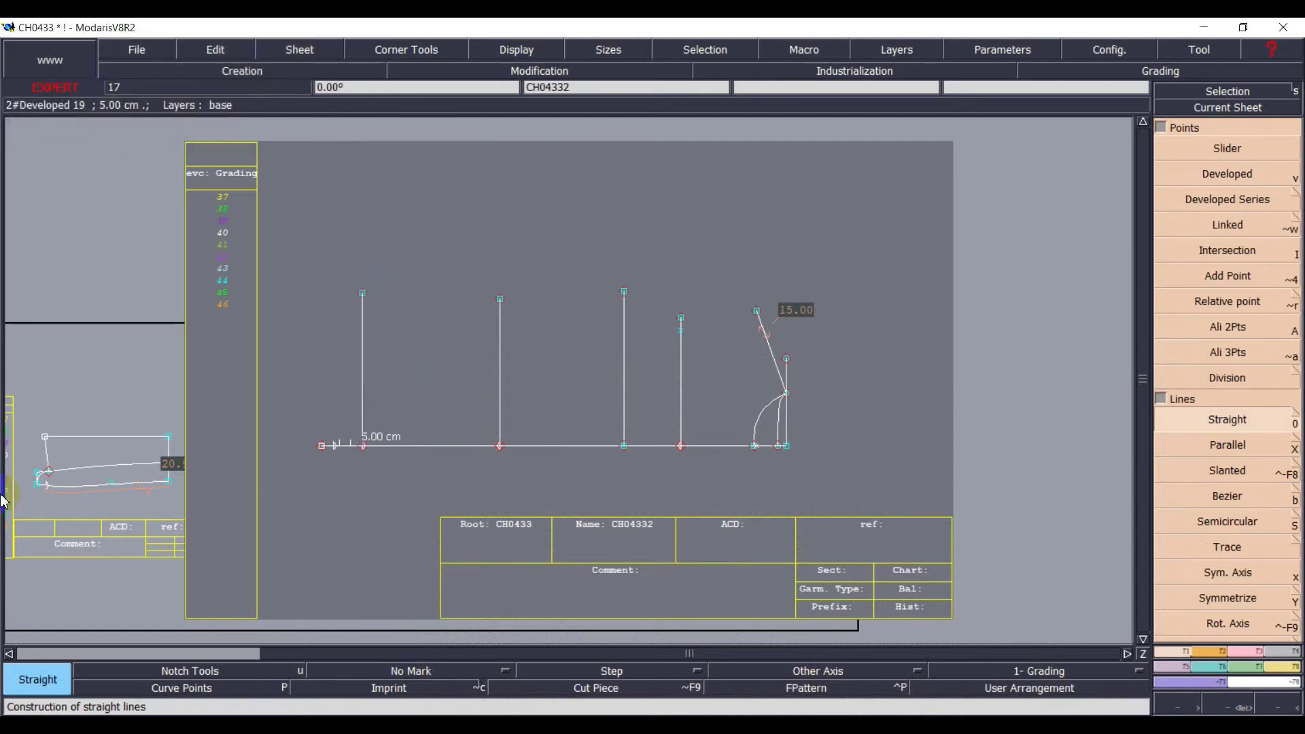
key("Escape")
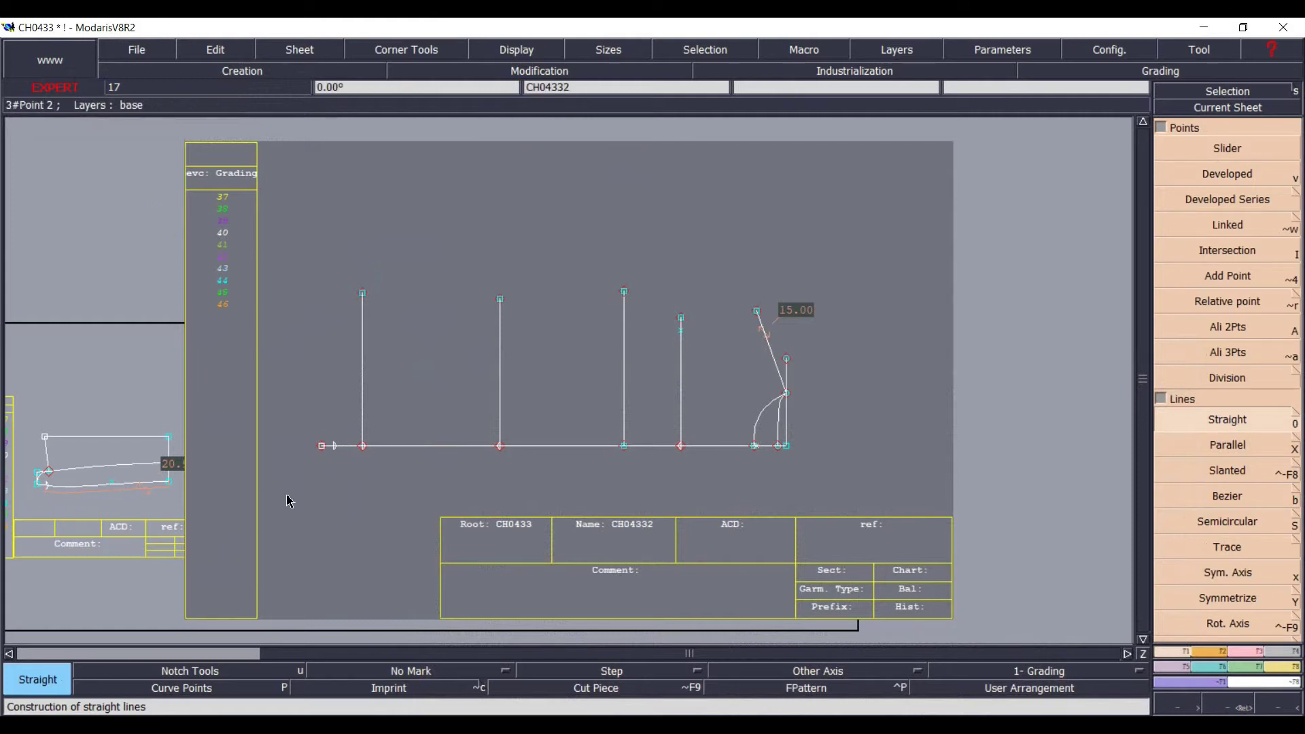
- Draw two Bezier lines to the bottom-width line's upper end, one from the 2 cm point and one from the centre line's hem end
scroll(288, 501, "up", 1)
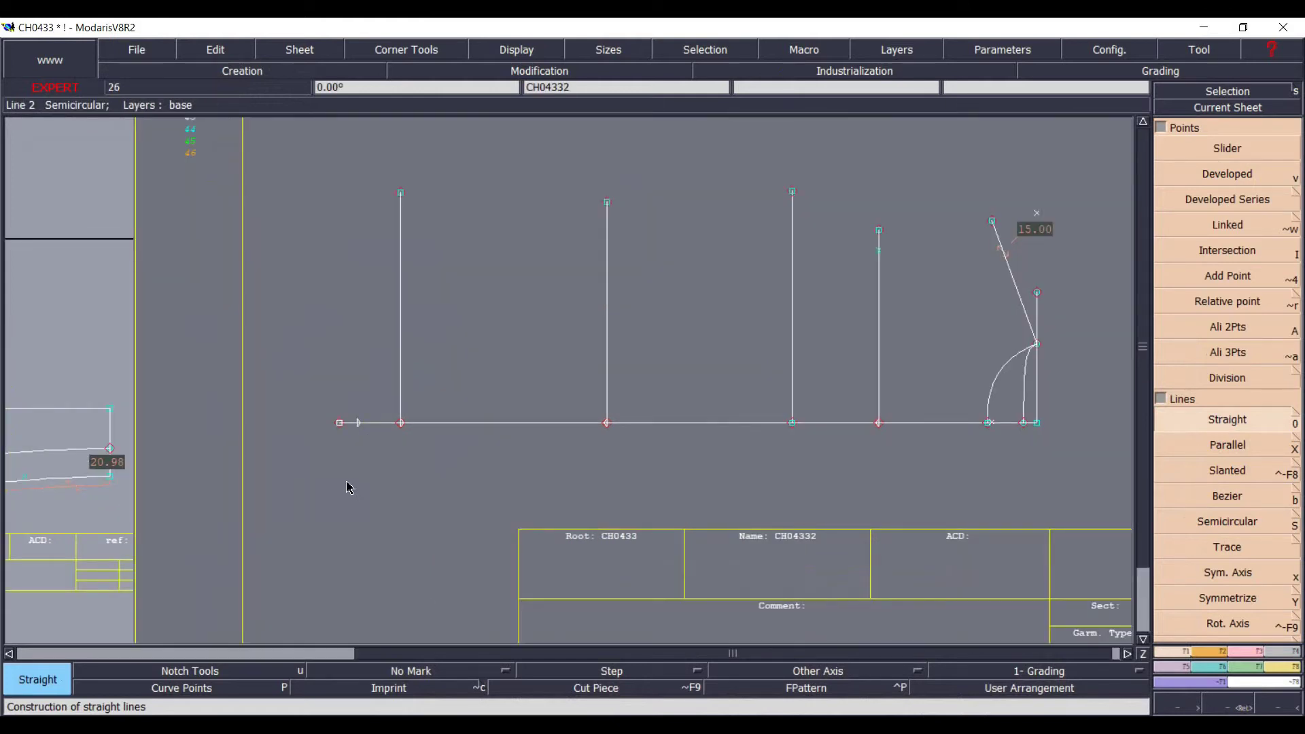
key("b")
left_click(355, 425)
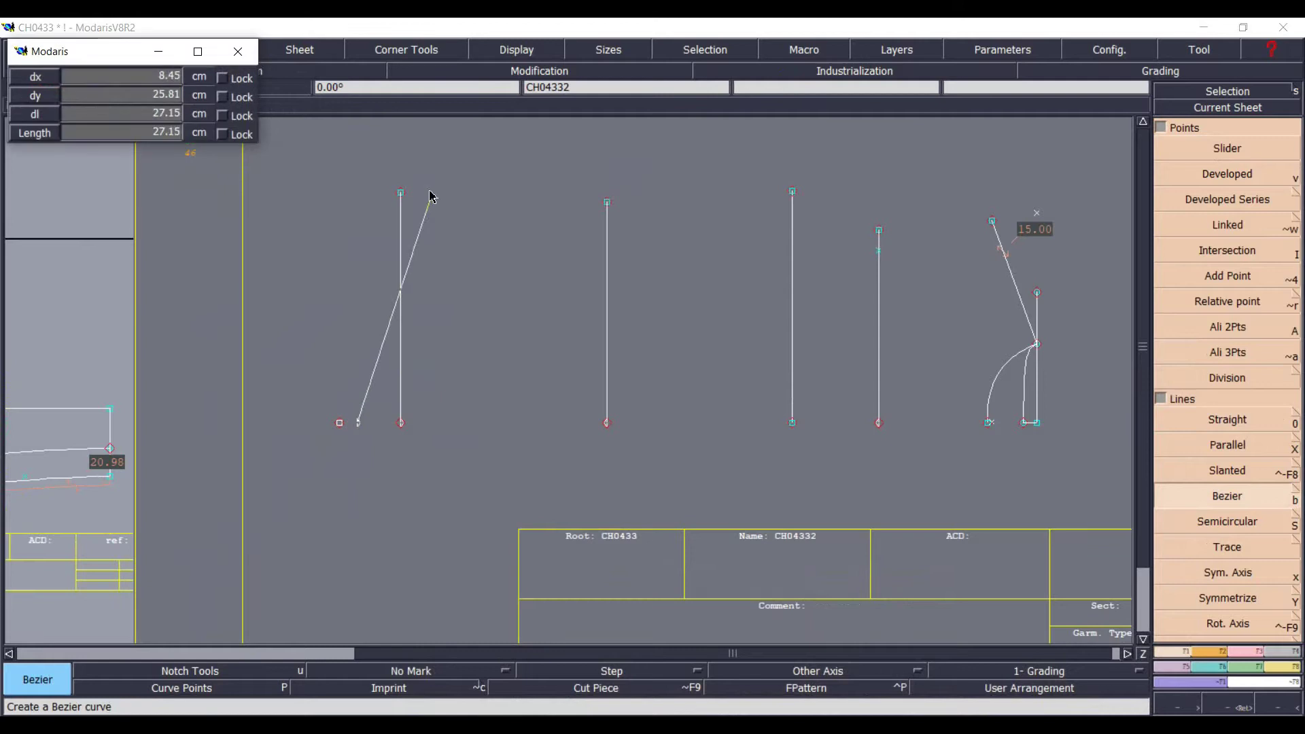
left_click(400, 194)
left_click(339, 424)
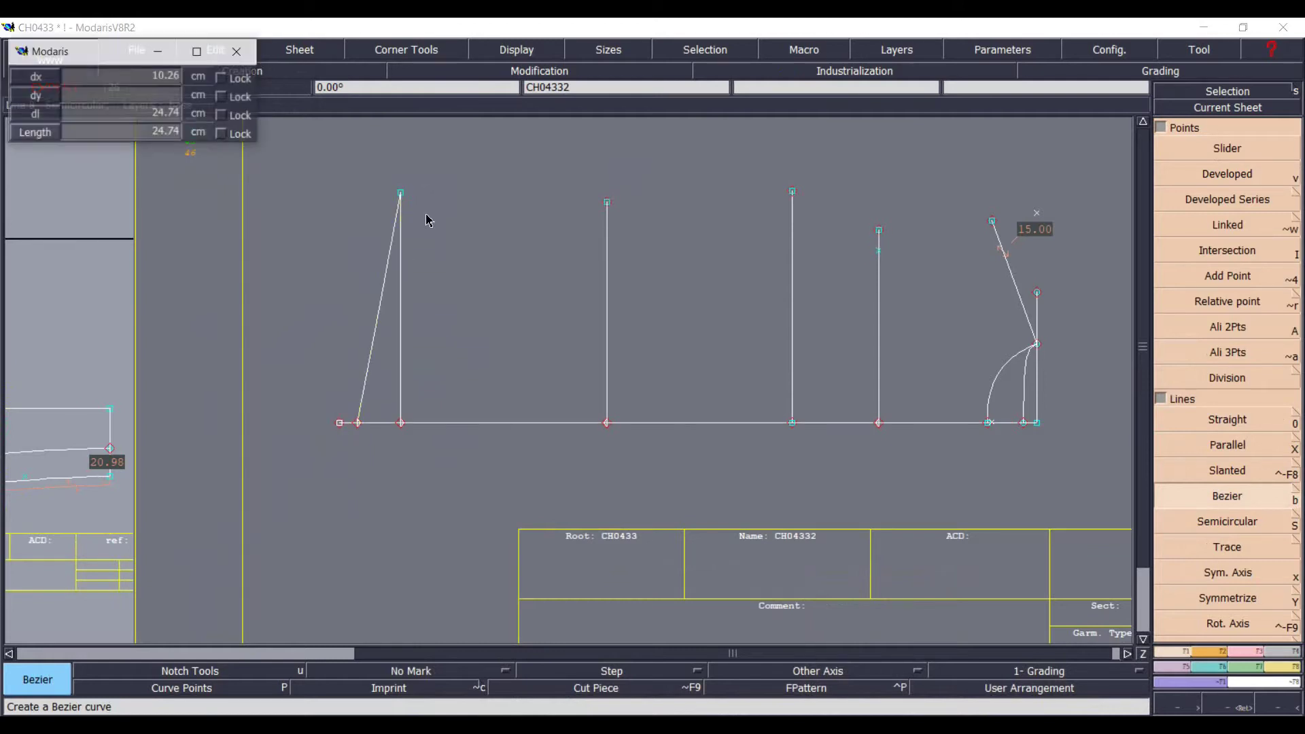
left_click(400, 194)
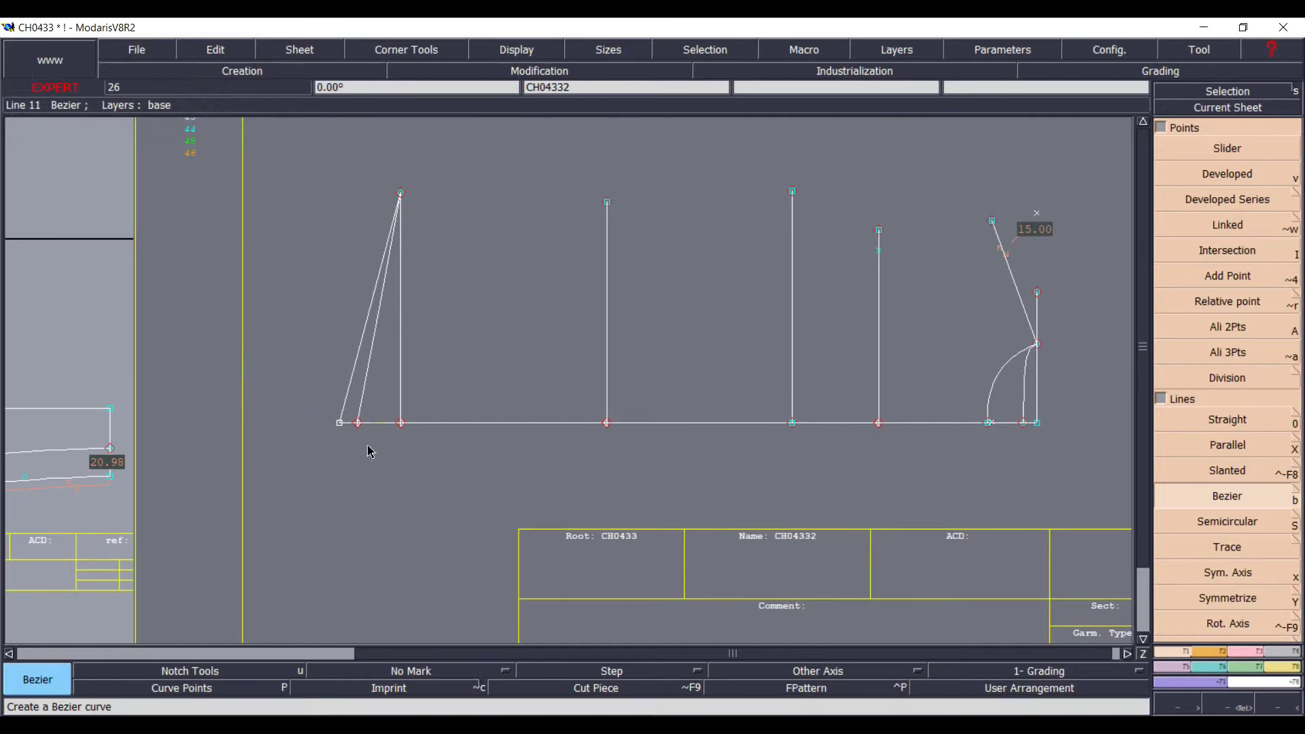
- Add relative points 12 cm straight above the centre line's hem end and above the 2 cm point
key("alt+r")
left_click(339, 423)
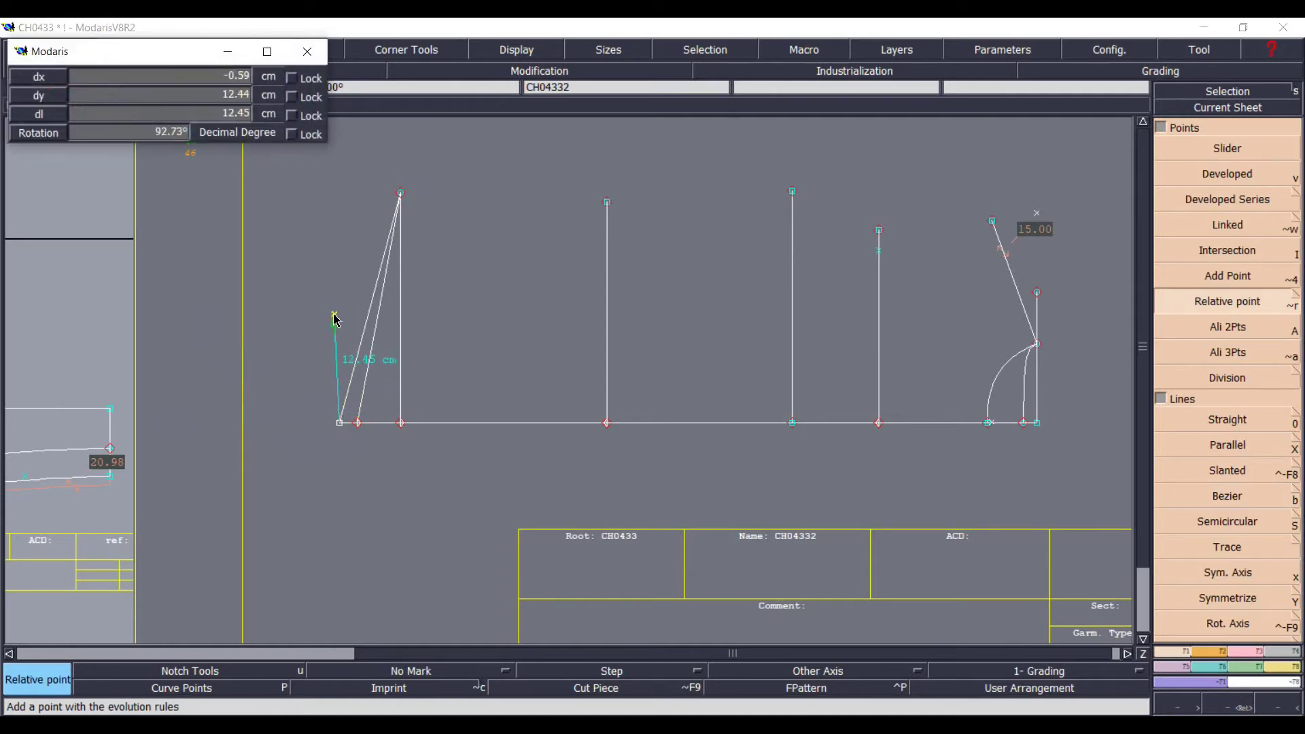
type("-6.00")
key("Tab")
type("12")
key("Return")
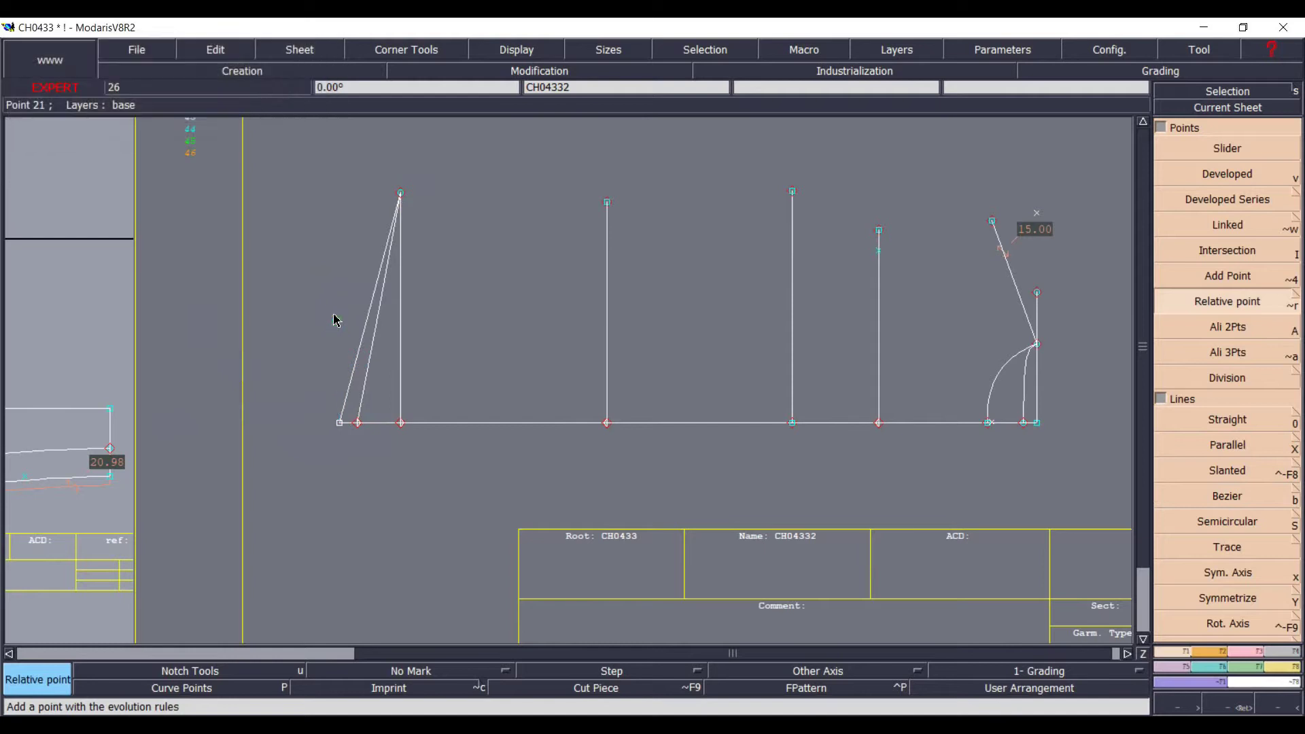
left_click(357, 422)
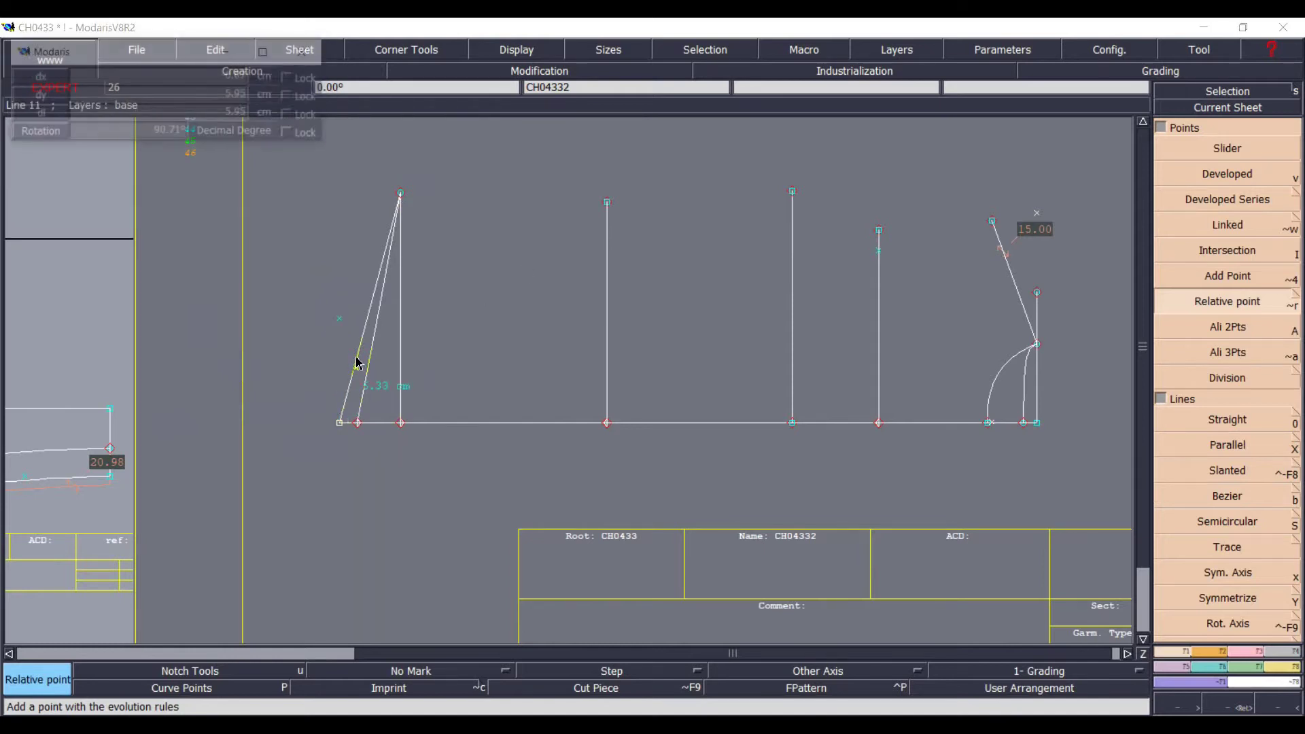
key("Return")
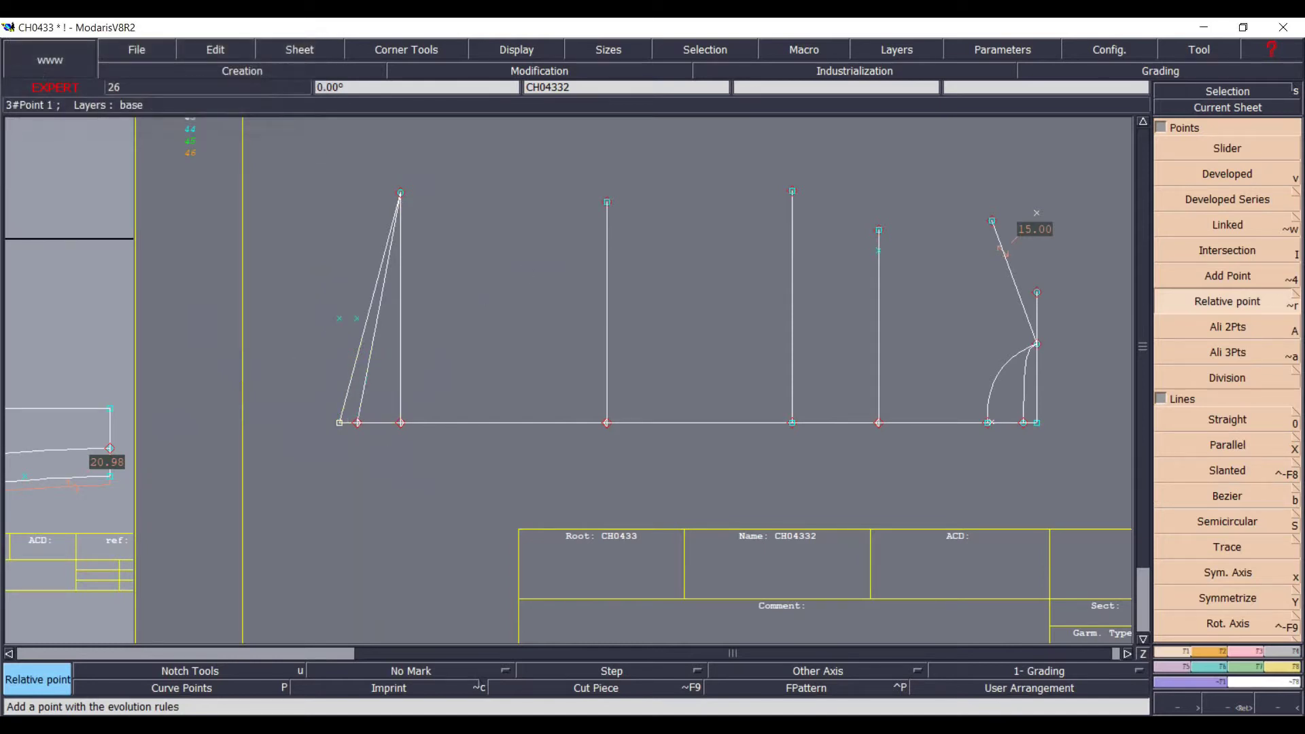
- Zoom in on the hem area and turn on the display of curve handles
left_click(1223, 709)
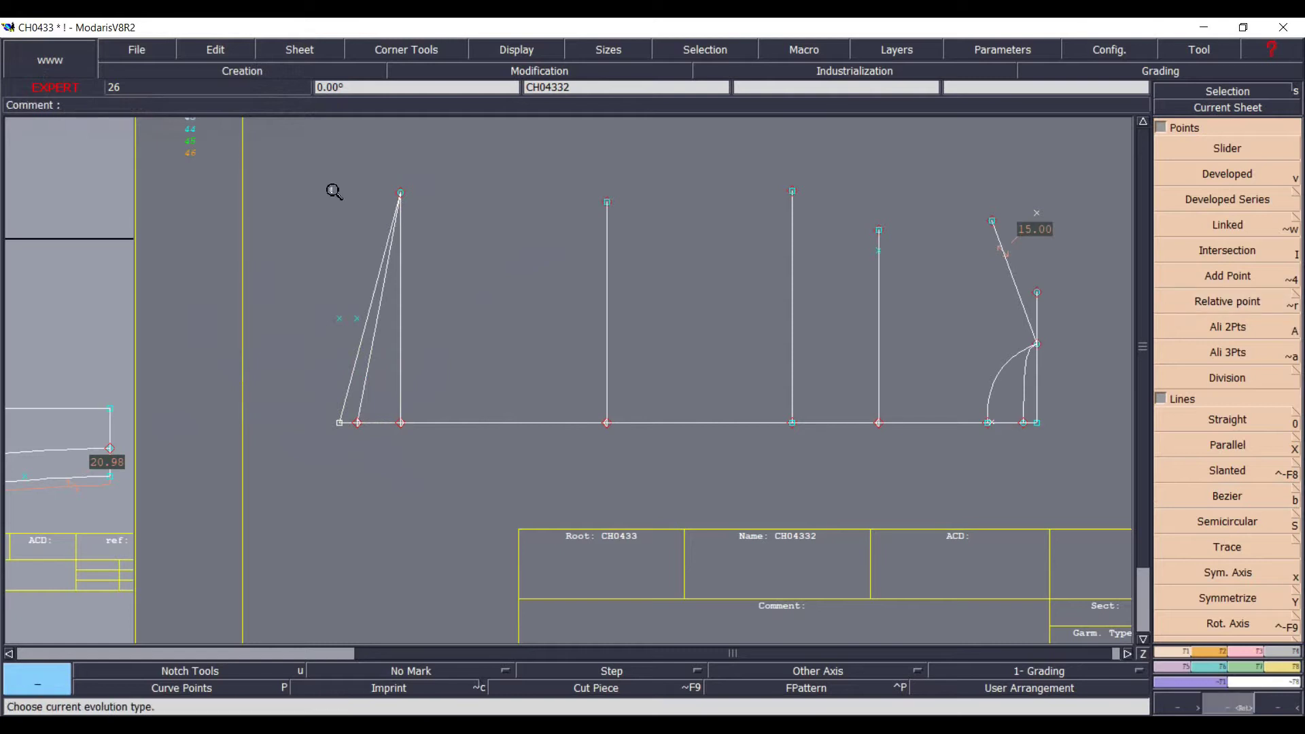
left_click(513, 479)
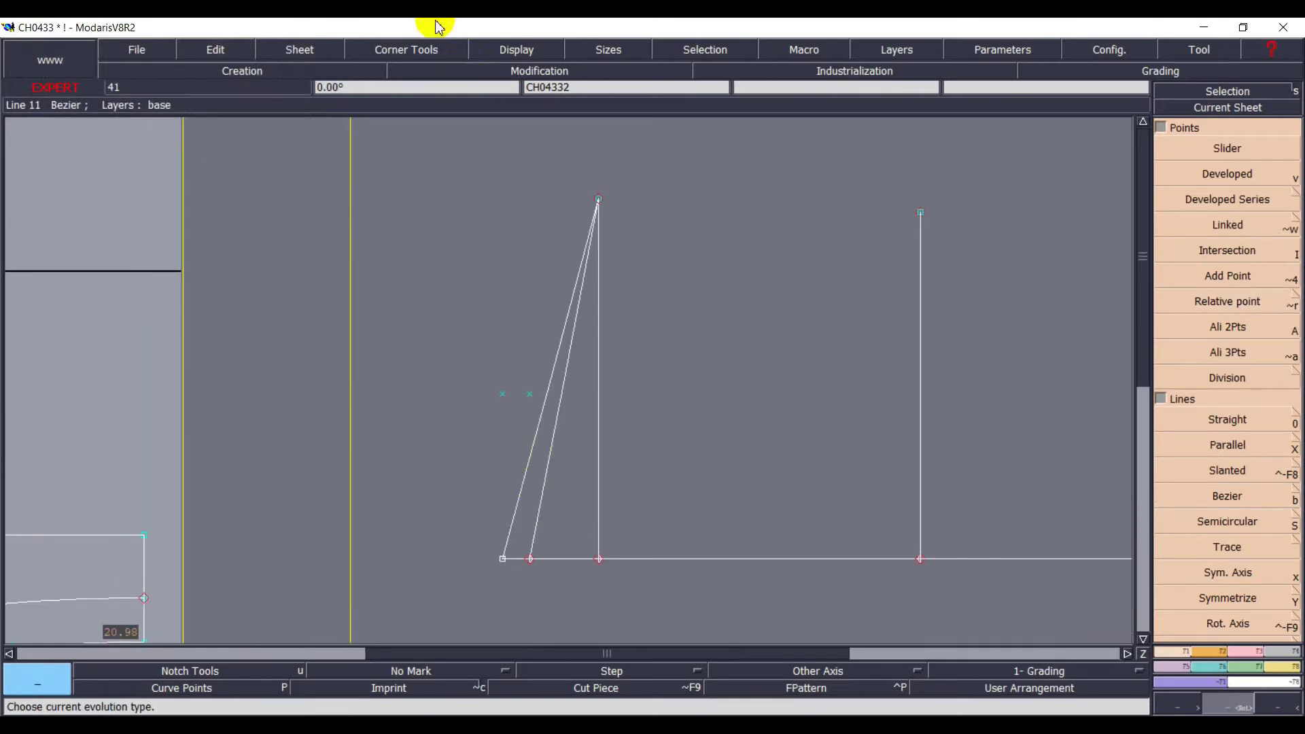
left_click(515, 49)
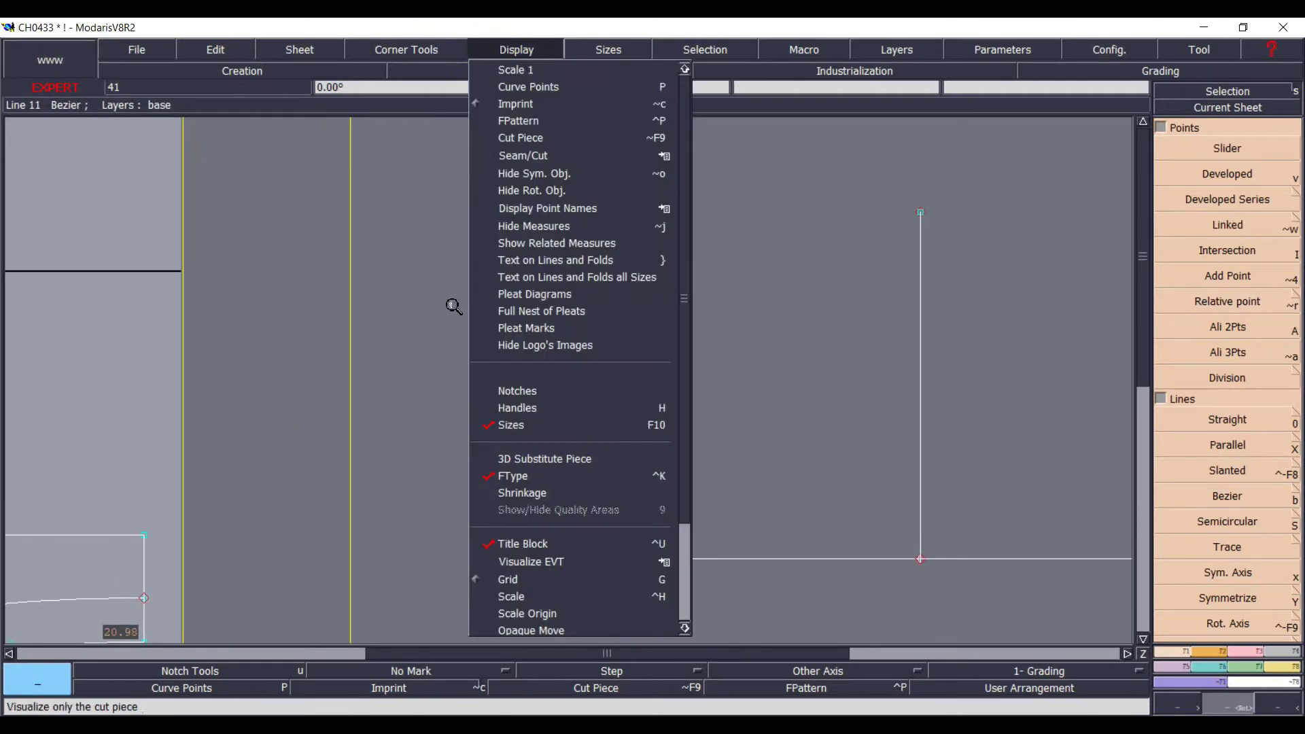
left_click(527, 409)
- Reshape both hem lines into curves by moving their lower handles onto the two relative points
right_click(1194, 638)
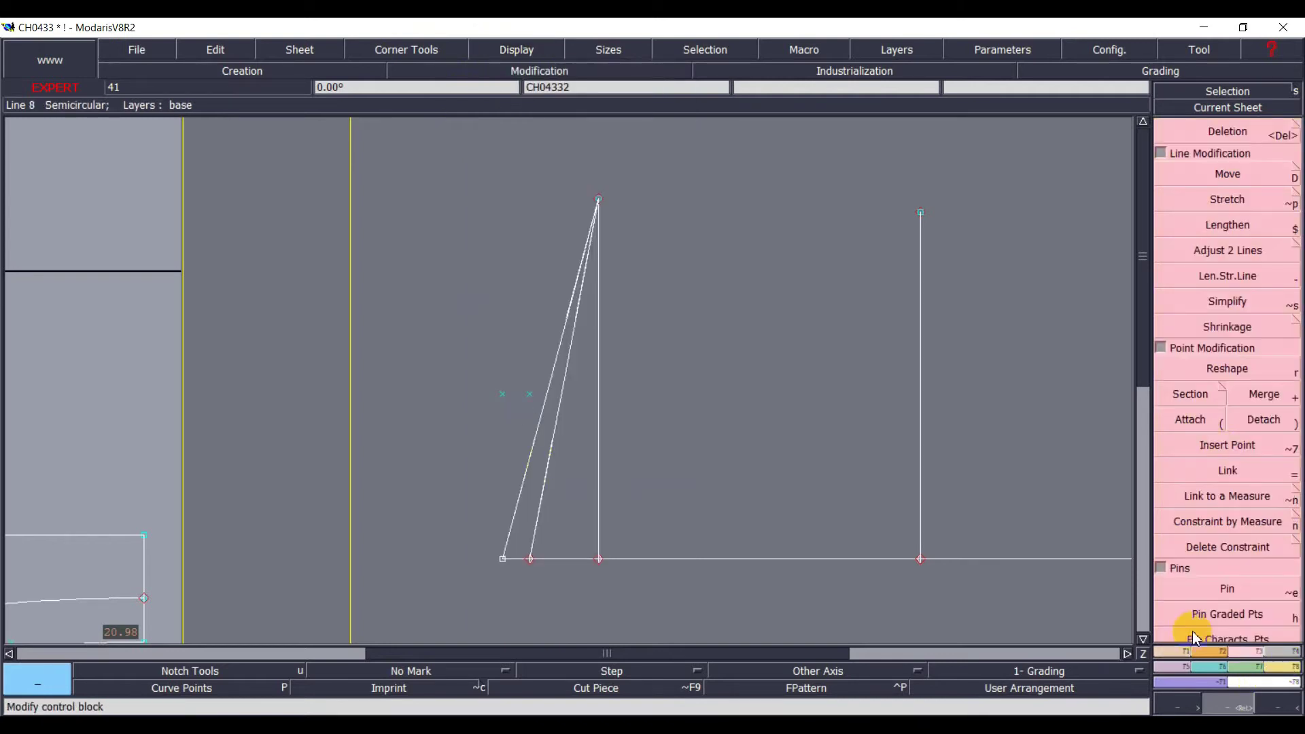
left_click(1198, 476)
key("r")
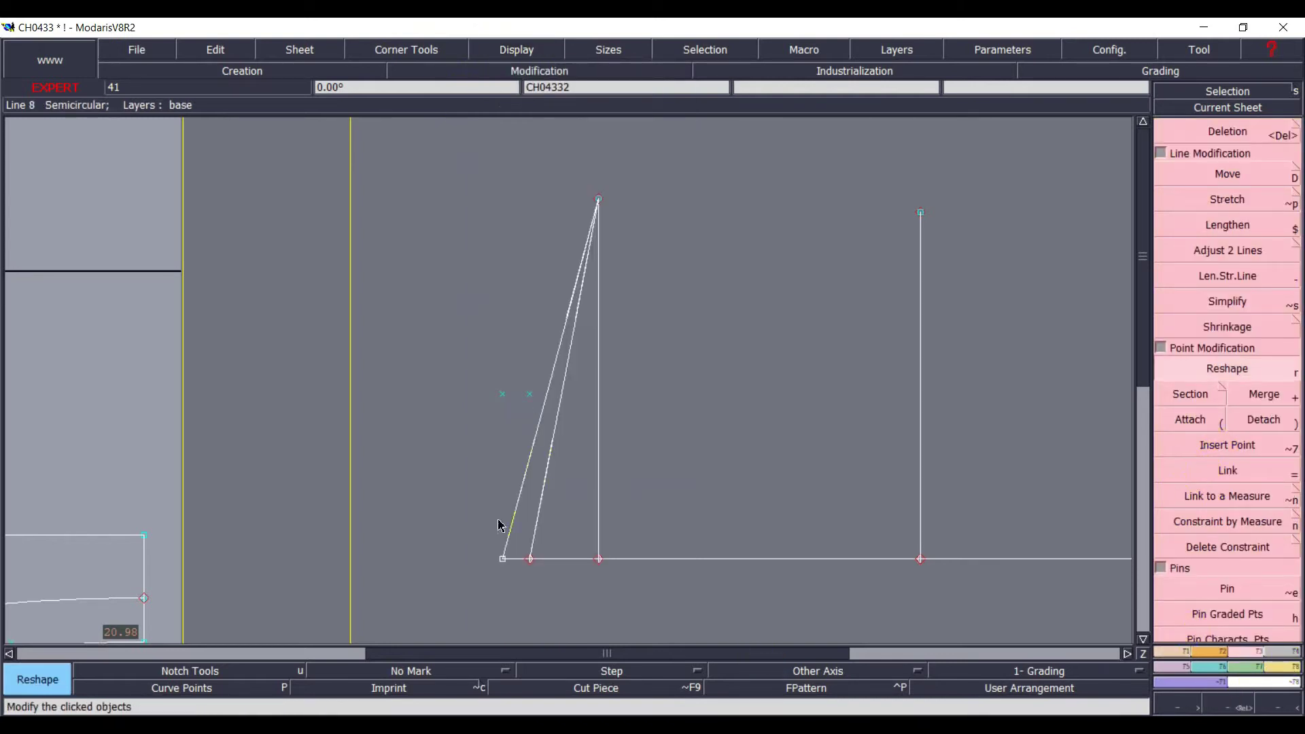
left_click_drag(537, 446, 500, 394)
left_click_drag(552, 454, 529, 394)
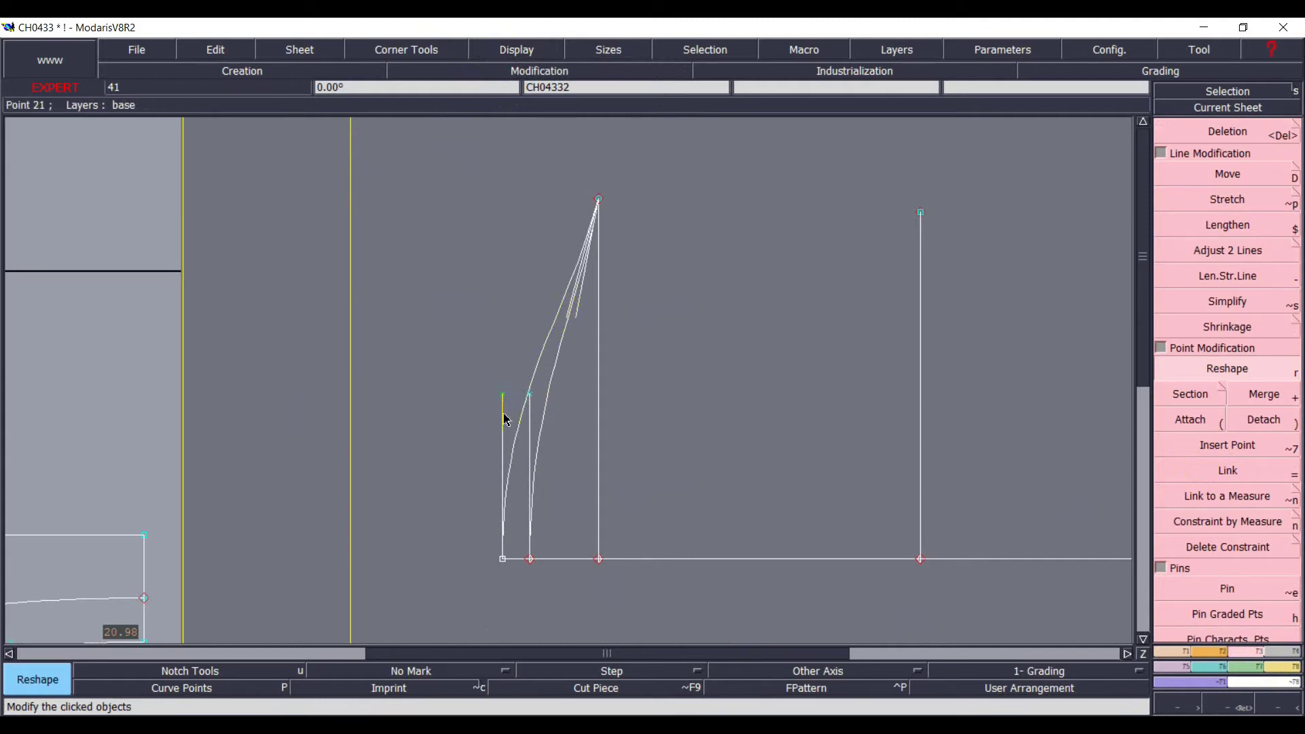
- Move both relative points with their handles farther up and align each vertically with its base point on the centre line
left_click_drag(503, 397, 502, 328)
left_click_drag(534, 405, 531, 330)
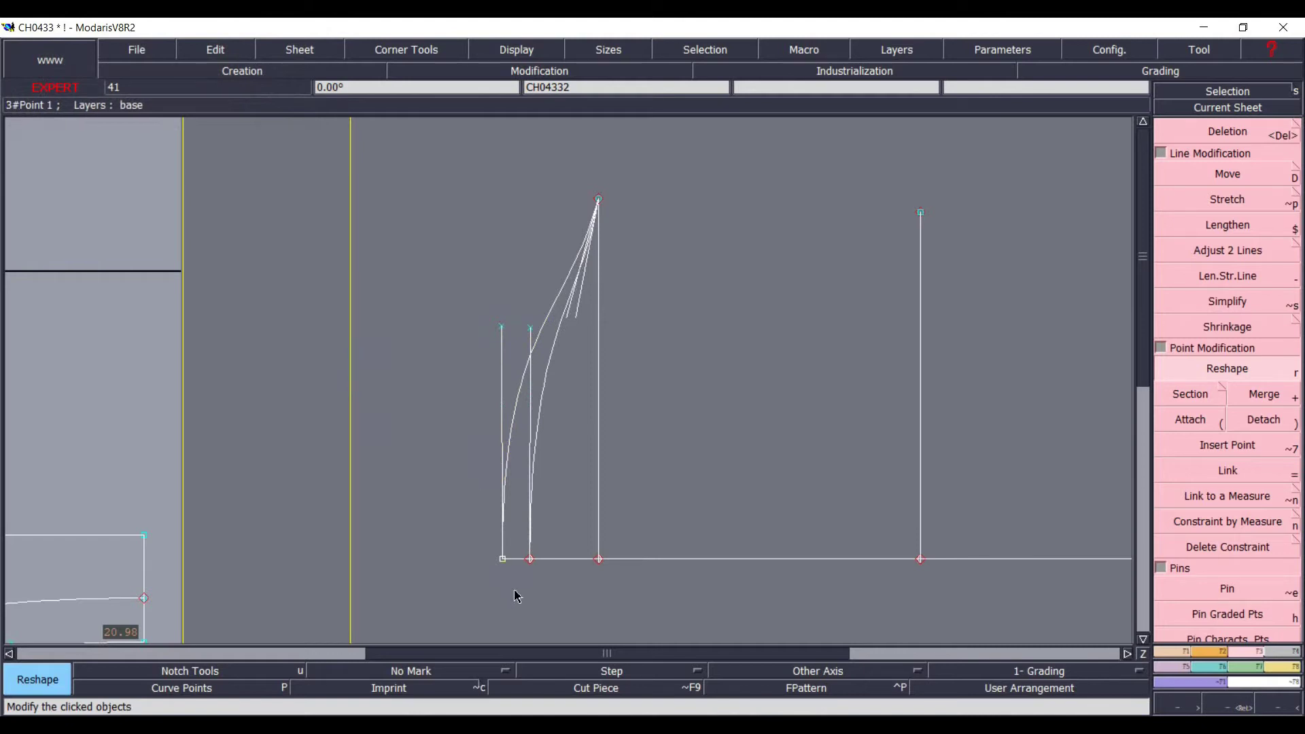
key("2")
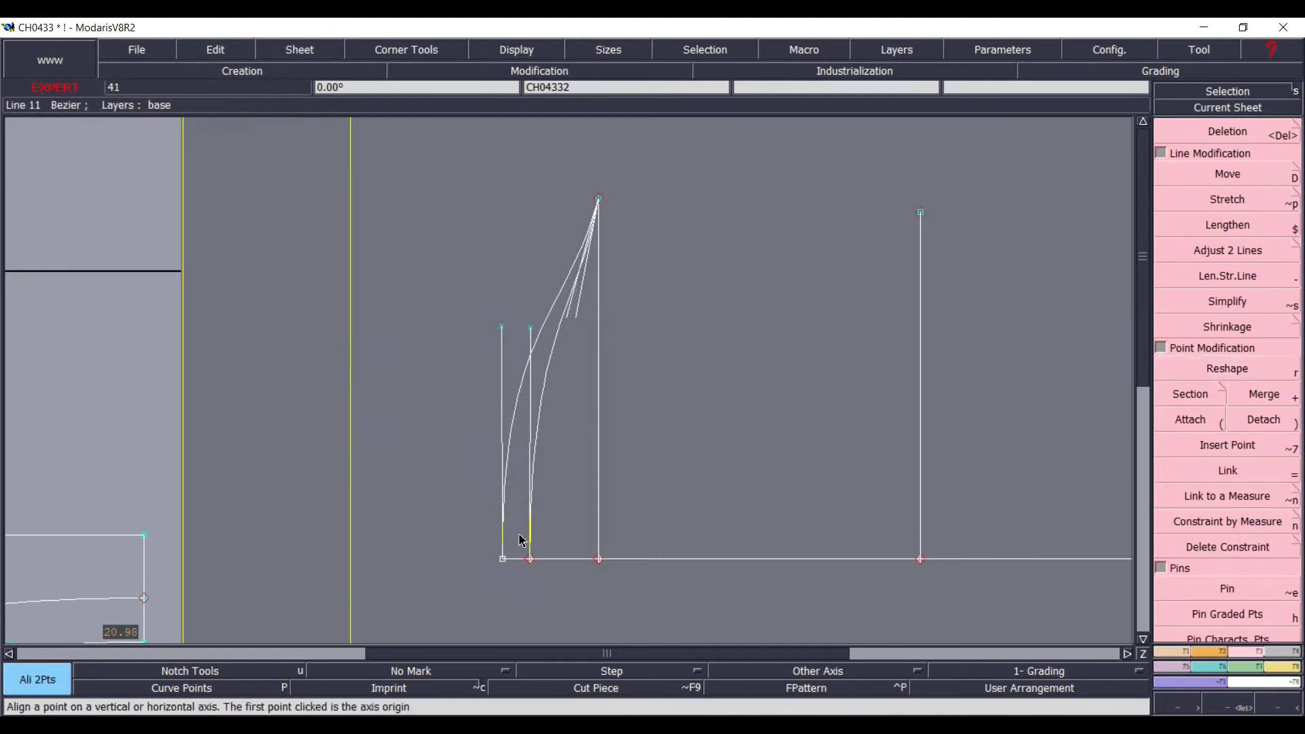
left_click(529, 559)
left_click(533, 330)
left_click(502, 558)
left_click(502, 328)
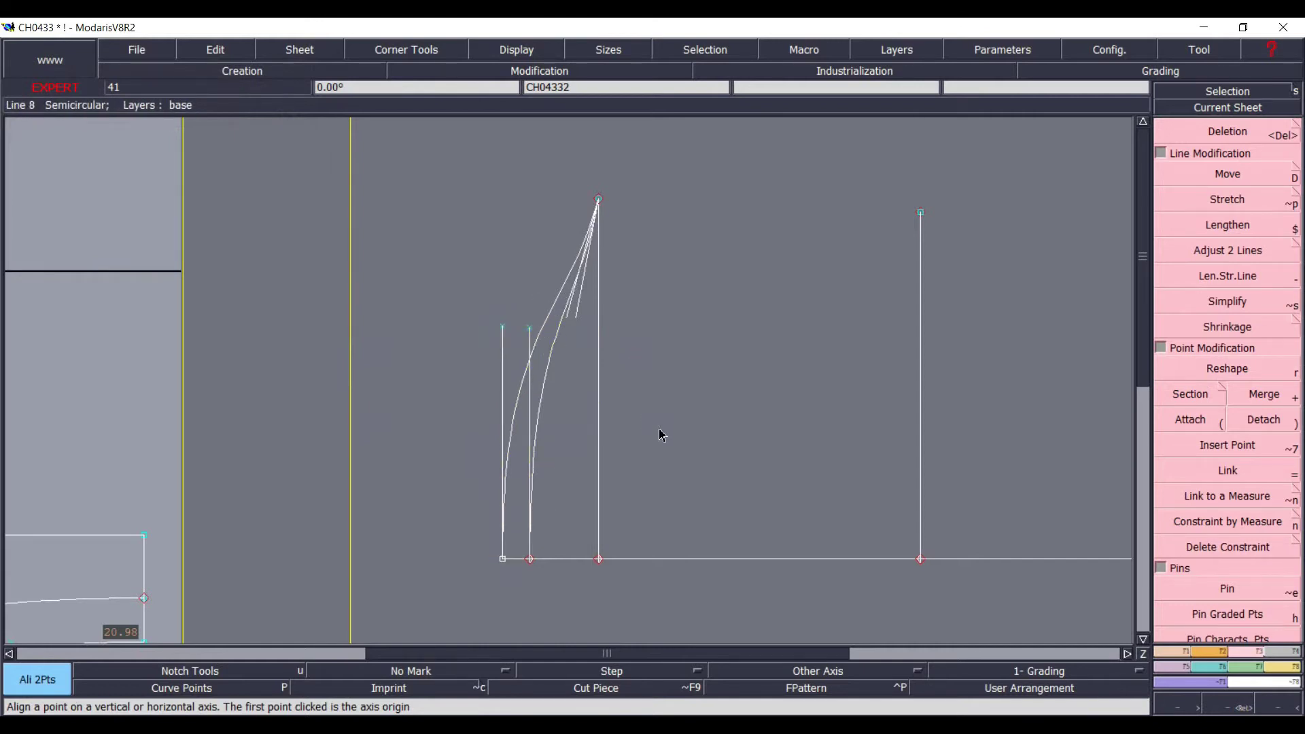
- Draw the side seam as a Bezier curve from the bottom-width line's upper end through the waist line's end to the chest line's end
key("Home")
scroll(435, 360, "up", 1)
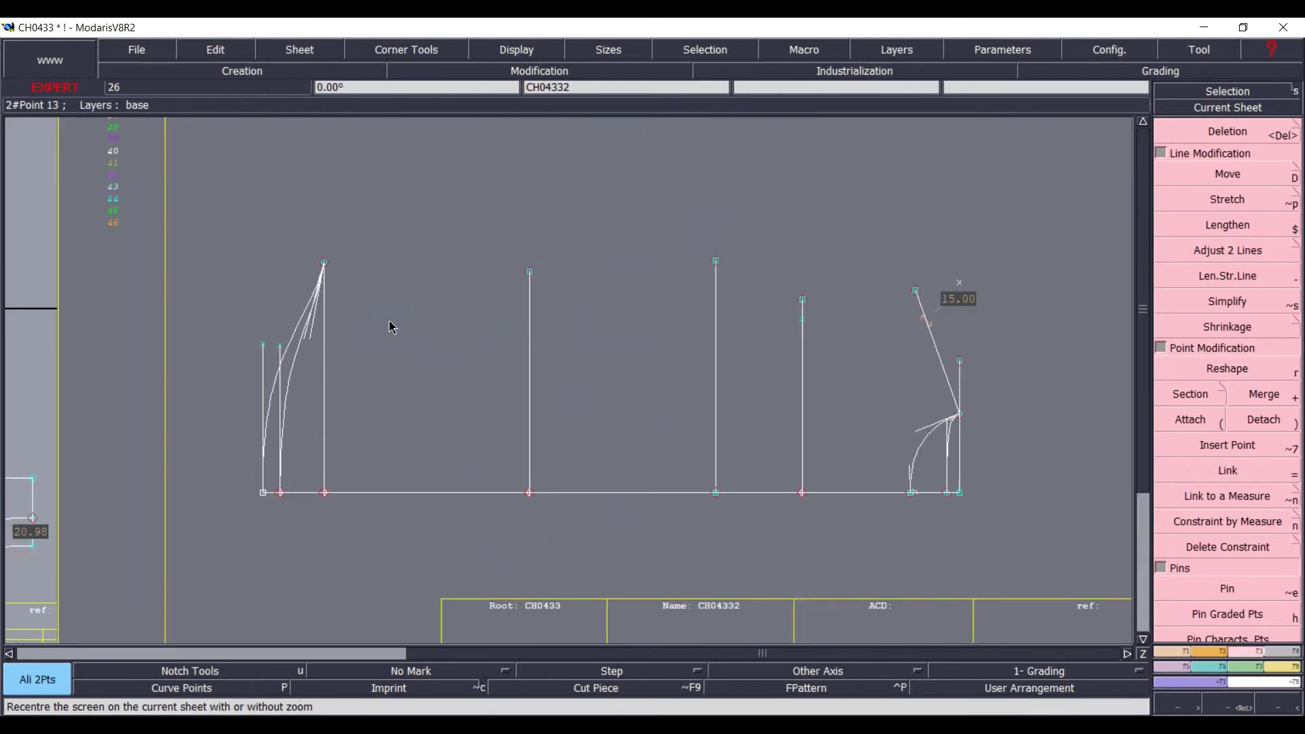
key("b")
left_click(324, 263)
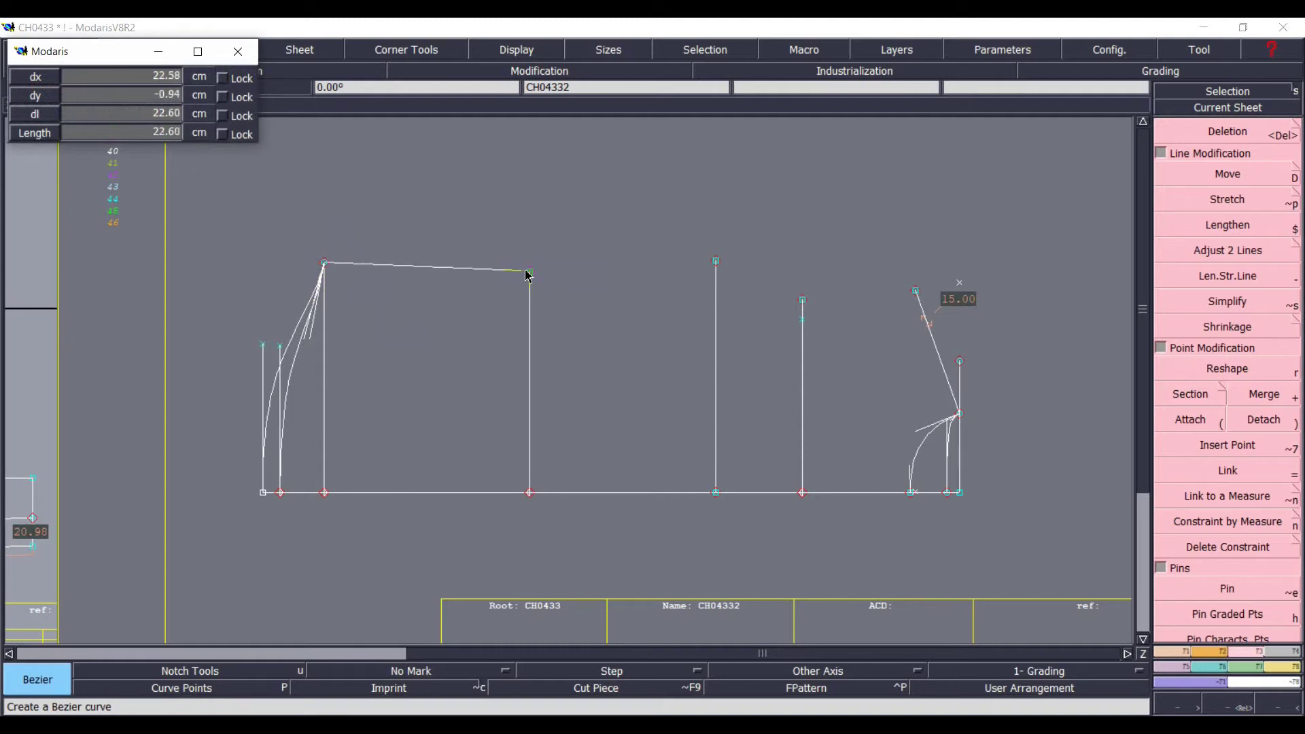
left_click(529, 272)
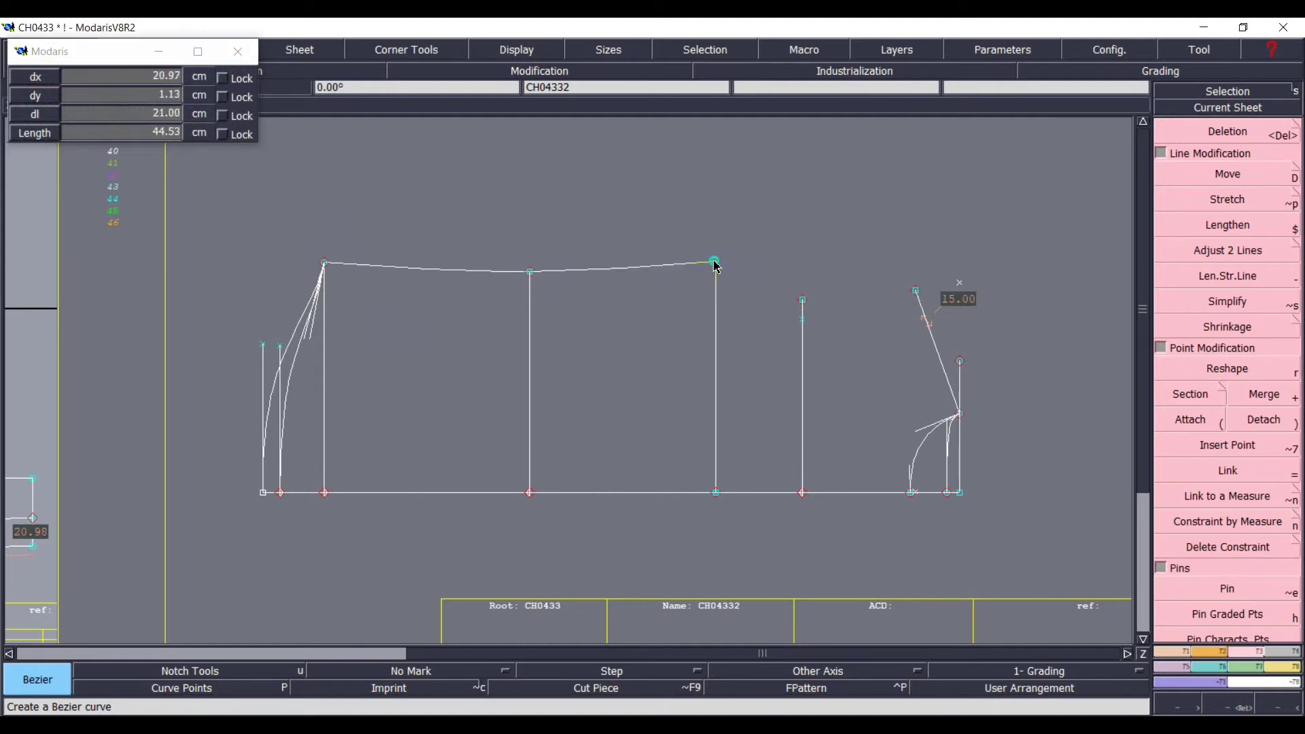
left_click(716, 262)
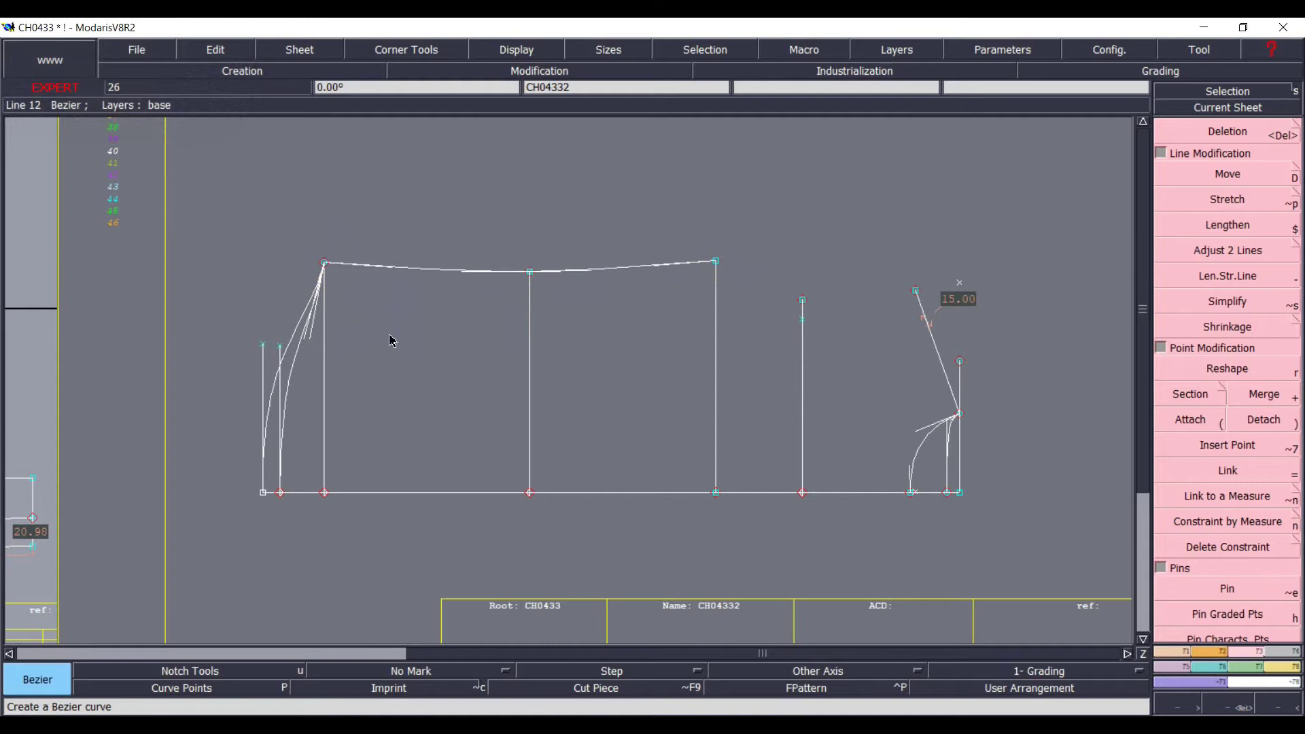
- Adjust the side seam's curve handle at the bottom-width line's end and turn off the display of curve handles
key("r")
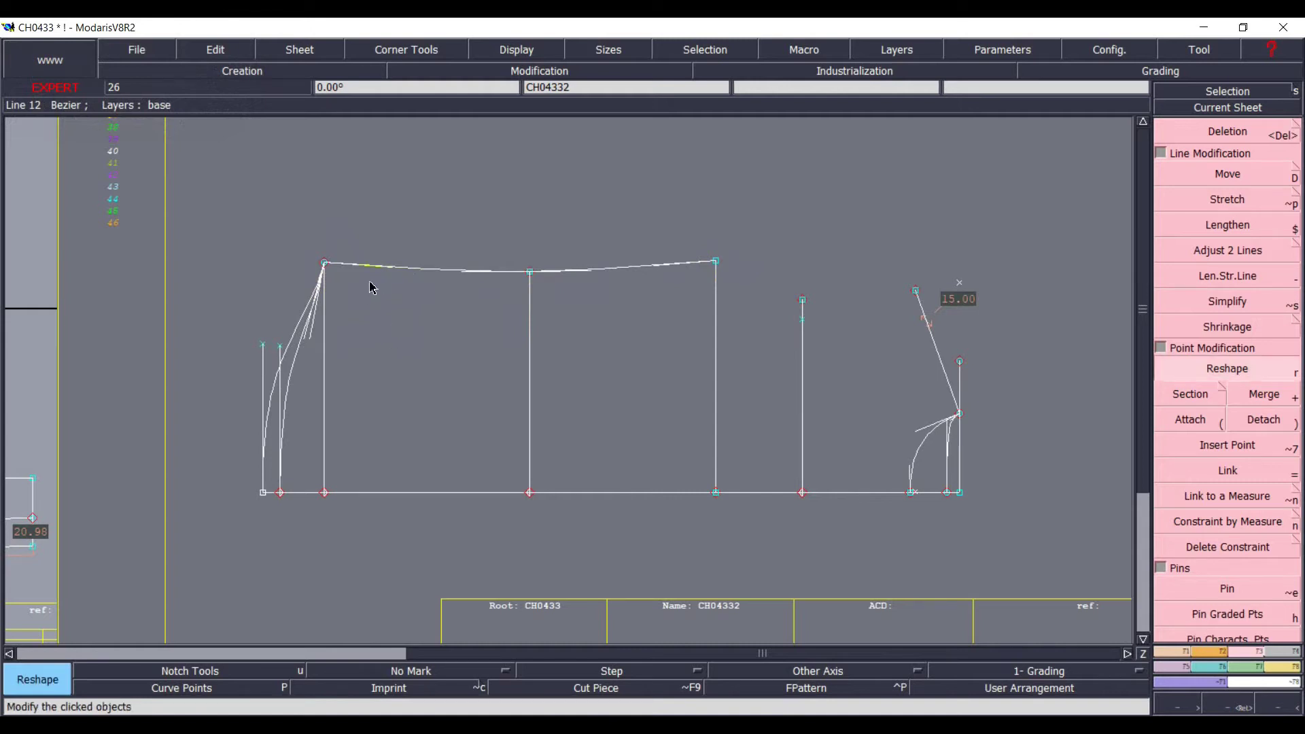
left_click_drag(382, 268, 406, 263)
left_click(404, 268)
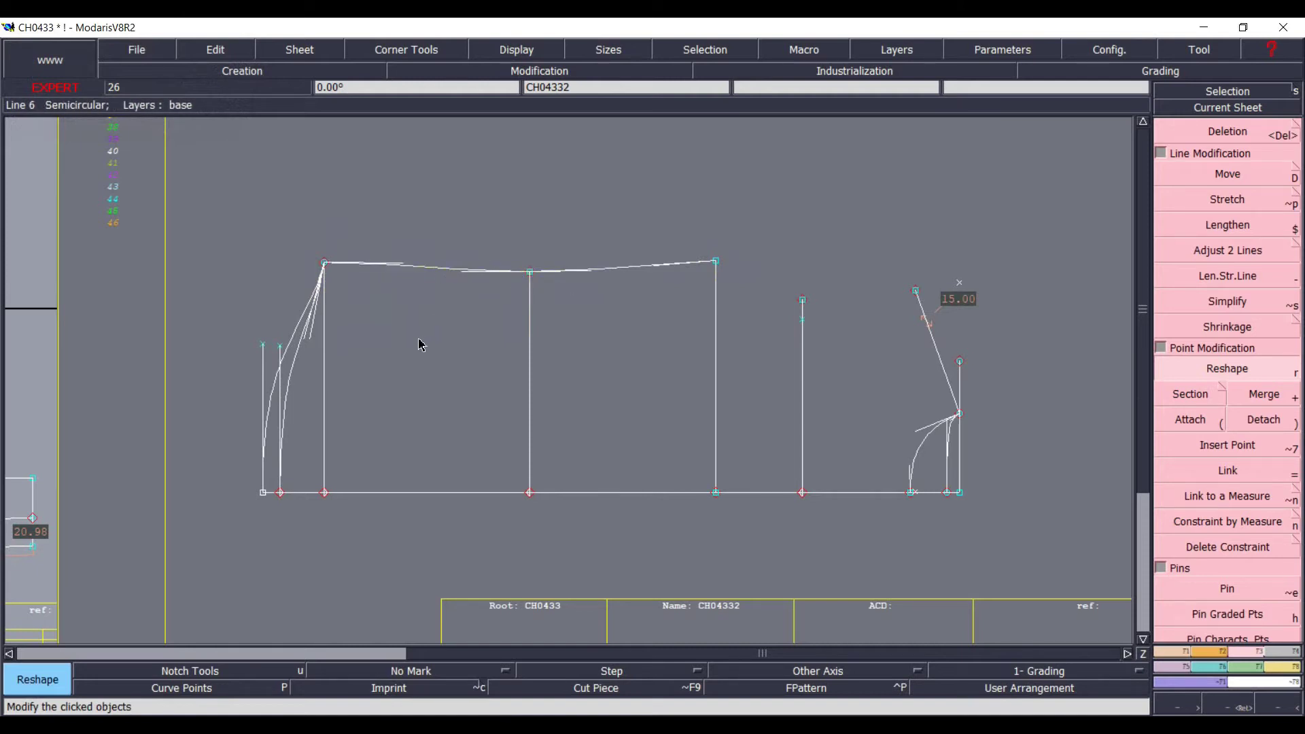
key("ctrl+h")
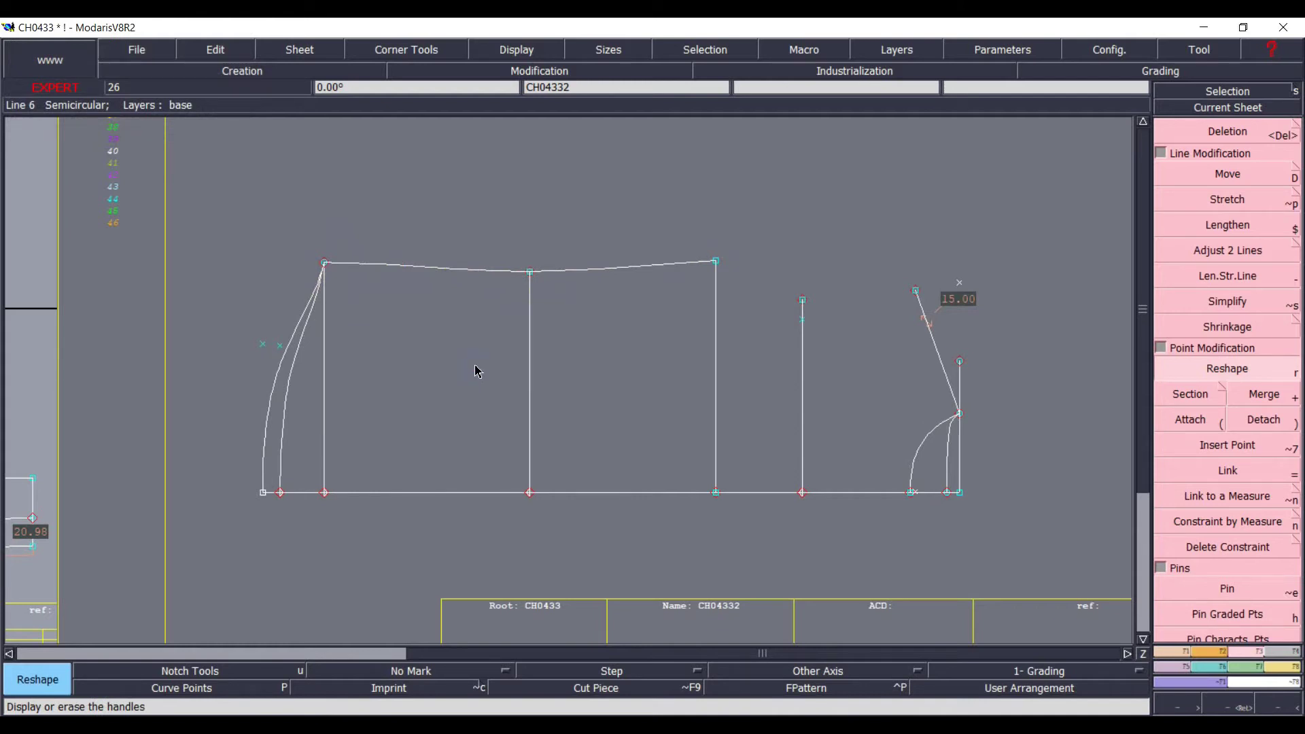
- Draw an armhole Bezier curve from the chest line's upper end through the upper end of the next vertical line to the shoulder line's outer end
left_click(1227, 706)
left_click_drag(544, 224, 1040, 525)
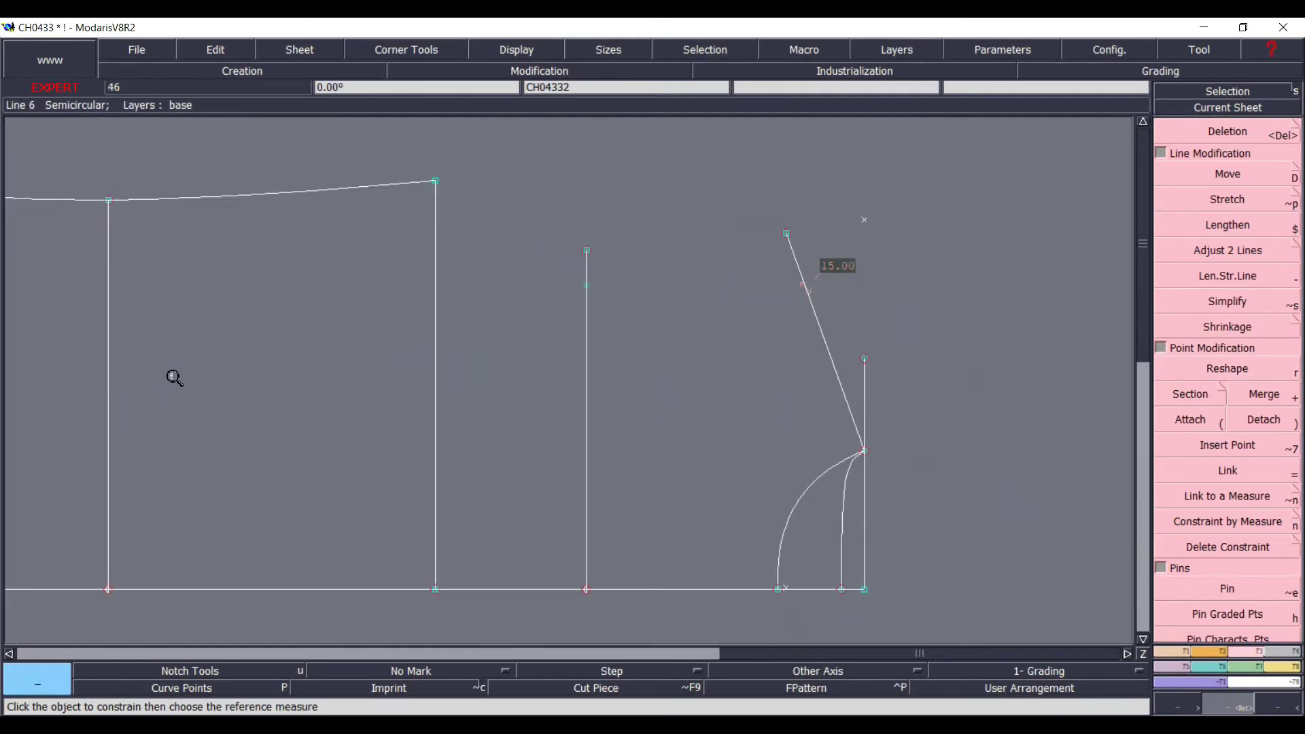
key("b")
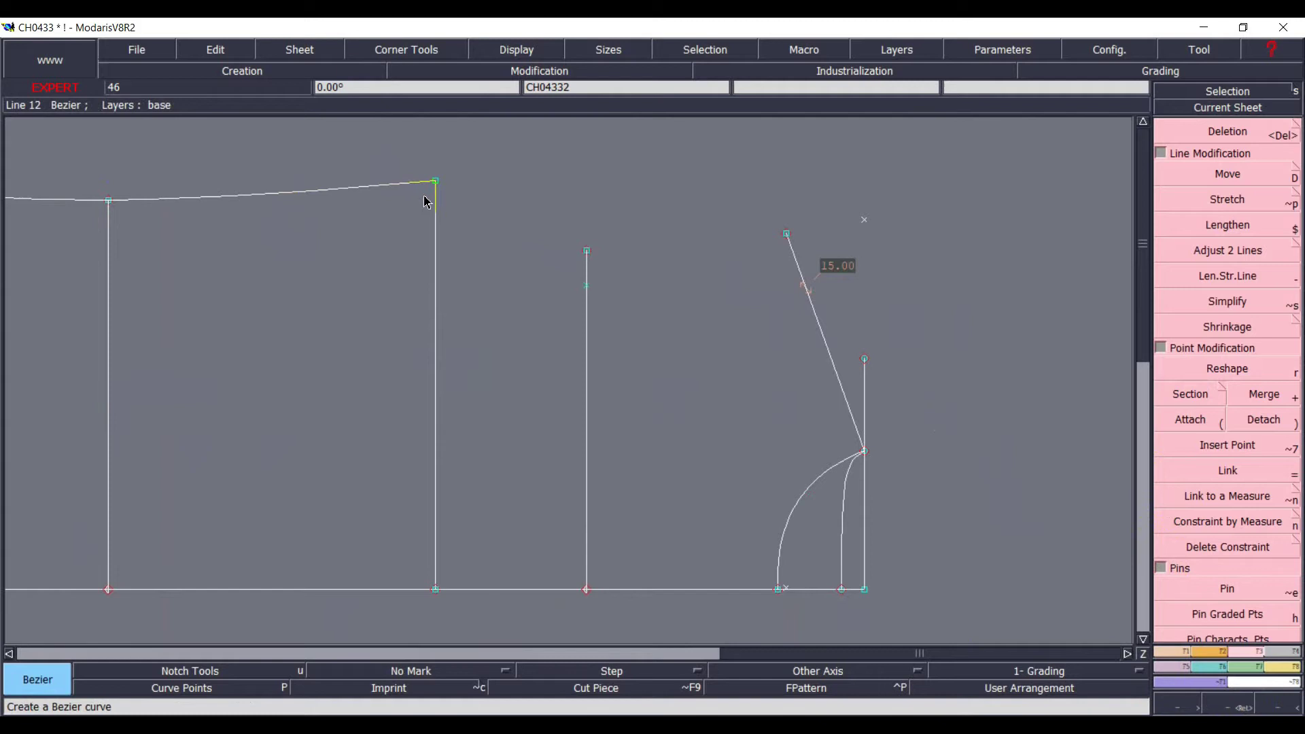
left_click(439, 182)
left_click(587, 250)
left_click(787, 235)
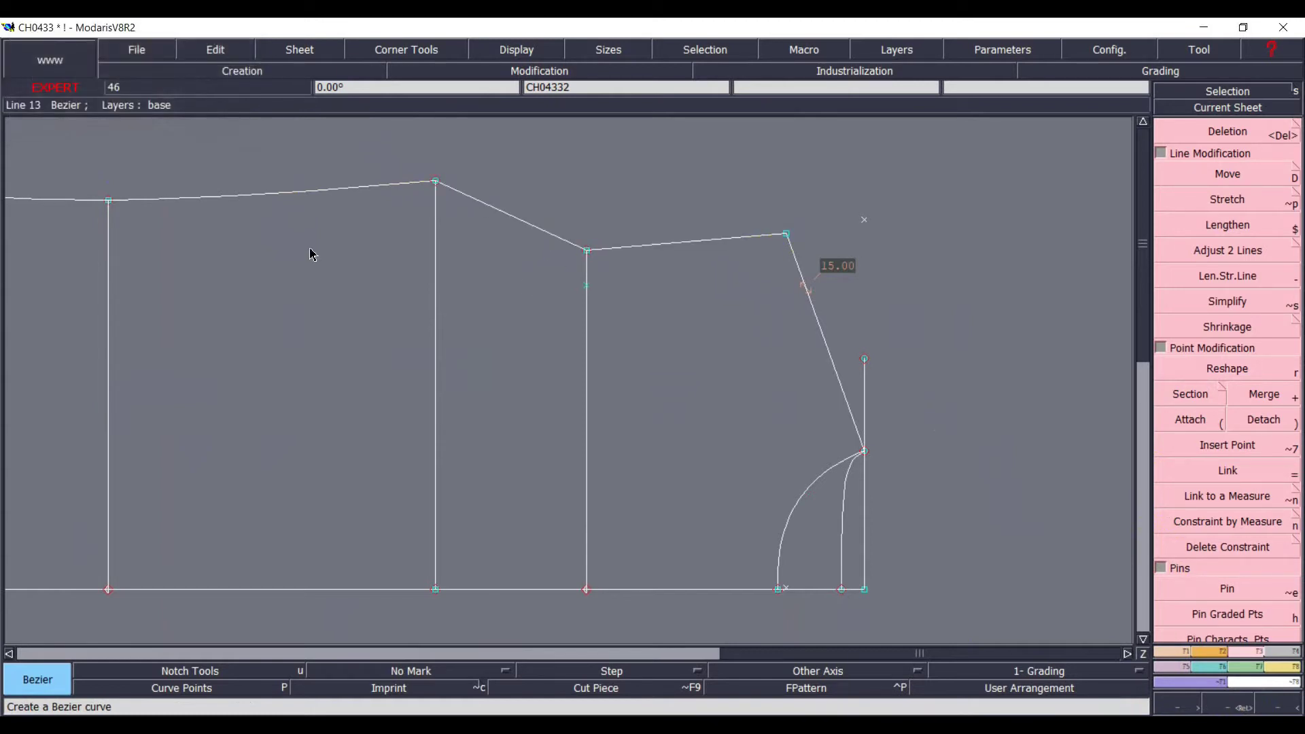
- Show the curve handles and reshape the armhole's chest-side section into a hollow curve that flattens at its middle point
key("F11")
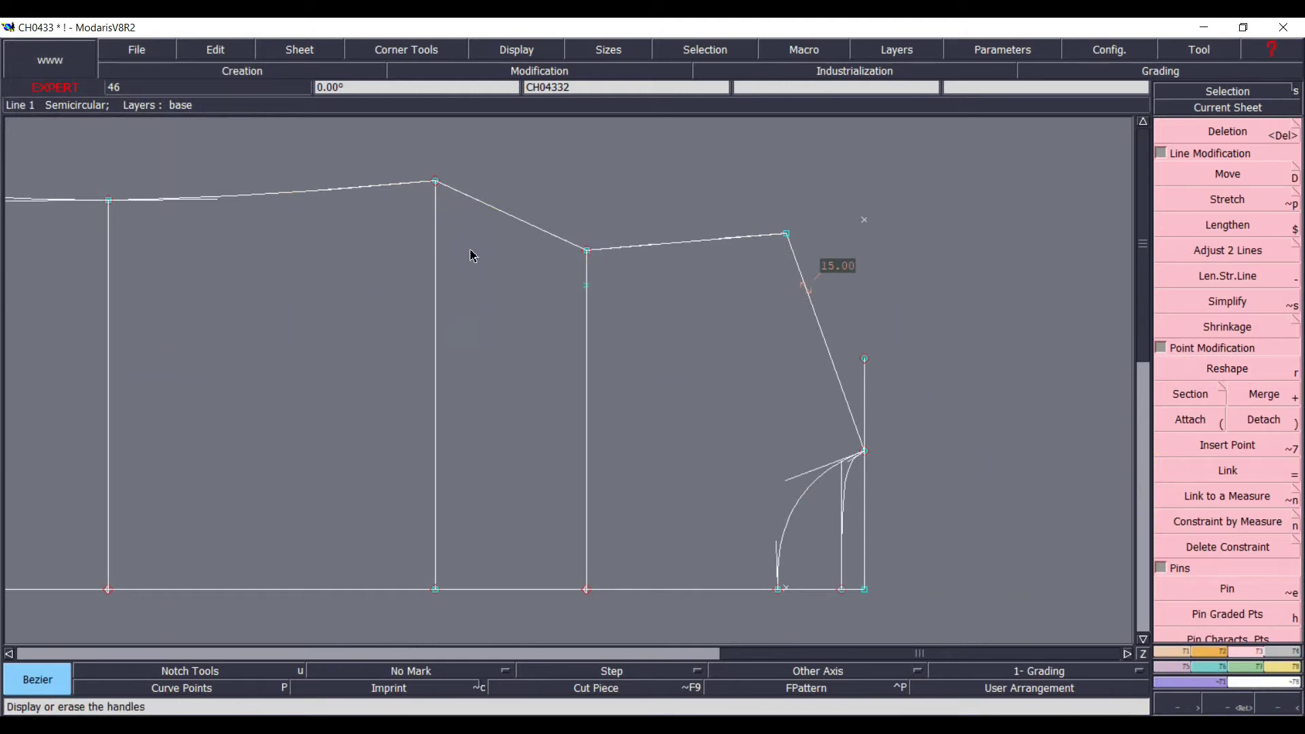
key("r")
left_click_drag(457, 193, 445, 238)
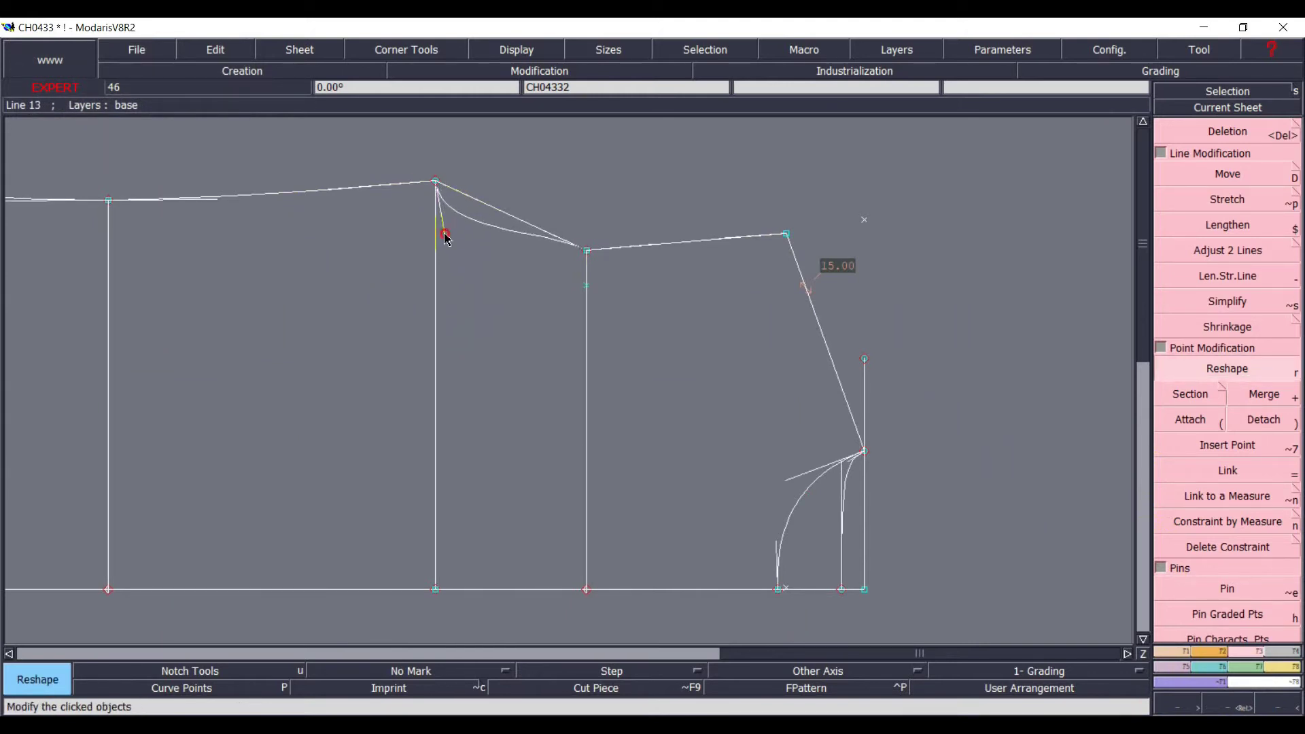
left_click_drag(539, 233, 537, 250)
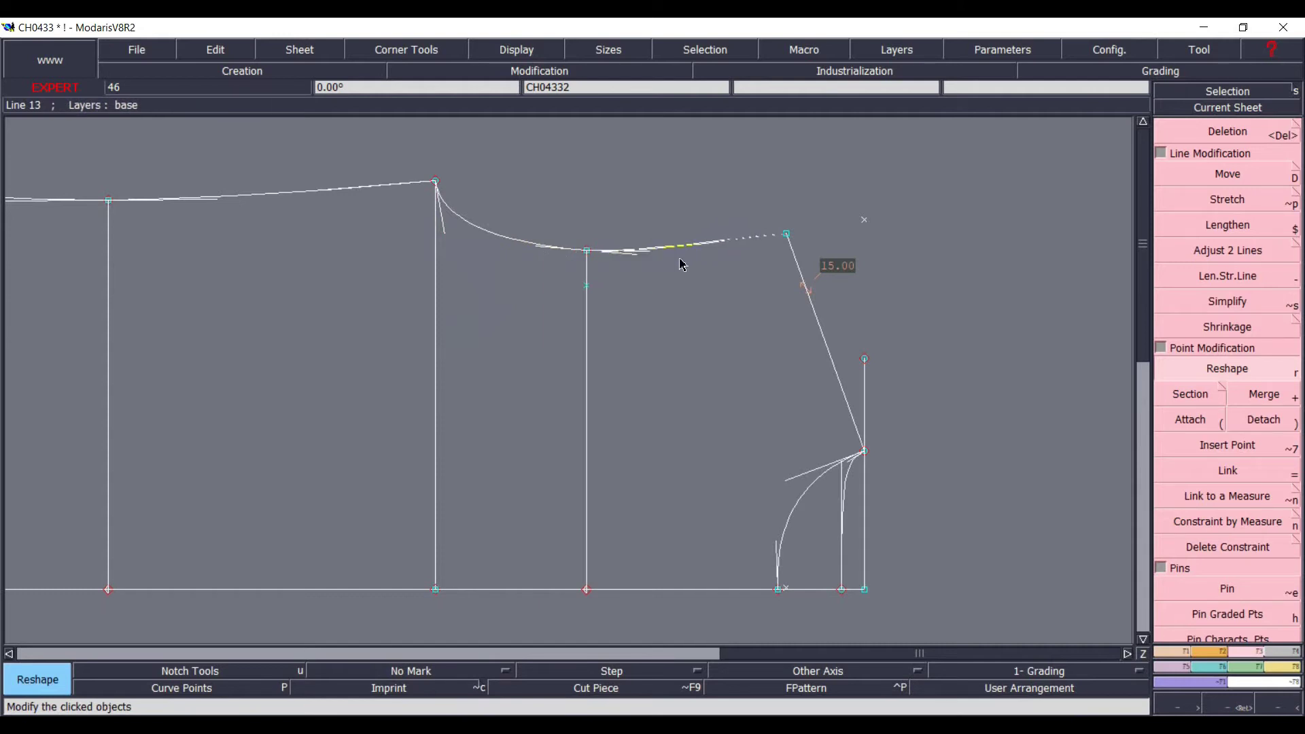
- Fine-tune the armhole curve's handles on both sides of its middle point for a smooth run towards the shoulder
scroll(537, 252, "up", 3)
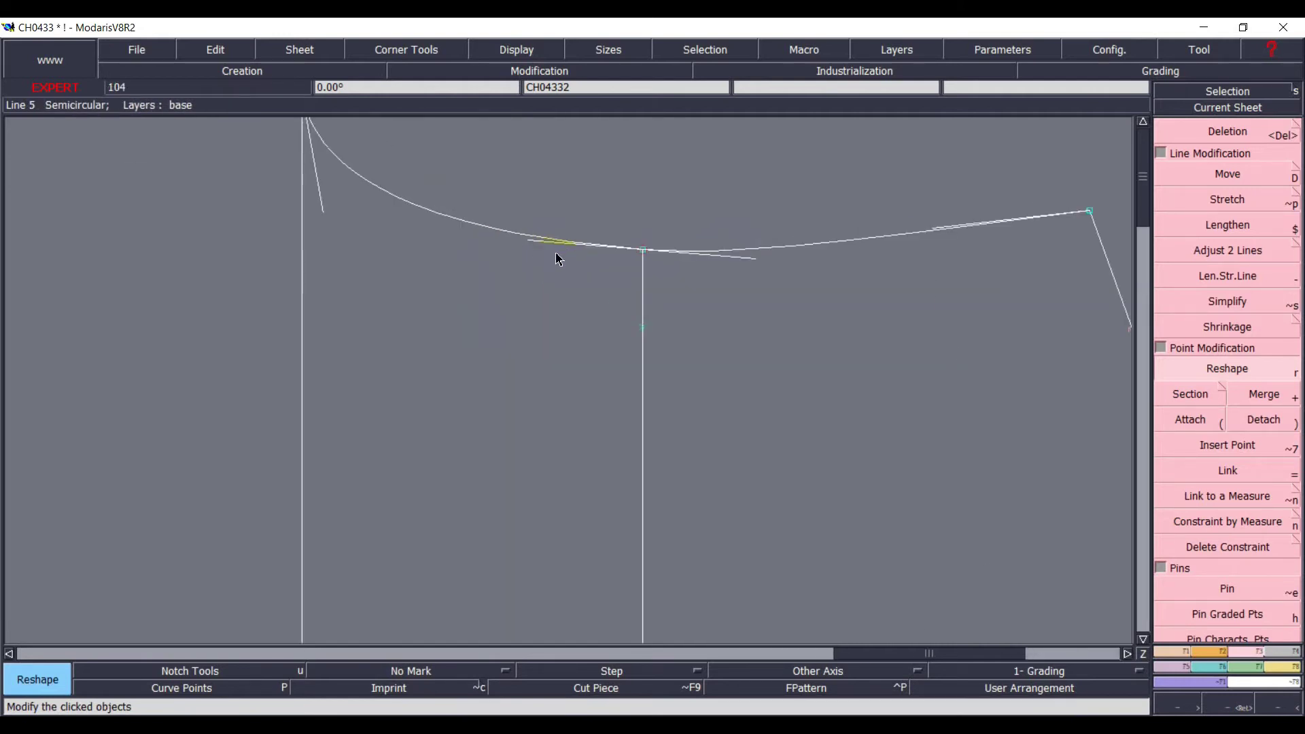
left_click(535, 242)
left_click(540, 245)
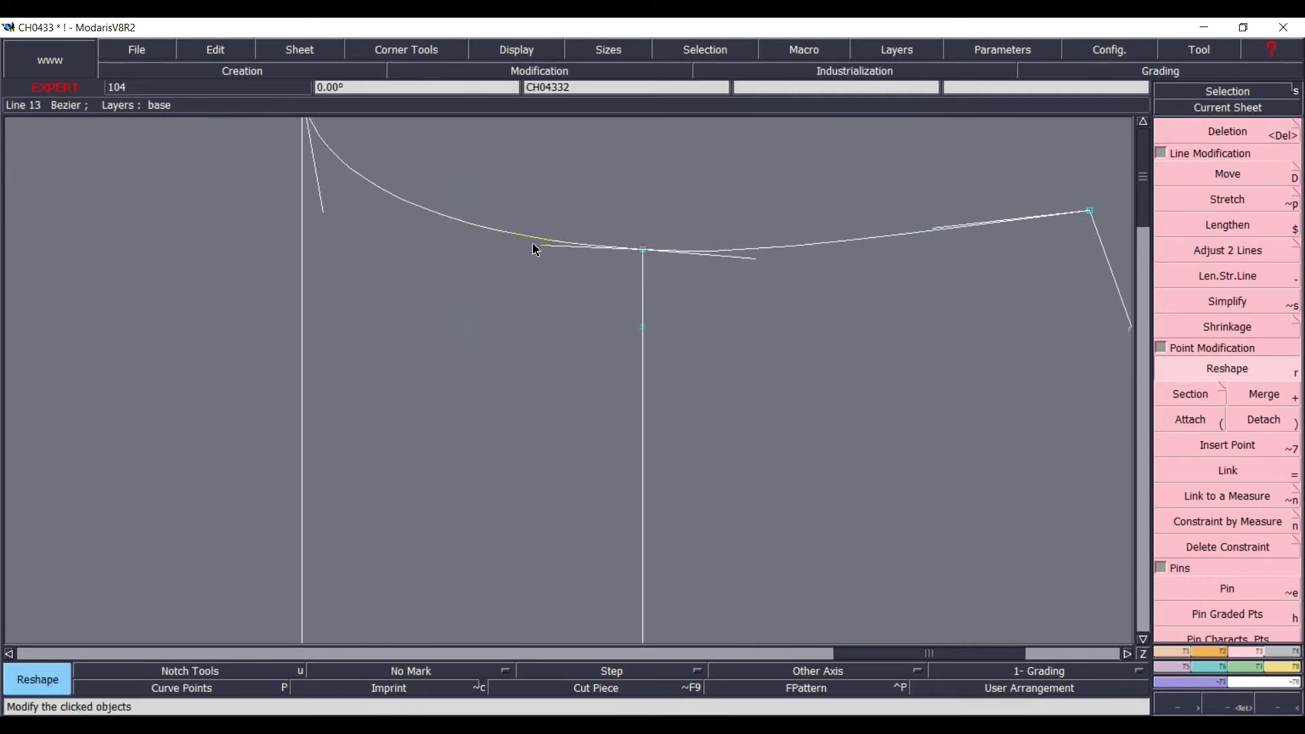
left_click(537, 246)
left_click(553, 245)
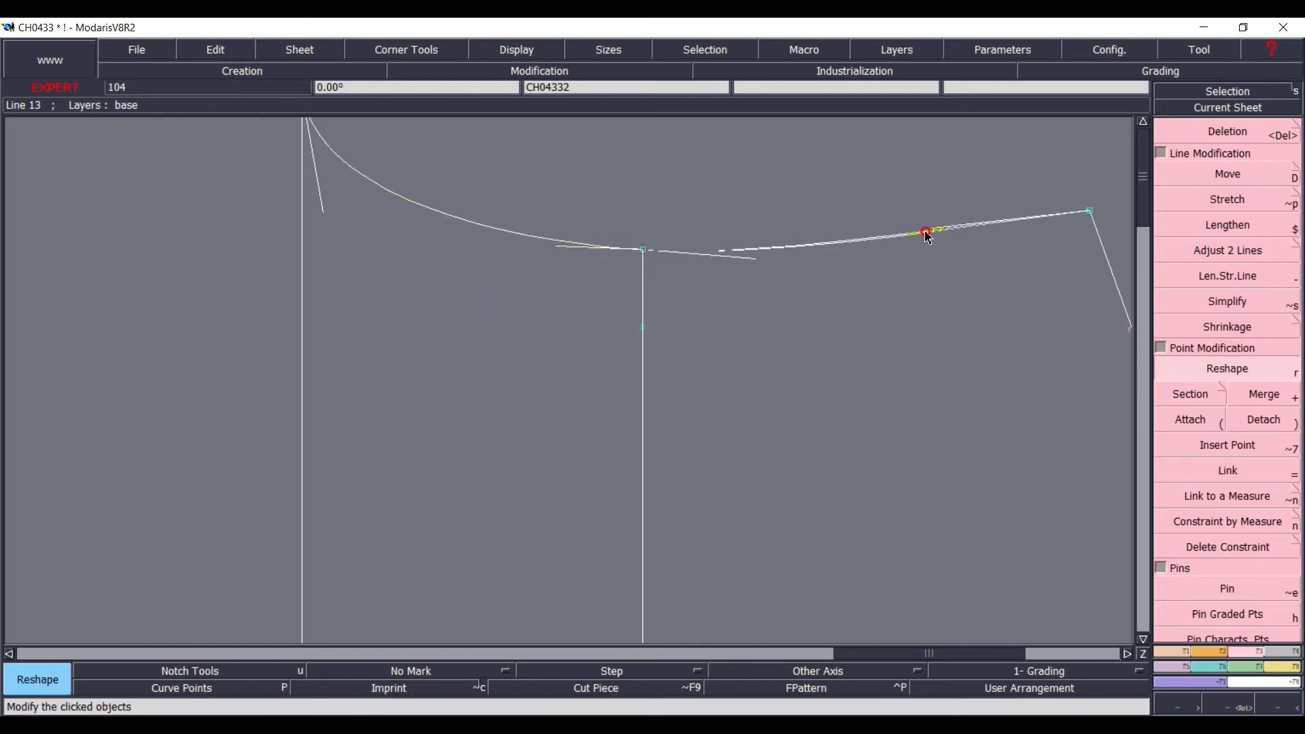
key("Home")
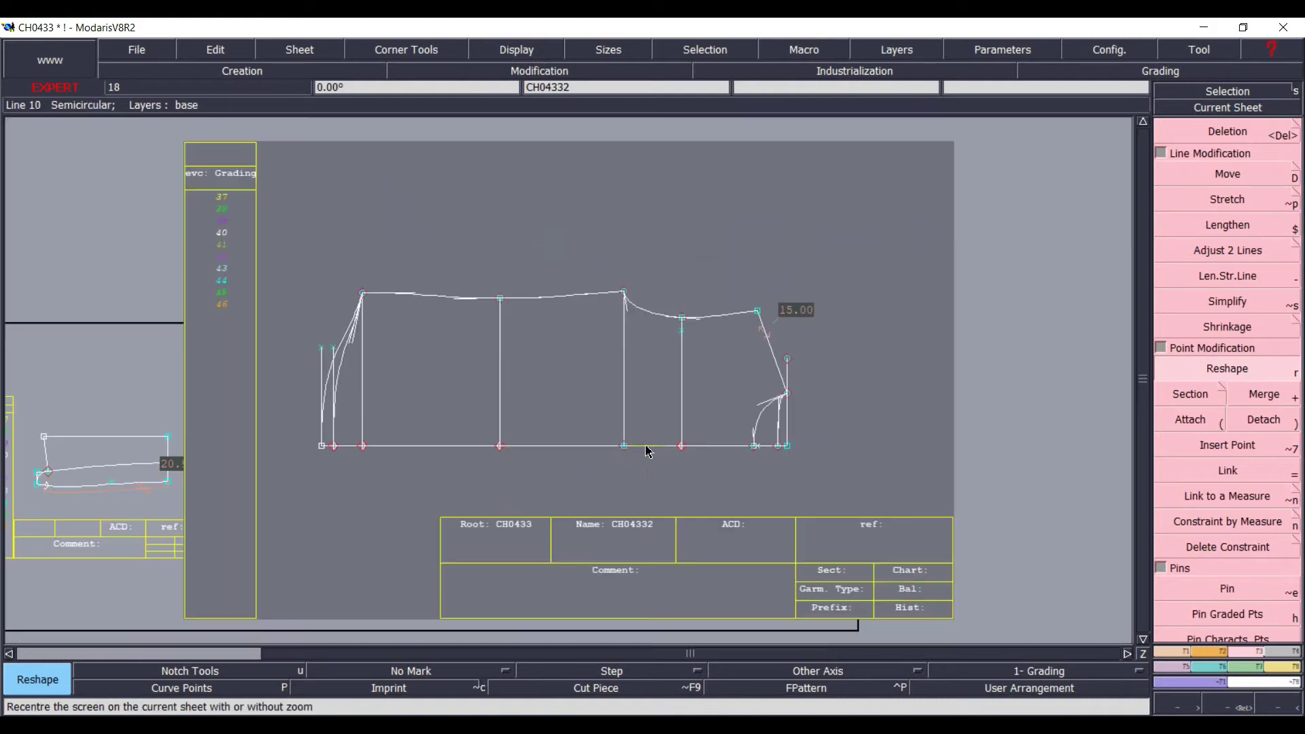
scroll(698, 379, "up", 1)
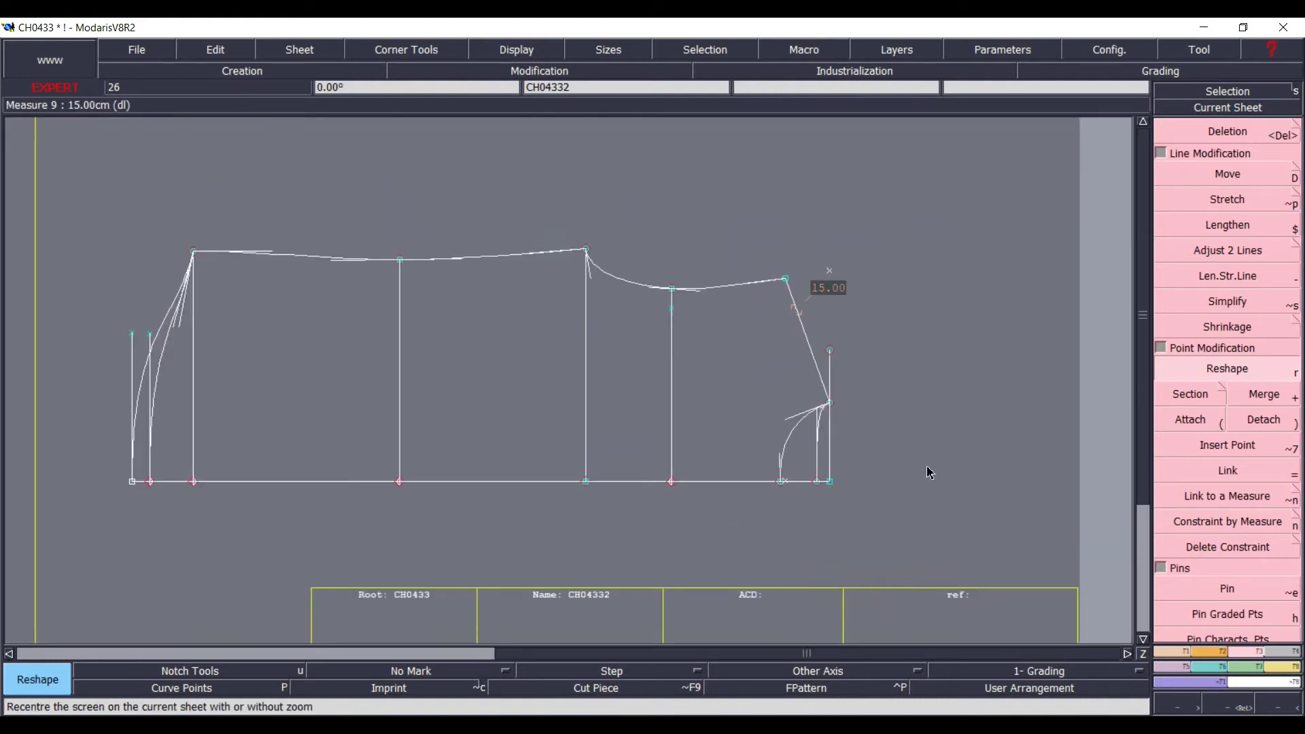
- Draw a second armhole Bezier curve between the same end points, passing through the lower mark on the vertical line in the middle
left_click(1224, 705)
left_click_drag(378, 151, 952, 533)
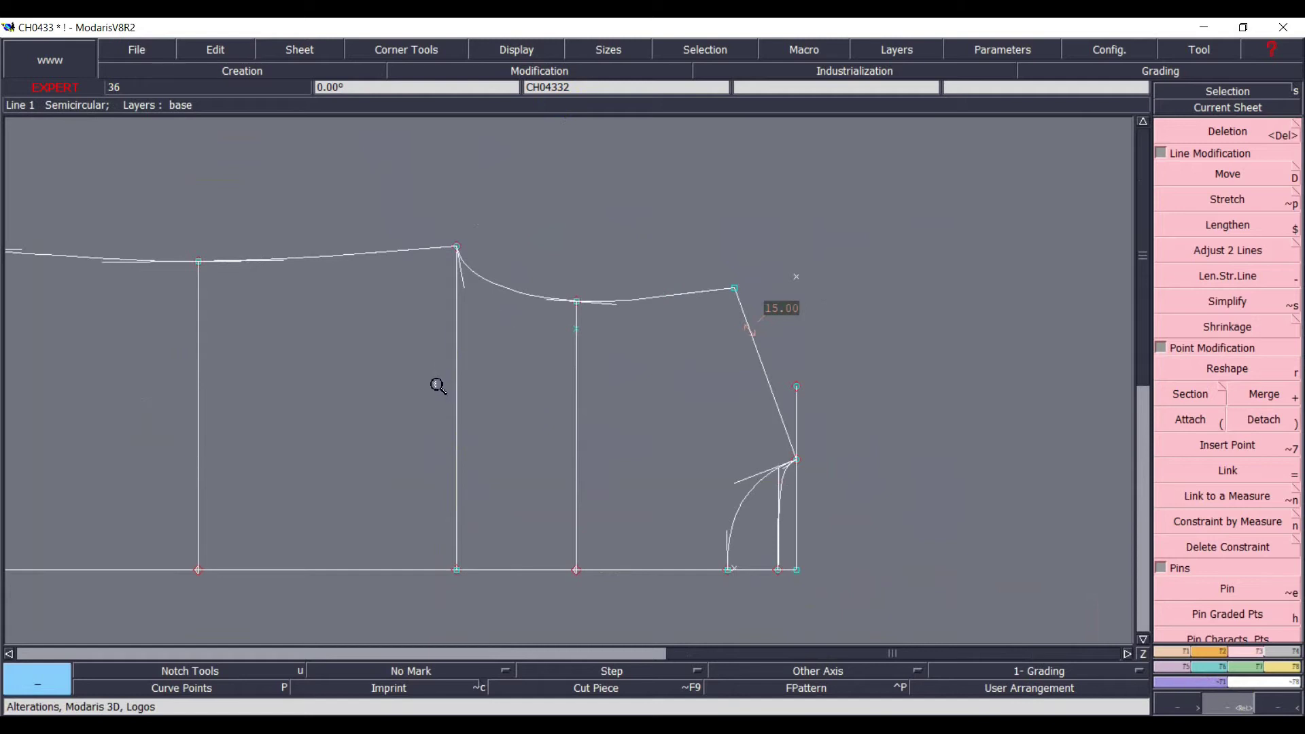
key("b")
left_click(456, 247)
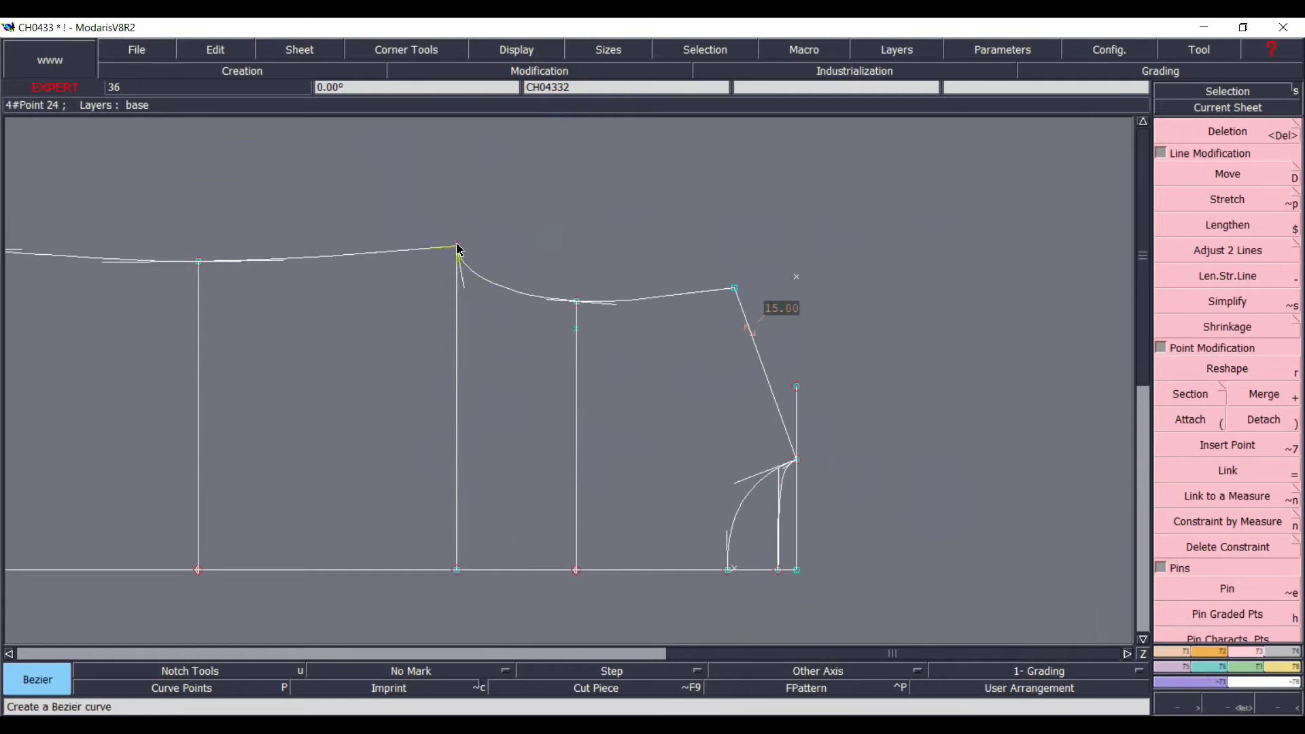
left_click(576, 328)
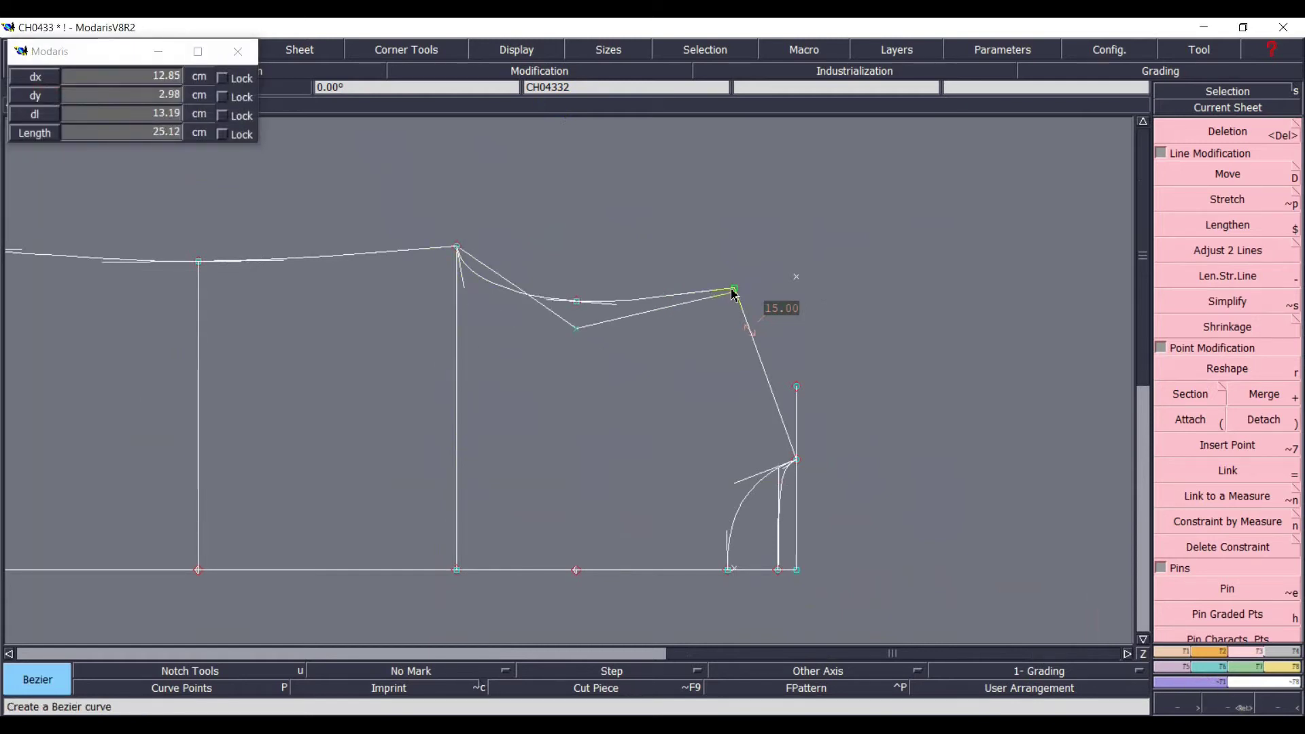
left_click(733, 288)
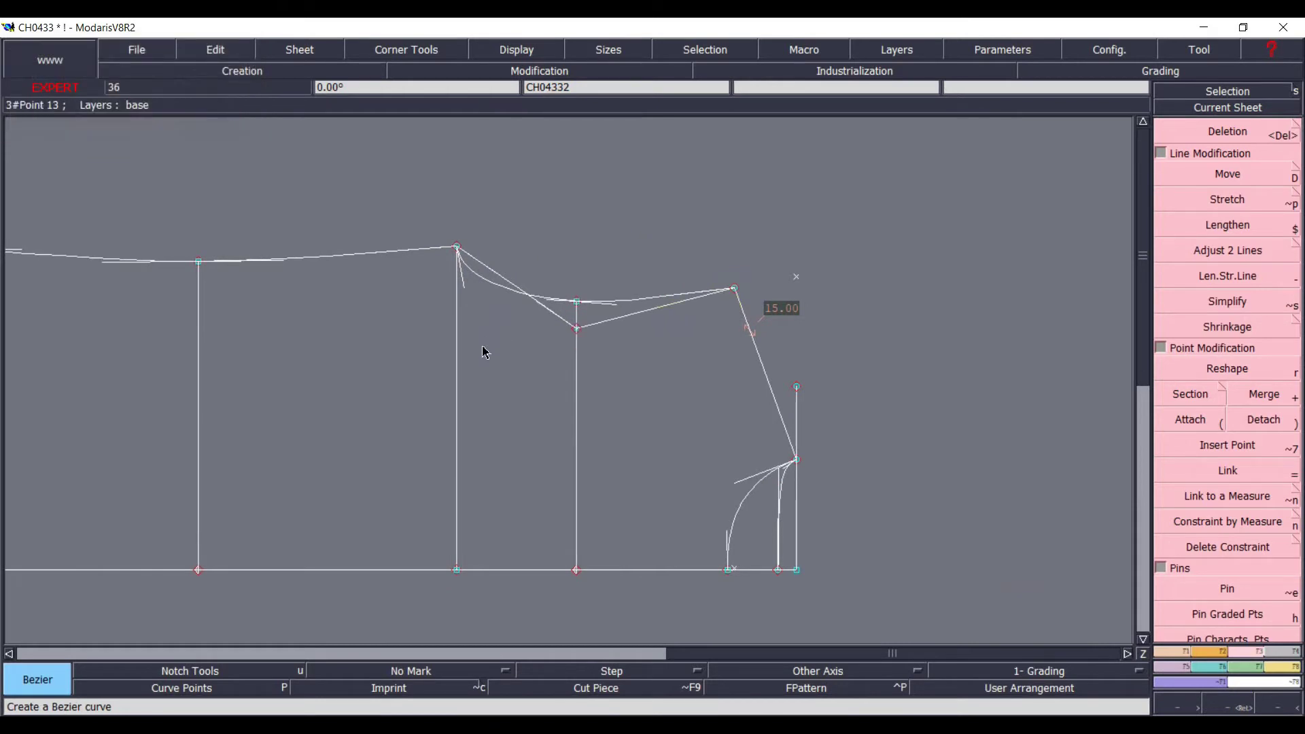
- Reshape the second armhole's chest-side section into a deep curve that arrives flat at its middle point
key("r")
left_click(486, 292)
left_click(465, 322)
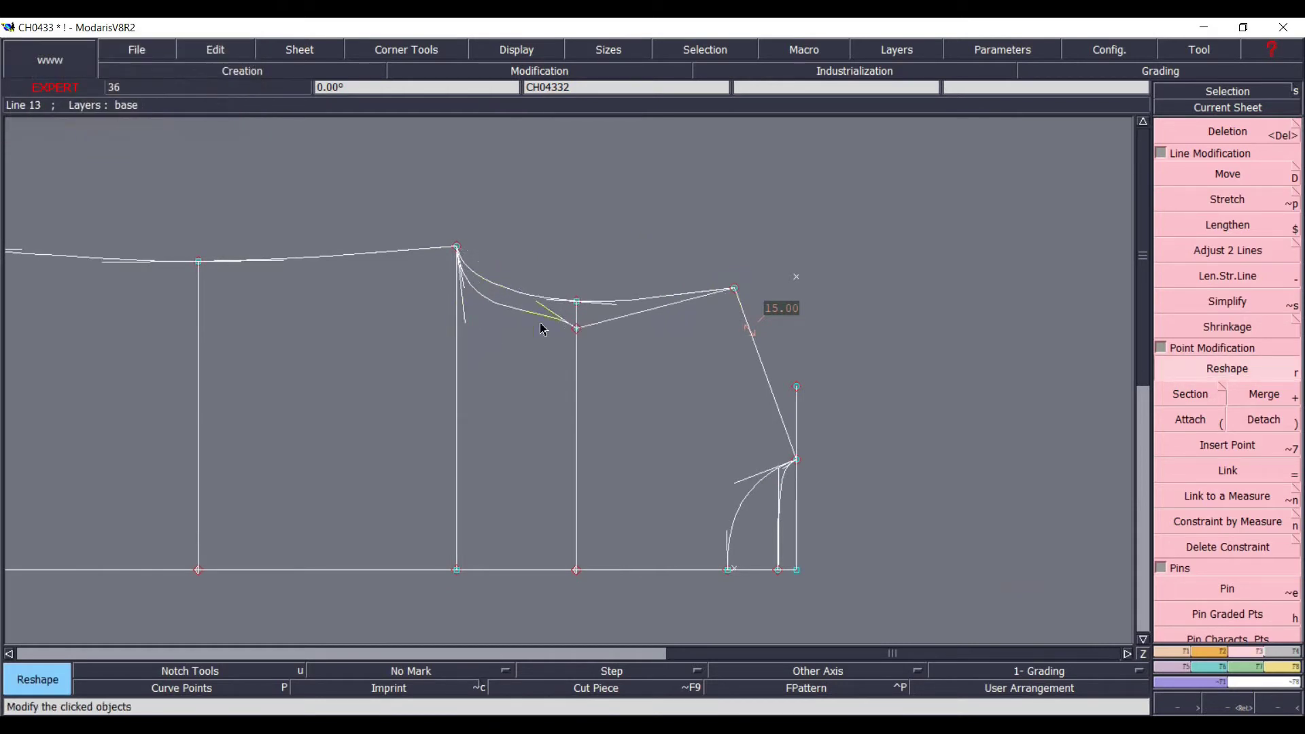
left_click(543, 318)
left_click_drag(547, 328, 543, 333)
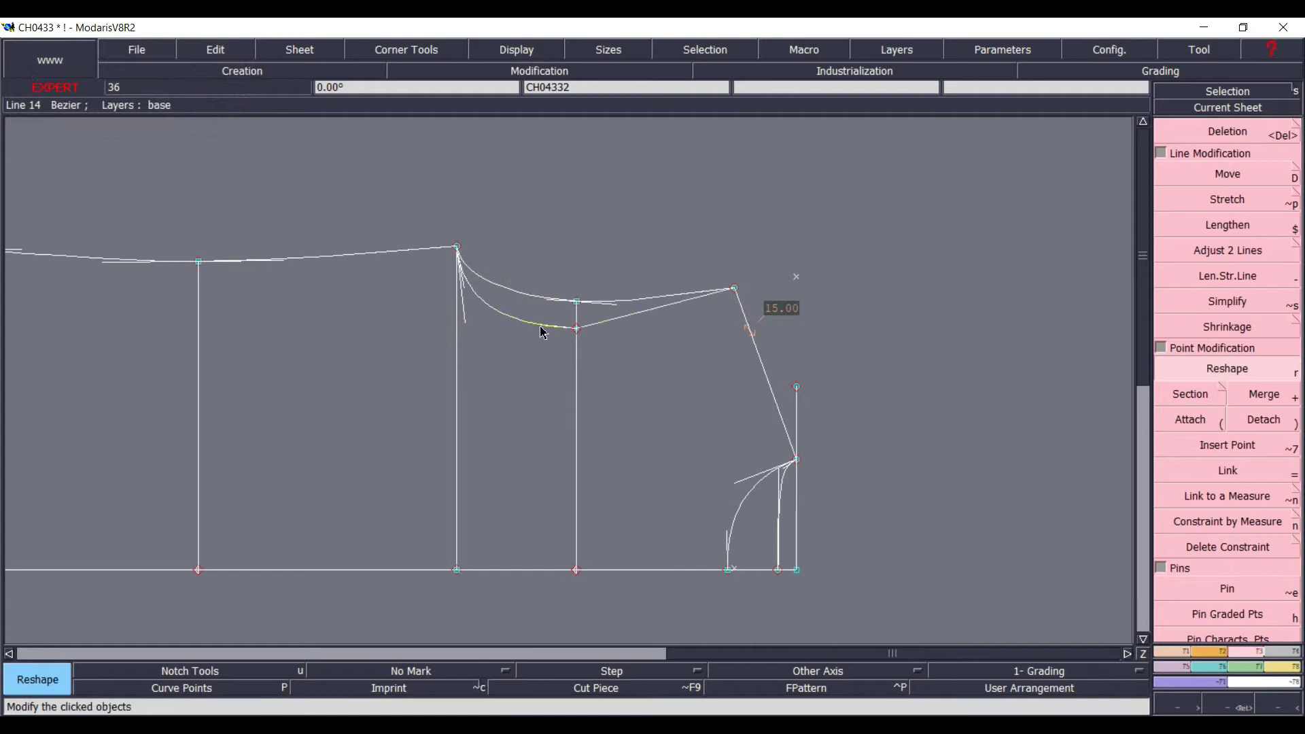
- Reshape the second armhole's shoulder-side section into a gentle curve with its handles at the middle point and shoulder end
left_click(636, 321)
left_click(641, 325)
left_click(681, 304)
left_click_drag(682, 314, 675, 305)
- Level the second armhole's chest-side handle at its middle point and hide the curve handles
scroll(512, 350, "up", 3)
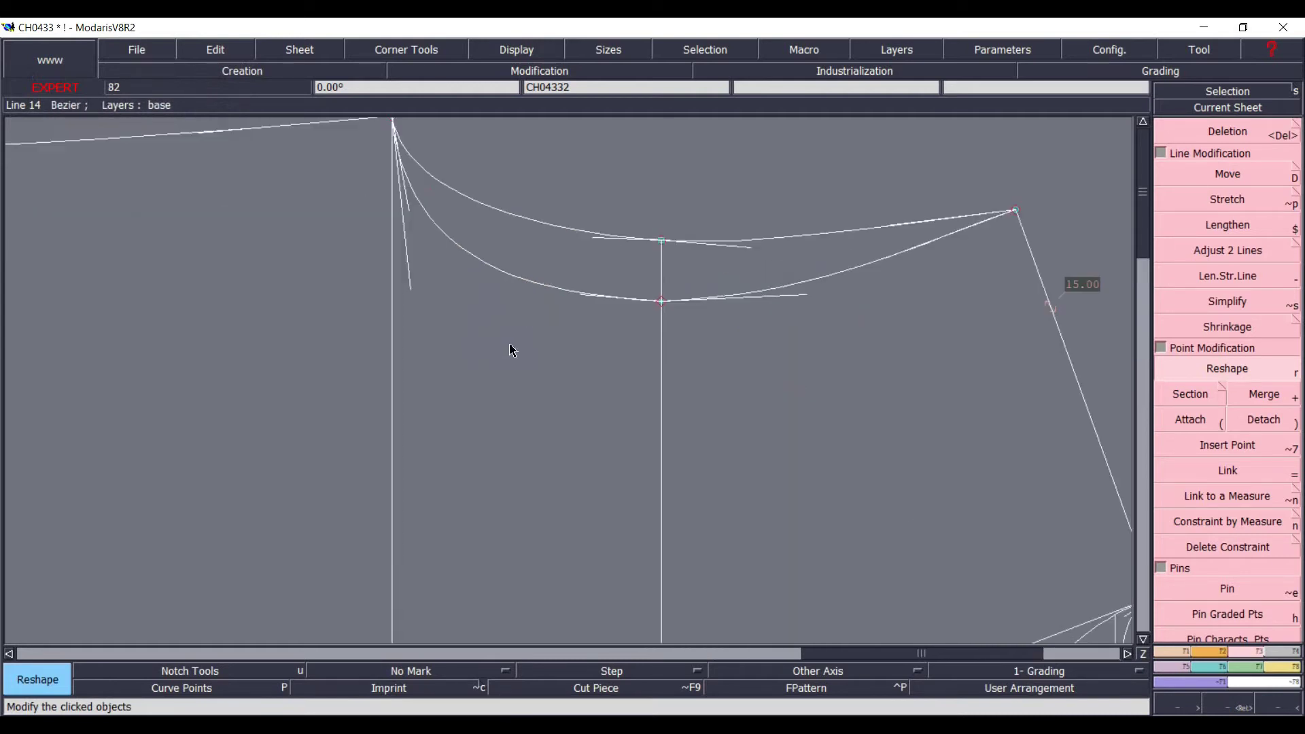
left_click_drag(583, 299, 496, 301)
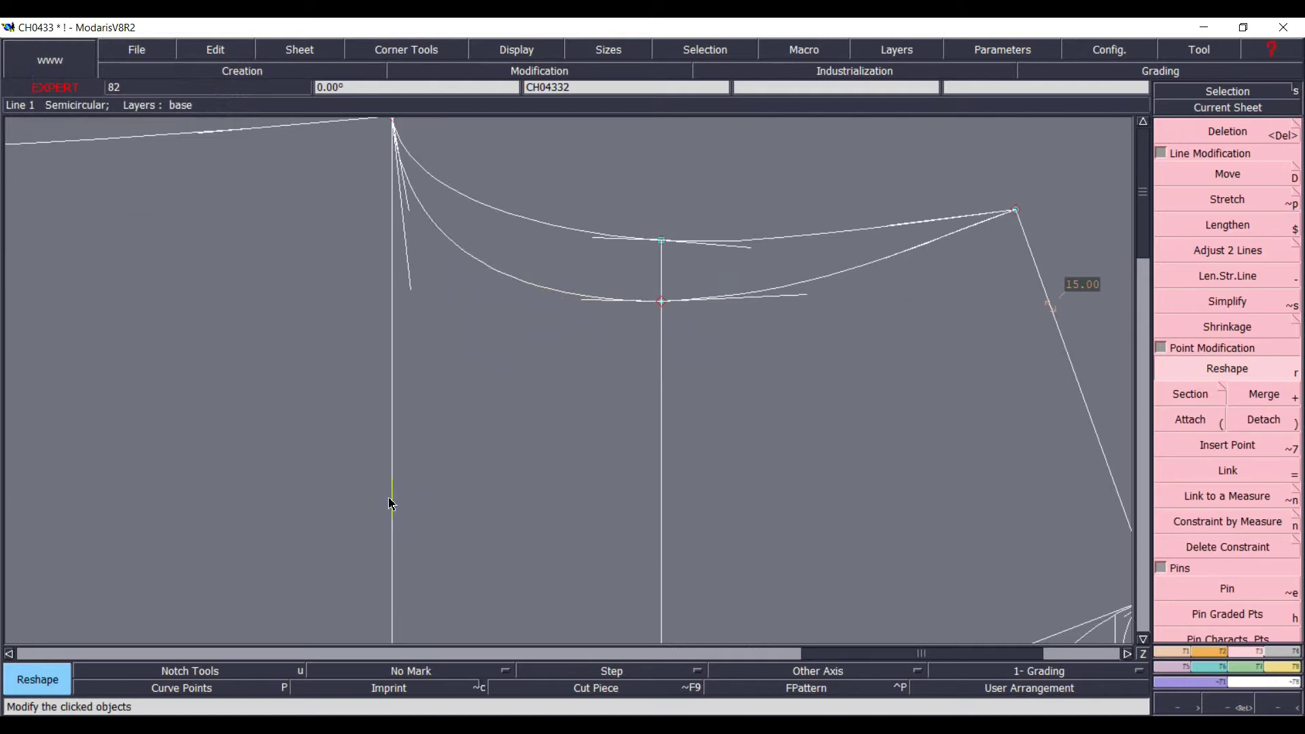
key("F9")
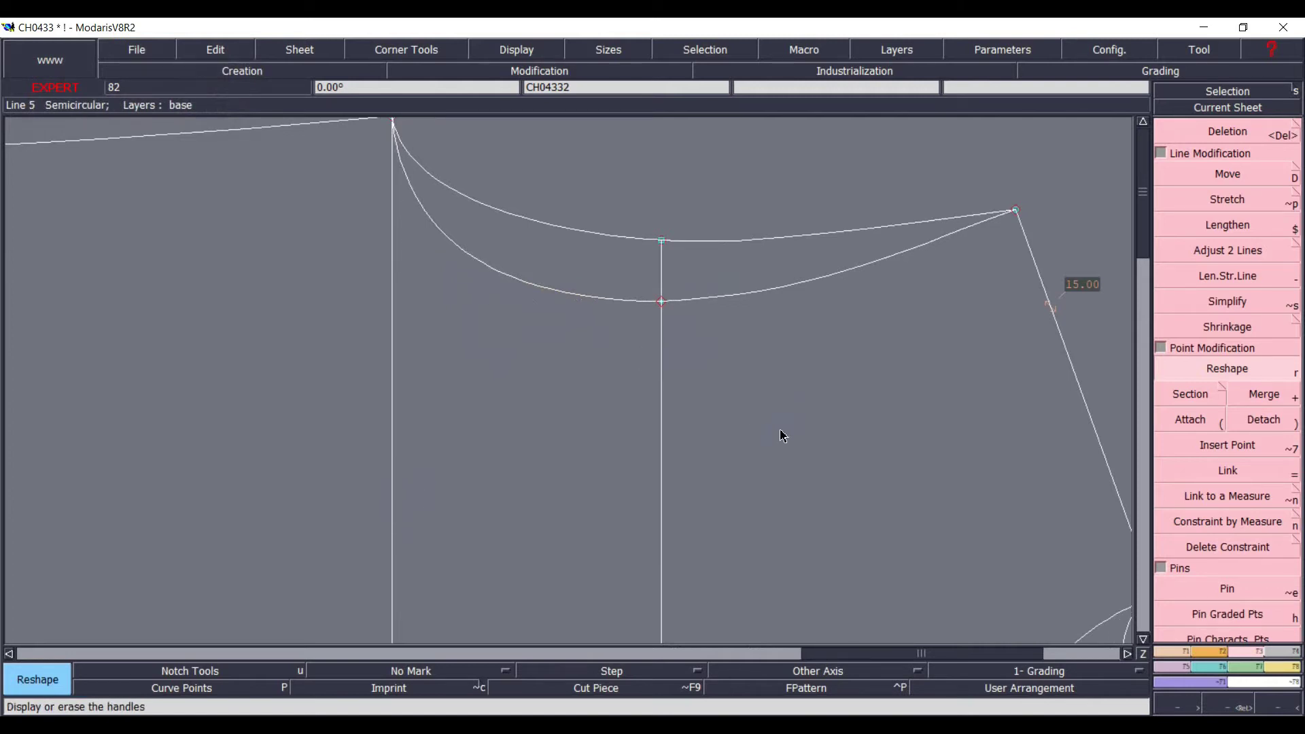
key("Home")
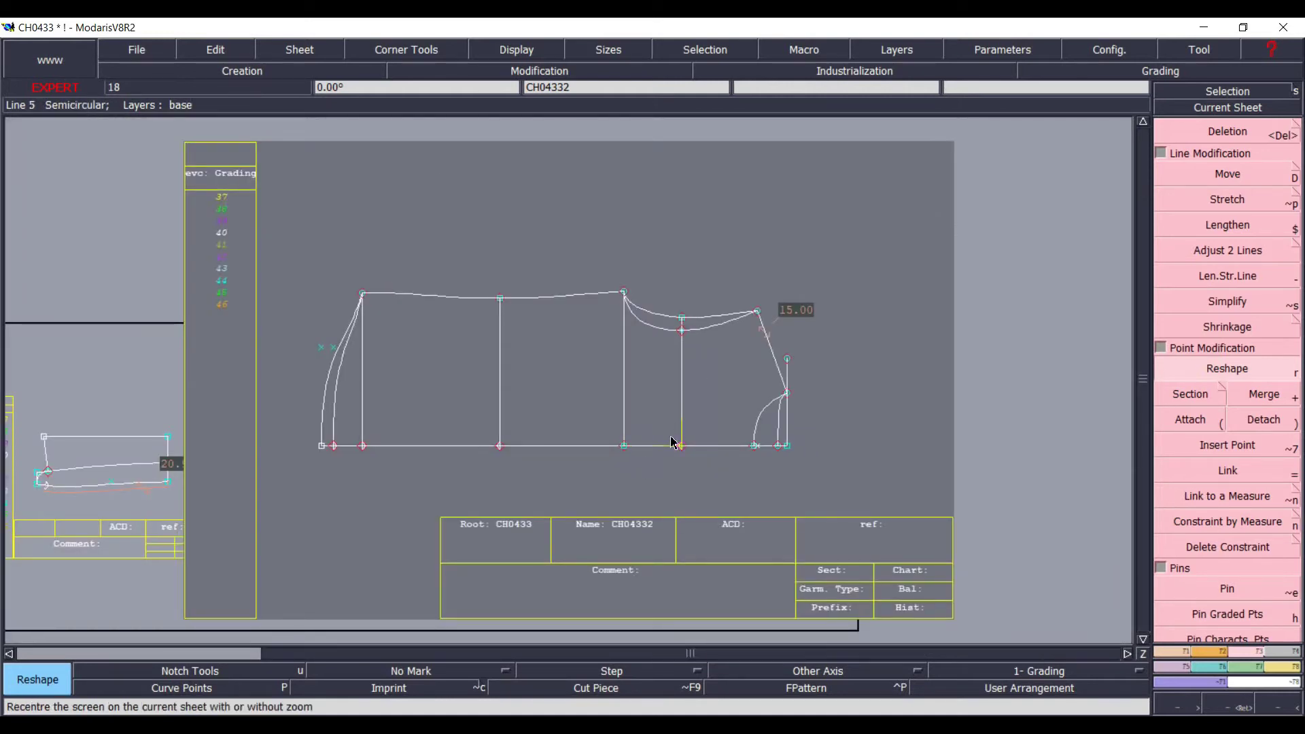
- Insert a point on the centre line at the foot of the armhole's middle line, and select the chest line and shoulder end
key("shift+7")
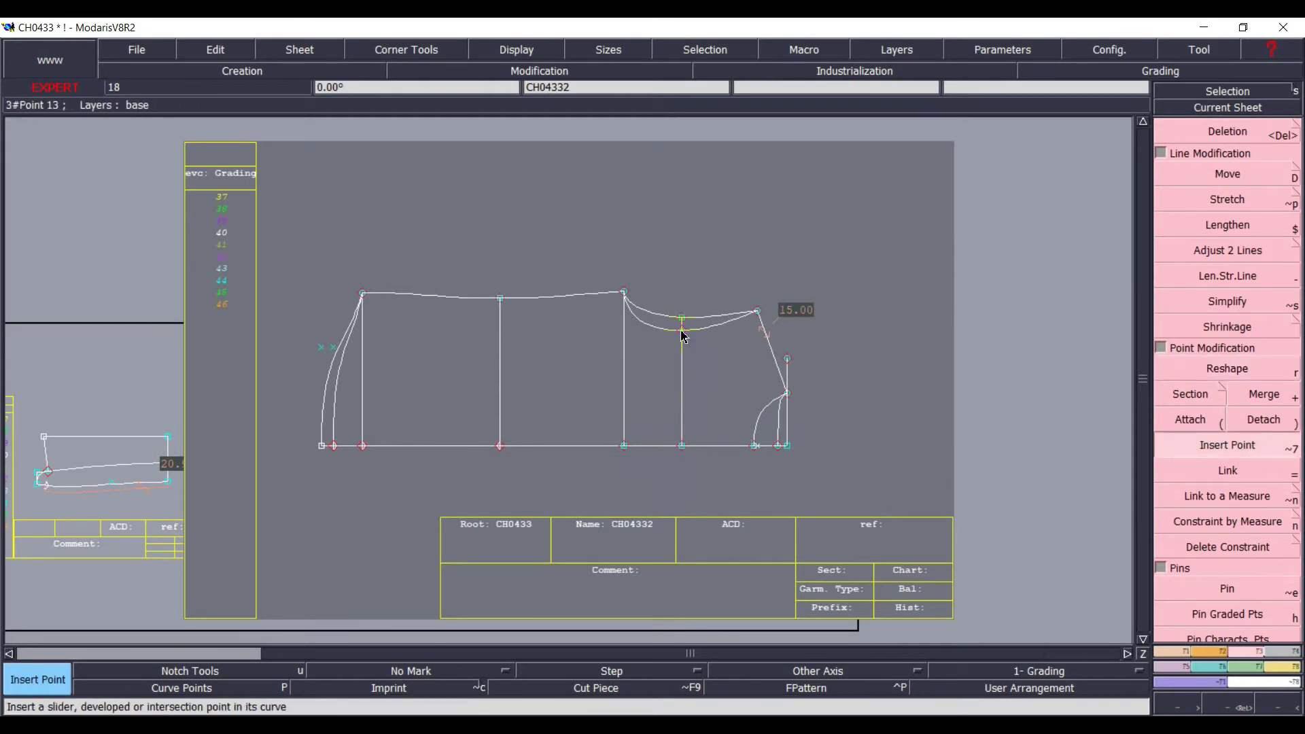
left_click_drag(596, 262, 636, 474)
left_click_drag(737, 295, 765, 362)
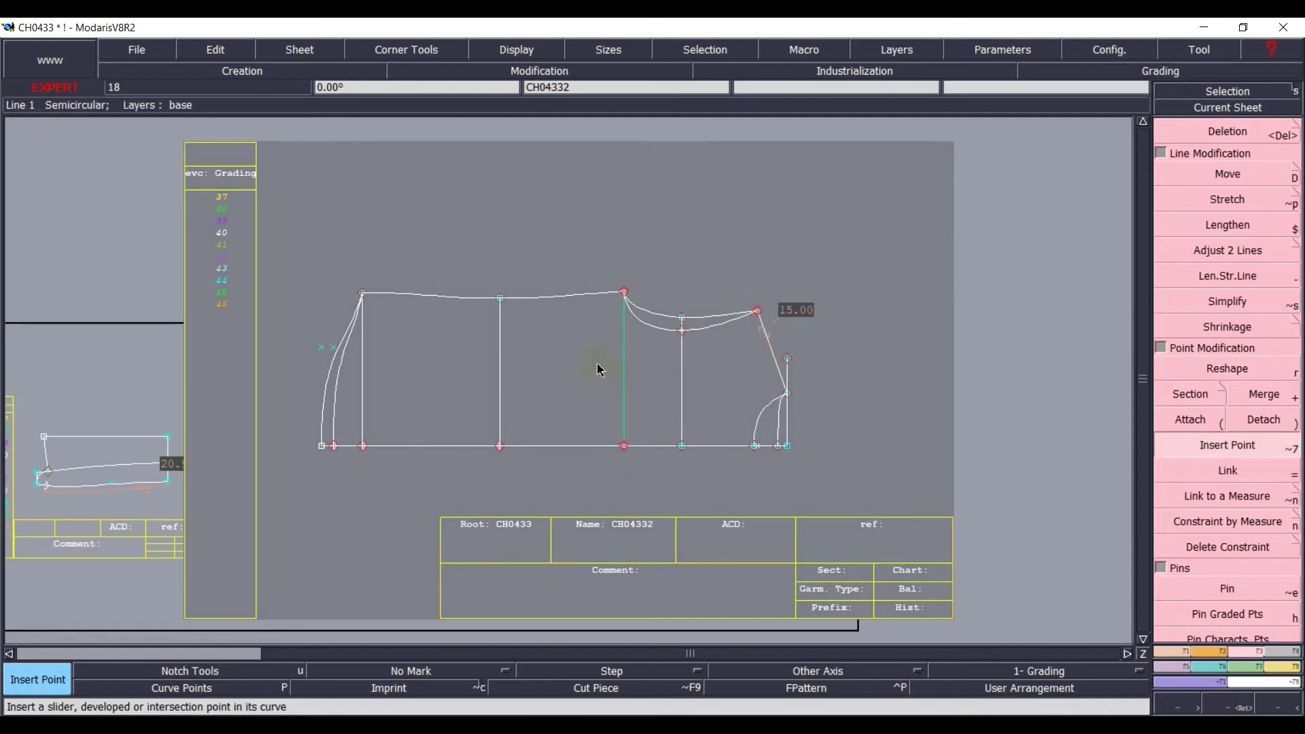
- Try to move the selected chest line and shoulder end freehand, and undo the move
key("d")
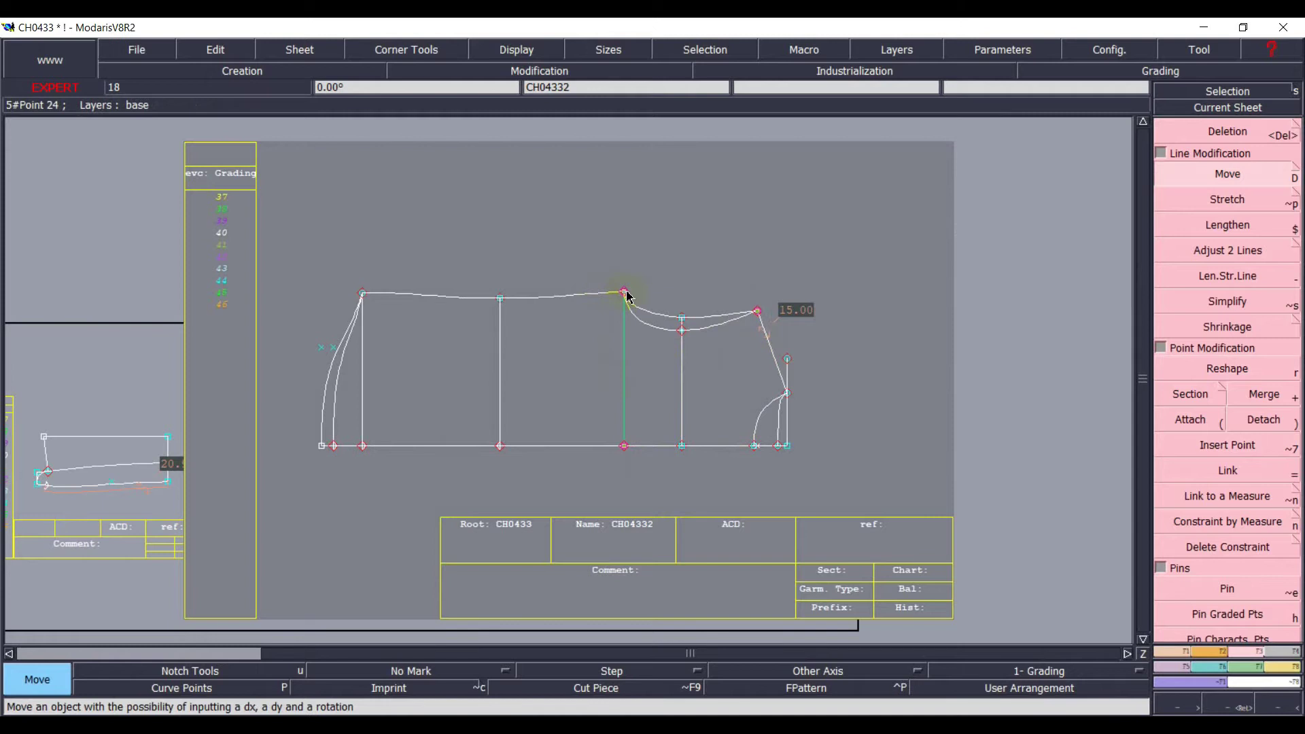
left_click(623, 292)
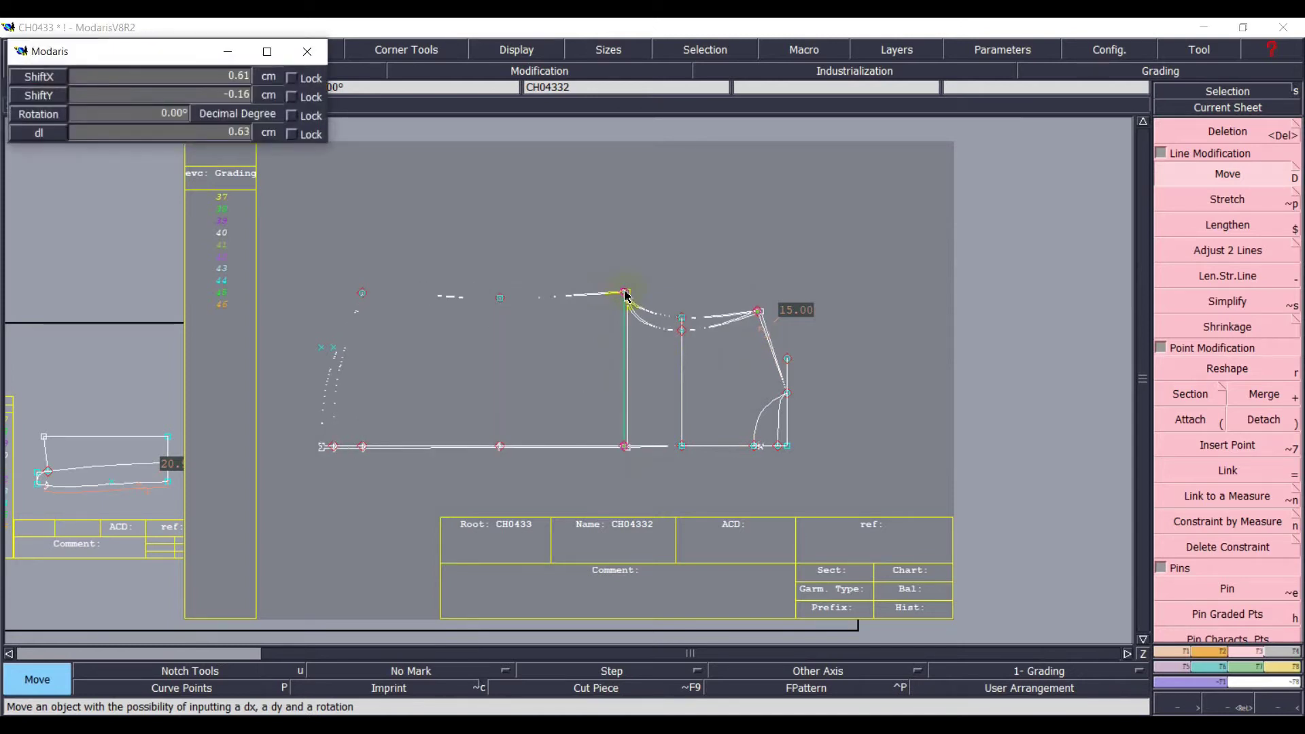
left_click(622, 290)
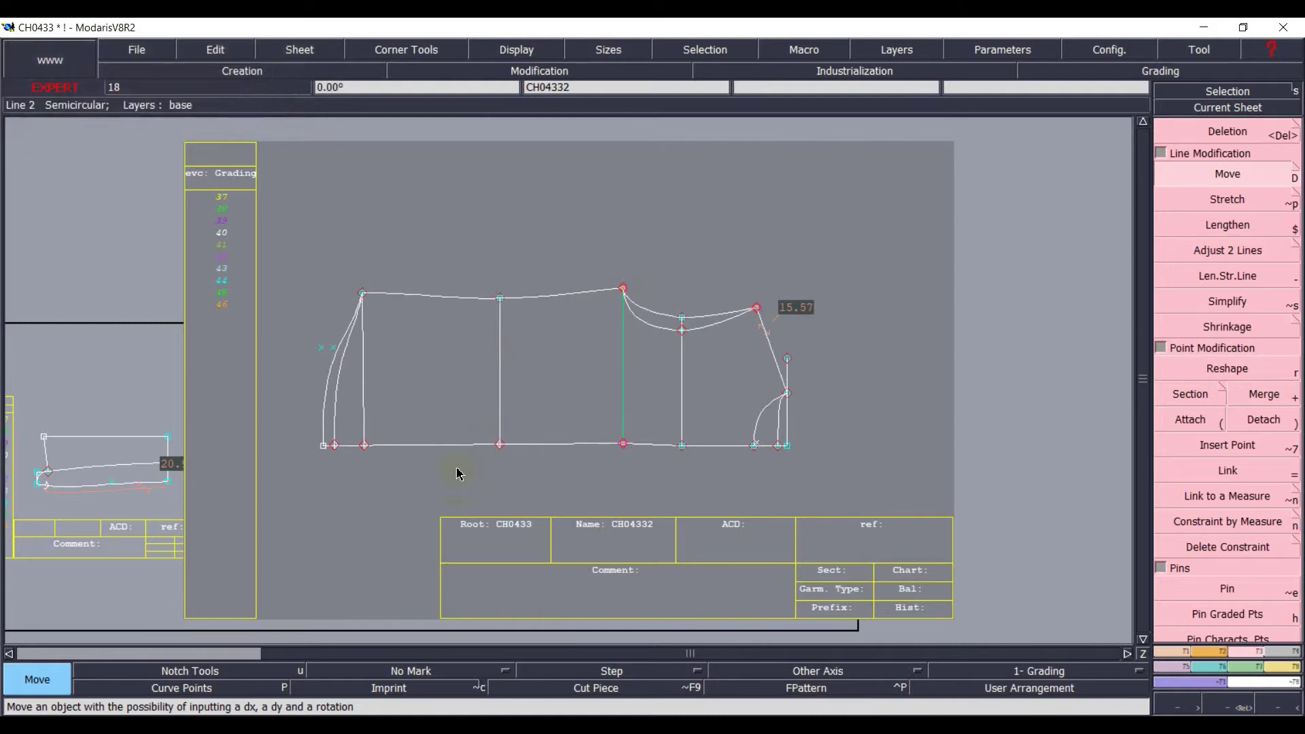
key("ctrl+z")
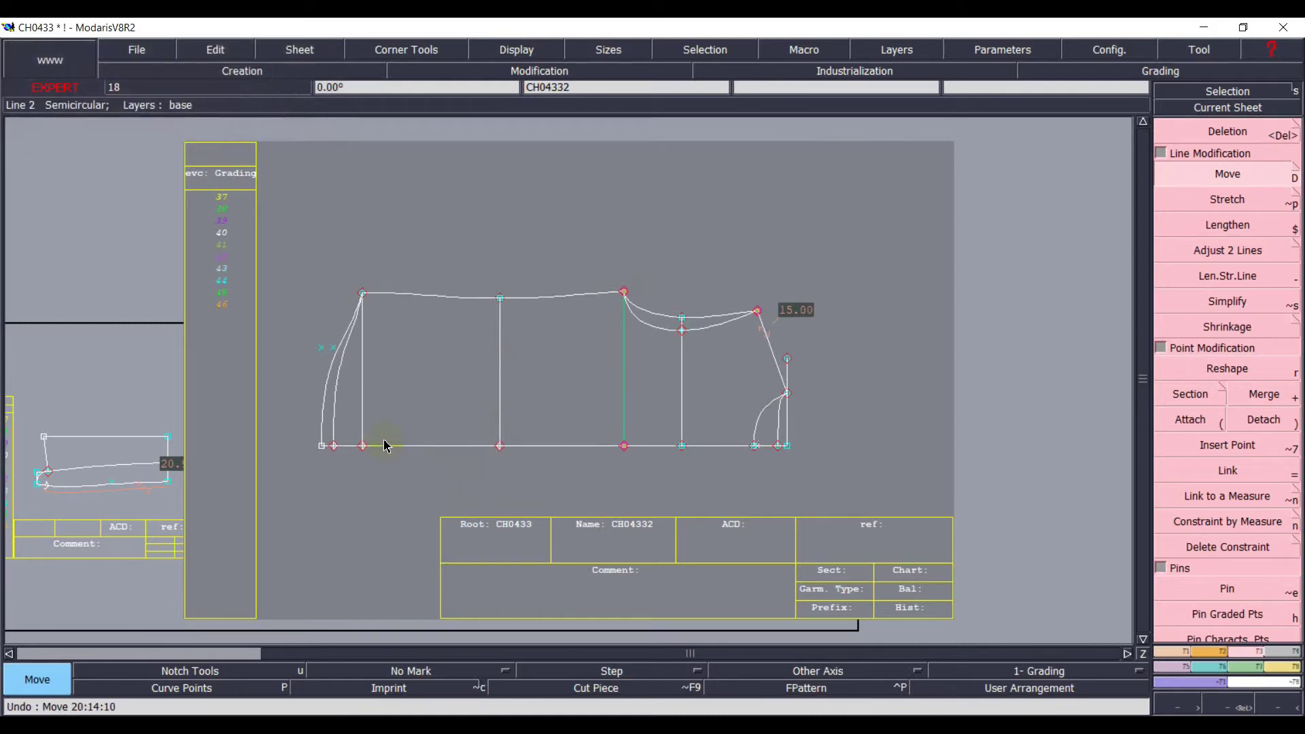
- Insert points on the centre line at the feet of the hem-side and waist lines, and move the selection by ShiftX 1 cm and ShiftY 0
key("alt+7")
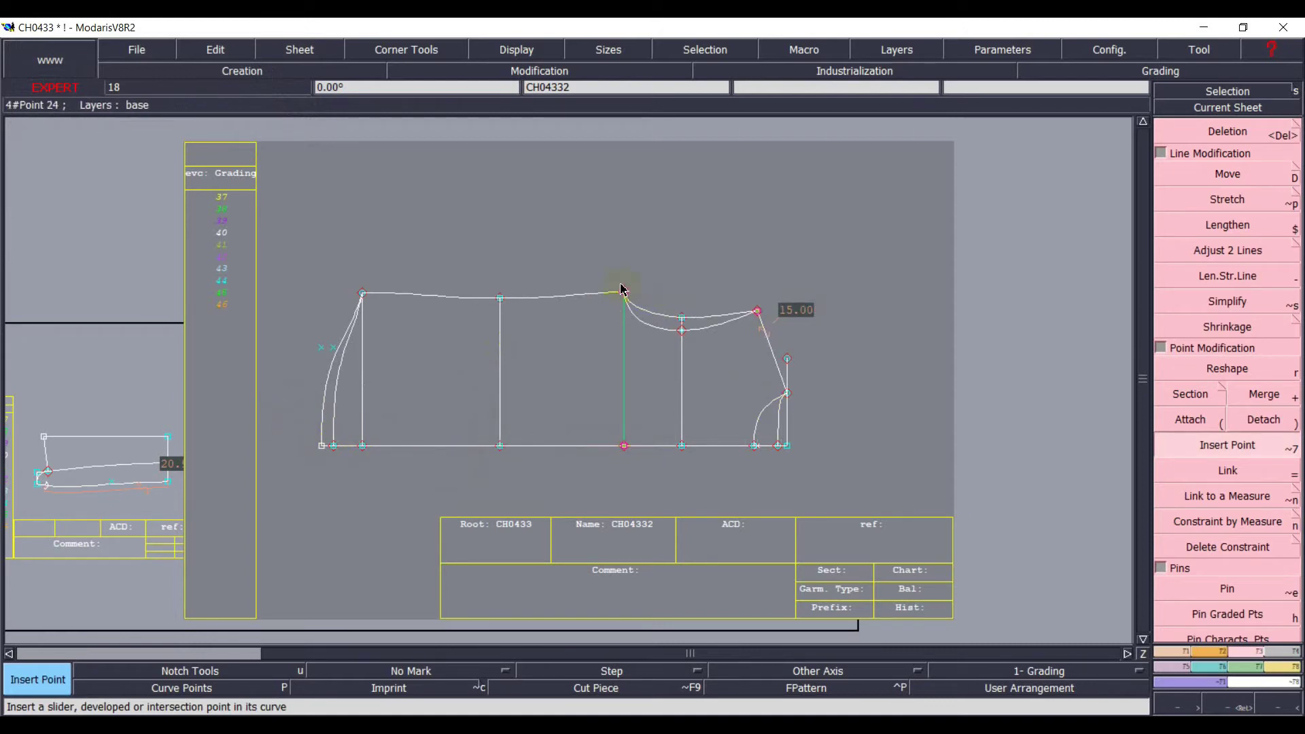
key("d")
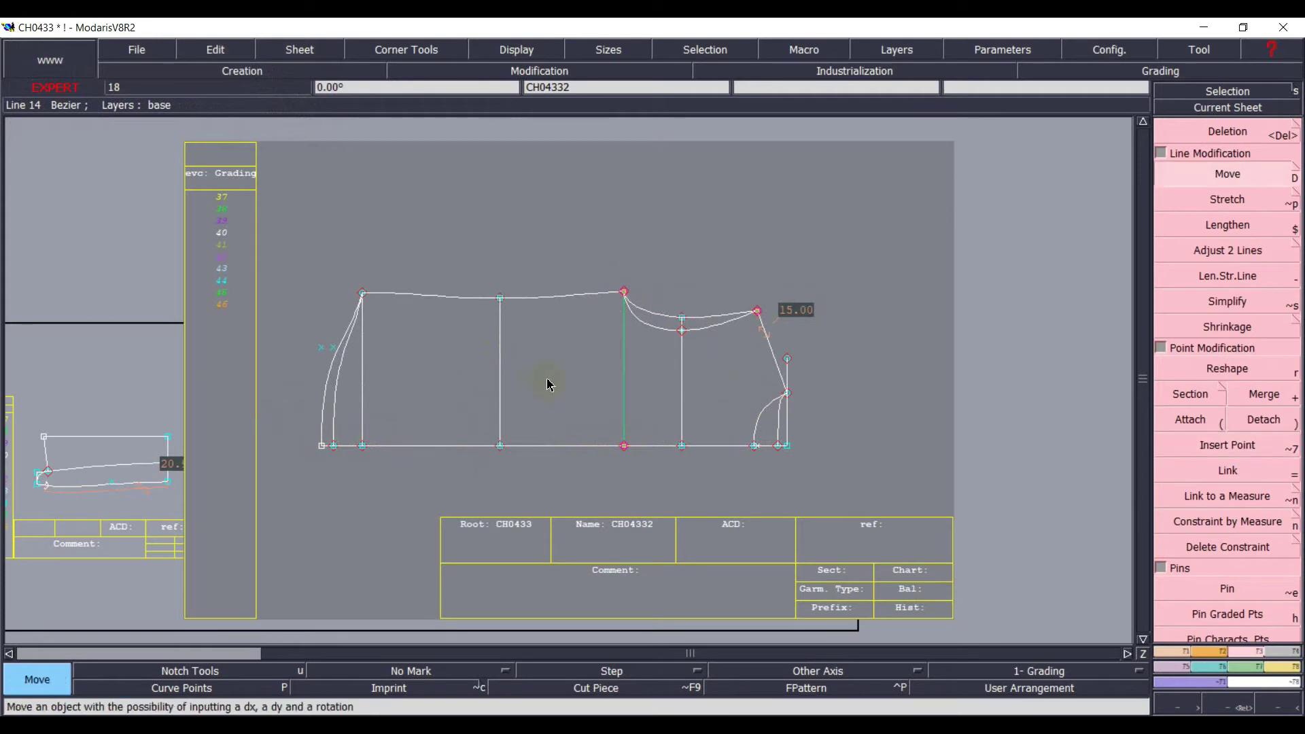
left_click(624, 294)
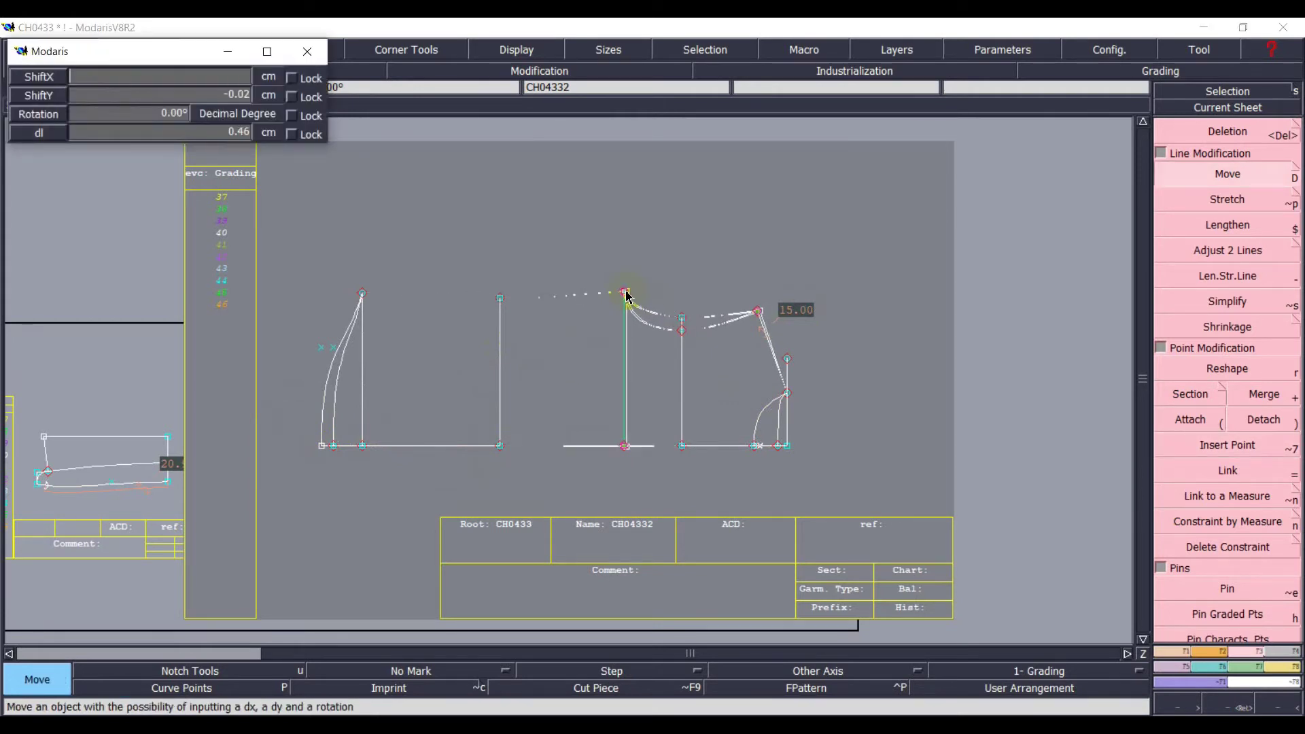
type("1")
key("Tab")
type("0")
key("Tab")
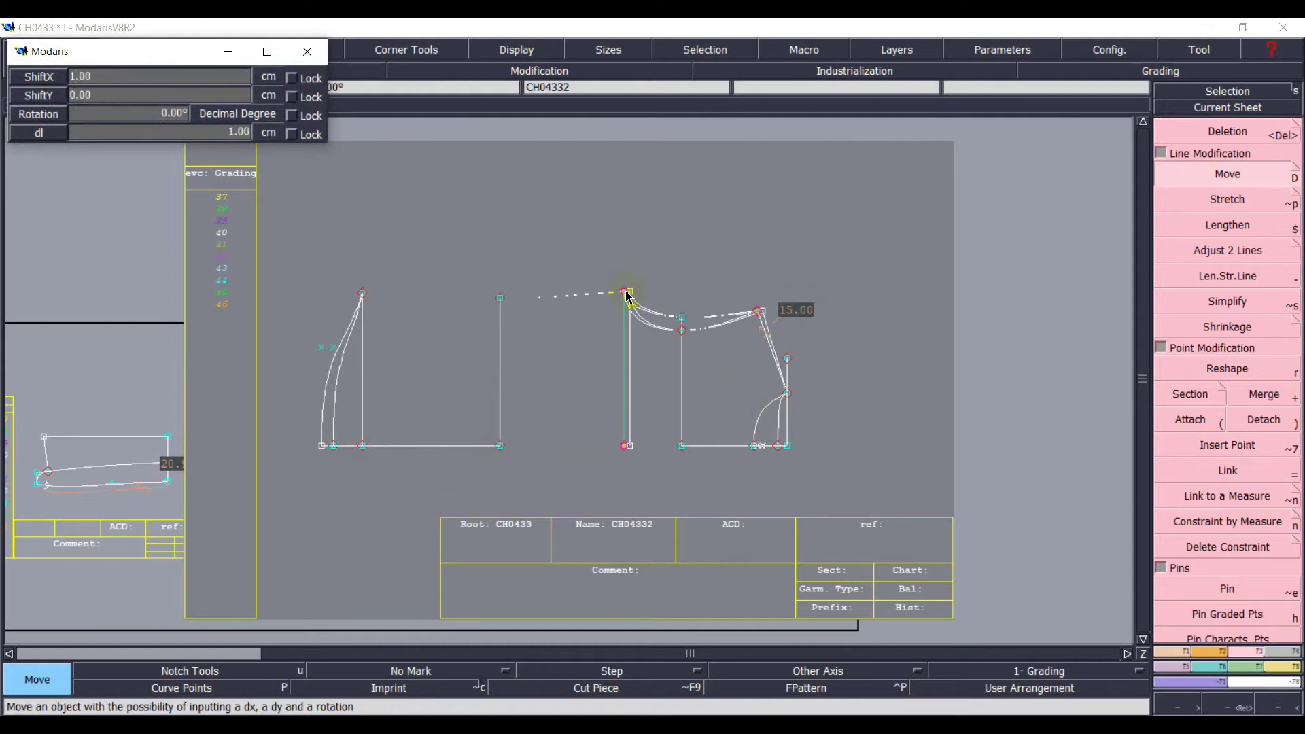
key("Return")
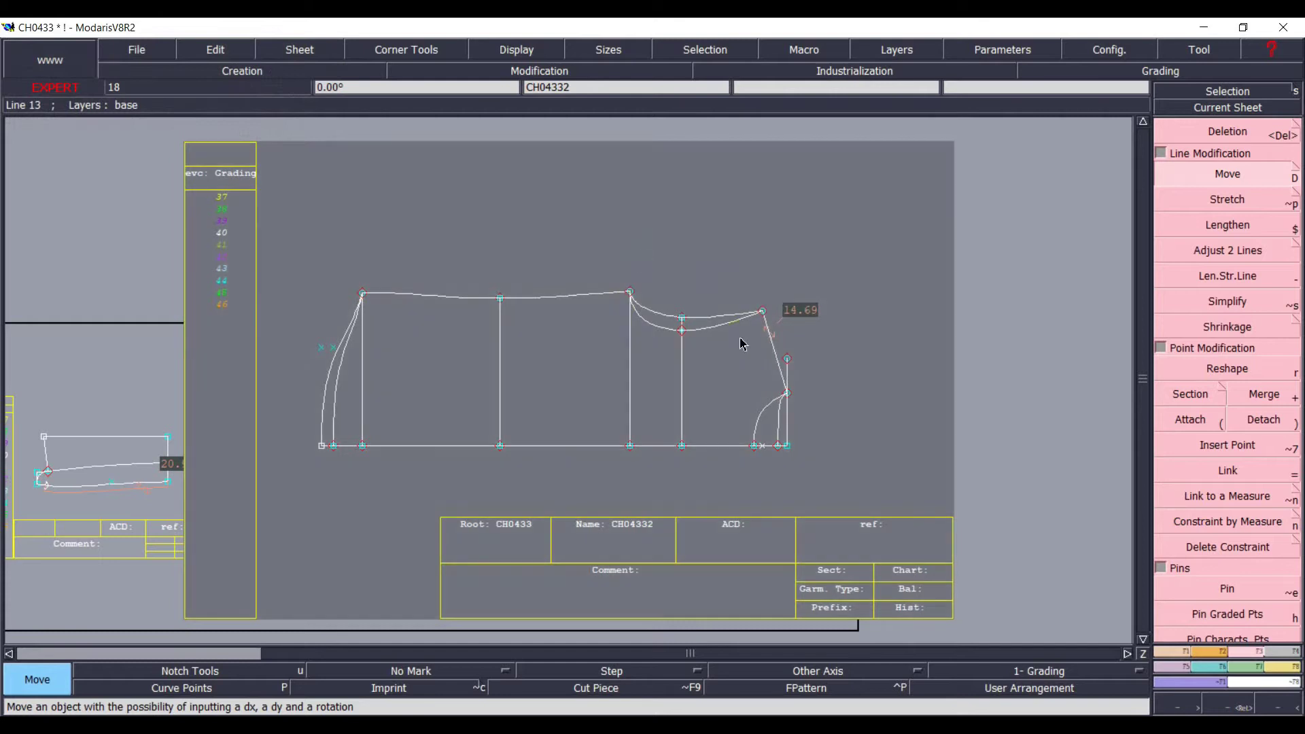
- Reshape the upper armhole curve with the Reshape tool by adjusting its handle at the chest-line end, and hide the curve handles
scroll(726, 276, "up", 3)
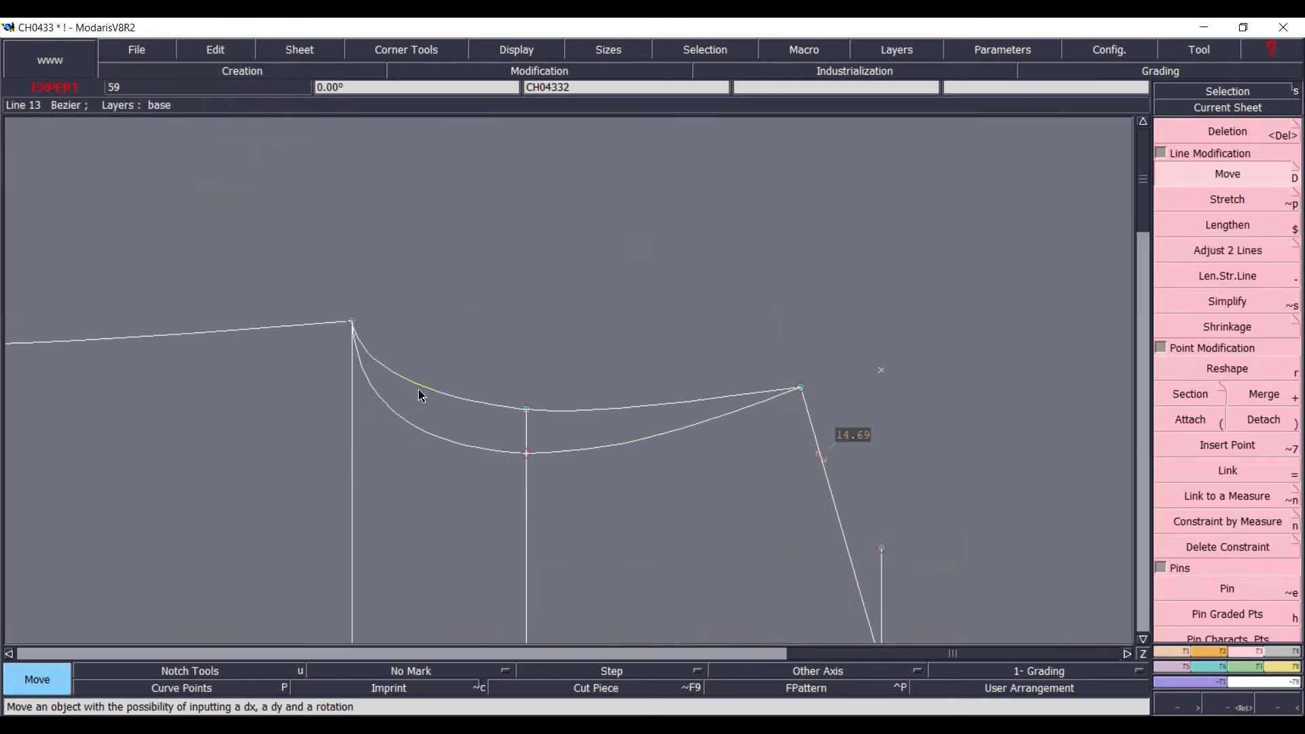
key("shift+h")
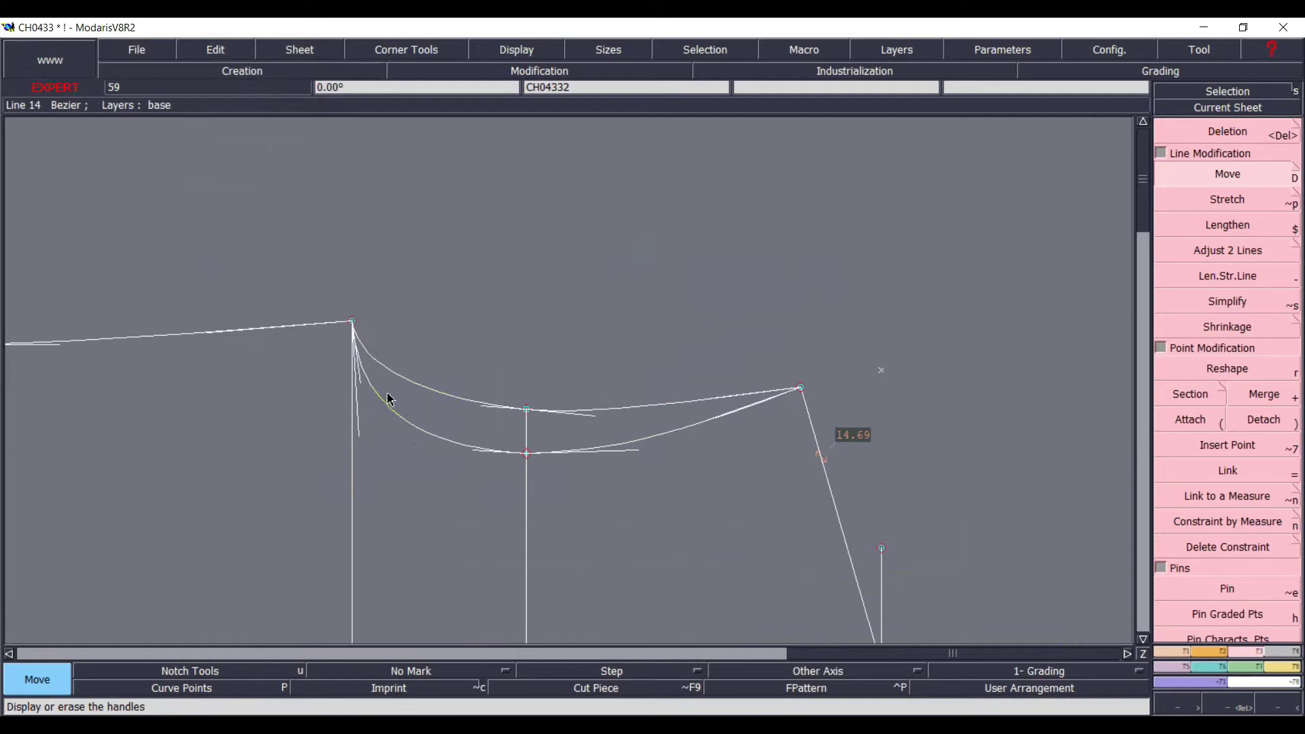
key("r")
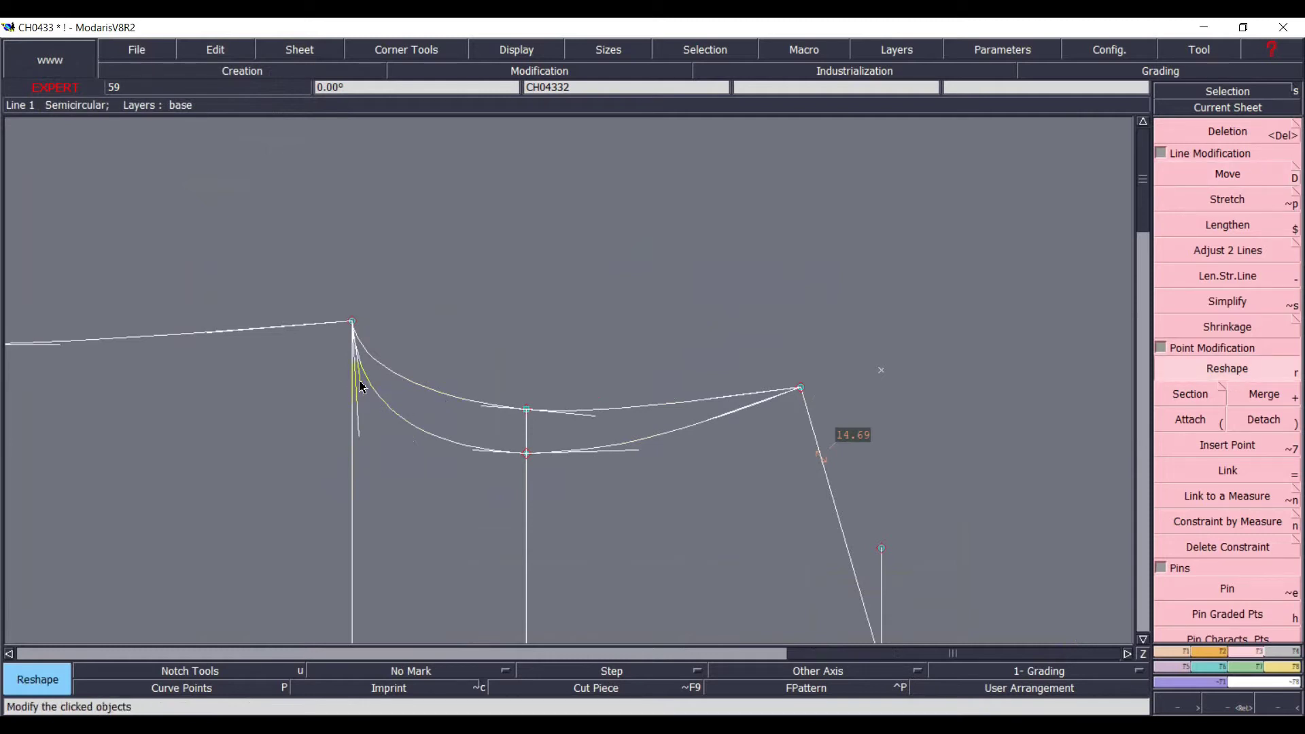
left_click(369, 380)
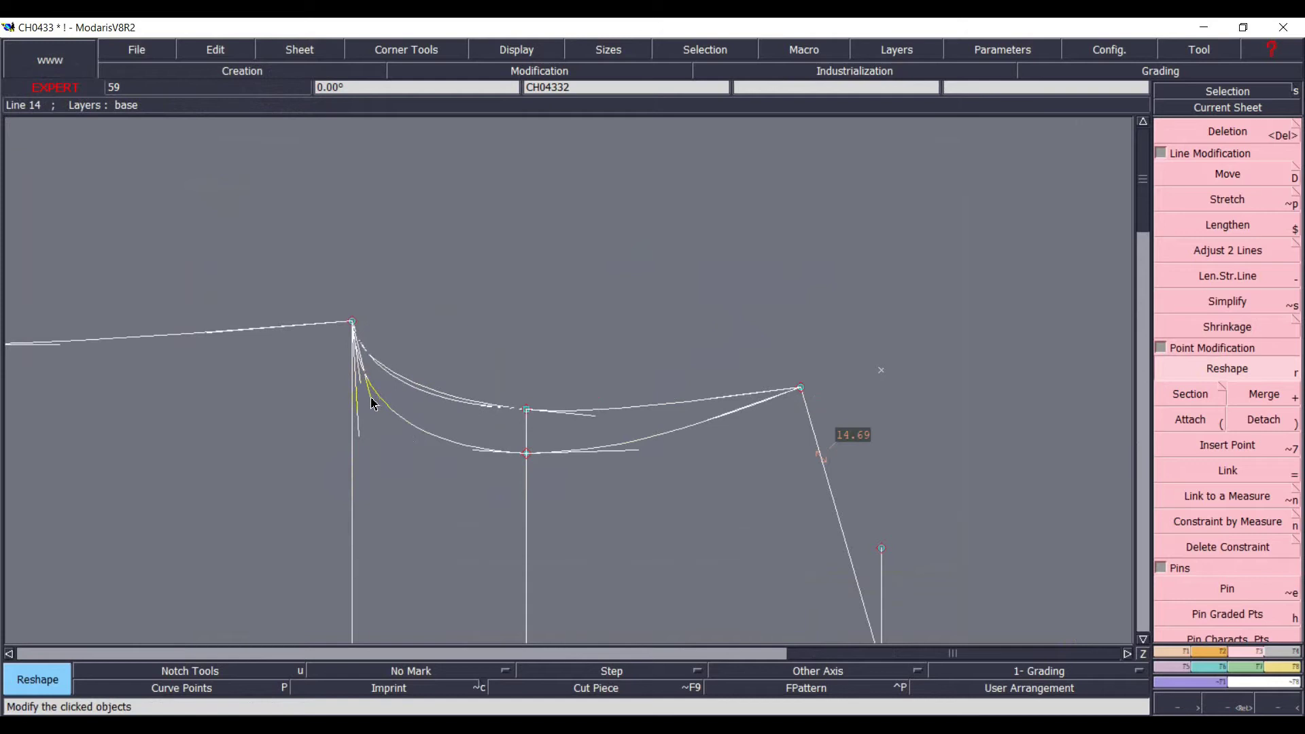
left_click(371, 402)
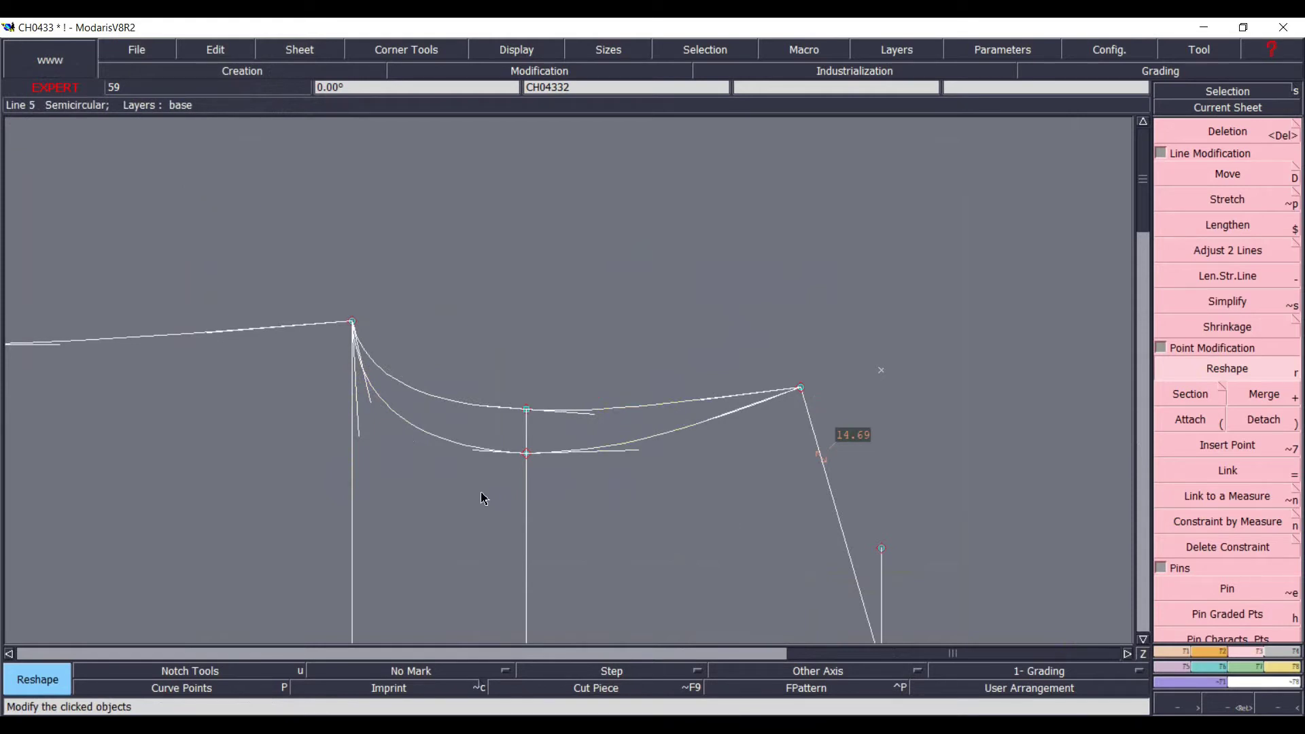
key("ctrl+h")
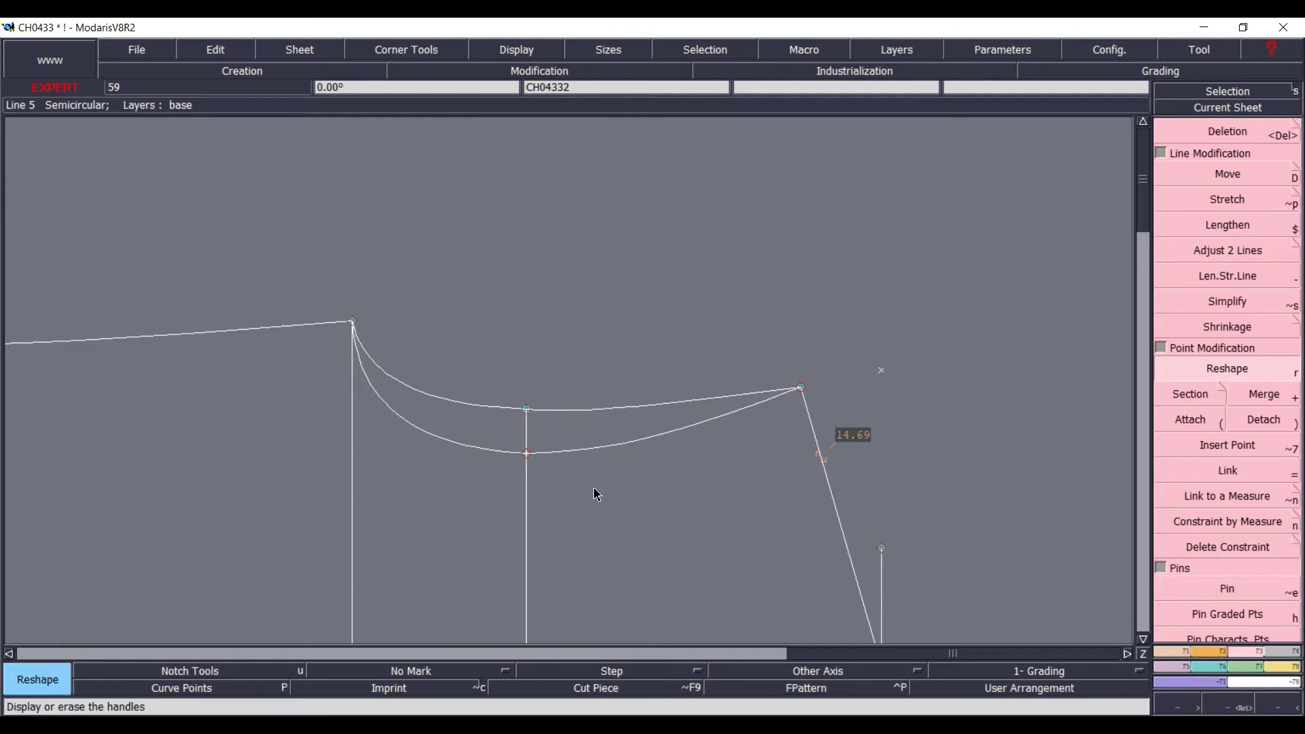
key("Home")
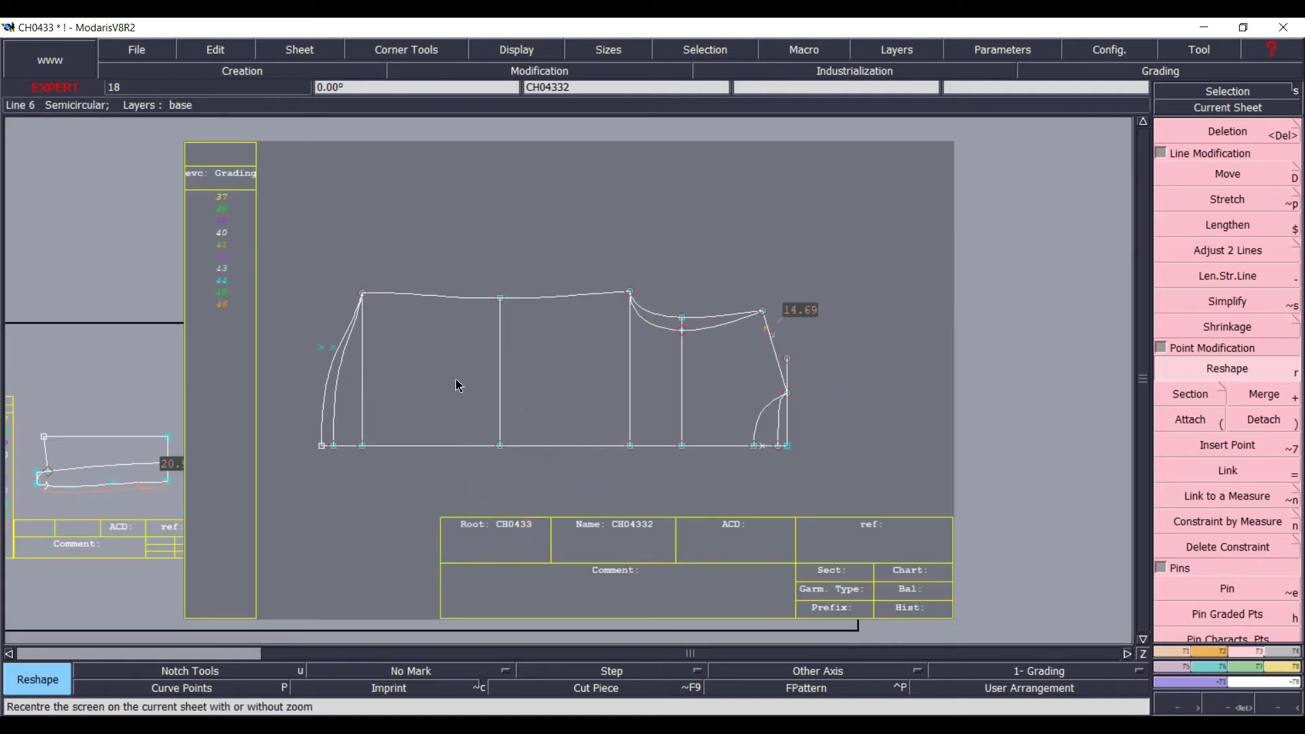
- Save the model and delete the stray point on the centre line between the two neckline ends
key("ctrl+s")
left_click(539, 474)
left_click(539, 474)
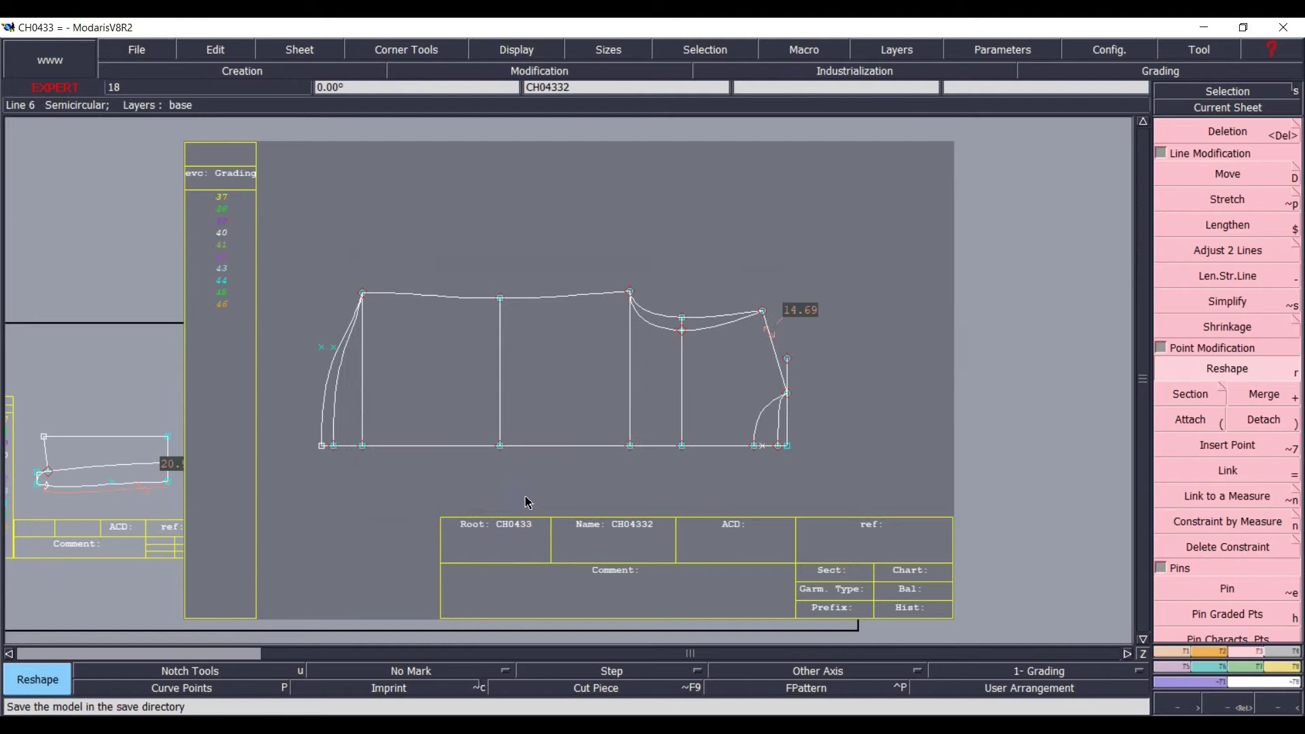
key("Delete")
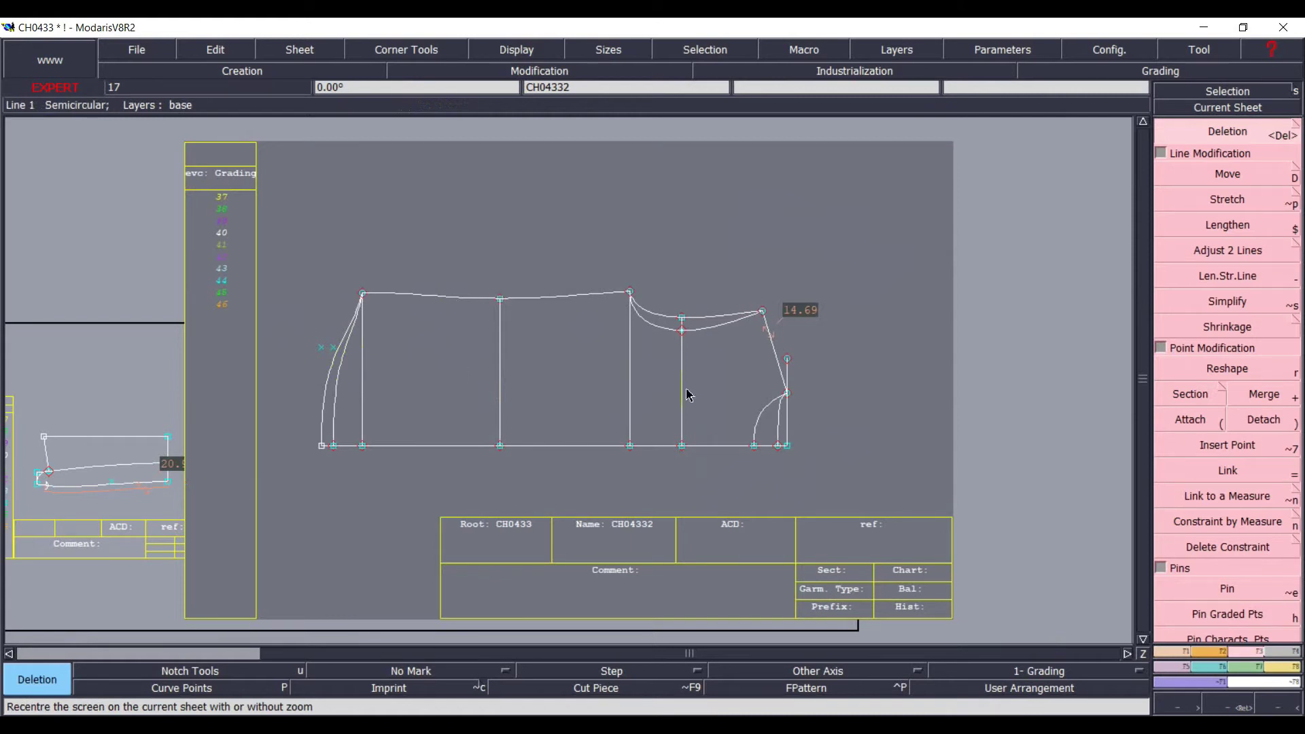
- Create dynamic length measures along the lower and upper armhole curves, from the chest line to the shoulder end
left_click(1142, 653)
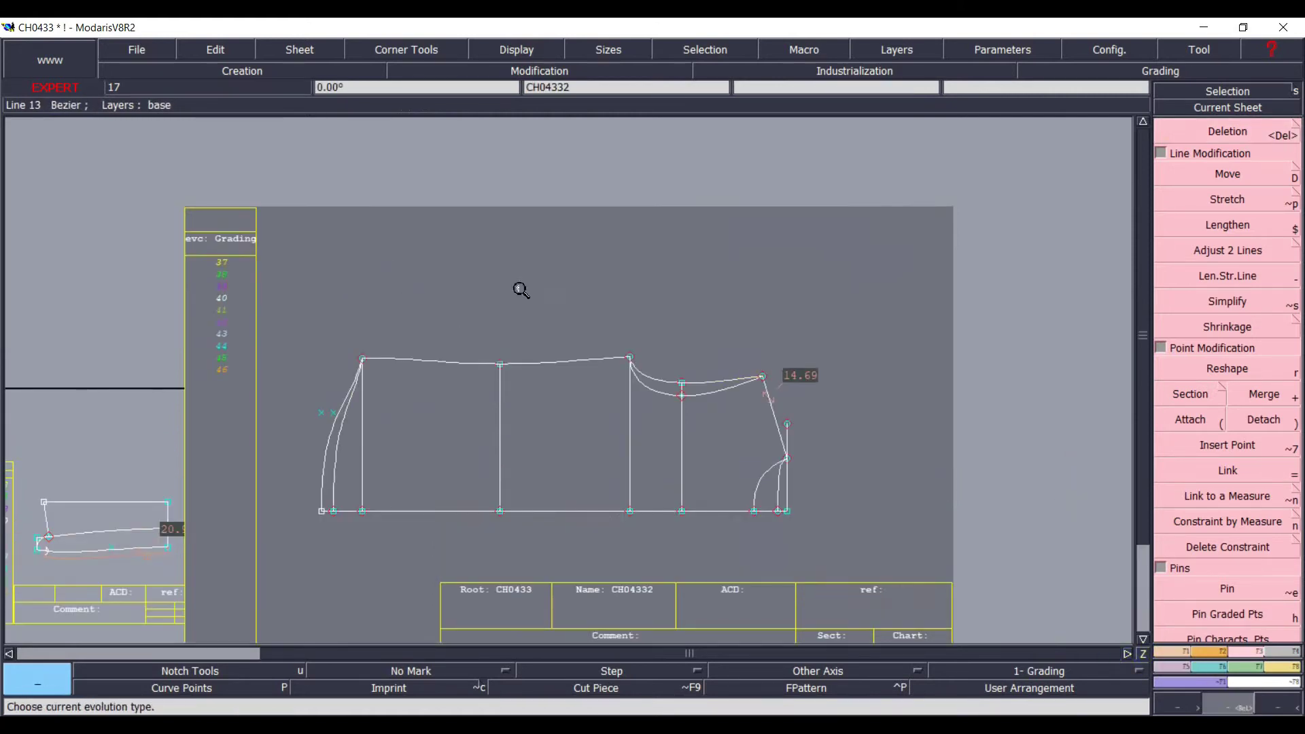
left_click_drag(196, 206, 951, 564)
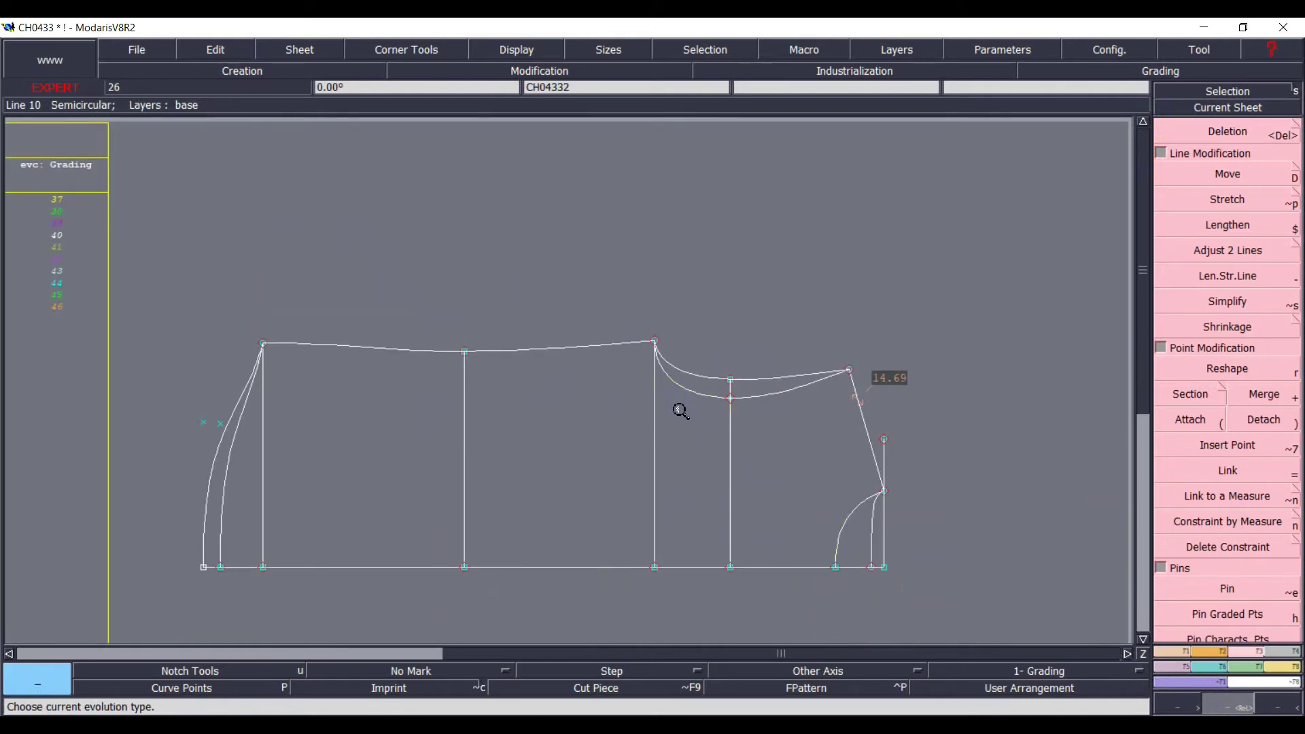
key("l")
left_click(699, 396)
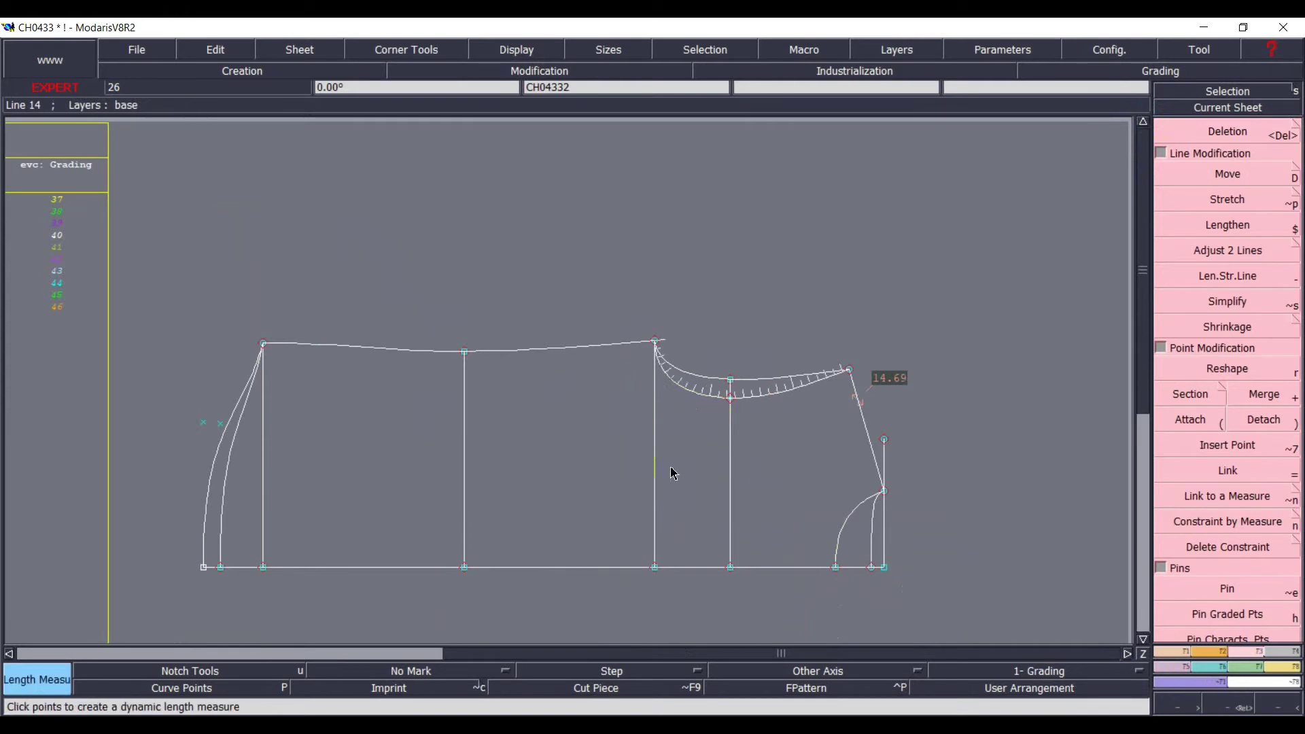
left_click(671, 469)
key("Return")
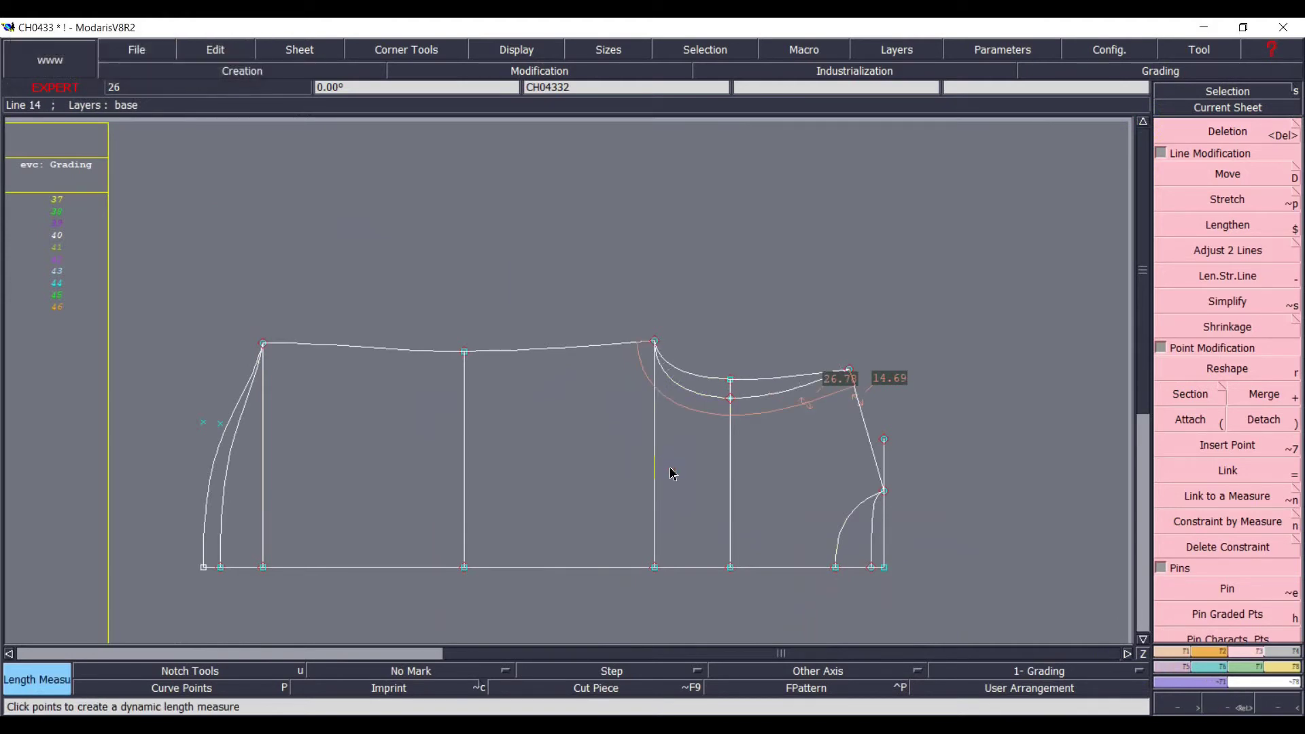
left_click(686, 401)
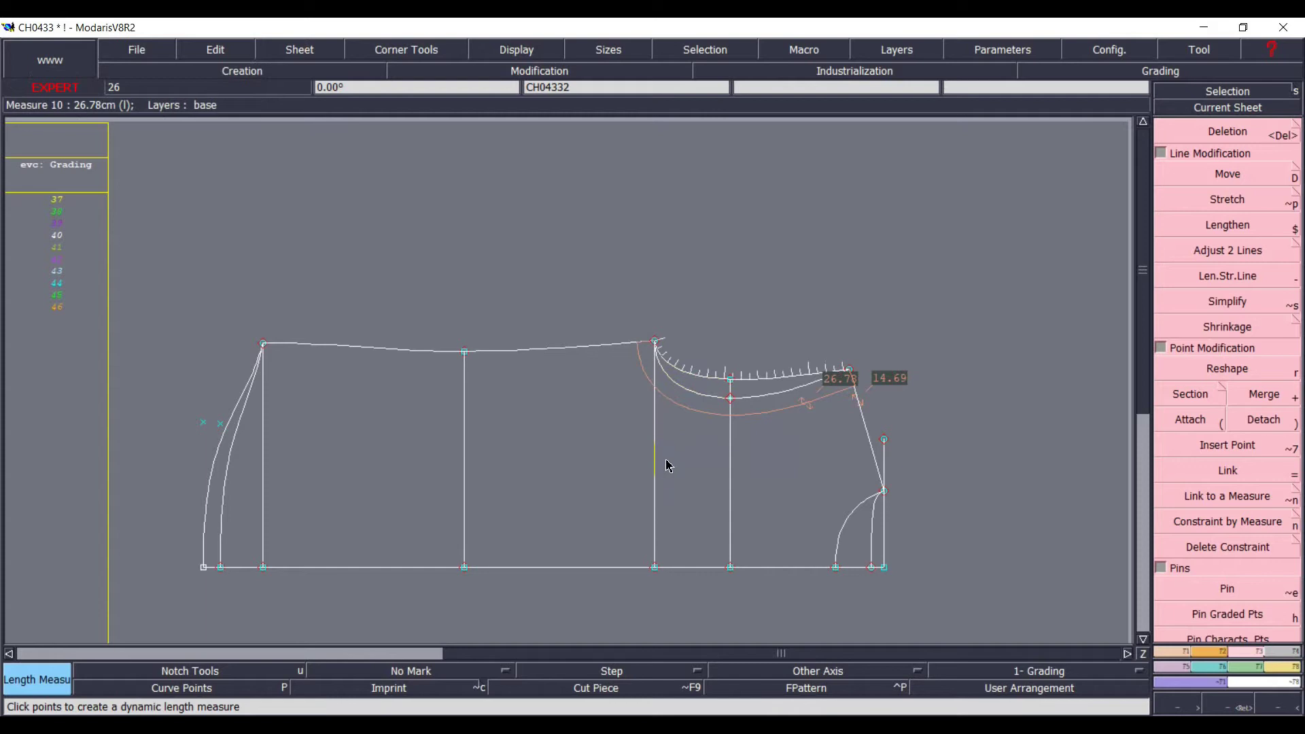
key("Return")
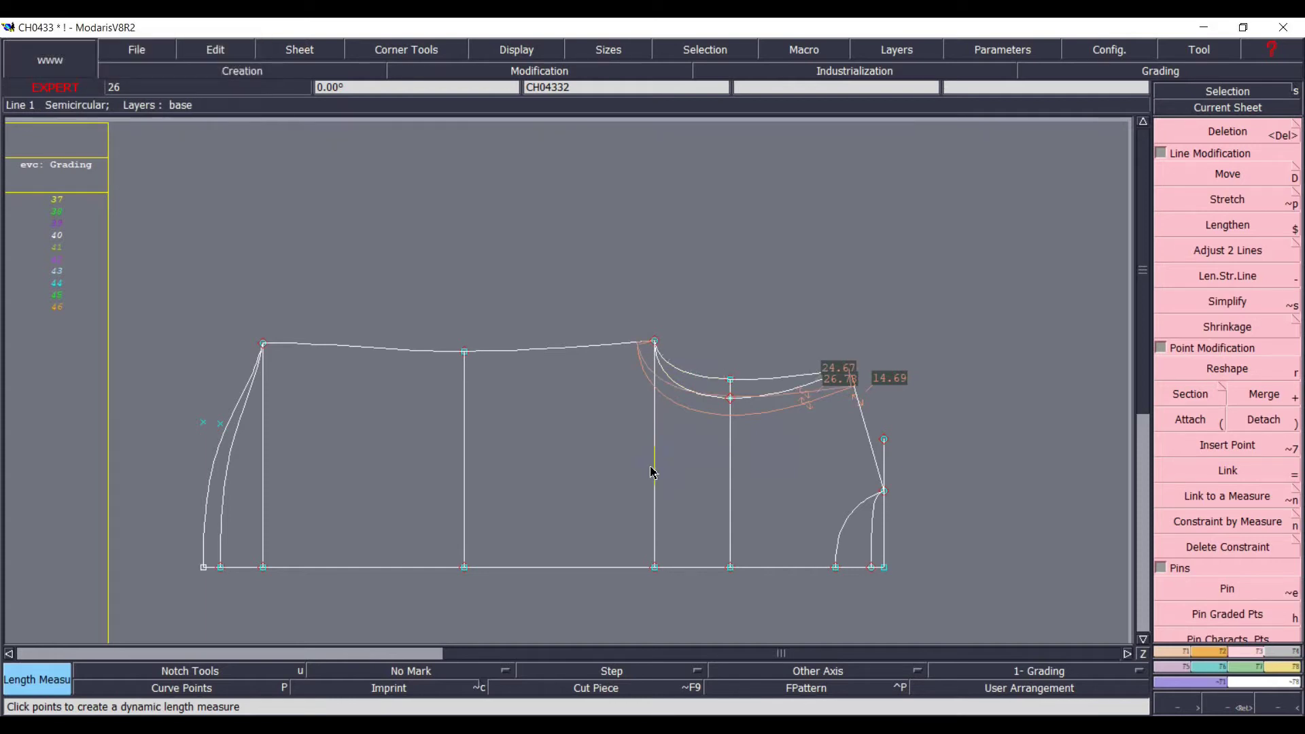
- Open the measurement chart and create a formula that adds the two armhole length measures, NONAME_3+NONAME_4
key("m")
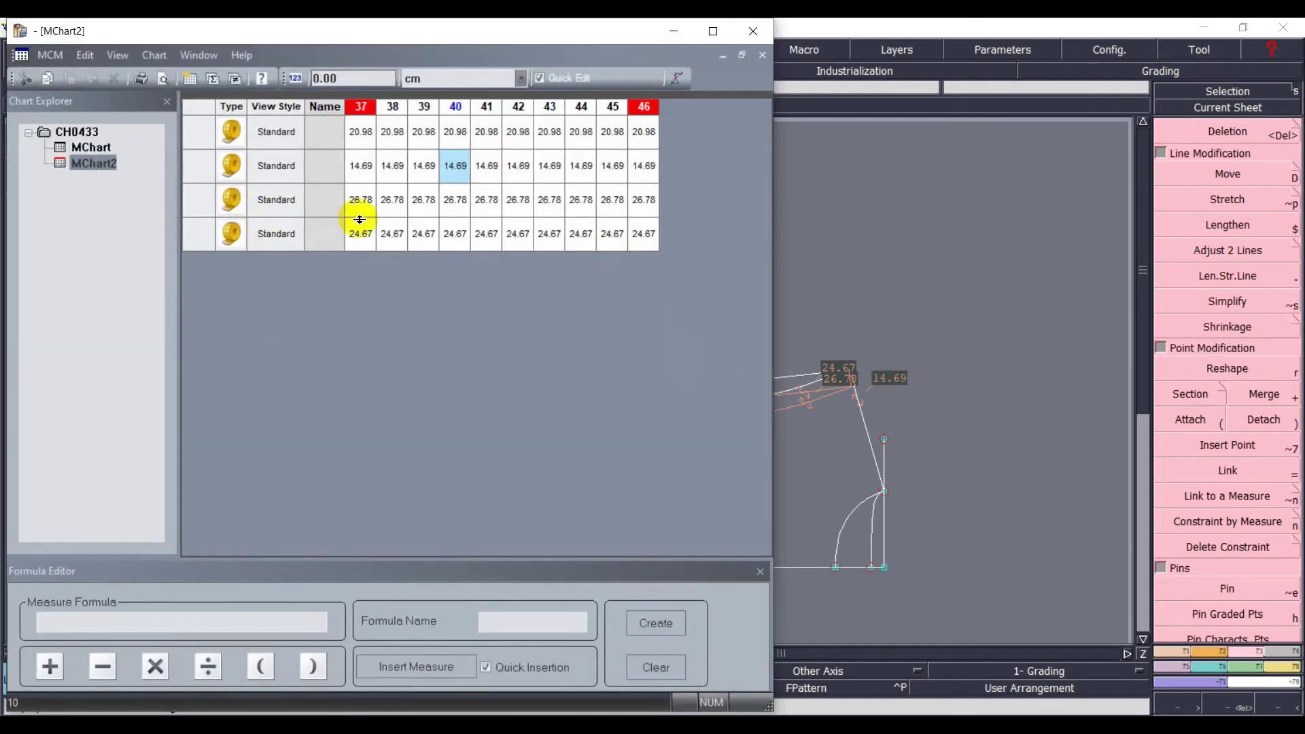
left_click(206, 215)
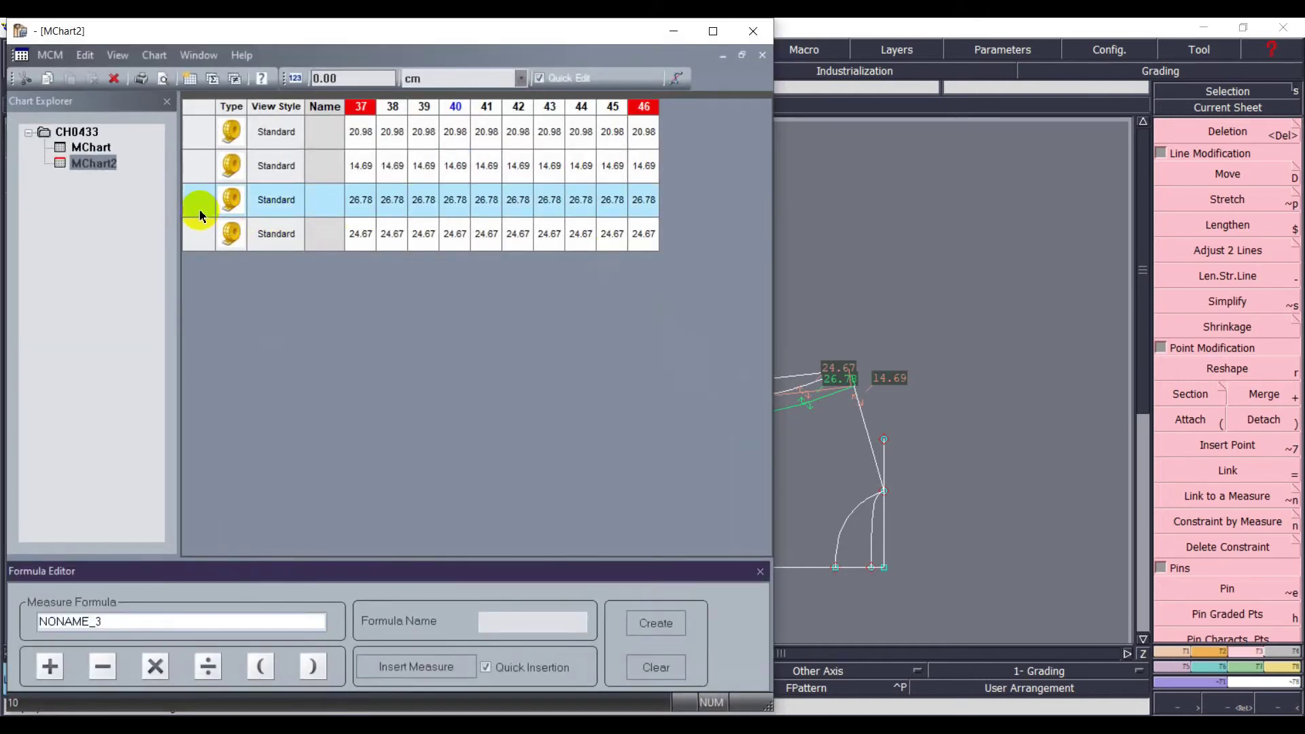
type("+")
left_click(197, 235)
key("Return")
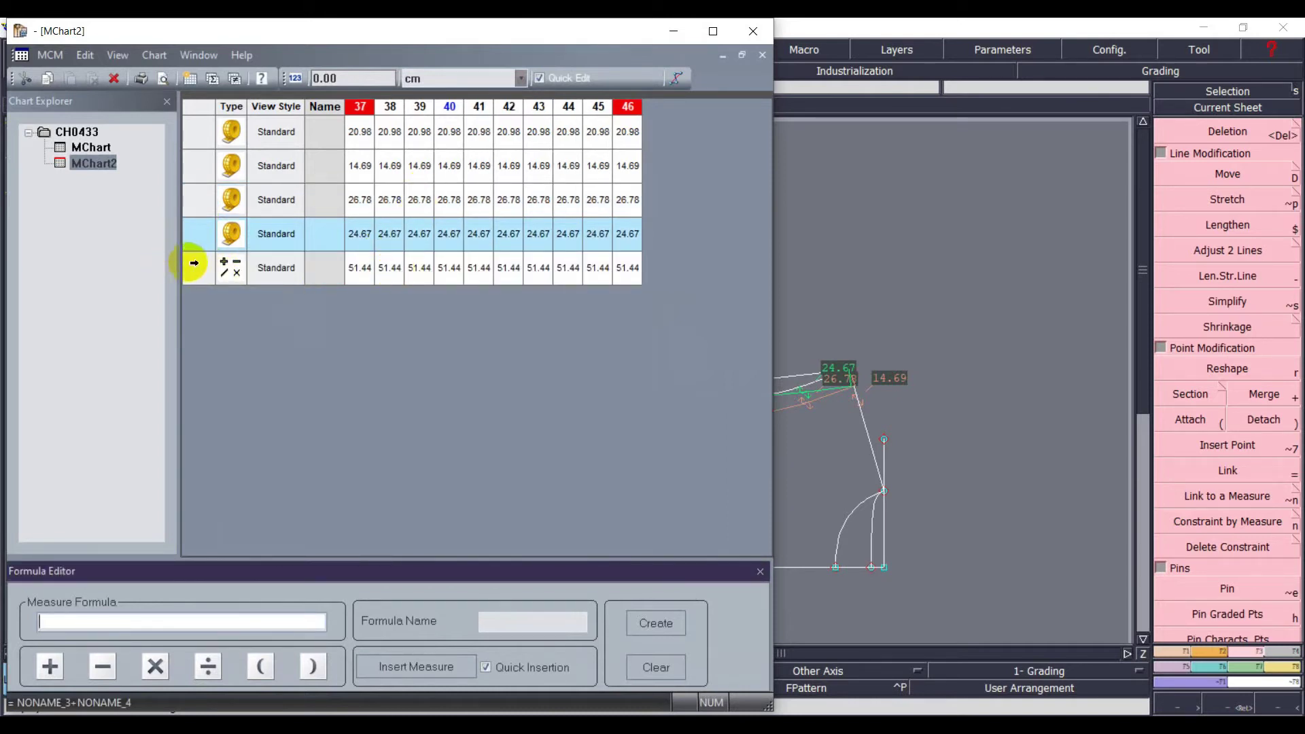
- Remove the four individual measure rows from the chart and create the formula NONAME_5/2 for half the armhole total
left_click_drag(201, 129, 184, 231)
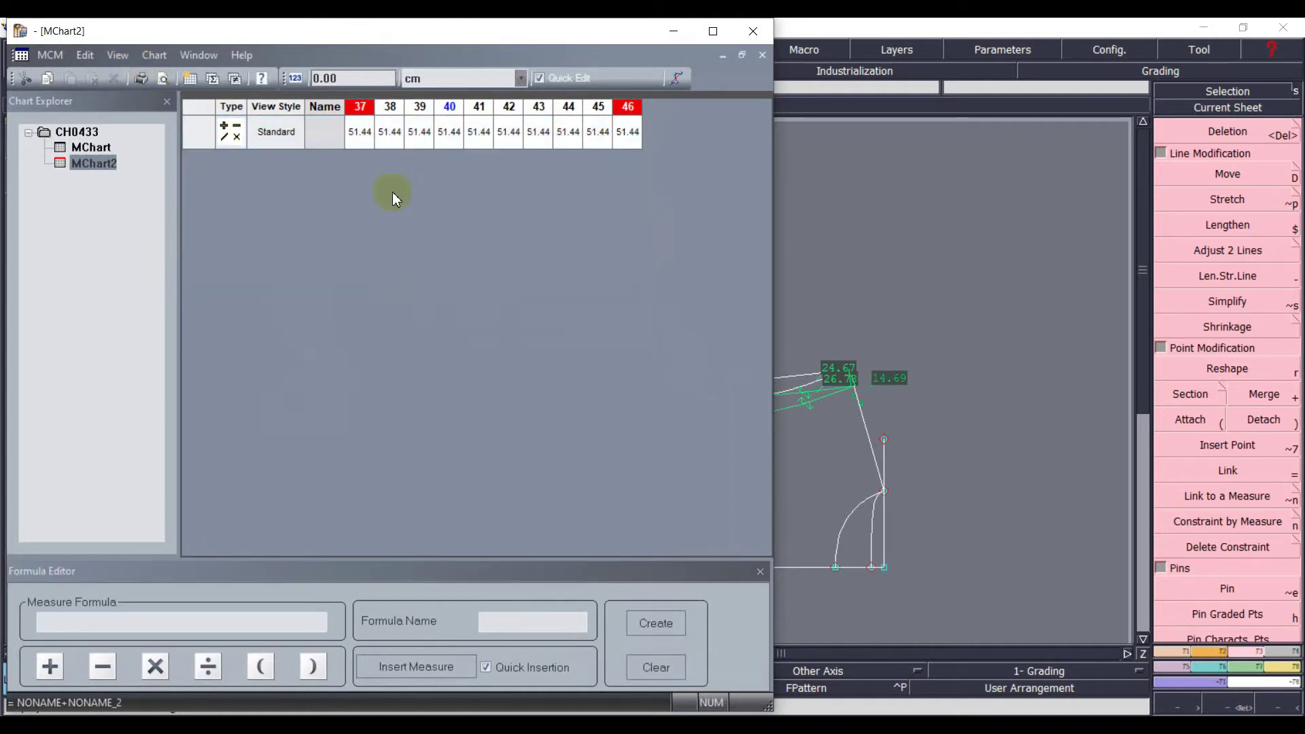
double_click(205, 132)
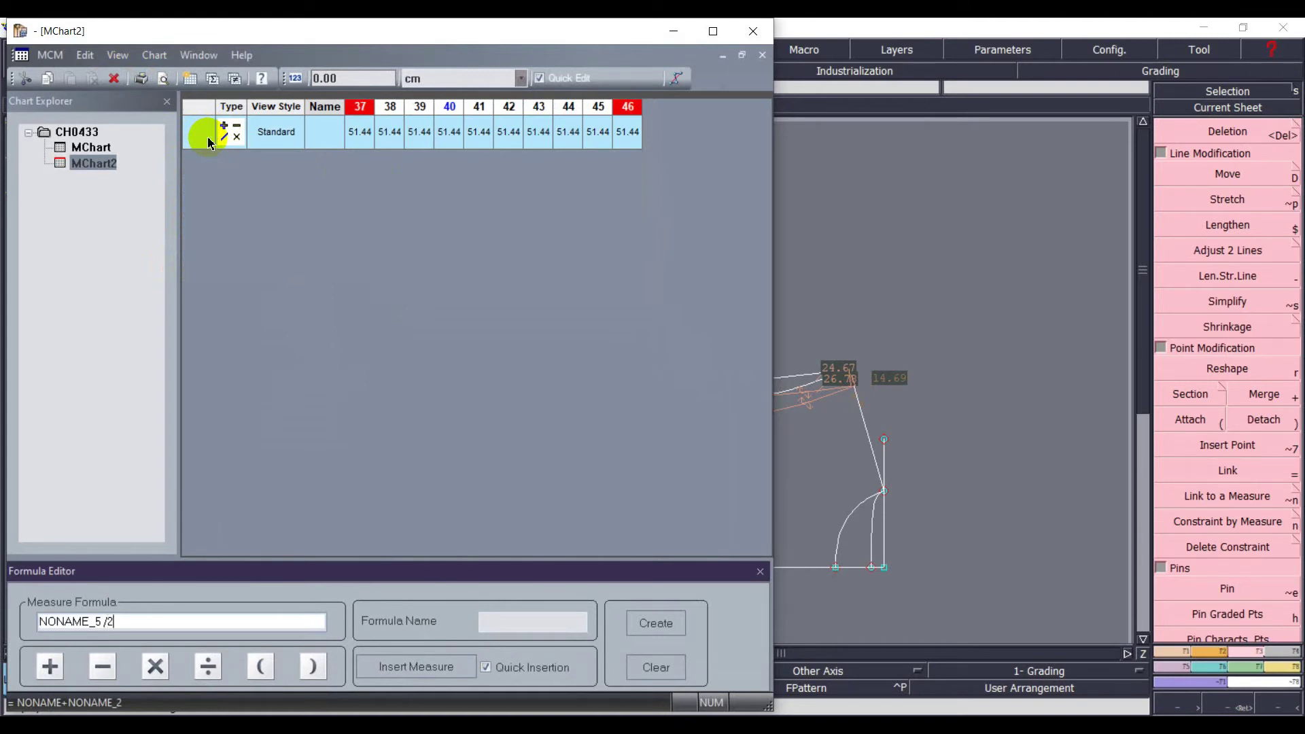
key("Return")
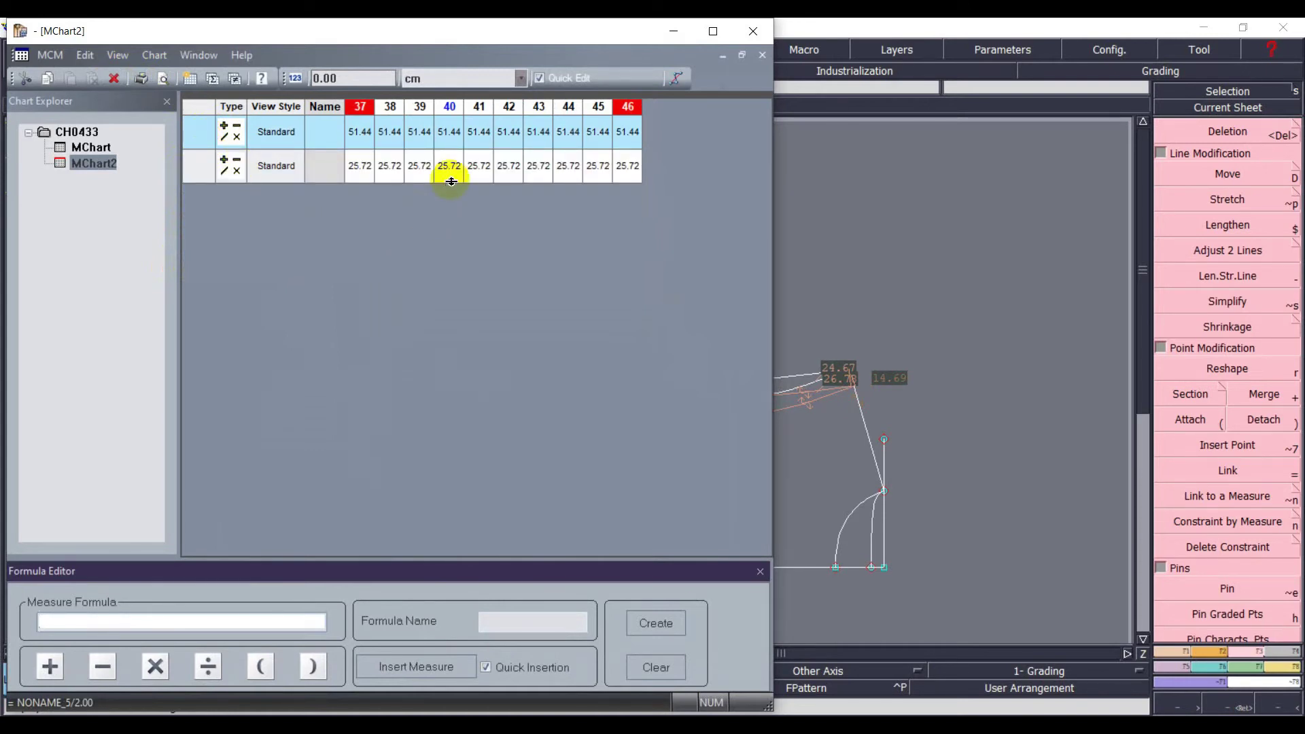
left_click(671, 31)
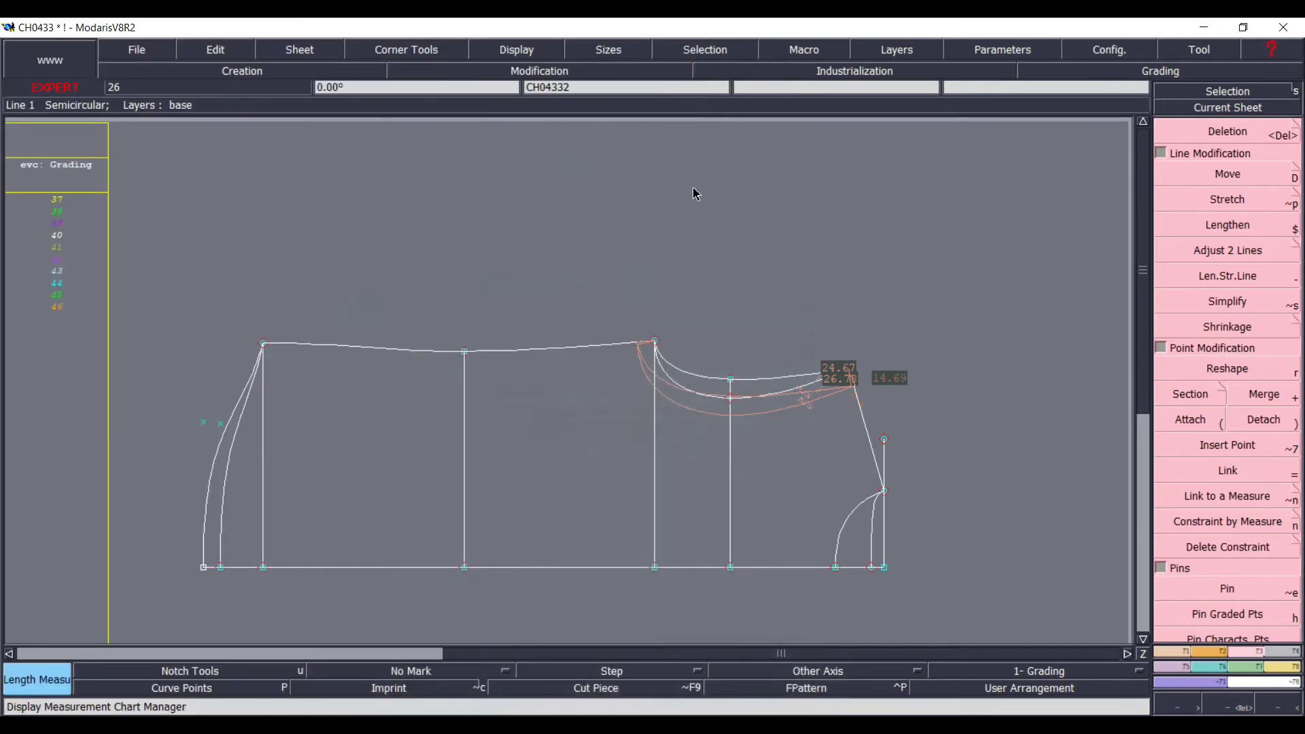
- Switch to the specification PDF in Adobe Acrobat Reader and look up the size 40 sleeve length with cuff (AFJ1)
key("Insert")
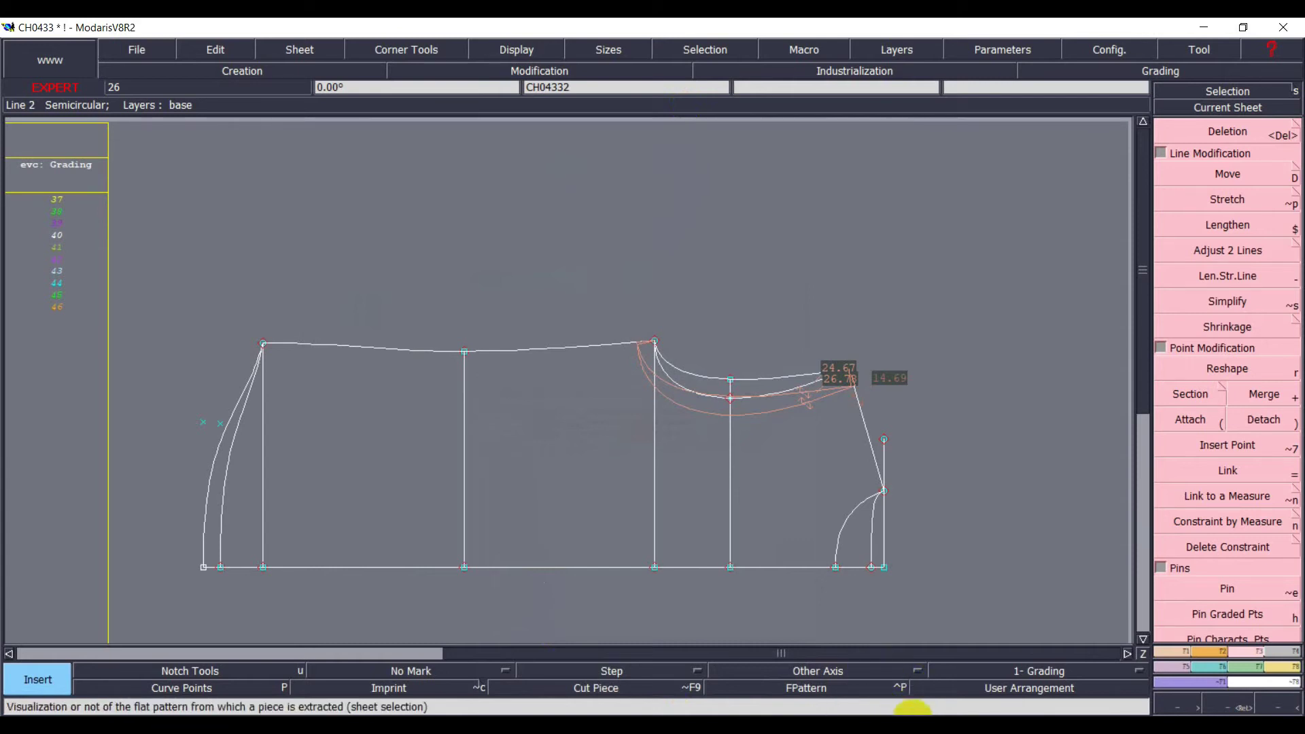
mouse_move(906, 726)
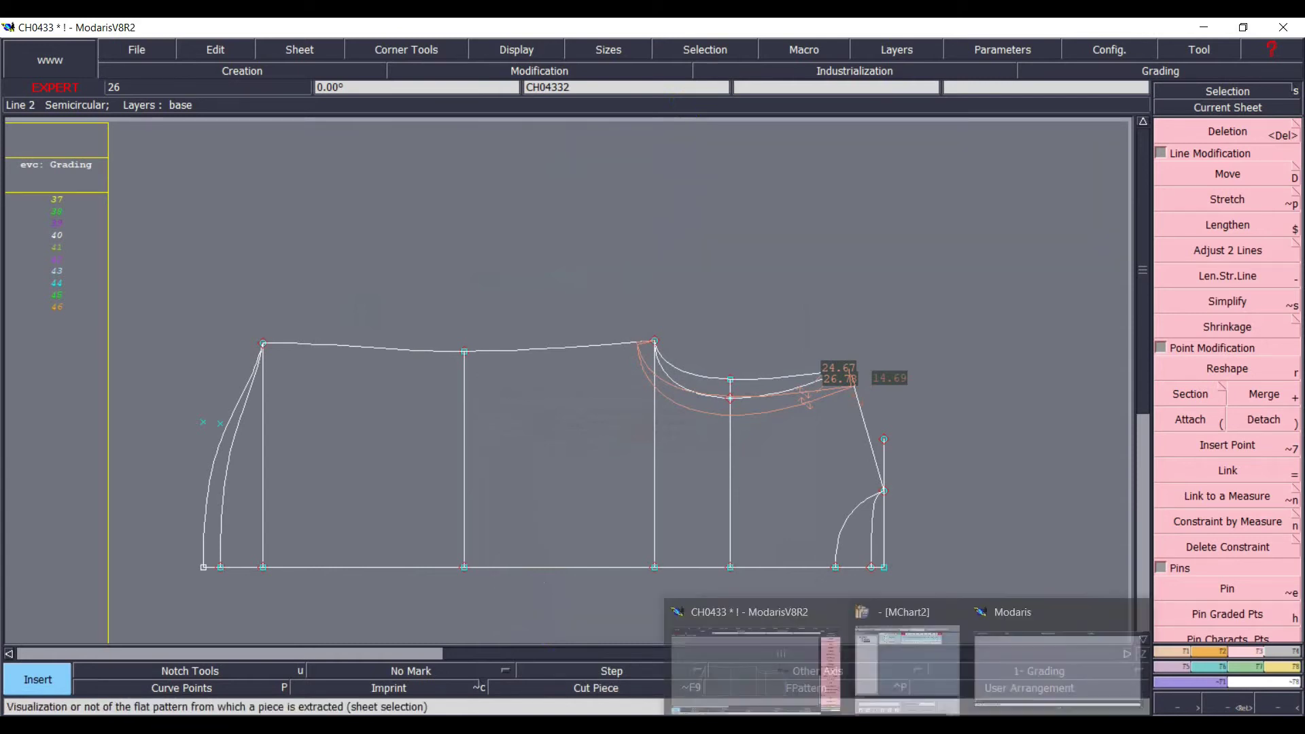
mouse_move(807, 698)
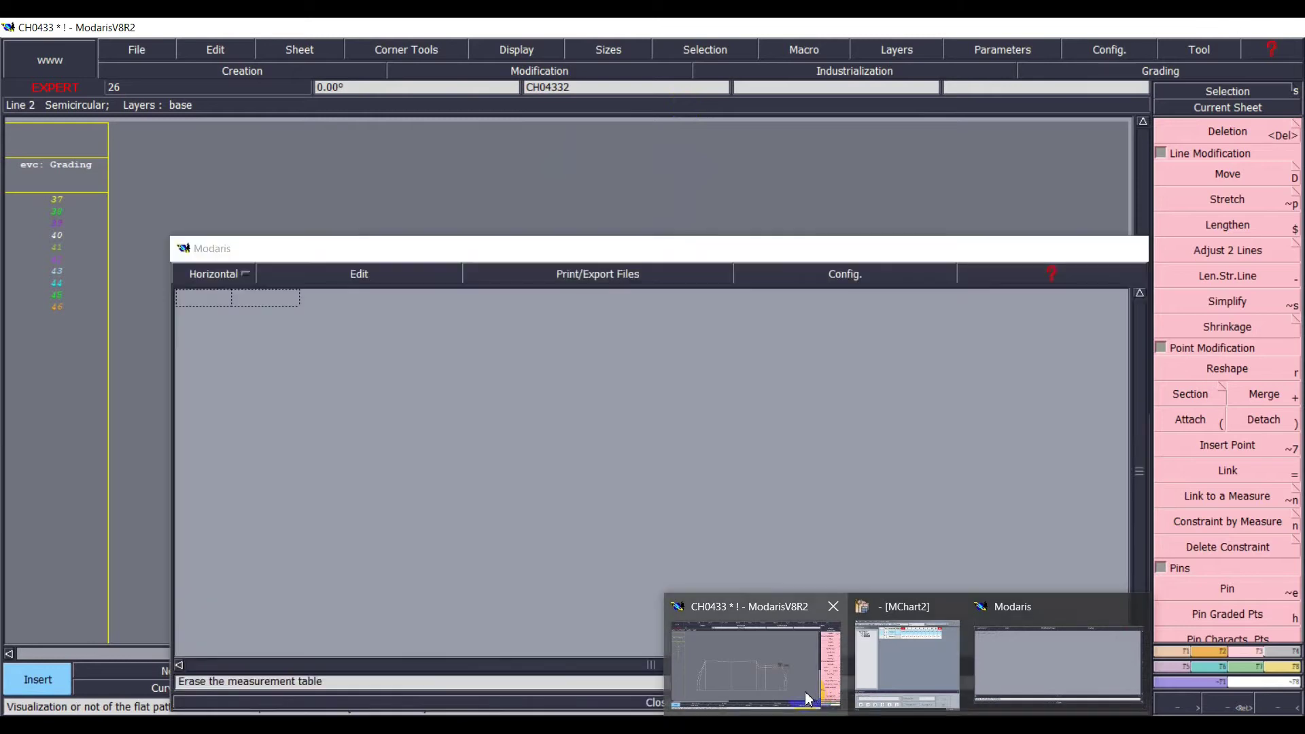
mouse_move(781, 726)
left_click(724, 694)
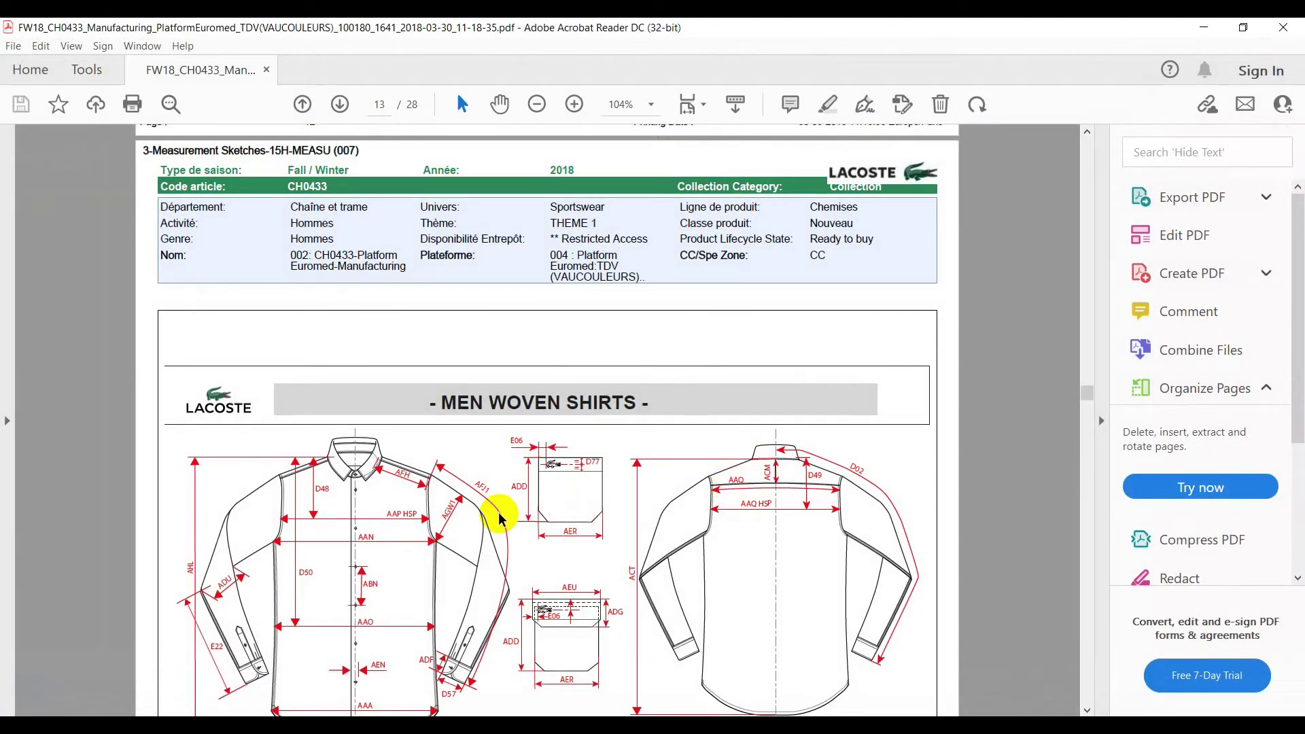
scroll(379, 553, "down", 8)
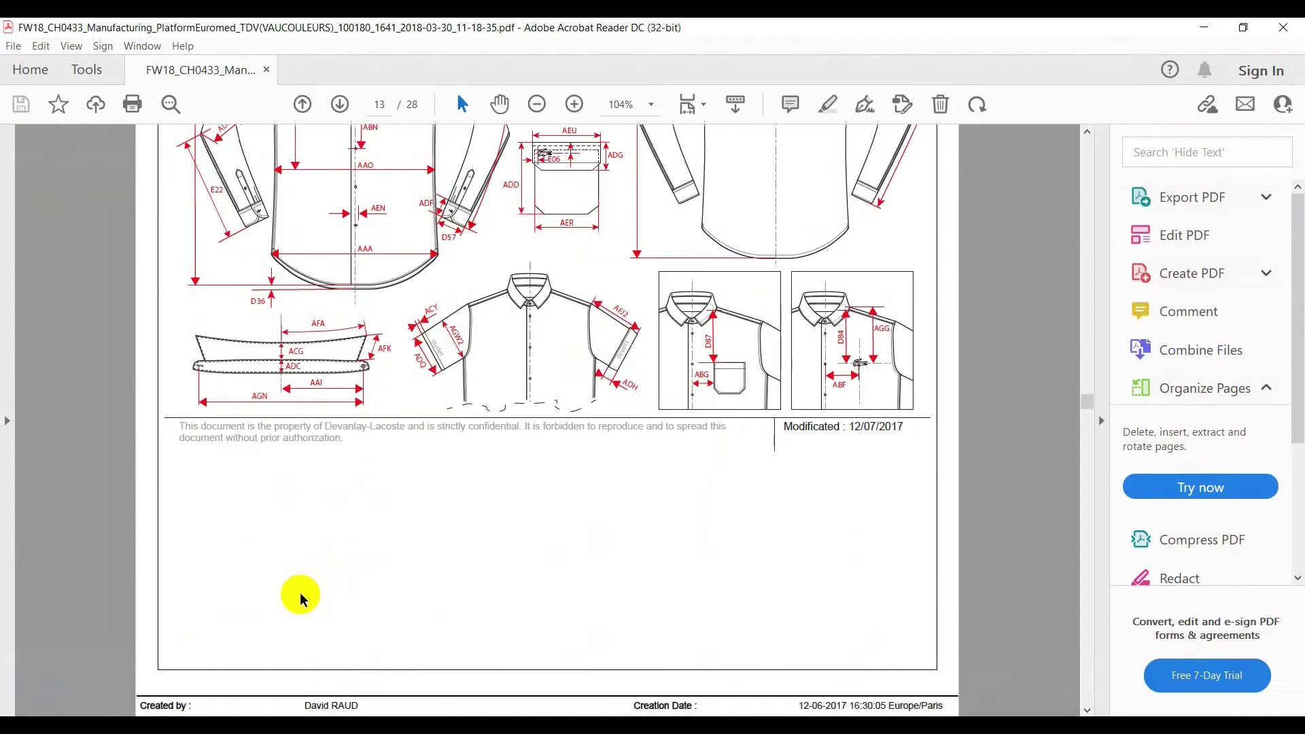
scroll(302, 598, "down", 10)
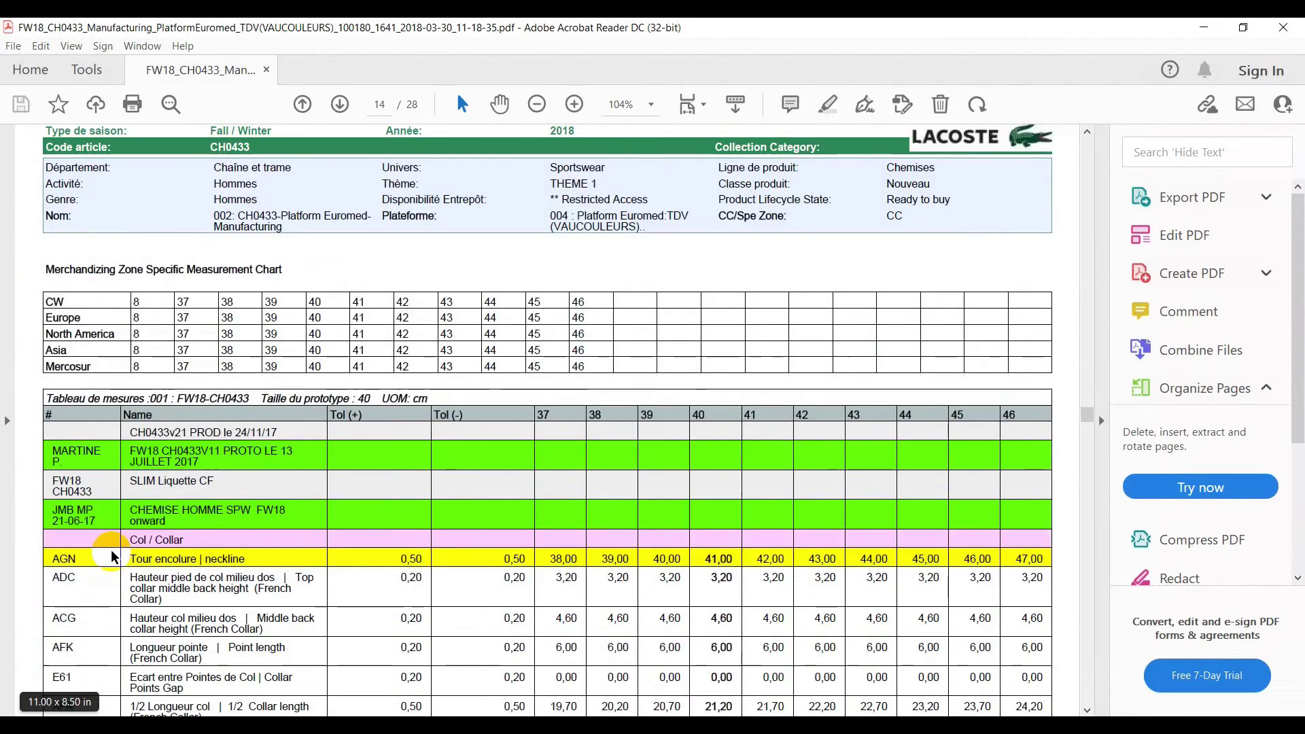
scroll(112, 557, "down", 1)
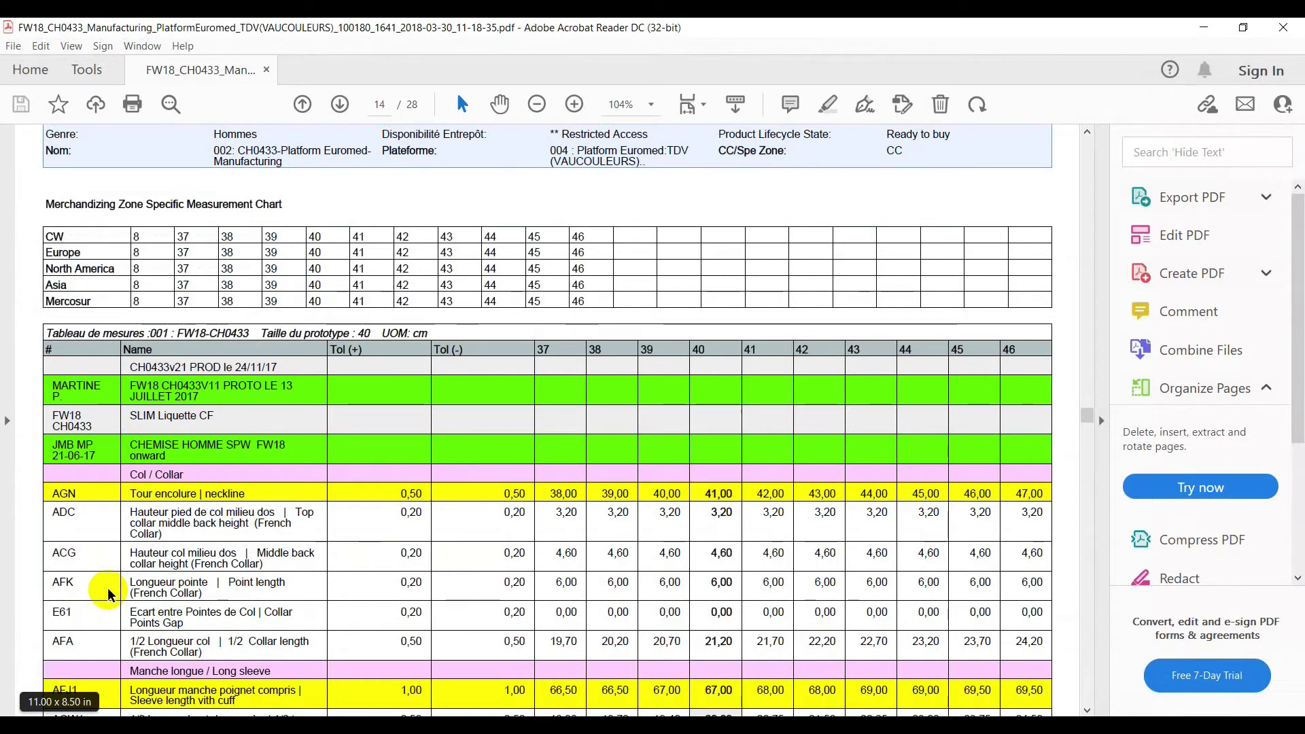
scroll(109, 593, "down", 2)
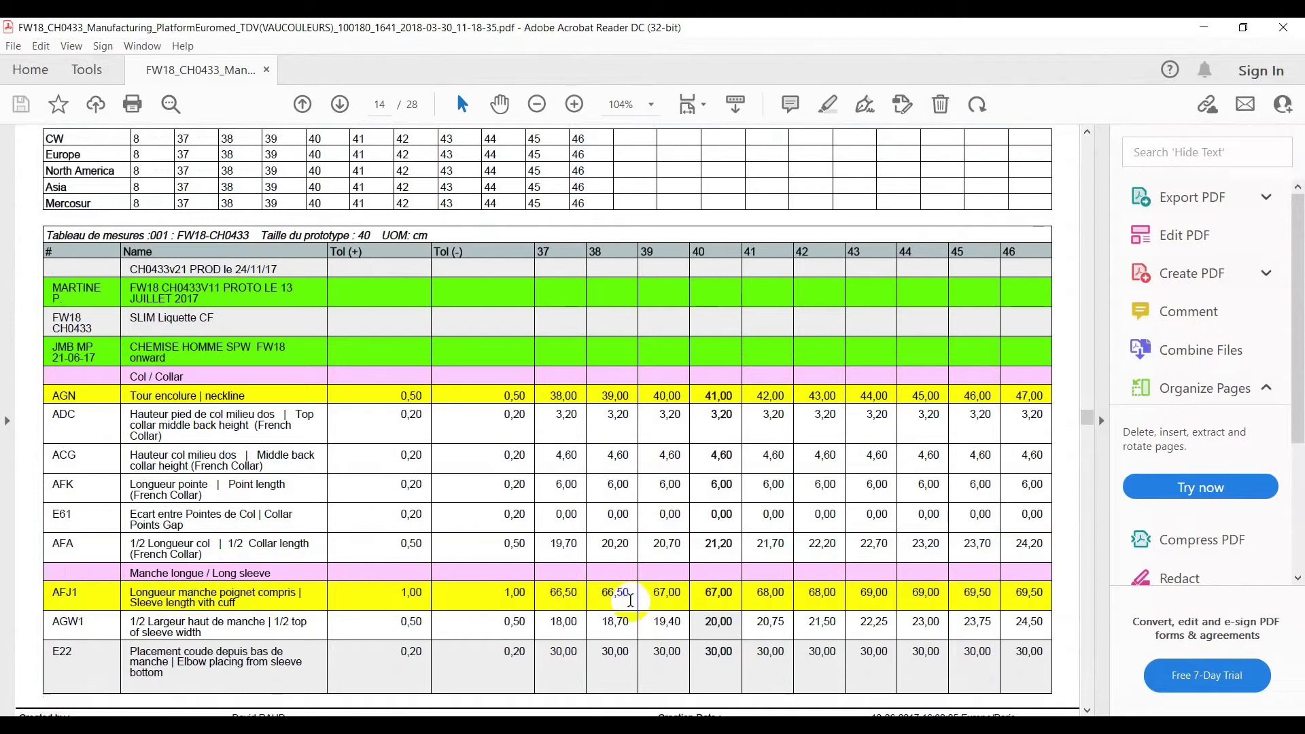
double_click(714, 598)
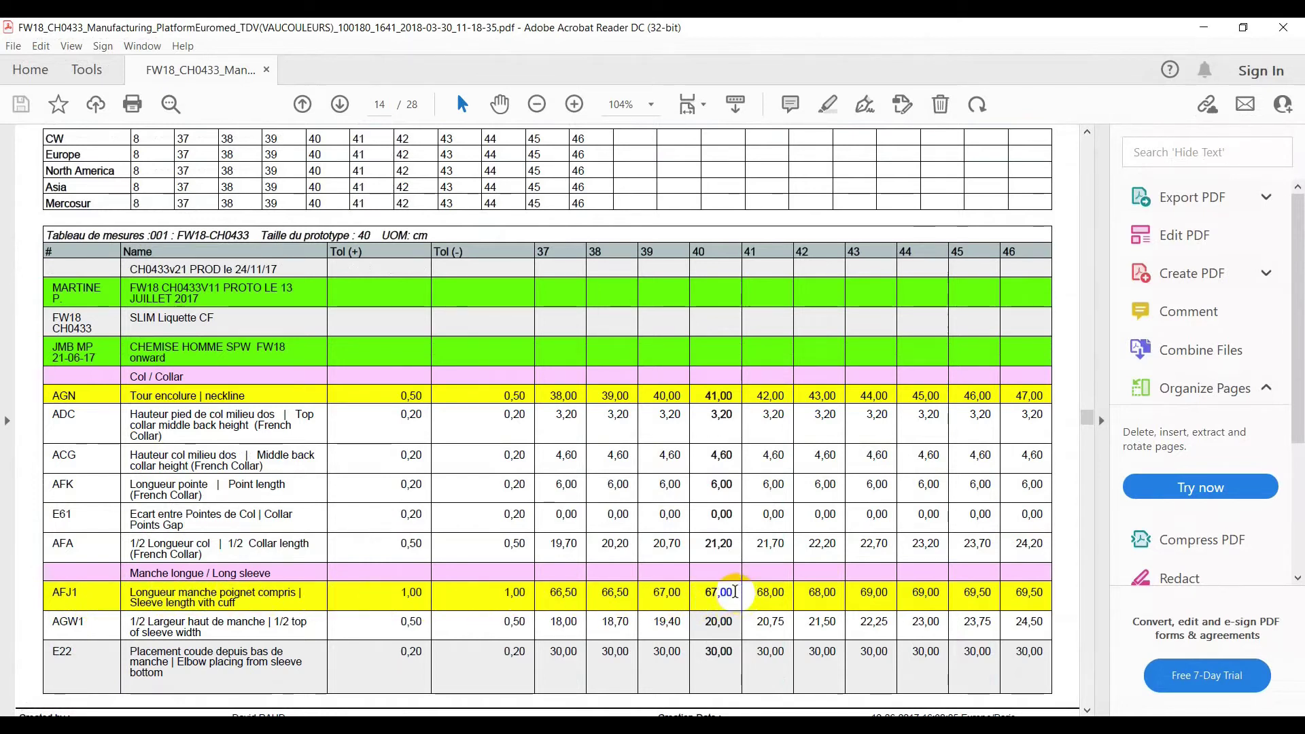
left_click(1204, 27)
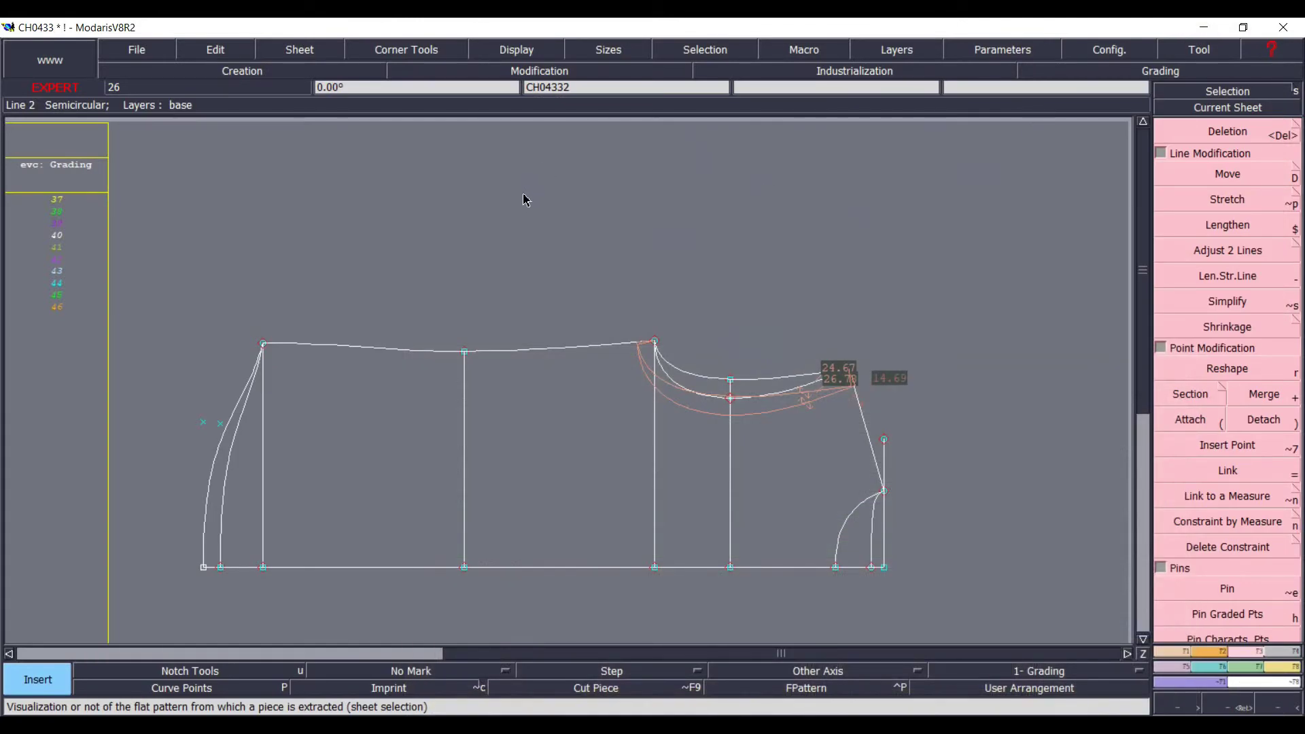
- Draw a horizontal straight line about 67 cm long above the body pattern for the sleeve length, with dy 0
key("l")
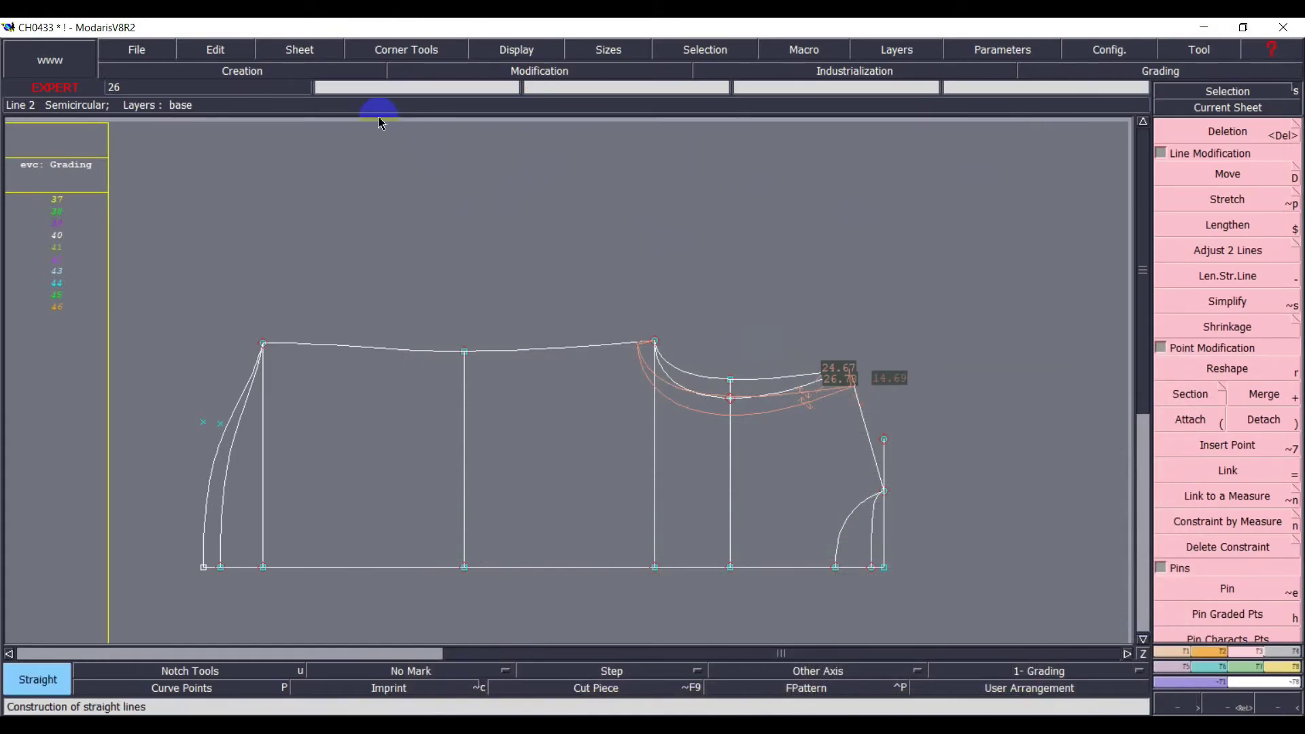
left_click(377, 121)
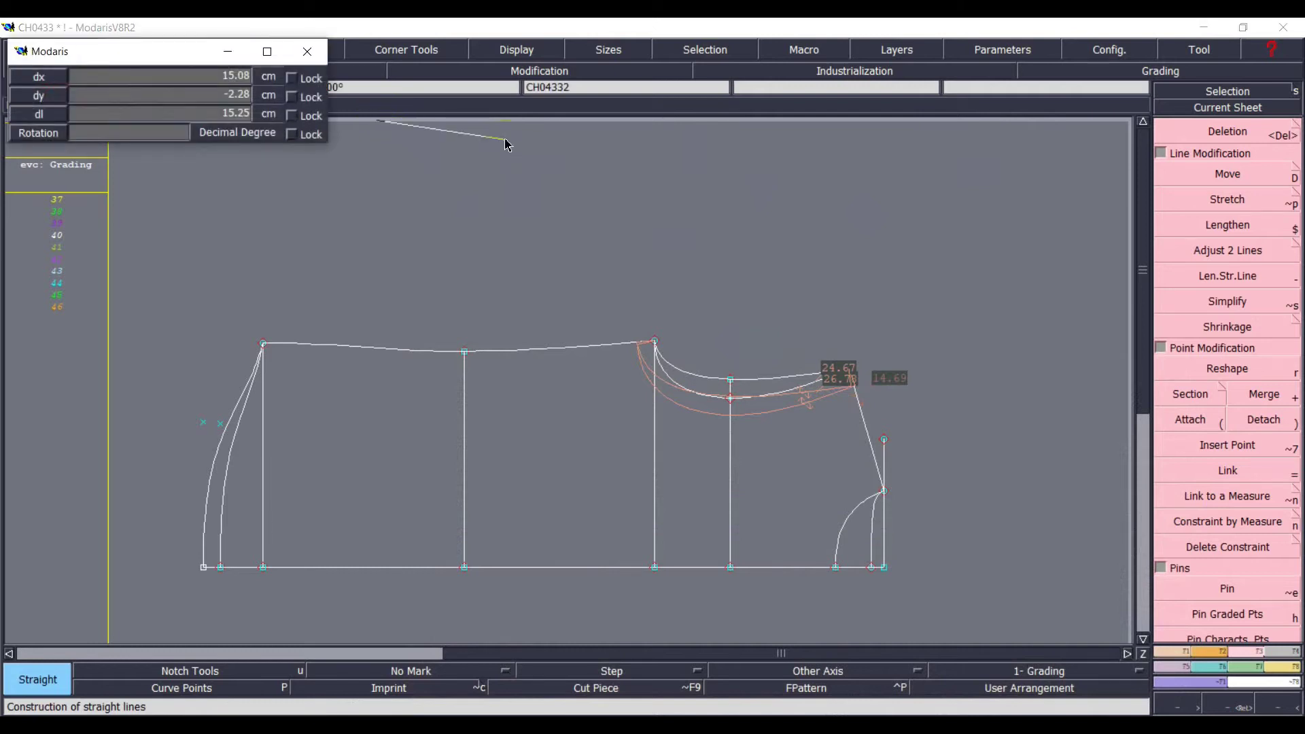
type("0")
key("Tab")
type("0")
key("Return")
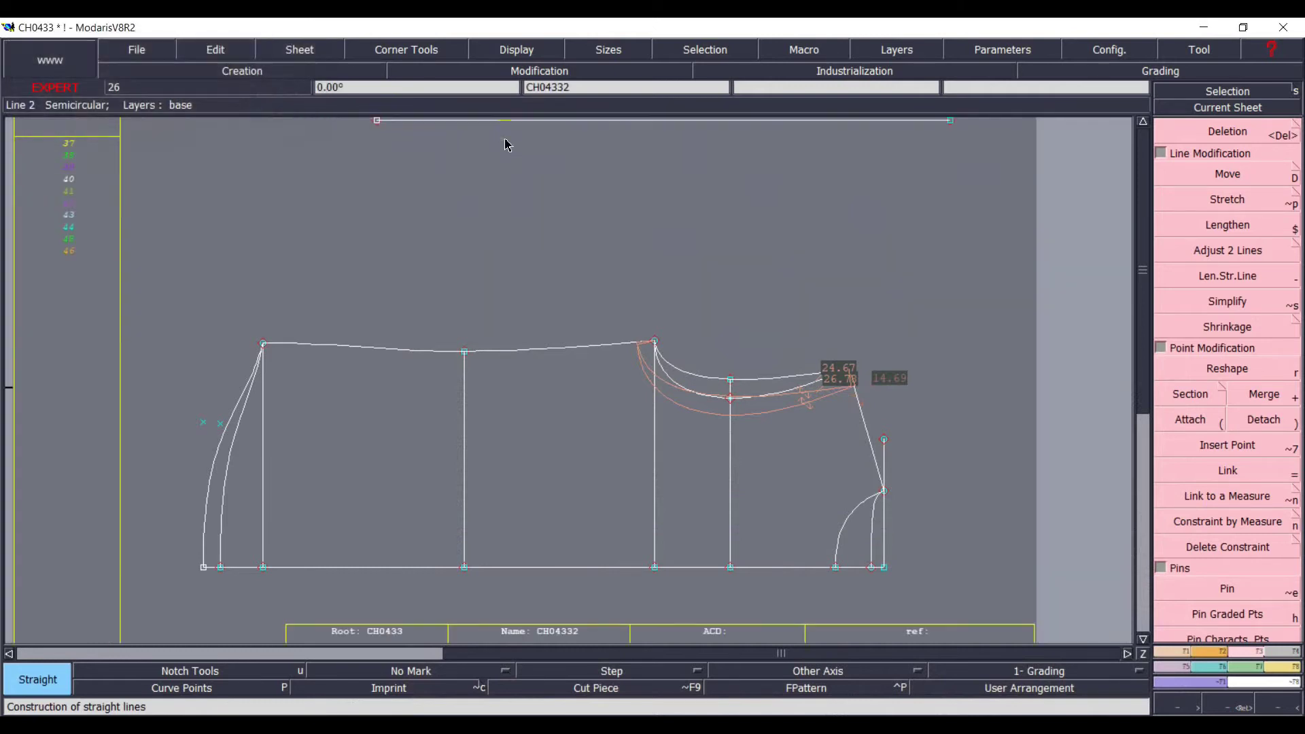
- Place a developed point on the sleeve length line, 13 cm in from its sleeve-cap end
key("Home")
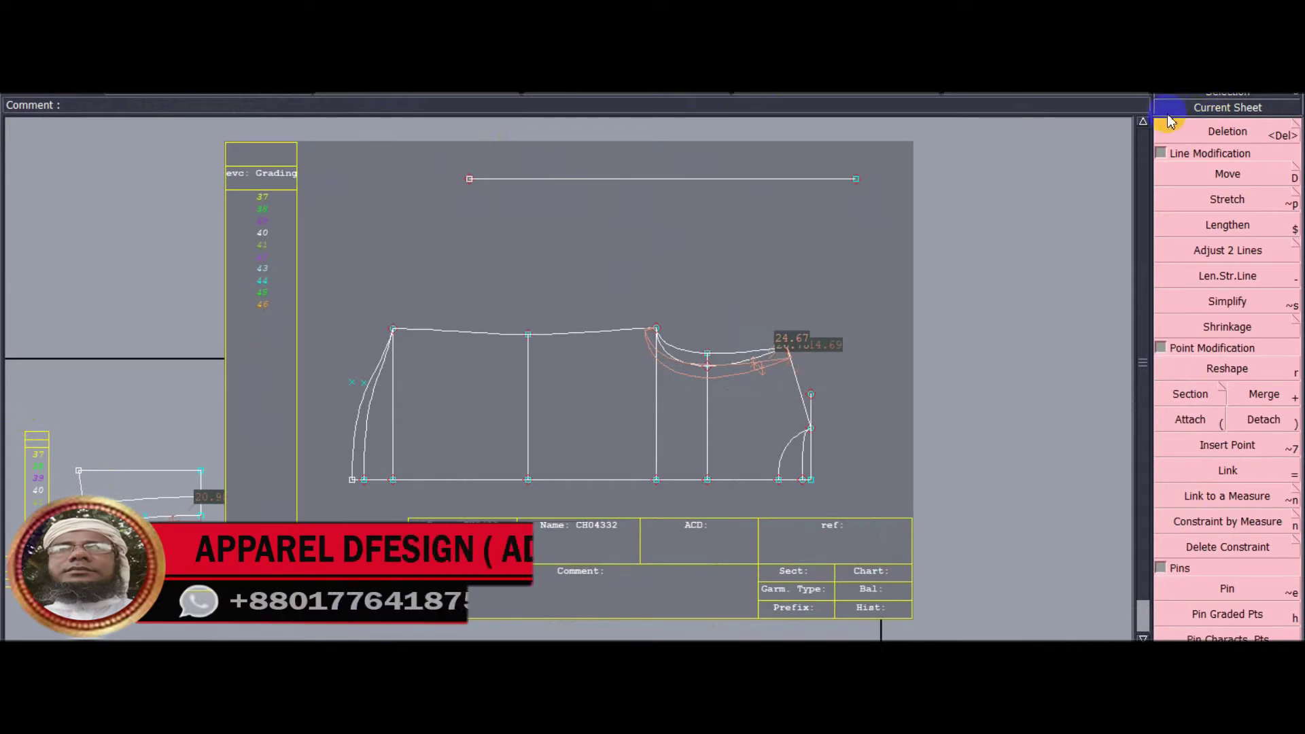
left_click(1142, 123)
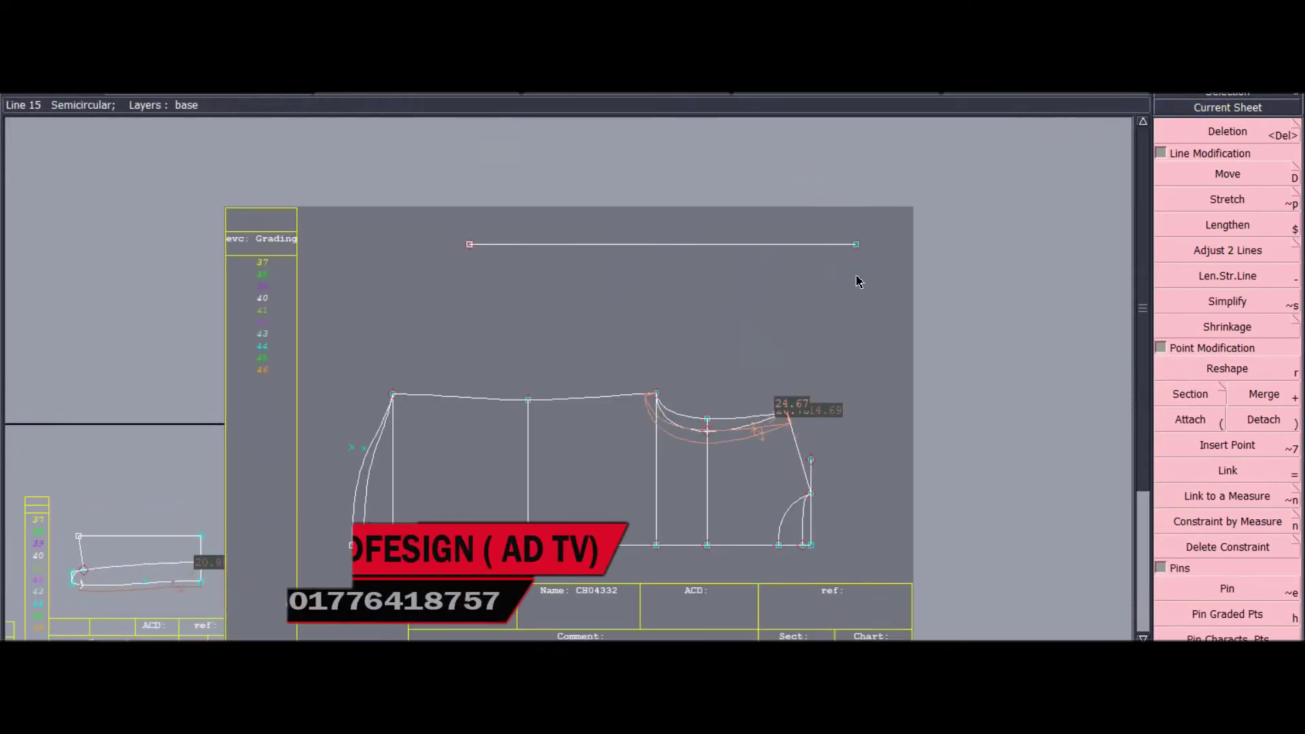
left_click(859, 244)
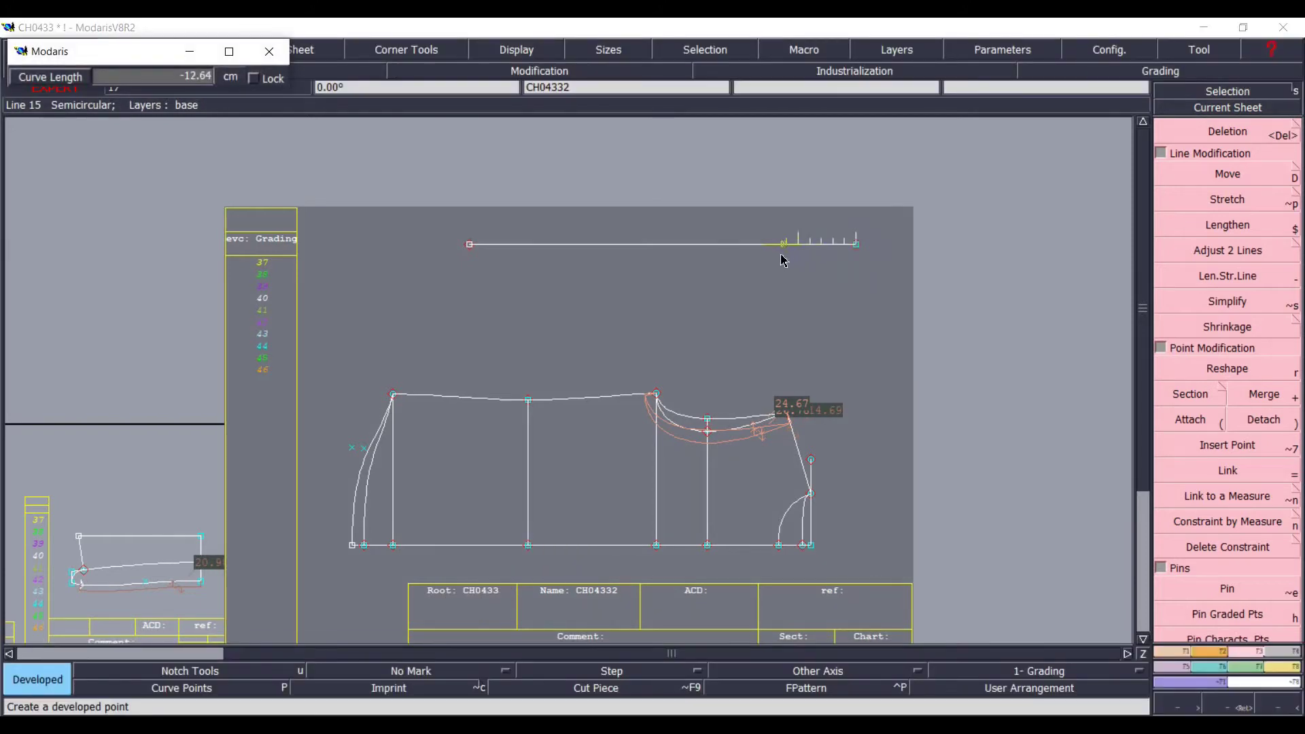
type("-1")
key("Return")
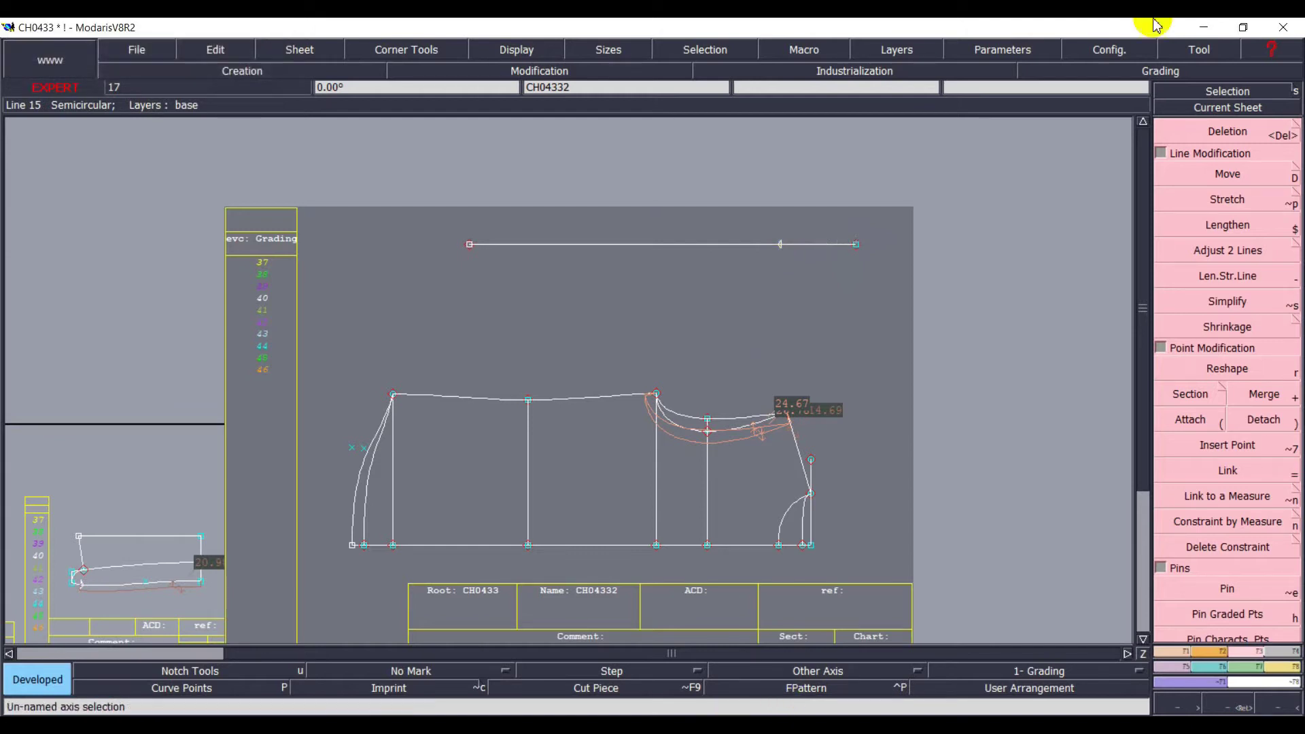
- Switch to the specification PDF in Adobe Acrobat Reader and look up the size 40 half top-of-sleeve width (AGW1)
key("alt+Tab")
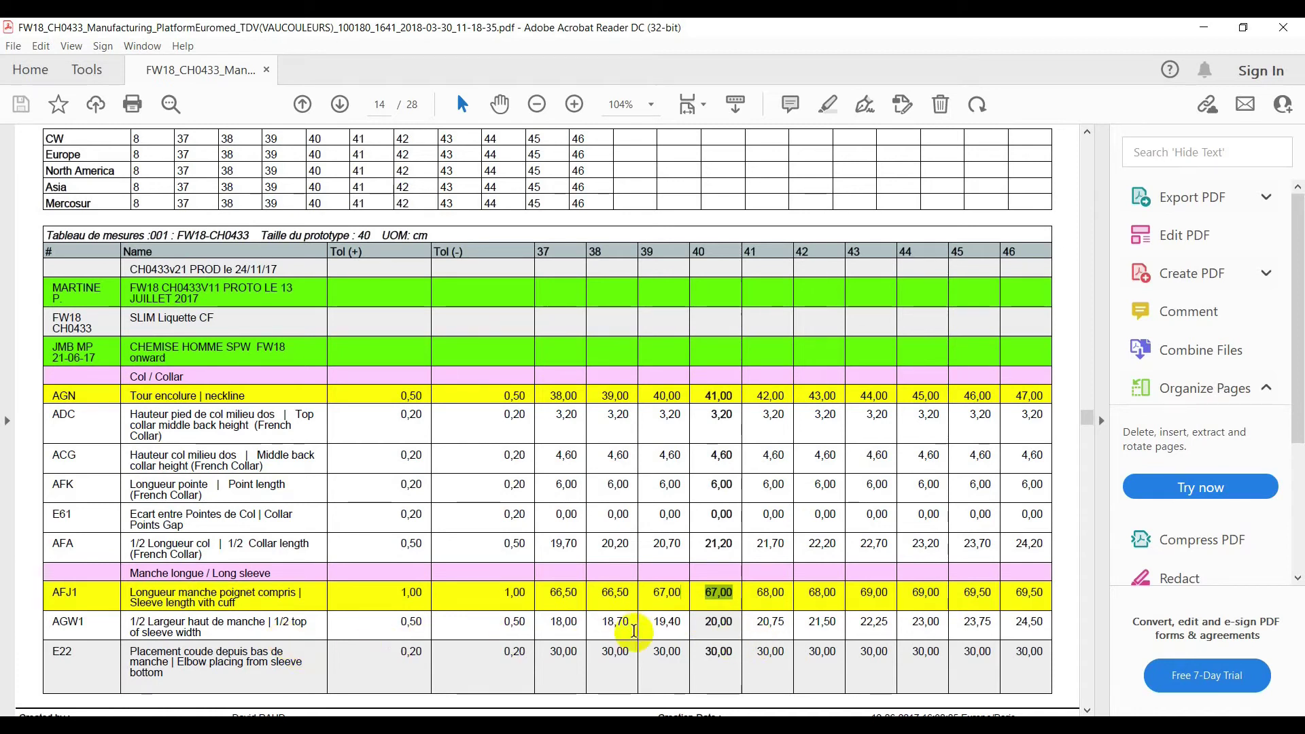
double_click(718, 621)
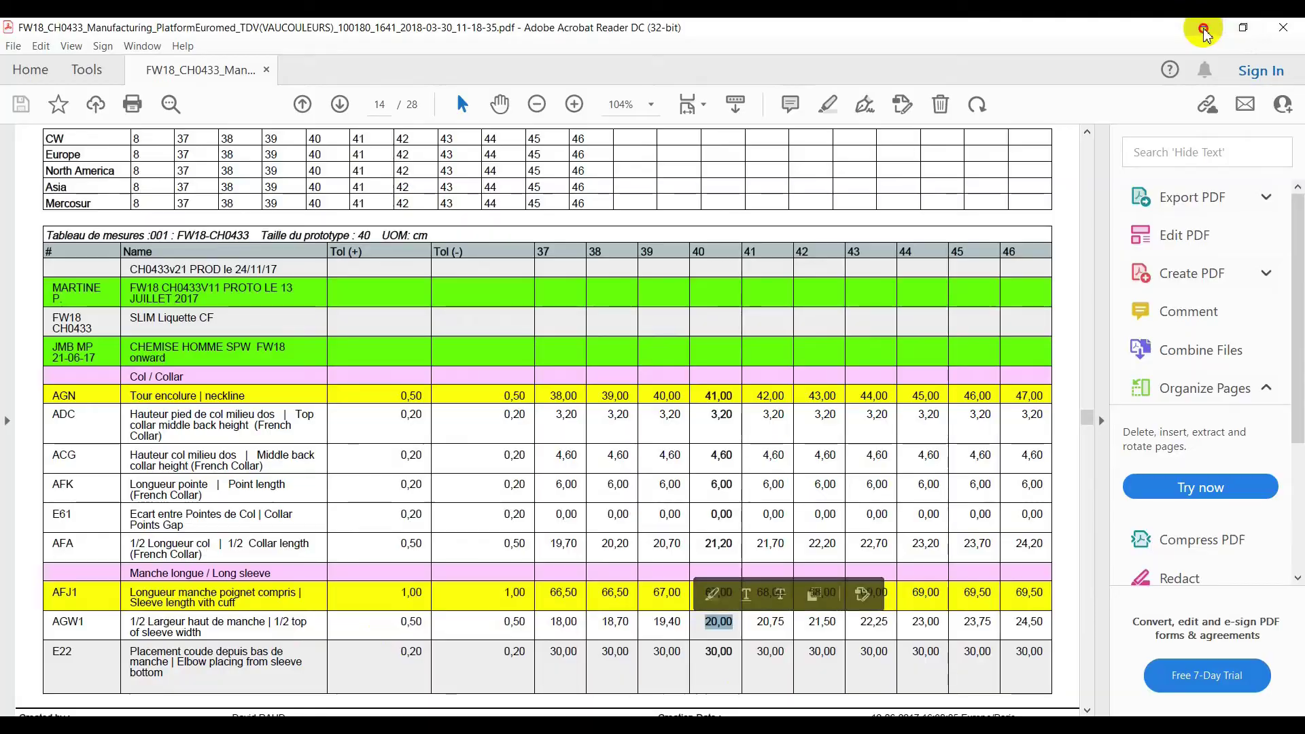
left_click(1203, 27)
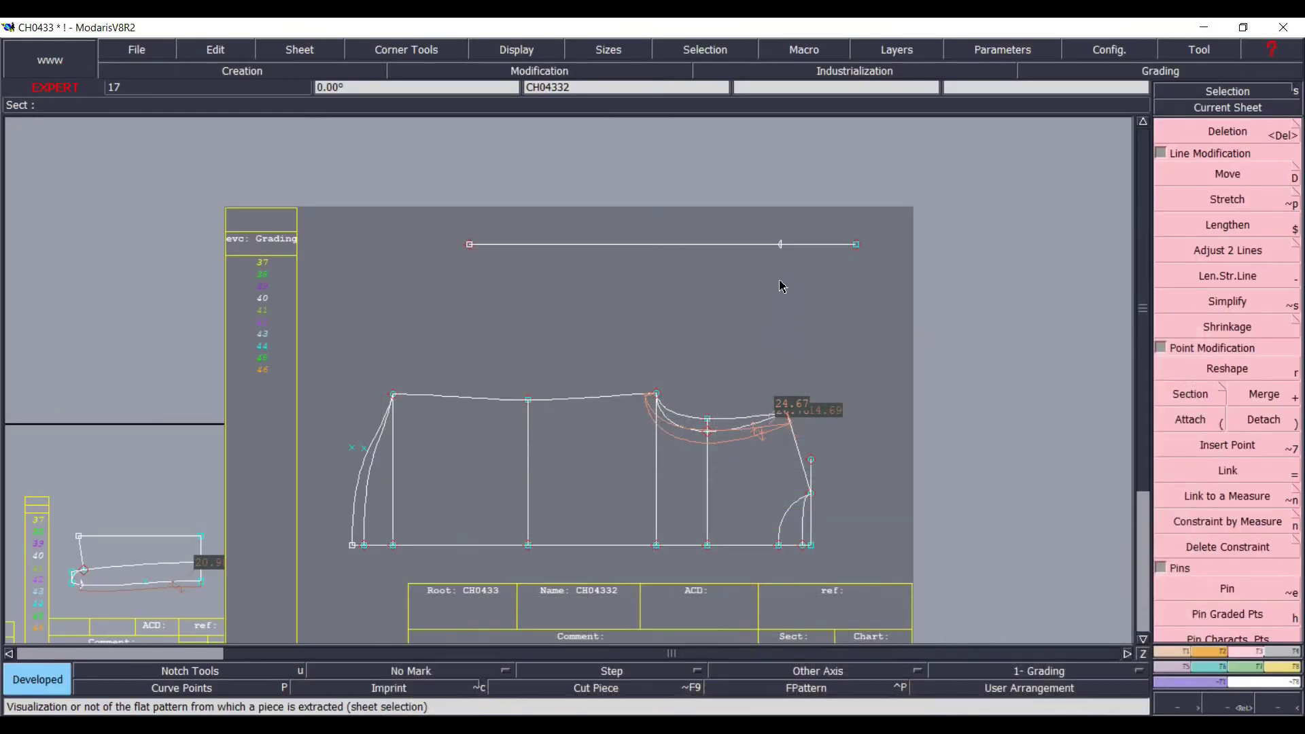
- Draw a vertical straight line upward from the 13 cm developed point for the sleeve width, with dx 0 and dy 20 cm
key("d")
left_click_drag(781, 245, 781, 141)
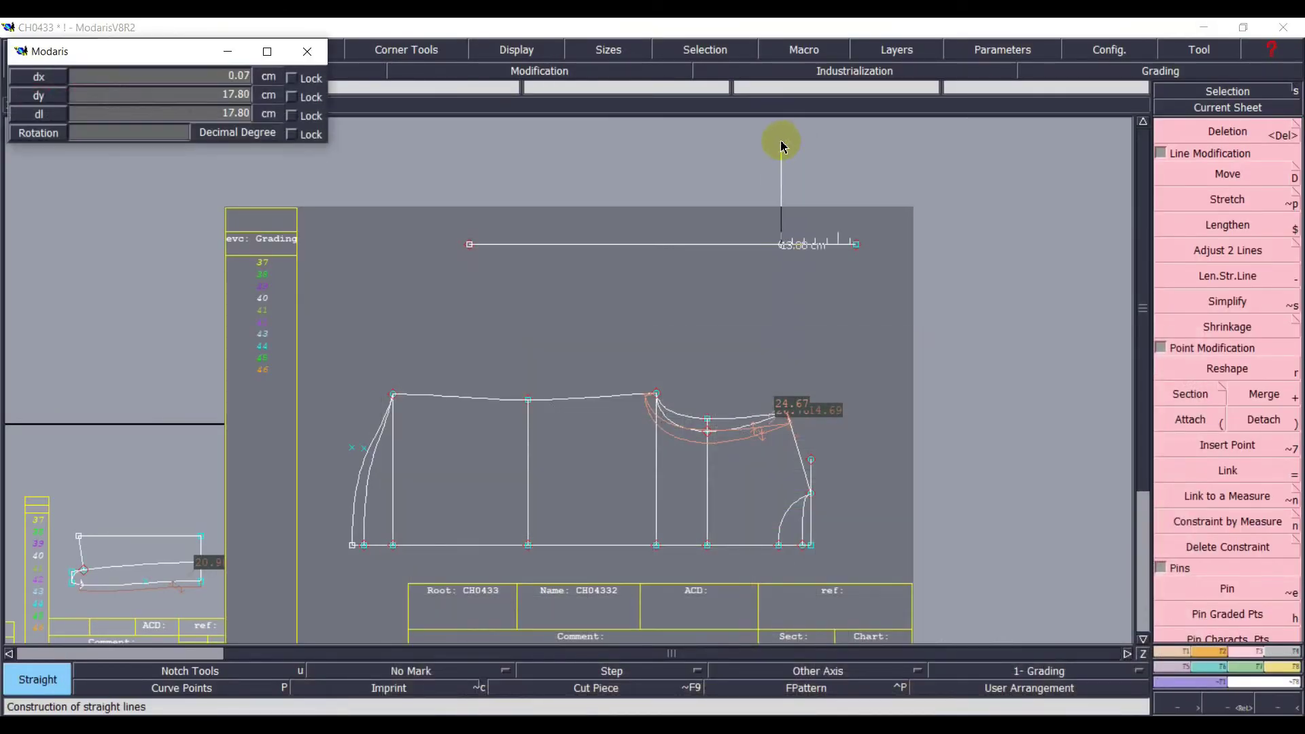
key("Down")
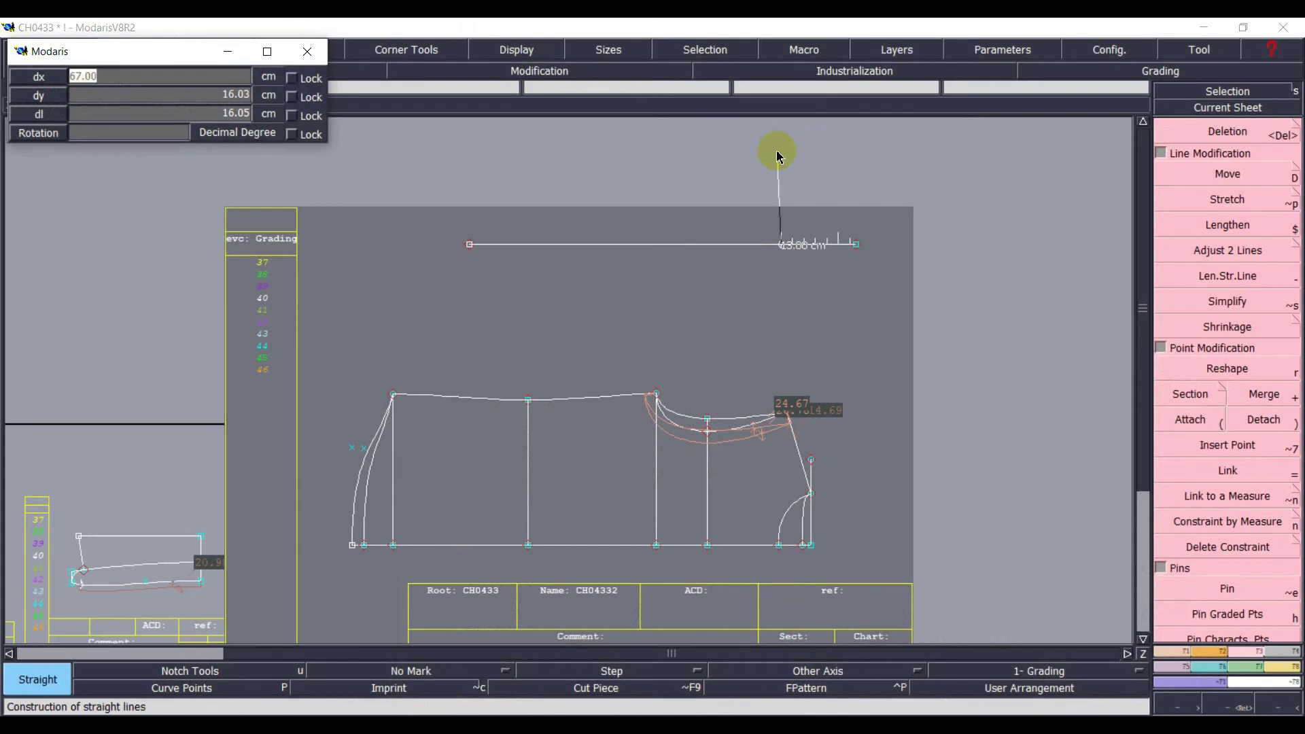
type("0")
key("Tab")
type("2")
key("Return")
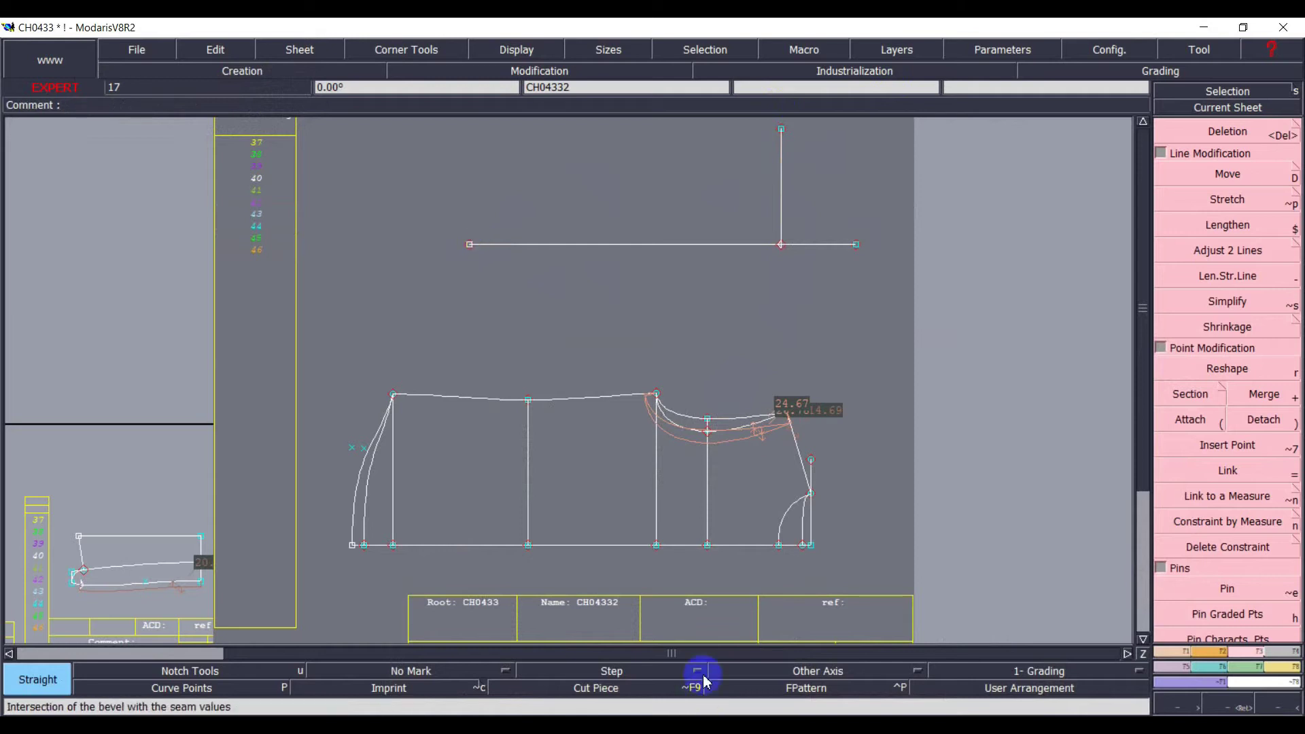
- Switch to the specification PDF and look up the size 40 elbow placing from the sleeve bottom (E22) in the sketch and chart
mouse_move(869, 726)
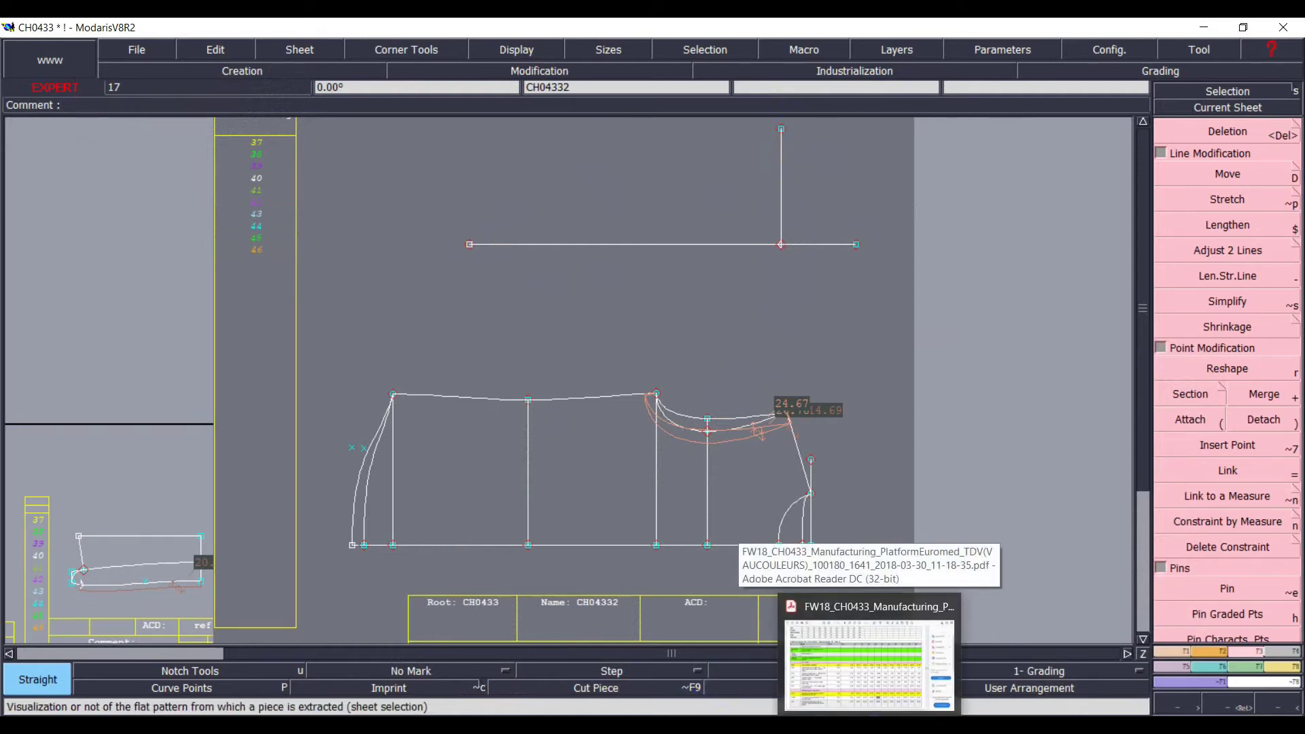
left_click(869, 662)
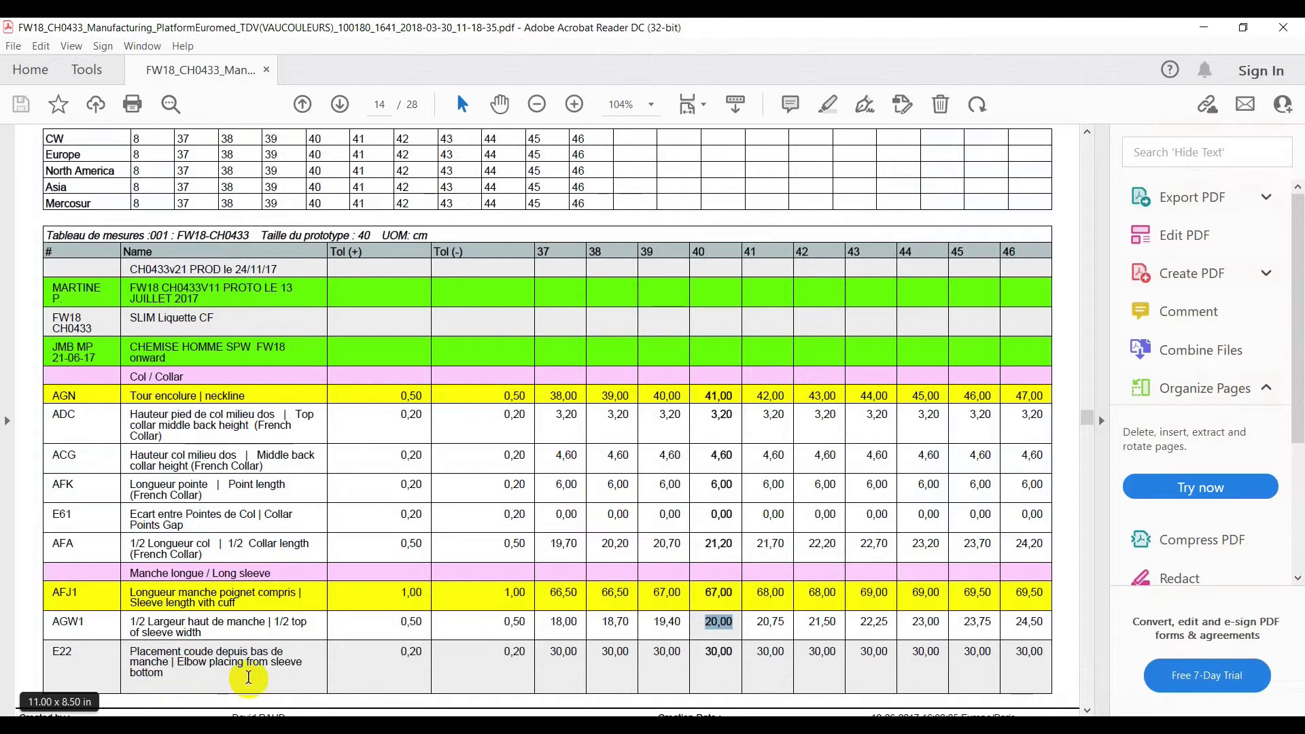
scroll(252, 677, "up", 15)
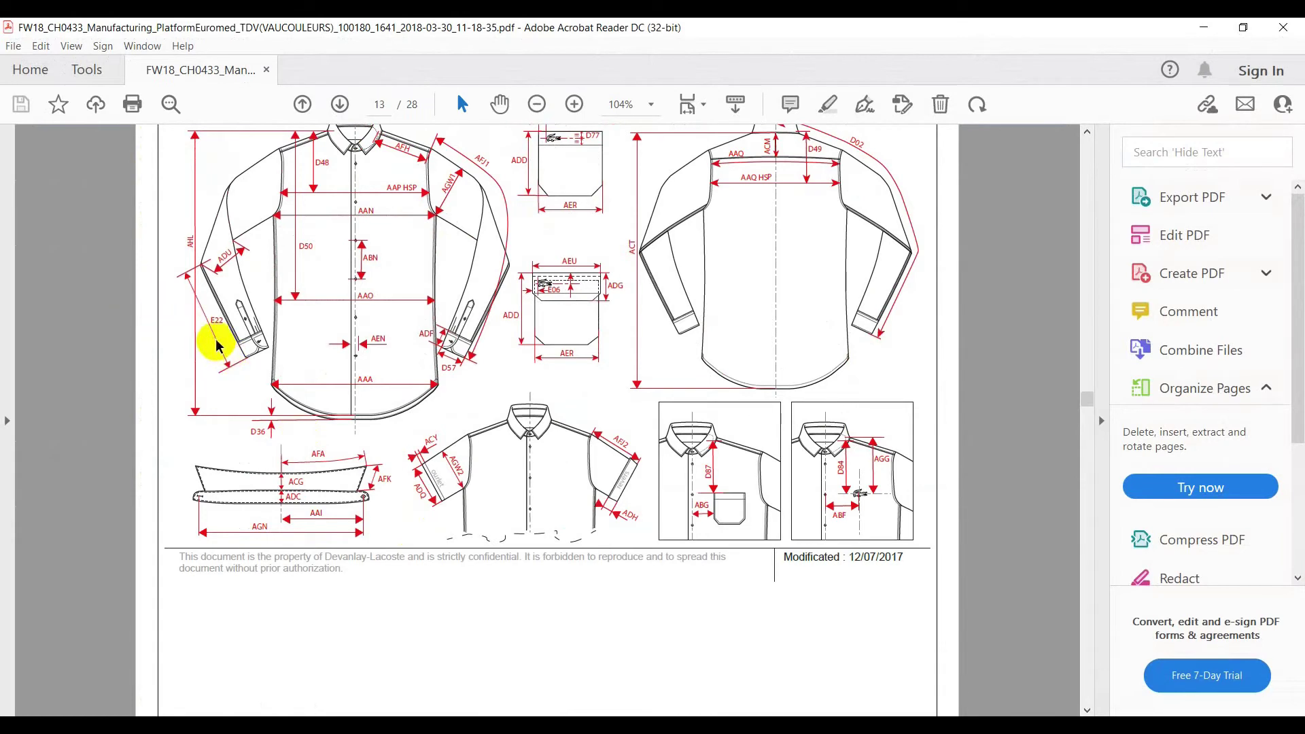
scroll(227, 629, "down", 10)
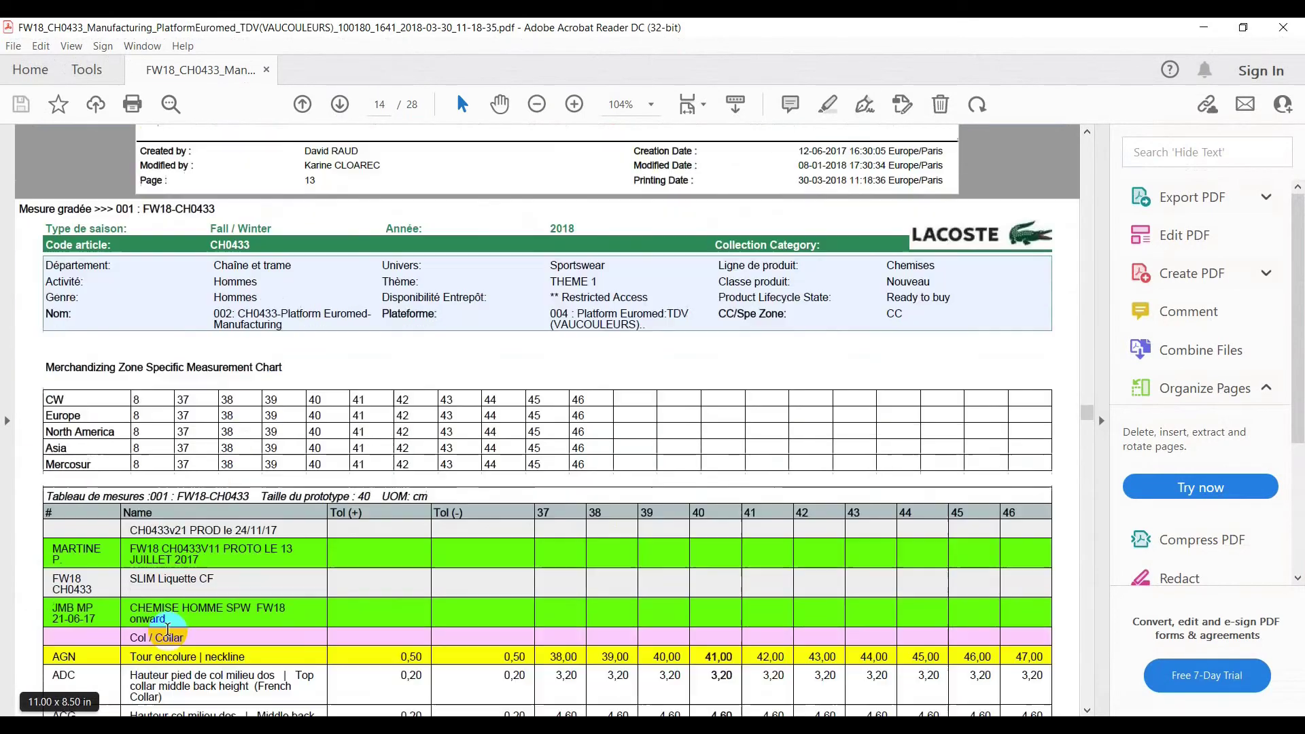
scroll(168, 628, "down", 9)
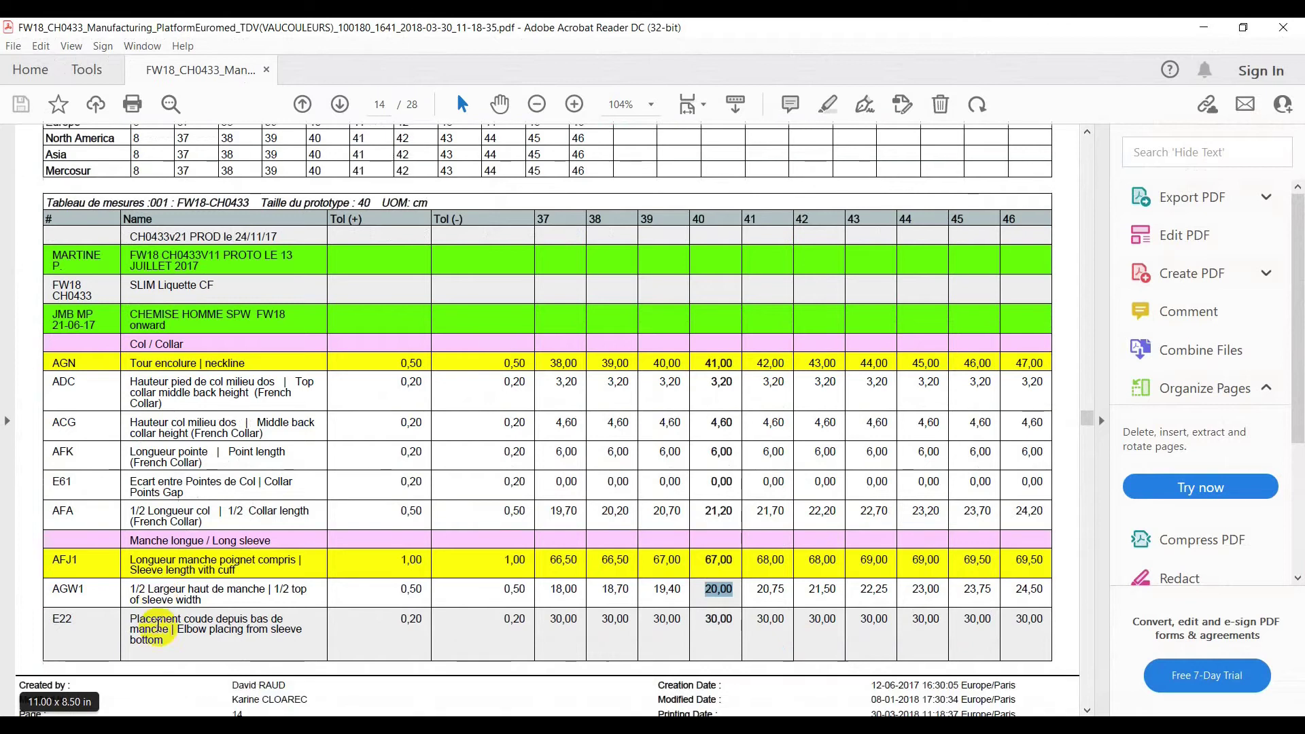
left_click_drag(735, 620, 682, 618)
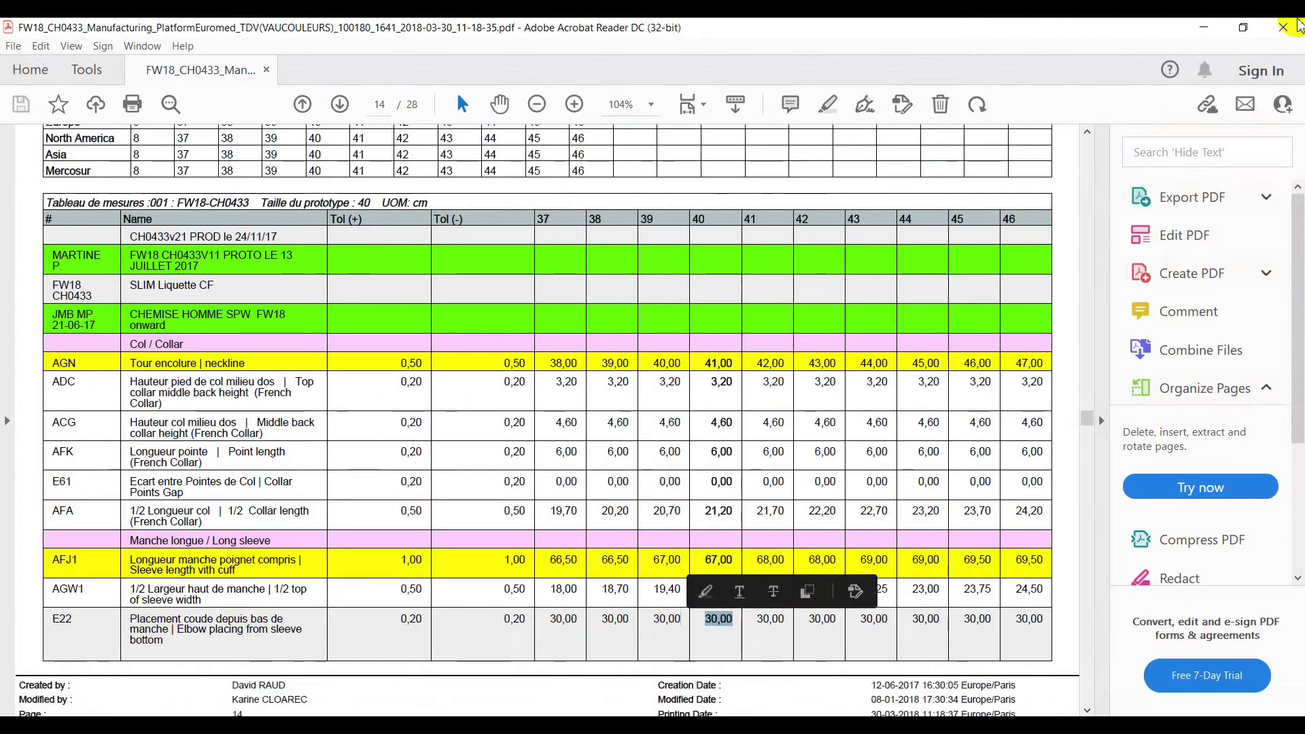
left_click(1204, 27)
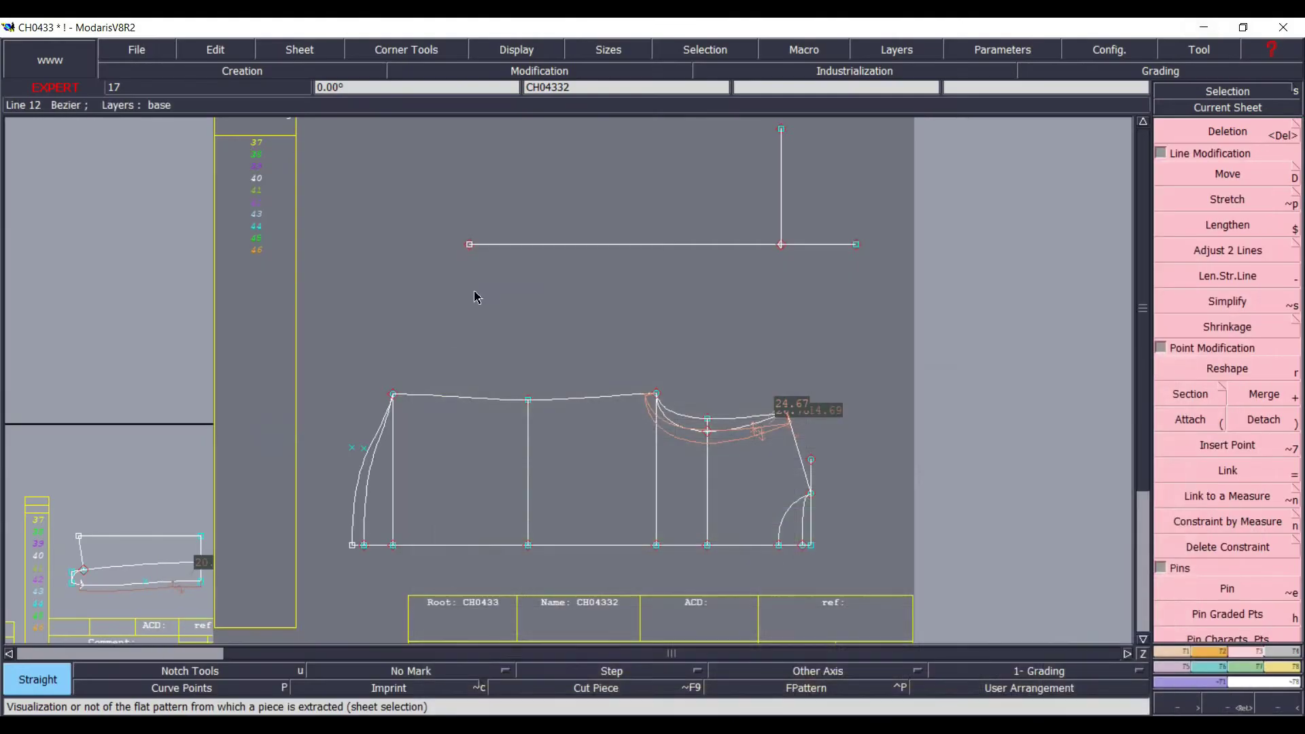
- Place a developed point on the sleeve length line, 30 cm from its cuff end, for the elbow position
key("d")
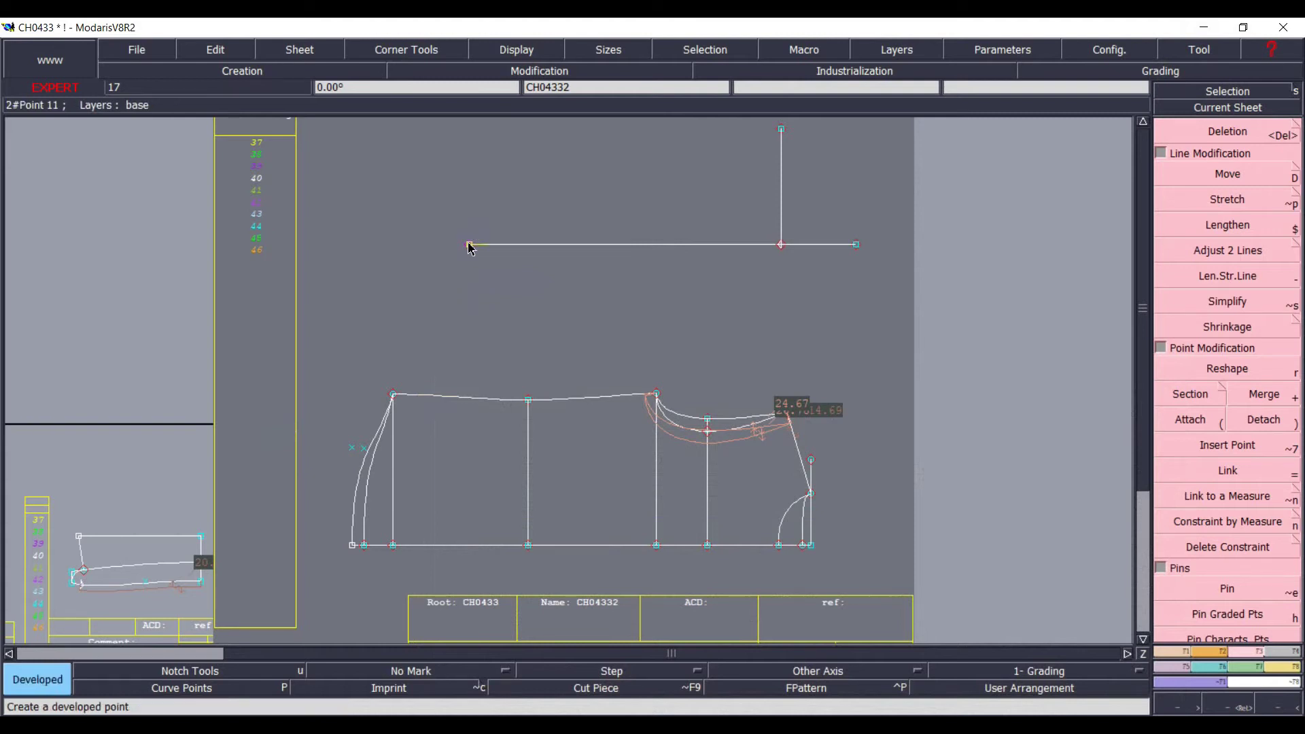
left_click(469, 243)
key("Down")
type("30")
key("Return")
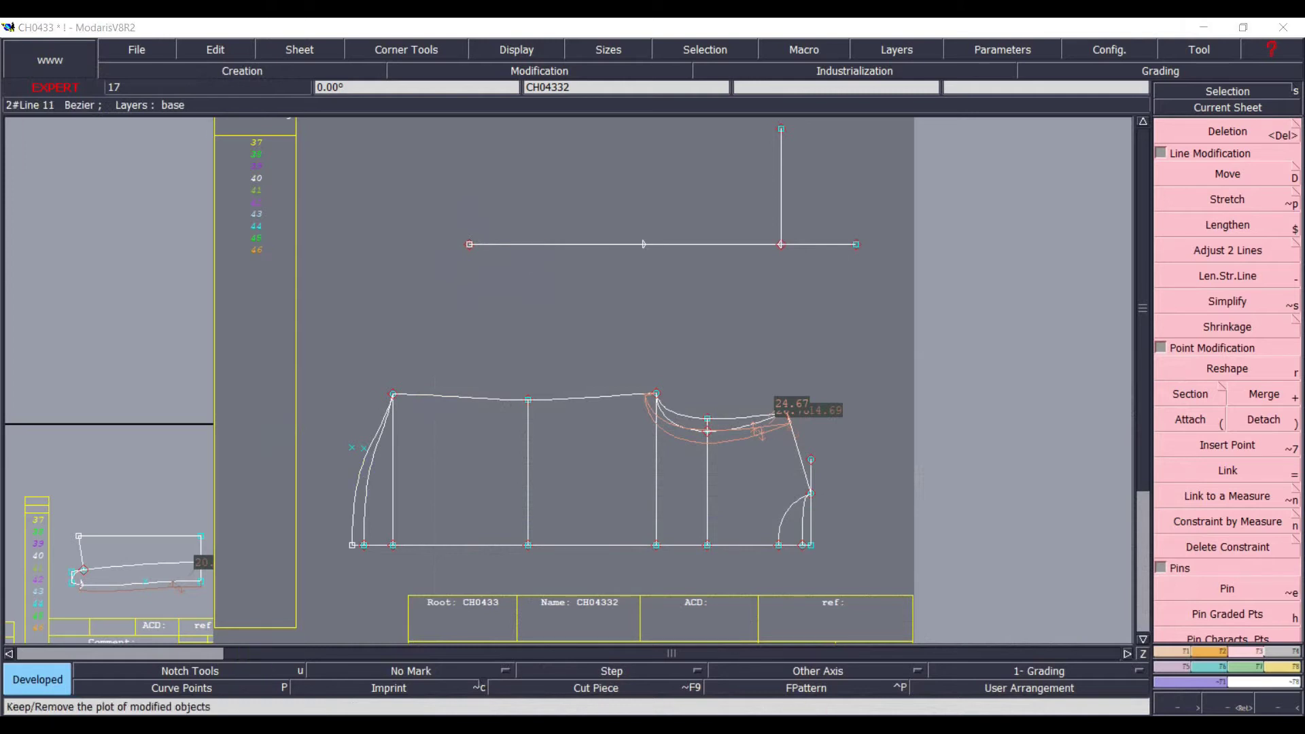
- Return to the specification PDF and look up the size 40 half elbow width (AGY) in the measurement chart
key("alt+Tab")
scroll(655, 361, "up", 5)
scroll(656, 361, "up", 8)
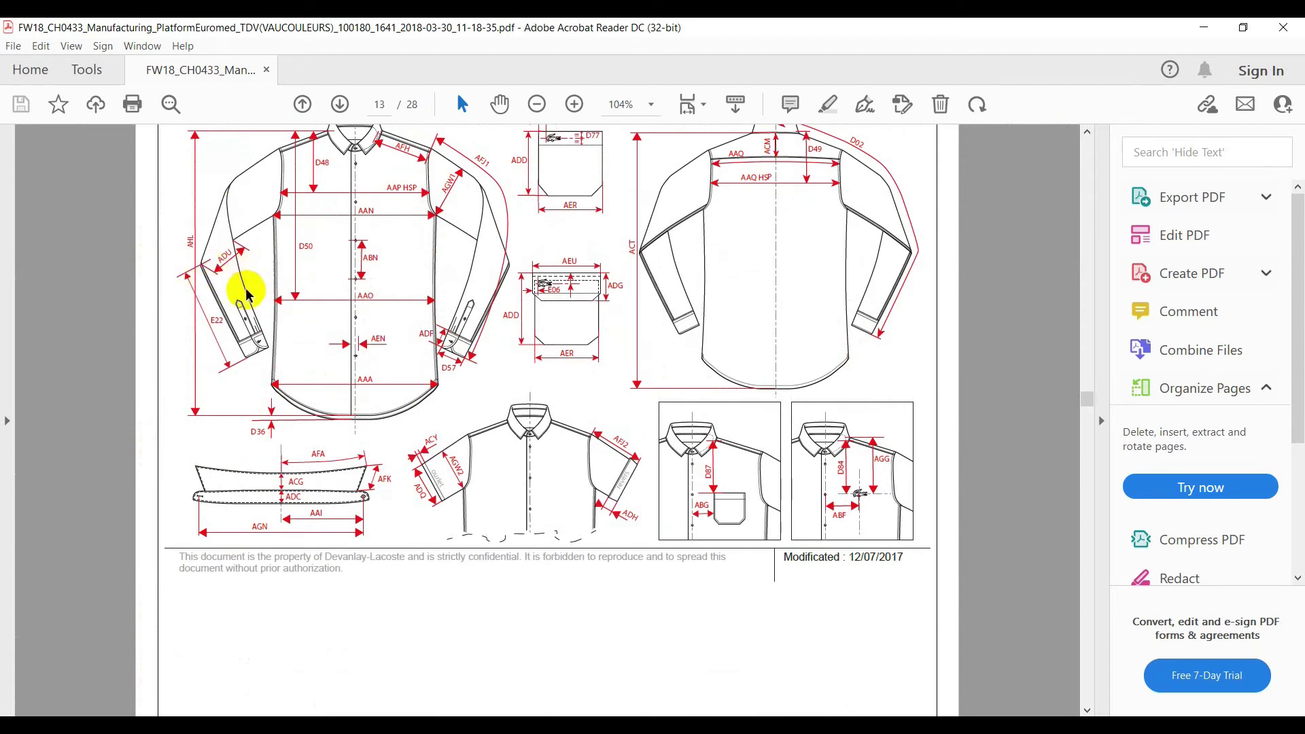
scroll(248, 496, "down", 10)
scroll(102, 706, "down", 10)
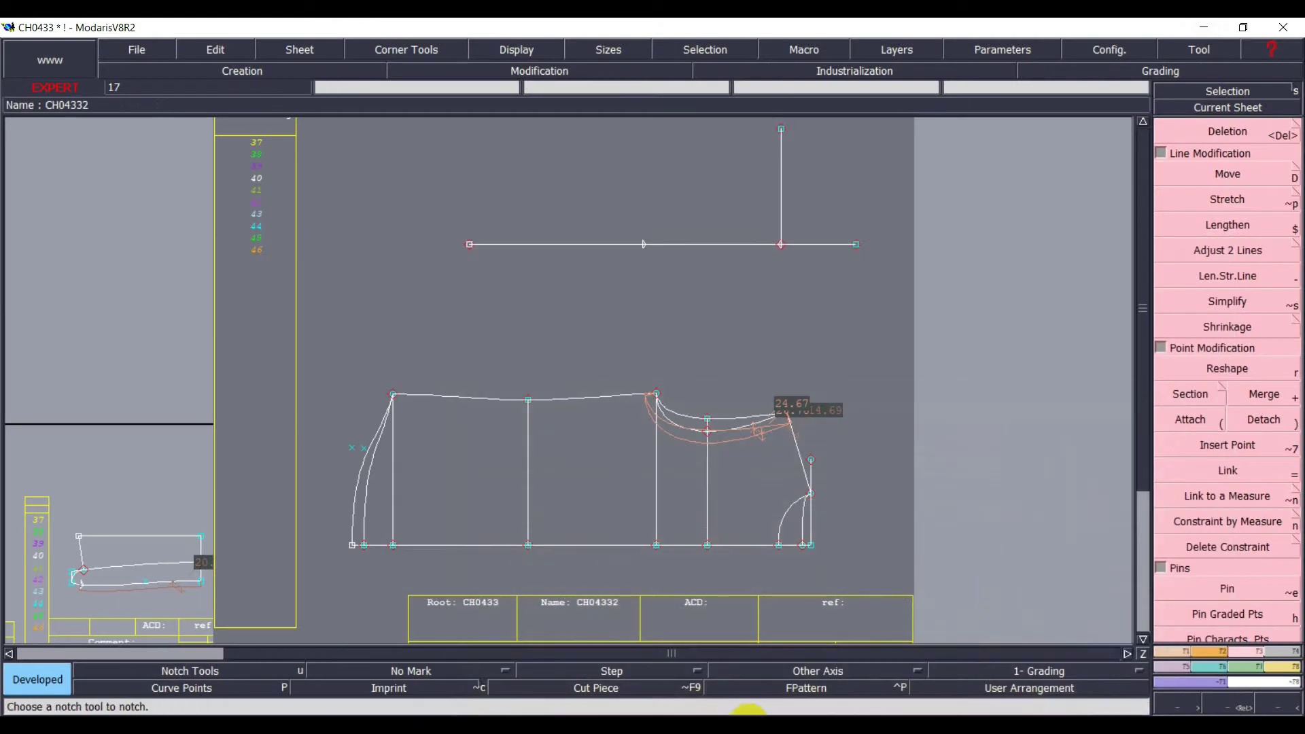
- Draw a vertical straight line upward from the elbow point for the half elbow width, with dx 0 and dy 17 cm
key("l")
left_click(646, 246)
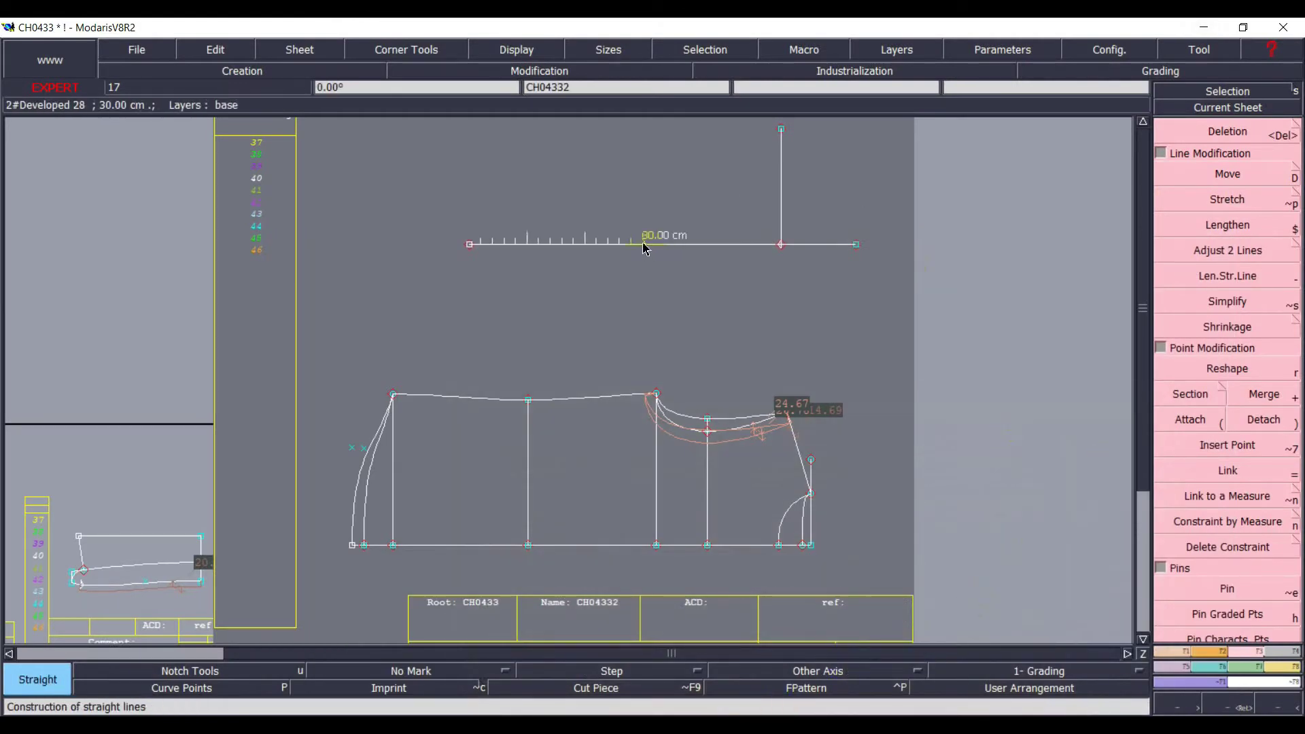
key("Down")
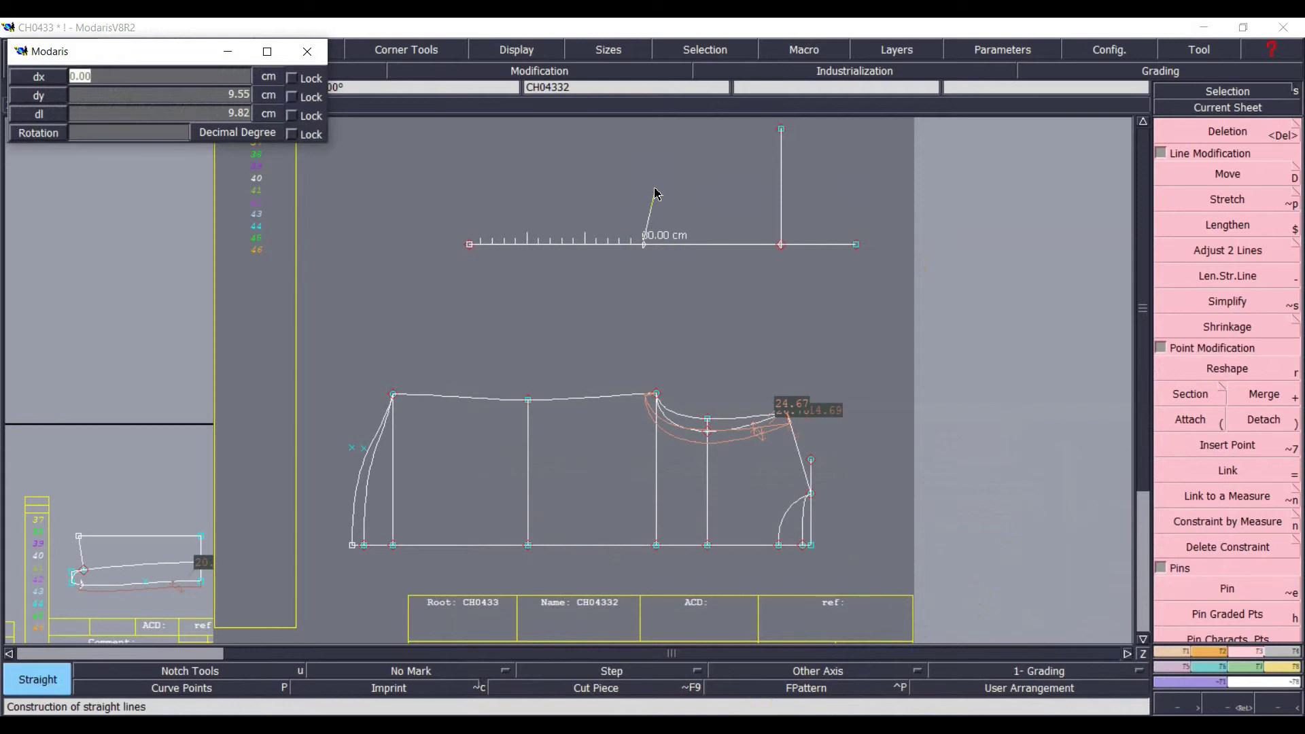
key("Tab")
type("20.00")
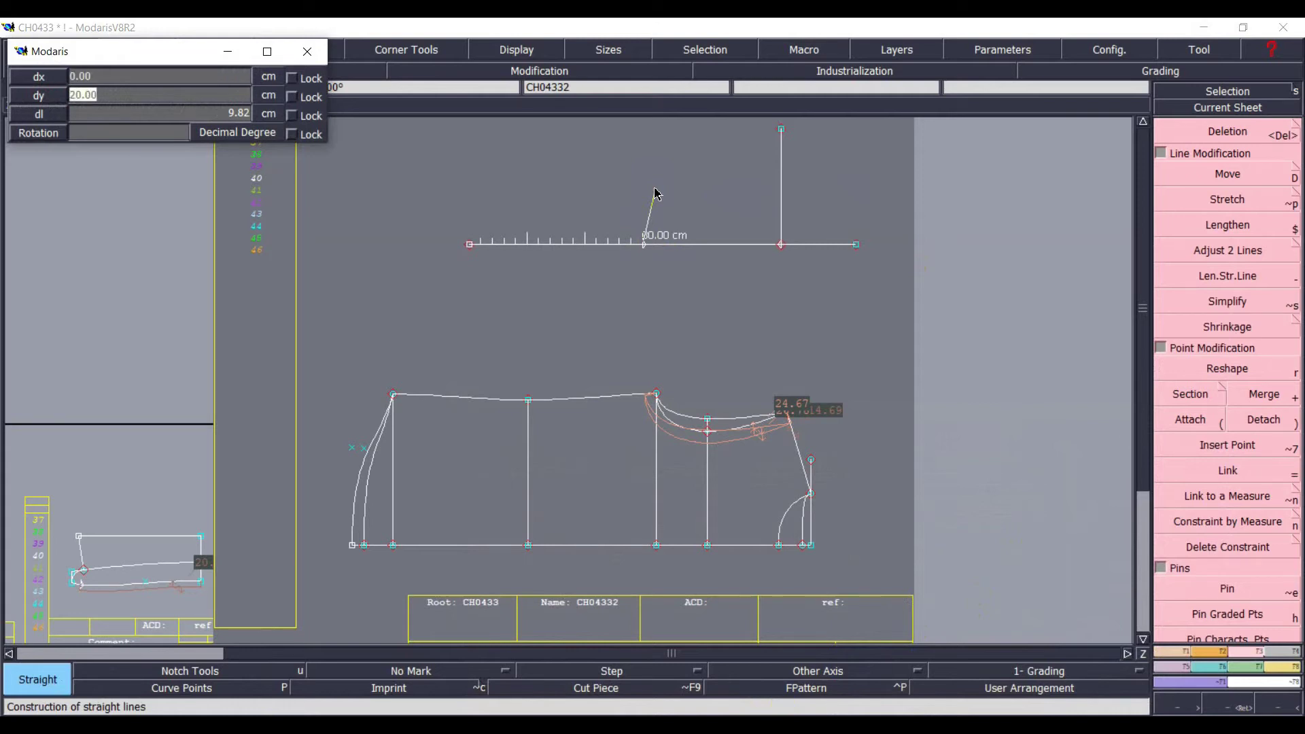
type("17")
key("Return")
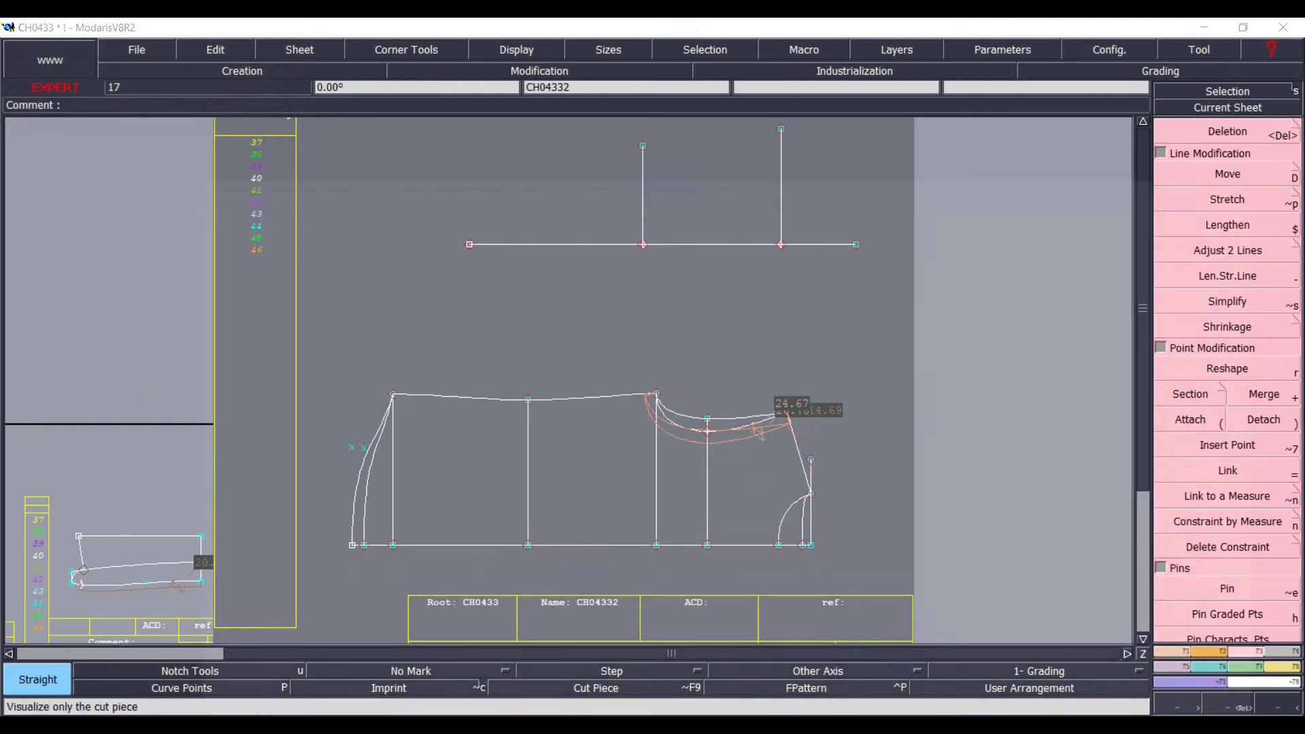
- Consult the specification PDF's sketch and chart for the size 40 half cuff width buttoned (D57)
left_click(503, 724)
scroll(585, 520, "up", 6)
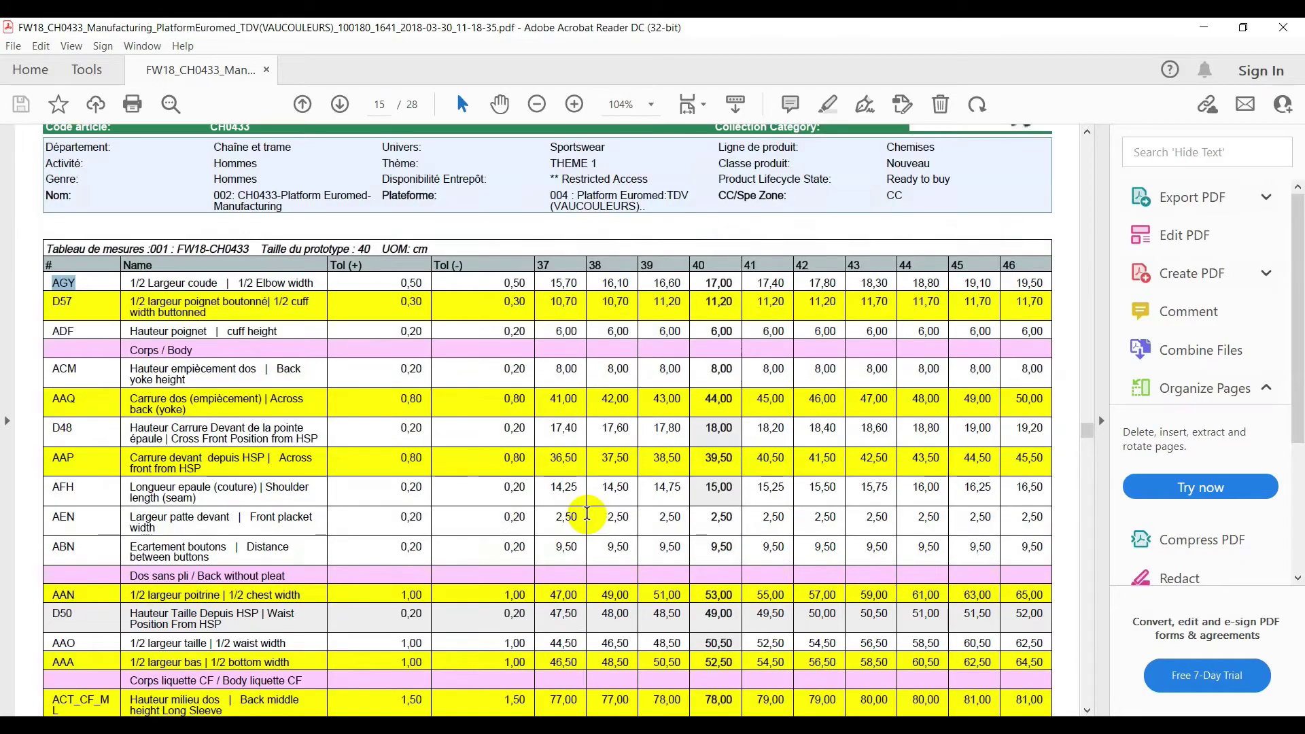
scroll(593, 488, "up", 15)
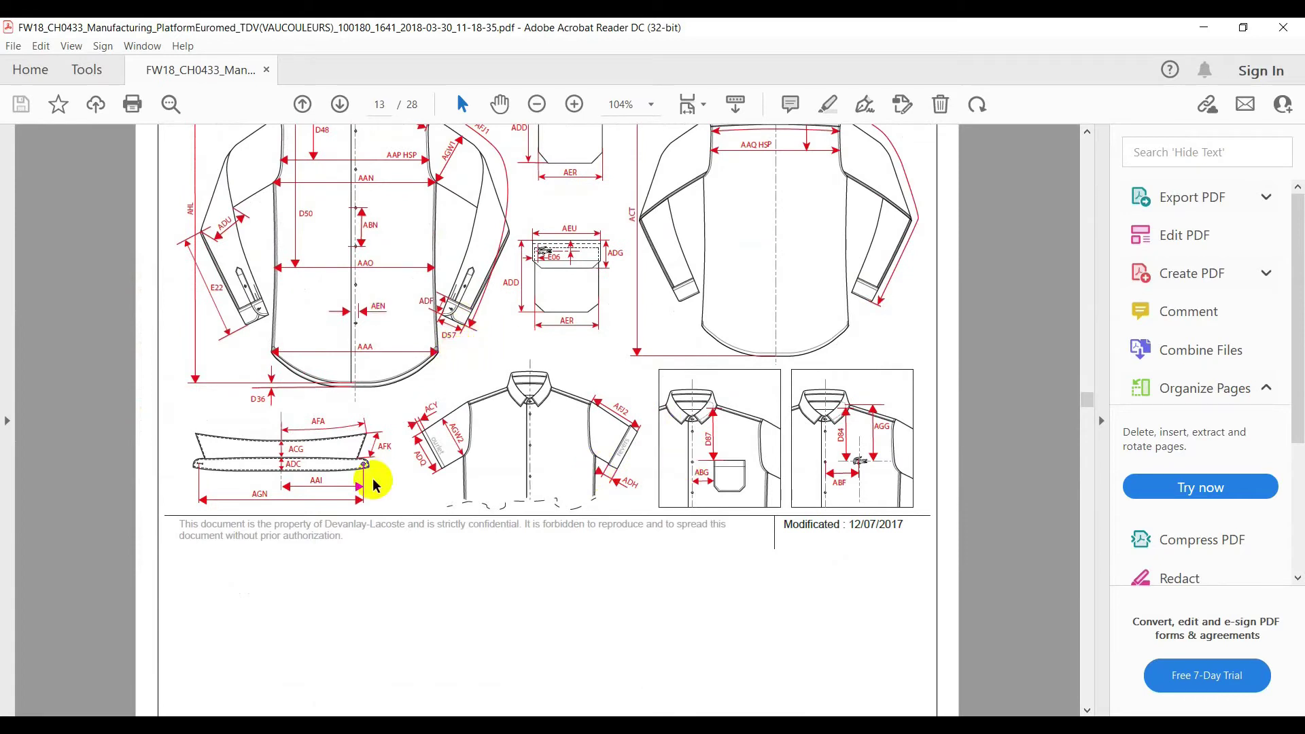
scroll(347, 520, "down", 4)
scroll(347, 519, "down", 1)
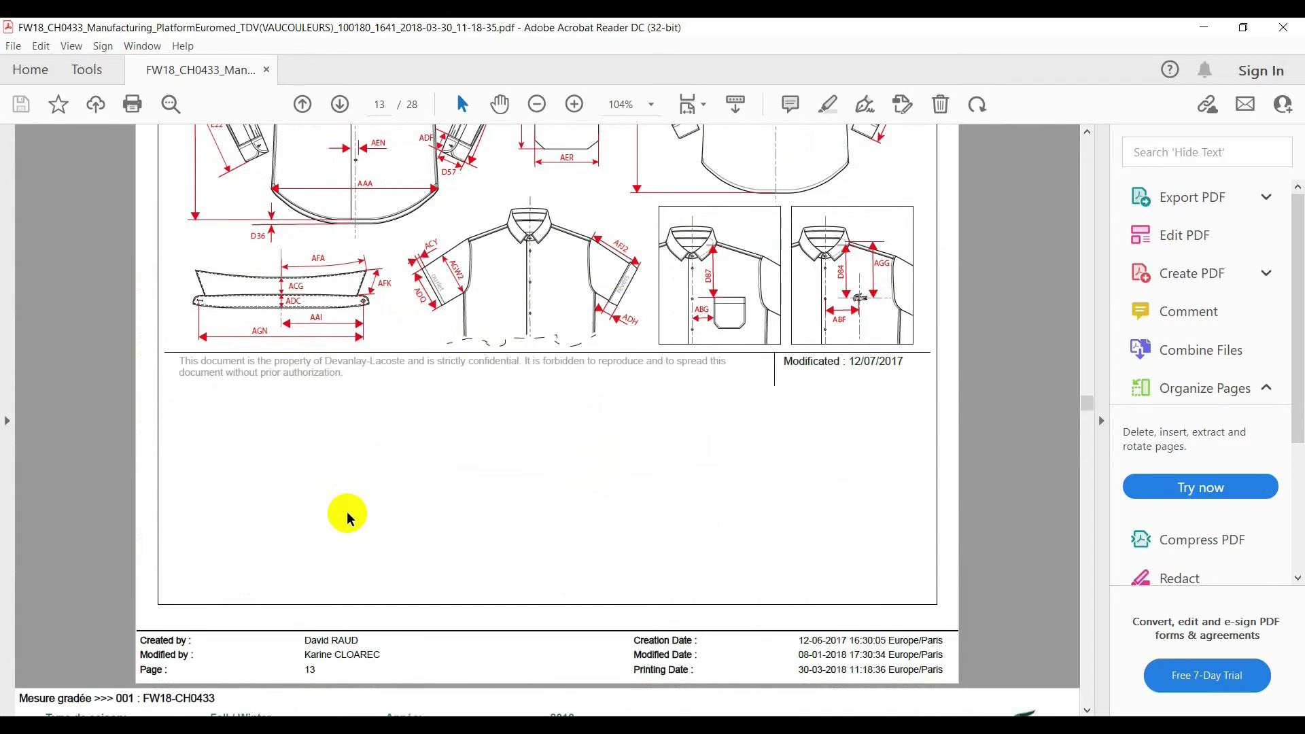
scroll(350, 523, "down", 20)
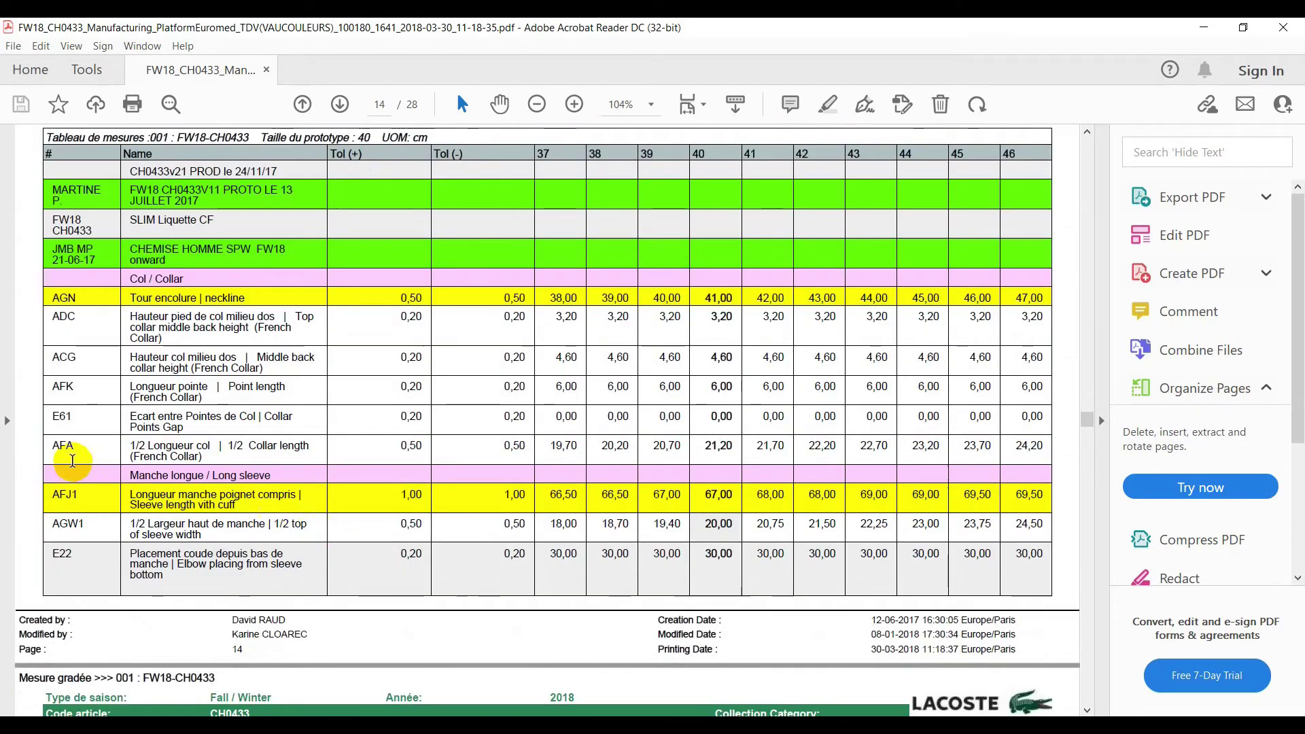
scroll(87, 489, "down", 13)
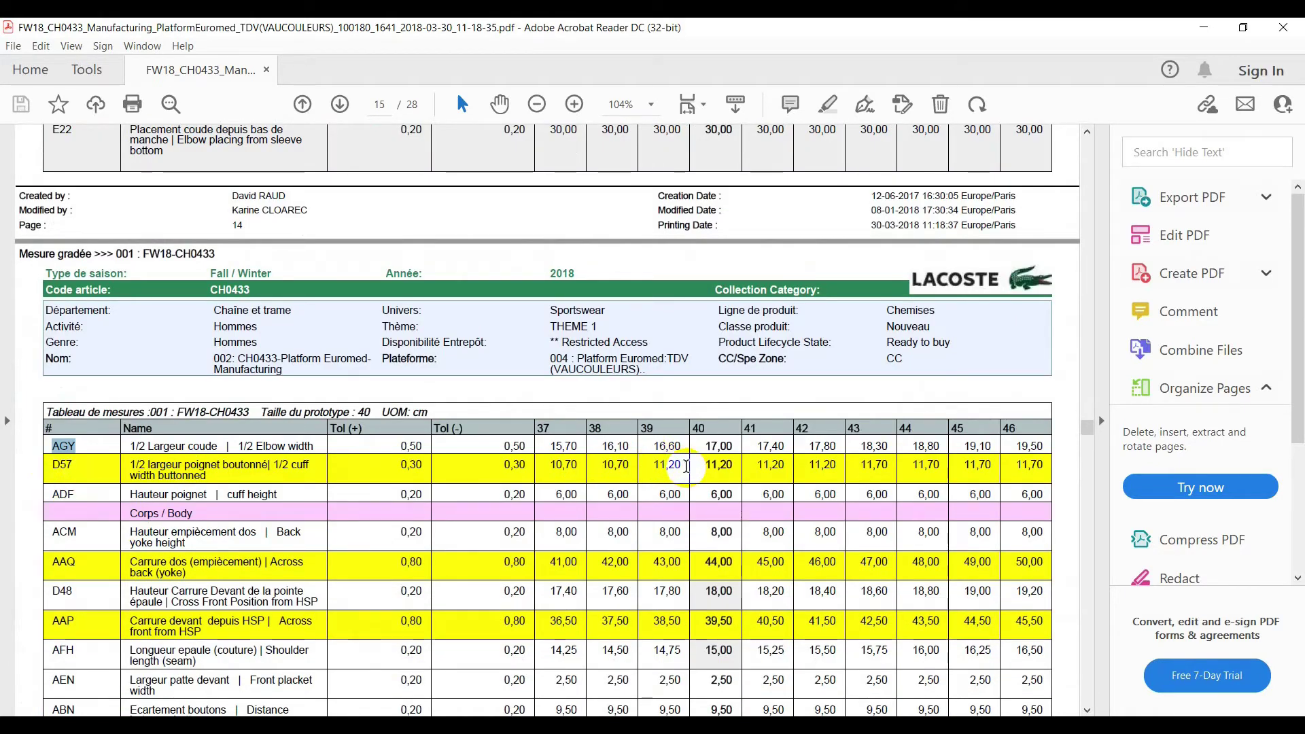
left_click_drag(742, 467, 693, 463)
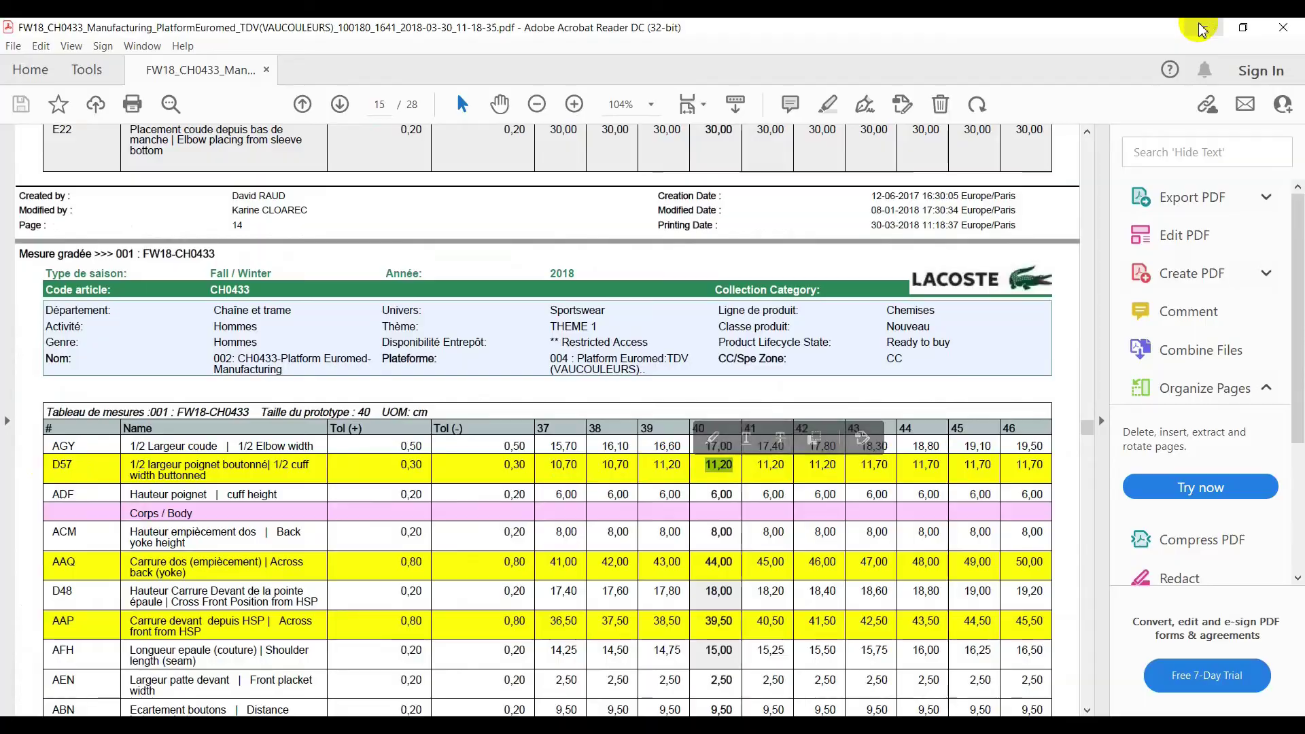
left_click(1202, 29)
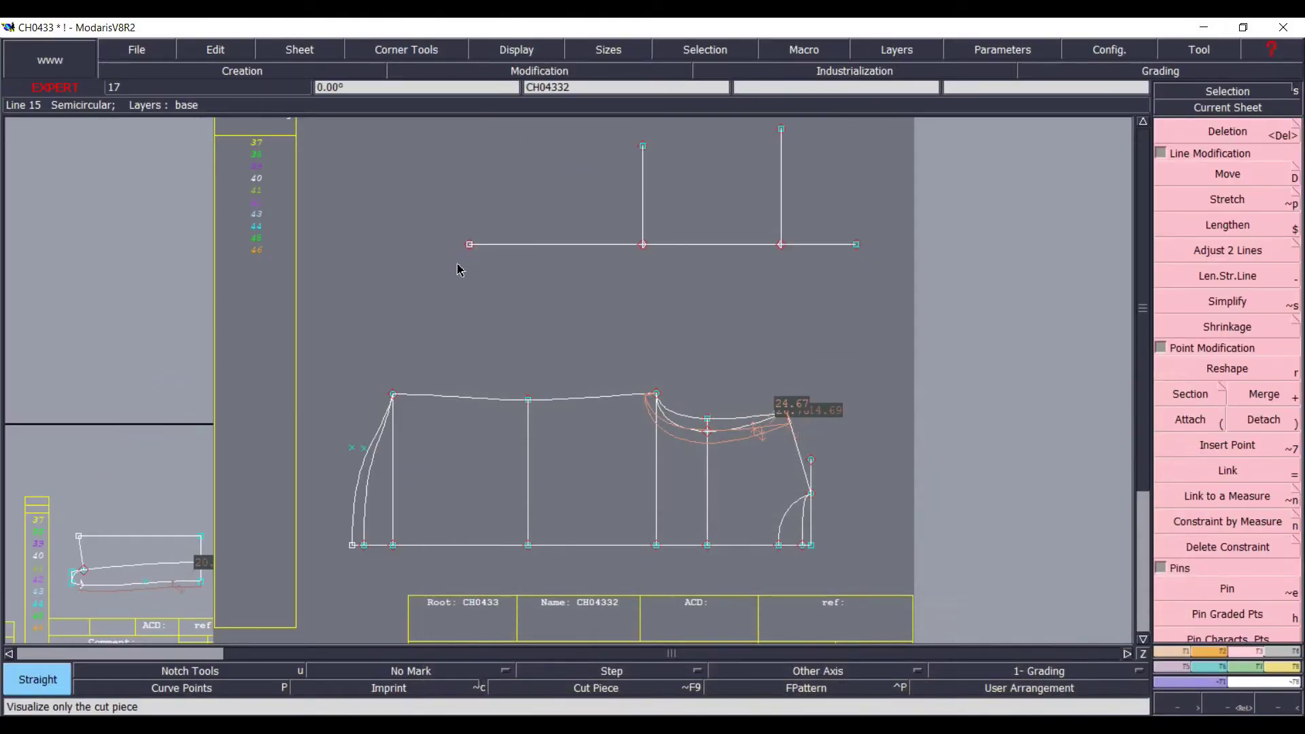
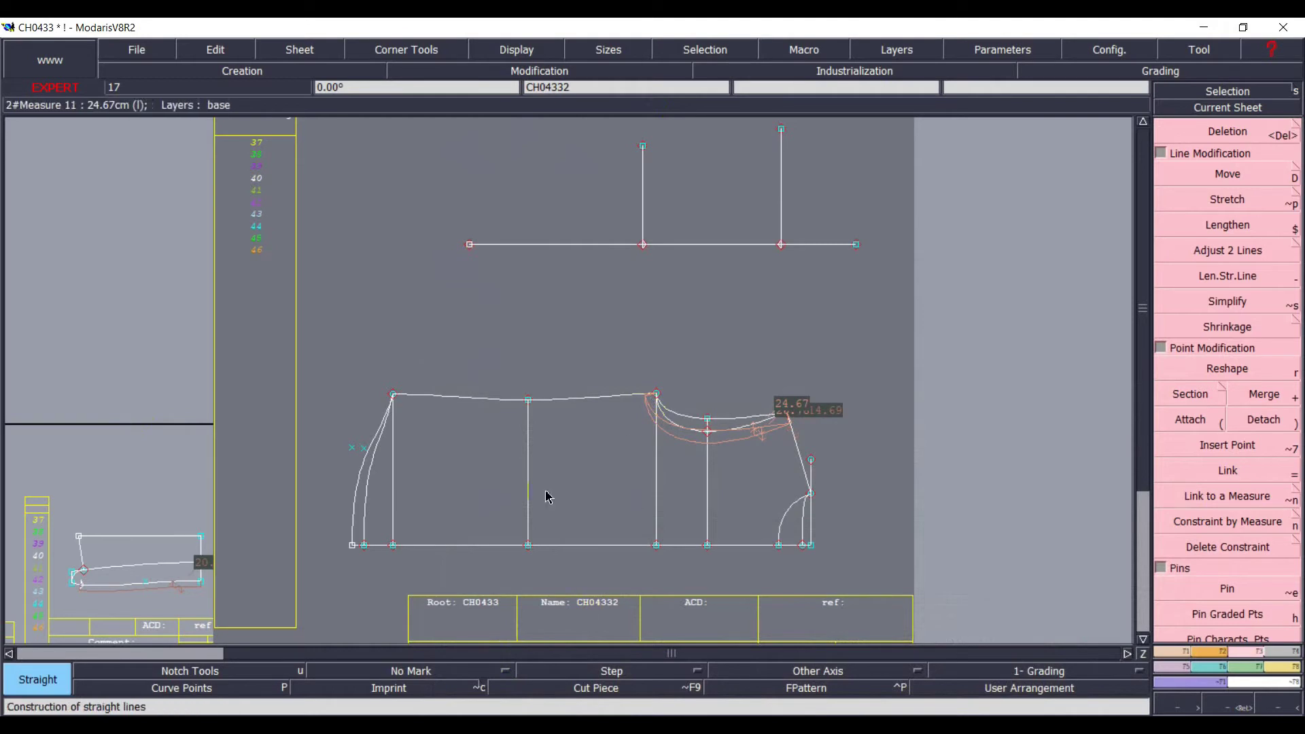
- Draw a vertical straight line upward from the cuff end of the sleeve line, with dx 0 and dy 13.7 cm
left_click(469, 244)
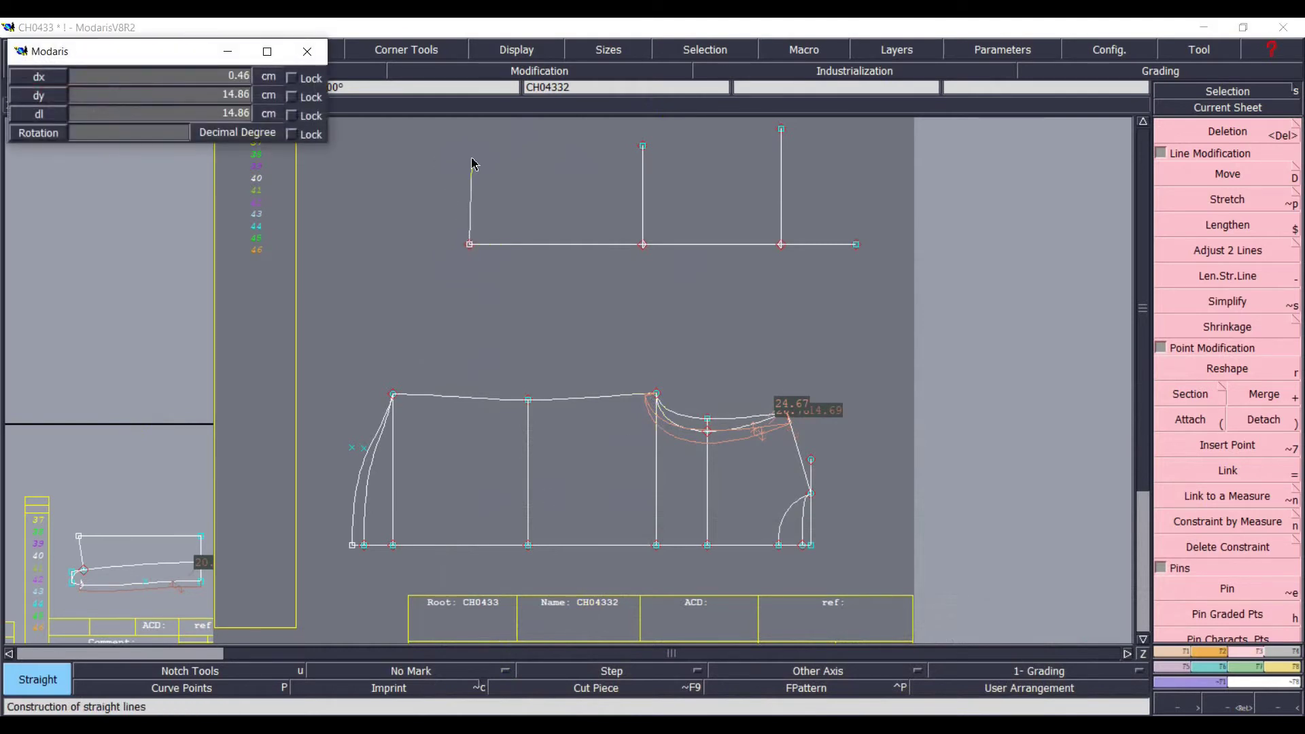
key("Down")
key("Tab")
type("13.7")
key("Return")
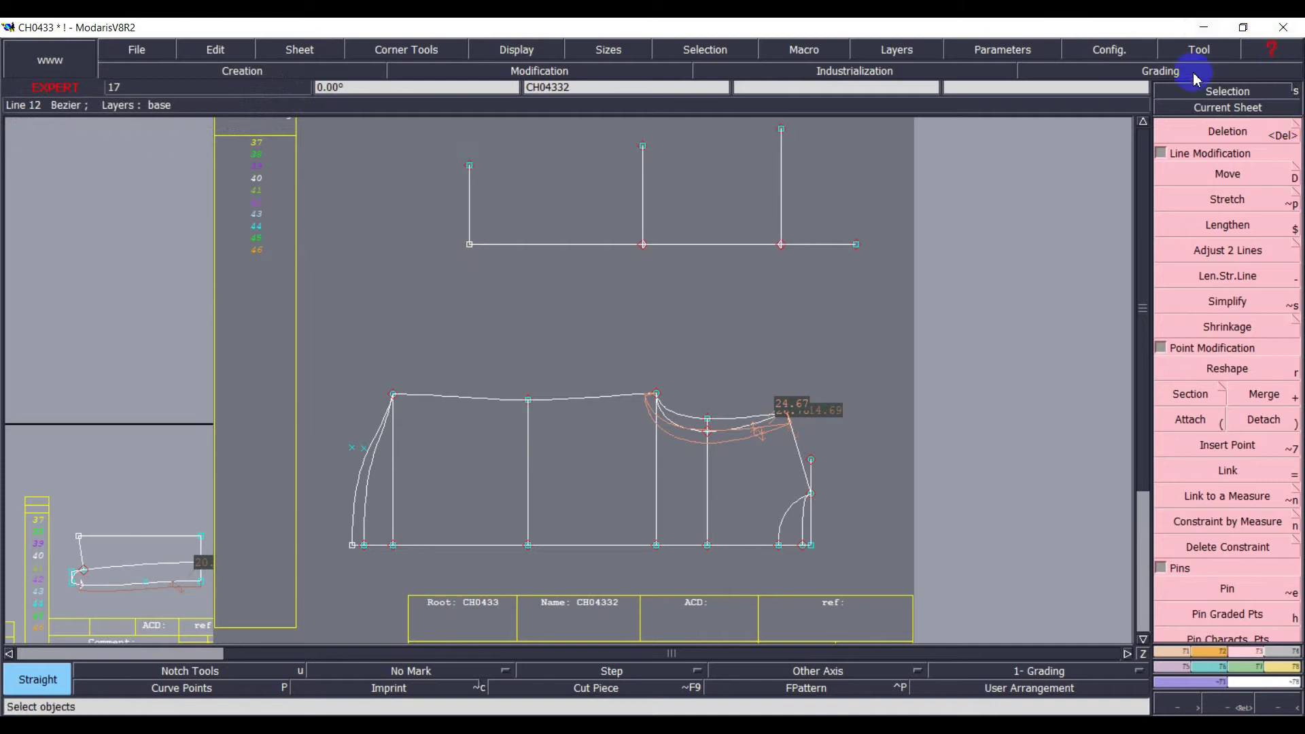
- Place a developed point on the sleeve base line 6 cm from the cuff end
left_click(1143, 123)
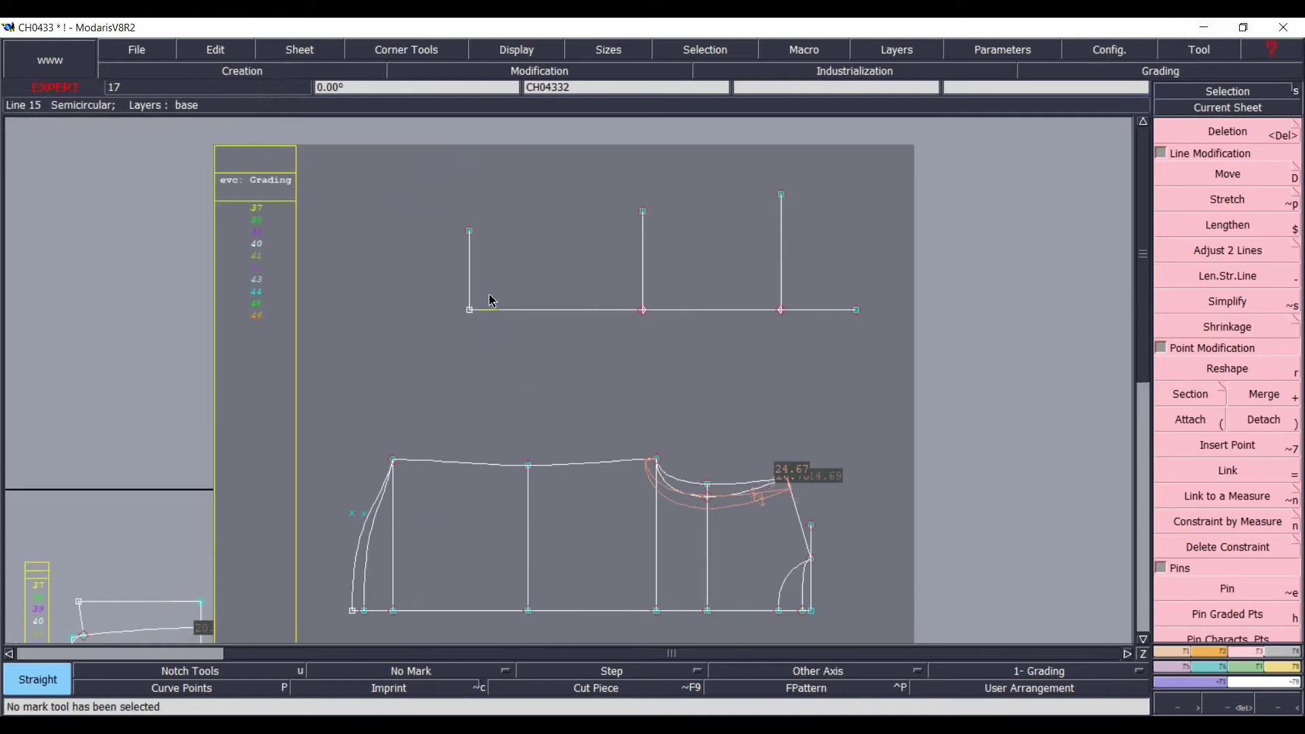
key("alt+Tab")
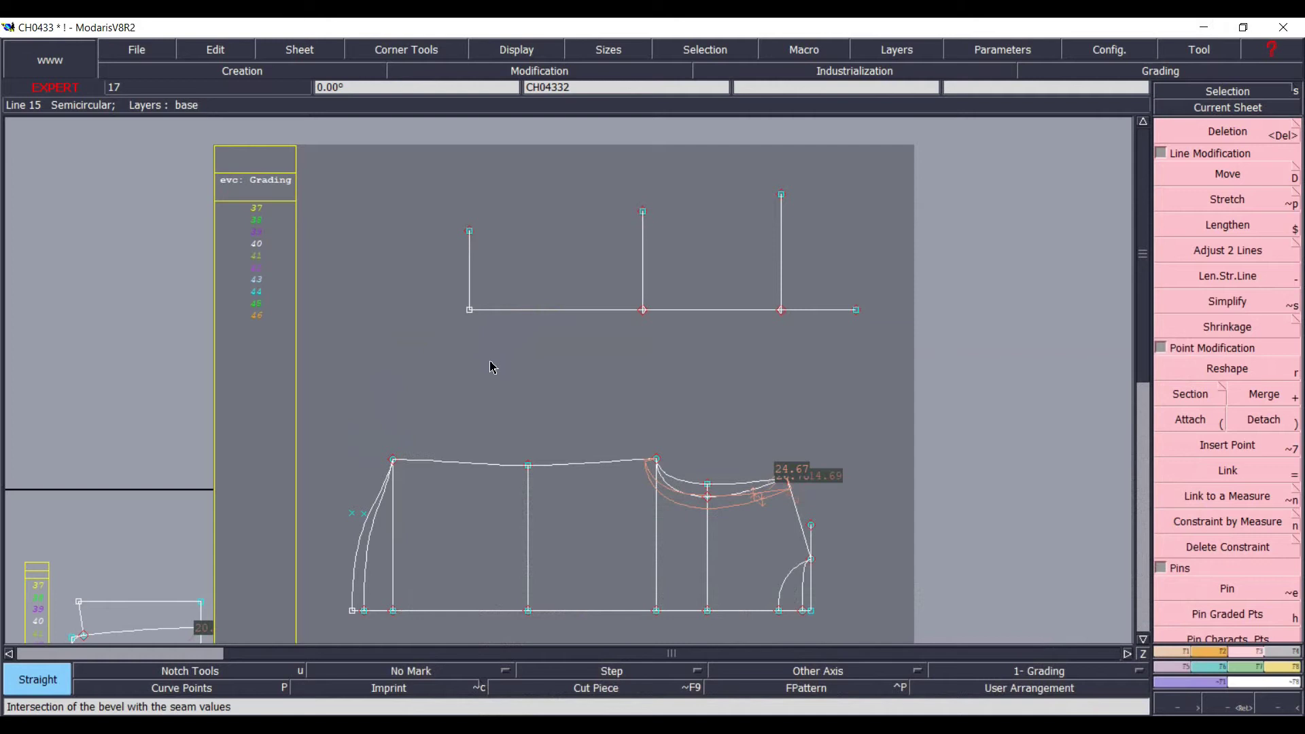
key("d")
left_click(476, 314)
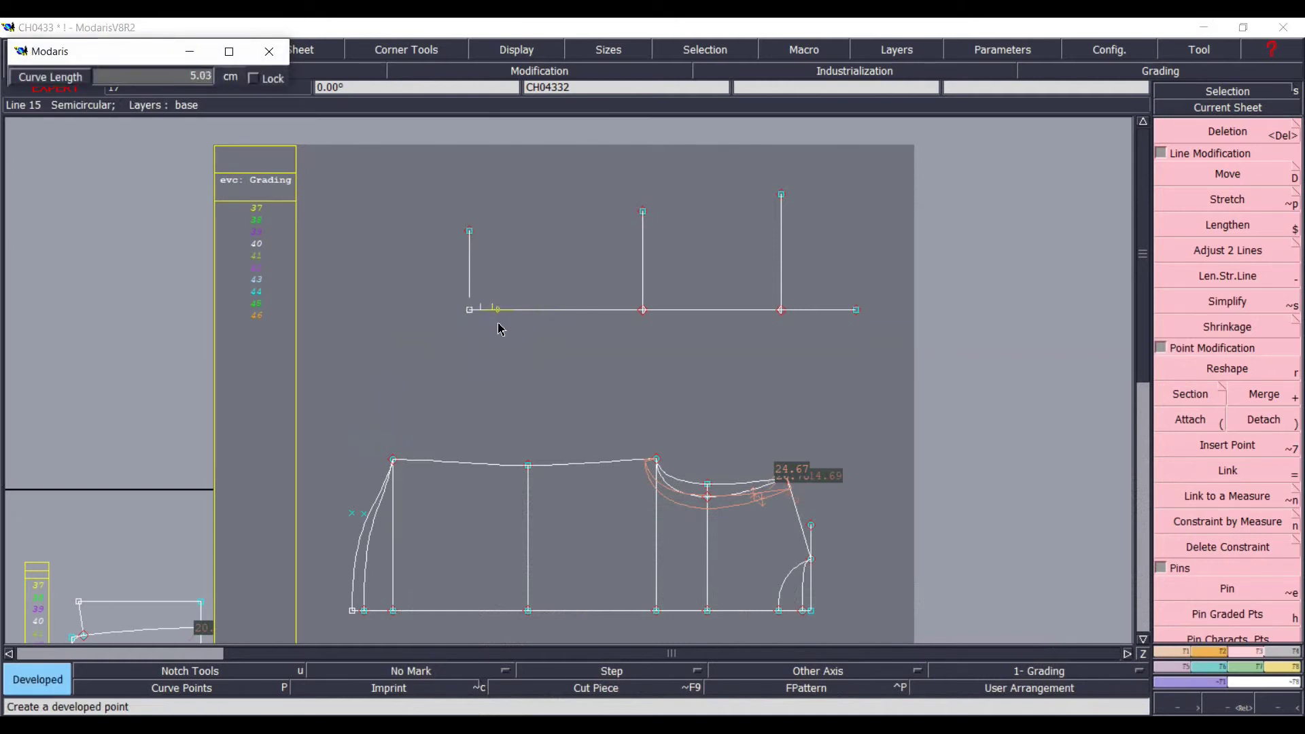
type("30.00")
type("6")
left_click(517, 379)
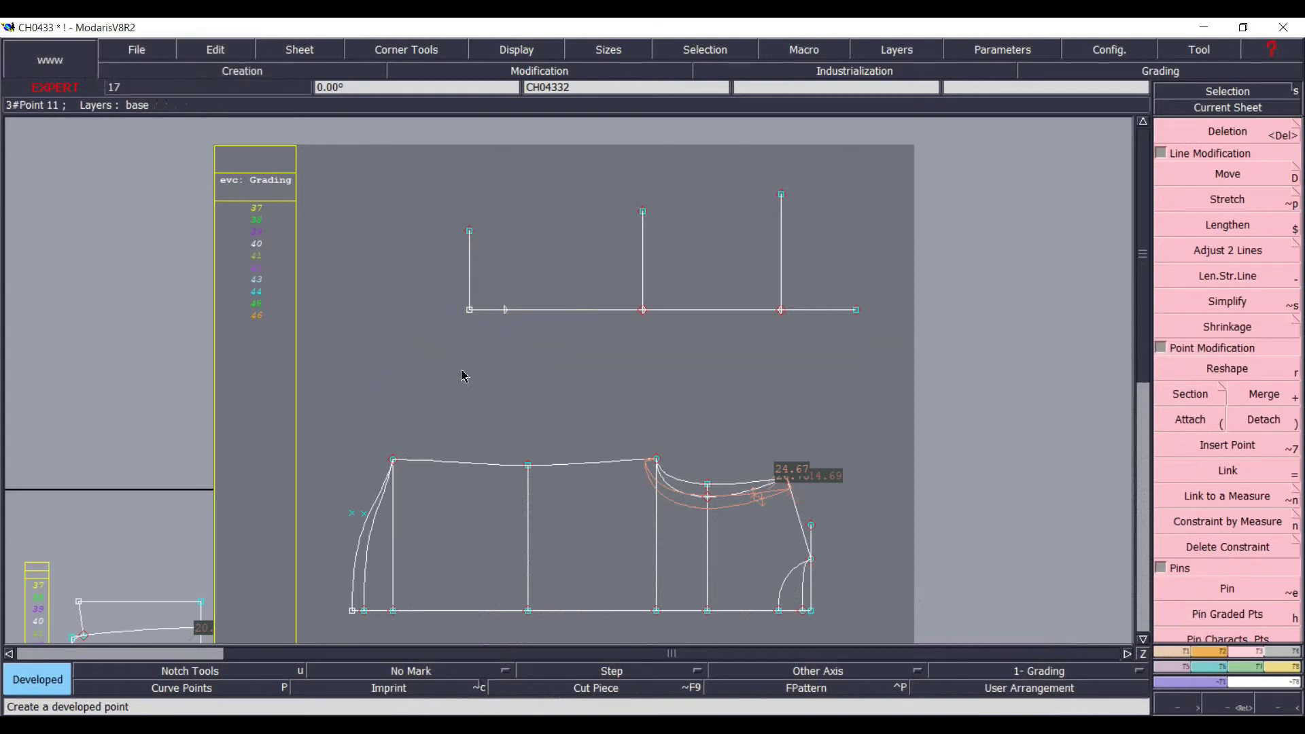
- Consult the specification PDF's measurement chart and garment sketch for the cuff, and return to the Modaris drawing
left_click(828, 726)
scroll(780, 566, "up", 10)
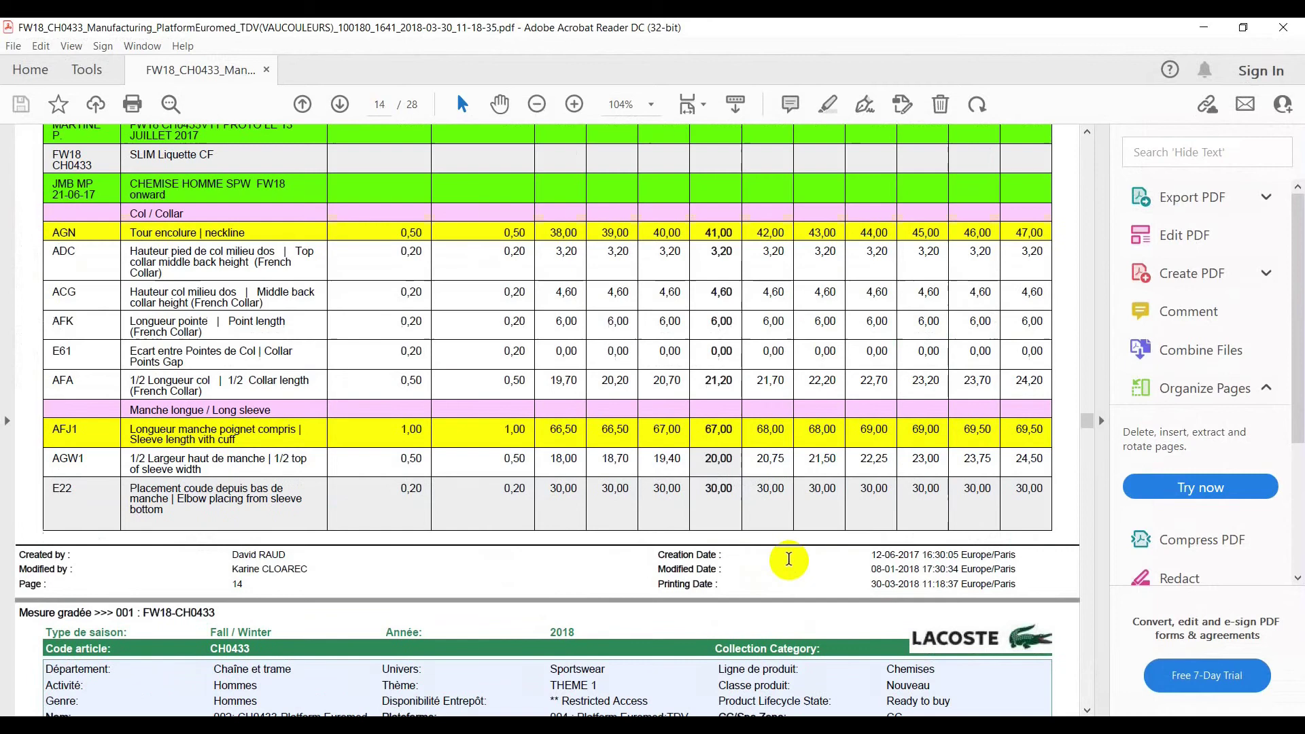
scroll(798, 523, "up", 5)
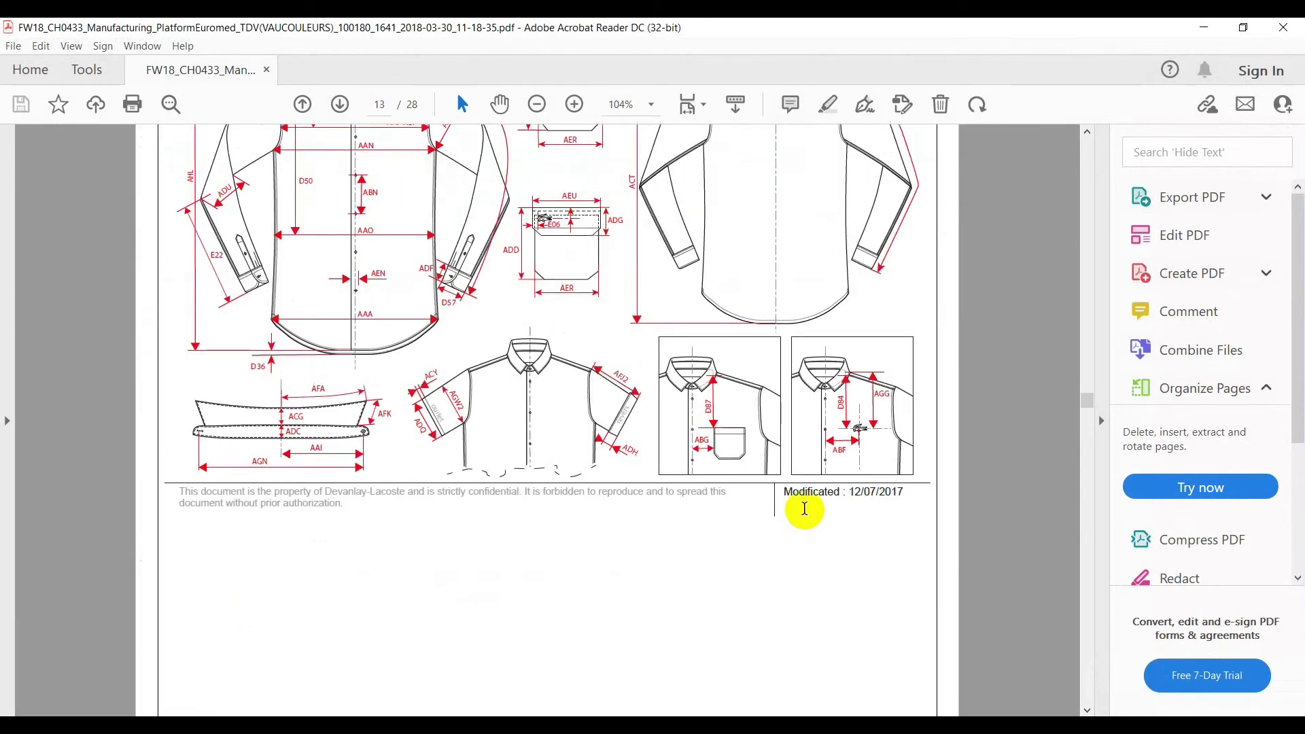
left_click(1205, 27)
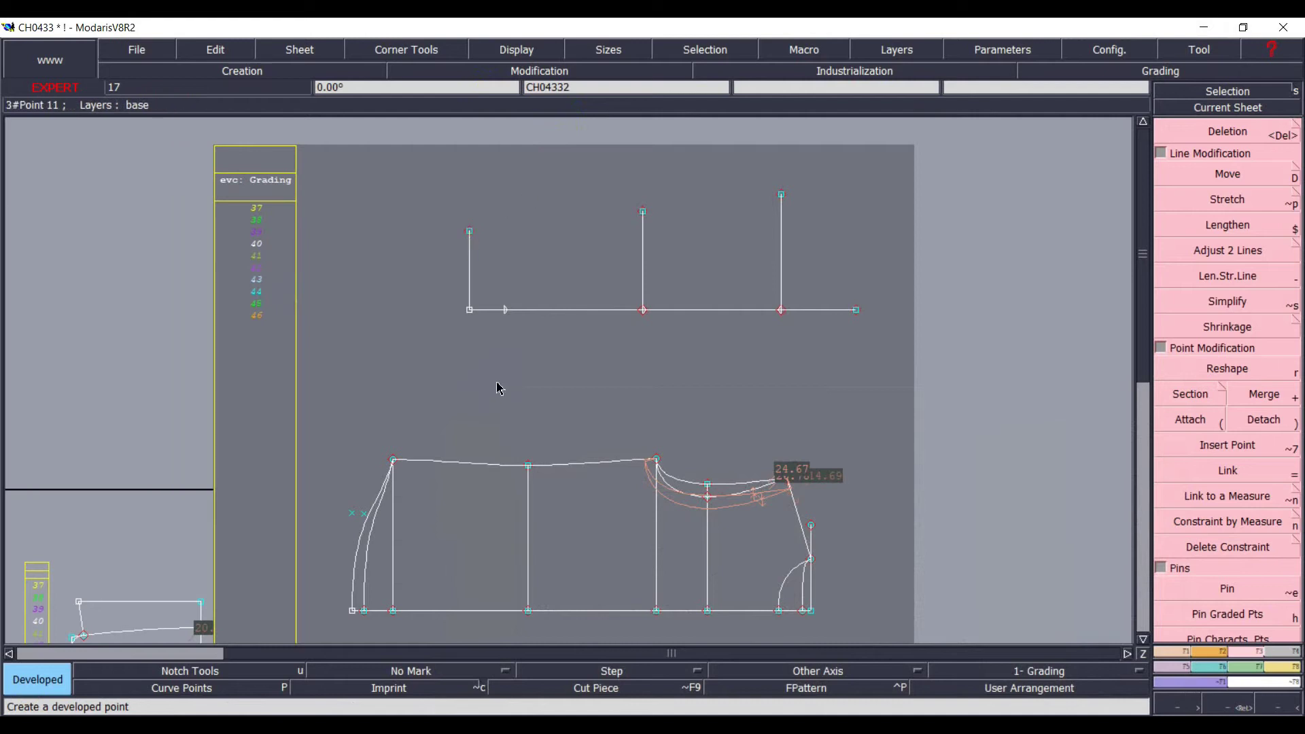
- Draw a vertical straight line upward from the 6 cm cuff point, with dx 0 and dy 13.7 cm
key("l")
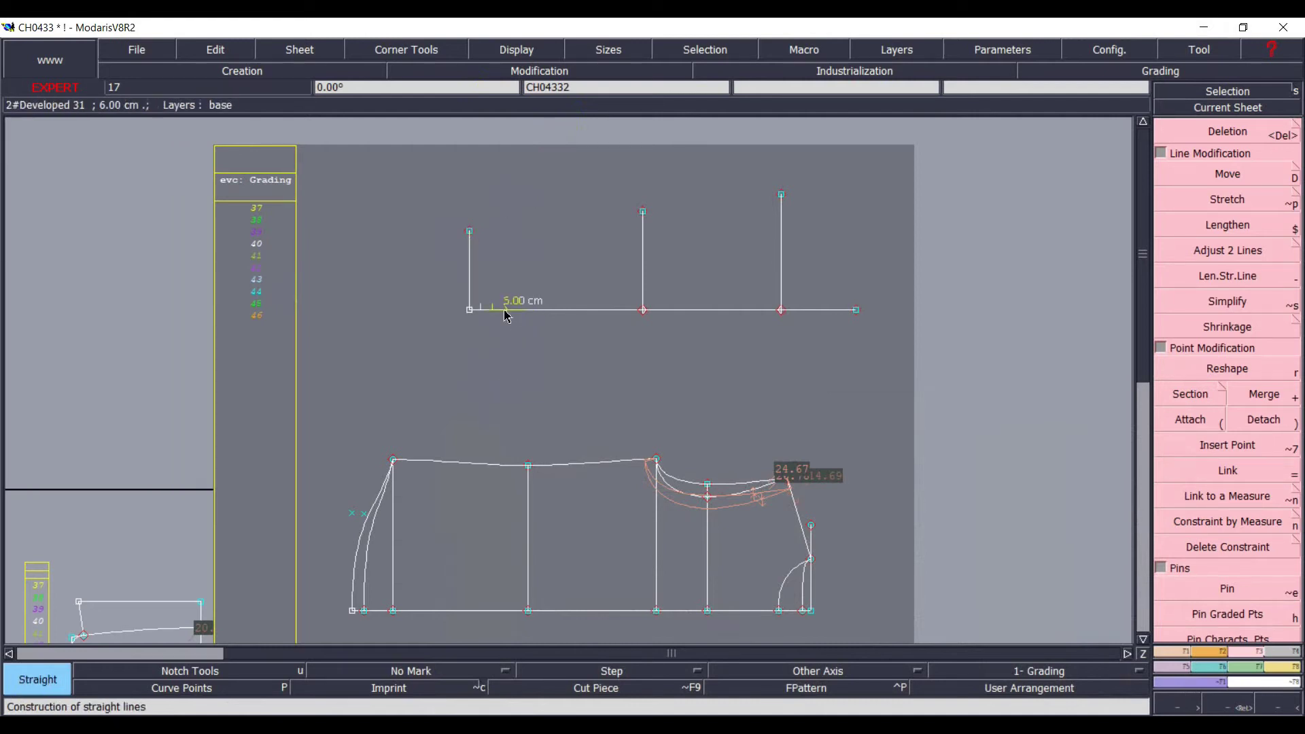
key("Down")
key("Return")
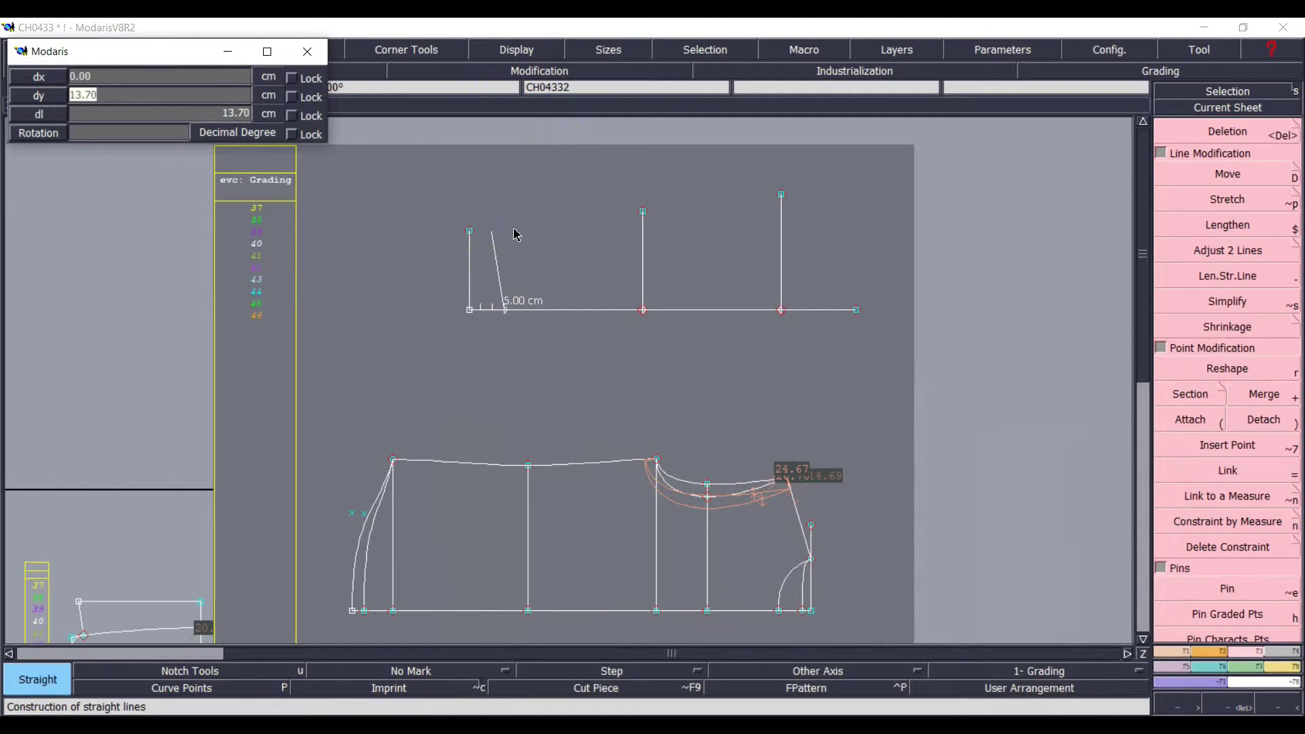
key("Return")
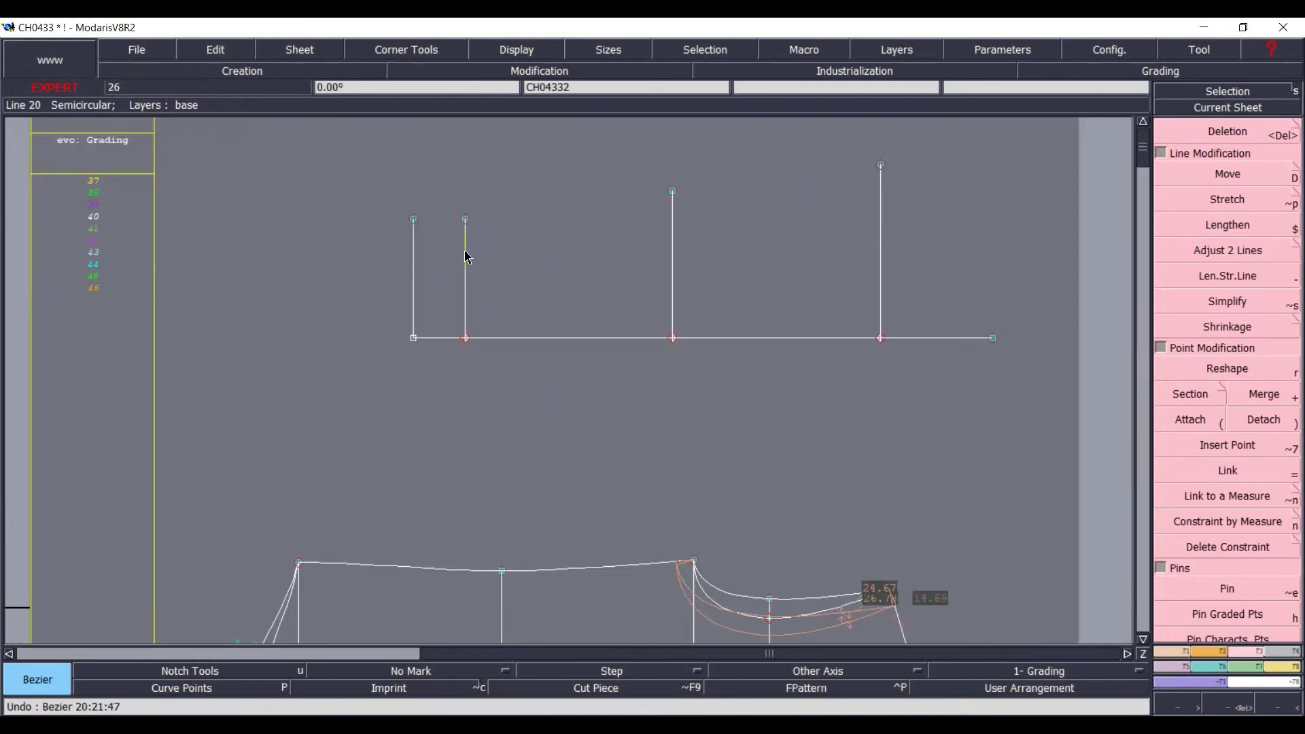
- Lengthen the vertical line at the inner cuff edge by 1 cm at its upper end
key("minus")
left_click(466, 251)
type("1")
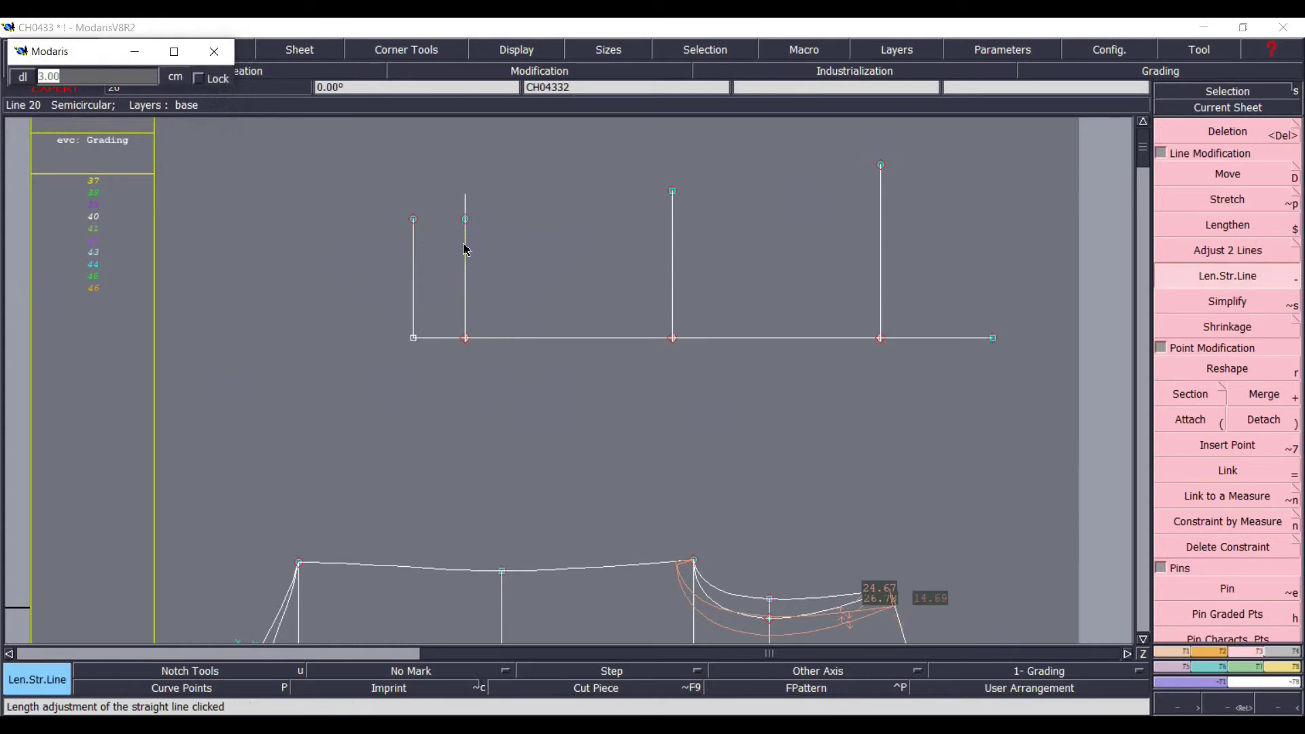
key("Return")
left_click(564, 253)
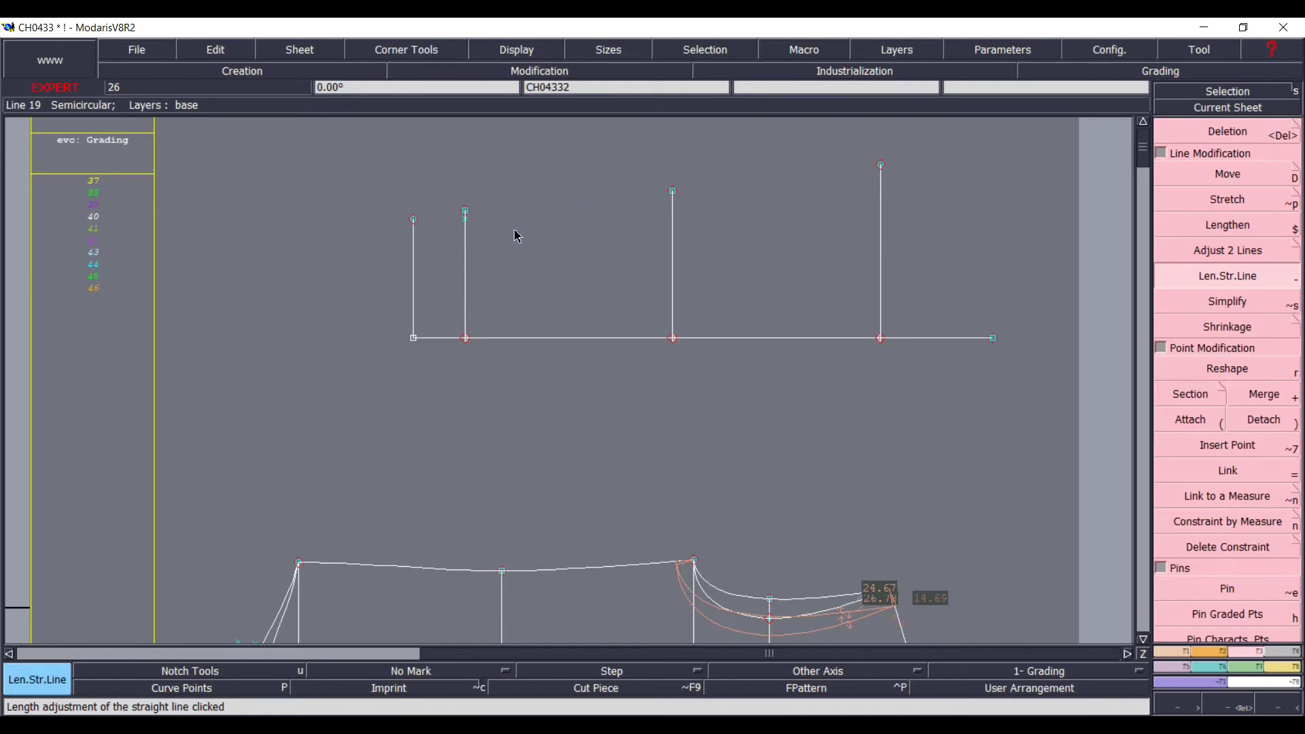
- Draw a Bezier underarm seam from the lengthened inner cuff line through the elbow line's upper end to the top width line's end
key("b")
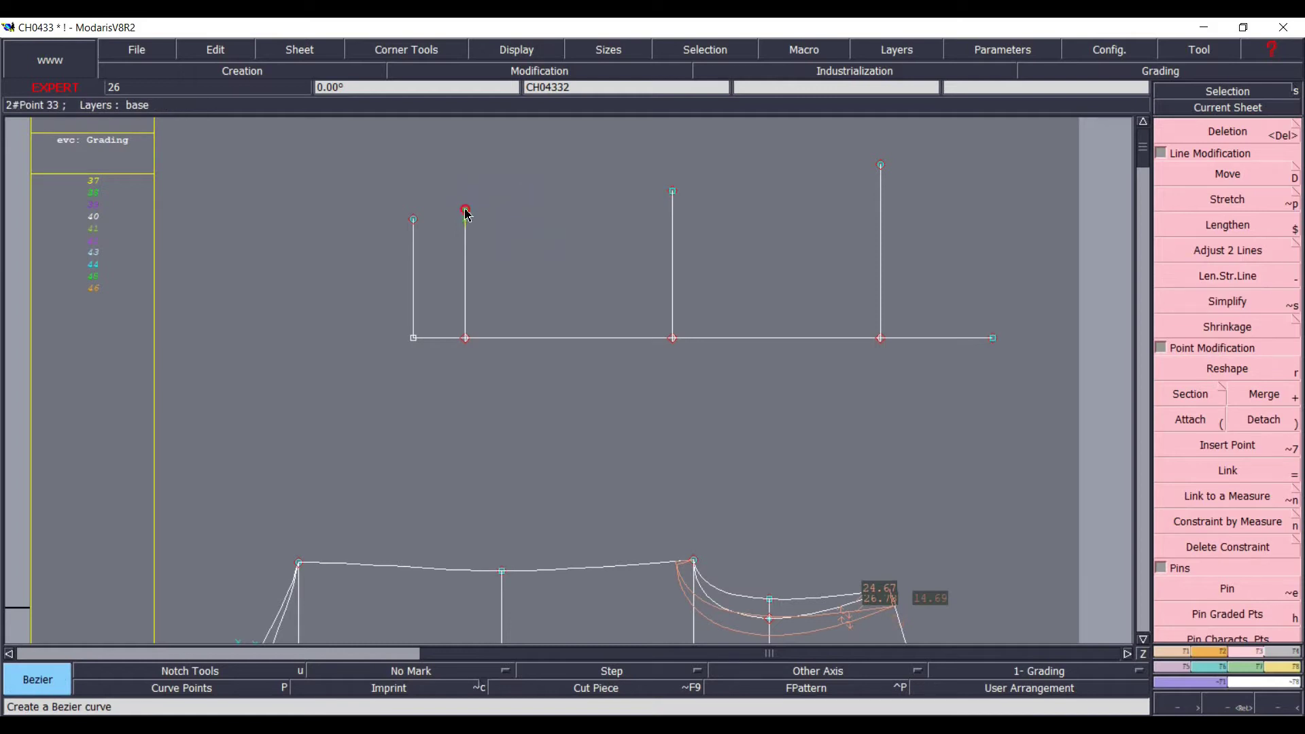
left_click(464, 210)
left_click(672, 191)
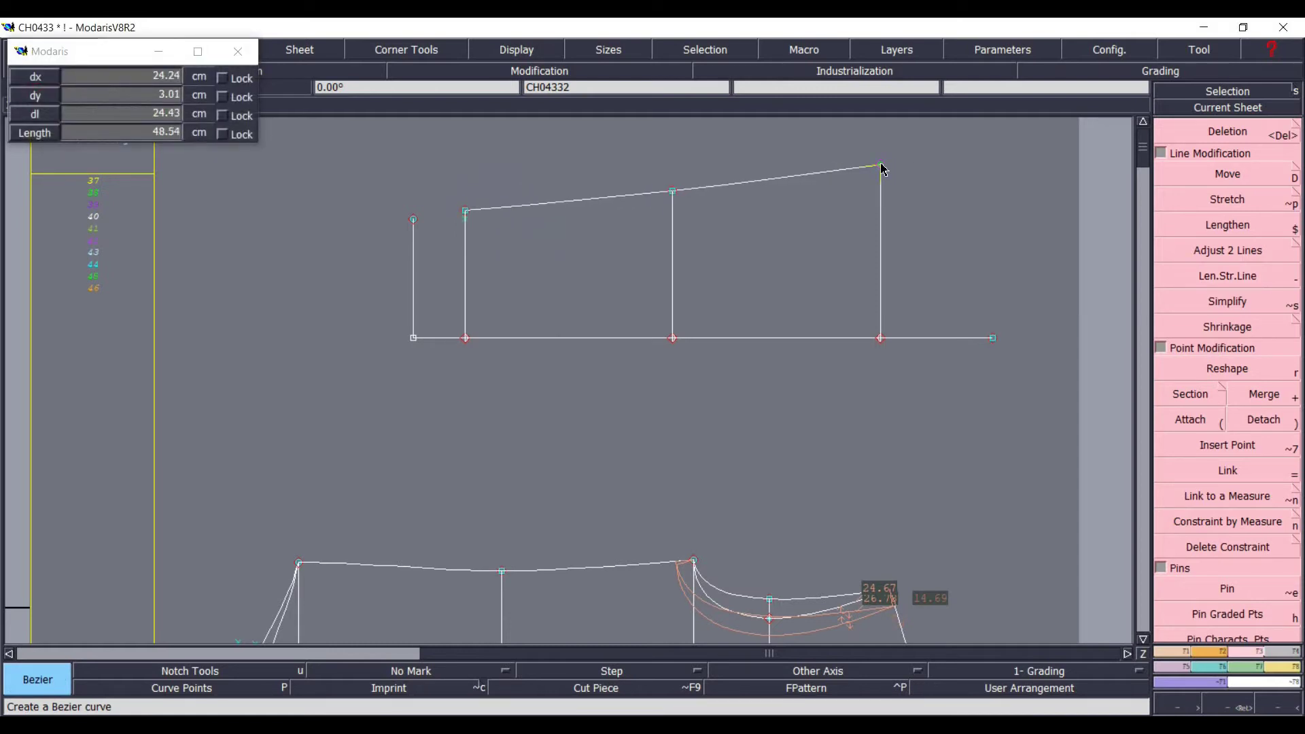
left_click(881, 166)
- Draw a straight line between the upper ends of the two 13.7 cm cuff lines to close the cuff
key("d")
left_click(414, 219)
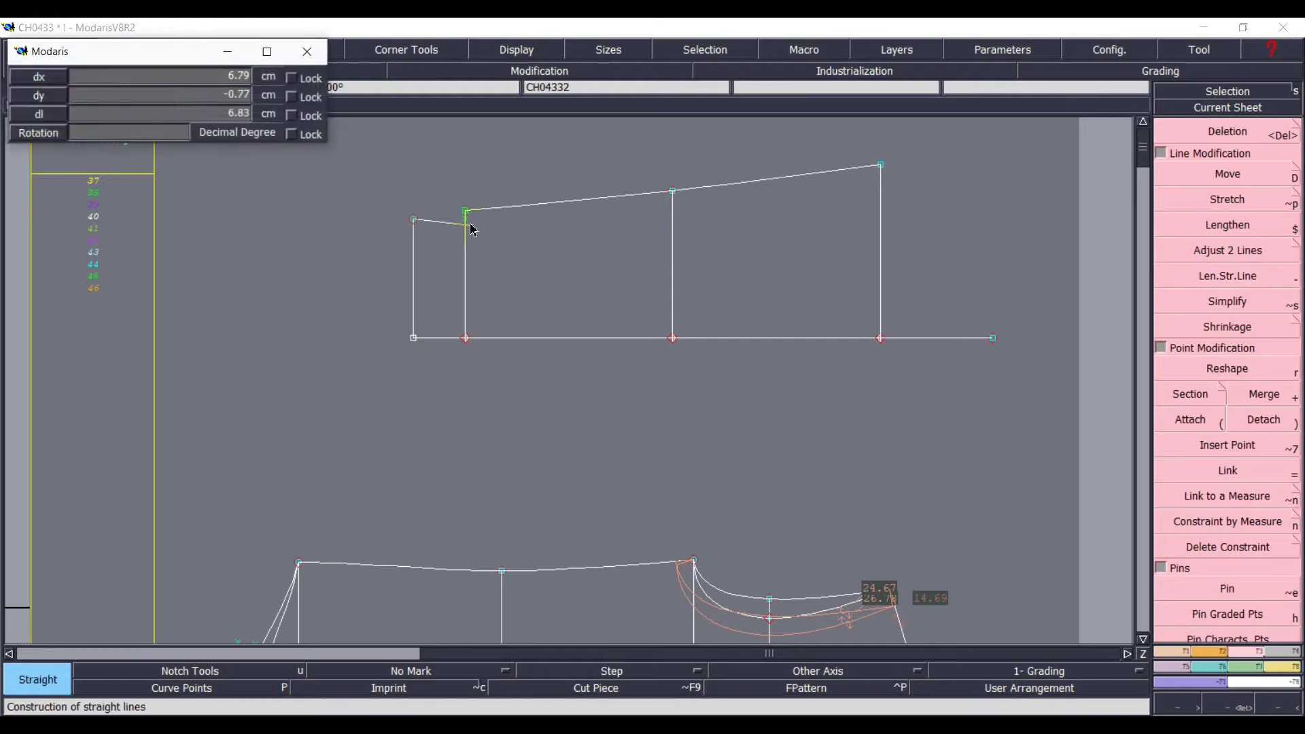
left_click(464, 219)
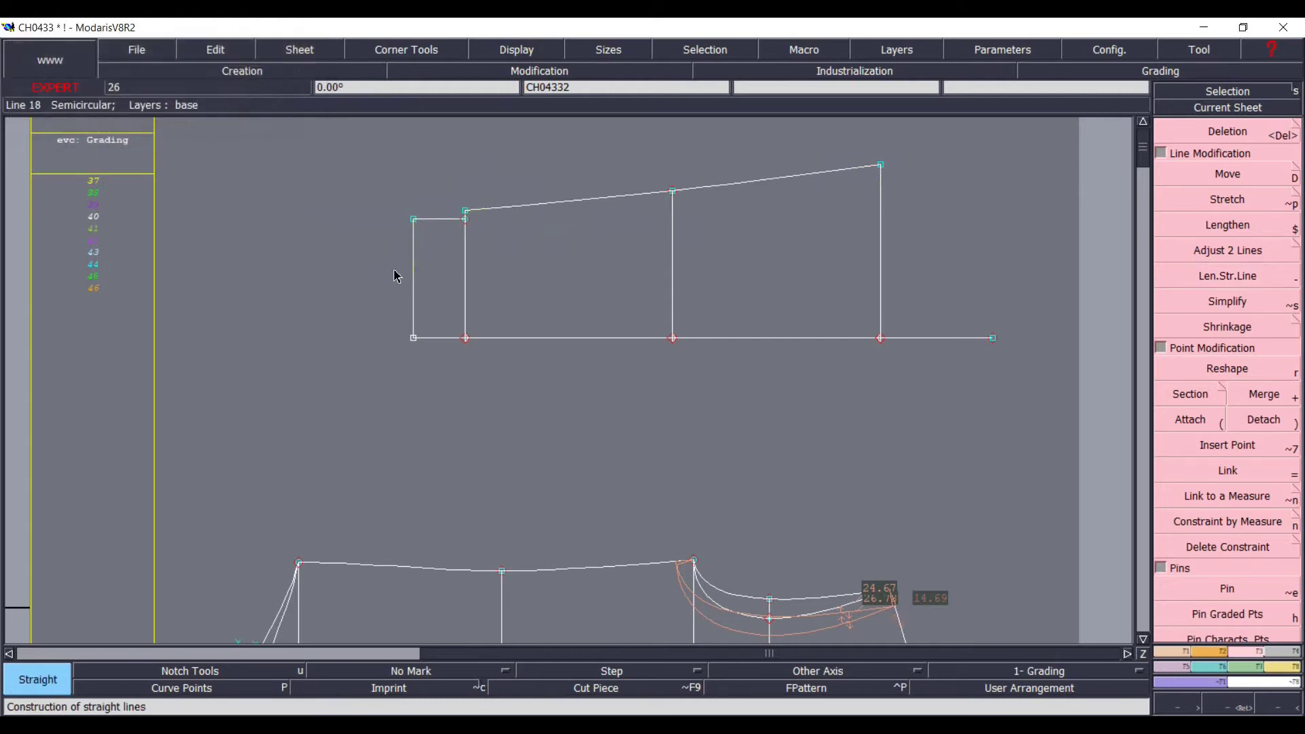
- Round the cuff's outer upper corner with a tangent arc of about 3.4 cm radius
left_click(1216, 652)
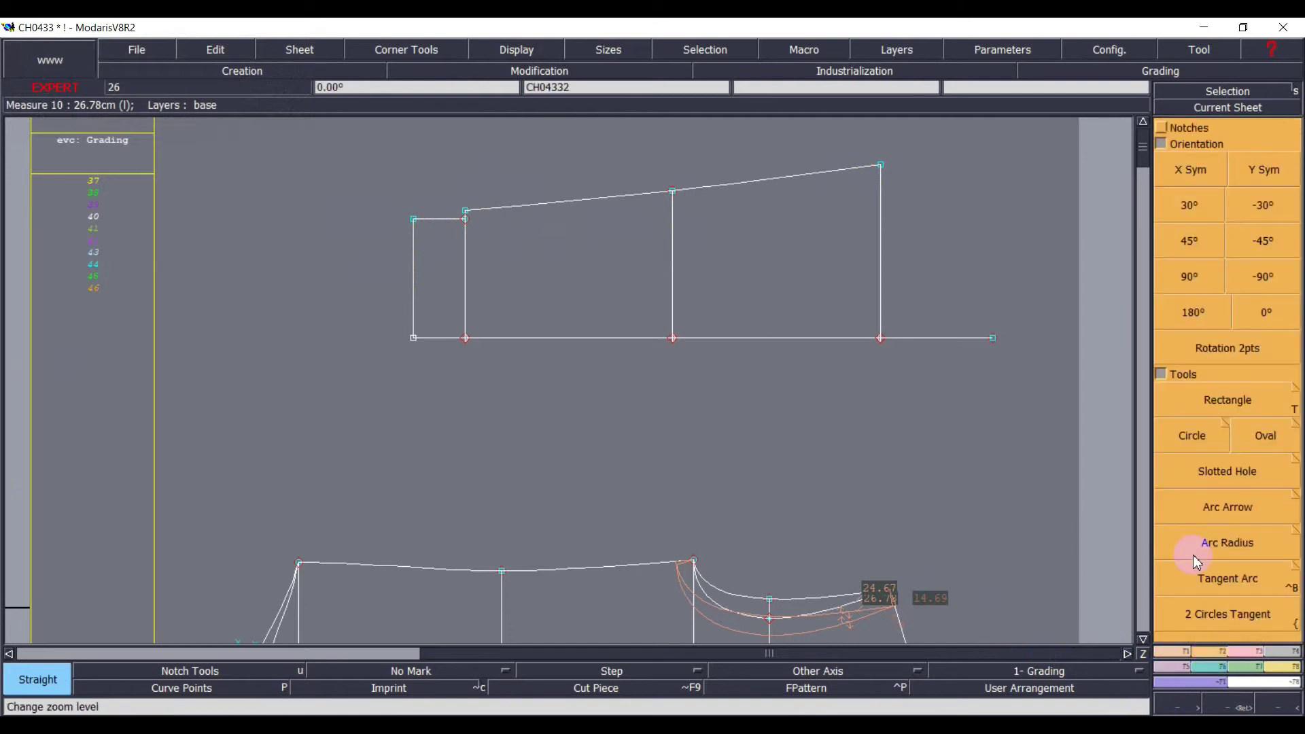
left_click(1237, 582)
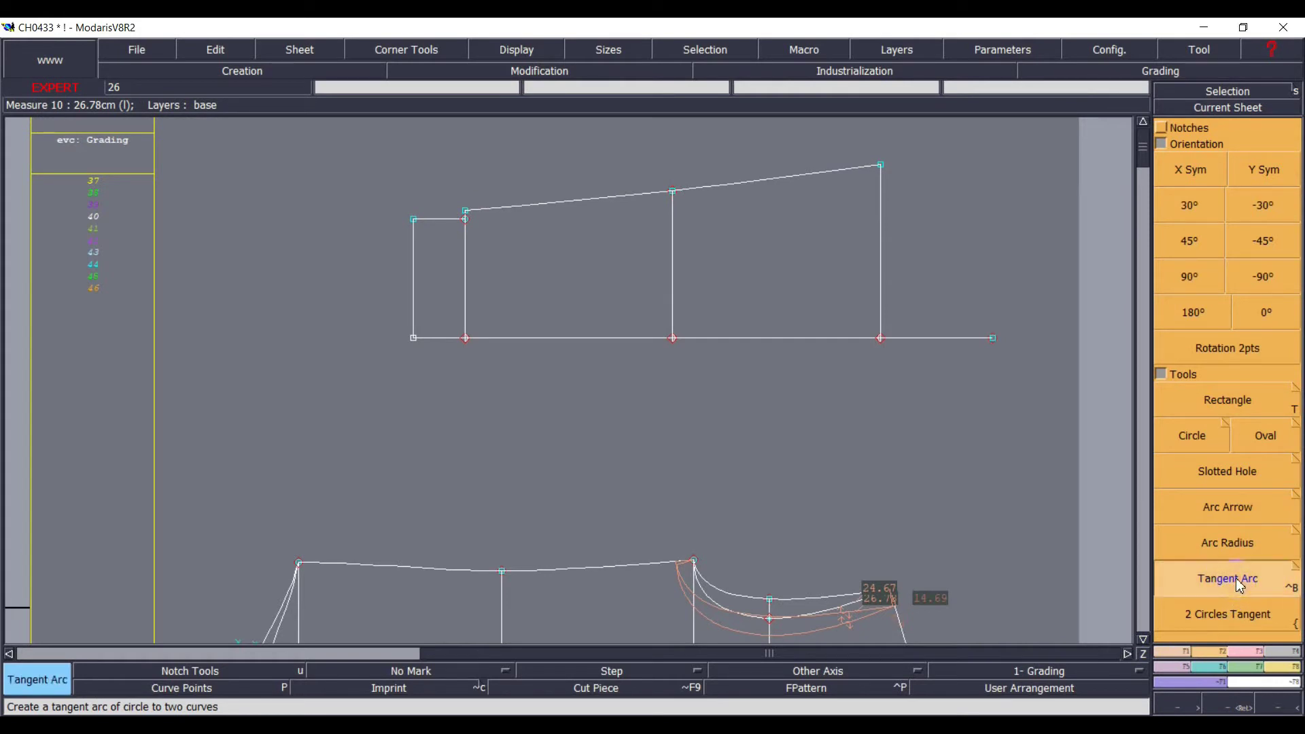
left_click(416, 230)
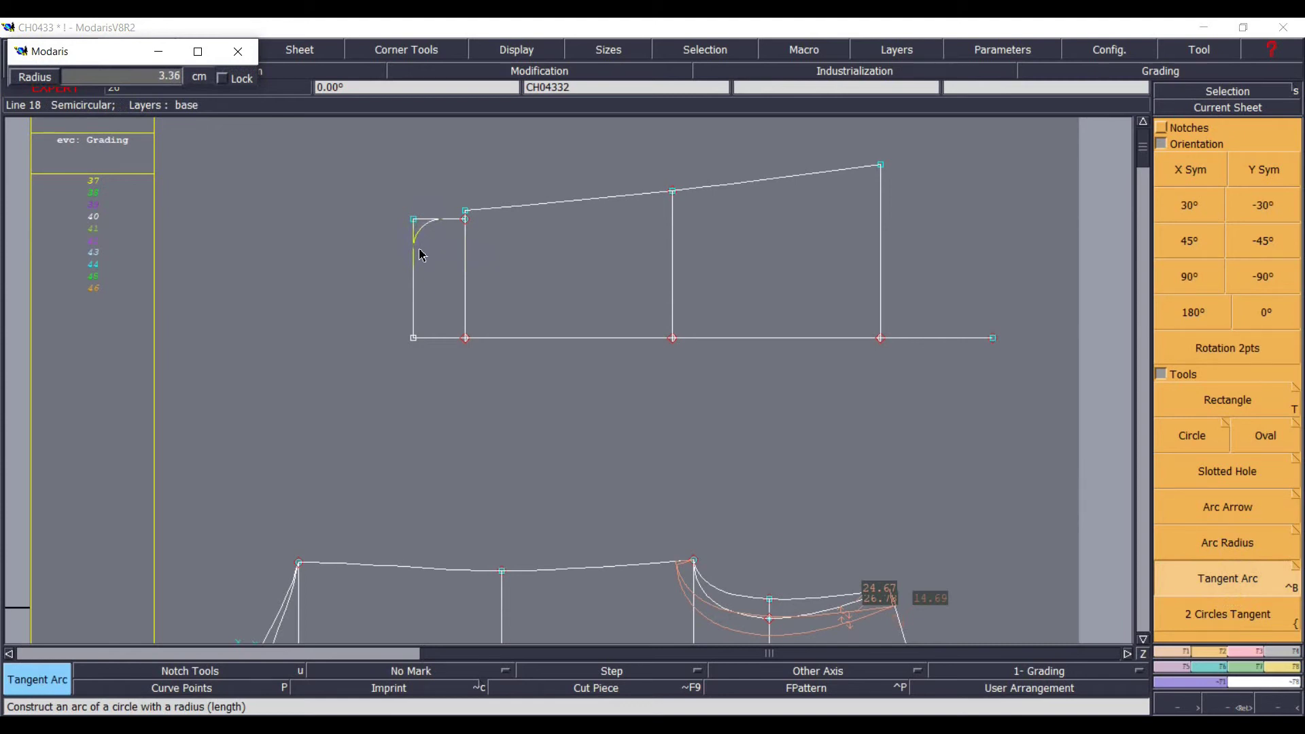
left_click(420, 255)
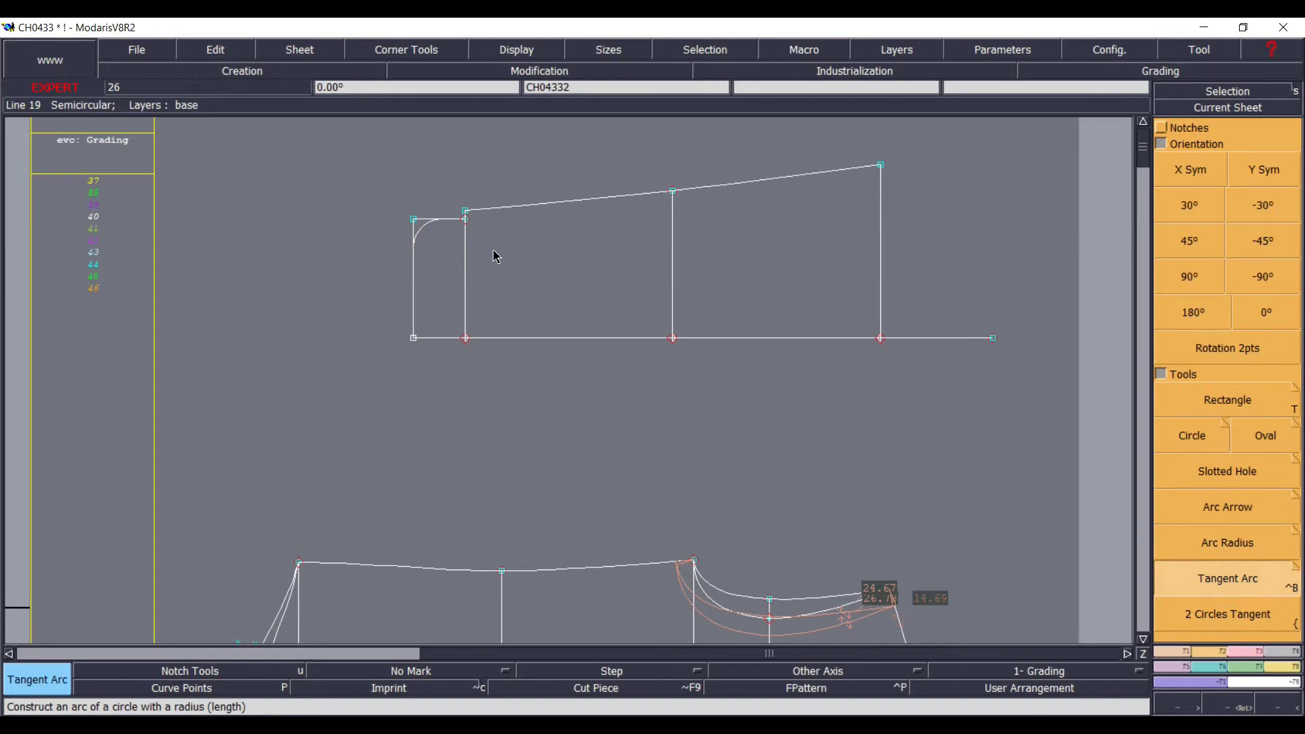
key("Escape")
- Draw a Bezier sleeve head from the top width line's upper end to the base line's end, and attach a dynamic length measure
key("b")
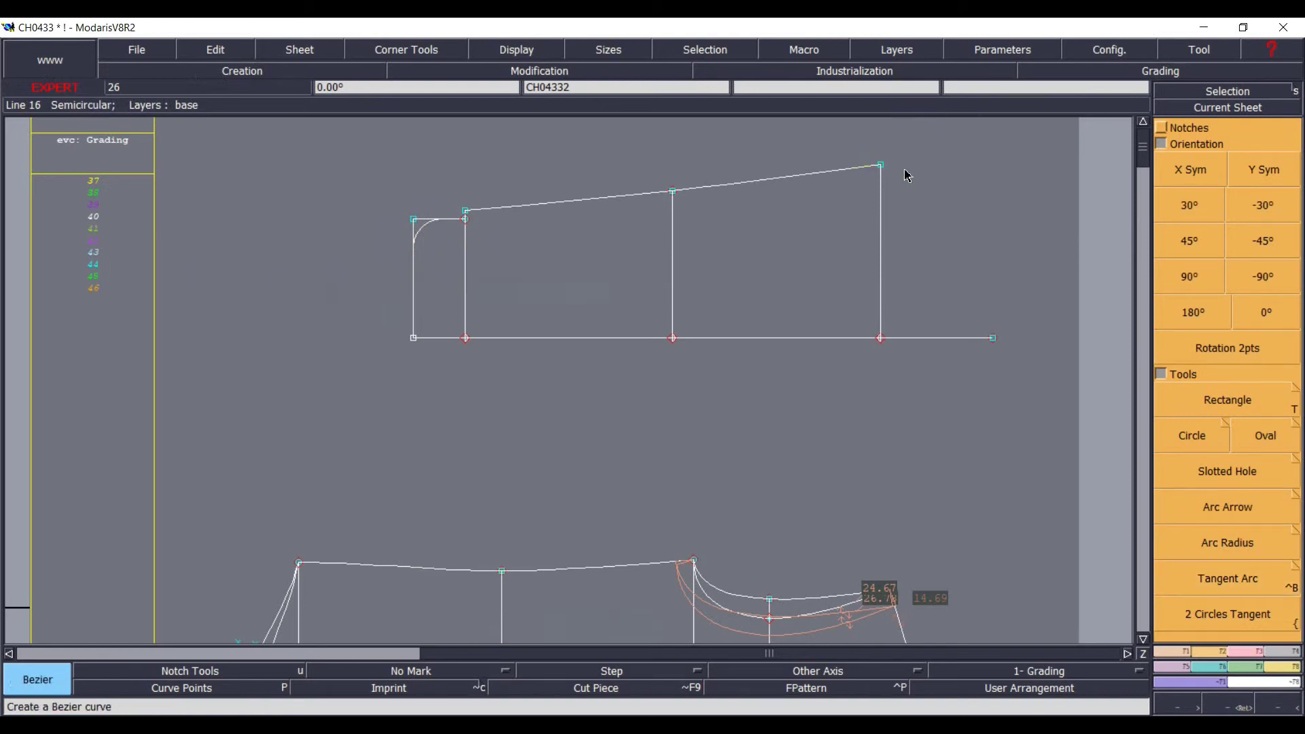
left_click(881, 165)
left_click(993, 338)
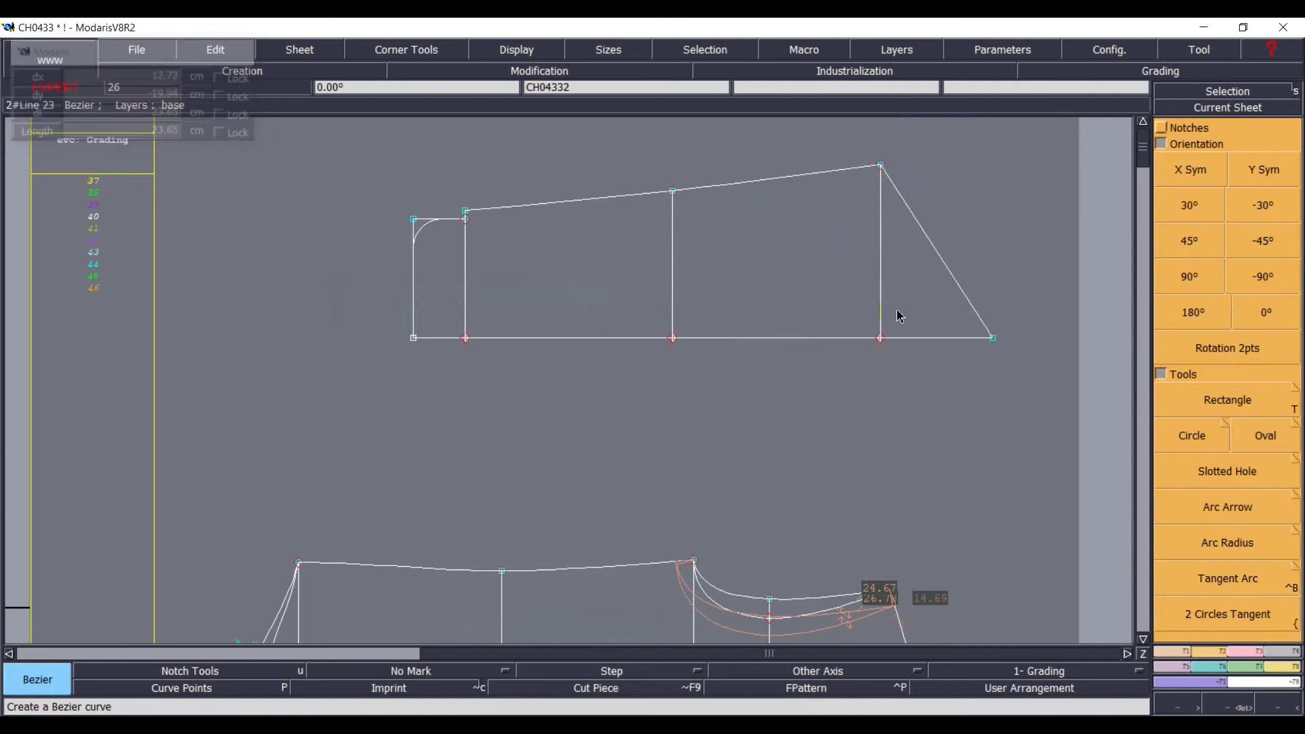
key("l")
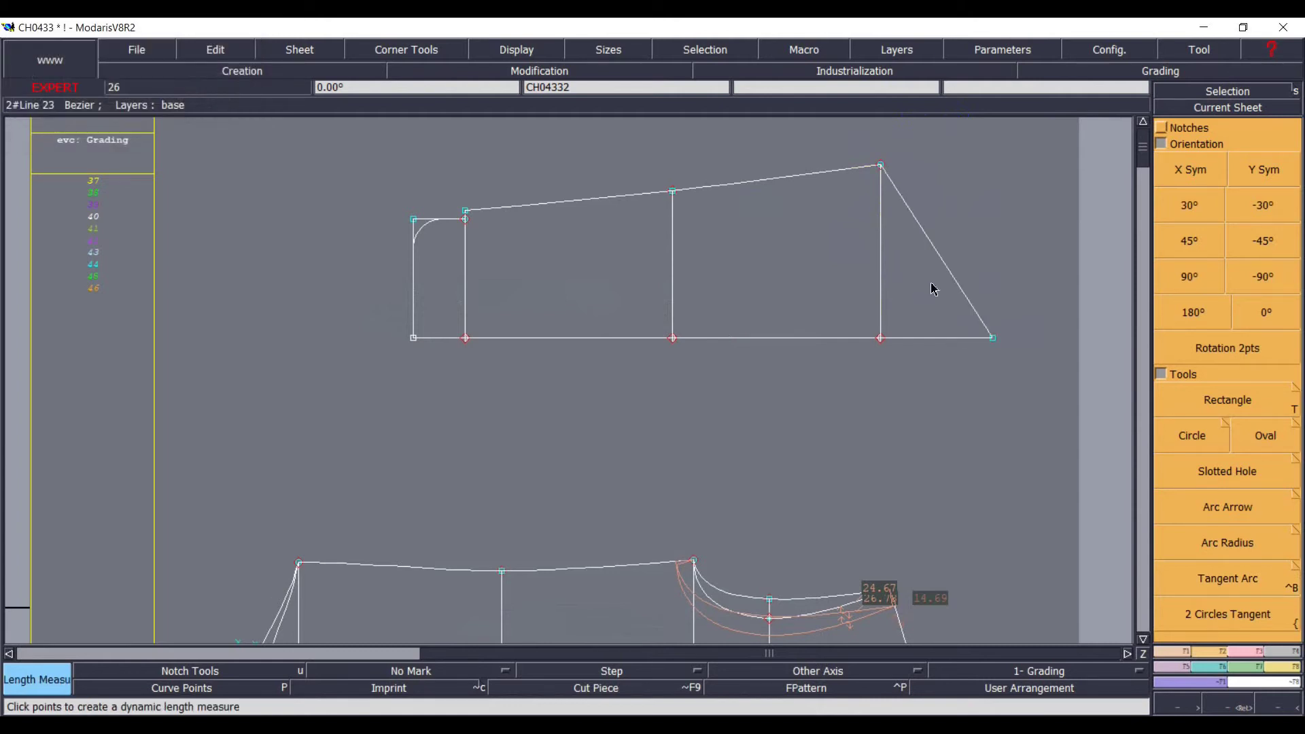
left_click(937, 253)
left_click(896, 391)
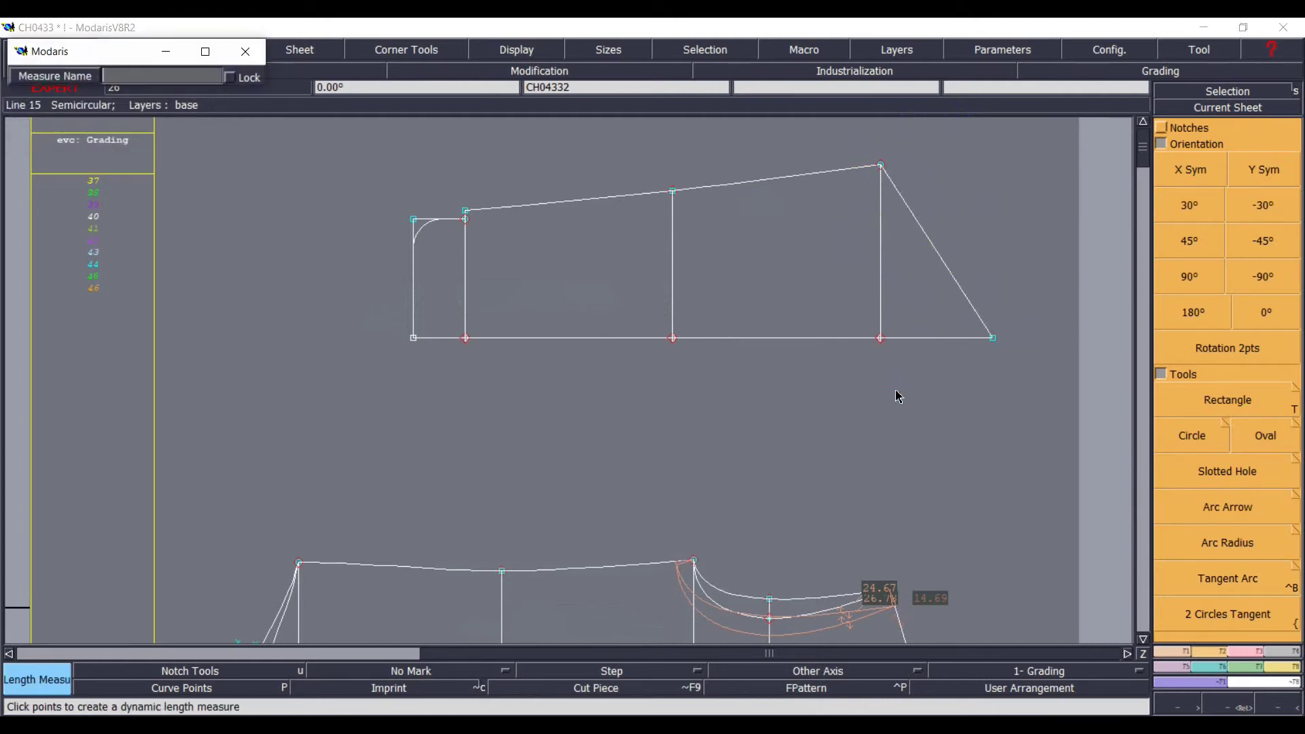
key("Return")
- Reshape the sleeve head line into an S-shaped curve by adjusting the tangent handles at both ends
scroll(951, 382, "up", 2)
key("r")
left_click(969, 376)
left_click(988, 335)
left_click(886, 250)
left_click(843, 242)
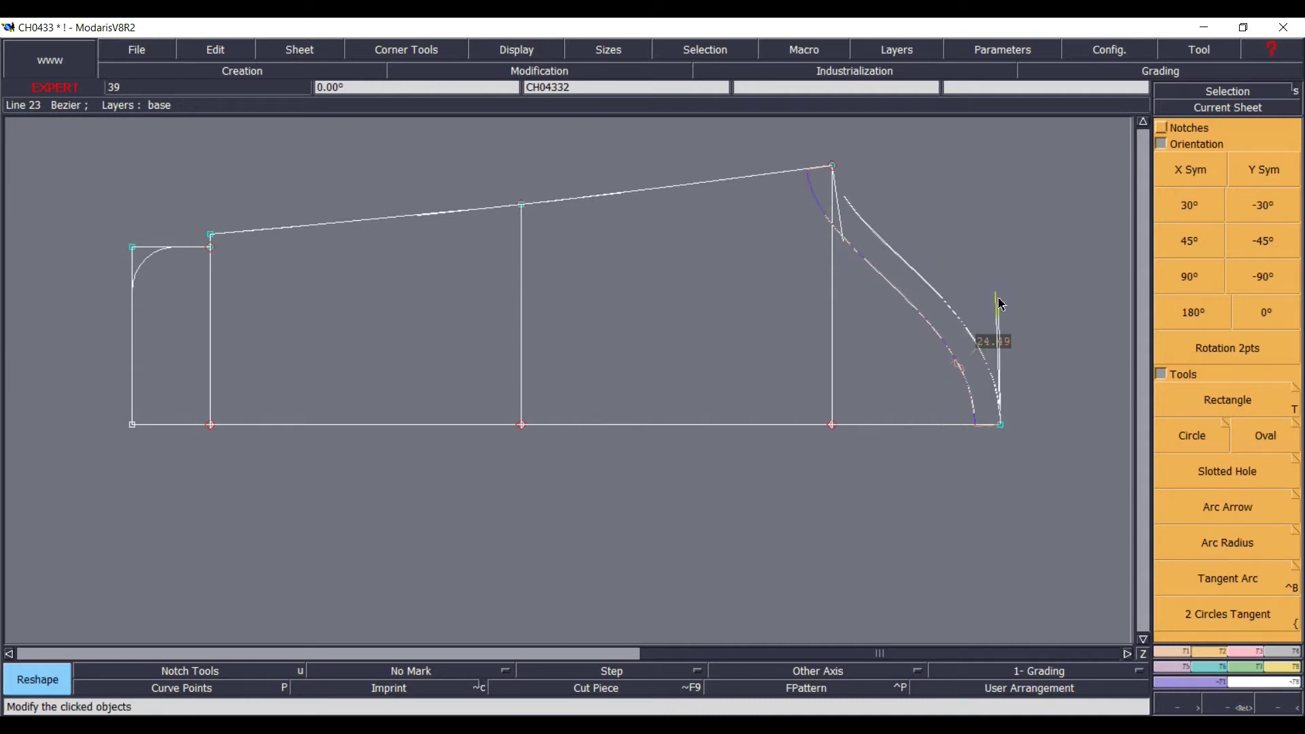
left_click(1003, 306)
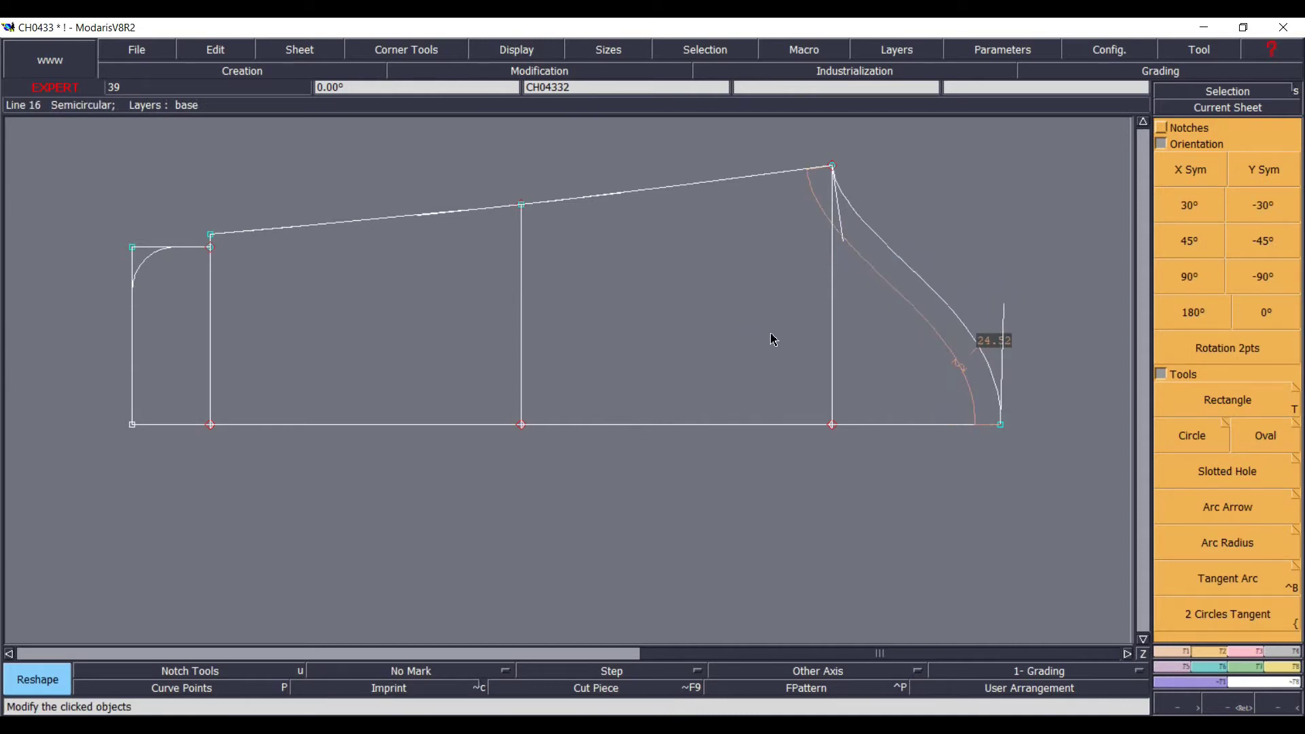
- Shift the sleeve's top width line toward the elbow and move its upper corner slightly further along the underarm seam
key("i")
left_click(827, 430)
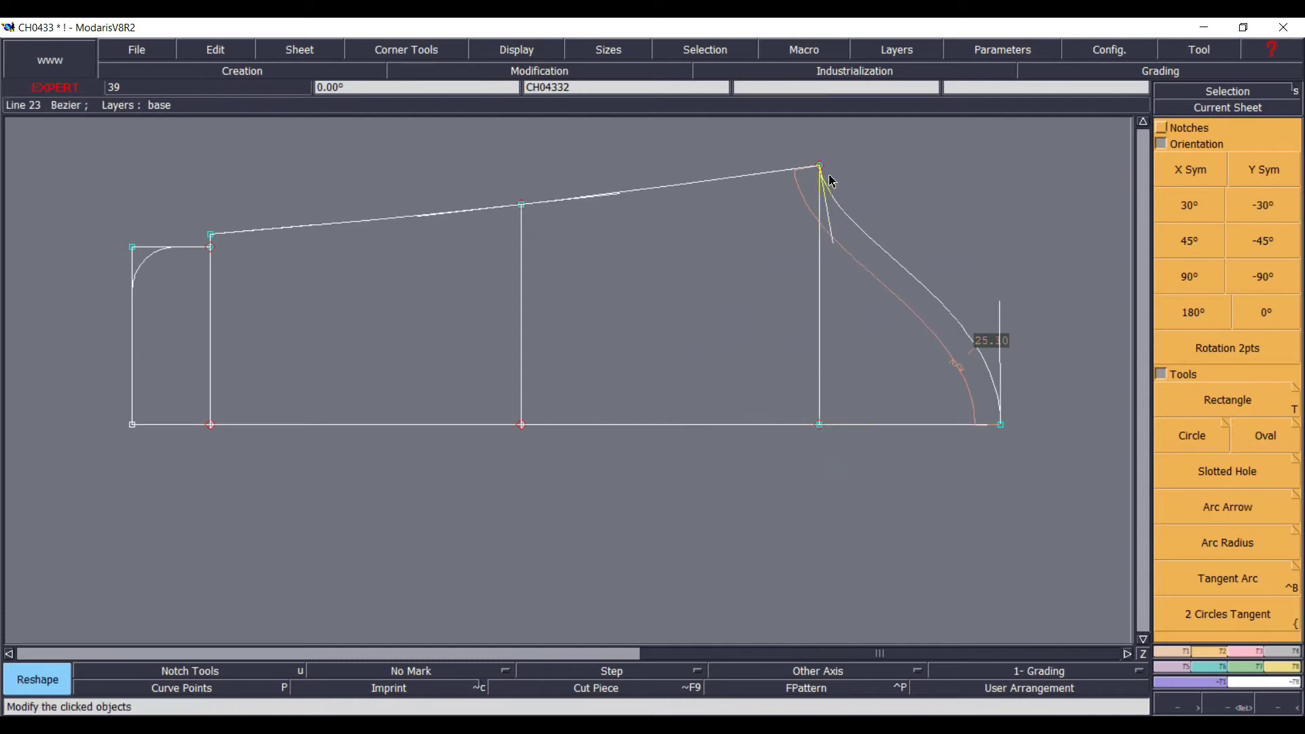
left_click(820, 167)
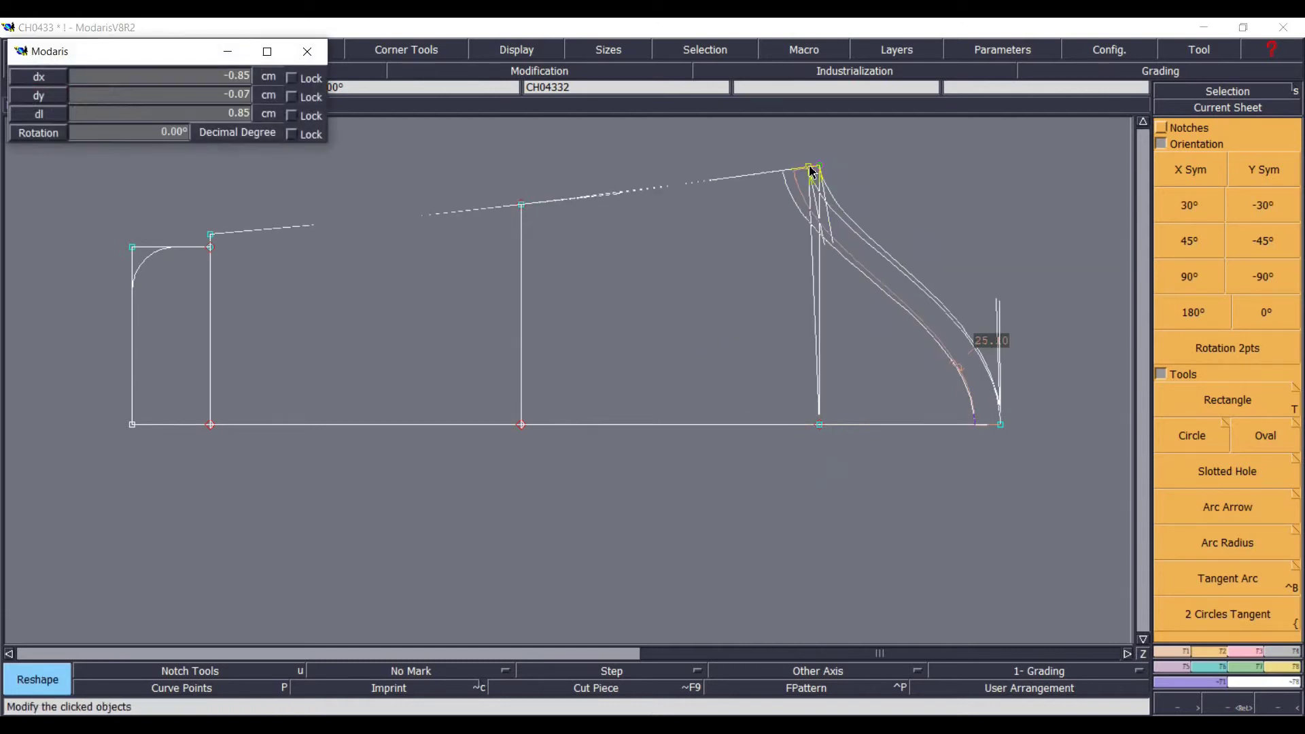
key("Return")
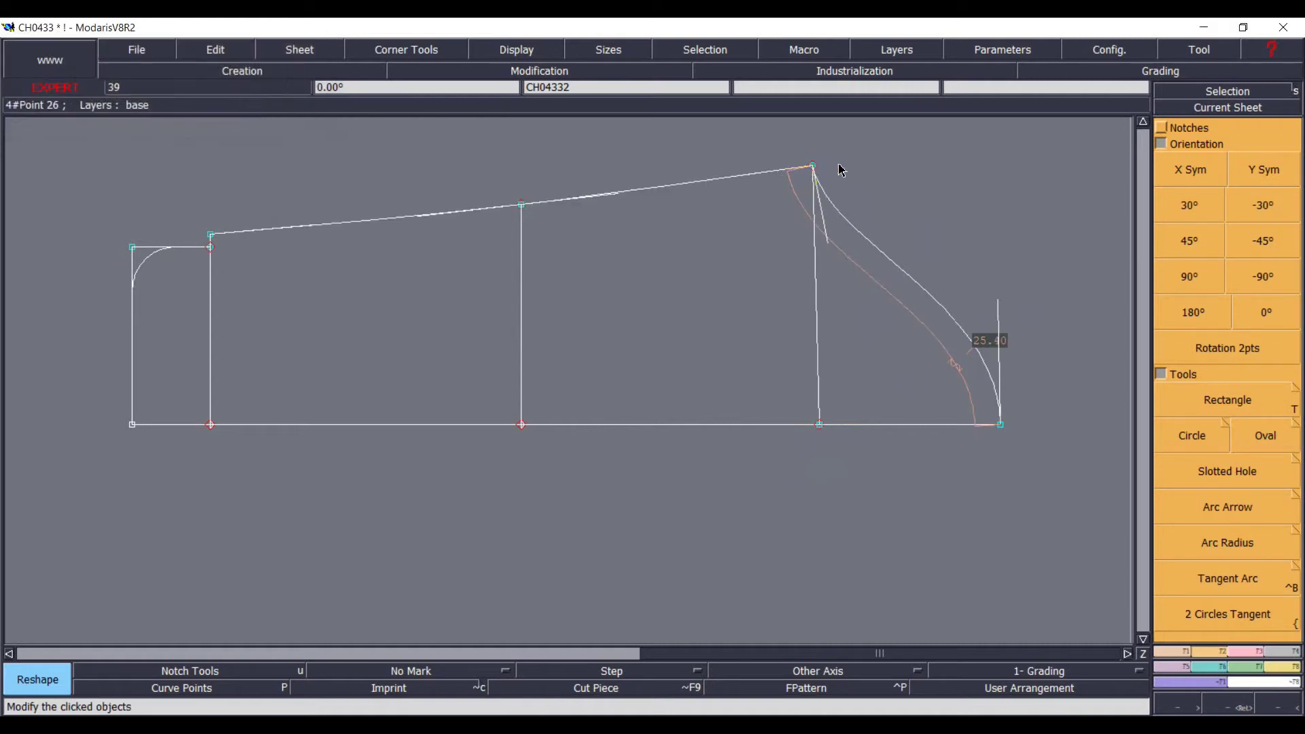
- Align the top width line's base point vertically with its upper corner
key("a")
left_click(812, 167)
left_click(818, 424)
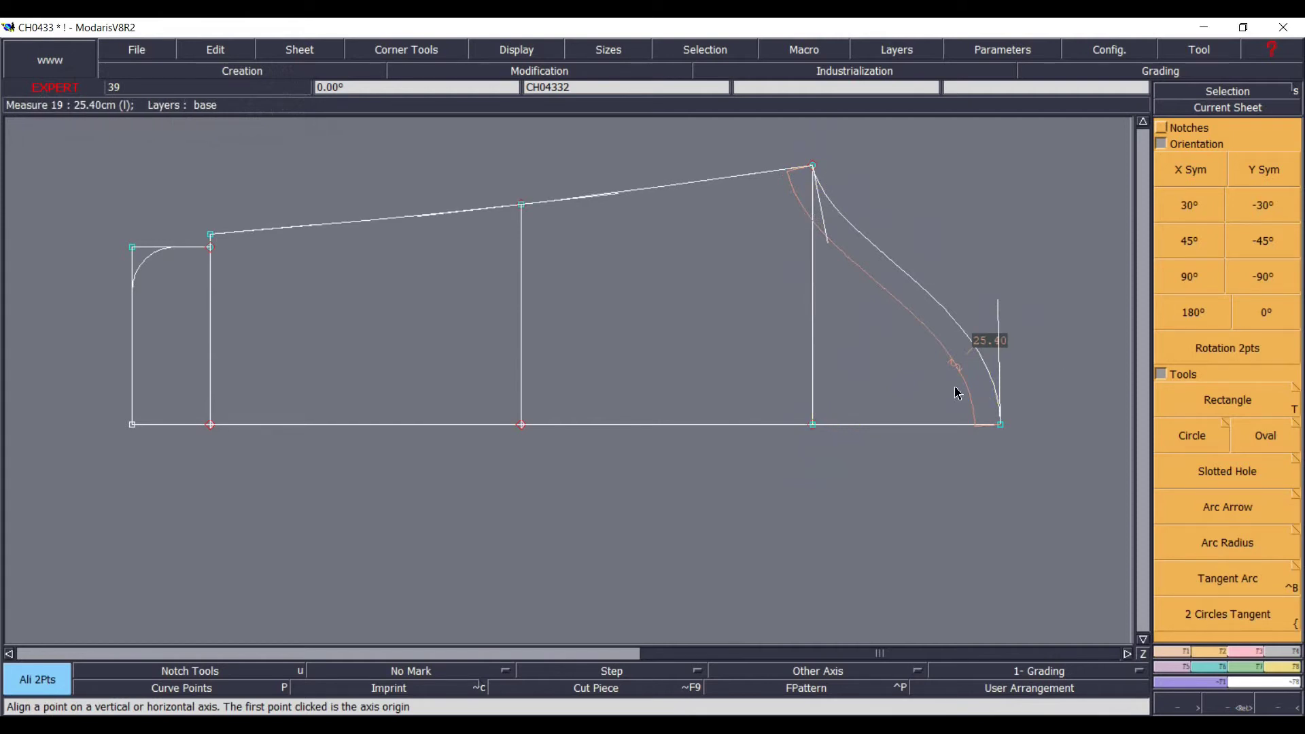
- Fine-tune the sleeve head curve's two tangent handles to a curve length of about 25.44 cm
key("r")
left_click_drag(995, 303, 1005, 299)
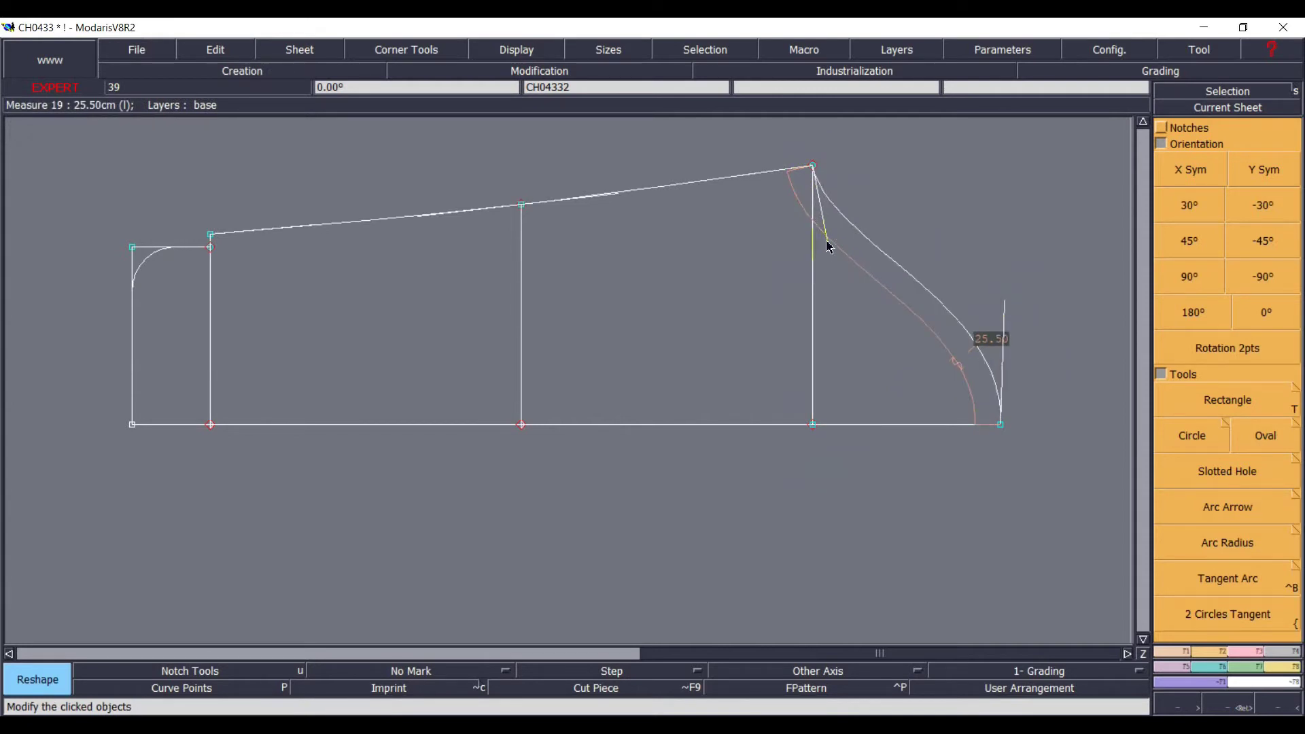
left_click_drag(827, 236, 826, 234)
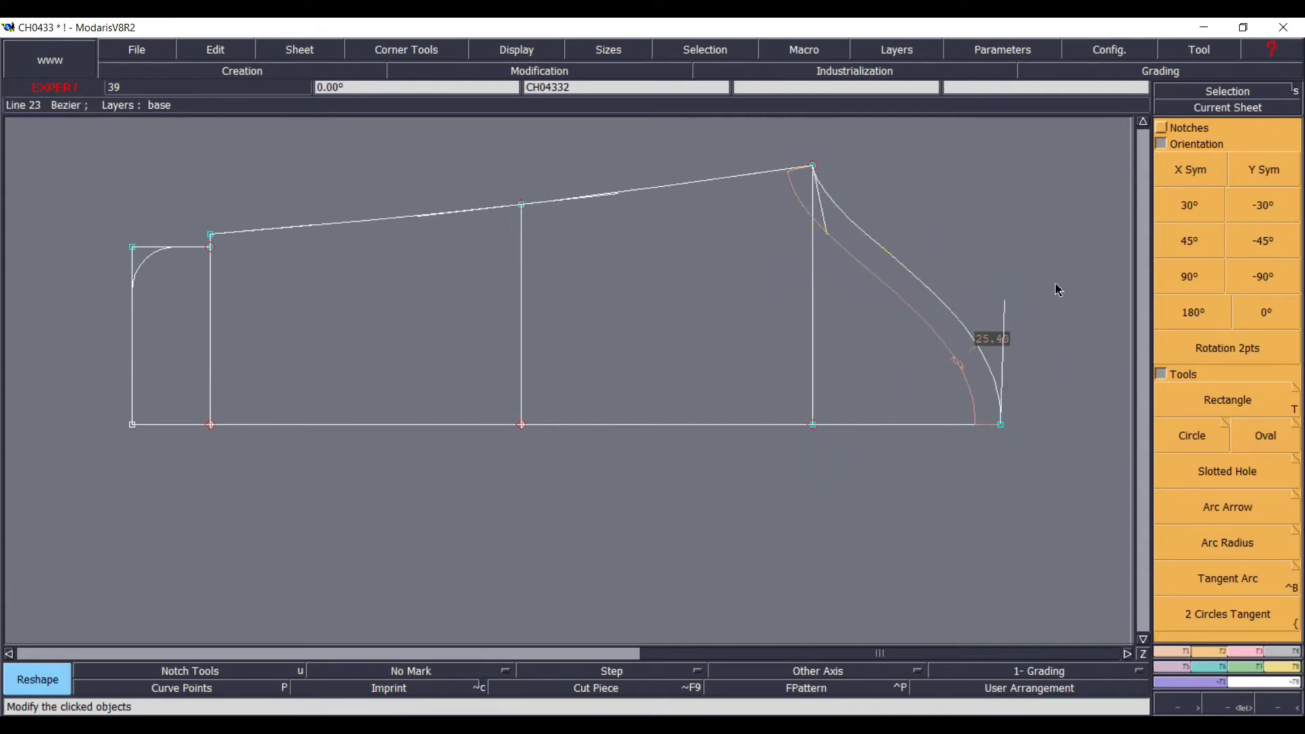
left_click_drag(1003, 304, 1004, 308)
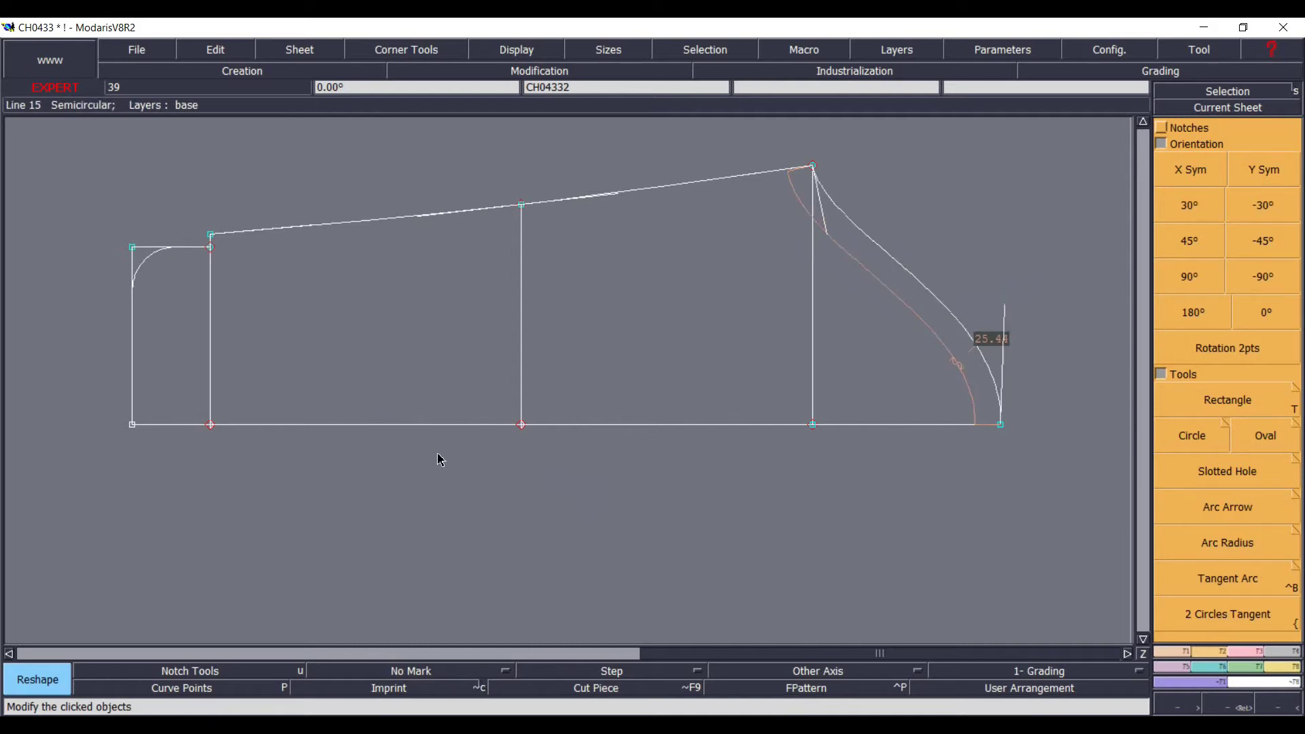
- Create a symmetry axis from two points on the sleeve base line, just past the elbow line
key("a")
left_click(548, 426)
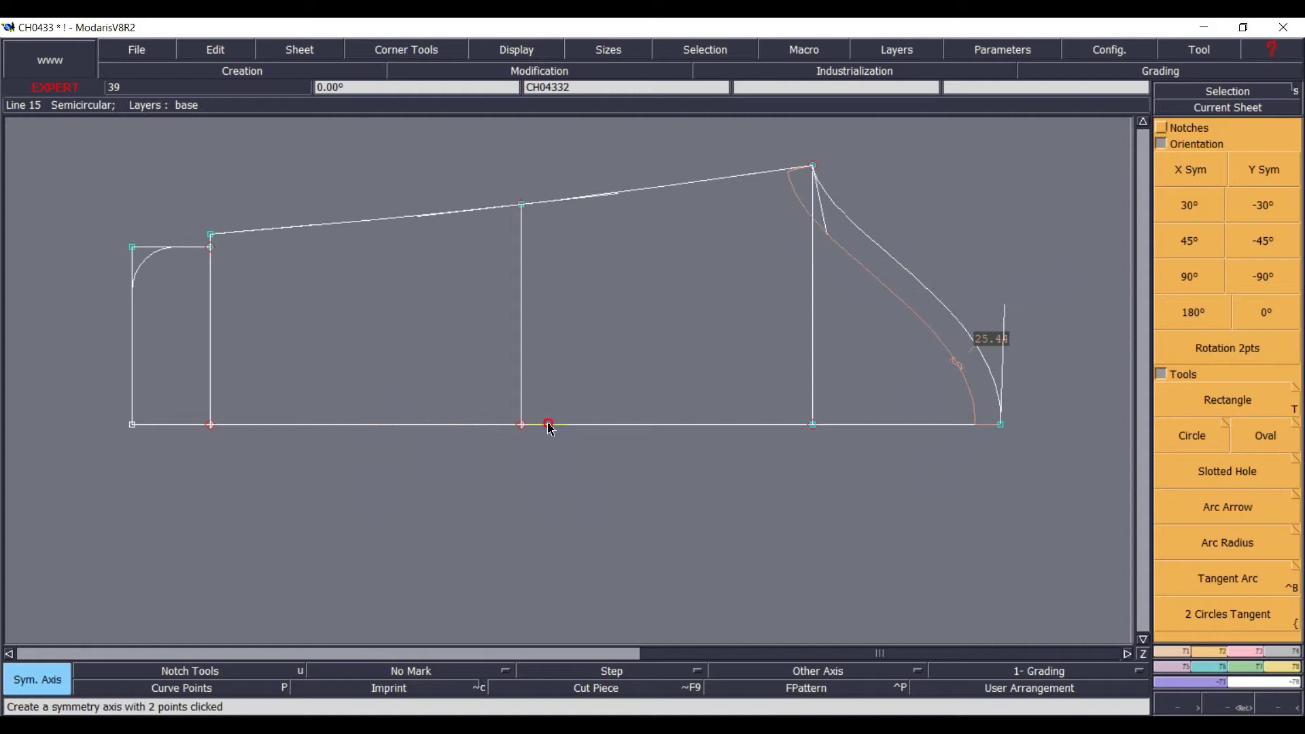
left_click(630, 433)
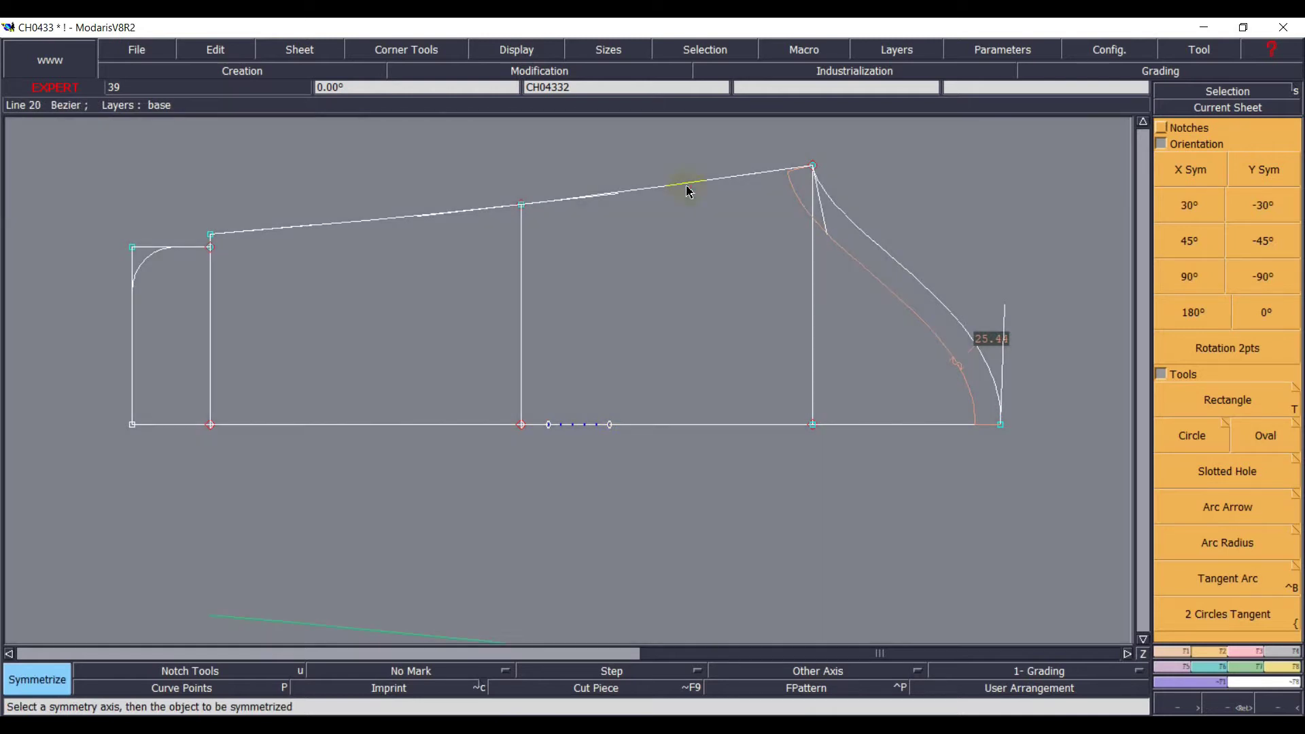
left_click(212, 346)
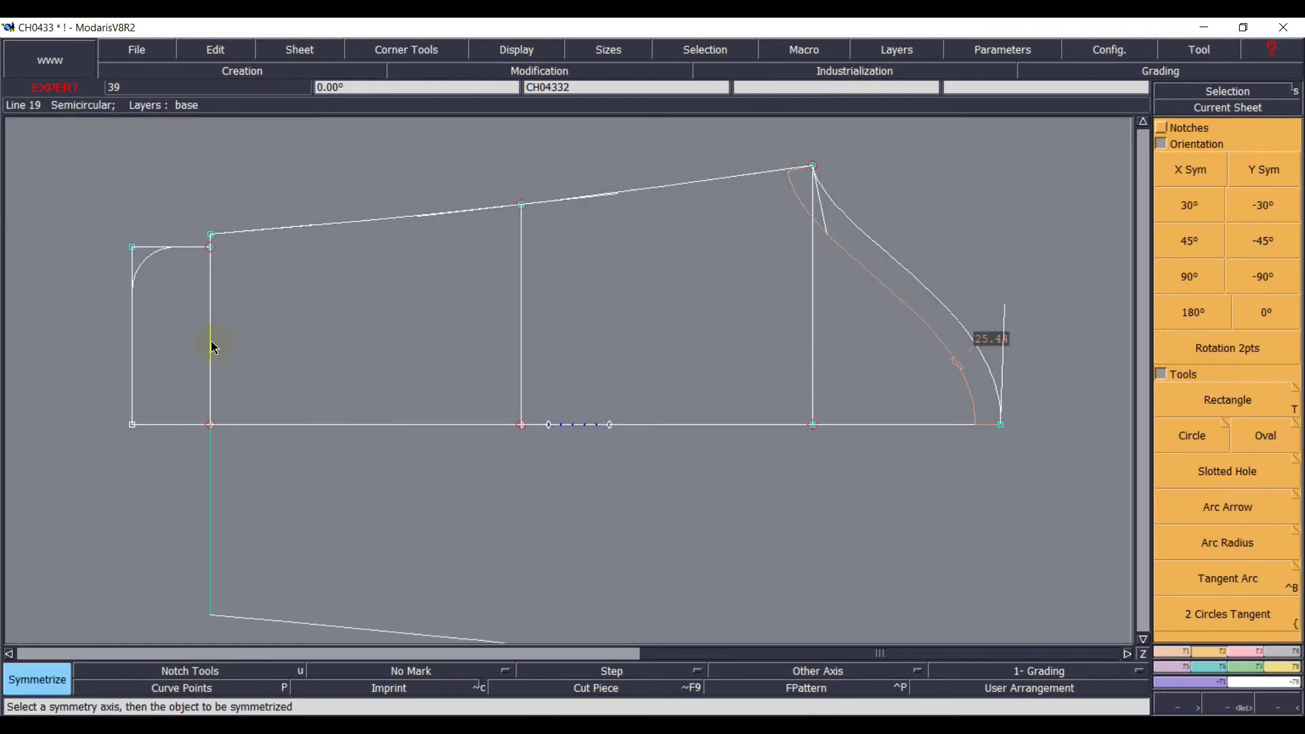
left_click(318, 542)
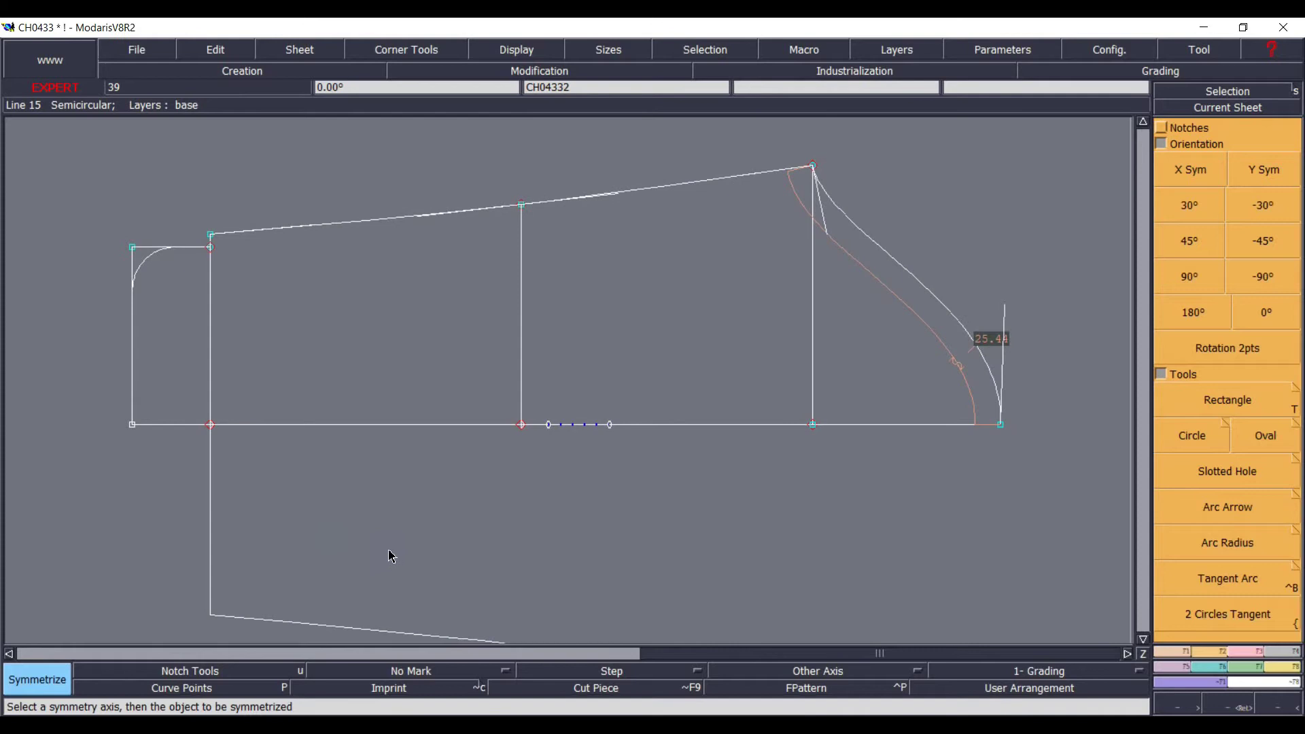
key("ctrl+z")
key("ctrl+z")
key("F1")
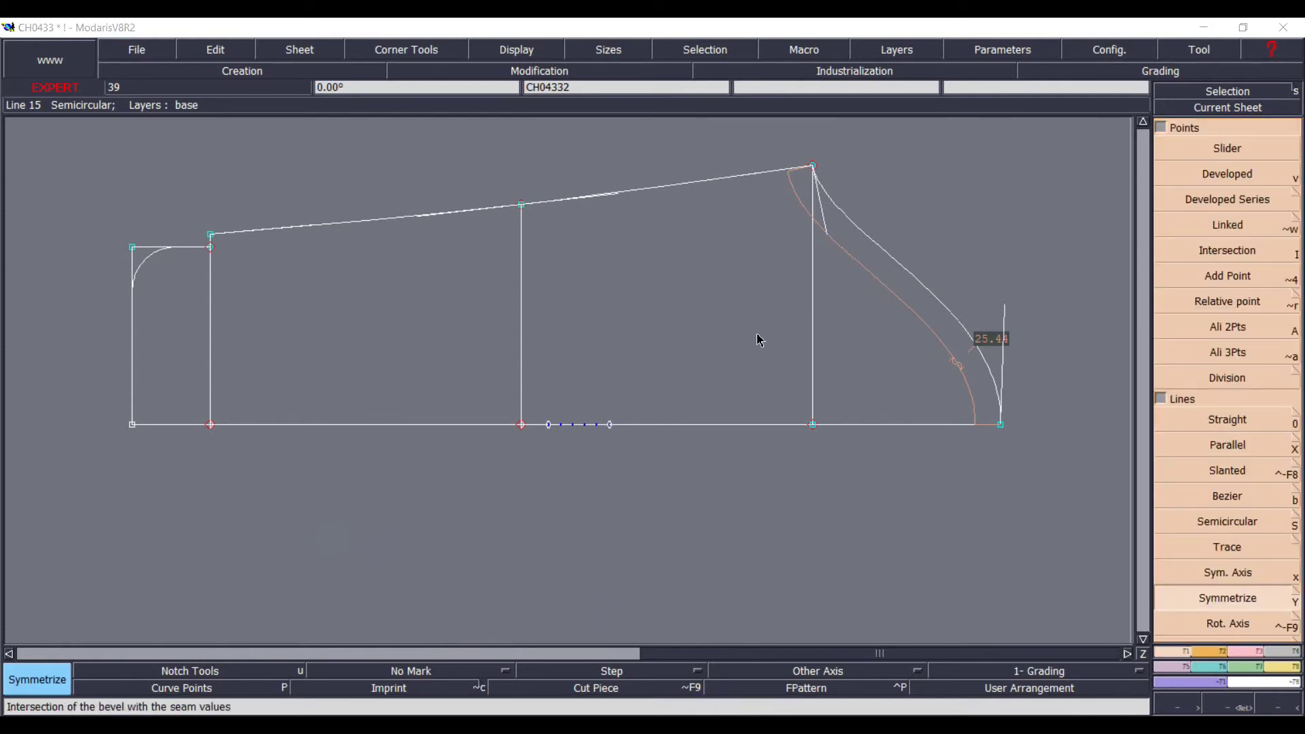
- Mirror the underarm seam, the sleeve head curve, the hem line and the cuff outline with its rounded corner across the symmetry axis
left_click(668, 195)
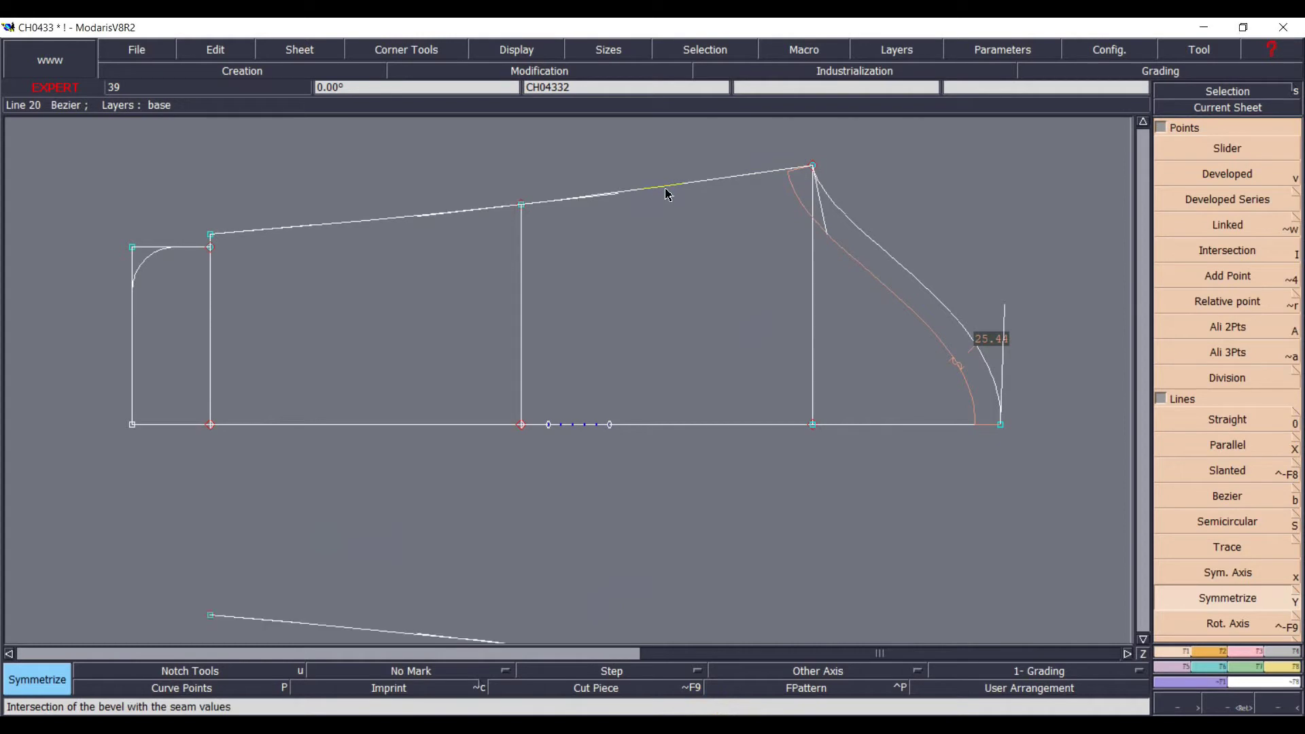
left_click(938, 307)
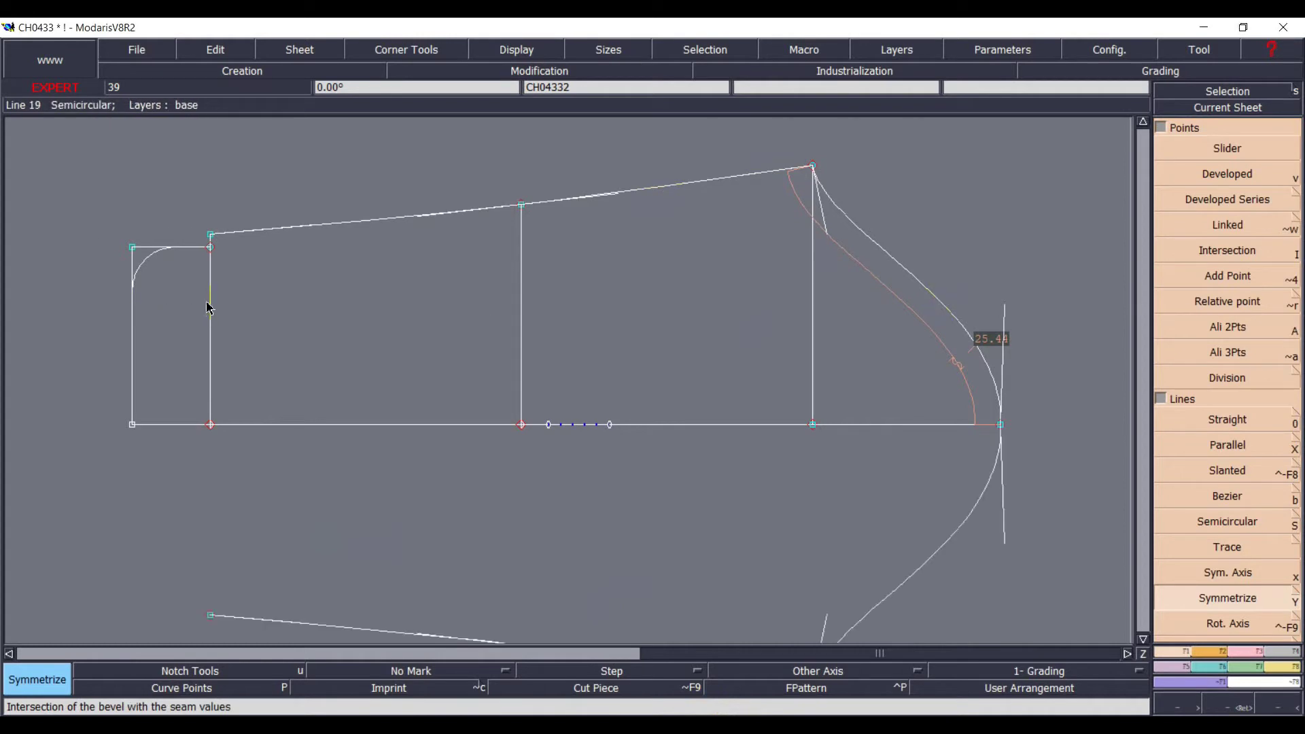
left_click(131, 321)
left_click(148, 264)
left_click(211, 350)
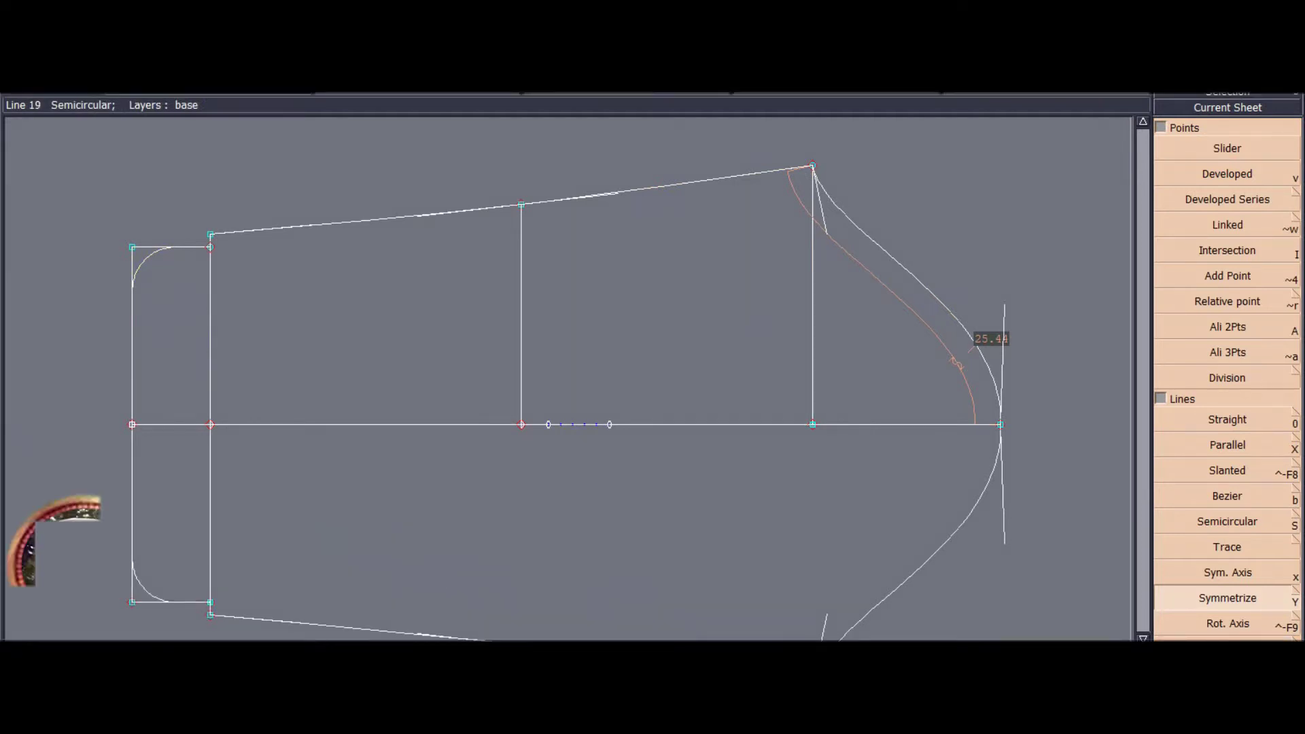
- Reshape the sleeve head by standing the mirrored curve's underarm handle perpendicular to the base line and slightly extending the original curve's crown handle
left_click(1143, 639)
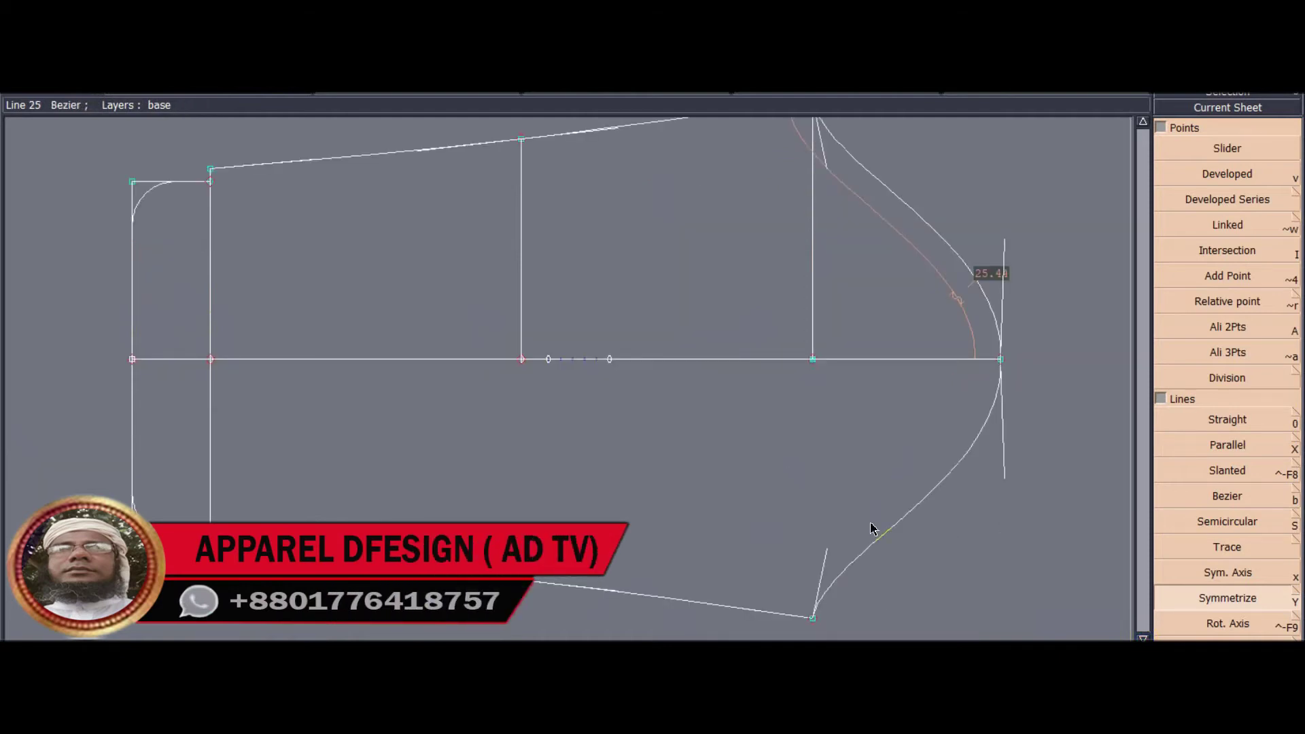
left_click(820, 543)
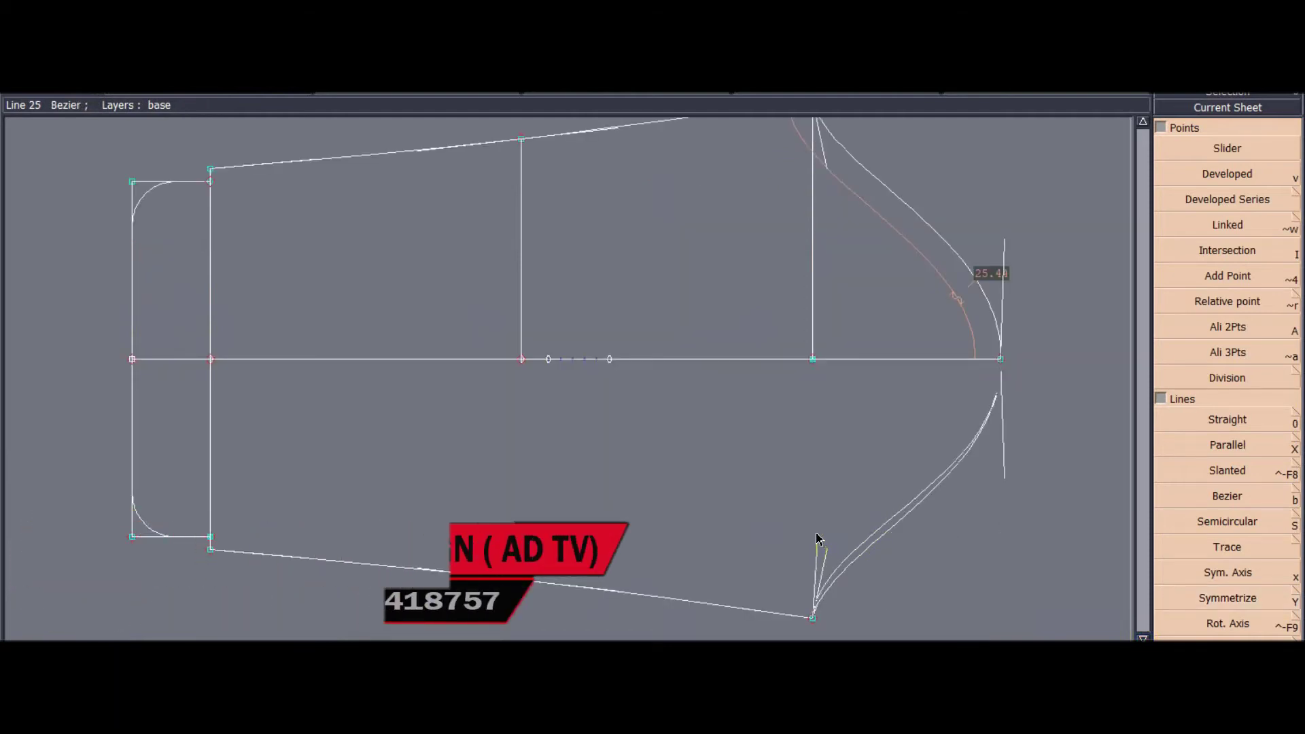
left_click(813, 529)
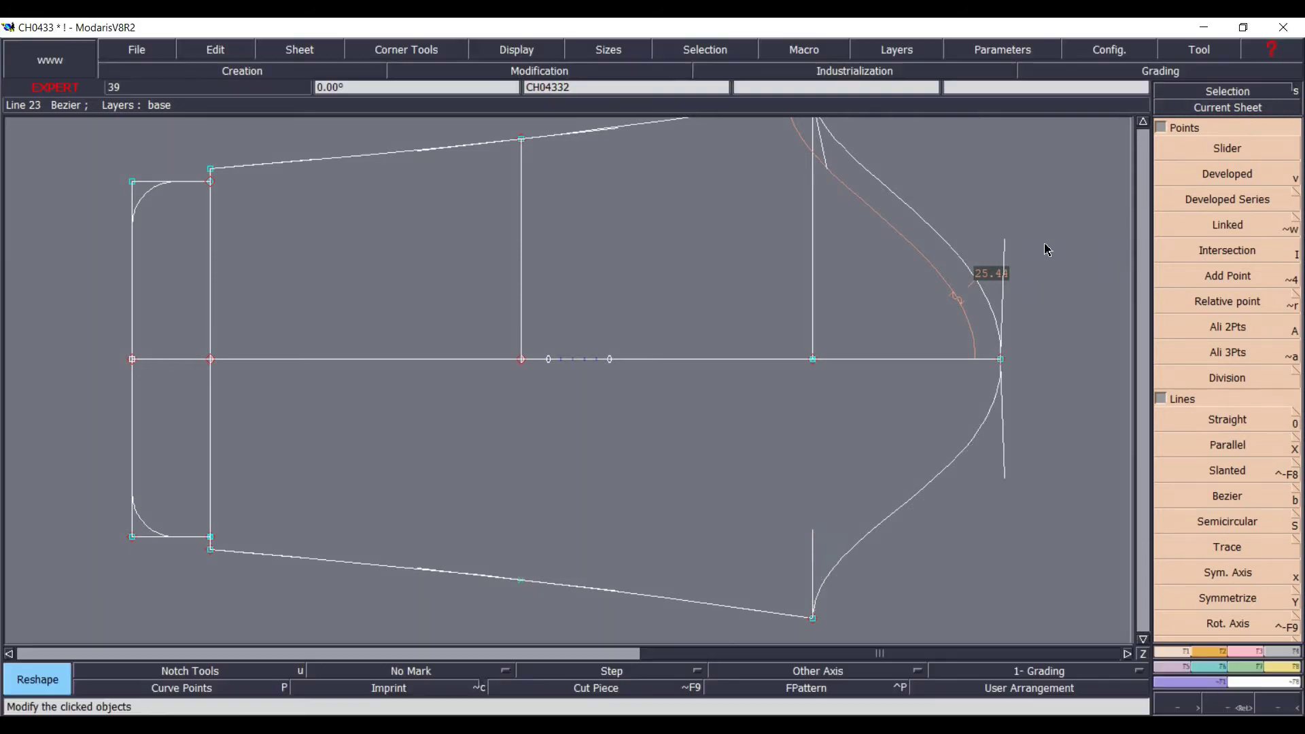
left_click(1012, 223)
left_click(1015, 220)
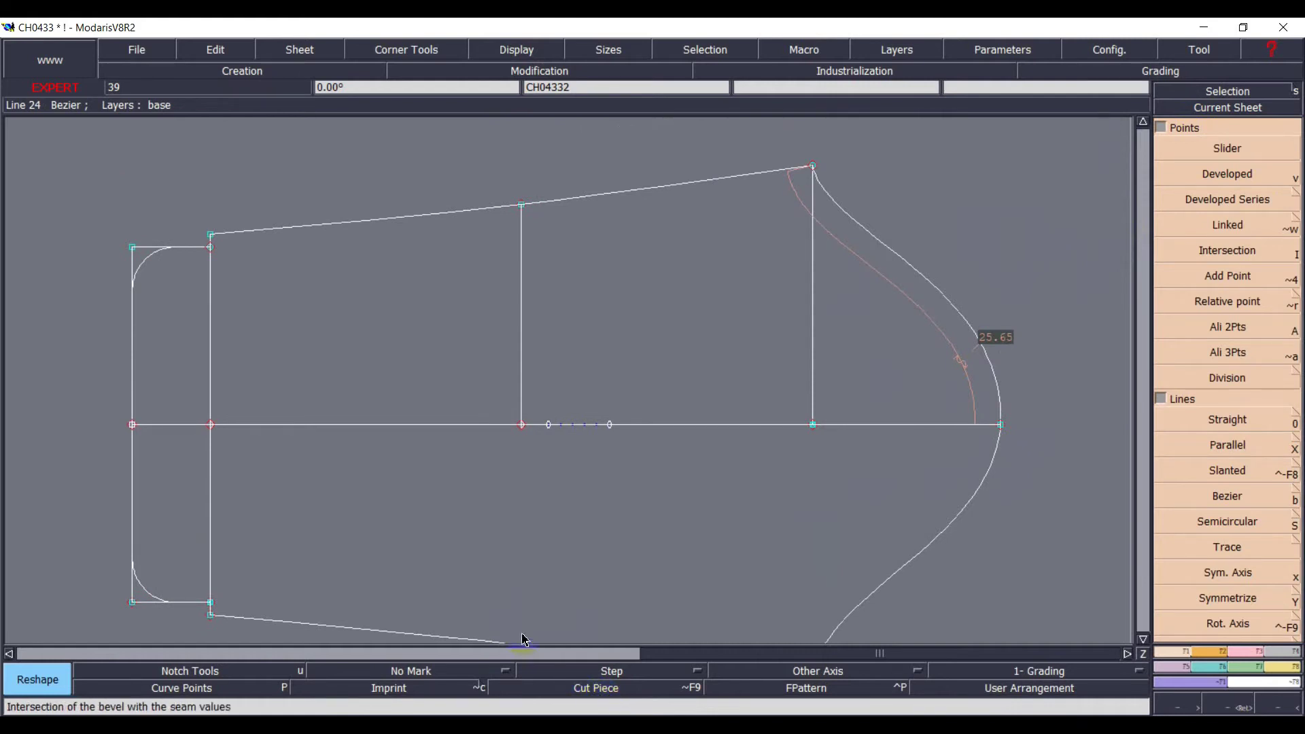
- Move the sleeve's top width line together with both underarm corner points by -0.25 cm in X and 0 in Y
key("Home")
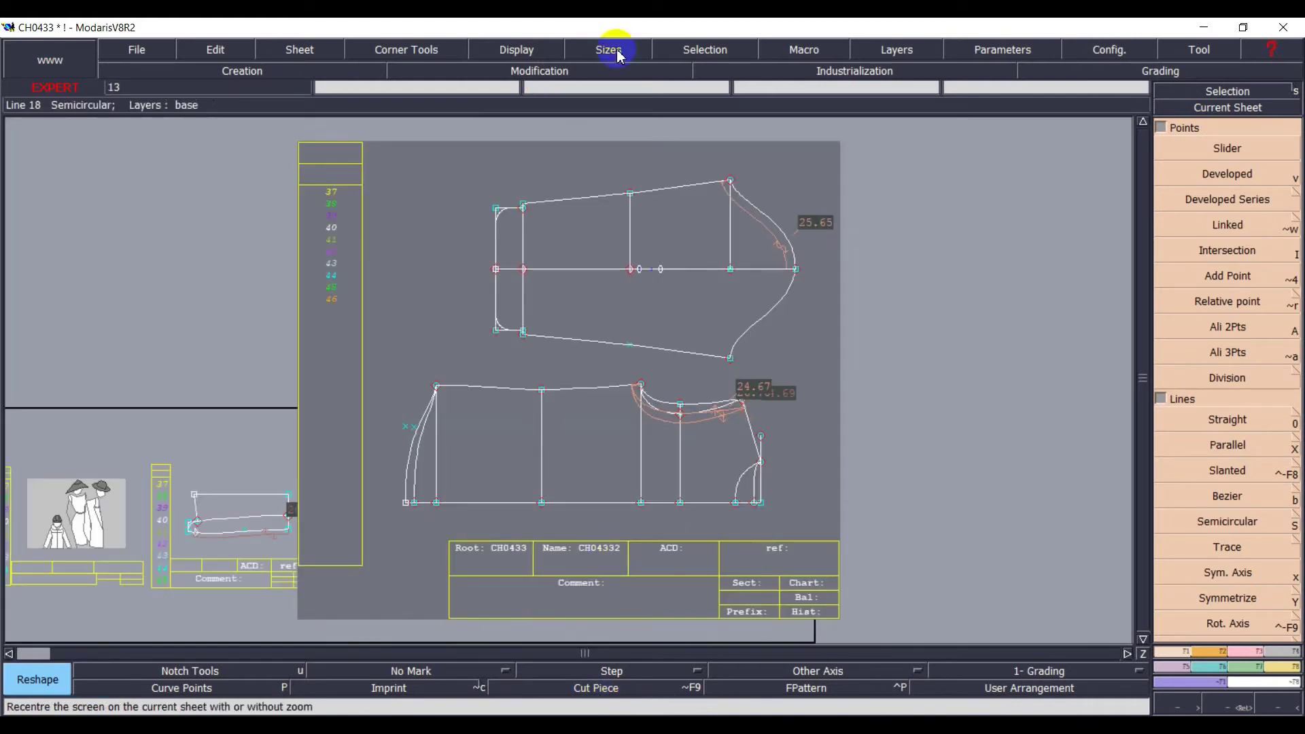
left_click(1219, 705)
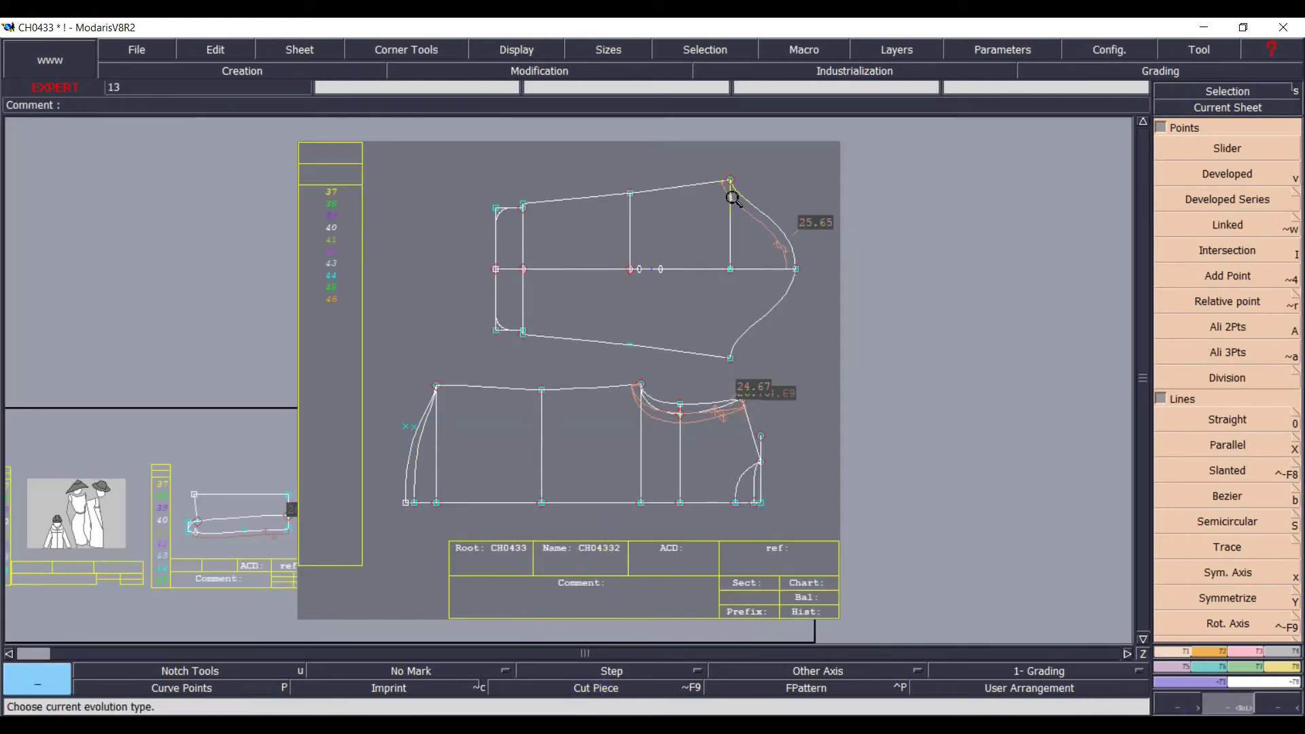
left_click_drag(433, 162, 954, 406)
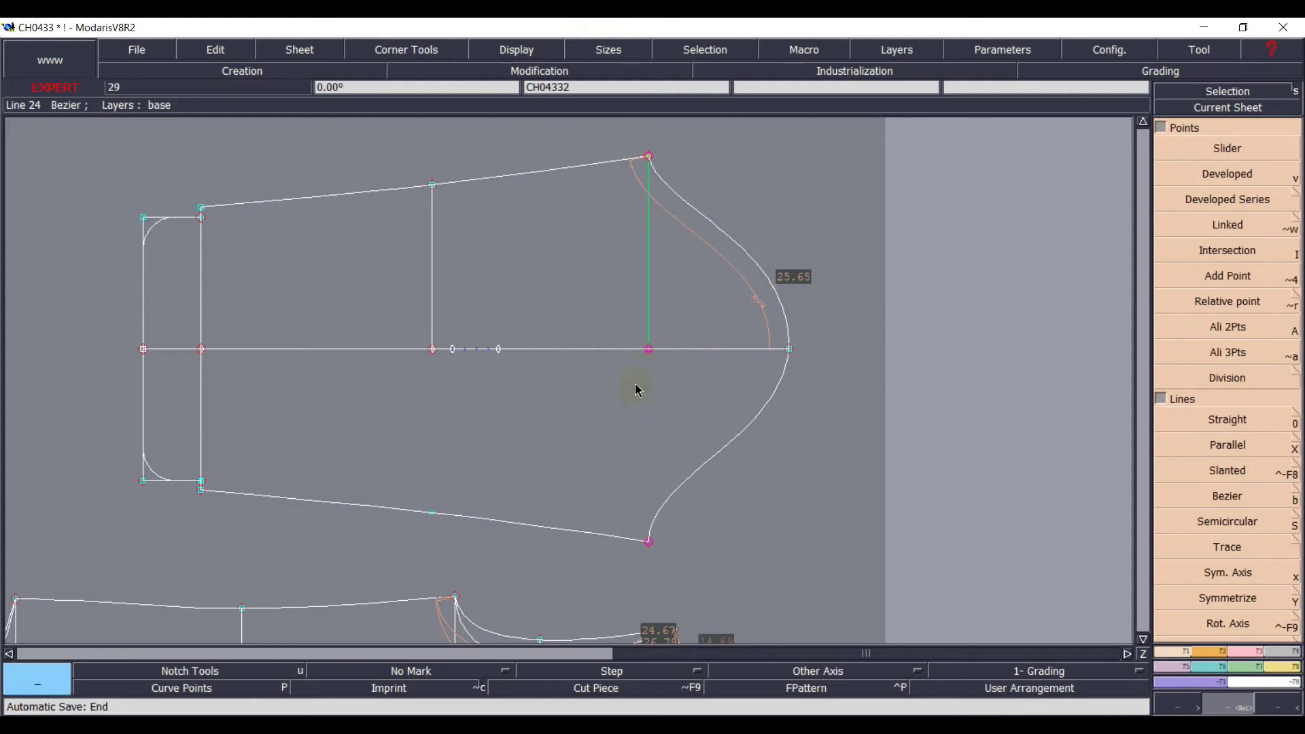
key("p")
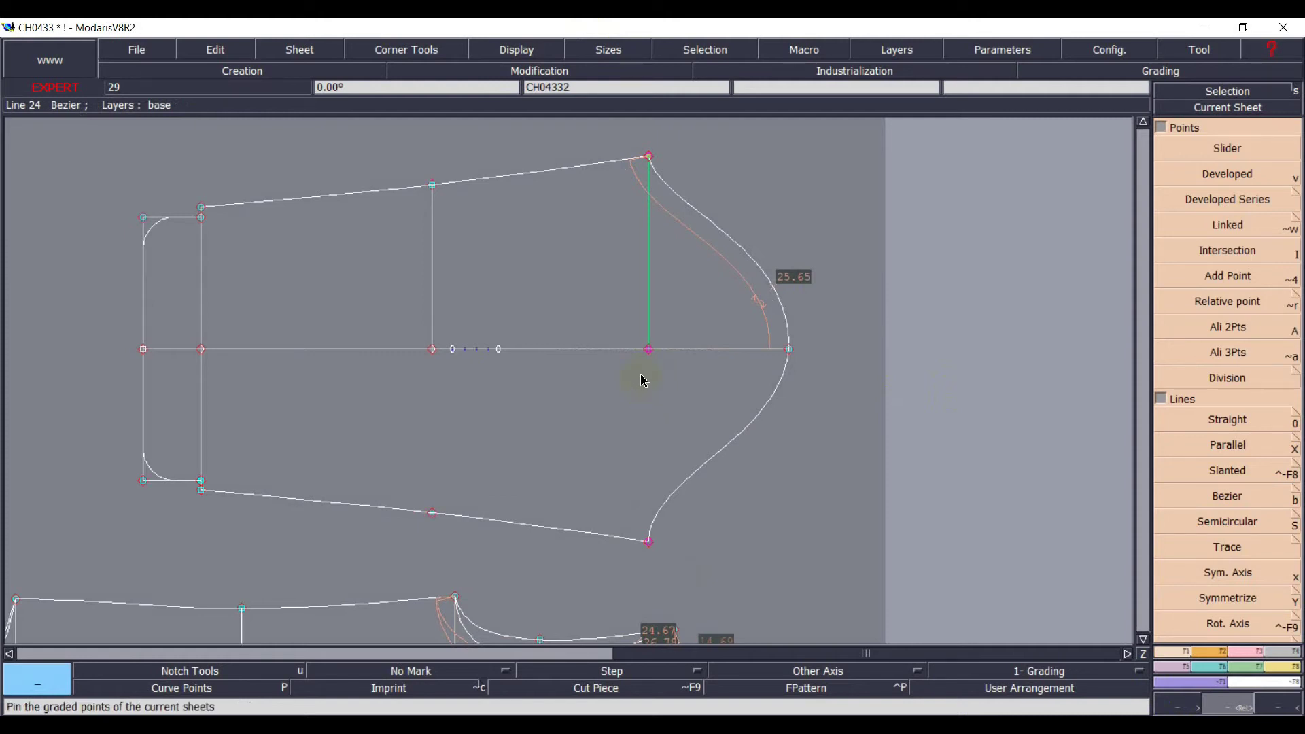
key("d")
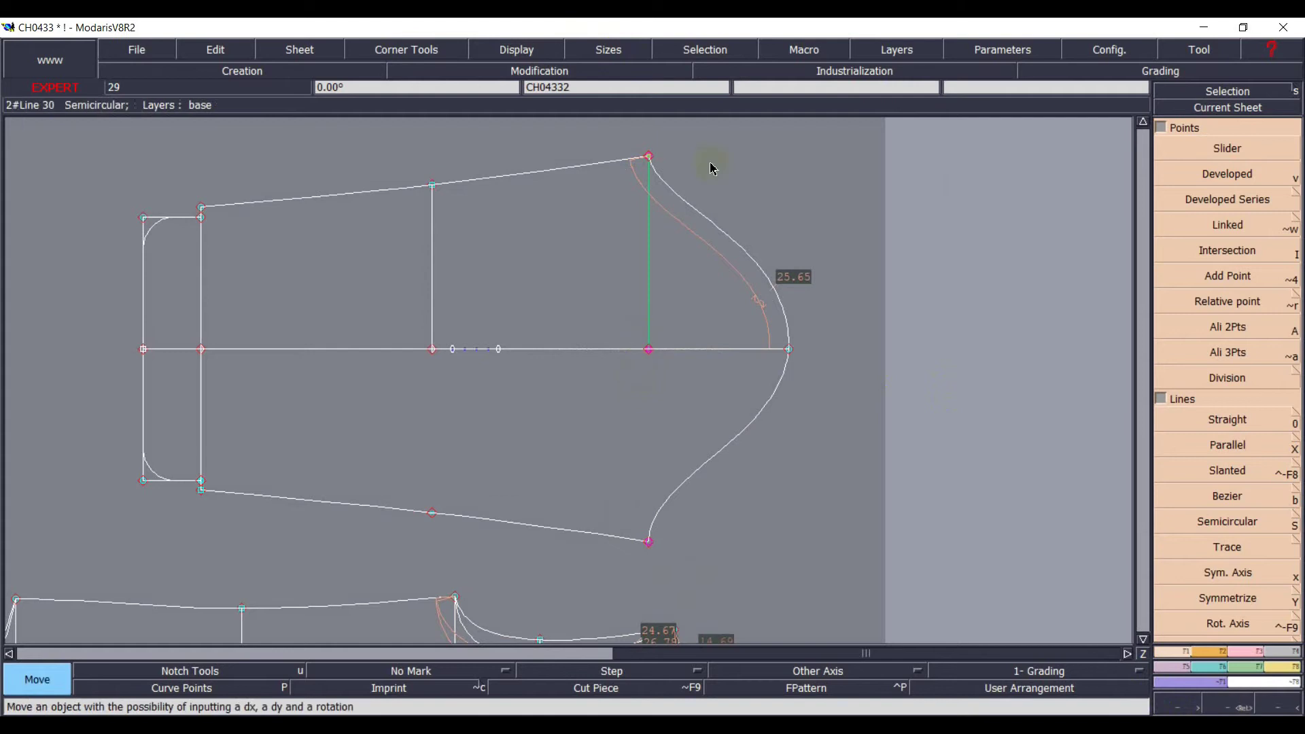
left_click(648, 161)
key("Down")
key("BackSpace")
type("-0.25")
key("Return")
type("0")
key("Return")
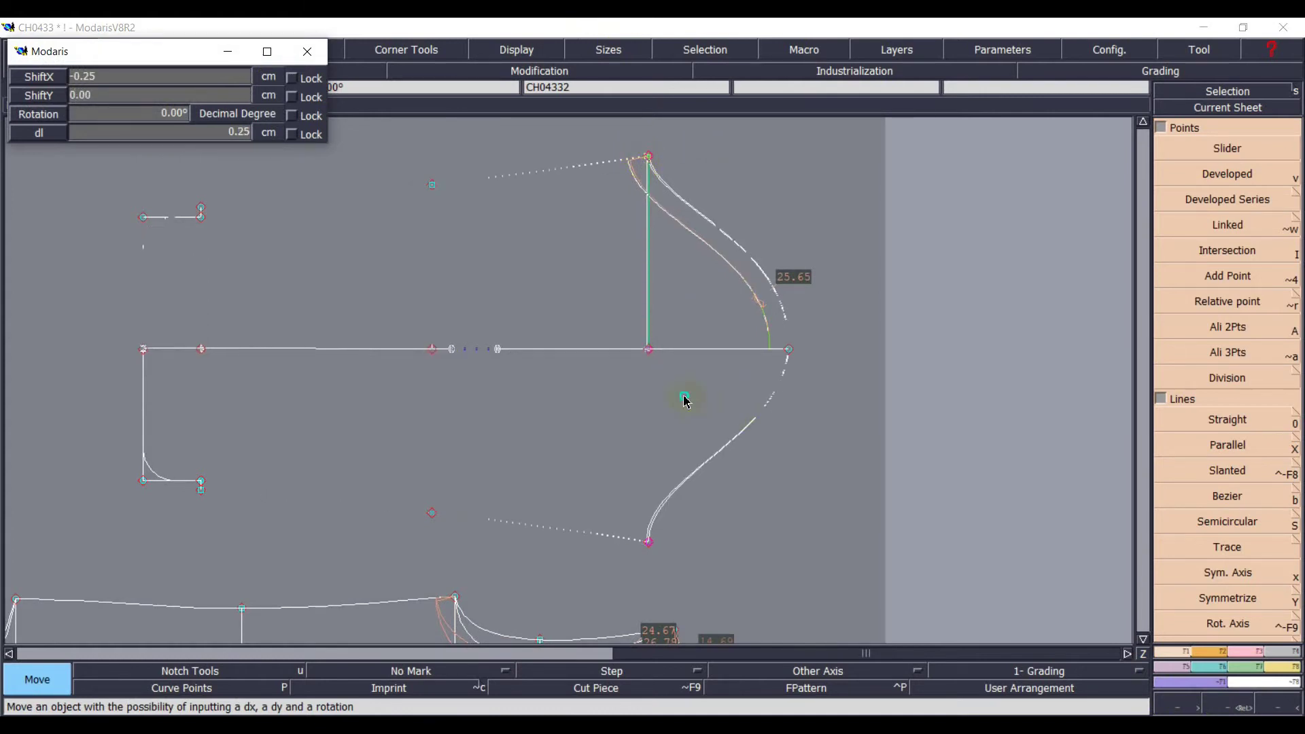
left_click(685, 401)
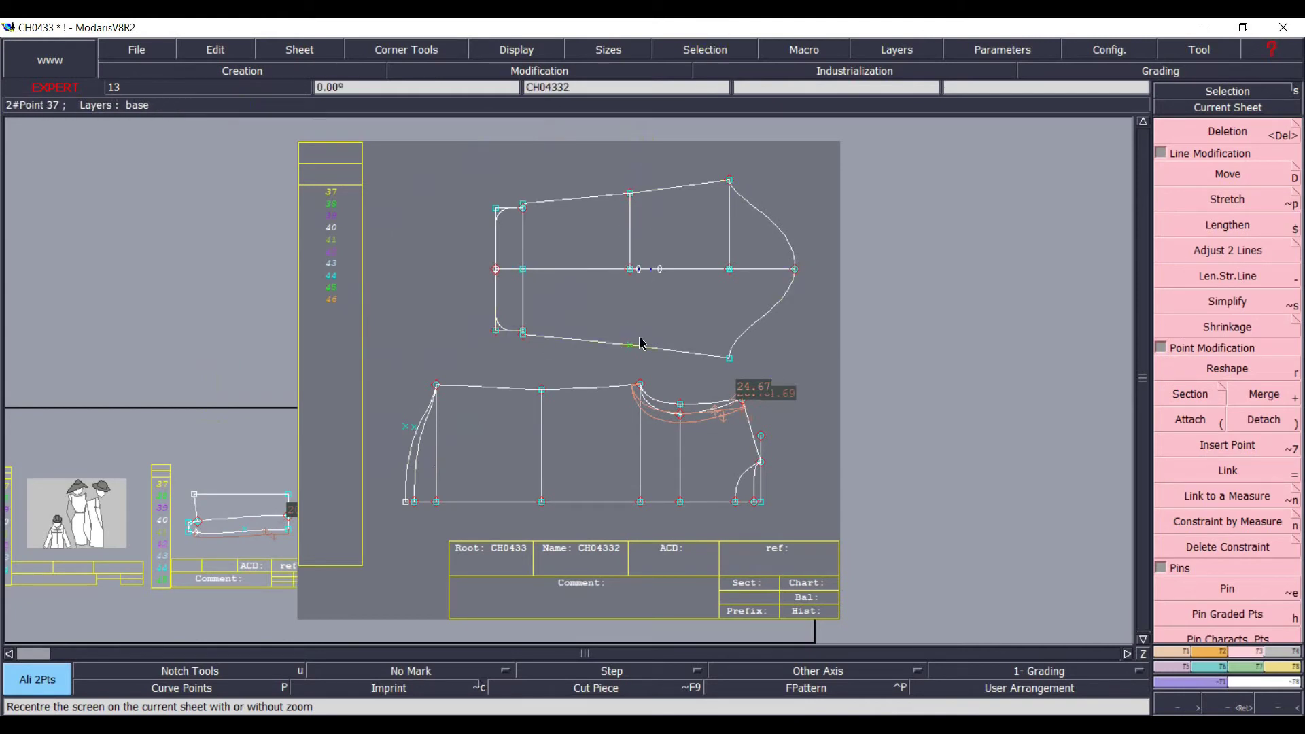
- Divide the upper half of the sleeve hem line, from the base line to the underarm corner, into 2 equal parts
left_click(1227, 704)
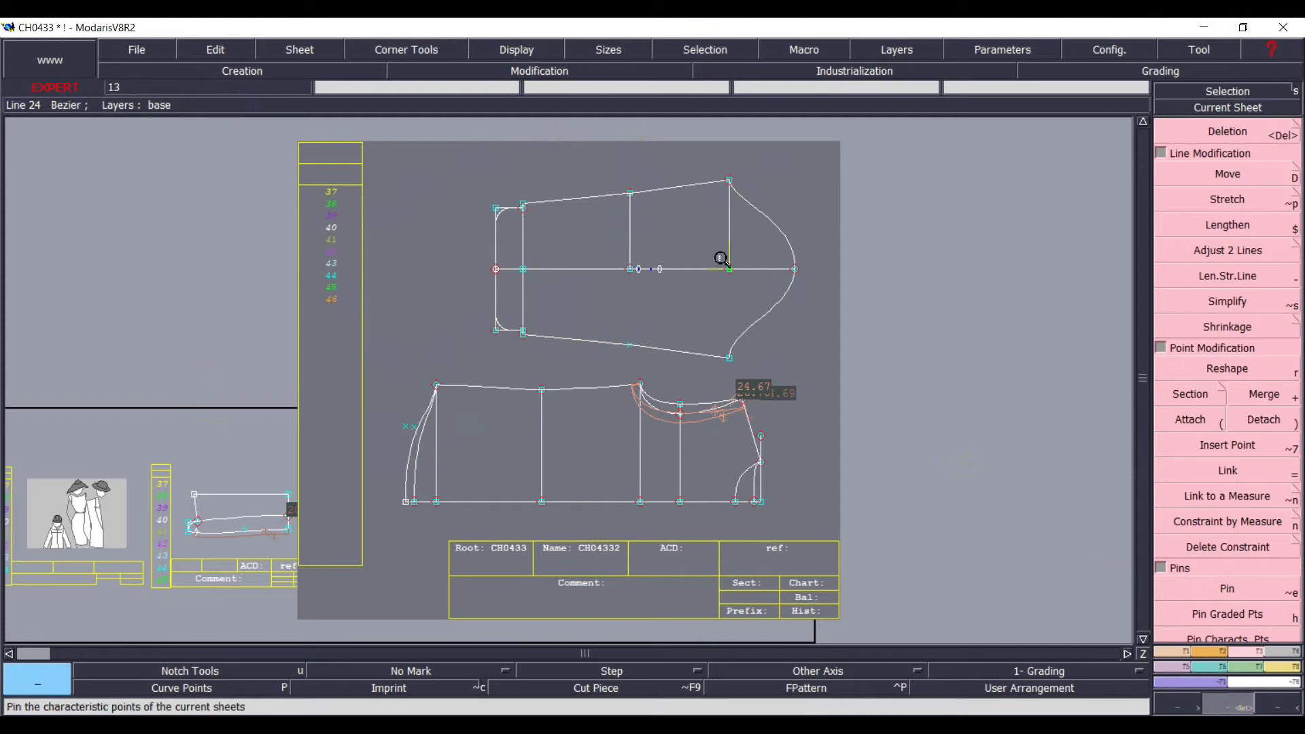
mouse_move(482, 174)
left_mouse_down()
mouse_move(824, 299)
mouse_move(858, 357)
left_mouse_up()
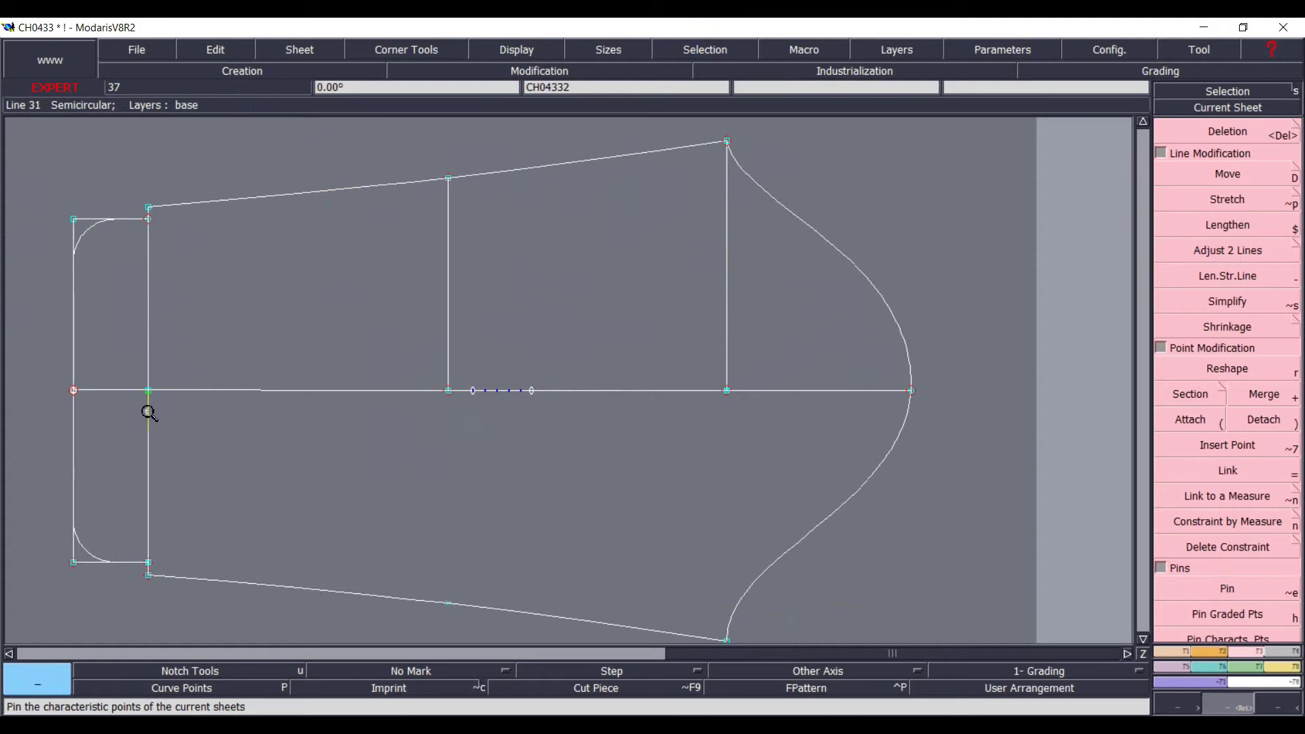
key("/")
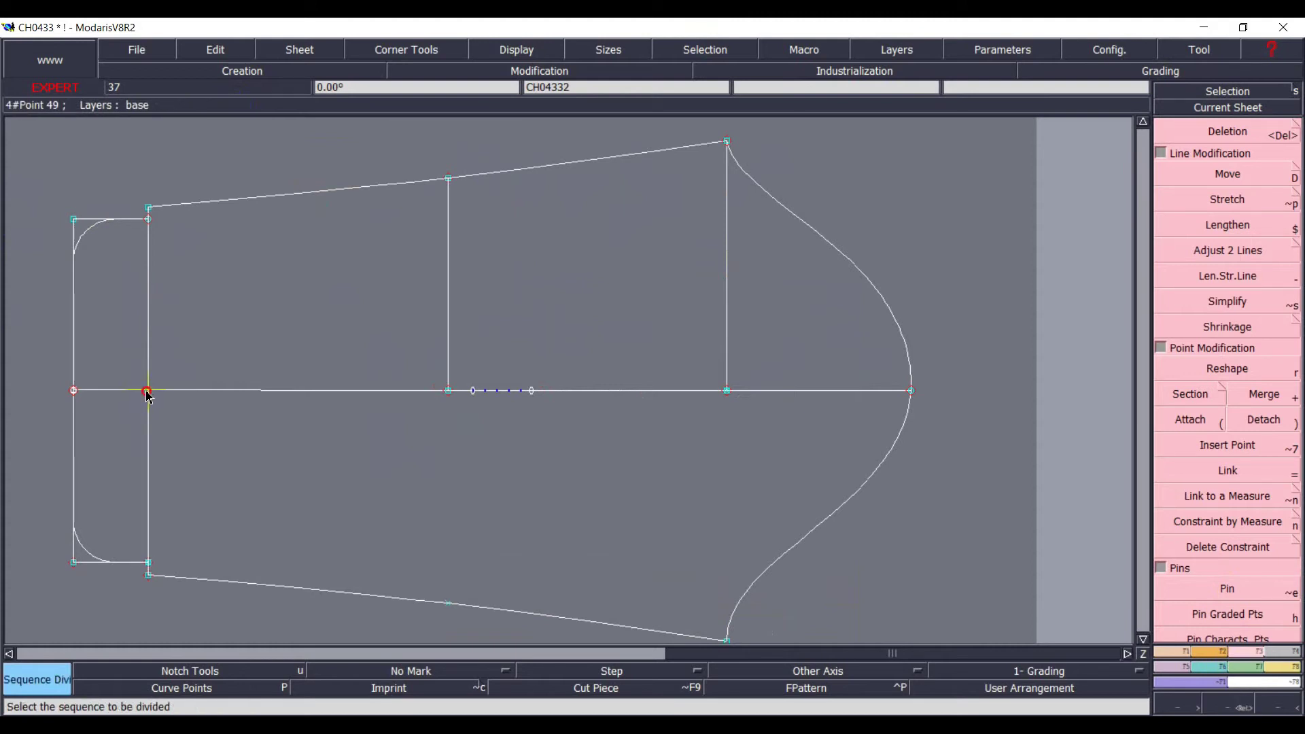
left_click(148, 208)
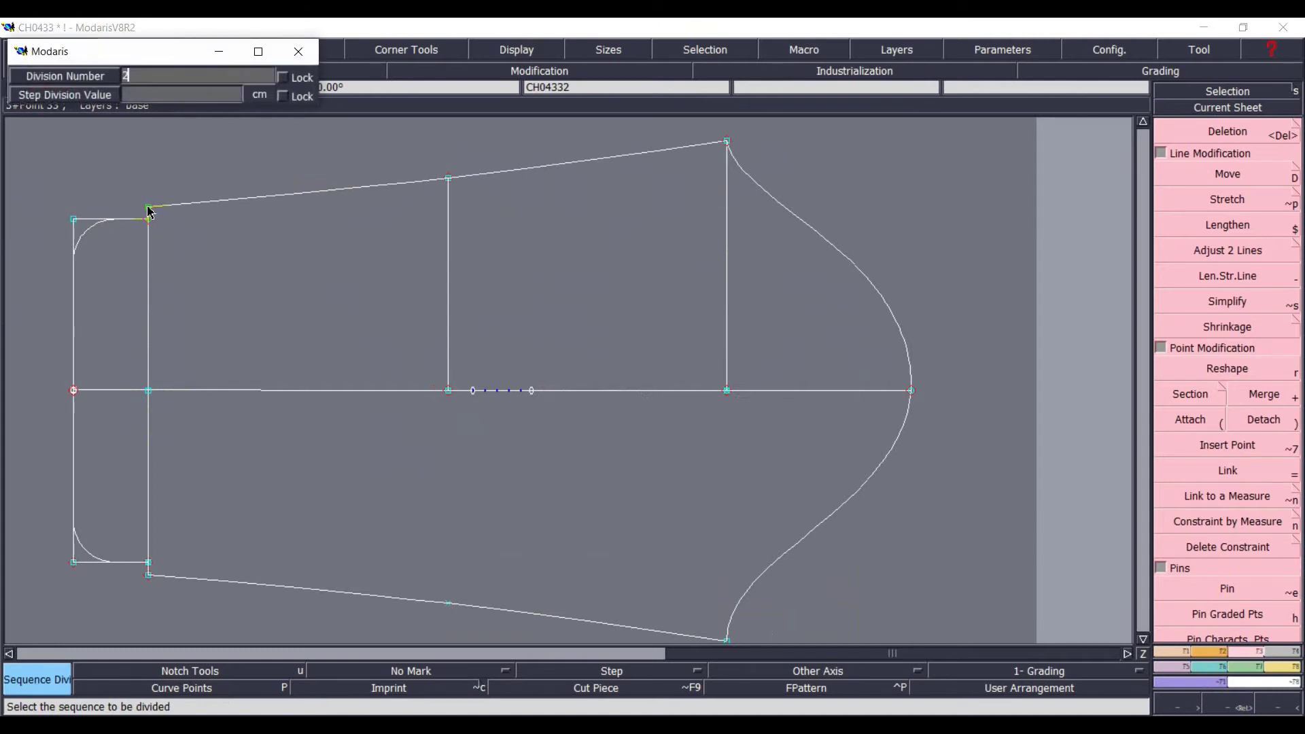
key("Return")
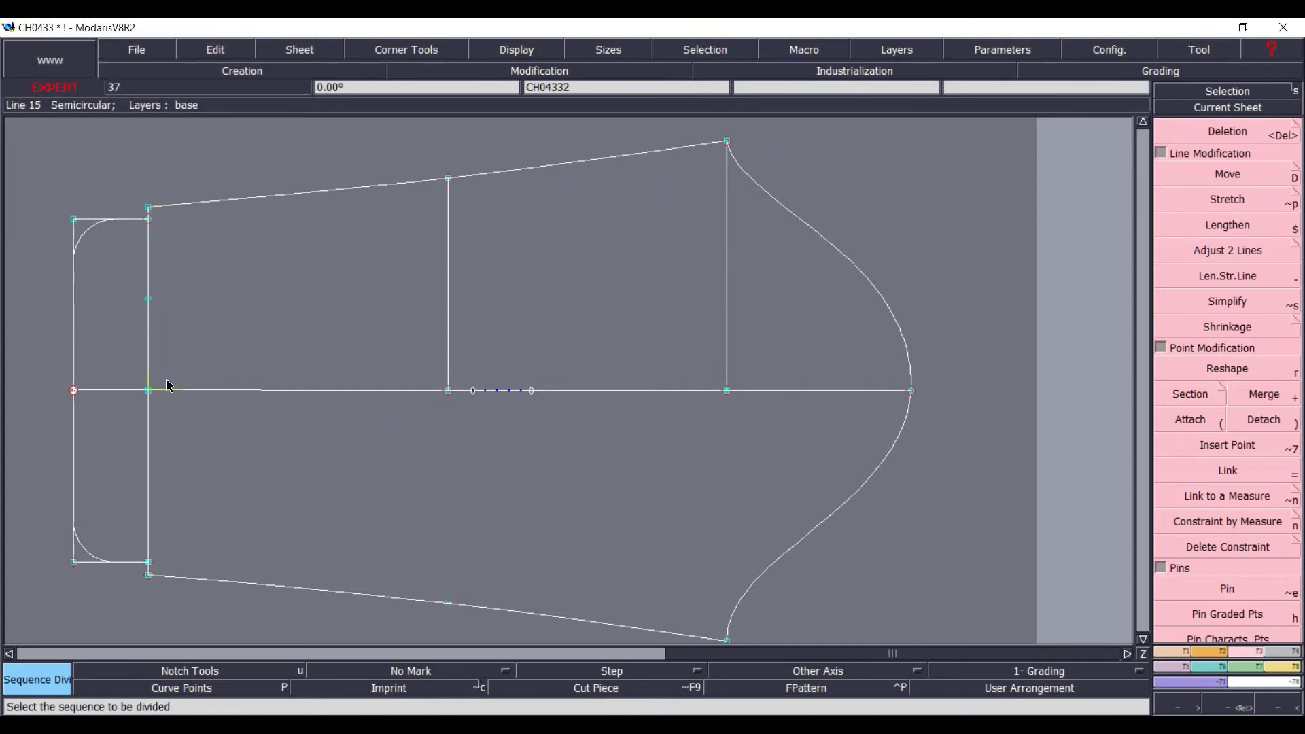
- Add a developed point on the hem line 2.5 cm from the division point toward the upper underarm corner
key("d")
left_click(149, 301)
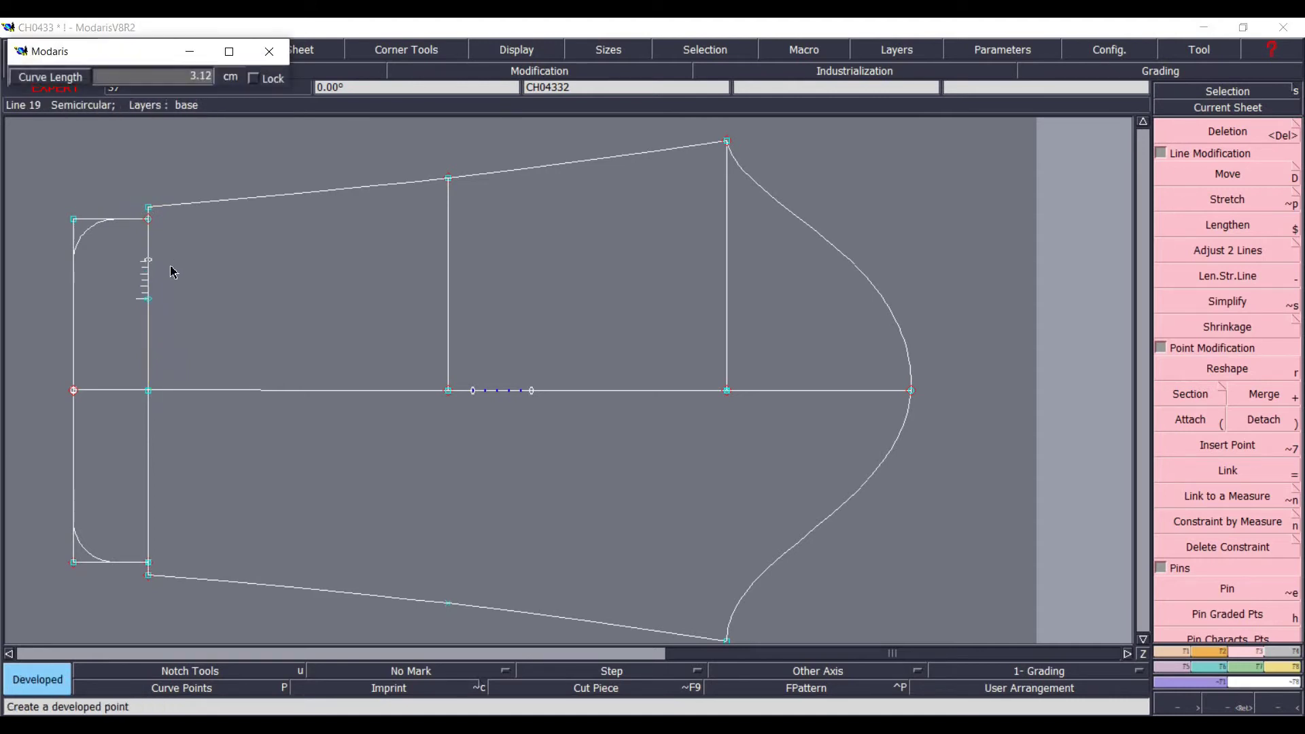
type("2.5")
key("Return")
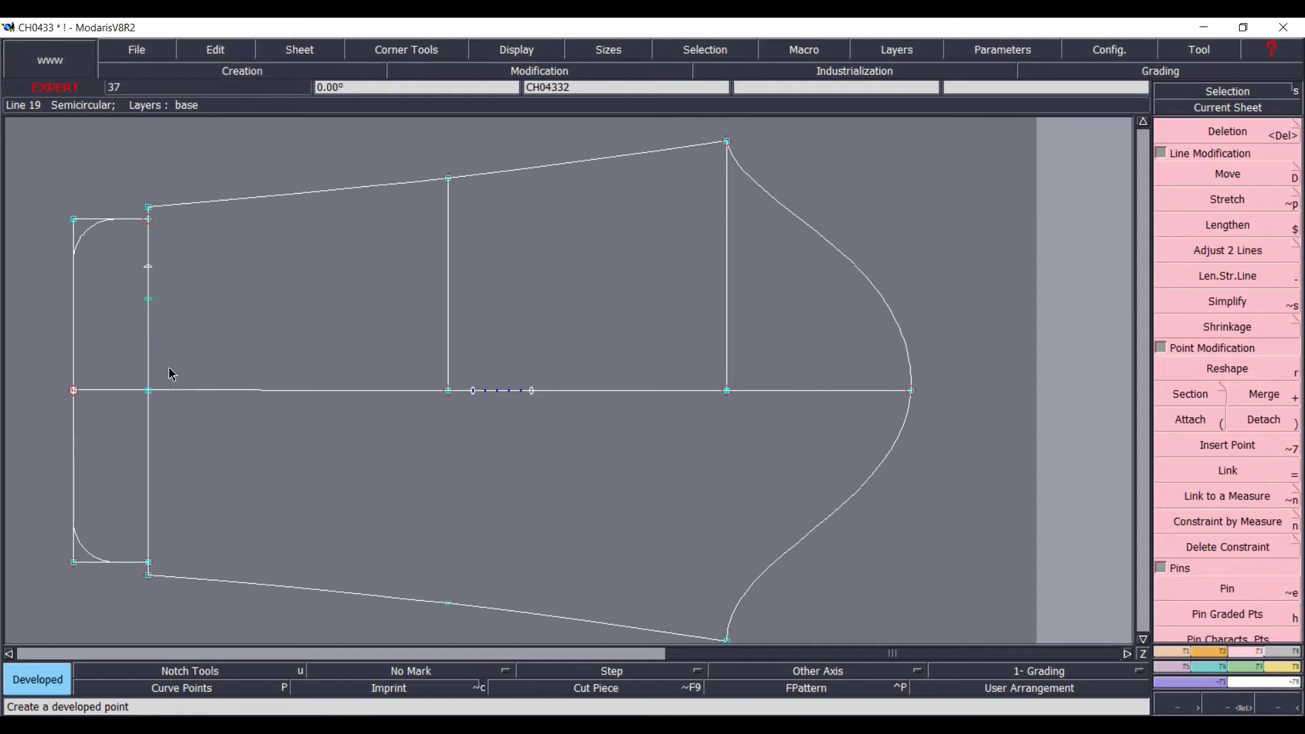
- Divide the hem section between the division point and the developed point into 2 equal parts
key("slash")
left_click(149, 299)
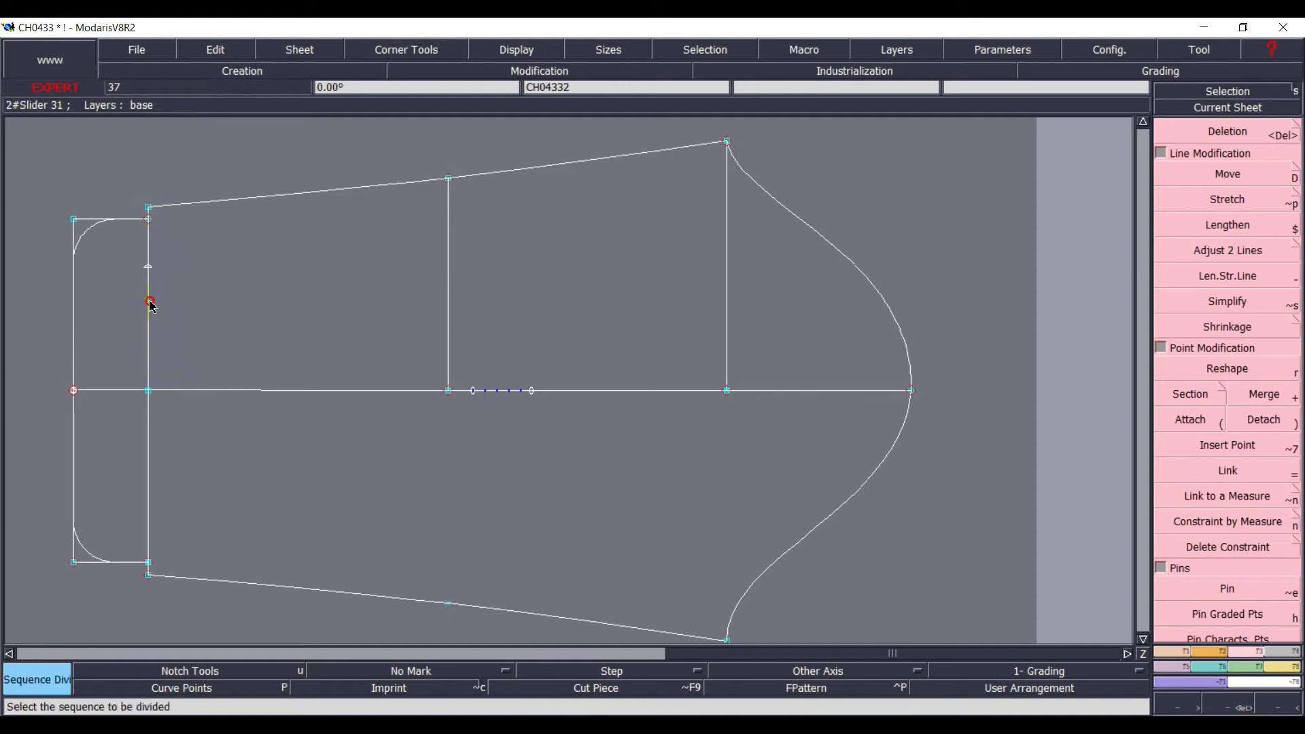
left_click(149, 271)
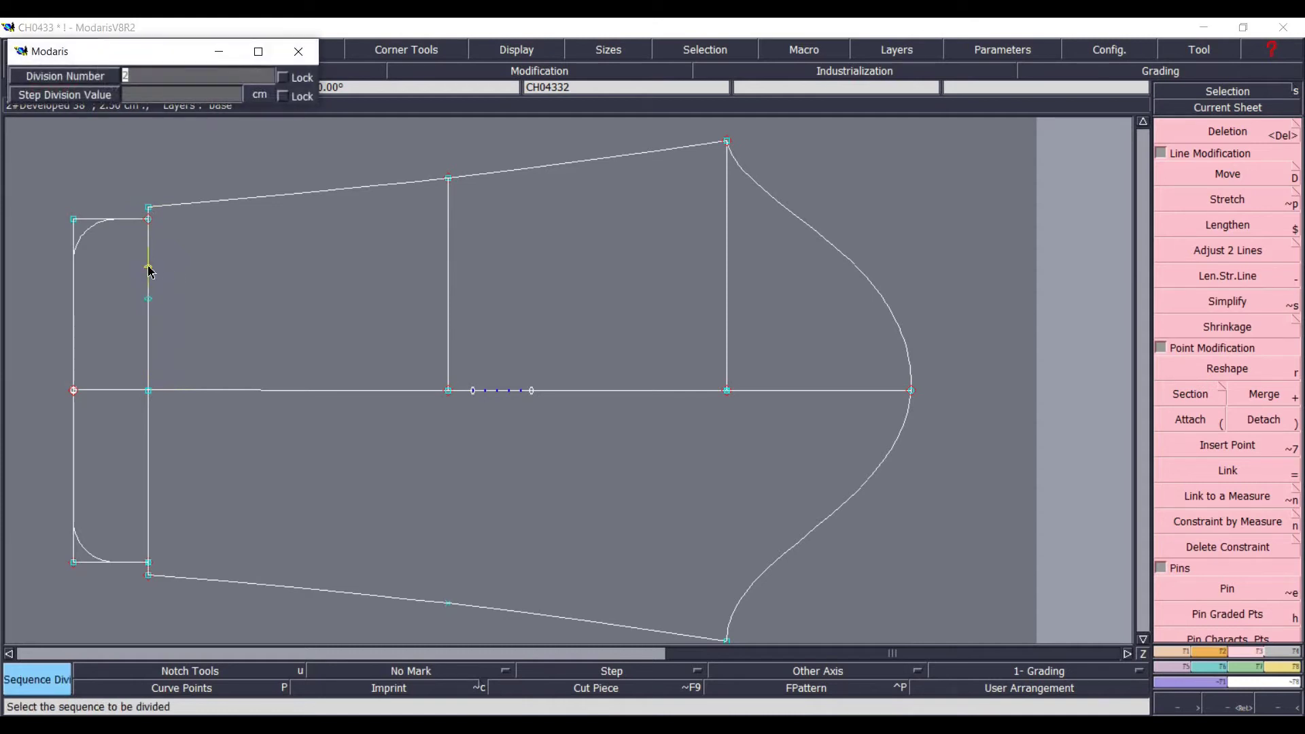
key("Return")
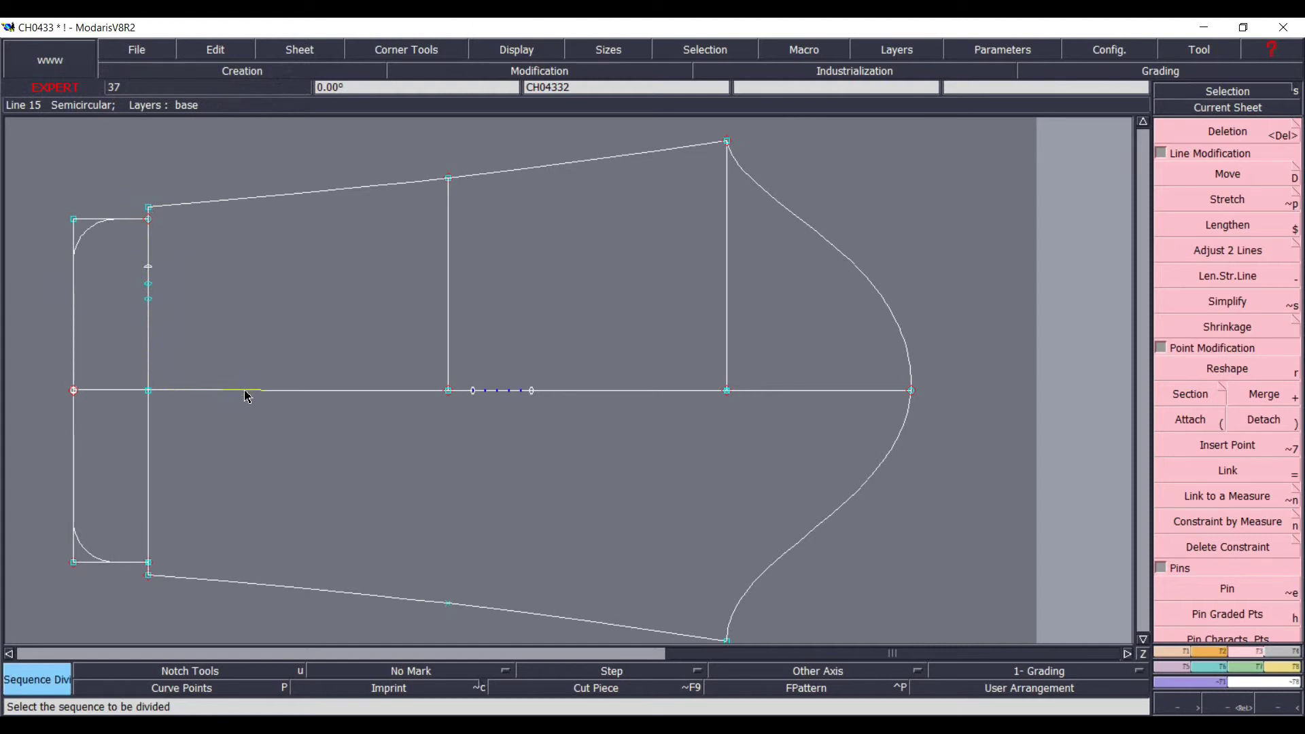
- Add a relative point level with the middle of the three hem points, just past halfway toward the elbow line
key("ctrl+r")
left_click(149, 284)
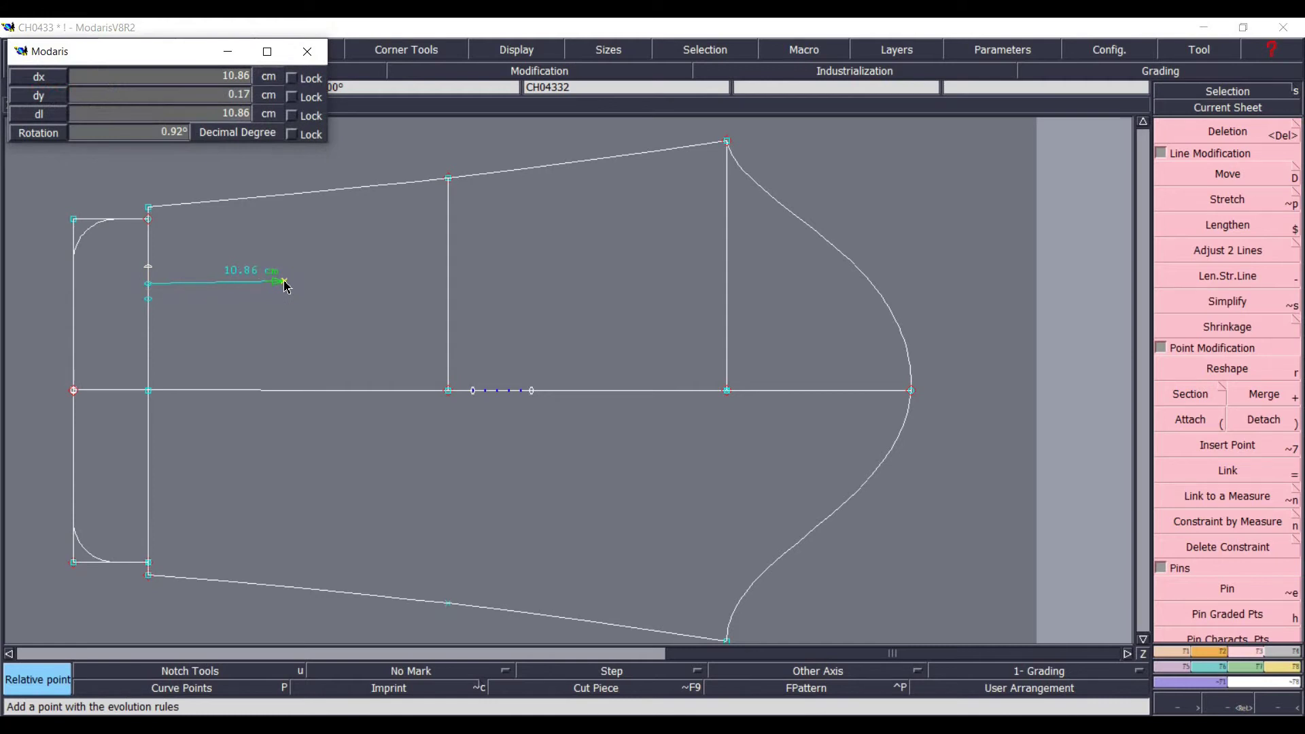
key("Down")
type("1")
key("Return")
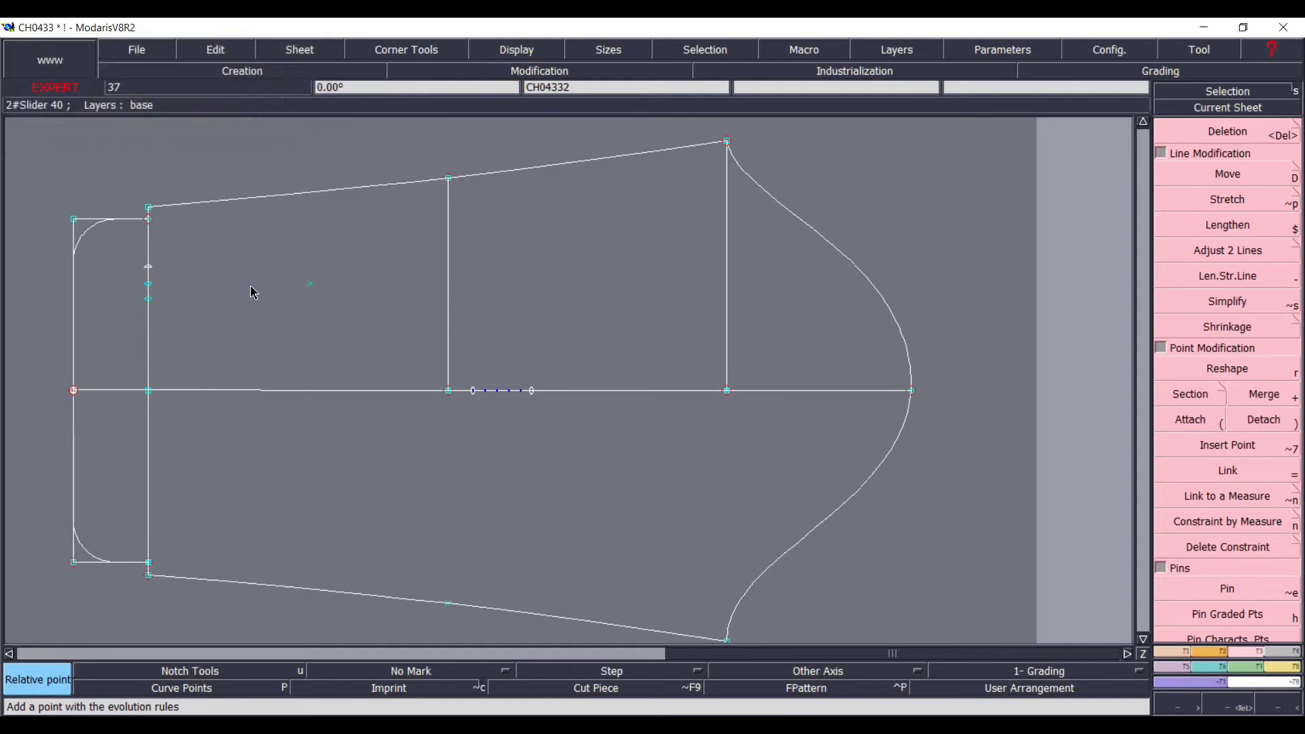
- Add a relative point 1 cm back from the placket tip point toward the hem, at the same height
left_click(312, 290)
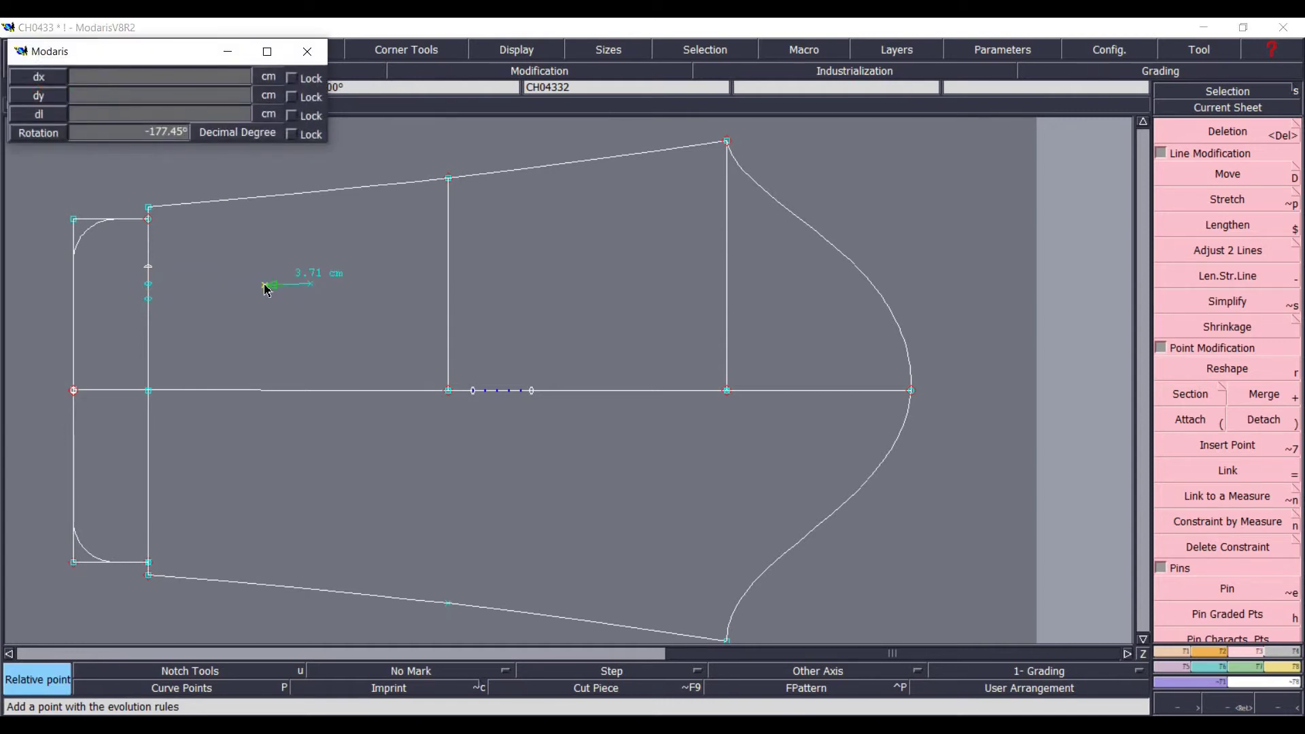
type("-1")
key("Tab")
key("Return")
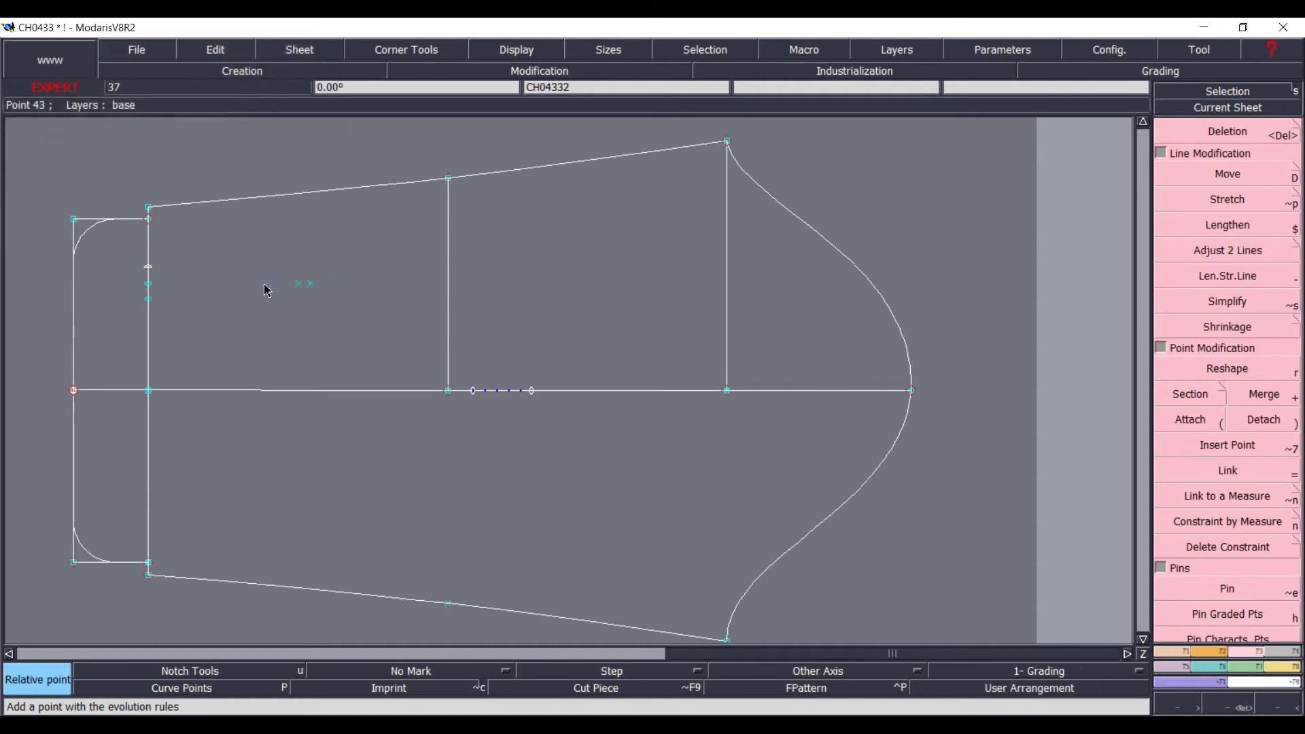
- Add two relative points on either side of the point behind the placket tip, with dx 0 and dy 1.25 and -1.25 cm
left_click(298, 259)
key("Down")
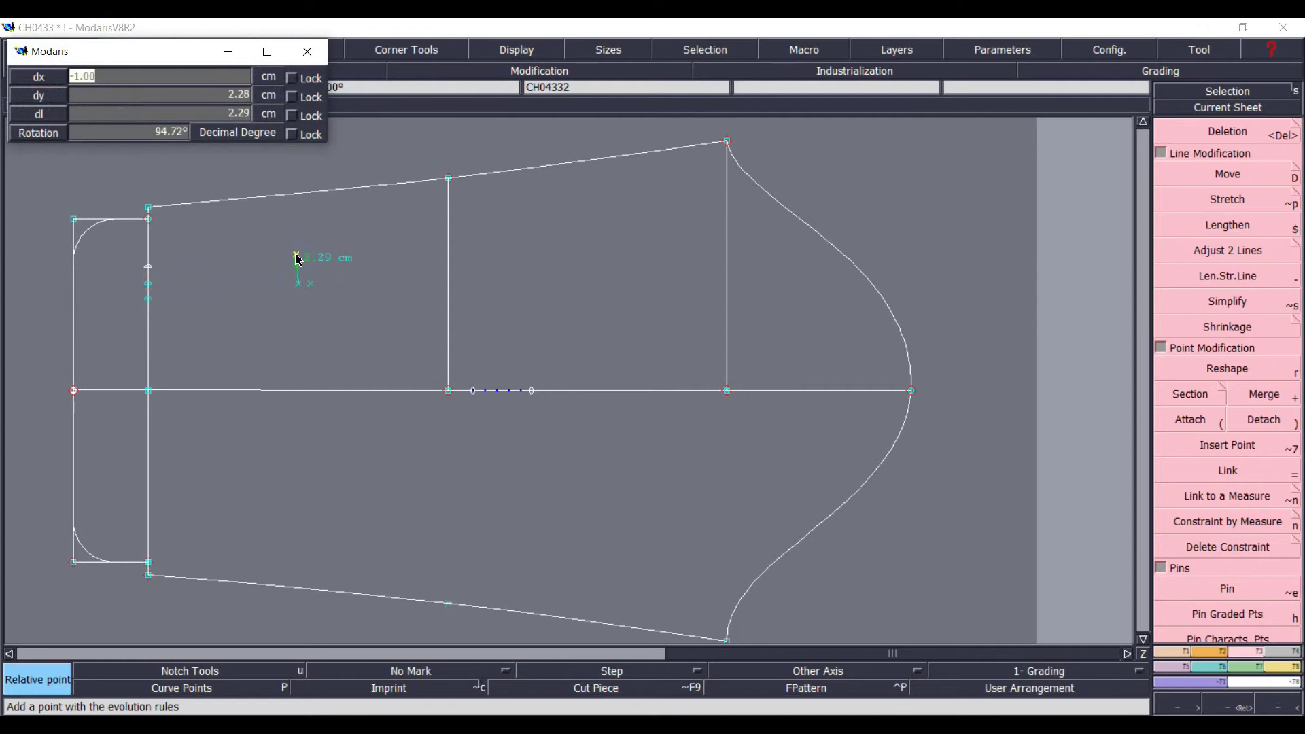
type("0")
key("Tab")
type("0.25")
key("Return")
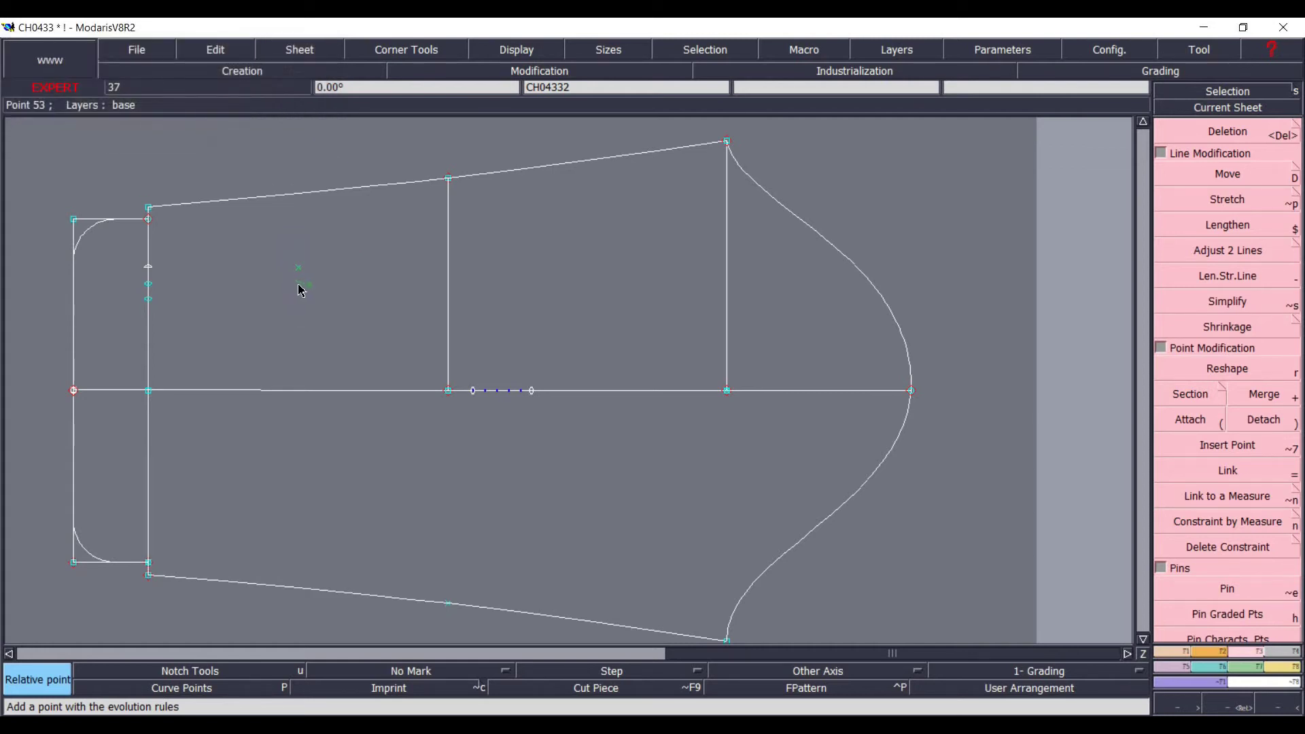
left_click(299, 285)
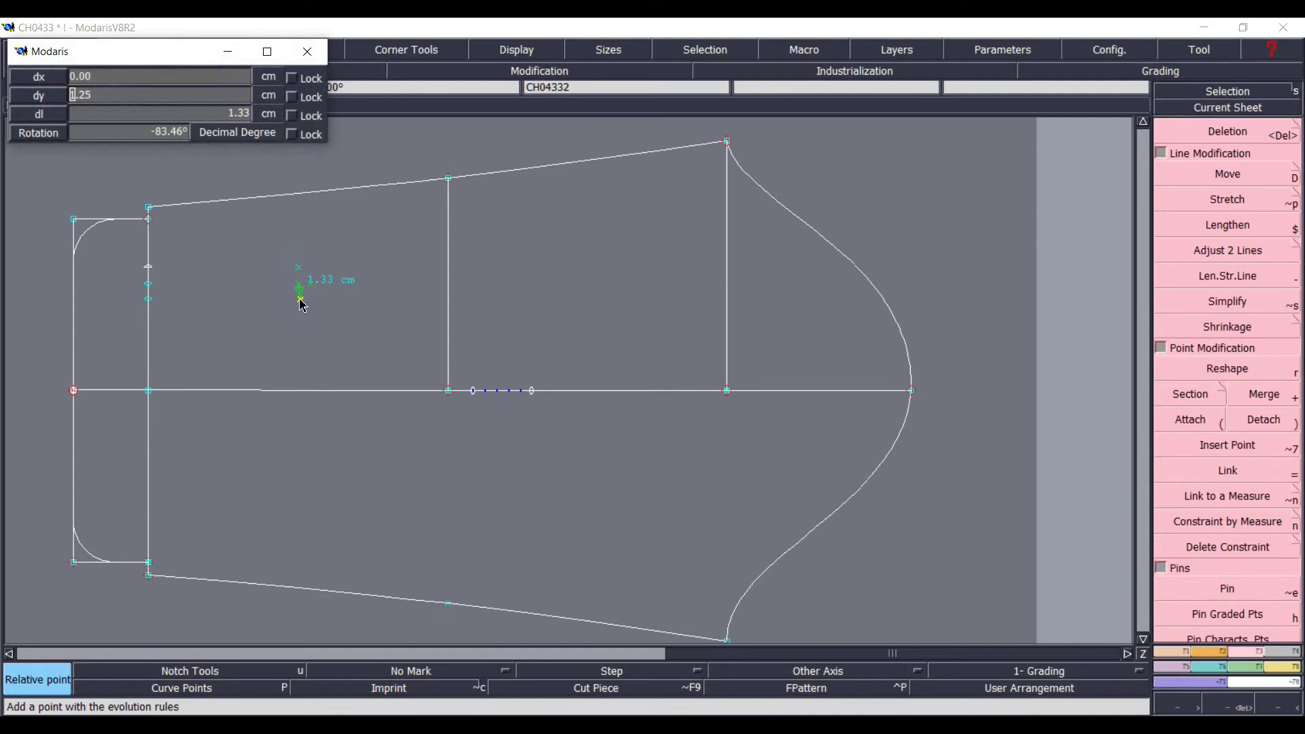
key("Return")
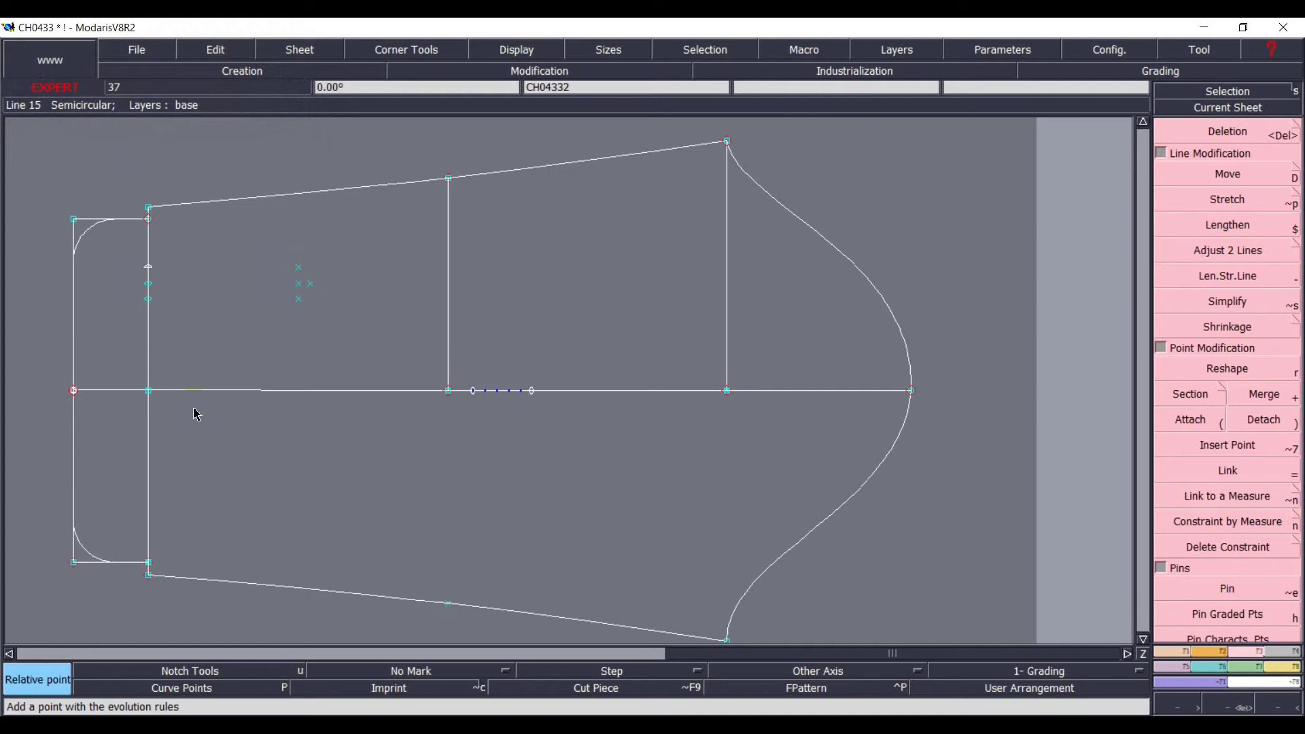
- Draw the sleeve placket outline with straight lines: two long sides from the hem and a pointed end through the tip point
key("l")
left_click(148, 299)
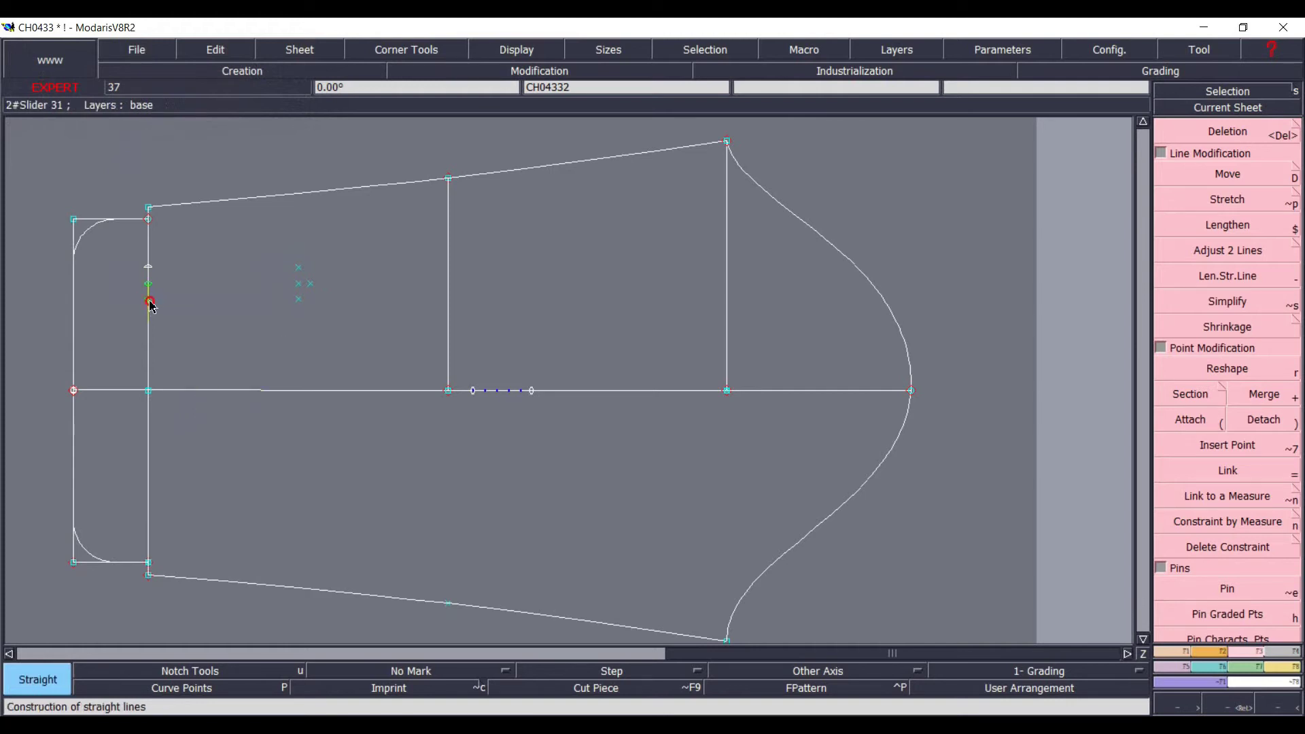
left_click(298, 300)
left_click(149, 266)
left_click(299, 269)
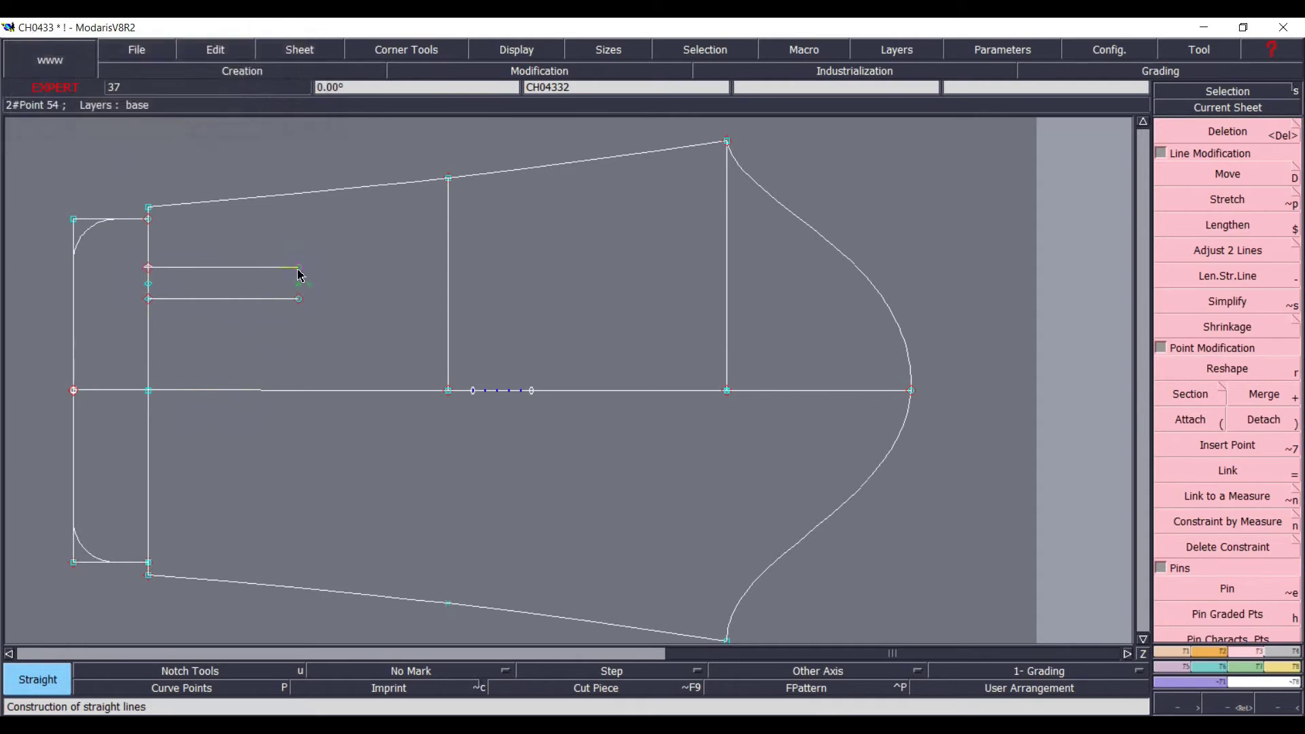
left_click(310, 284)
left_click(299, 299)
- Add a developed point on each long side of the placket, set back from the shoulder of its pointed end toward the hem
key("d")
left_click(298, 267)
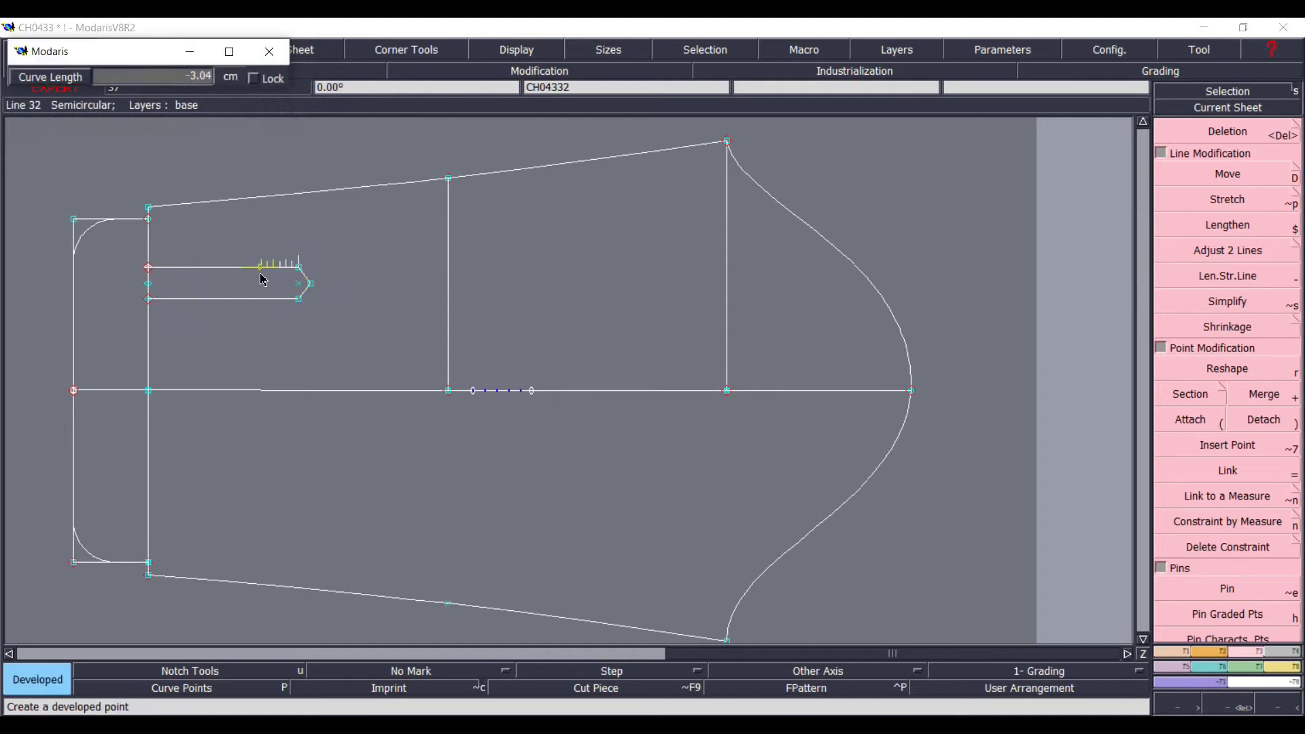
type("-")
key("Return")
left_click(297, 301)
key("Return")
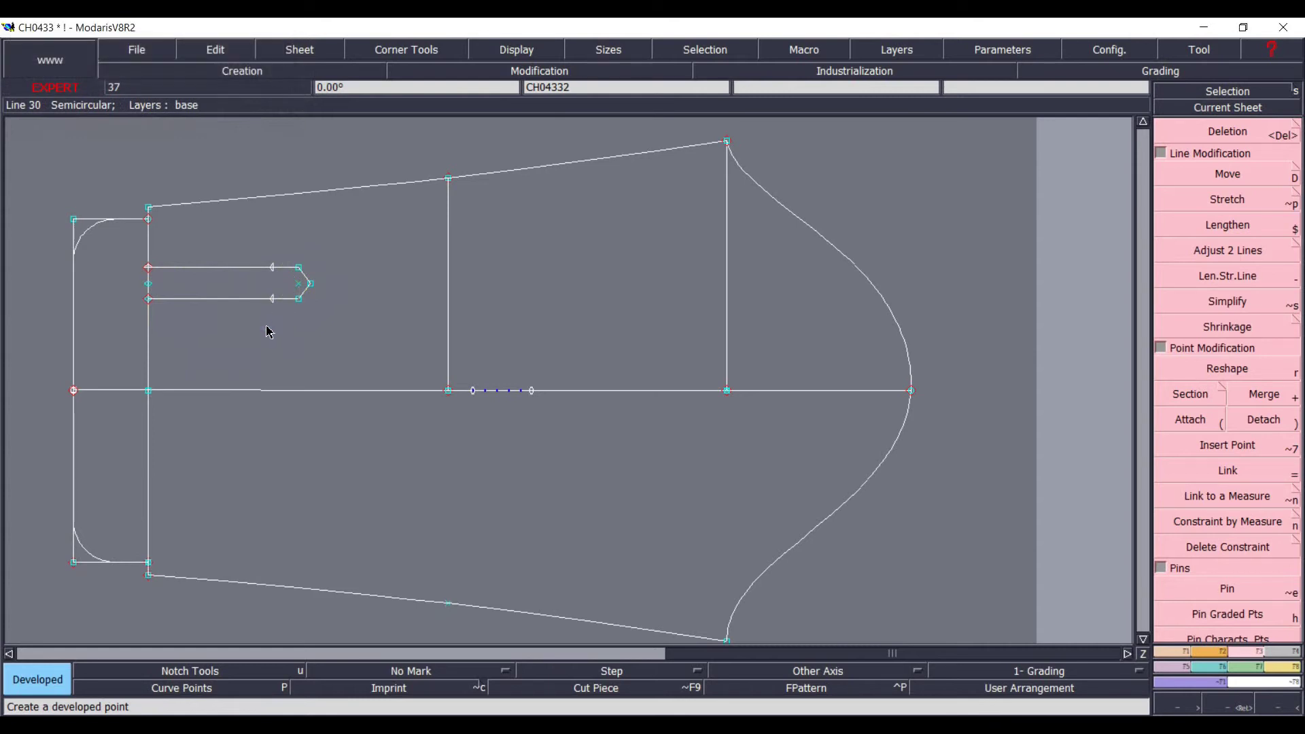
- Draw a straight line across the placket between the two developed points
key("d")
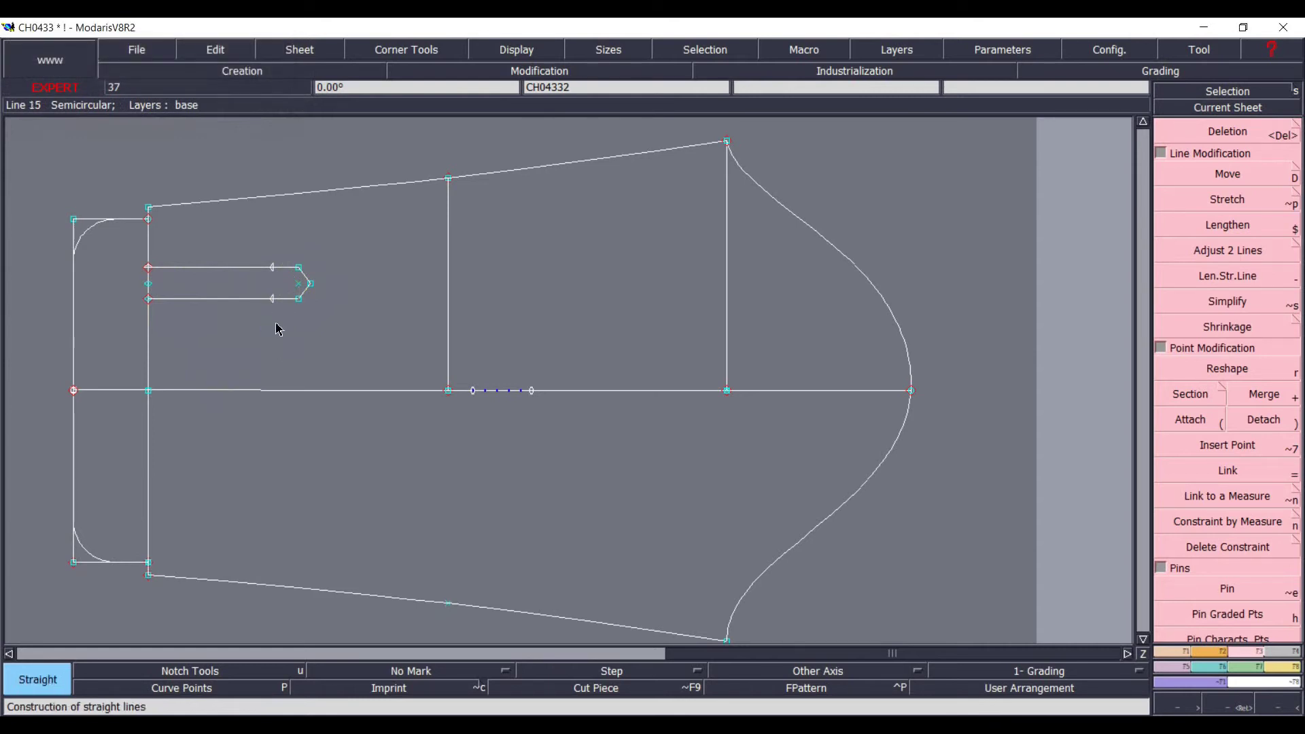
left_click(272, 267)
left_click(273, 299)
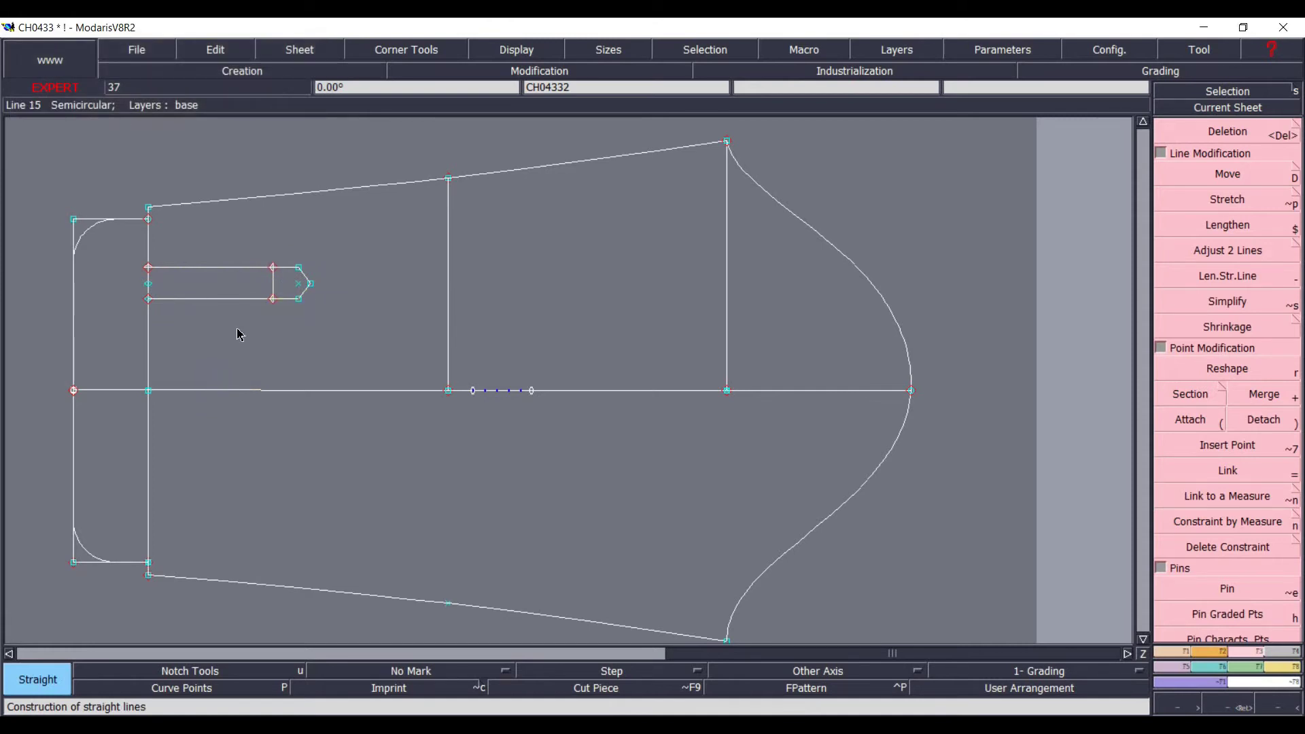
- Insert the placket's end points into their curves and delete the leftover construction points at the hem and behind the tip
key("alt+7")
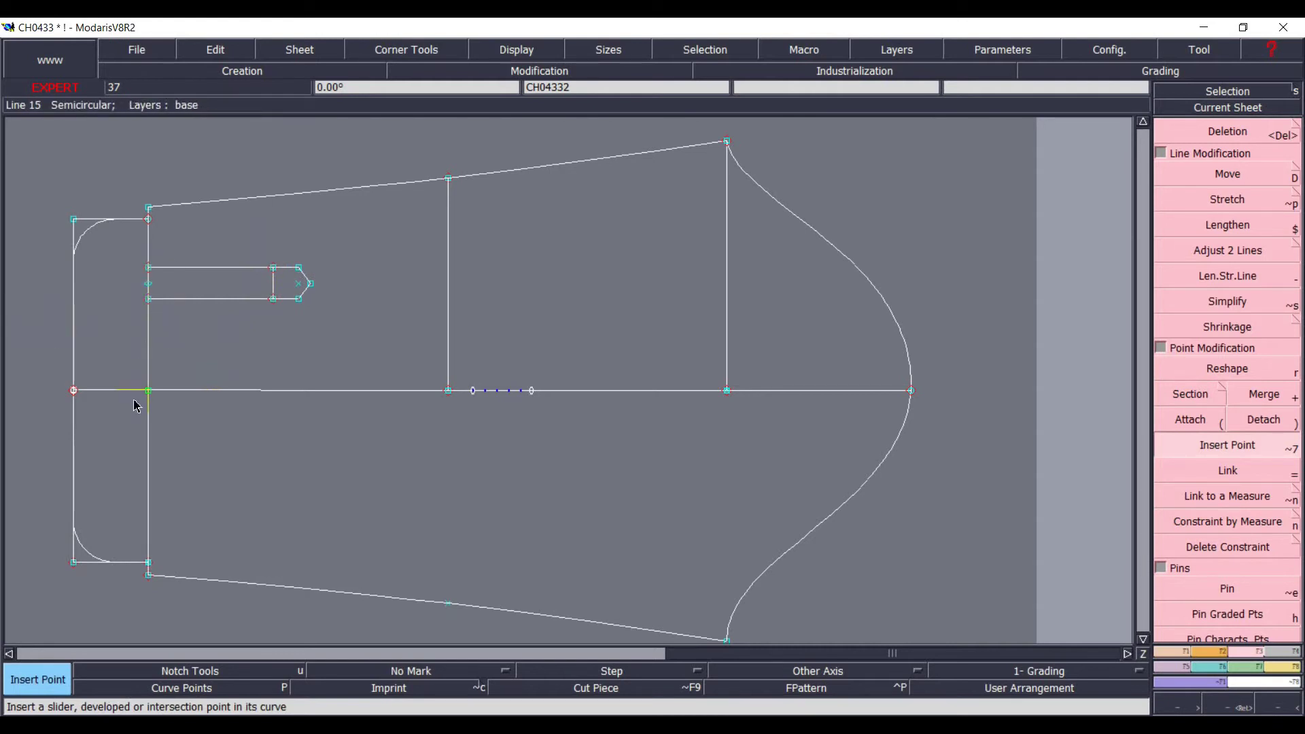
key("Delete")
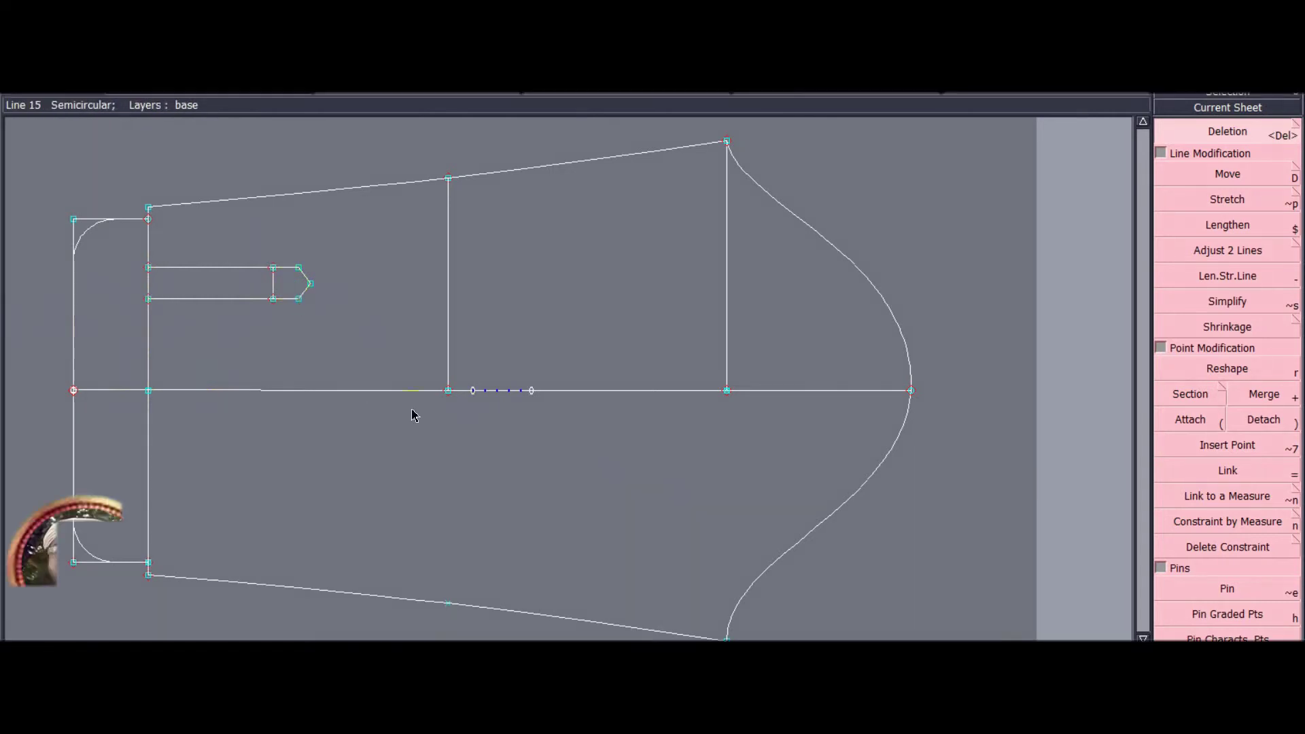
- Show all sheets and save the CH0433 model, continuing past the detected anomalies
key("j")
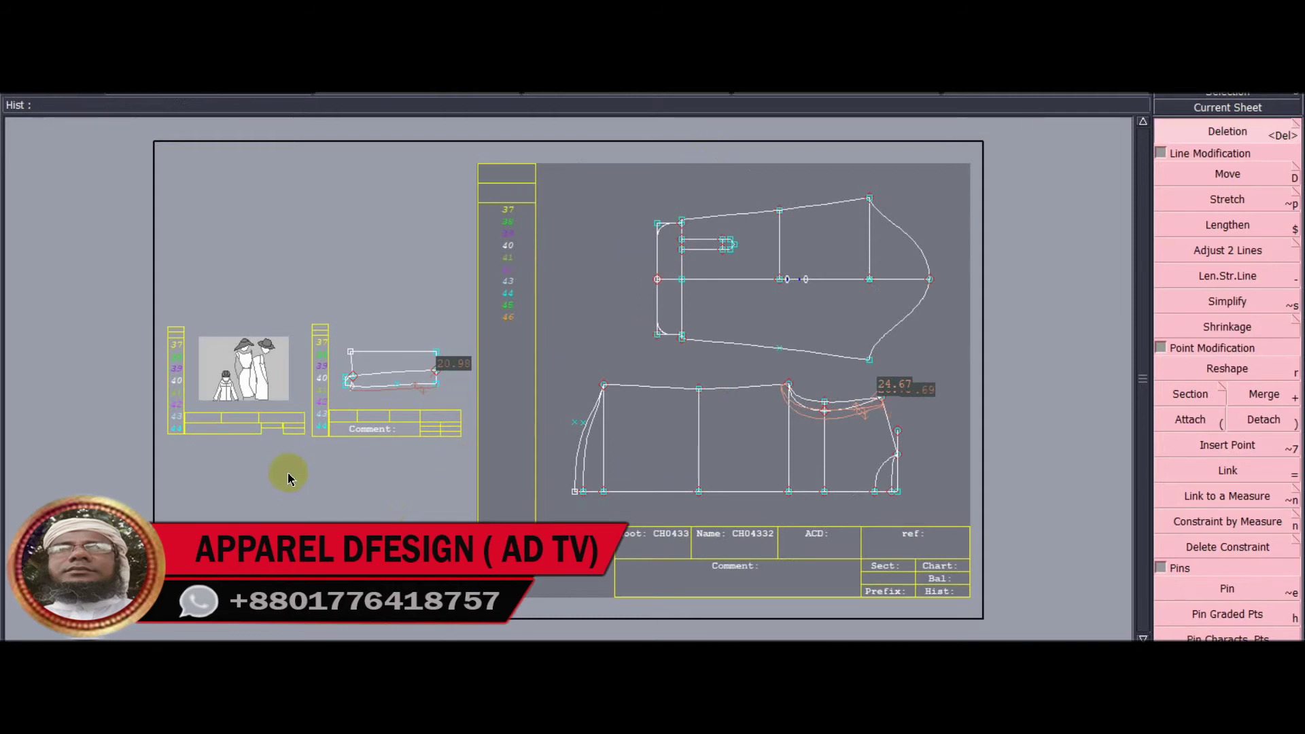
key("ctrl+s")
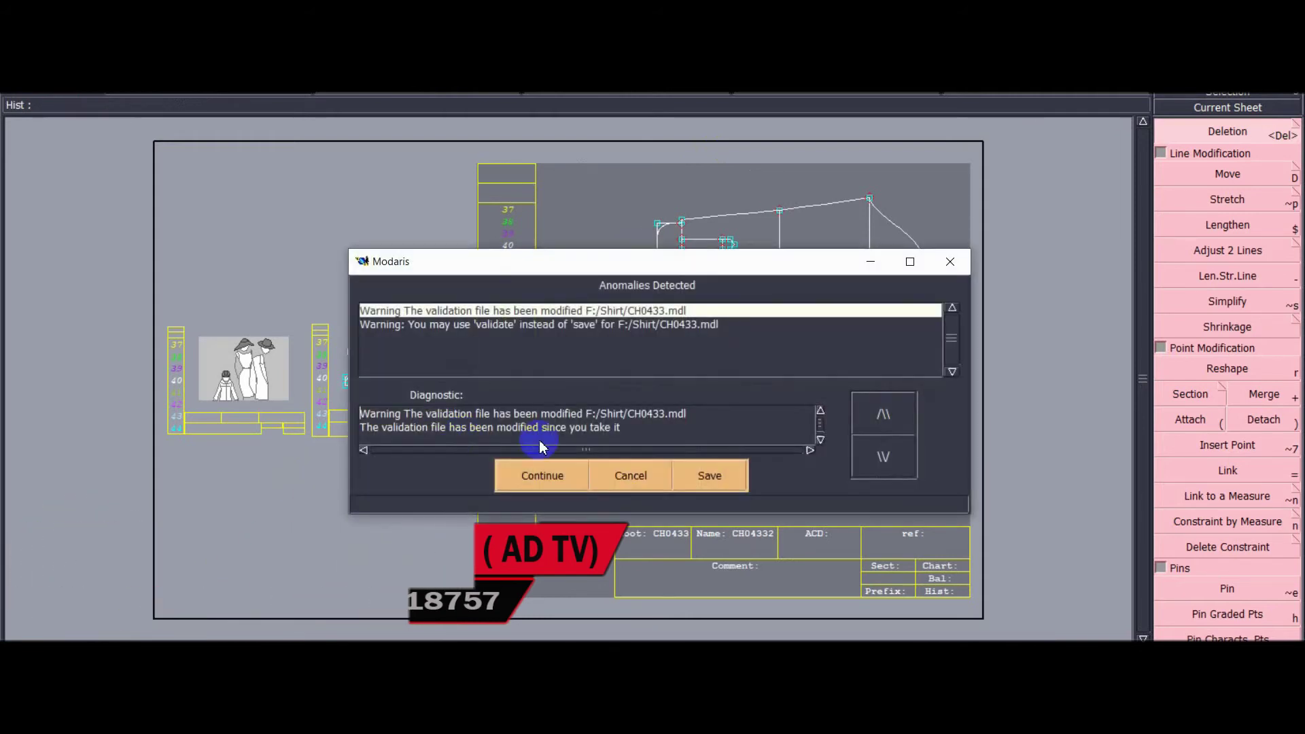
left_click(533, 473)
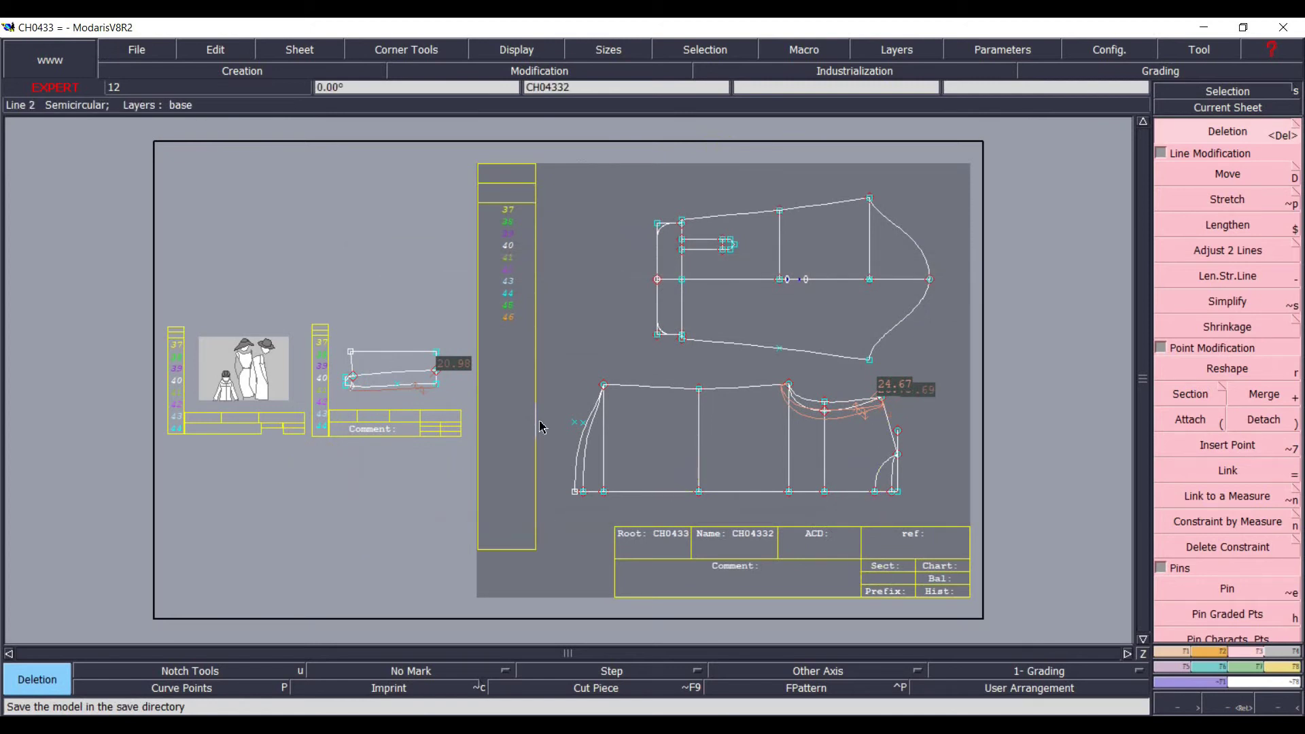
- Switch to the specification PDF in Acrobat Reader and examine the pocket sketches and the size 40 measurement tables on pages 13 to 16
key("alt+Tab")
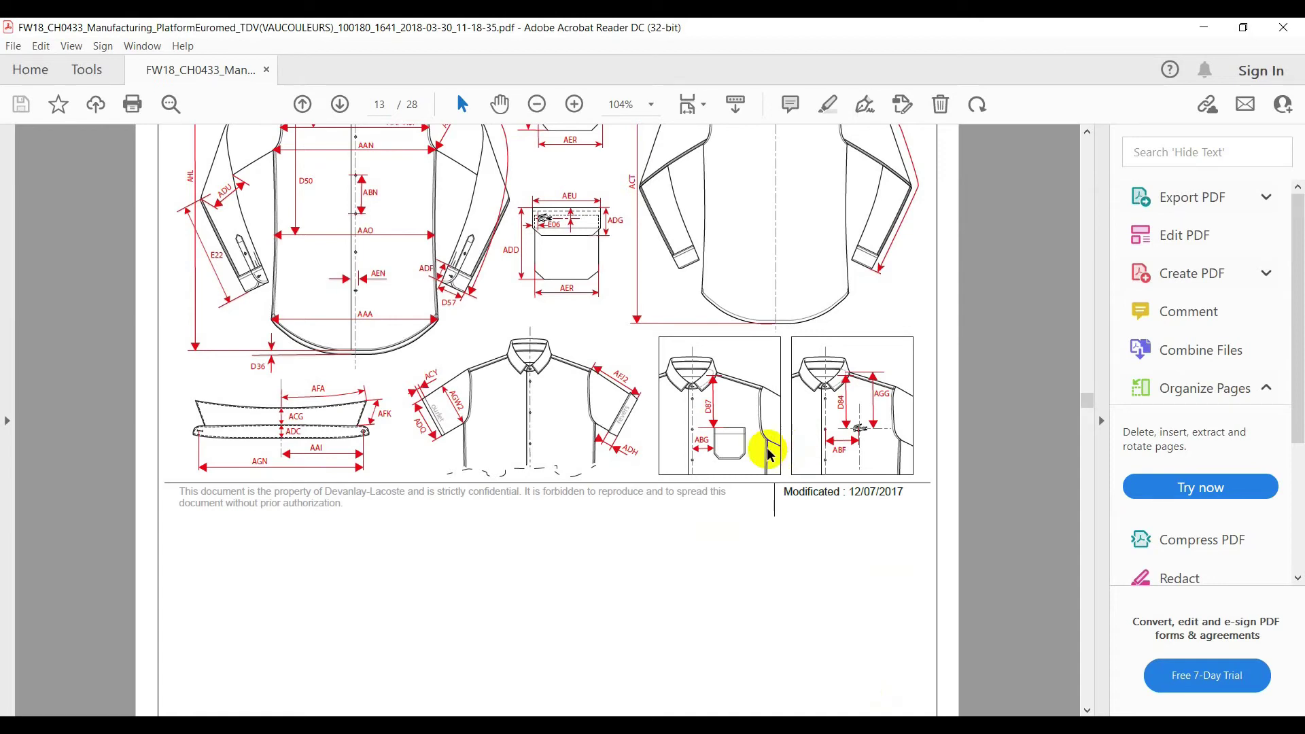
scroll(568, 399, "up", 2)
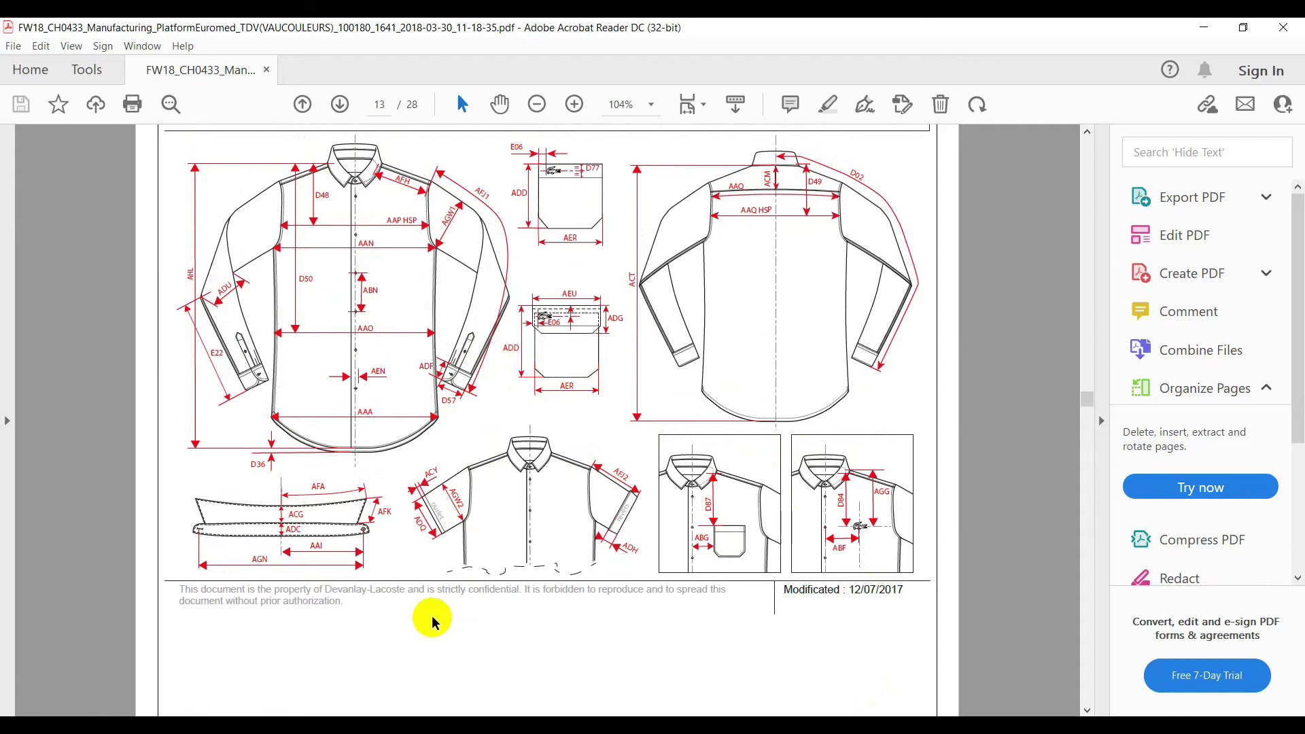
scroll(430, 620, "down", 10)
scroll(378, 501, "down", 10)
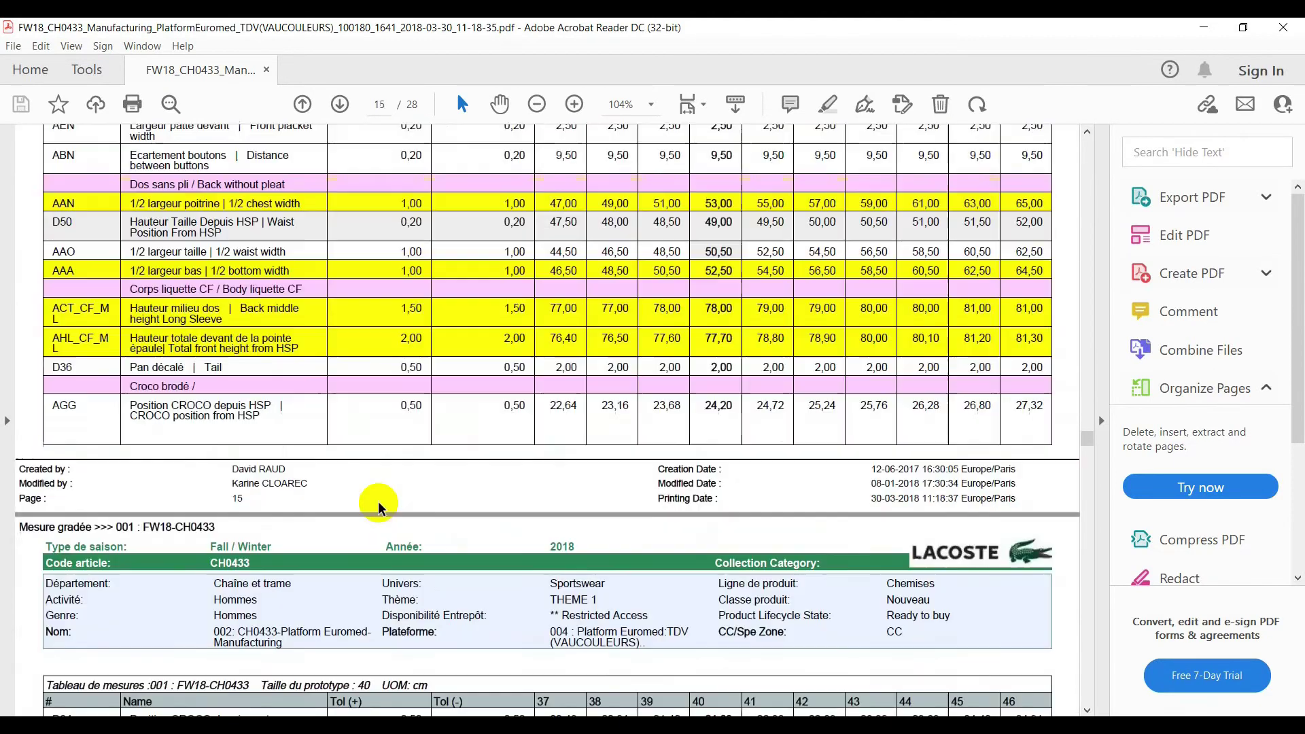
scroll(167, 452, "up", 5)
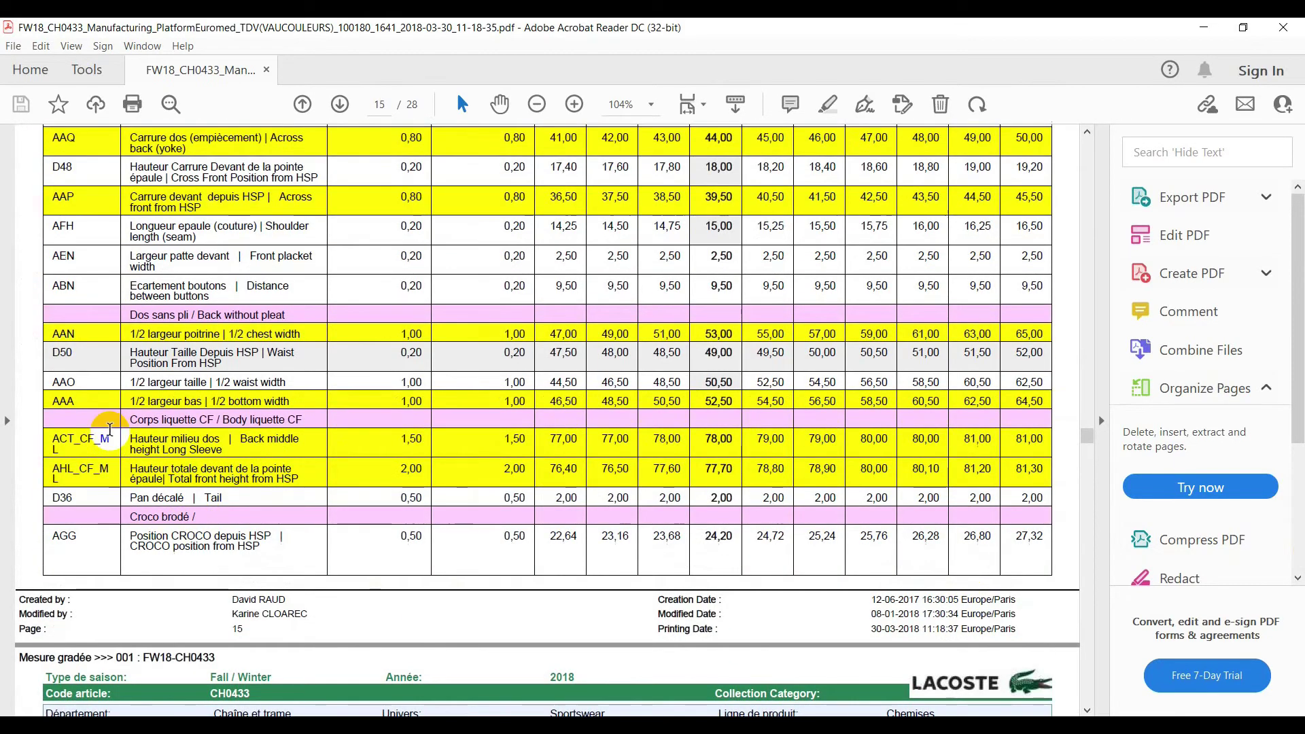
scroll(93, 425, "up", 15)
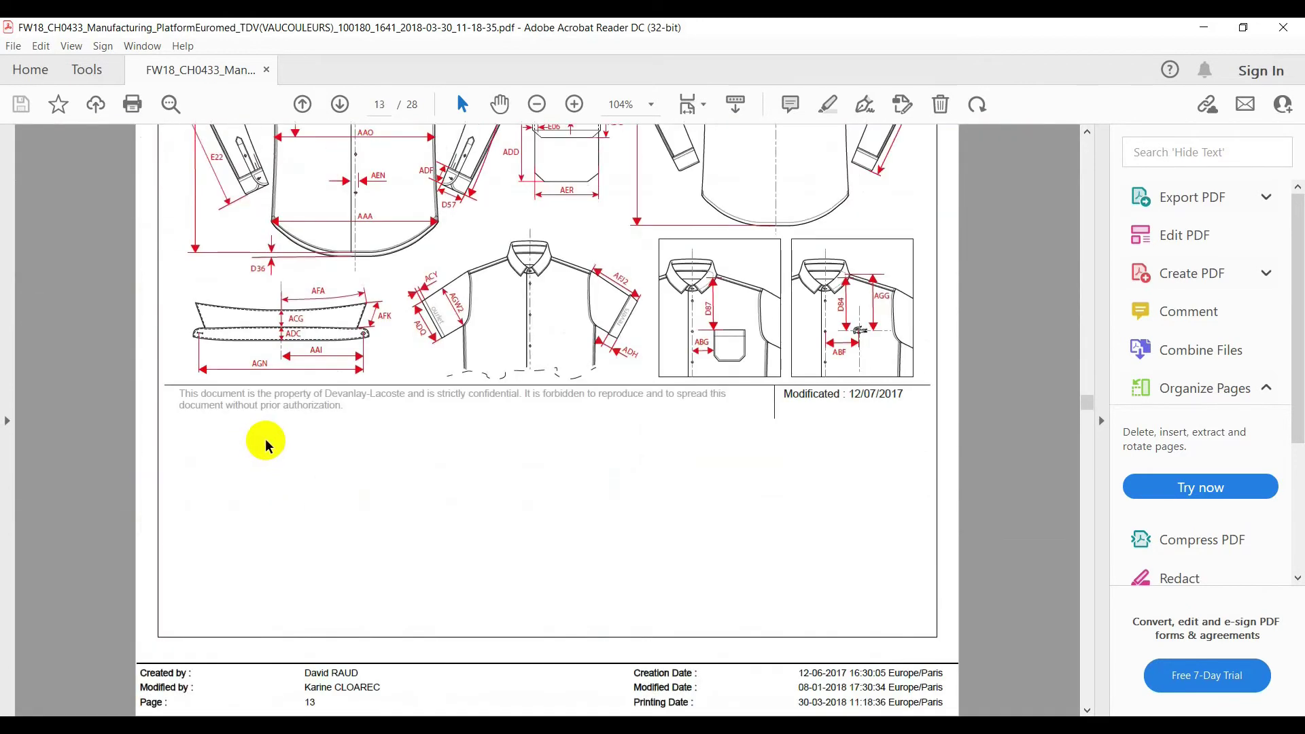
scroll(264, 446, "down", 15)
scroll(265, 484, "down", 20)
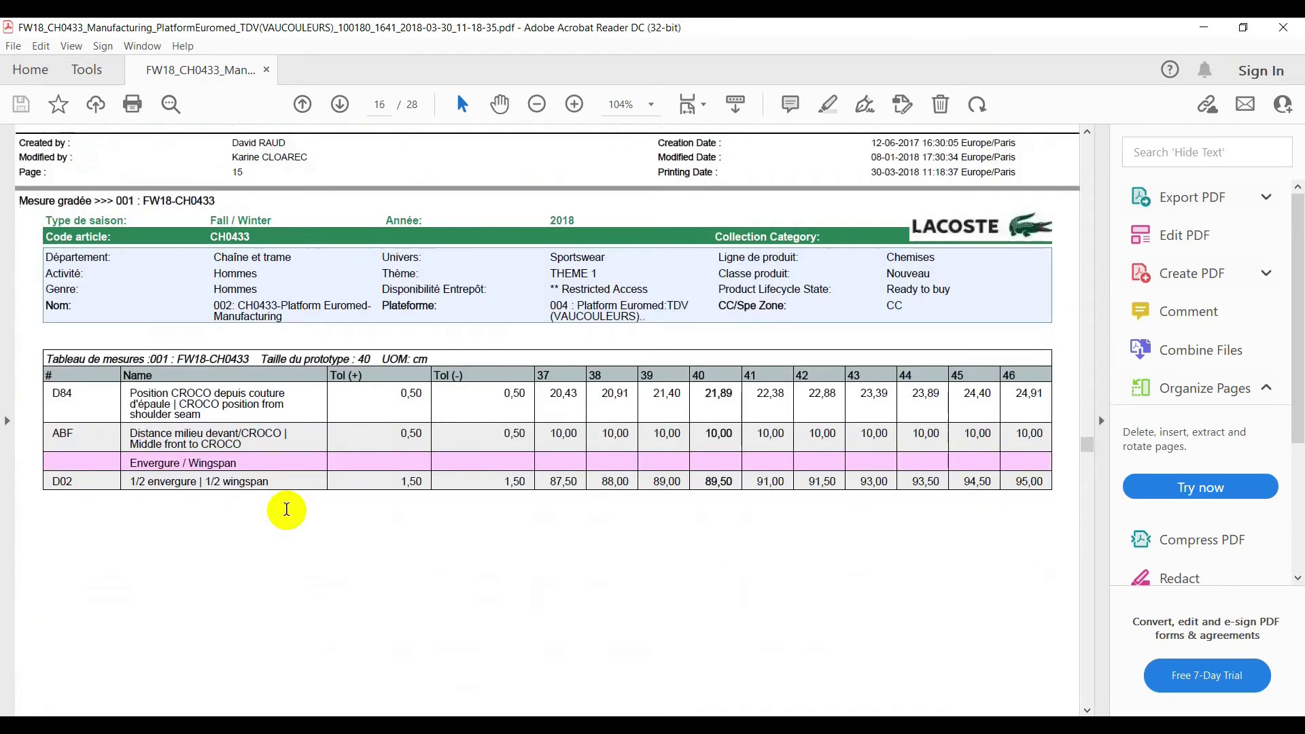
scroll(285, 511, "up", 4)
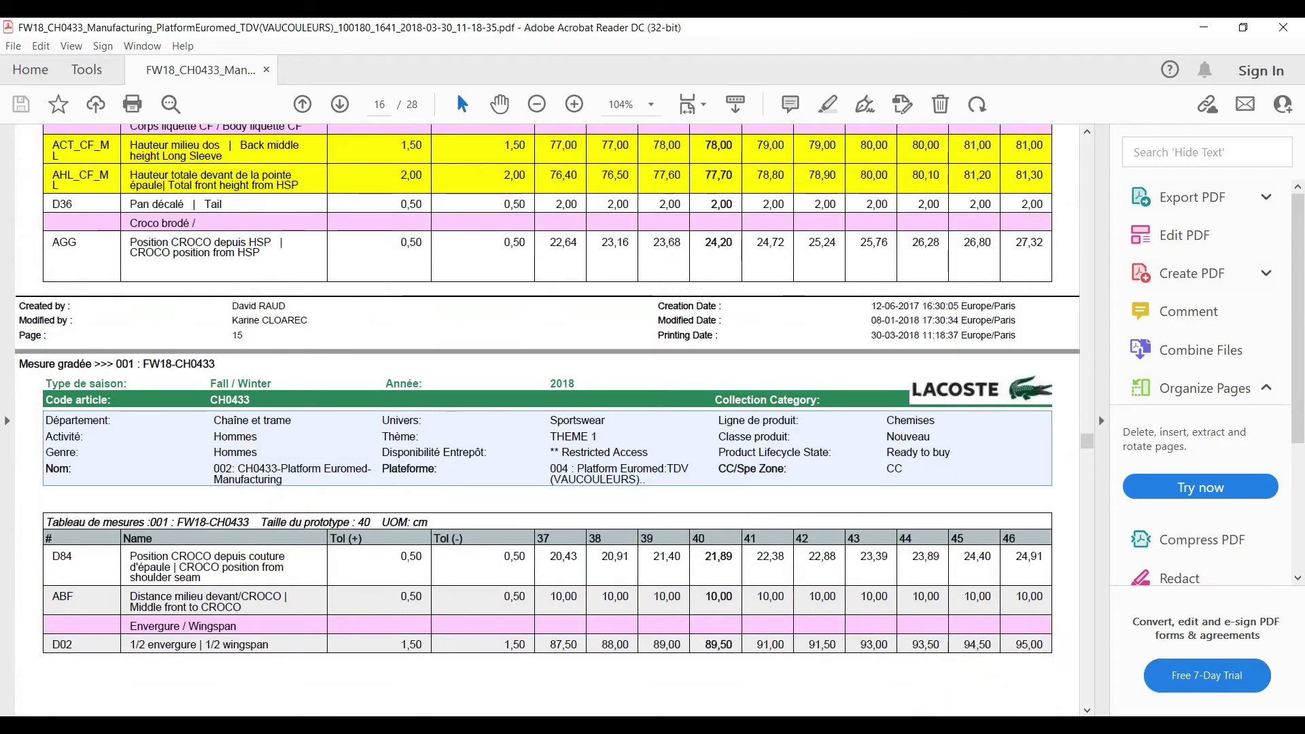
mouse_move(923, 713)
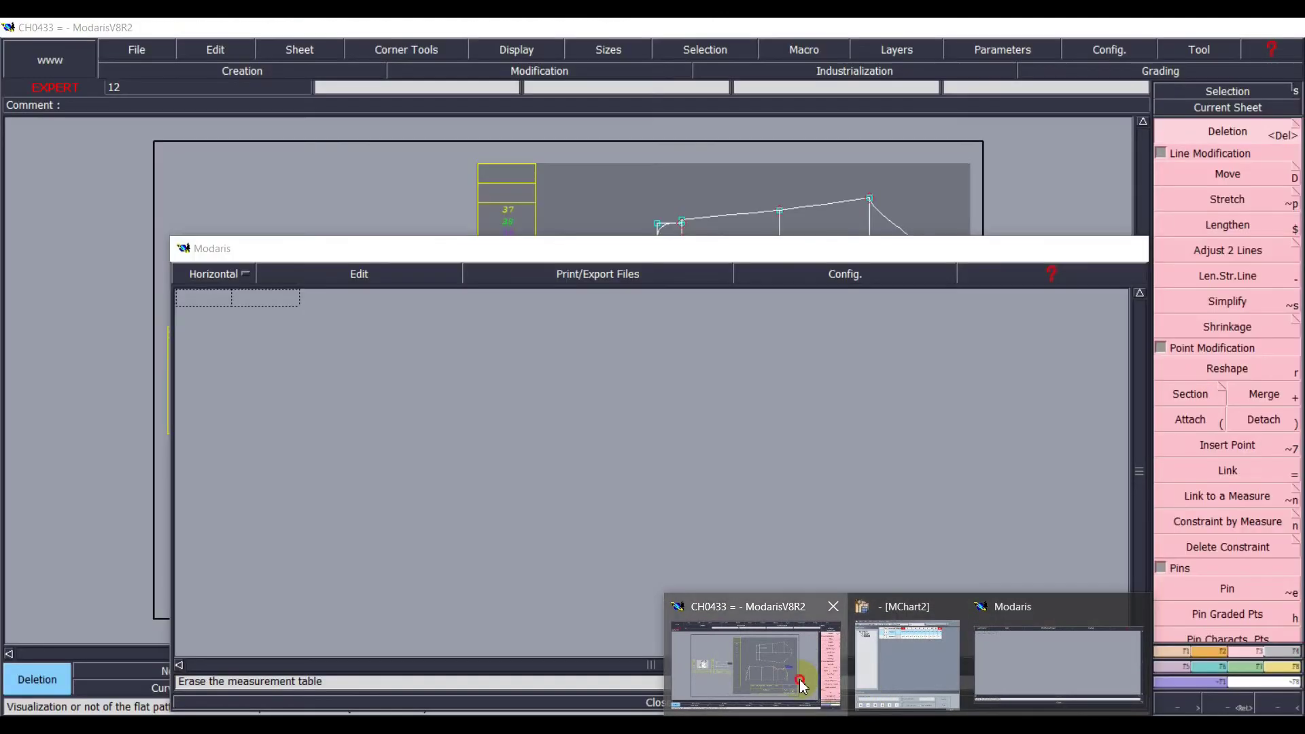
- Switch back to Modaris and add a developed point at -20 cm along the body's centre line from its neck end
left_click(801, 669)
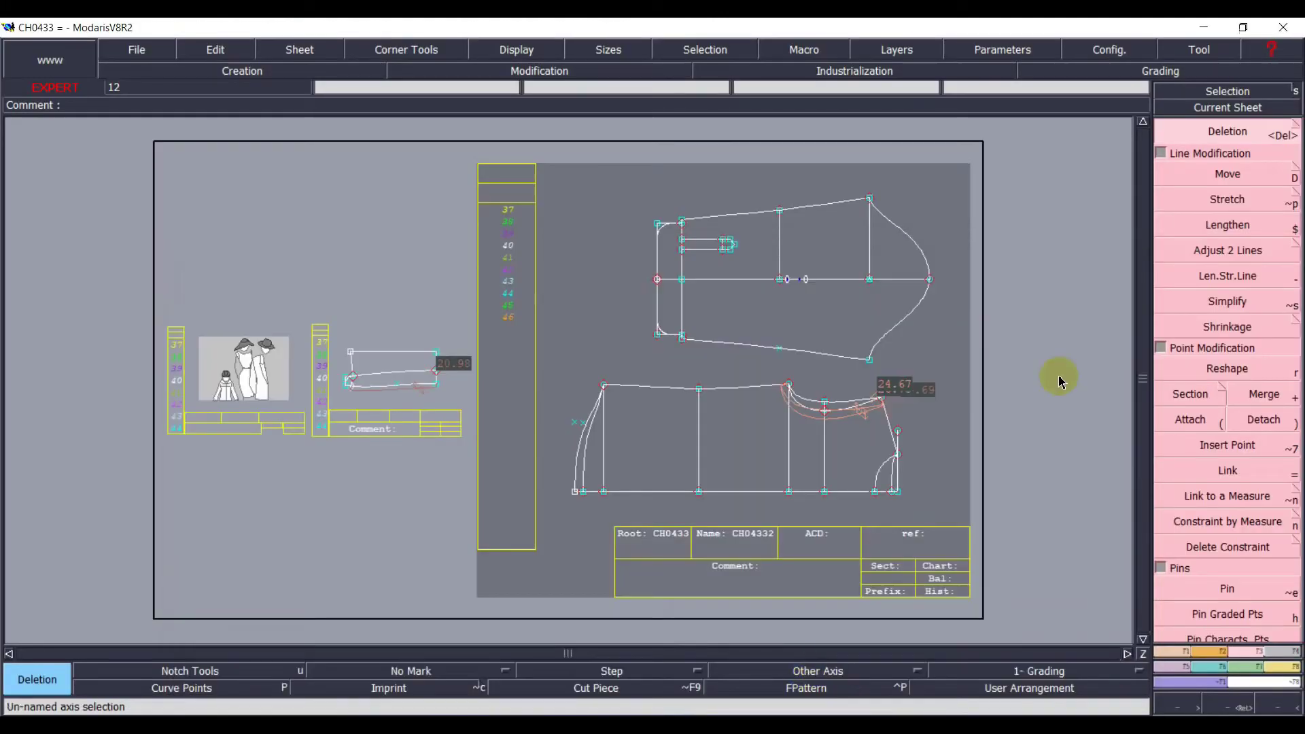
left_click(1232, 708)
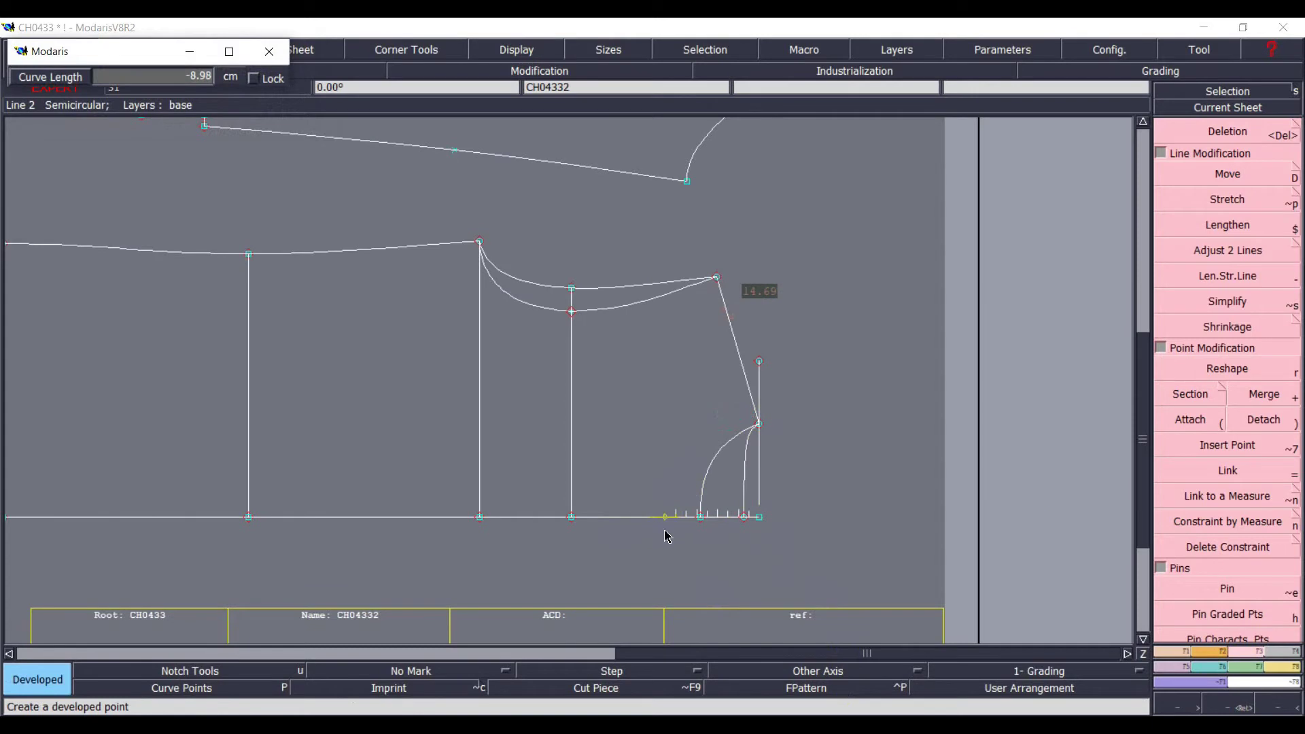
type("-20.00")
key("Return")
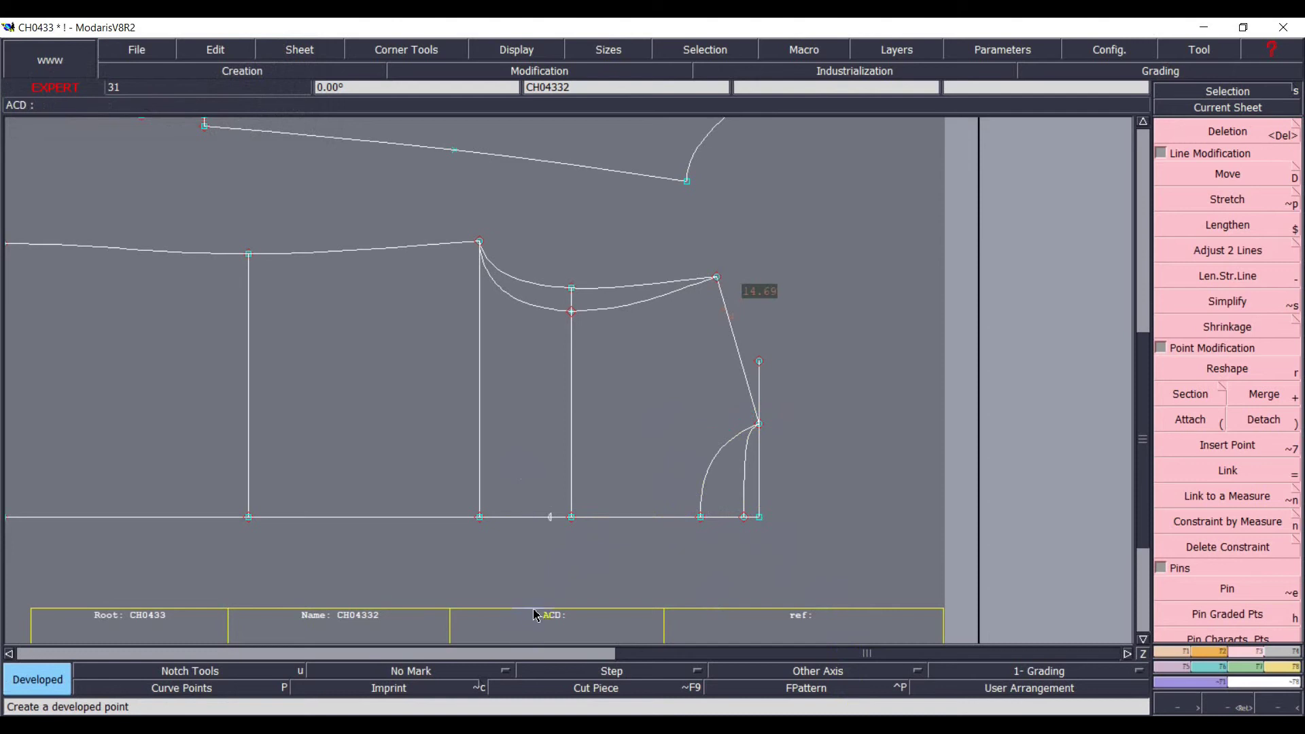
- Add a relative point for the pocket's first opening corner from the new centre-line point, with dx 0 and dy about 5 cm
key("shift+r")
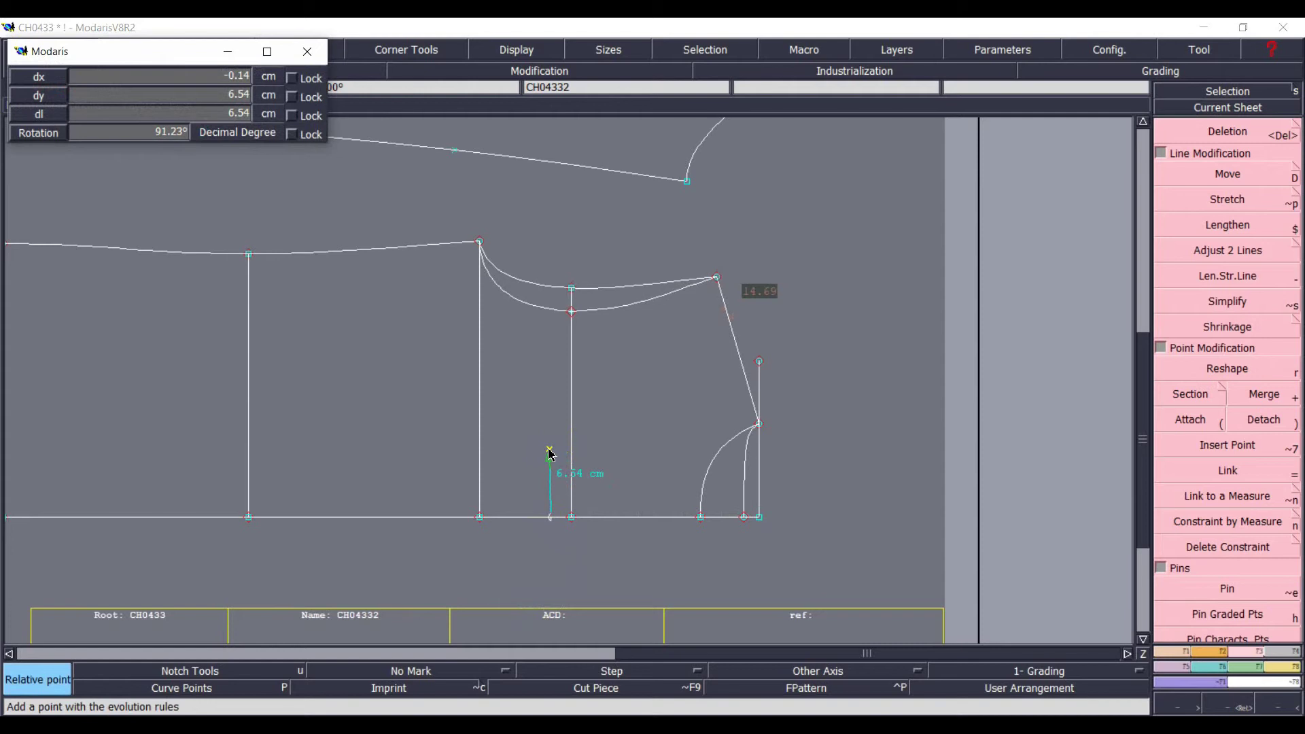
type("00")
key("Tab")
type("-1.25")
key("Return")
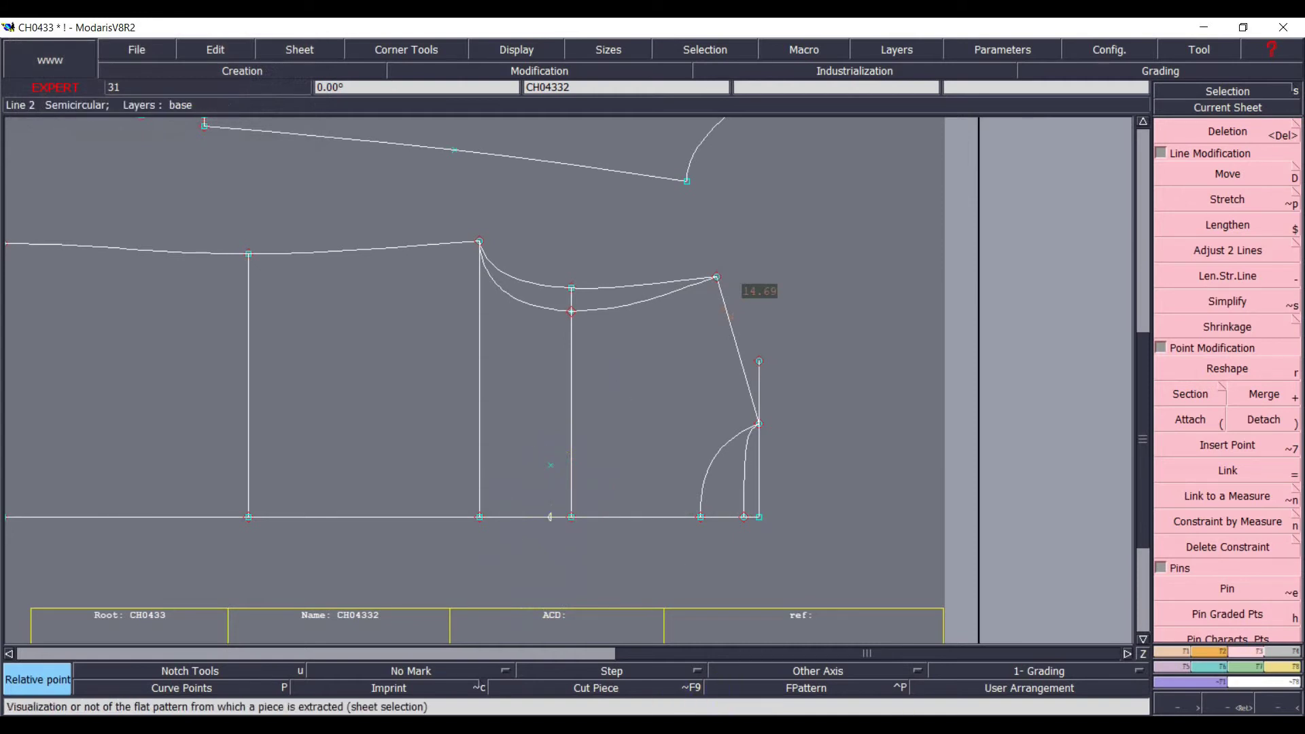
- Add the pocket's second opening corner as a relative point from the first, with dx 0 and dy 12 cm
left_click(551, 465)
key("Down")
key("Return")
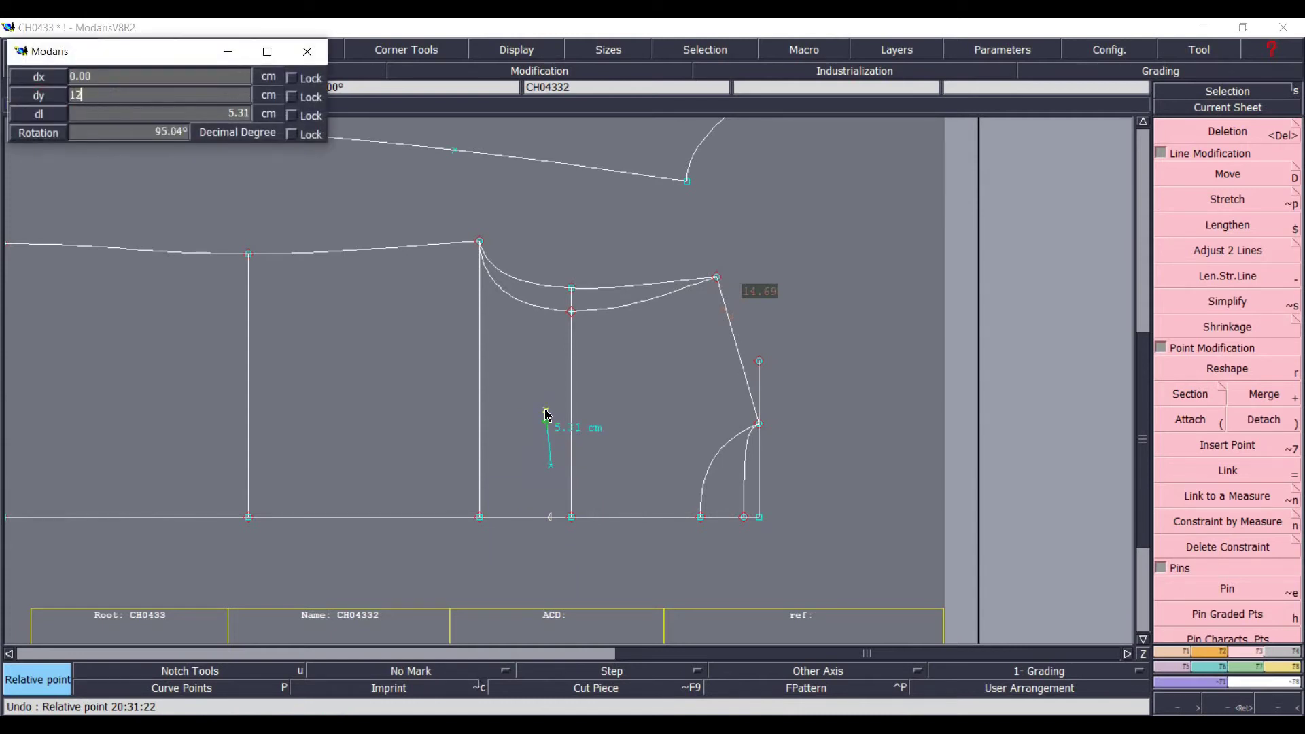
- Add the two lower pocket corners as relative points from the opening corners, with dx -12.5 and dy 0 cm
left_click(550, 468)
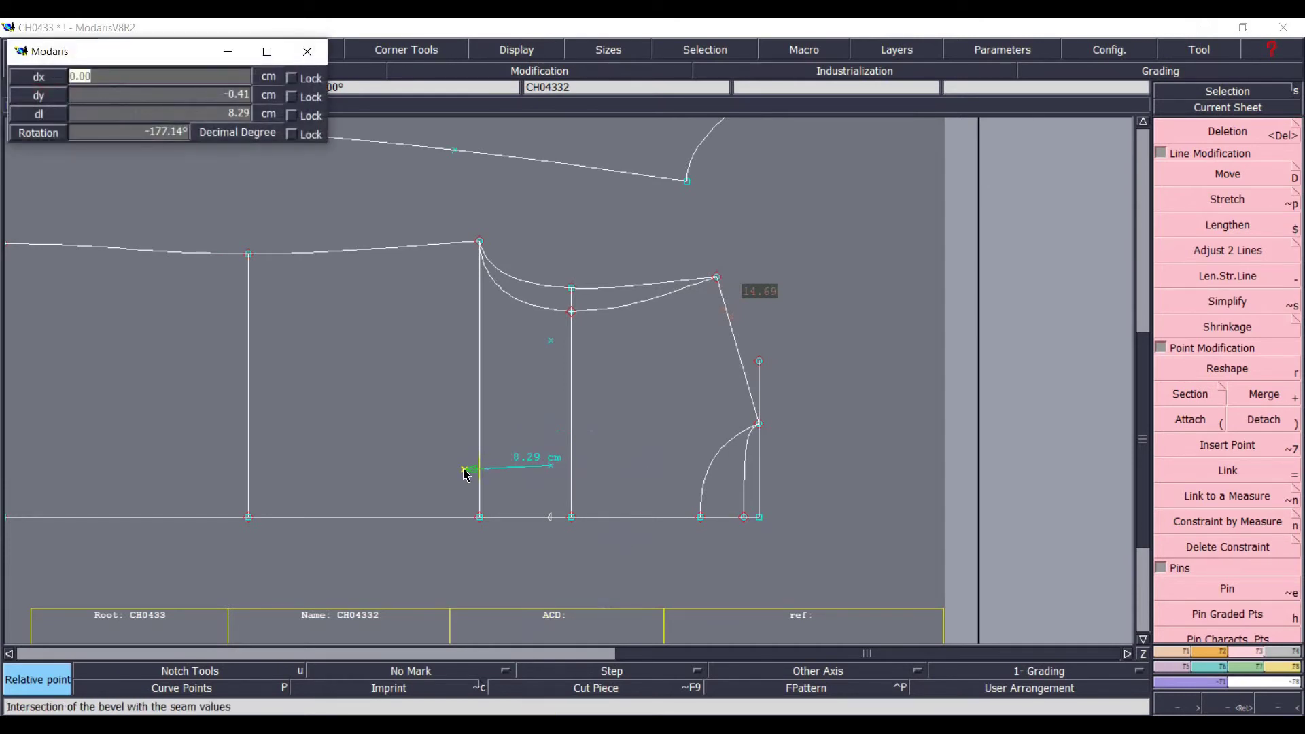
key("BackSpace")
key("Return")
left_click(550, 341)
key("Return")
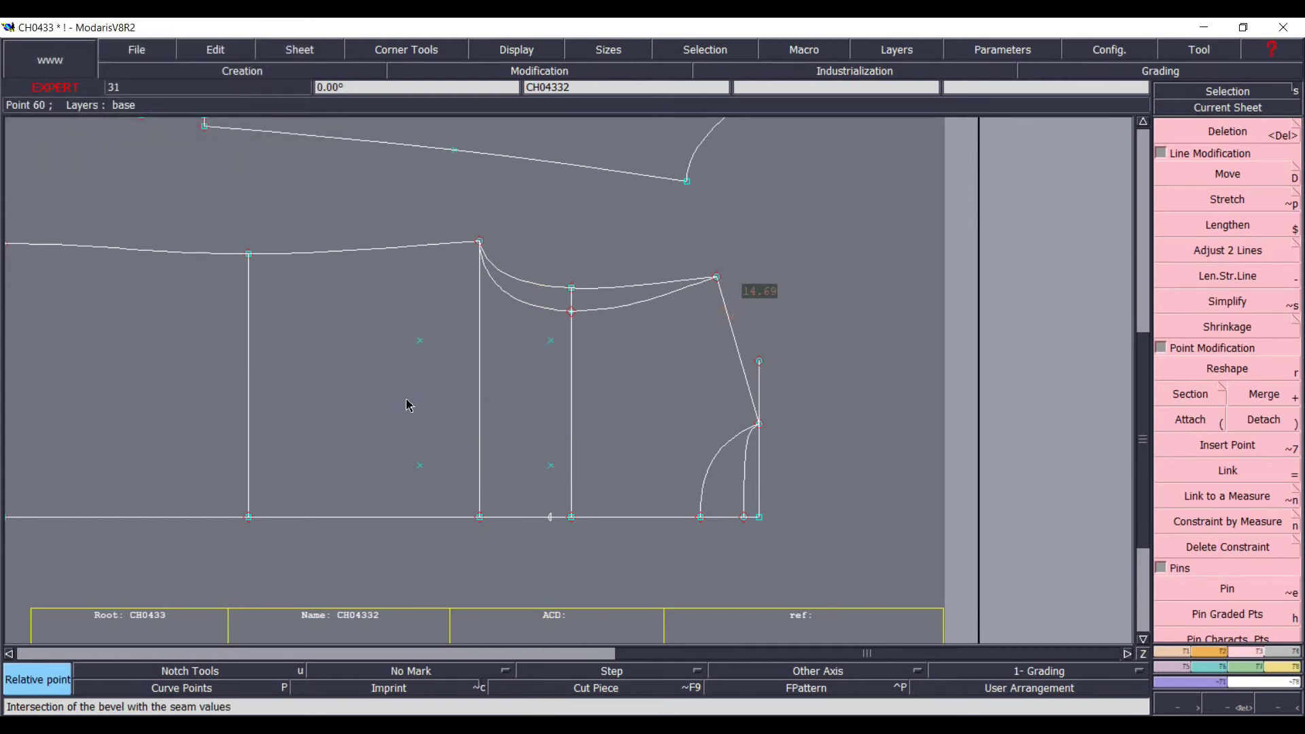
- Add a relative point from each lower pocket corner toward the opening, with dx 2 and dy 0 cm
left_click(420, 342)
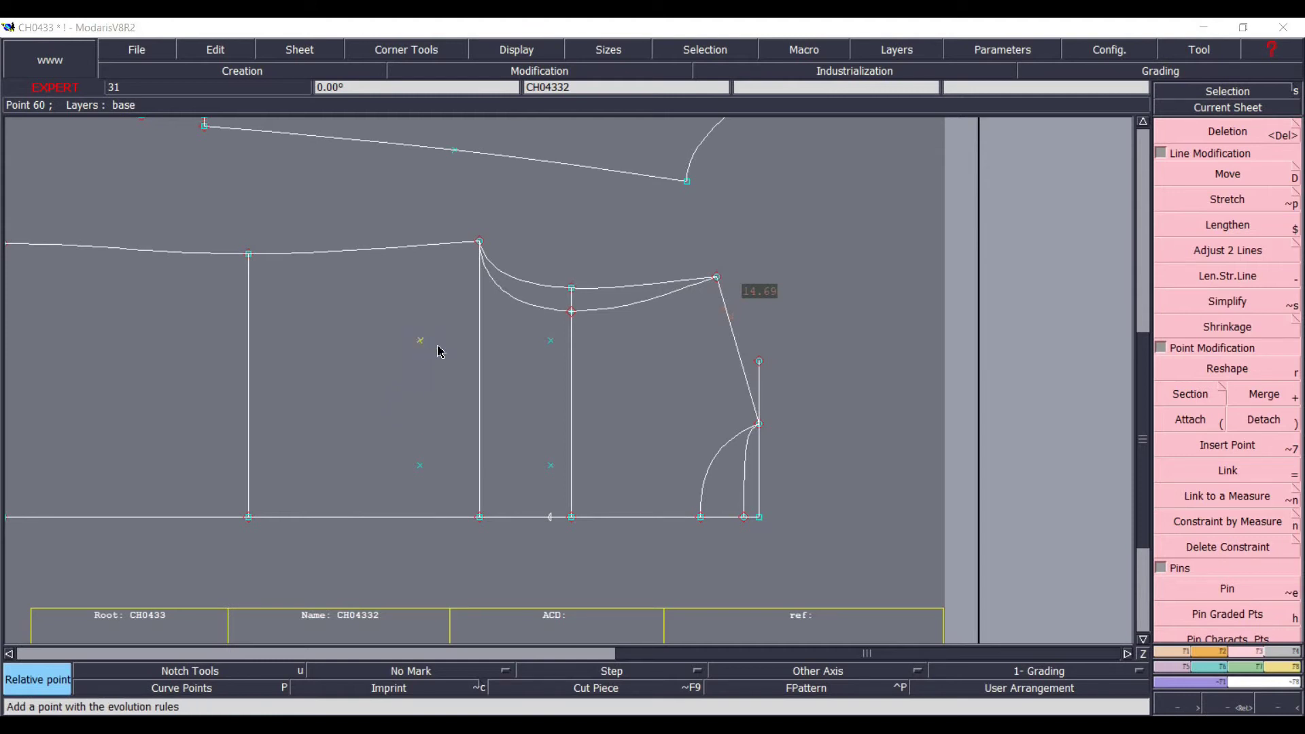
key("Down")
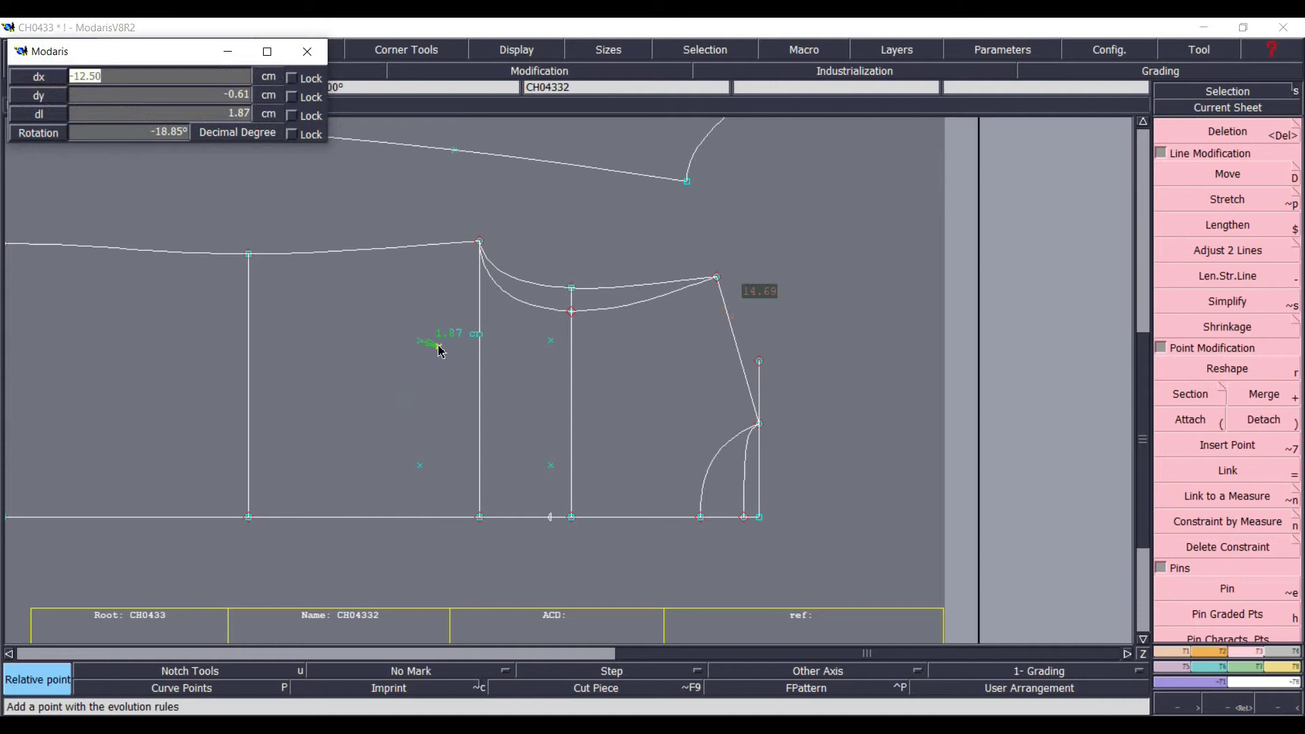
type("2")
key("Tab")
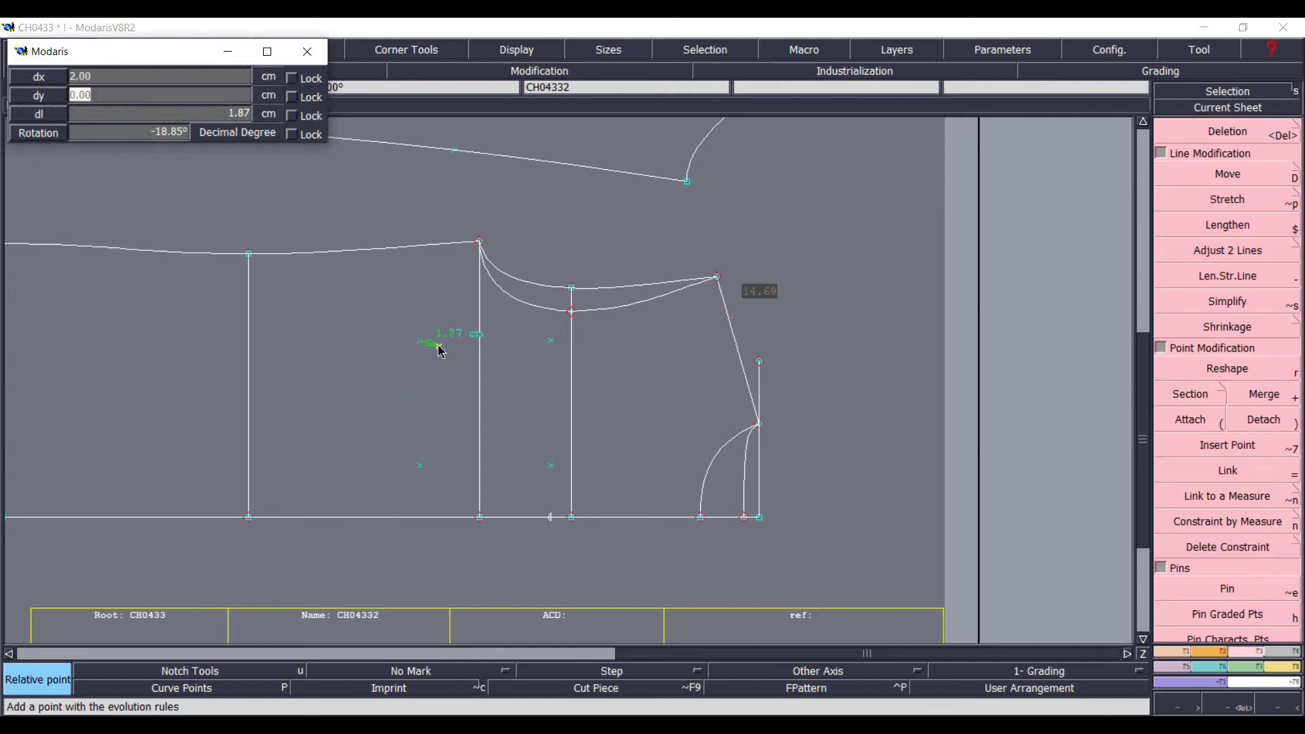
key("Return")
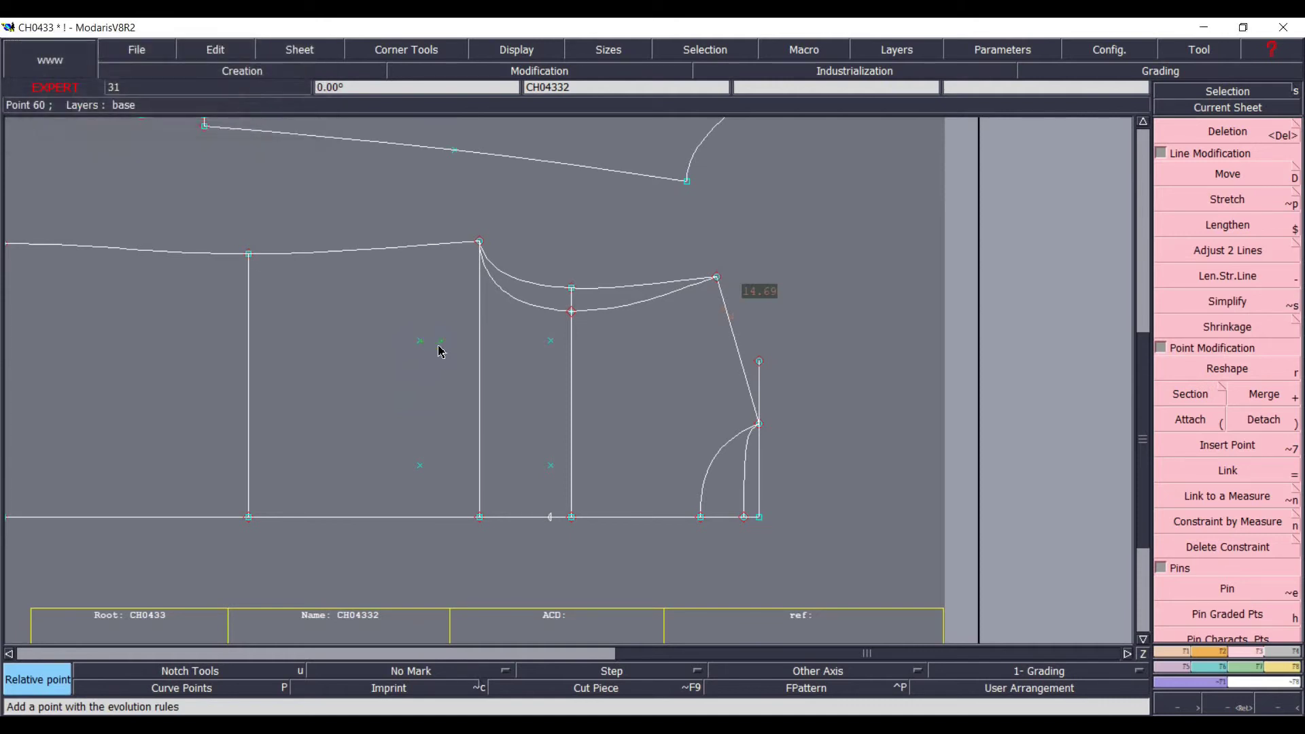
left_click(421, 467)
key("Tab")
key("Tab")
key("Return")
- Add a relative point from the lower pocket corner nearer the centre line, with dx 0 and dy 2 cm
left_click(420, 467)
key("Tab")
key("Tab")
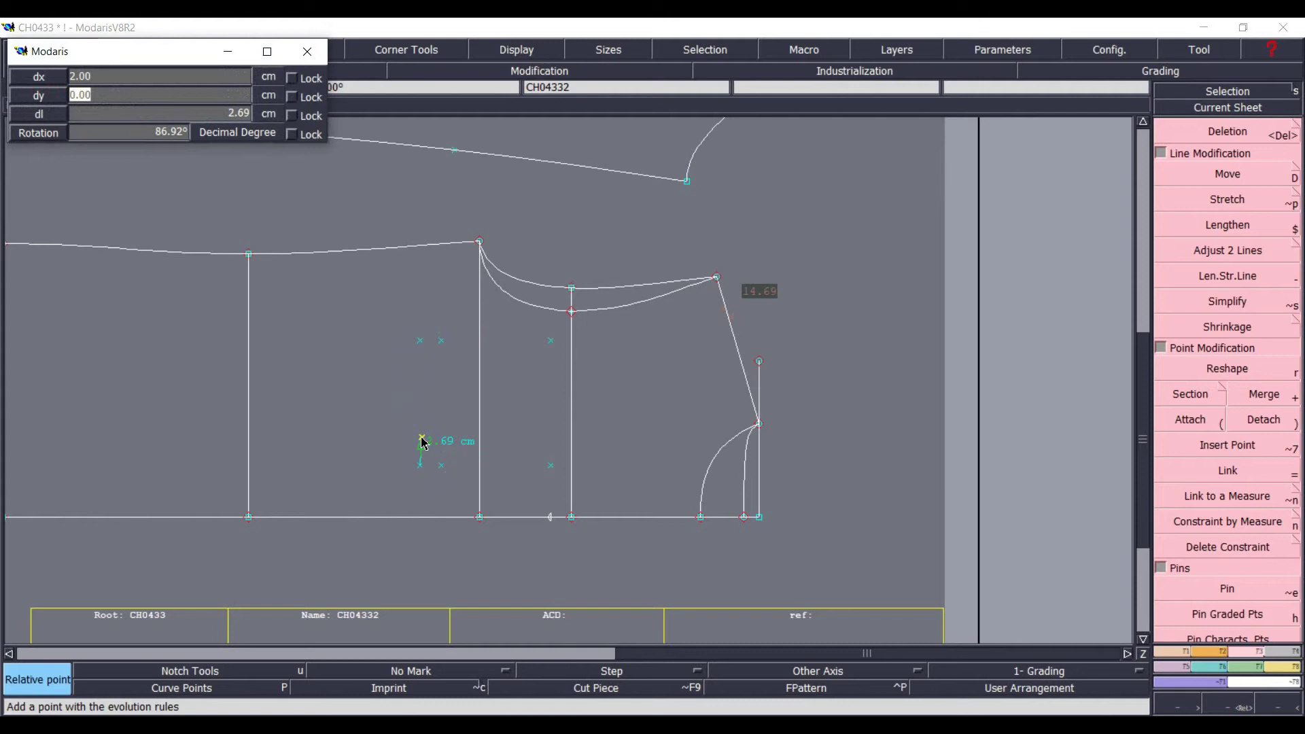
key("Tab")
type("0")
key("Return")
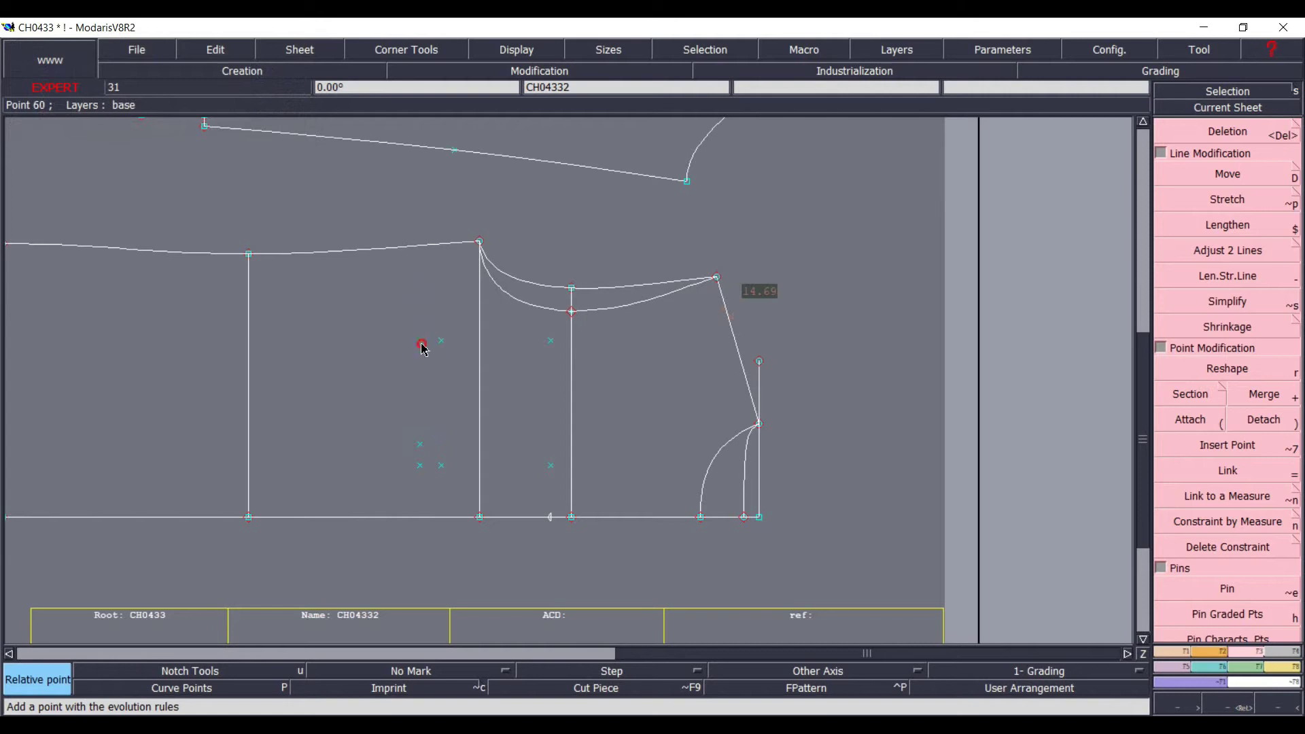
- Try to add a relative point from the lower pocket corner nearer the side seam, with dx 0 and dy 2 cm
left_click(421, 345)
key("Down")
key("Down")
type("2")
key("Return")
left_click(430, 347)
- Add a relative point from the lower pocket corner nearer the side seam, with dx 0 and dy -2 cm
left_click(419, 343)
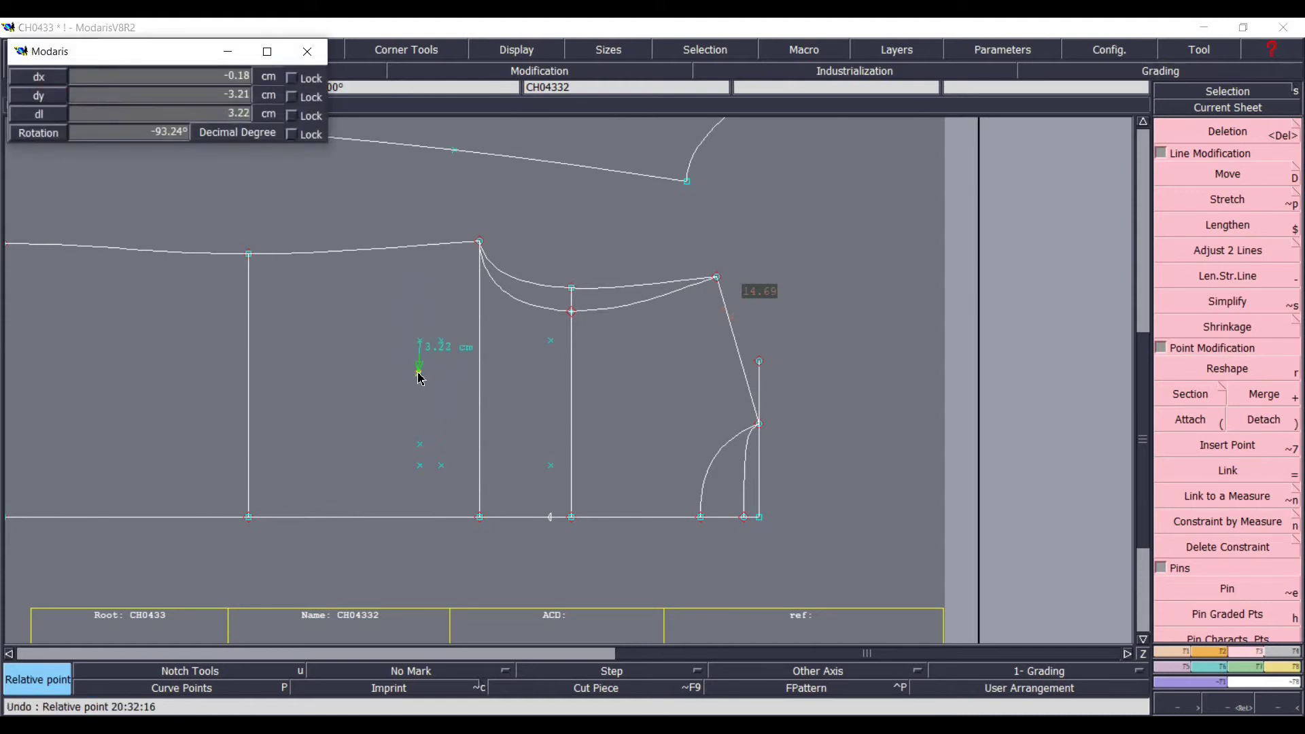
key("Down")
key("Tab")
type("2")
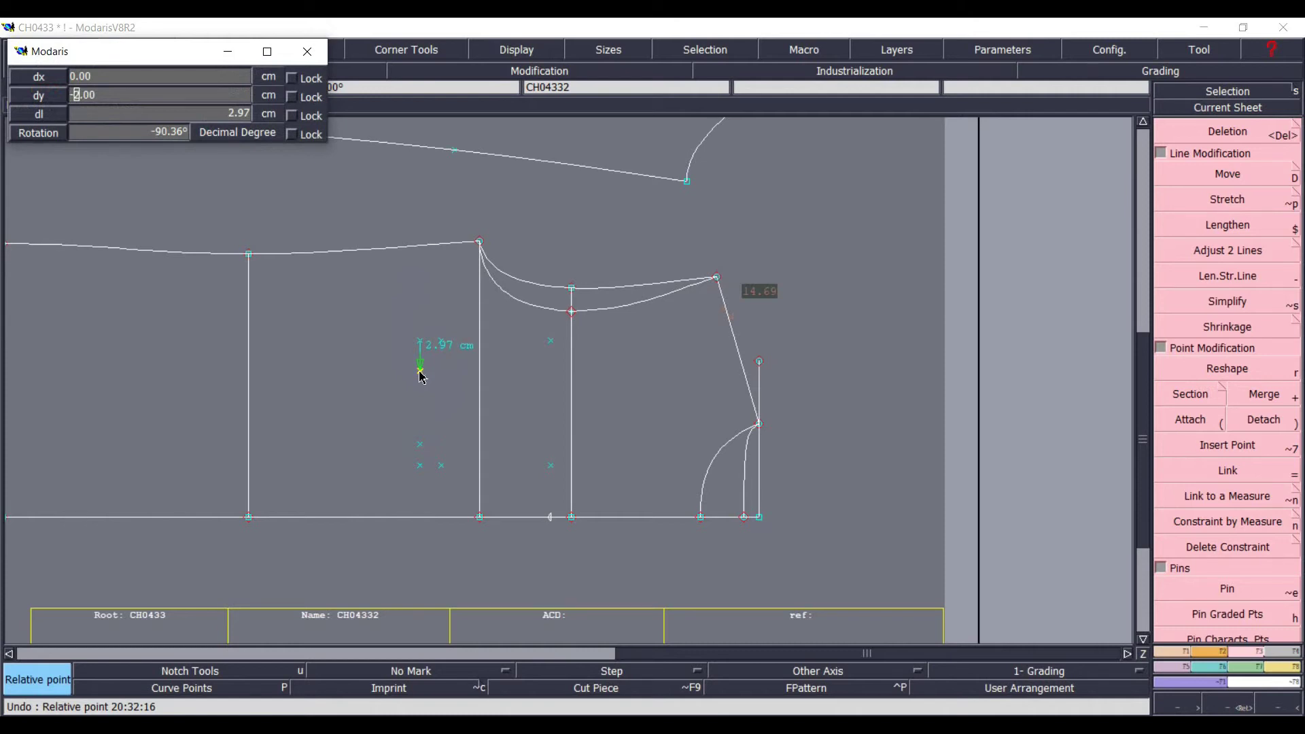
key("Return")
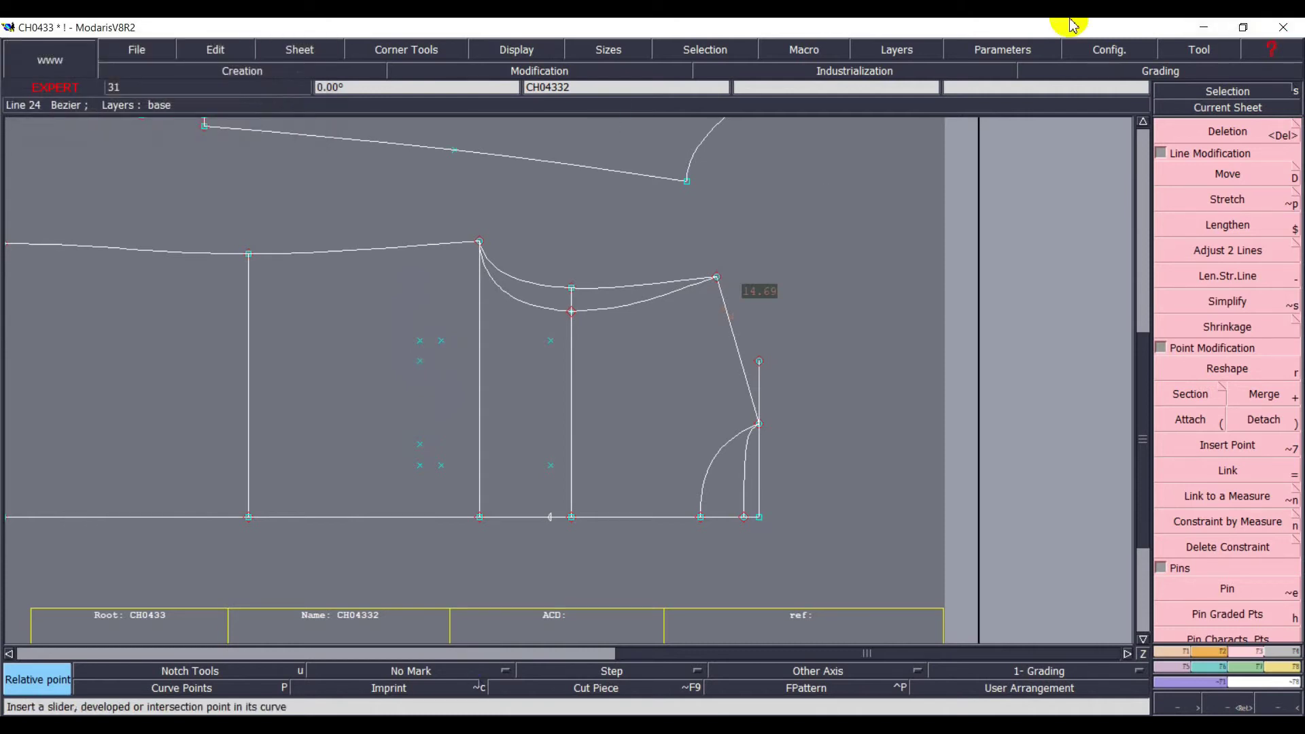
- Draw the chest pocket outline with straight lines through the marked points, including the two cut lower corners and the opening edge
key("d")
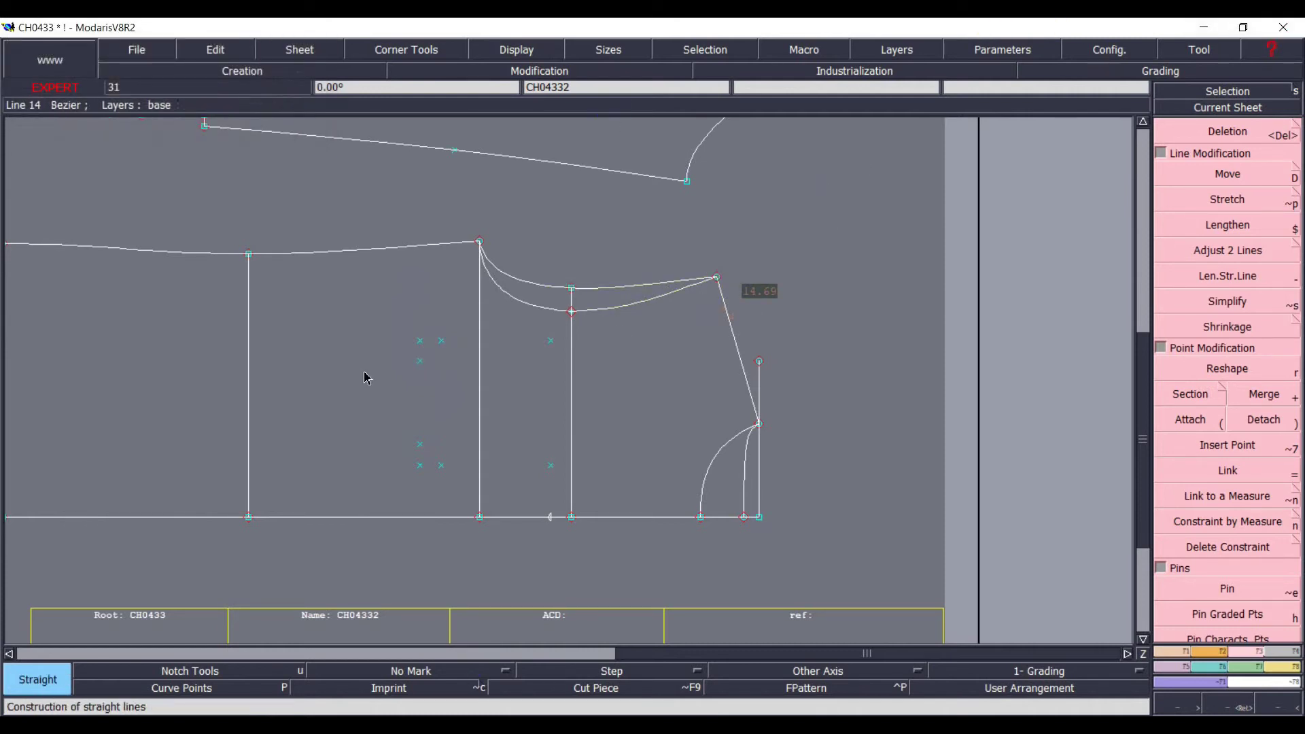
left_click(441, 341)
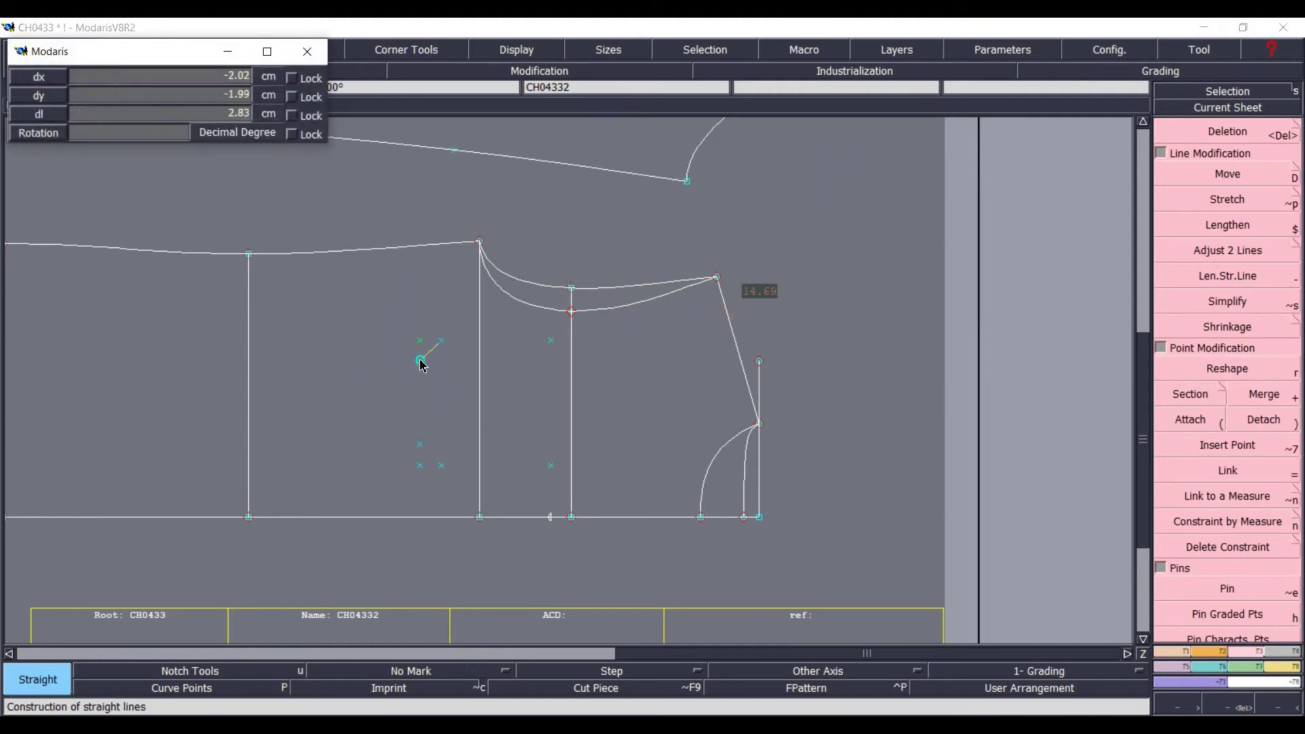
left_click(420, 361)
left_click(421, 446)
left_click(441, 466)
left_click(441, 467)
left_click(551, 465)
left_click(420, 360)
left_click(420, 445)
left_click(442, 340)
left_click(551, 340)
left_click(551, 341)
left_click(552, 465)
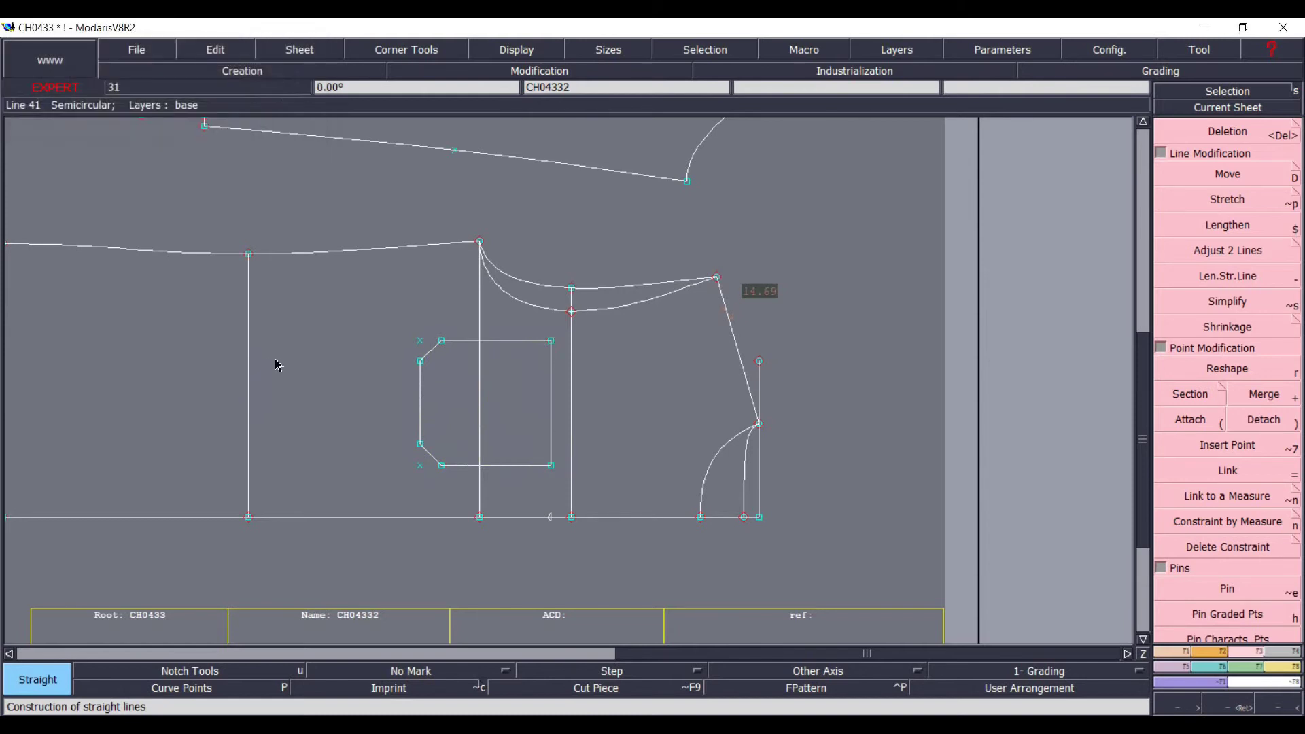
- Create a parallel line 2.5 cm inside the pocket from its opening edge
key("p")
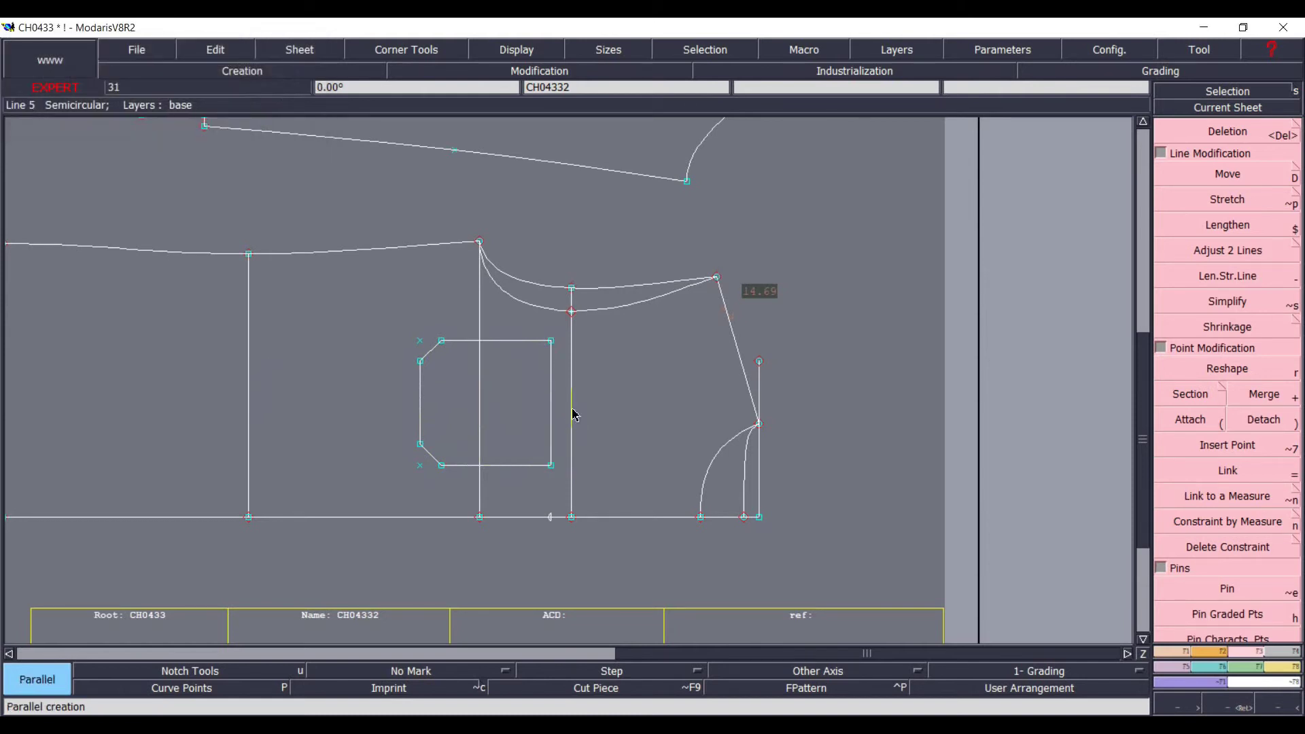
left_click(550, 399)
type("2.5")
key("Return")
- Arrange all sheets on the desk and save the model
key("j")
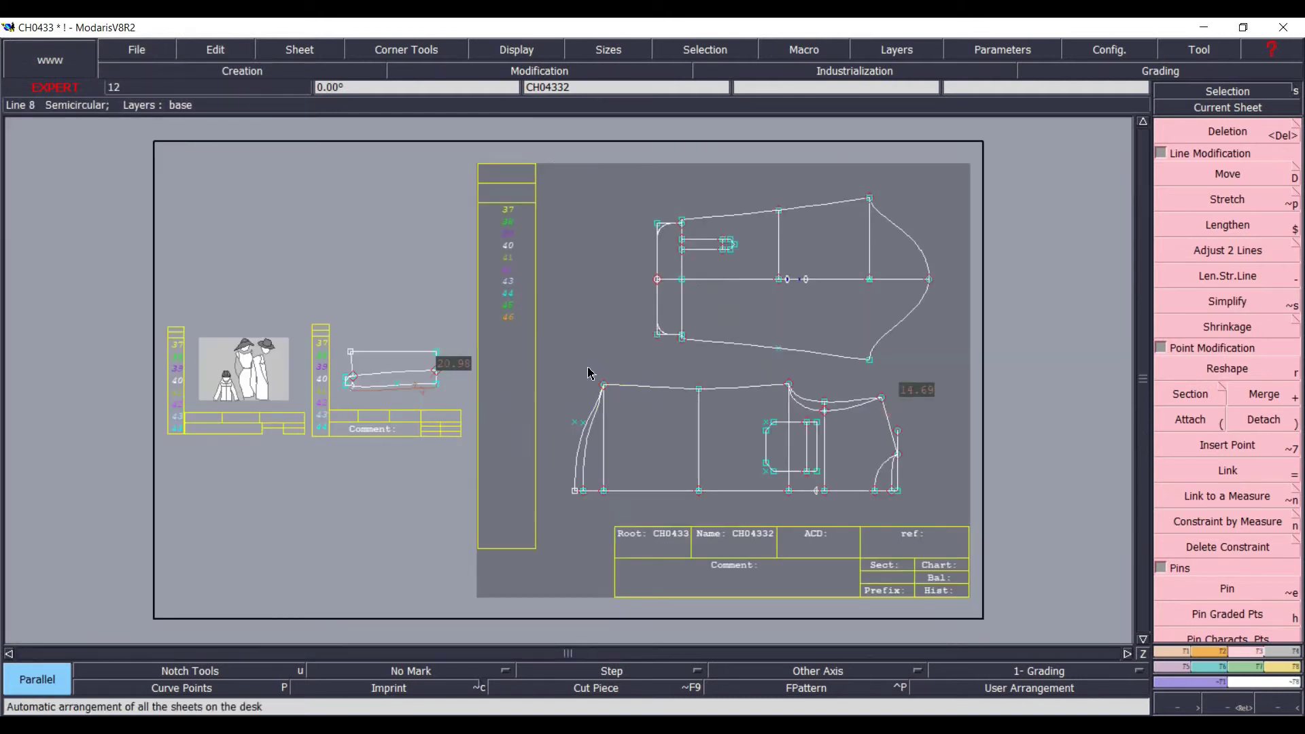
key("ctrl+s")
key("Return")
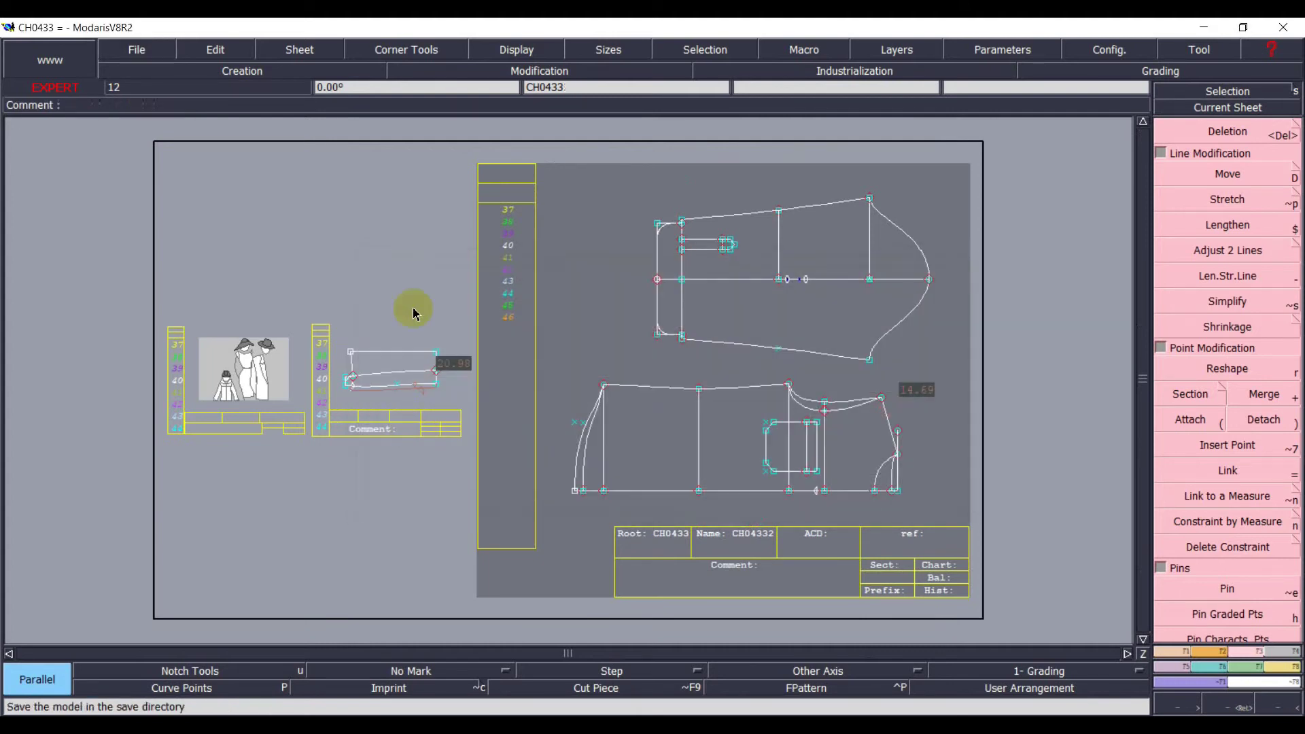
- Switch to the specification PDF in Acrobat Reader and look up the graded measurement chart with the collar rows
left_click(1203, 27)
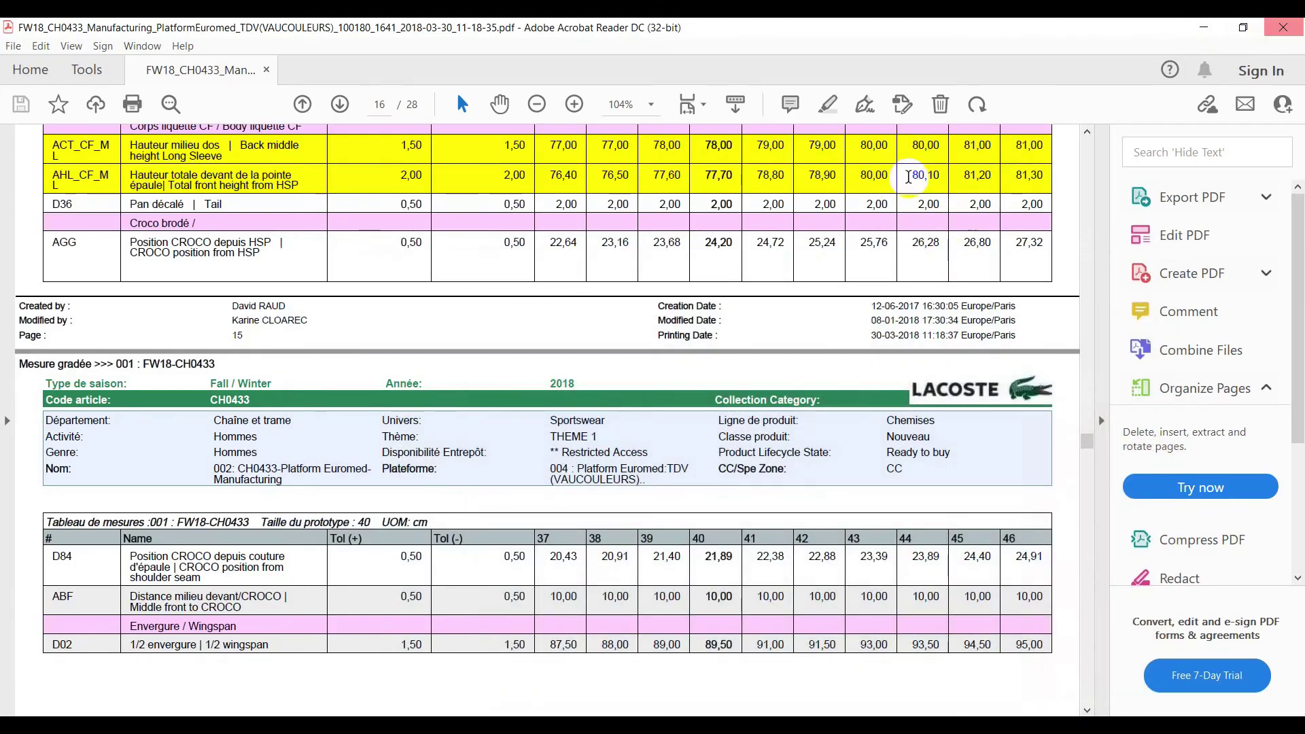
scroll(923, 171, "up", 10)
scroll(924, 166, "up", 15)
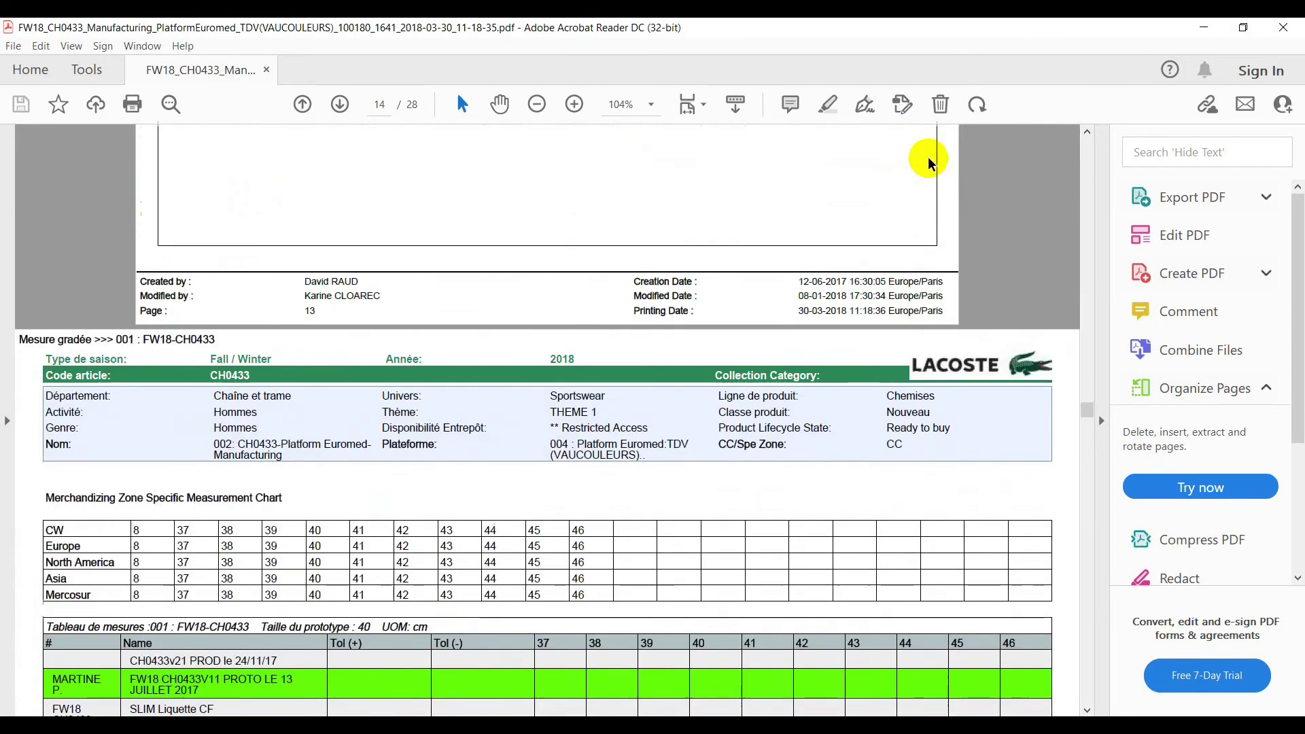
scroll(937, 158, "up", 2)
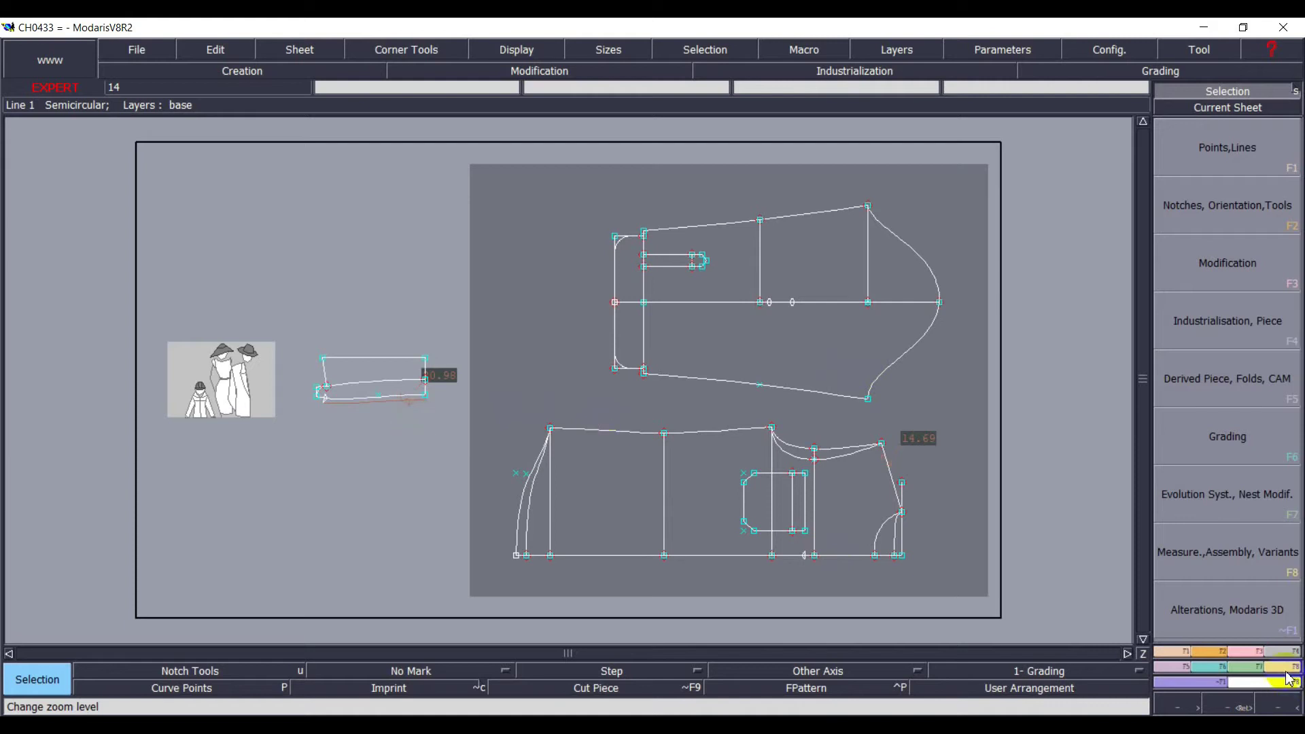
- In Modaris, make the collar sheet the current sheet and display its nest in all sizes
left_click(1226, 705)
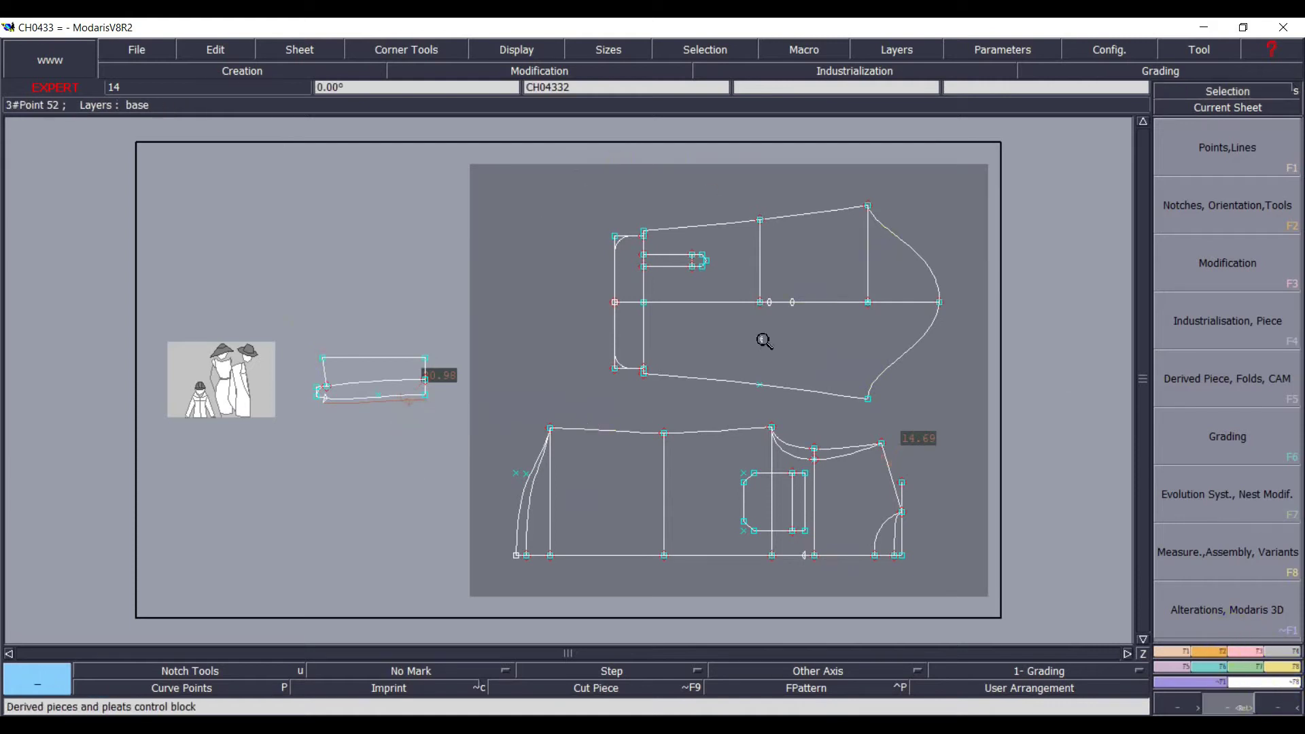
left_click_drag(293, 322, 451, 431)
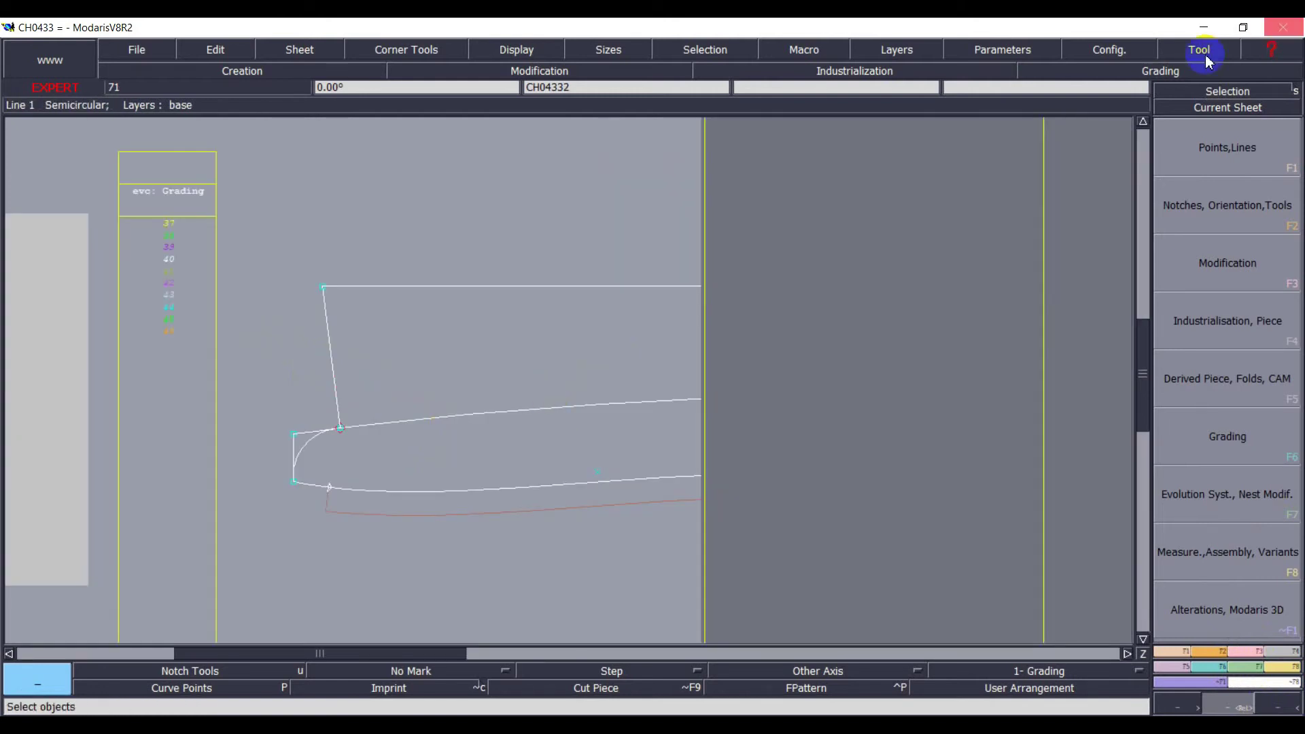
left_click(1227, 107)
left_click(473, 427)
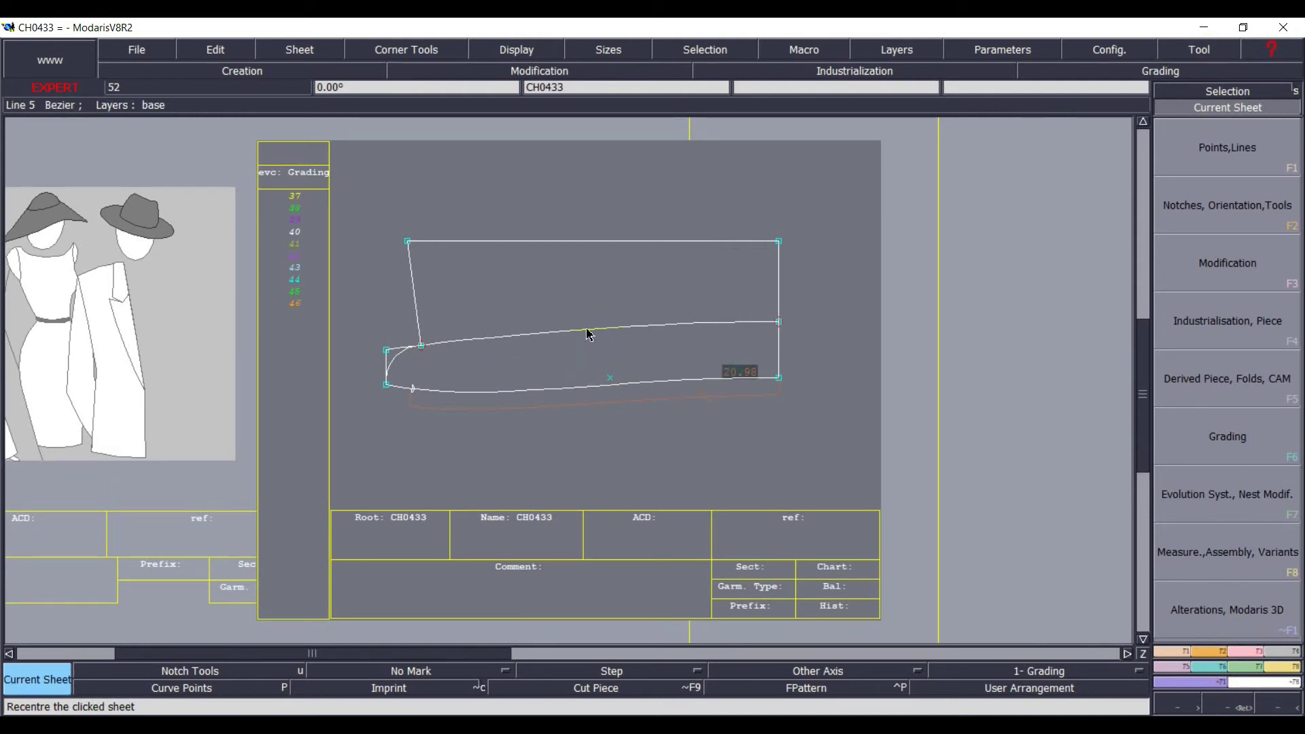
key("F10")
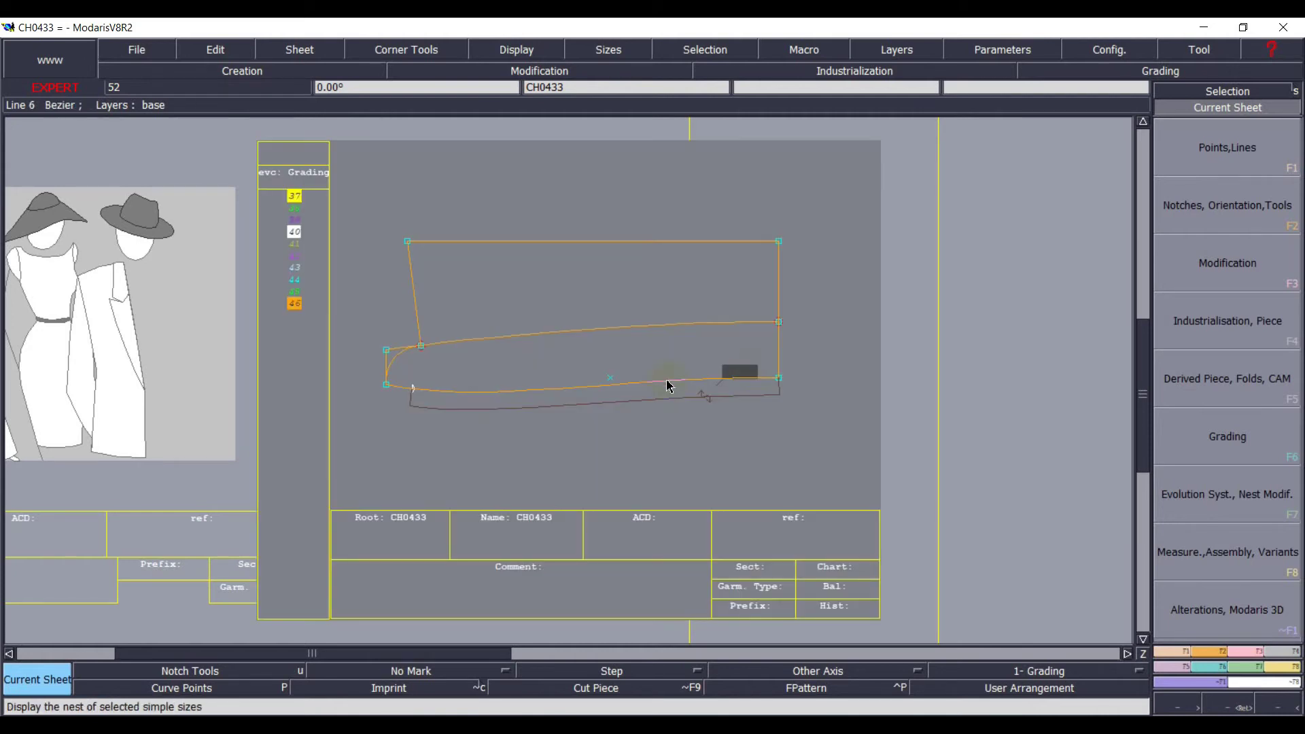
key("F9")
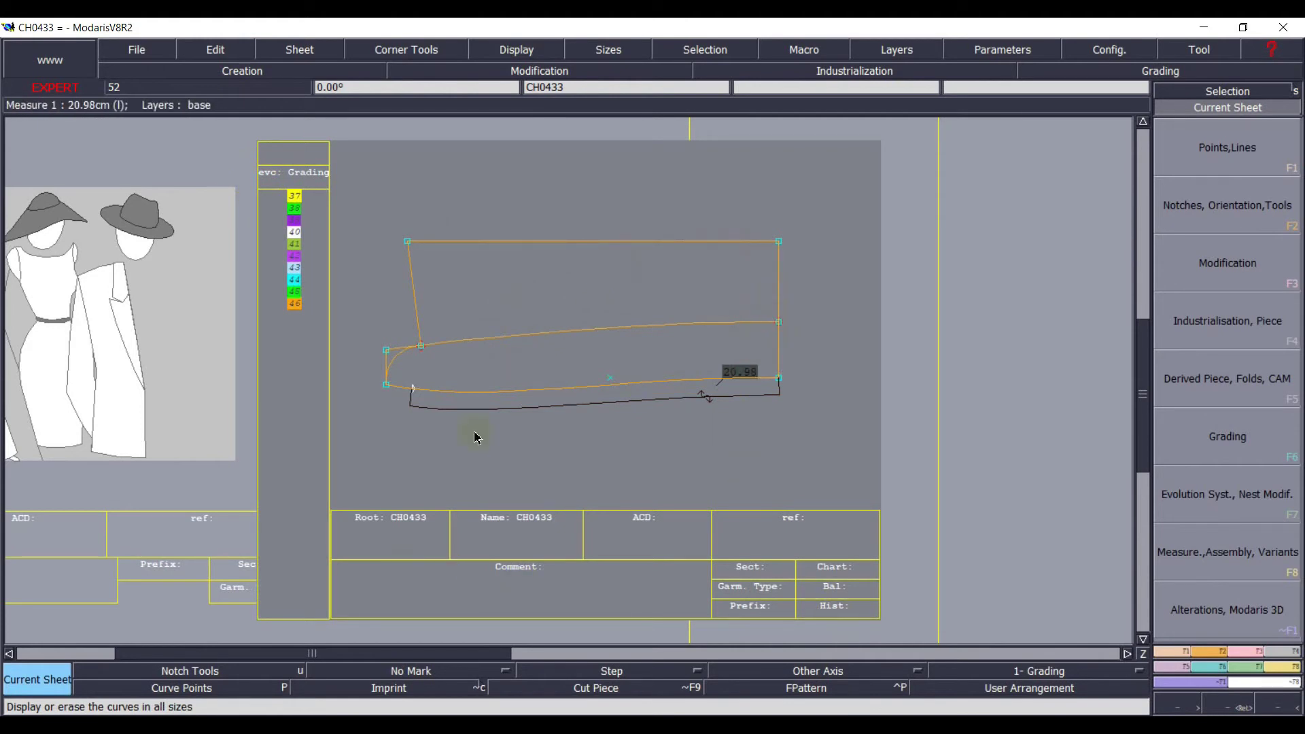
- Switch to the specification PDF and examine the graded neckline values (AGN) across sizes 37 to 46
left_click(938, 725)
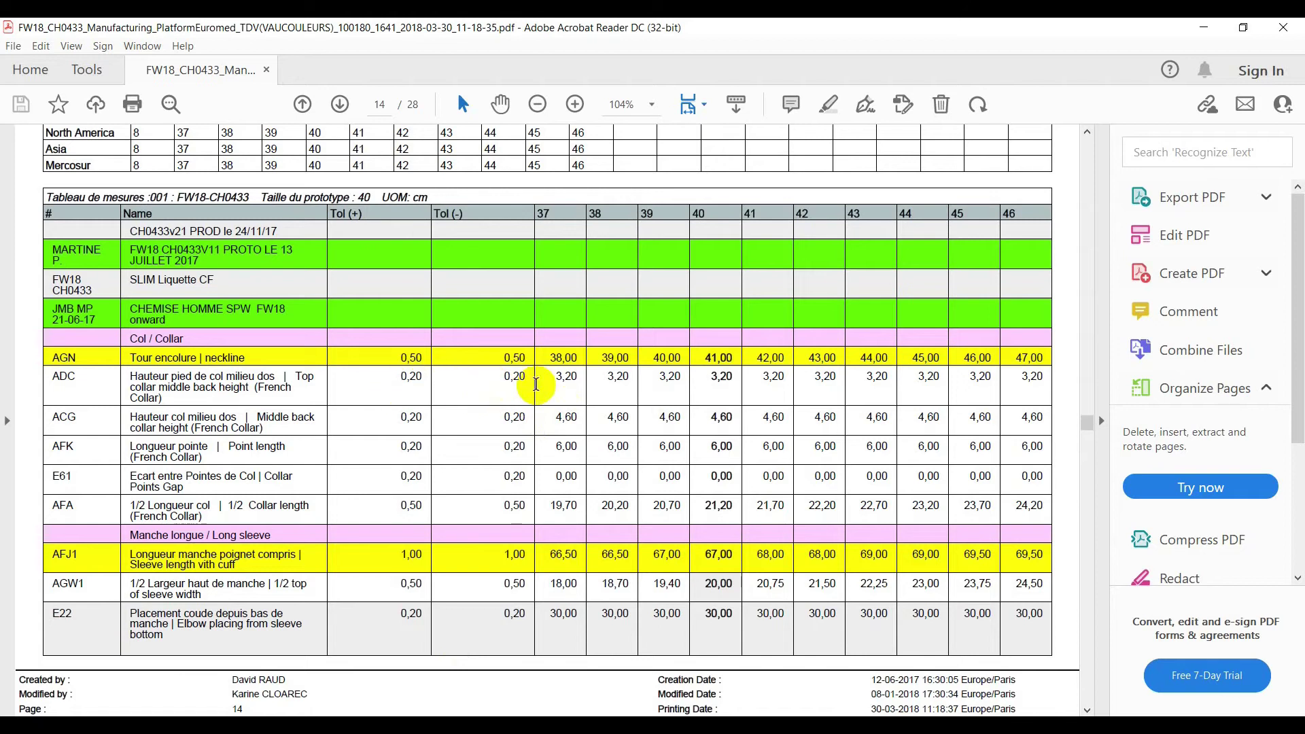
double_click(564, 358)
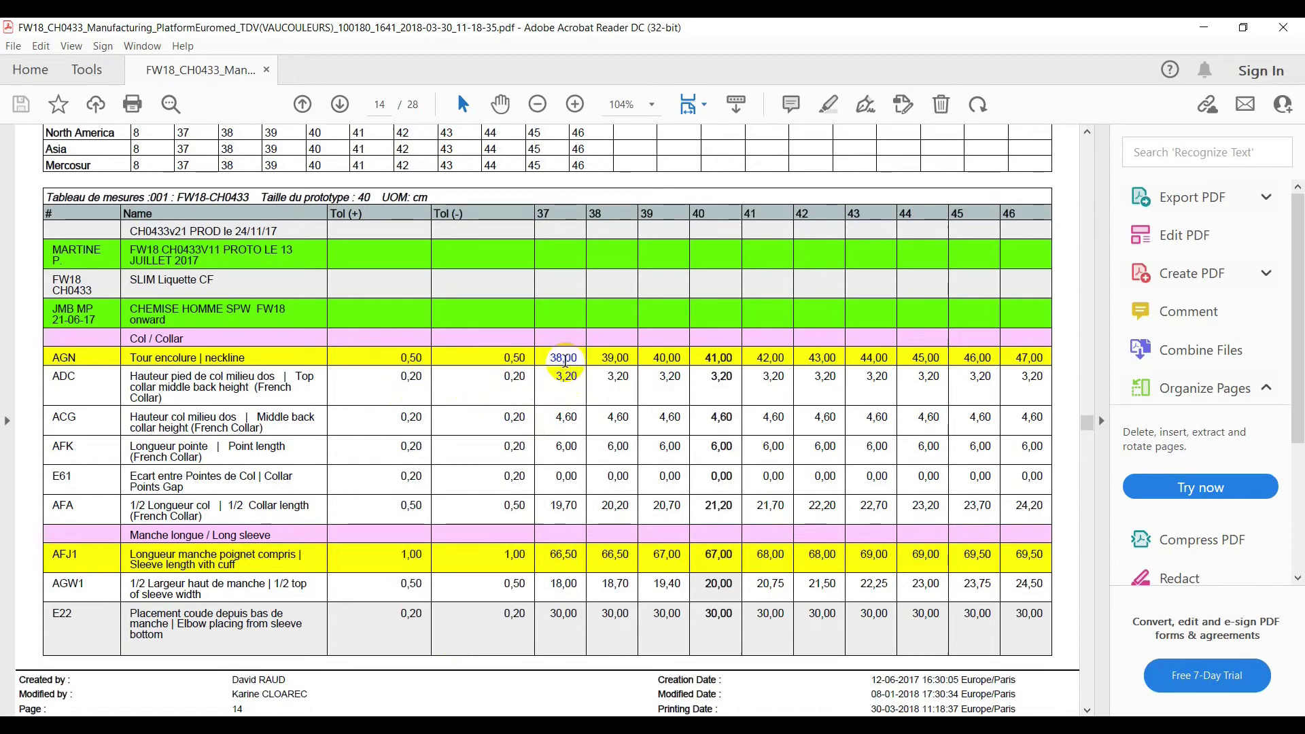
double_click(613, 358)
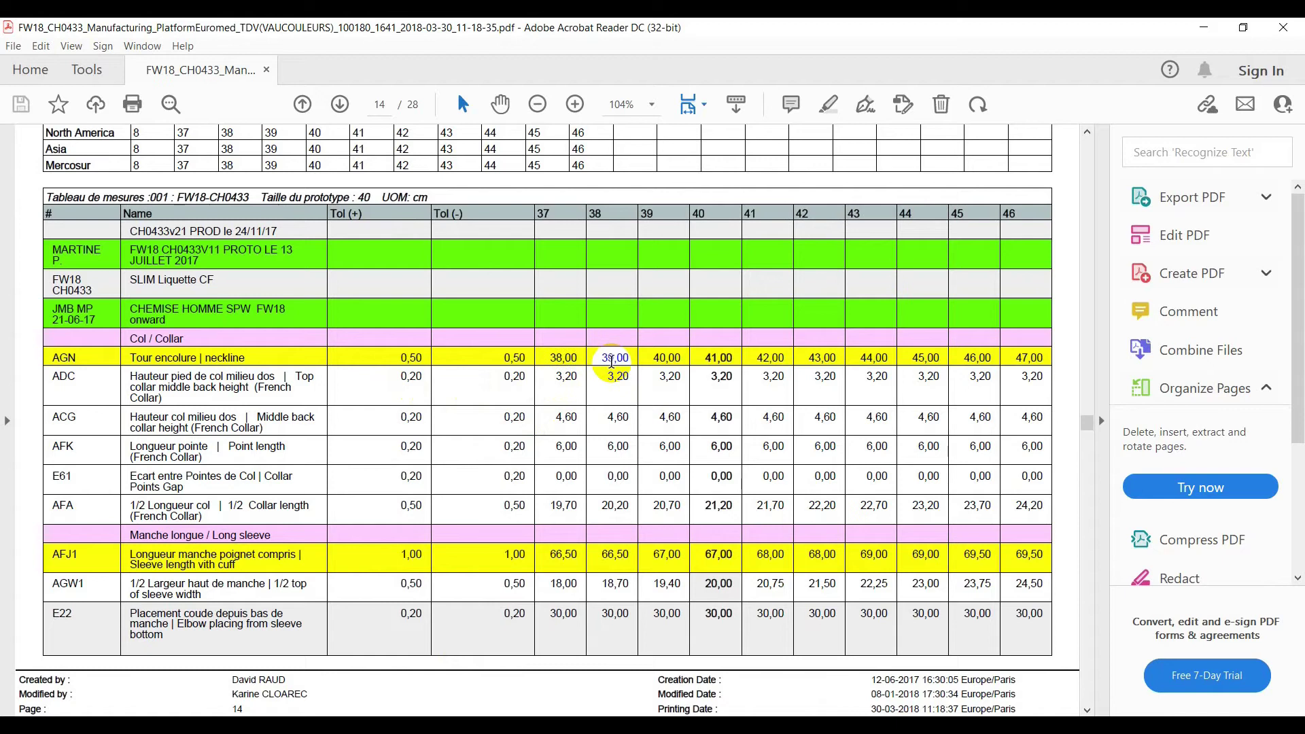
double_click(840, 360)
double_click(1029, 358)
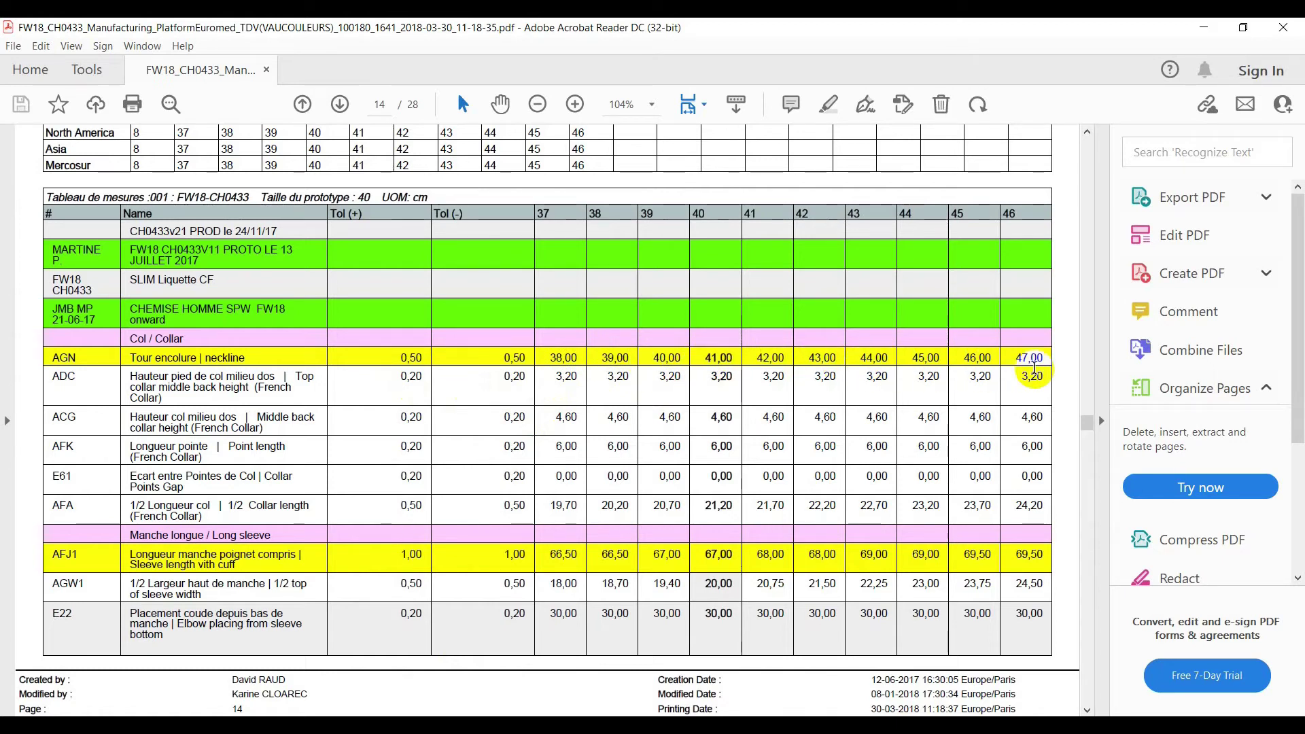
- Compare the collar measurement codes on the sketch page with the collar rows of the graded measurement chart
double_click(997, 199)
scroll(580, 425, "up", 15)
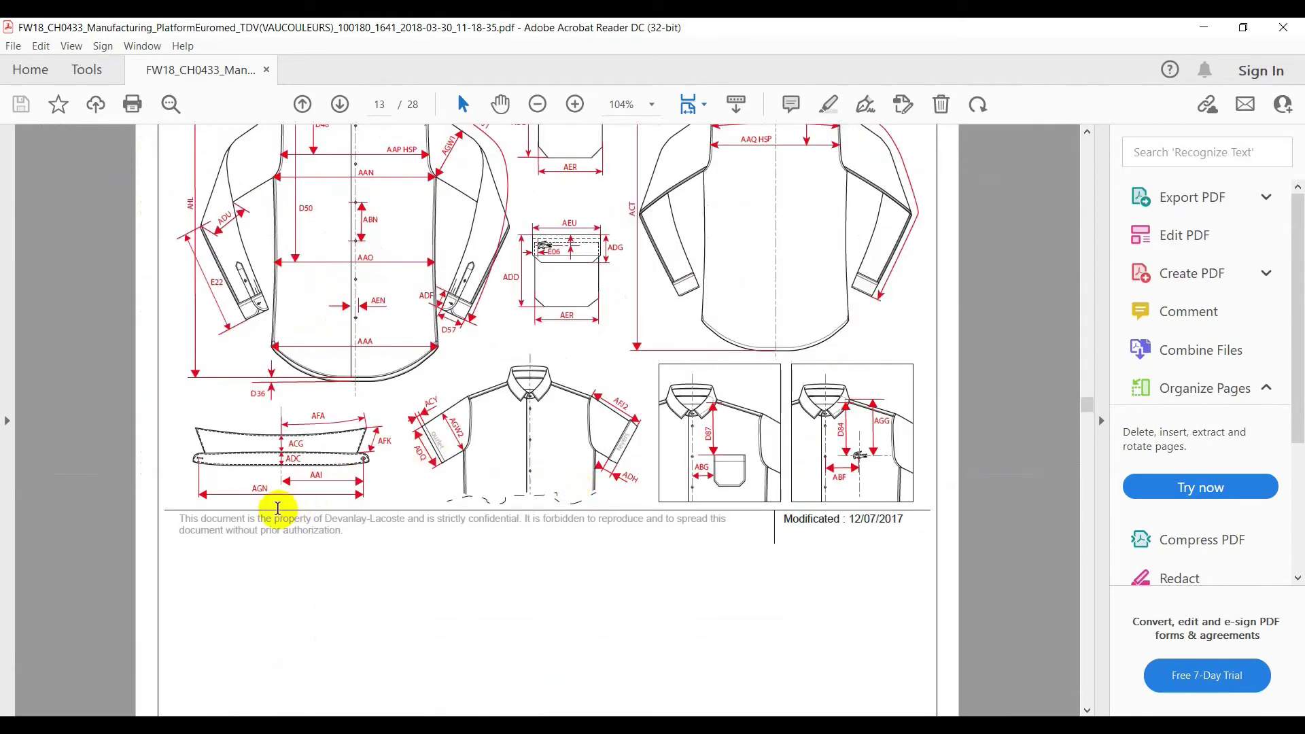
scroll(299, 507, "down", 15)
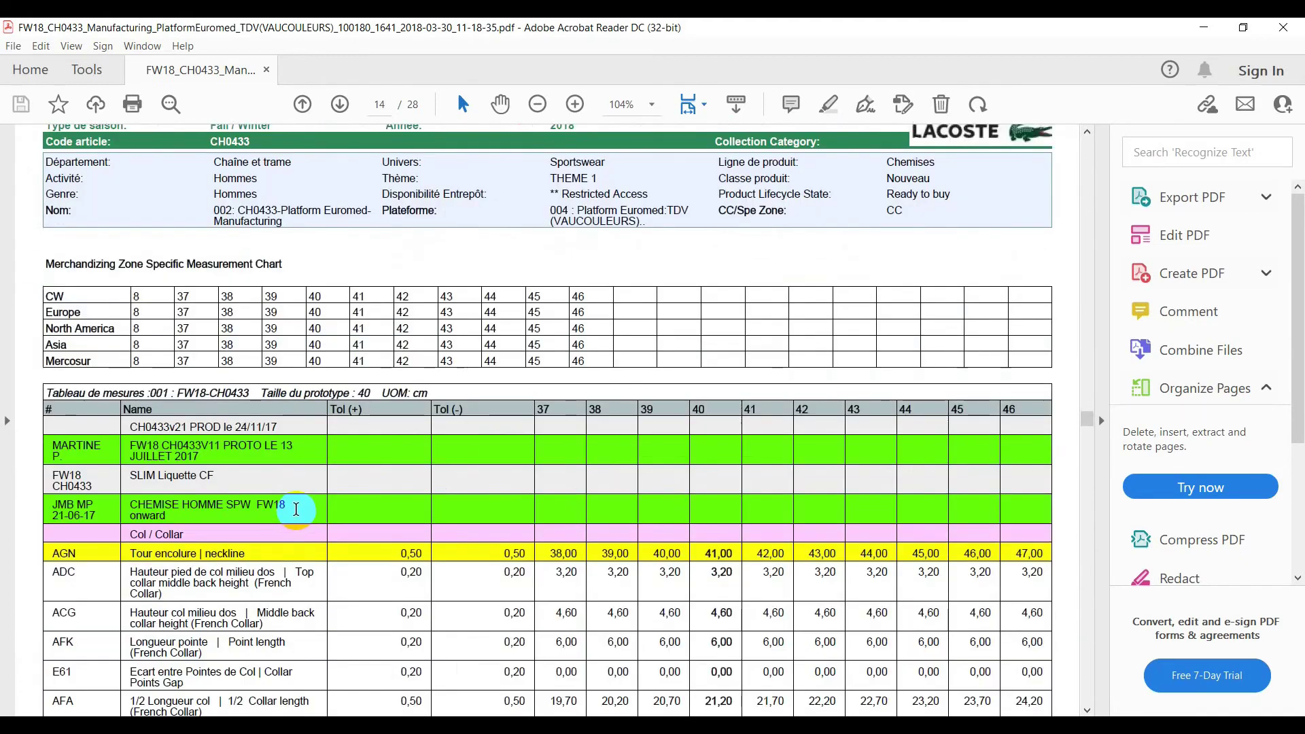
scroll(296, 517, "down", 2)
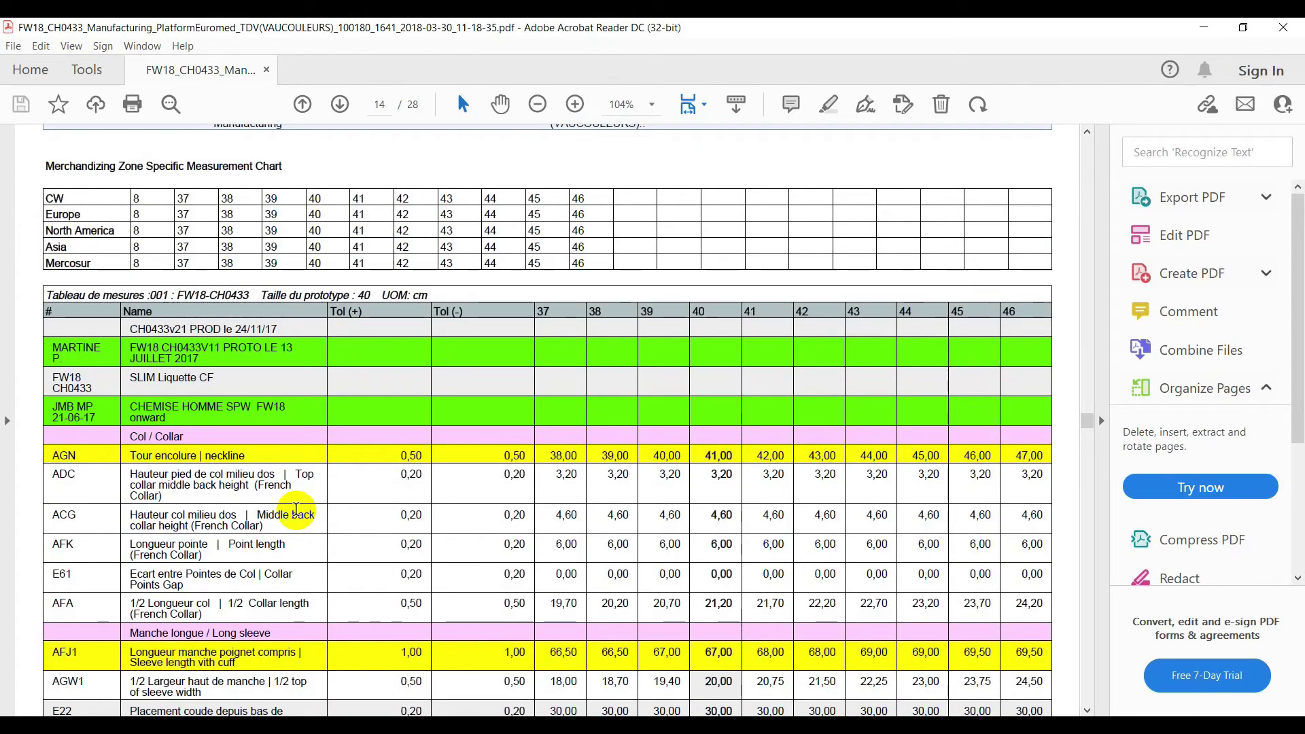
scroll(297, 509, "up", 3)
scroll(303, 511, "down", 2)
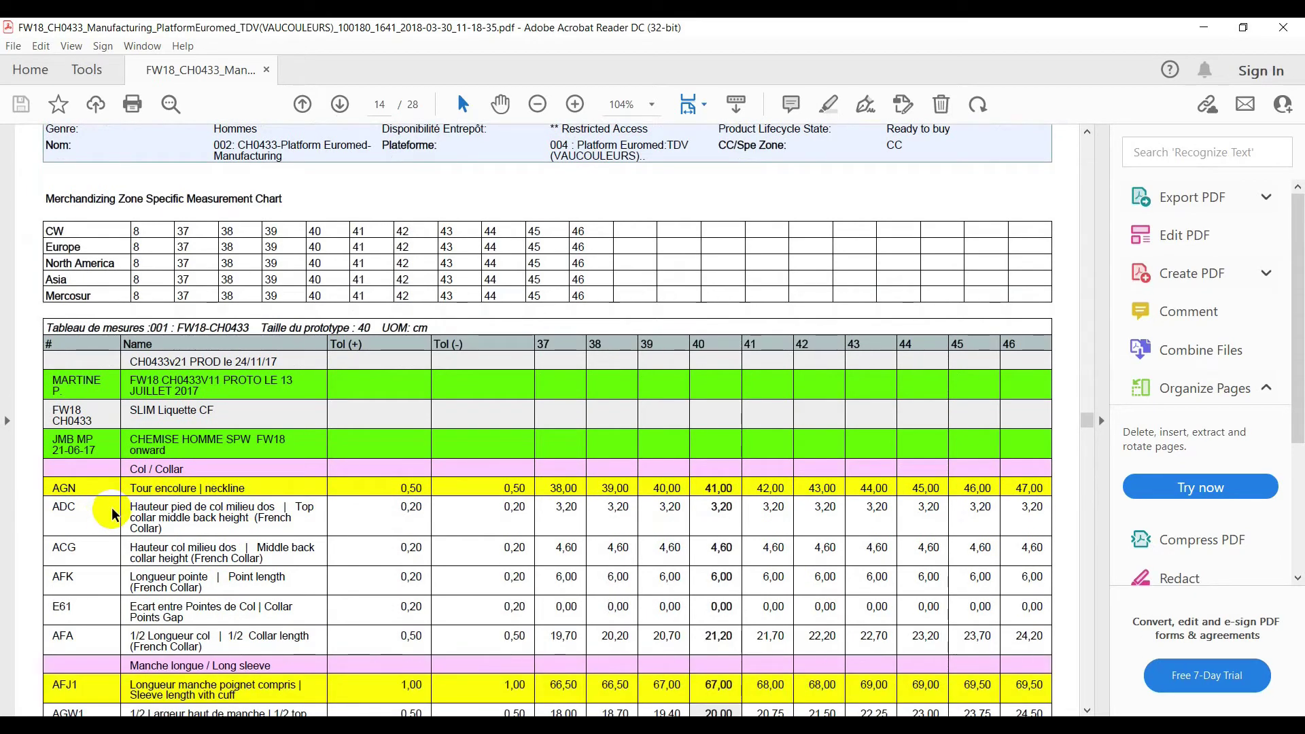
scroll(428, 569, "up", 20)
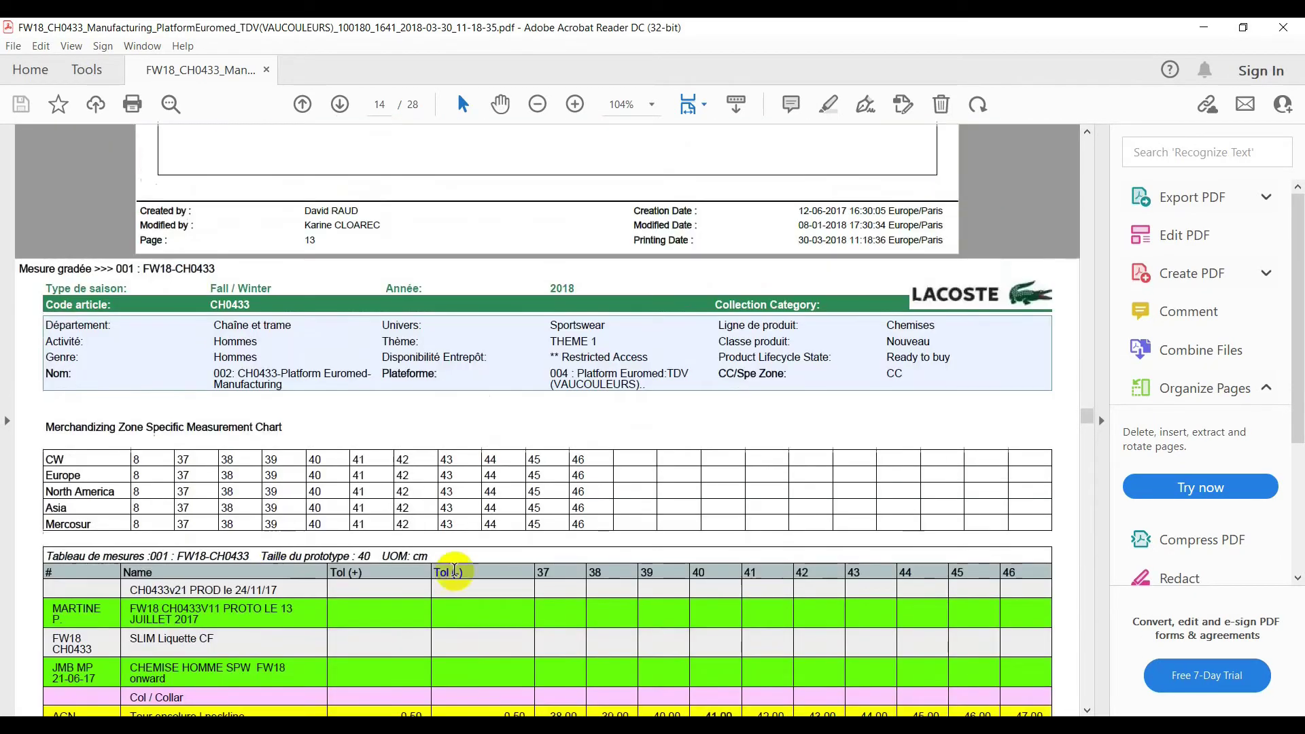
scroll(430, 568, "down", 2)
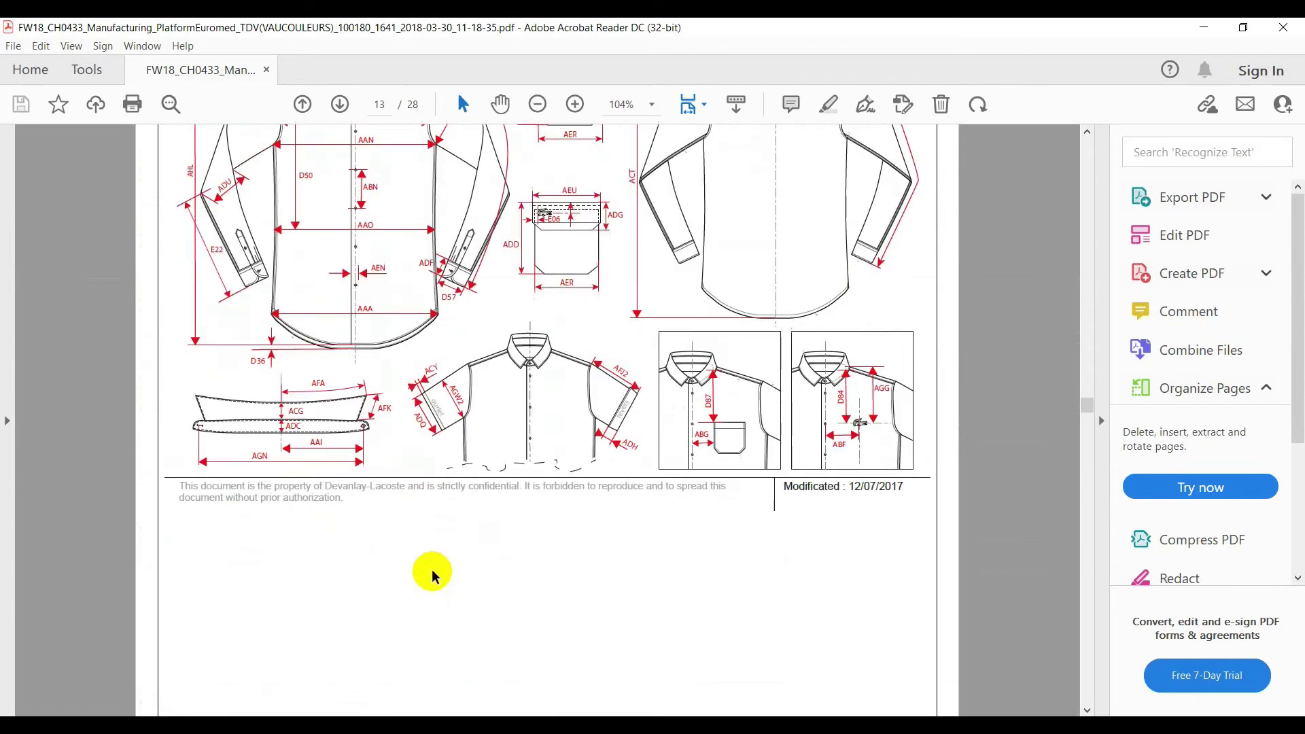
scroll(285, 595, "down", 20)
scroll(255, 607, "down", 5)
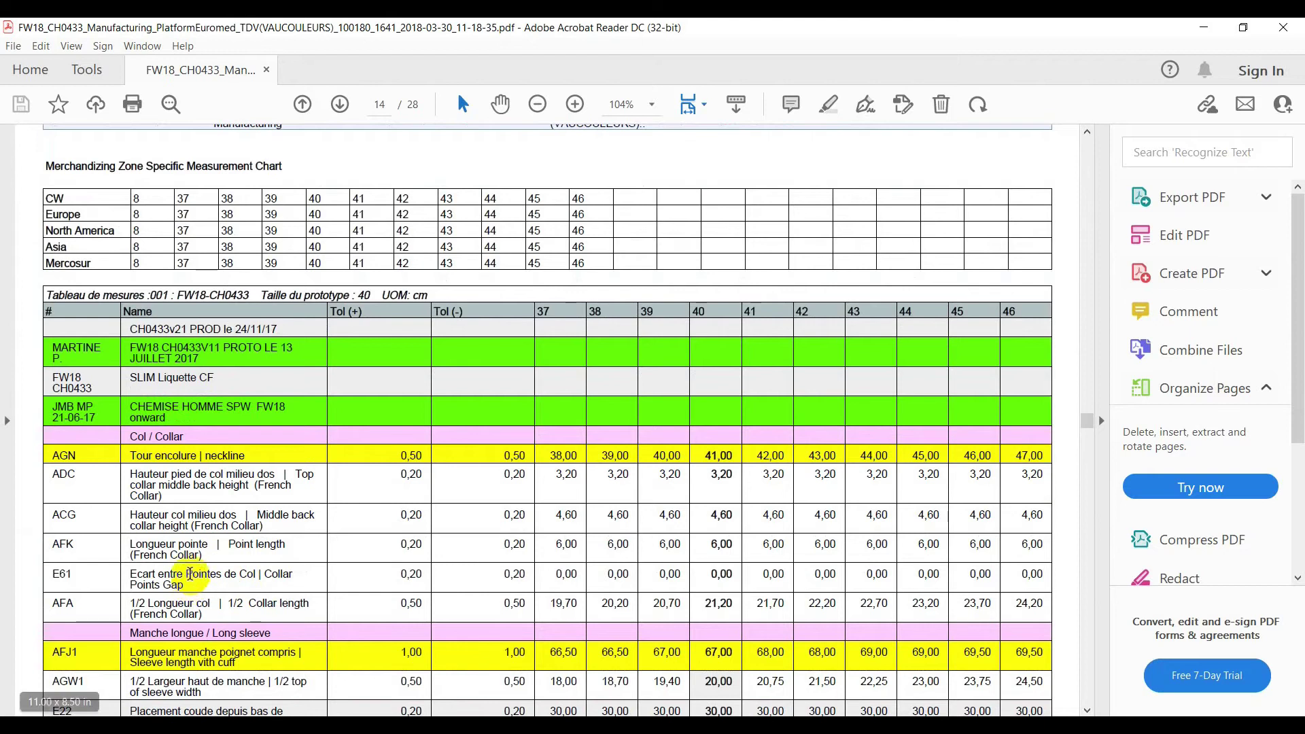
scroll(149, 575, "down", 1)
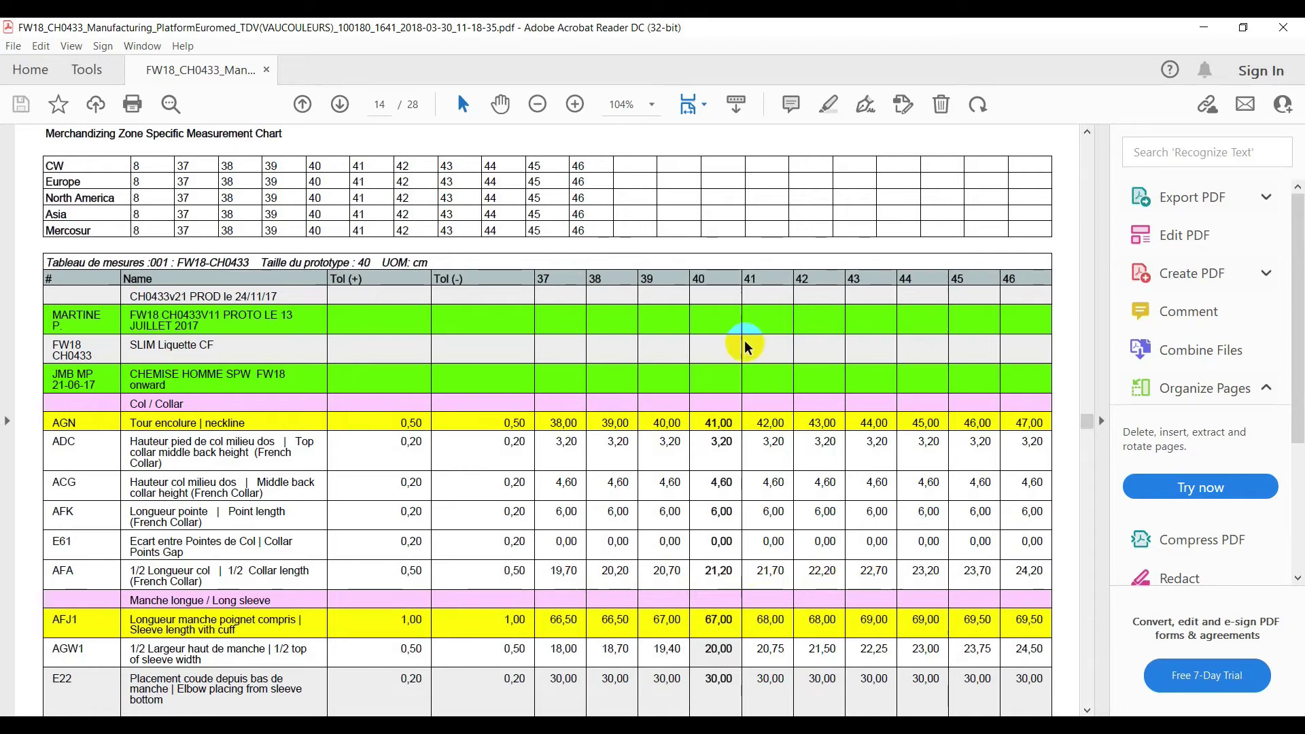
- Switch to Modaris and use Control to grade the collar's upper centre-back point with an X increment (ddx) of -0.50 for all sizes
left_click(1207, 29)
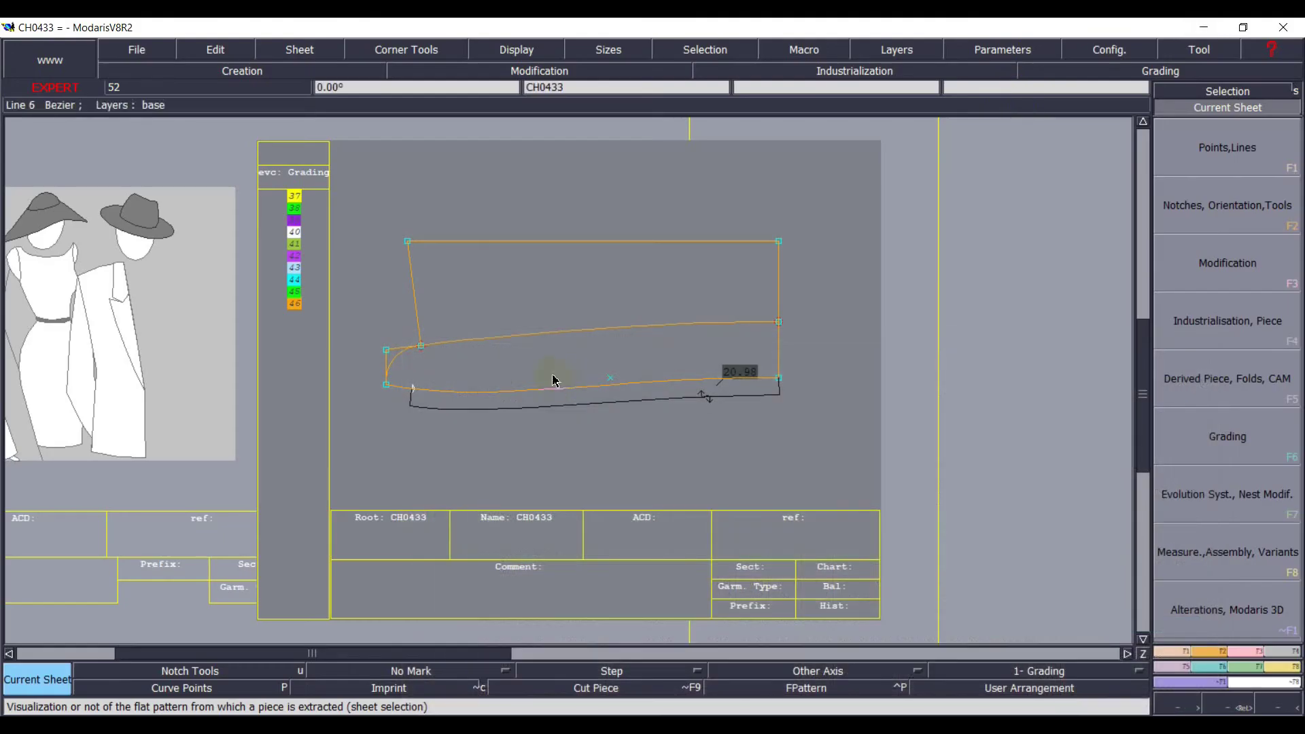
left_click(653, 350)
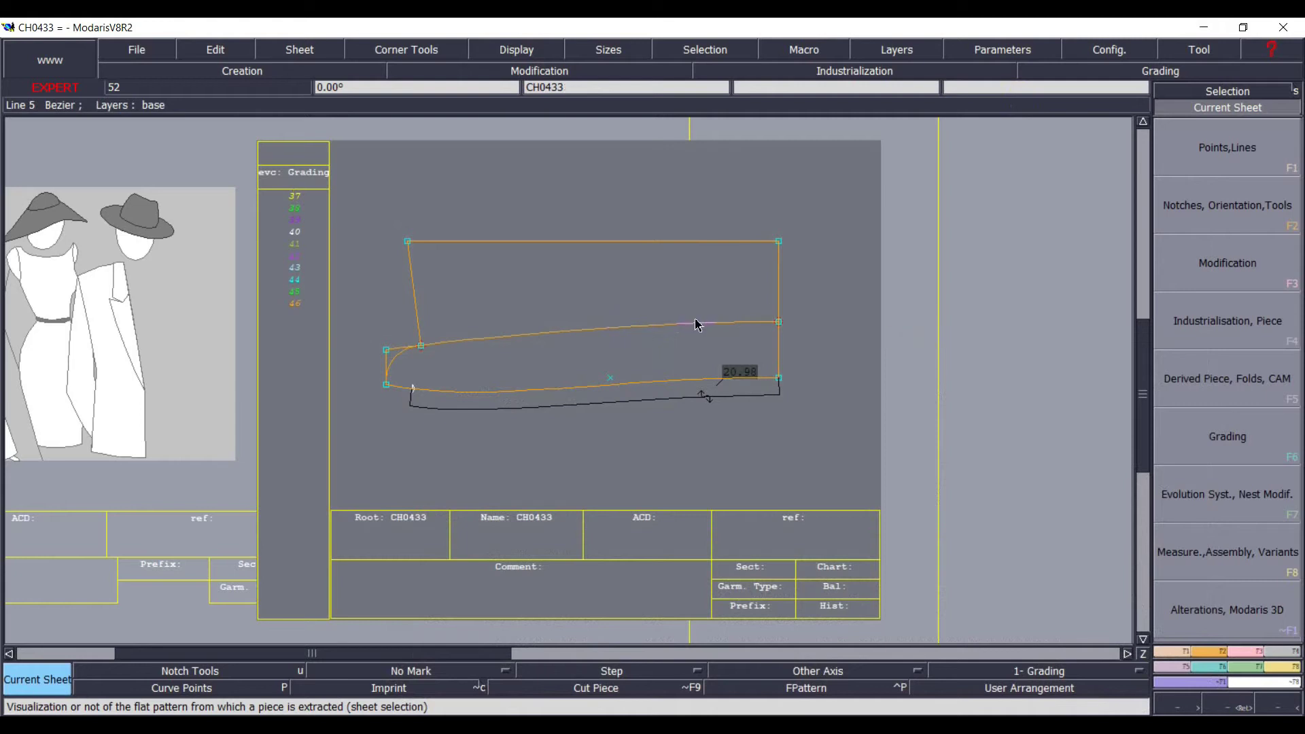
left_click(1210, 670)
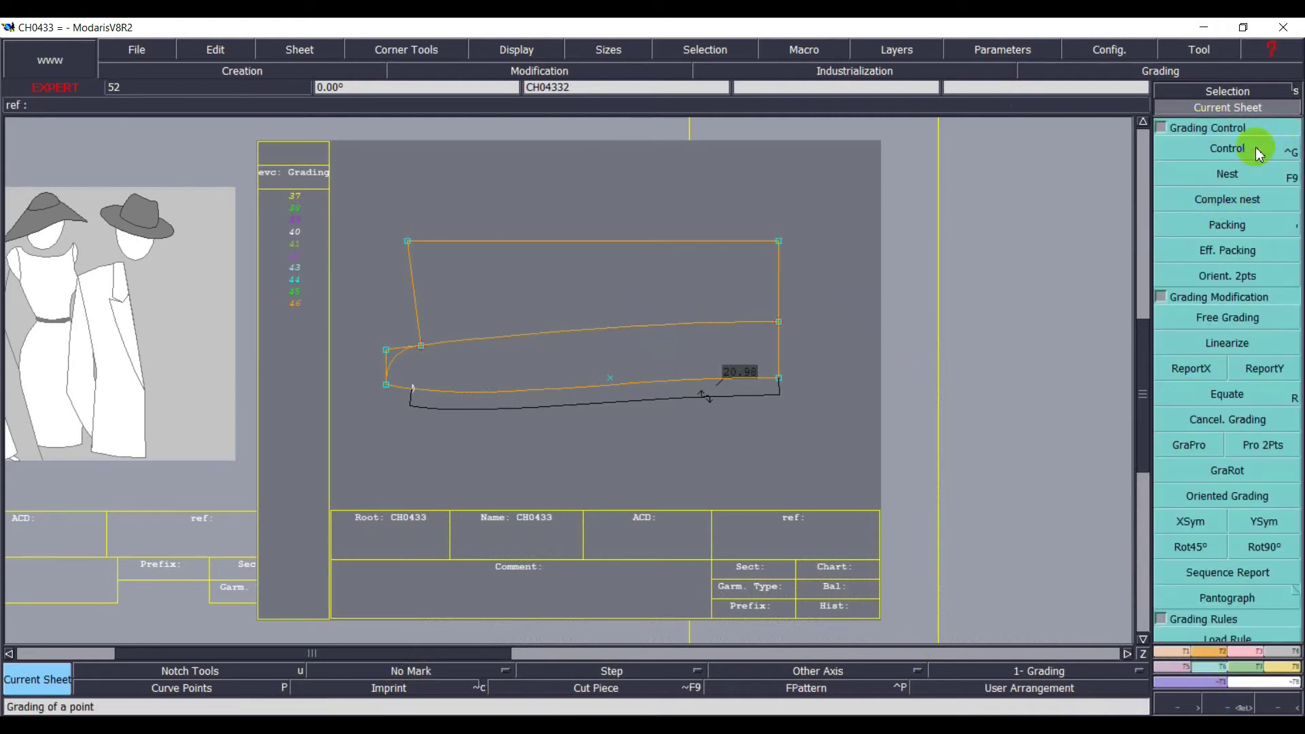
left_click(1229, 148)
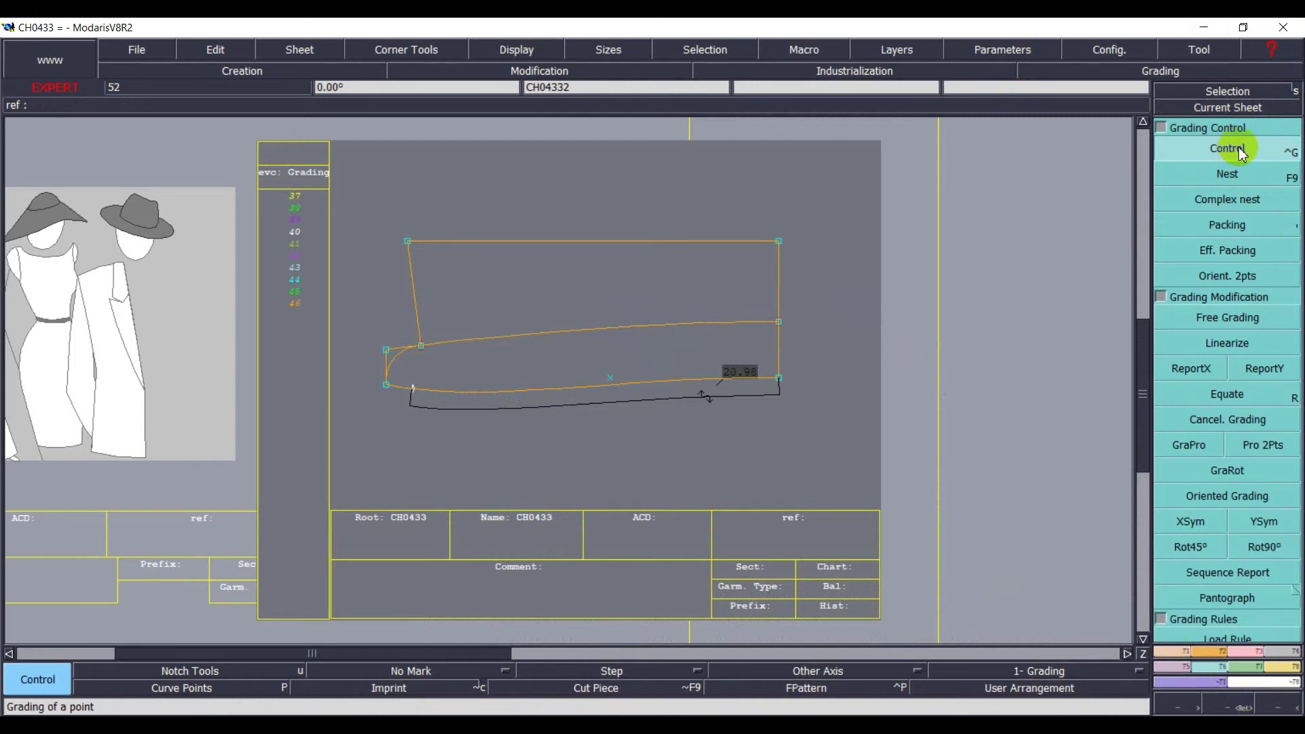
left_click(779, 242)
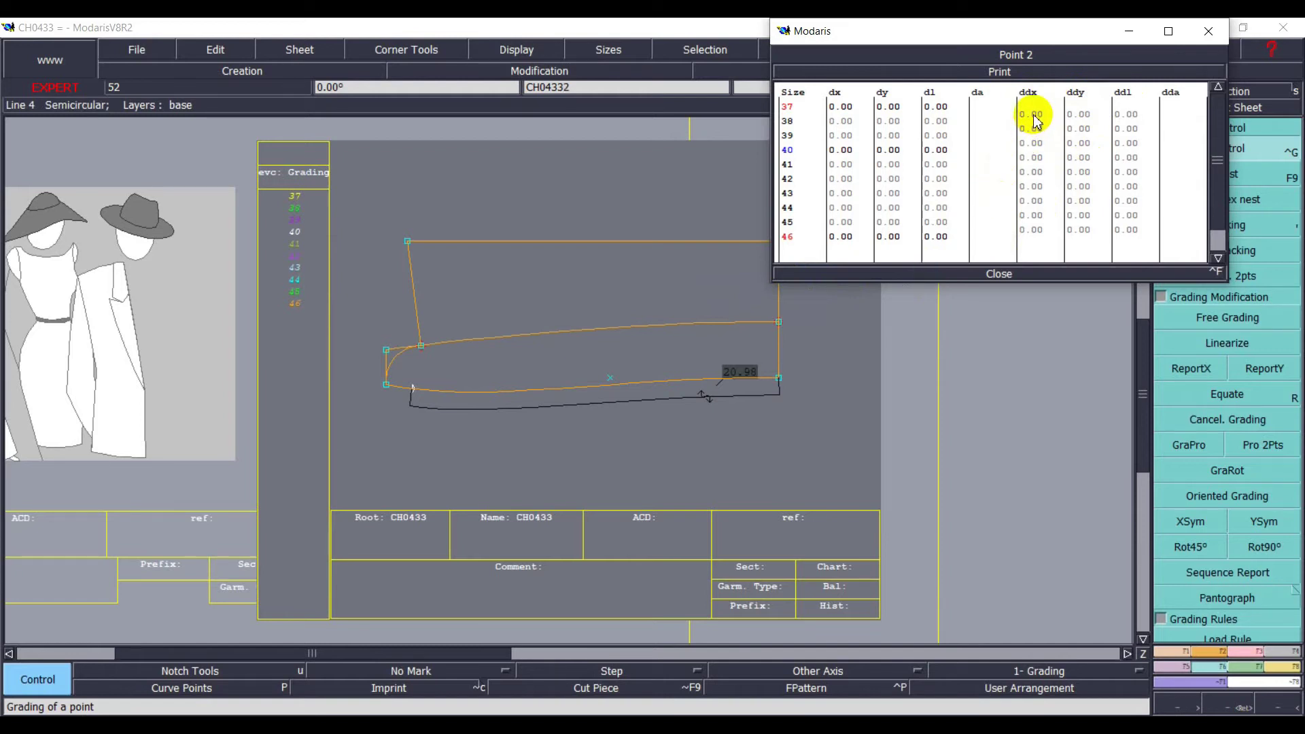
left_click_drag(1037, 117, 1024, 229)
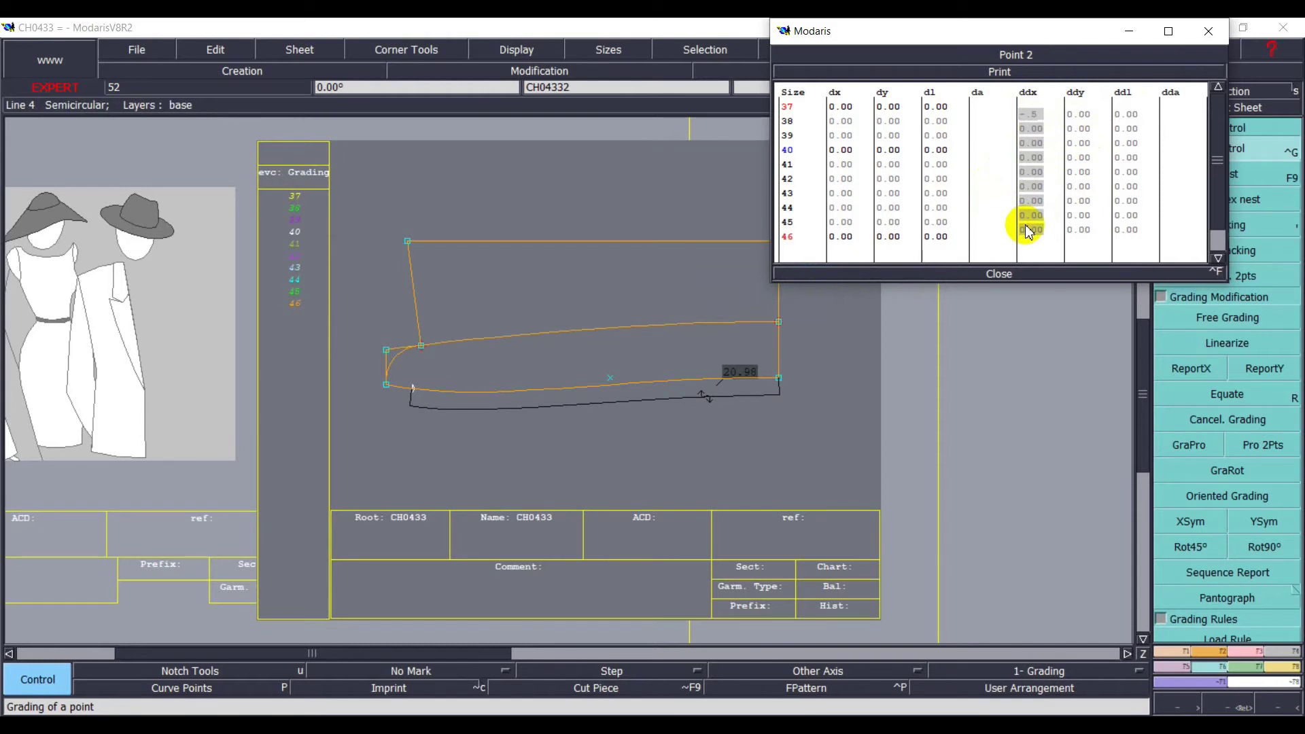
key("Return")
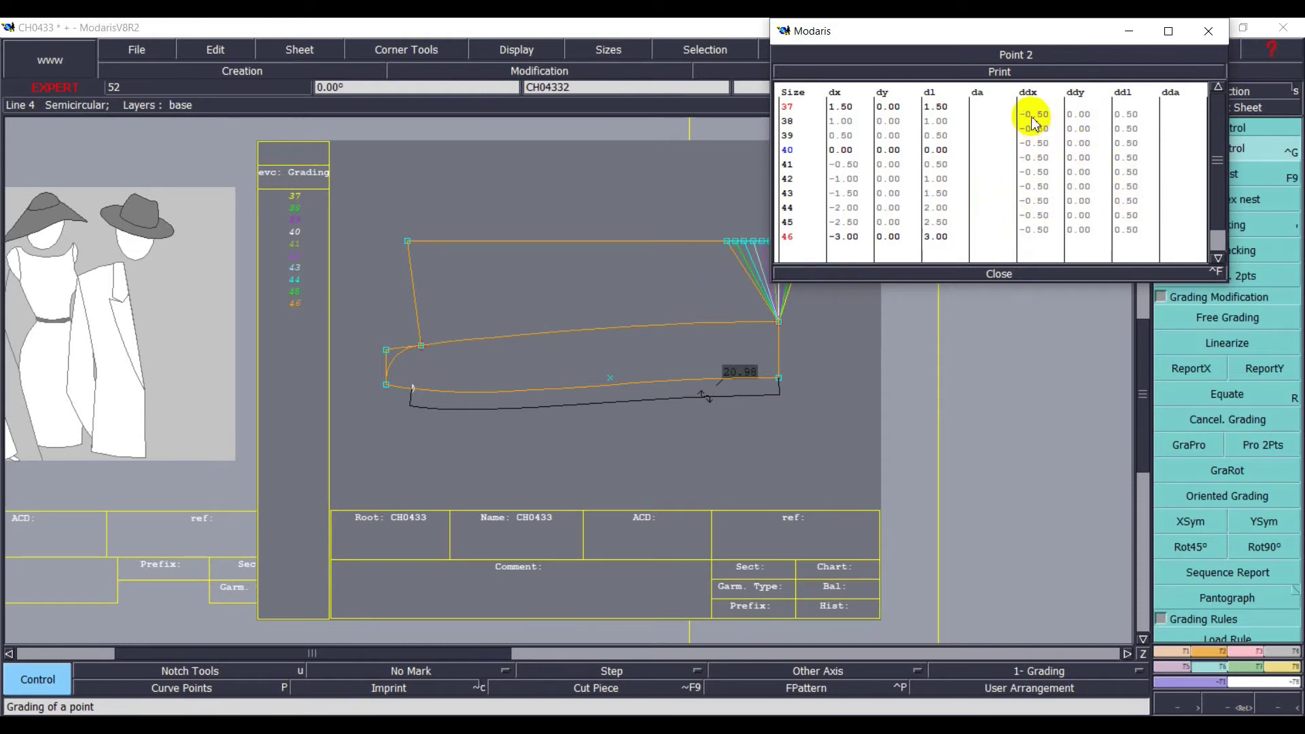
- Change the upper centre-back point's X increments (ddx) to 0.50 for all sizes and close its grading table
left_click_drag(1032, 117, 1019, 232)
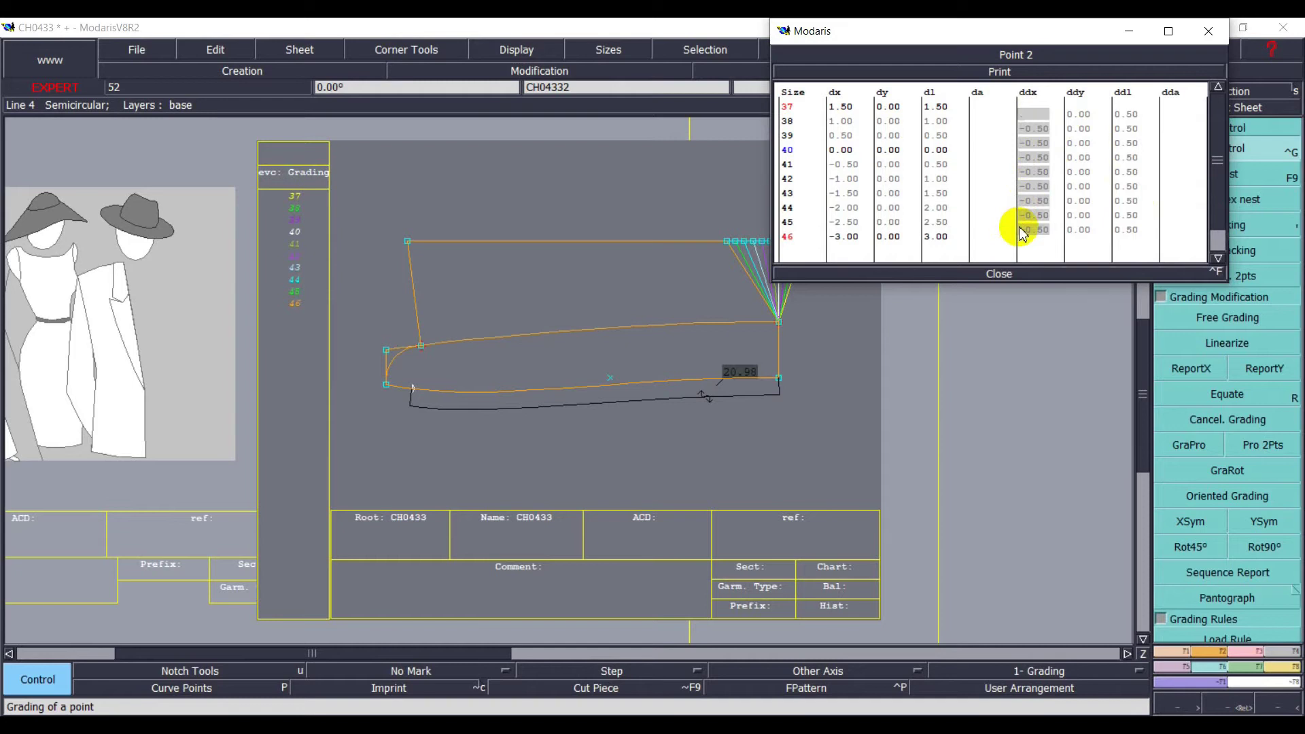
type(".5")
key("Return")
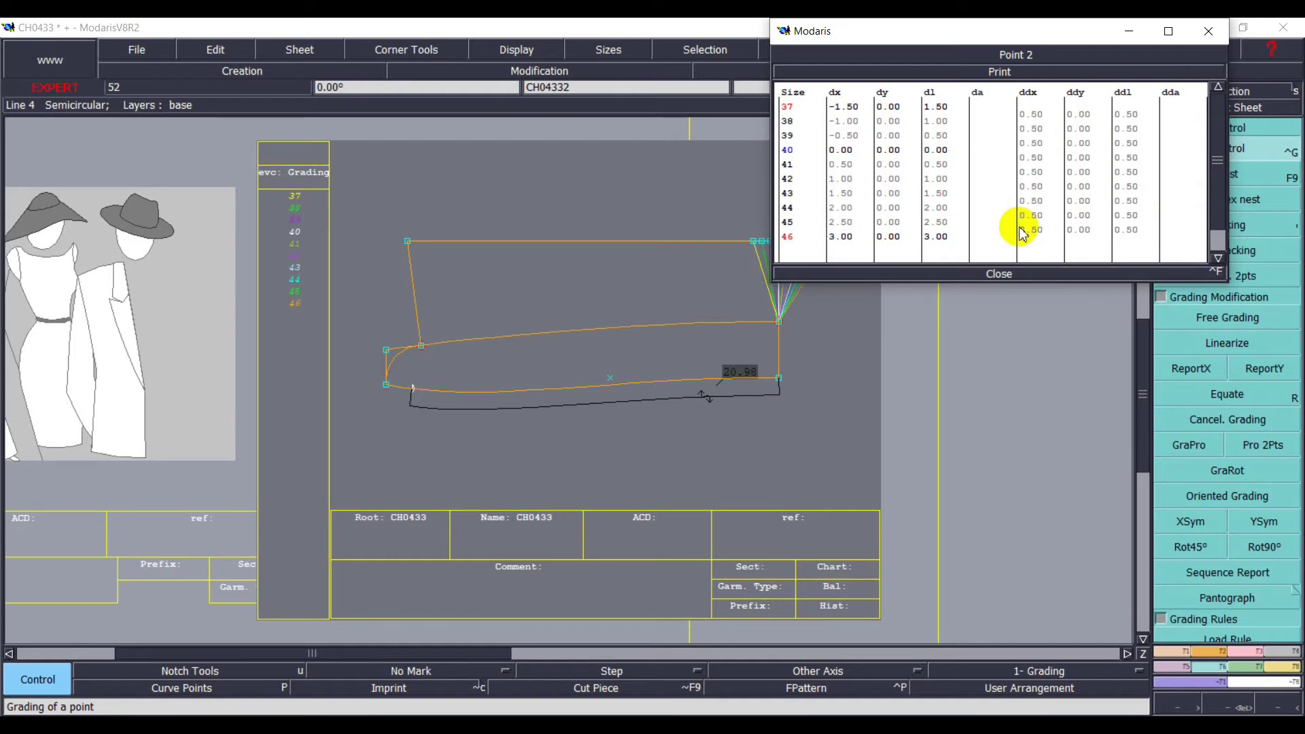
left_click(999, 275)
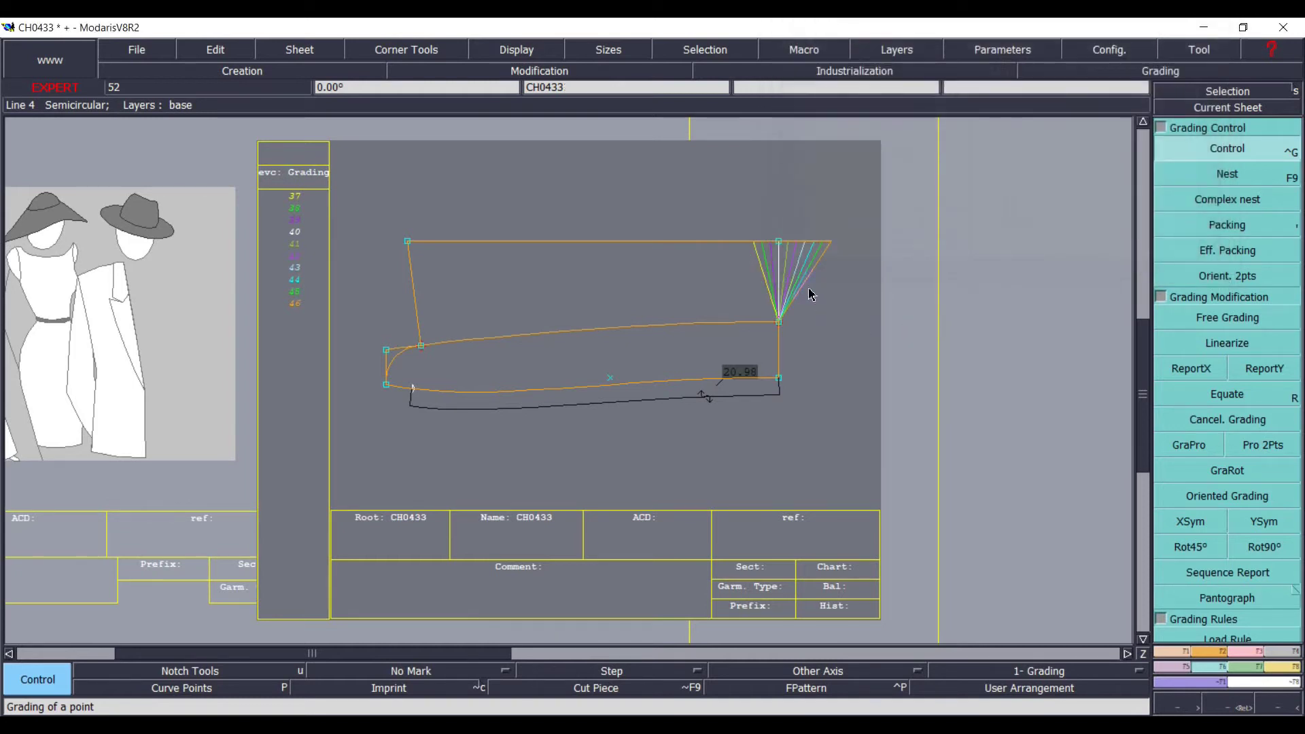
- Select the three centre-back points of the collar and copy the upper point's X grading to the other two with ReportX
left_click_drag(722, 199, 836, 423)
left_click(1209, 377)
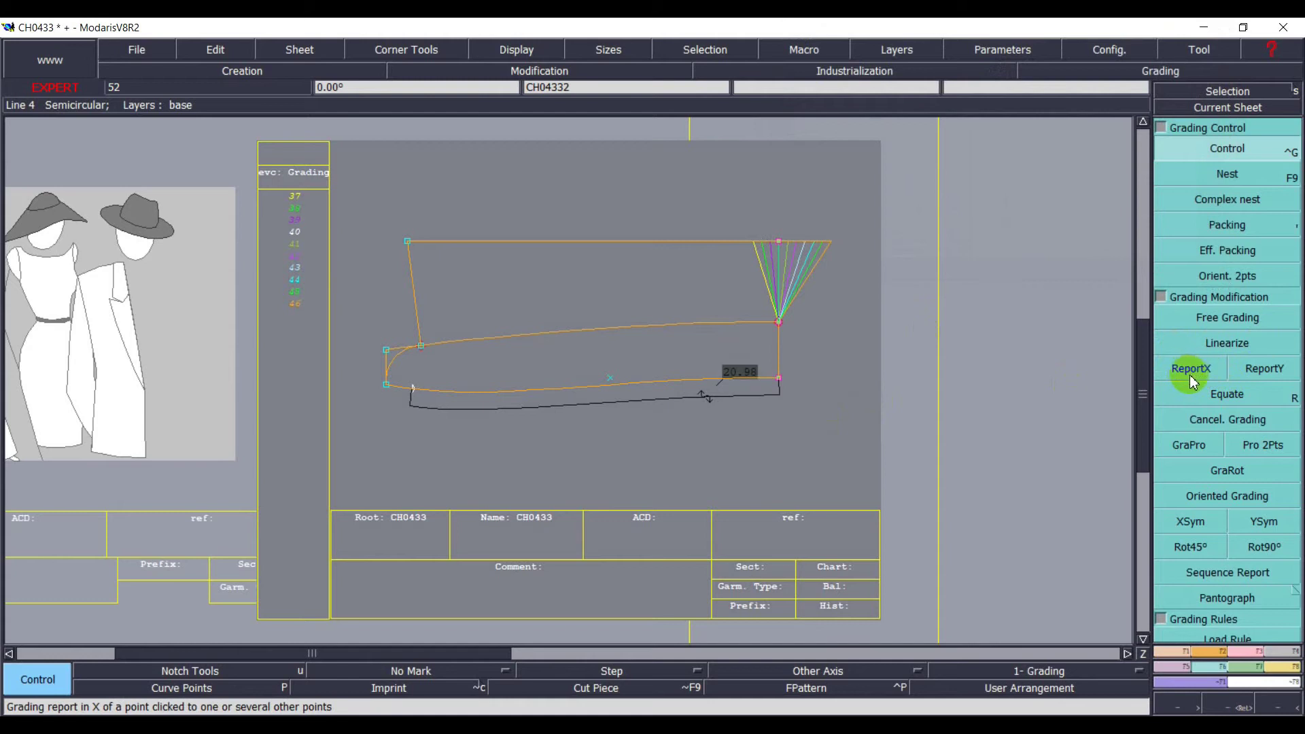
left_click(1267, 374)
left_click(1182, 370)
left_click(1275, 373)
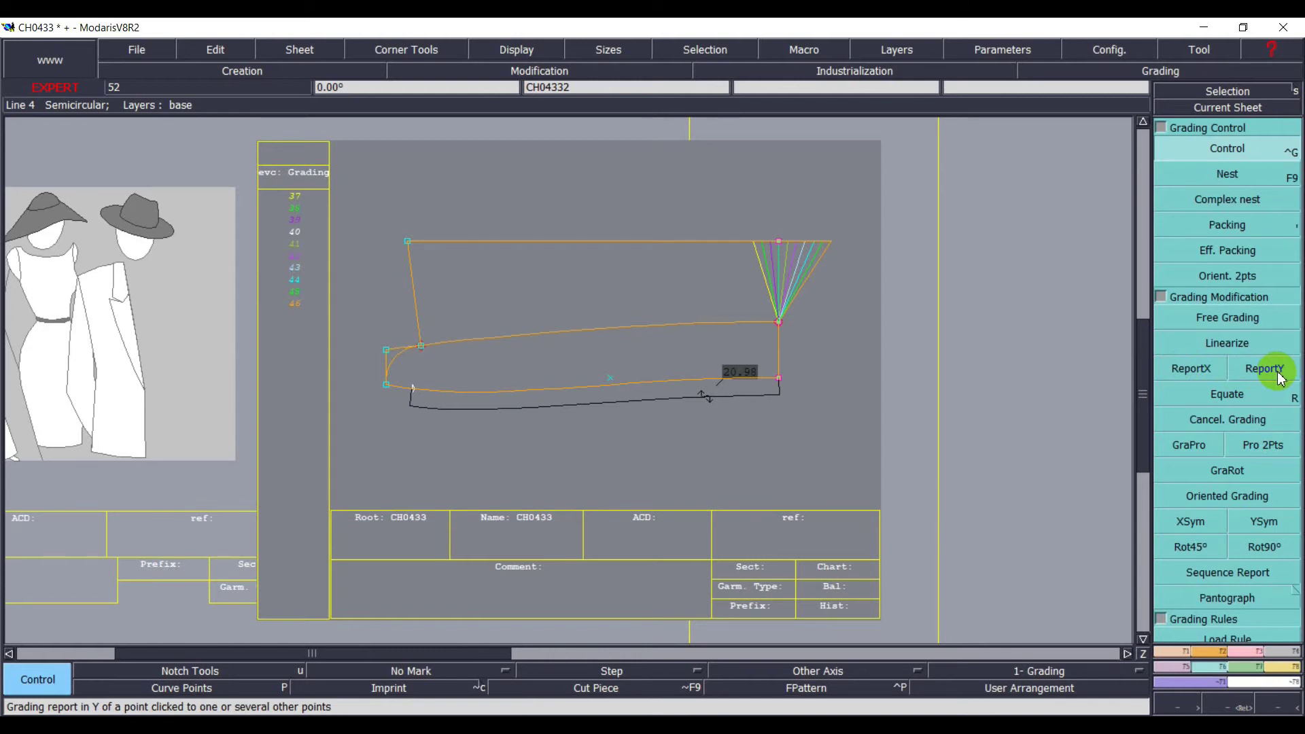
left_click(1191, 372)
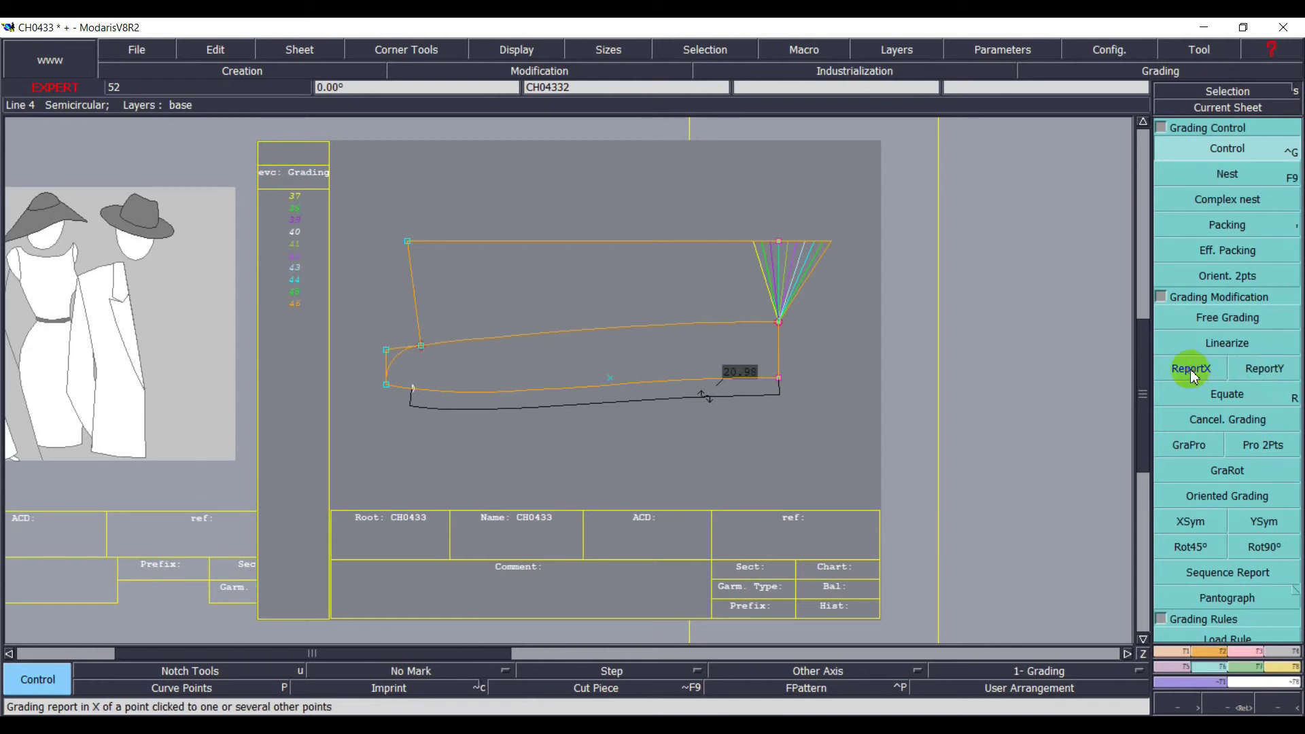
left_click(1190, 370)
left_click(780, 243)
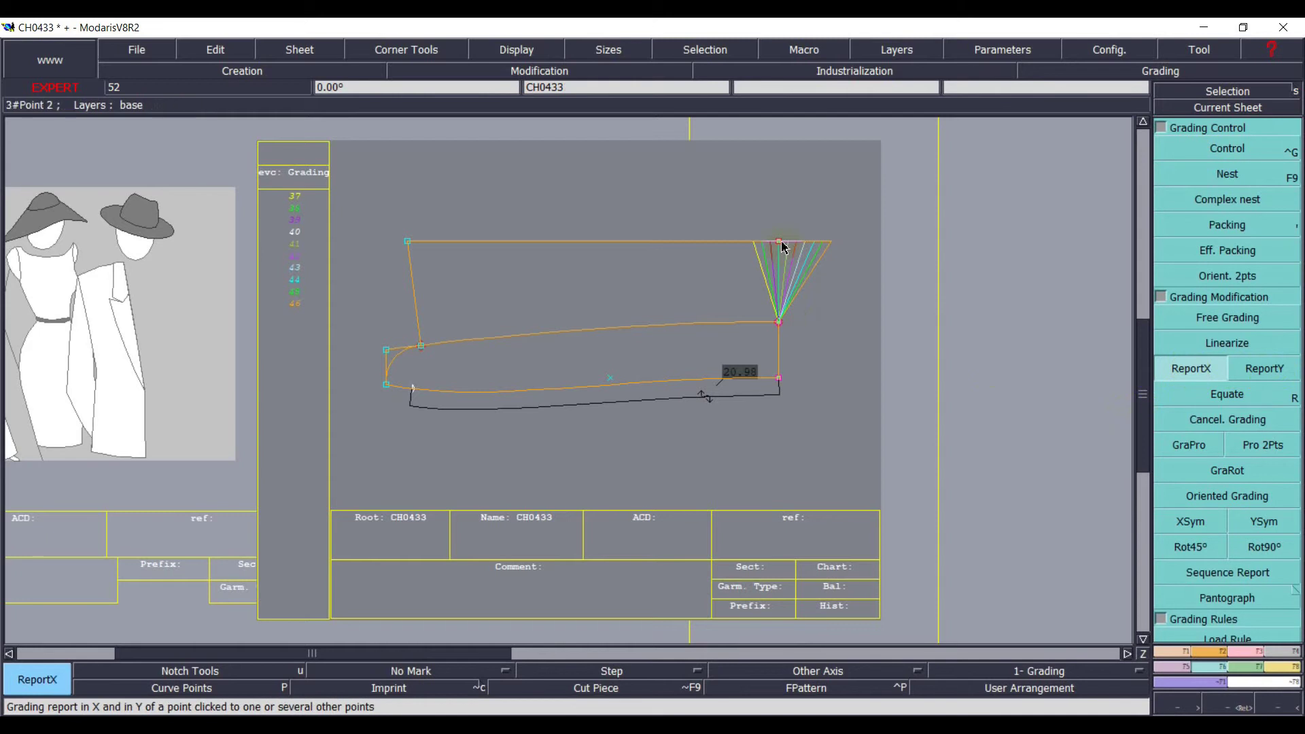
left_click(779, 321)
right_click(688, 218)
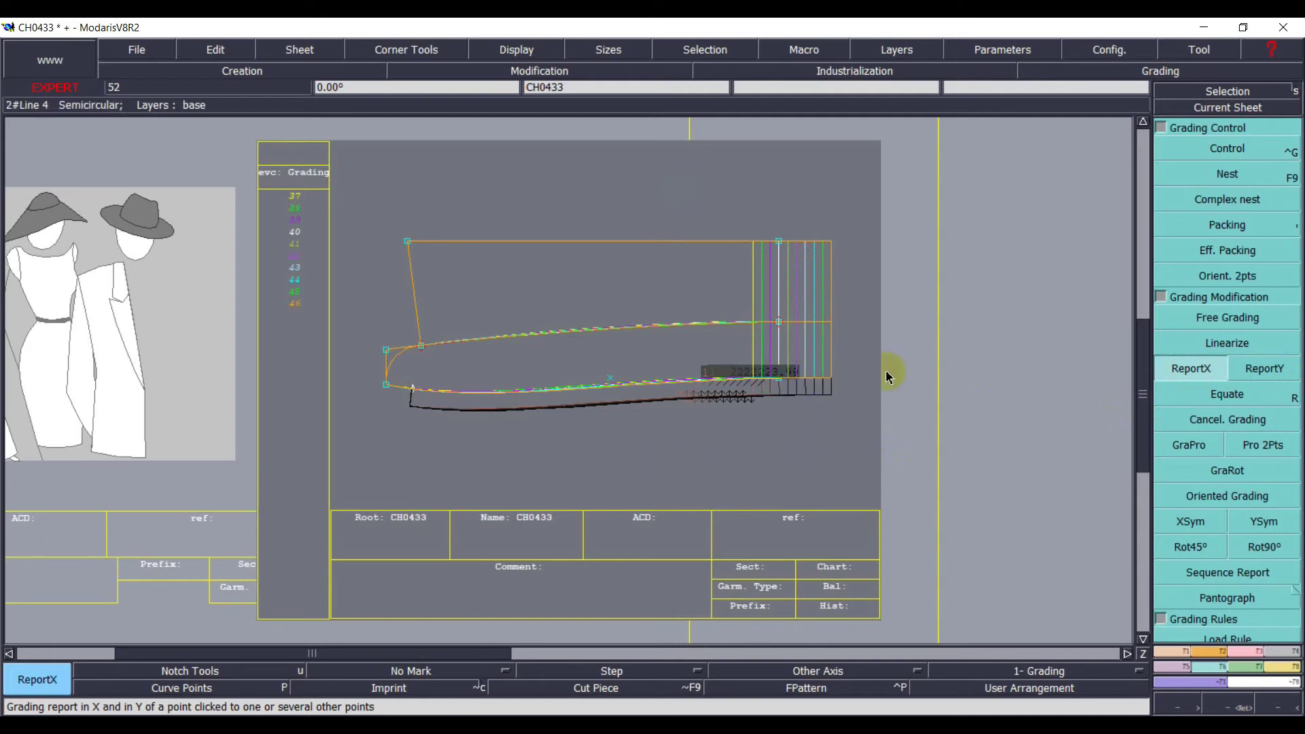
- Pack the graded collar nest on the middle centre-back point, where the collar meets the stand
left_click(1290, 200)
left_click(1230, 226)
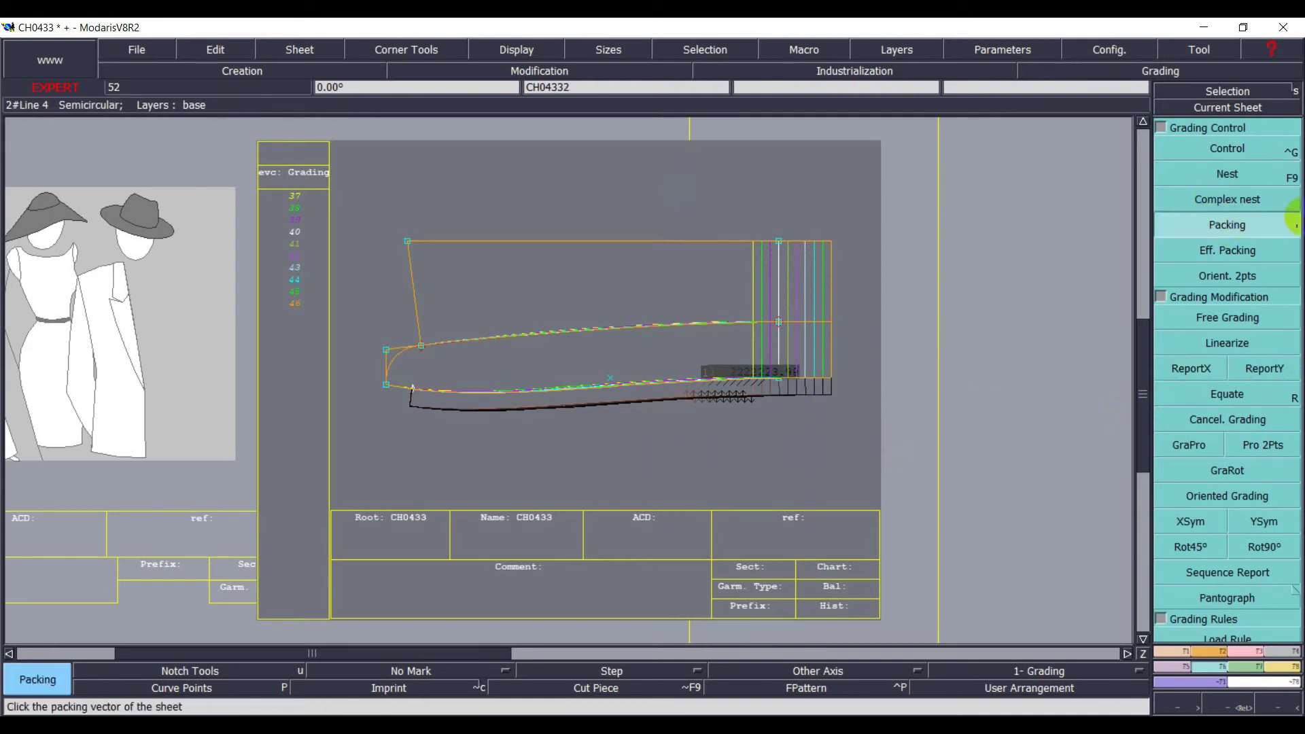
left_click(782, 328)
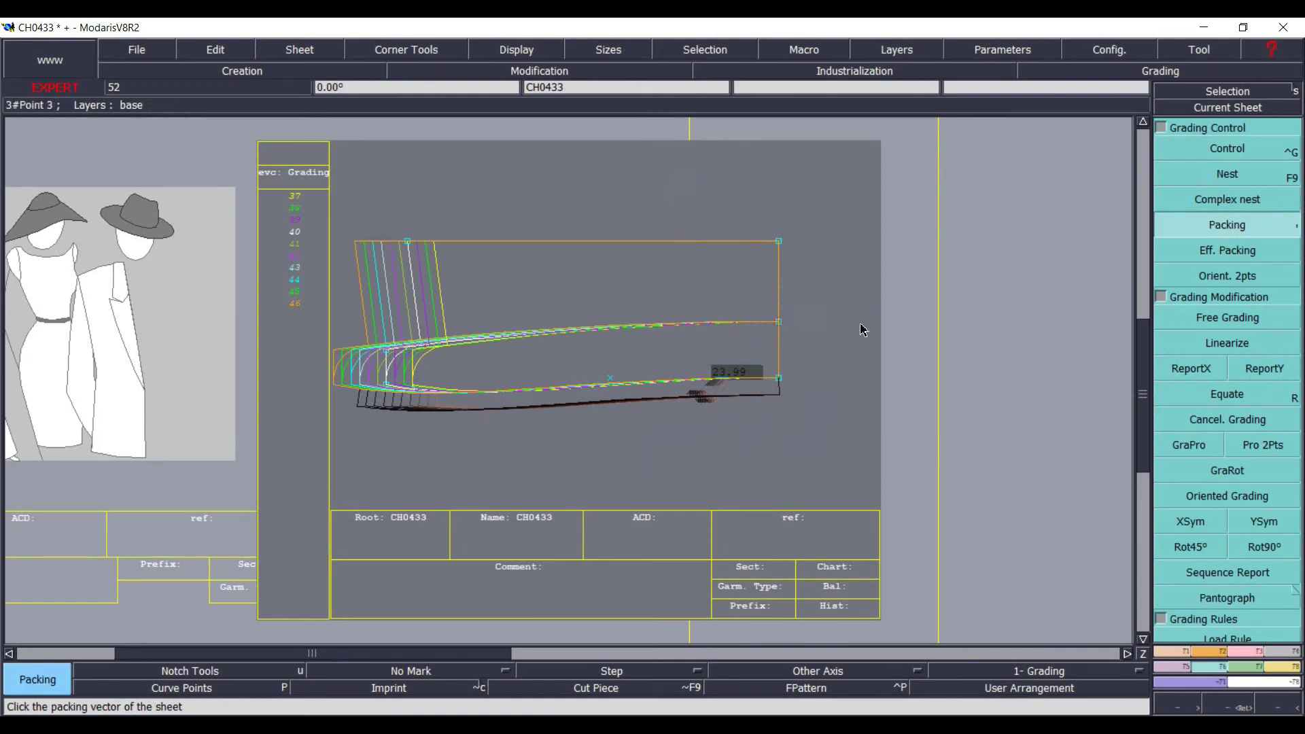
left_click(1196, 251)
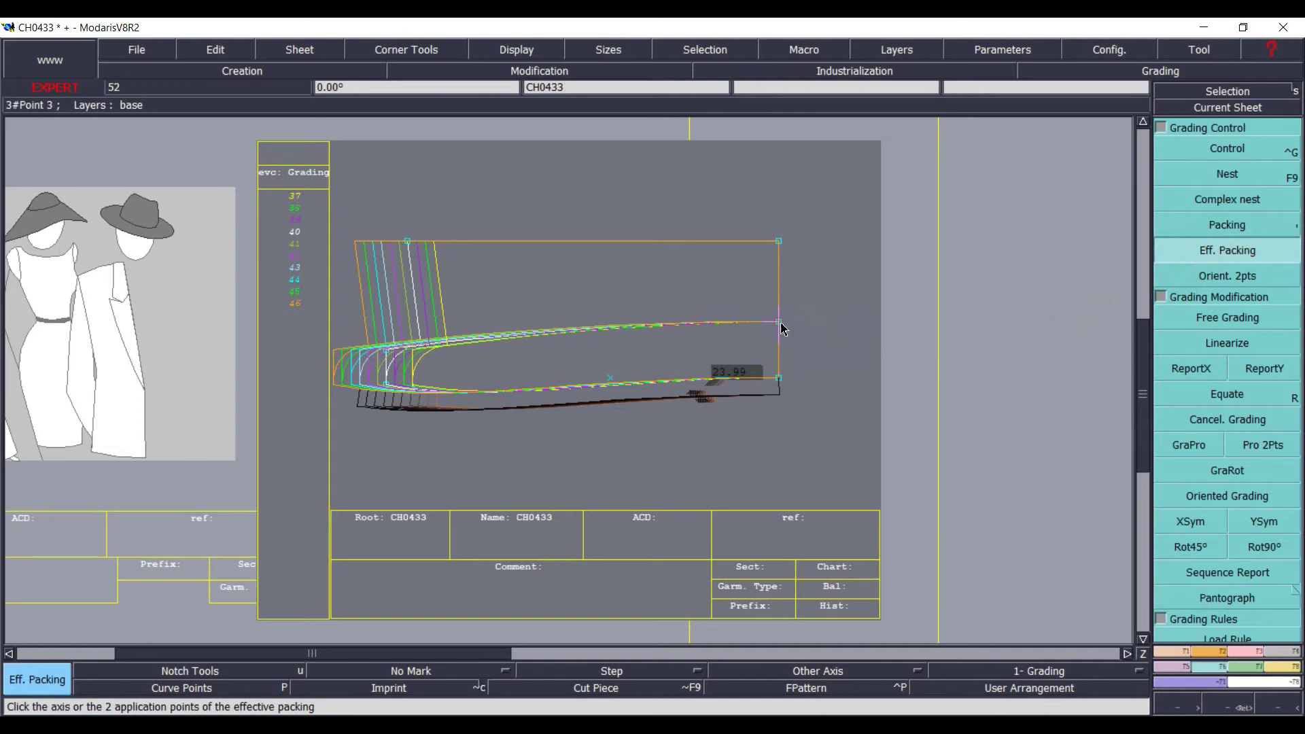
type("2")
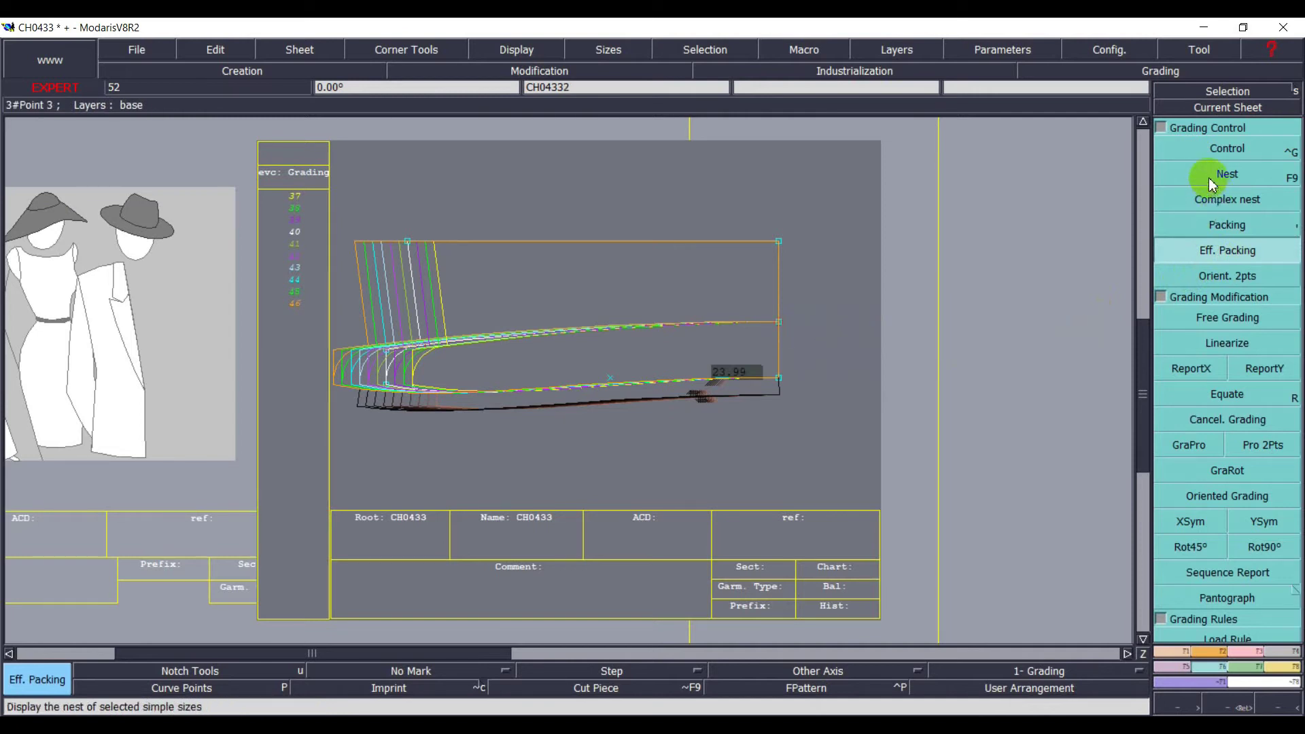
left_click(1226, 224)
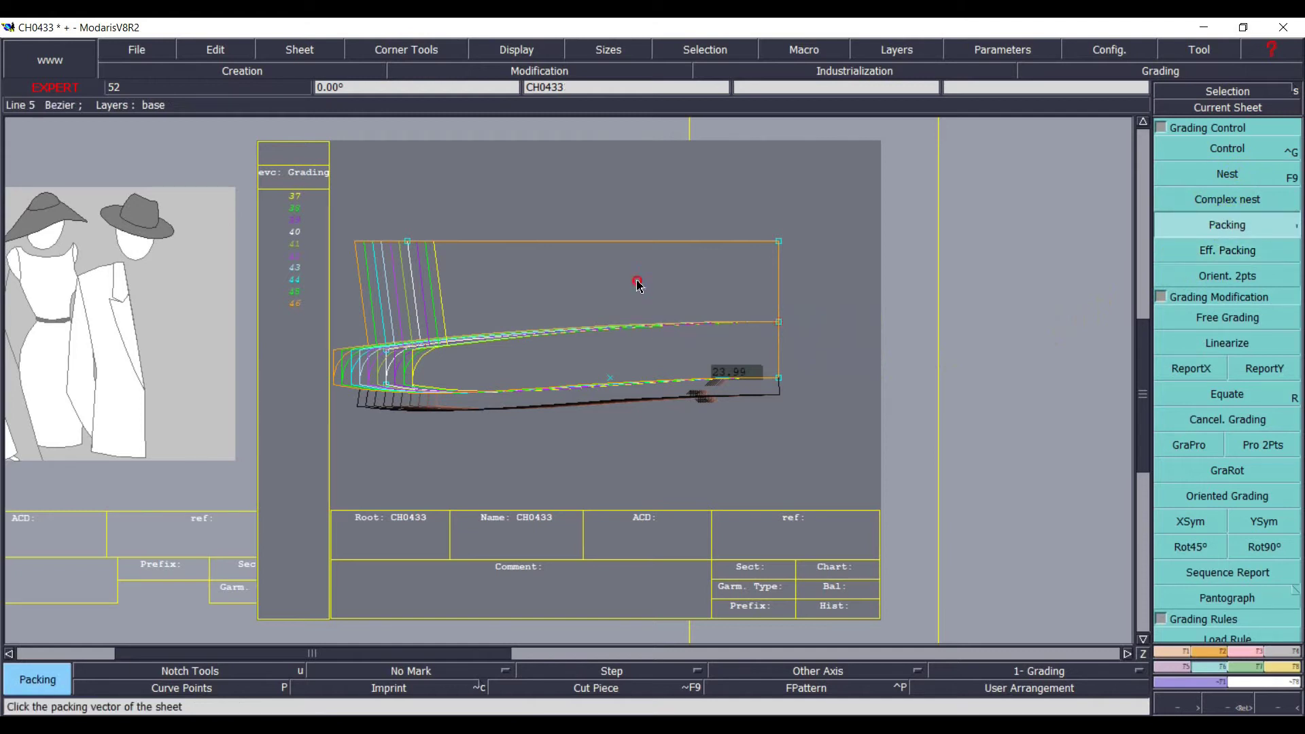
left_click(911, 267)
- Zoom in on the collar and open MChart2 in the Measurement Chart Manager, leaving the chart window minimised
left_click(1231, 707)
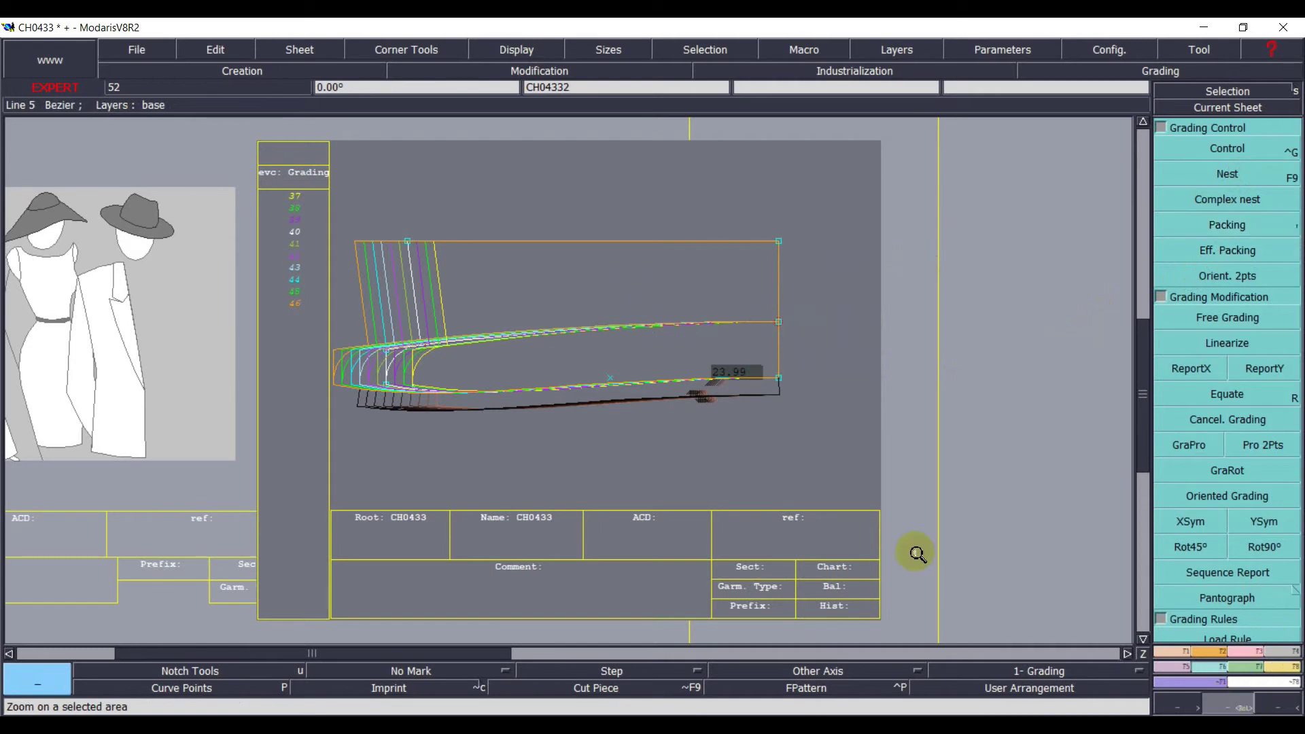
left_click(323, 207)
left_click(874, 459)
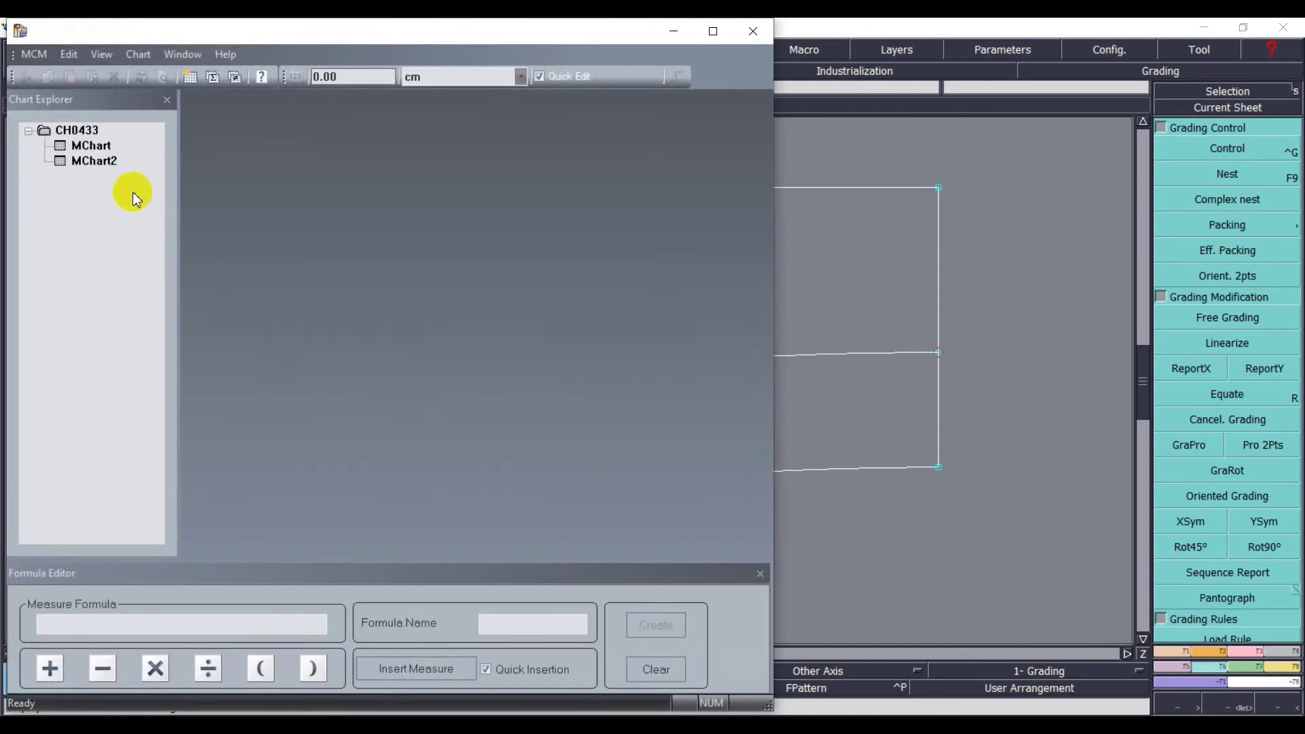
double_click(107, 161)
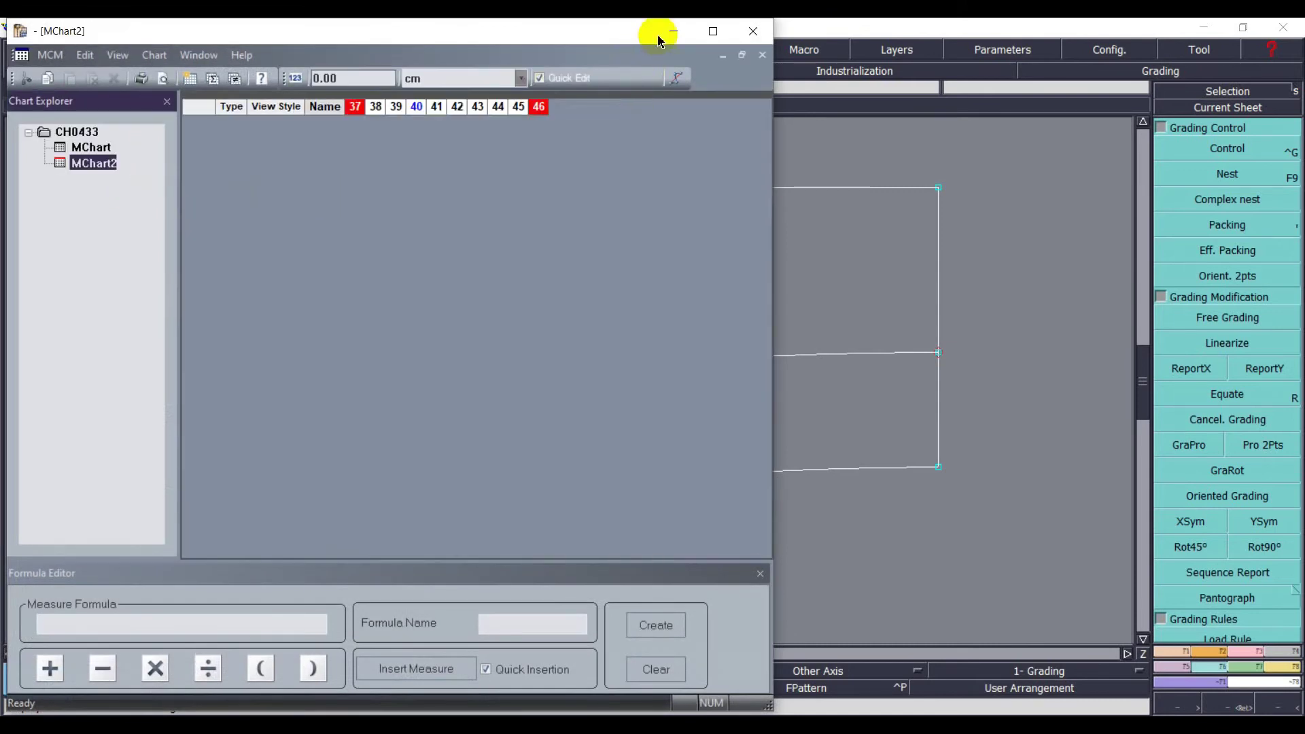
left_click(673, 31)
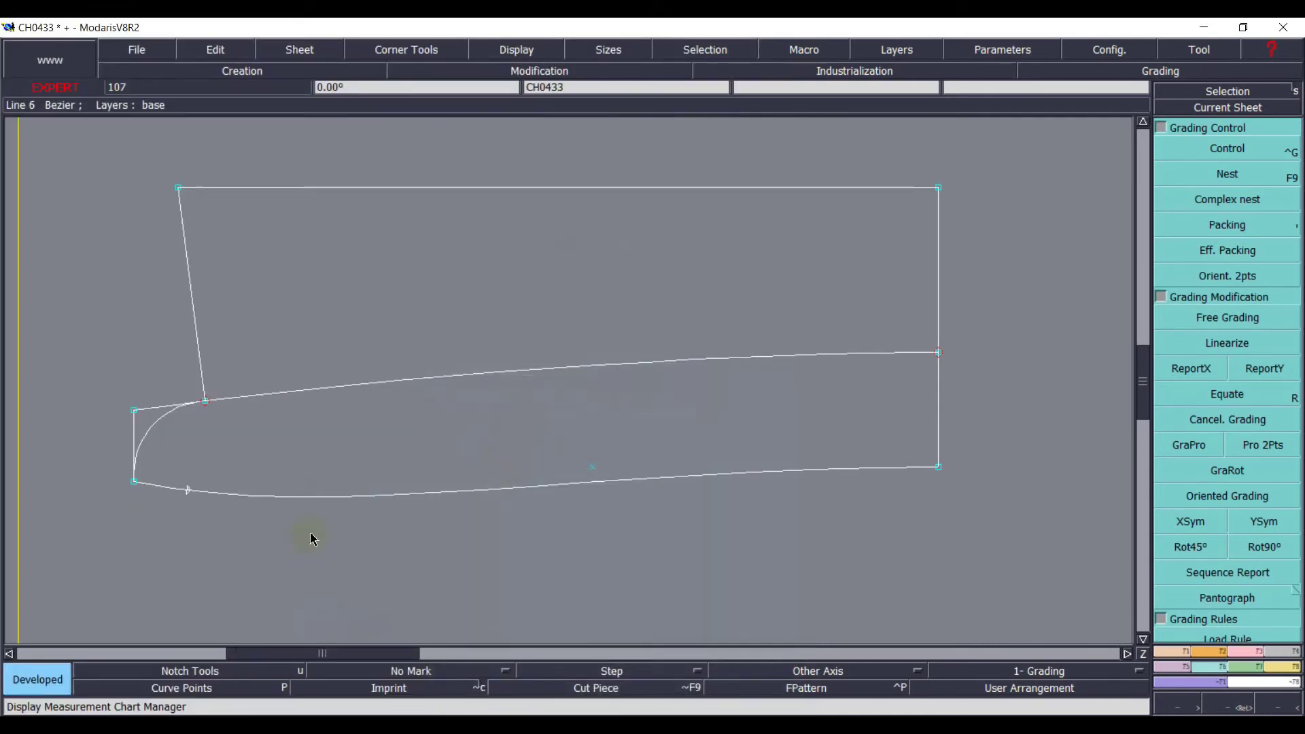
- Create a dynamic length measure along the collar stand's lower edge, from the front notch to the centre-back point
key("l")
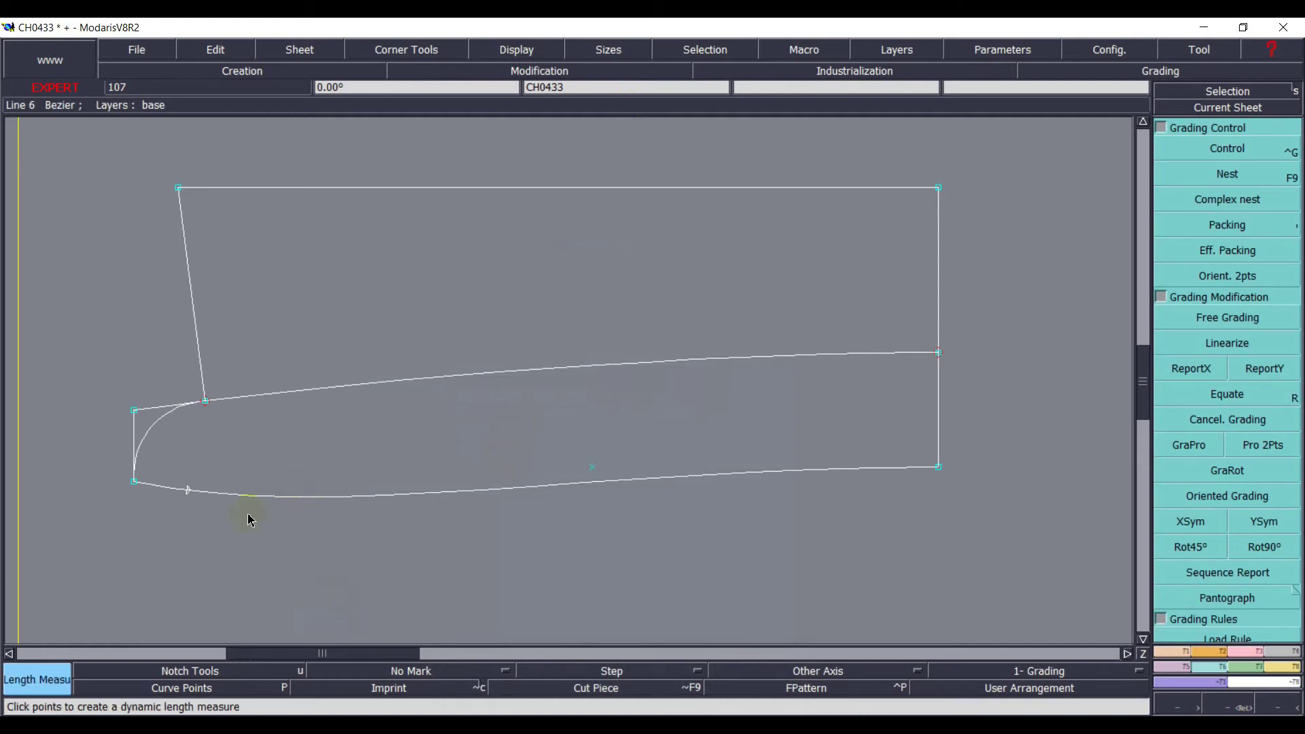
left_click(190, 488)
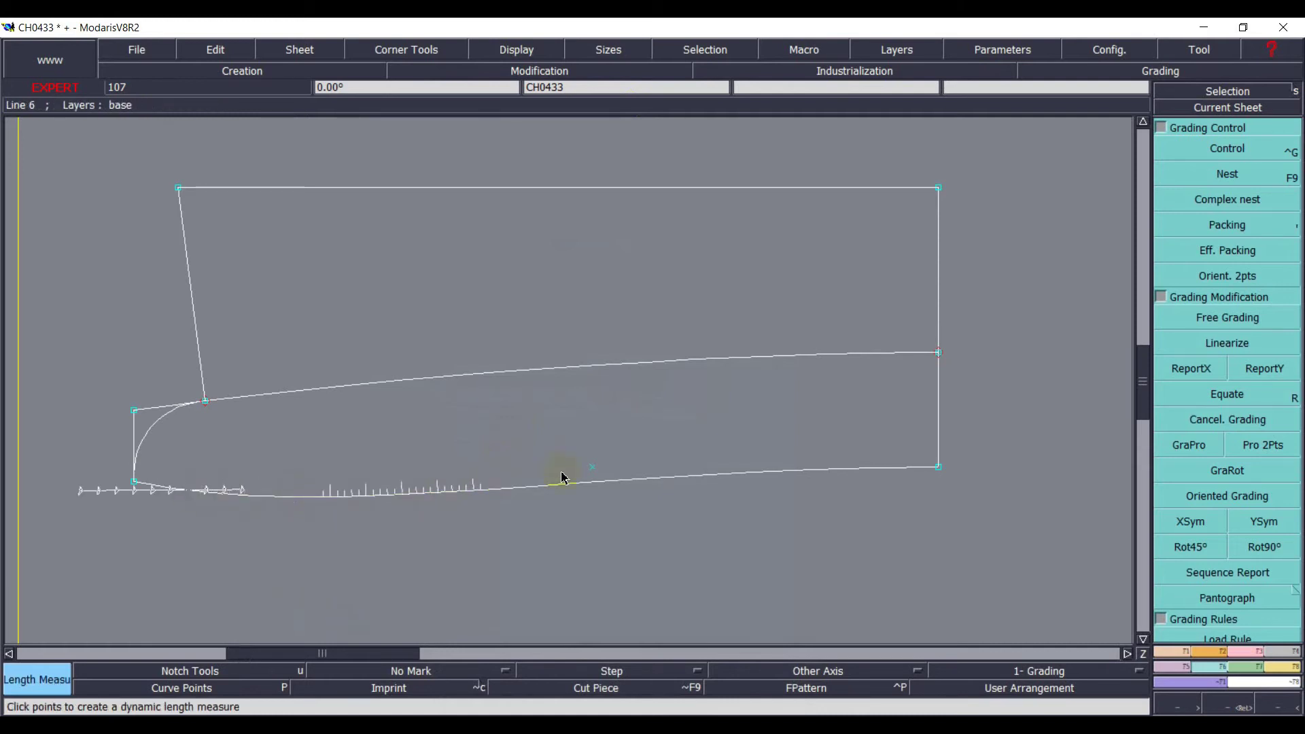
left_click(937, 469)
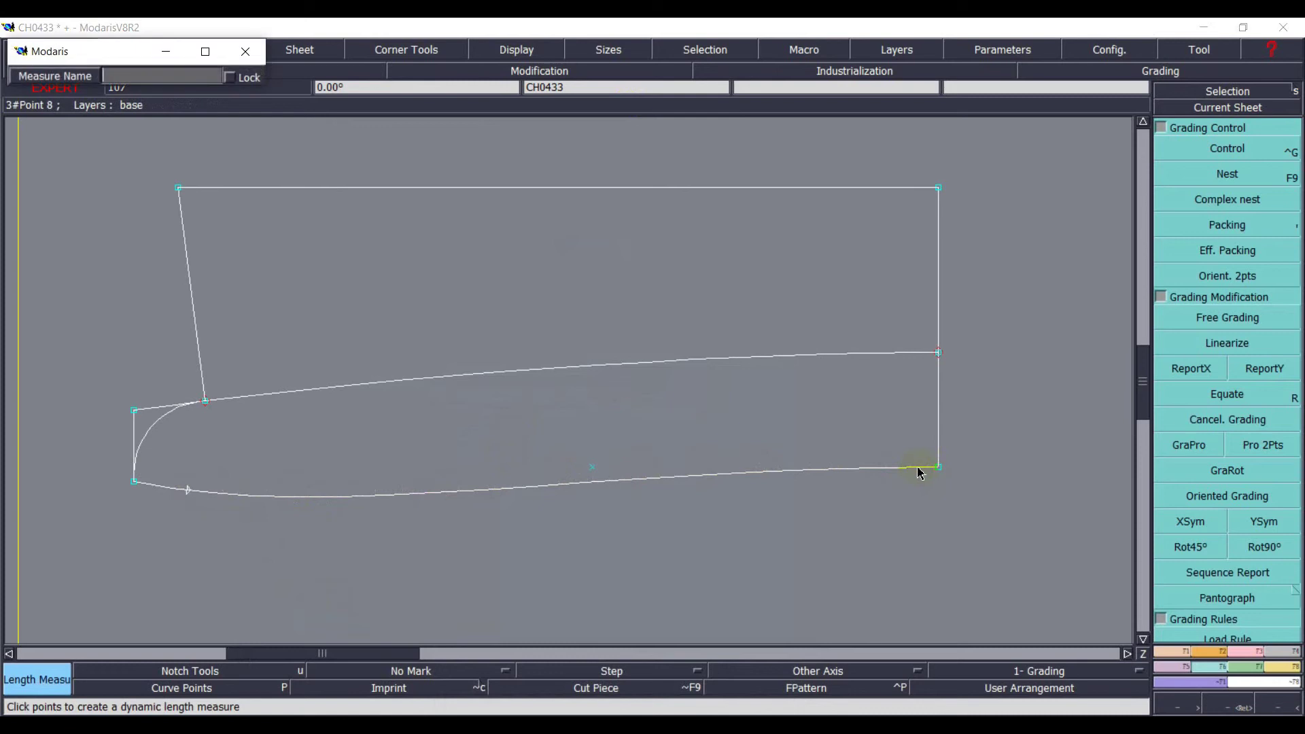
key("Return")
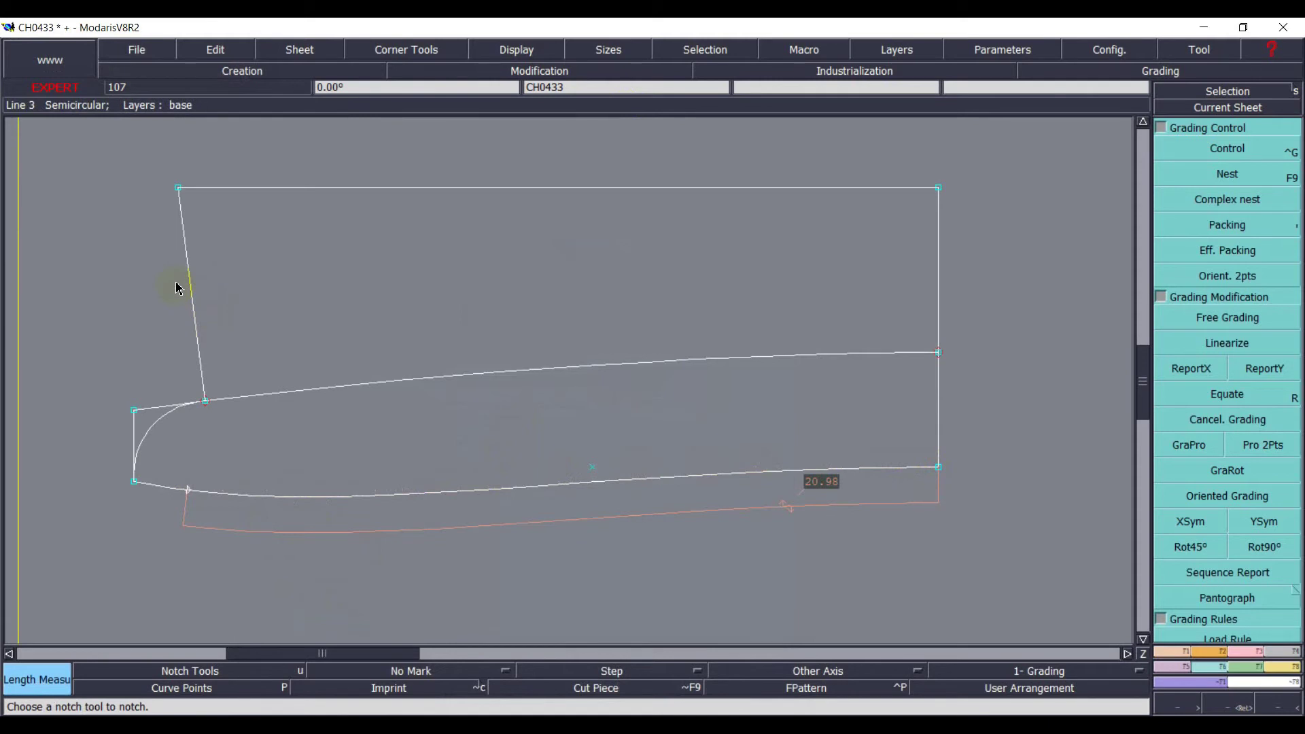
- Switch to the MChart2 measurement chart and widen its size columns and name column
key("alt+Tab")
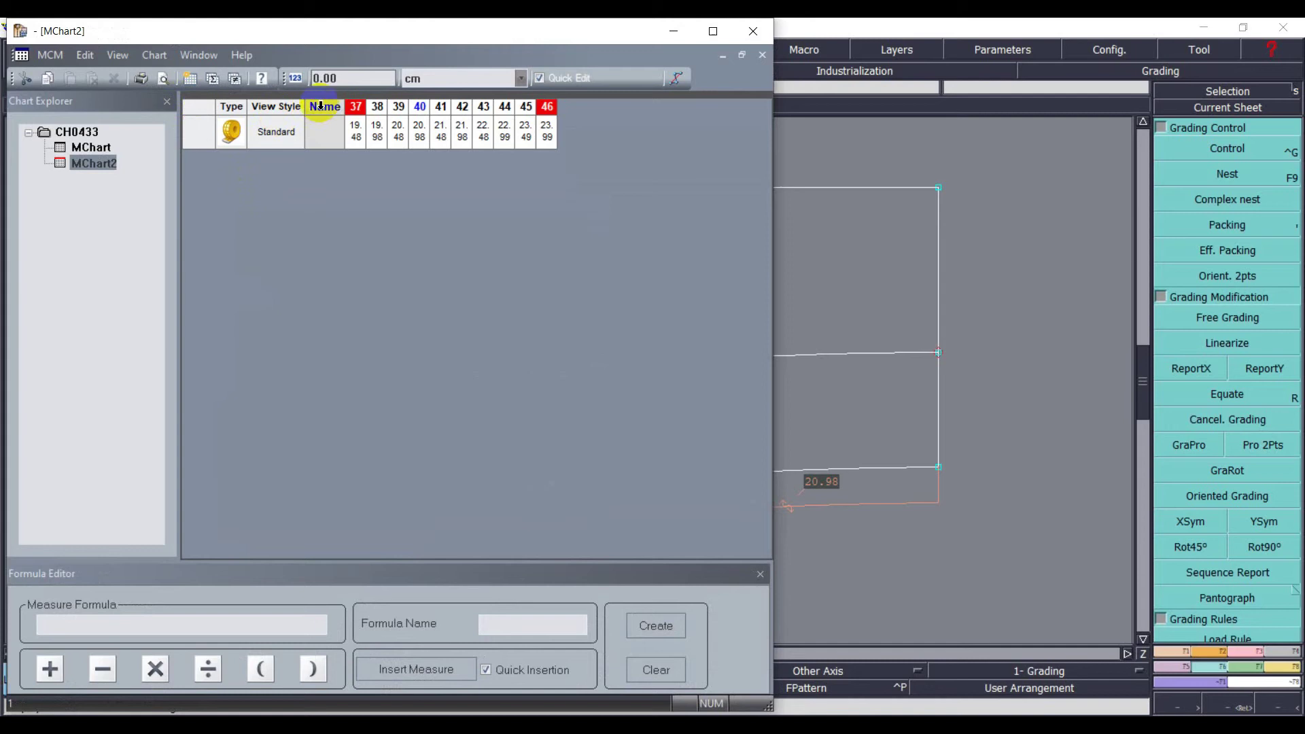
left_click_drag(357, 107, 482, 107)
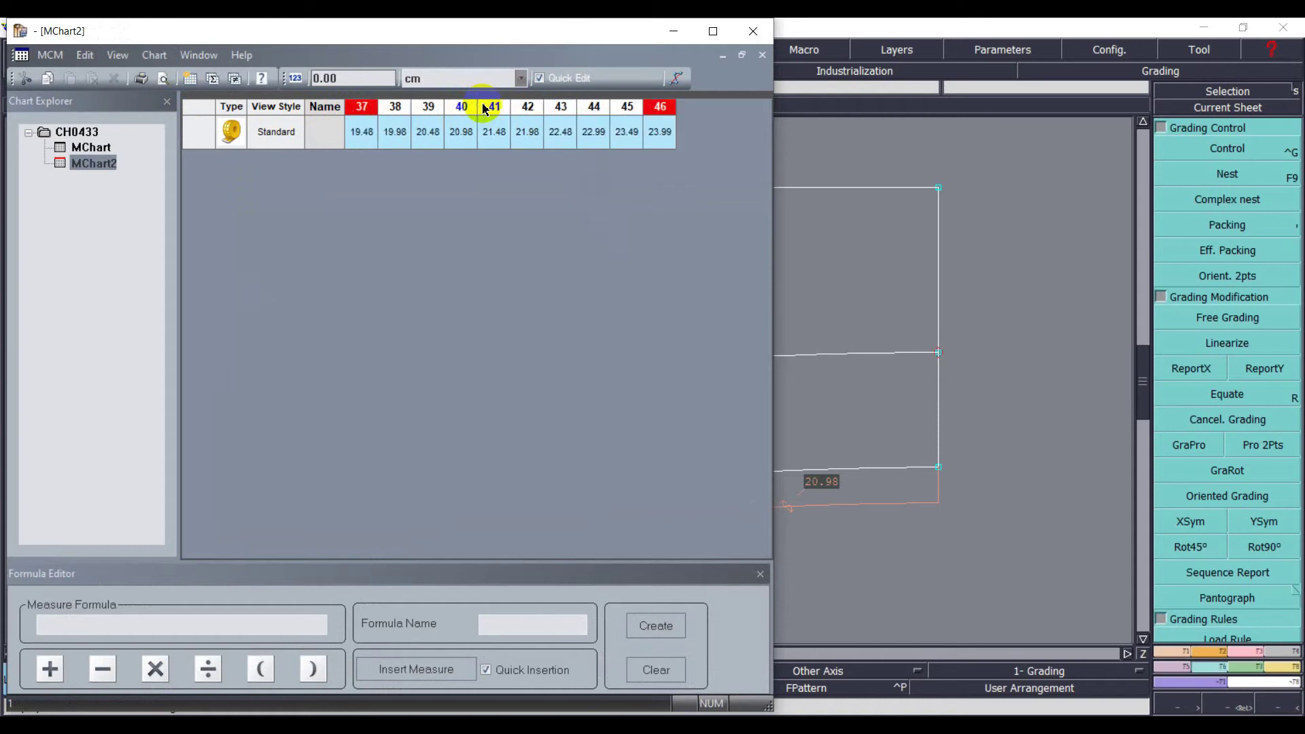
left_click(510, 221)
left_click_drag(343, 112, 416, 110)
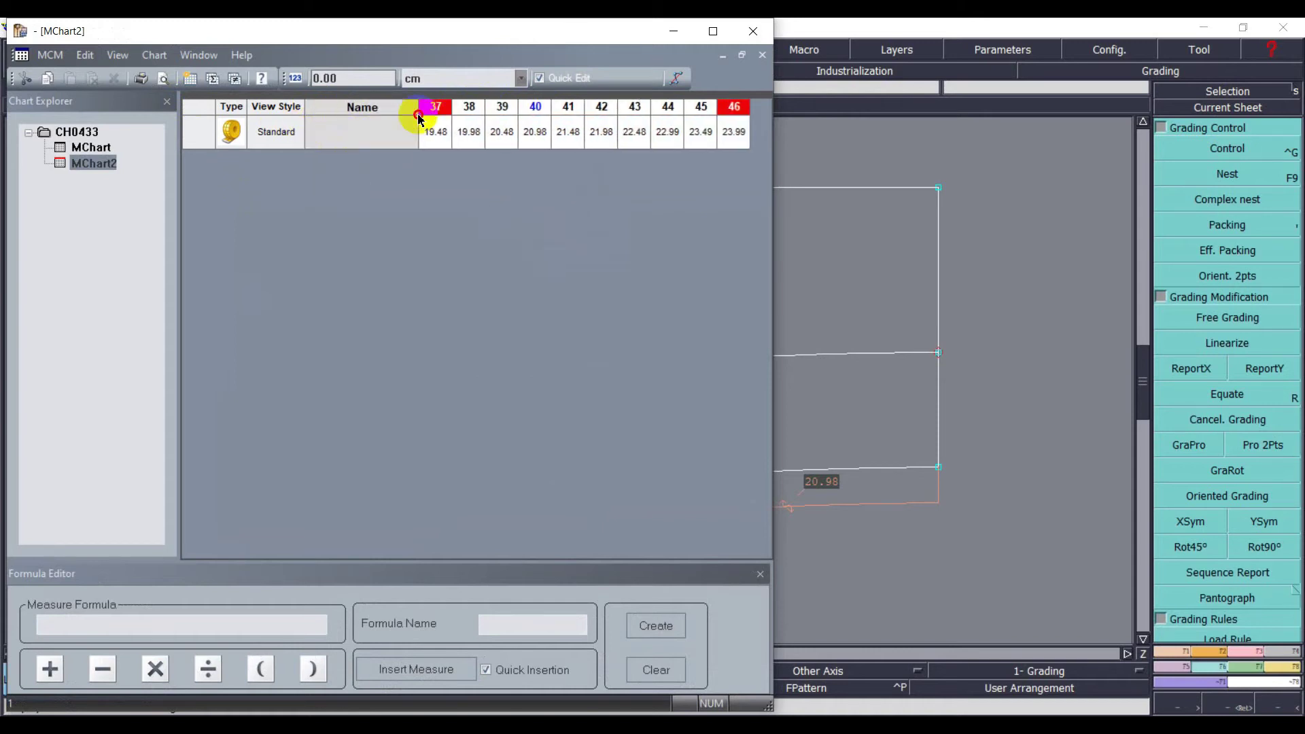
- Name the new measure "Collar line" in MChart2 and return to the collar pattern
double_click(329, 129)
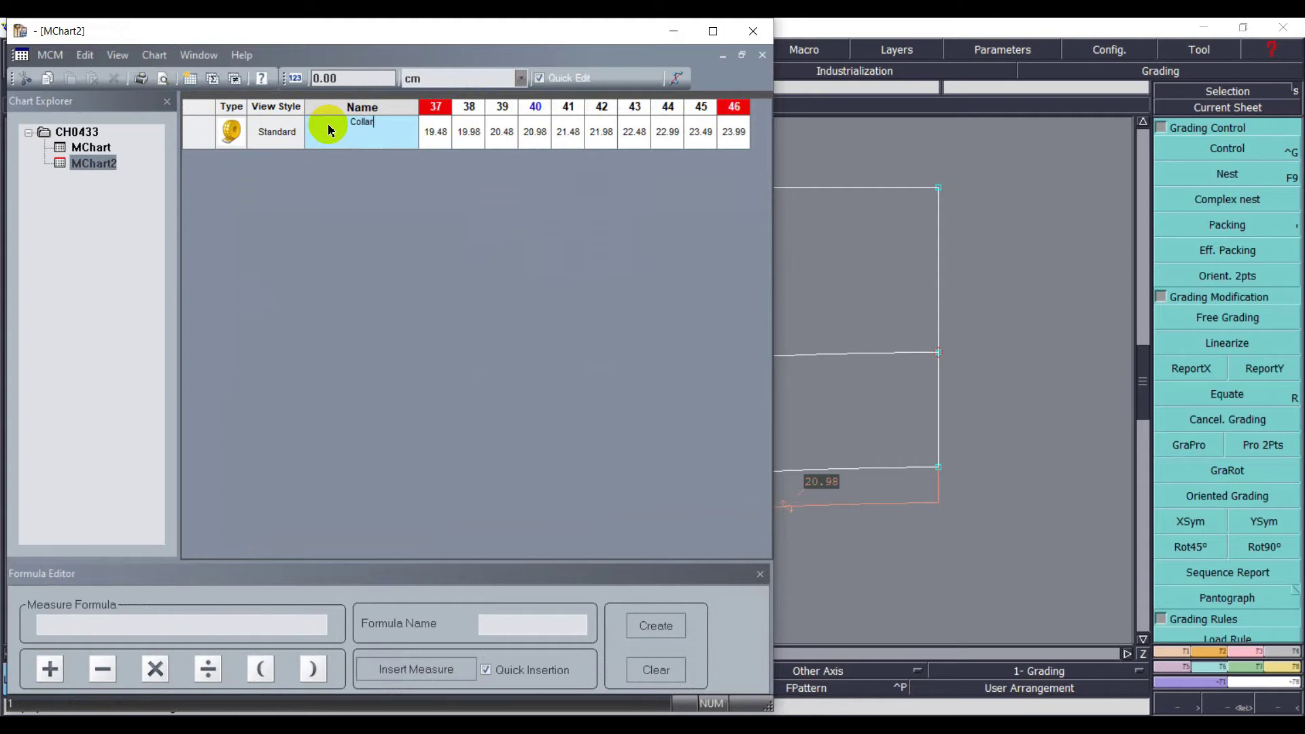
type("Collar line")
key("Tab")
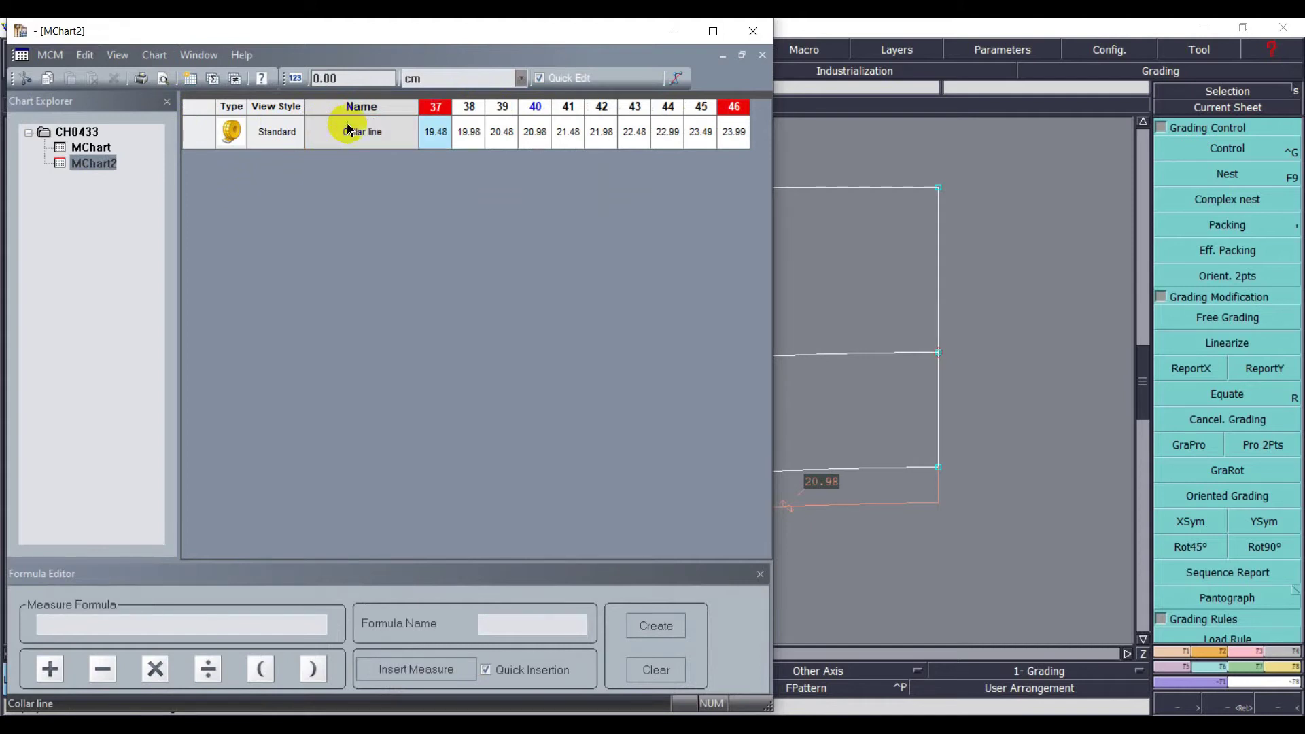
left_click(663, 31)
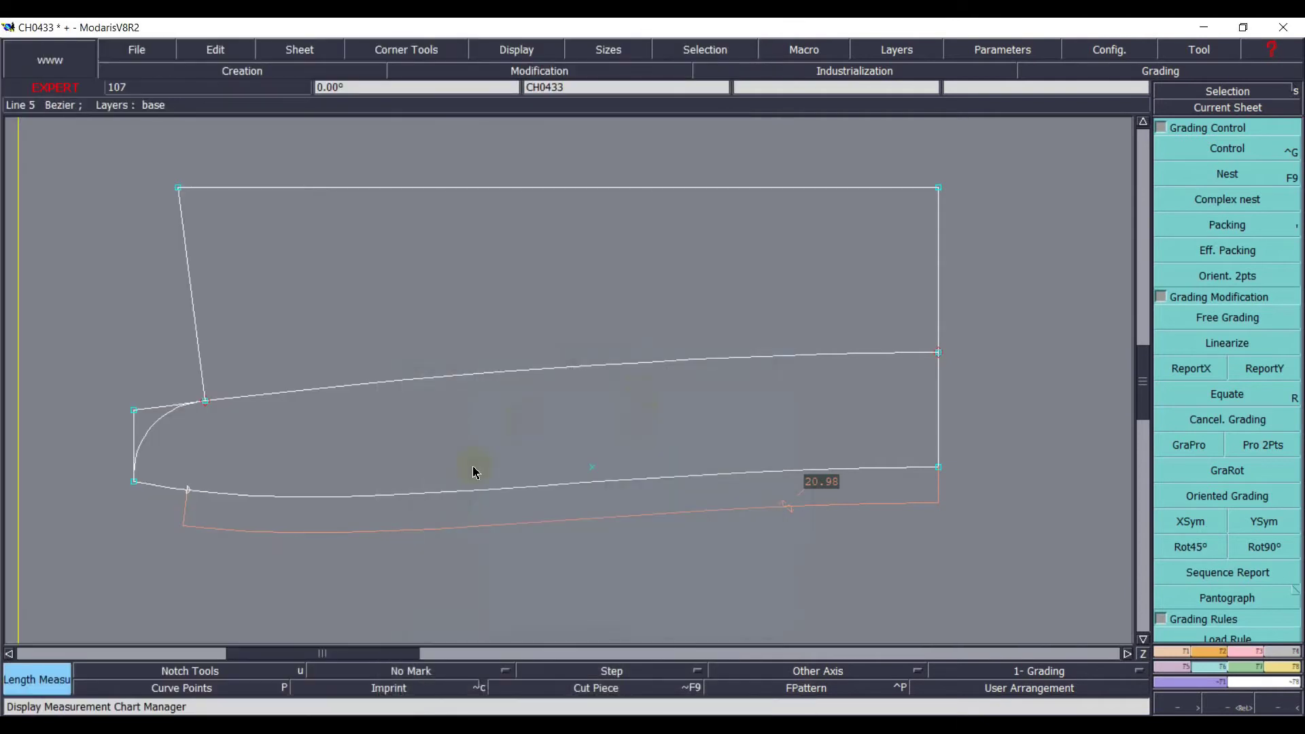
left_click(493, 466)
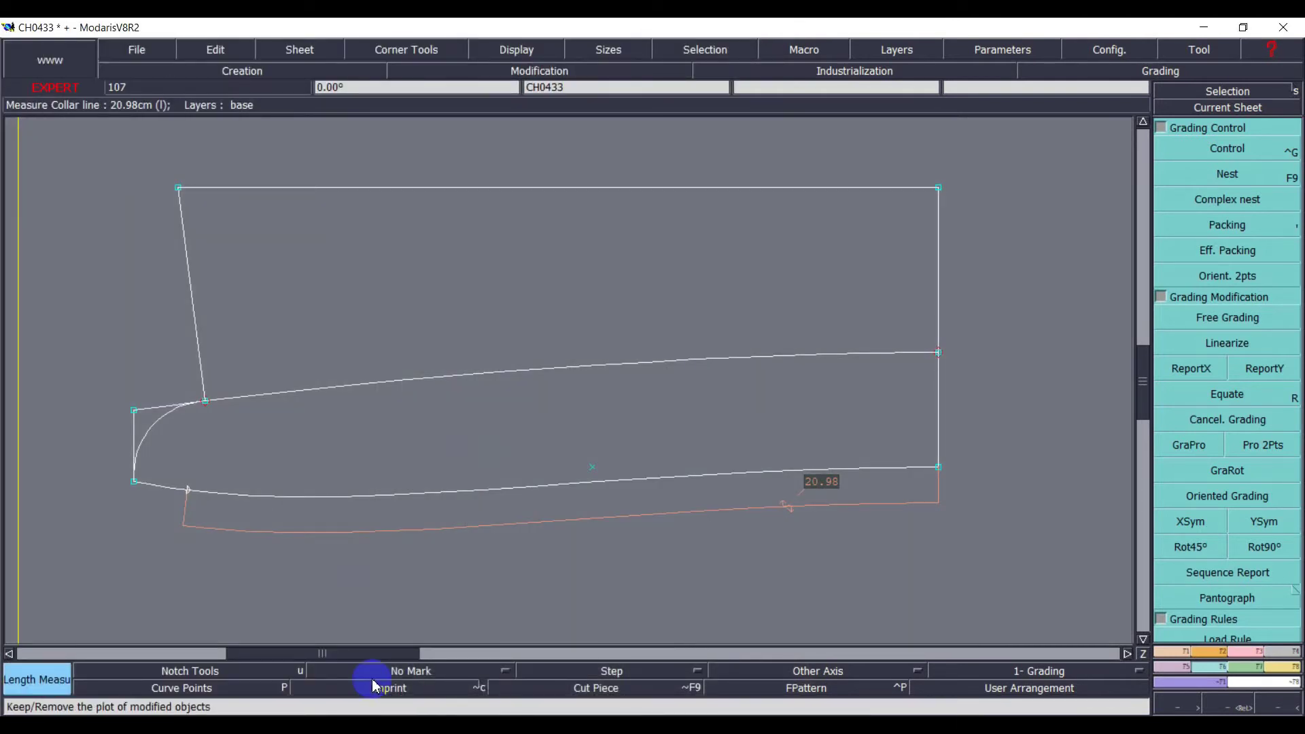
- Create dynamic length measures along the front and back neckline curves of the body block on sheet CH04332
key("j")
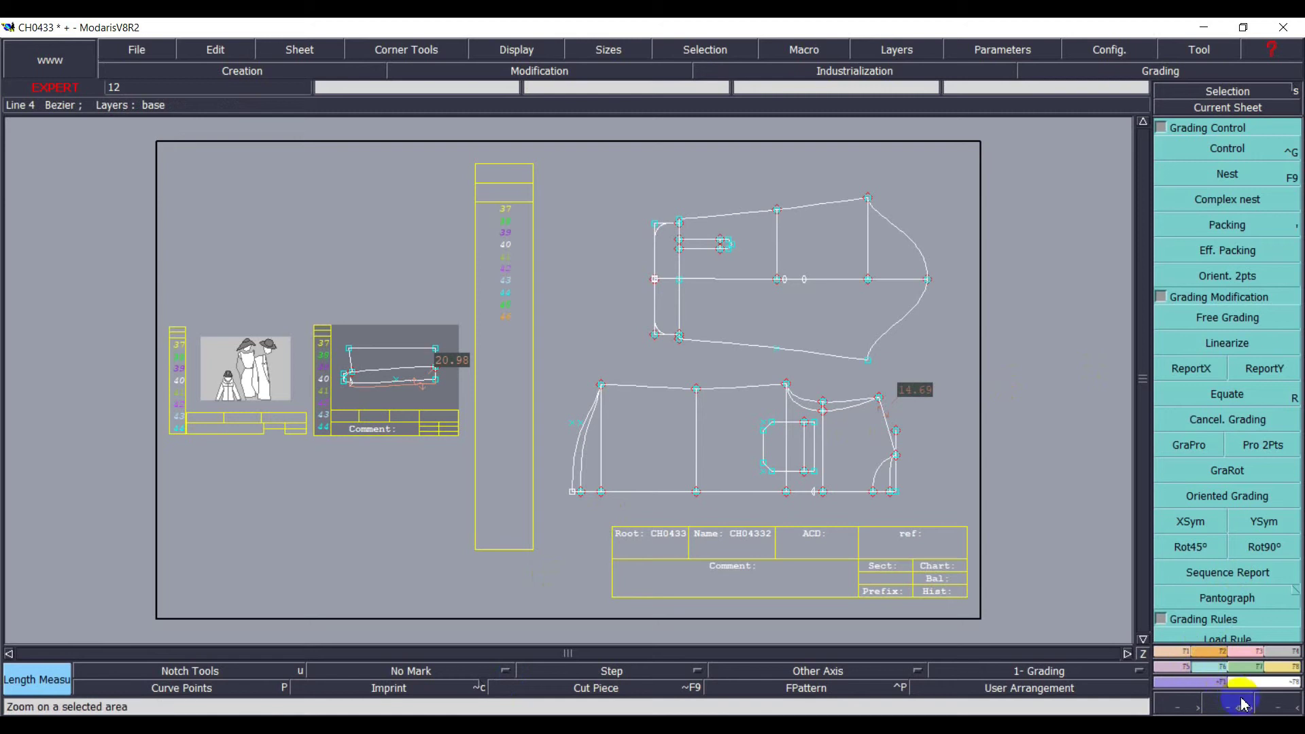
left_click(970, 556)
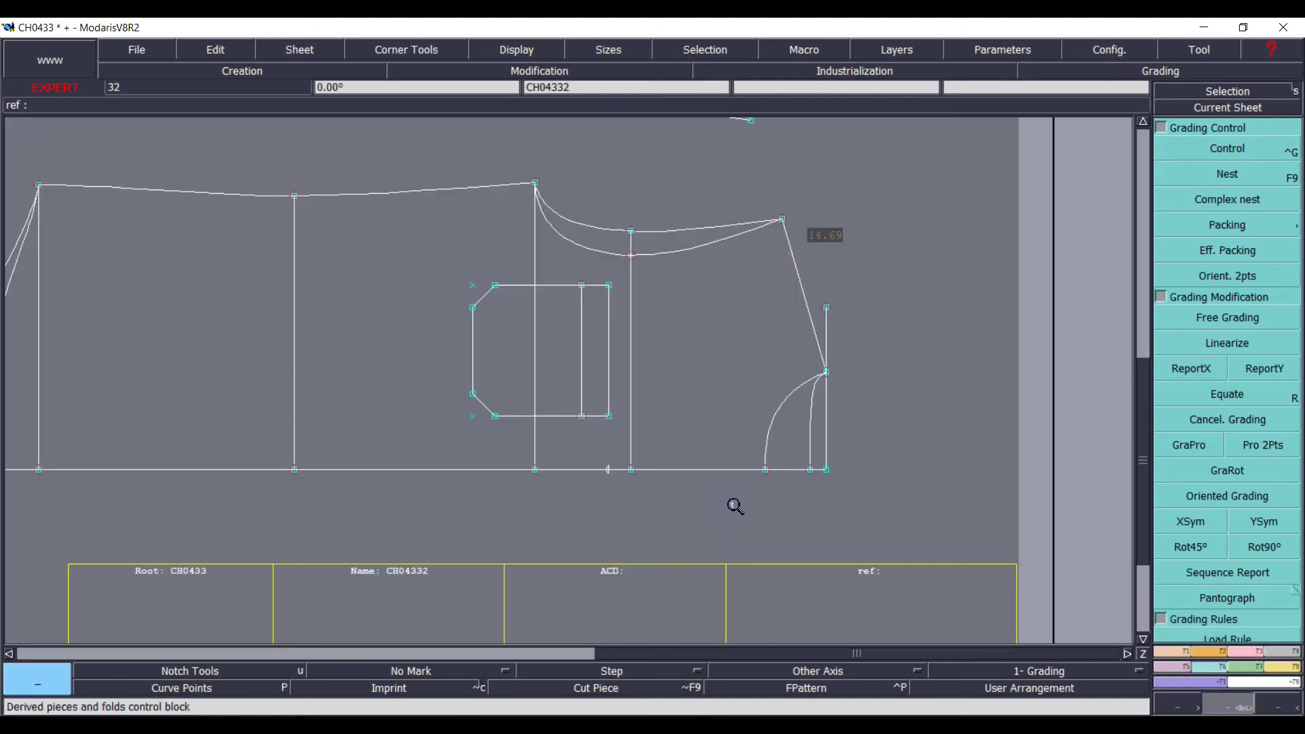
right_click(776, 403)
left_click(785, 403)
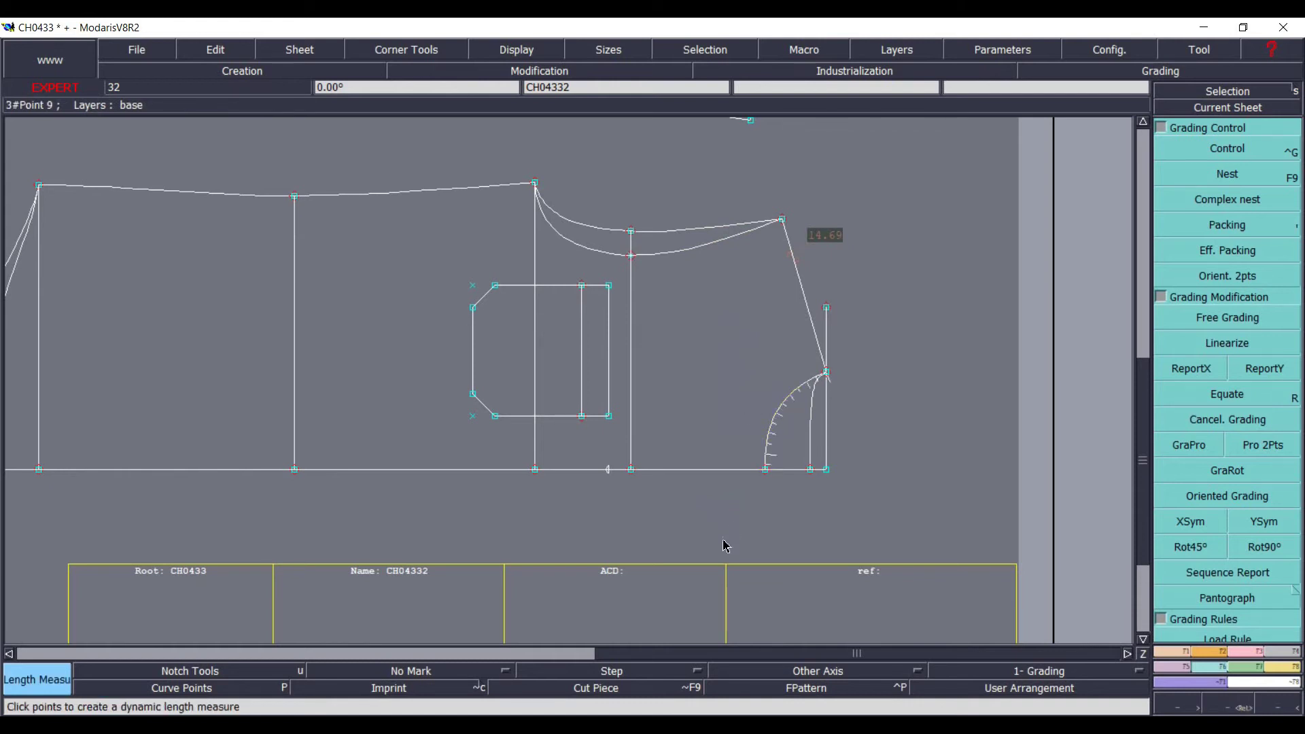
left_click(722, 541)
key("Return")
left_click(812, 426)
right_click(794, 546)
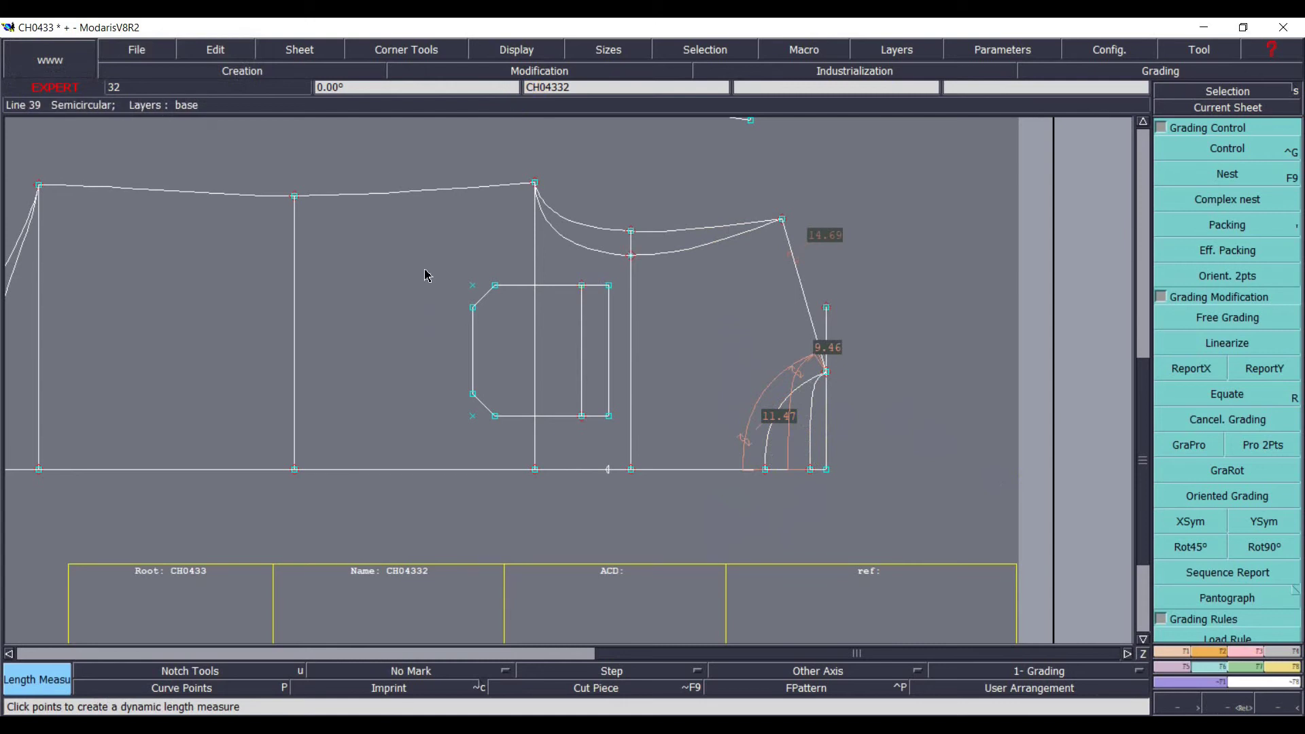
- Add a formula to MChart2 that sums the two neckline measures, and delete the two individual measure rows from the chart
key("alt+Tab")
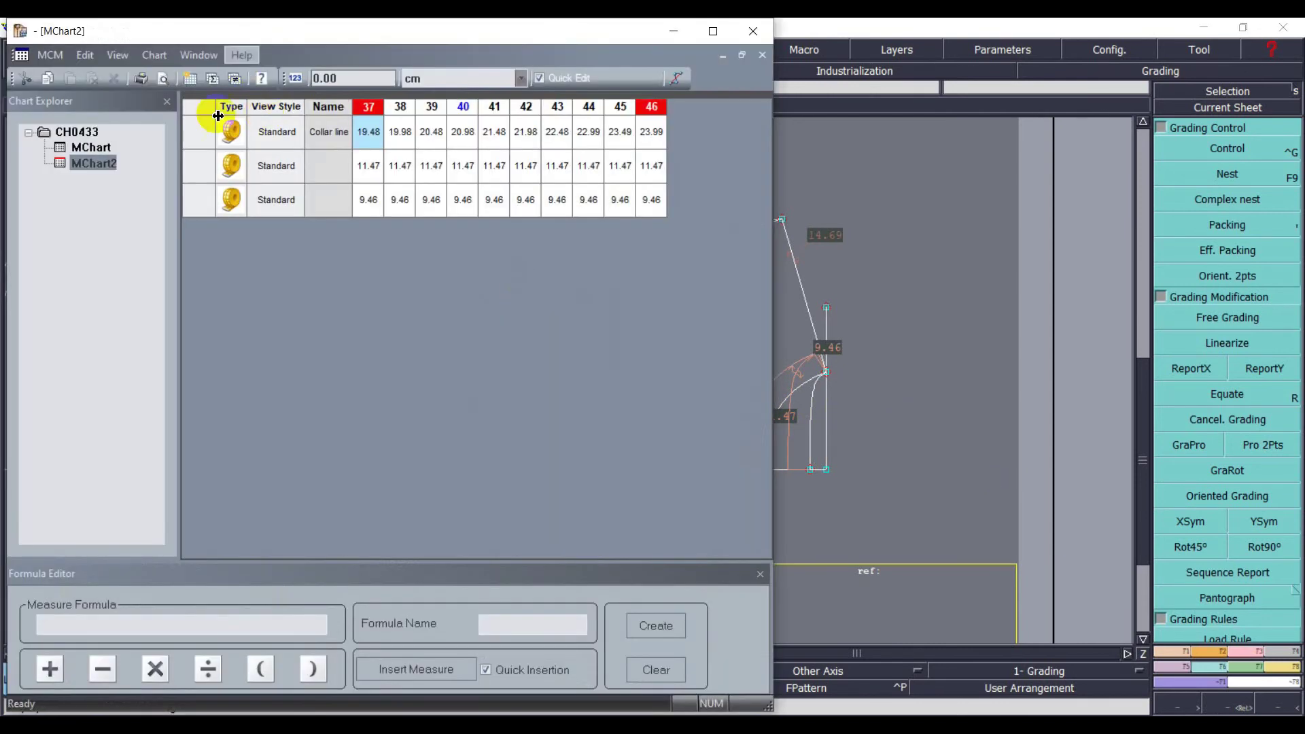
left_click(195, 174)
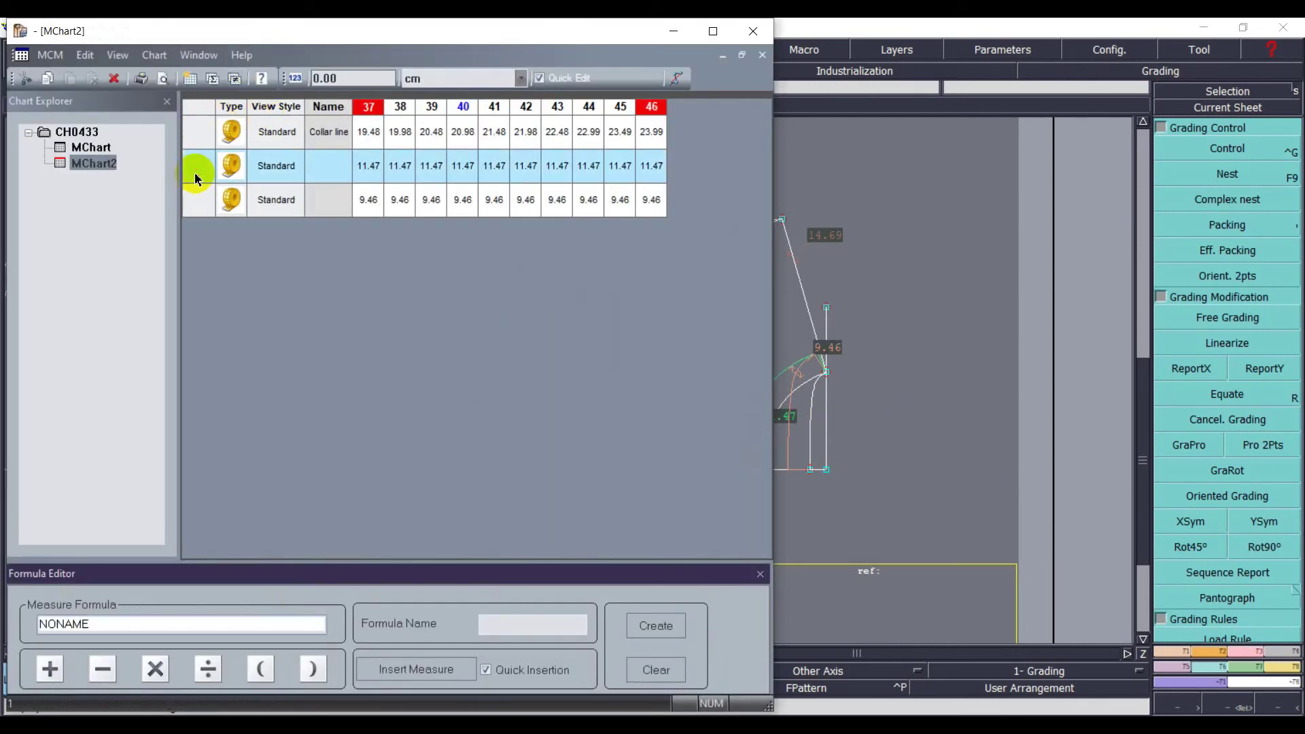
type("+")
left_click(197, 204)
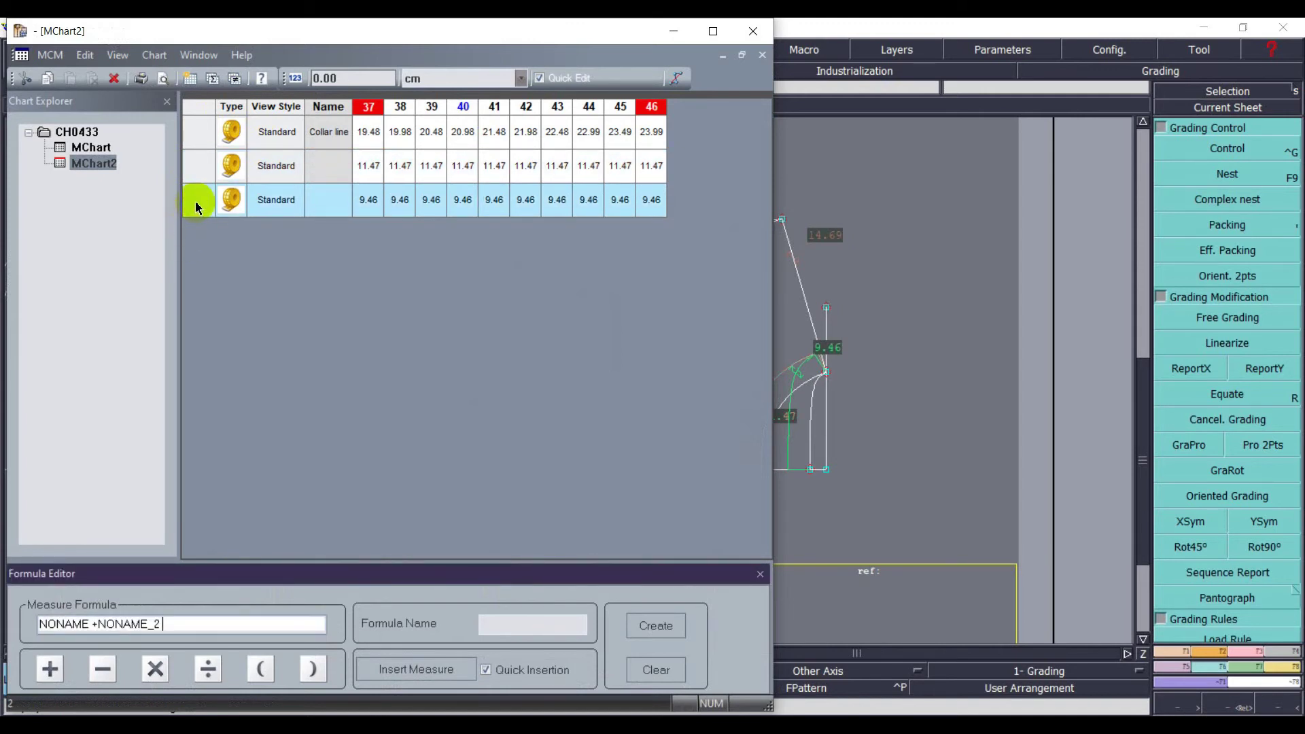
key("Return")
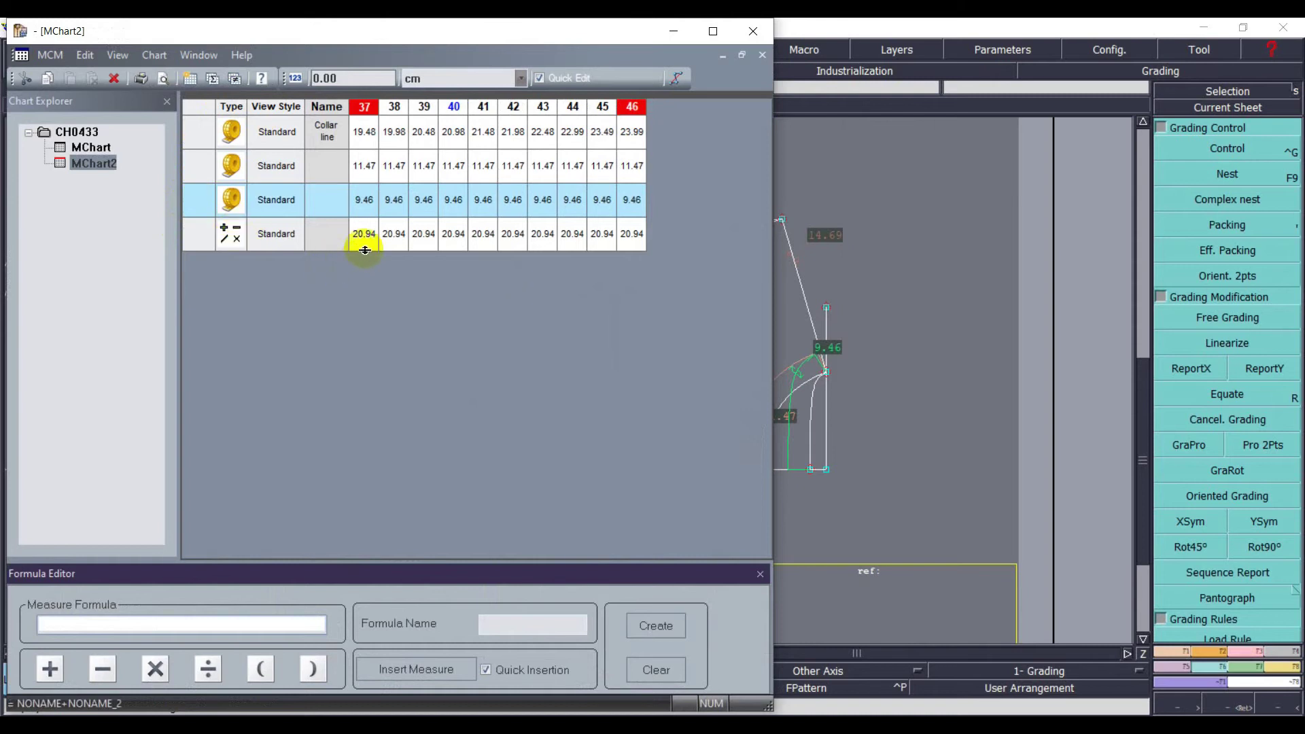
left_click_drag(206, 170, 204, 196)
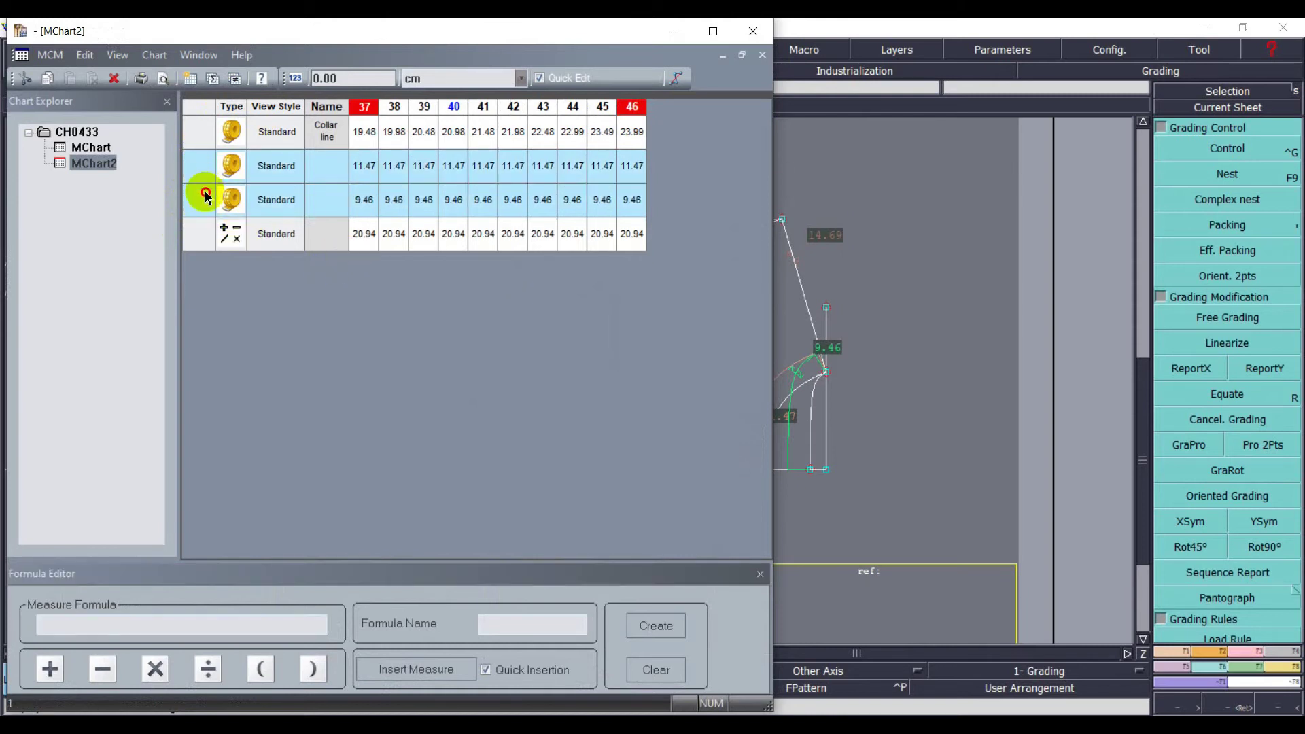
left_click(114, 78)
- Name the formula row "Body neck Line" and widen the name column before returning to the body pattern
left_click(323, 170)
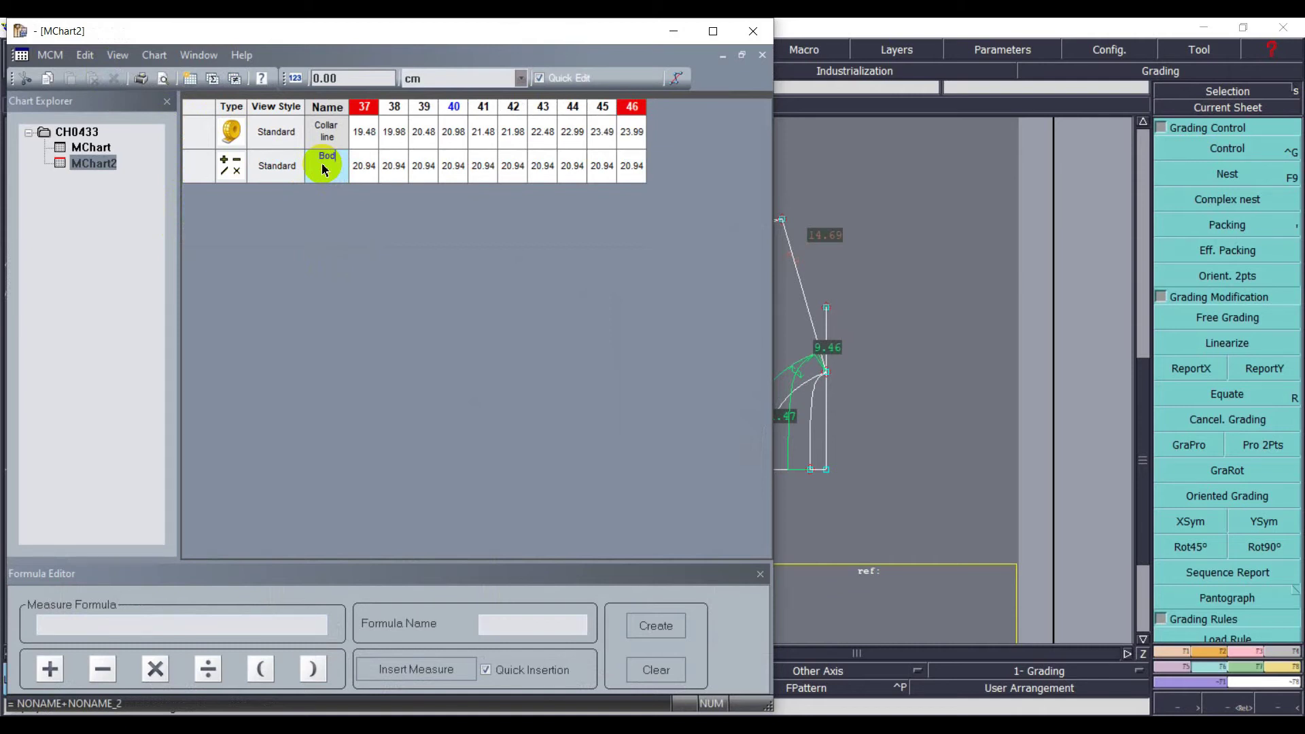
type("Body neck Line")
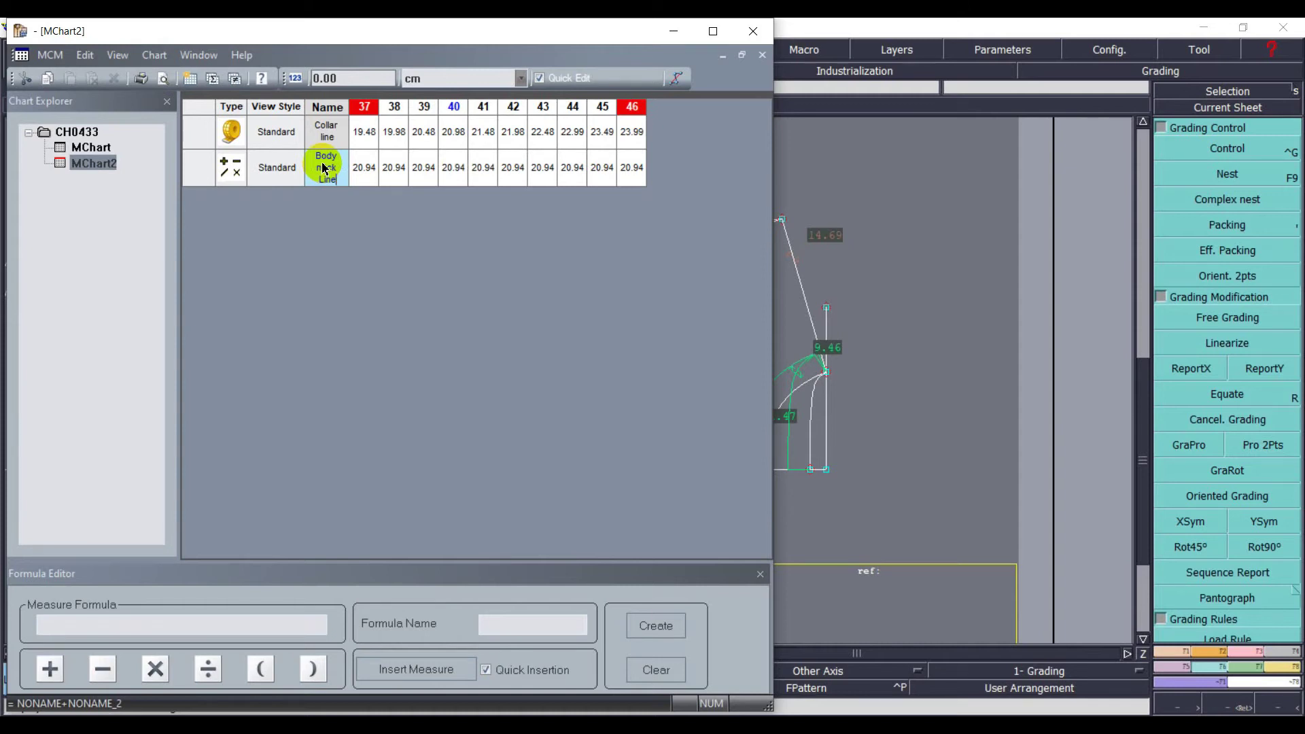
left_click_drag(347, 109, 419, 114)
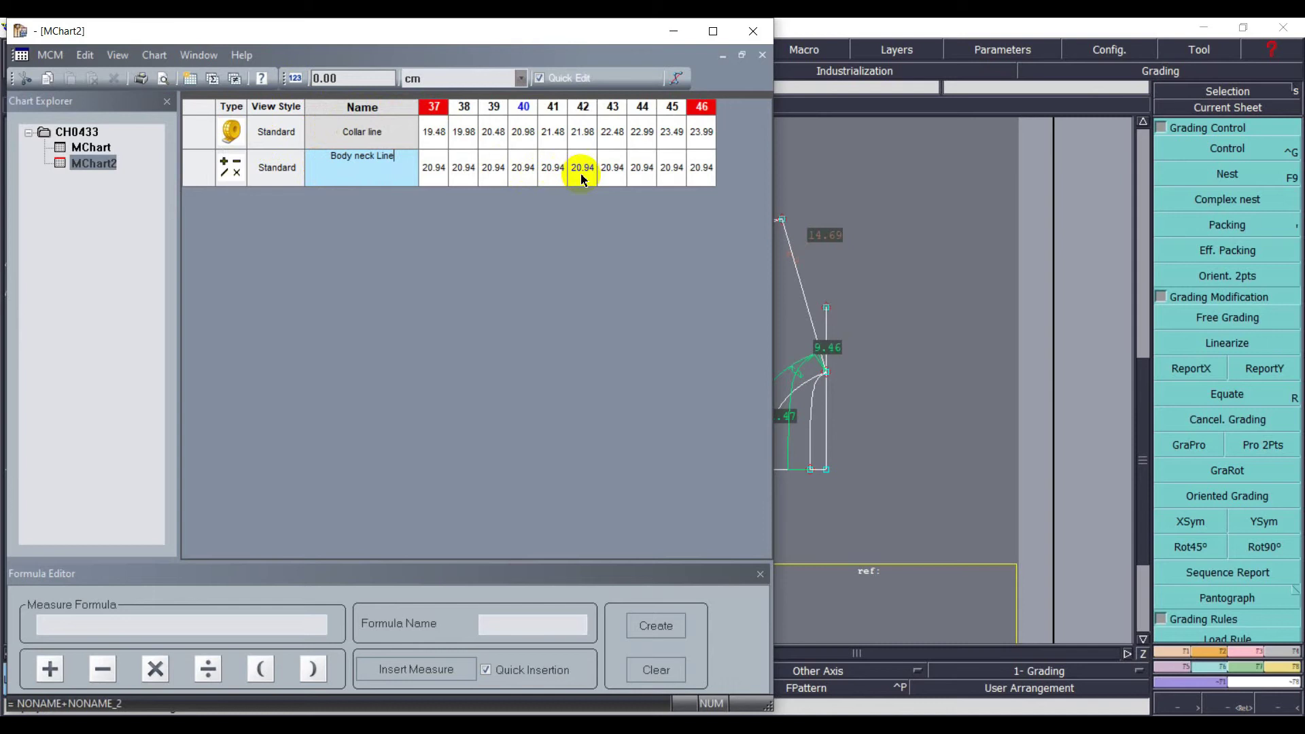
left_click(673, 30)
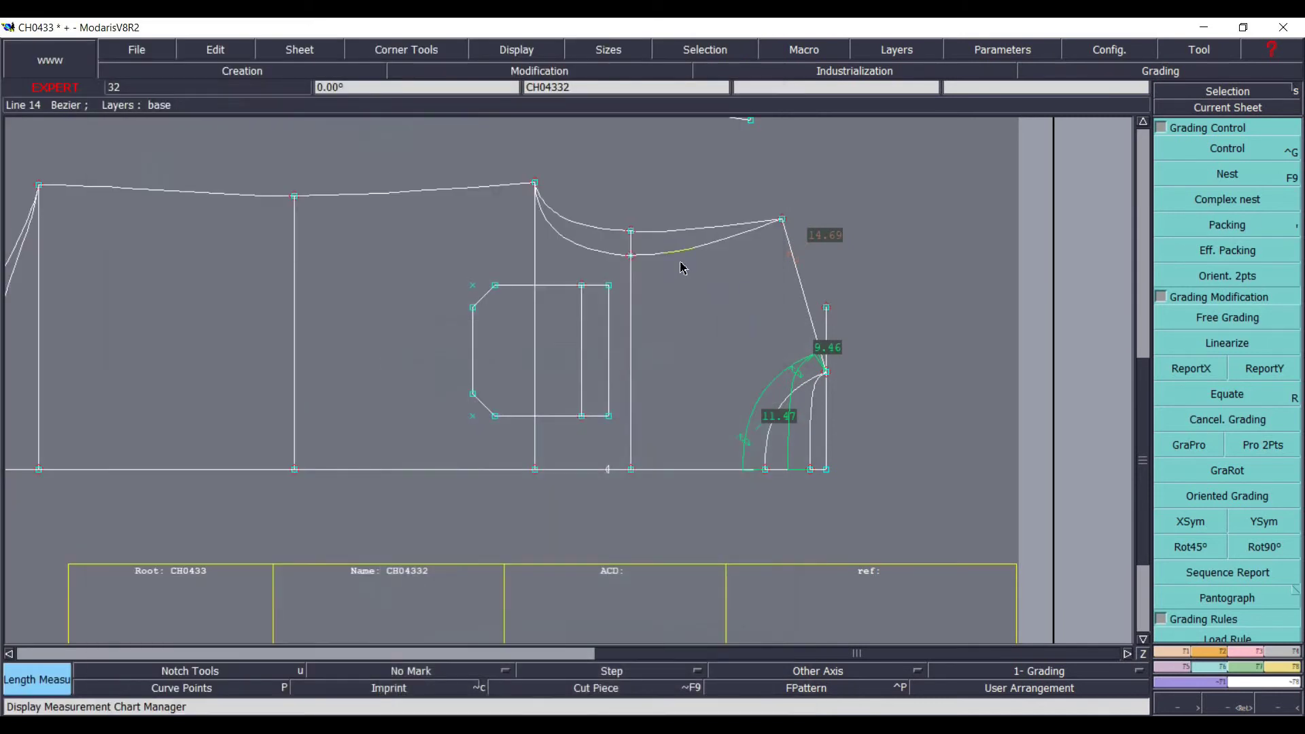
- Check the body block's neckline with the size nest display and the grading Control on the current sheet
left_click(1228, 707)
mouse_move(579, 221)
left_mouse_down()
mouse_move(794, 399)
mouse_move(893, 544)
left_mouse_up()
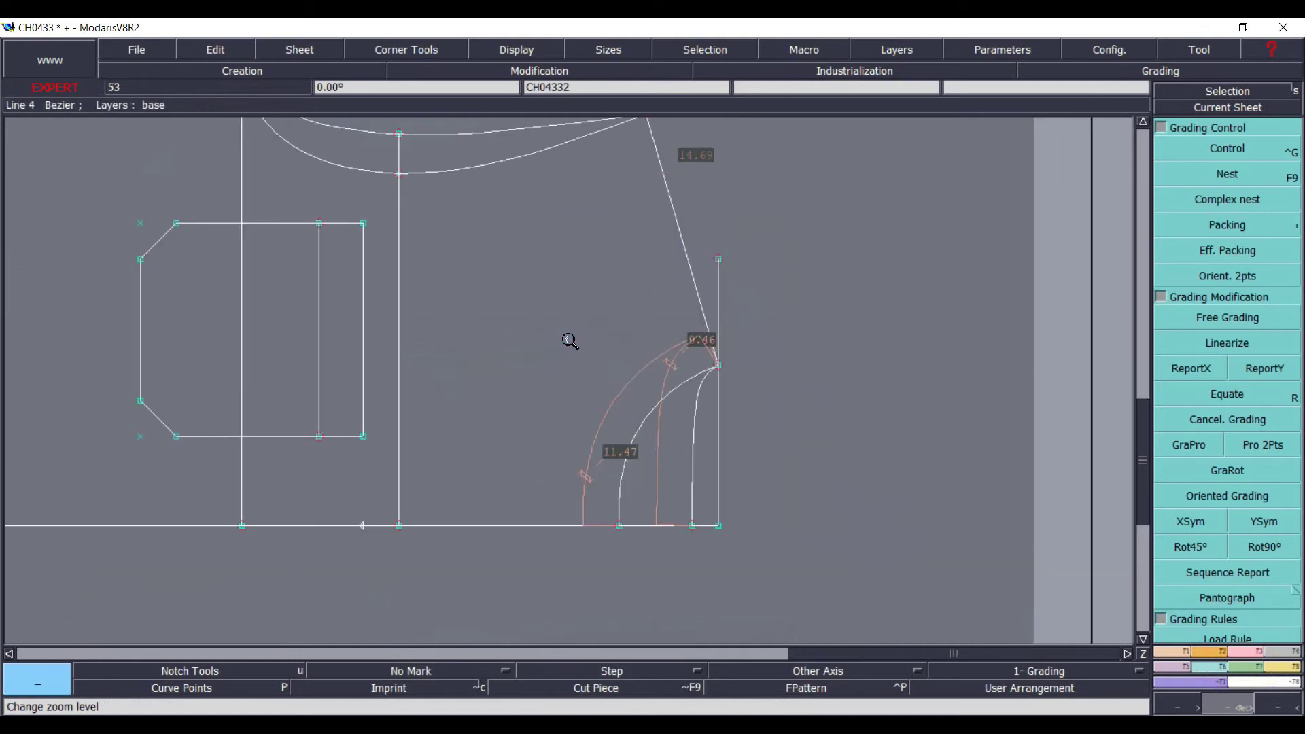
key("F9")
key("F10")
key("F9")
key("F10")
left_click(1181, 149)
left_click(1216, 151)
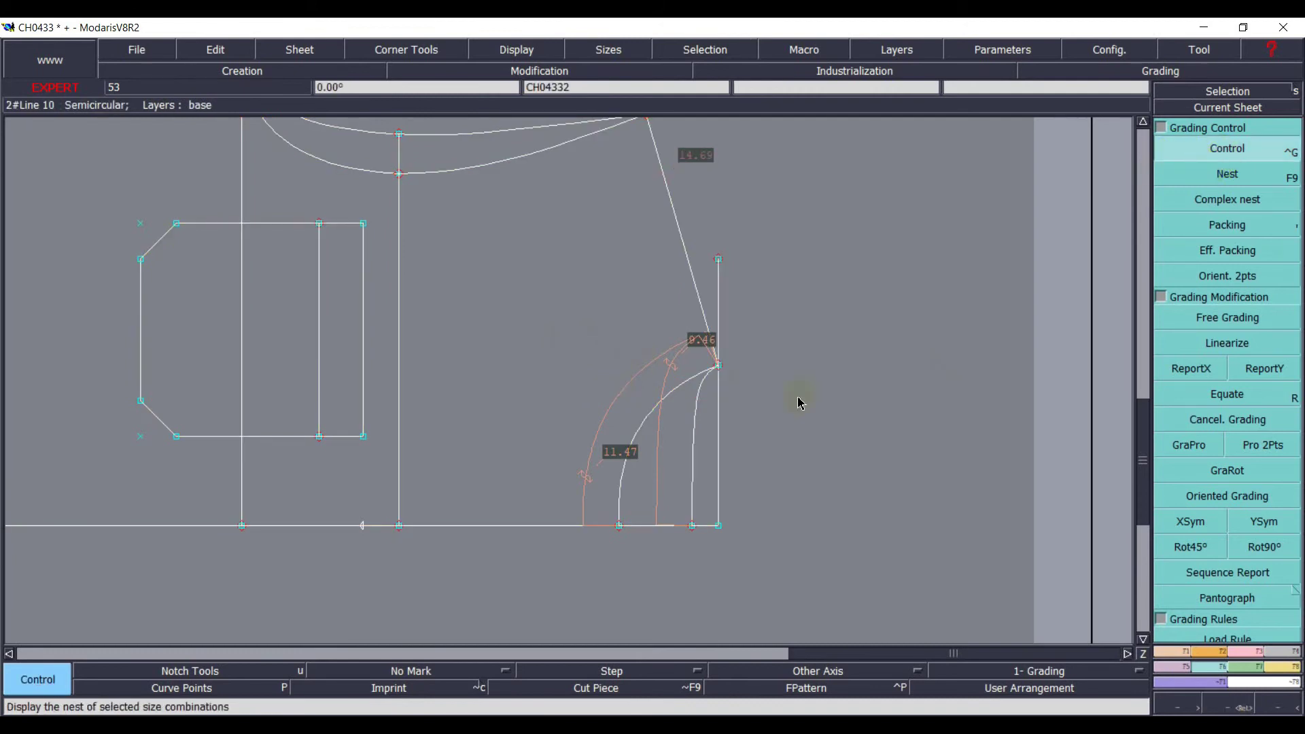
left_click(797, 368)
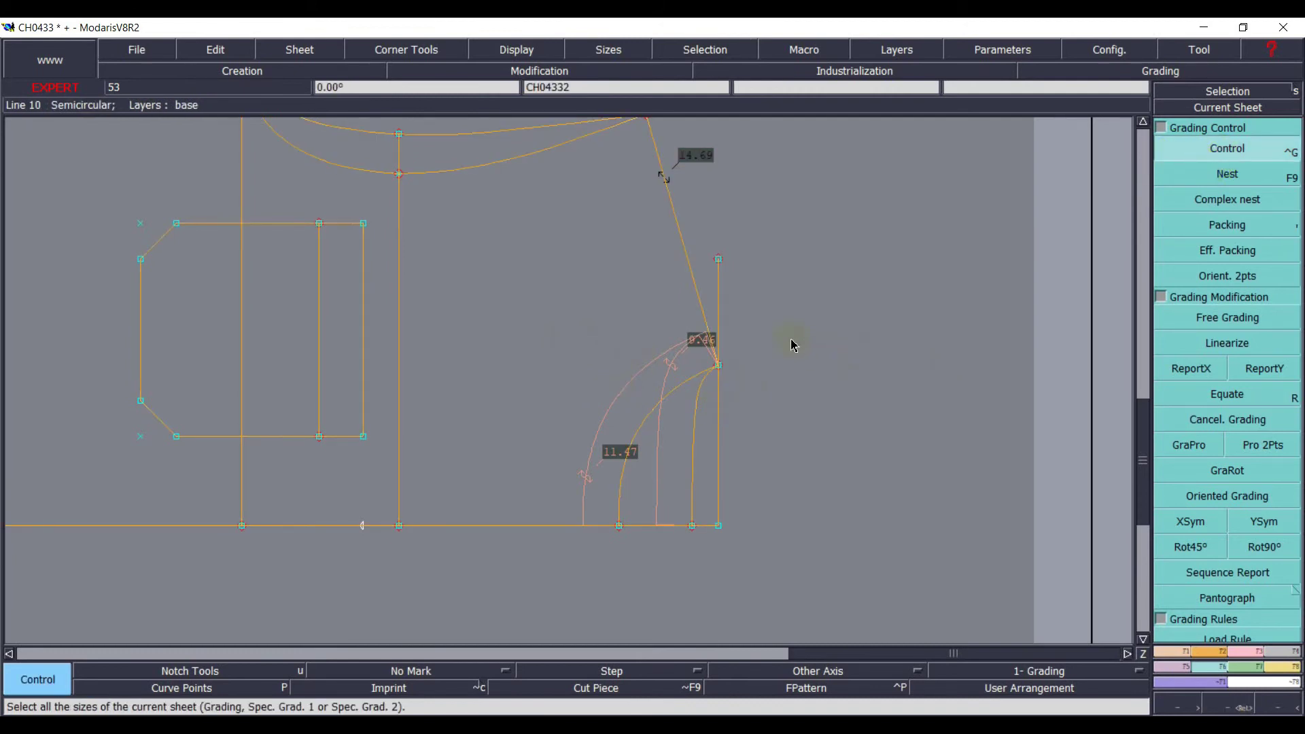
- Set the ddy grading increment of the neck-side shoulder point on the body piece to 0.20 for all sizes
left_click(718, 367)
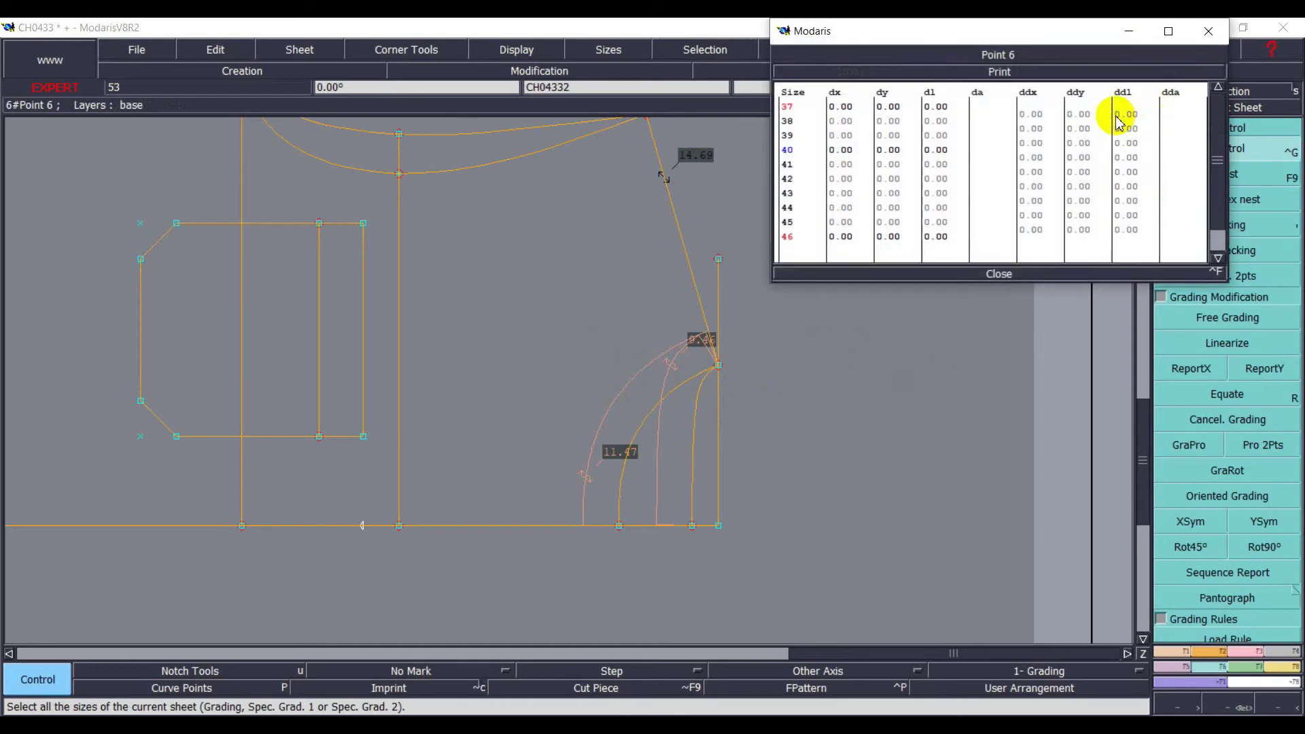
left_click_drag(1084, 117, 1091, 234)
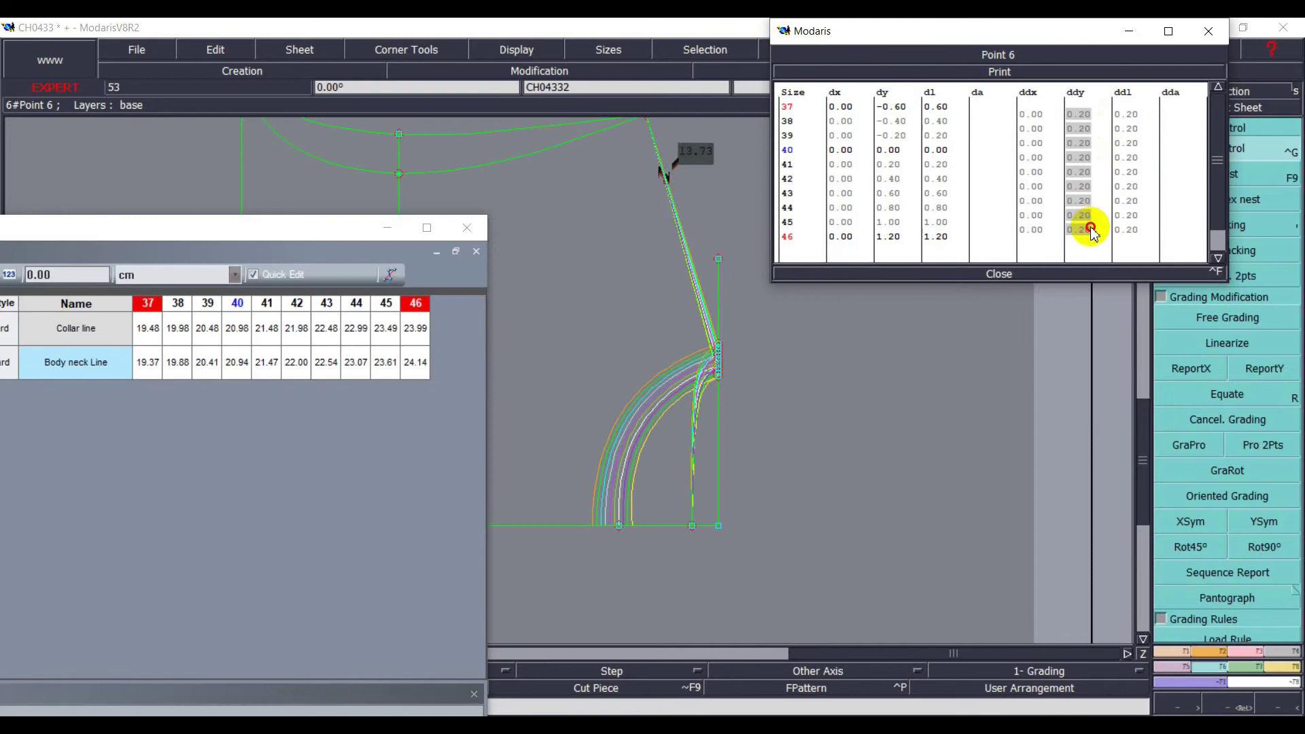
left_click(1090, 235)
left_click(1026, 367)
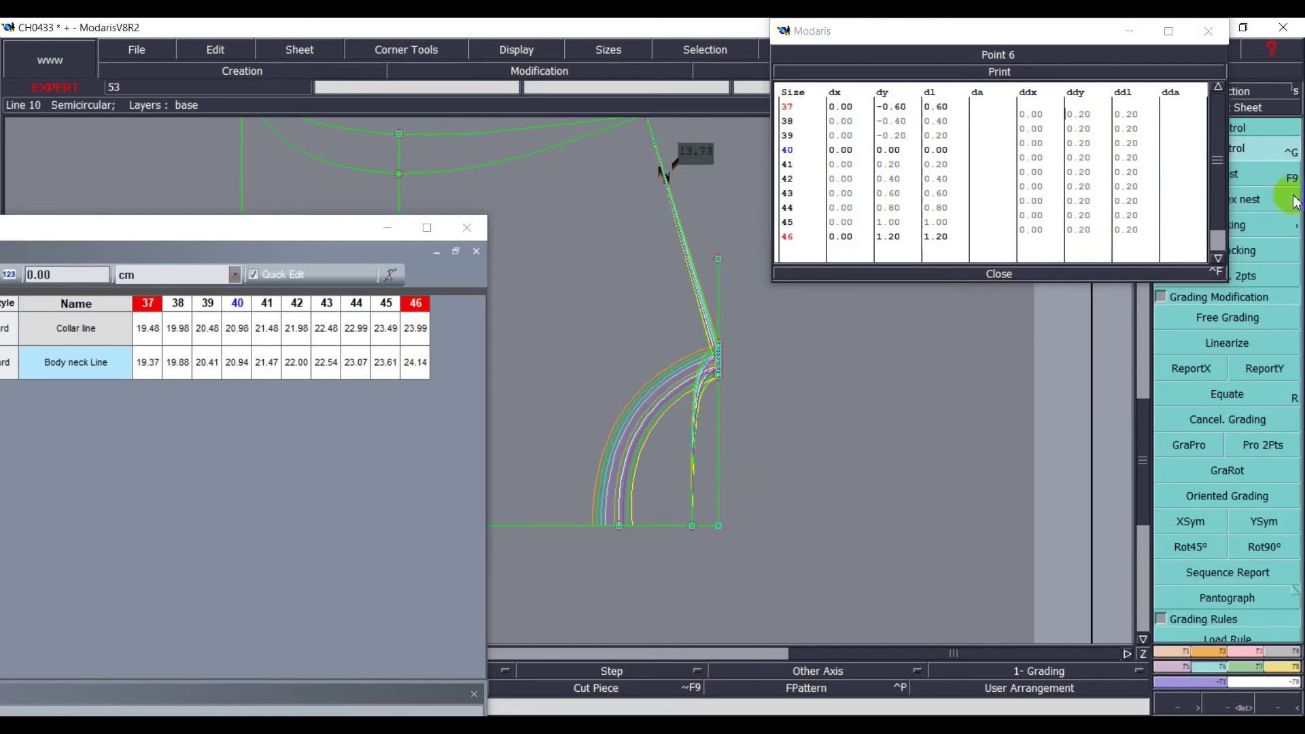
- Set the ddx grading increment of the neckline curve's point on the centre line to -0.20 for all sizes and close the grading and measurement tables
left_click(618, 525)
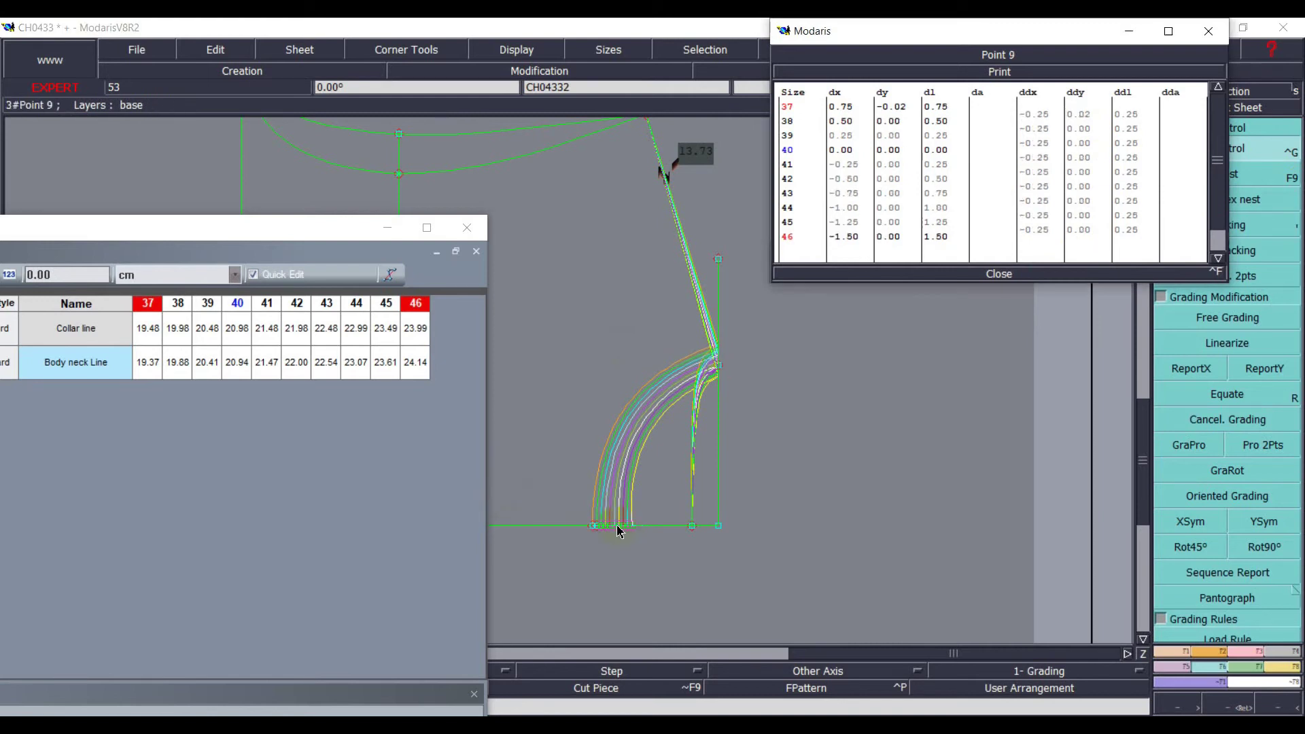
left_click(1182, 139)
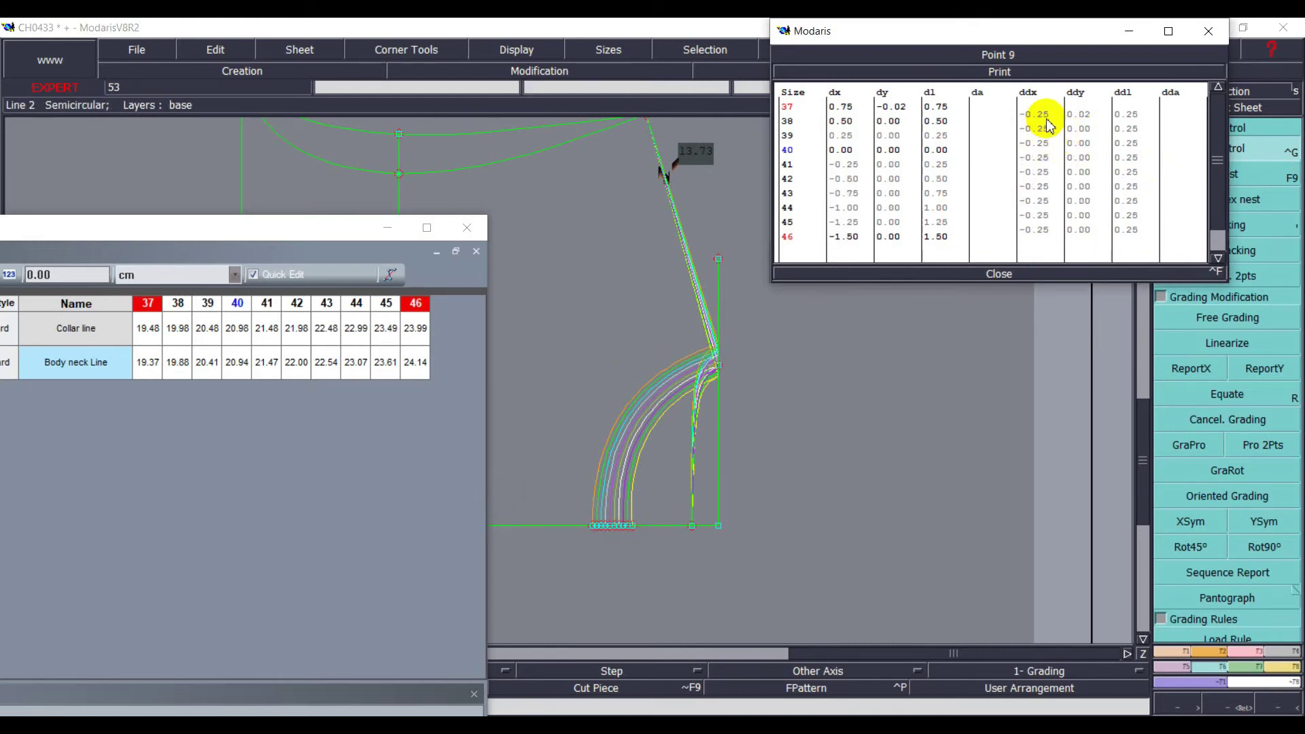
left_click_drag(1029, 112, 1034, 236)
type("-")
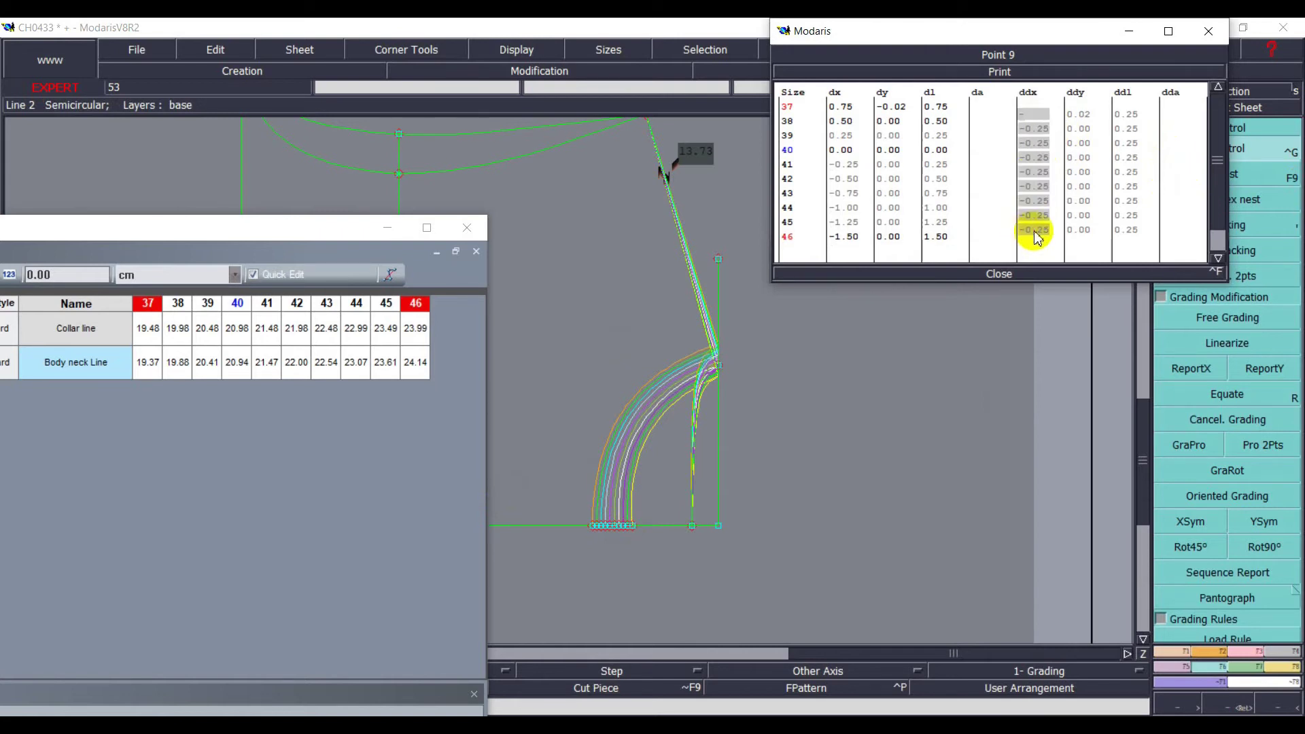
type("0.2")
key("Return")
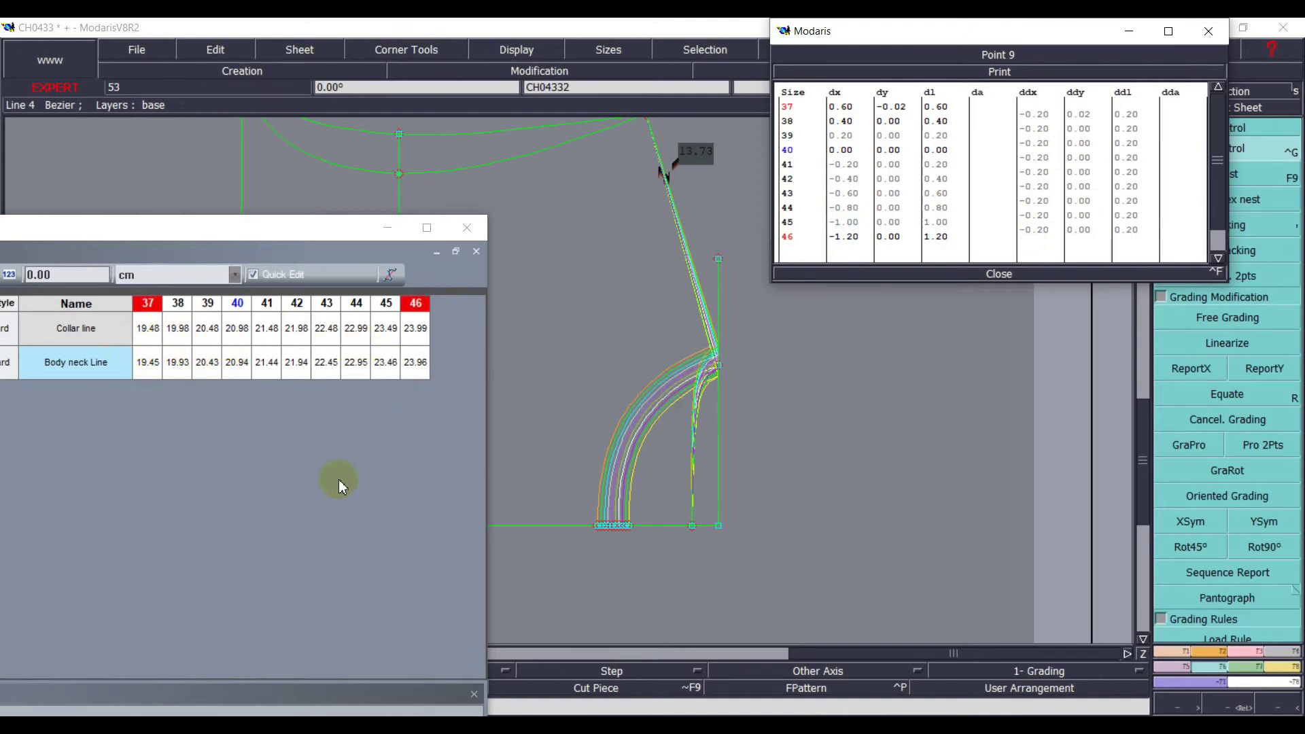
left_click(999, 273)
left_click(450, 228)
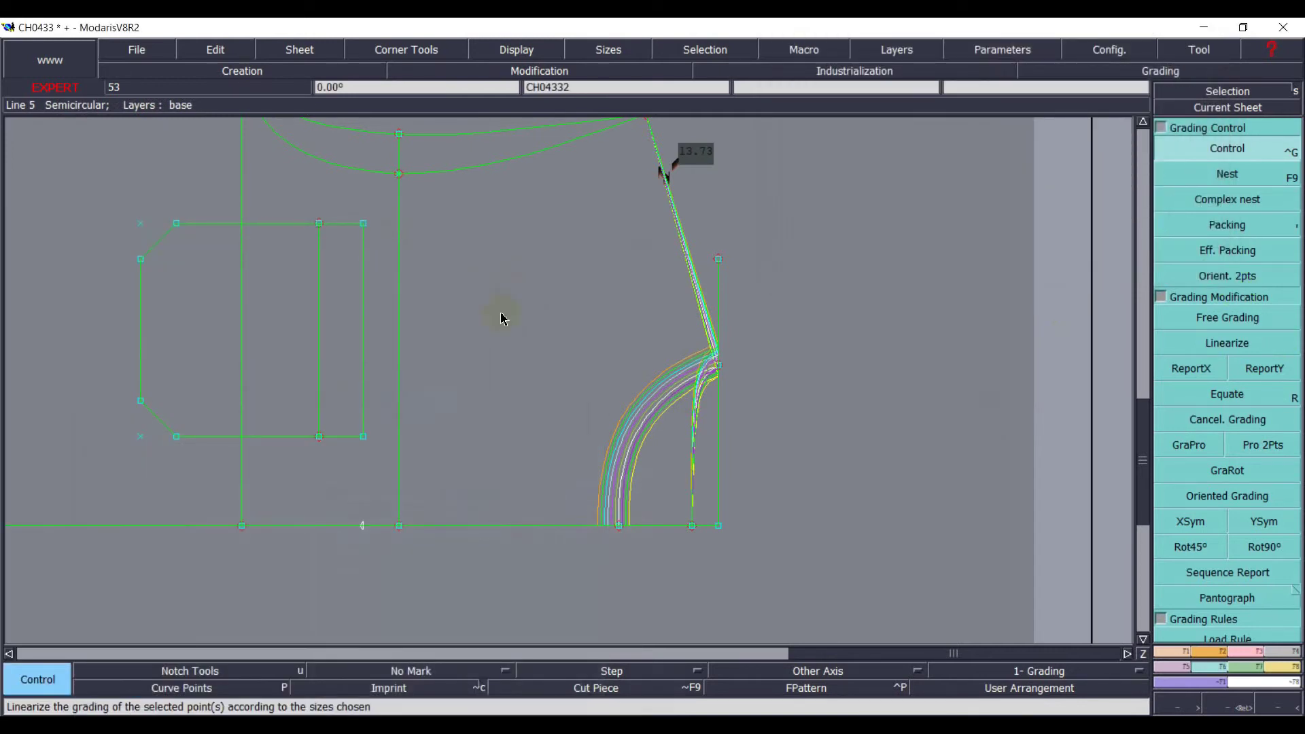
- Save the CH0433 model to the save directory
key("ctrl+s")
left_click(527, 474)
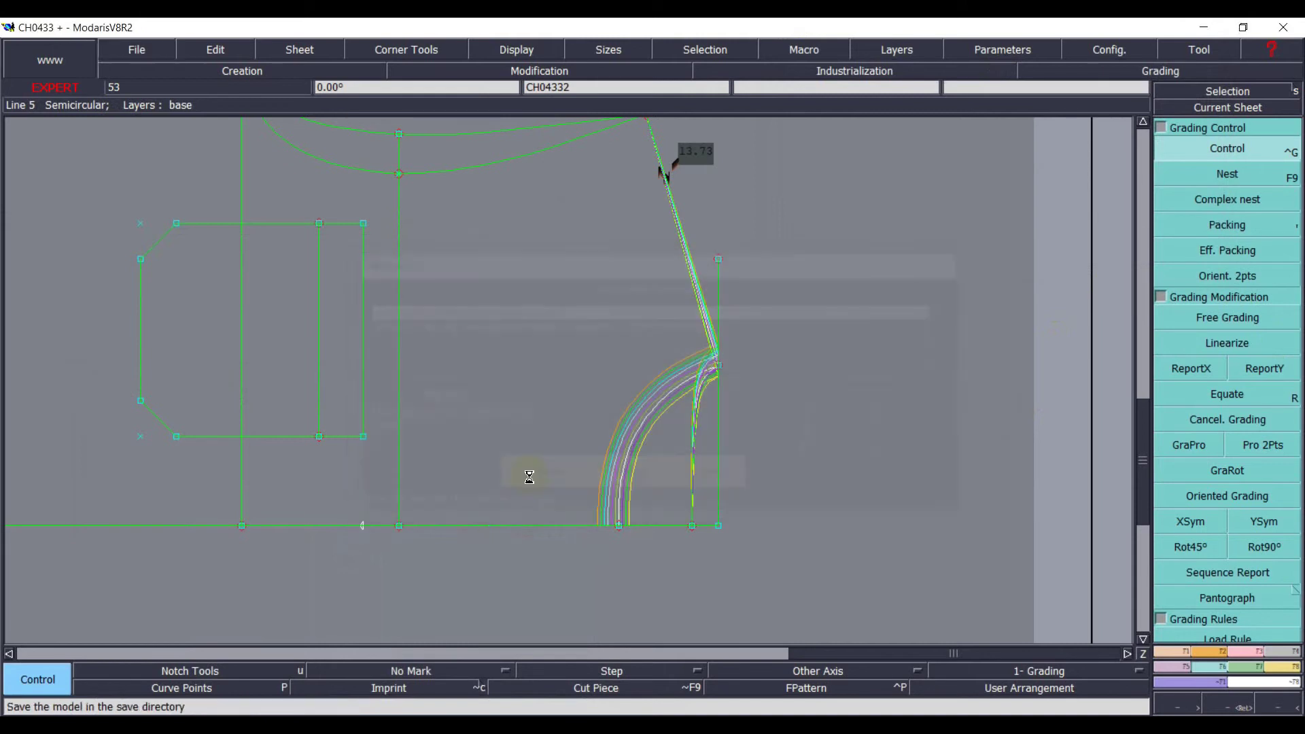
left_click(528, 474)
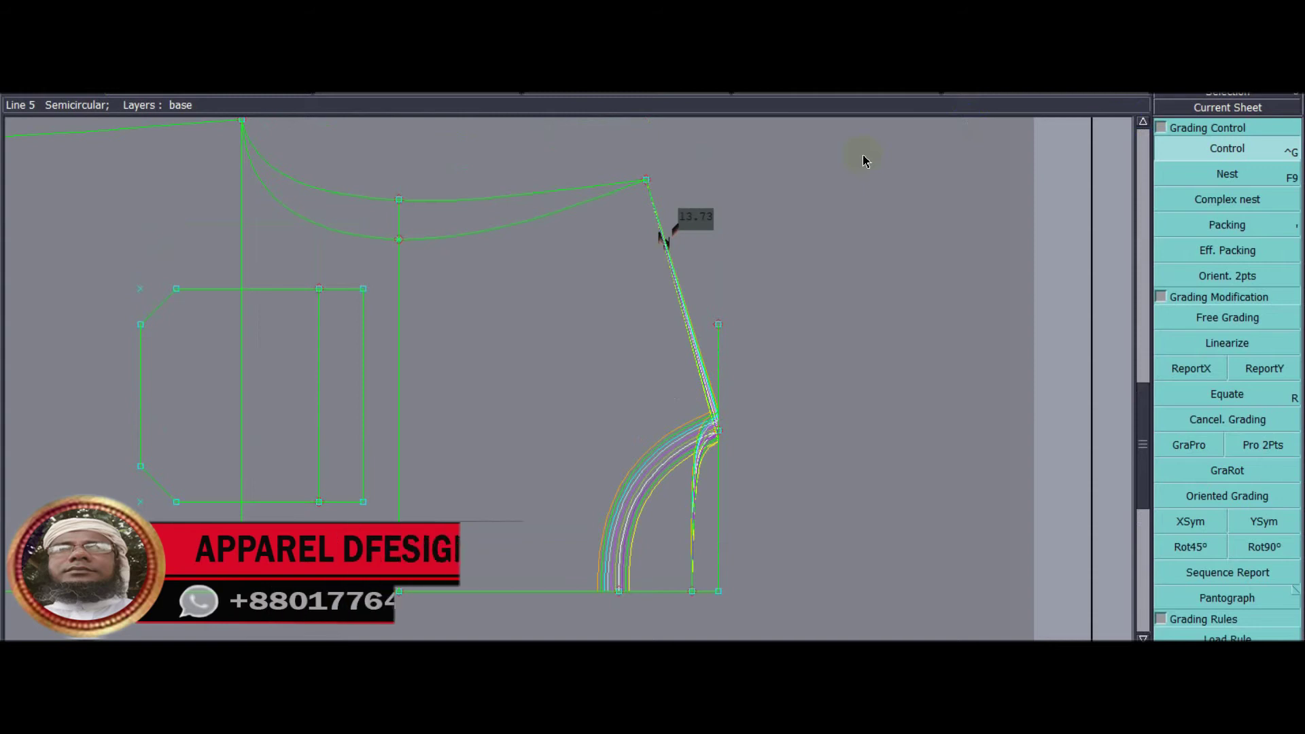
- Pack the graded sizes on the neck-side shoulder point so the nest is aligned there
left_click(1269, 345)
left_click(1208, 228)
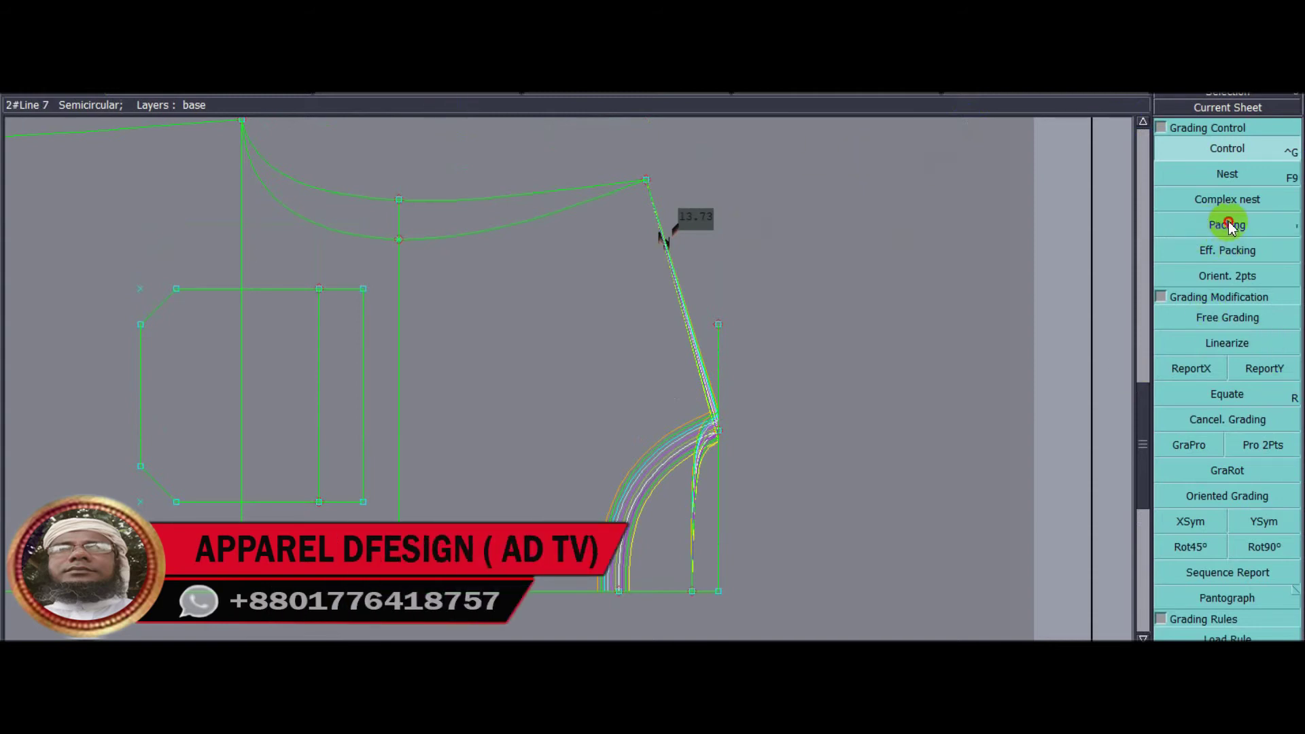
left_click(719, 436)
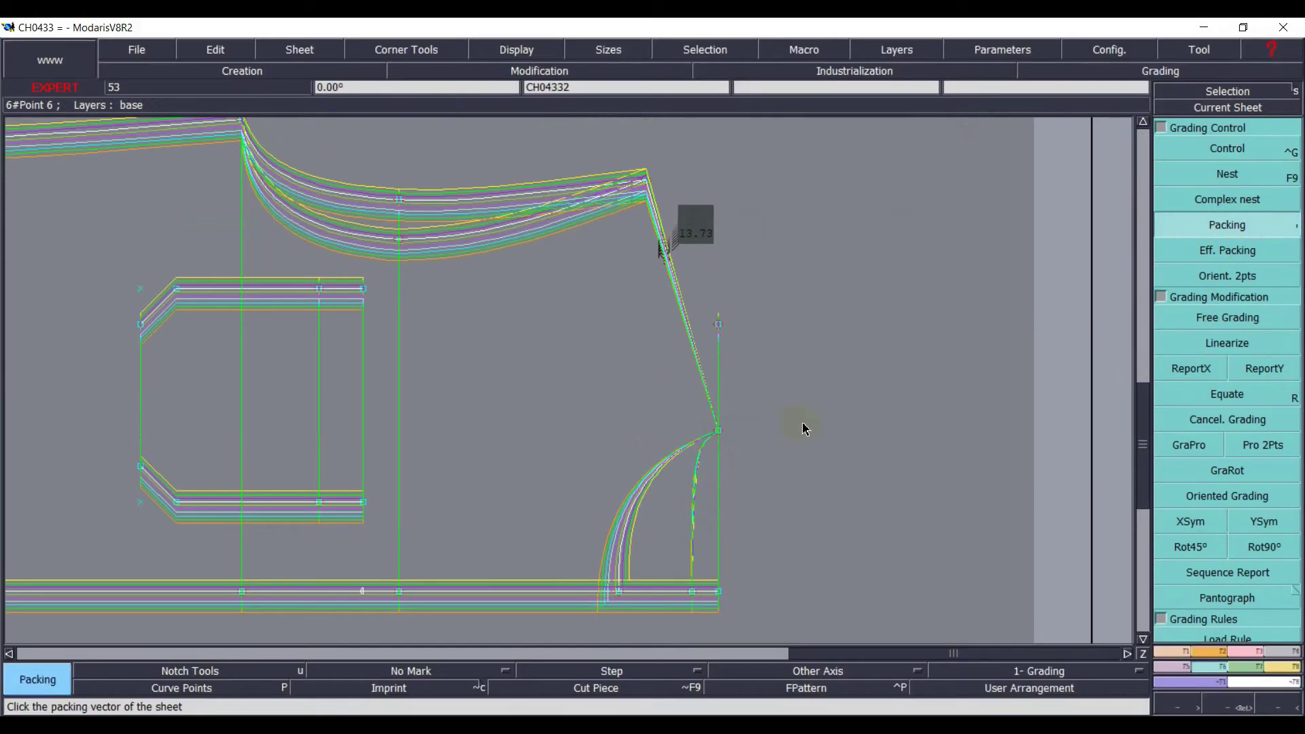
left_click(804, 428)
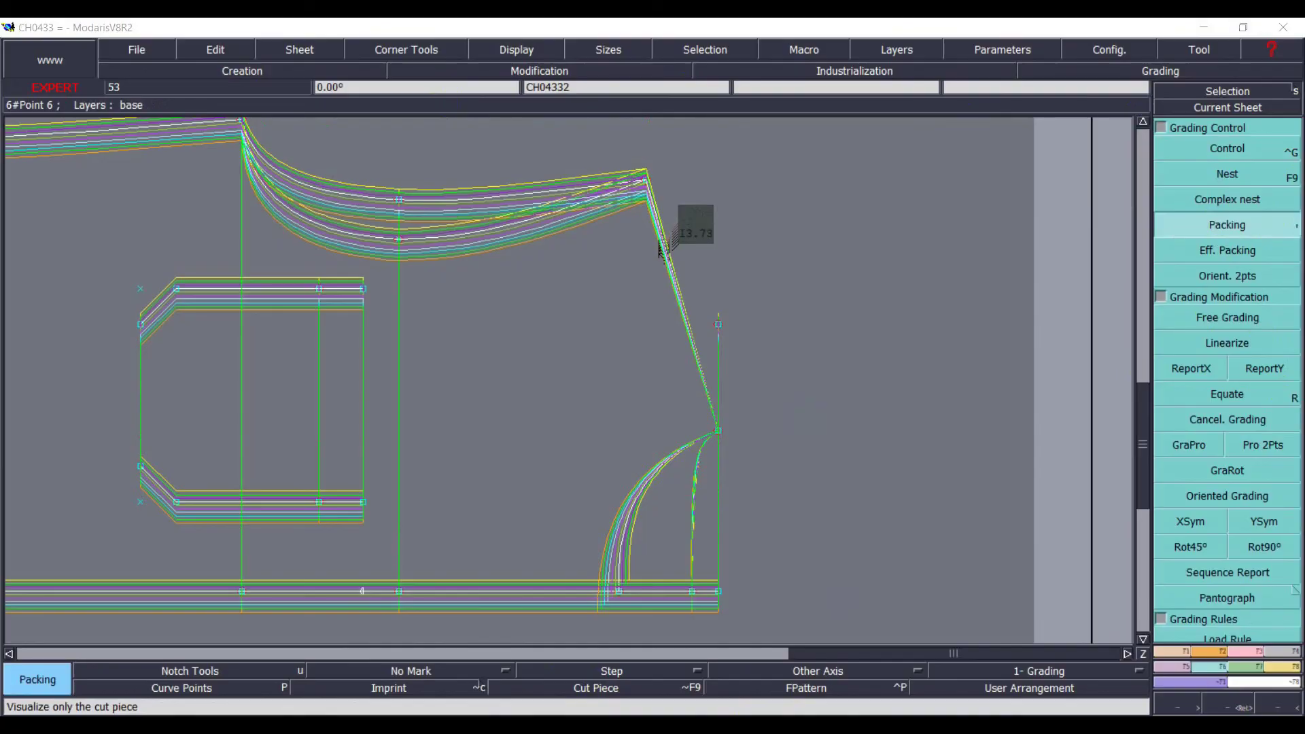
- Check the AFH shoulder length per size in the Acrobat Reader measurement chart and display the outer shoulder point's grading values in Modaris
key("alt+Tab")
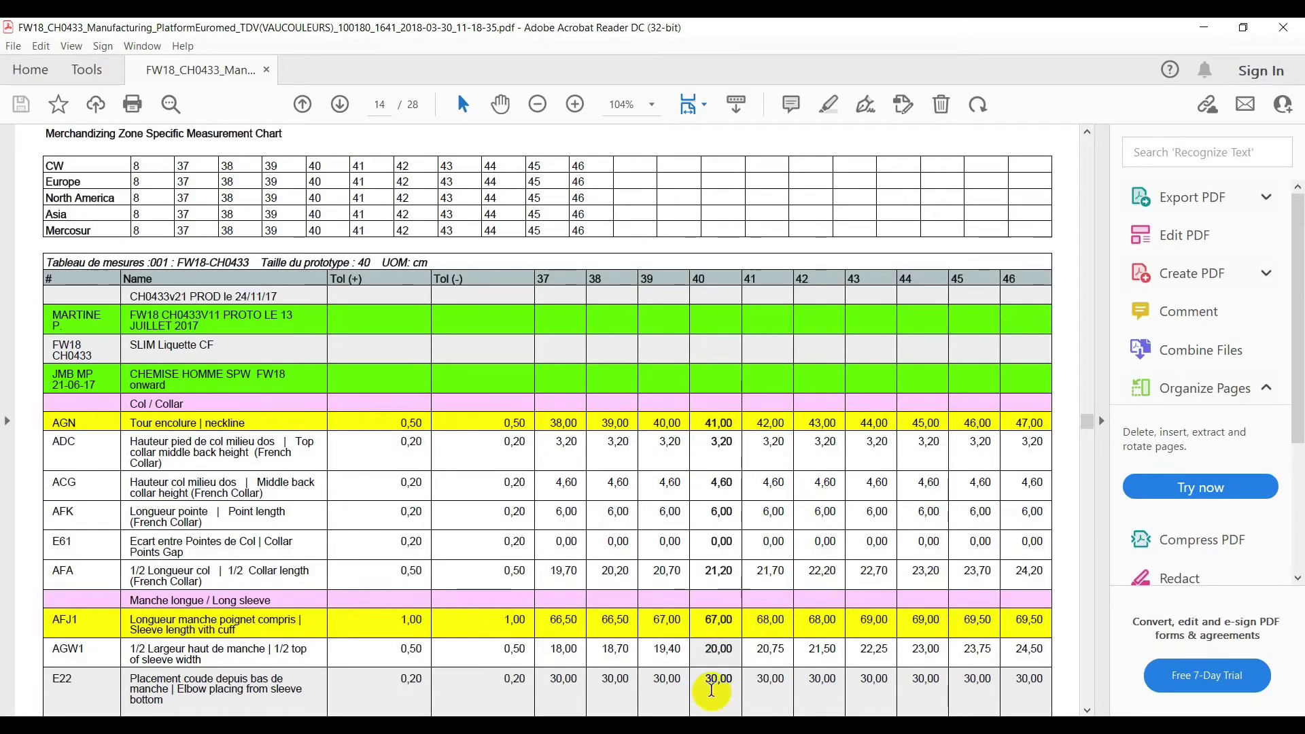
key("alt+Tab")
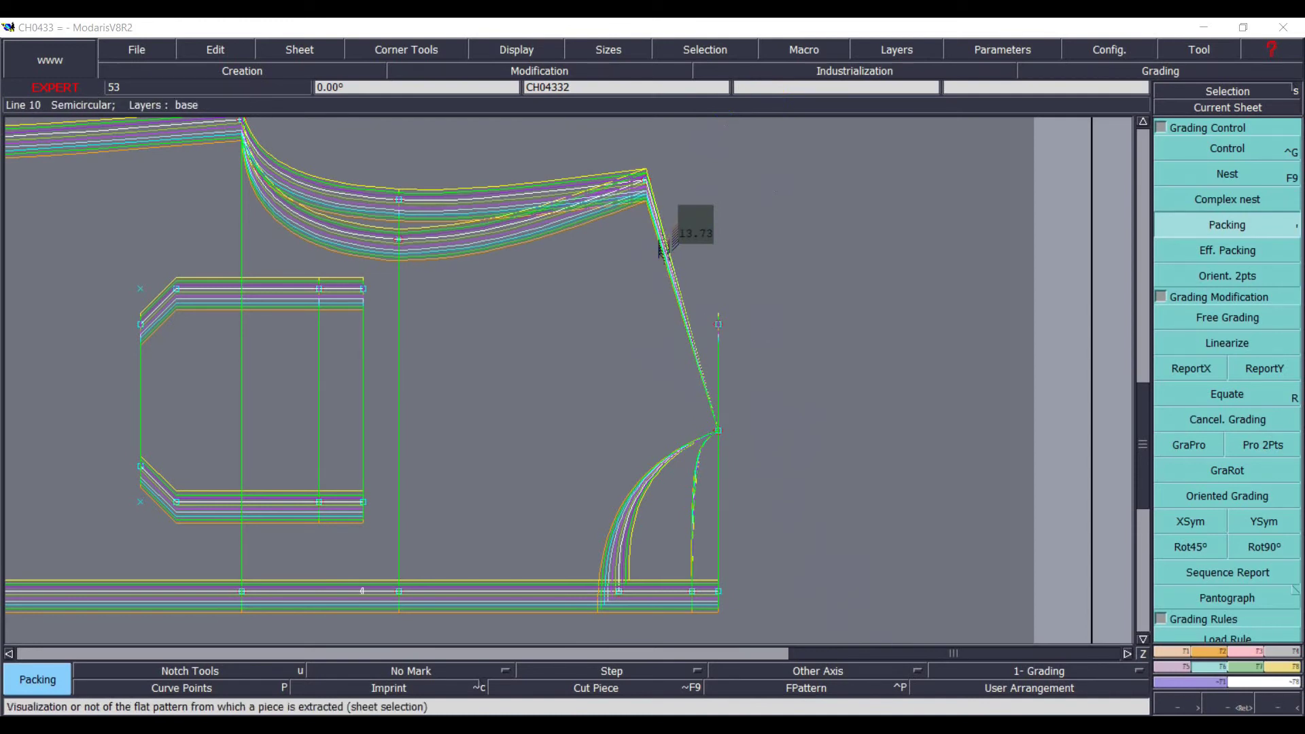
key("alt+Tab")
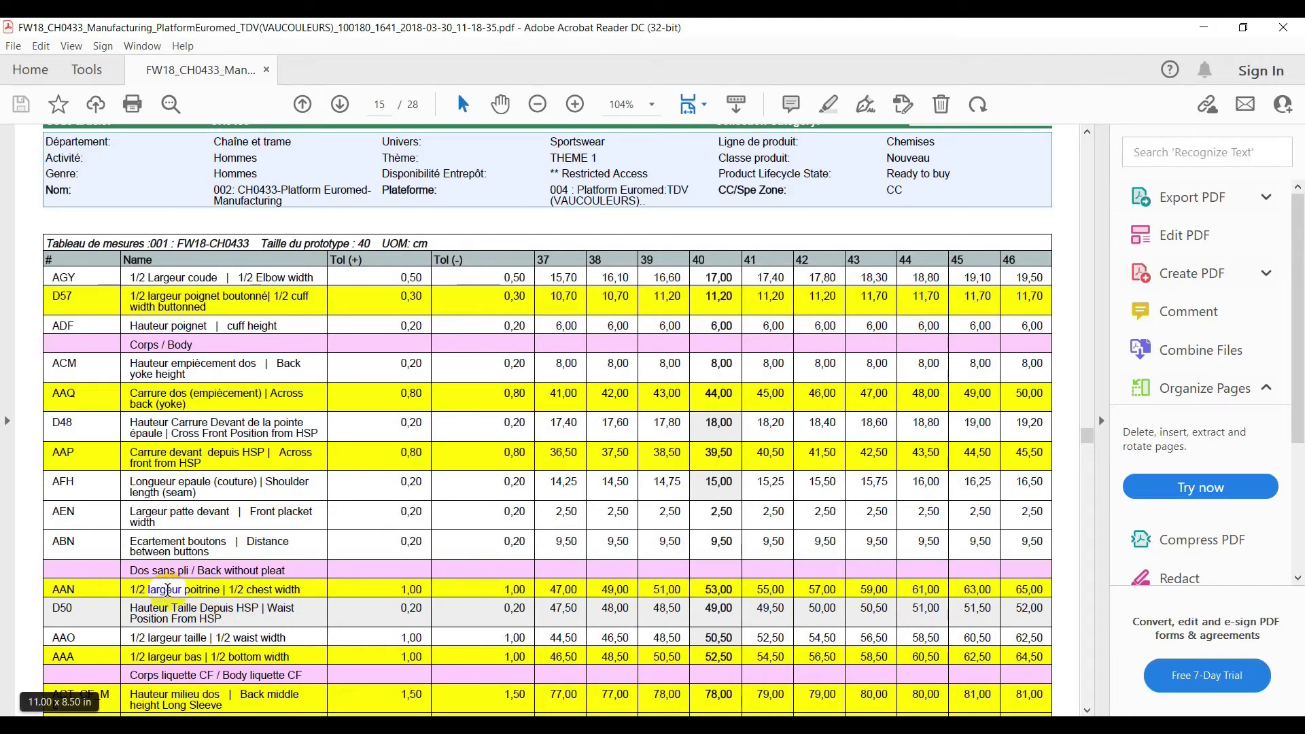
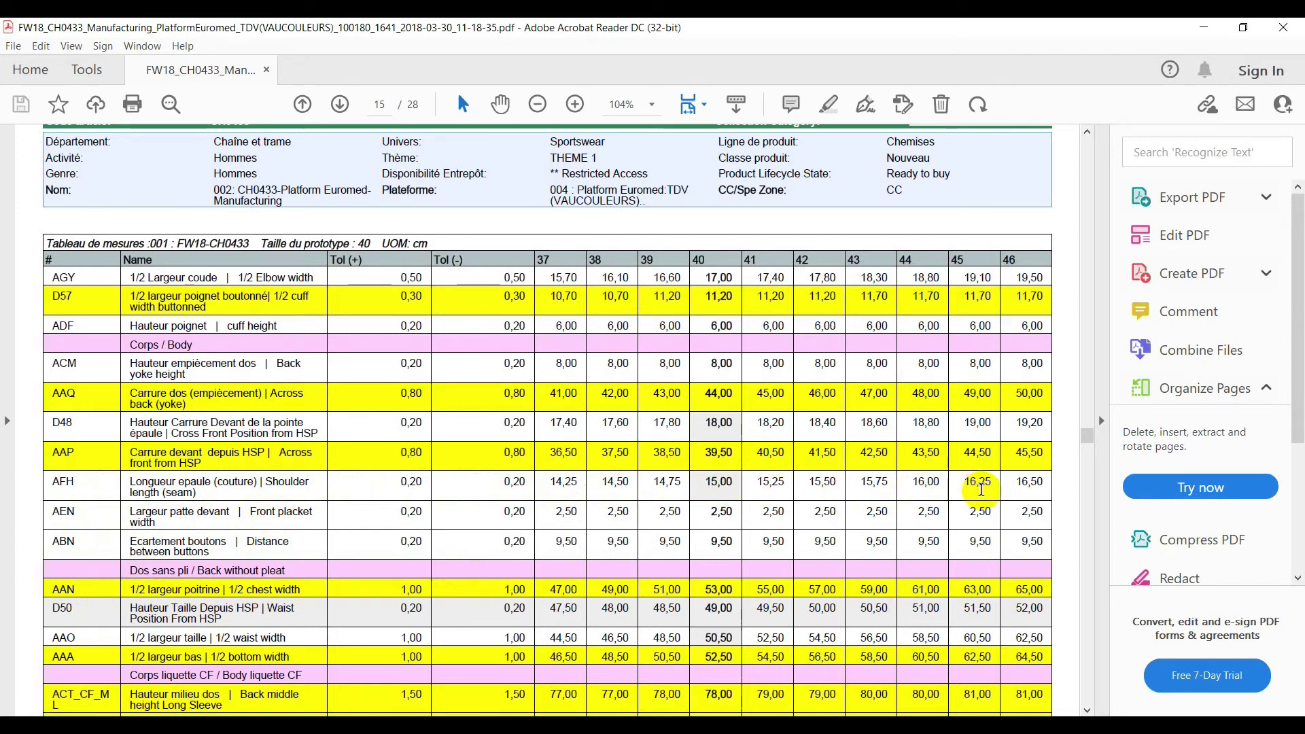
left_click(1203, 27)
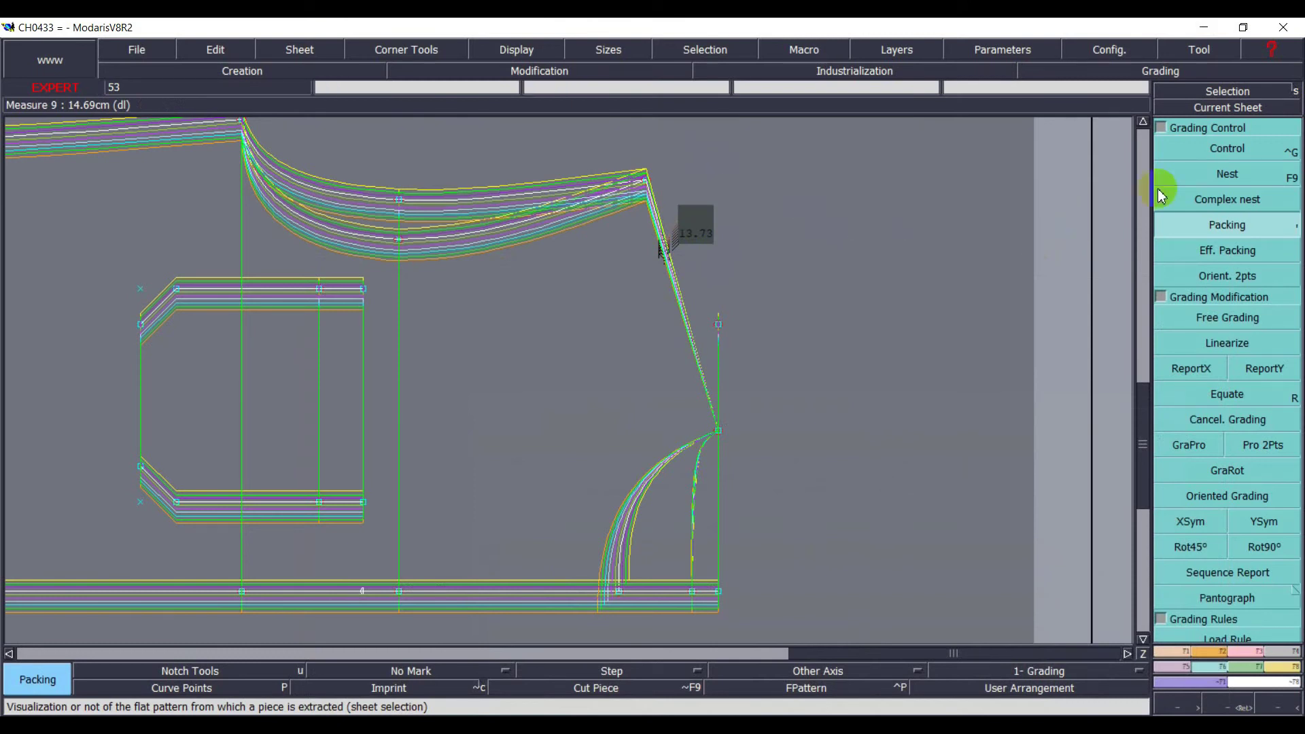
left_click(1216, 151)
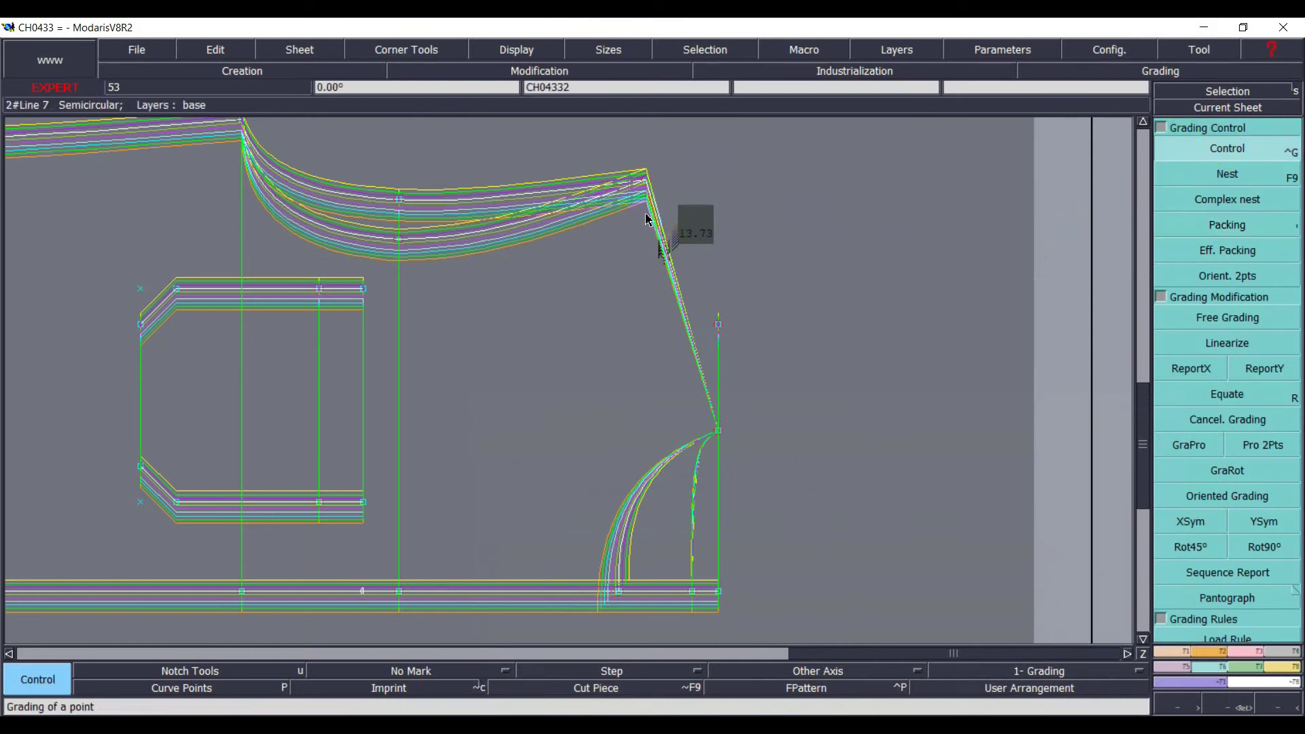
left_click(646, 190)
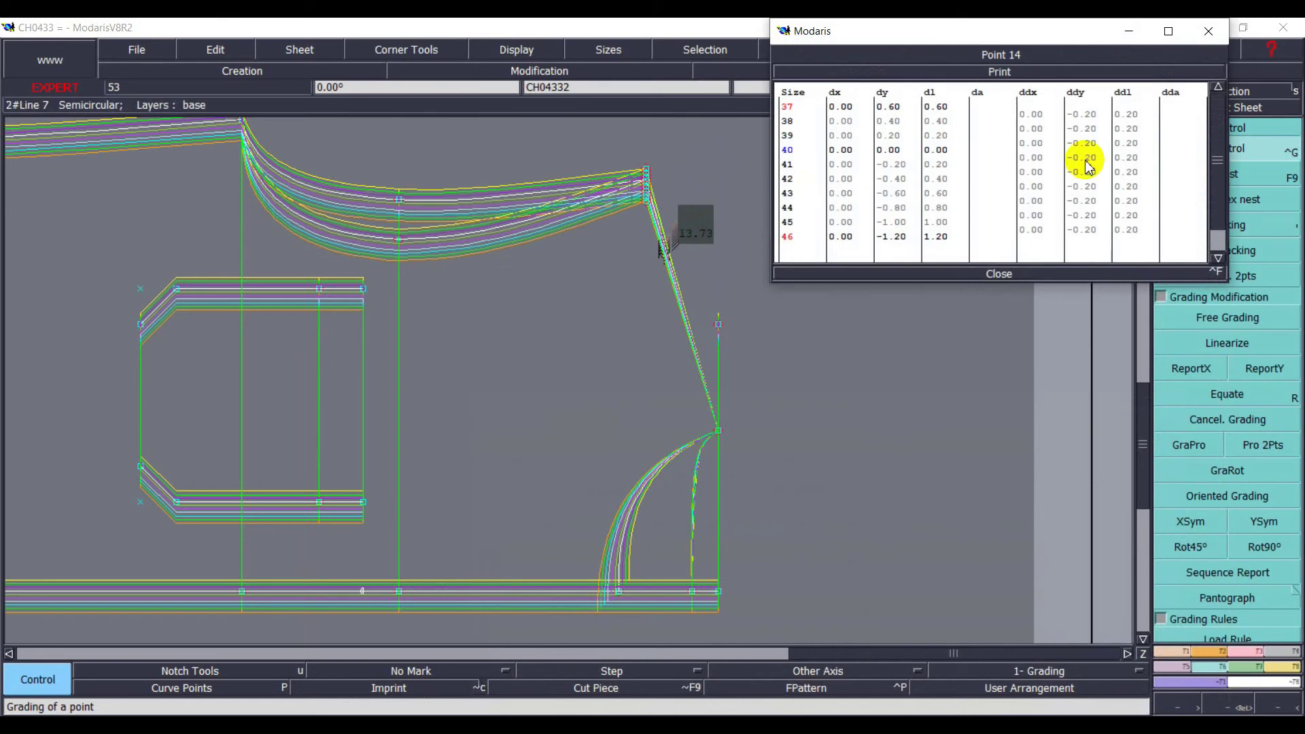
- Try ddx grading increments of -0.10 and 0.10 for all sizes on the outer shoulder point
left_click_drag(1034, 119, 1032, 233)
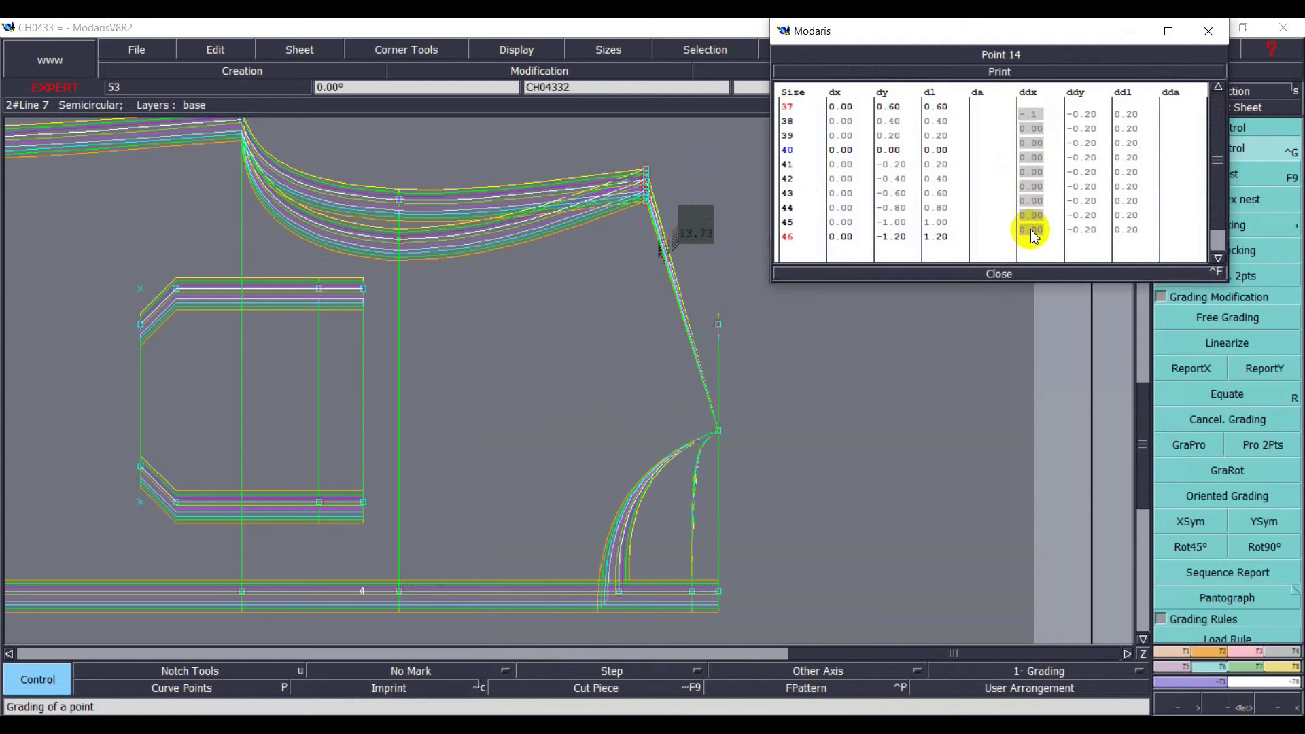
key("Return")
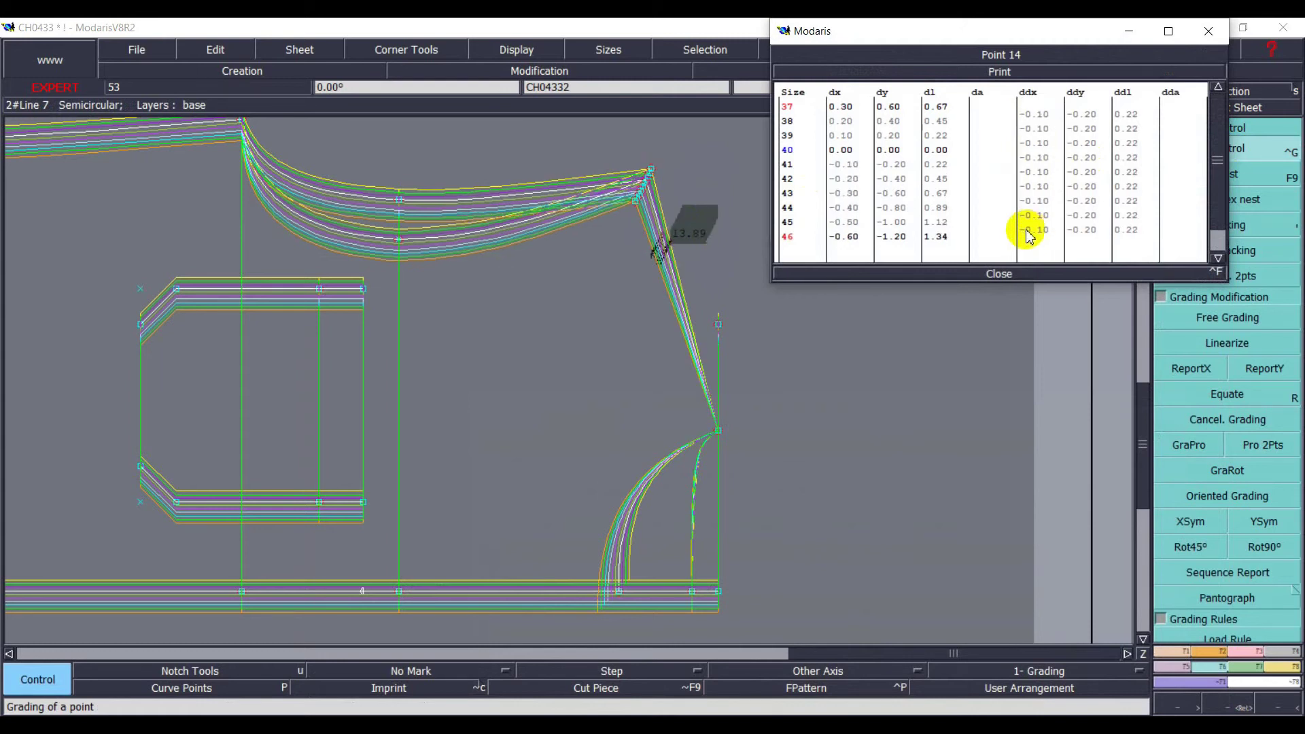
left_click_drag(1043, 116, 1045, 236)
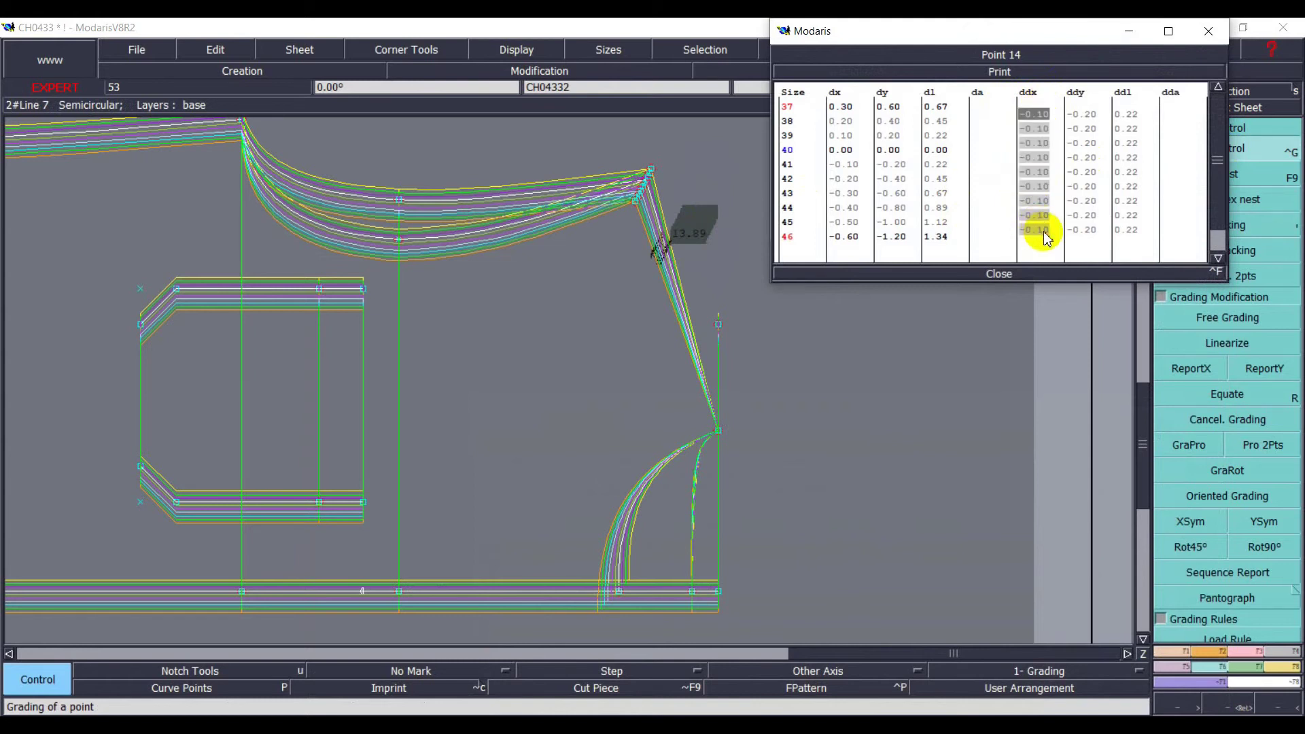
key("Return")
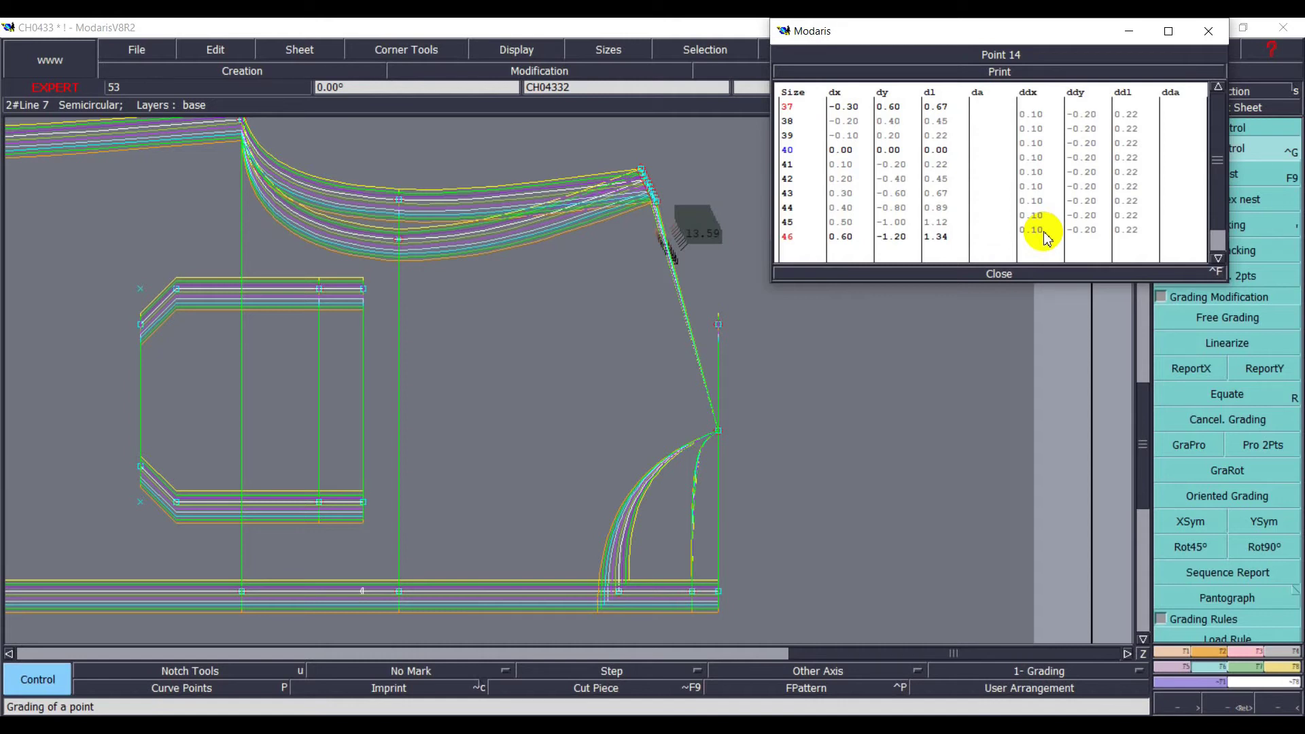
- Set the outer shoulder point's grading increments to ddy 0.25 and ddx -0.10 for all sizes and close the grading table
left_click_drag(1090, 120, 1086, 228)
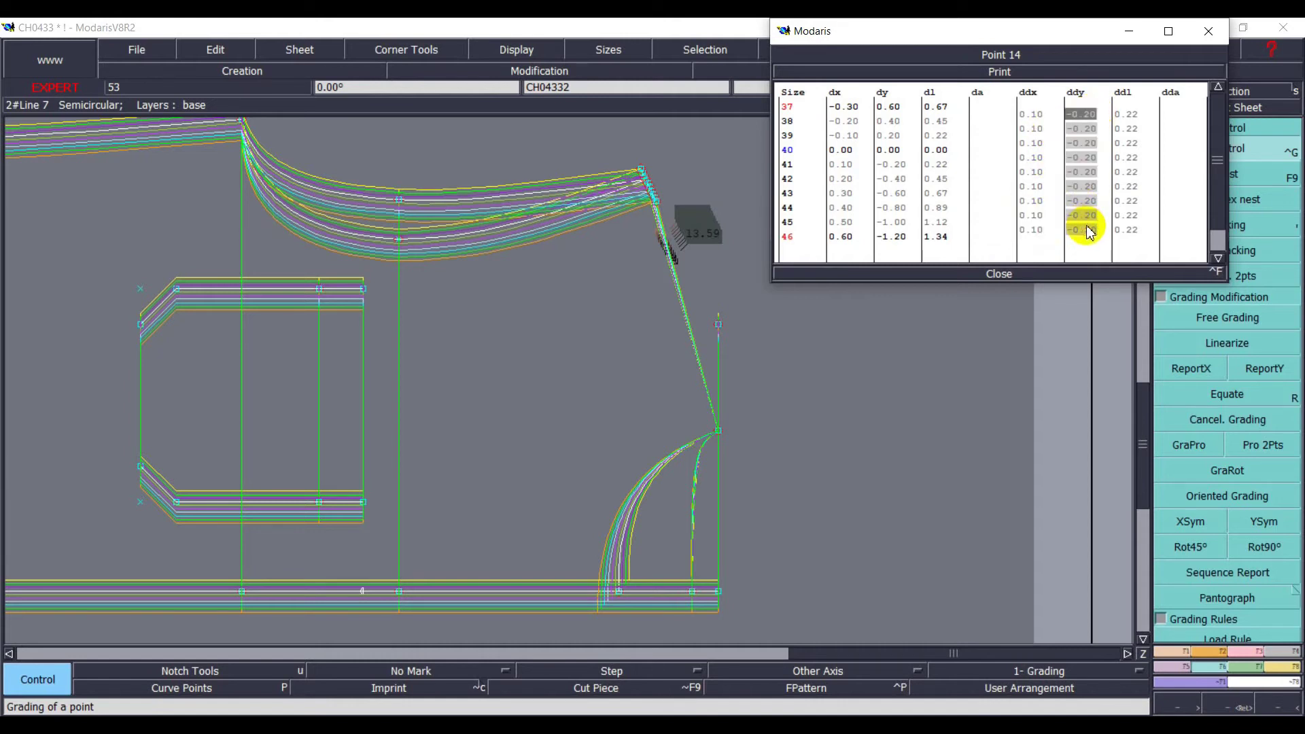
type(".25")
key("Return")
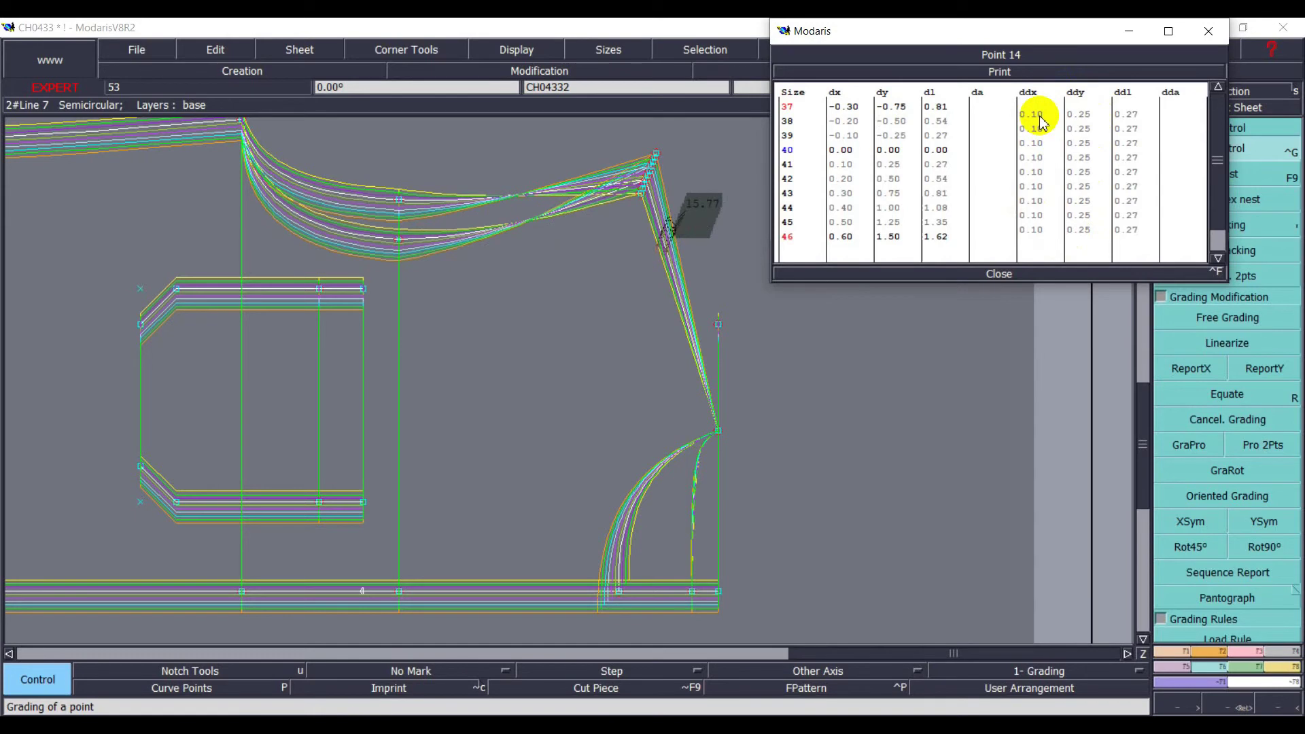
left_click_drag(1033, 115, 1033, 233)
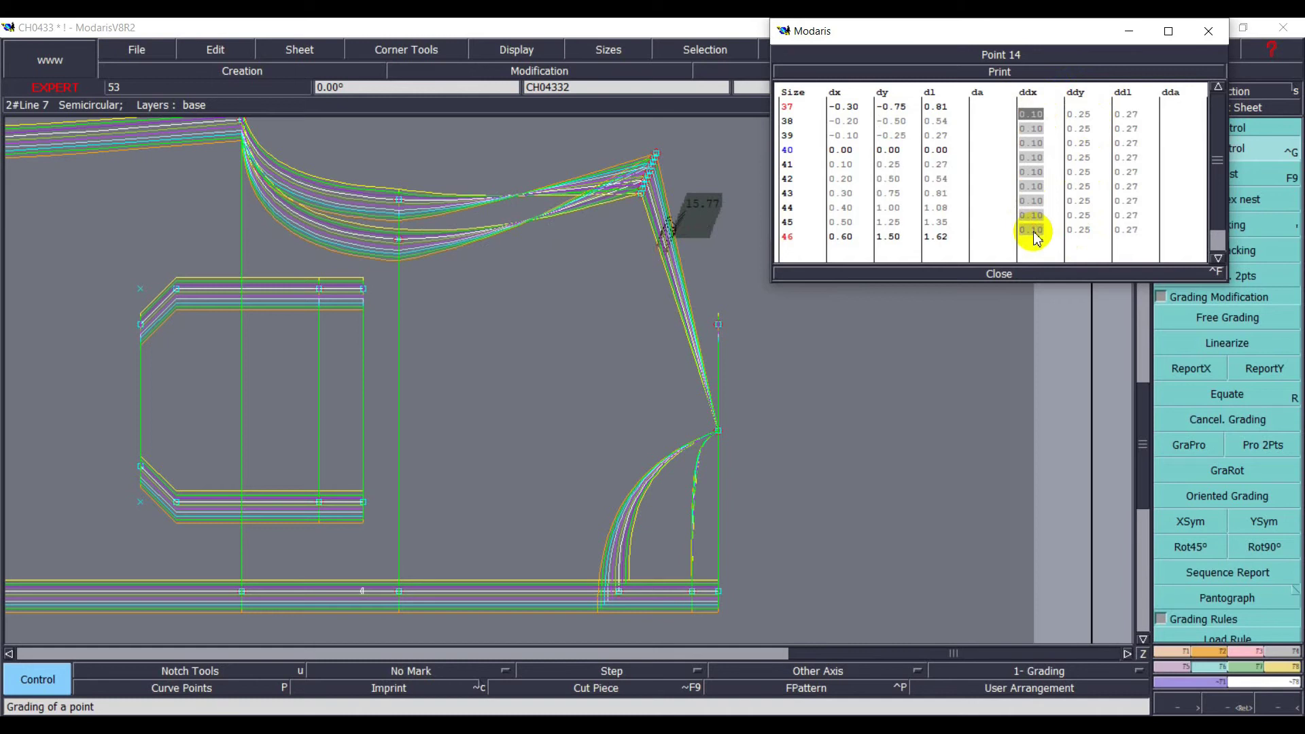
type("-")
key("Return")
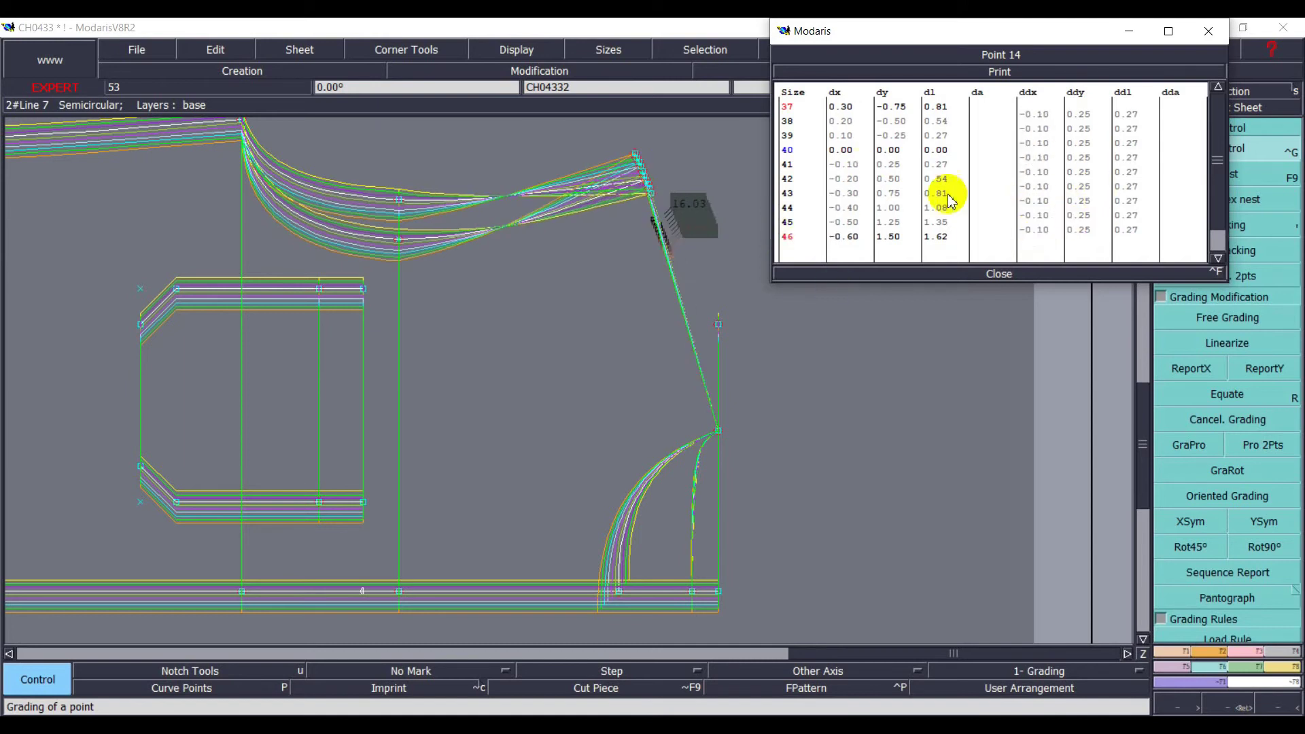
left_click(996, 275)
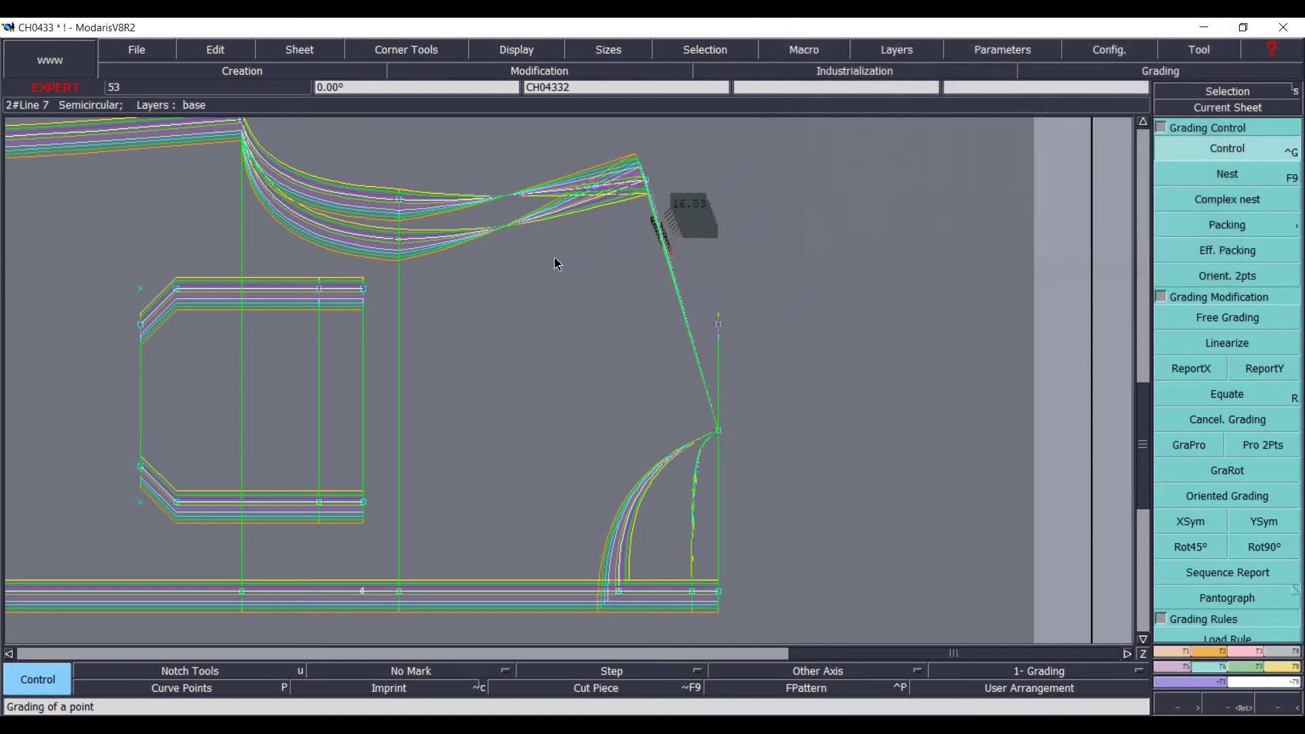
- Release the nest's packing on the neck-side shoulder point and show the whole body piece
left_click(1226, 225)
left_click(601, 331)
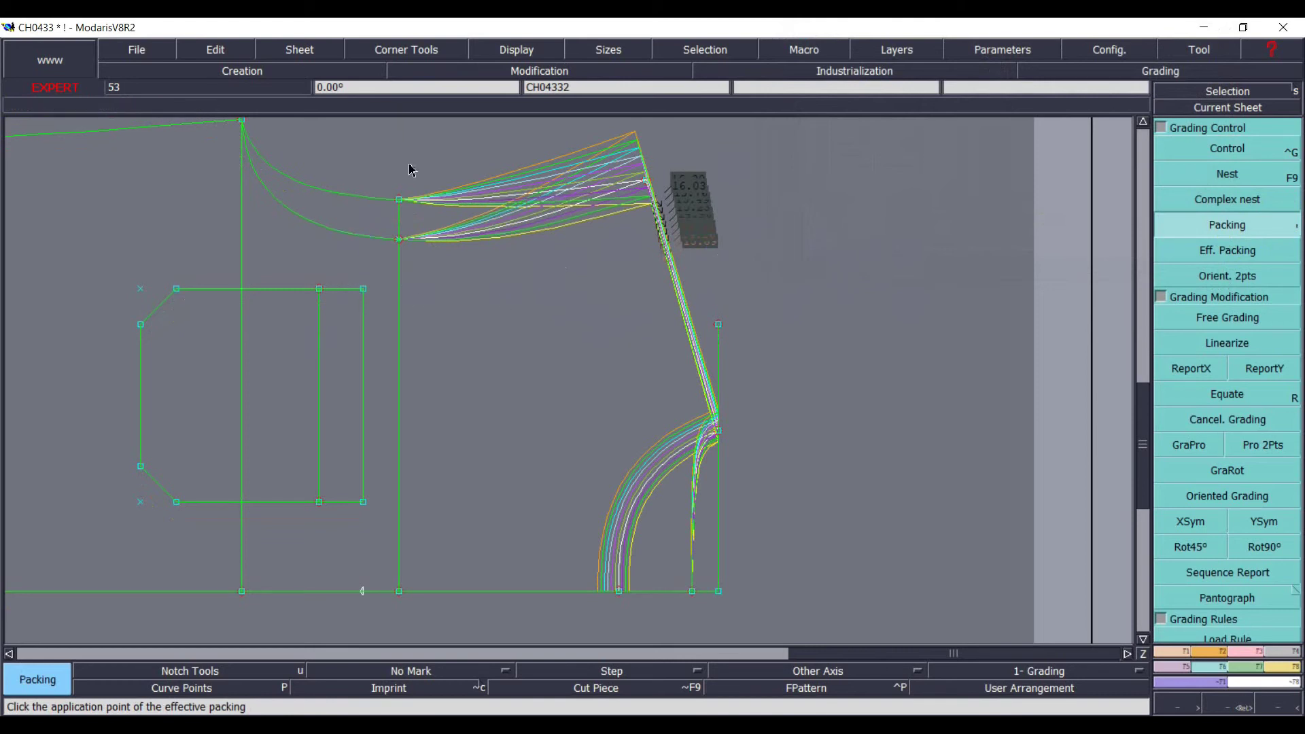
left_click(1020, 669)
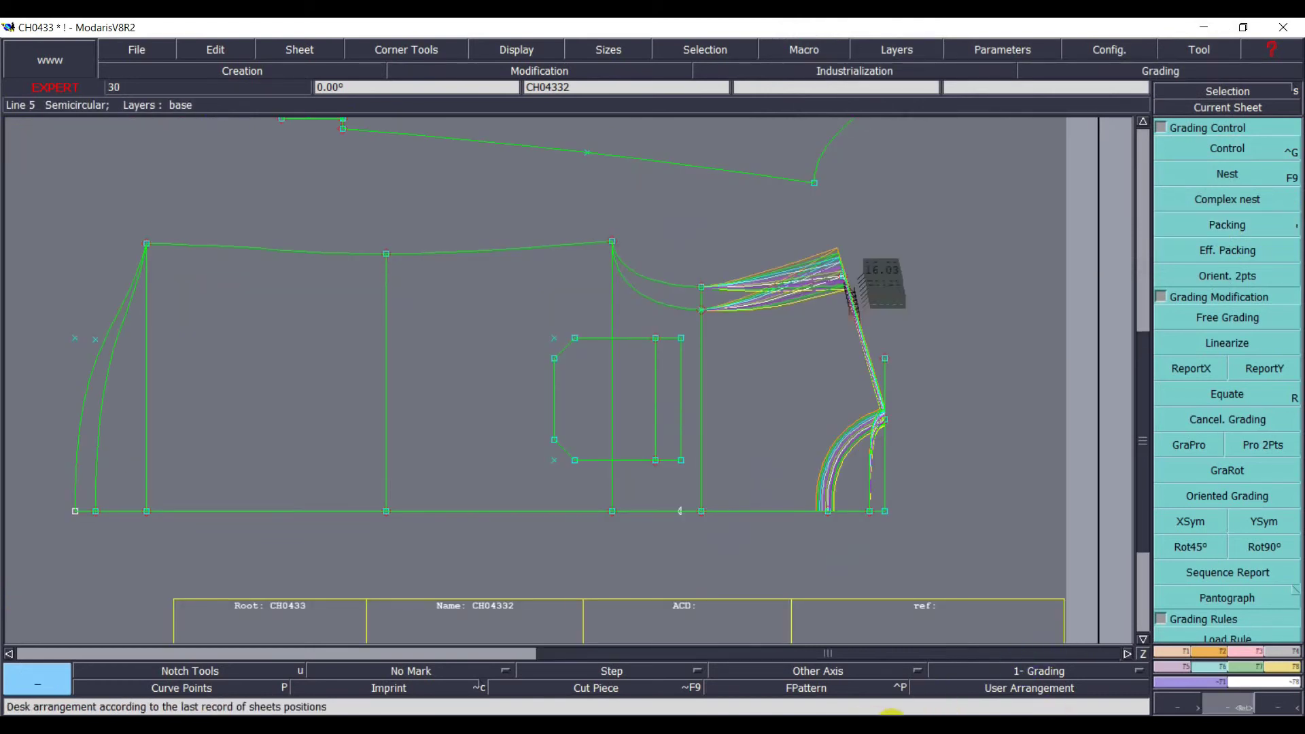
- Check the AGW1 half top-of-sleeve width per size in the Acrobat Reader measurement chart and return to Modaris
left_click(897, 680)
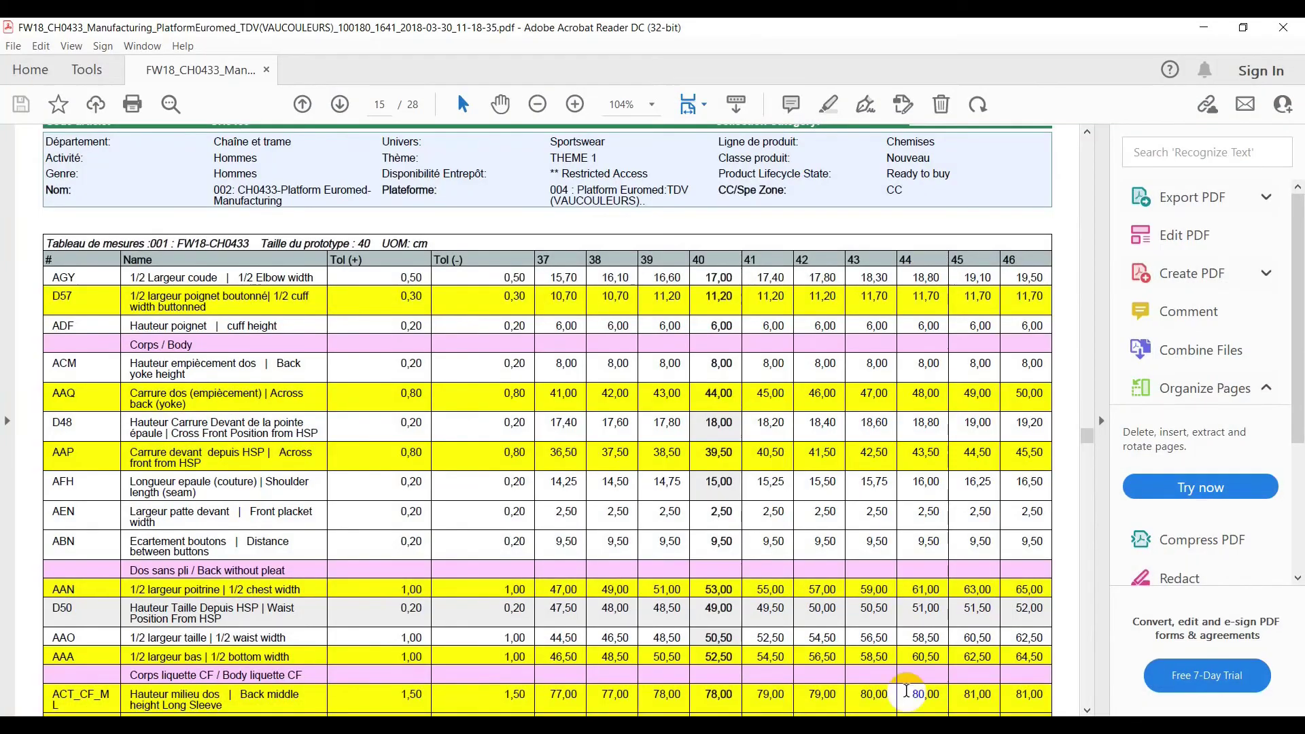
scroll(713, 506, "up", 20)
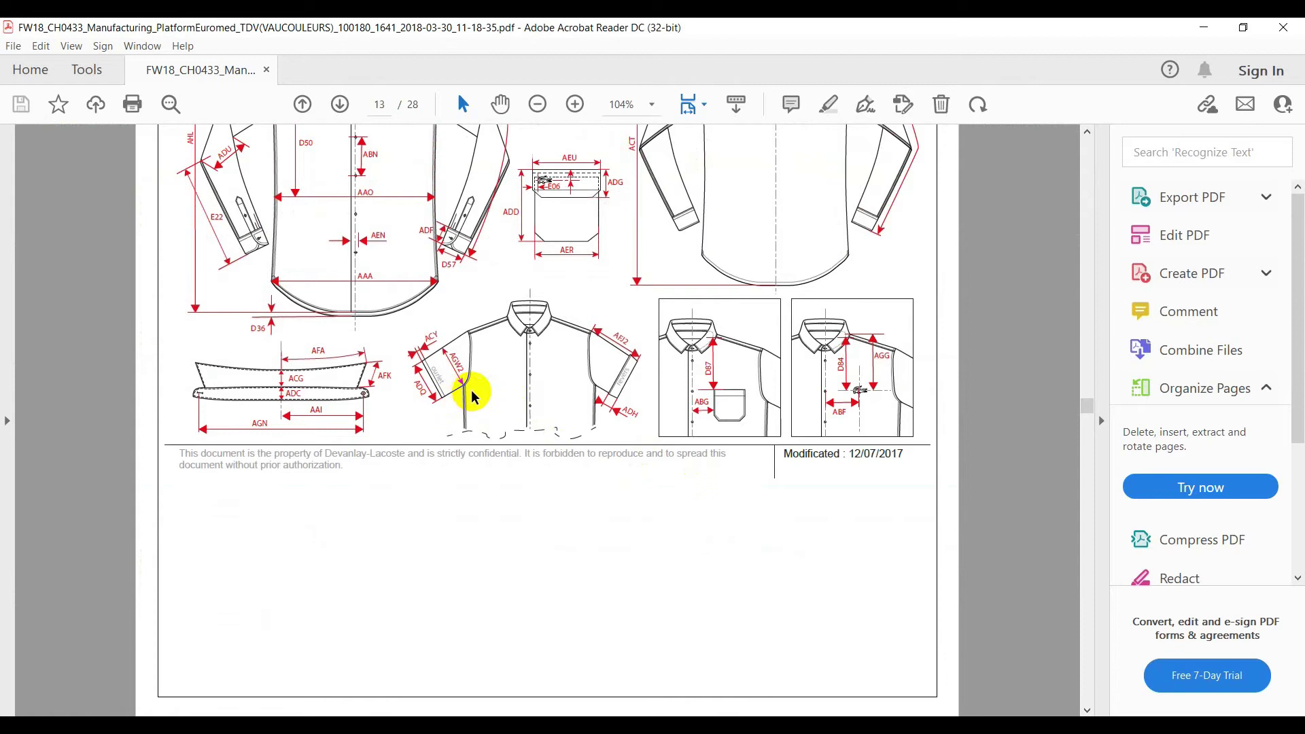
scroll(549, 346, "up", 3)
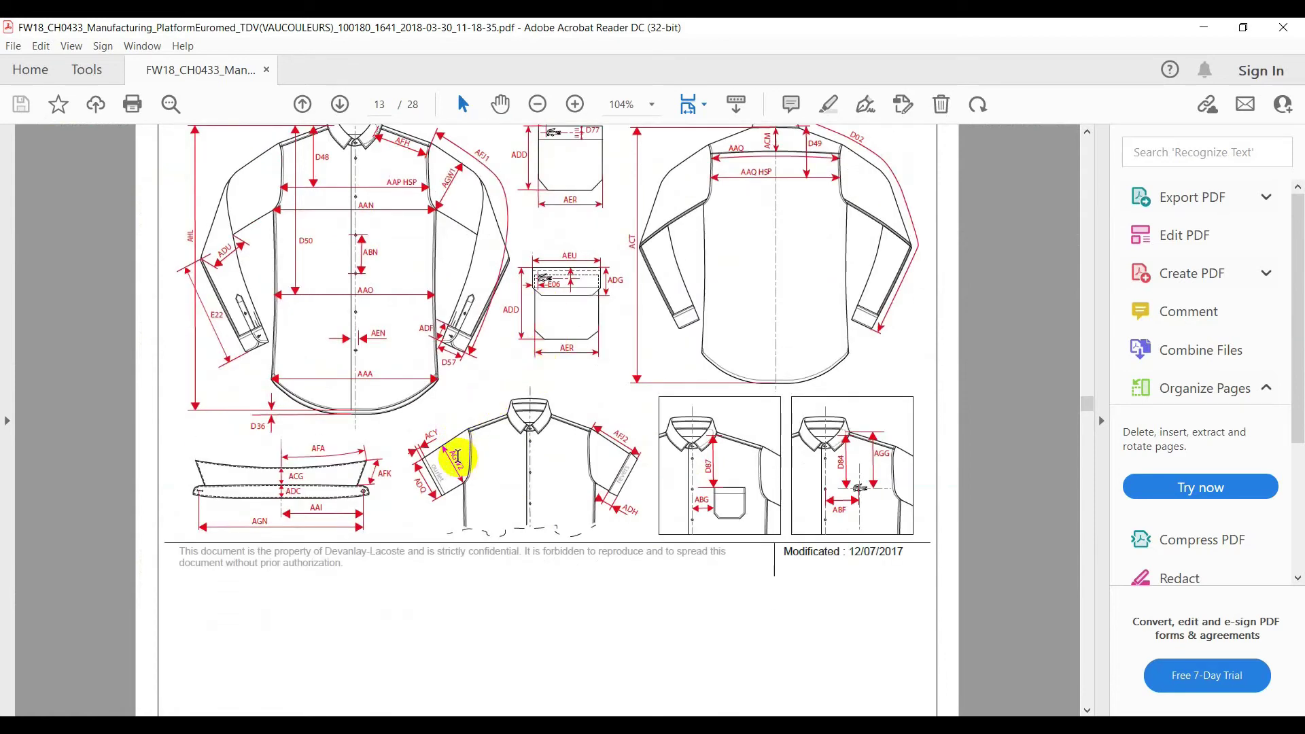
scroll(454, 264, "up", 2)
scroll(476, 306, "down", 2, "ctrl")
scroll(476, 462, "down", 8)
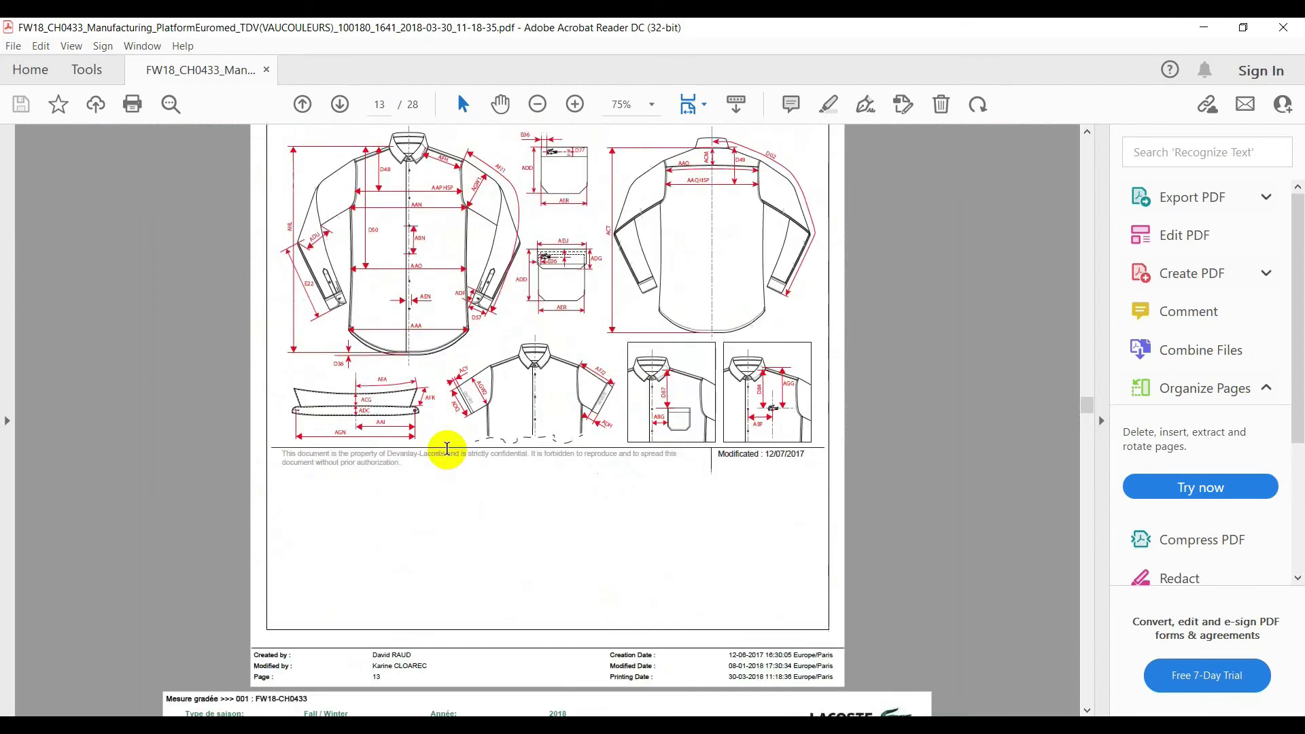
scroll(354, 584, "down", 14)
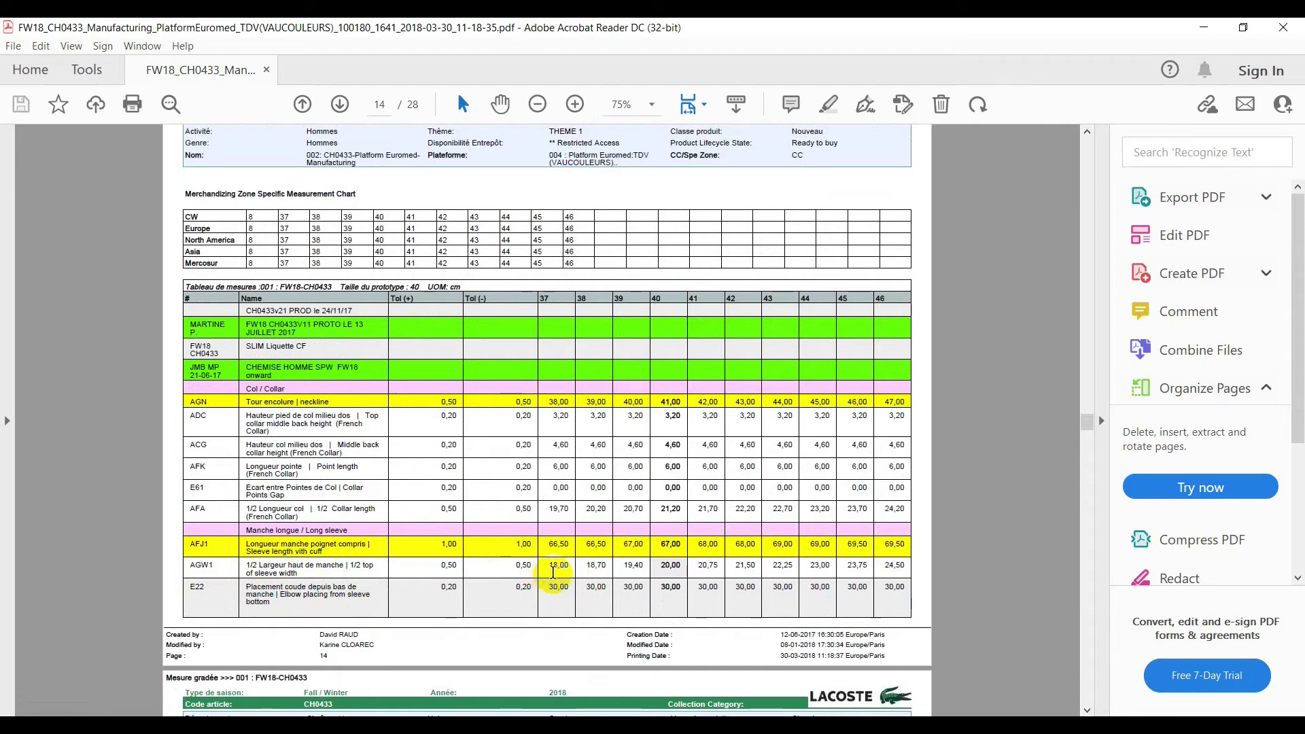
scroll(592, 569, "up", 1)
left_click_drag(608, 598, 583, 598)
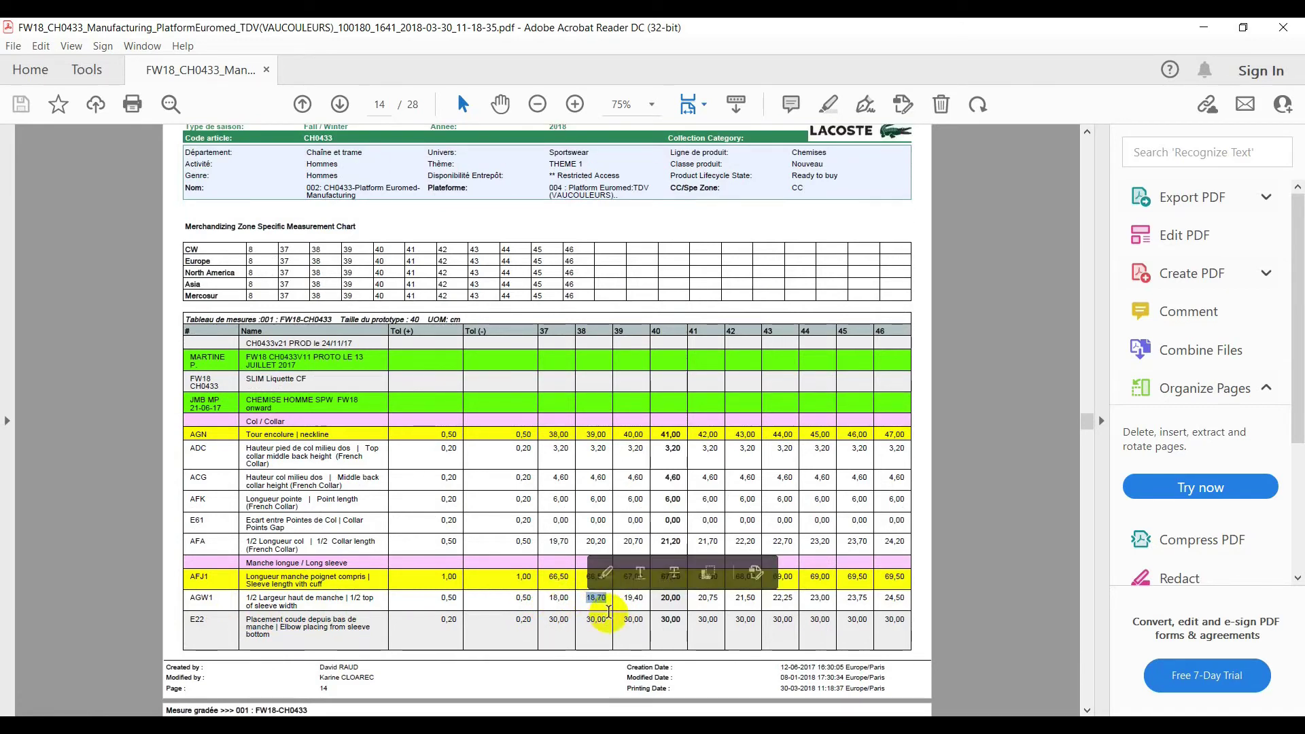
left_click(1203, 27)
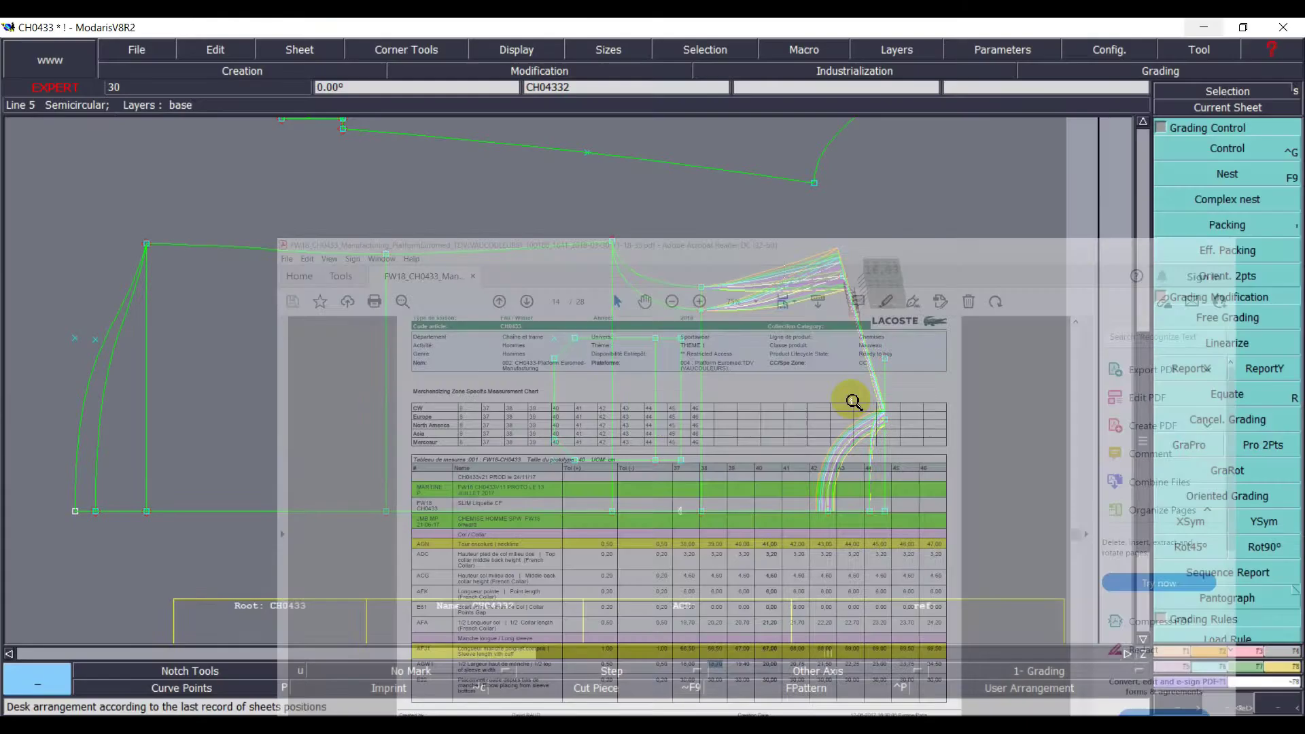
- Pack the nest on the outer shoulder point and set a uniform negative ddx increment for all sizes on the underarm point
left_click(1227, 148)
left_click(1228, 231)
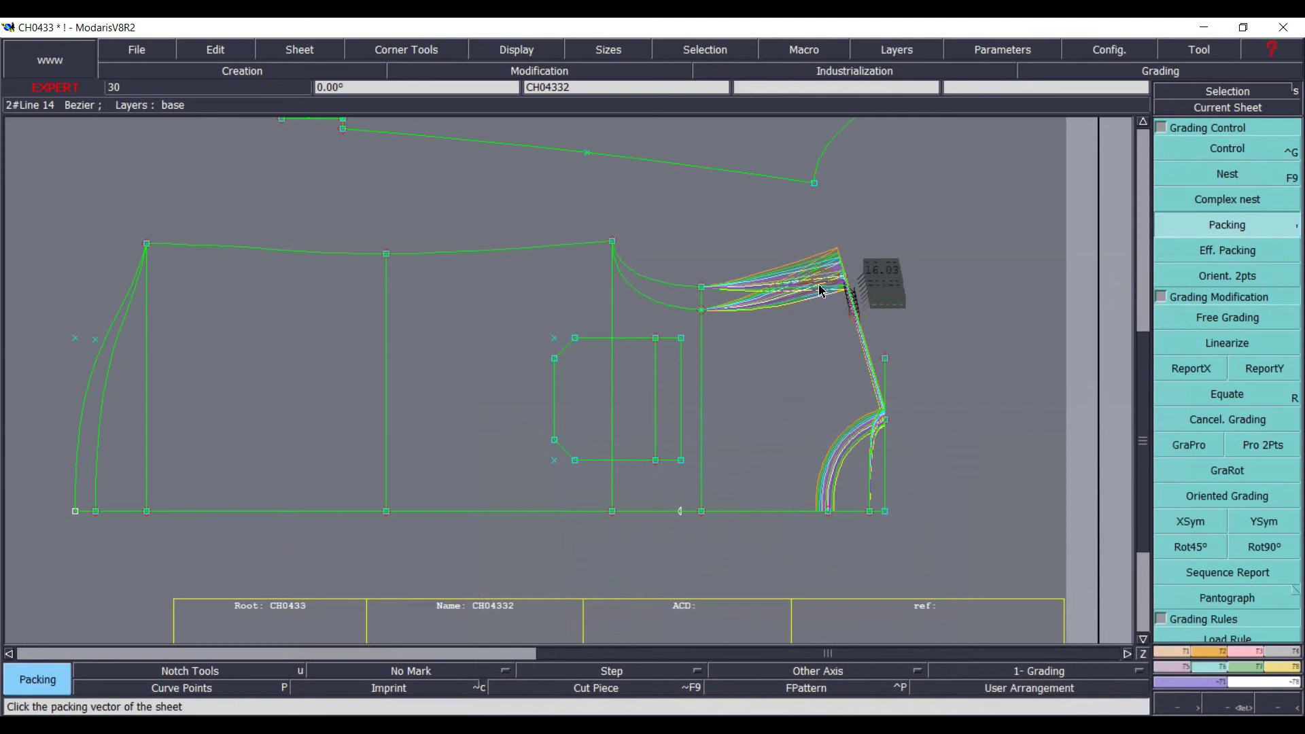
left_click(842, 277)
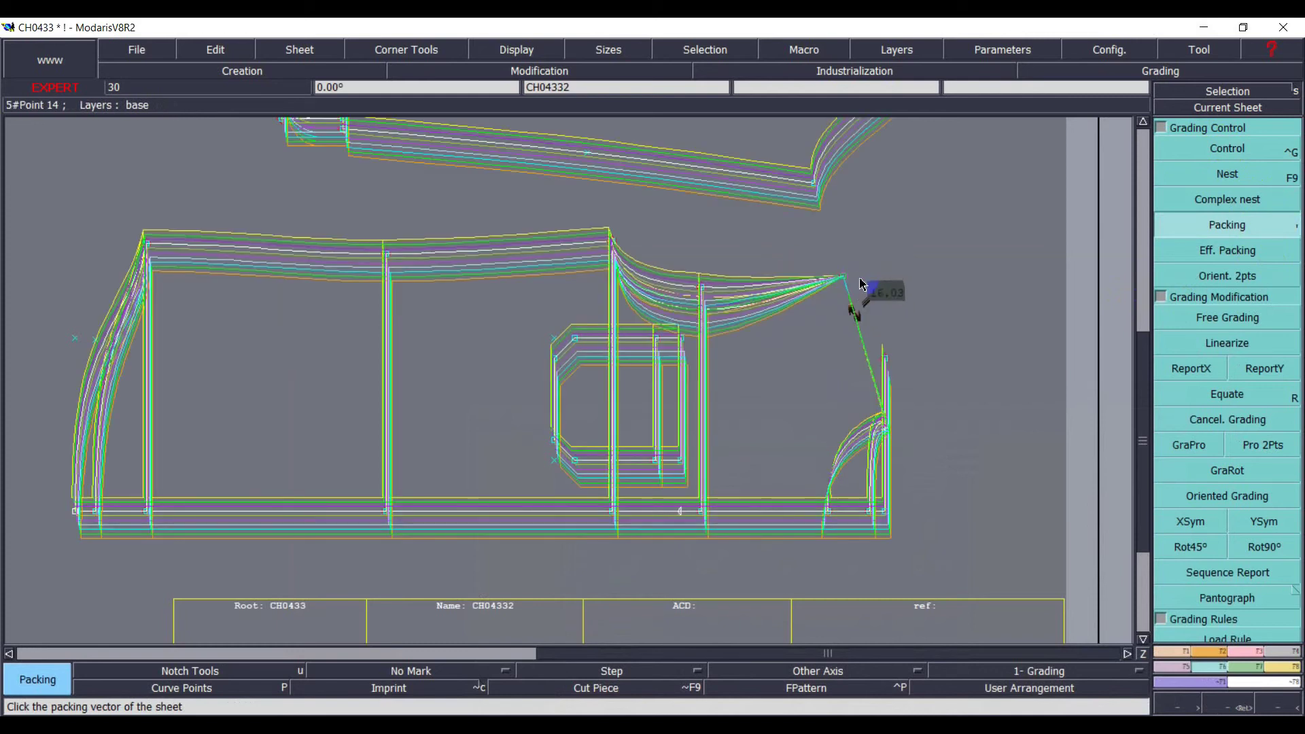
left_click(1223, 148)
left_click(609, 236)
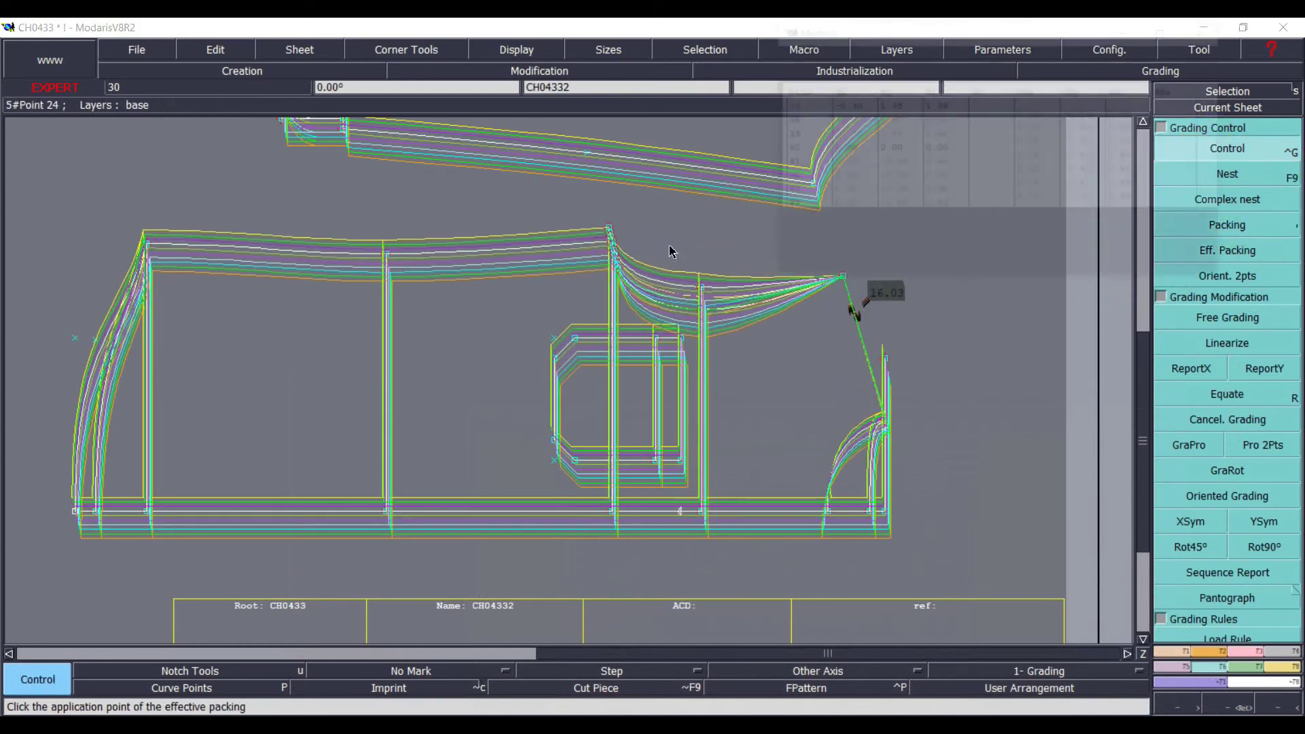
left_click_drag(1028, 110, 1031, 235)
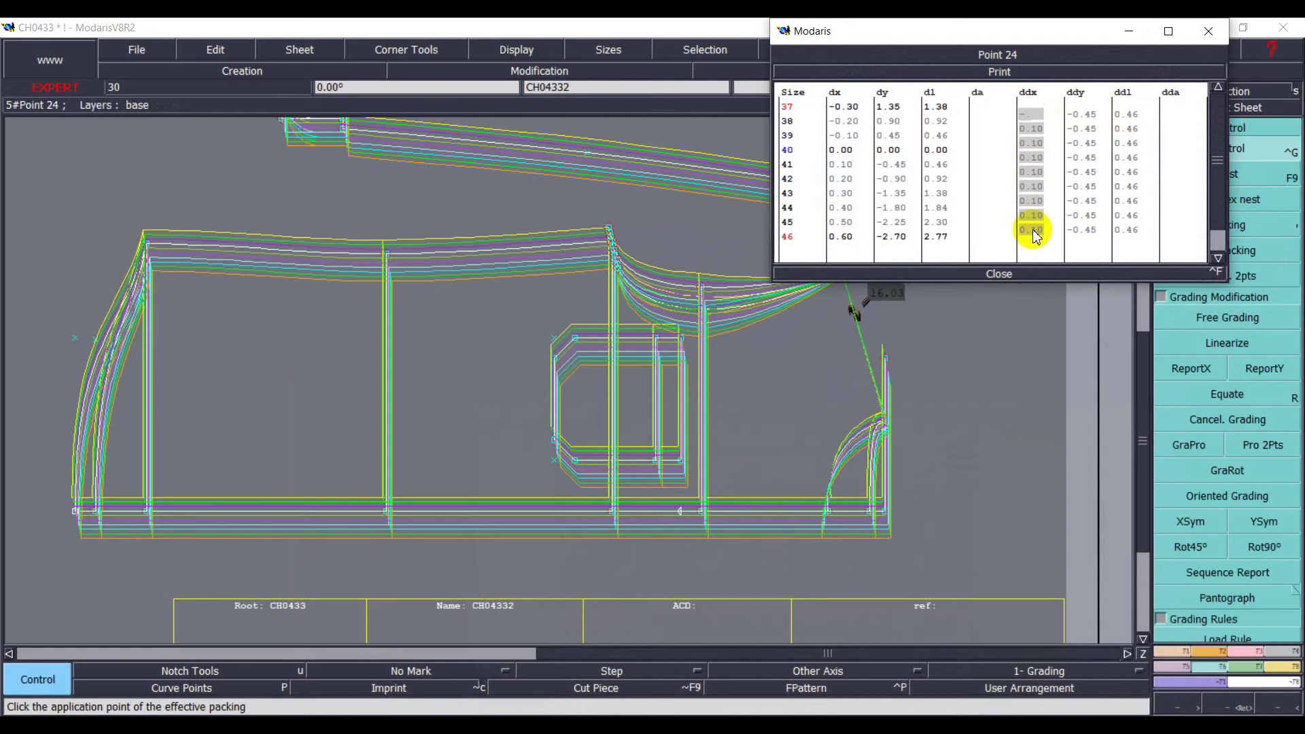
key("Return")
left_click(1019, 277)
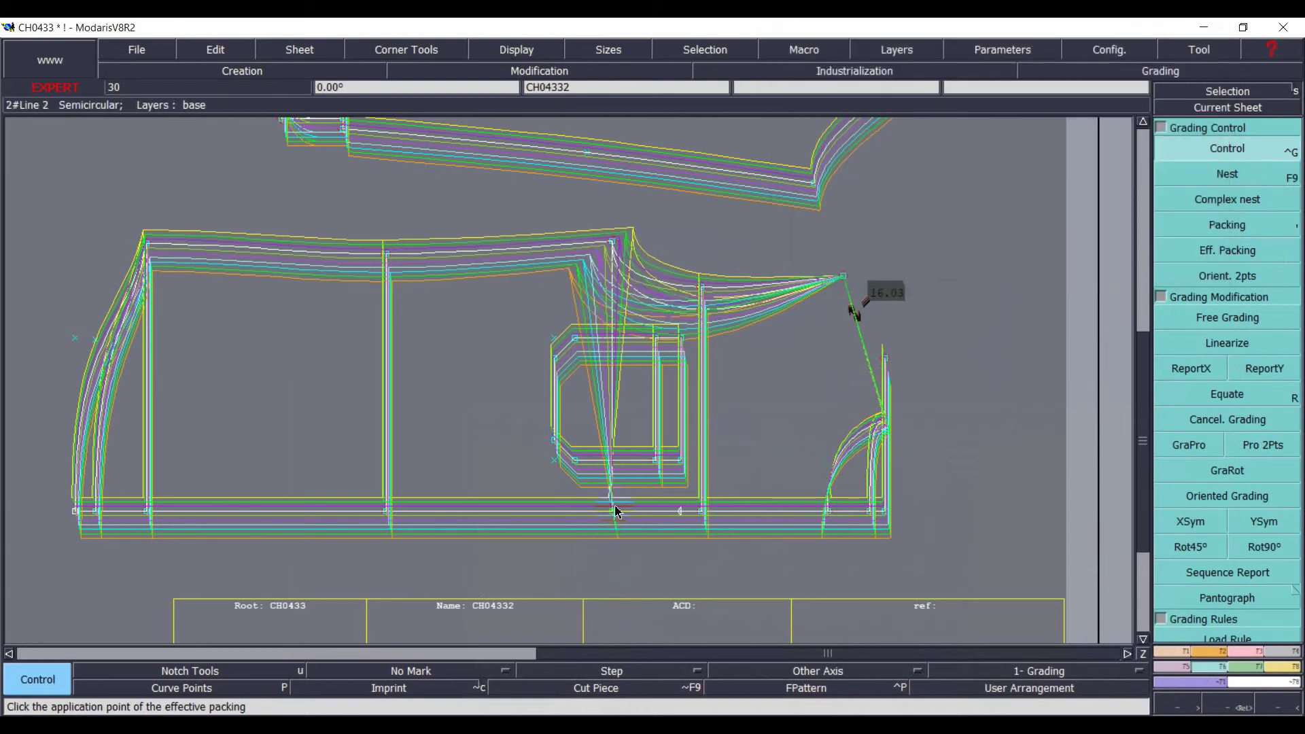
- Report the underarm point's X grading to the chest line's endpoint on the centre-front edge
left_click_drag(581, 495, 650, 549)
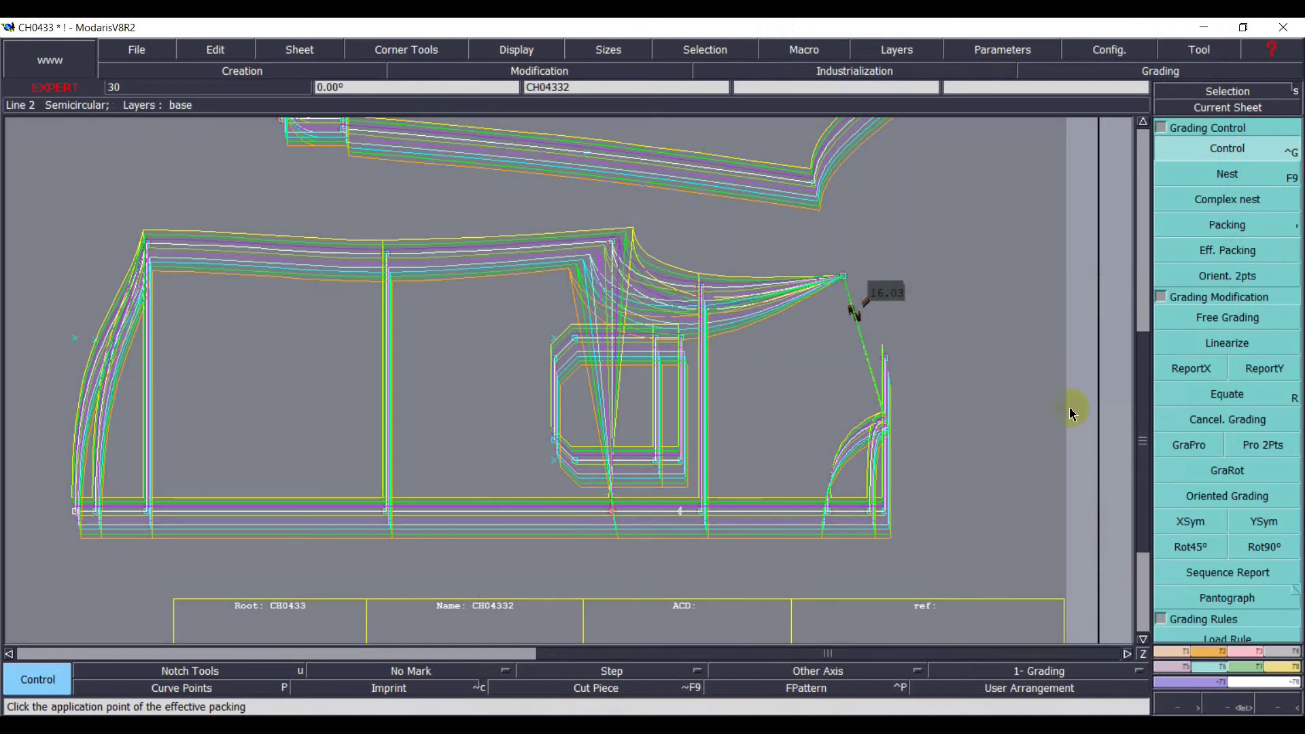
left_click(1190, 369)
left_click(611, 243)
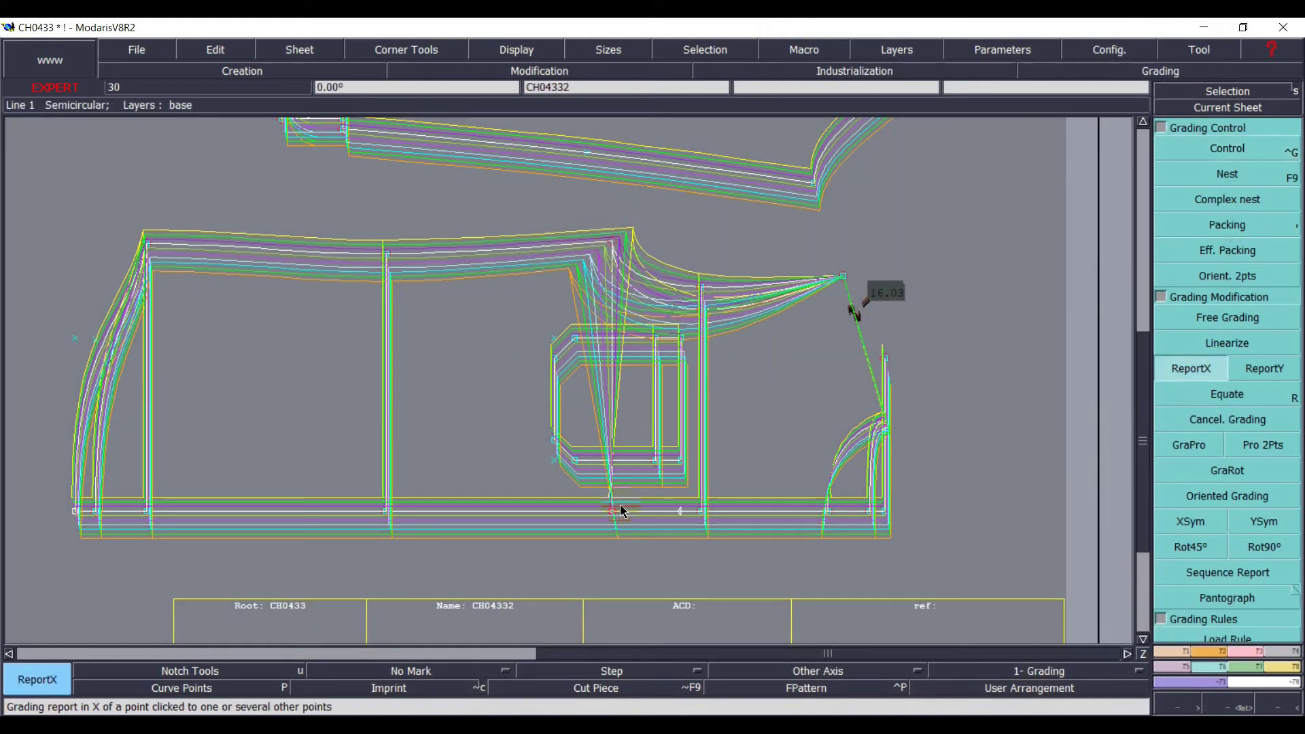
left_click(610, 511)
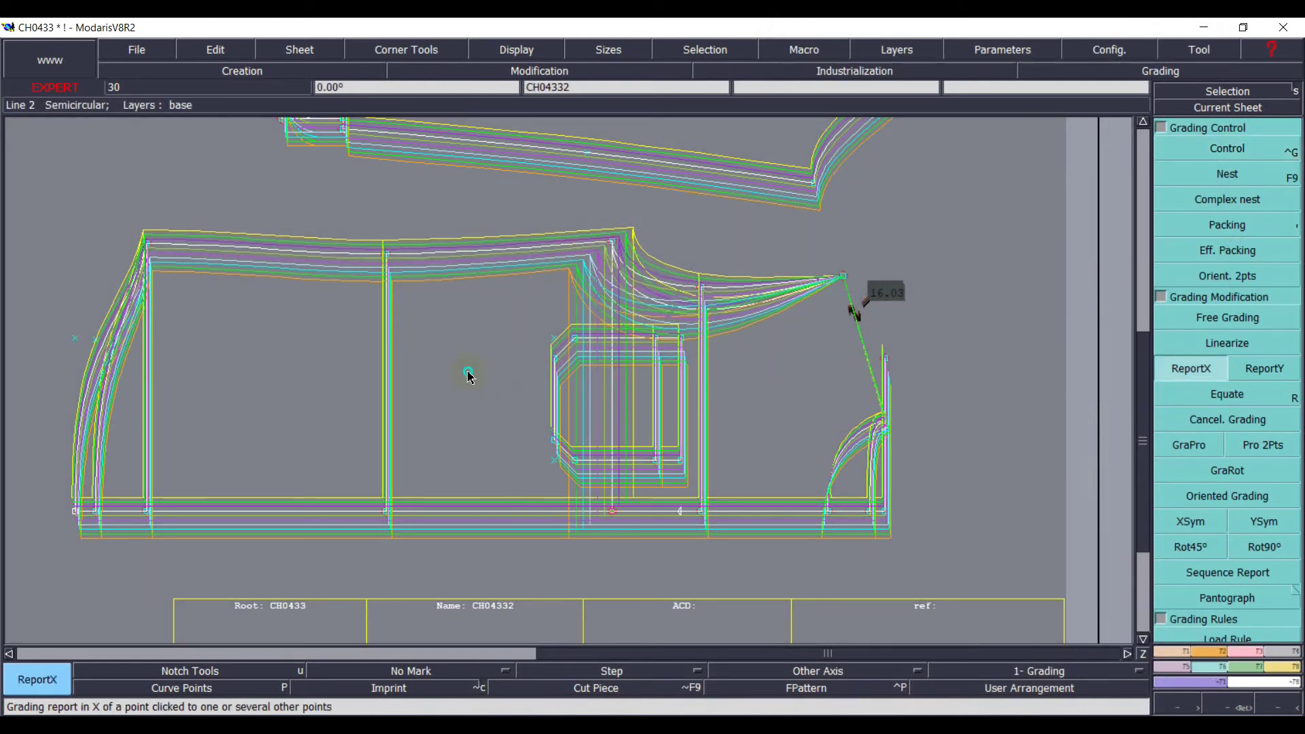
left_click(468, 373)
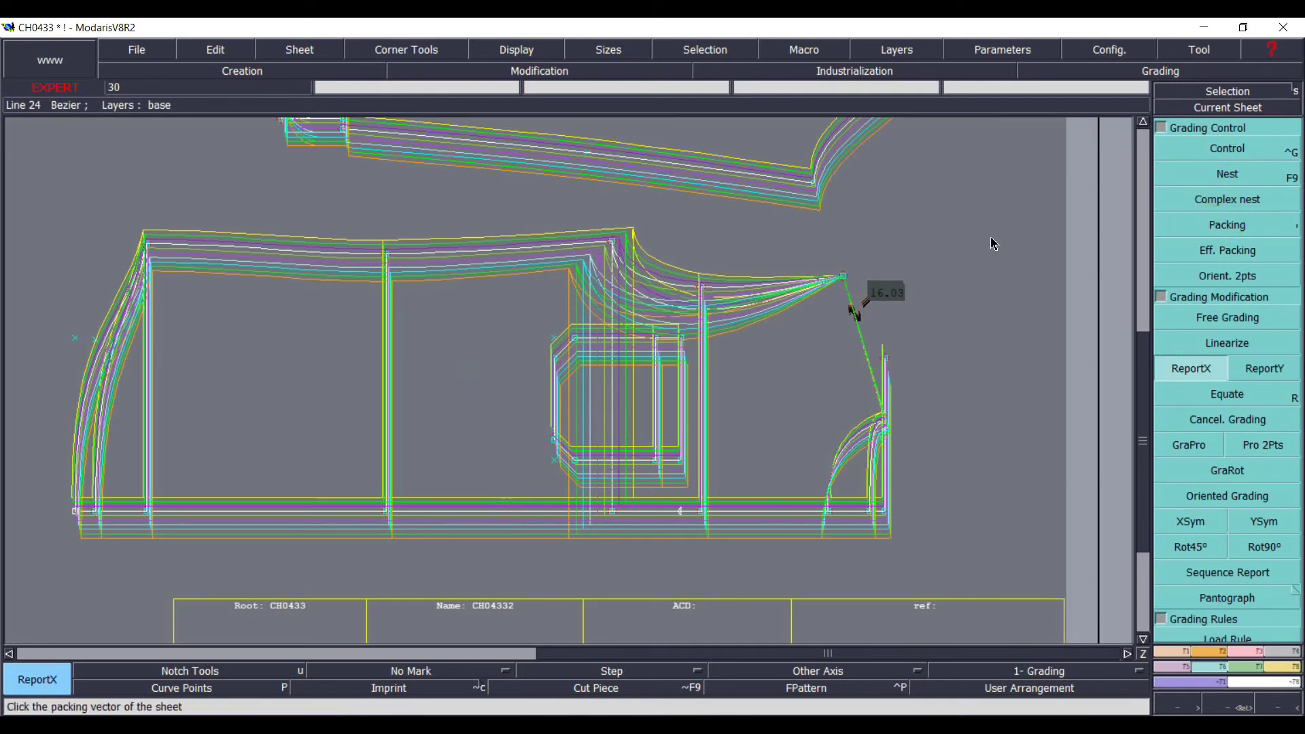
- Release the nest's packing on the outer shoulder point and show the whole body piece
left_click(772, 242)
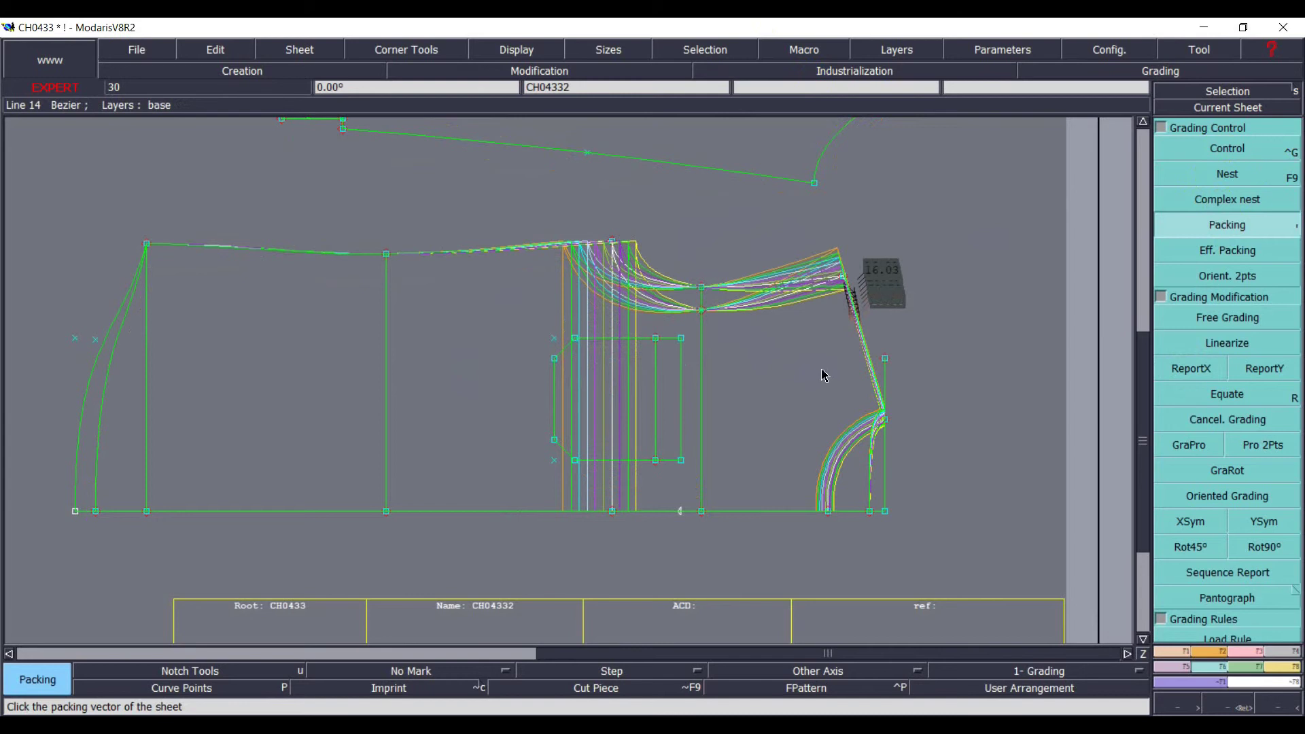
left_click(1143, 138)
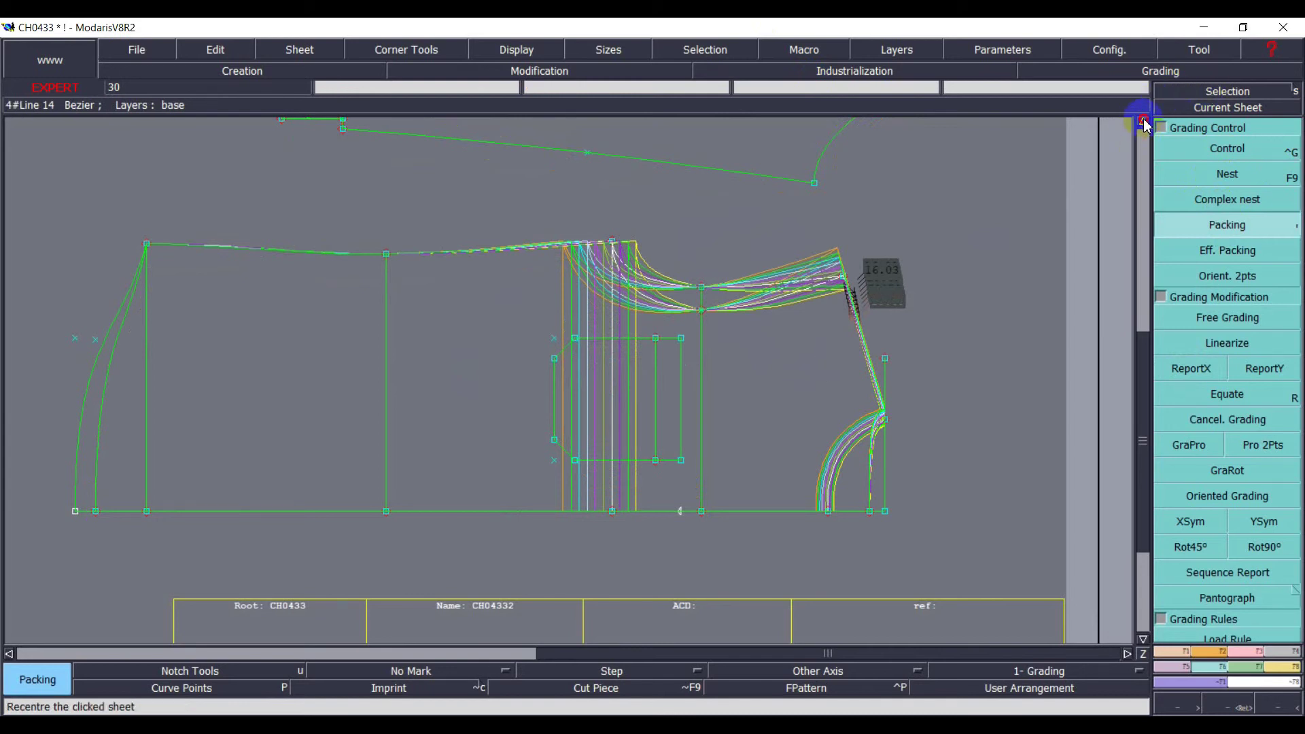
left_click(1144, 123)
- Check the AAN half chest width per size in the Acrobat Reader measurement chart and return to Modaris
left_click(885, 711)
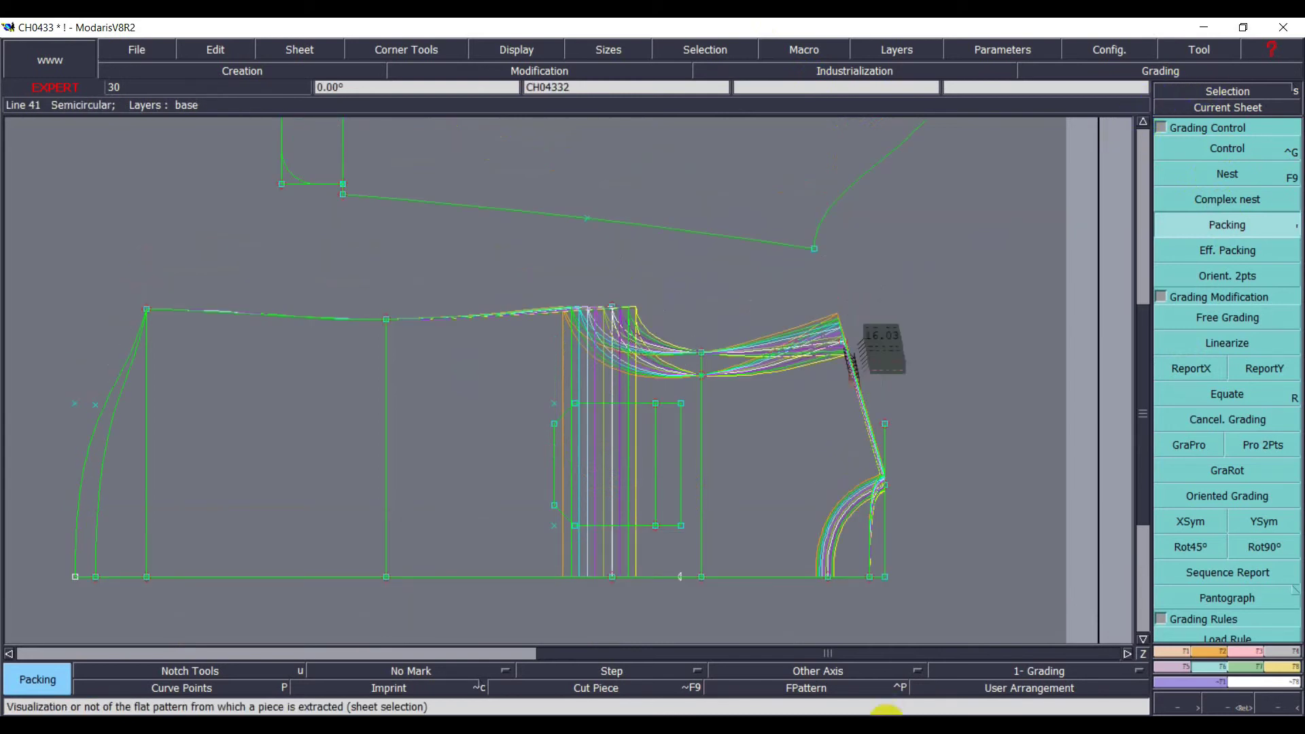
mouse_move(885, 723)
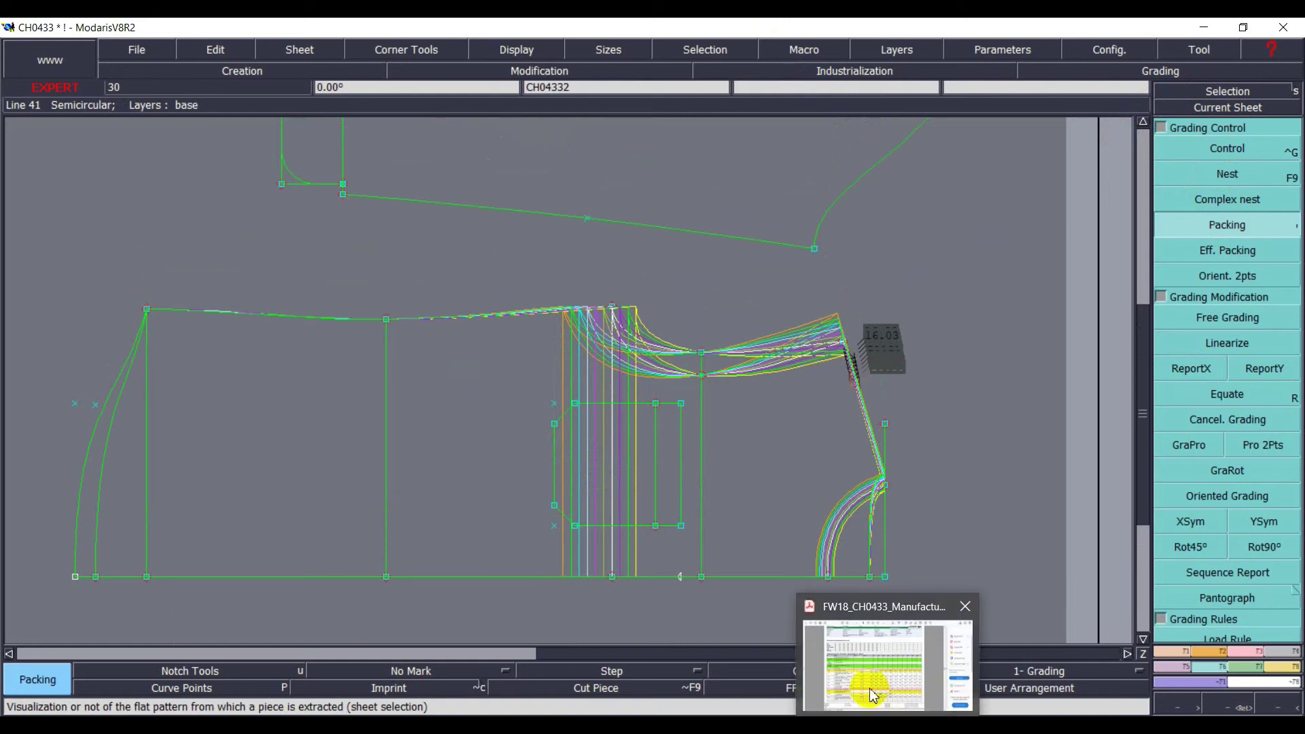
left_click(869, 691)
scroll(663, 534, "up", 10)
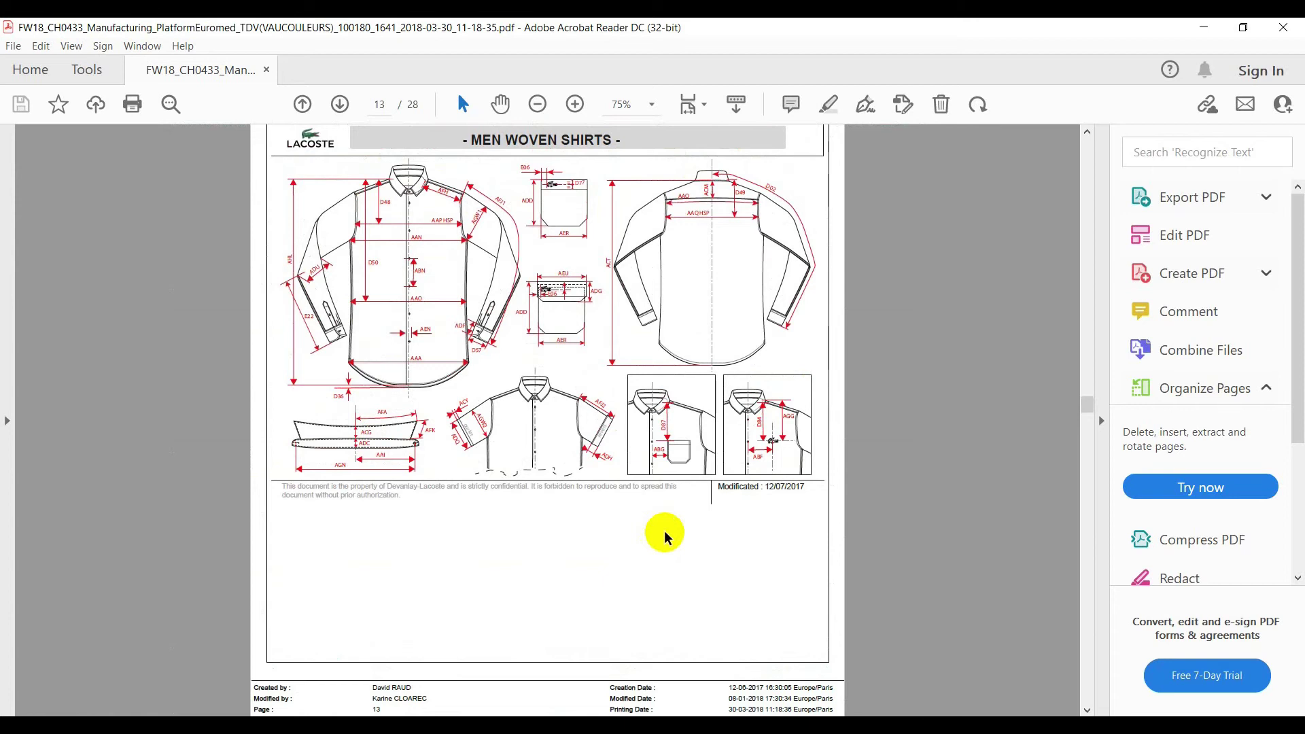
scroll(484, 397, "up", 2, "ctrl")
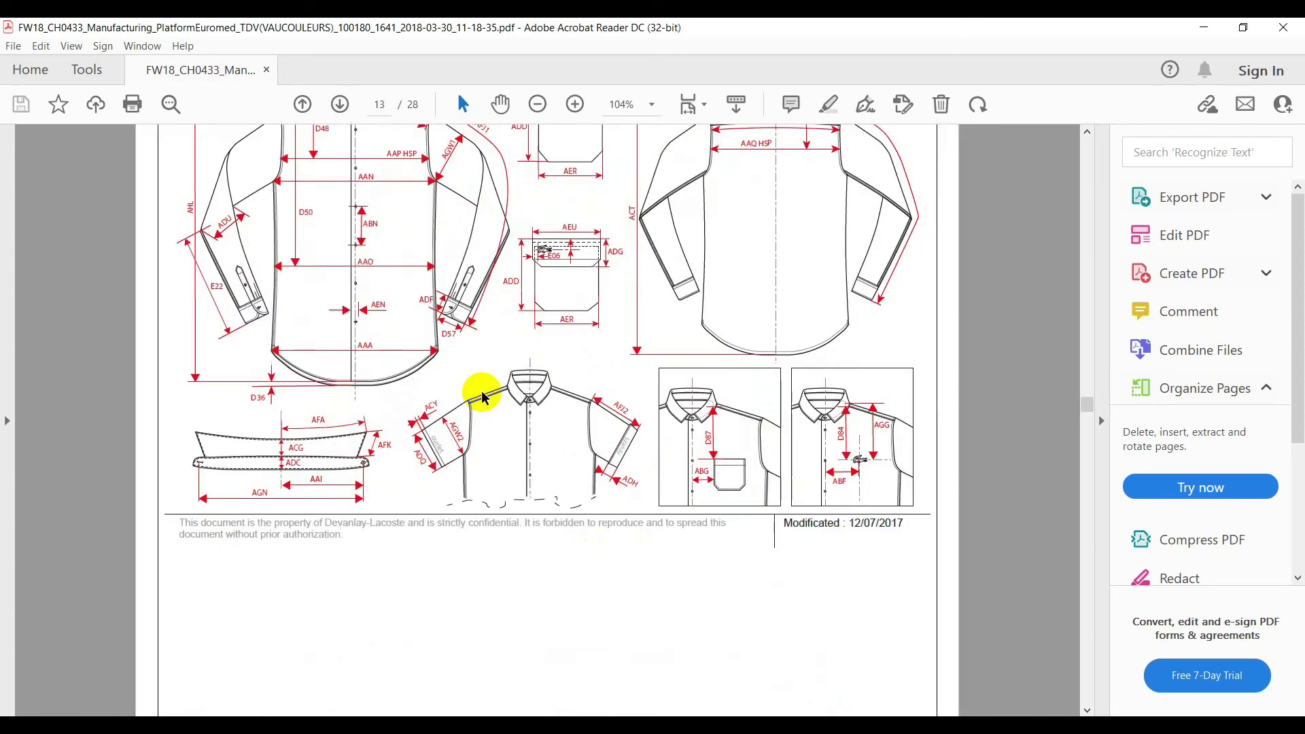
scroll(581, 598, "down", 5)
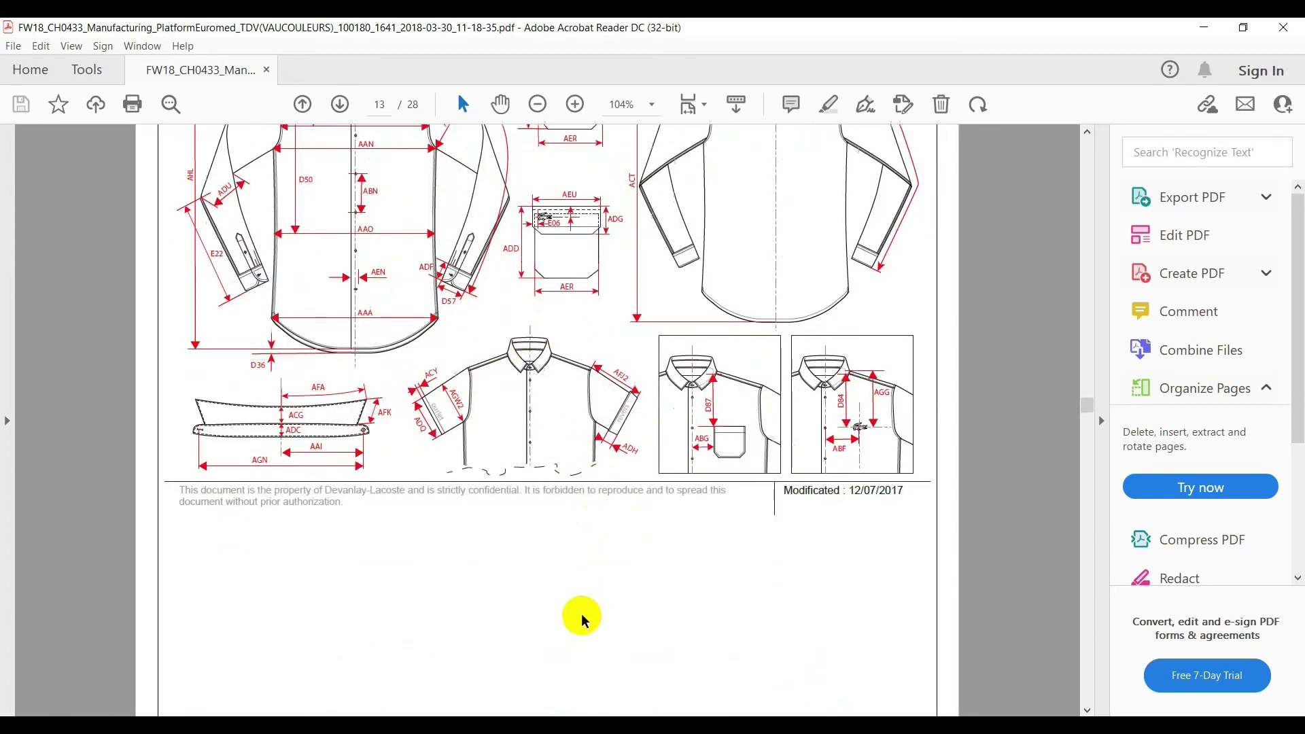
scroll(475, 572, "down", 14)
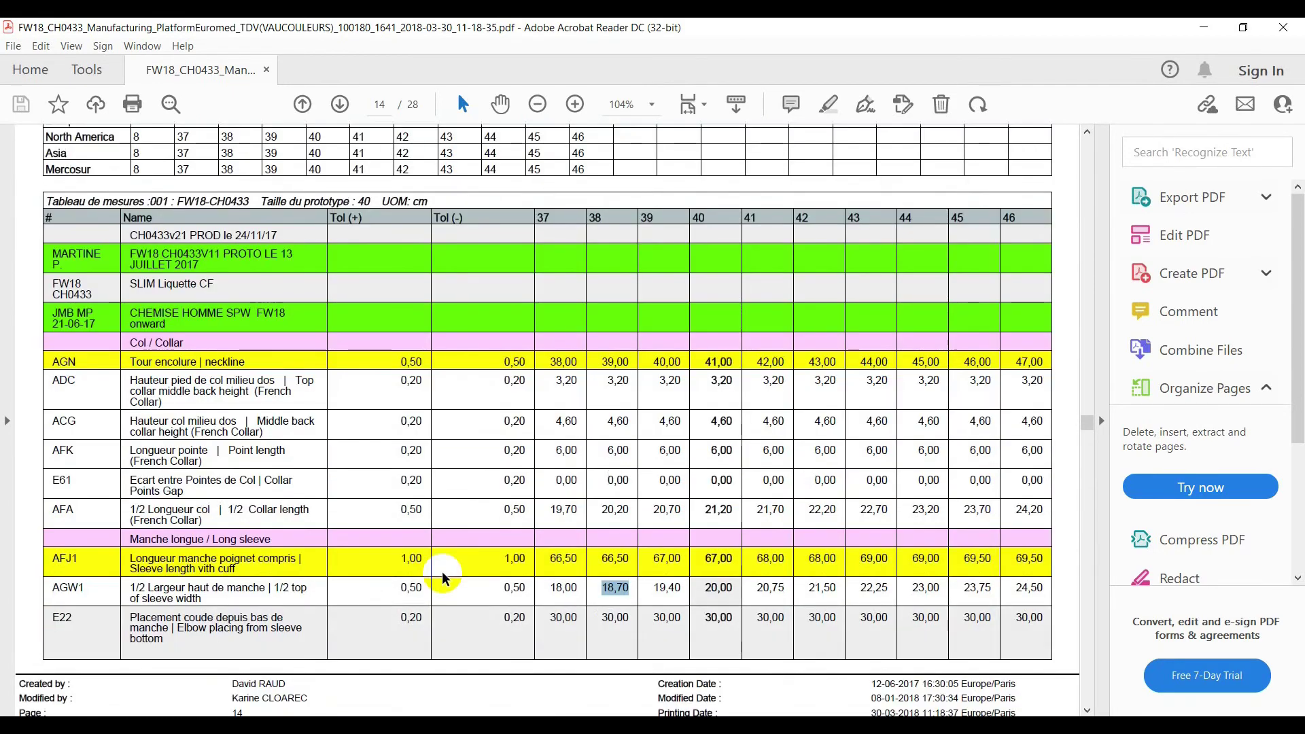
scroll(442, 570, "down", 7)
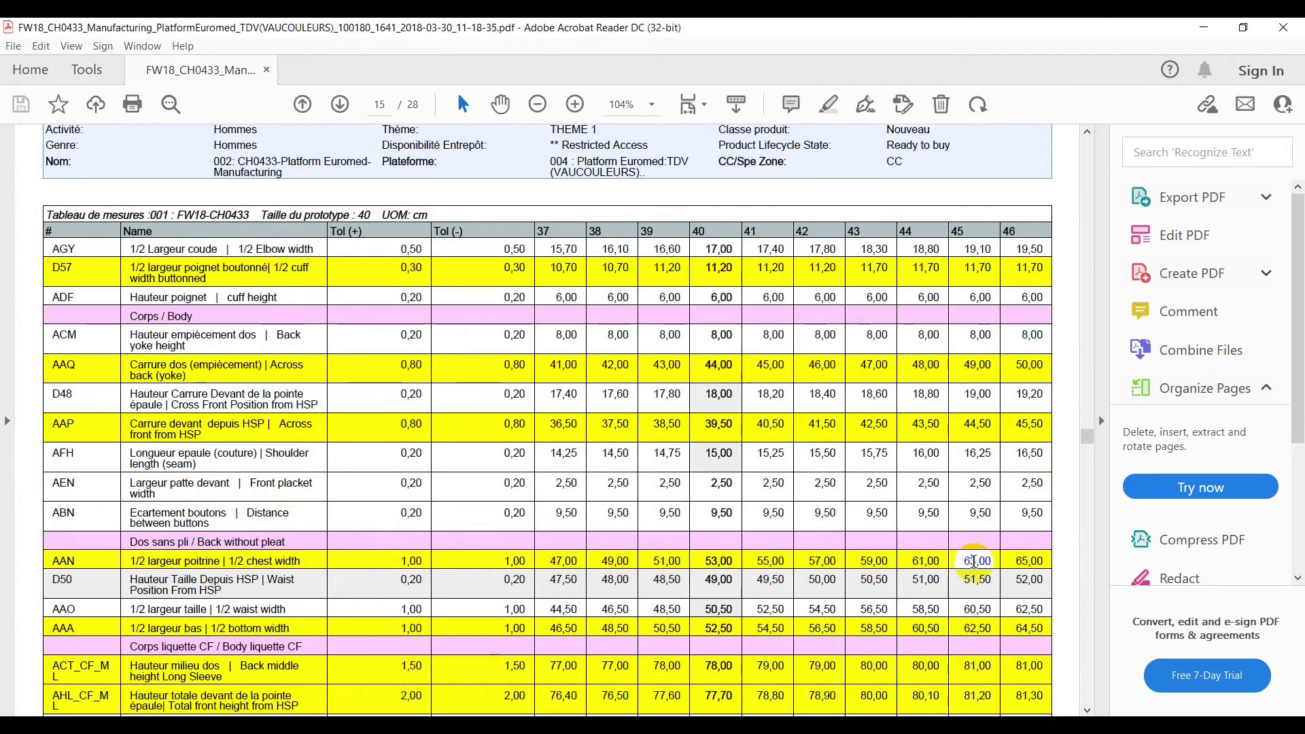
left_click(1204, 27)
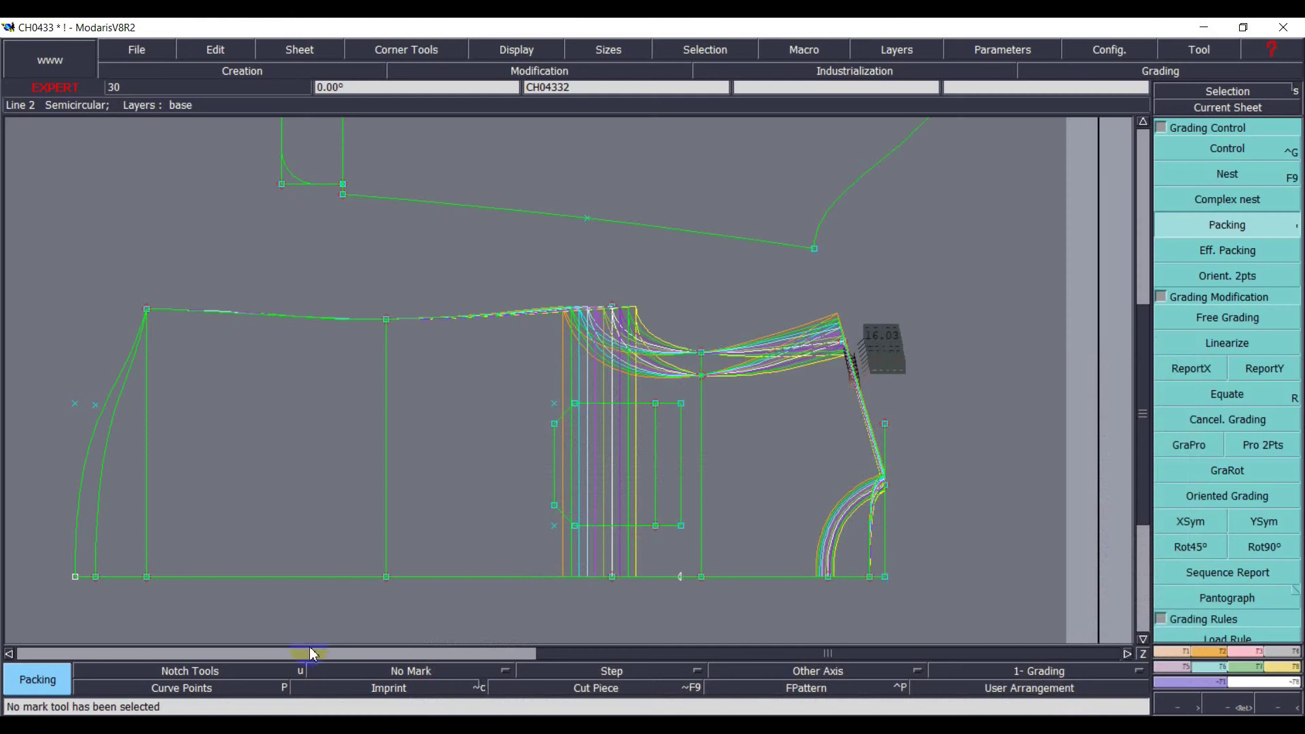
- Set the underarm point's ddy grading increment to 1.00 for all sizes and close the grading table
left_click(1227, 148)
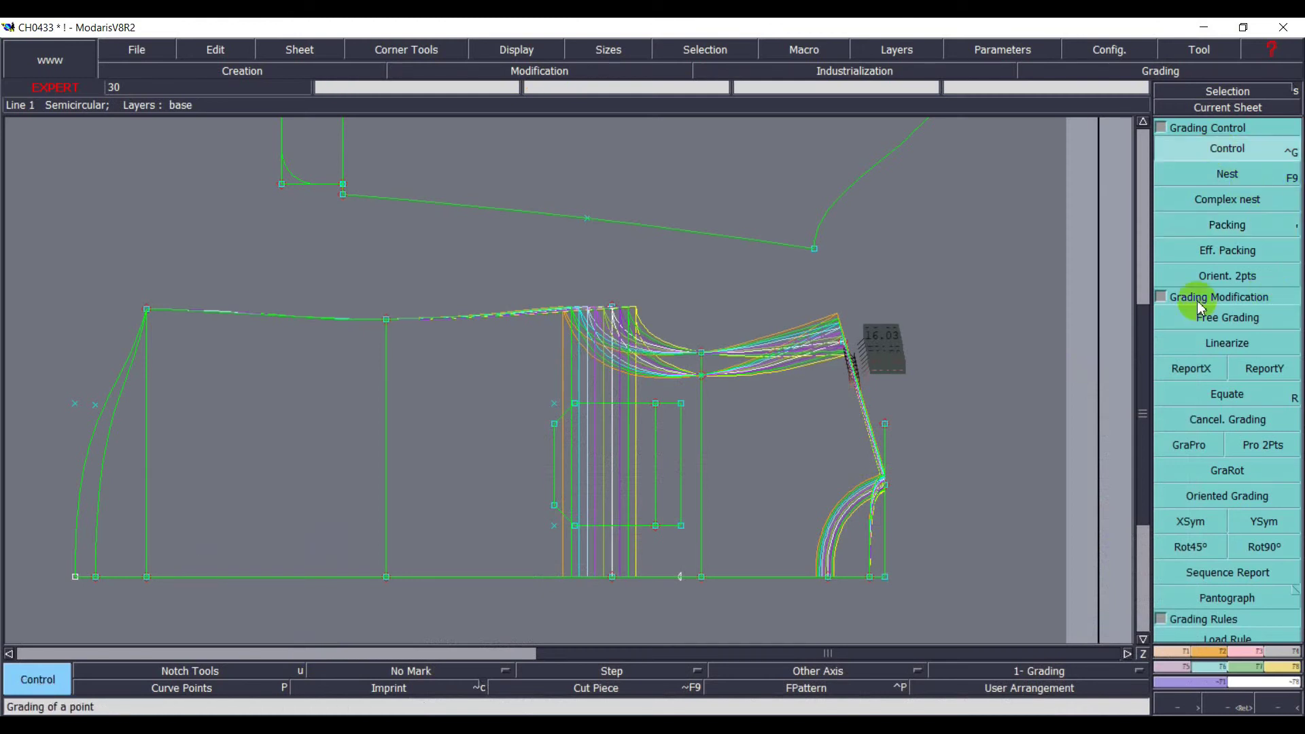
left_click(1198, 304)
left_click(616, 309)
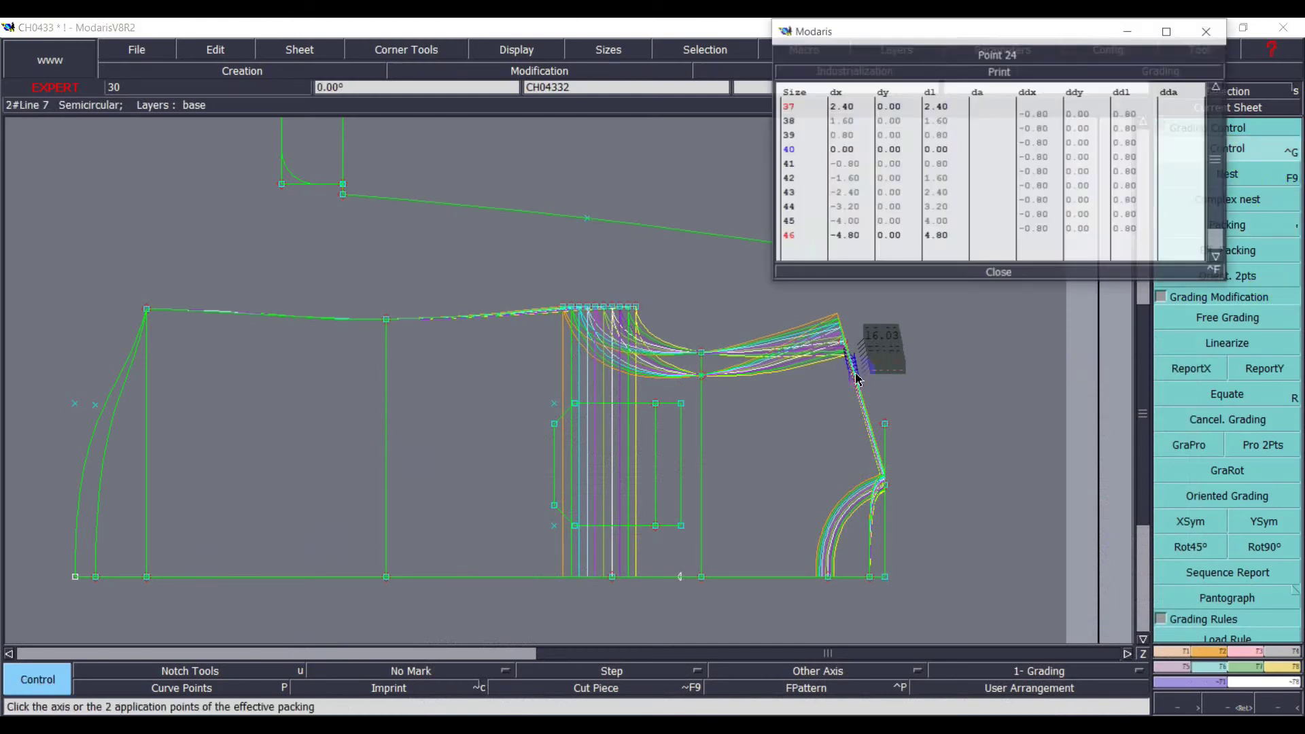
left_click_drag(1080, 144, 1070, 238)
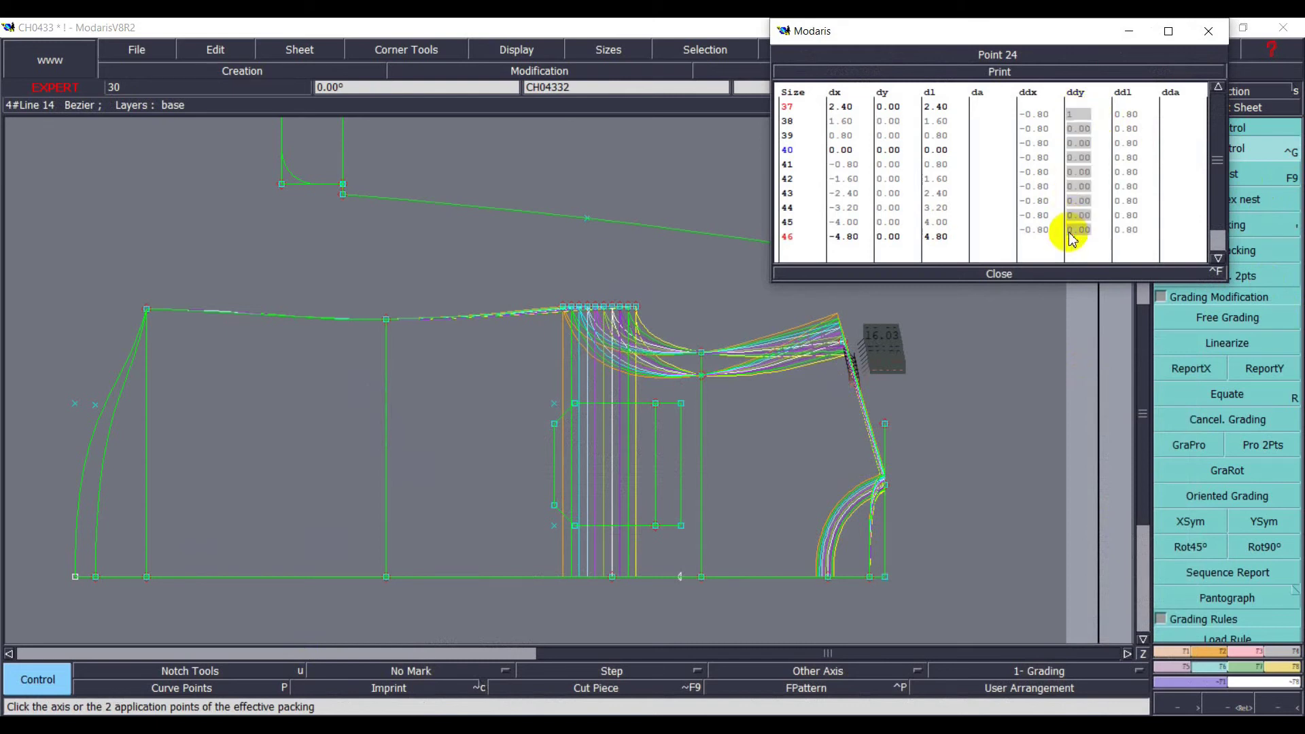
key("Return")
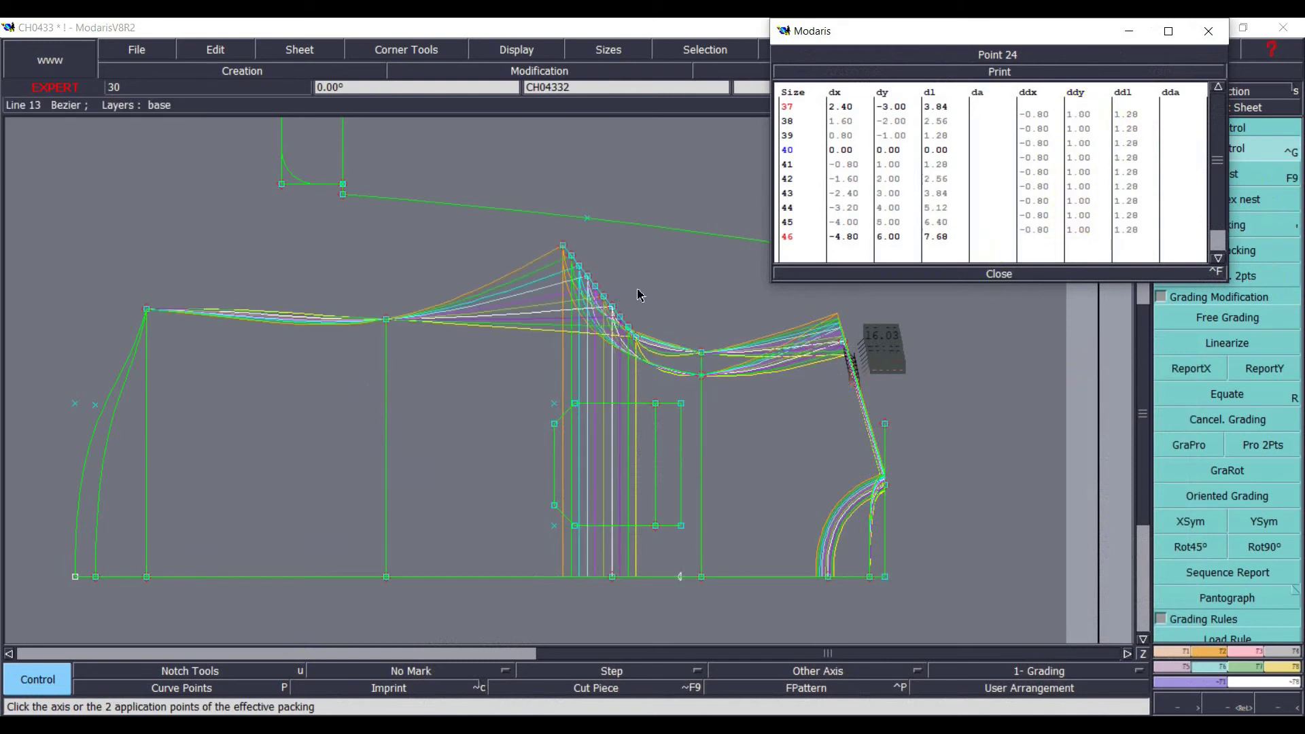
left_click(1176, 254)
left_click(1001, 271)
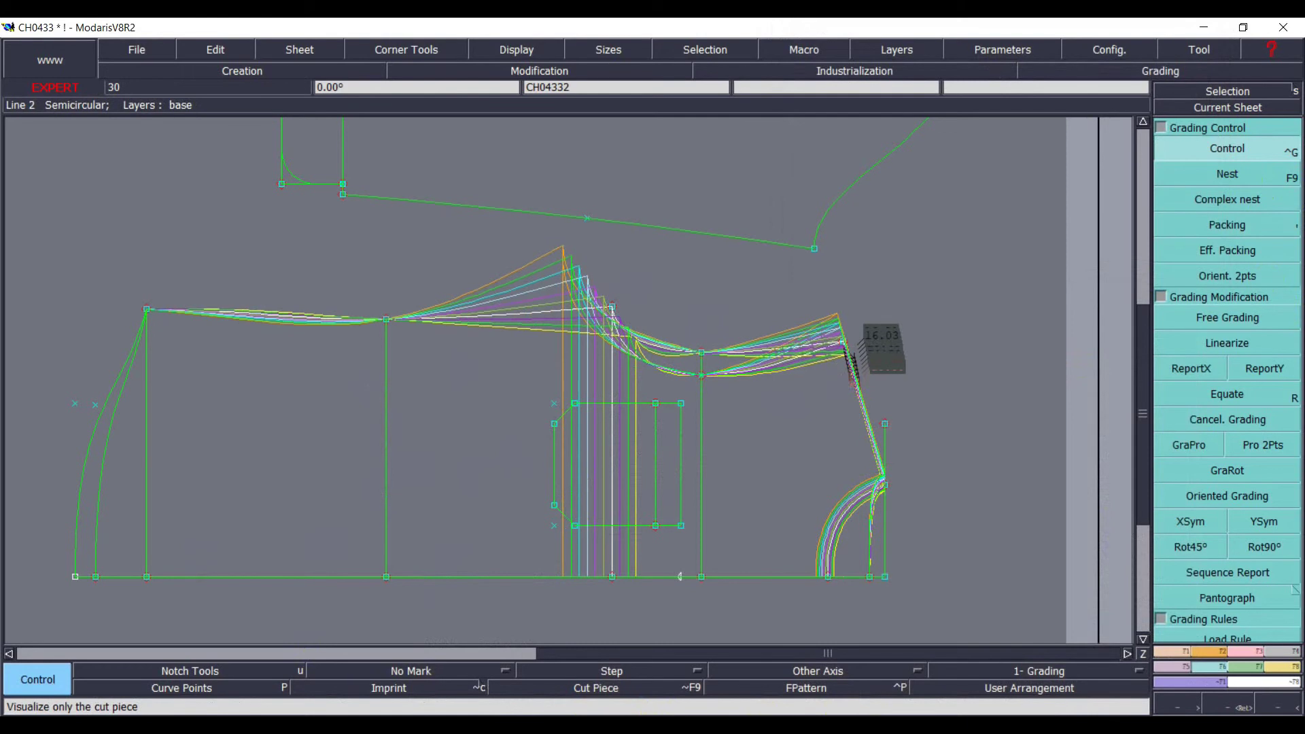
- Check the shirt sketch and the D50 waist position from HSP per size in the Acrobat Reader measurement chart, and return to Modaris
left_click(873, 726)
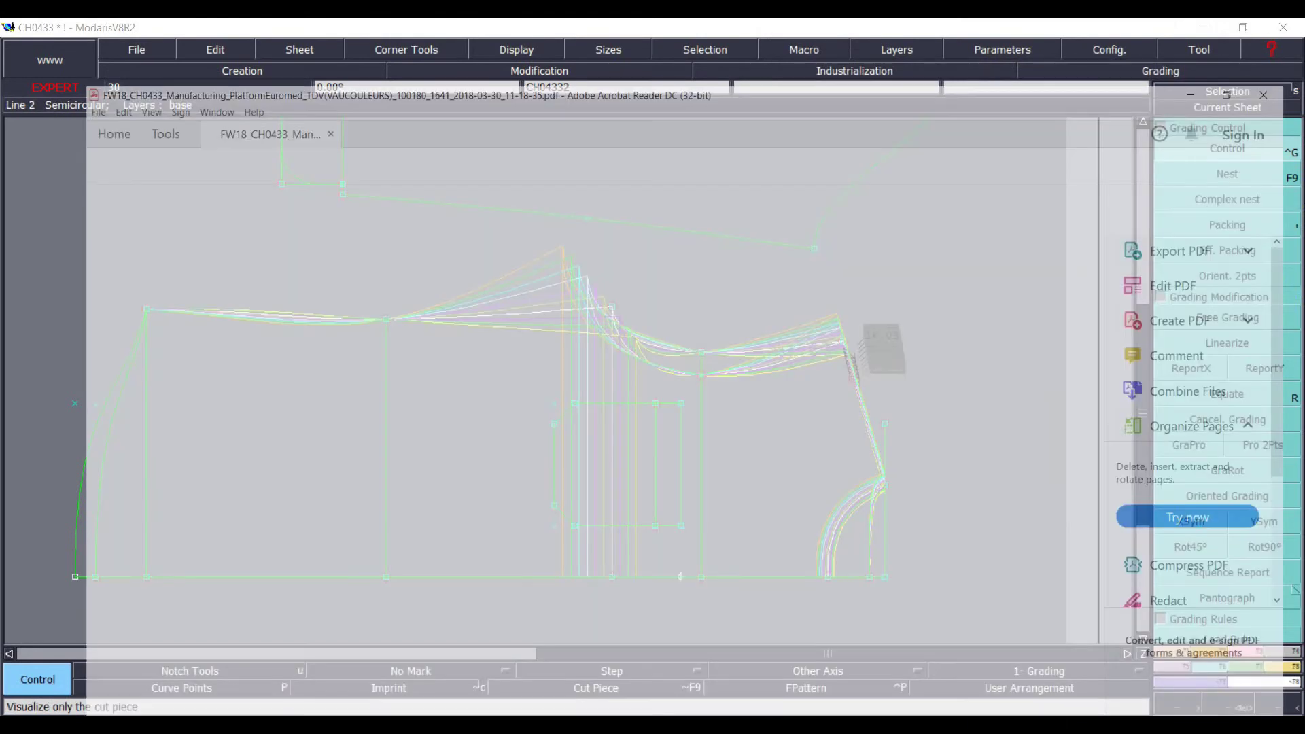
scroll(417, 473, "up", 10)
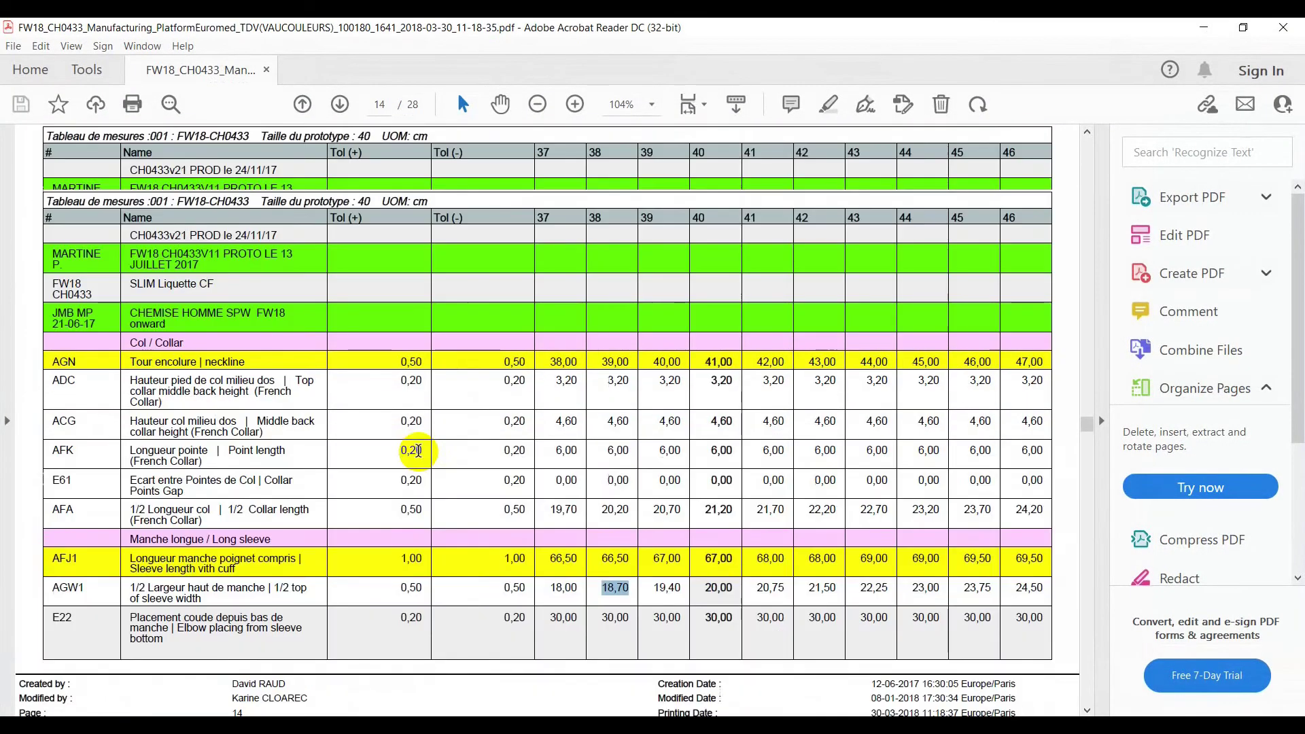
scroll(418, 450, "up", 10)
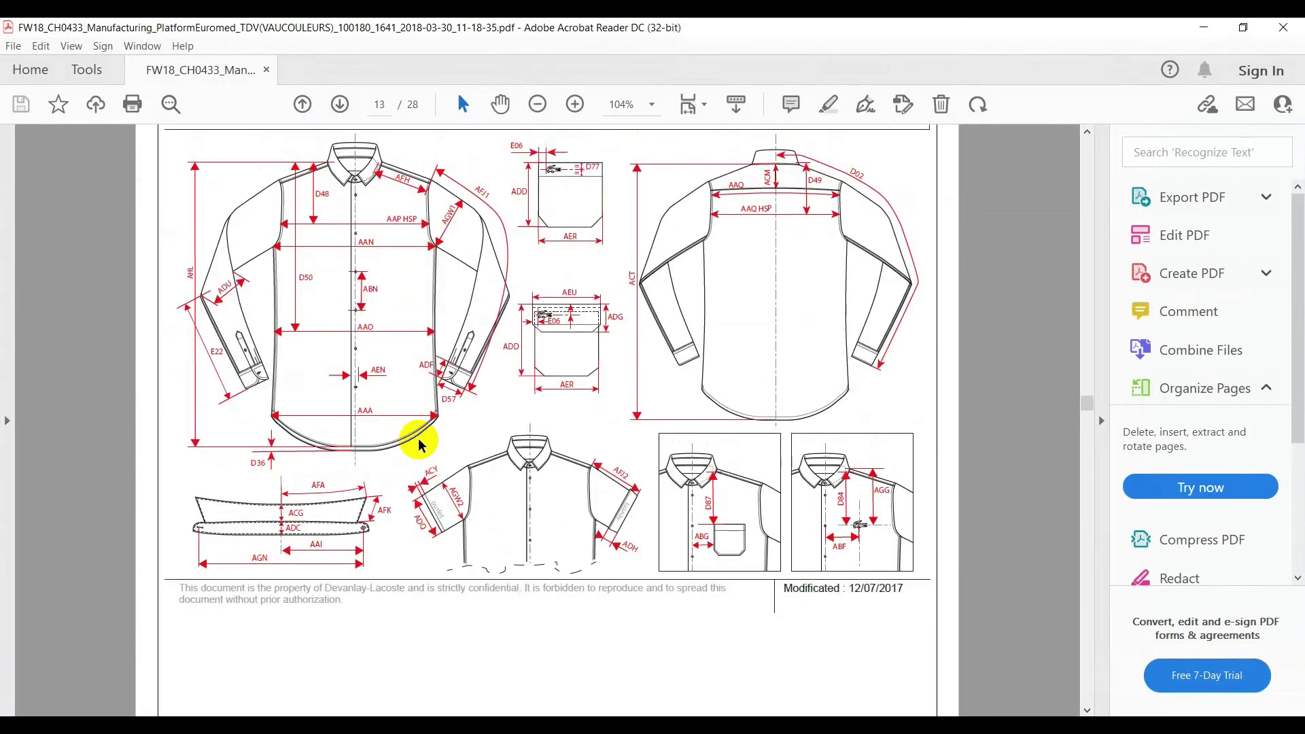
scroll(300, 524, "down", 8)
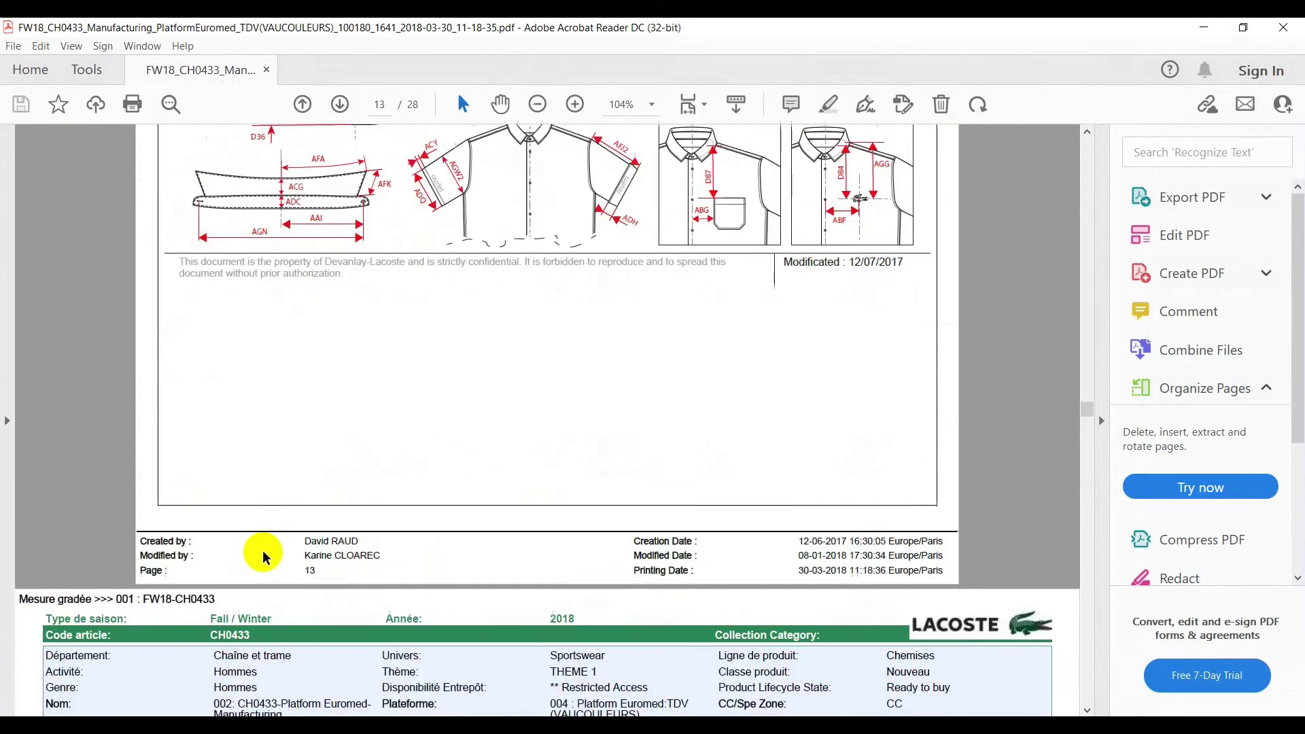
scroll(212, 576, "down", 10)
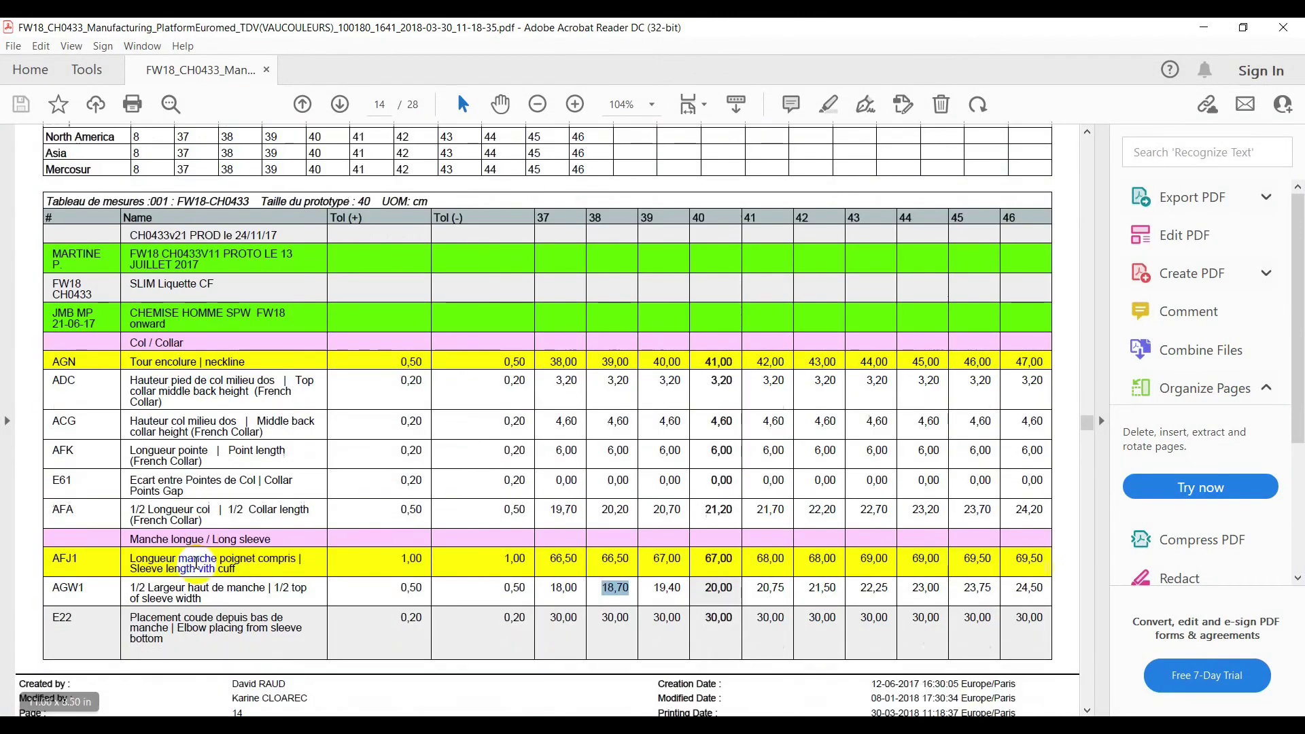
scroll(191, 569, "down", 10)
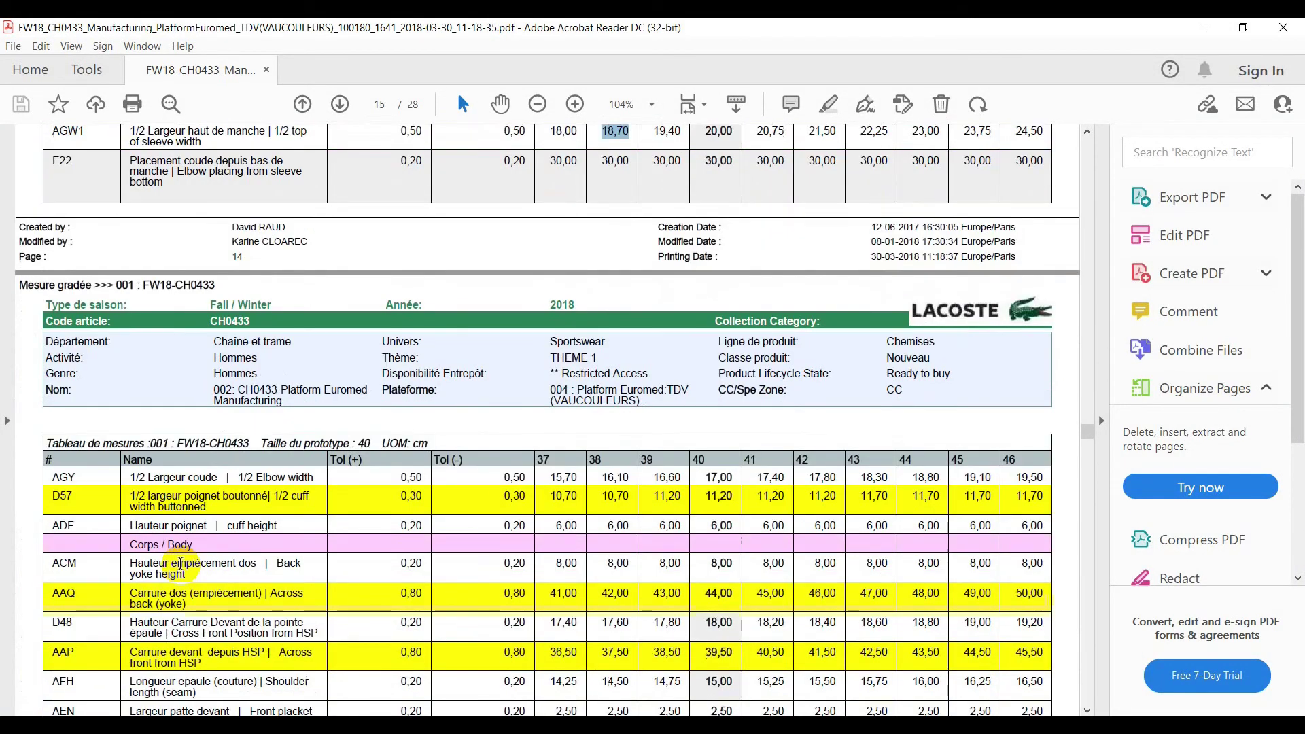
scroll(176, 564, "down", 1)
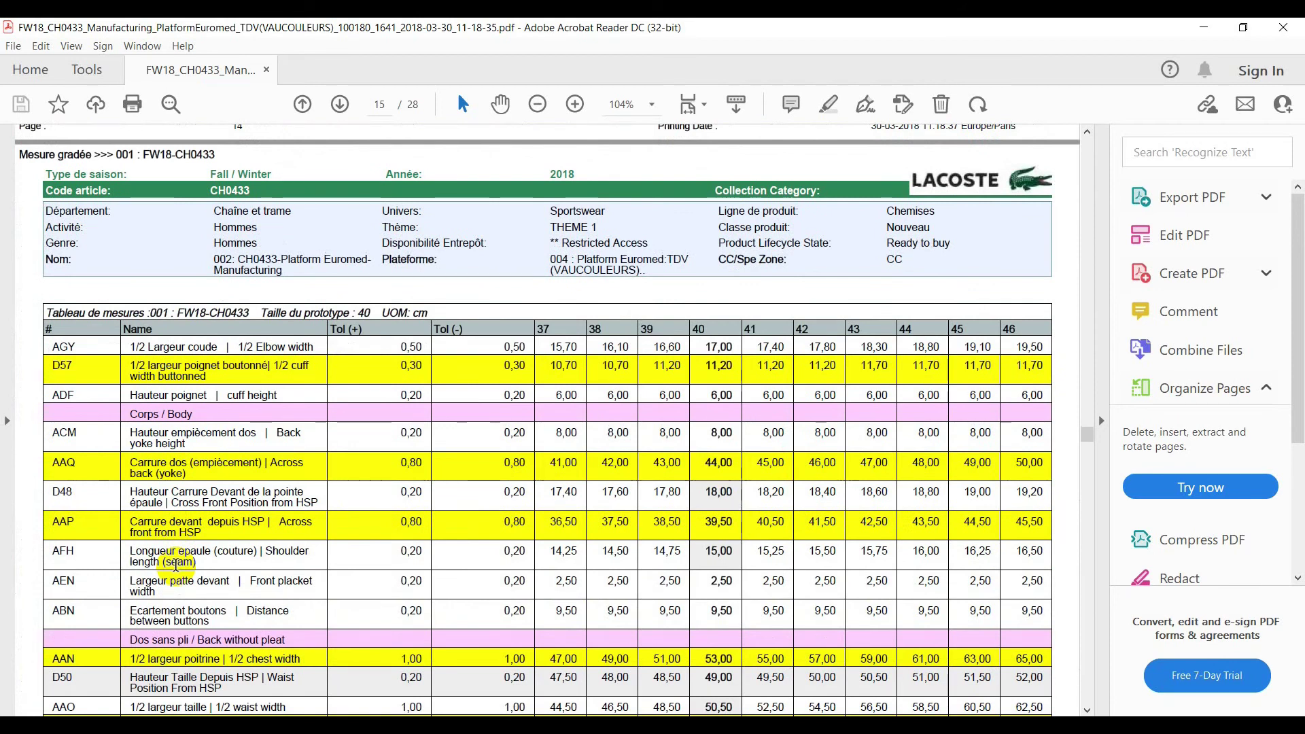
scroll(117, 576, "down", 2)
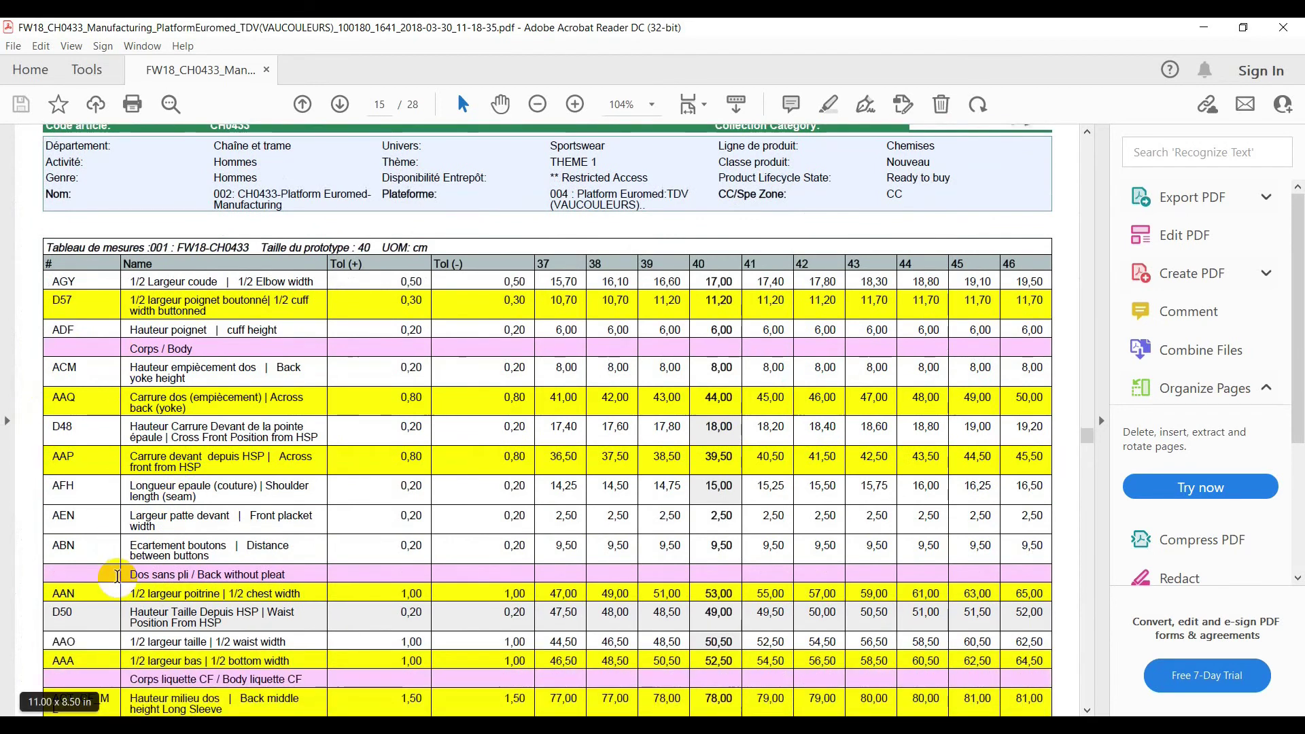
scroll(109, 612, "down", 2)
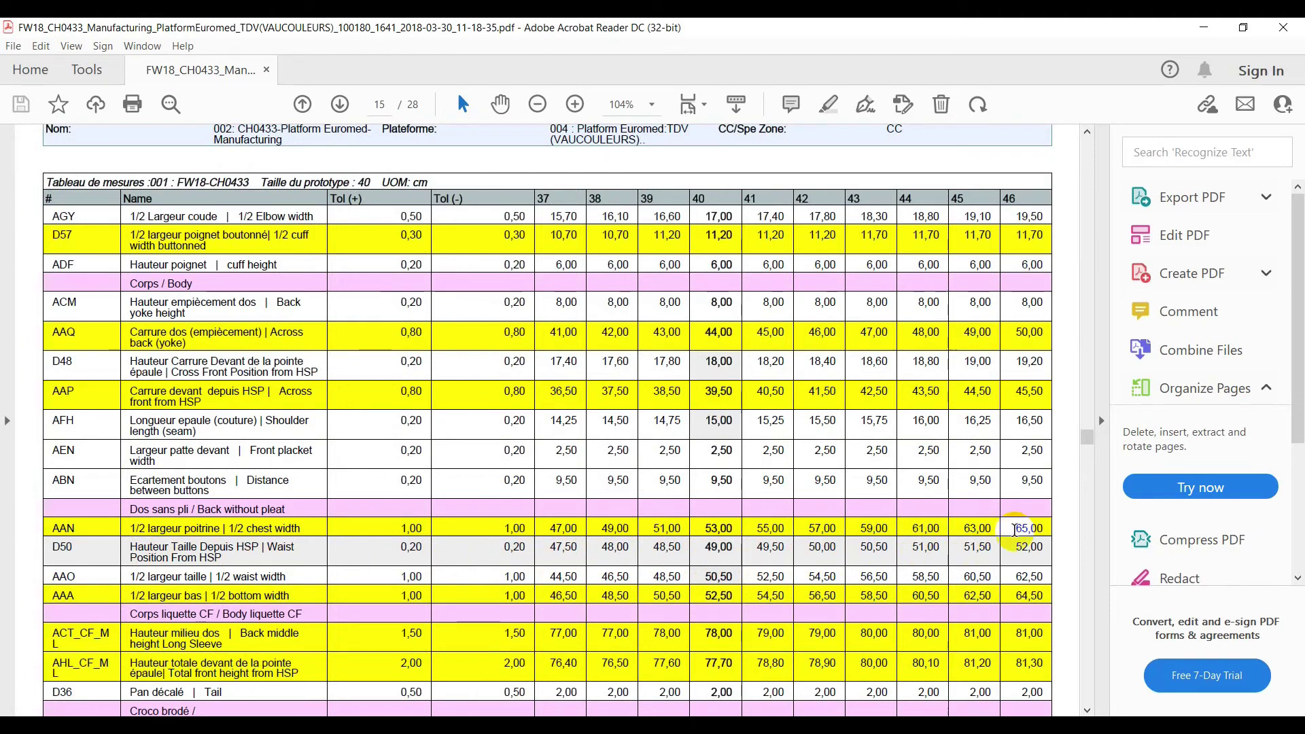
double_click(277, 596)
left_click_drag(222, 558, 129, 547)
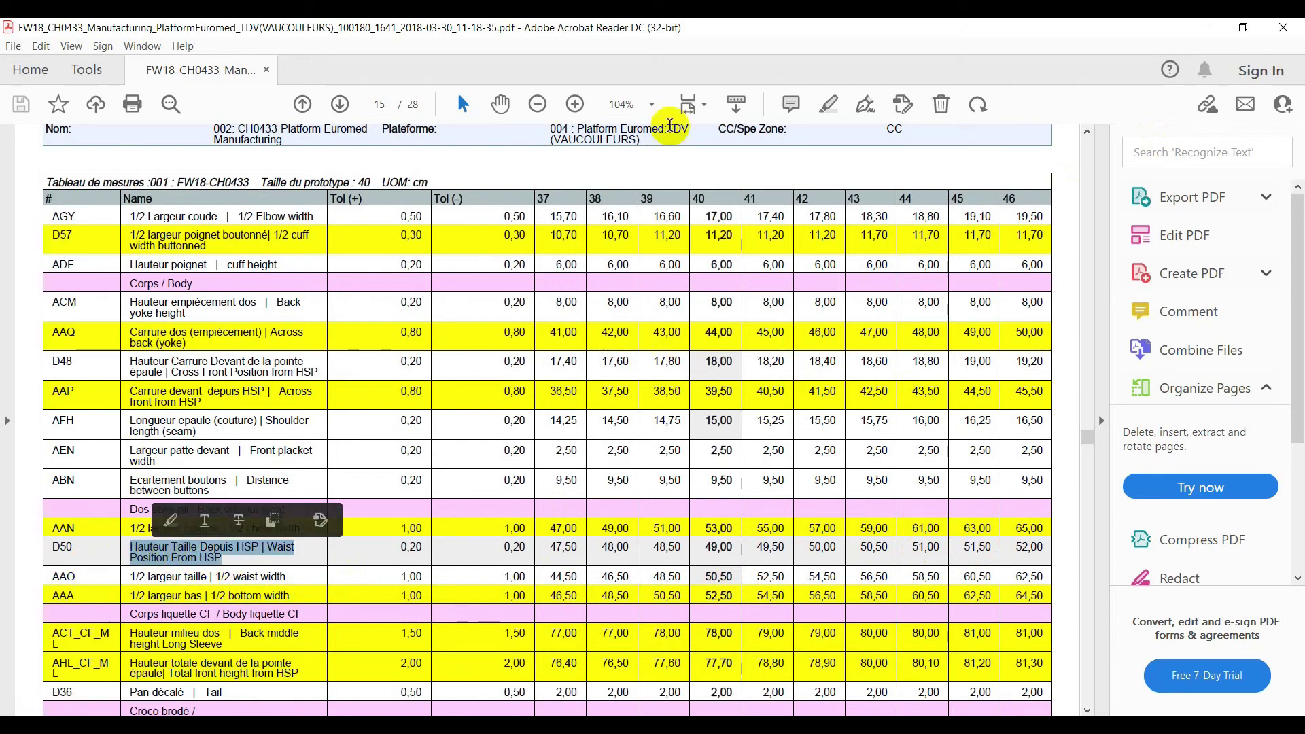
left_click(1206, 33)
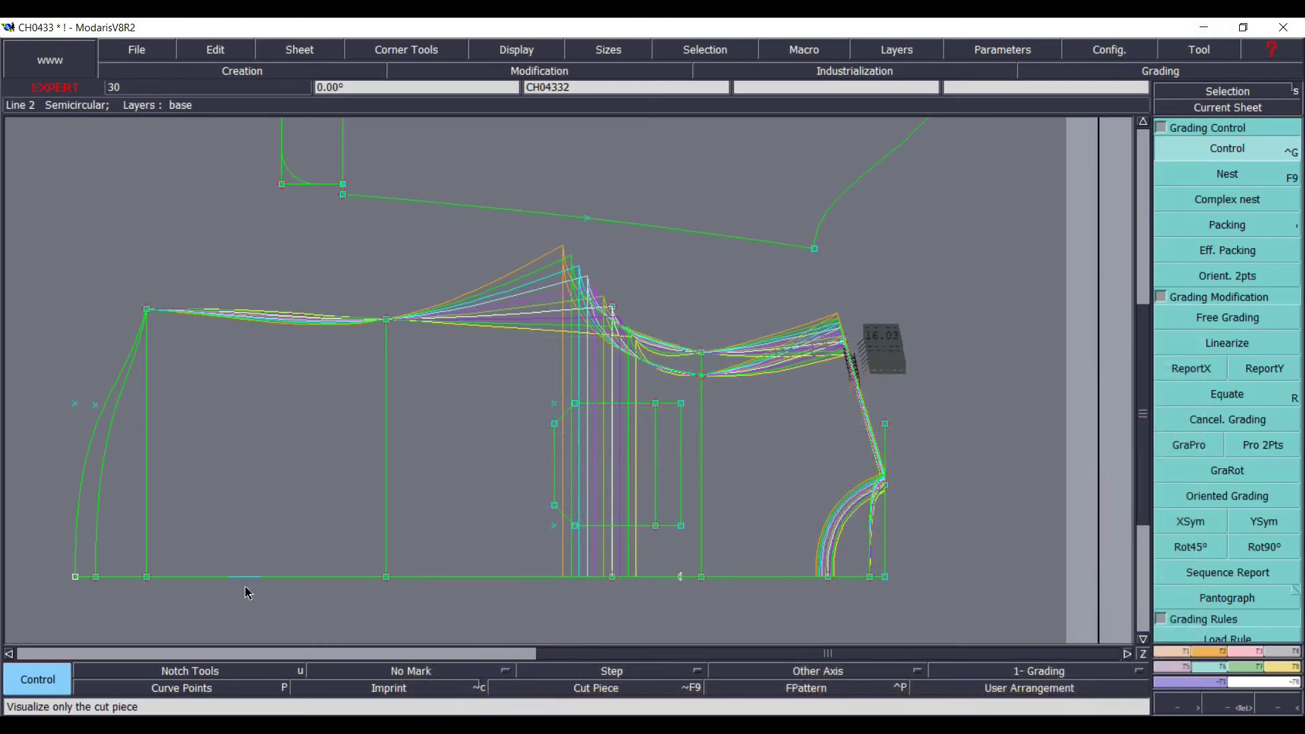
- Pack the nest on the neck-shoulder point, and restore the packing on the centre-front neck corner
left_click(1230, 225)
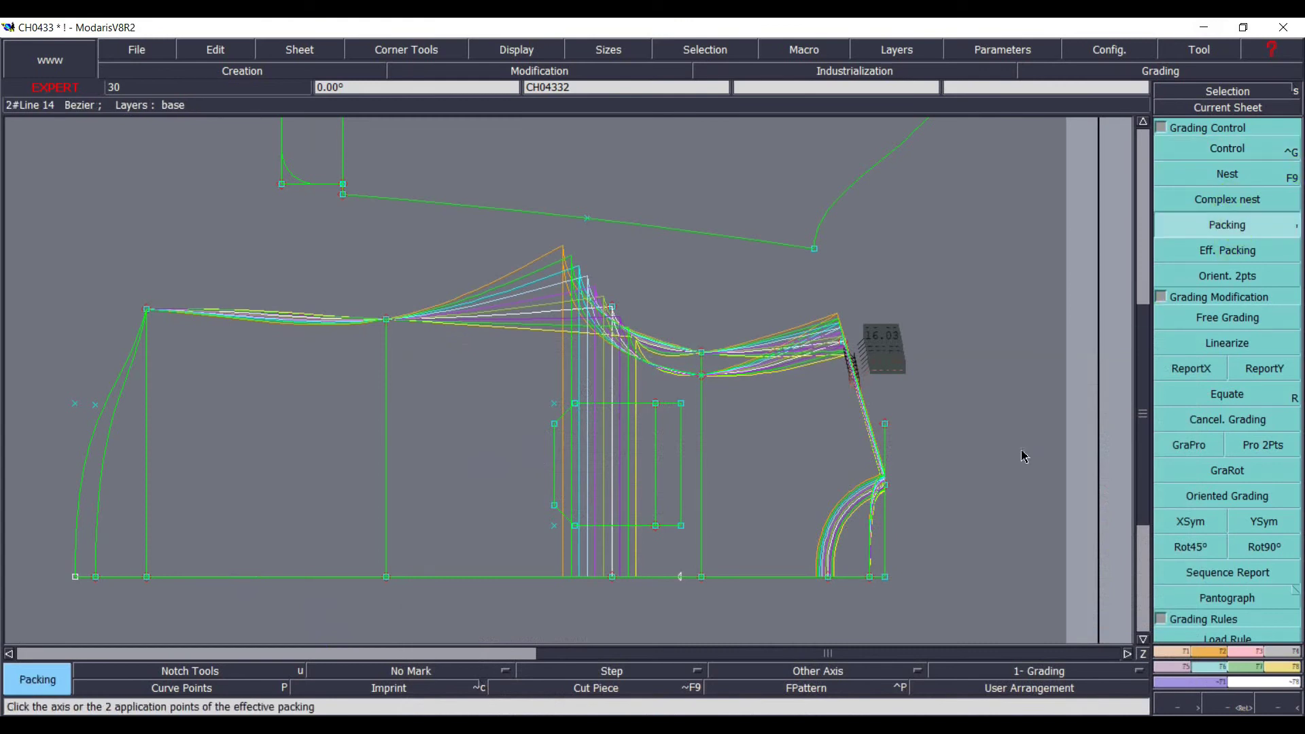
left_click(888, 492)
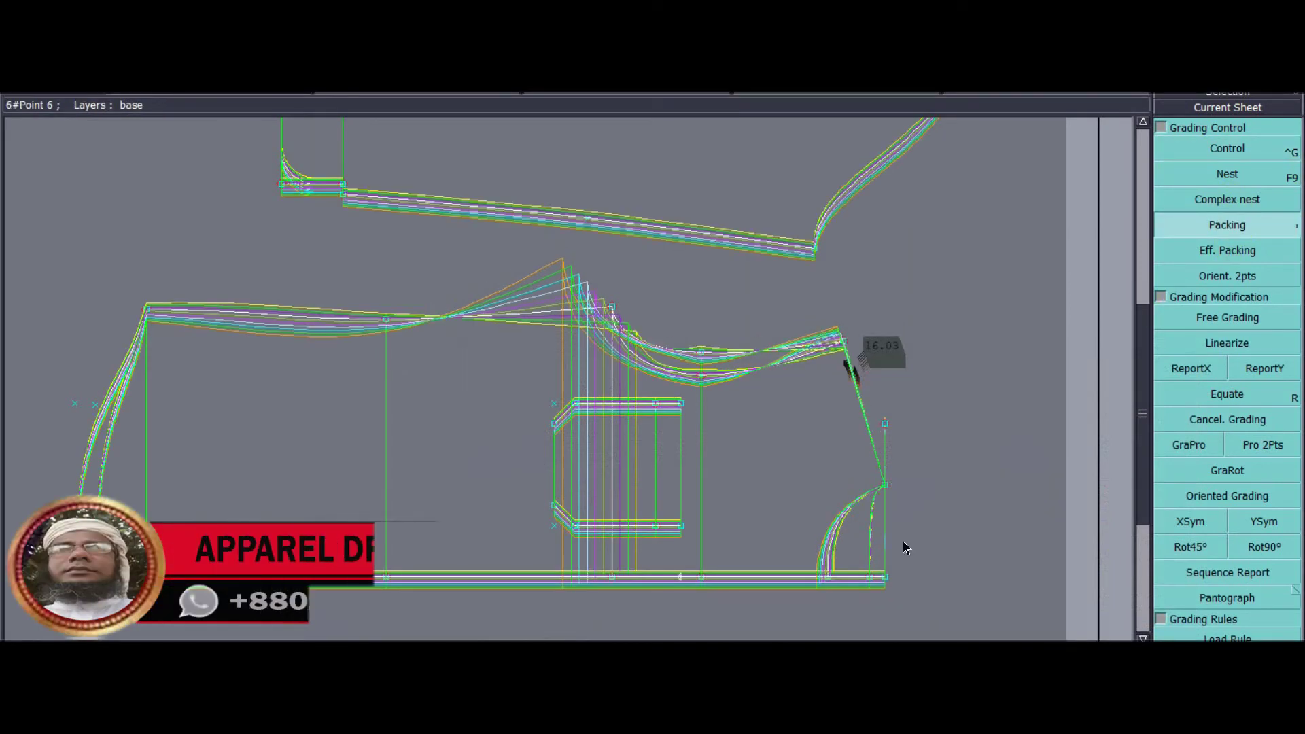
left_click(886, 578)
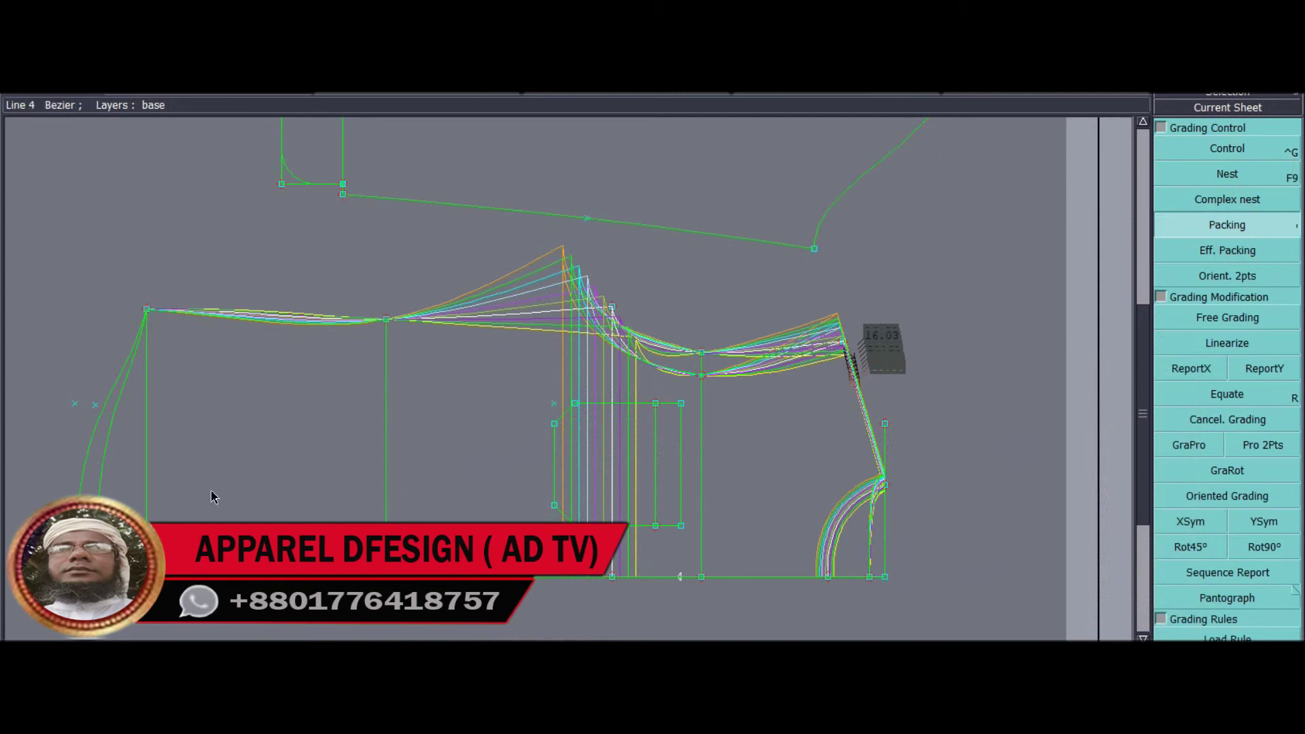
- Set the ddx grading increment to -0.50 for all sizes on the waist line's centre-front endpoint and close the grading table
left_click(1220, 148)
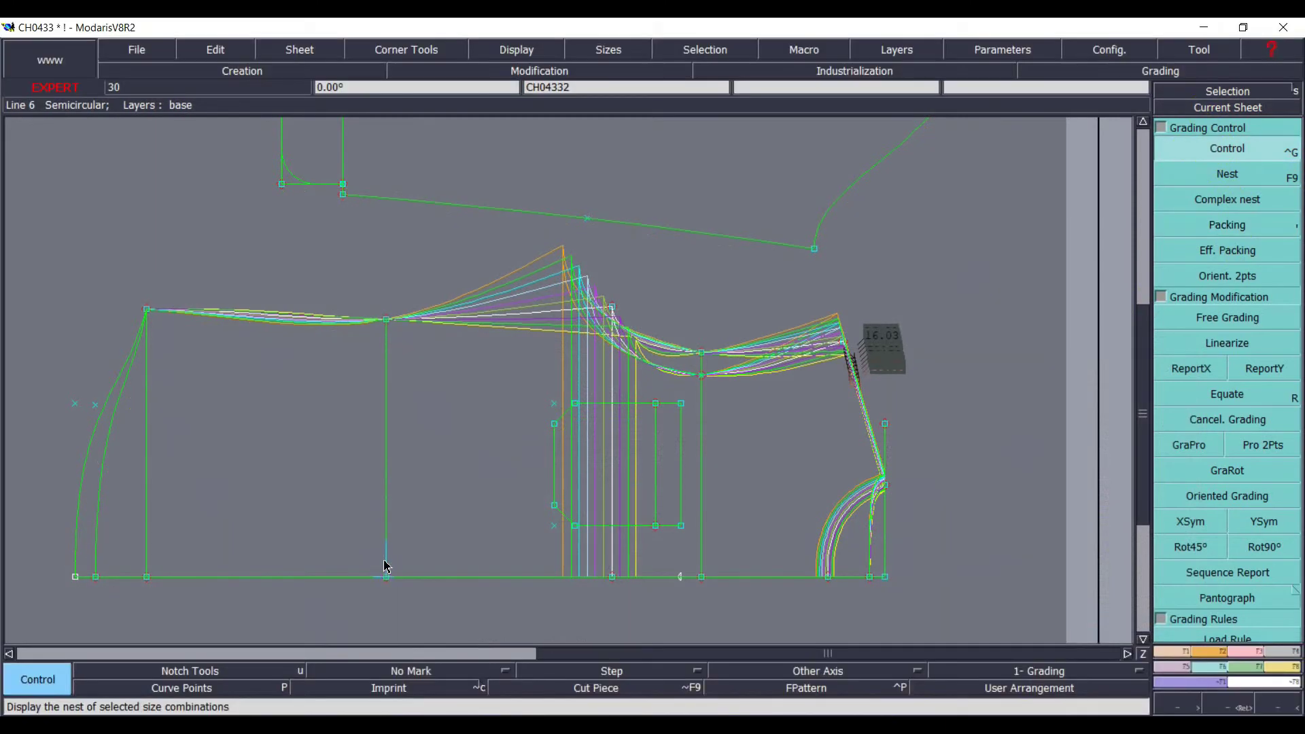
left_click(387, 579)
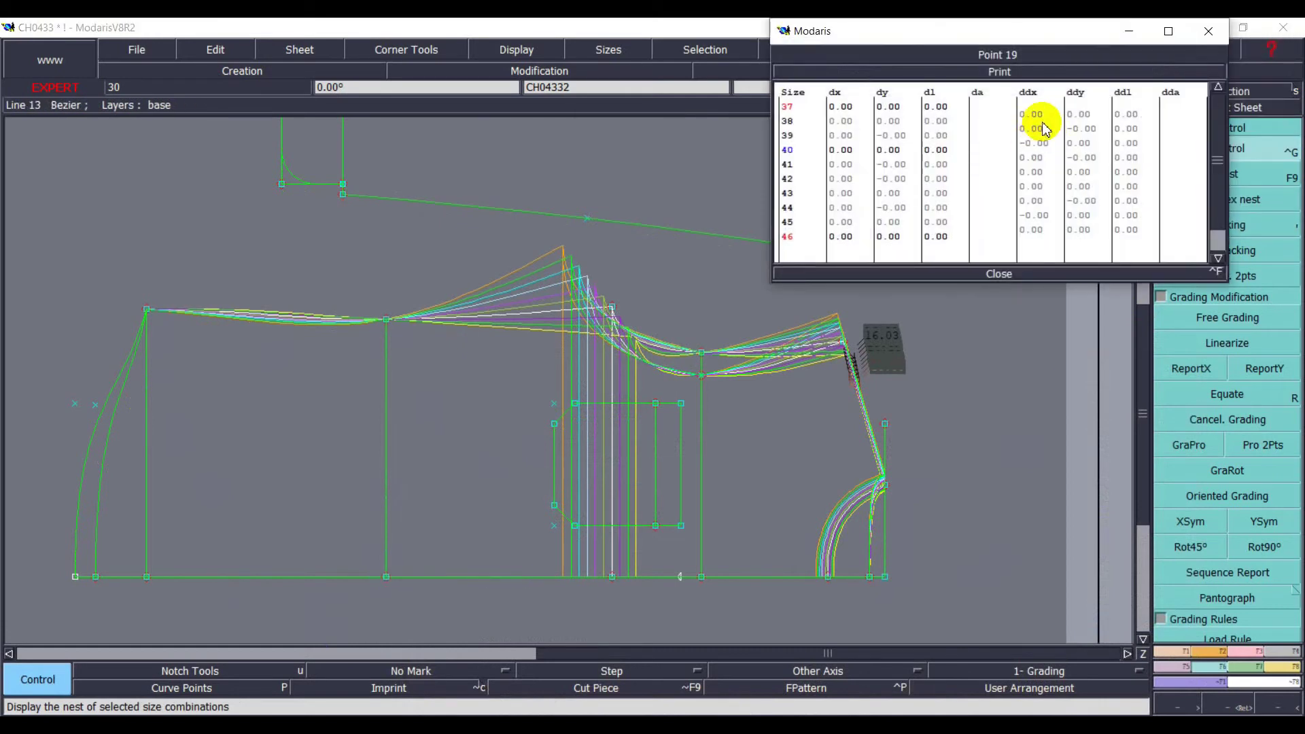
left_click_drag(1034, 109, 1029, 239)
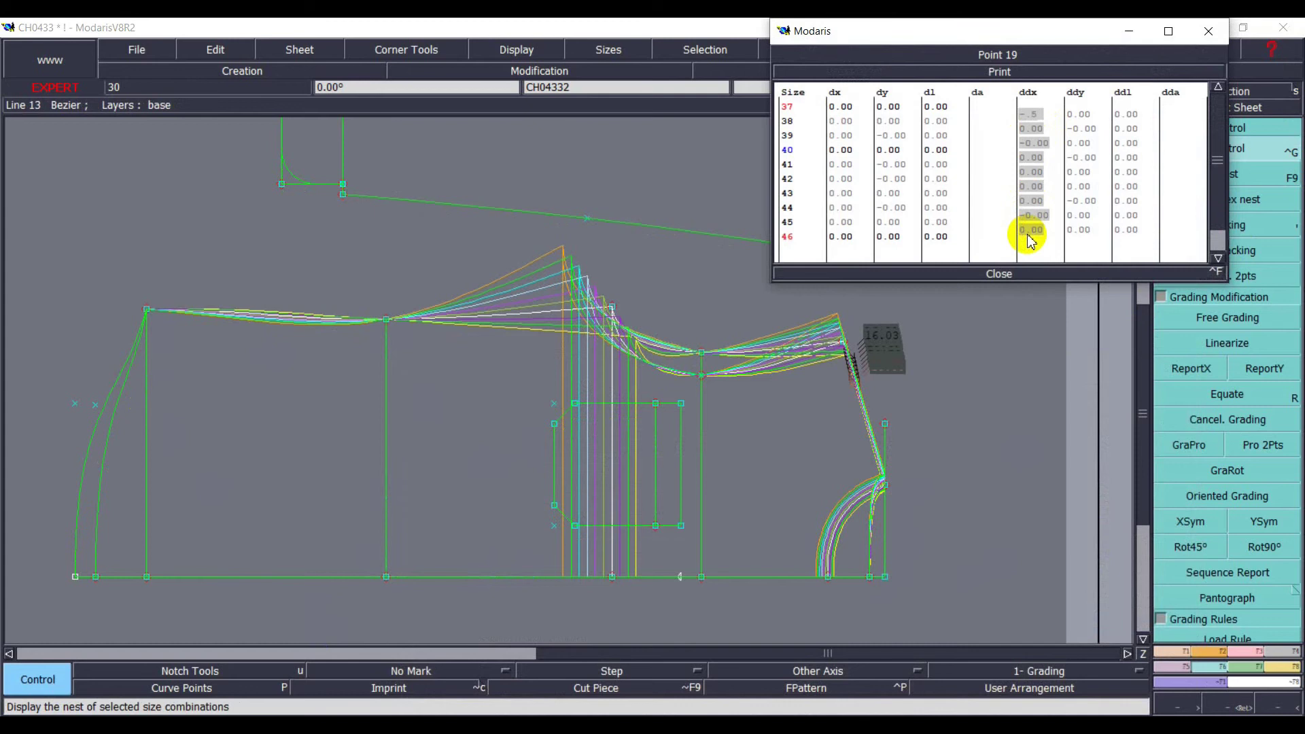
type("-.5")
key("Return")
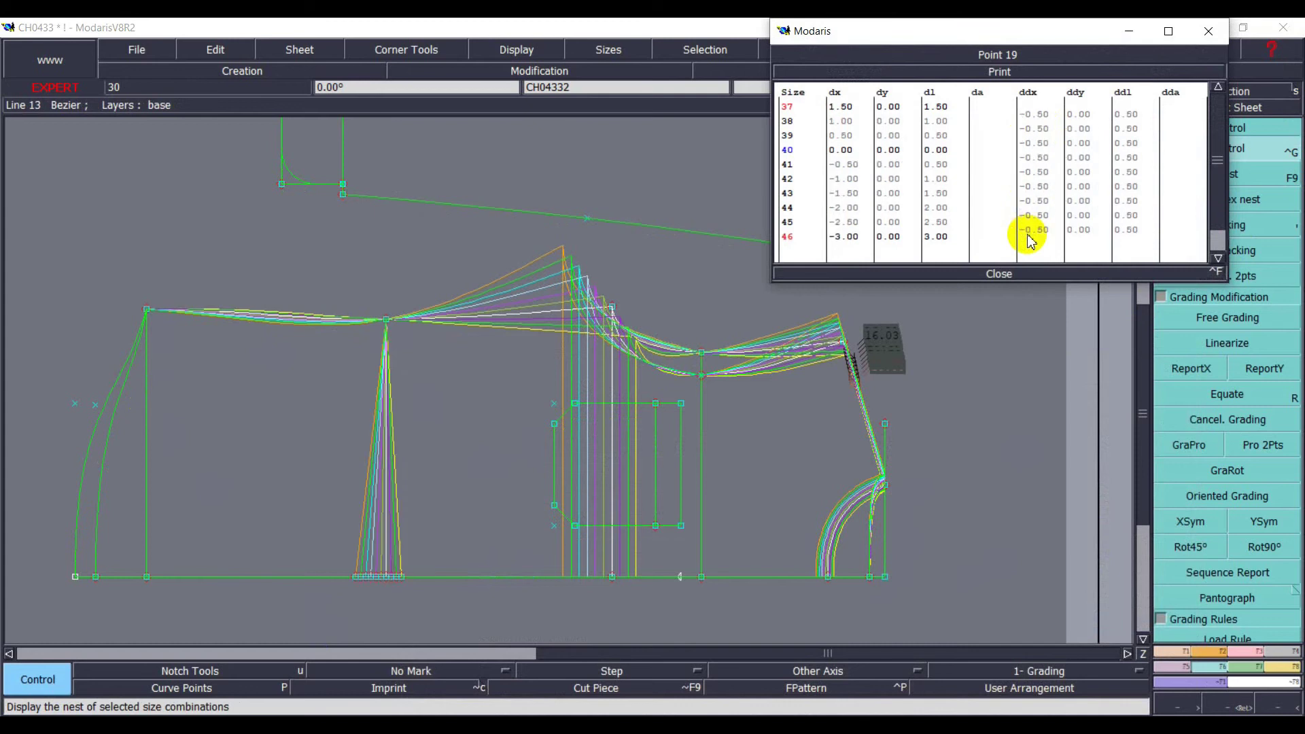
left_click(1001, 275)
- Report the X grading of the waist line's centre-front endpoint to its side-seam endpoint
left_click_drag(368, 289, 461, 376)
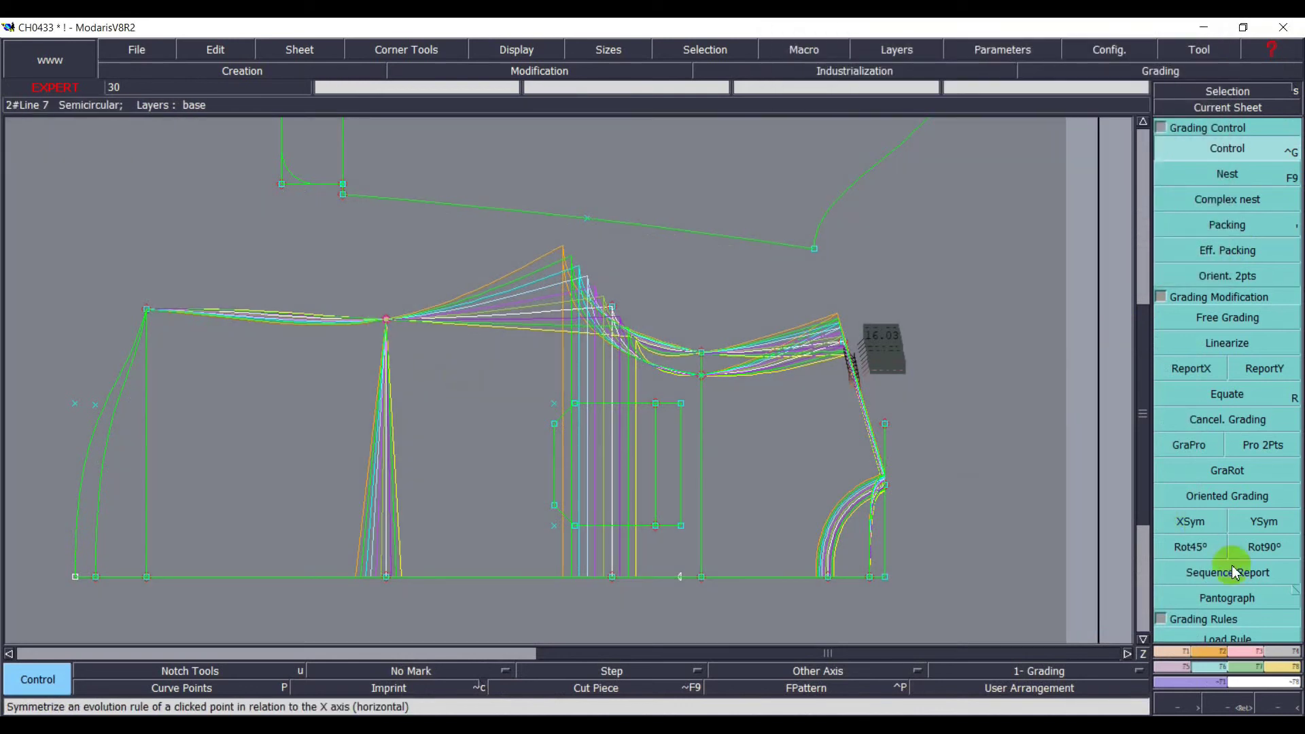
left_click(1207, 368)
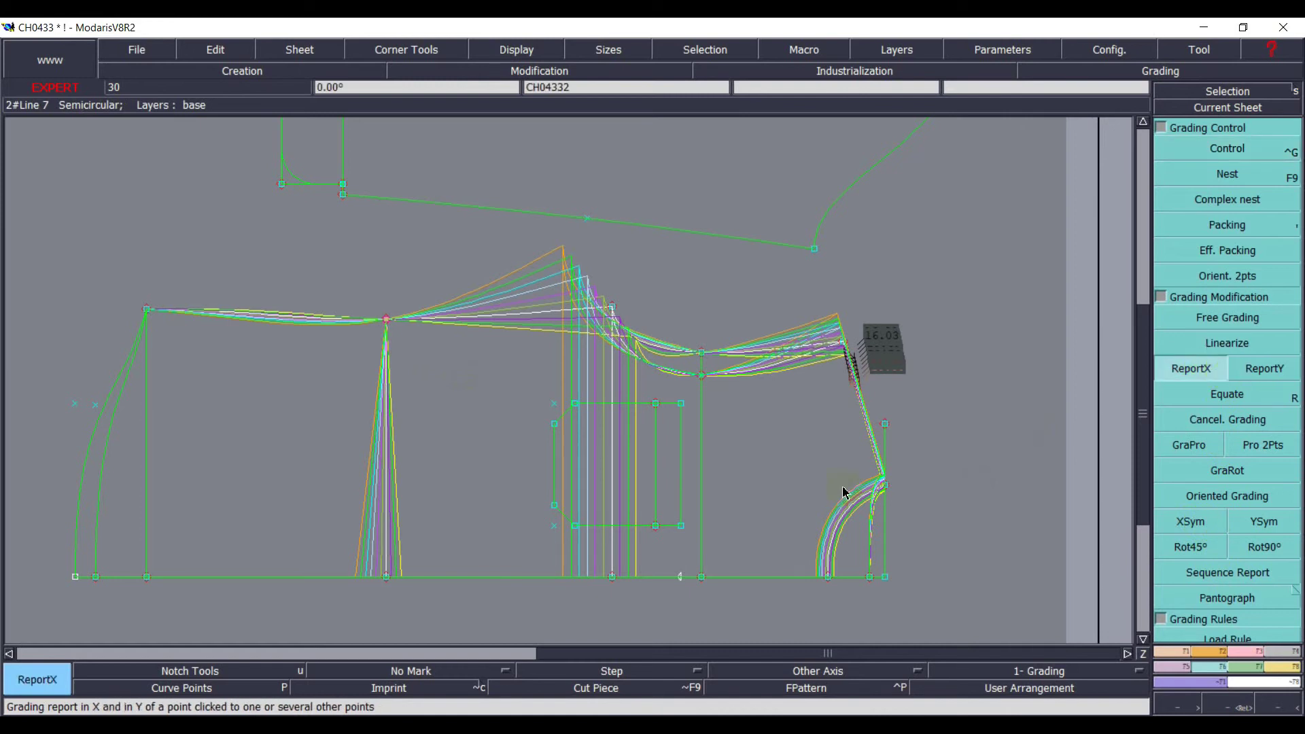
left_click(386, 577)
left_click(386, 319)
left_click(1183, 182)
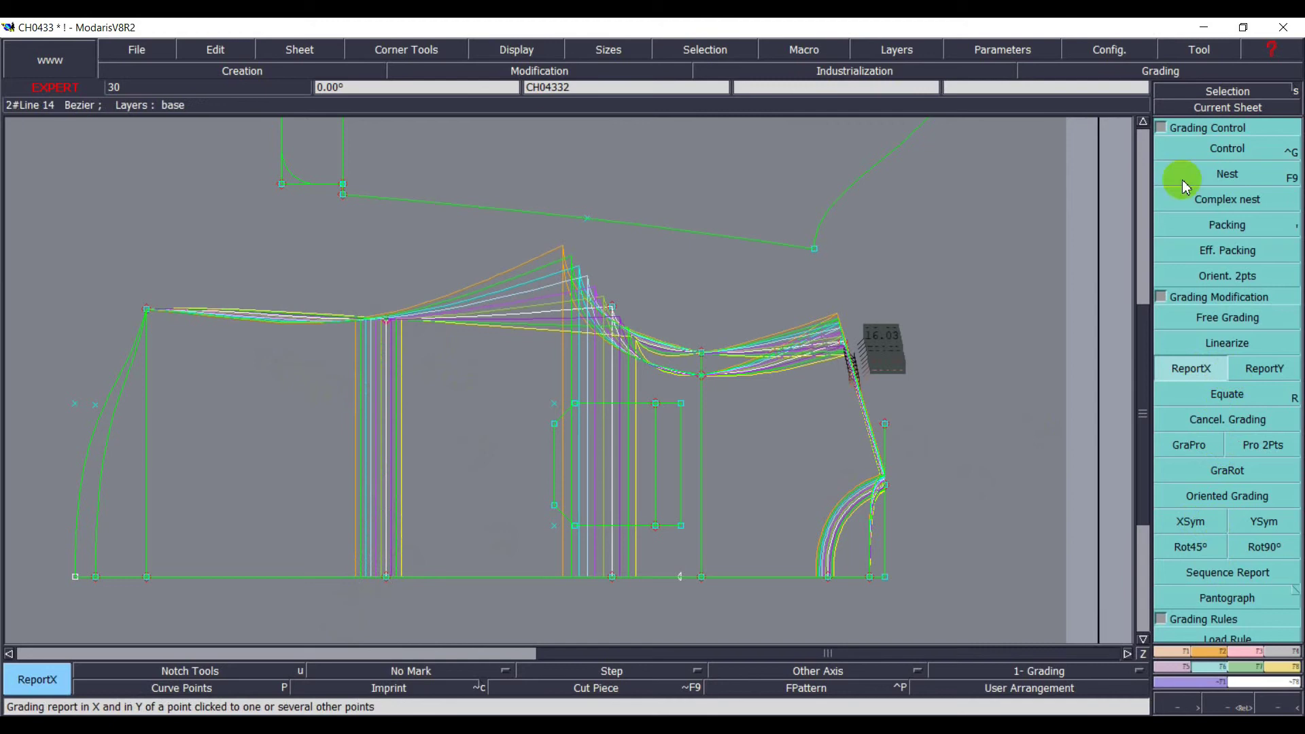
- Set the side-seam waist point's ddy grading increment to 1.00 for all sizes and close the grading table
left_click(197, 724)
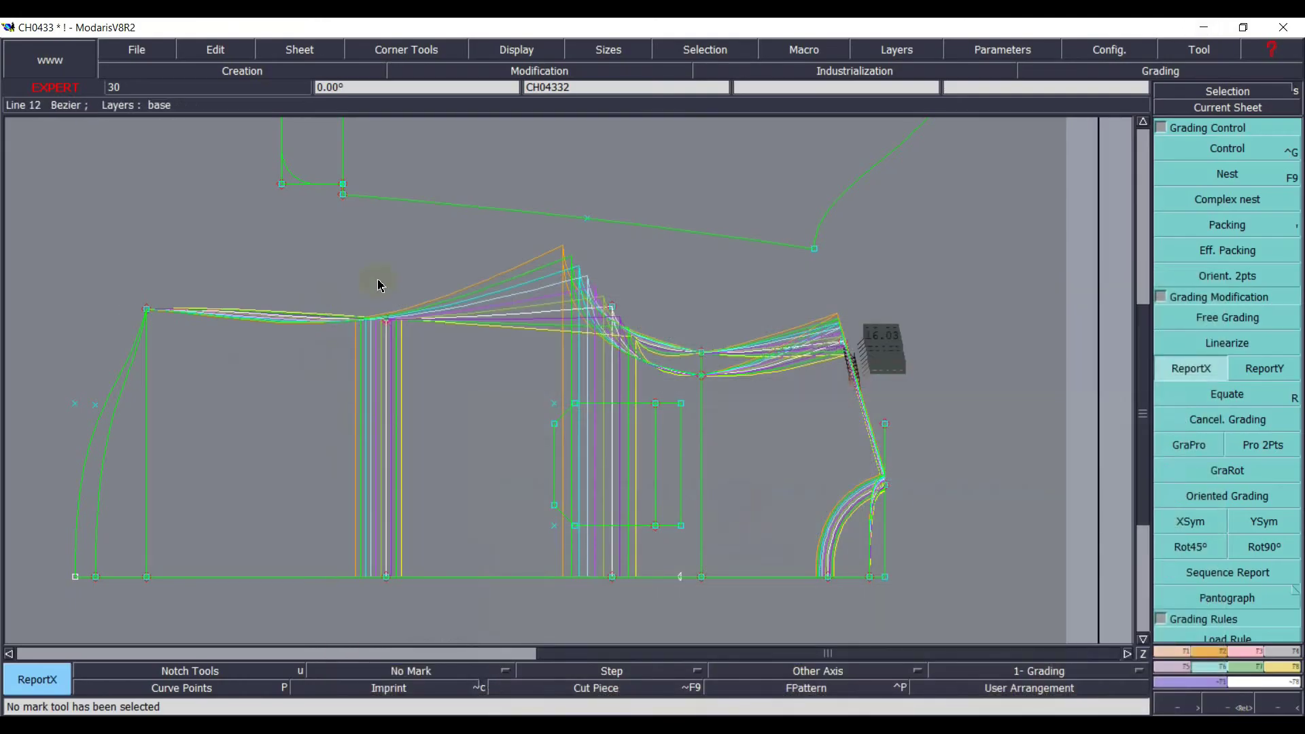
left_click_drag(378, 279, 459, 375)
left_click(1086, 382)
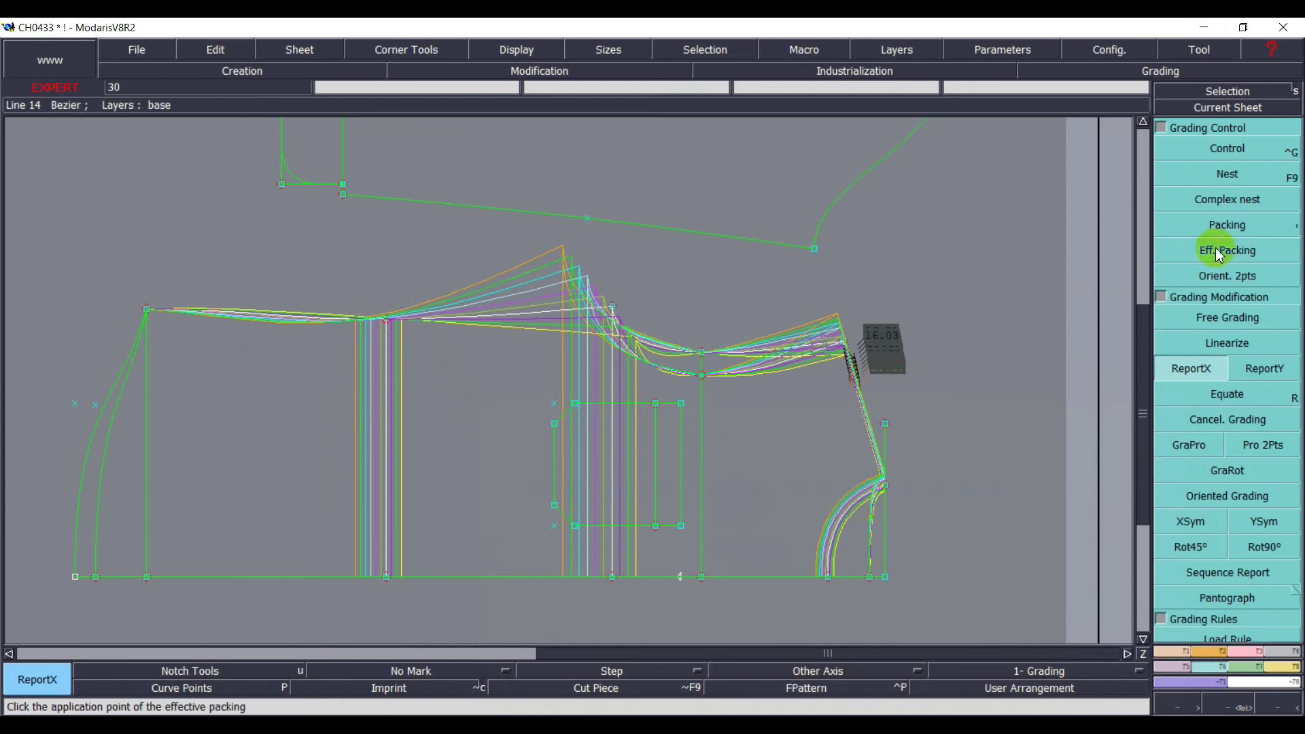
left_click(1227, 148)
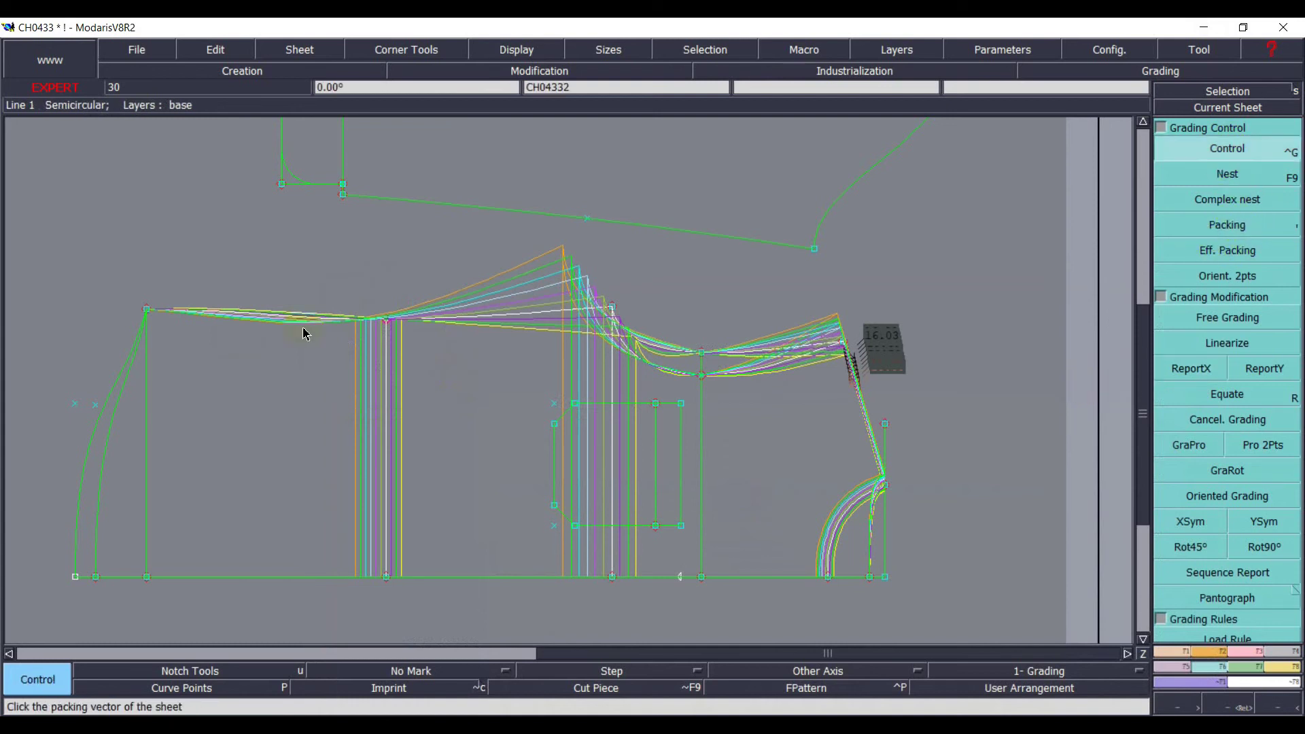
left_click(389, 320)
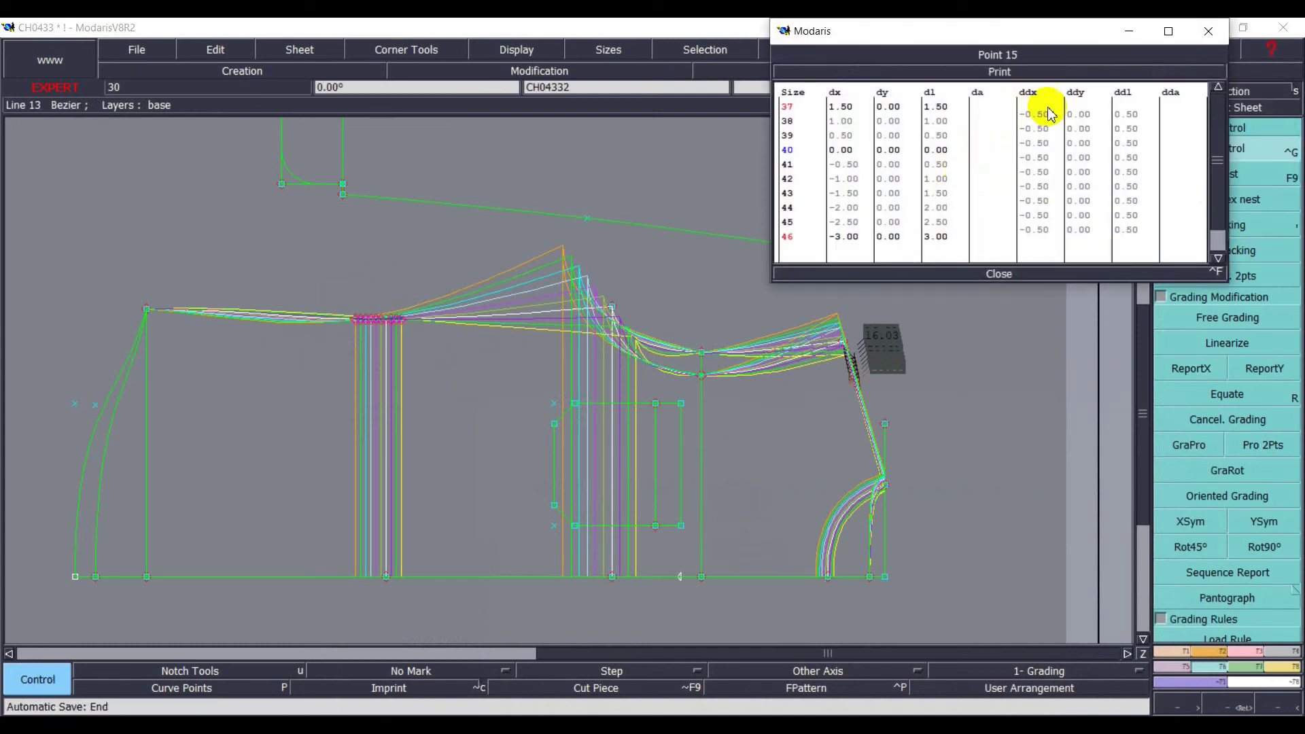
left_click_drag(1077, 112, 1072, 234)
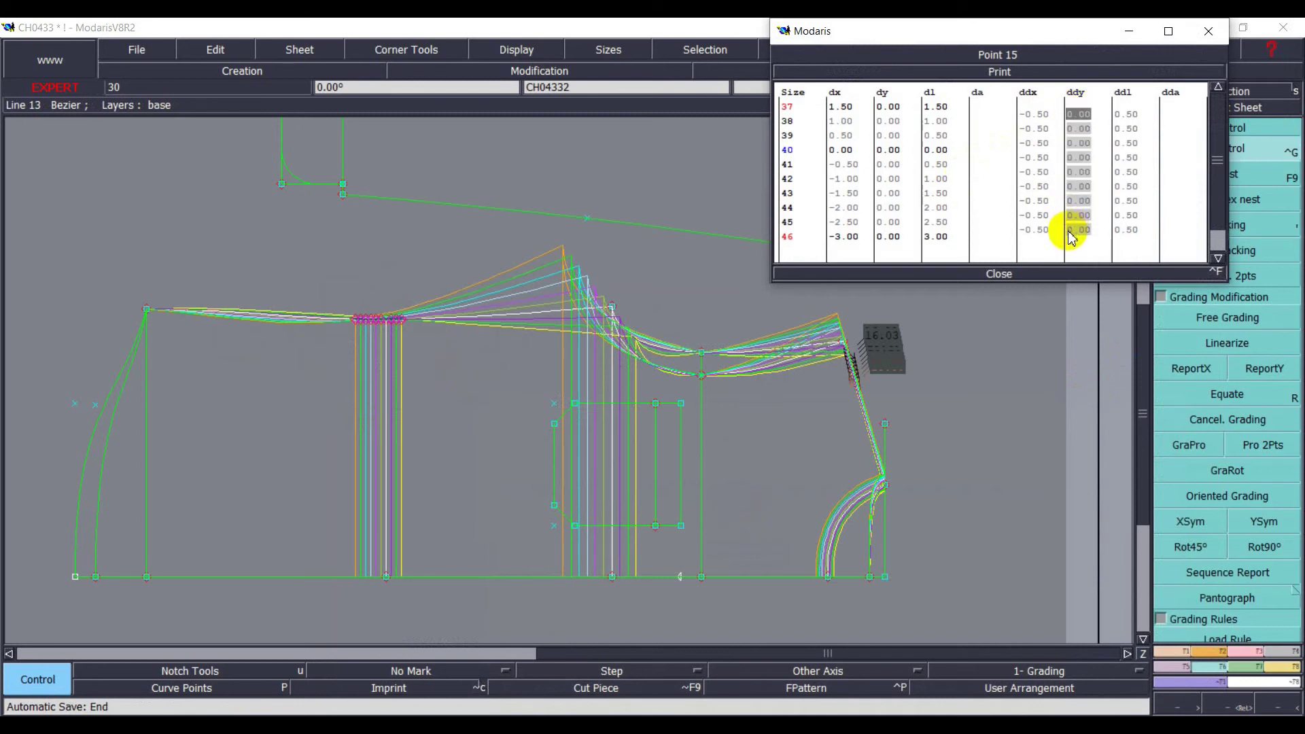
key("Return")
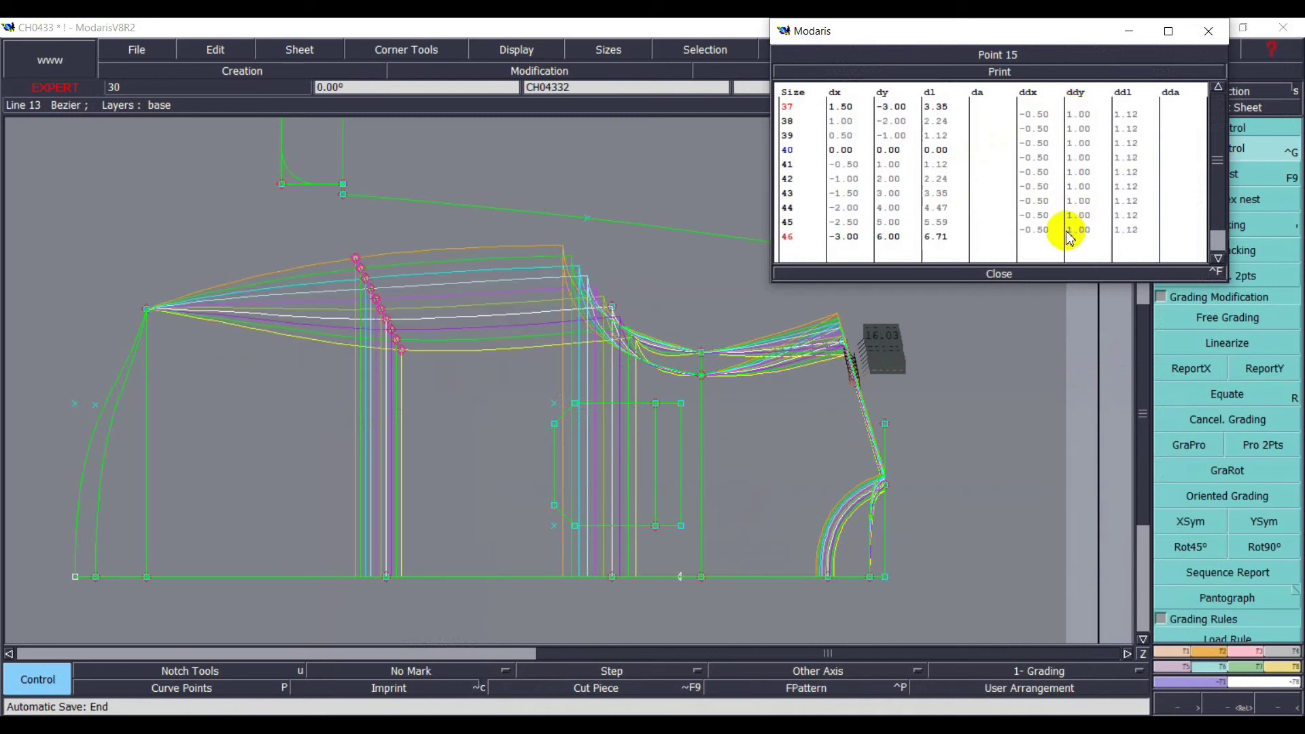
left_click(982, 278)
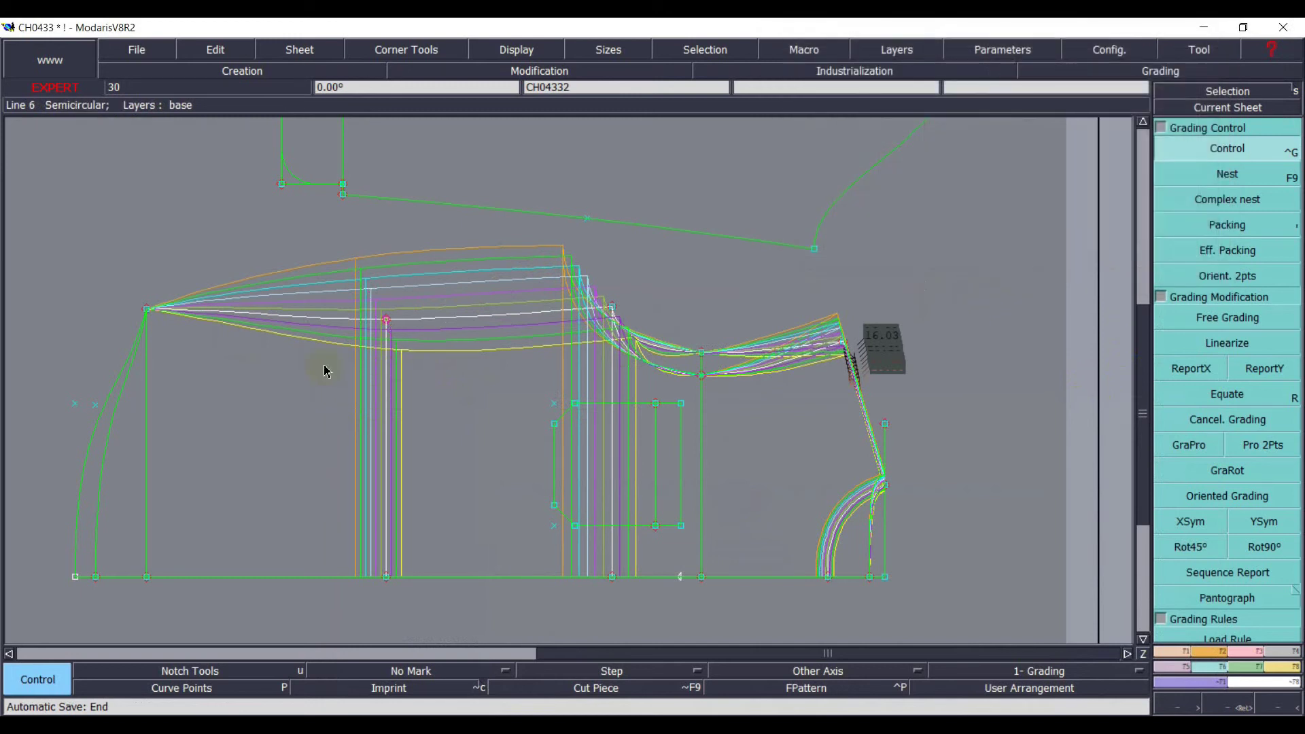
left_click(536, 476)
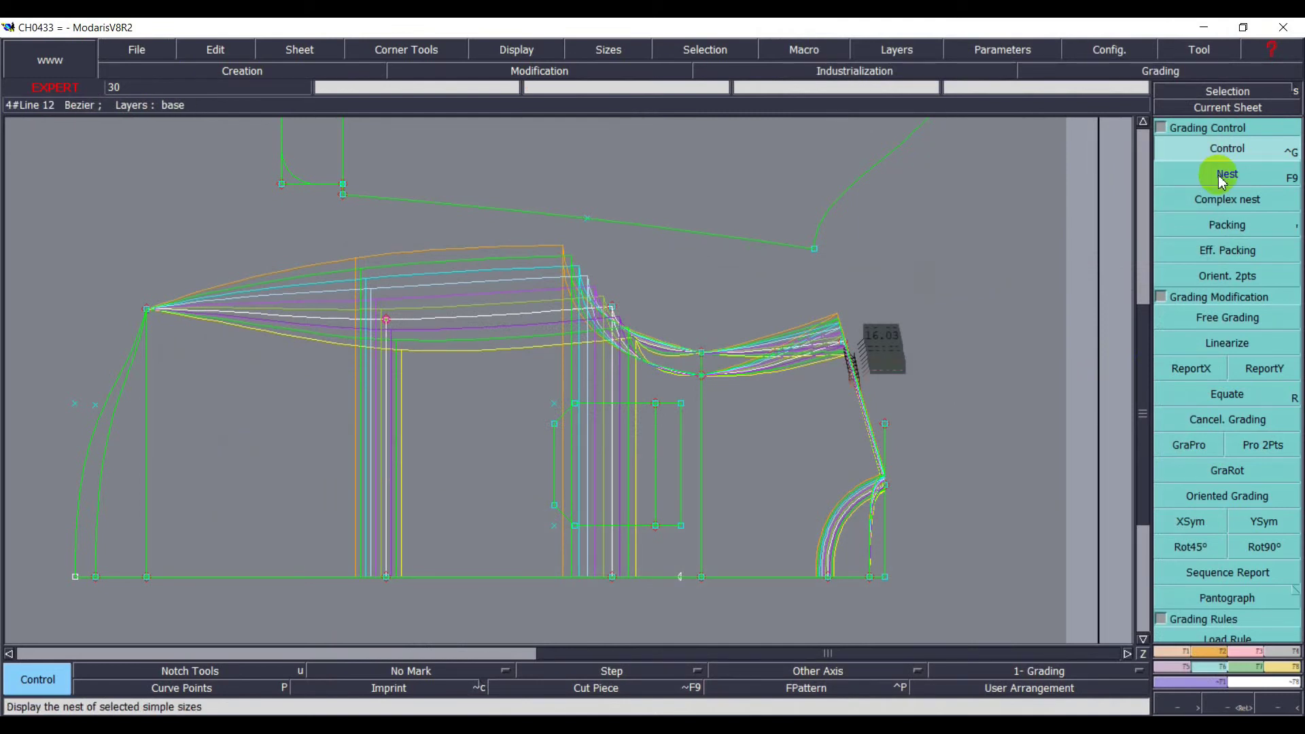
- Switch to the manufacturing PDF and check the AAA 1/2 bottom width in the measurement diagram and graded size table
left_click(1226, 224)
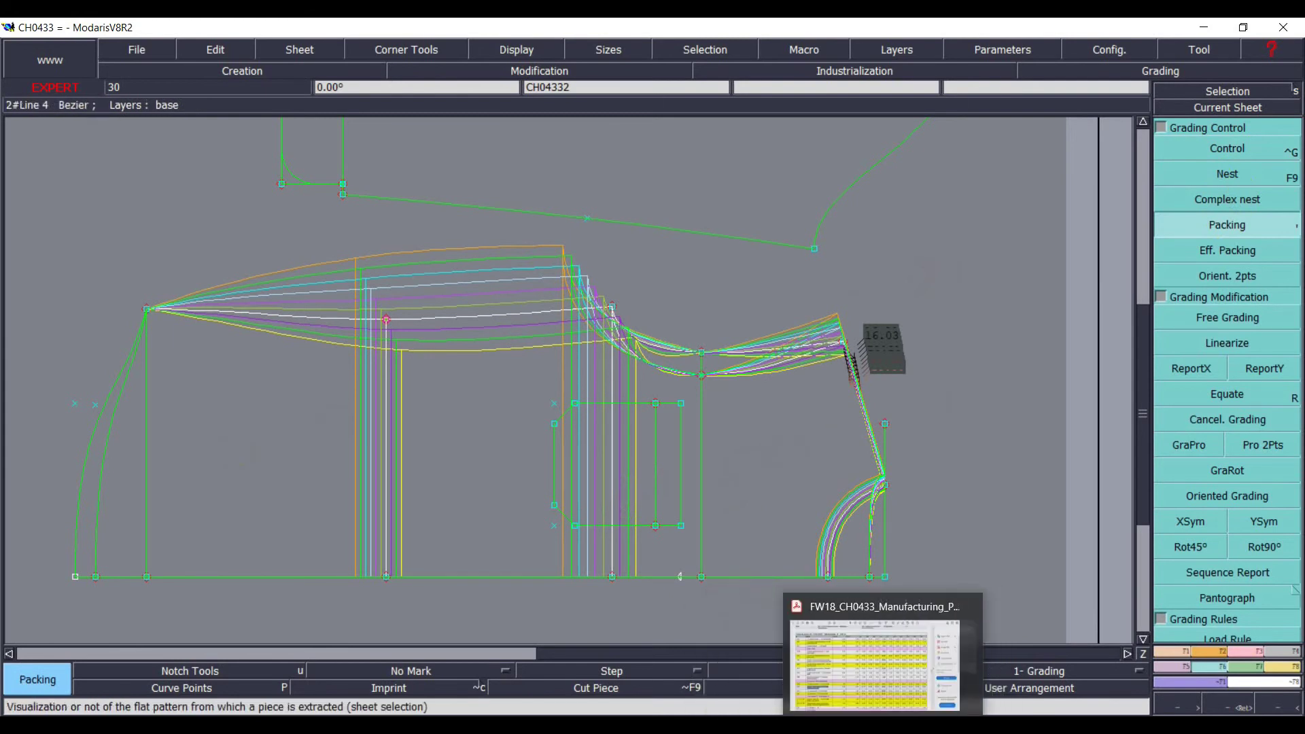
left_click(890, 649)
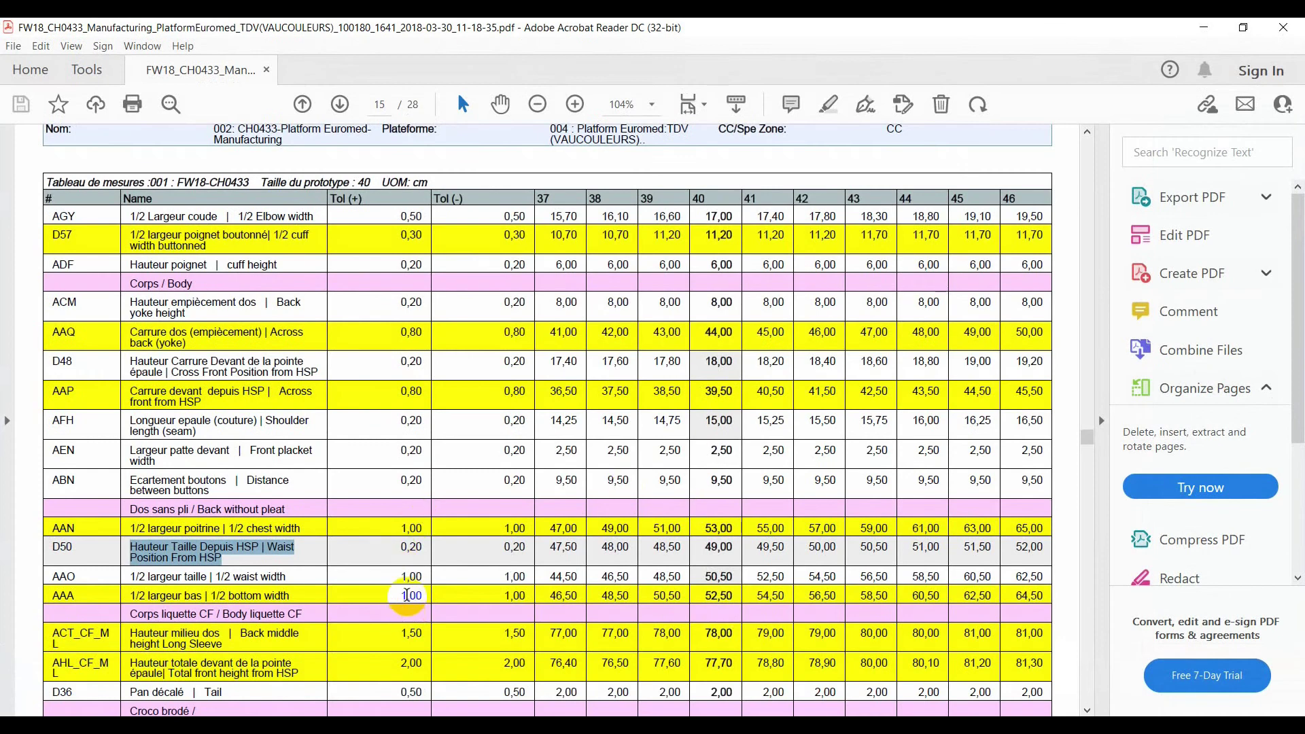
scroll(406, 596, "down", 1)
scroll(408, 582, "up", 18)
scroll(463, 574, "down", 5)
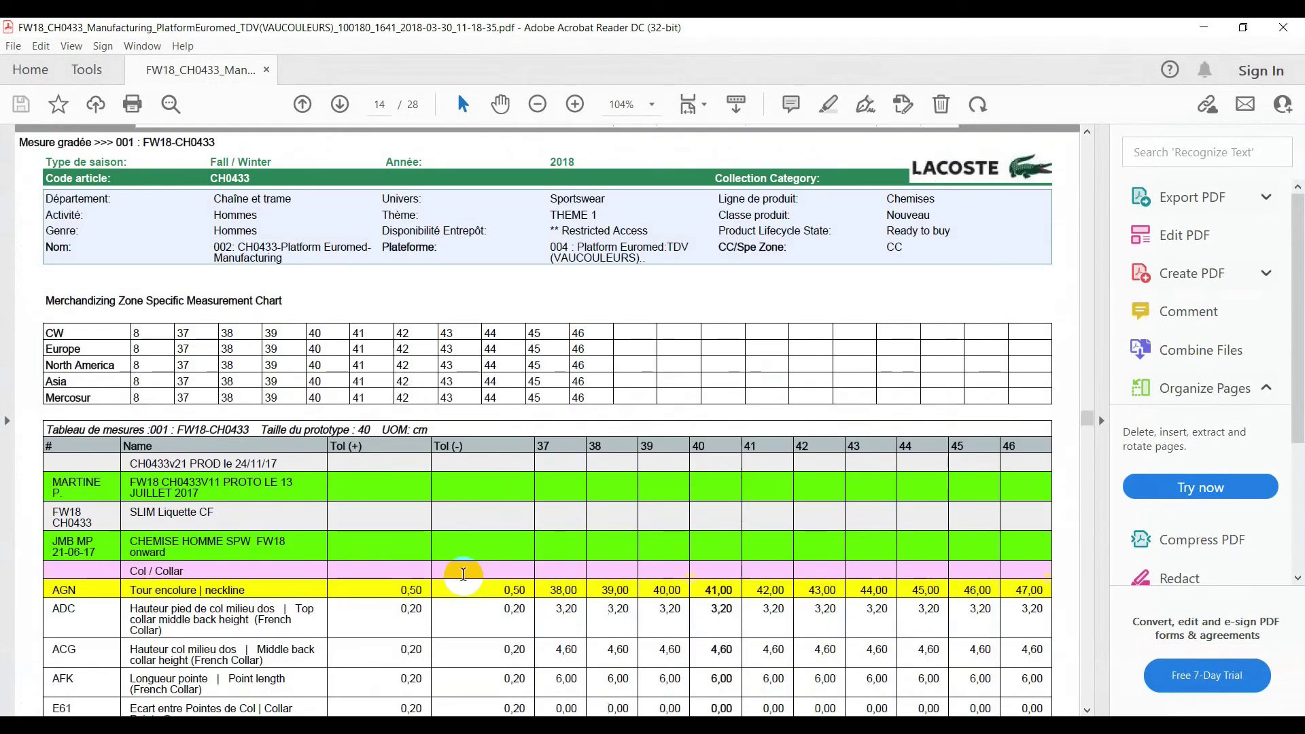
scroll(463, 574, "up", 18)
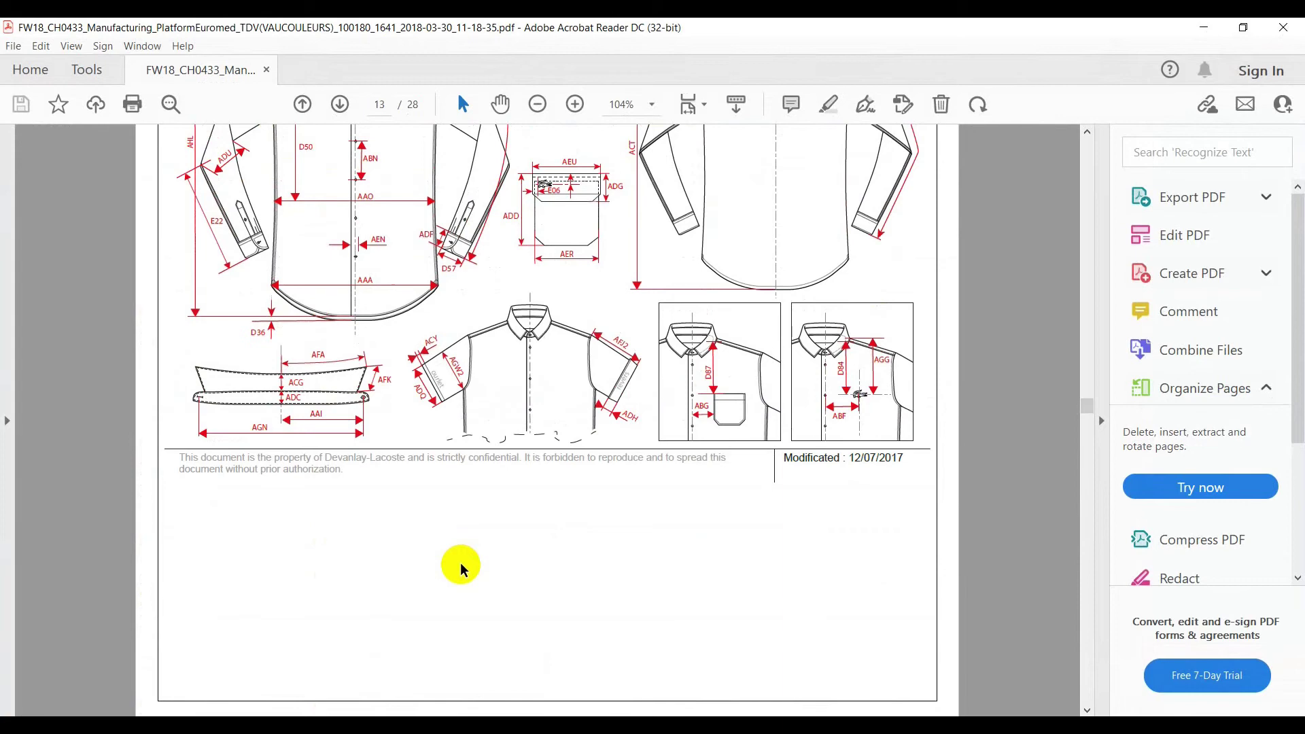
scroll(461, 568, "down", 20)
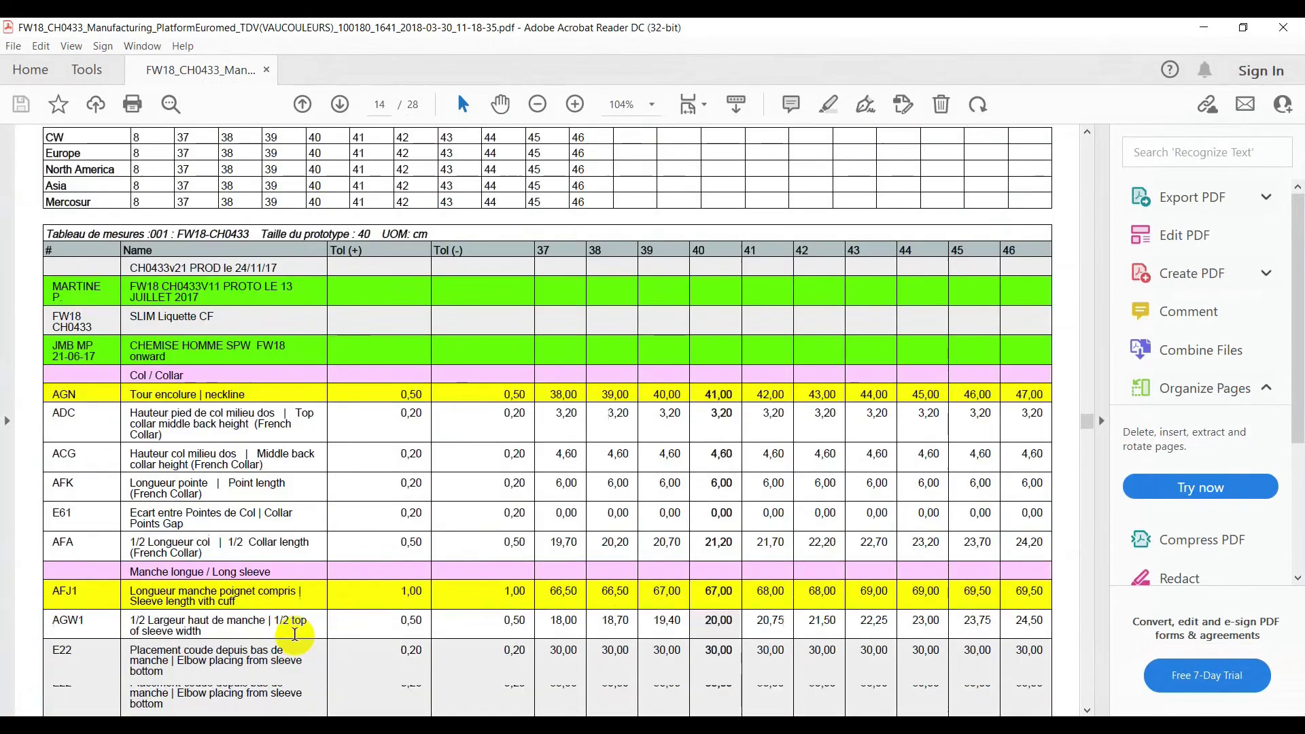
scroll(261, 646, "down", 8)
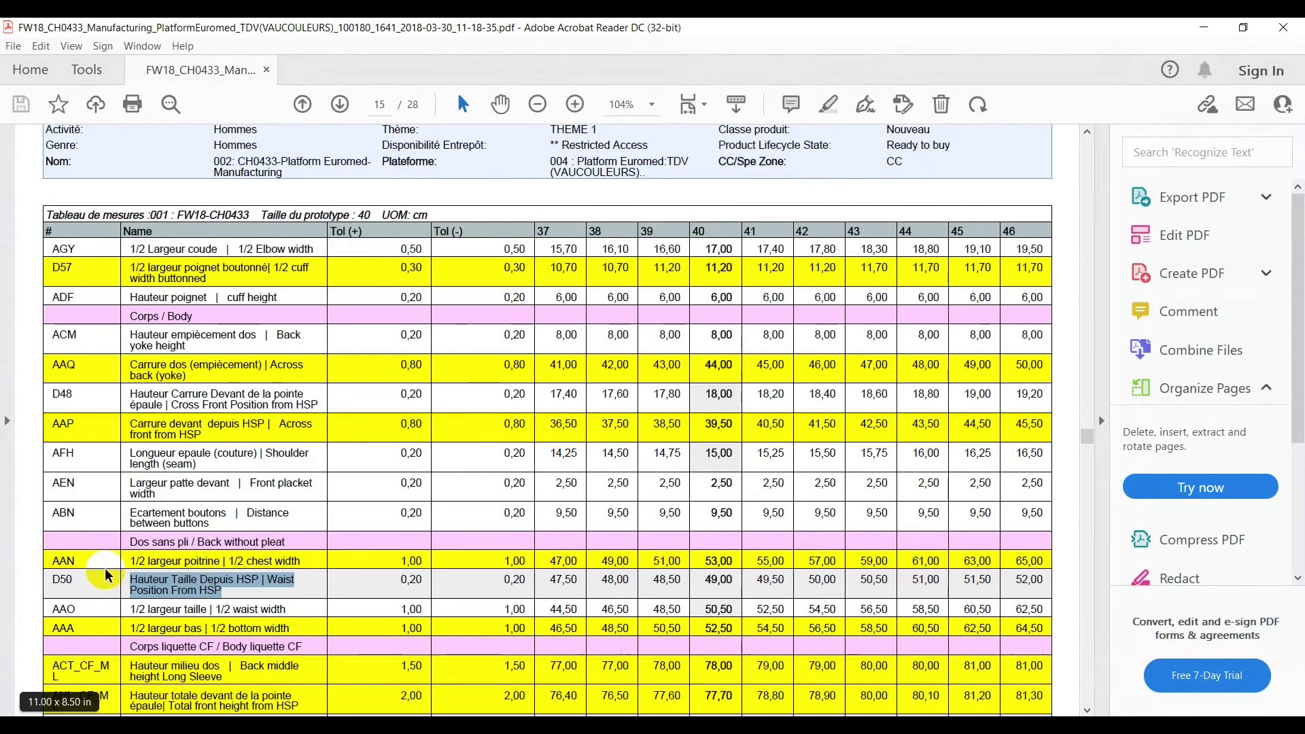
scroll(105, 576, "down", 1)
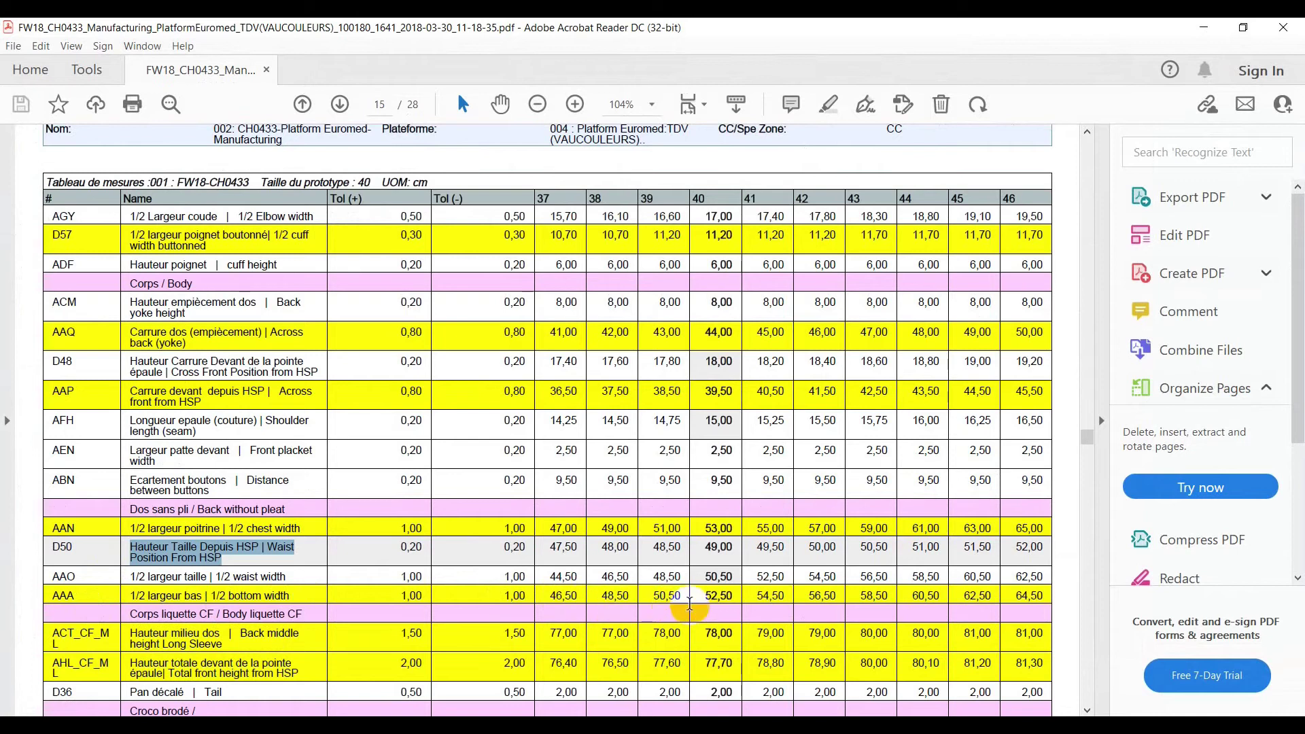
left_click(1204, 27)
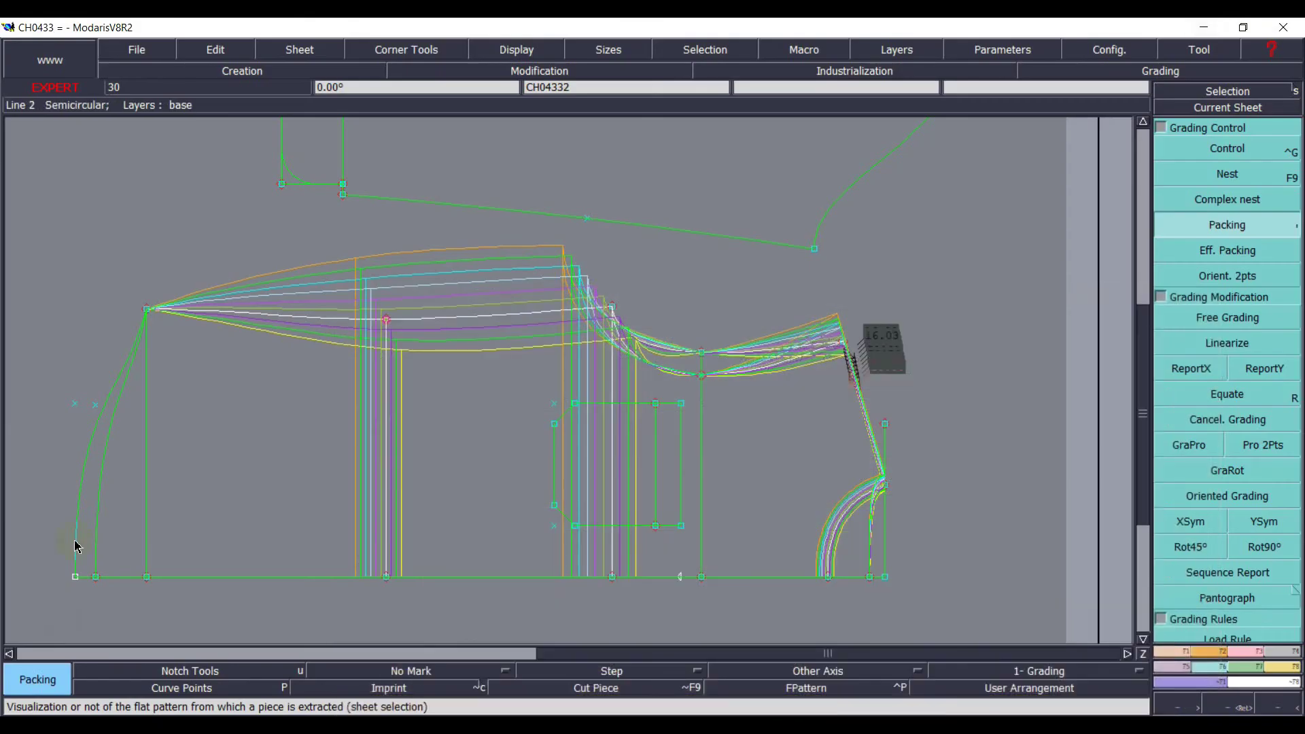
- Set the side-seam hem point's ddy grading increment to 1.00 for all sizes and close the grading table
left_click(1230, 148)
left_click(154, 315)
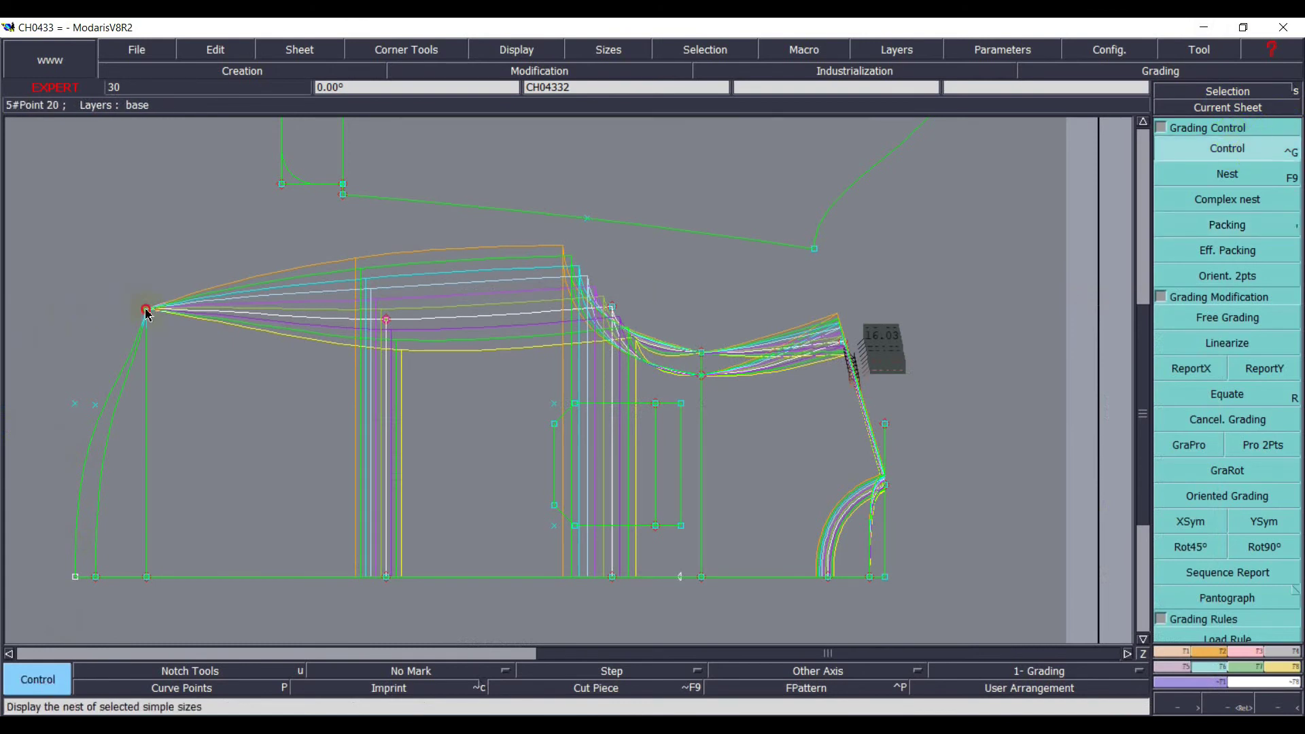
left_click_drag(1082, 124, 1085, 229)
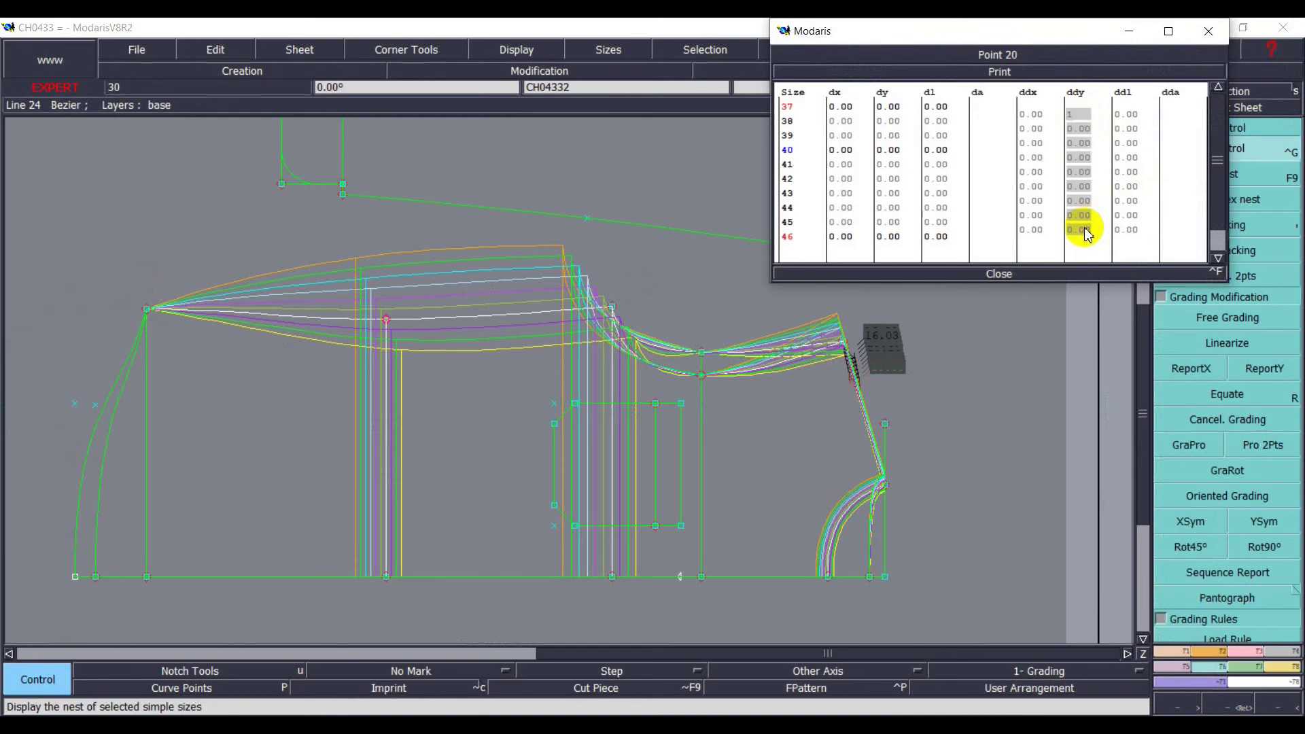
type("1")
key("Return")
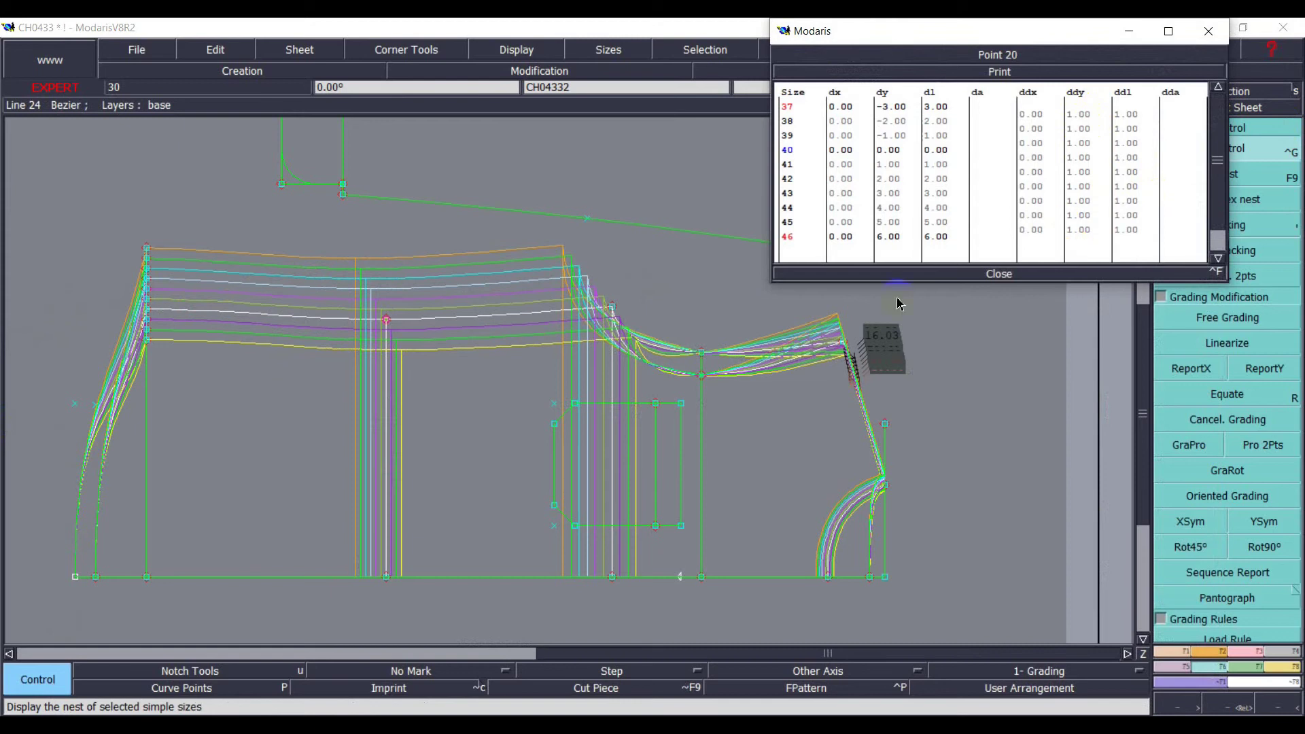
left_click(999, 274)
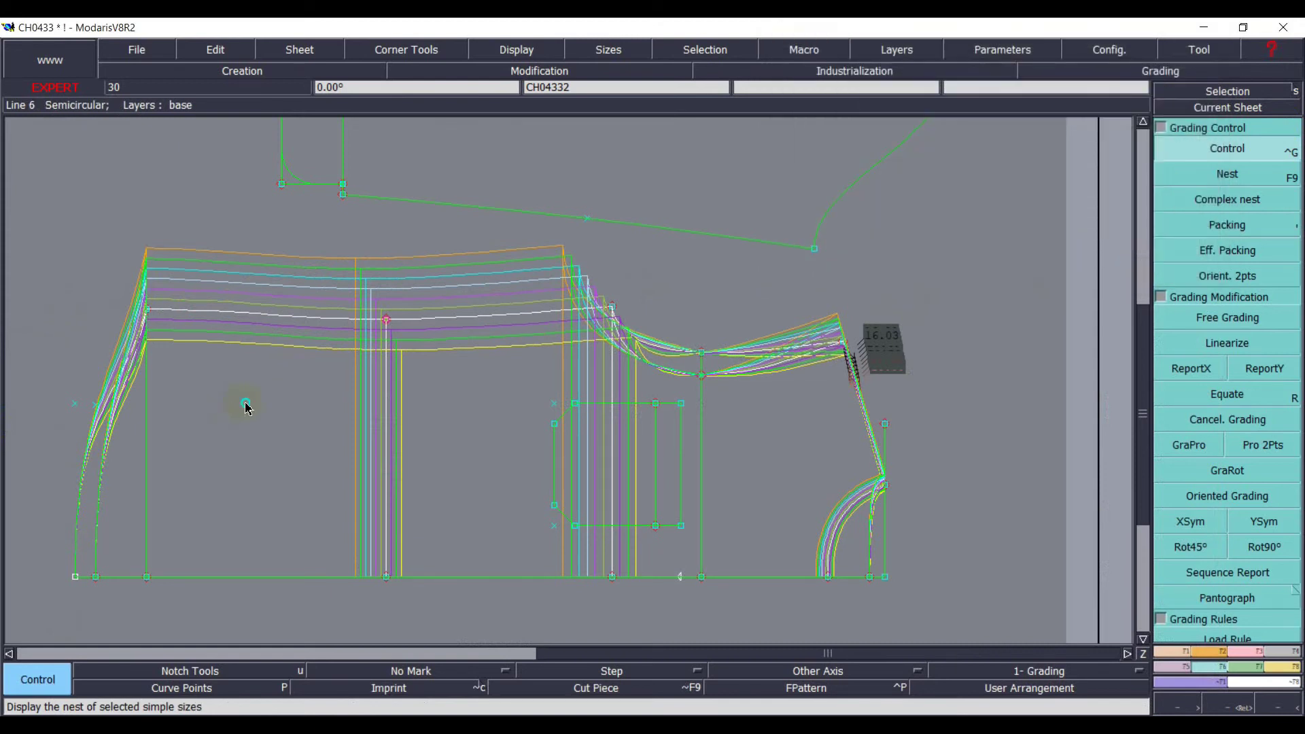
left_click(246, 407)
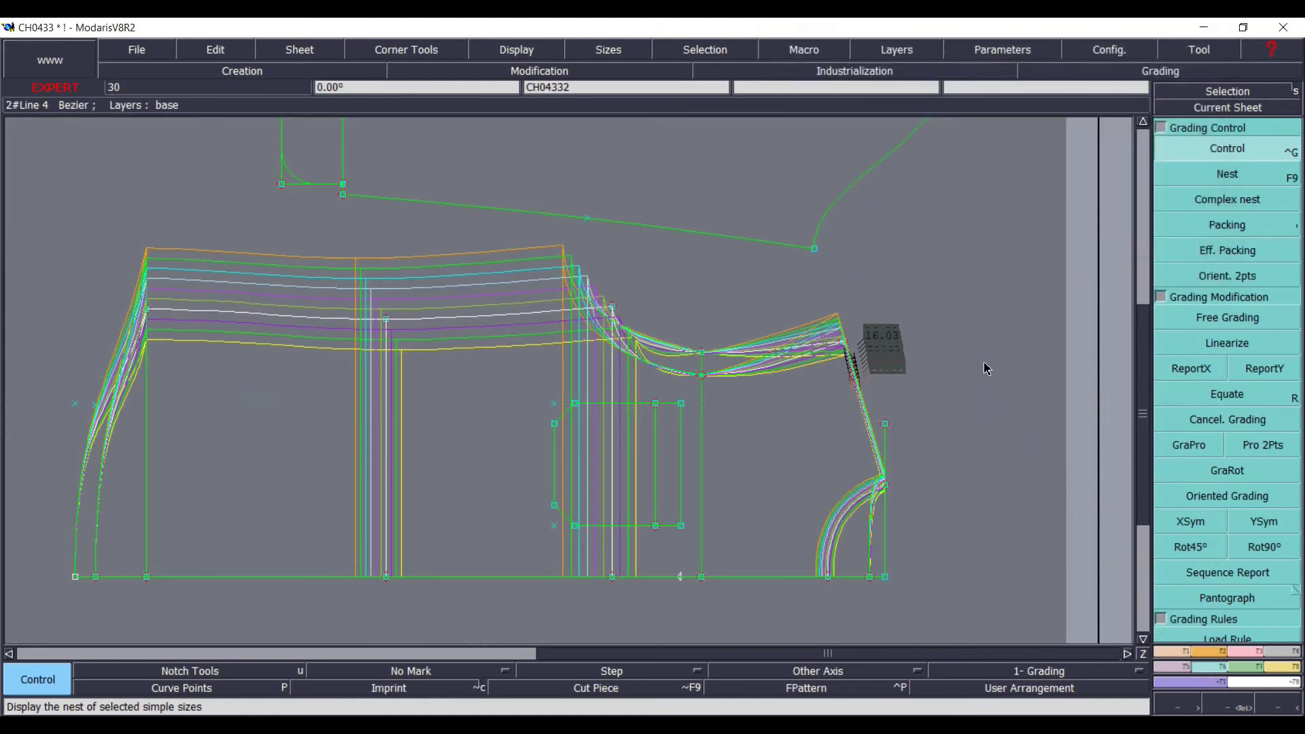
- Check the back middle height (ACT) and total front height (AHL) in the PDF's measurement diagram and graded size table
left_click(1233, 225)
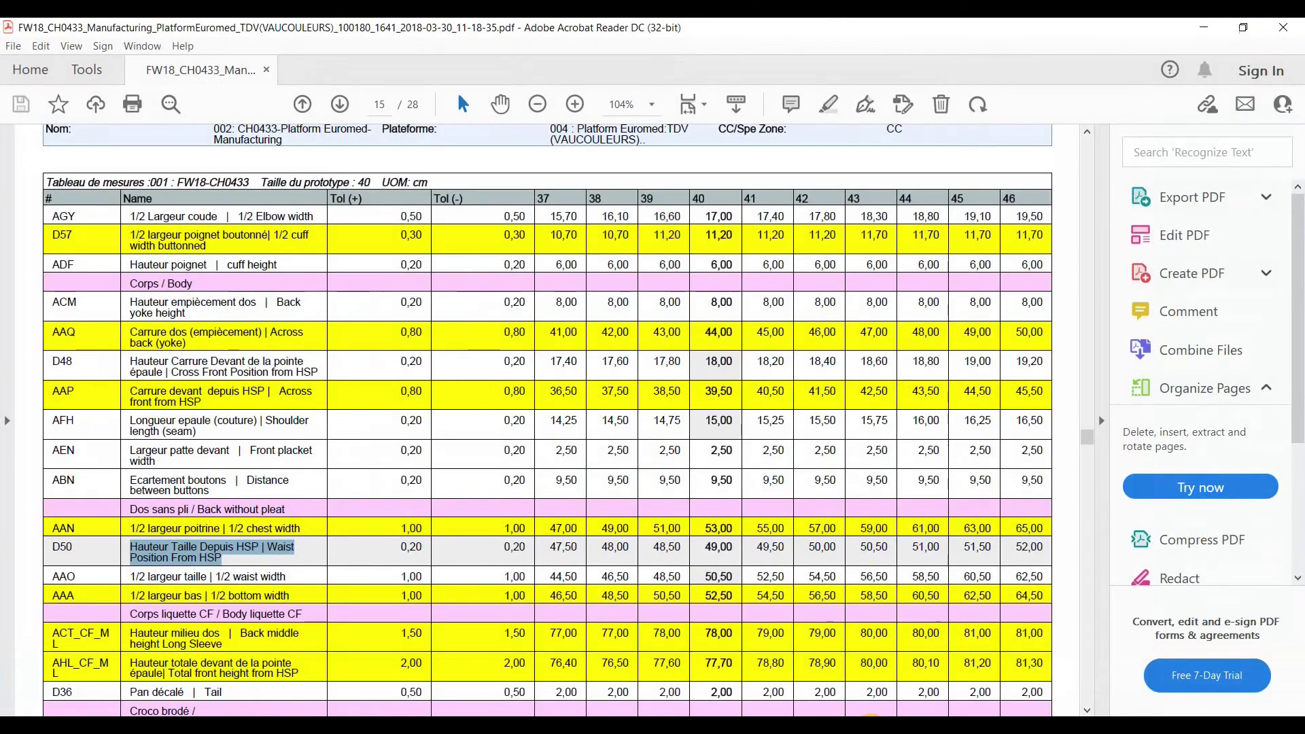
scroll(335, 582, "up", 20)
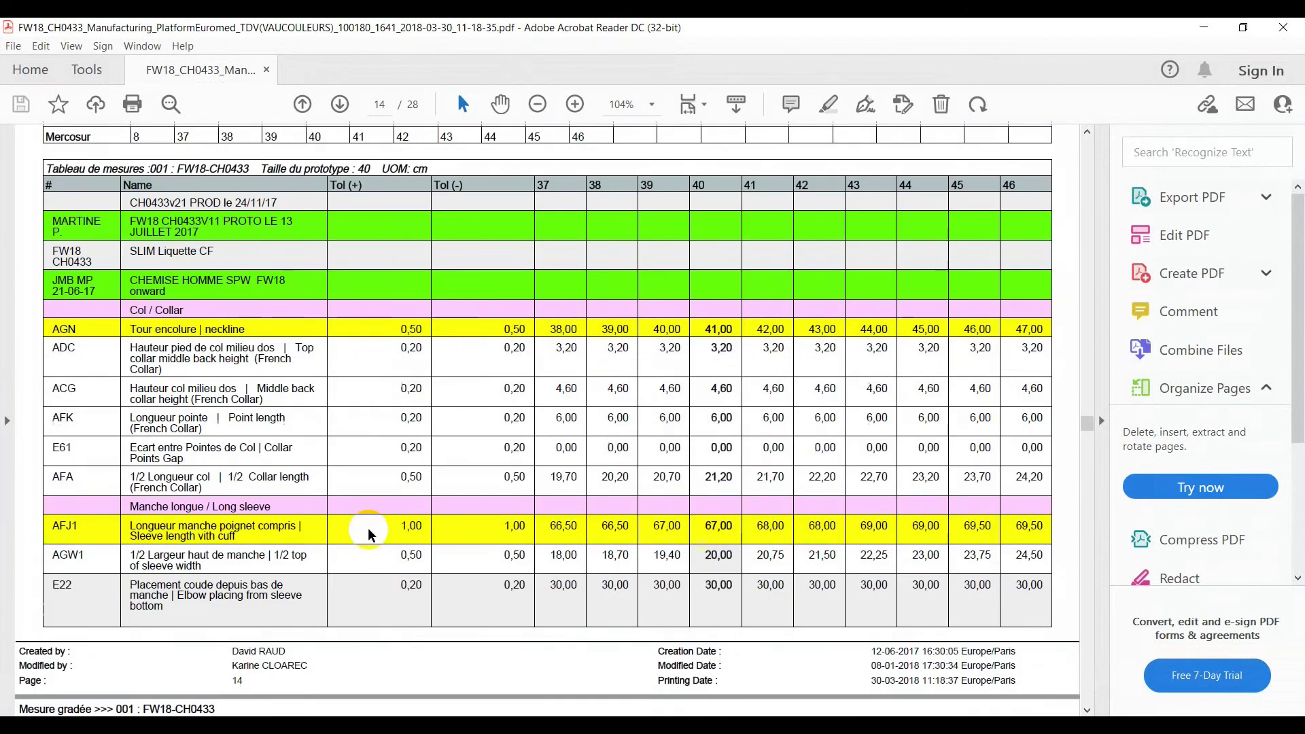
scroll(364, 501, "up", 2)
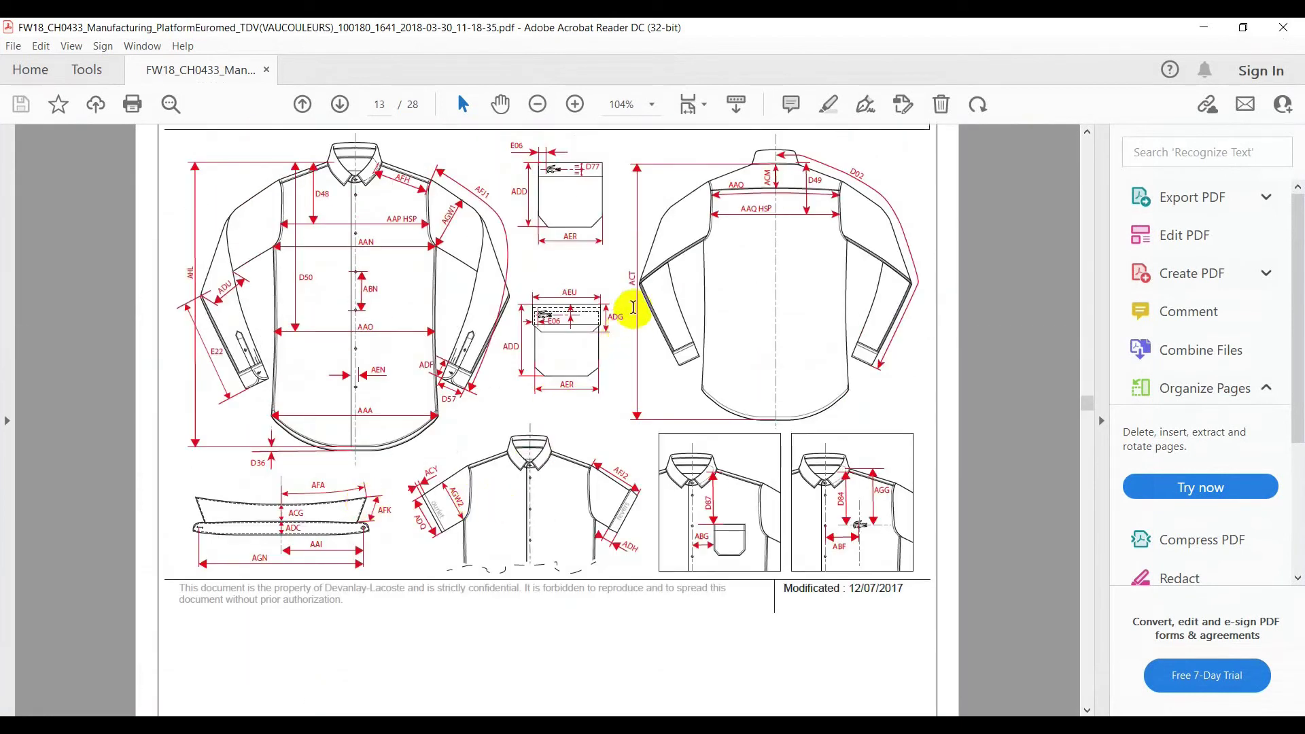
scroll(442, 626, "down", 12)
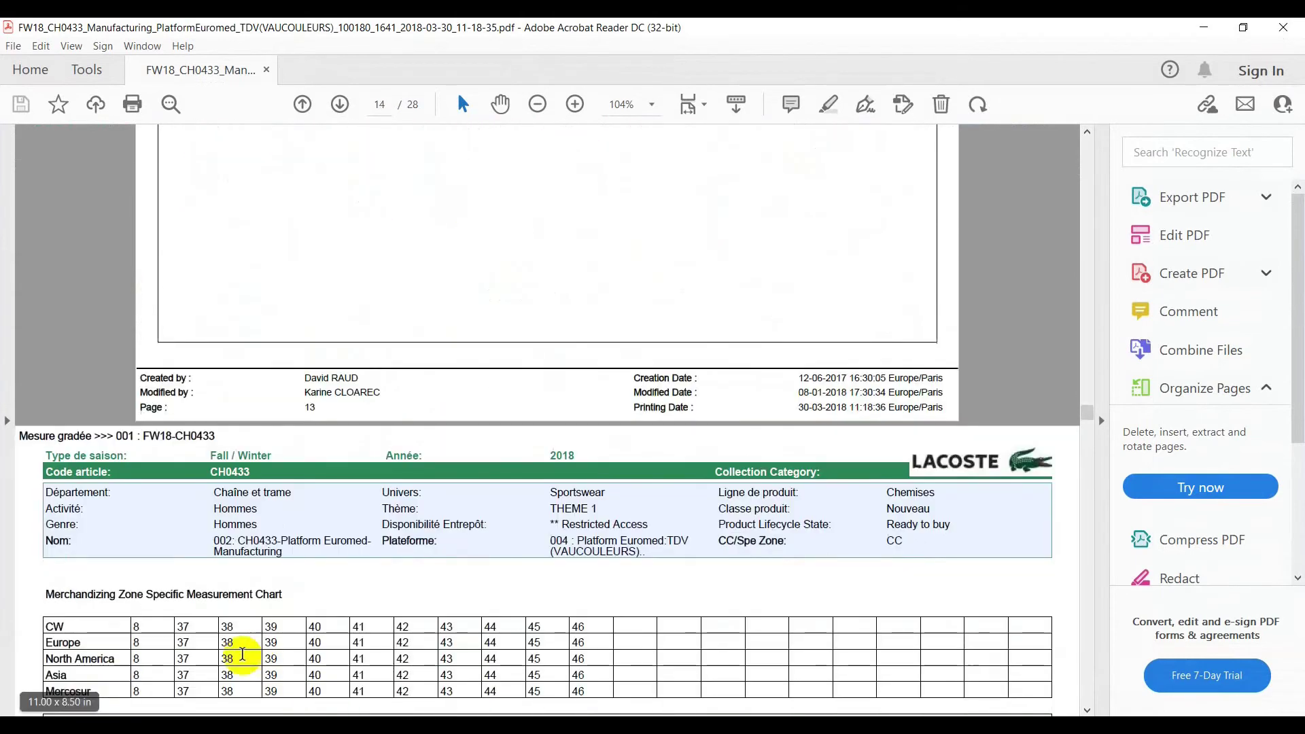
scroll(83, 650, "down", 9)
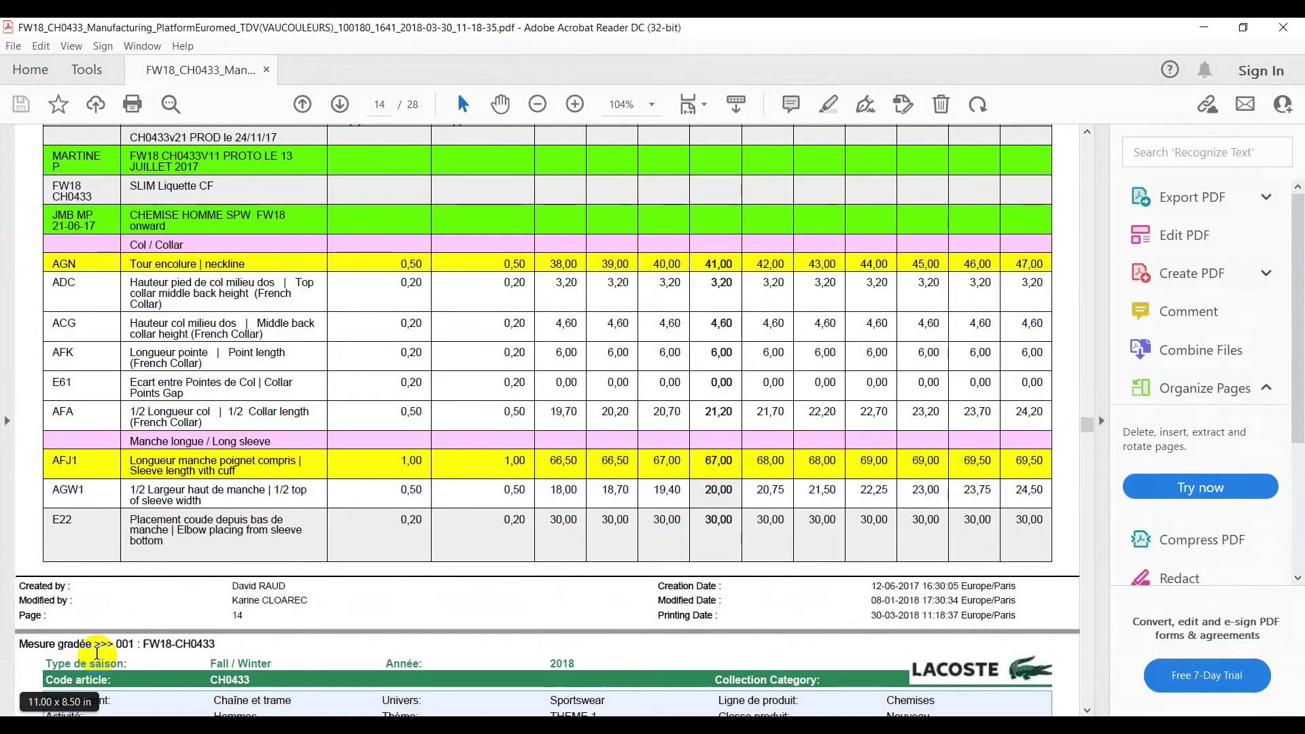
scroll(99, 653, "down", 20)
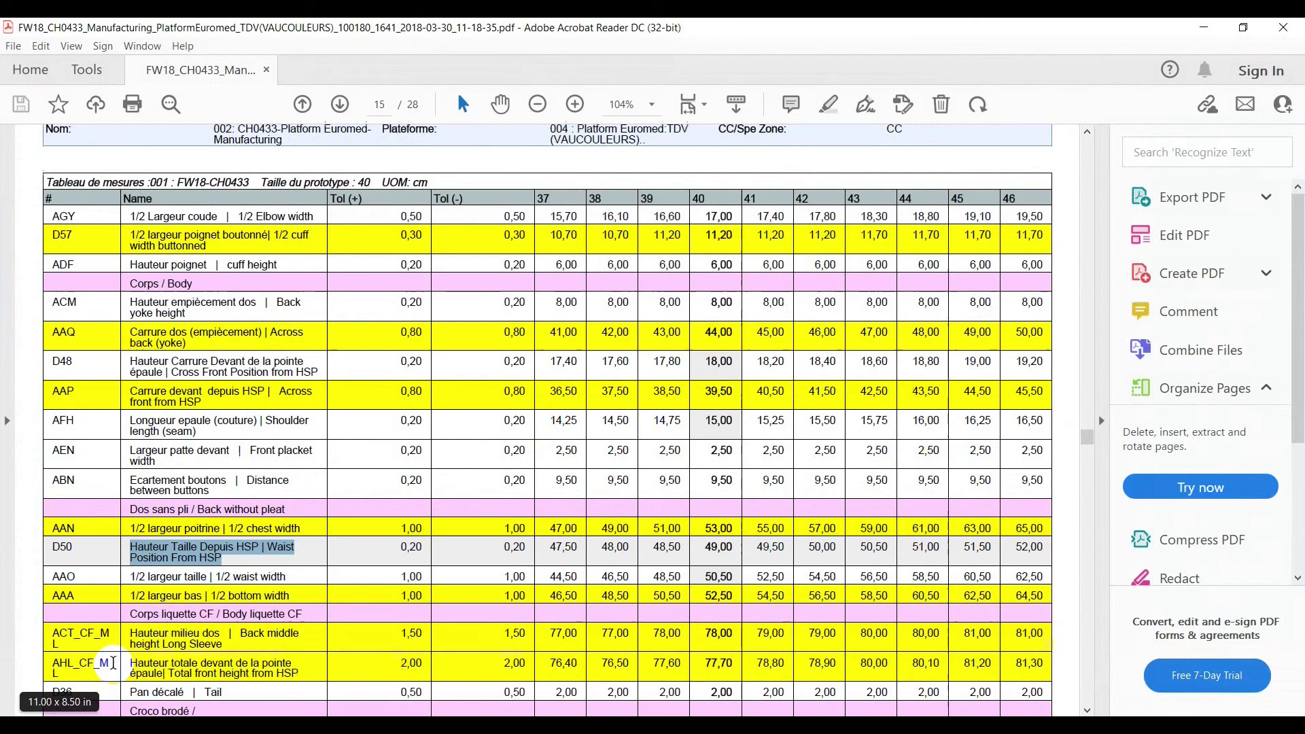
scroll(115, 661, "down", 1)
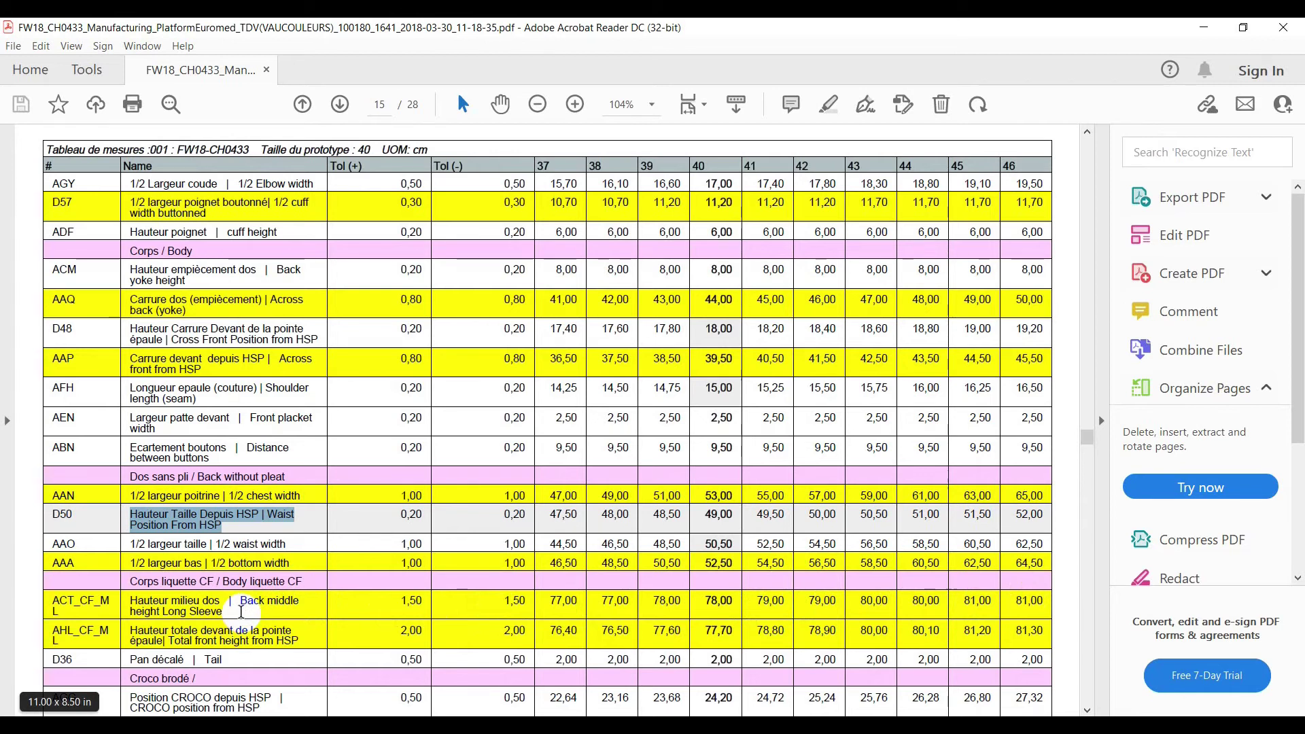
left_click(1204, 27)
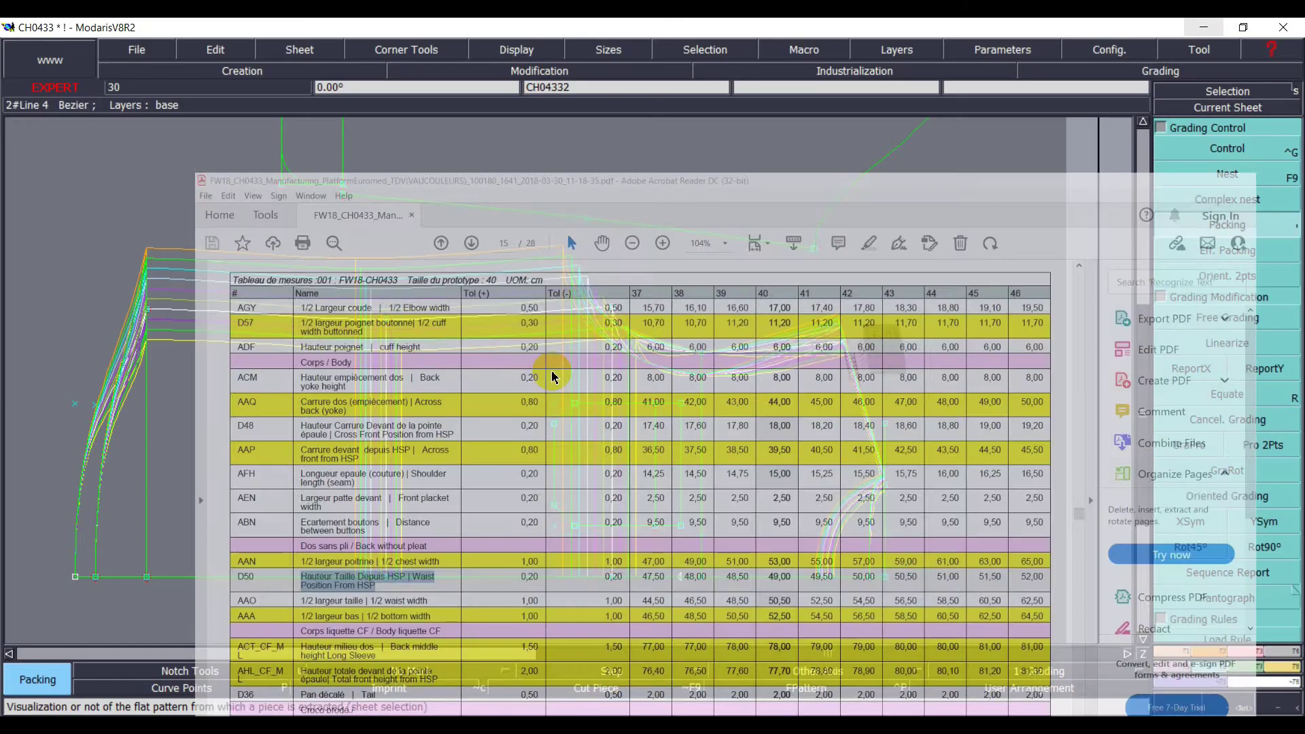
- Set the centre-front hem endpoint's ddx increment to -1.00 for steps 38–39, 40–41, 42–43 and 44–45, and close the grading table
left_click(1233, 149)
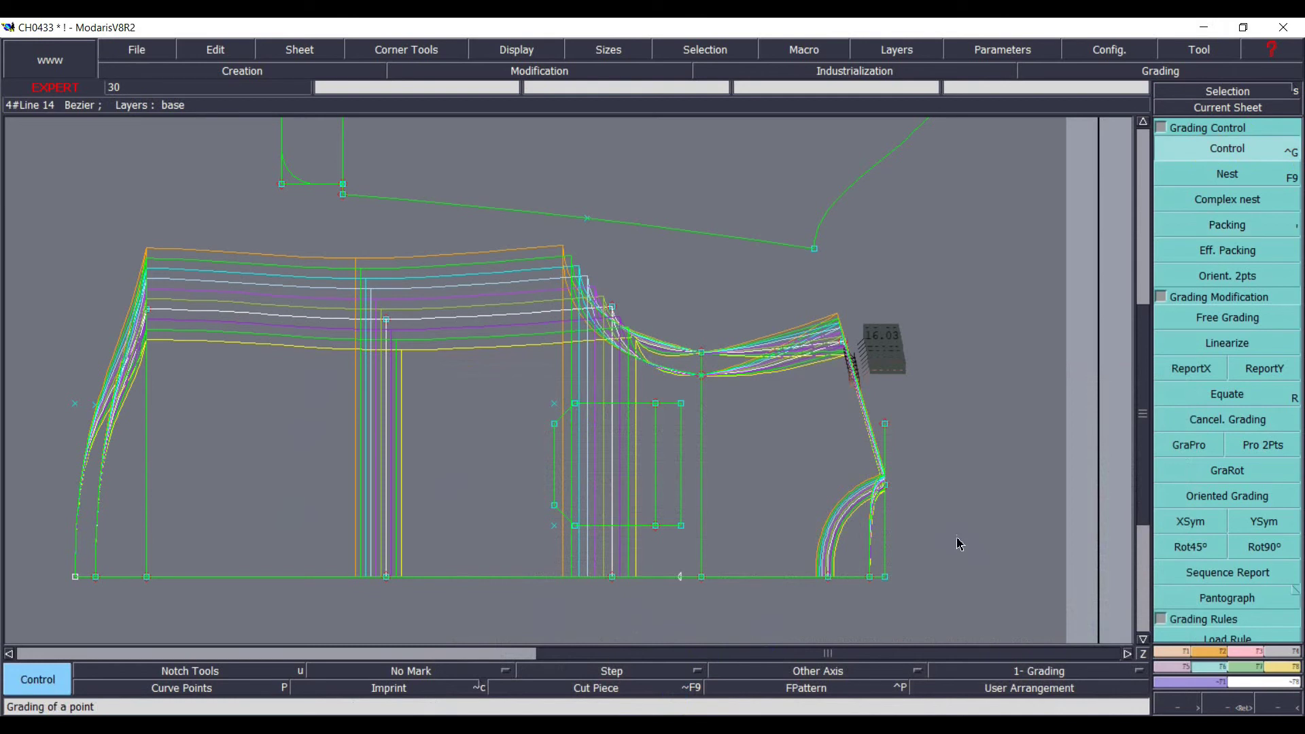
left_click(76, 577)
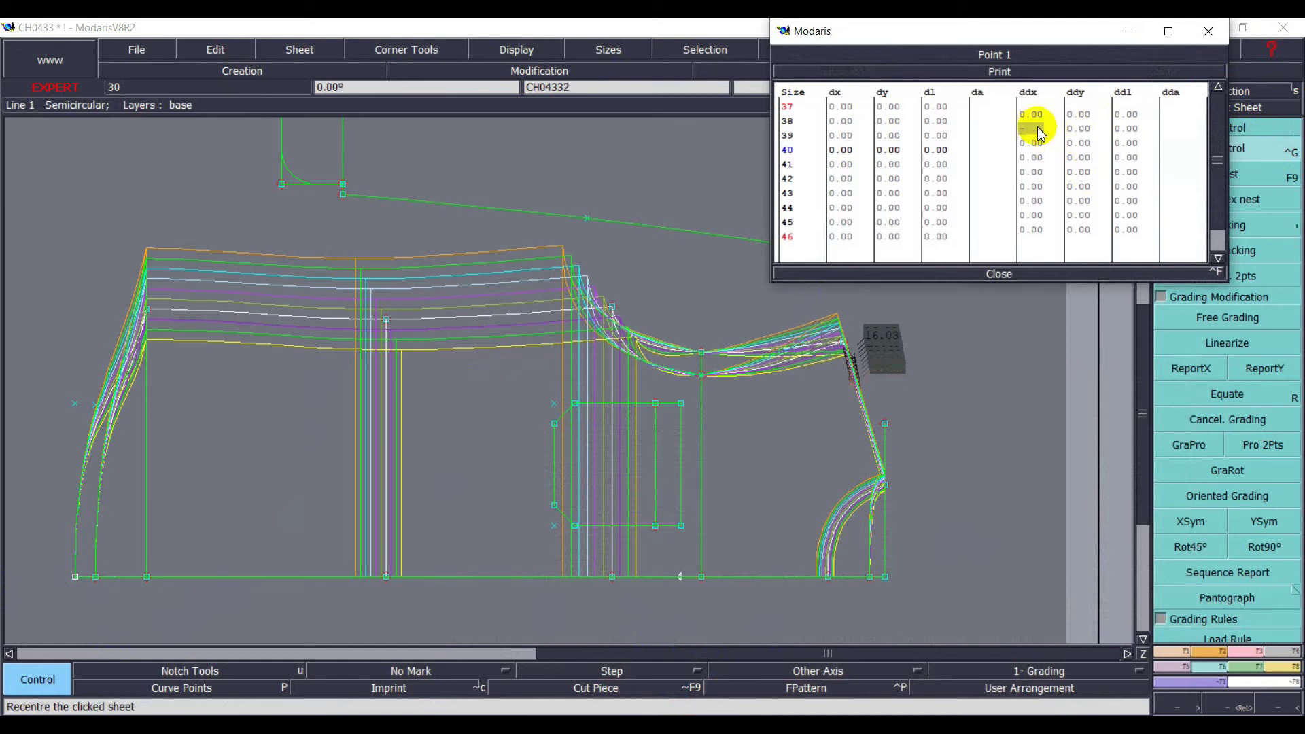
key("Return")
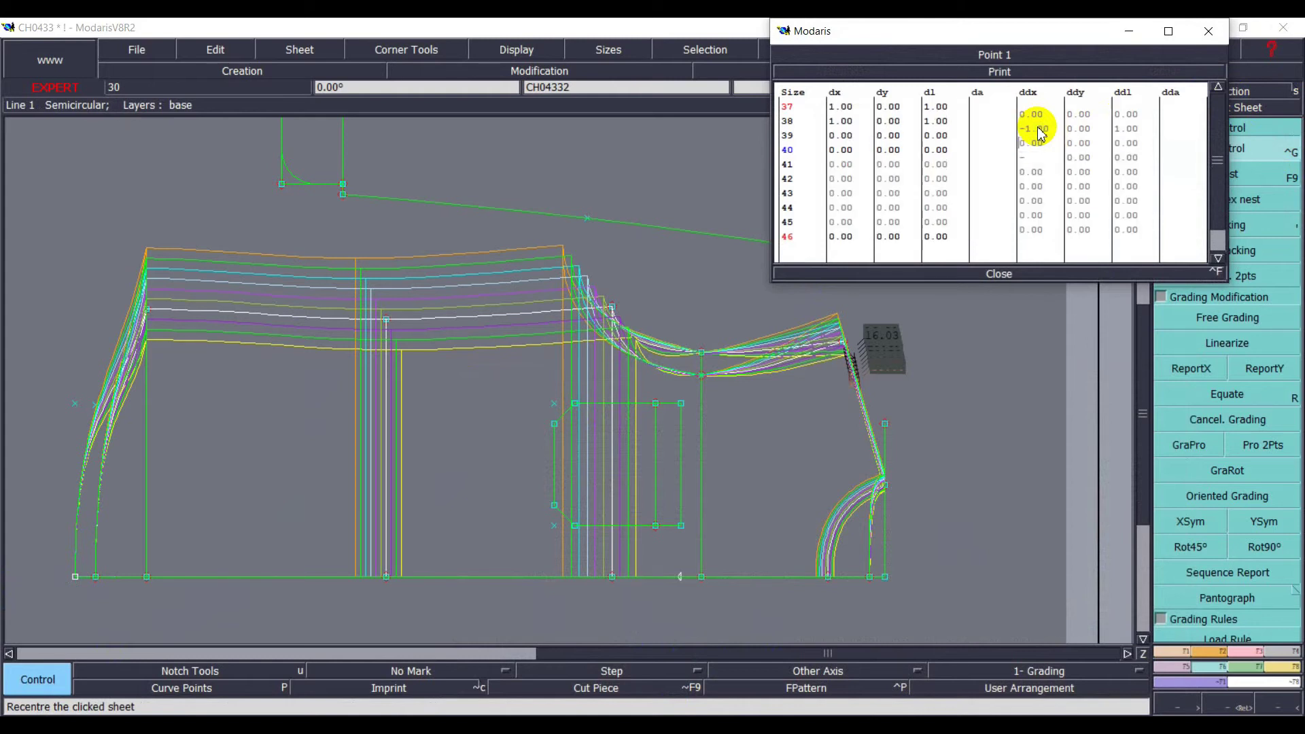
key("Return")
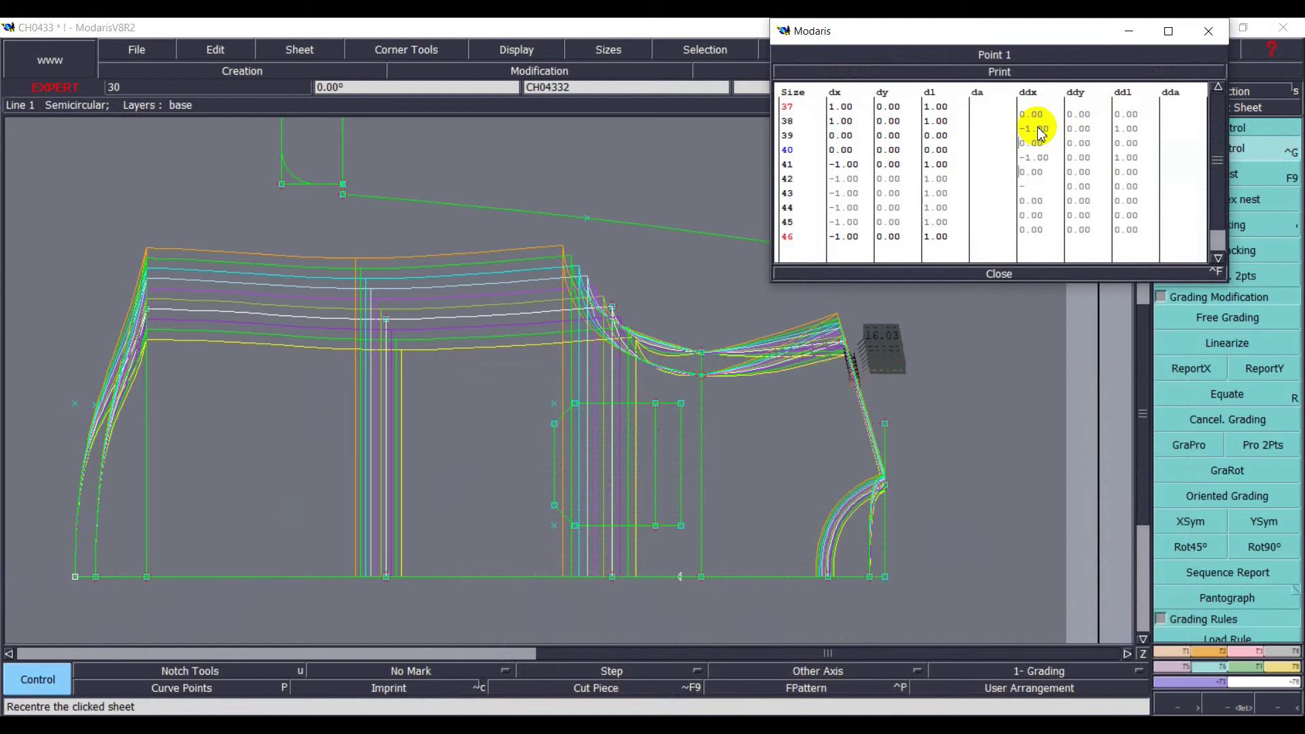
key("Return")
key("Return")
type("-1")
key("Return")
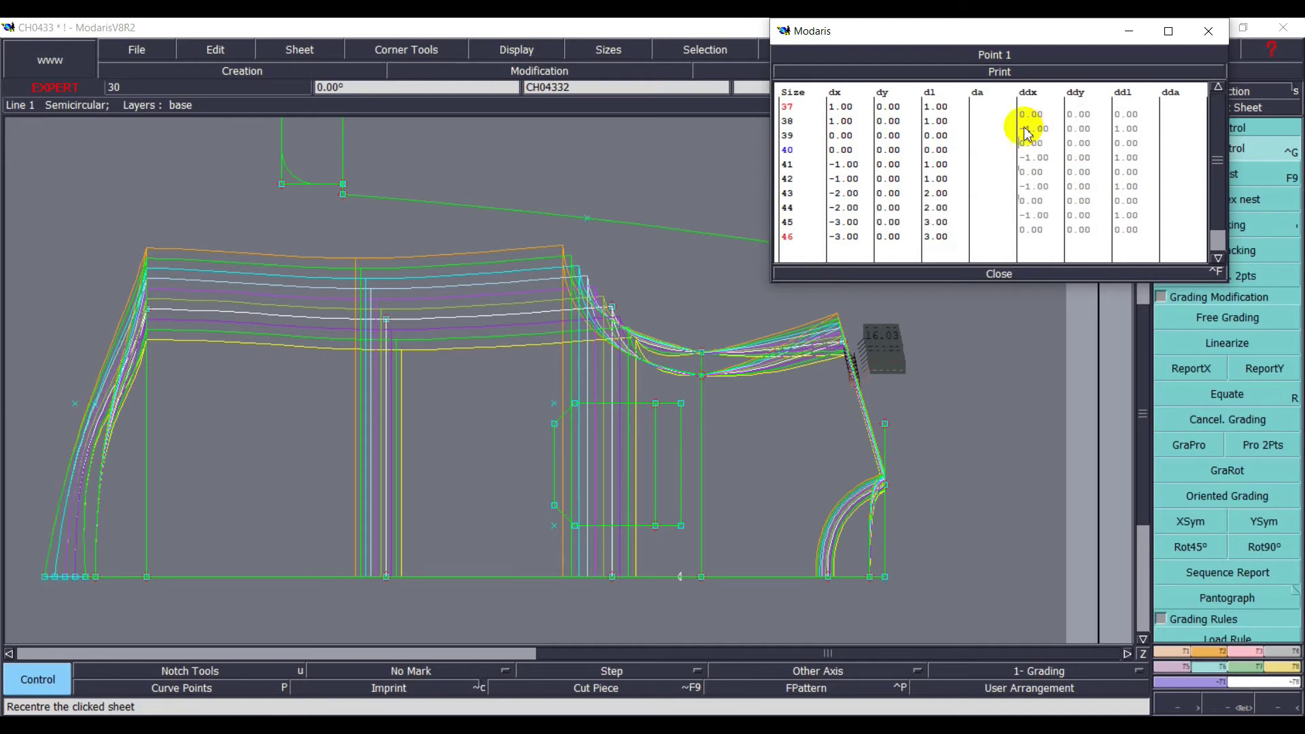
left_click(993, 274)
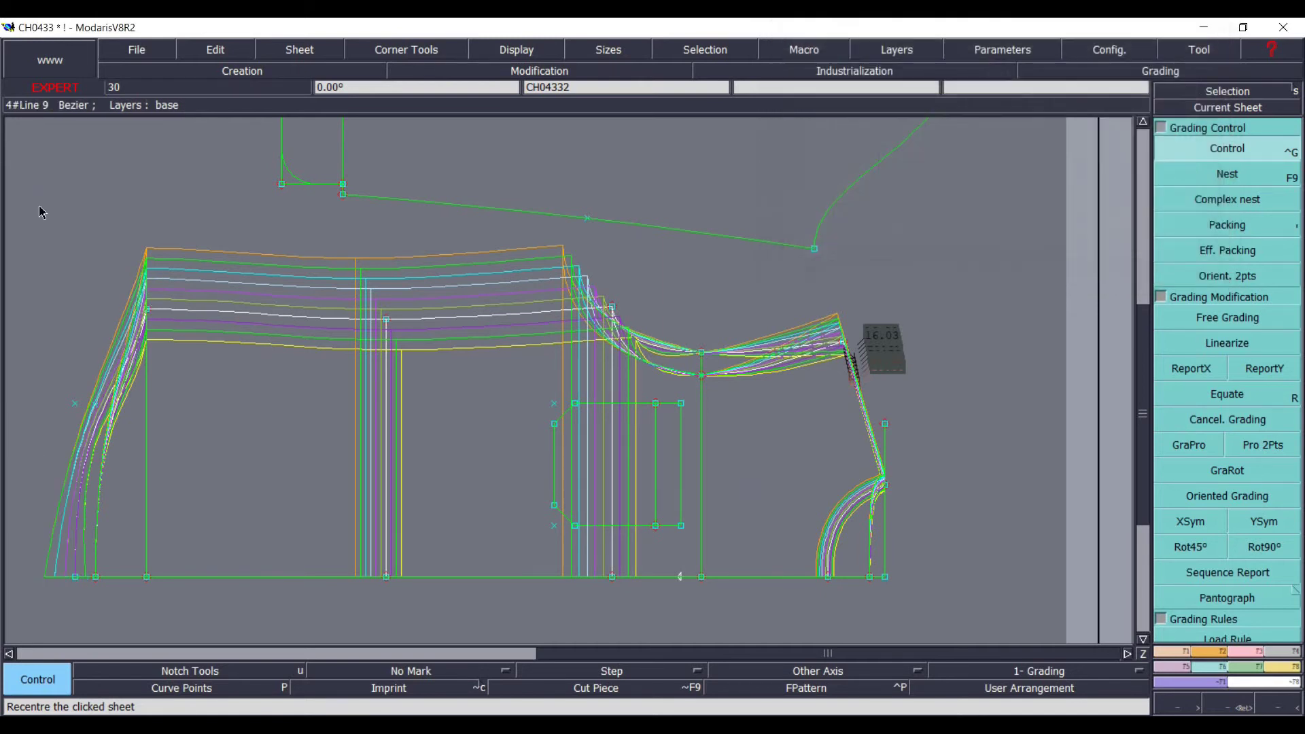
- Report the X grading of the centre-front hem endpoint to the side-seam hem point and the other selected hem points, and save the model
left_click_drag(53, 236, 251, 639)
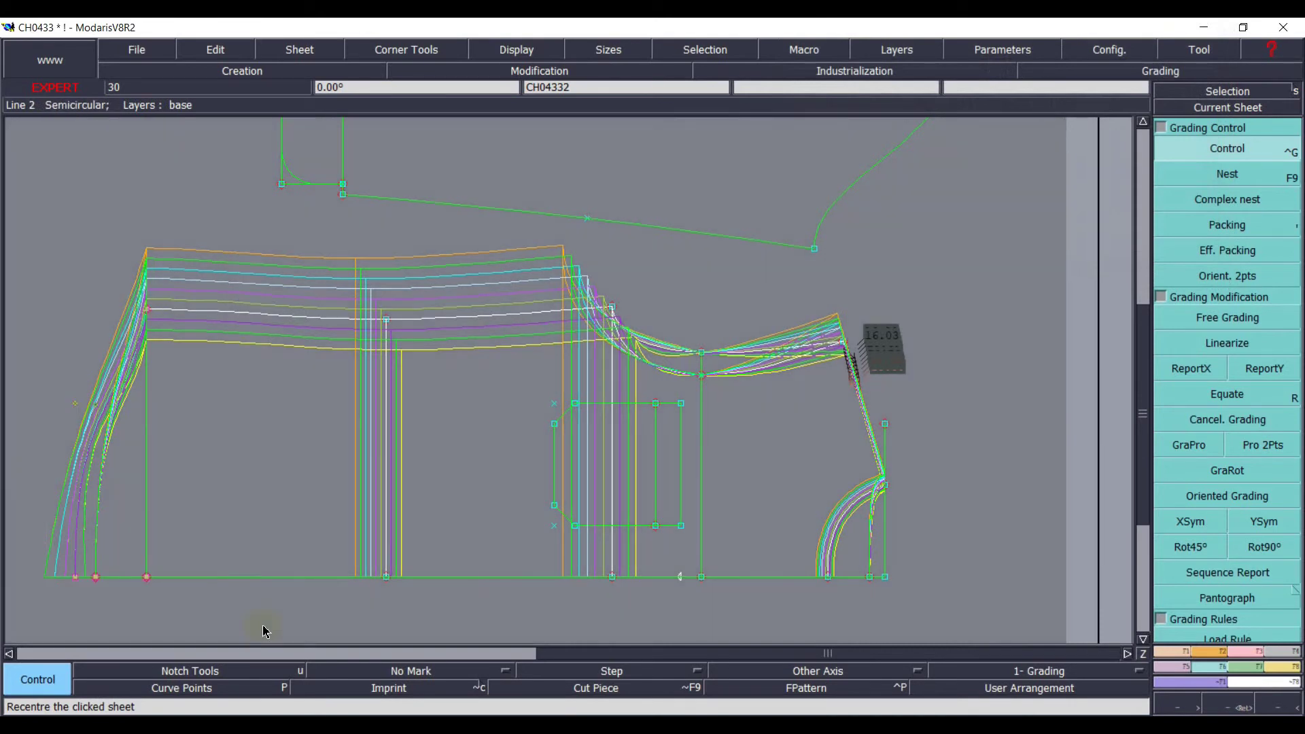
left_click(1193, 367)
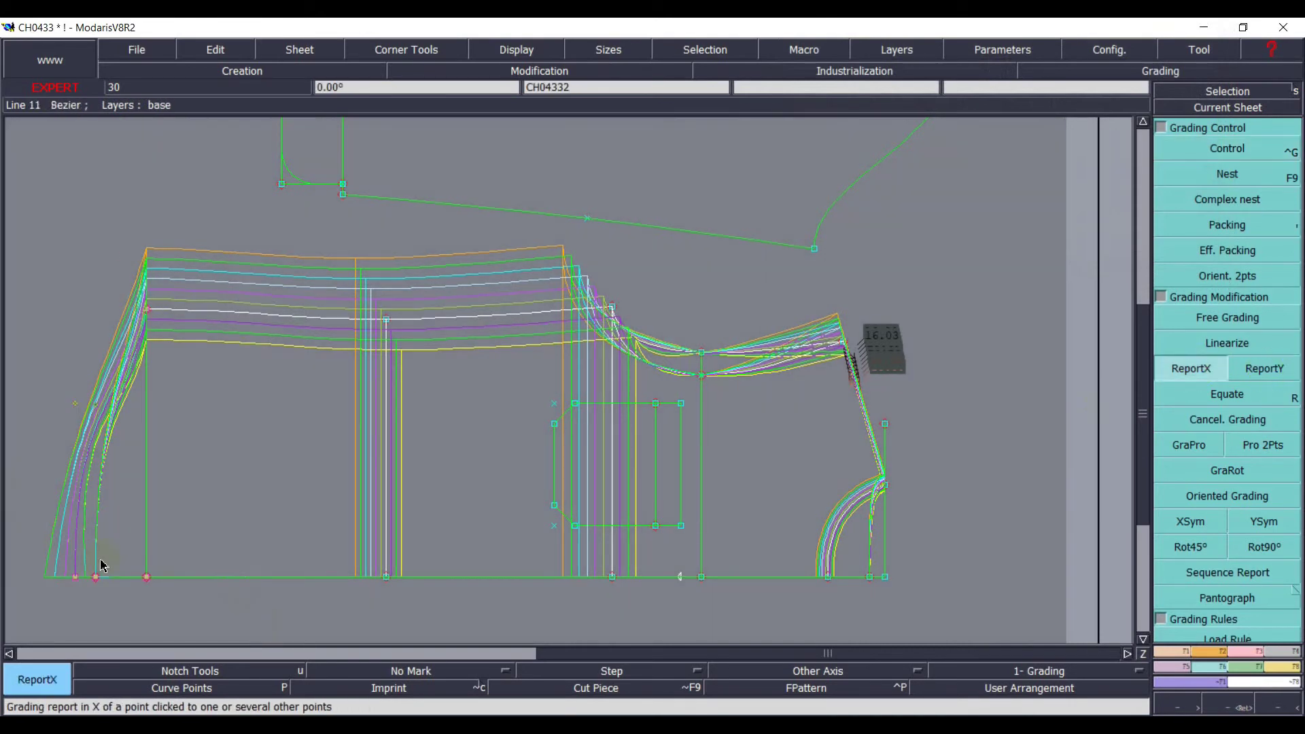
left_click(1196, 368)
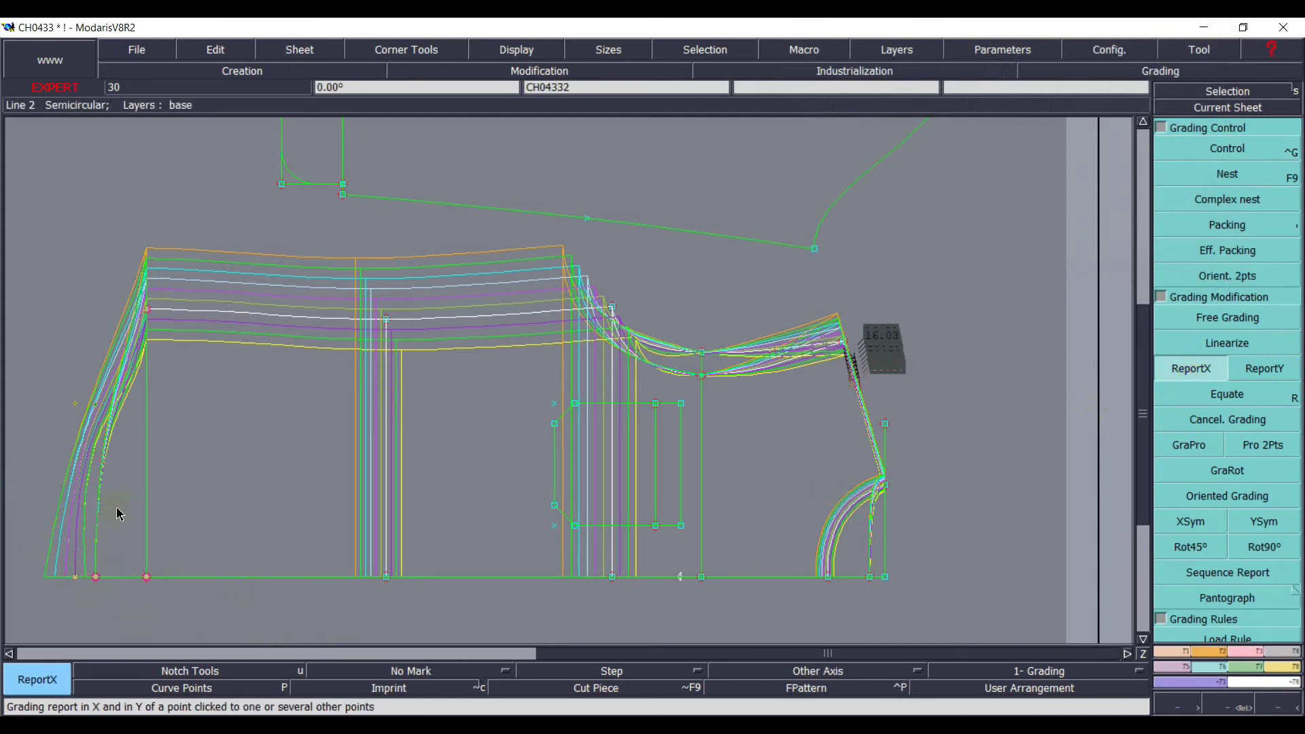
left_click(147, 309)
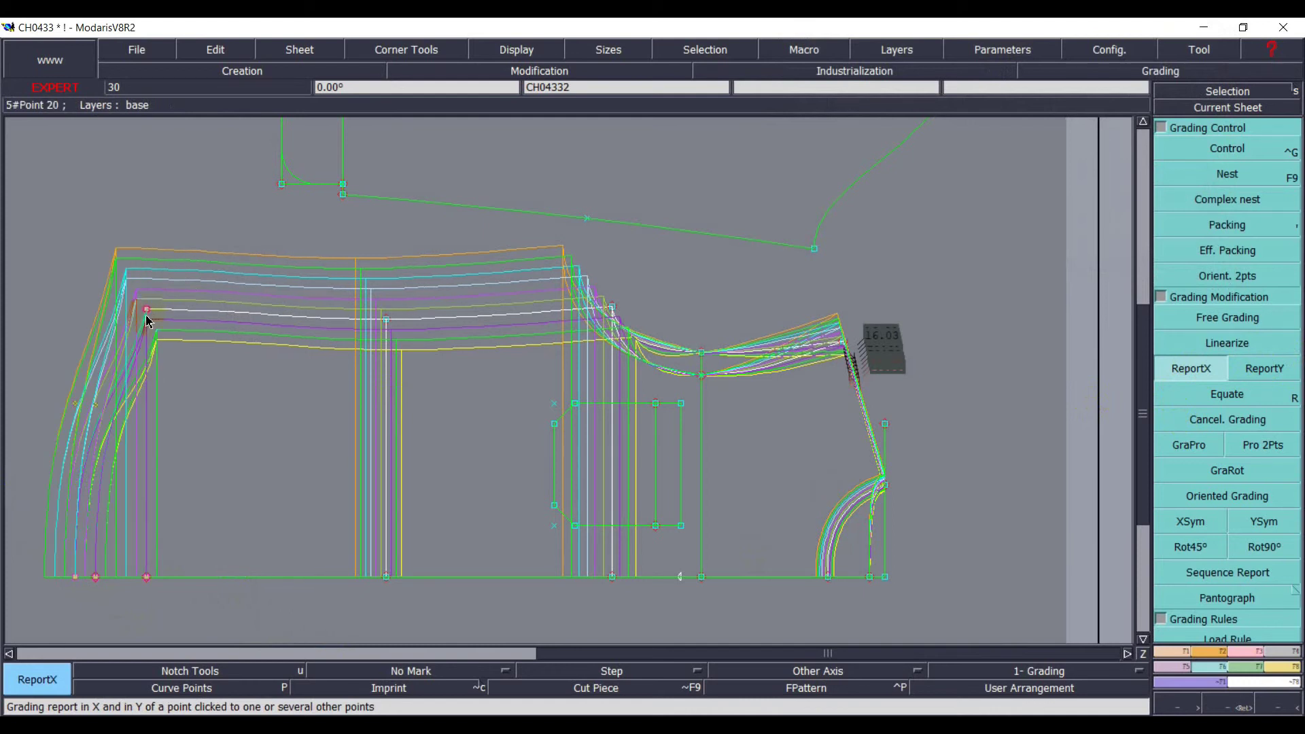
left_click(215, 415)
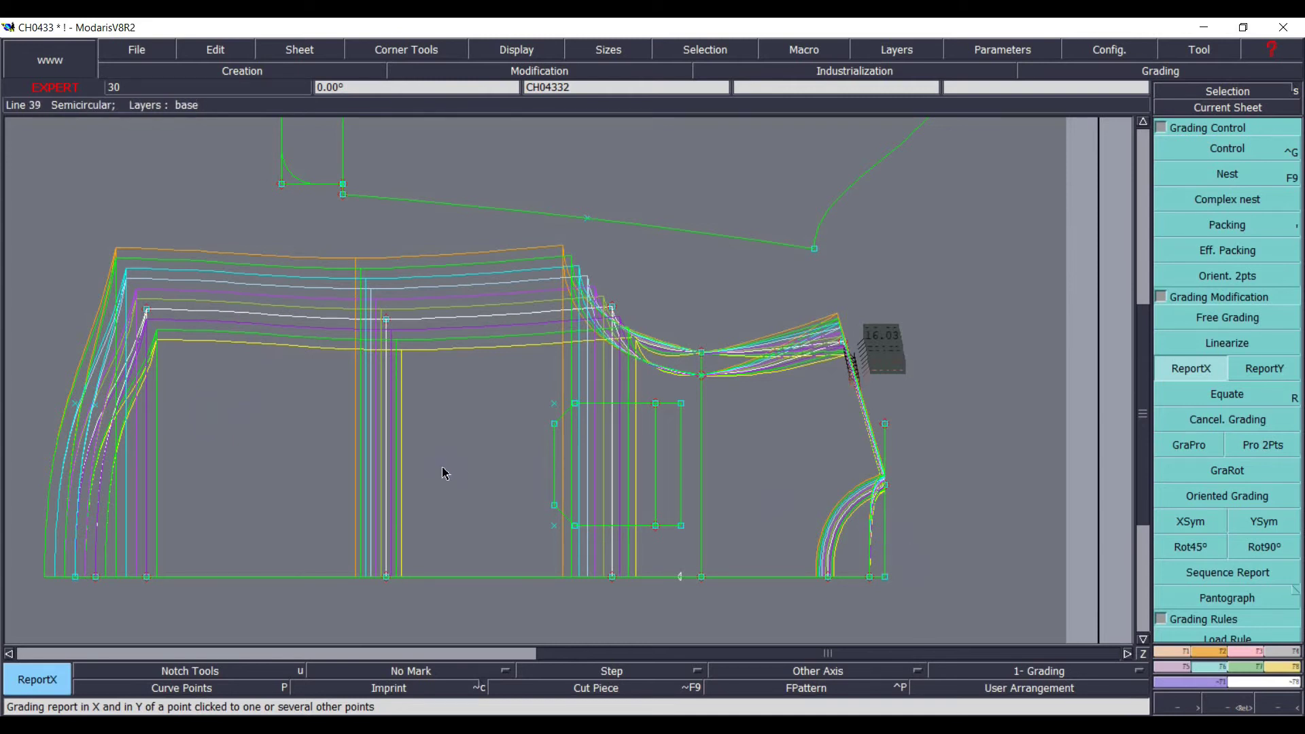
key("ctrl+s")
left_click(514, 476)
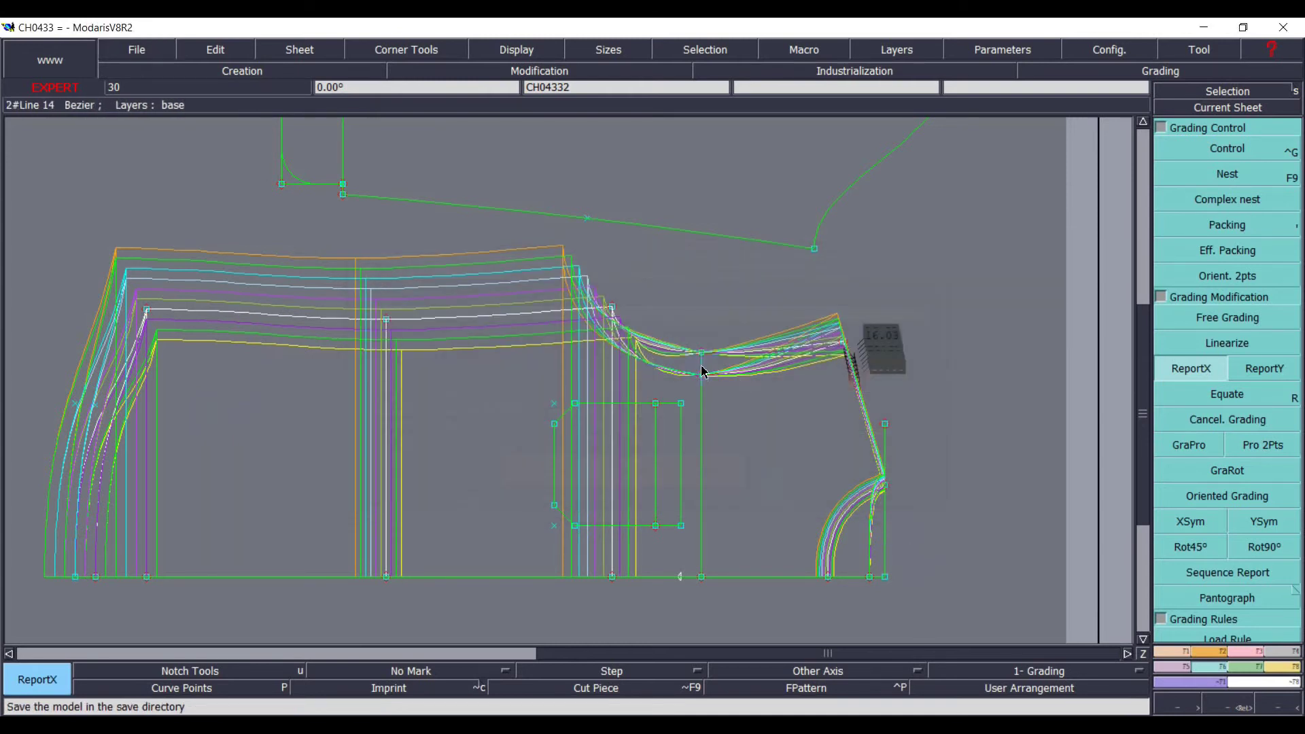
- Grade the outer armhole curve's mid point at the cross-front line proportionally between its neighbouring points with GraPro
left_click(1228, 704)
left_click_drag(489, 220, 963, 621)
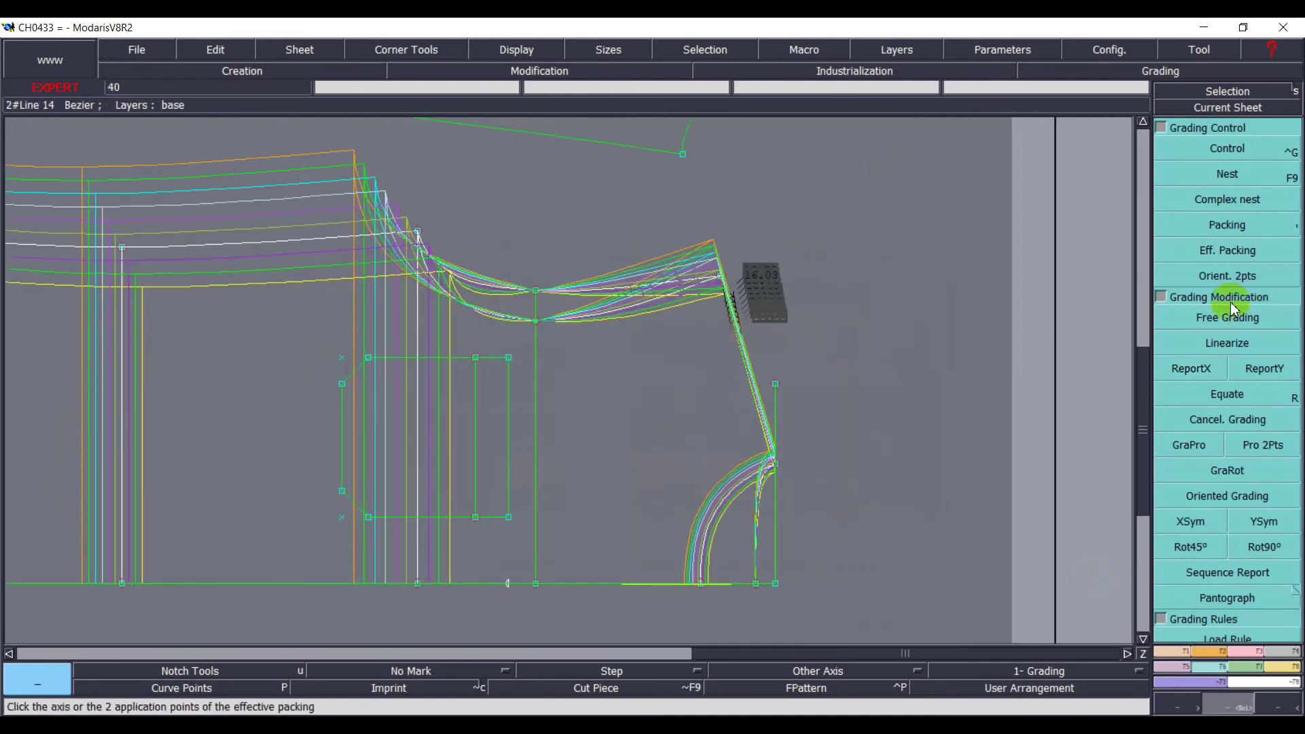
left_click(1190, 444)
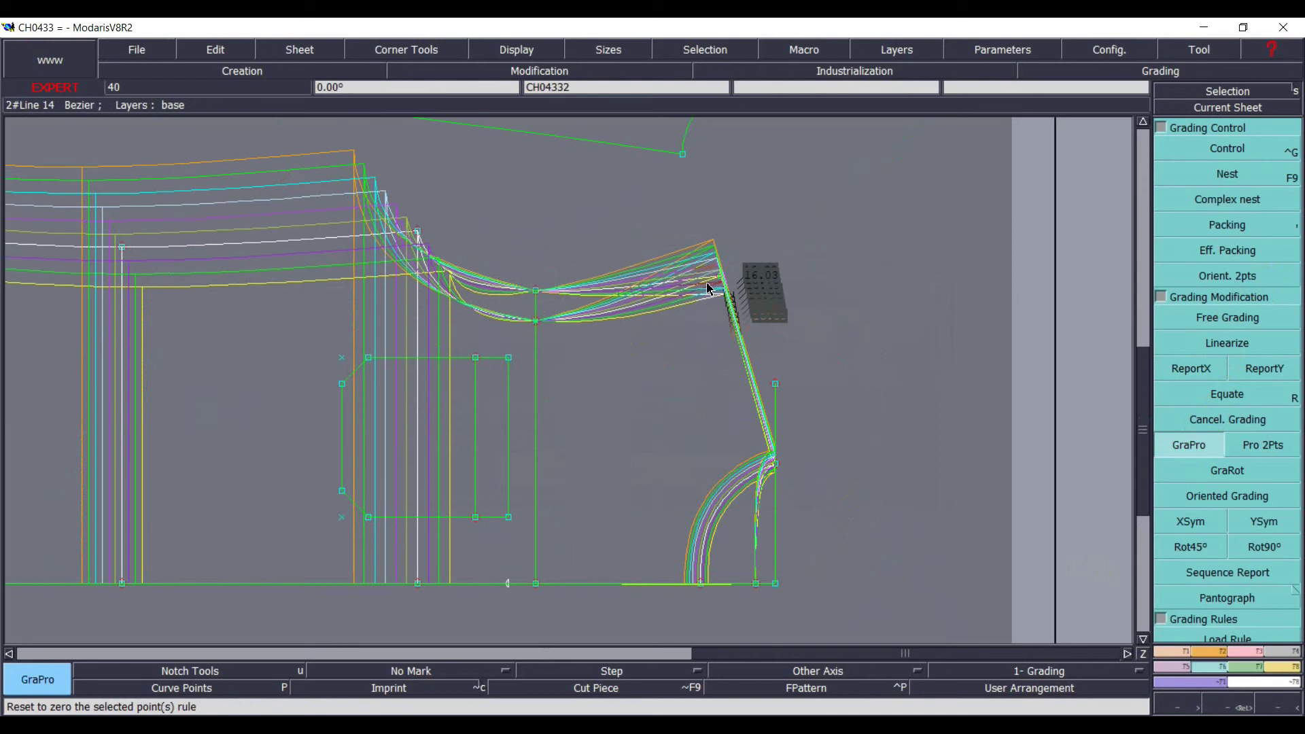
left_click(423, 235)
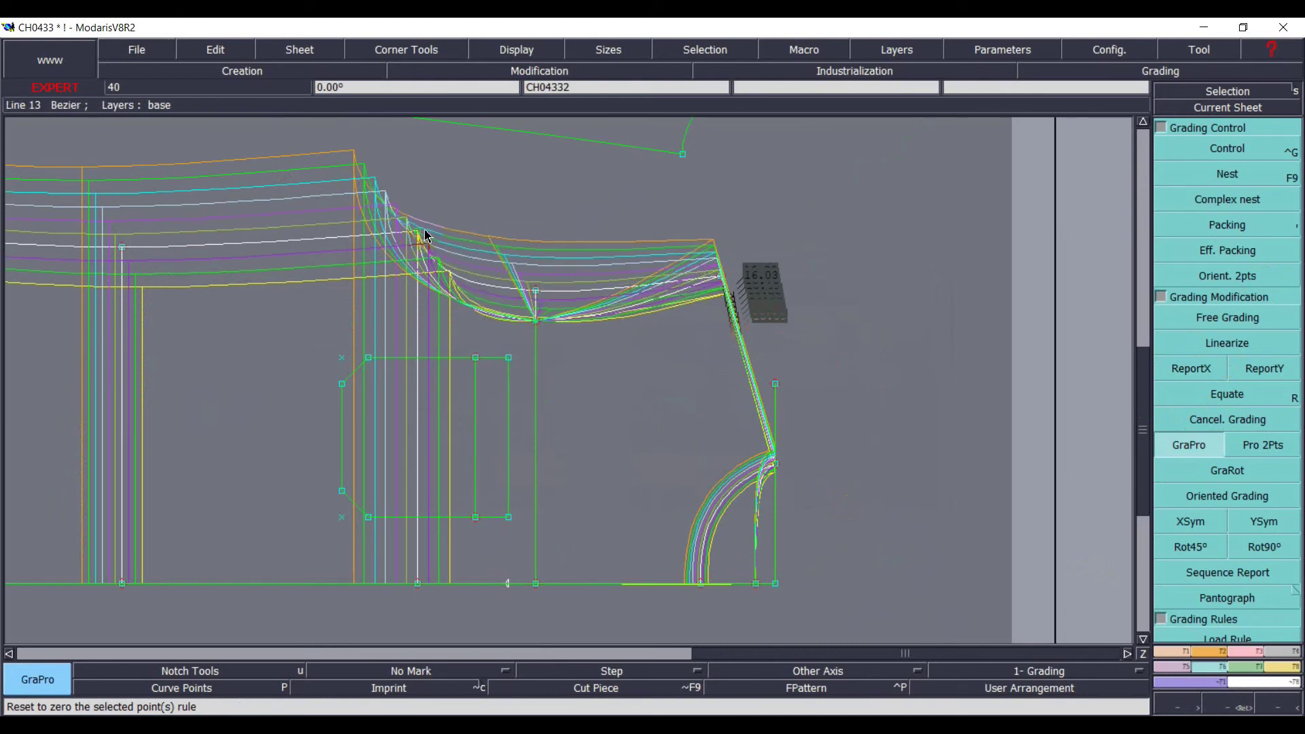
- Report the outer armhole mid point's X grading to the inner armhole point and the centre-front end of the cross-front line
left_click_drag(511, 270, 586, 343)
left_click(1195, 372)
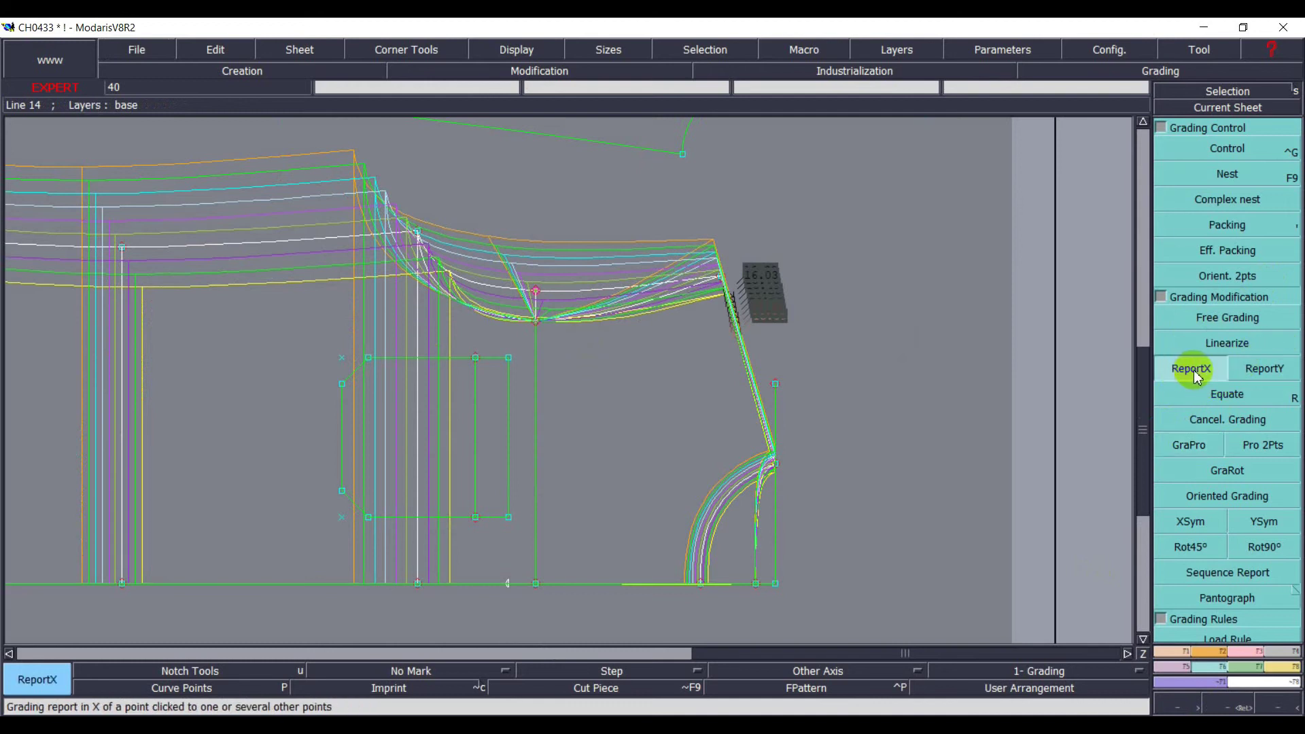
left_click(535, 293)
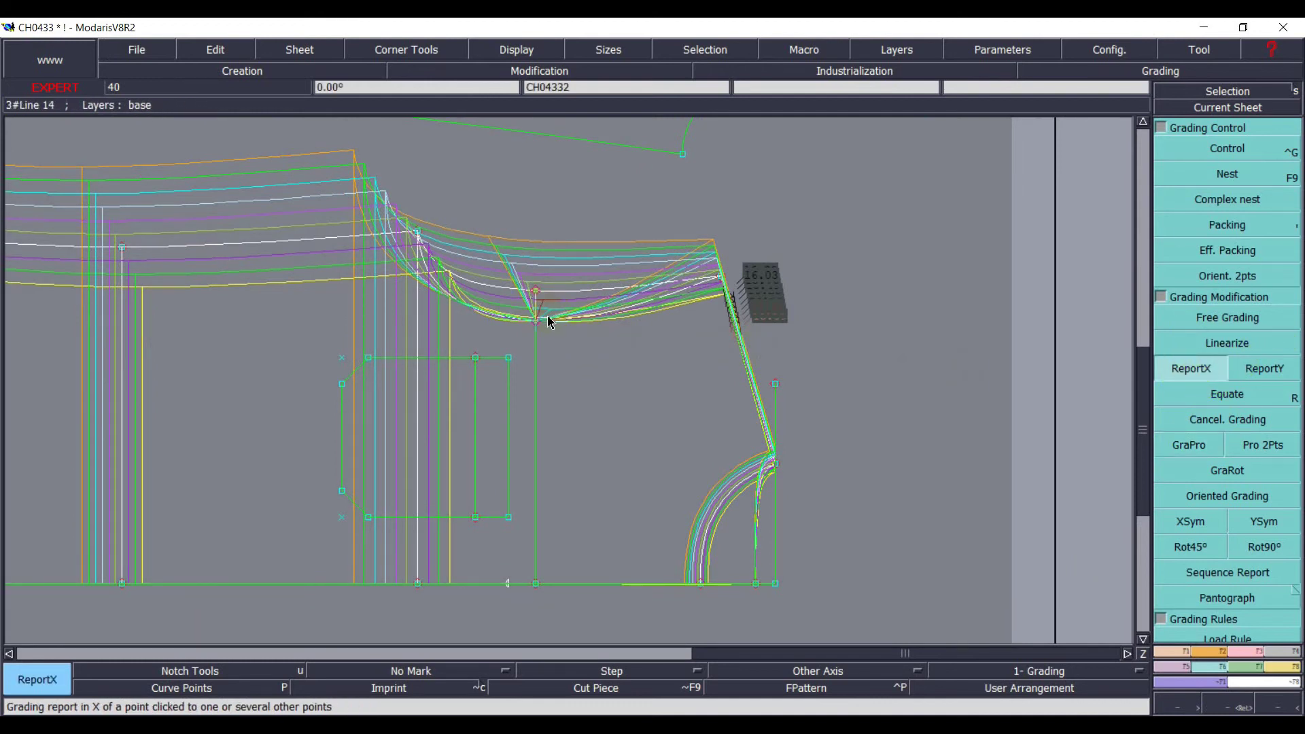
left_click(536, 319)
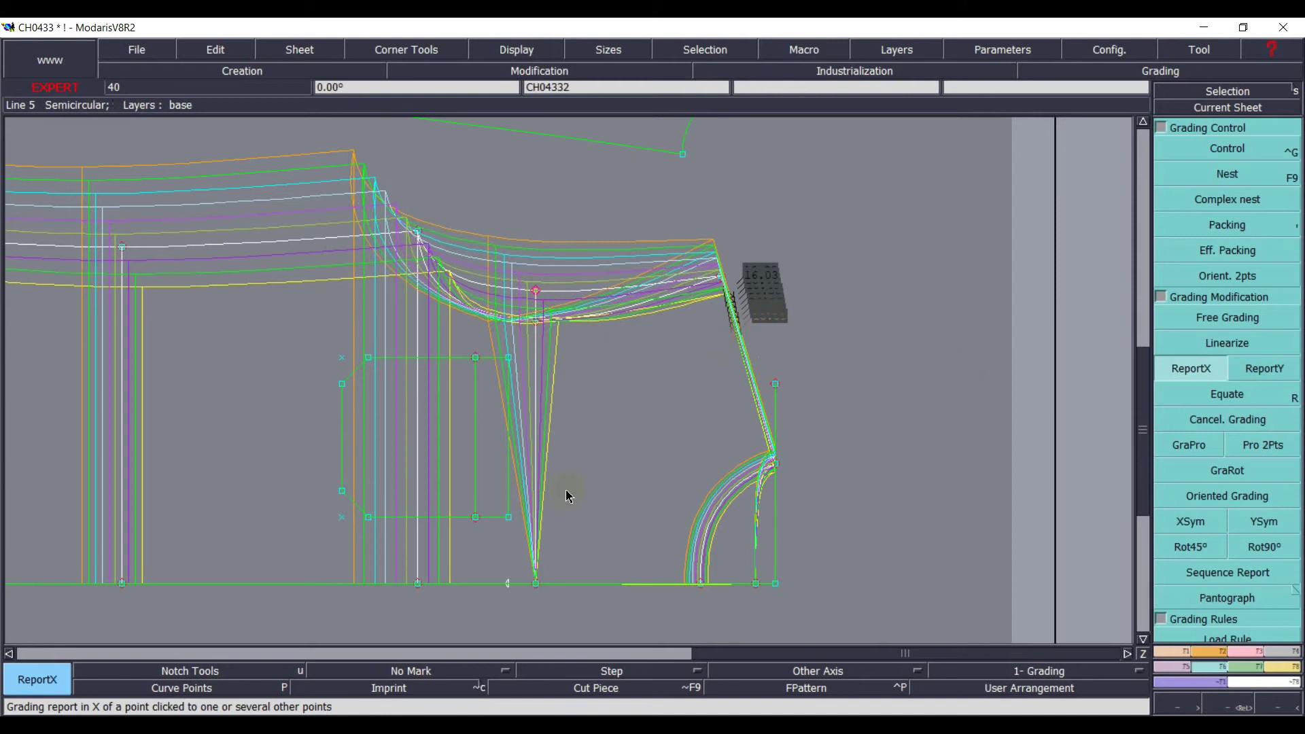
left_click(539, 576)
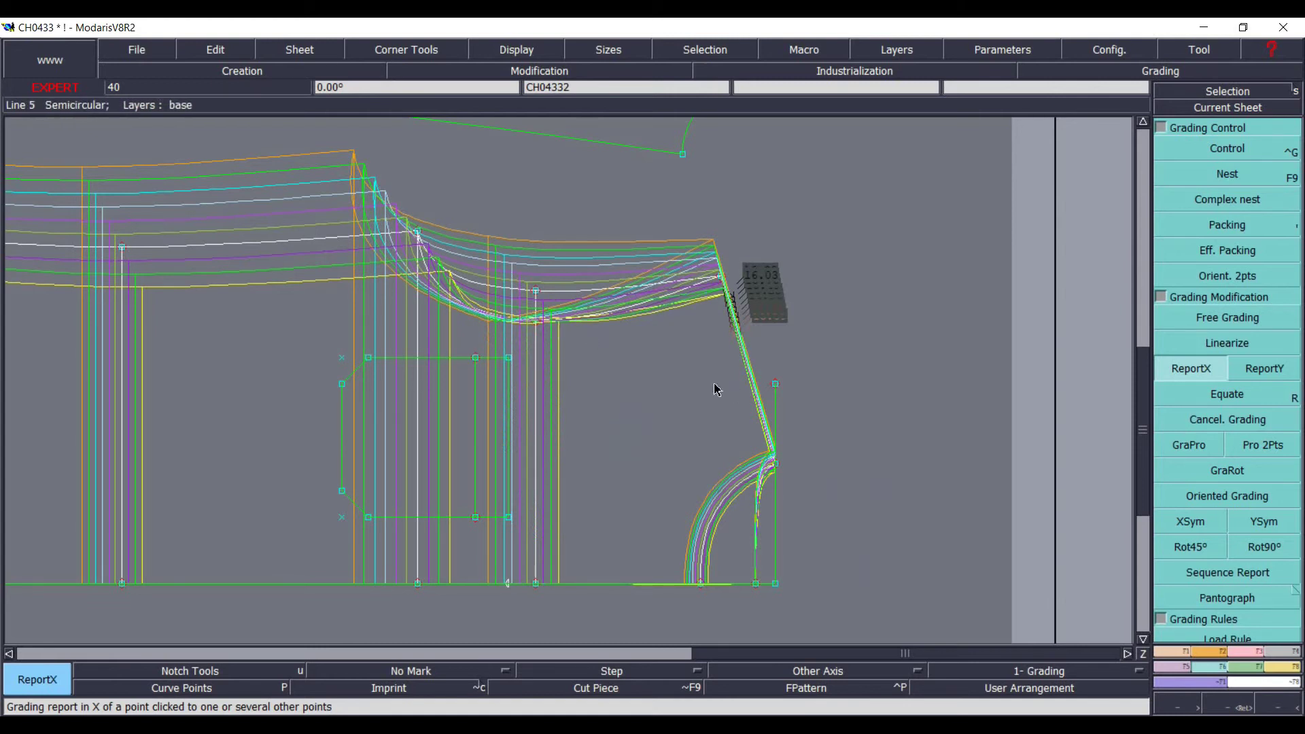
left_click(800, 640)
left_click(393, 673)
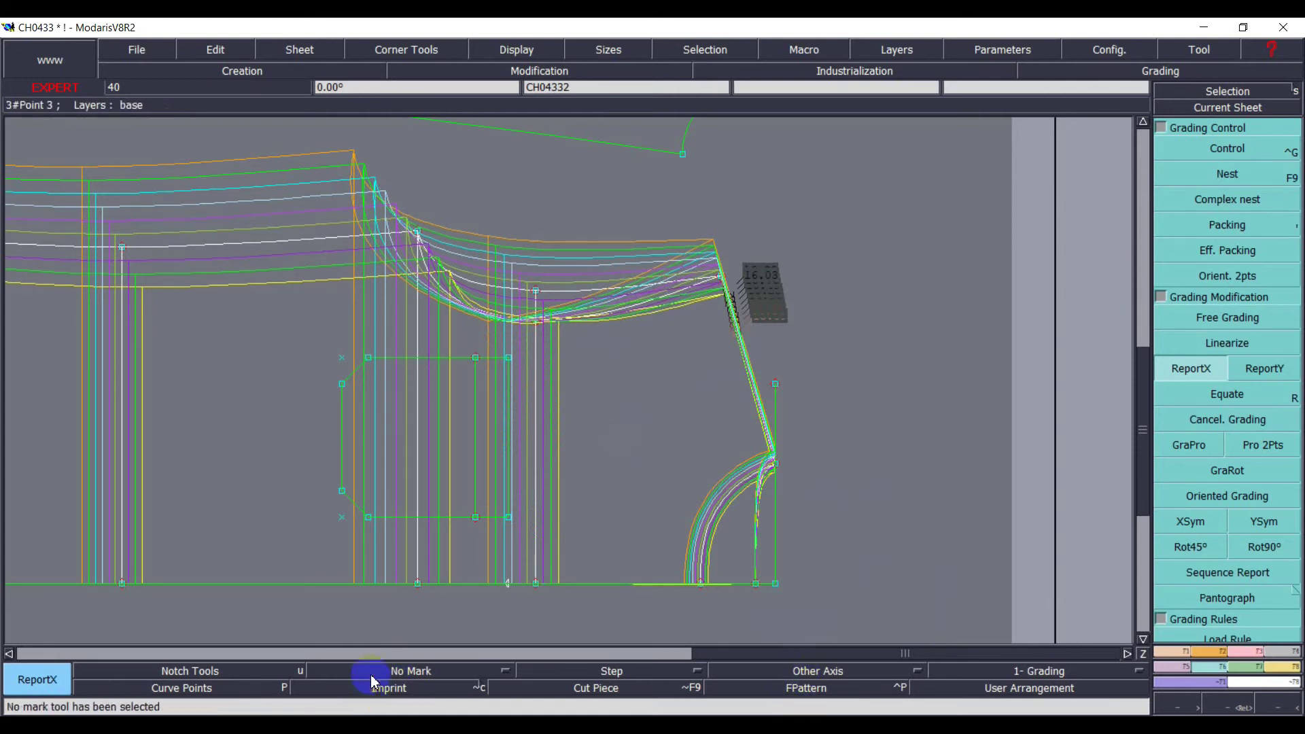
- Check the cross front position (D48) and across front (AAP) in the PDF's measurement diagram and graded size table
key("alt+Tab")
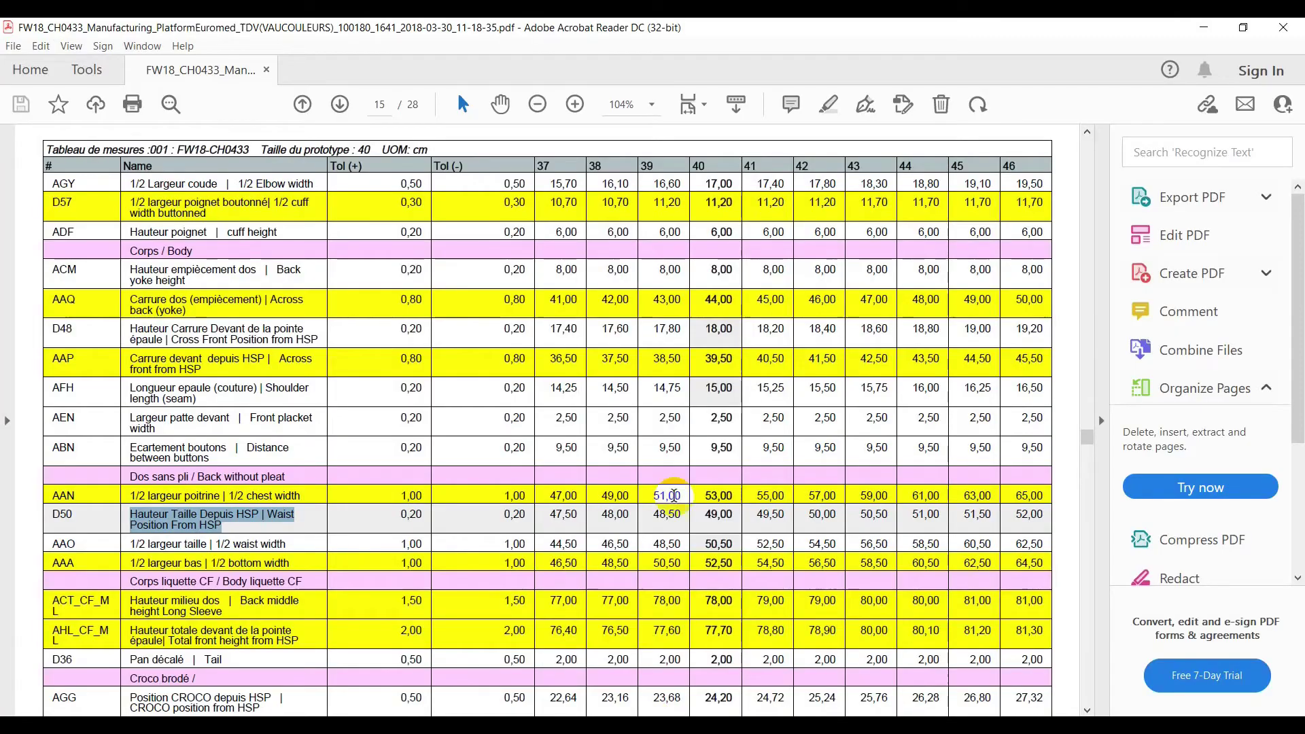
scroll(354, 449, "up", 15)
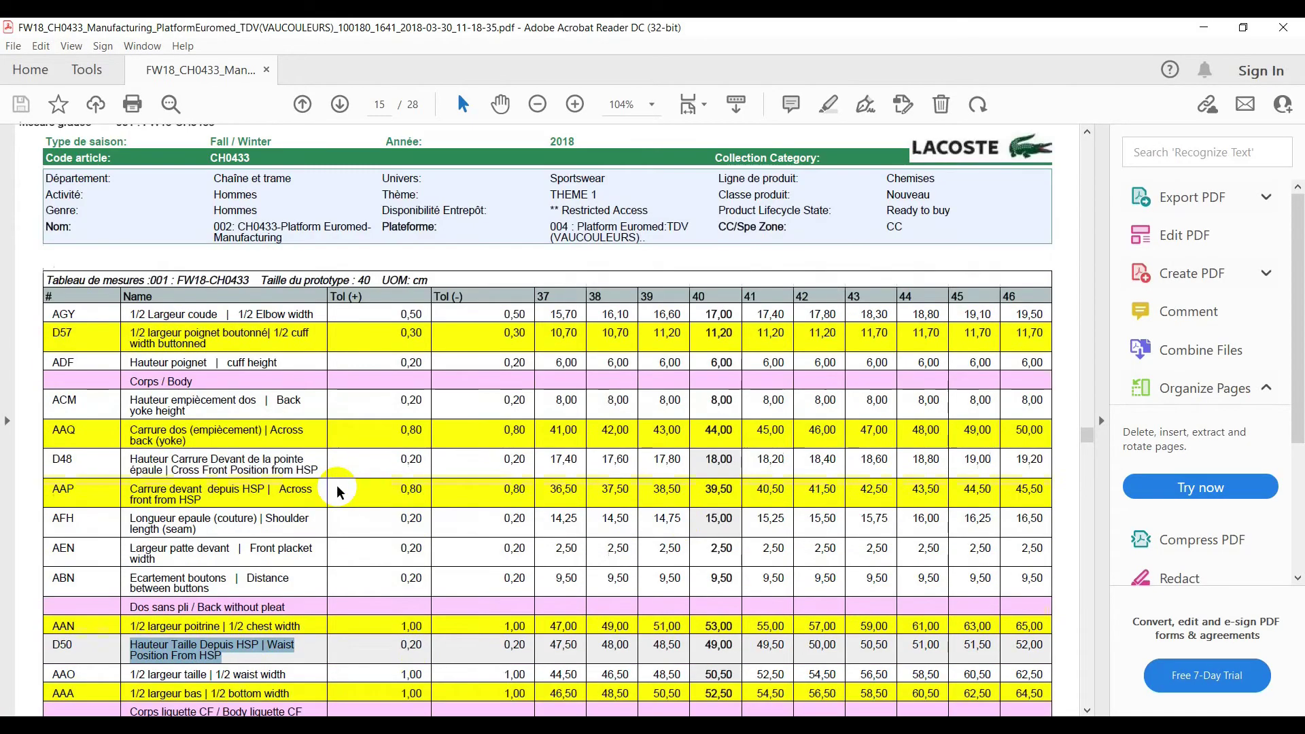
scroll(363, 428, "up", 10)
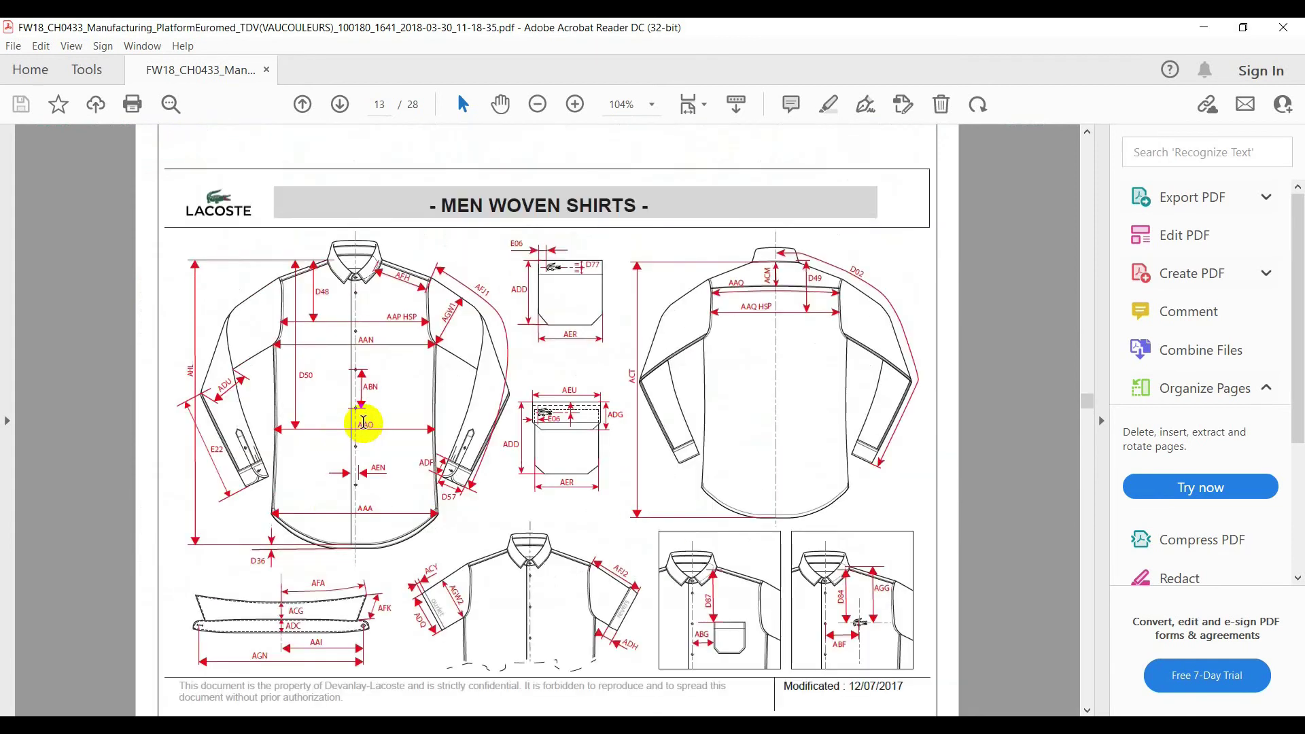
scroll(386, 438, "down", 5)
scroll(389, 442, "down", 10)
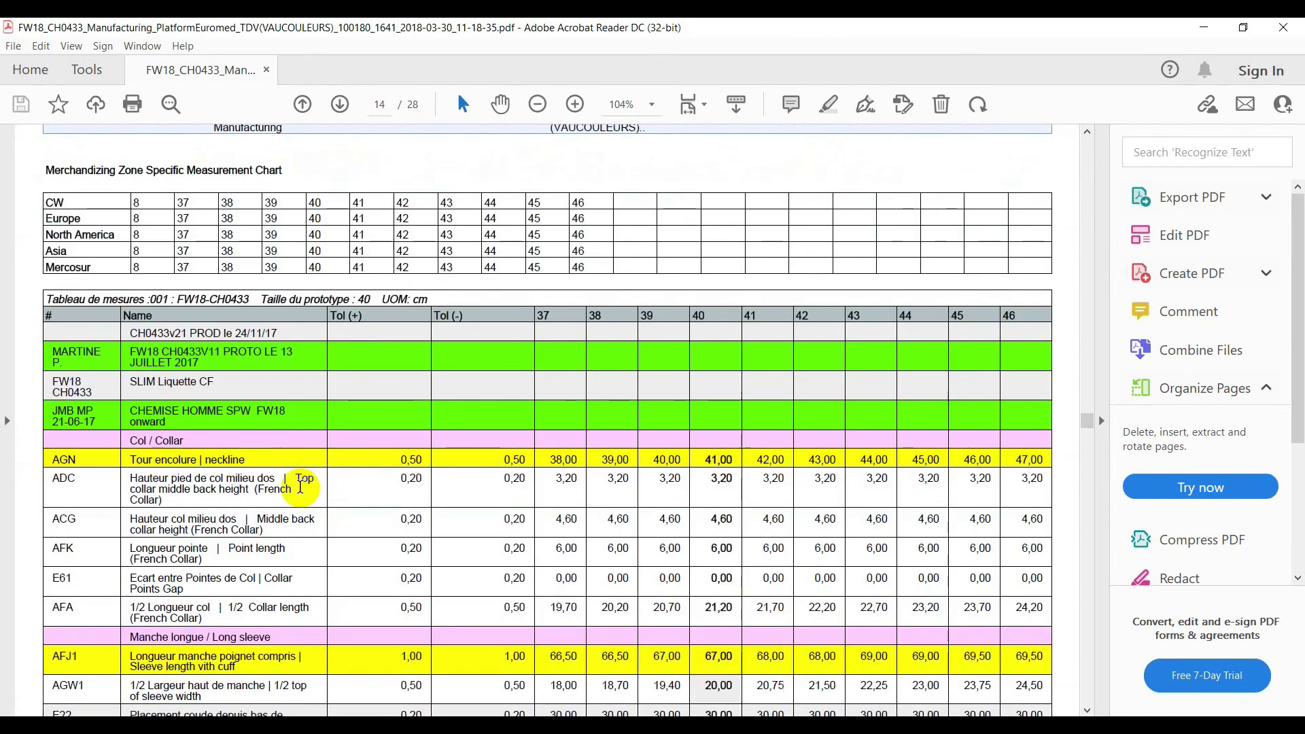
scroll(133, 527, "down", 2)
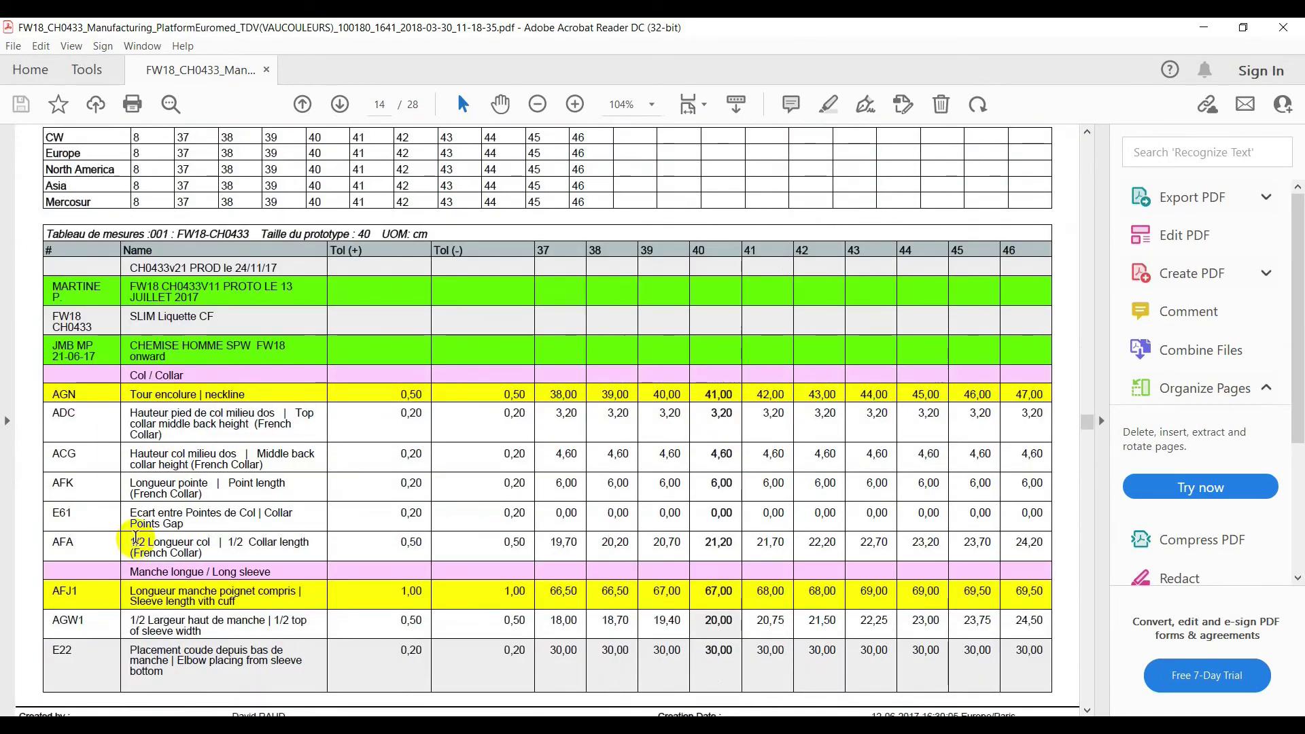
scroll(136, 537, "down", 12)
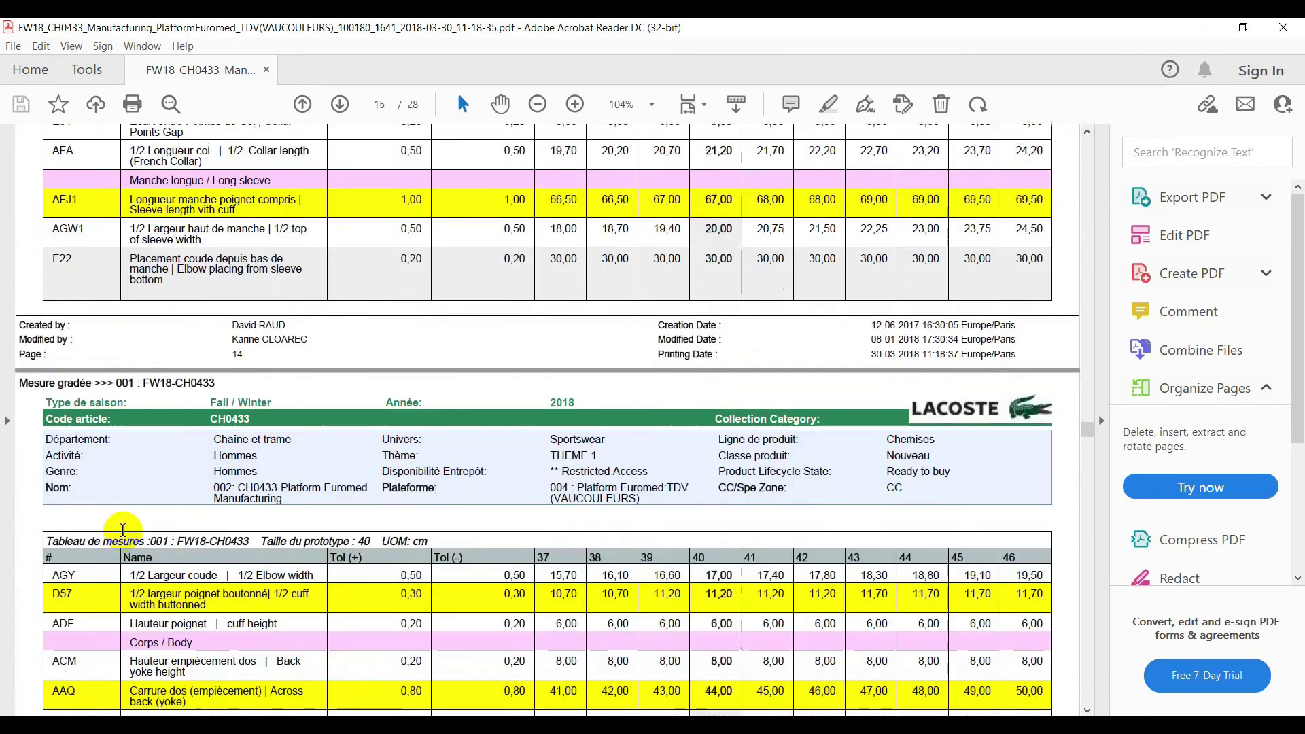
scroll(123, 530, "down", 6)
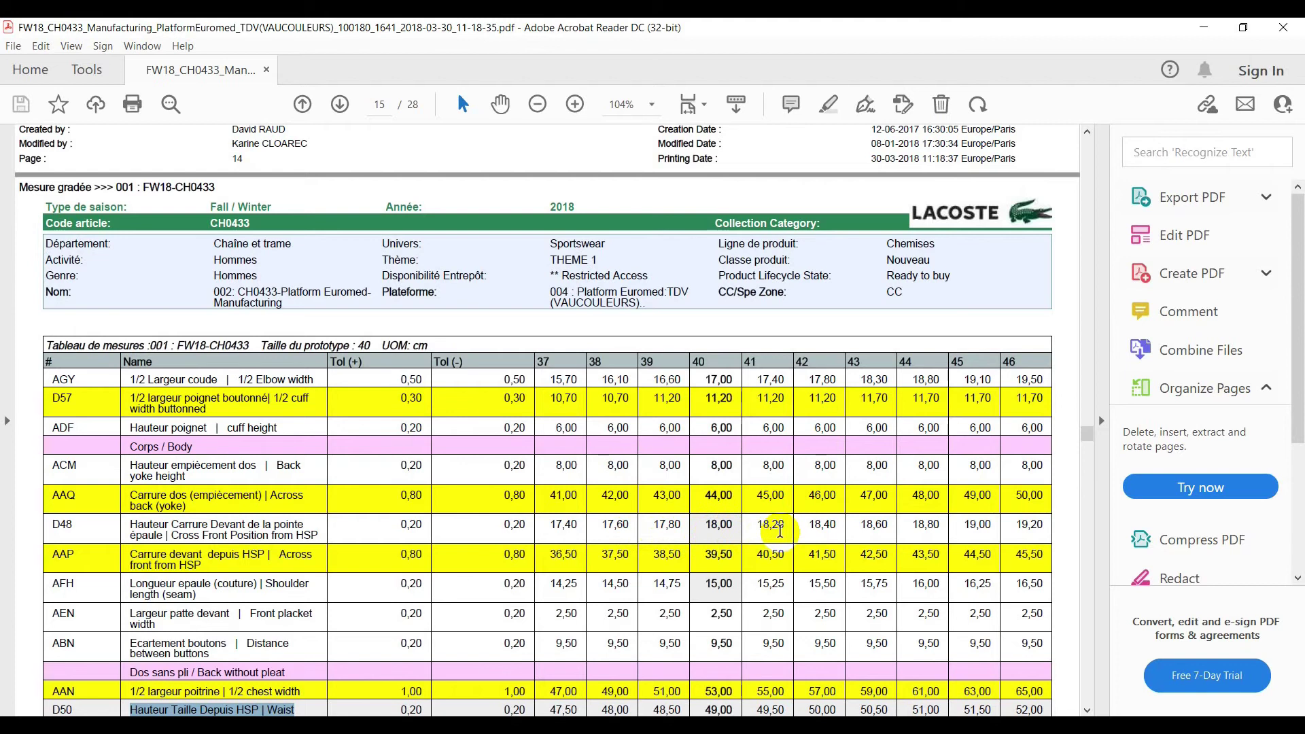
left_click(1204, 27)
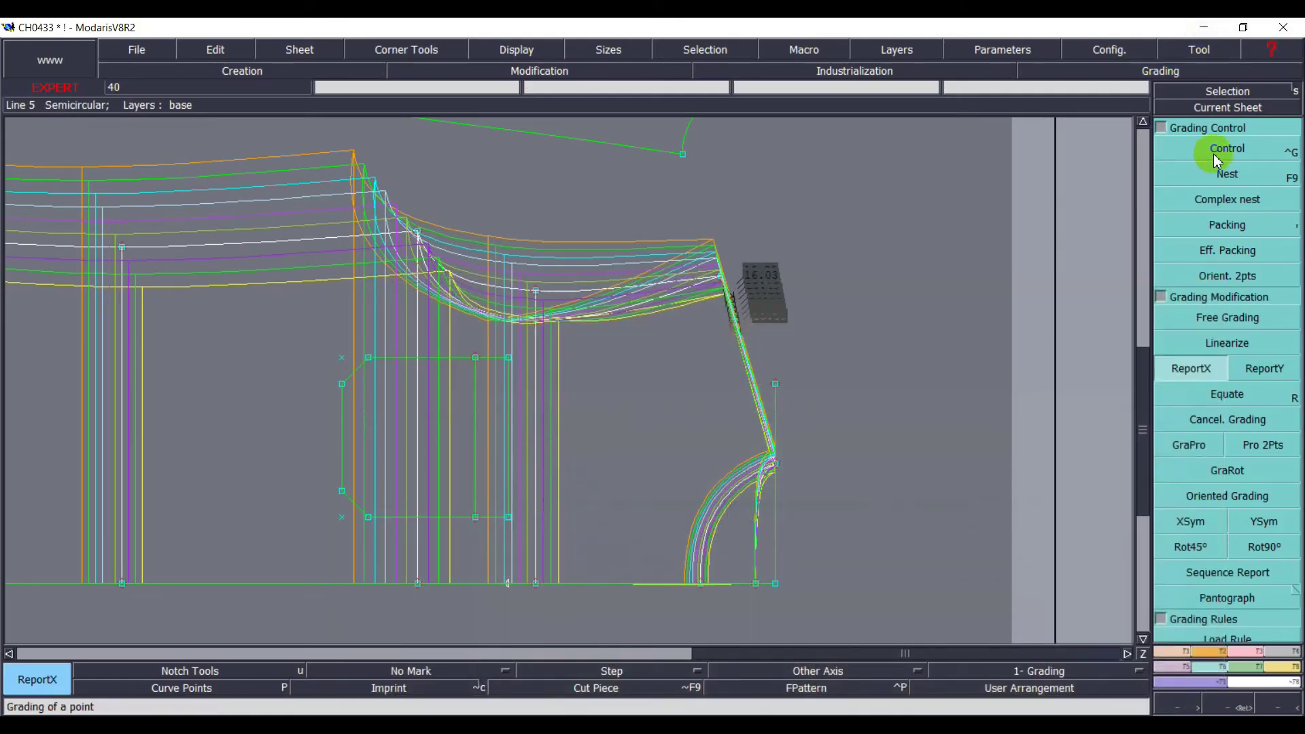
- Set the ddx increment of the cross-front line's centre-front endpoint to -0.20 for all sizes and close the grading table
left_click(1209, 149)
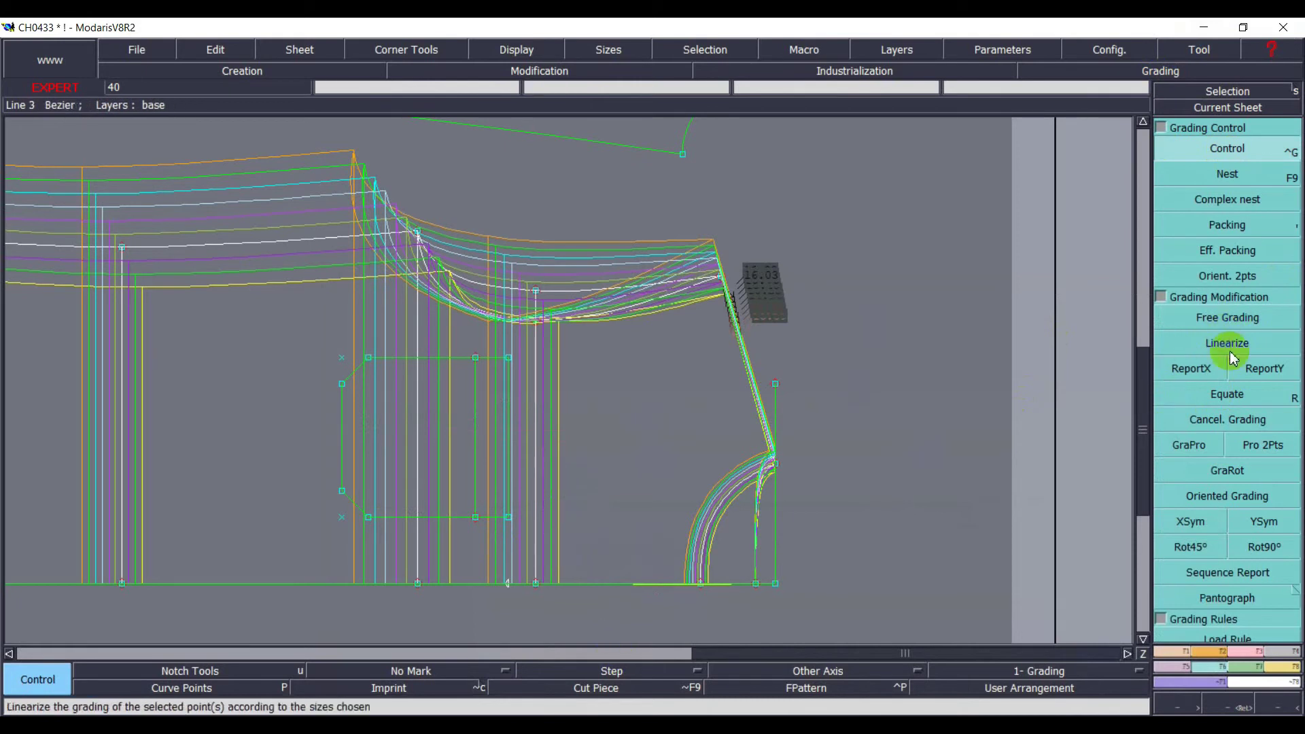
left_click(452, 671)
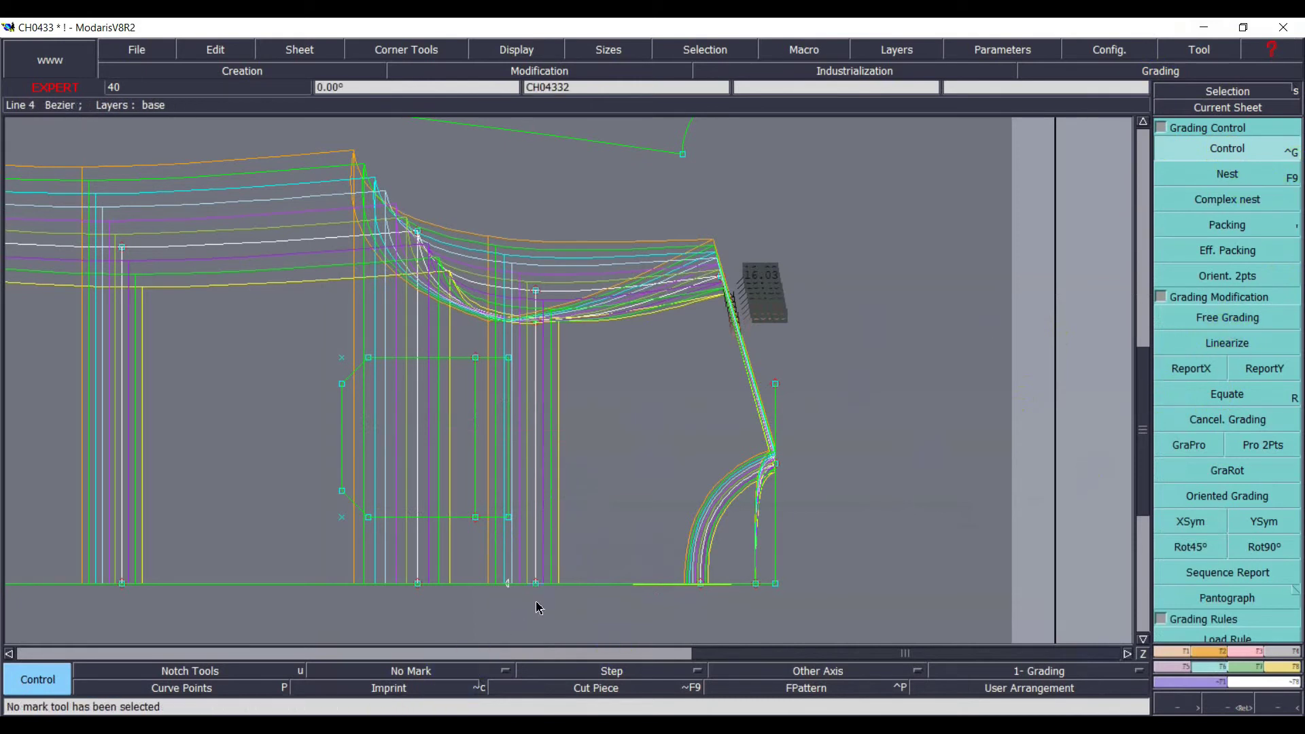
left_click(537, 588)
left_click_drag(1033, 112, 1038, 234)
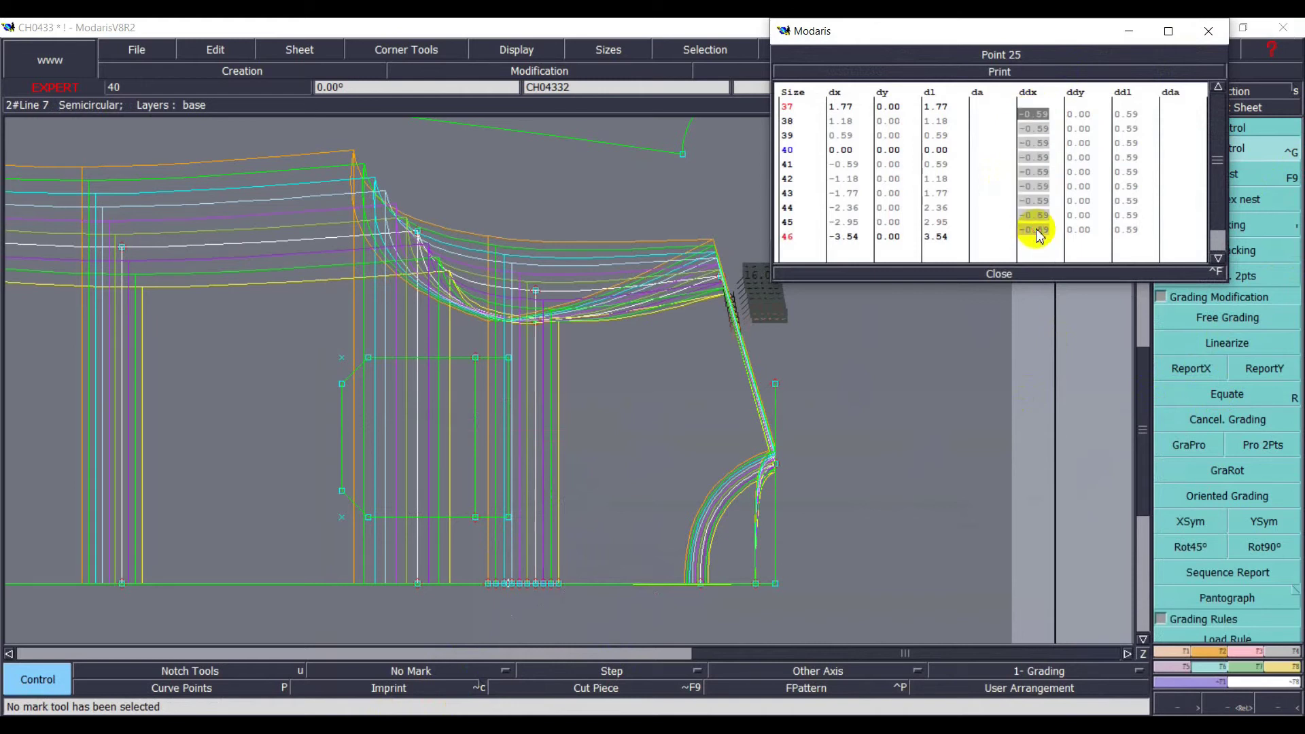
type("-0.2")
key("Return")
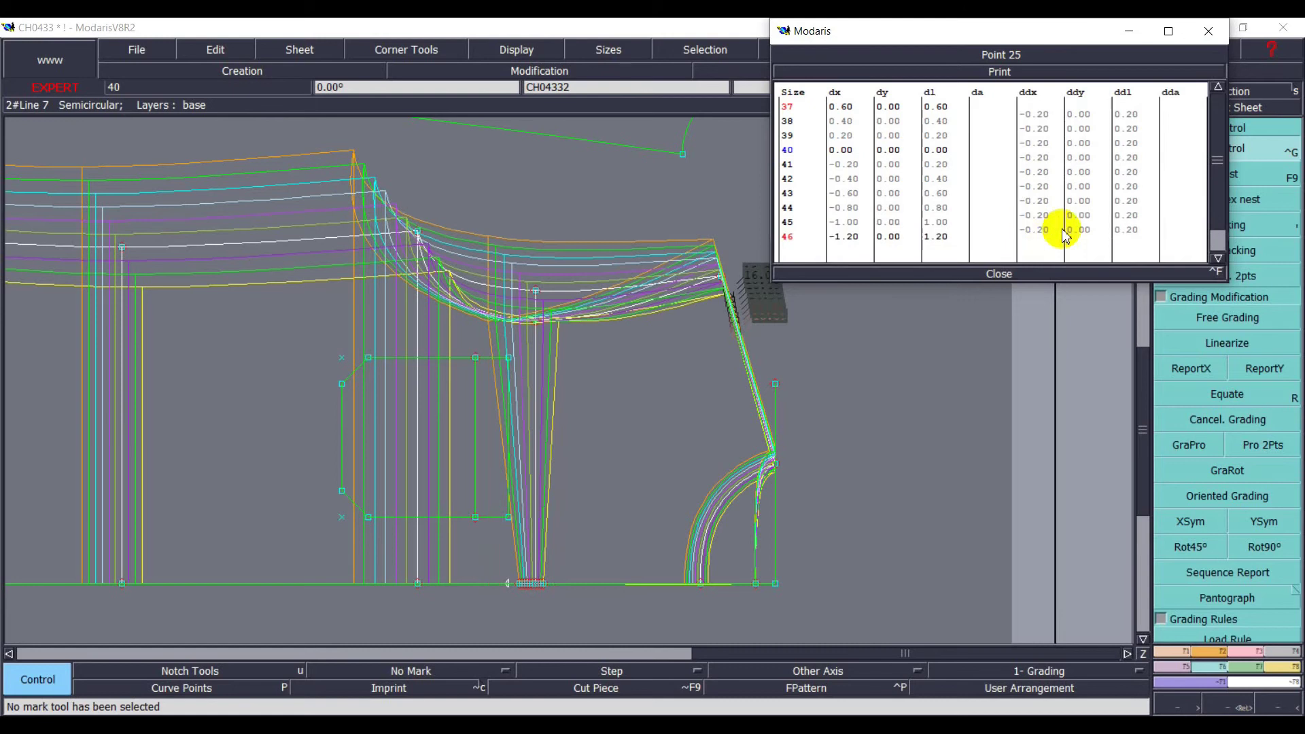
left_click(1011, 275)
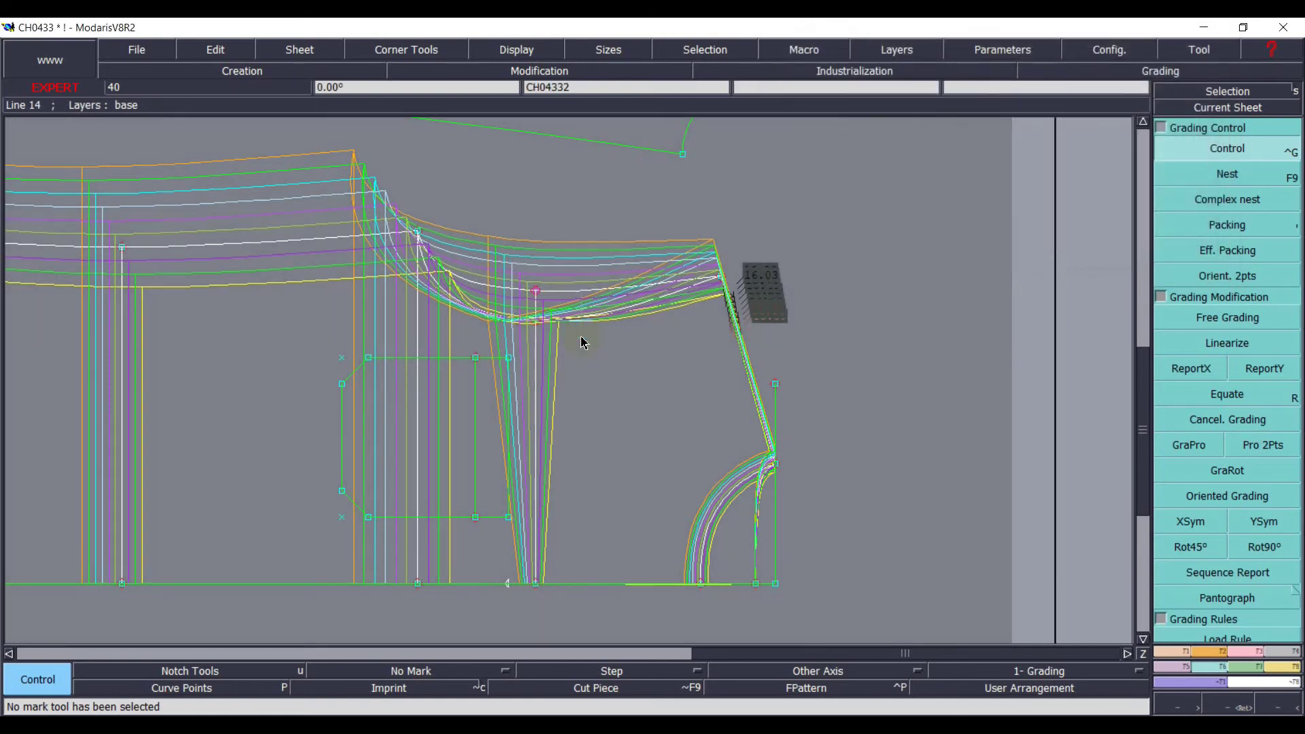
- Report the X grading of the cross-front line's centre-front endpoint to the inner and outer armhole points above it
left_click(1191, 368)
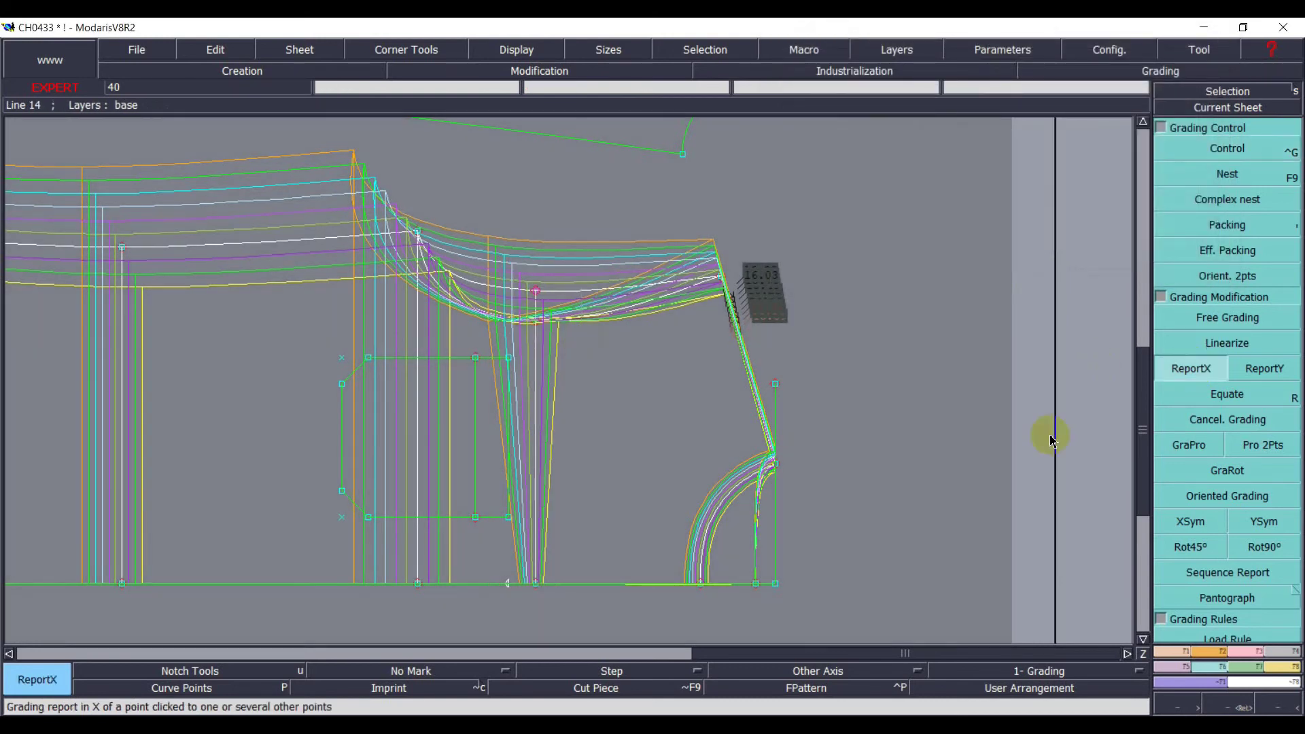
left_click(544, 581)
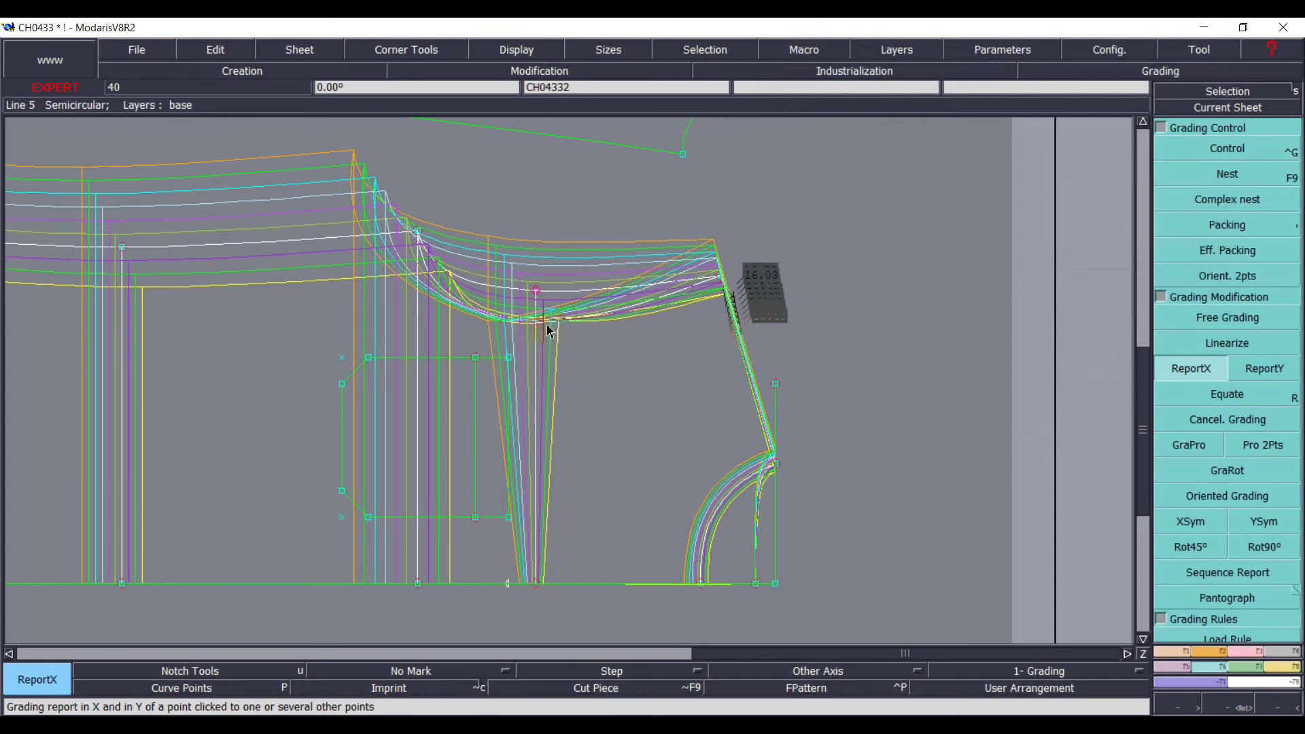
left_click(537, 291)
left_click(618, 406)
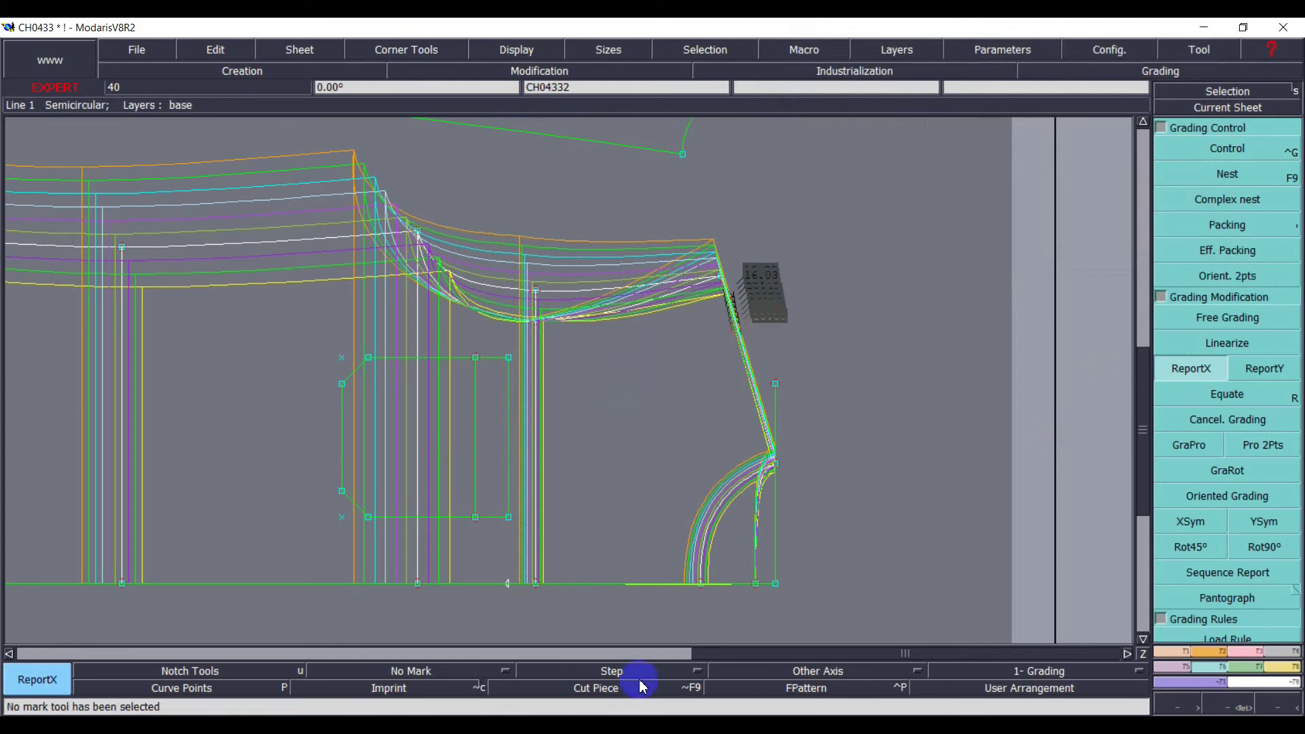
- Recheck the PDF size table, set the outer armhole mid point's ddy increment to 0.50 for all sizes, and close the grading table
key("alt+Tab")
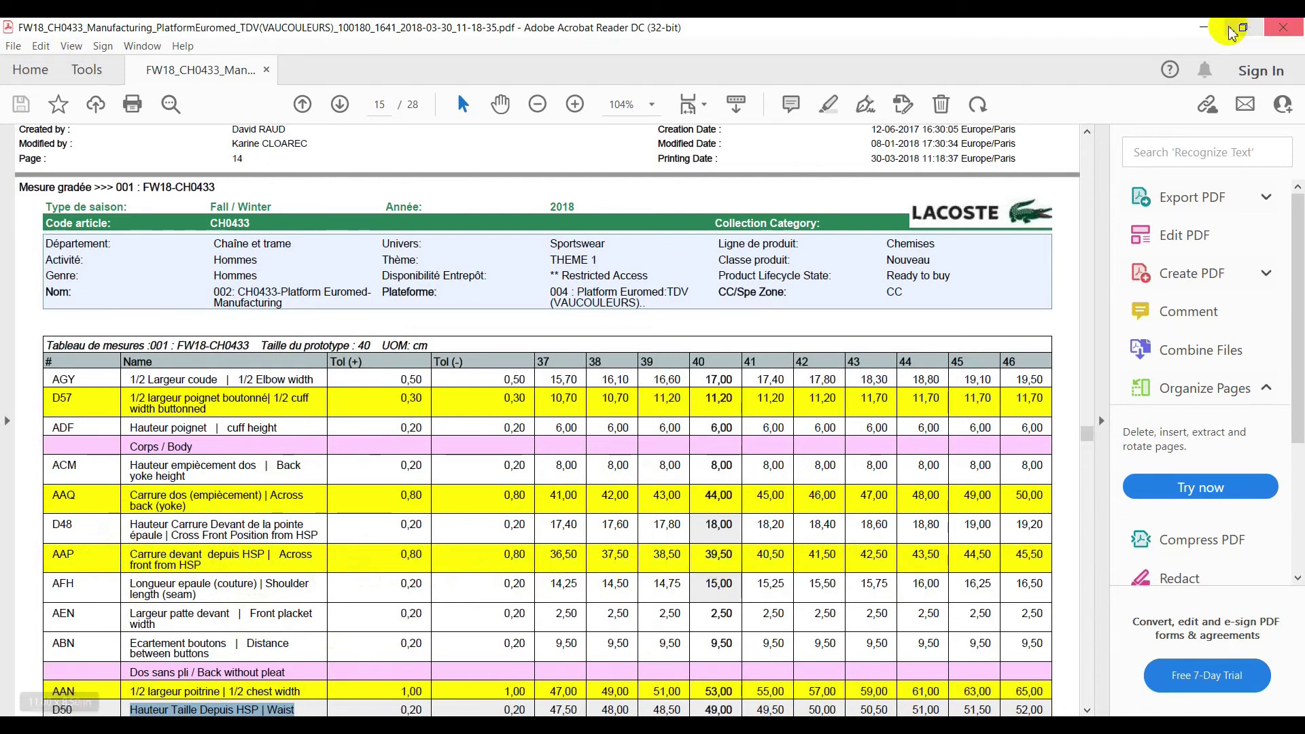
left_click(1203, 27)
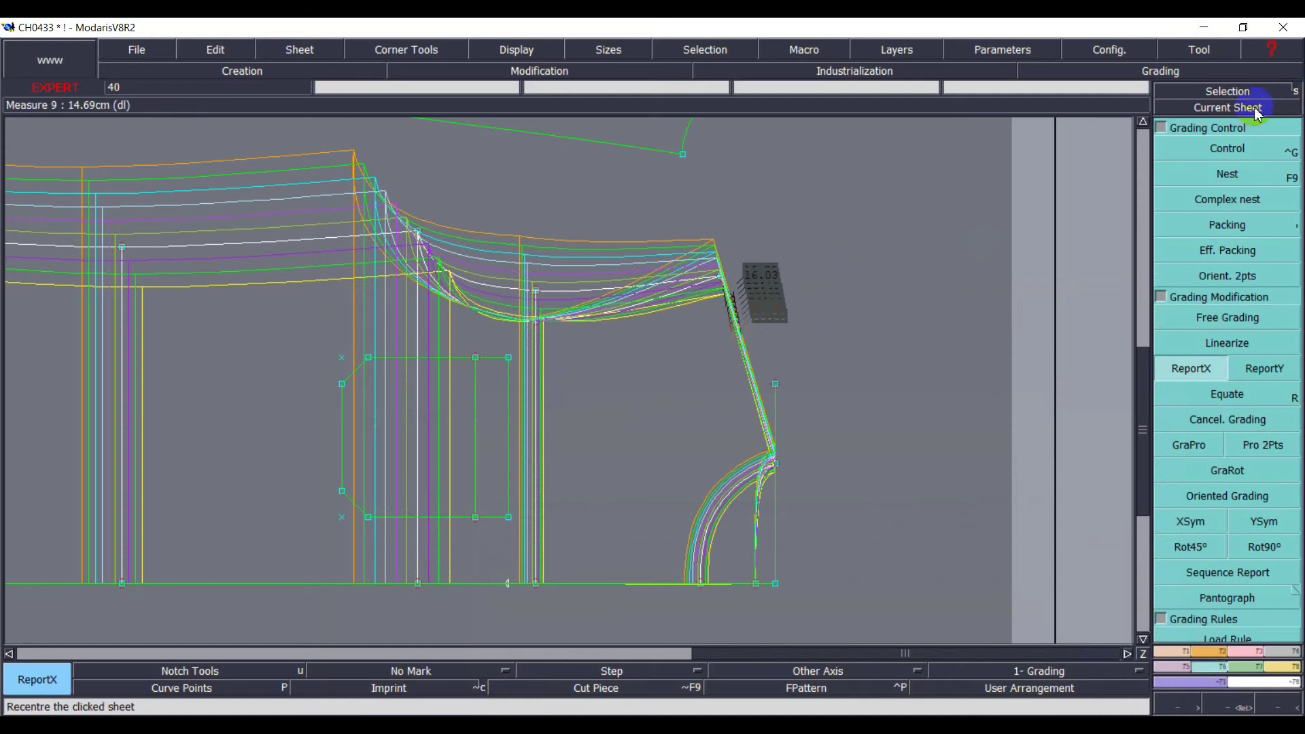
left_click(1227, 148)
left_click(538, 297)
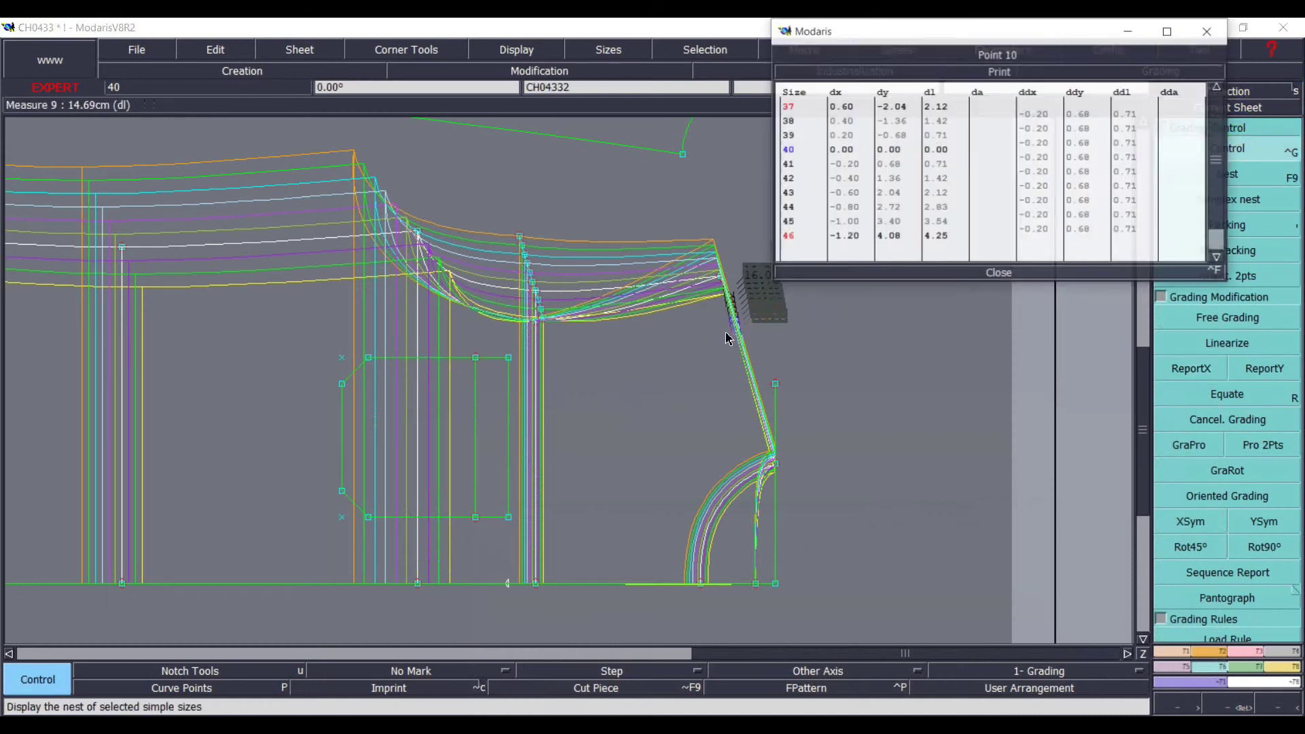
left_click_drag(1086, 114, 1090, 239)
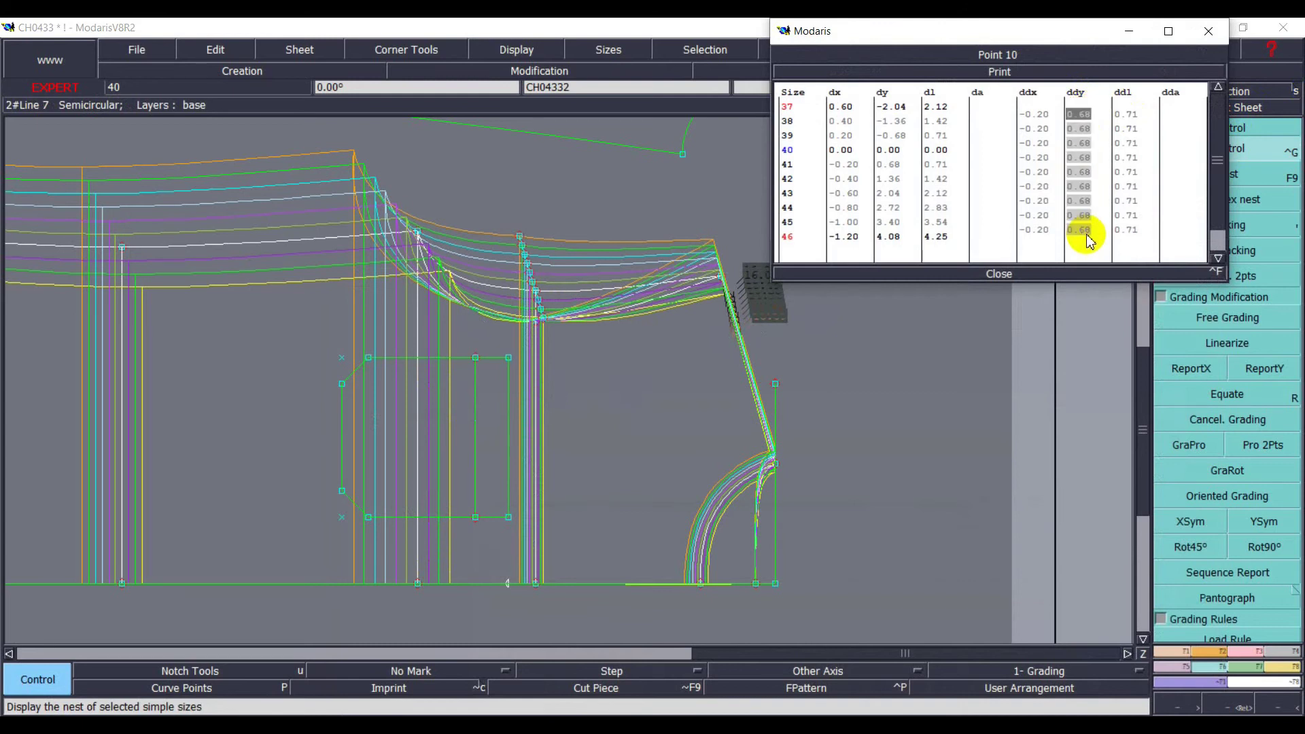
type(".")
key("Return")
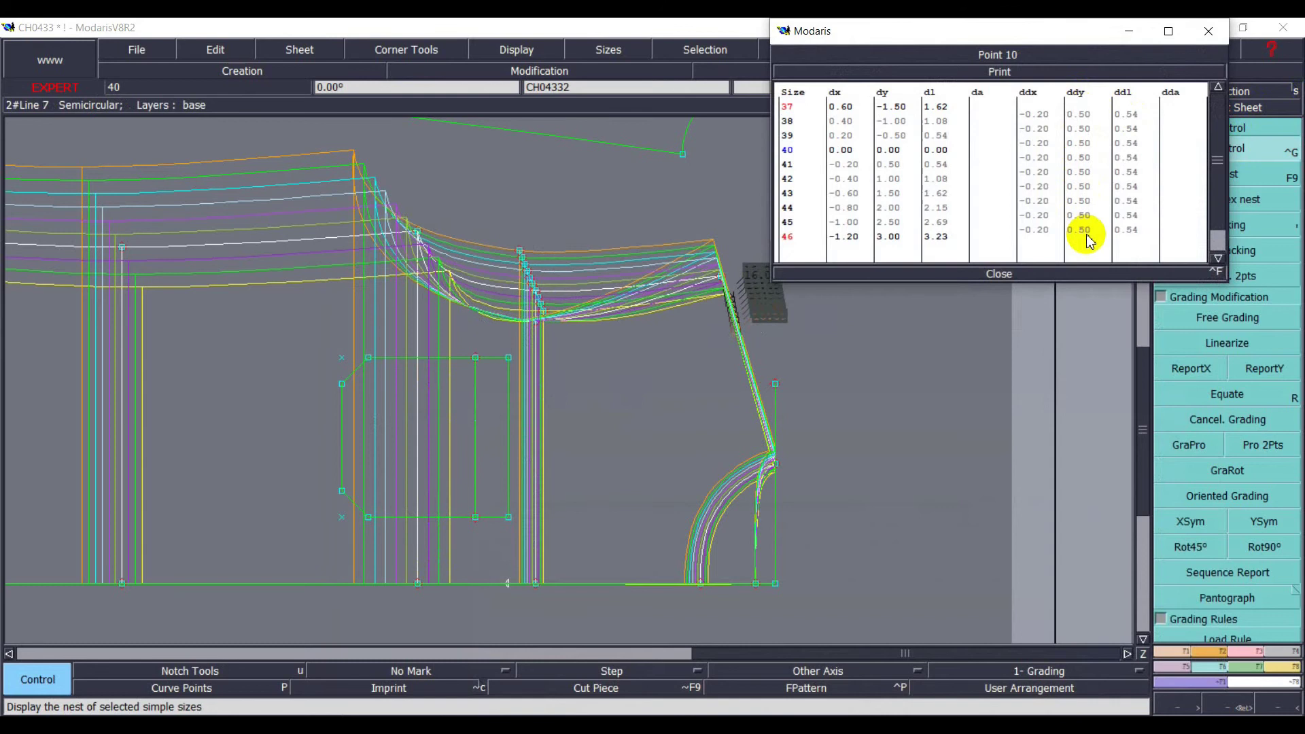
left_click(996, 274)
- Set the inner armhole point's ddy increment at the cross-front line to 0.50 for all sizes and close the grading table
left_click(537, 319)
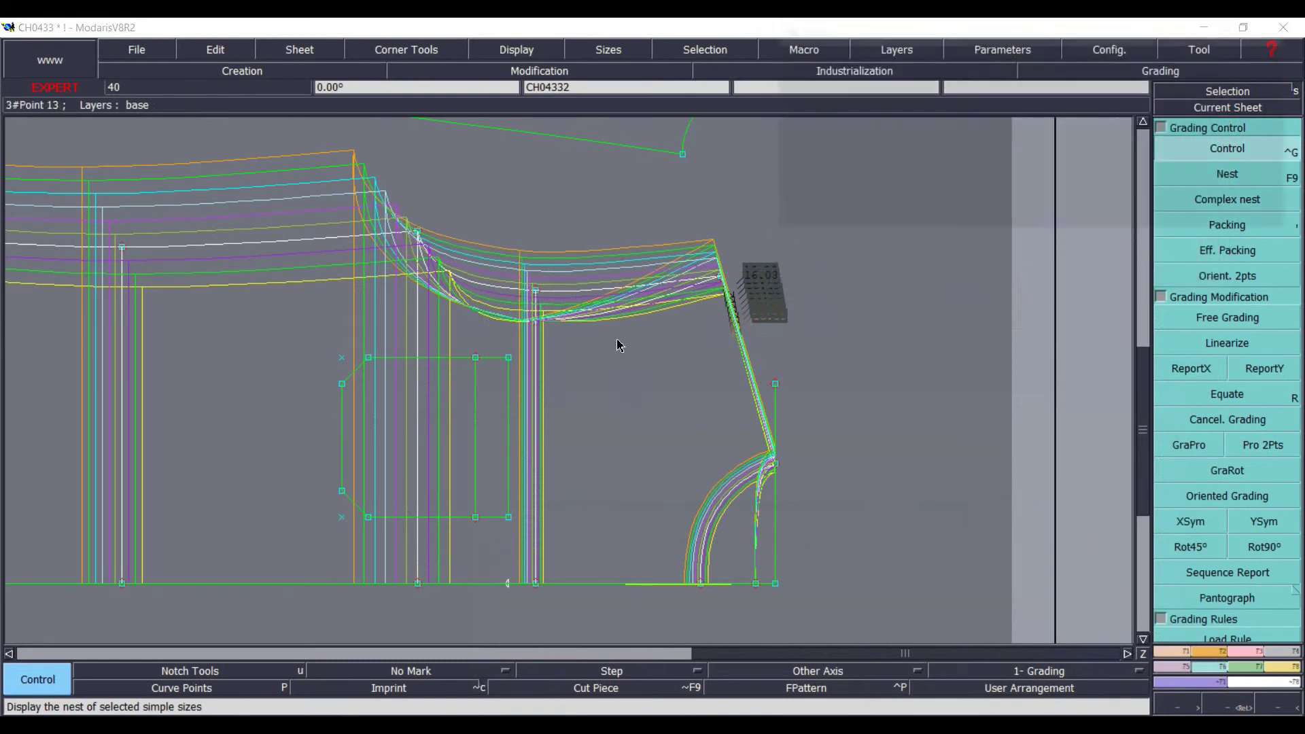
left_click_drag(1089, 115, 1083, 227)
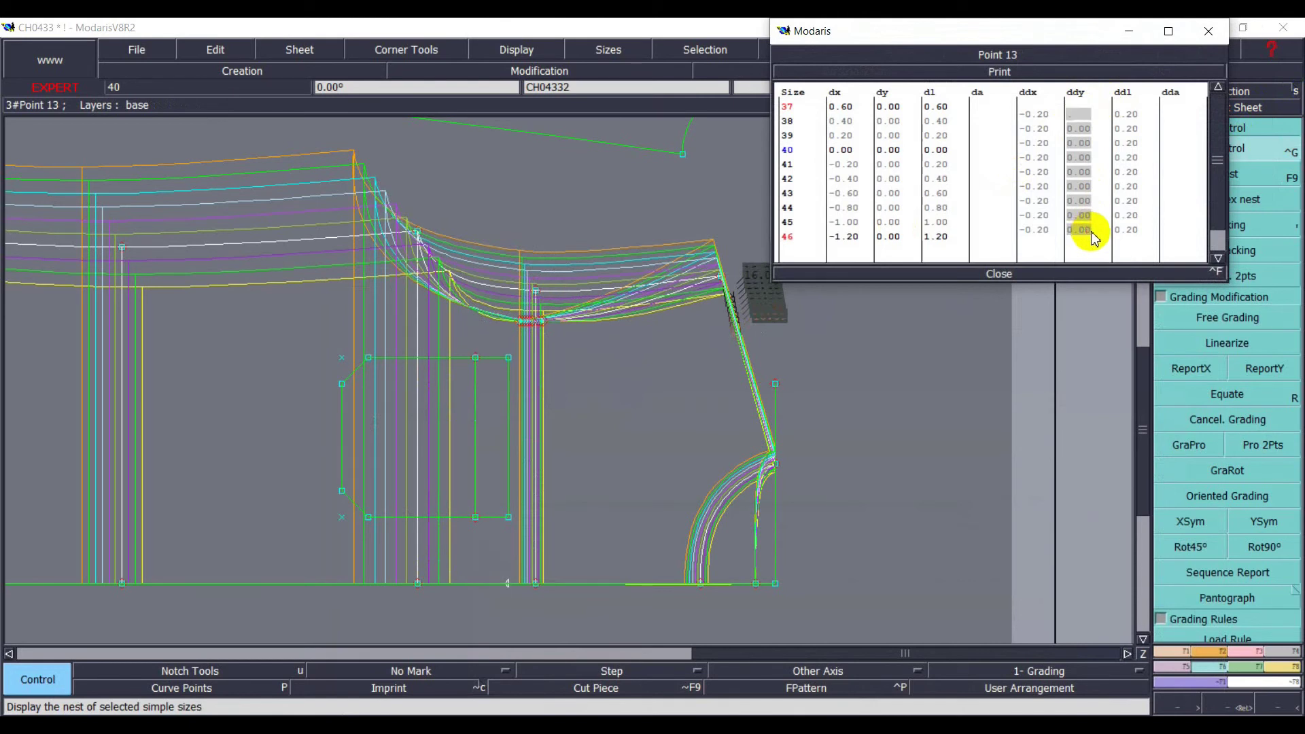
key("Return")
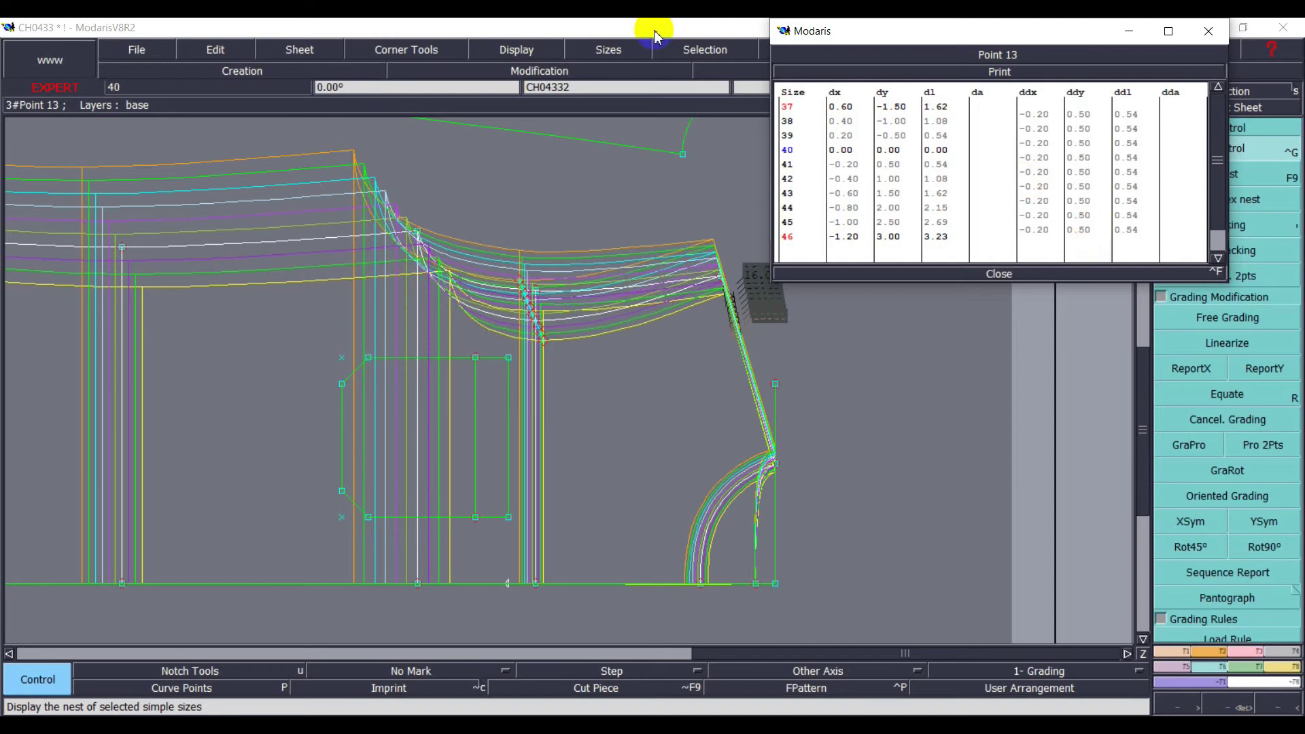
left_click(998, 273)
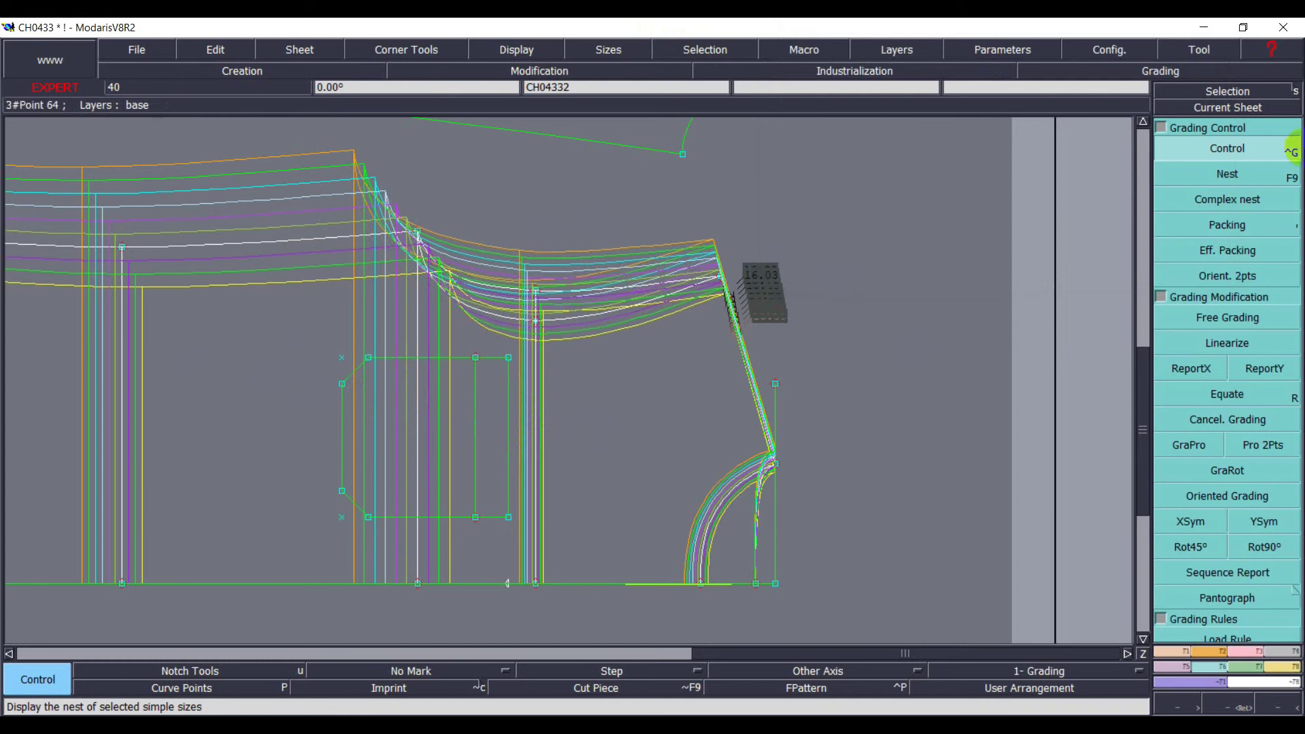
left_click(1254, 206)
left_click(1229, 226)
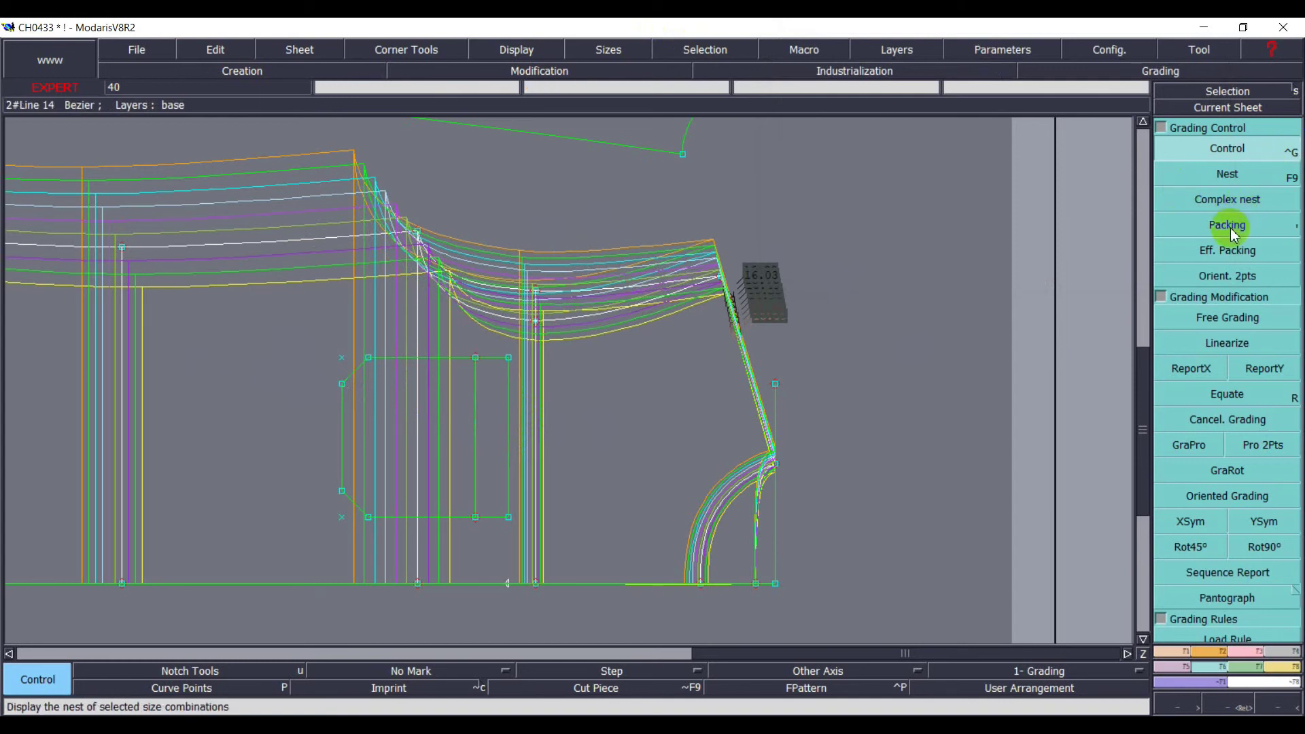
left_click(1232, 225)
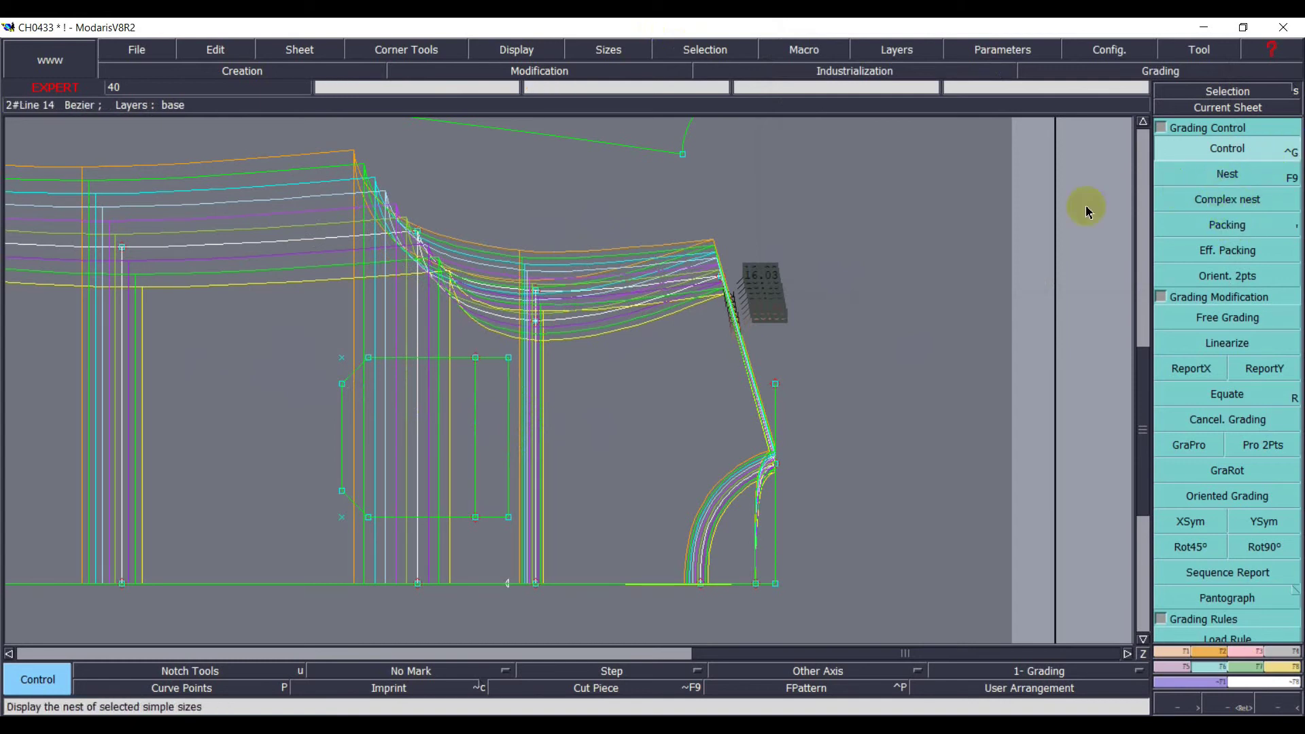
- Set the ddy increment of the pocket opening's side-seam corner to 1.00 at sizes 39–40 and 42–43, and close the grading table
left_click(511, 365)
left_click(1155, 101)
left_click(1087, 130)
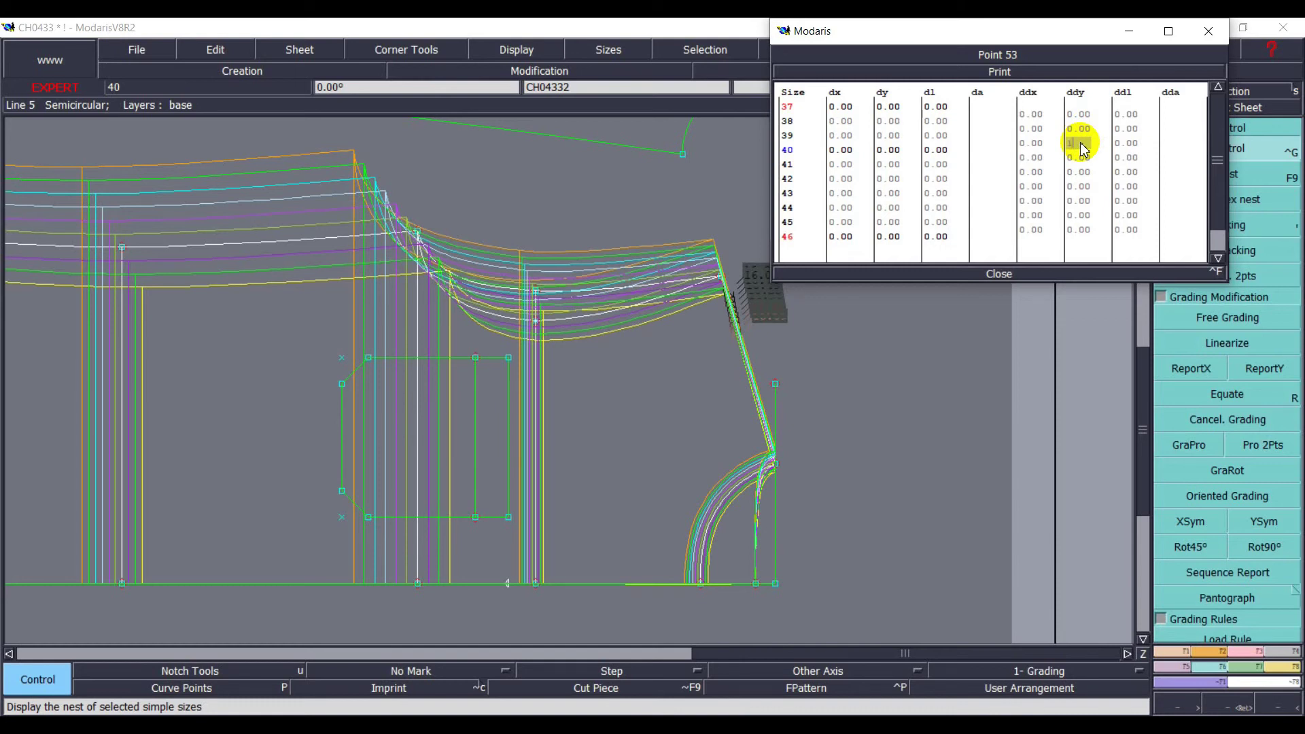
key("Return")
key("Return")
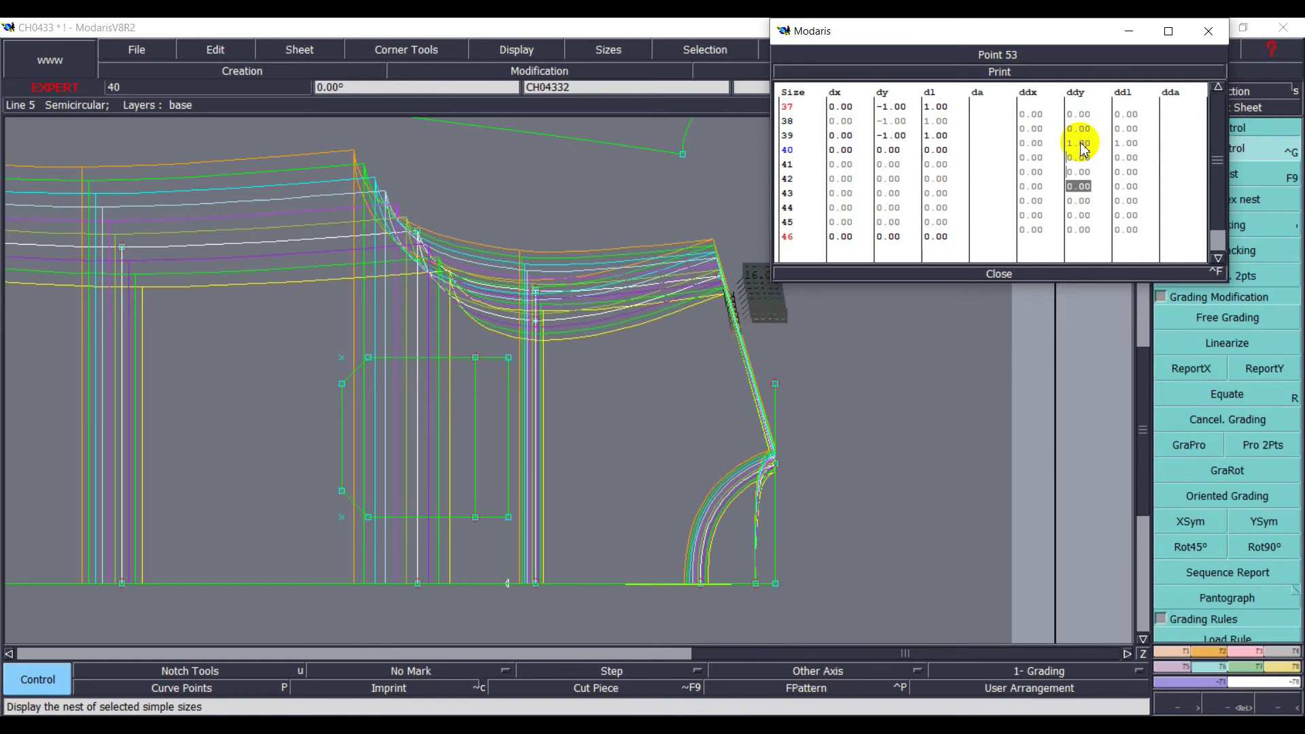
type("1")
key("Return")
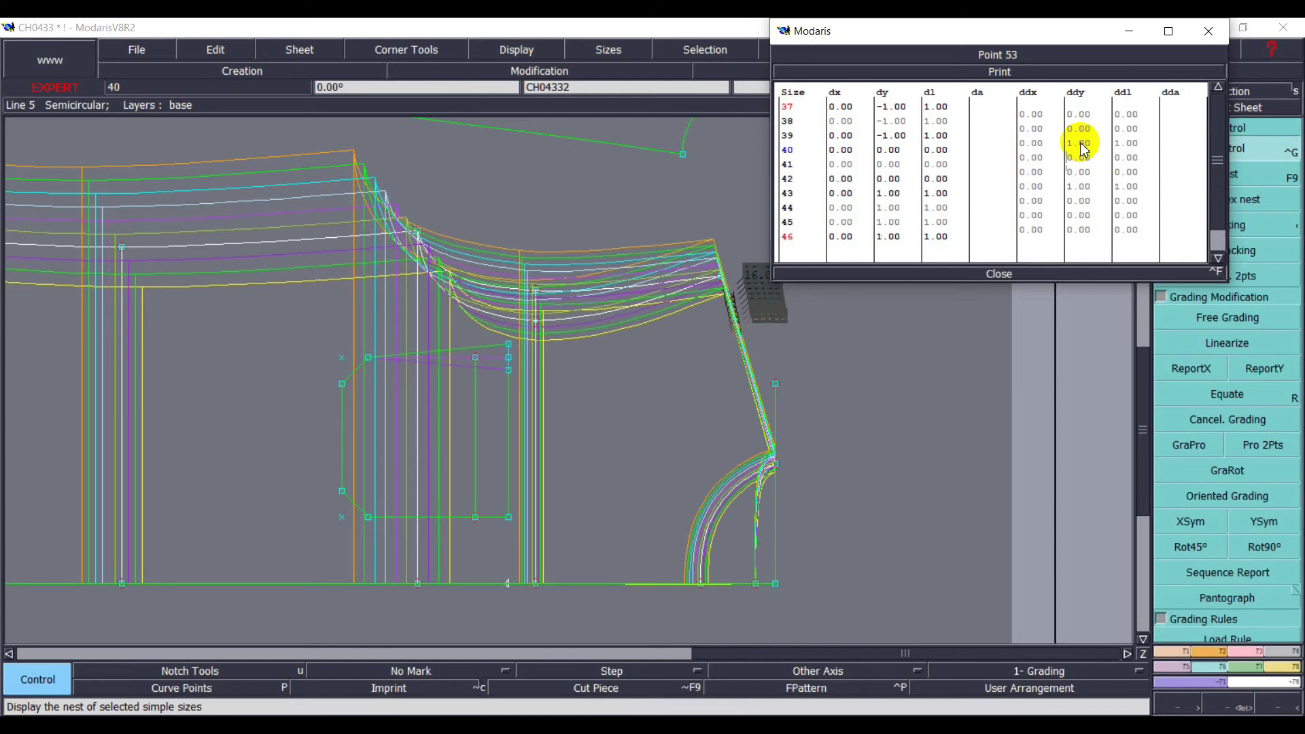
left_click(998, 274)
- Report the Y grading of the pocket opening's side-seam corner to the other points along the pocket's side-seam edge
left_click_drag(294, 325, 524, 408)
left_click(1187, 394)
left_click(1194, 373)
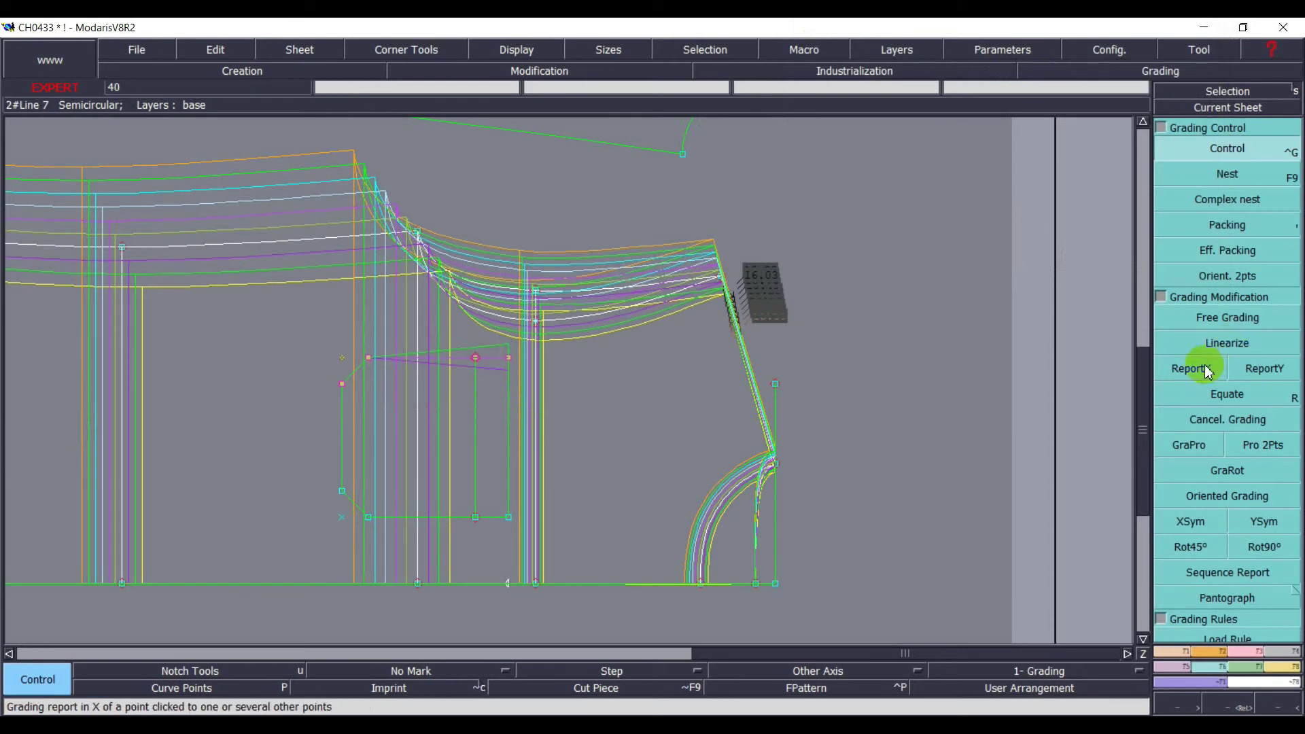
left_click(1256, 369)
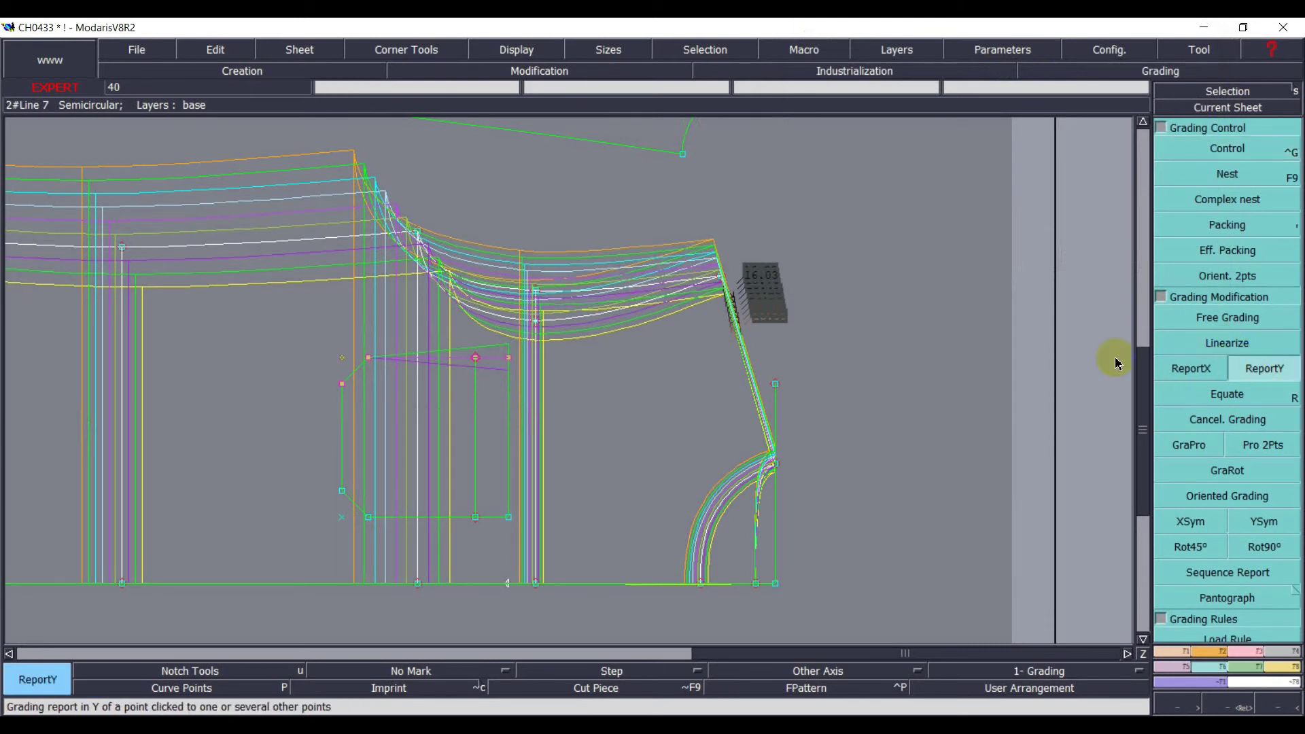
left_click(475, 357)
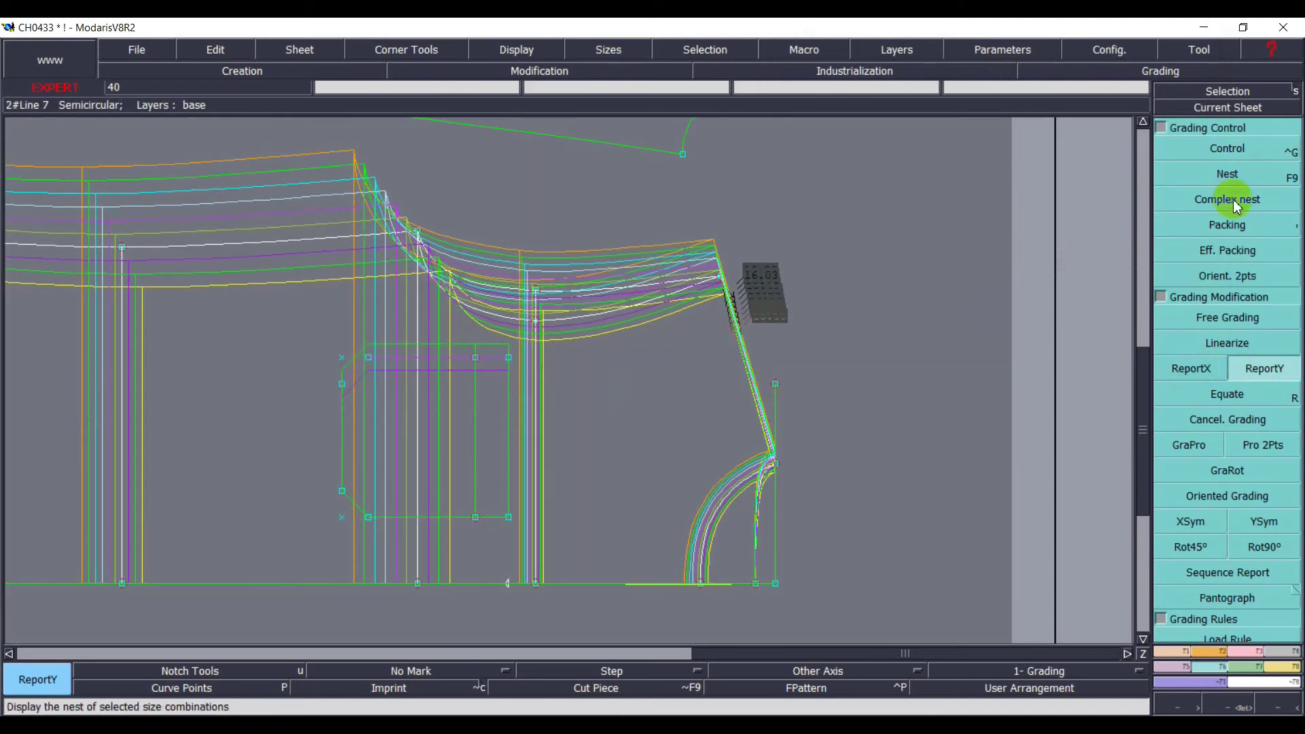
- Set the ddx increment of the pocket's lower side-seam corner to -1.00 at sizes 39–40 and 42–43, and close the grading table
left_click(1228, 225)
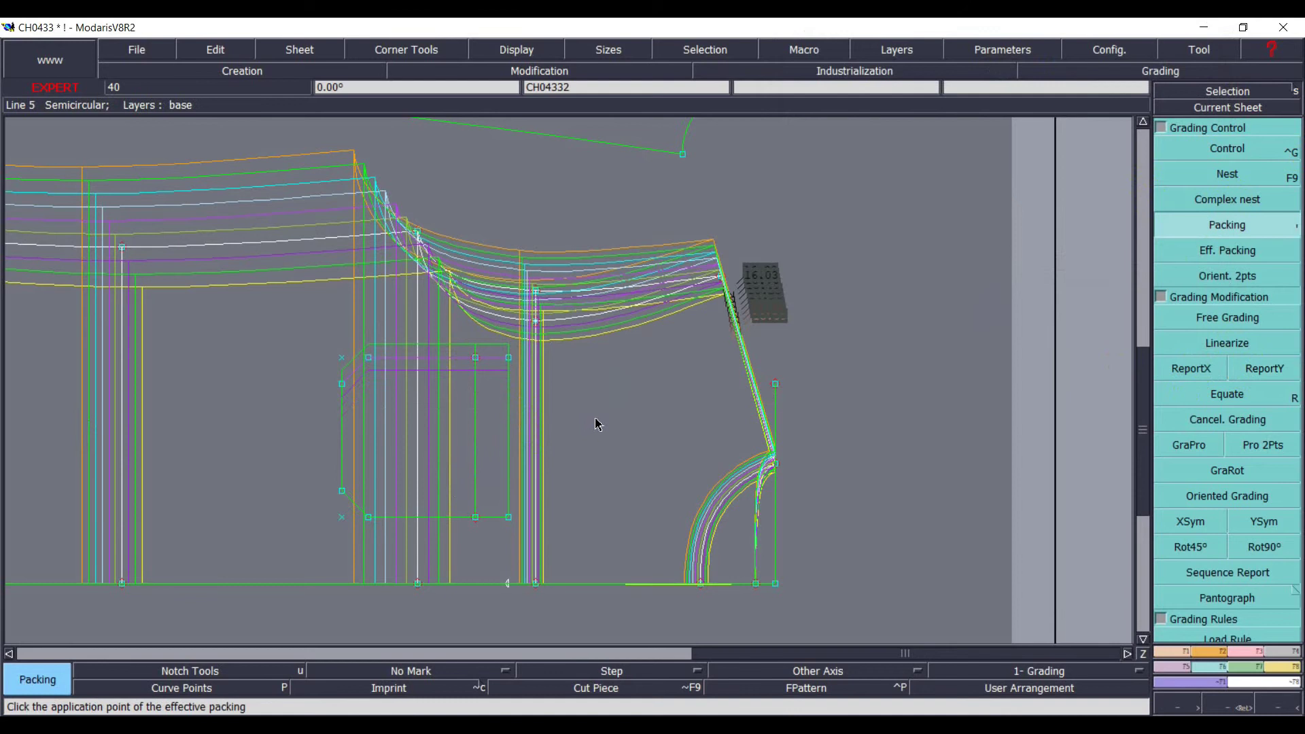
left_click(1223, 151)
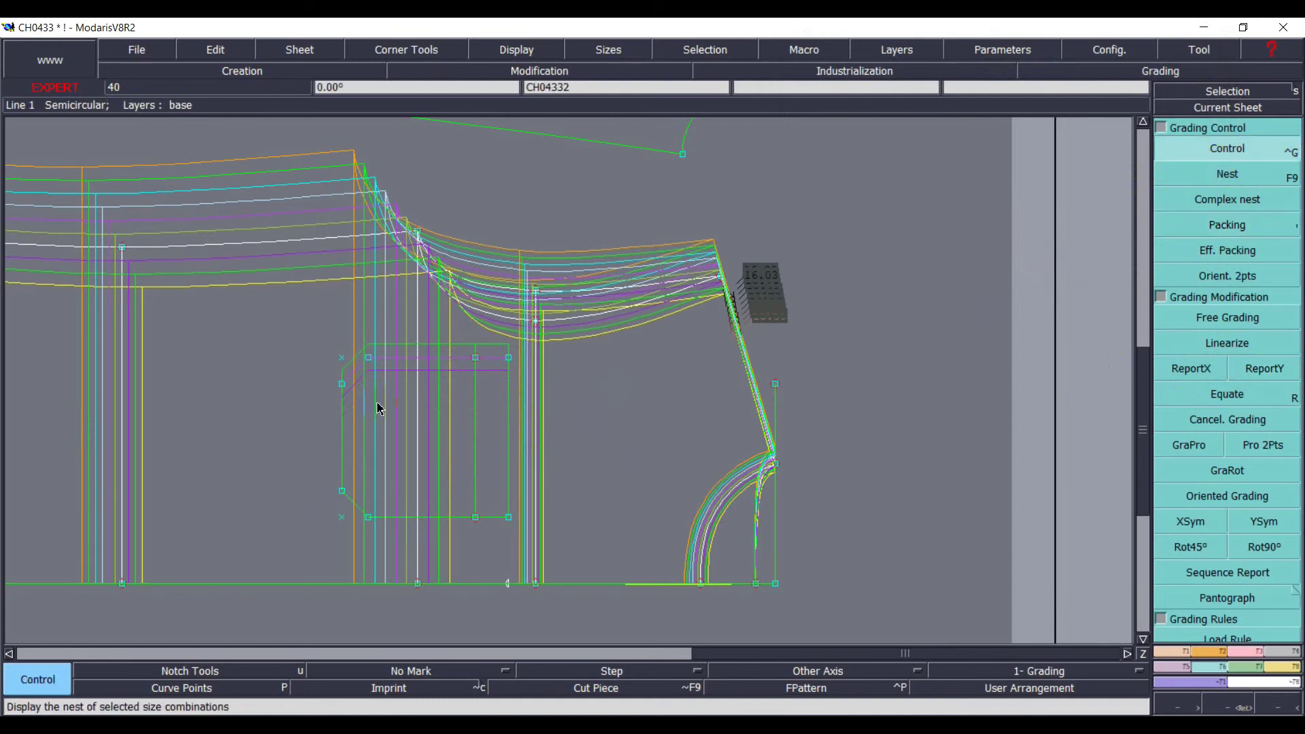
left_click(367, 363)
left_click(1039, 147)
left_click(1031, 146)
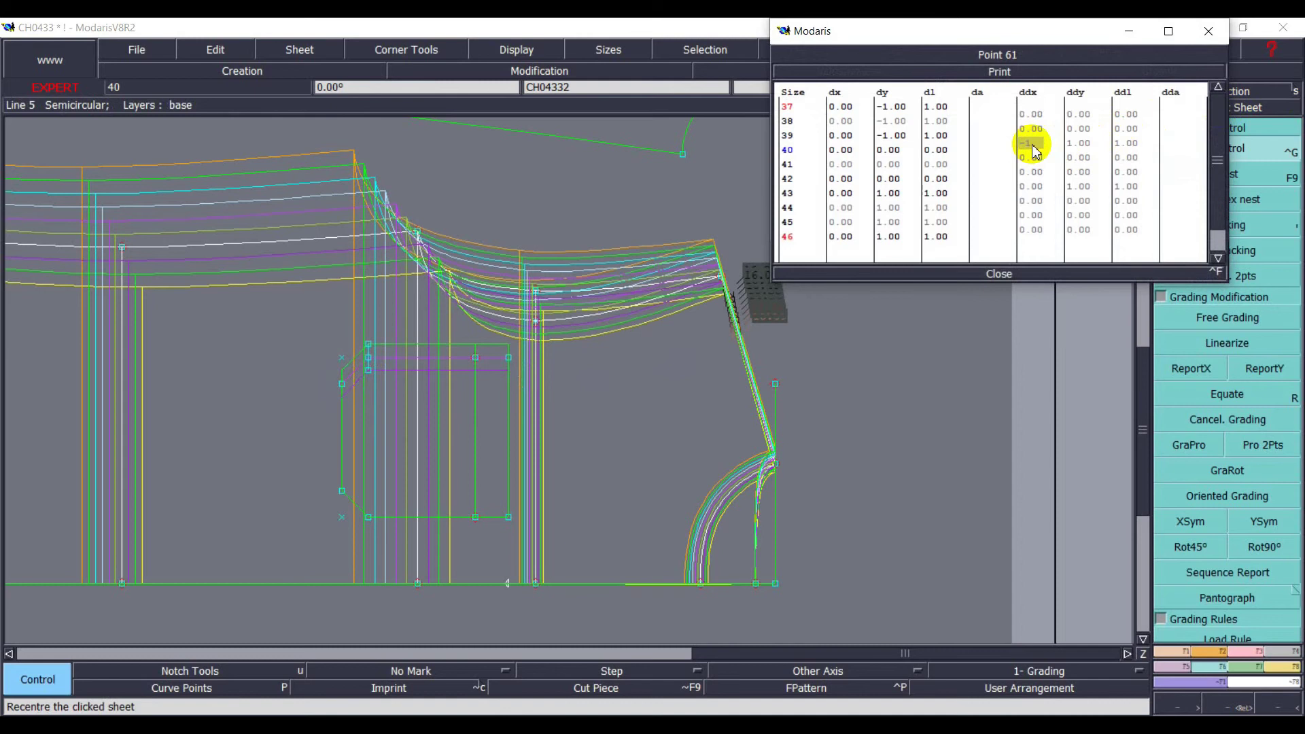
type("-1")
key("Return")
key("Return")
key("Return")
type("-1")
key("Return")
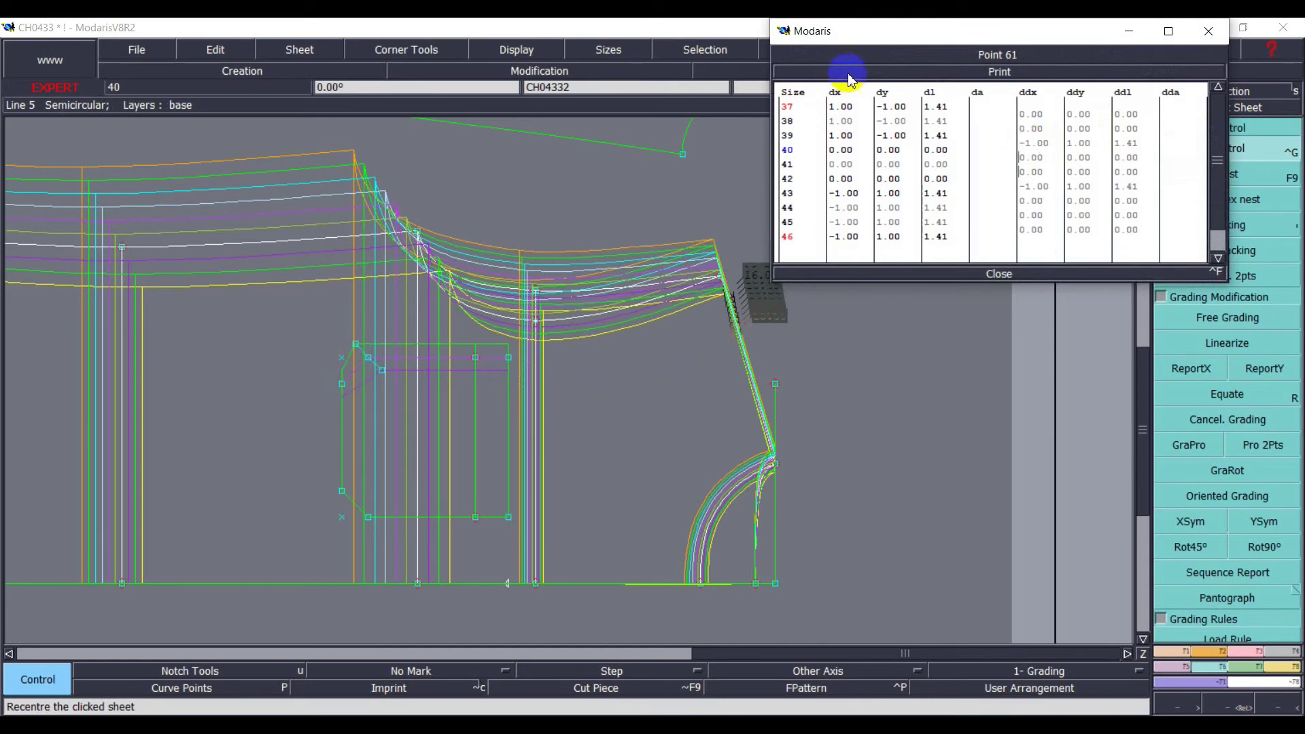
left_click(985, 273)
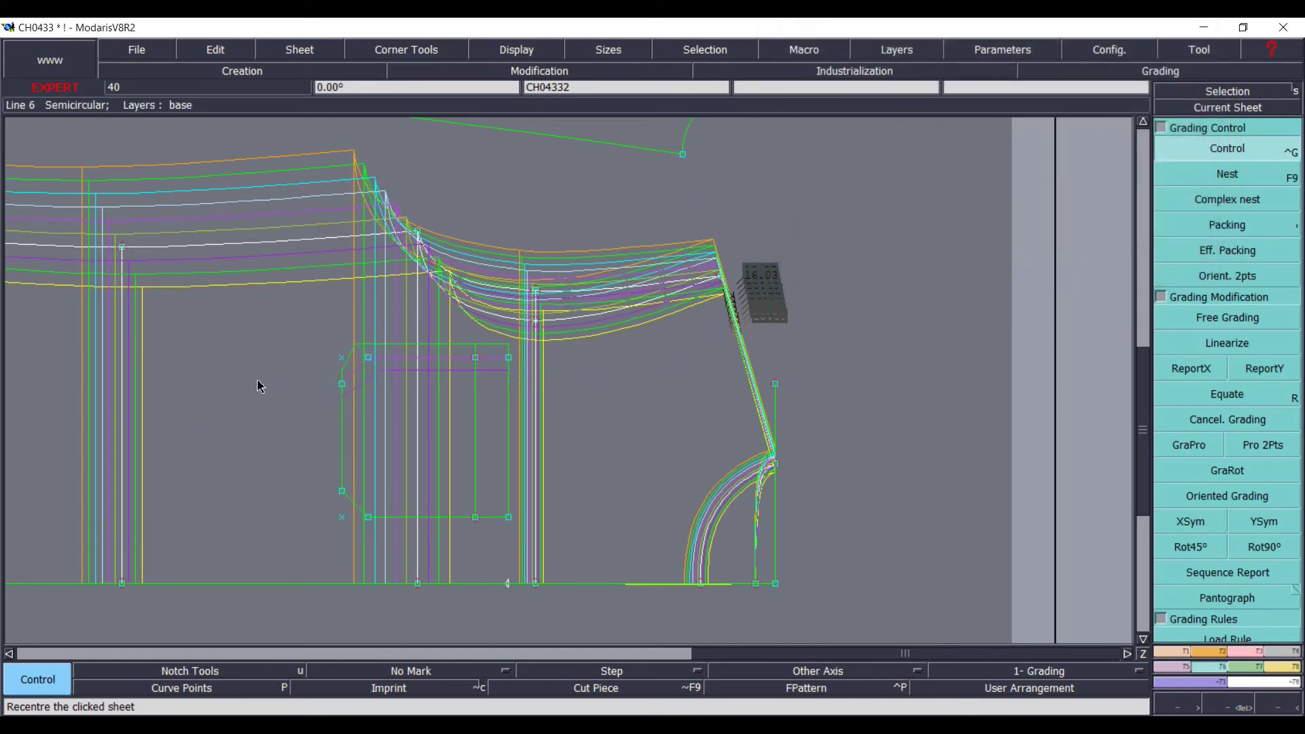
- Report the X grading of the pocket's lower side-seam corner to the remaining points of the pocket's bottom edge
left_click_drag(284, 325, 409, 546)
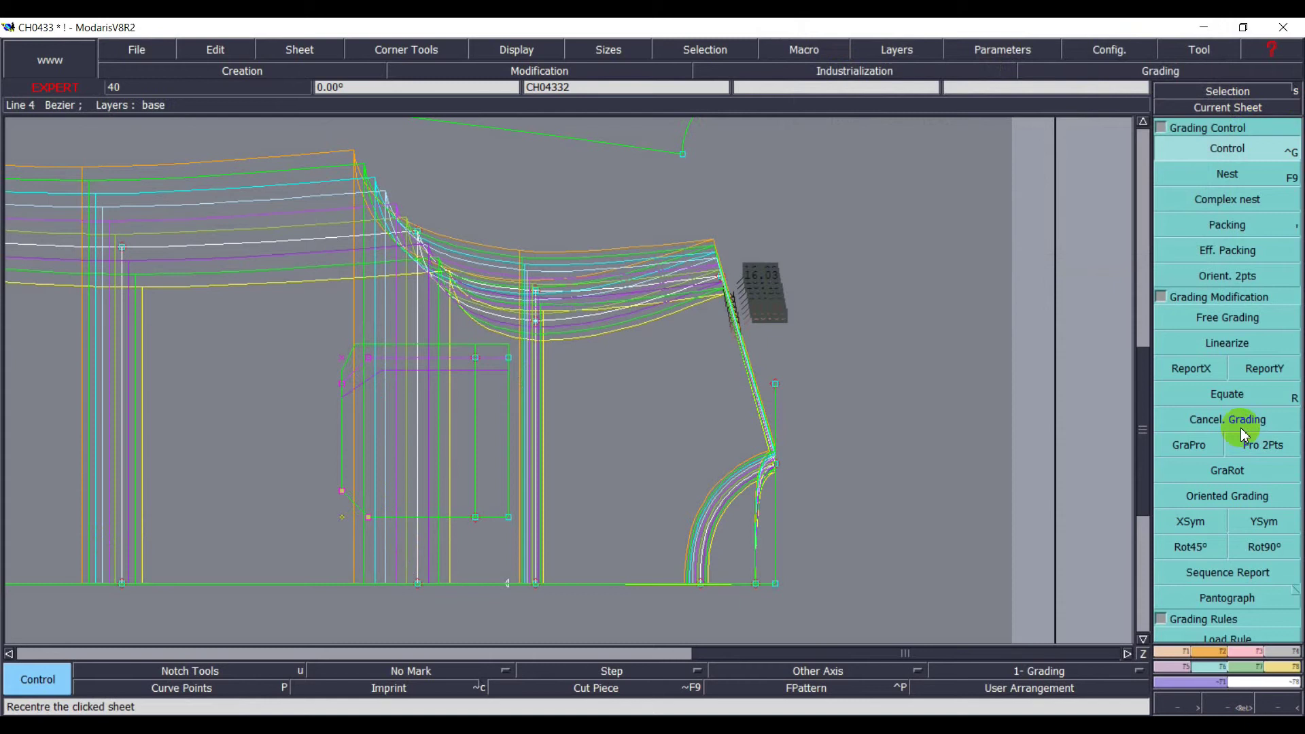
left_click(1190, 368)
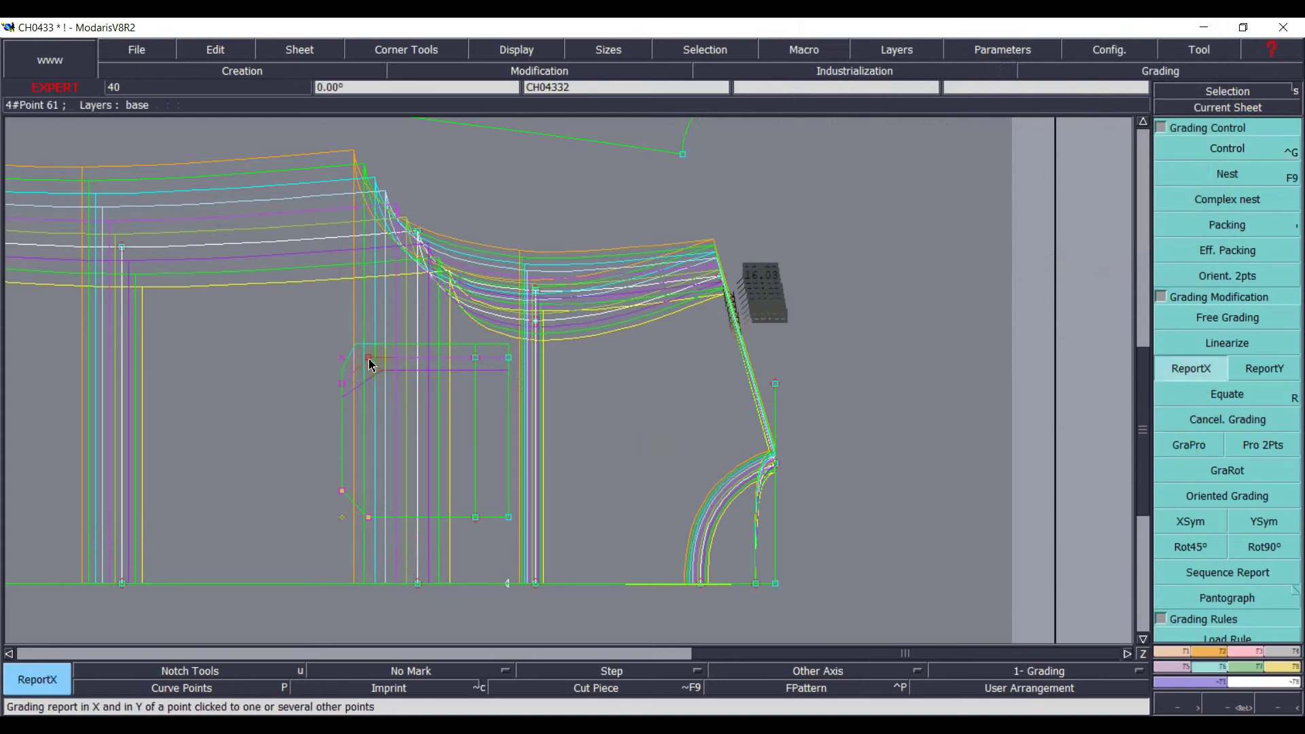
left_click(340, 386)
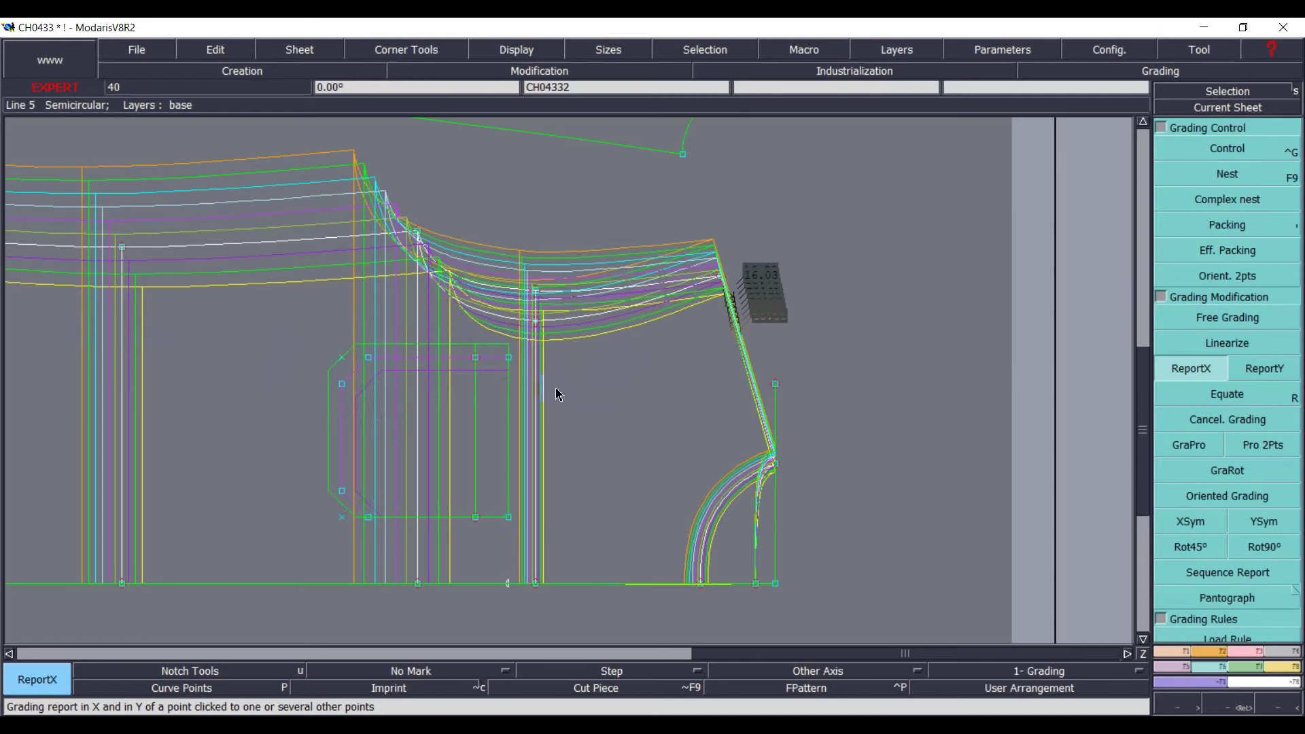
- Arrange all sheets on the desk and save the CH0433 model over the existing file
key("j")
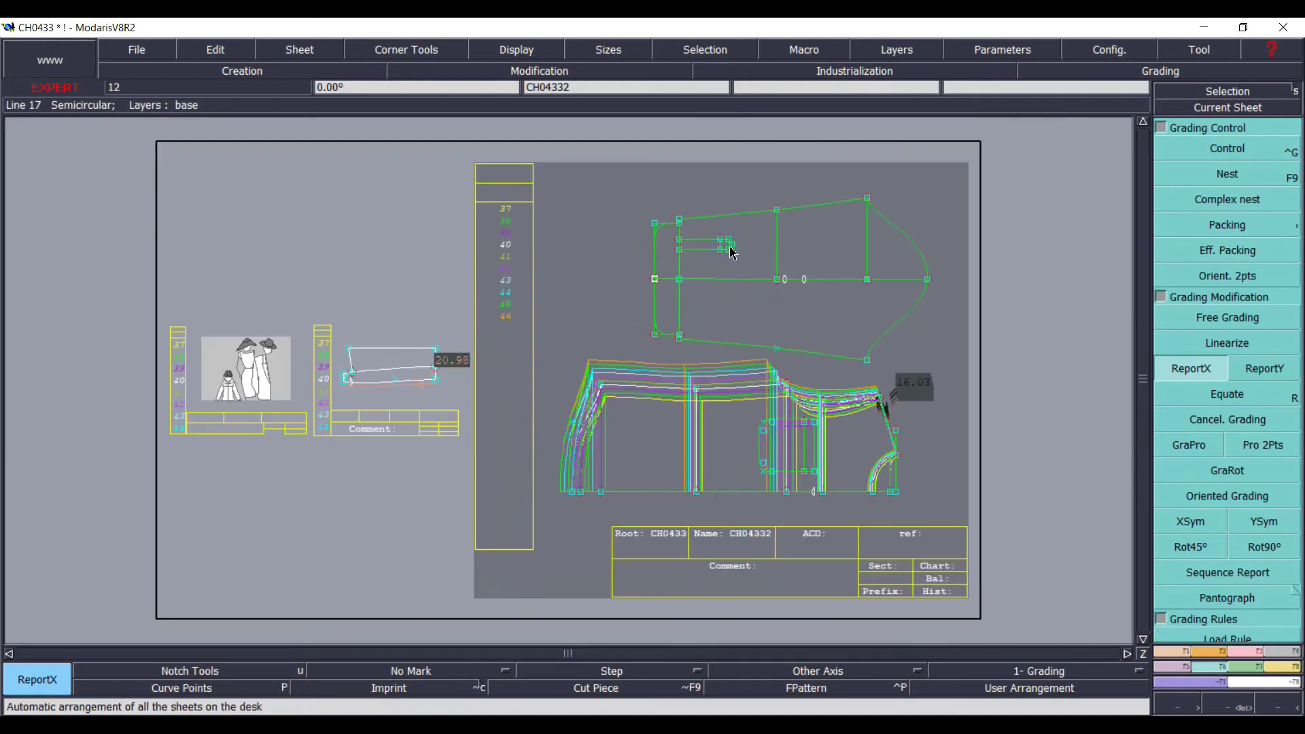
left_click(375, 293)
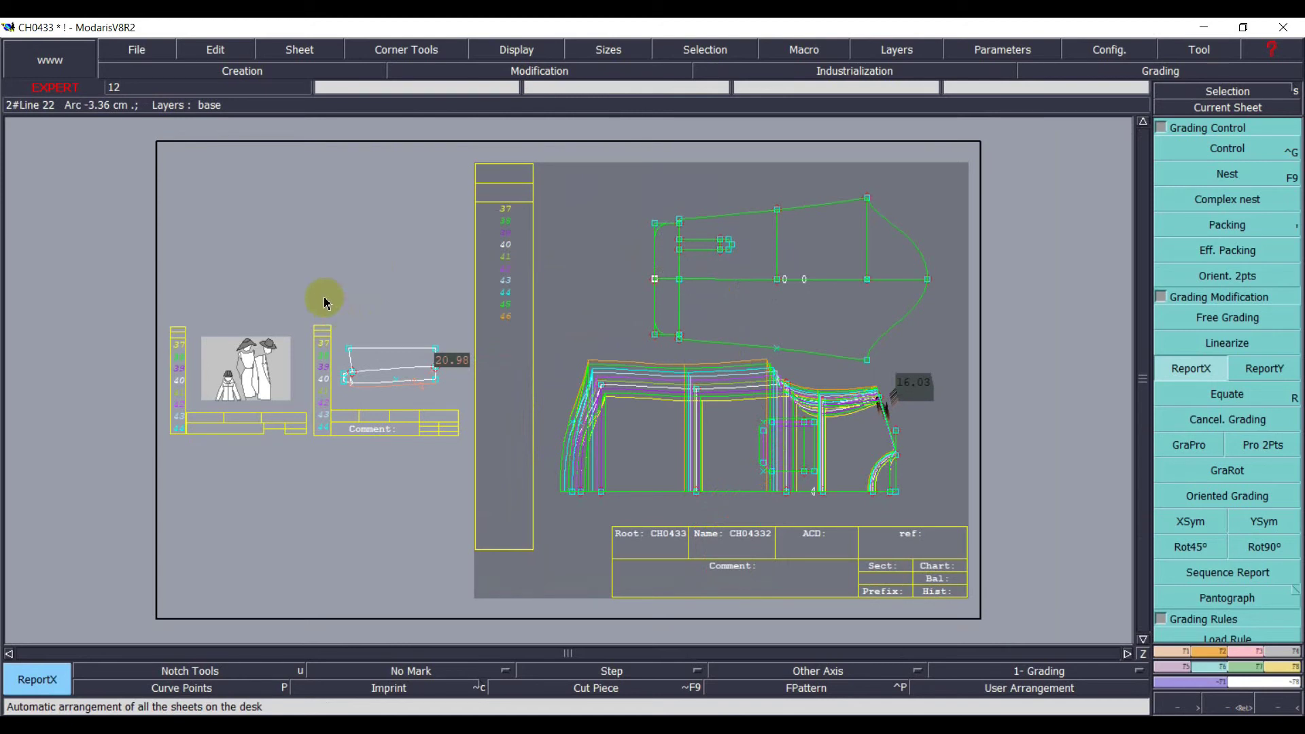
key("ctrl+s")
left_click(542, 476)
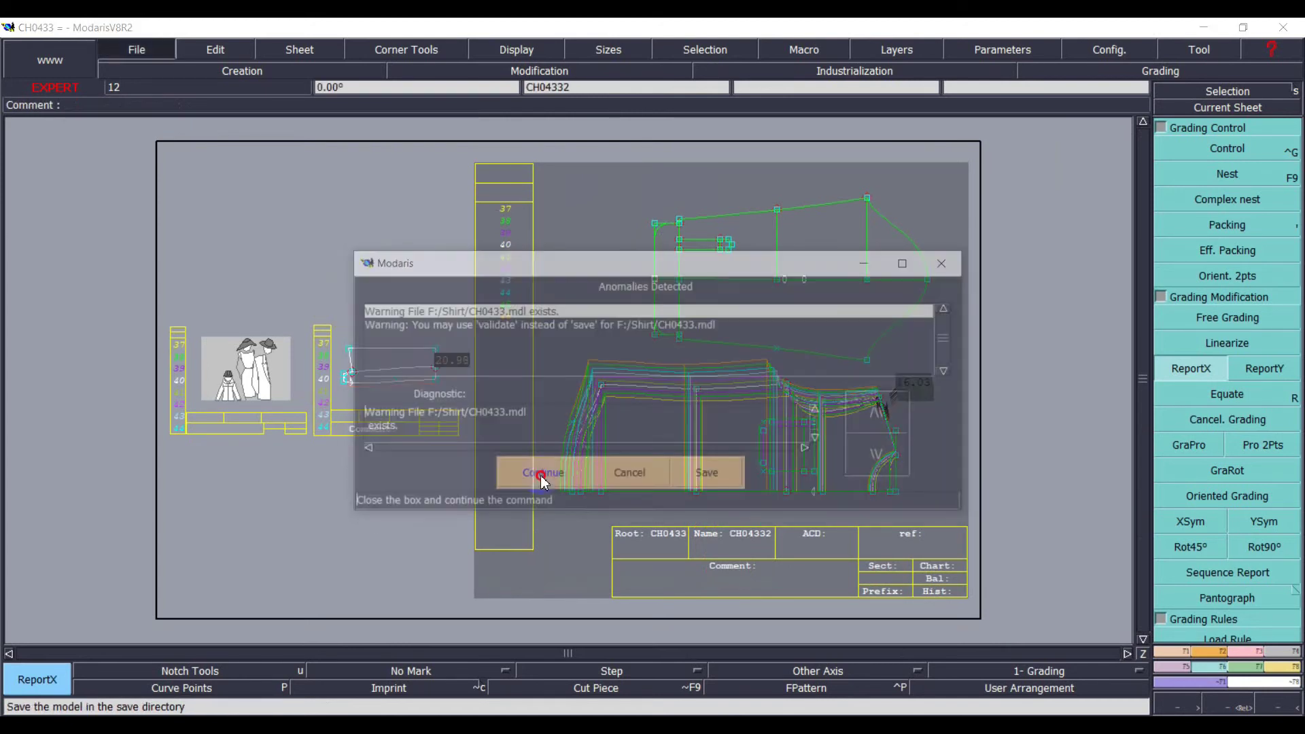
- Examine the sleeve measurement diagram and the AFJ1 sleeve length row of the PDF size table, and return to the sleeve pattern
left_click(1244, 708)
left_click_drag(932, 344, 972, 380)
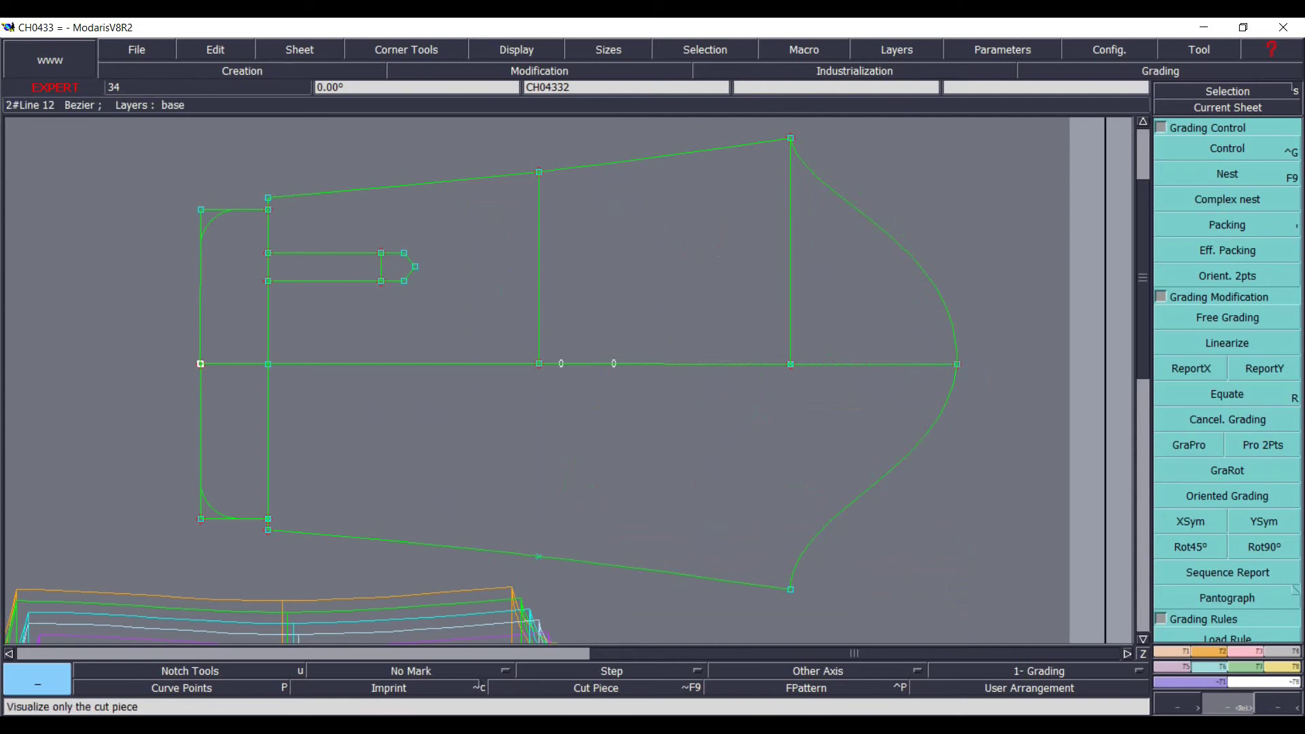
left_click(516, 724)
scroll(513, 577, "up", 10)
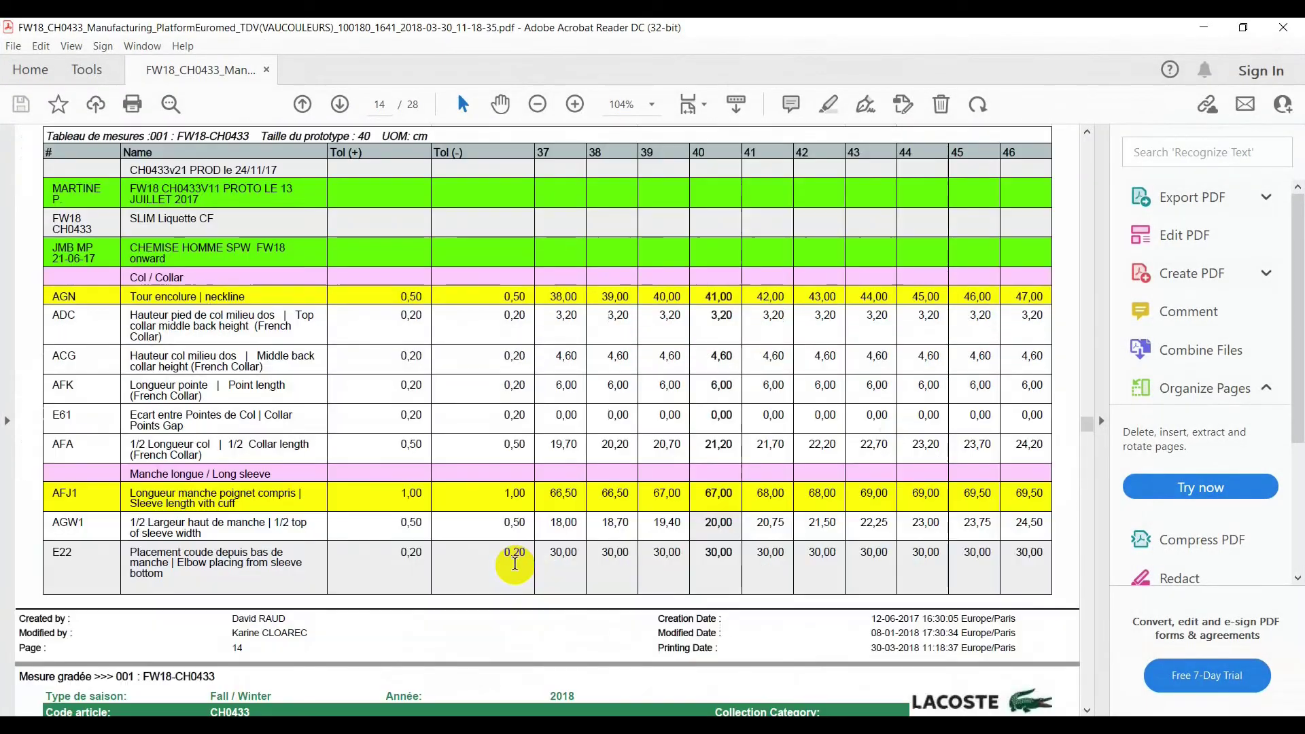
scroll(514, 553, "up", 8)
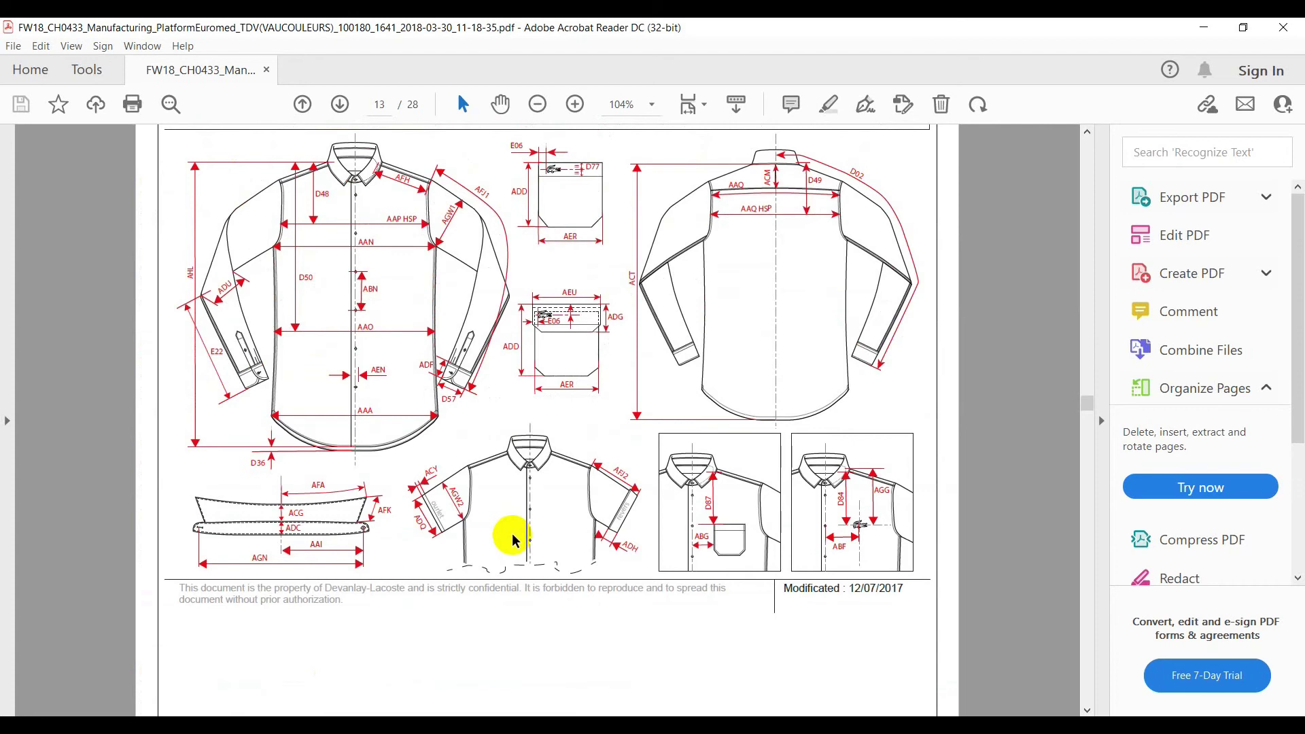
scroll(515, 540, "down", 3)
scroll(268, 703, "down", 11)
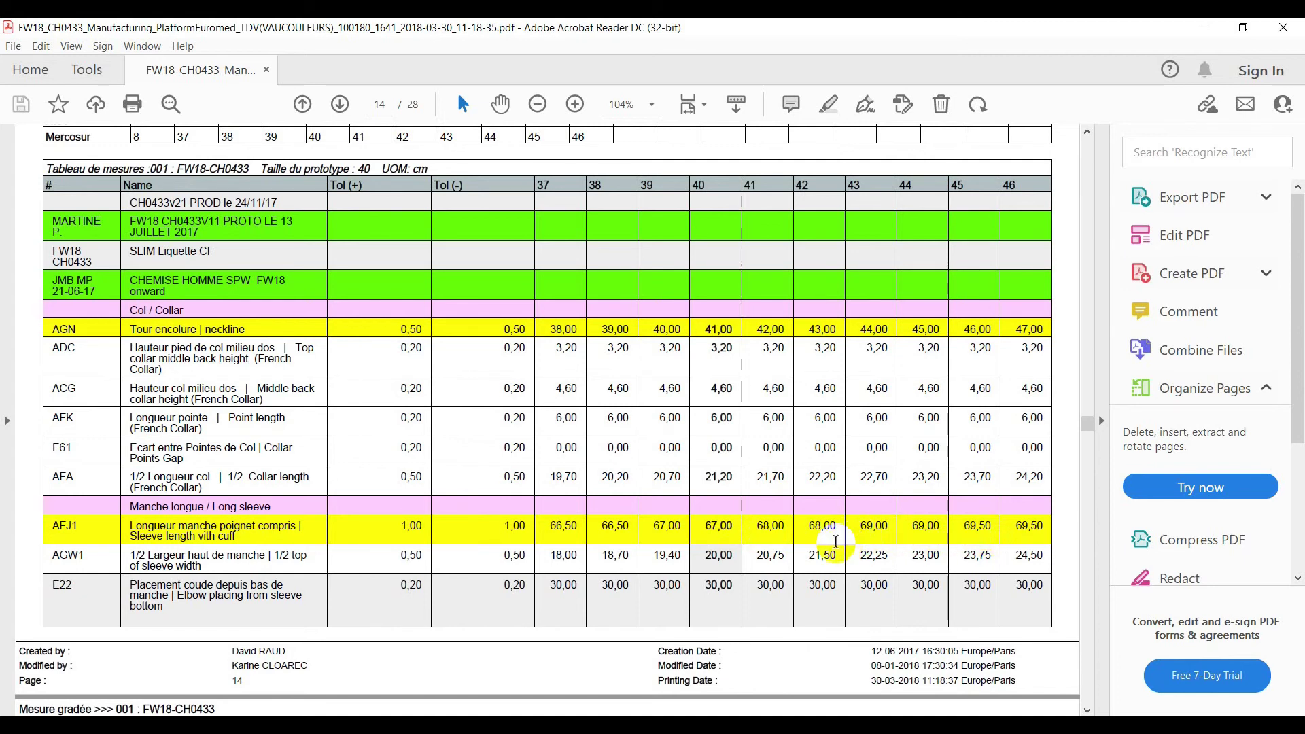
left_click(1209, 29)
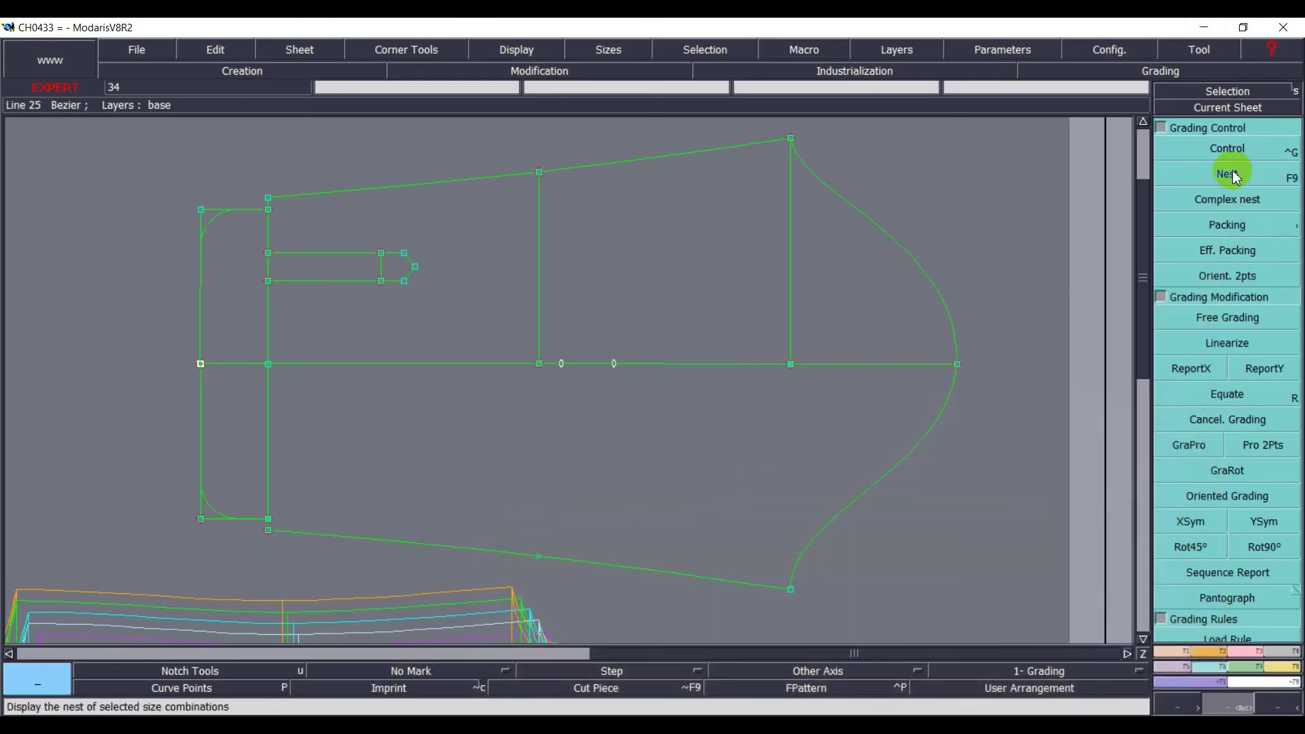
- Set the cuff seam centre point's ddx to -0.50 at sizes 38–39, -1.00 at 40–41, -1.00 at 42–43 and -0.50 at 44–45
left_click(1227, 151)
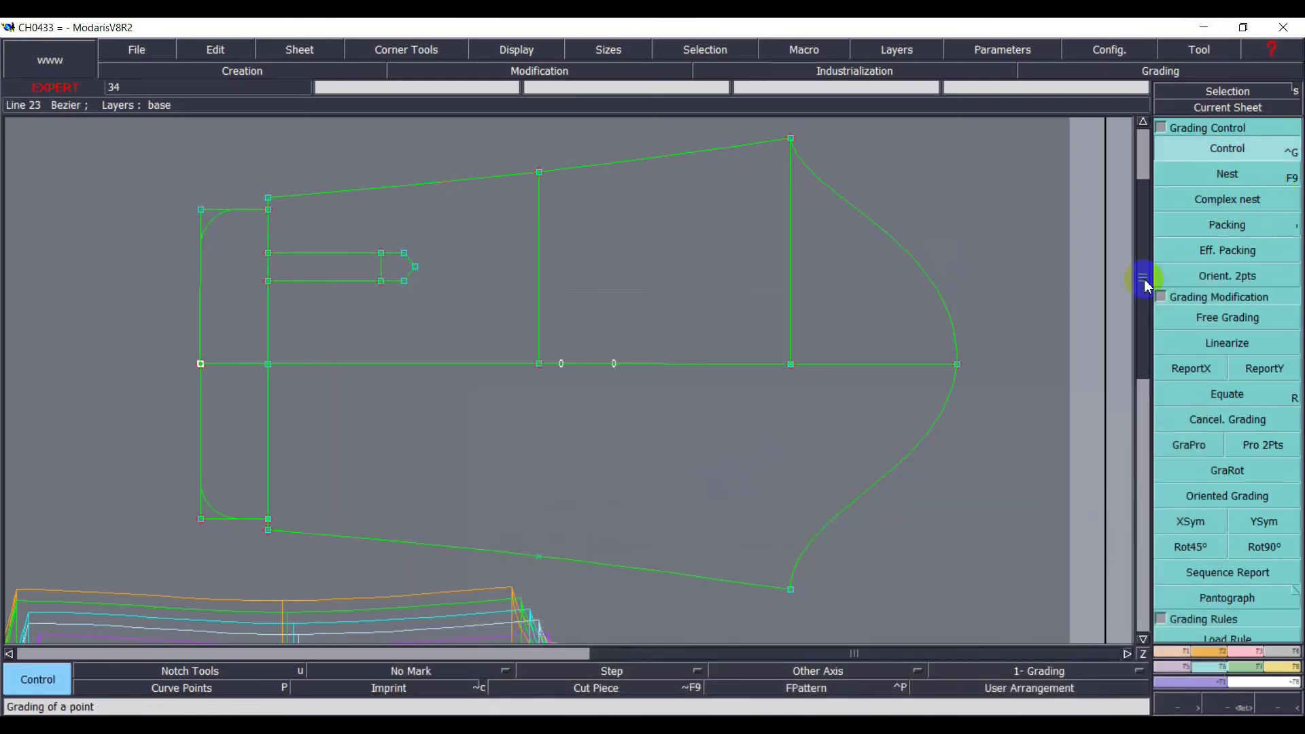
left_click(269, 365)
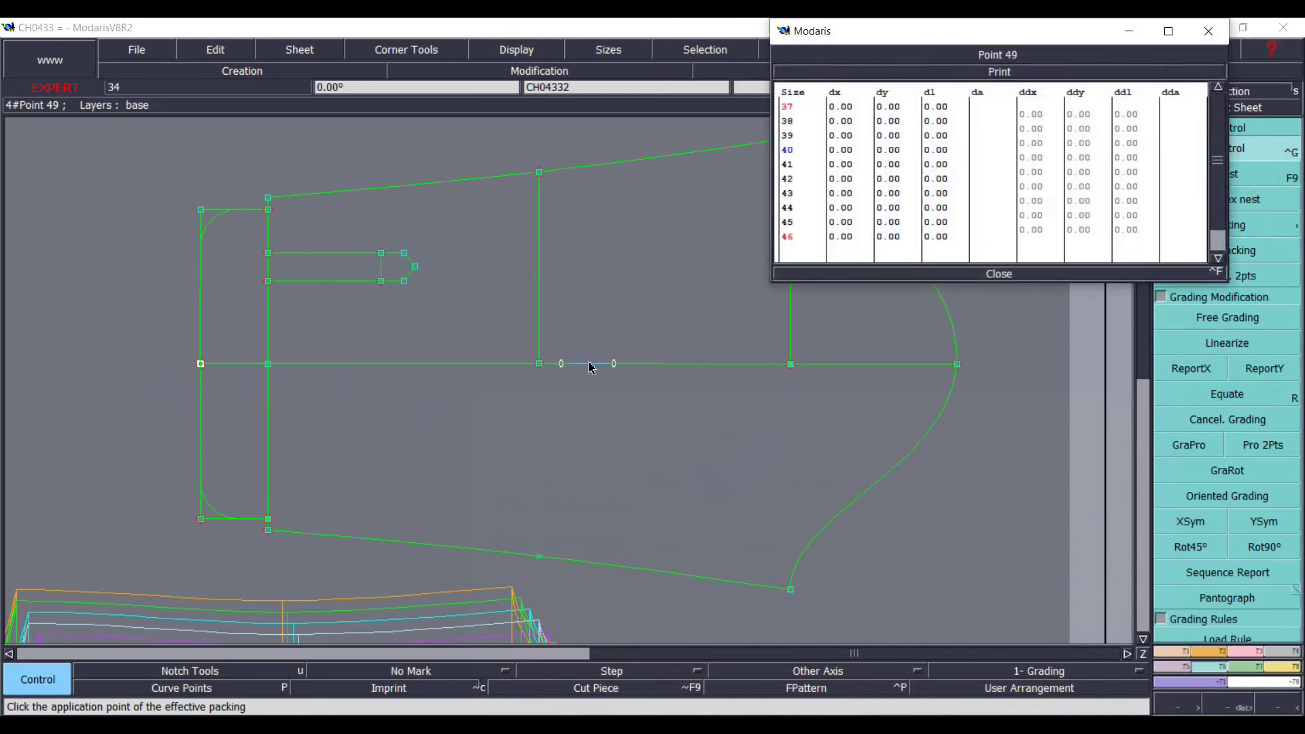
left_click(1040, 130)
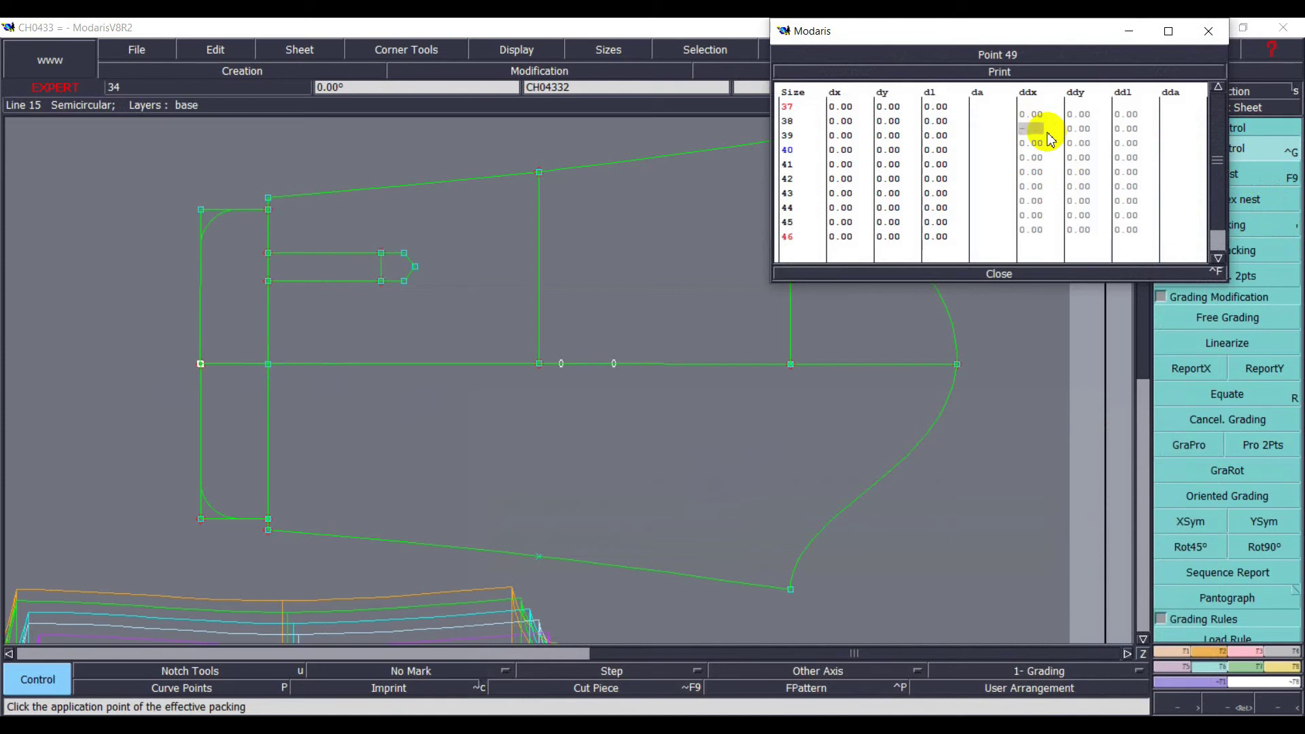
type("-.5")
key("Return")
key("Return")
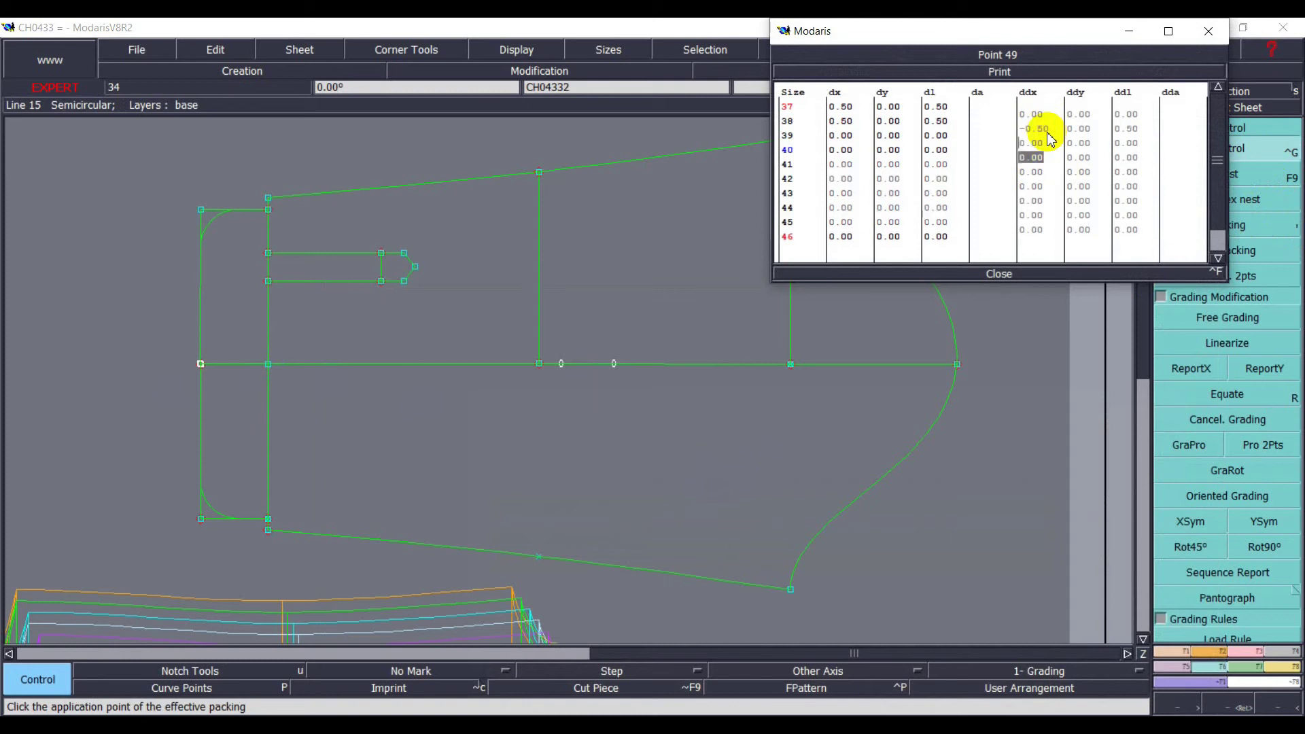
type("-1")
key("Return")
key("Return")
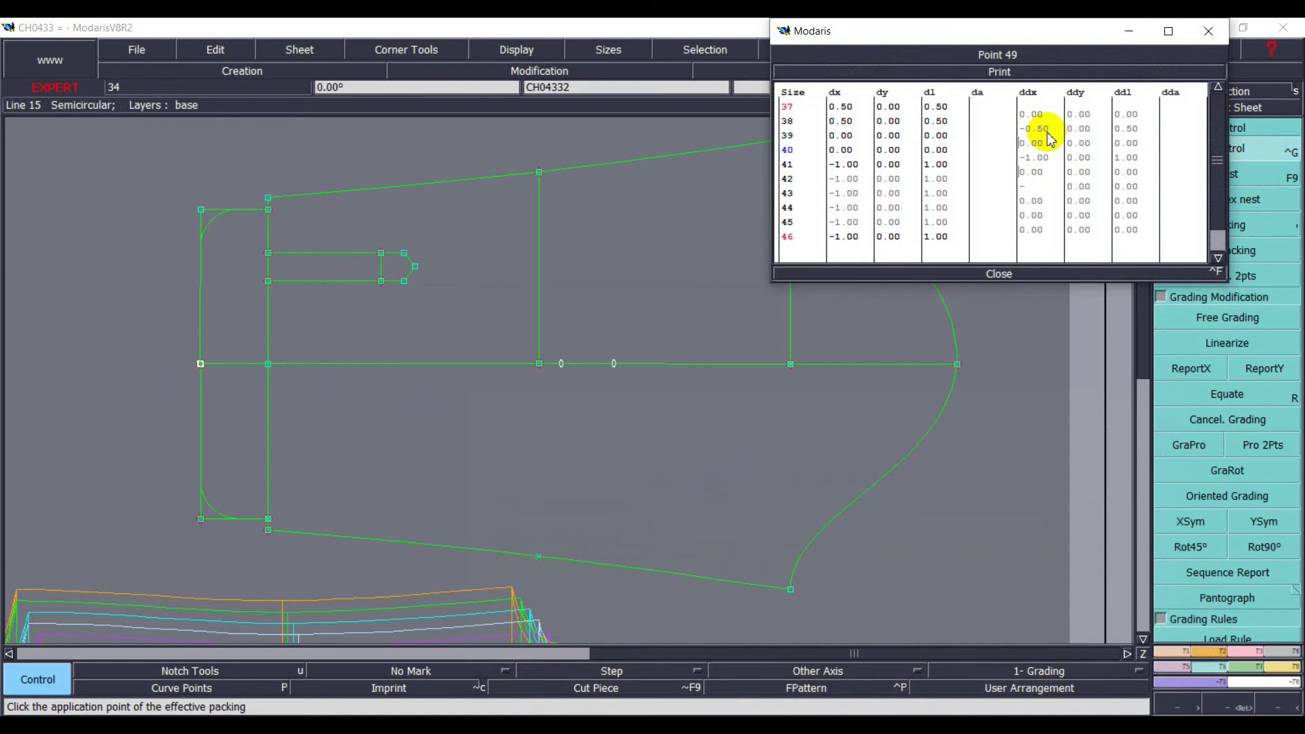
type("-1")
key("Return")
key("Return")
type("-.5")
key("Return")
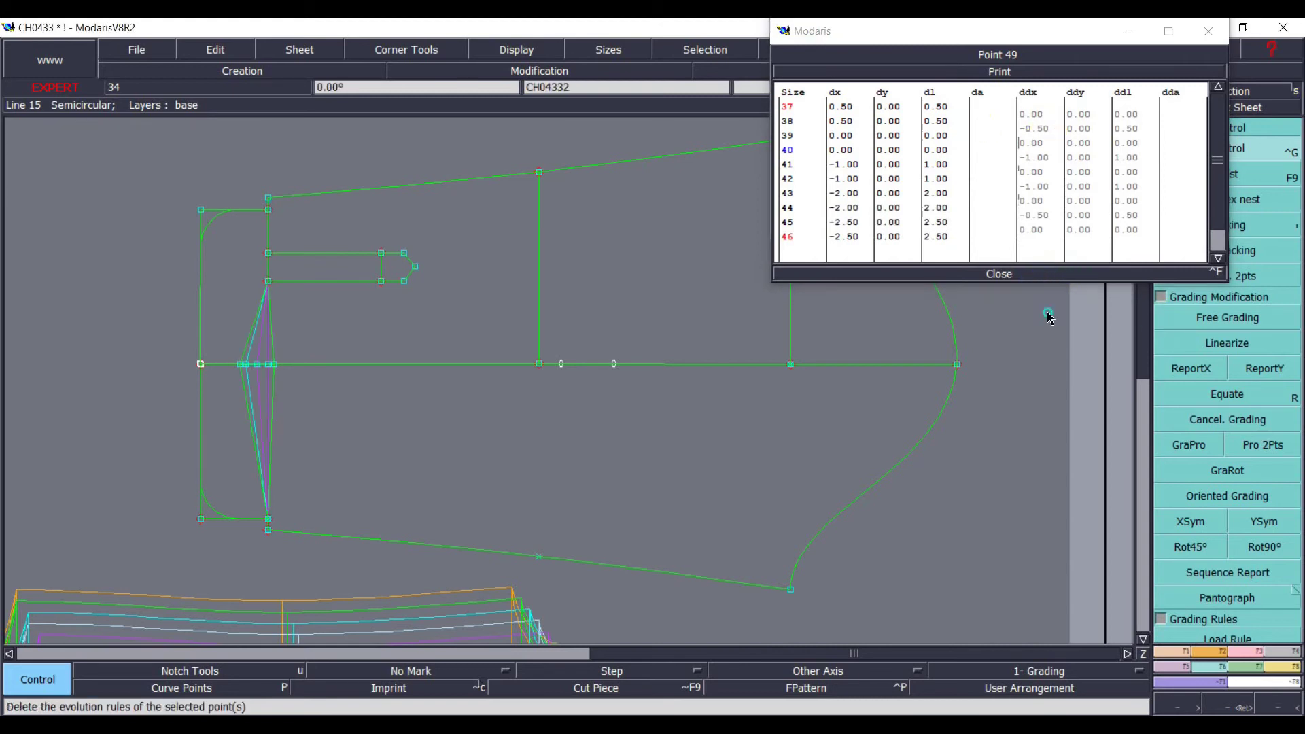
- Close the grading table and report the X grading of the cuff seam's centre point to all cuff and sleeve placket points
left_click_drag(153, 171, 439, 559)
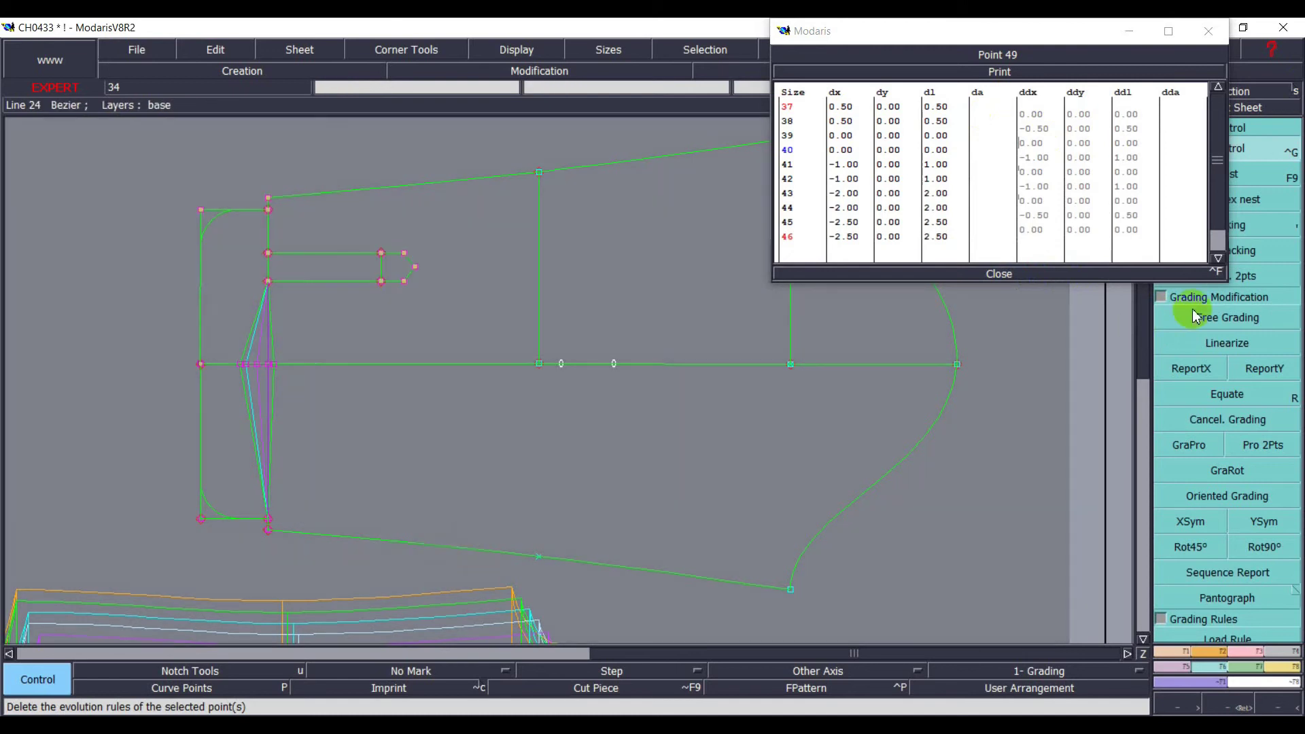
left_click(999, 273)
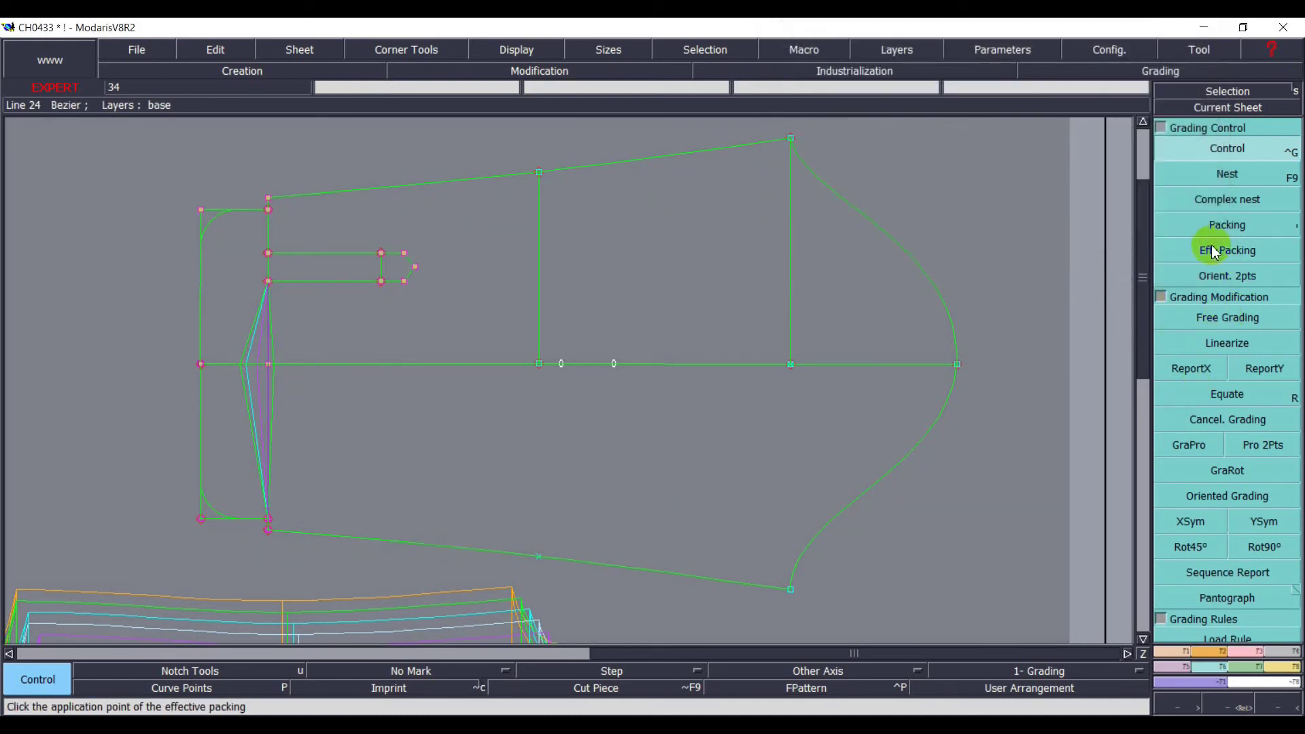
left_click(1221, 226)
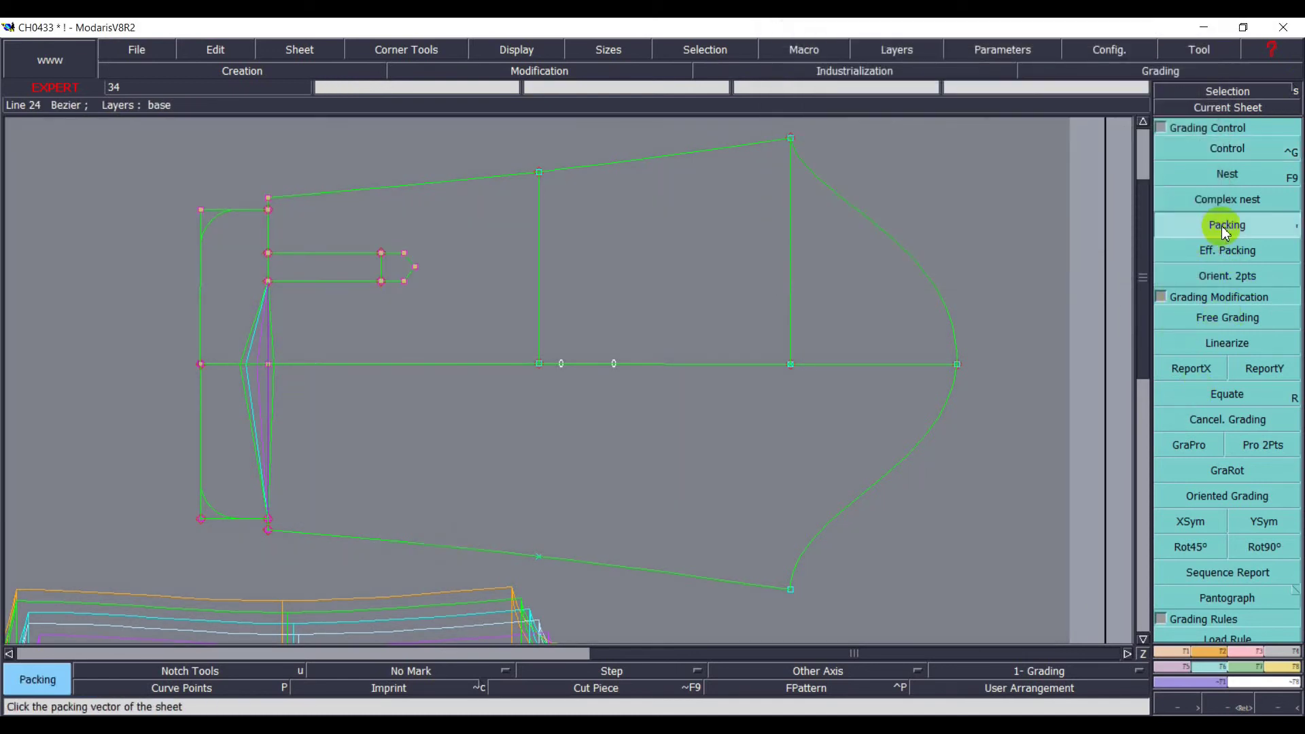
left_click(1191, 368)
left_click(268, 367)
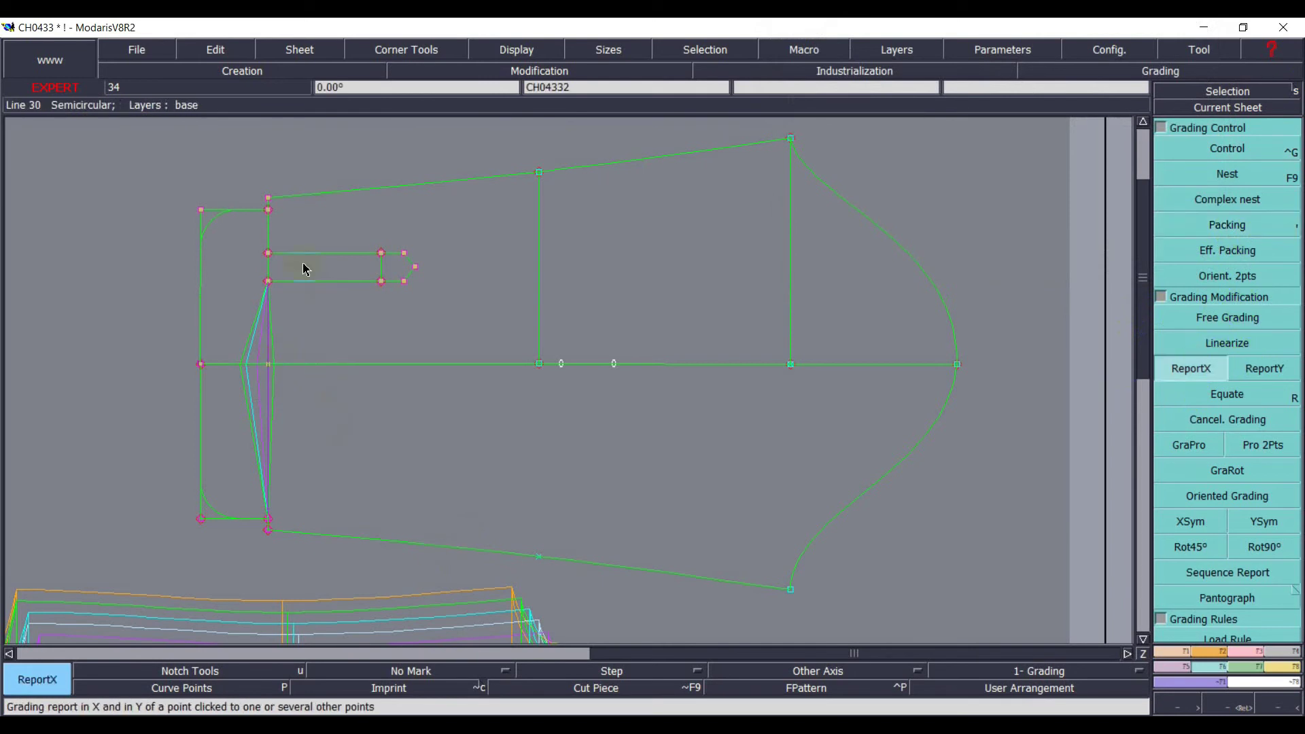
left_click(269, 282)
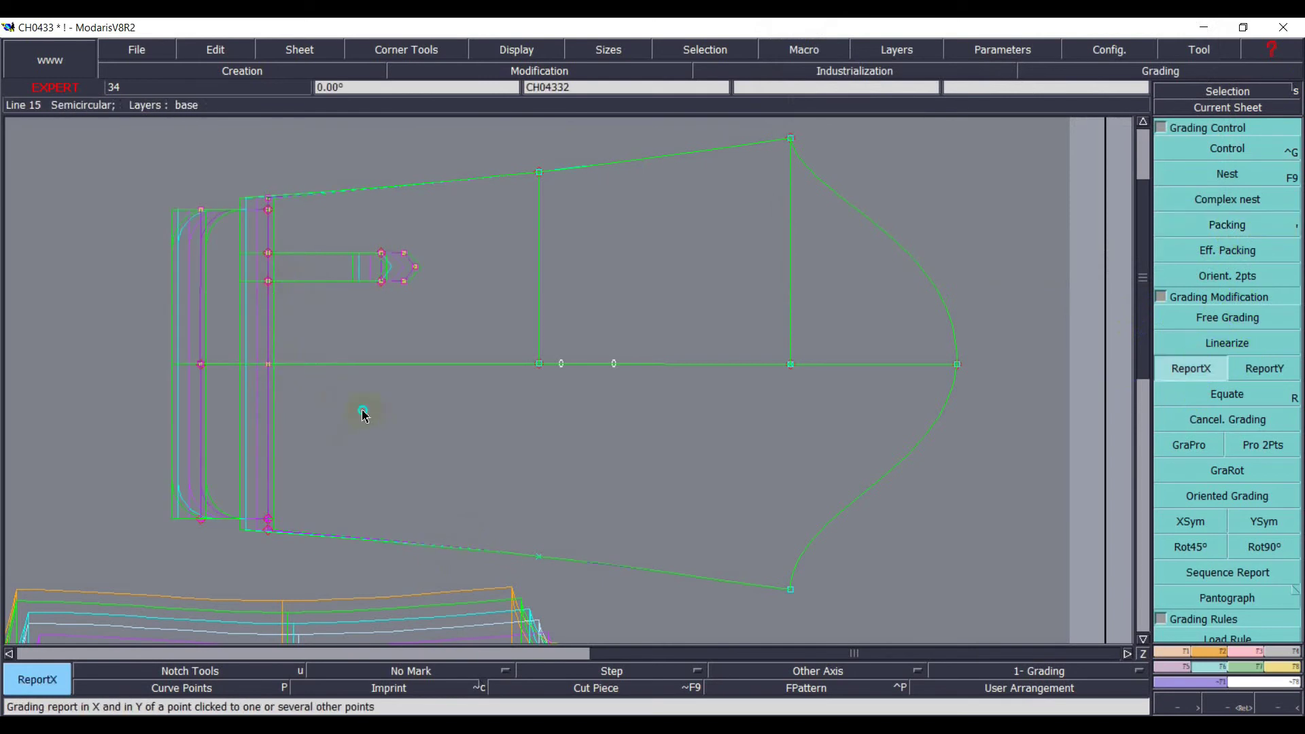
left_click(362, 411)
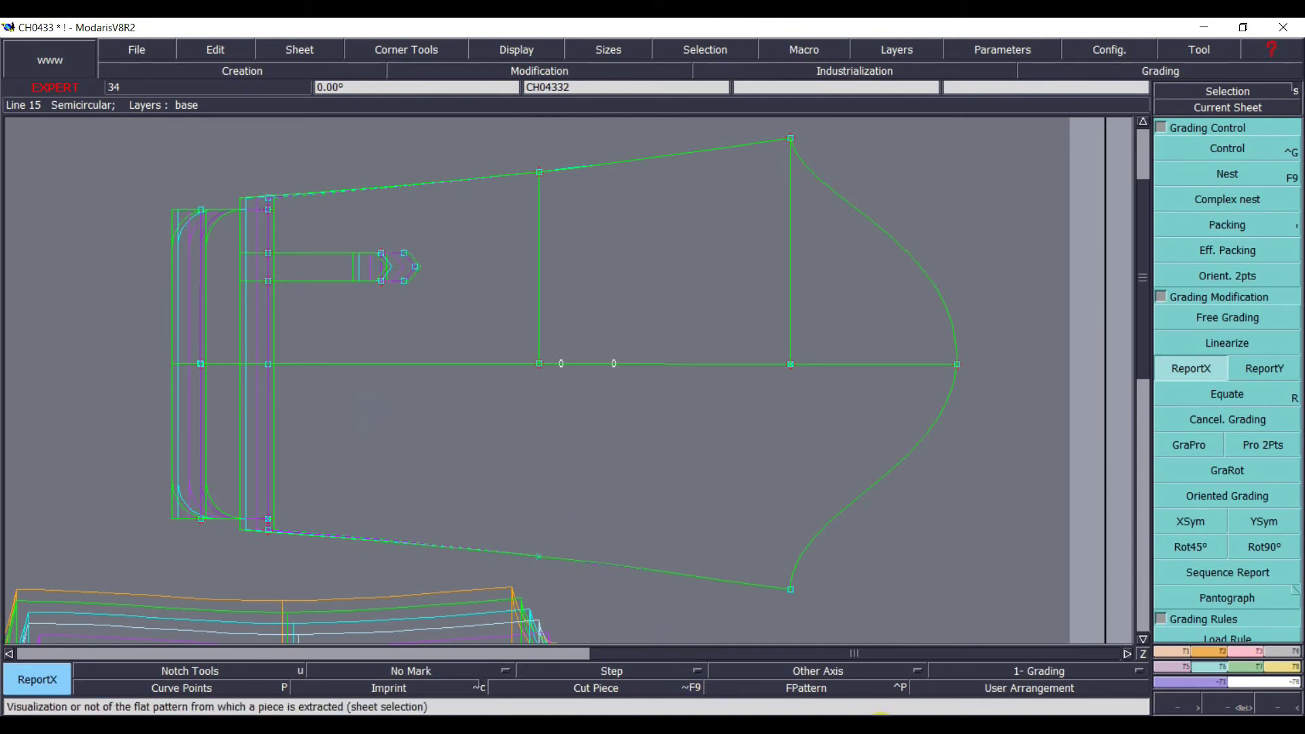
mouse_move(850, 726)
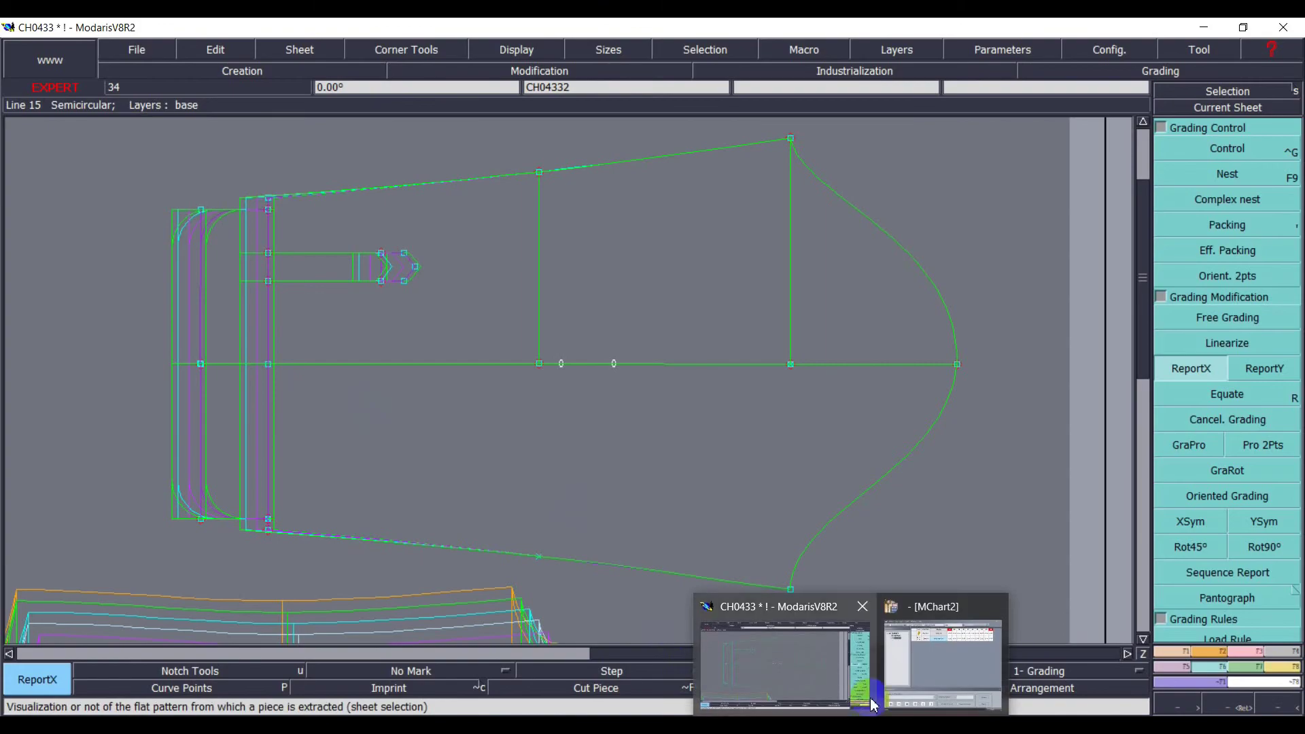
- Examine the D57 half cuff width row of the PDF size table across sizes 37–46, and return to the sleeve pattern
mouse_move(840, 686)
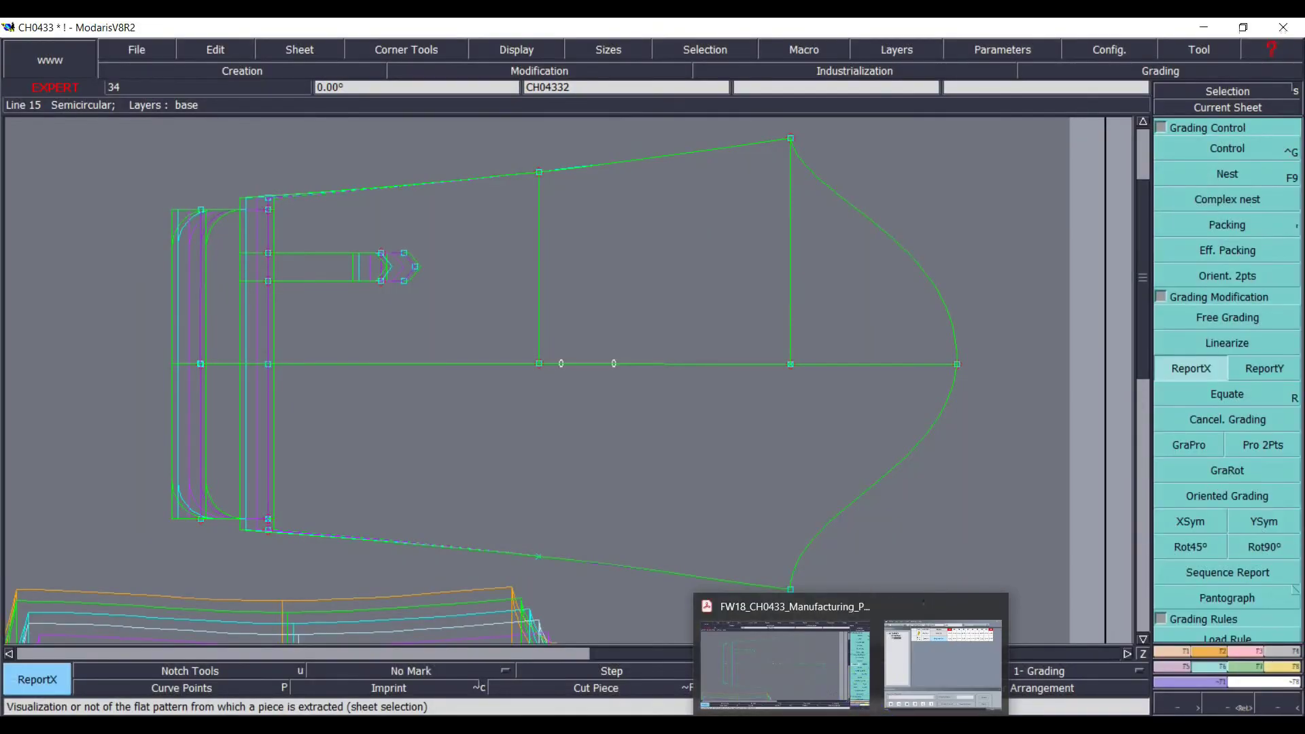
left_click(887, 725)
scroll(680, 484, "up", 15)
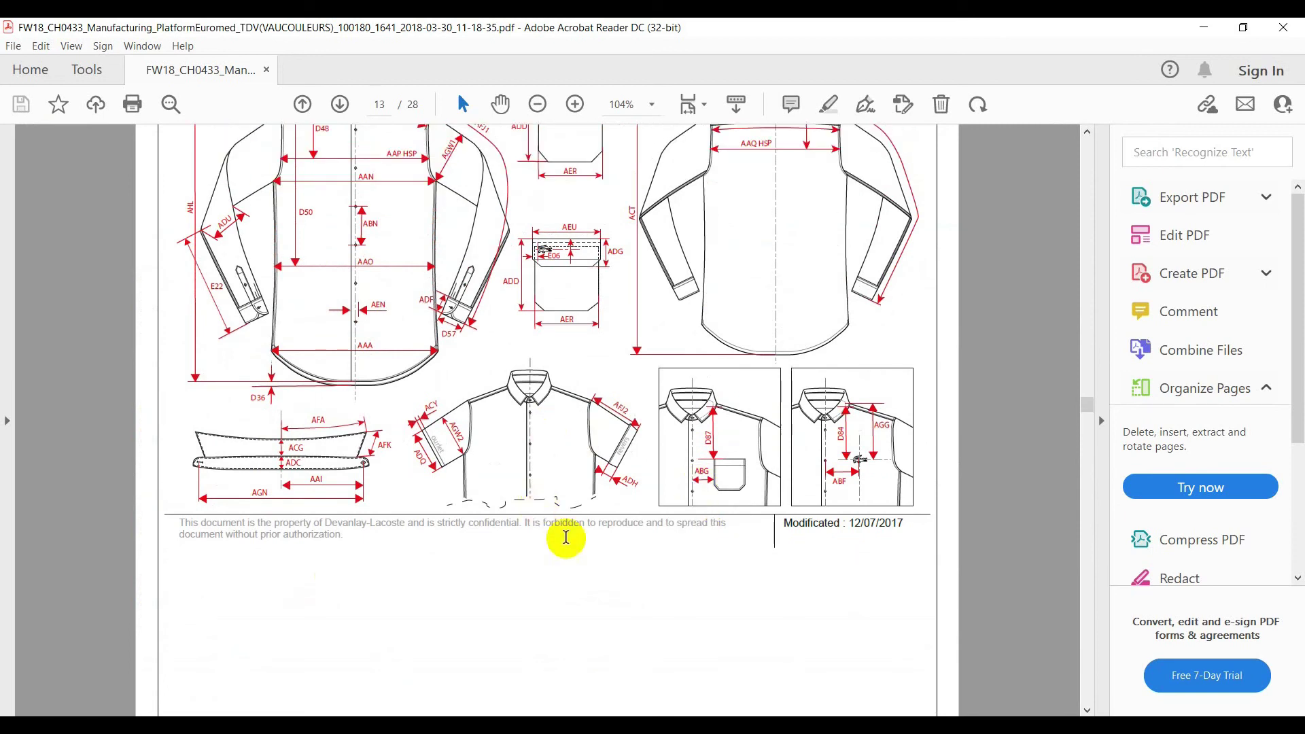
scroll(481, 545, "down", 10)
scroll(381, 567, "down", 5)
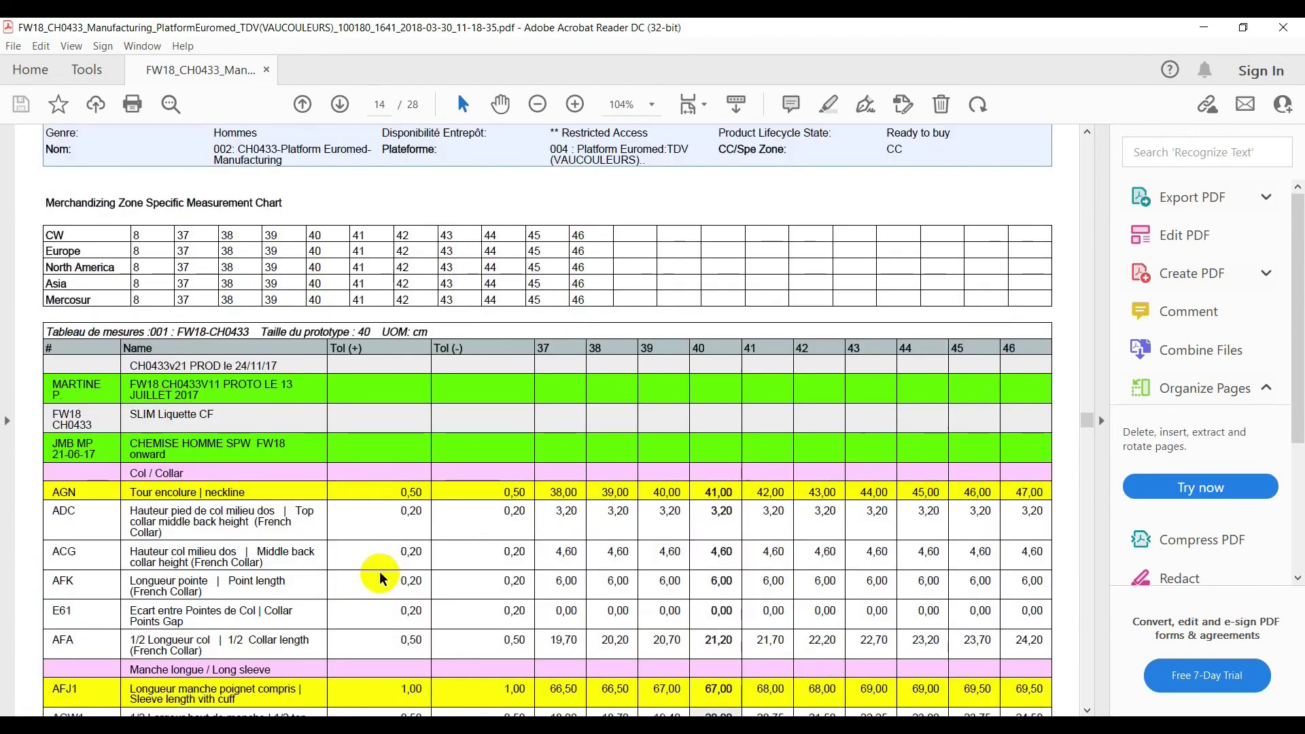
scroll(379, 574, "down", 2)
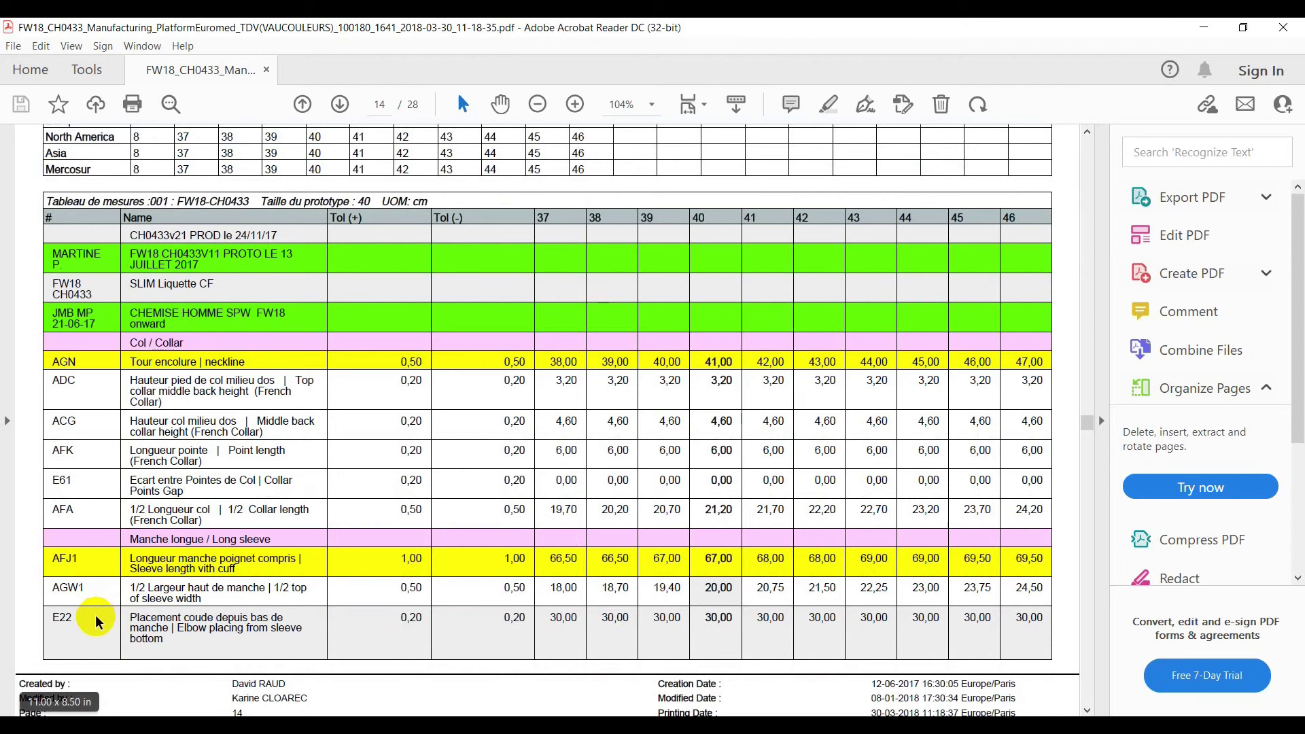
scroll(102, 618, "down", 10)
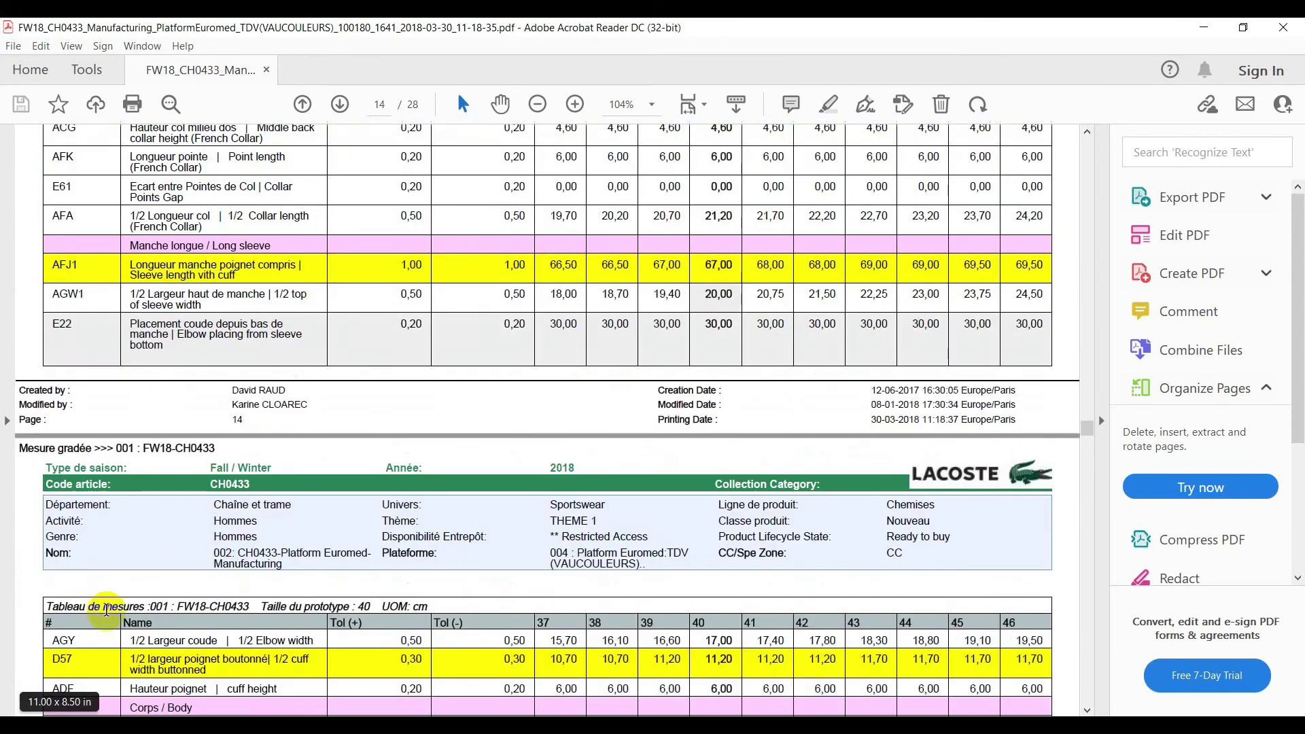
scroll(108, 615, "down", 2)
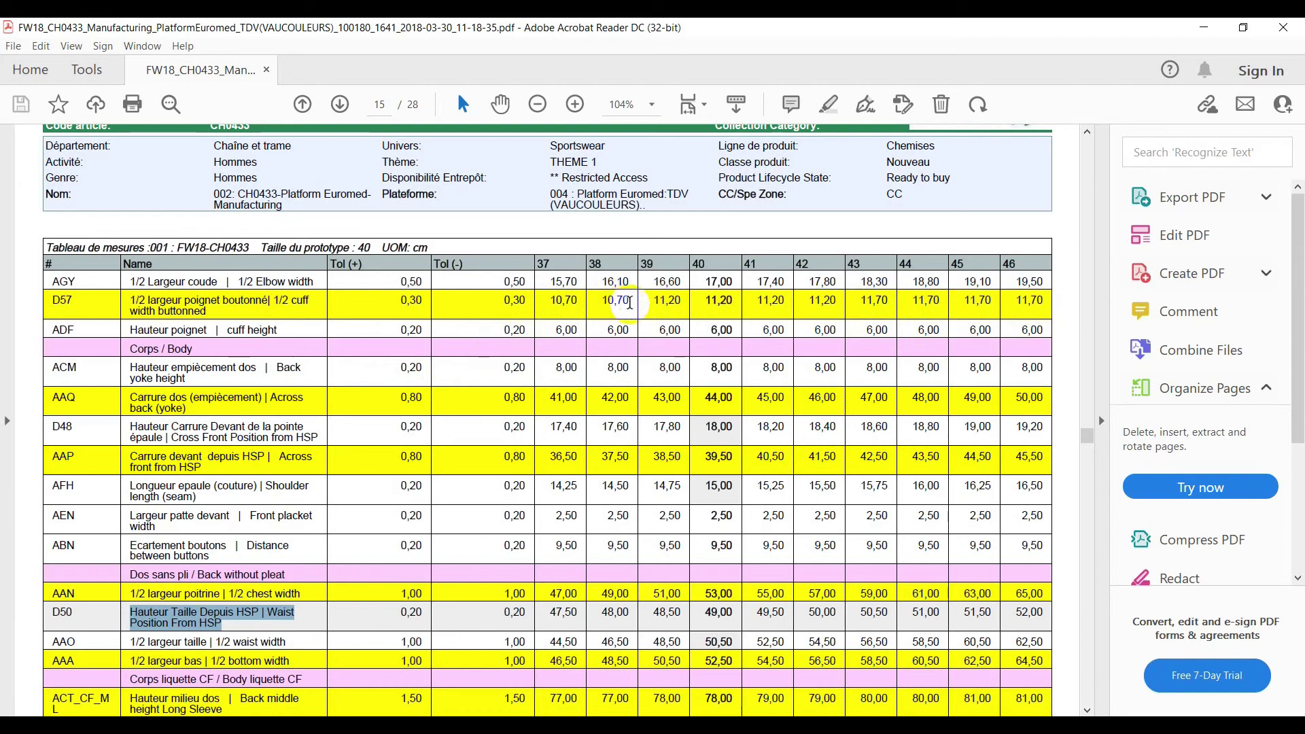
double_click(619, 301)
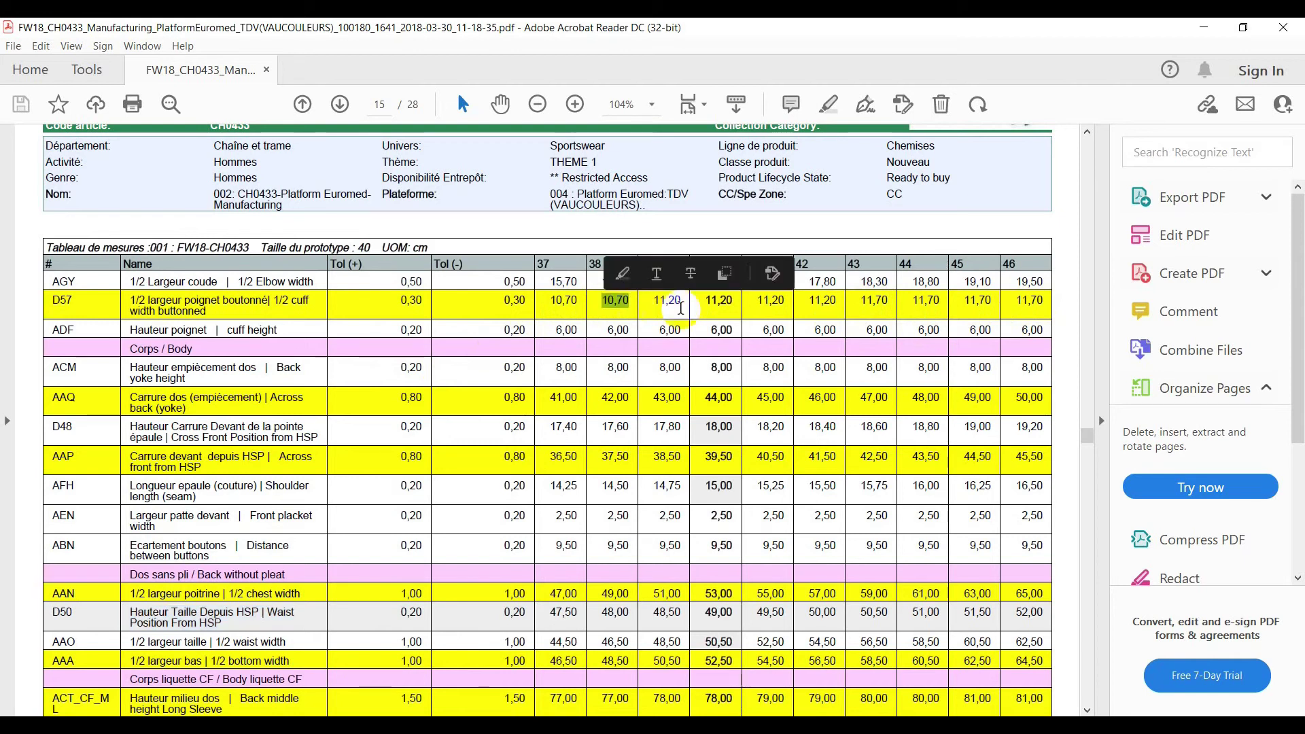
left_click(667, 306)
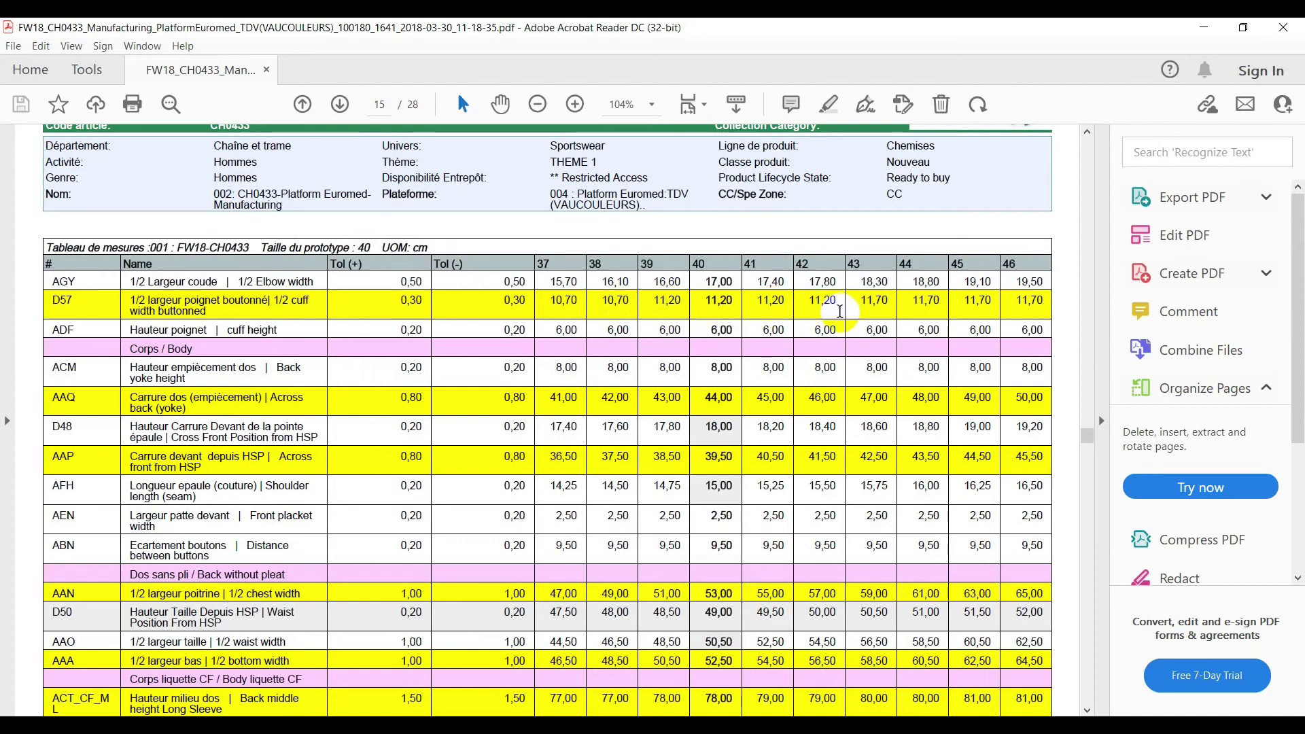
left_click(1207, 32)
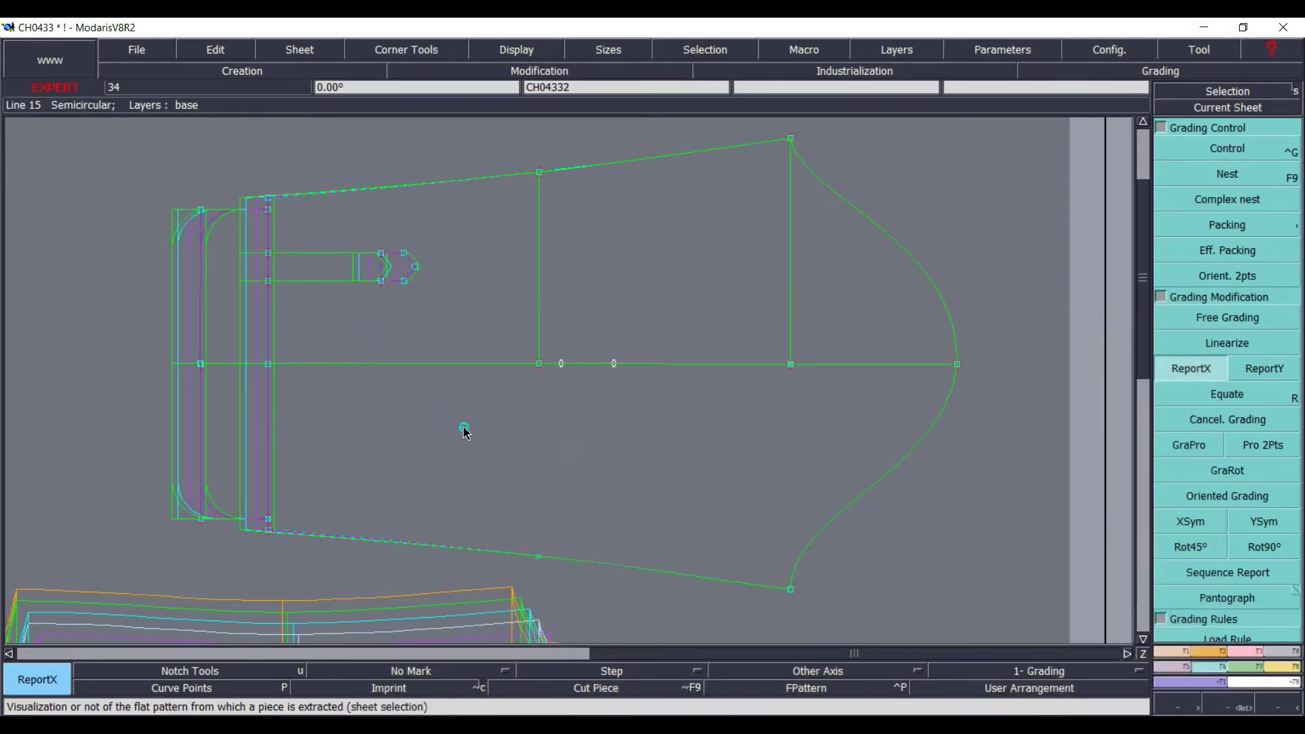
- Set the cuff seam's upper end point's ddy to 0.50 at sizes 38–39 and 0.50 at 42–43, and close the grading table
left_click(1225, 110)
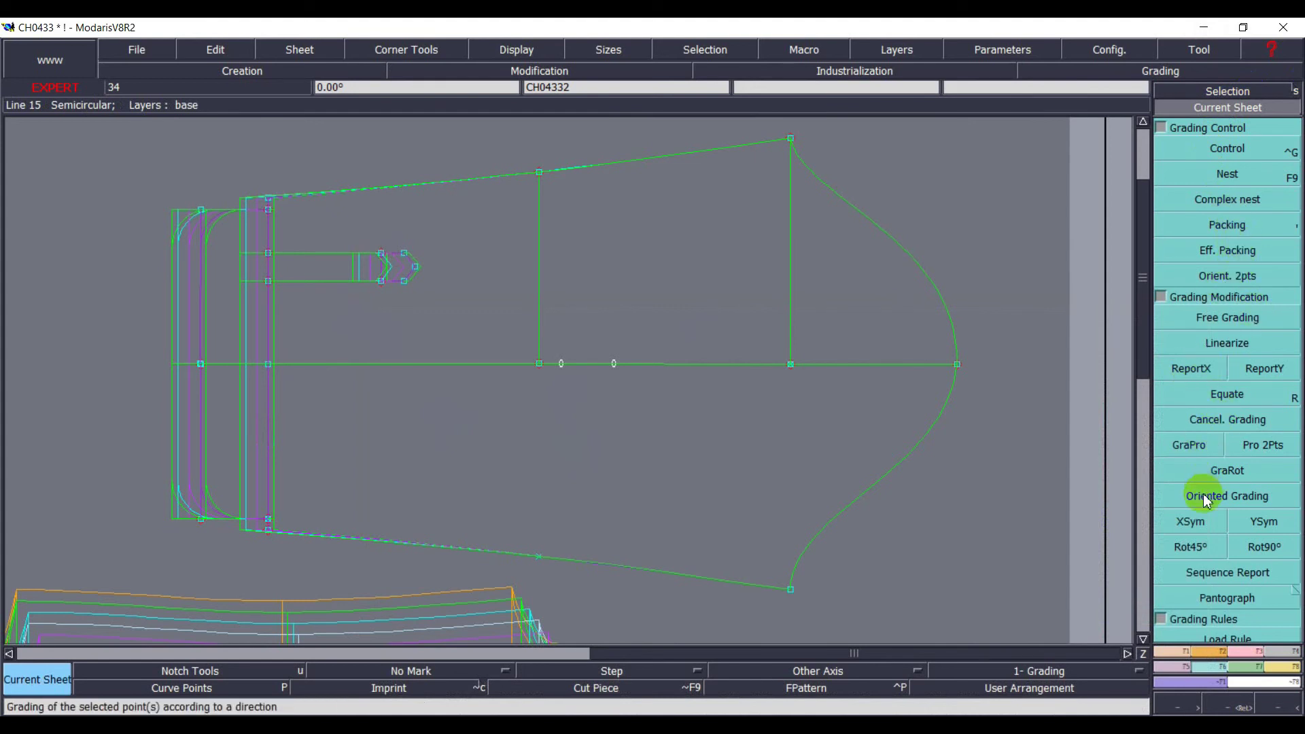
left_click(1229, 148)
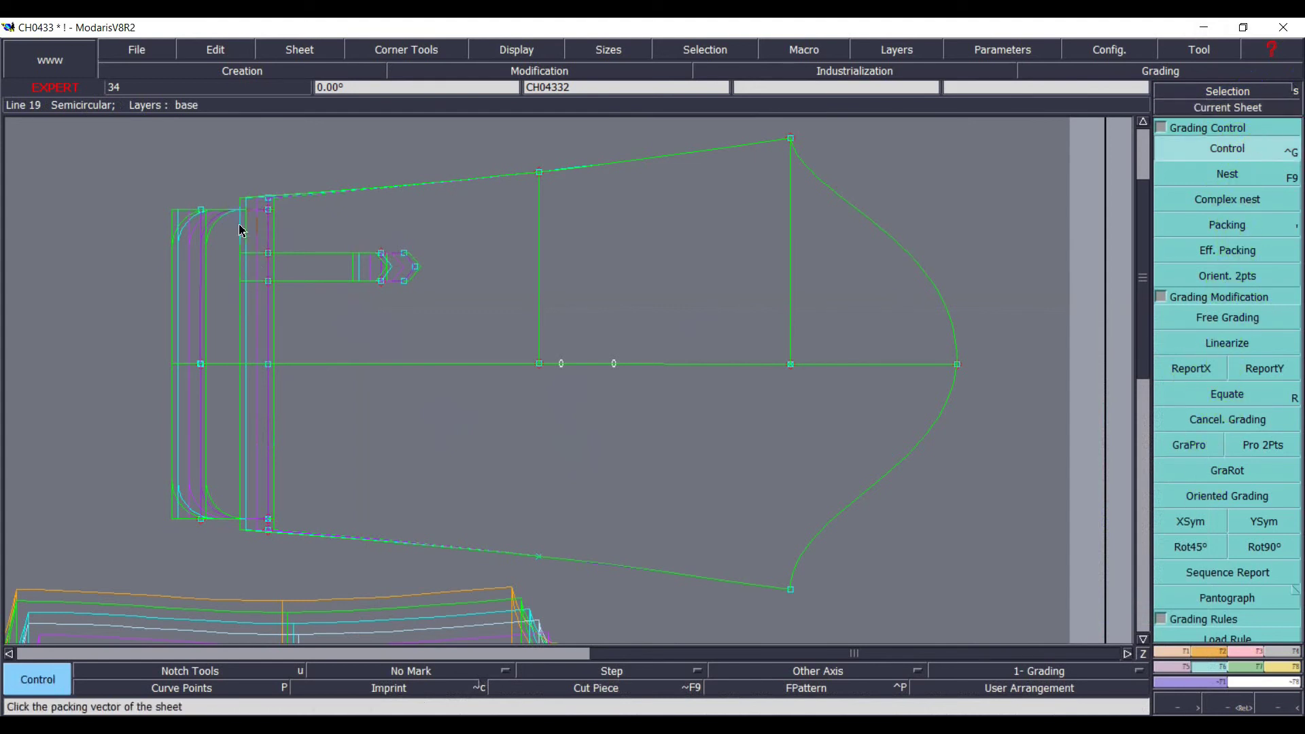
left_click(202, 212)
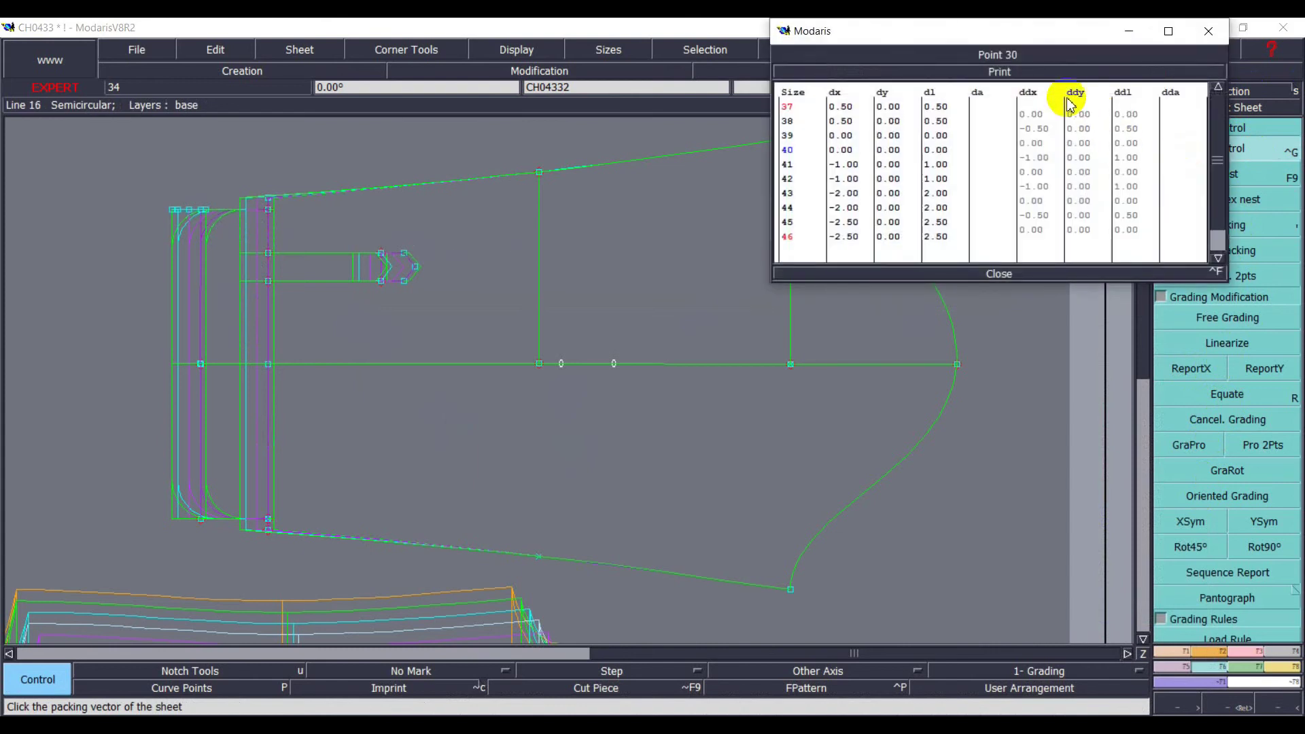
left_click(1081, 130)
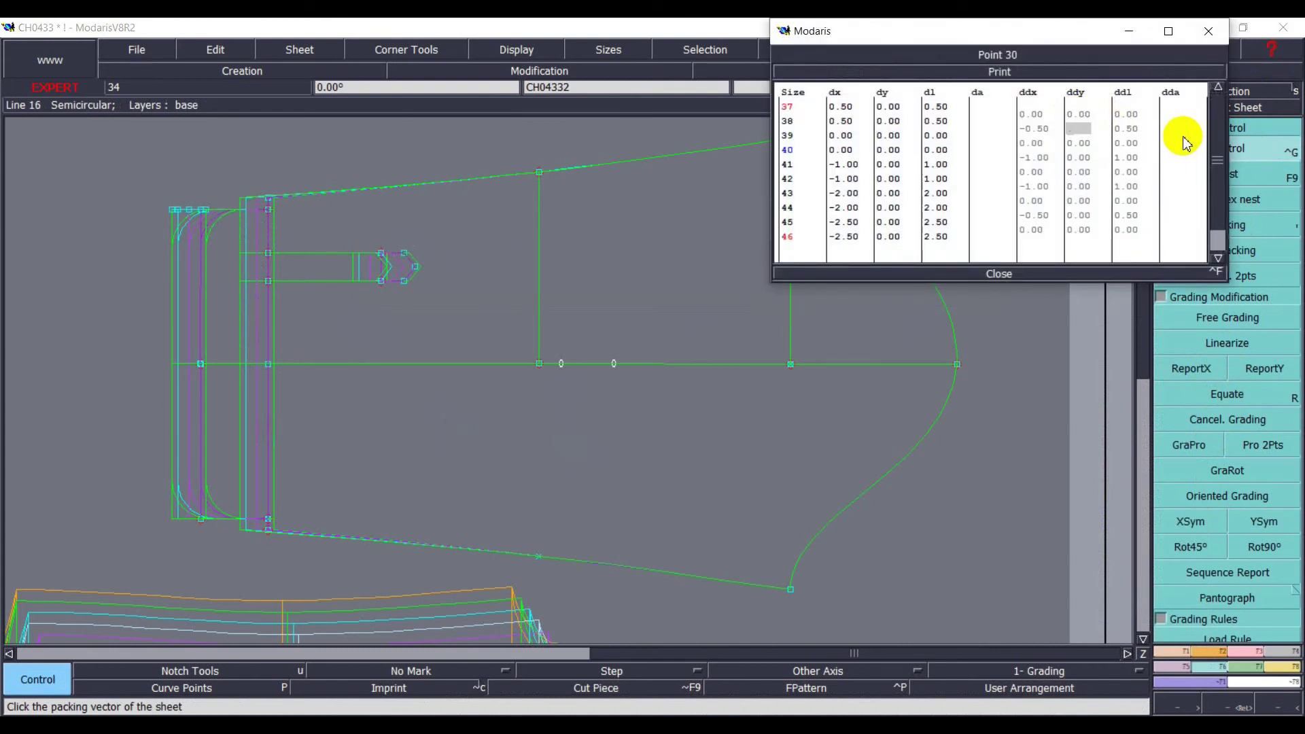
key("Return")
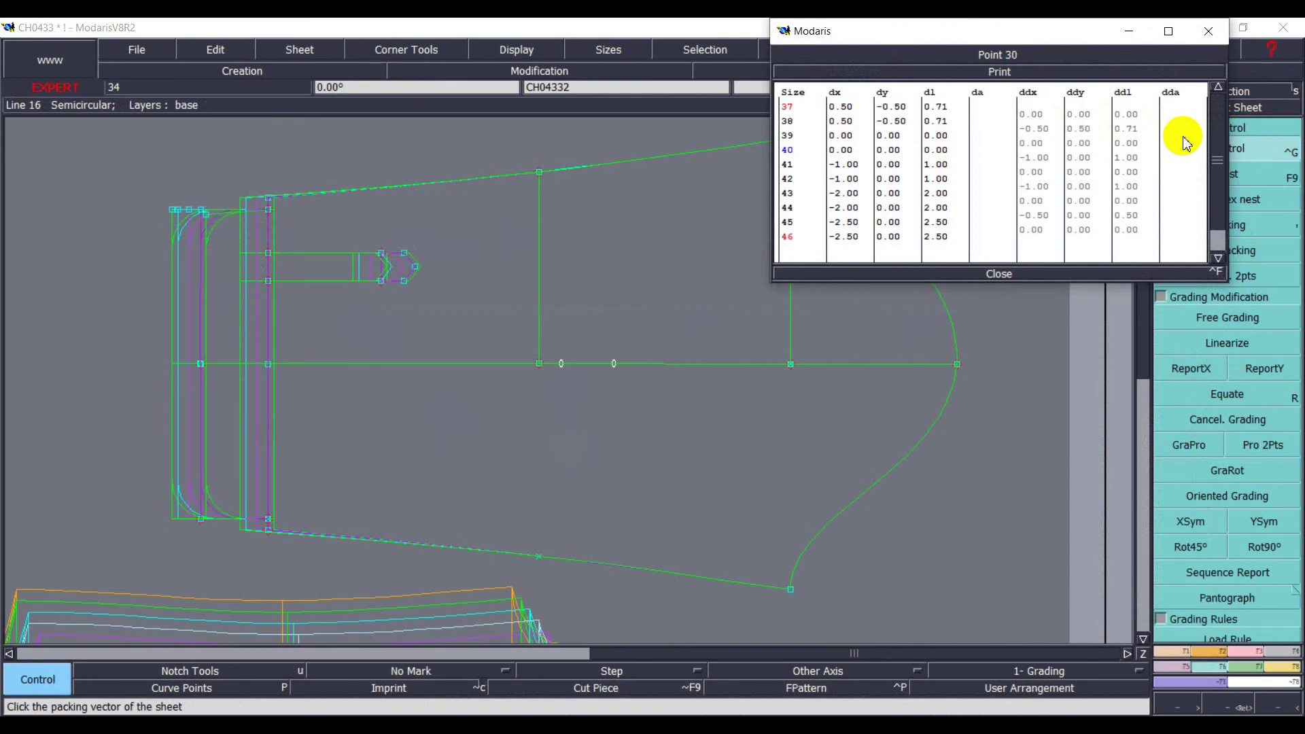
left_click(1080, 143)
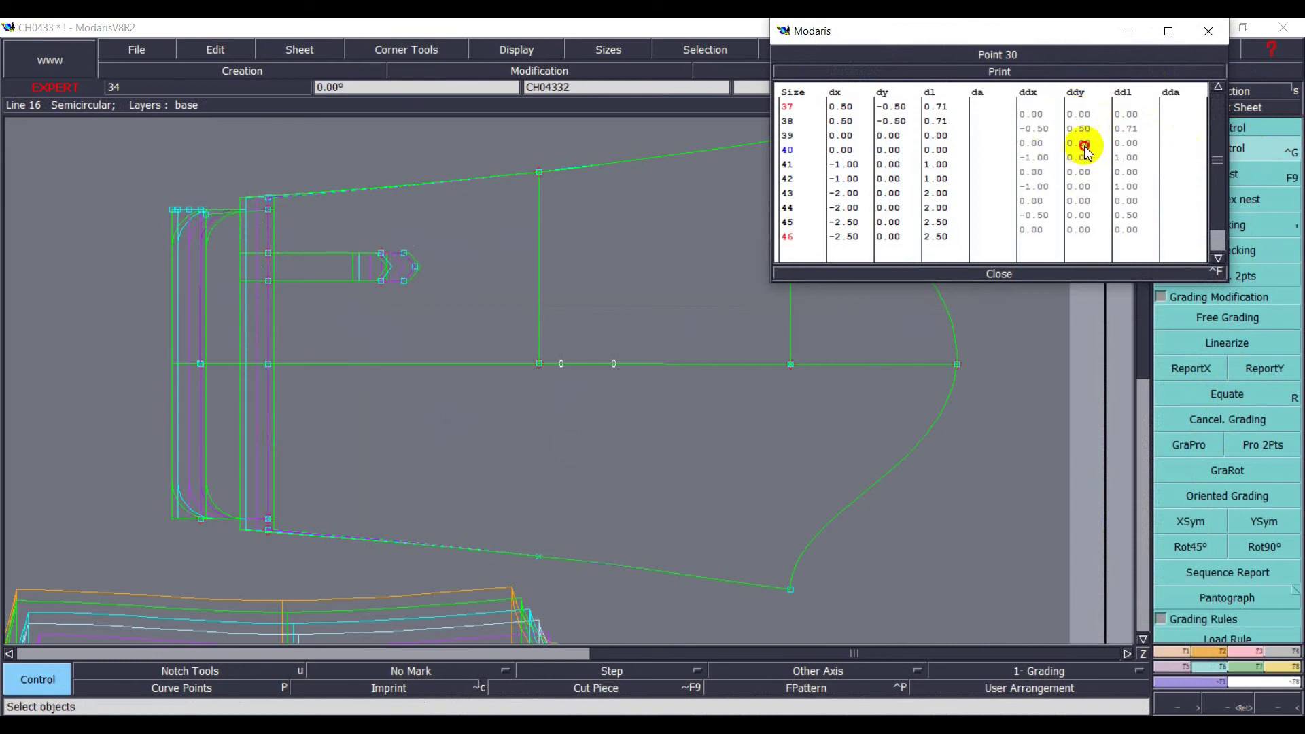
key("Down")
key("Down")
key("Down")
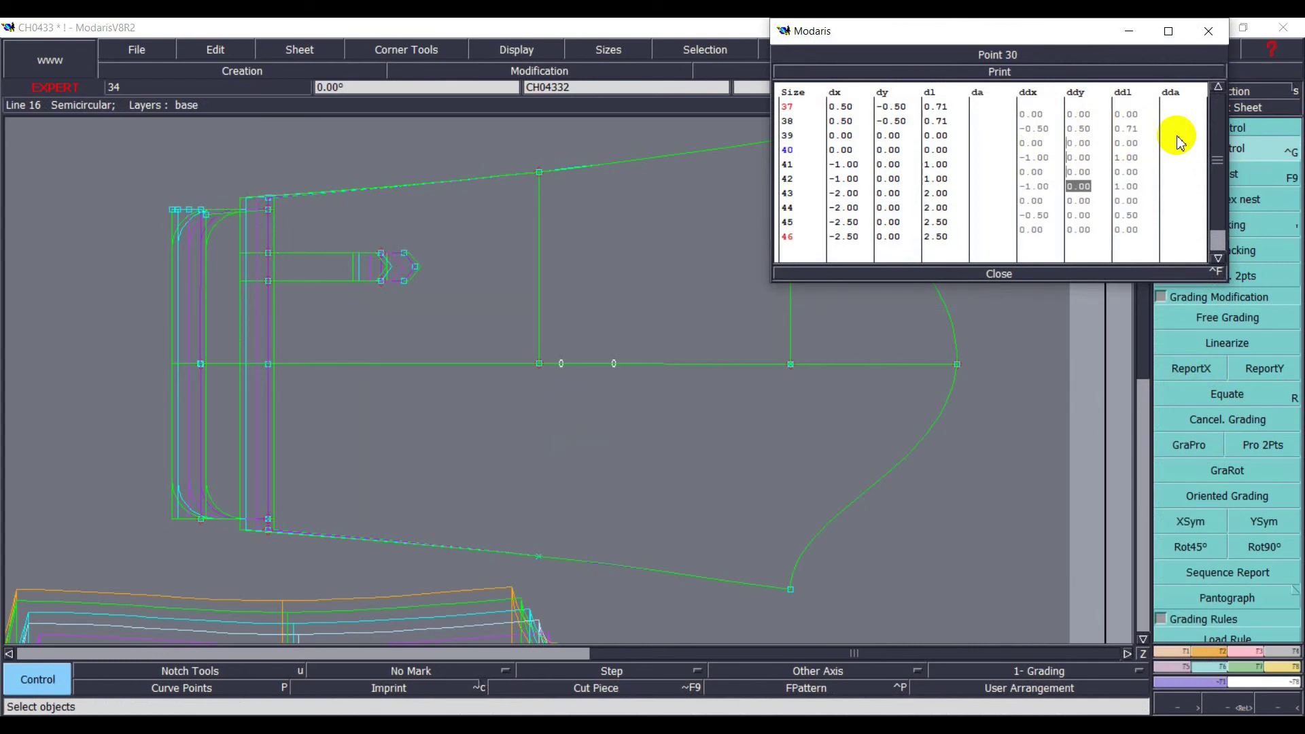
type(".5")
key("Return")
left_click(1018, 275)
left_click(997, 280)
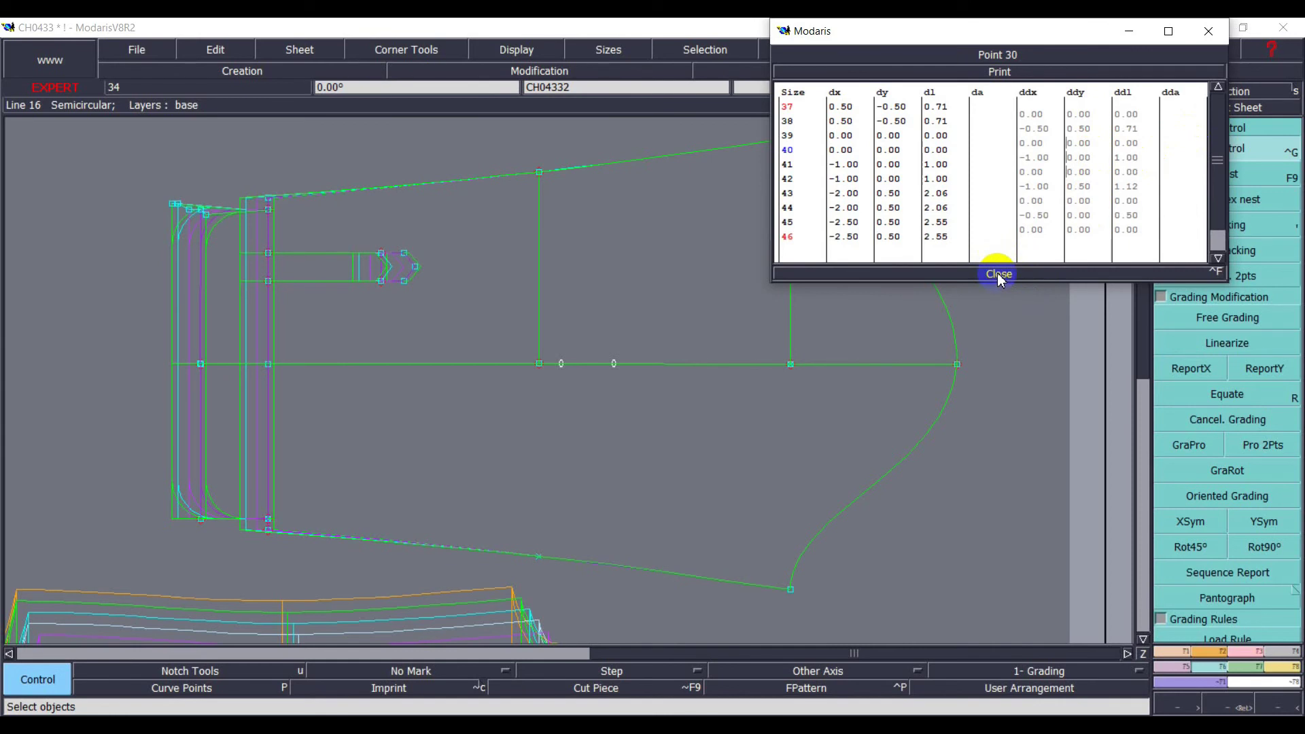
left_click(998, 277)
- Report the Y grading of the cuff seam's upper end point to the upper cuff and sleeve hem points
left_click_drag(126, 147, 331, 244)
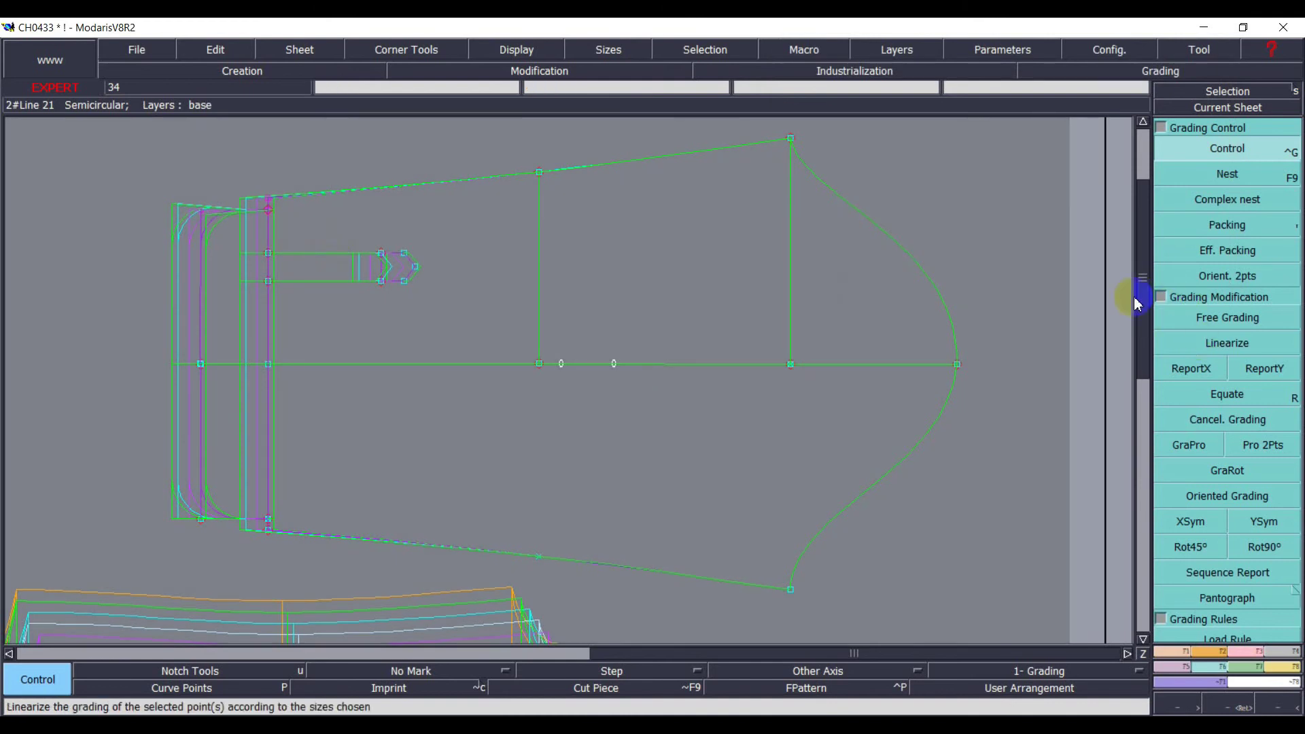
left_click(1269, 371)
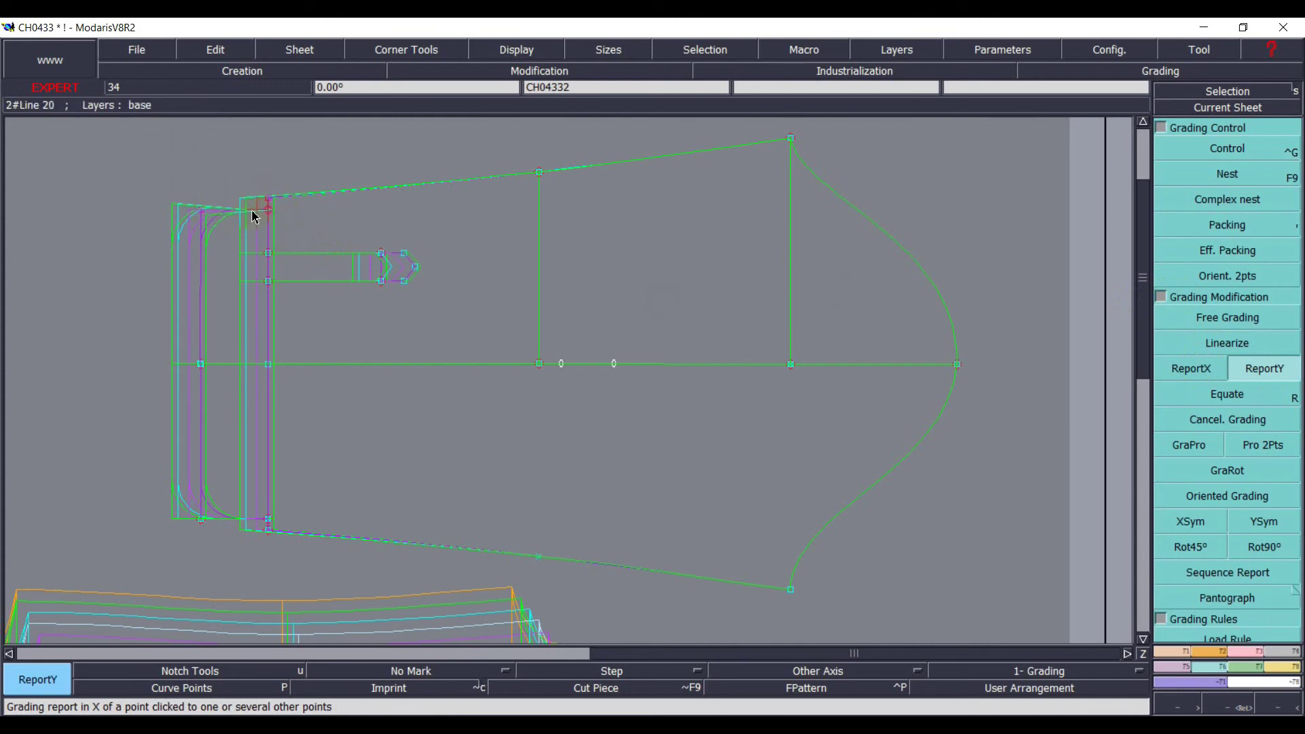
scroll(215, 220, "up", 3)
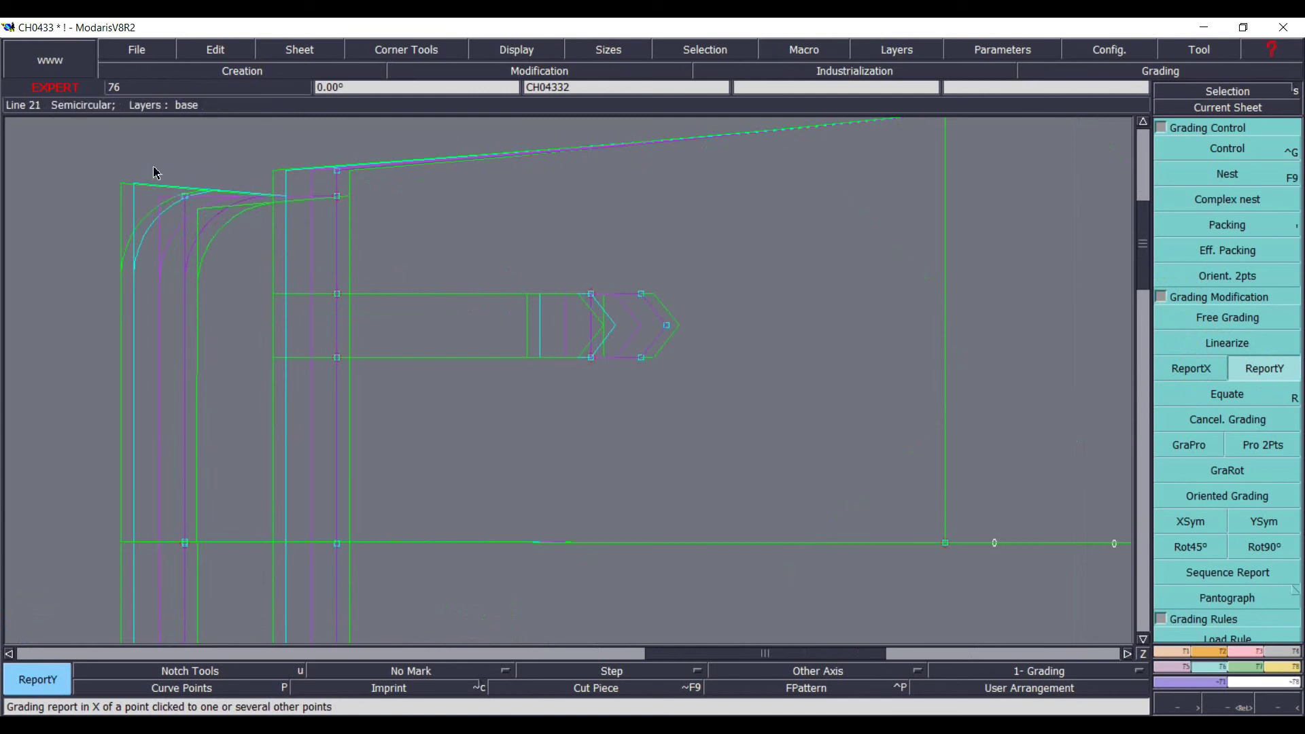
left_click_drag(123, 141, 381, 222)
left_click(1260, 352)
left_click(186, 196)
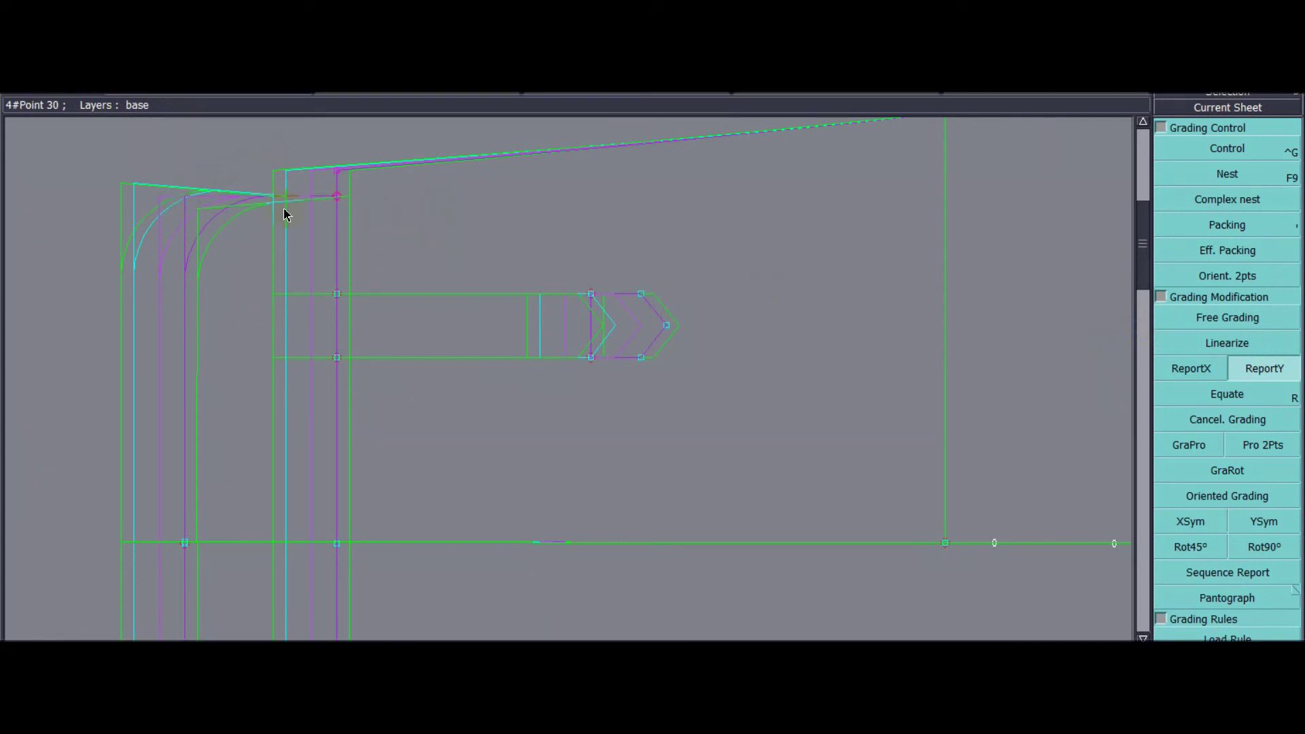
left_click(336, 196)
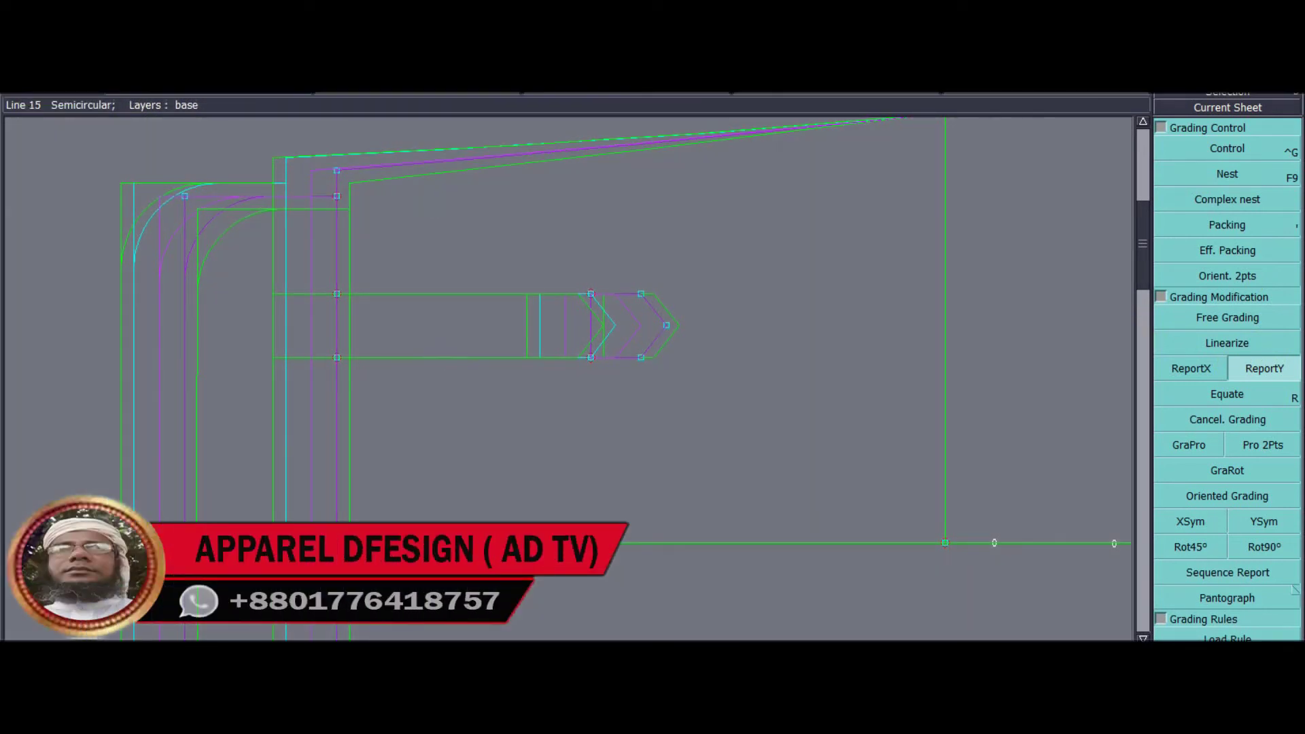
- Report the Y grading of the upper sleeve hem point to the lower cuff and sleeve hem points
key("Home")
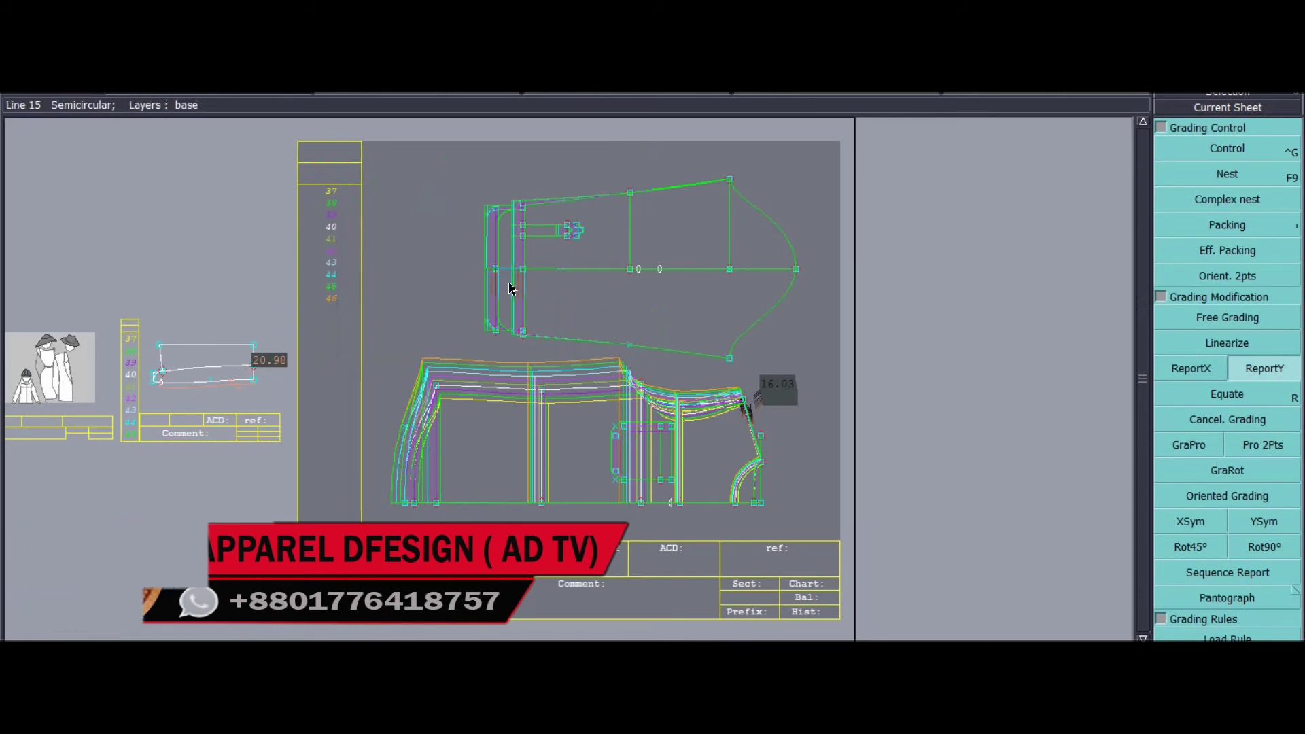
scroll(516, 290, "up", 2)
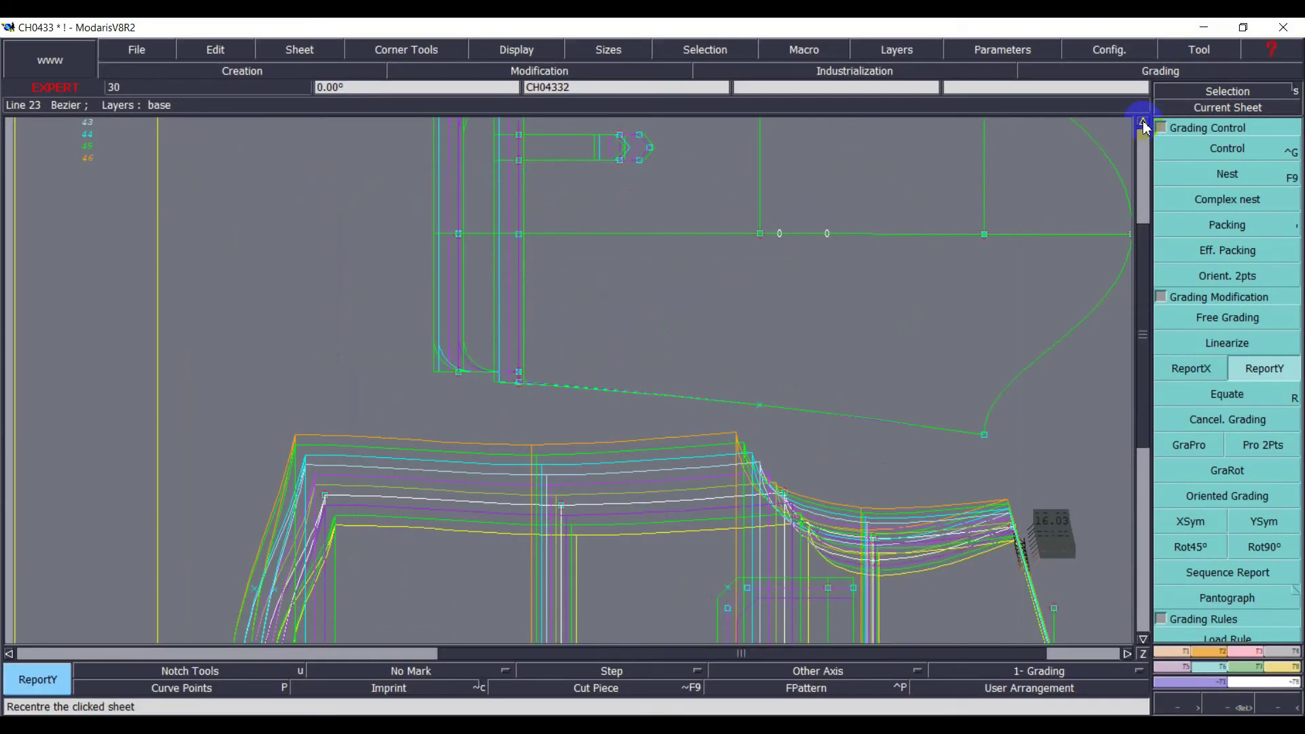
left_click(1143, 120)
left_click(1143, 121)
left_click_drag(431, 436, 568, 536)
left_click_drag(379, 421, 576, 533)
left_click(1213, 365)
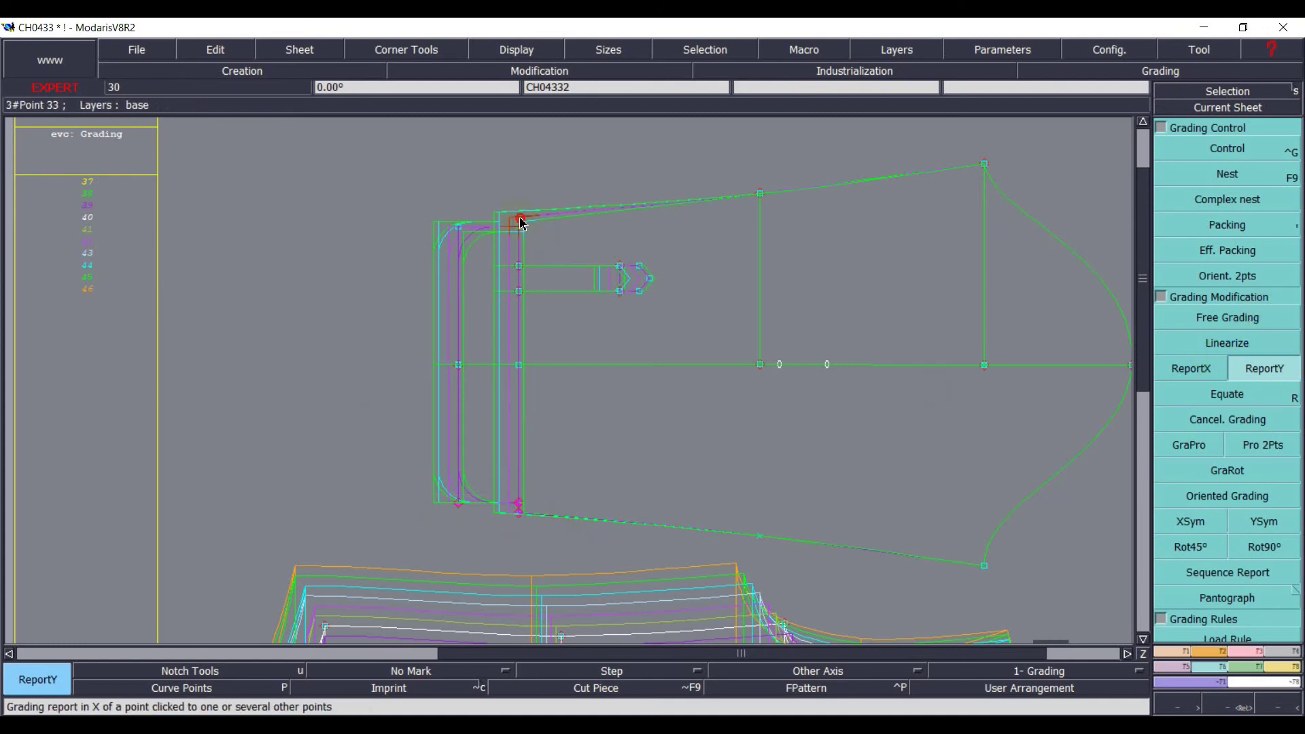
left_click(514, 507)
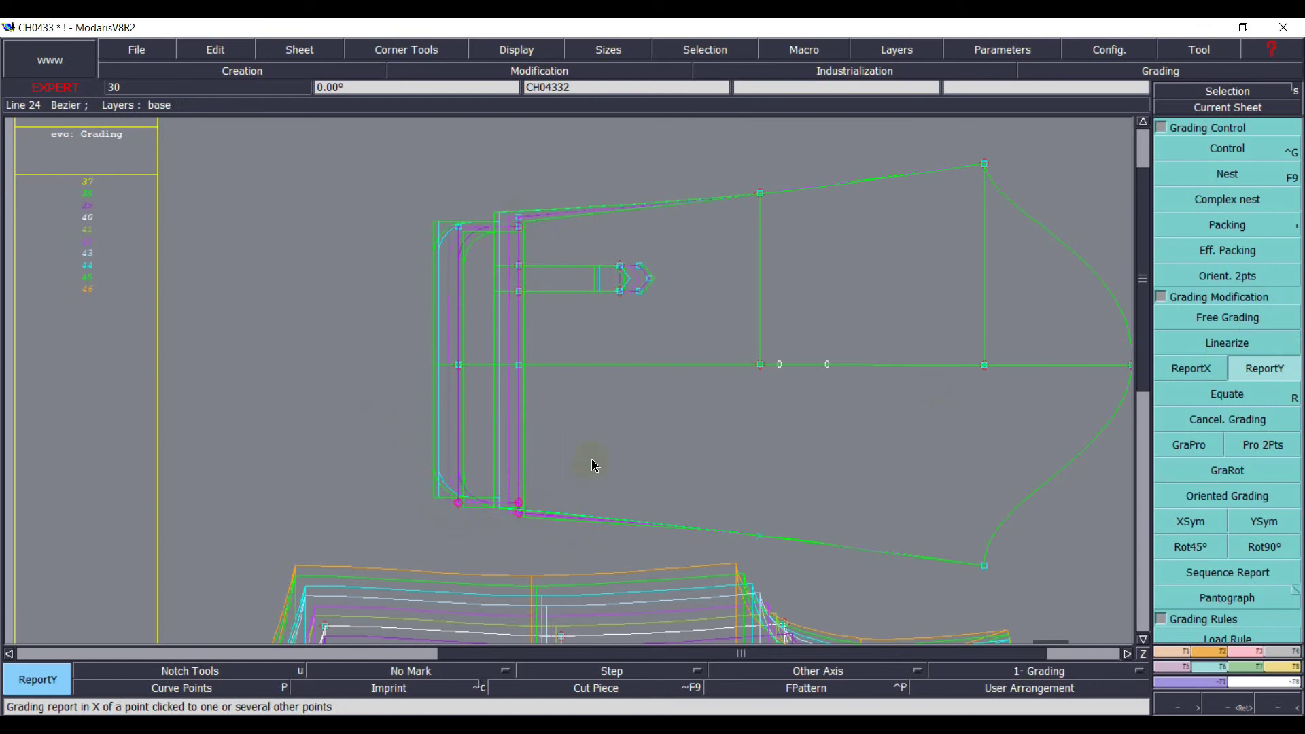
- Mirror the grading of the selected lower cuff and sleeve hem points about the X axis with XSym
left_click(1217, 529)
left_click(1189, 528)
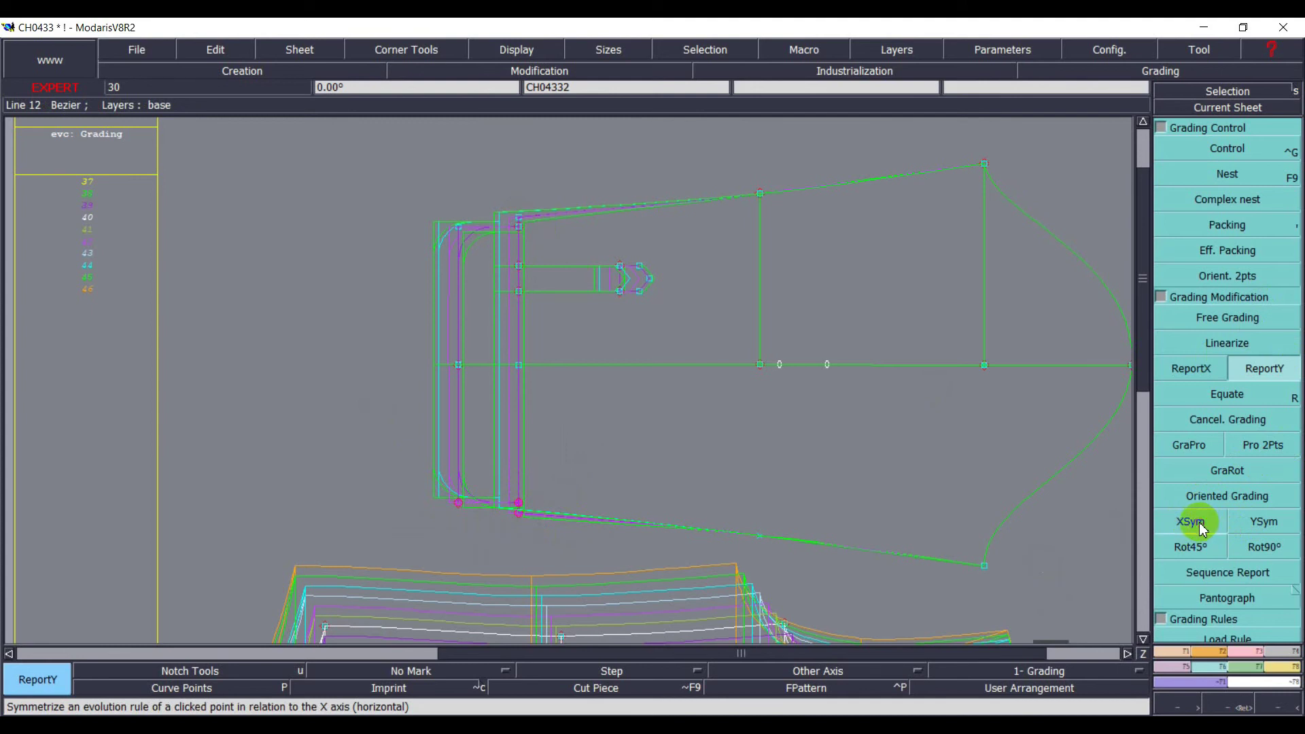
left_click(1201, 529)
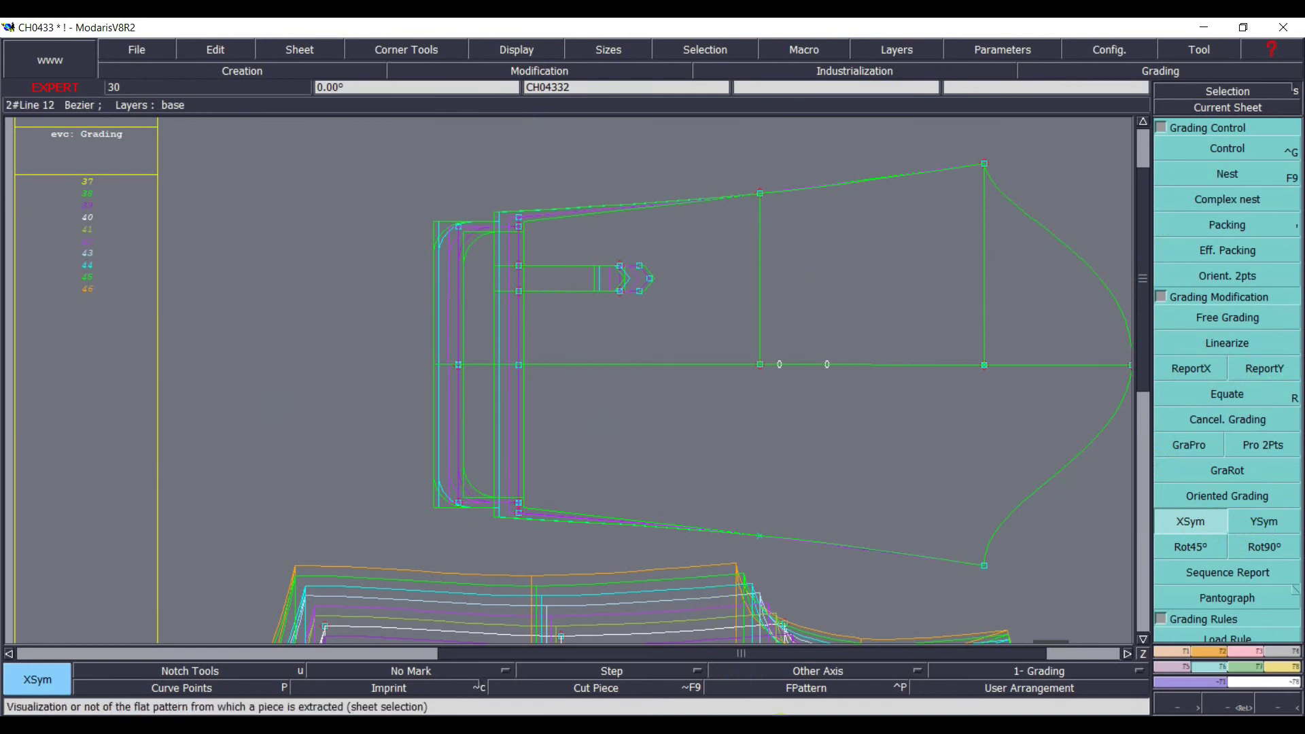
- Examine the AGY half elbow width row of the PDF size table, and return to the sleeve pattern
key("alt+Tab")
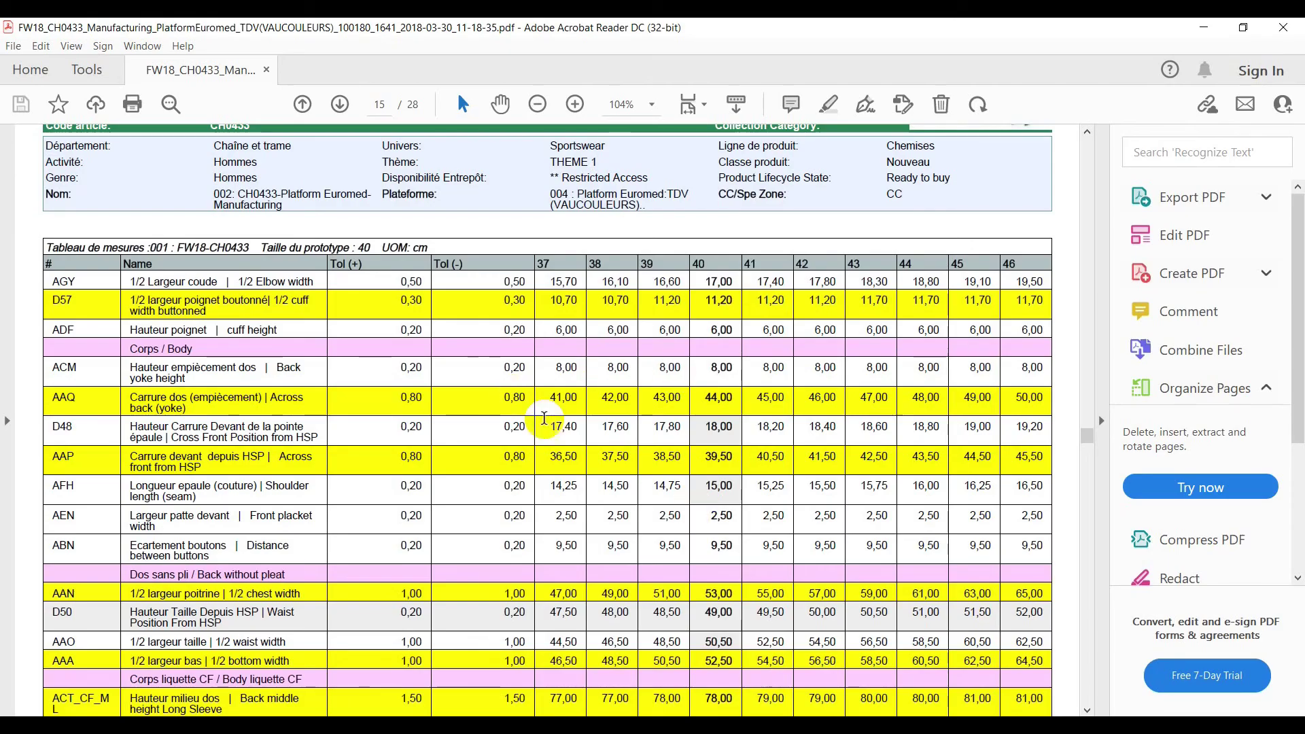
scroll(537, 365, "up", 10)
scroll(537, 365, "up", 10)
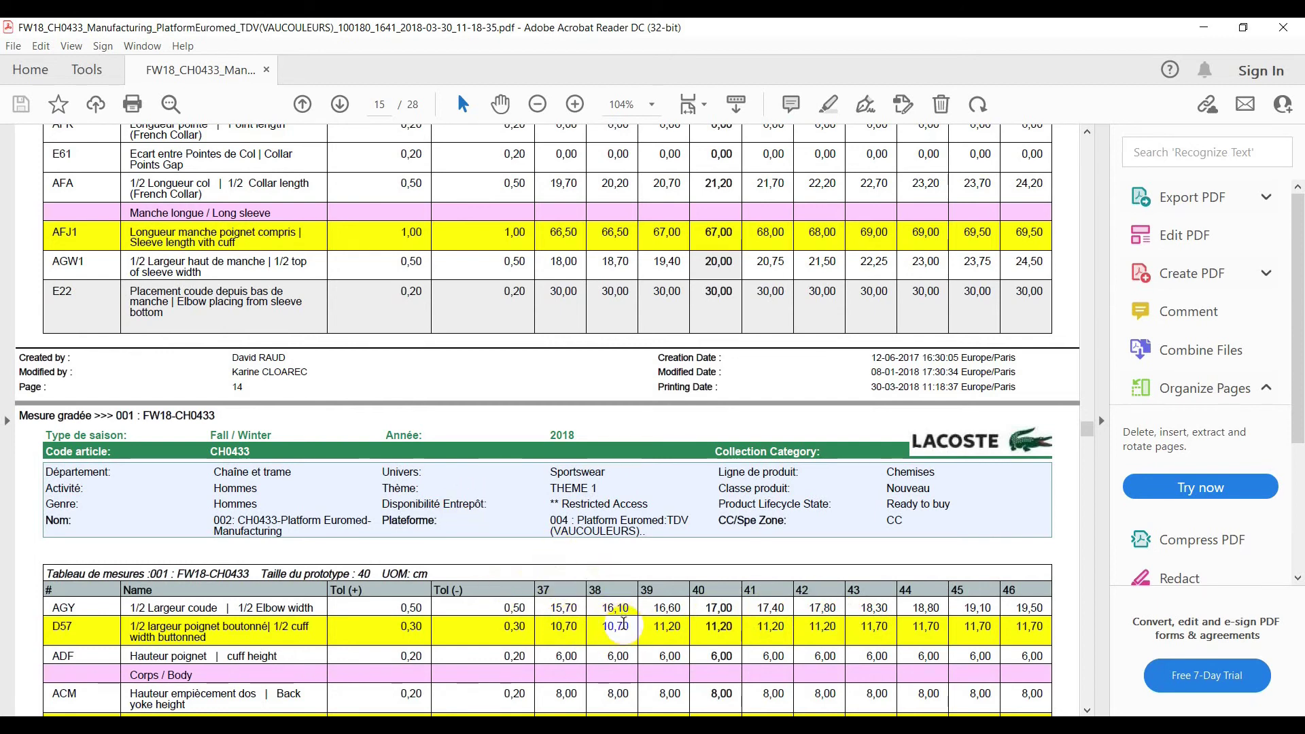
left_click_drag(629, 610, 594, 609)
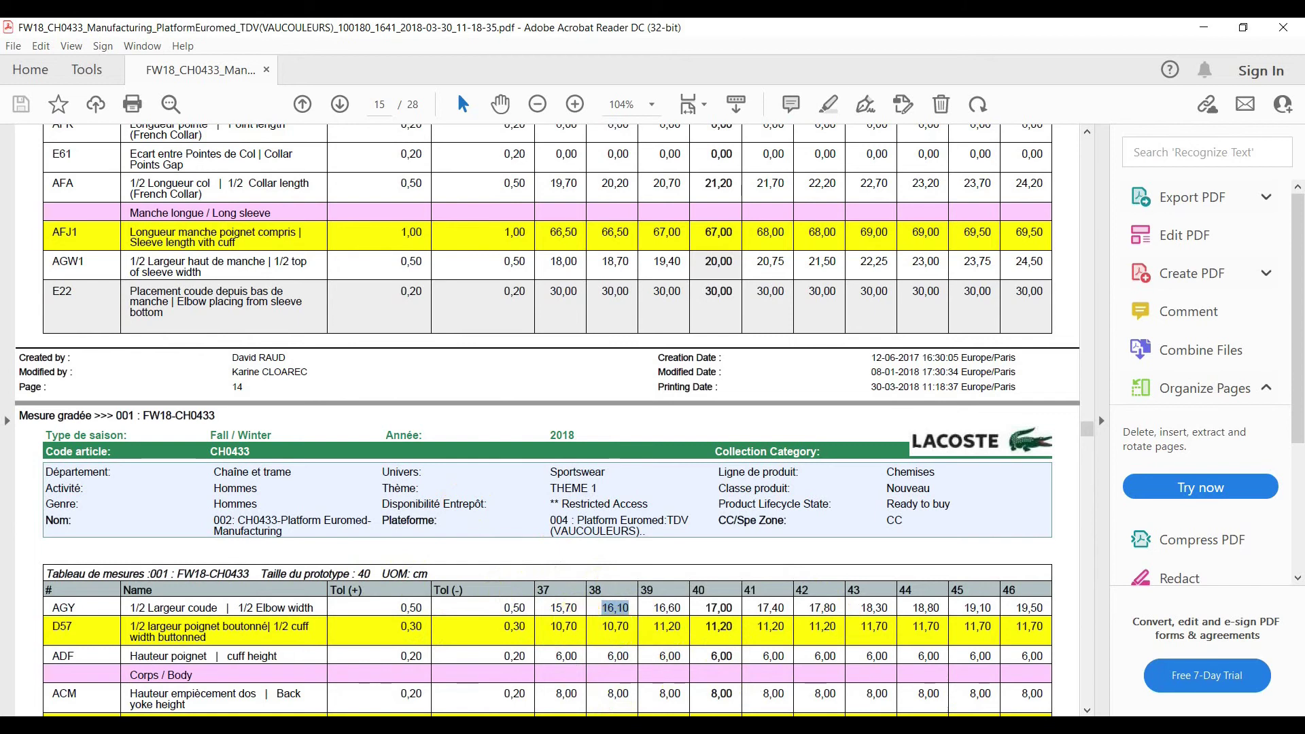
left_click(849, 727)
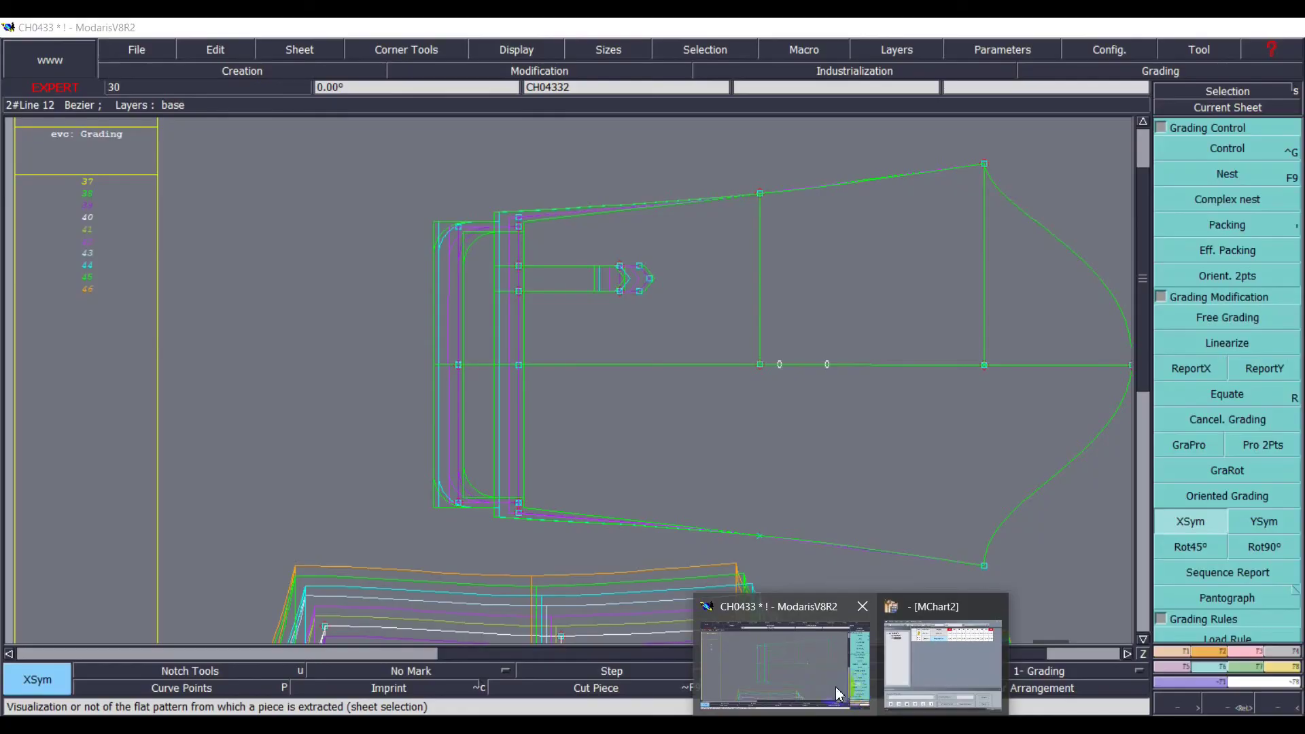
left_click(837, 688)
- Open the grading table of the sleeve's upper elbow point and set its ddy between sizes 37 and 38 to 0.4
left_click(1219, 148)
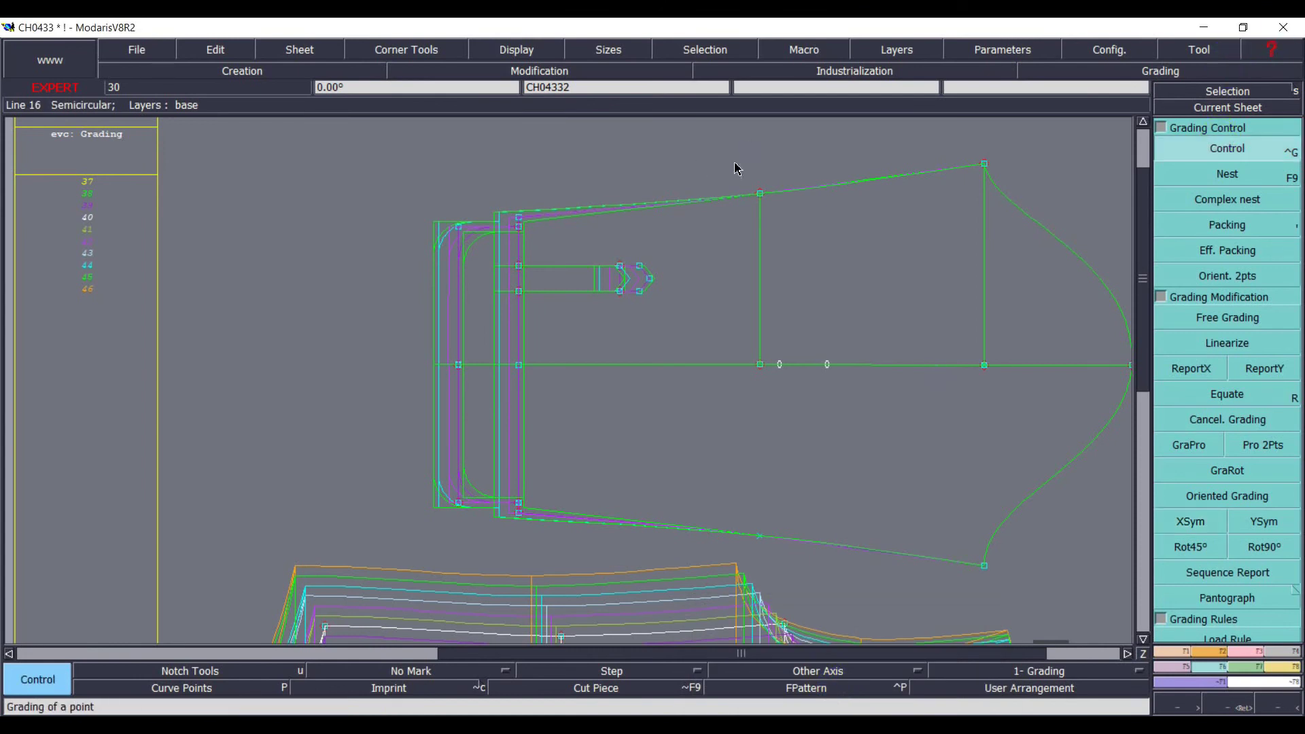
left_click(760, 194)
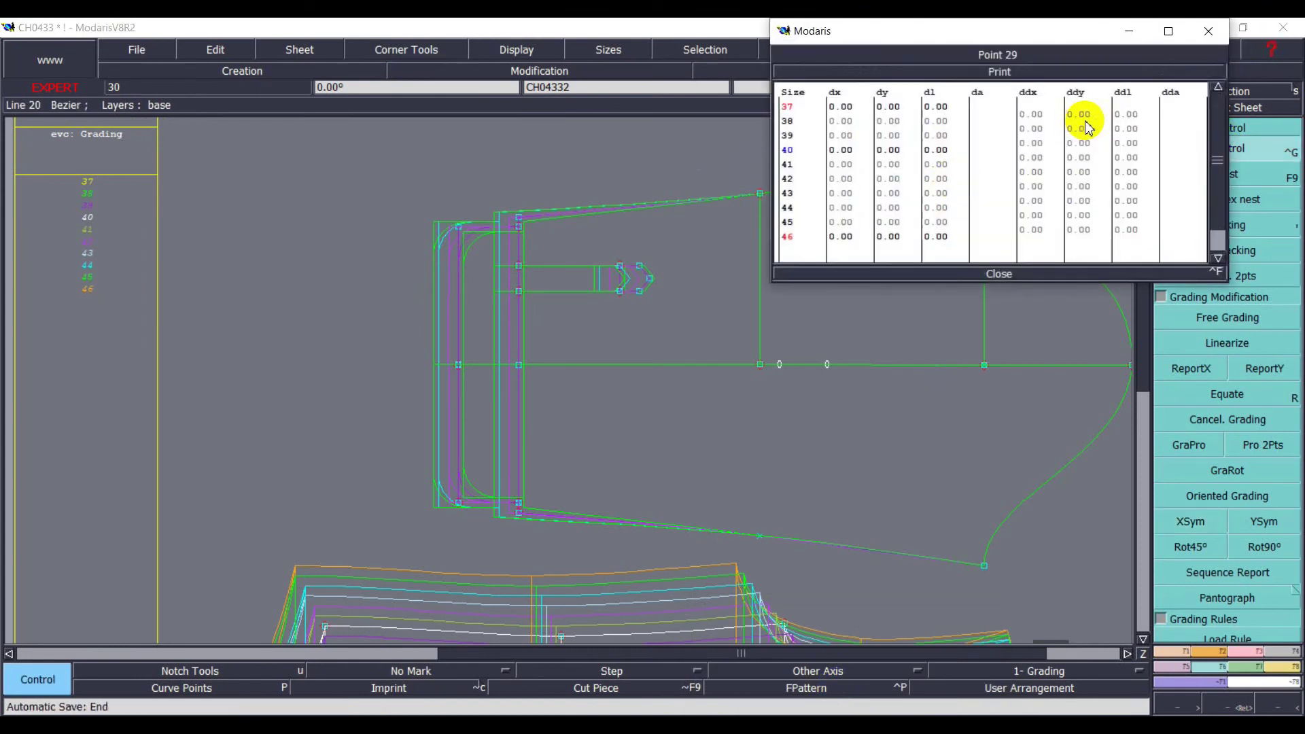
left_click(1084, 118)
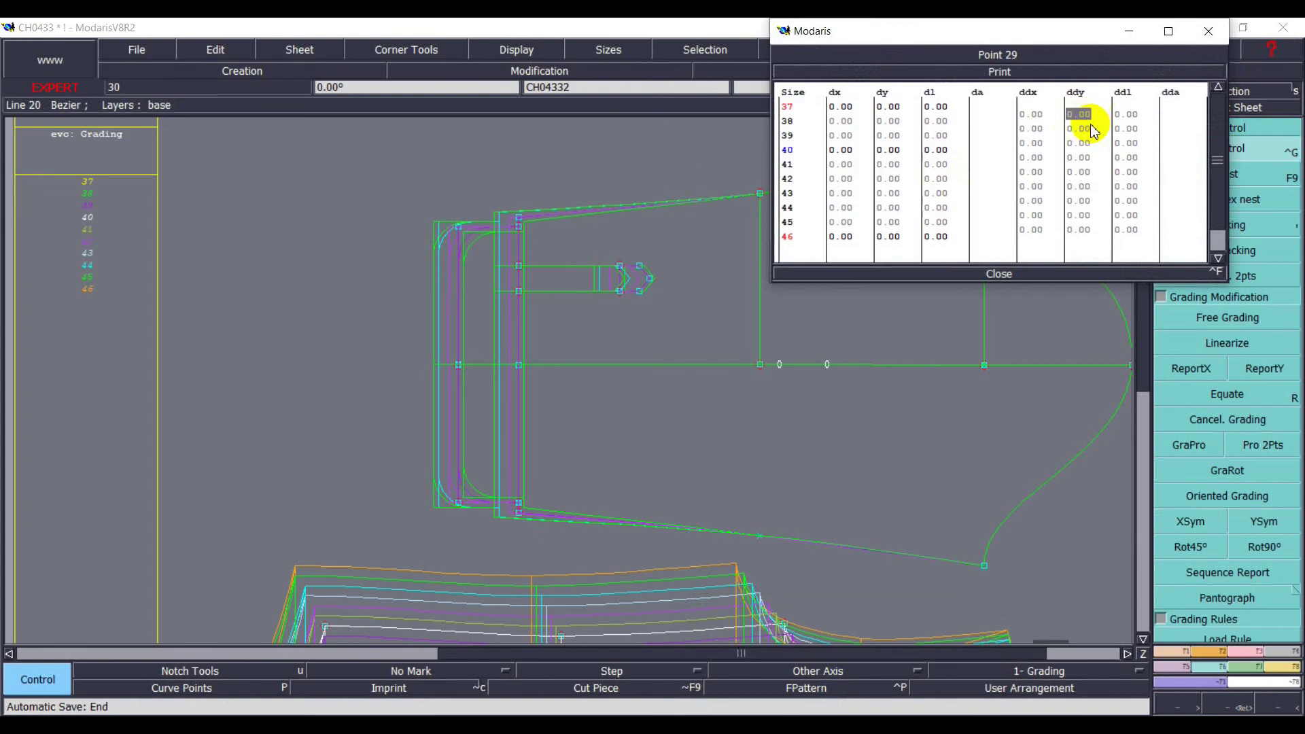
key("BackSpace")
type(".4")
left_click(1080, 128)
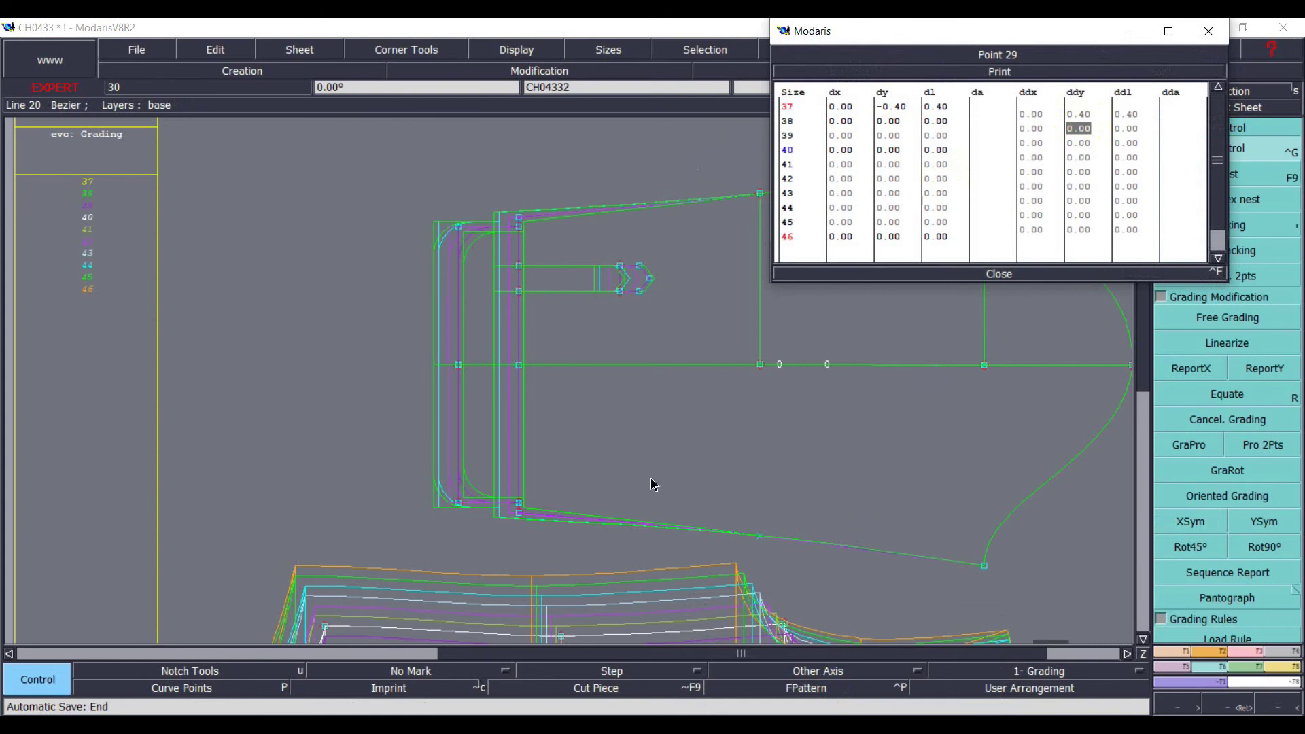
- Using the PDF's half elbow width row, set the upper elbow point's ddy to 0.5 for sizes 38–39 and 0.4 for sizes 39–40
key("alt+Tab")
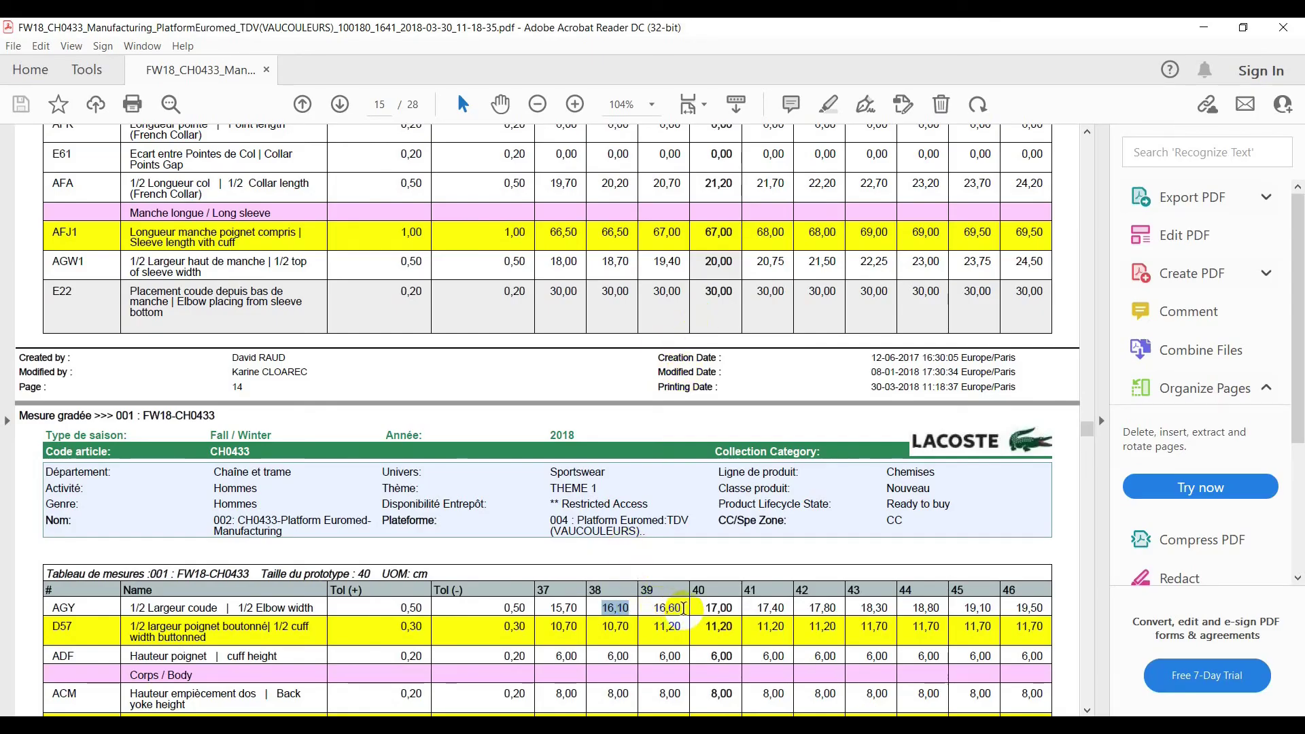
left_click_drag(681, 607, 653, 608)
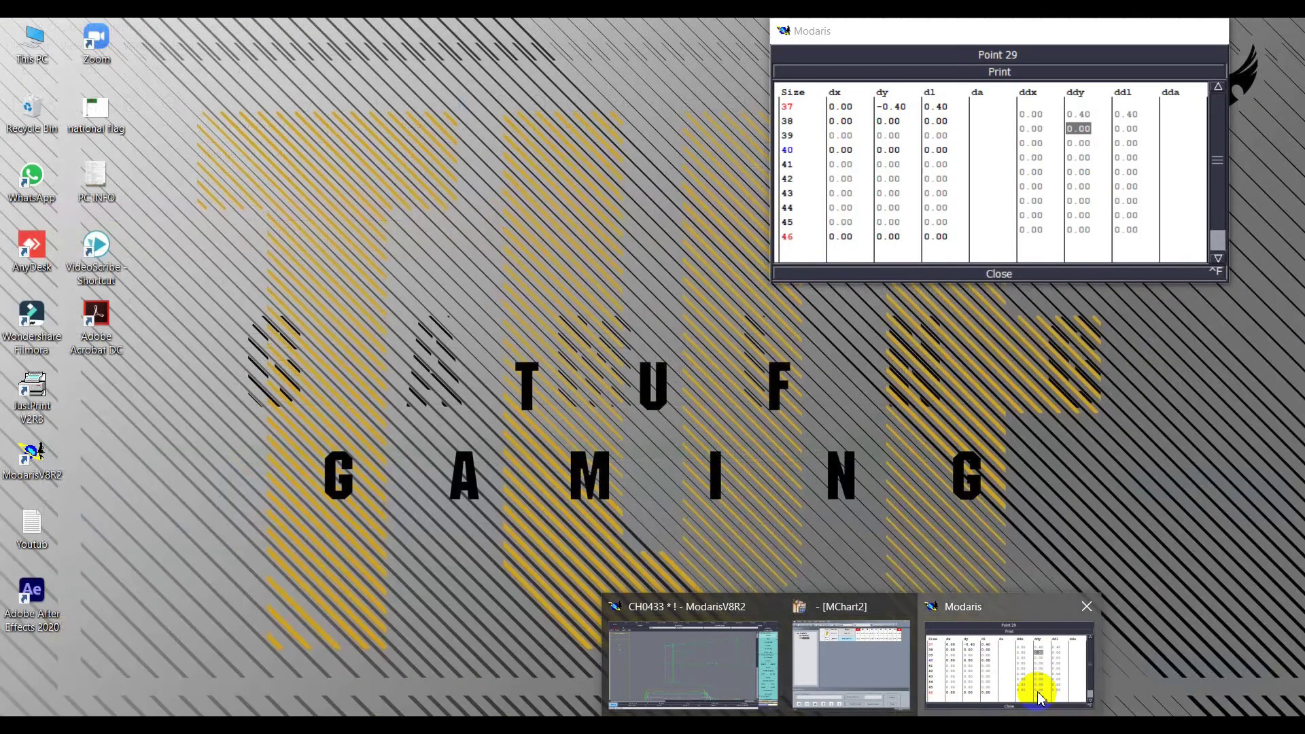
left_click(1038, 696)
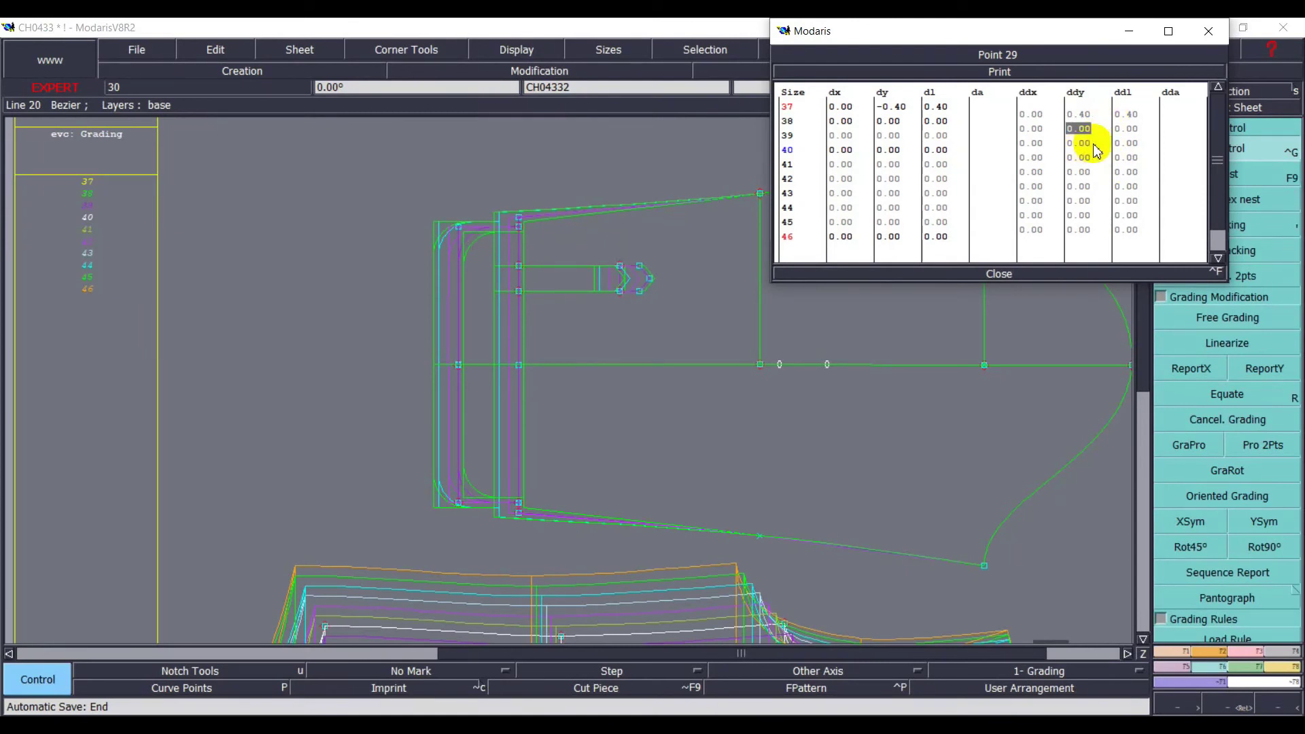
type(".5")
key("Return")
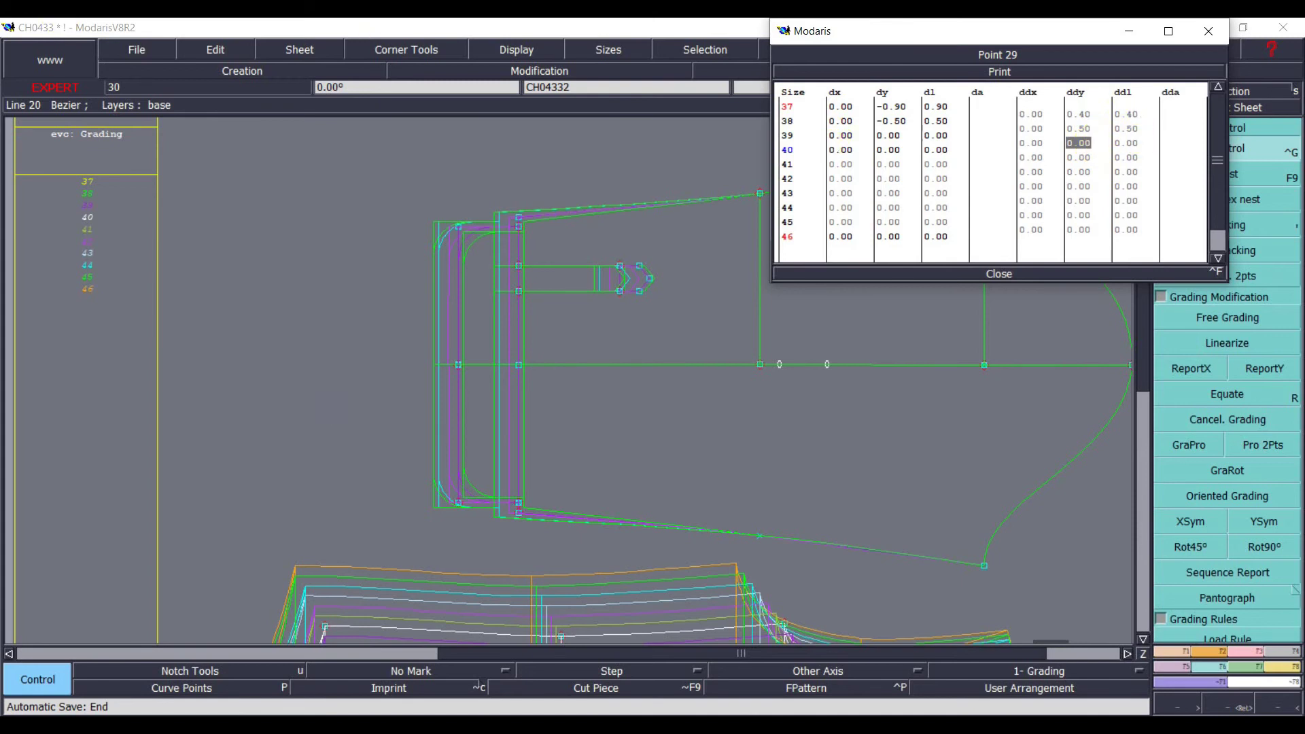
key("alt+Tab")
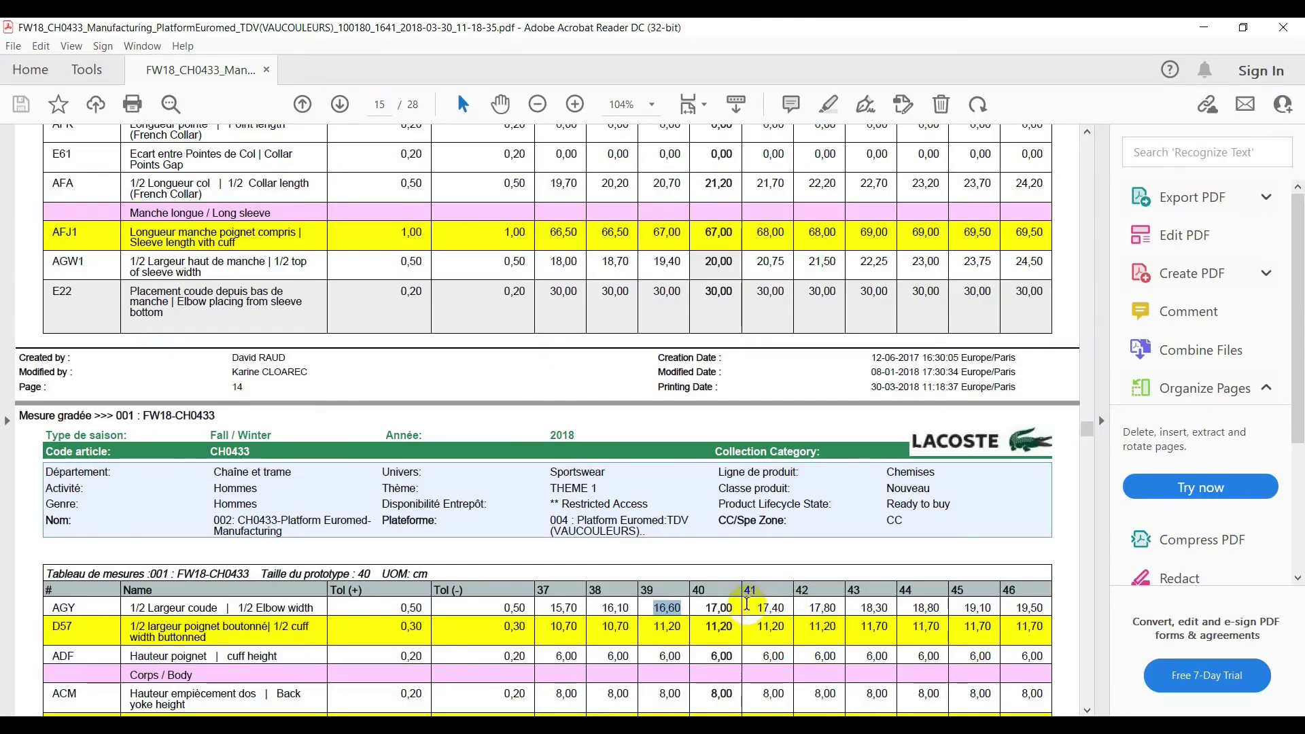
left_click_drag(737, 608, 704, 608)
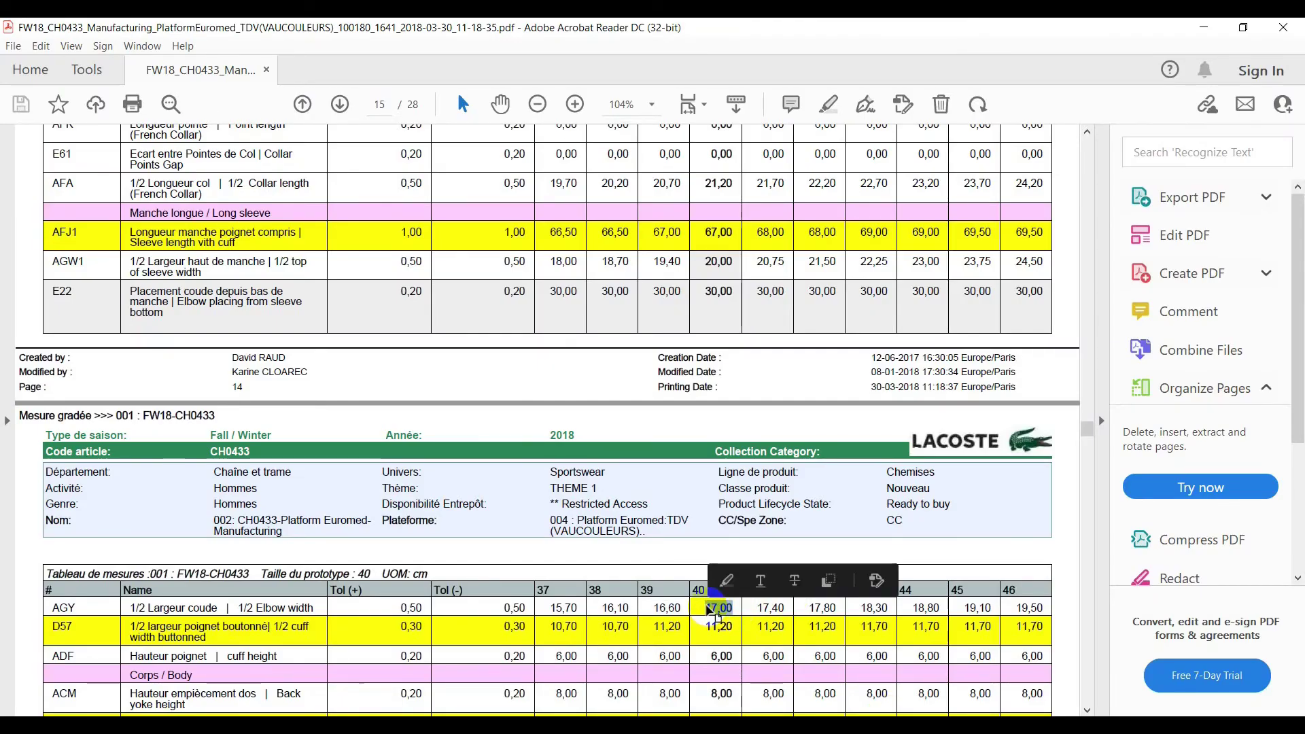
left_click(1204, 28)
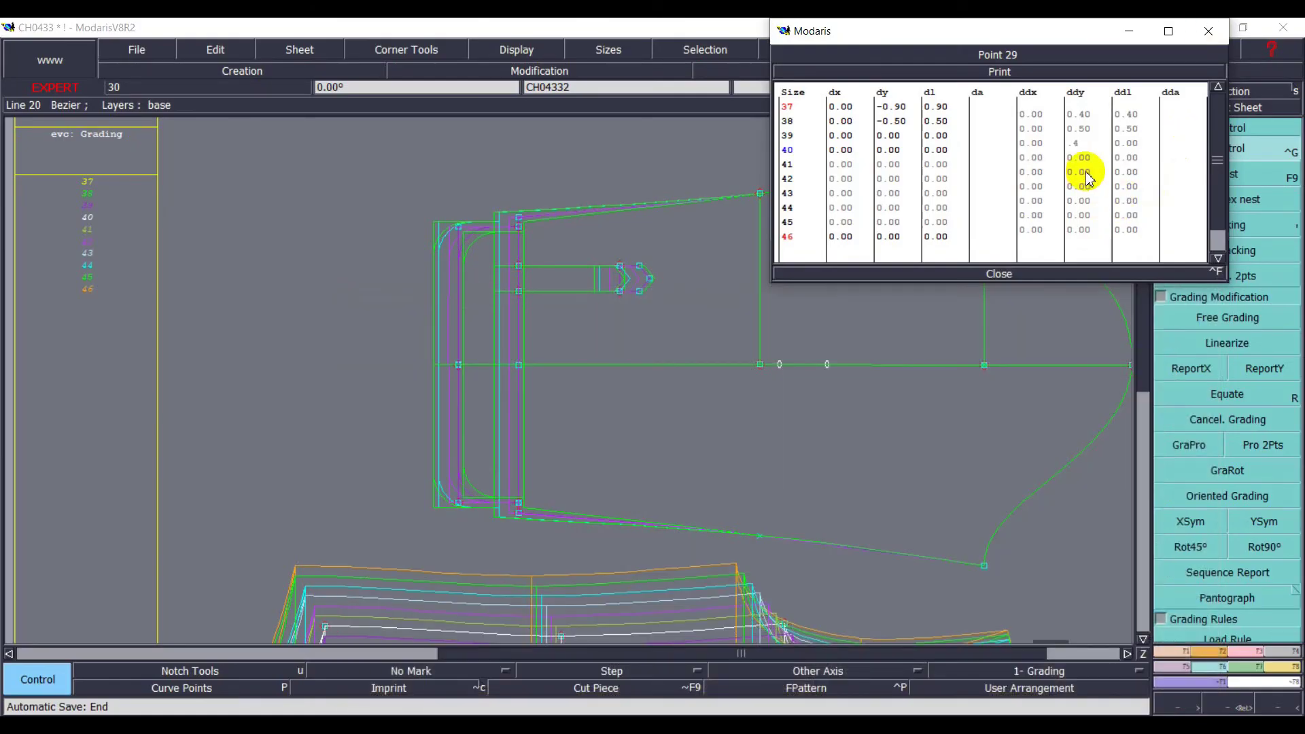
key("Return")
- Using the PDF's half elbow width row, set the upper elbow point's ddy to 0.4 for both sizes 40–41 and 41–42
left_click(890, 730)
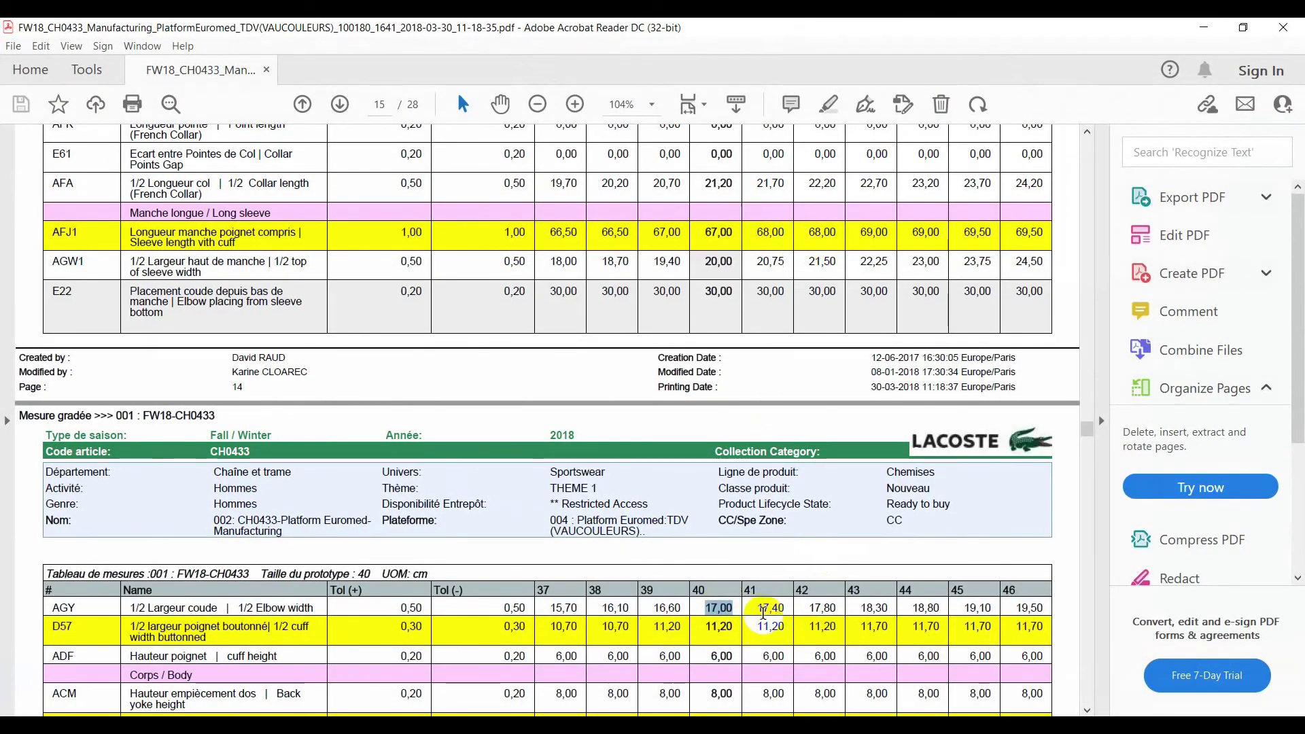
left_click_drag(787, 607, 757, 607)
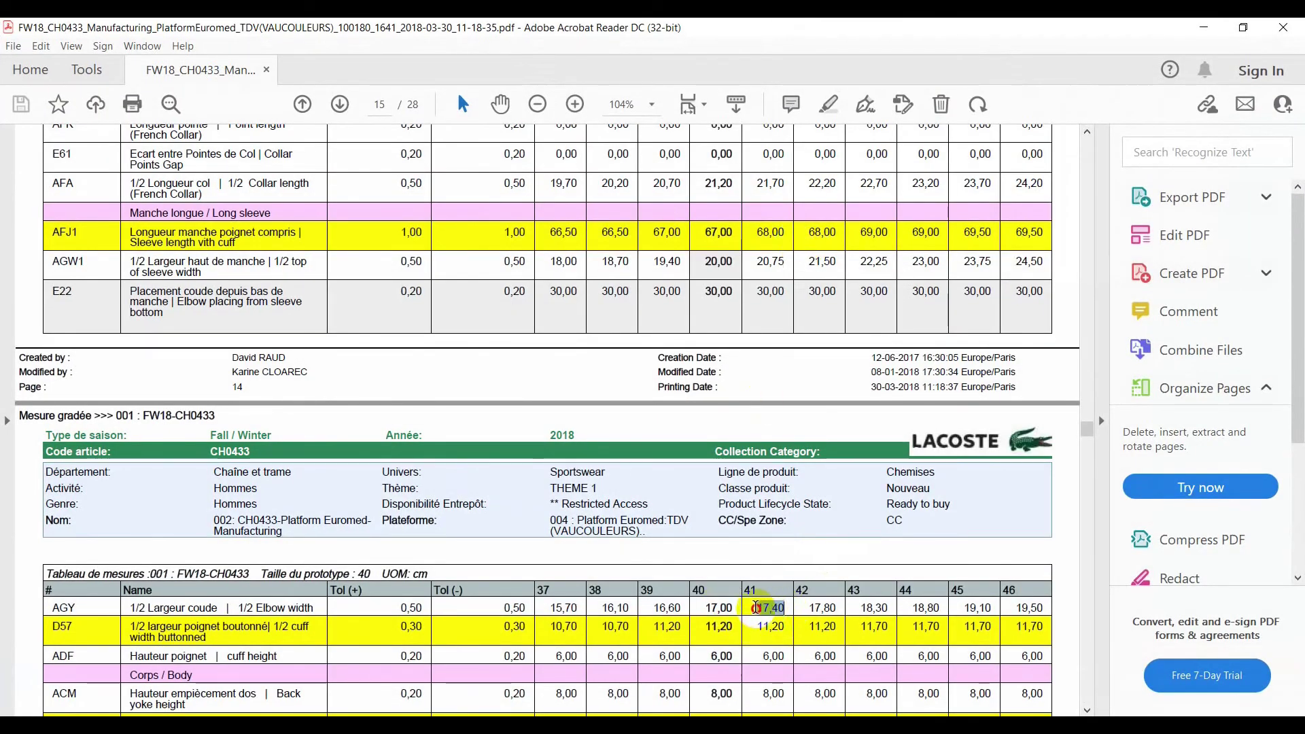
left_click(1203, 28)
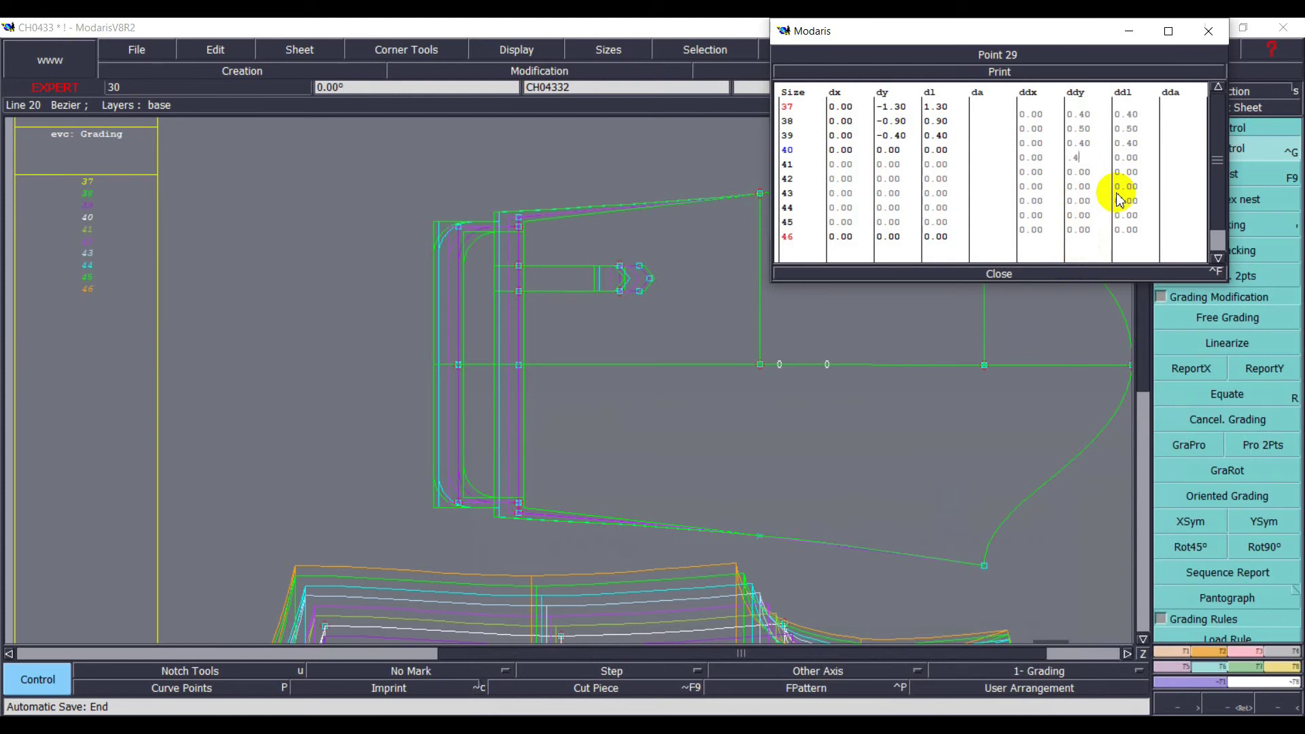
key("Return")
left_click(808, 725)
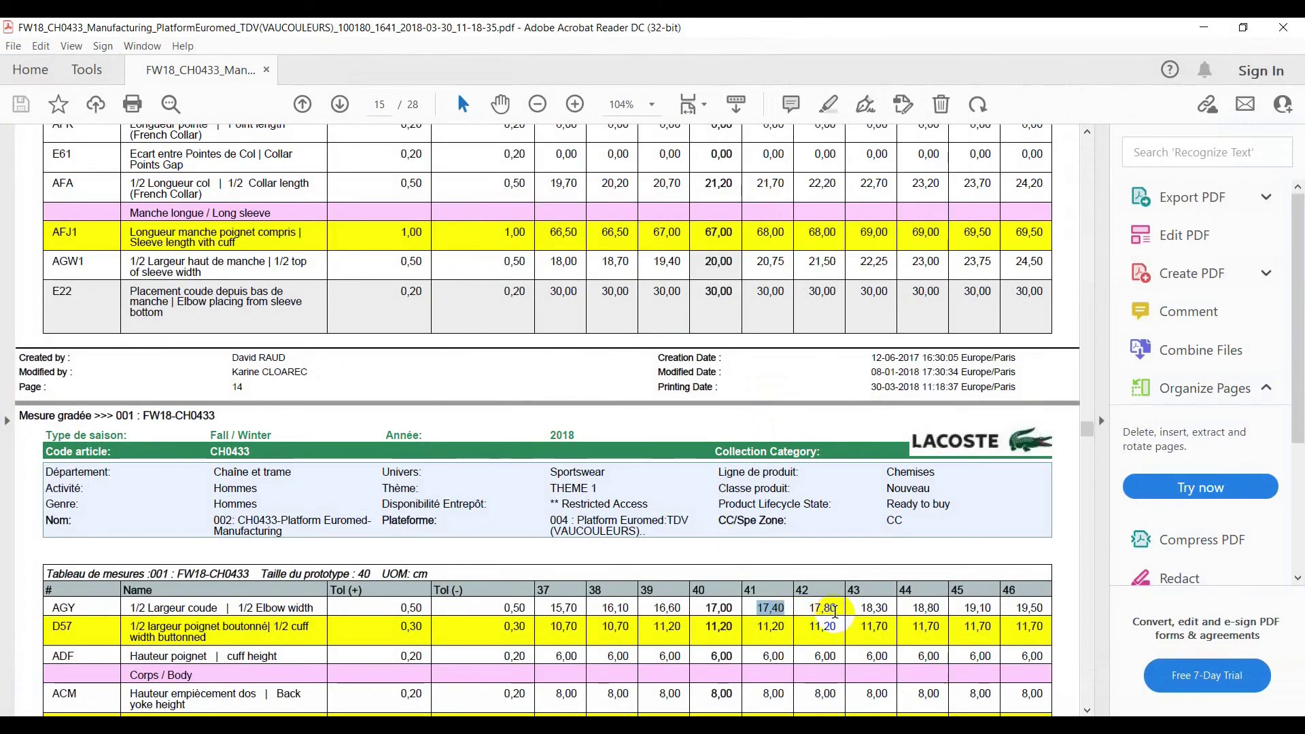
left_click_drag(837, 608, 807, 607)
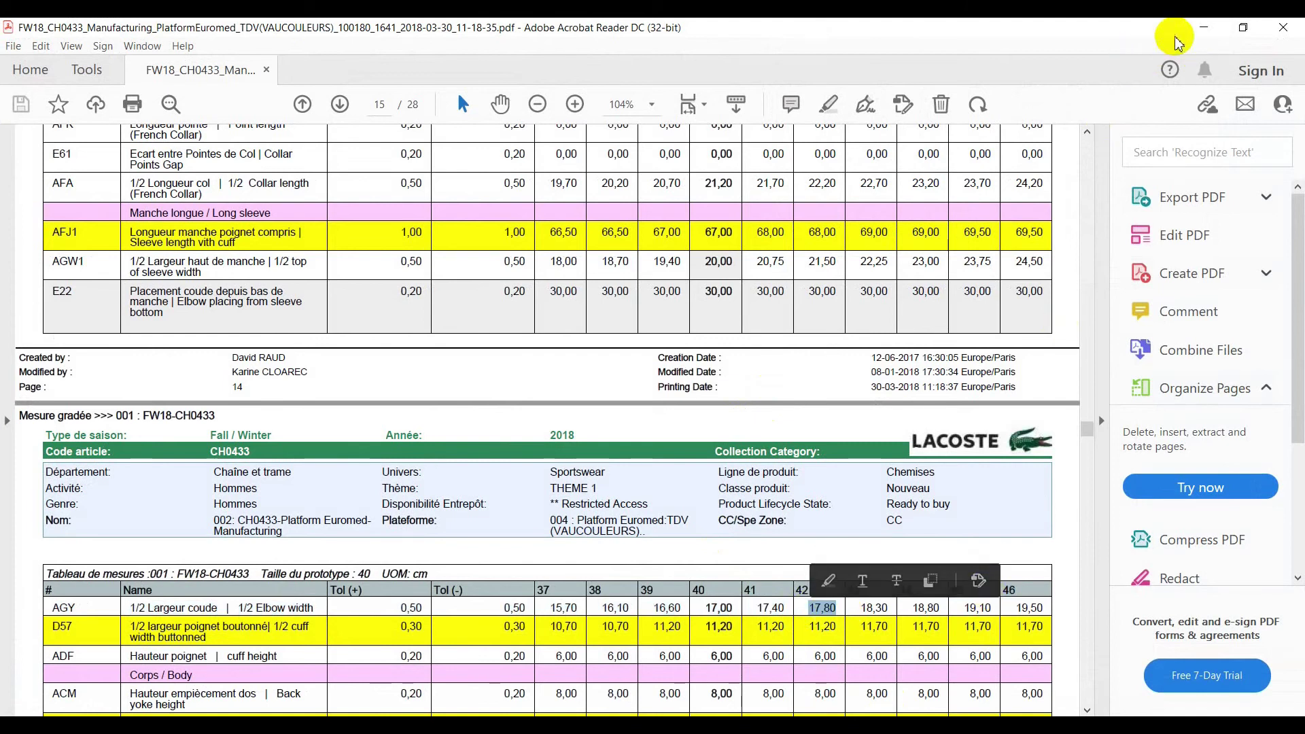
left_click(1203, 27)
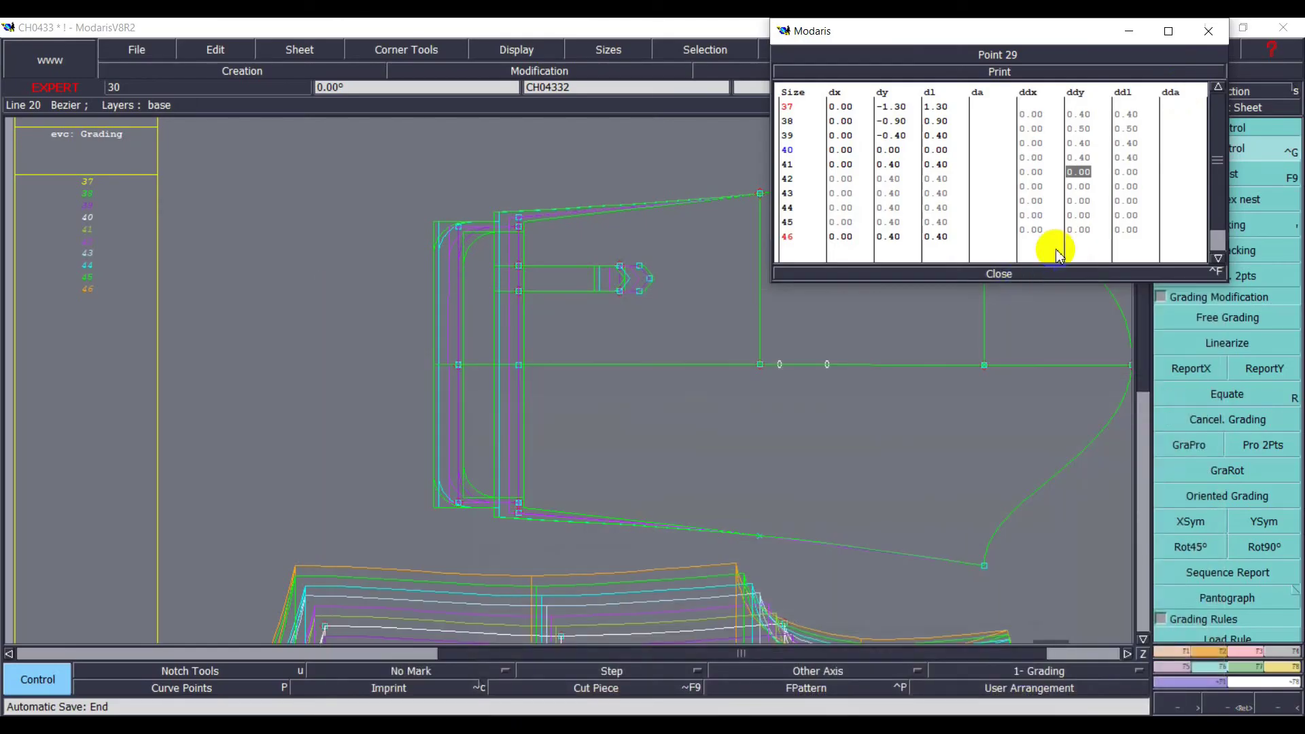
type(".4")
key("Return")
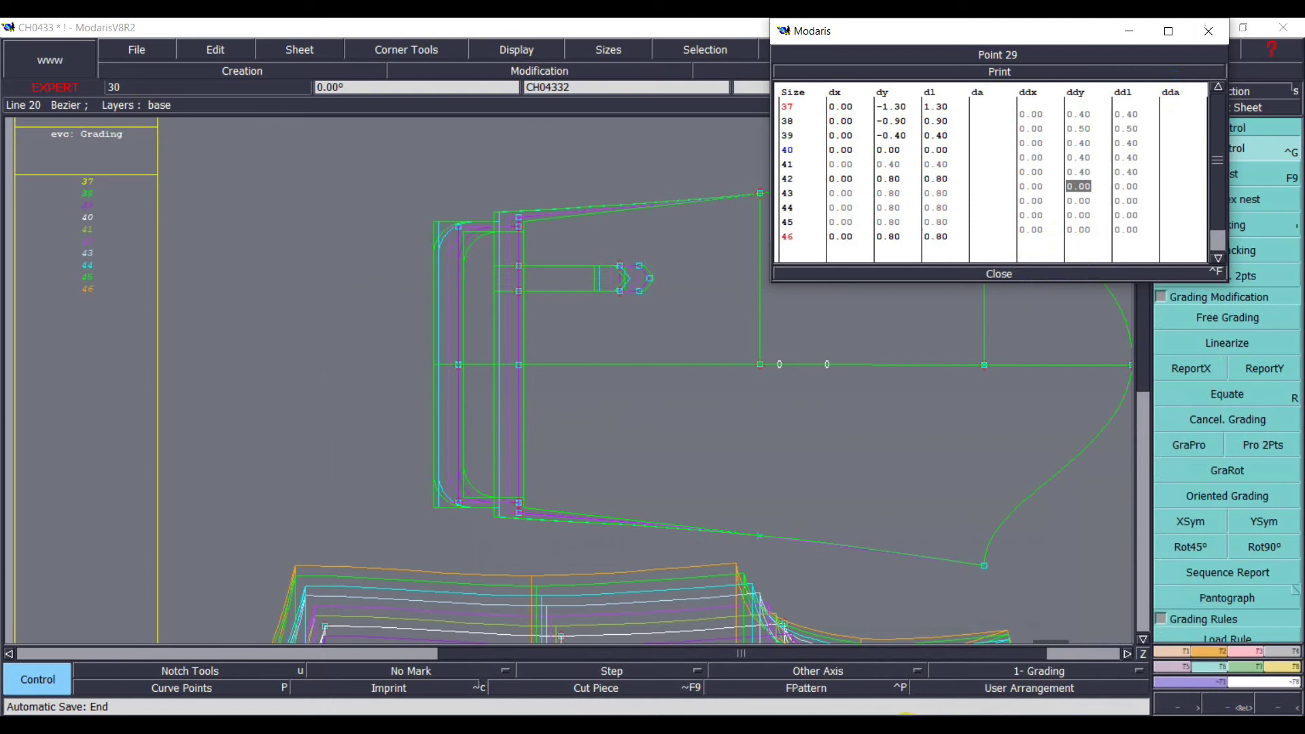
- Using the PDF's half elbow width row, set the upper elbow point's ddy to 0.5 for both sizes 42–43 and 43–44
mouse_move(851, 723)
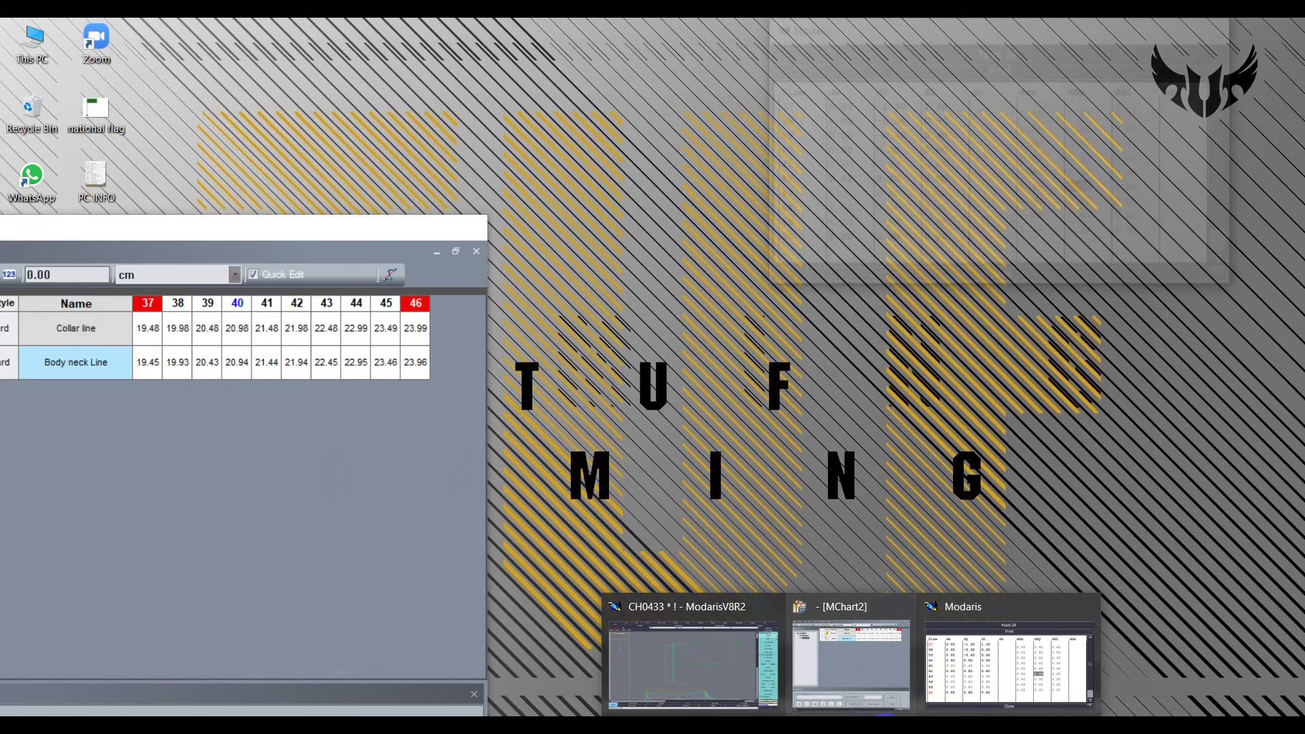
left_click(943, 724)
double_click(821, 608)
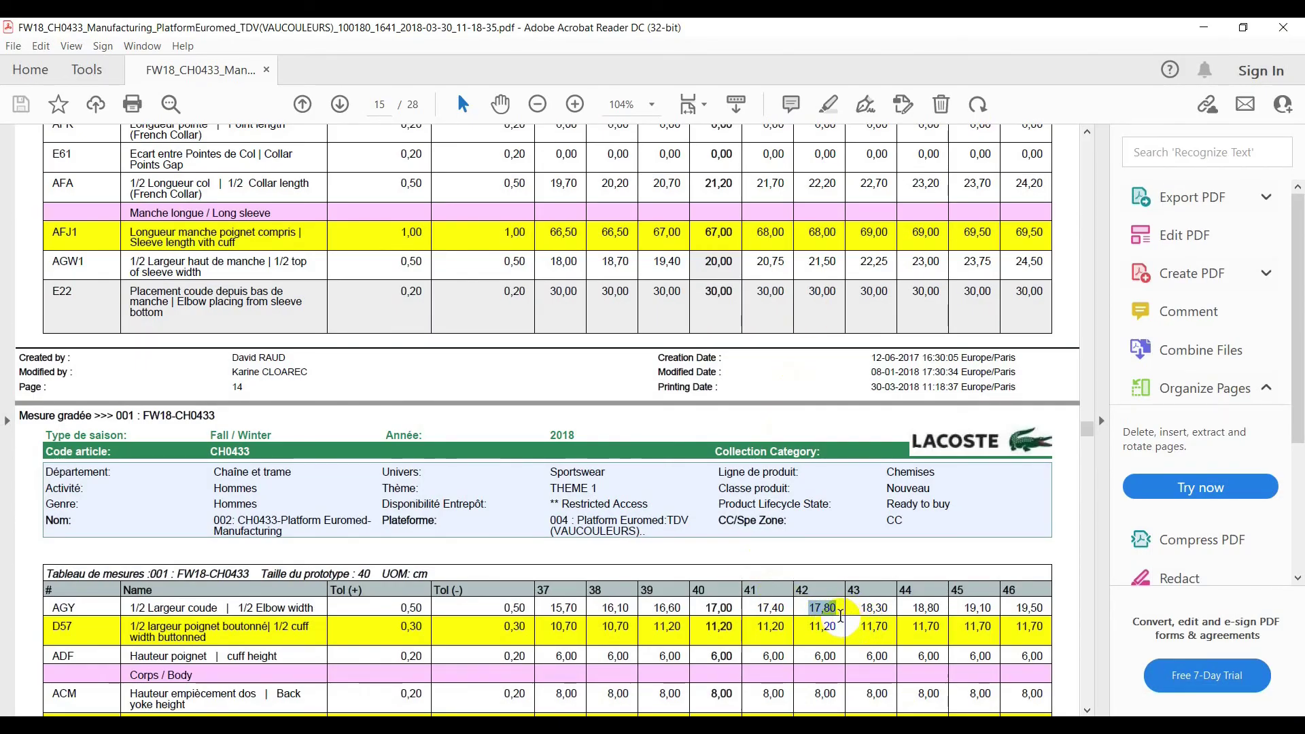
left_click_drag(887, 607, 865, 607)
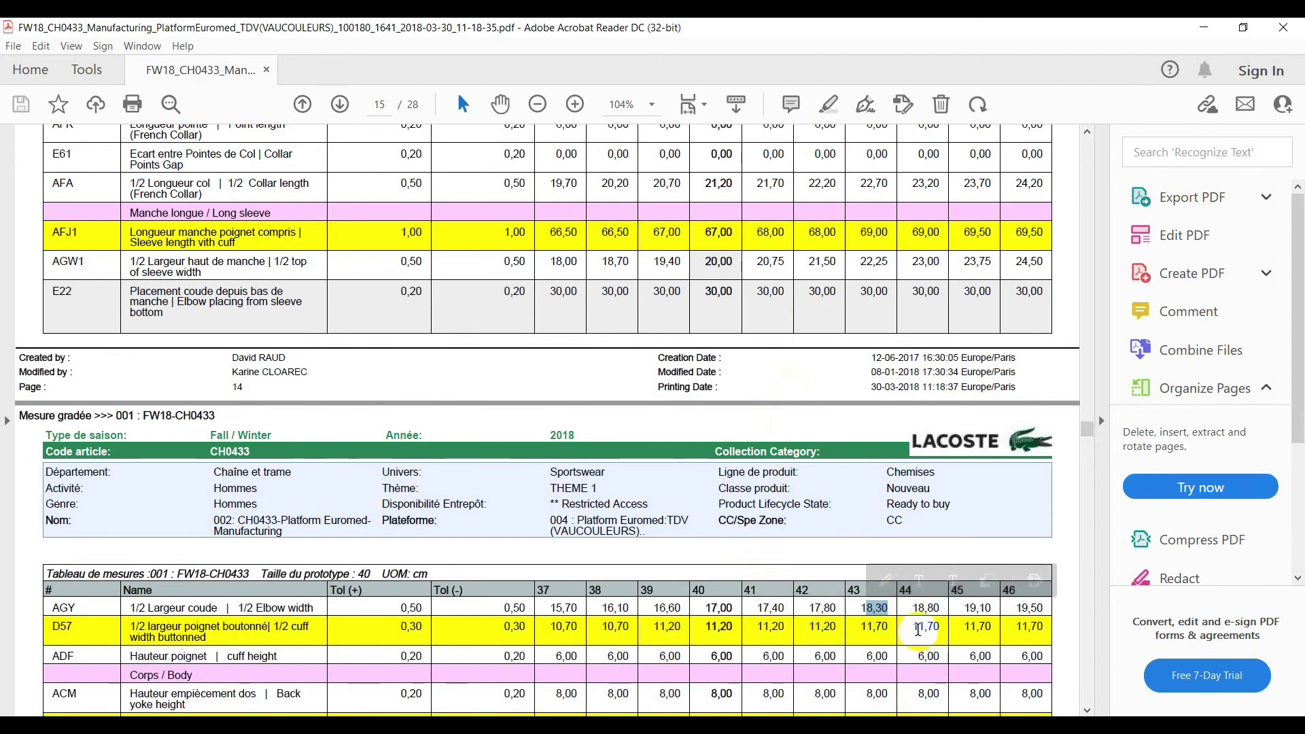
left_click(1203, 28)
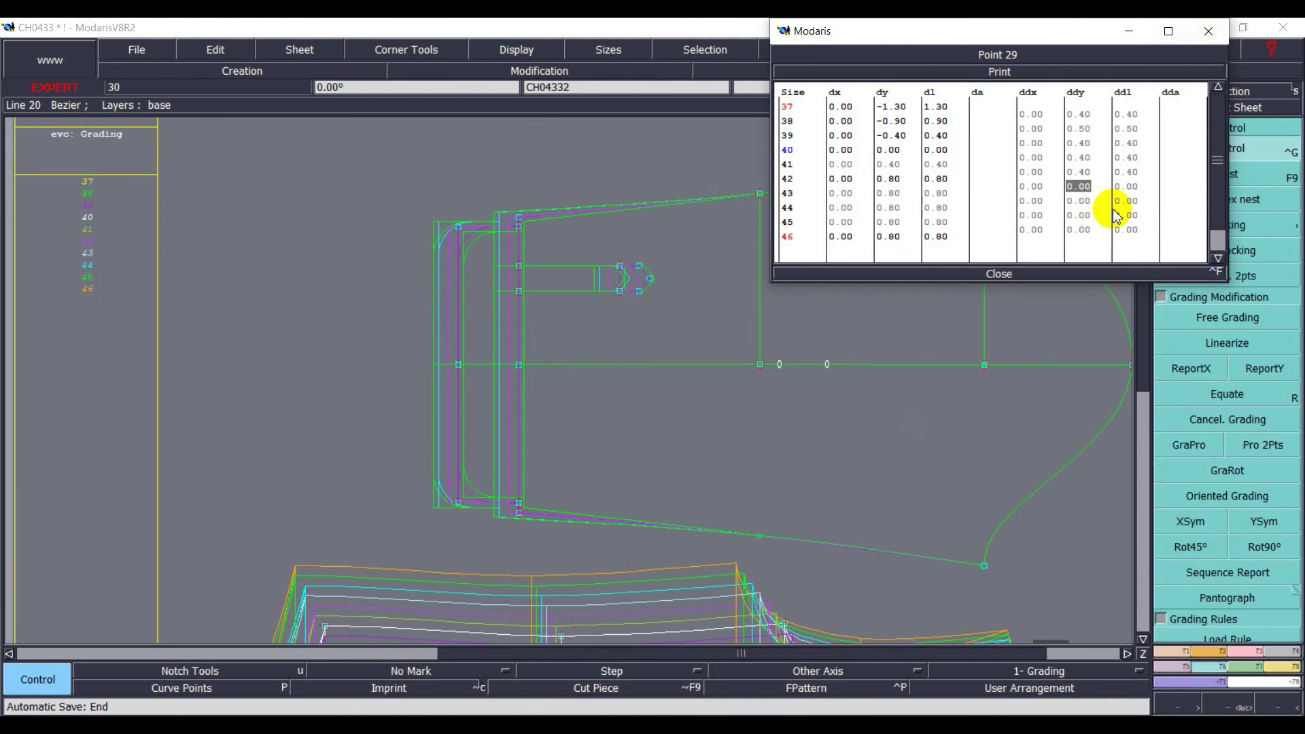
key("Return")
type(".5")
key("Return")
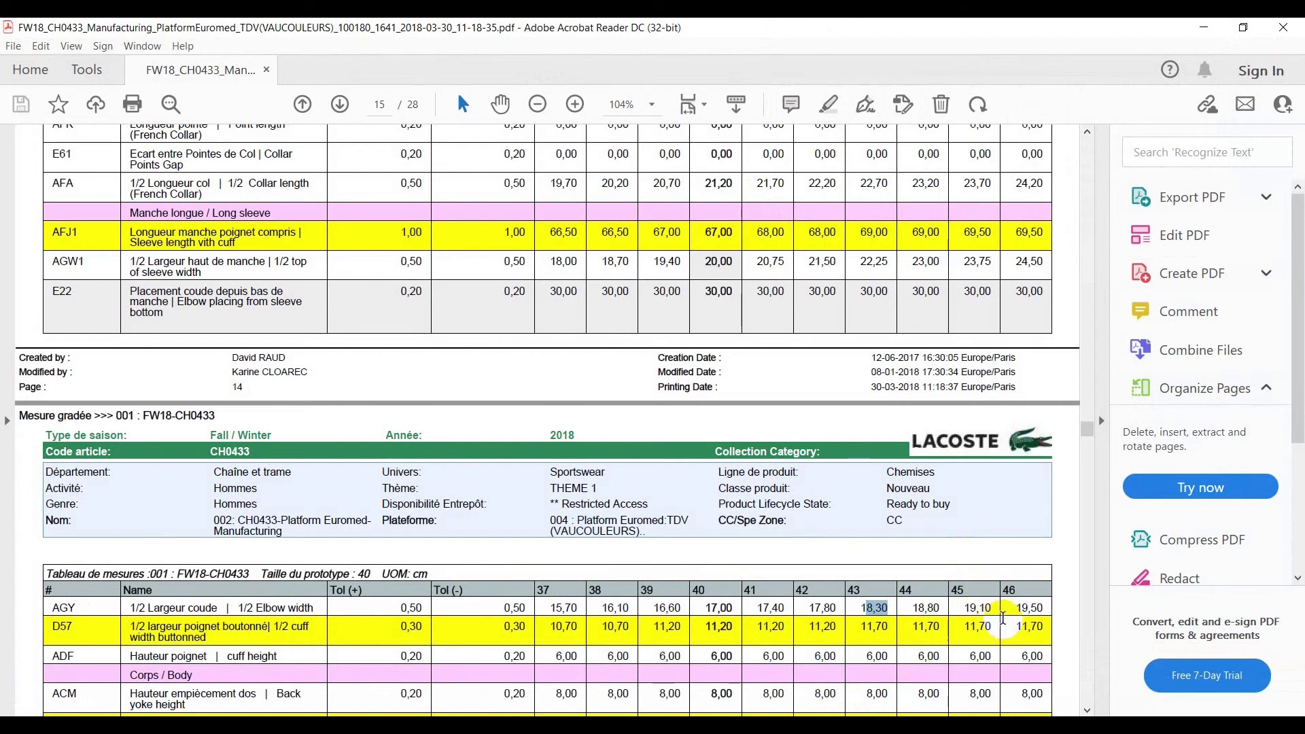
- Set the upper elbow point's ddy to 0.3 for sizes 44–45 and 0.4 for sizes 45–46, and close its grading table
left_click(1189, 29)
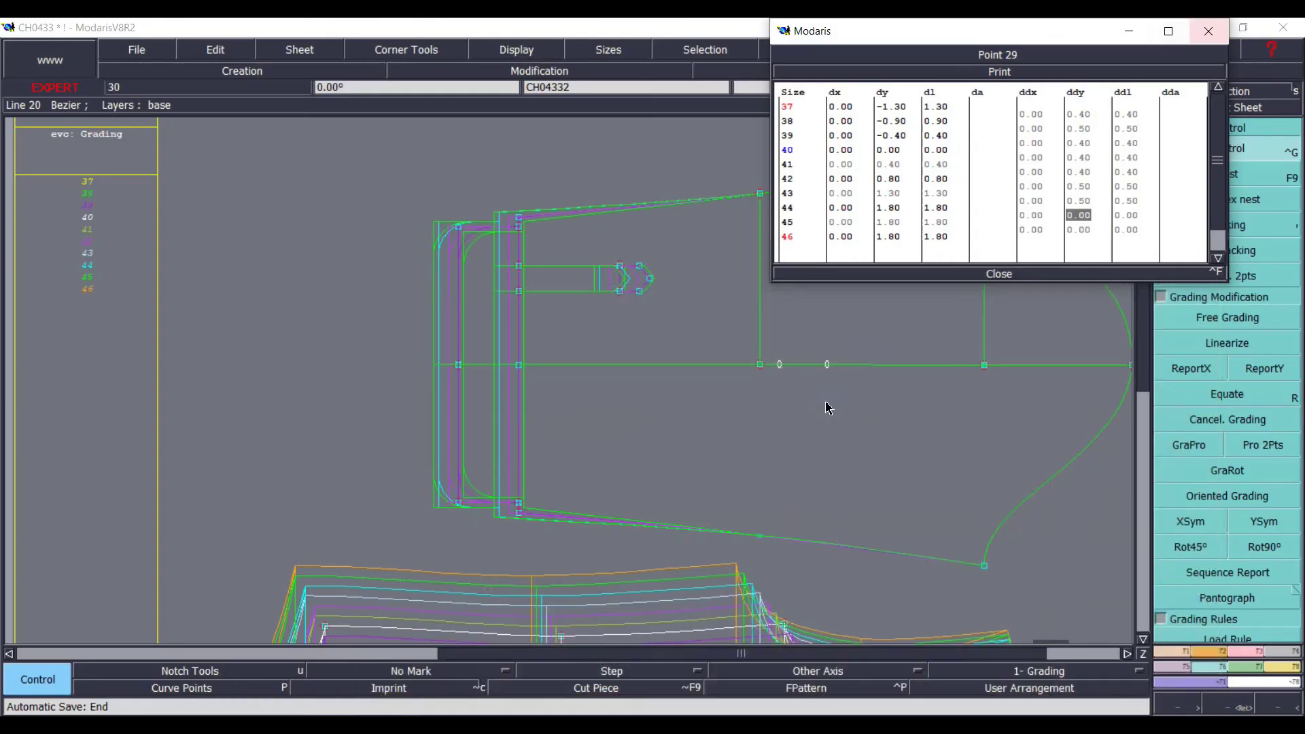
left_click(1065, 231)
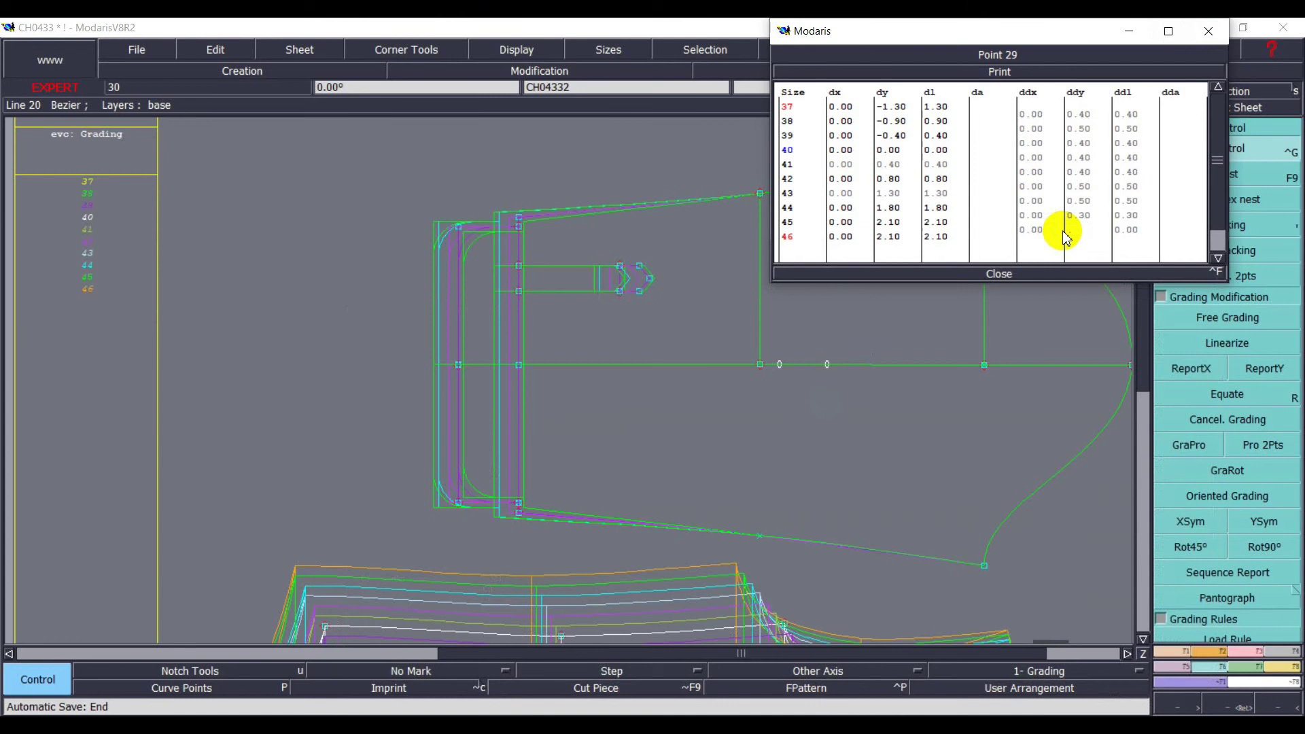
type(".4")
key("Return")
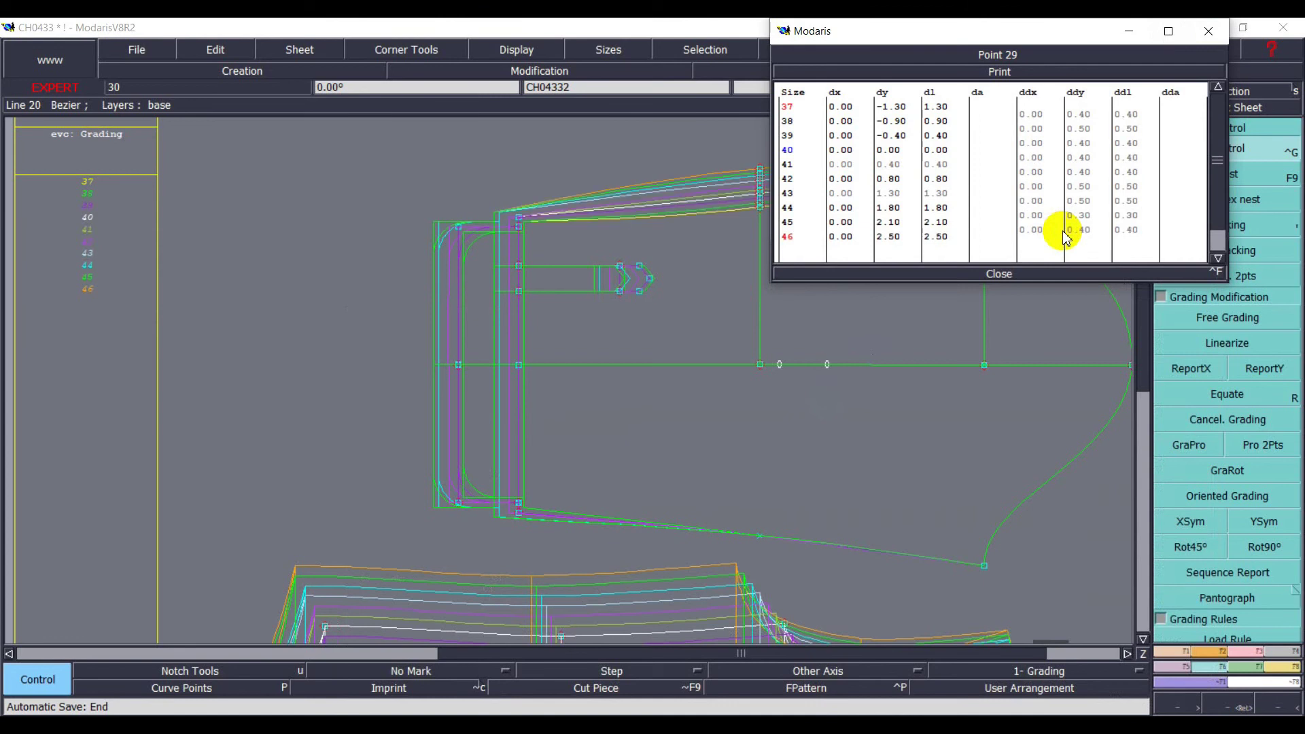
left_click(999, 273)
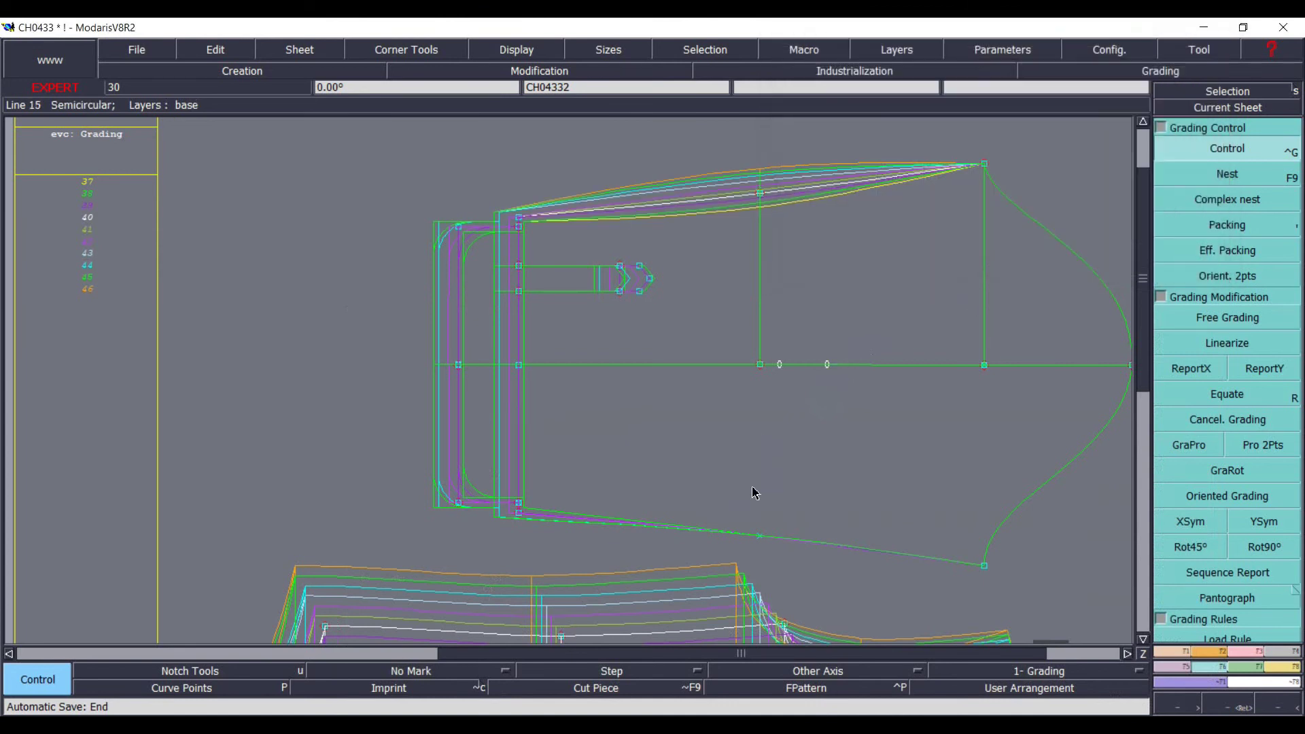
- Report the Y grading of the upper elbow point to the lower elbow point and mirror it there about the X axis with XSym
left_click_drag(741, 503, 788, 574)
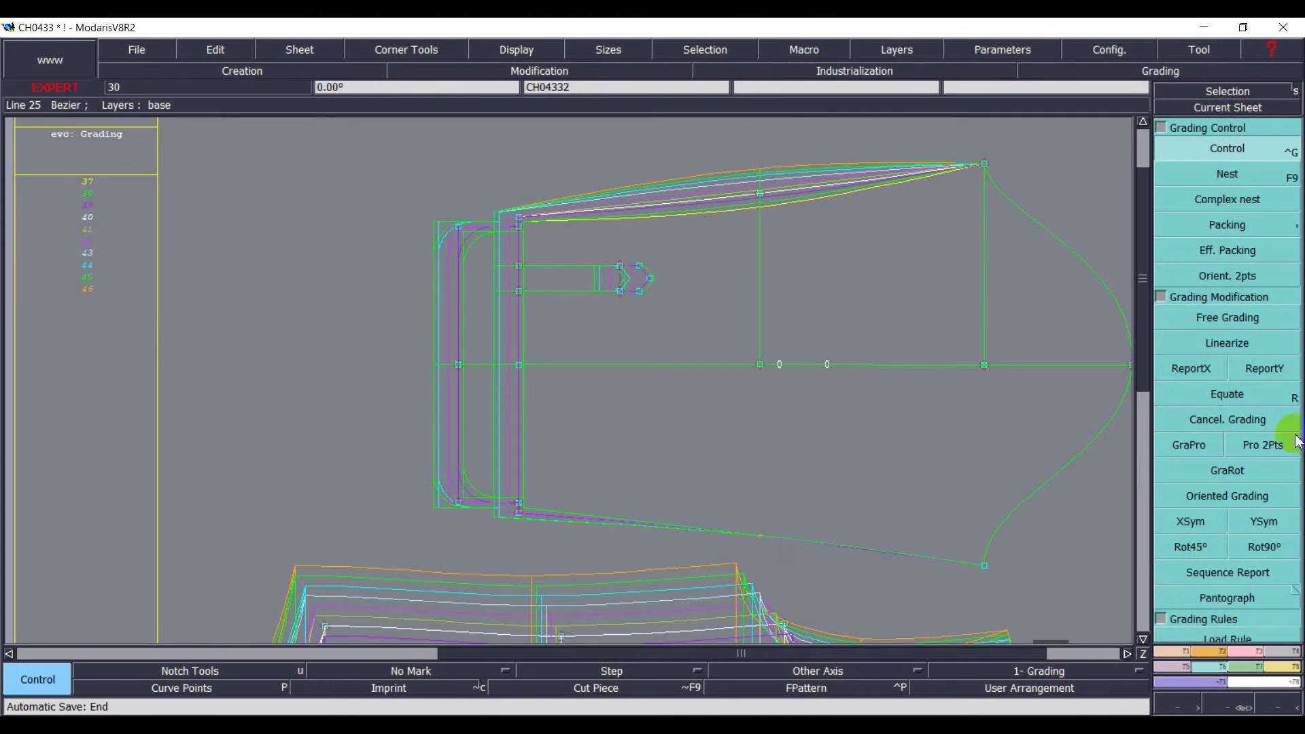
left_click(1262, 369)
left_click(760, 194)
left_click(793, 566)
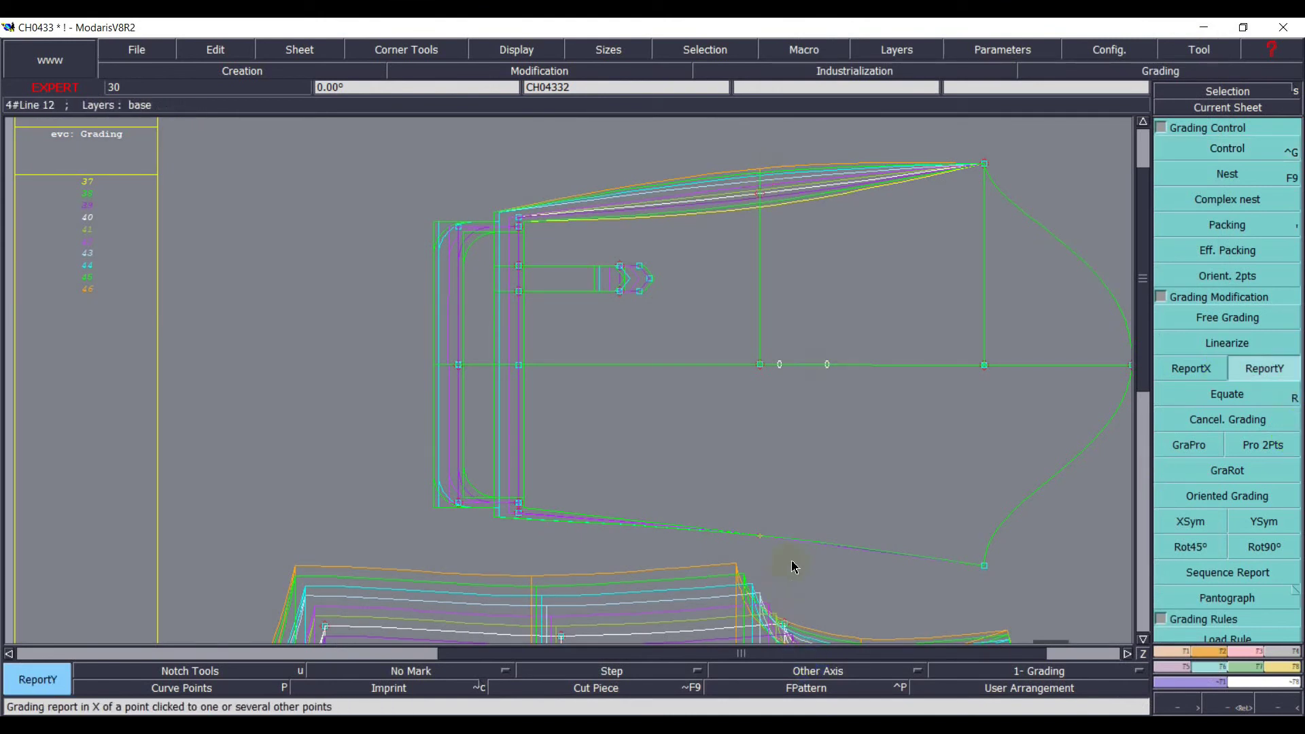
left_click(760, 537)
left_click(1191, 522)
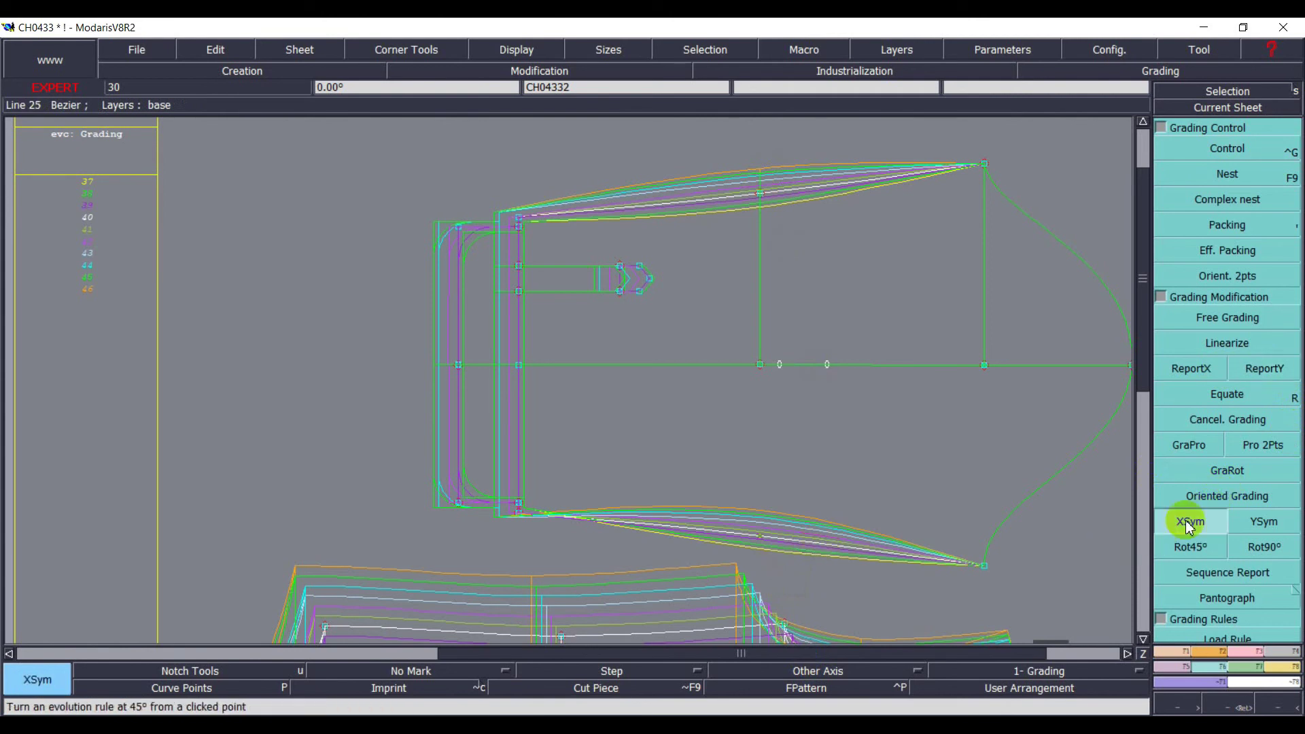
left_click(760, 536)
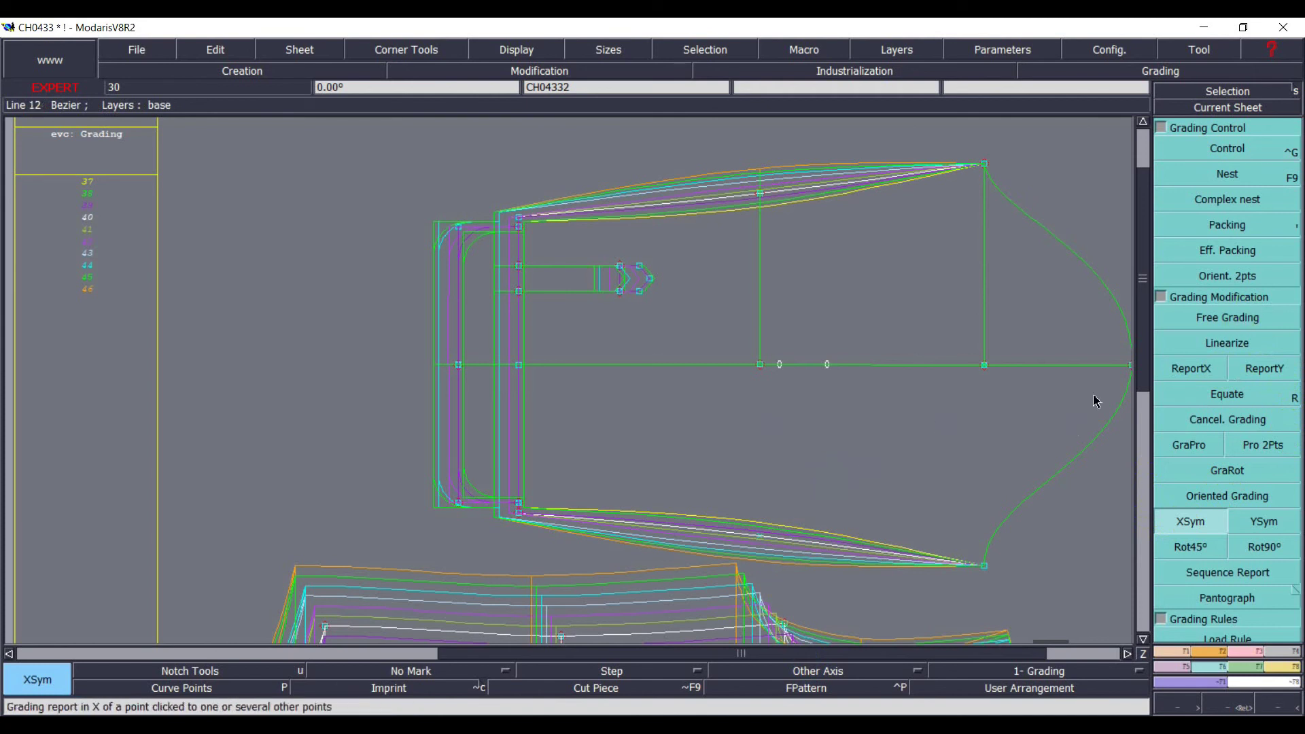
- Stack the sleeve's graded sizes on the centre point of the cuff seam with Packing, and consult the PDF size table
left_click(1226, 225)
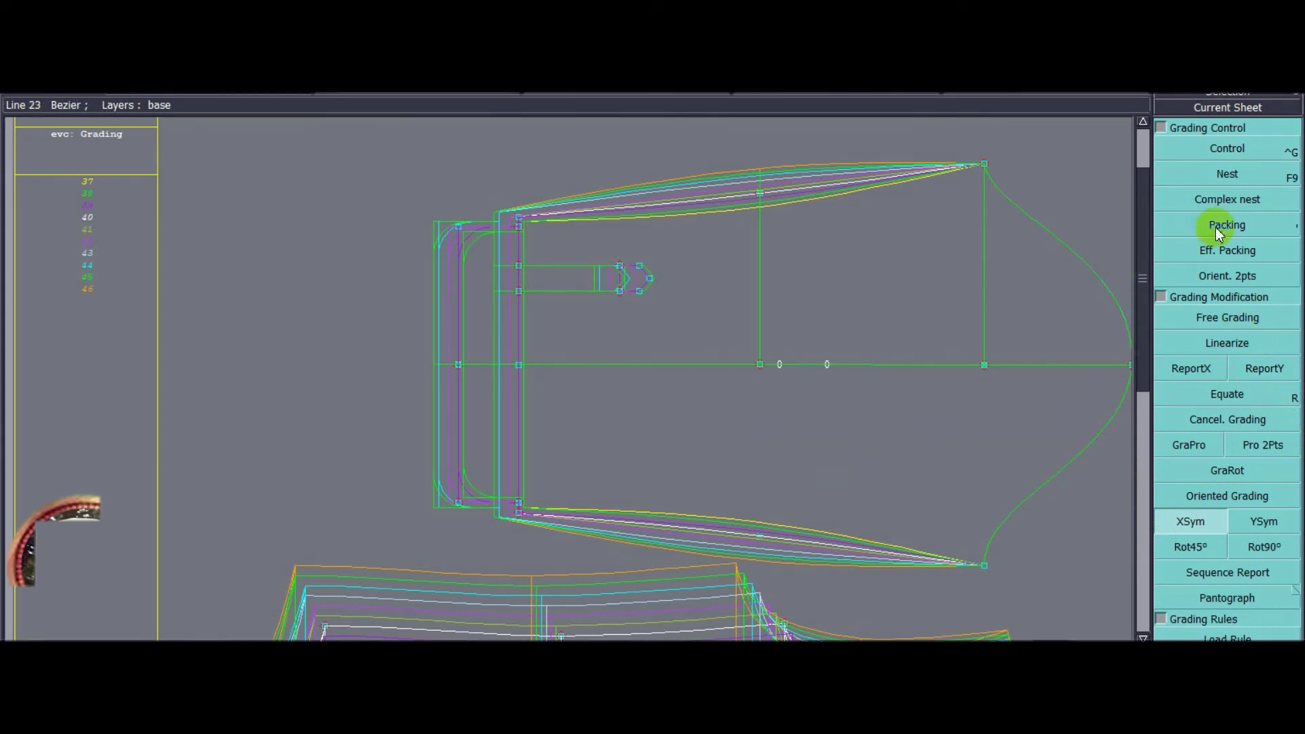
left_click(521, 365)
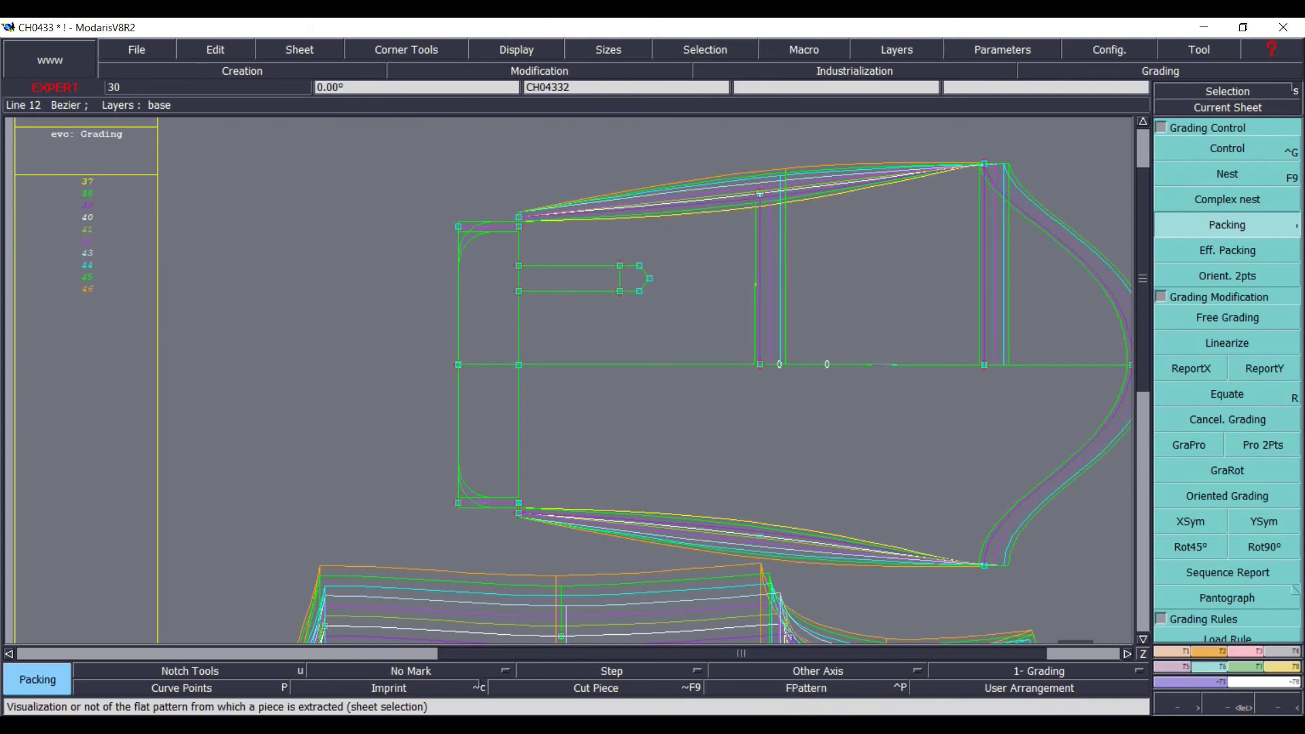
left_click(443, 727)
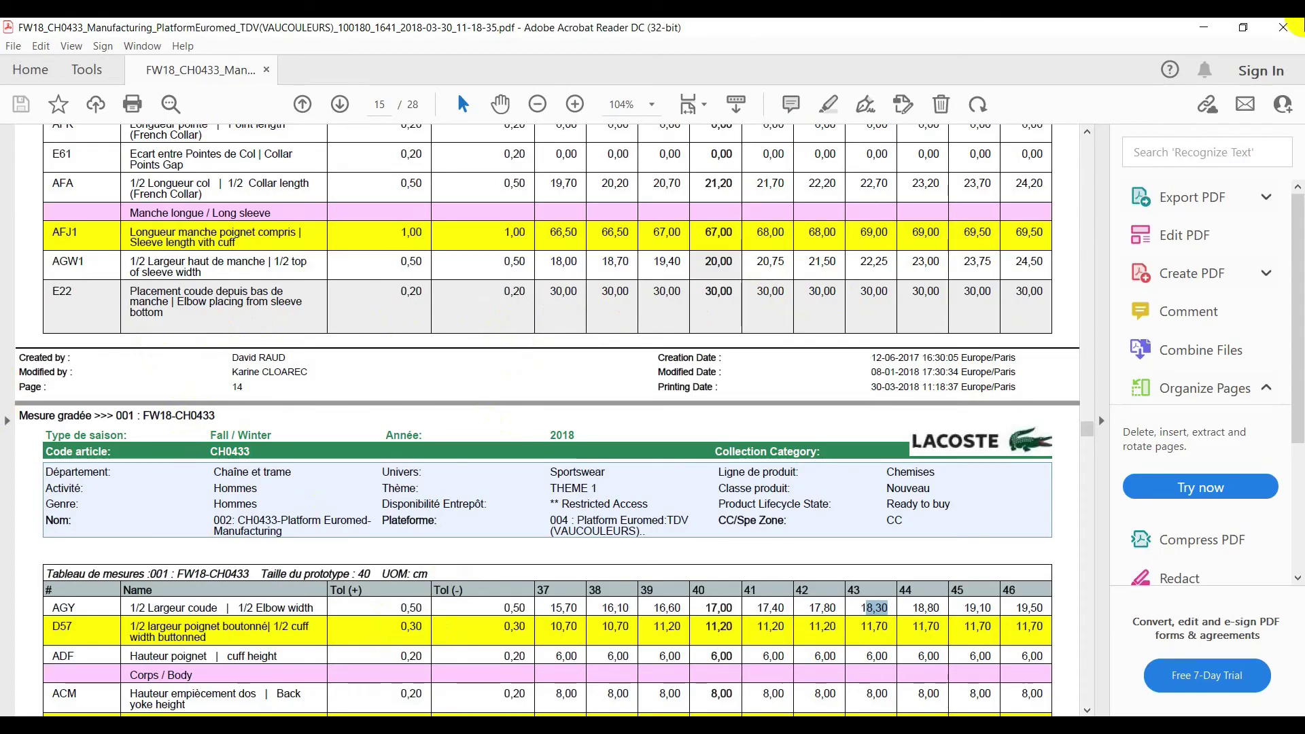
left_click(1203, 27)
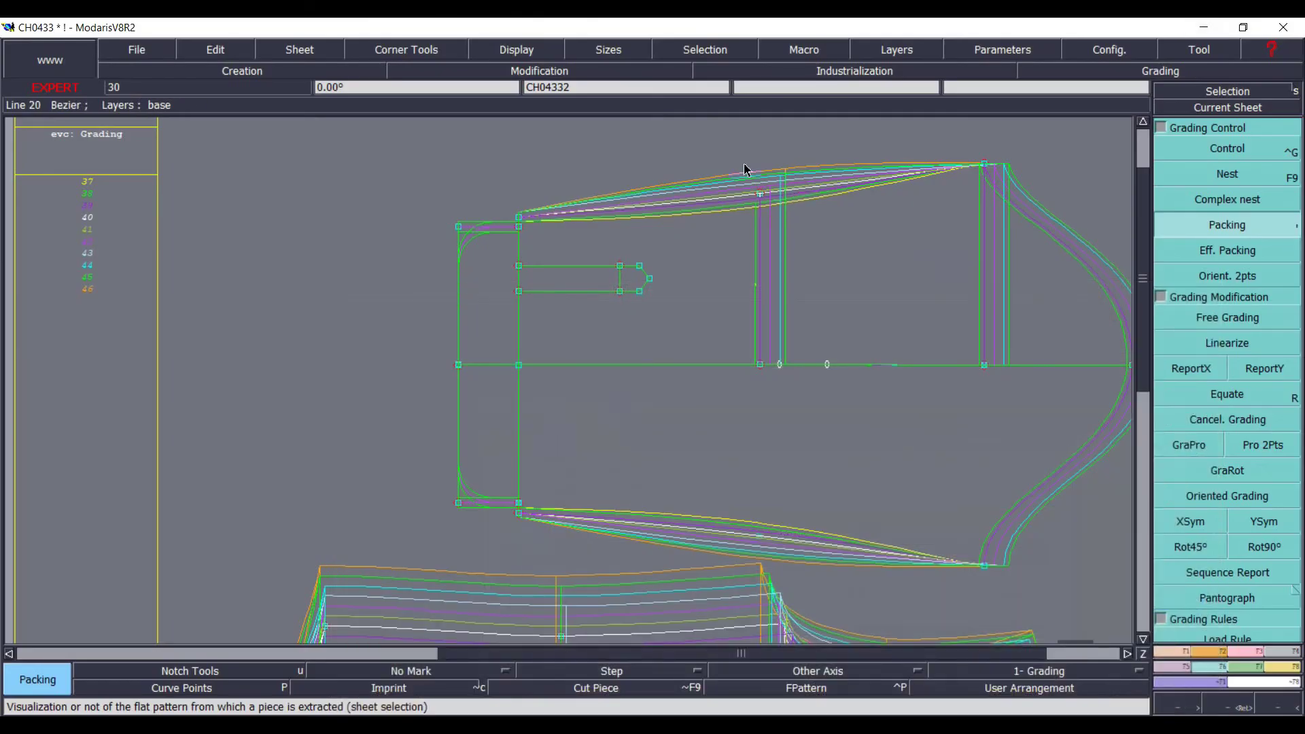
- Report the X grading of the cuff seam's centre point to the elbow line points, and shift the Packing back to the sleeve cap
left_click_drag(729, 158, 825, 406)
left_click(1191, 368)
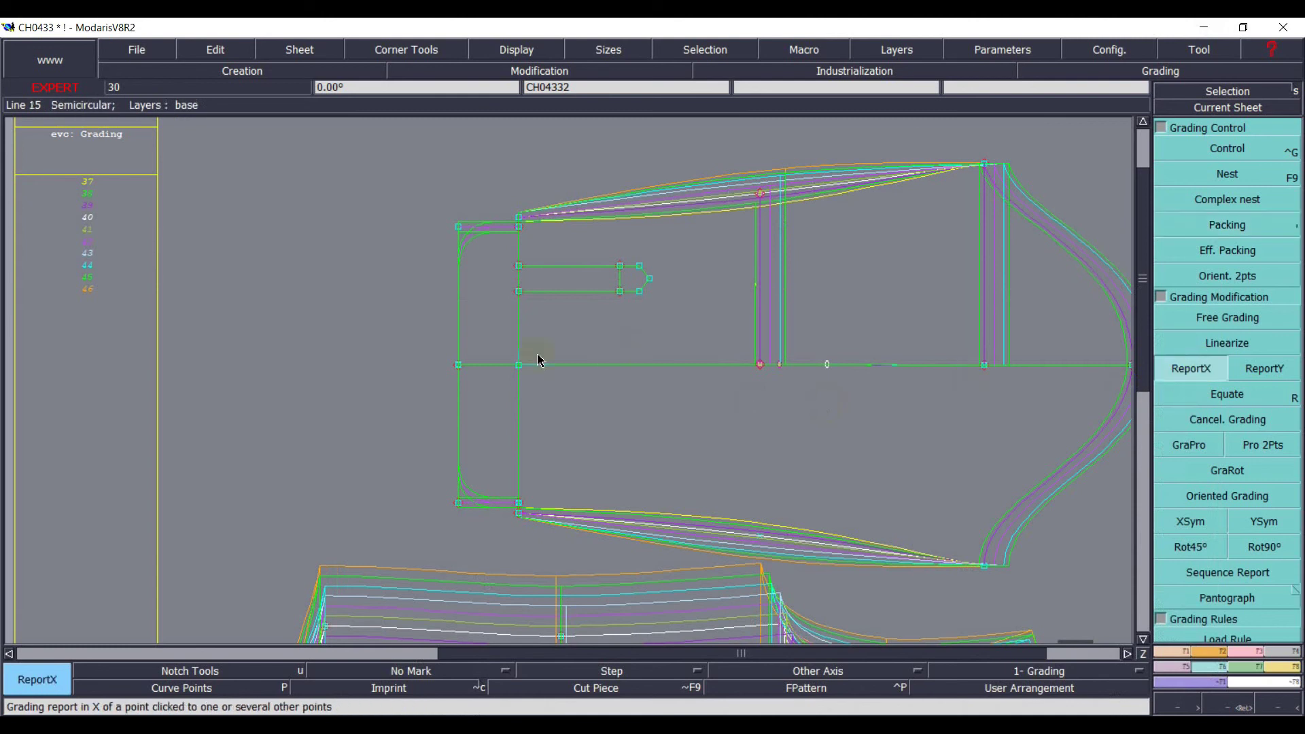
left_click(762, 366)
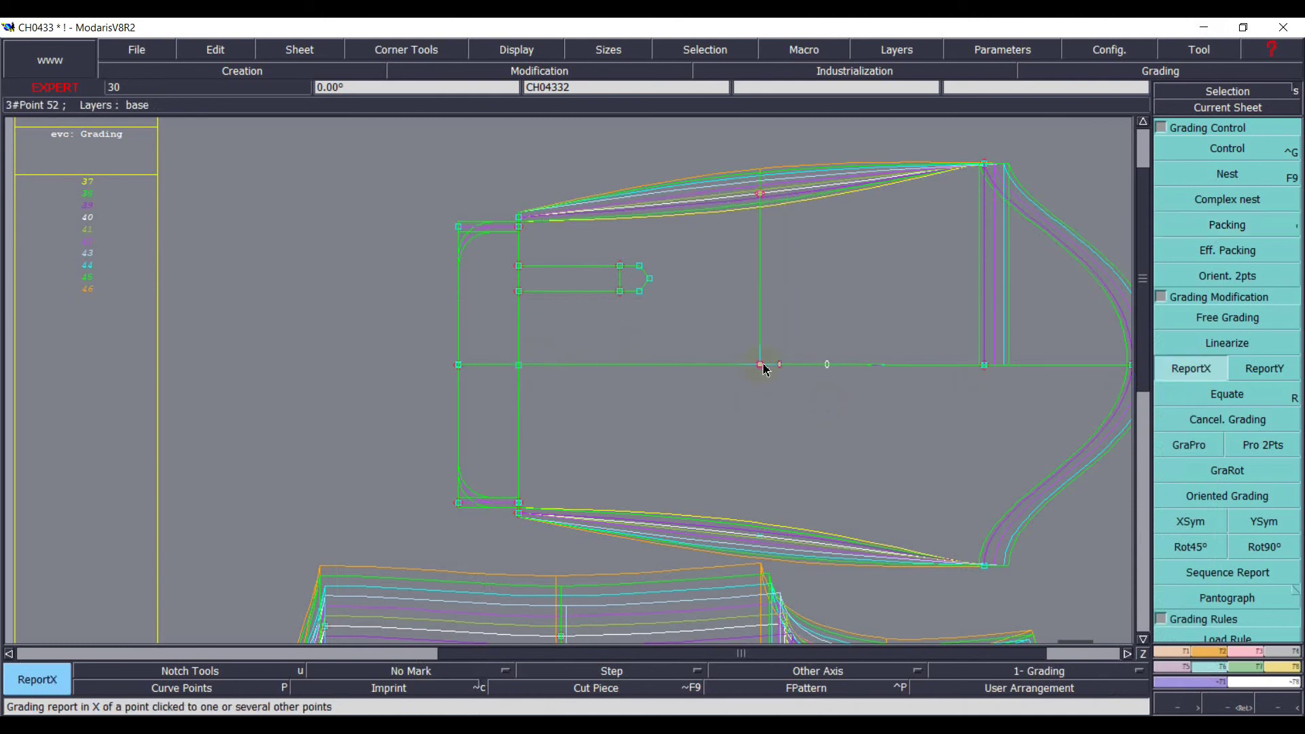
left_click(840, 274)
left_click(1233, 229)
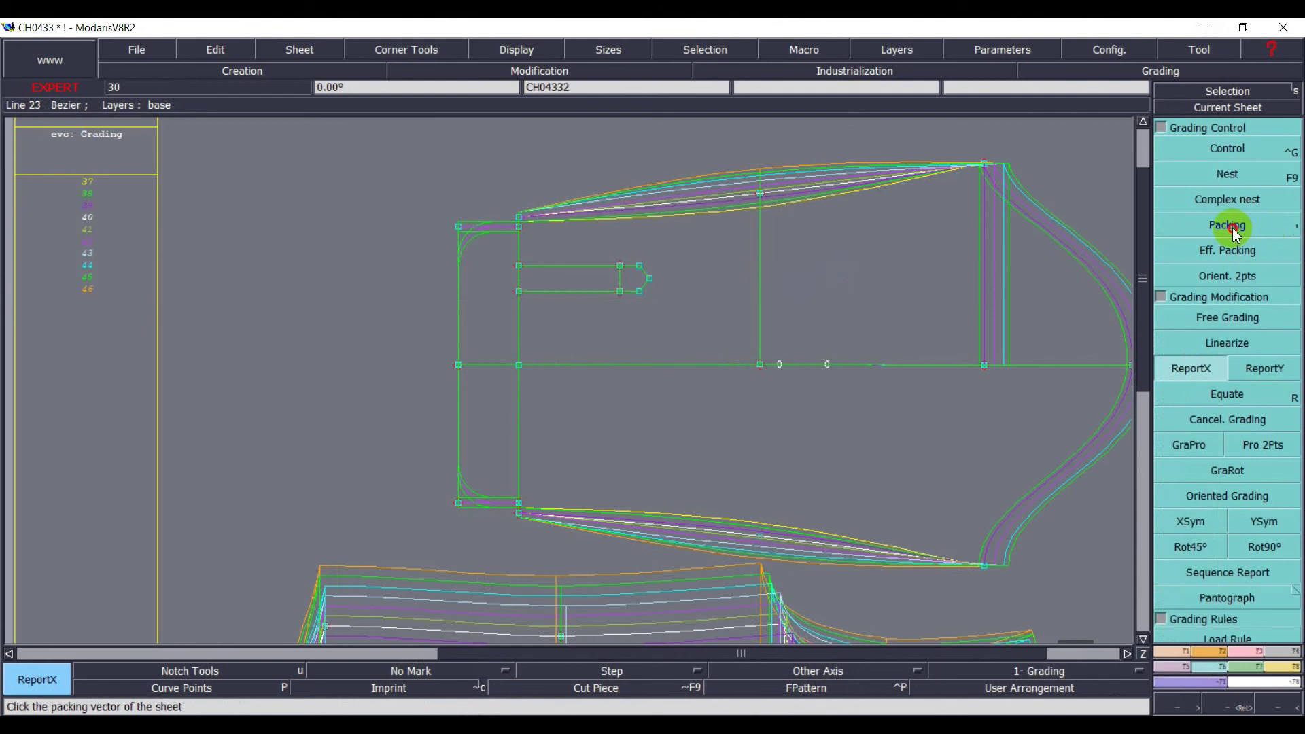
left_click(1232, 231)
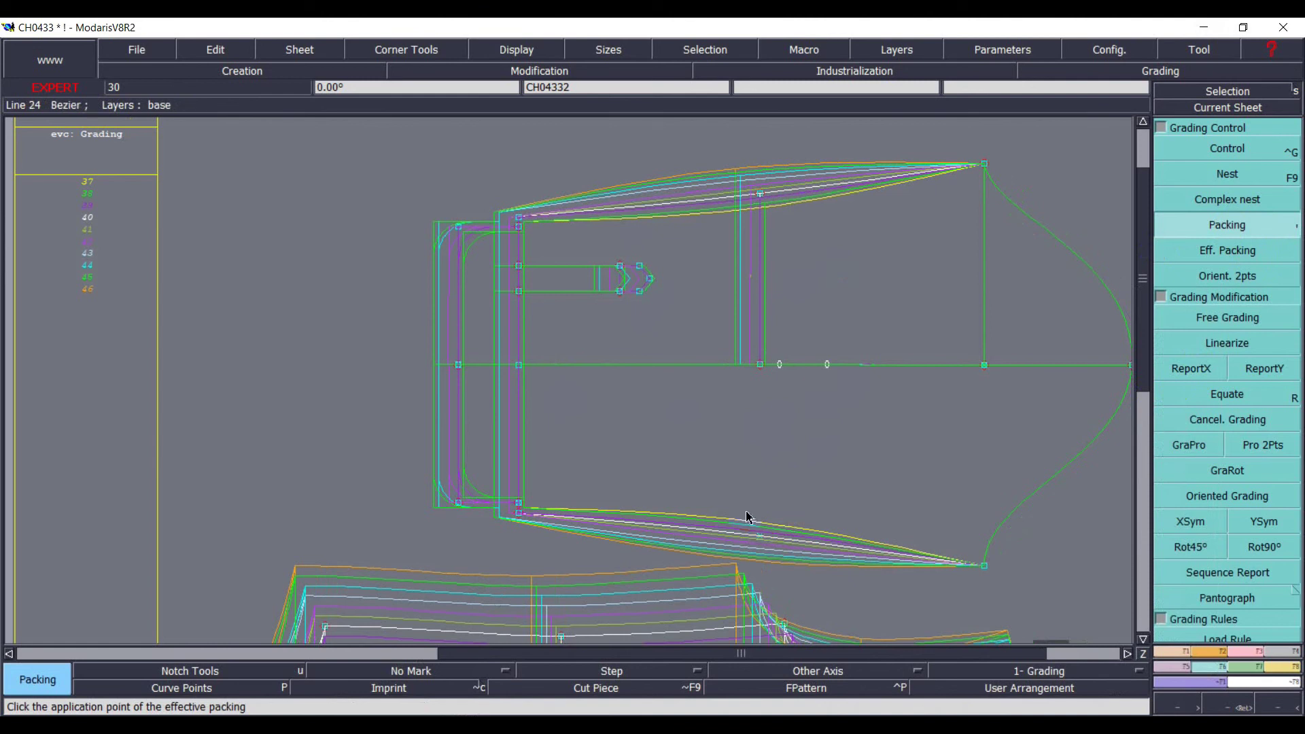
left_click(1192, 369)
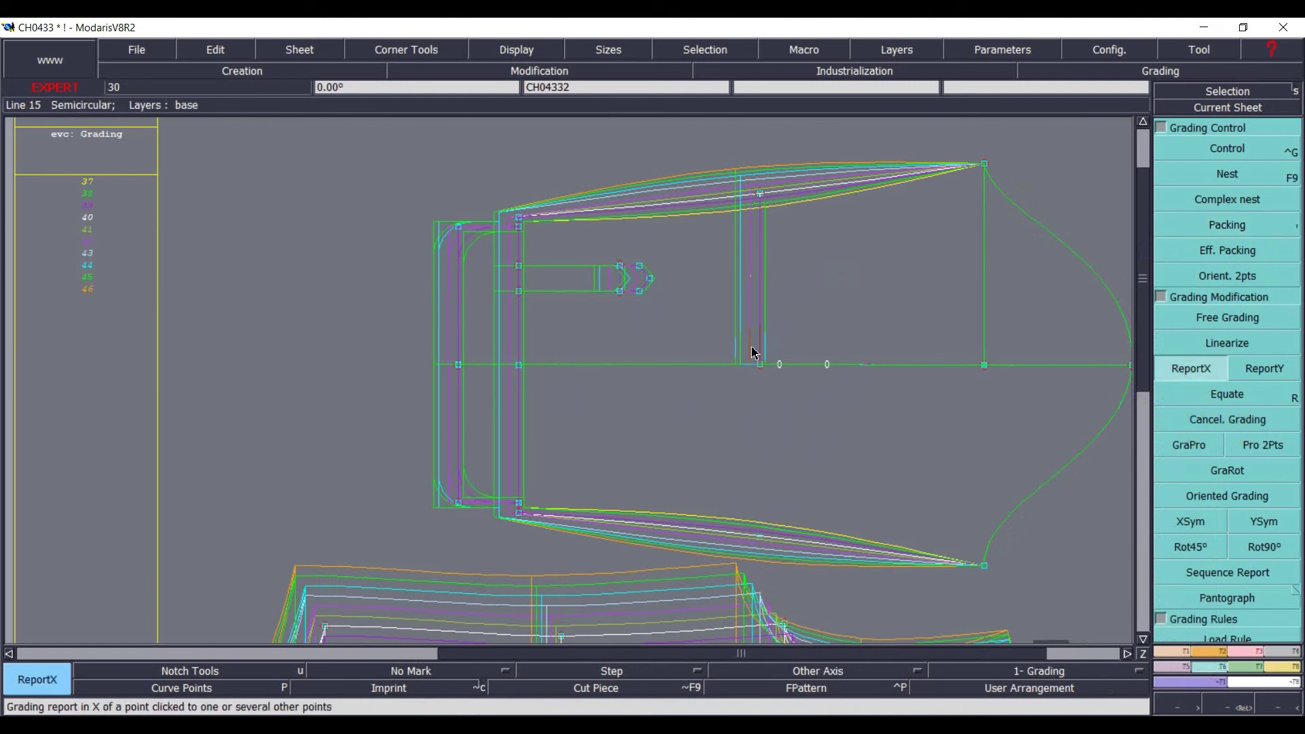
left_click(760, 365)
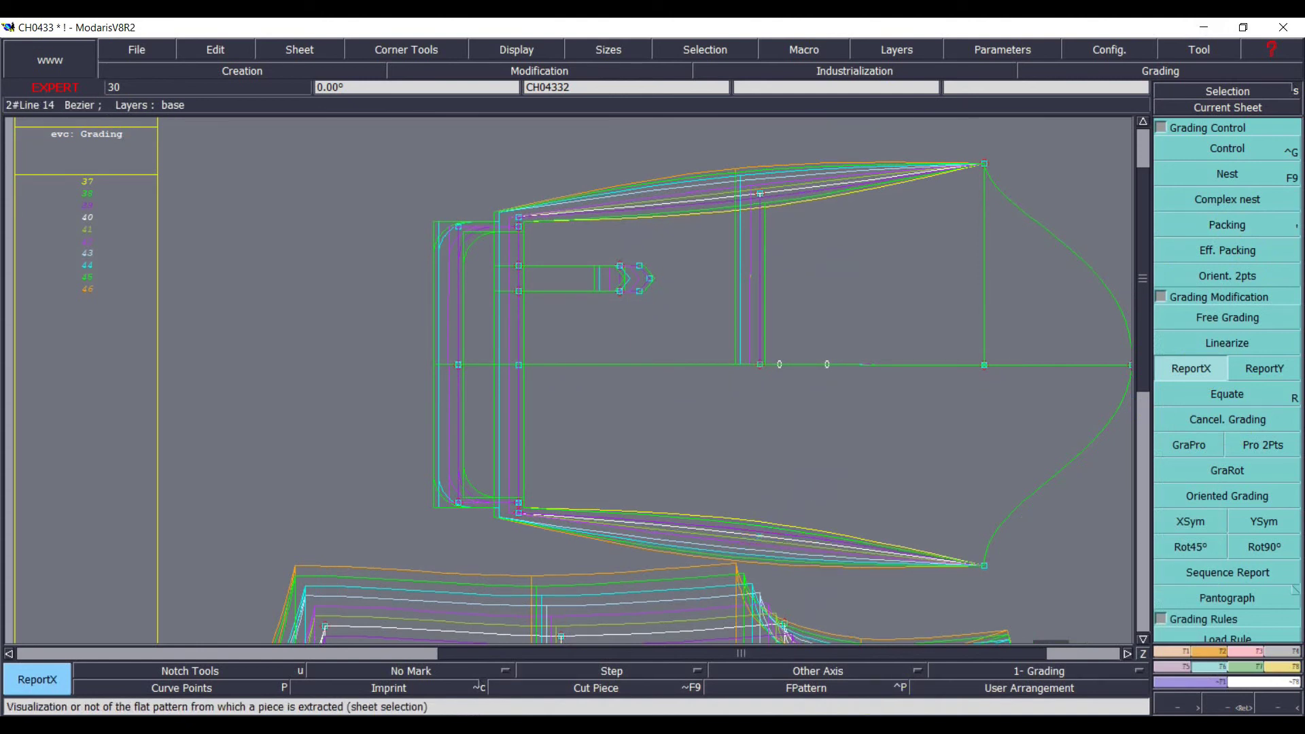
- Consult the PDF's measurement drawing and long-sleeve size rows, look at the MChart2 measurement chart, and return to the Modaris sleeve sheet
left_click(771, 725)
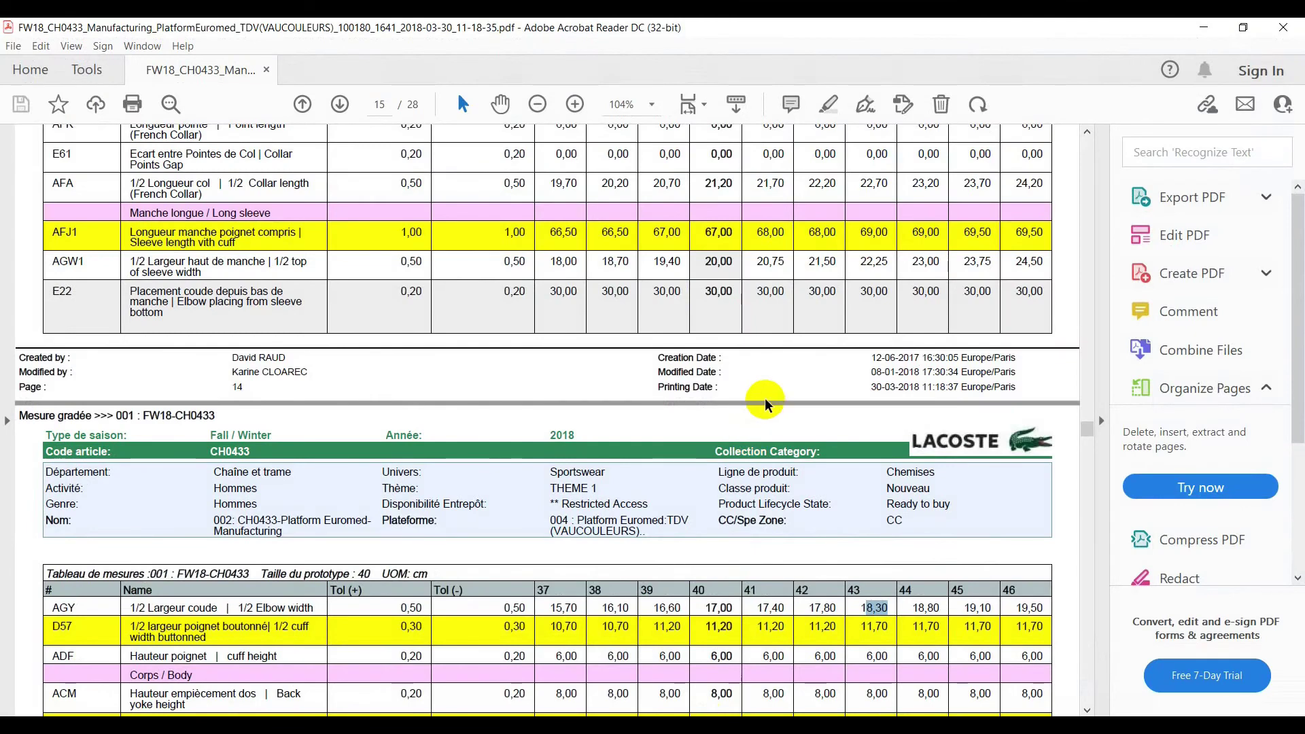
scroll(583, 429, "up", 12)
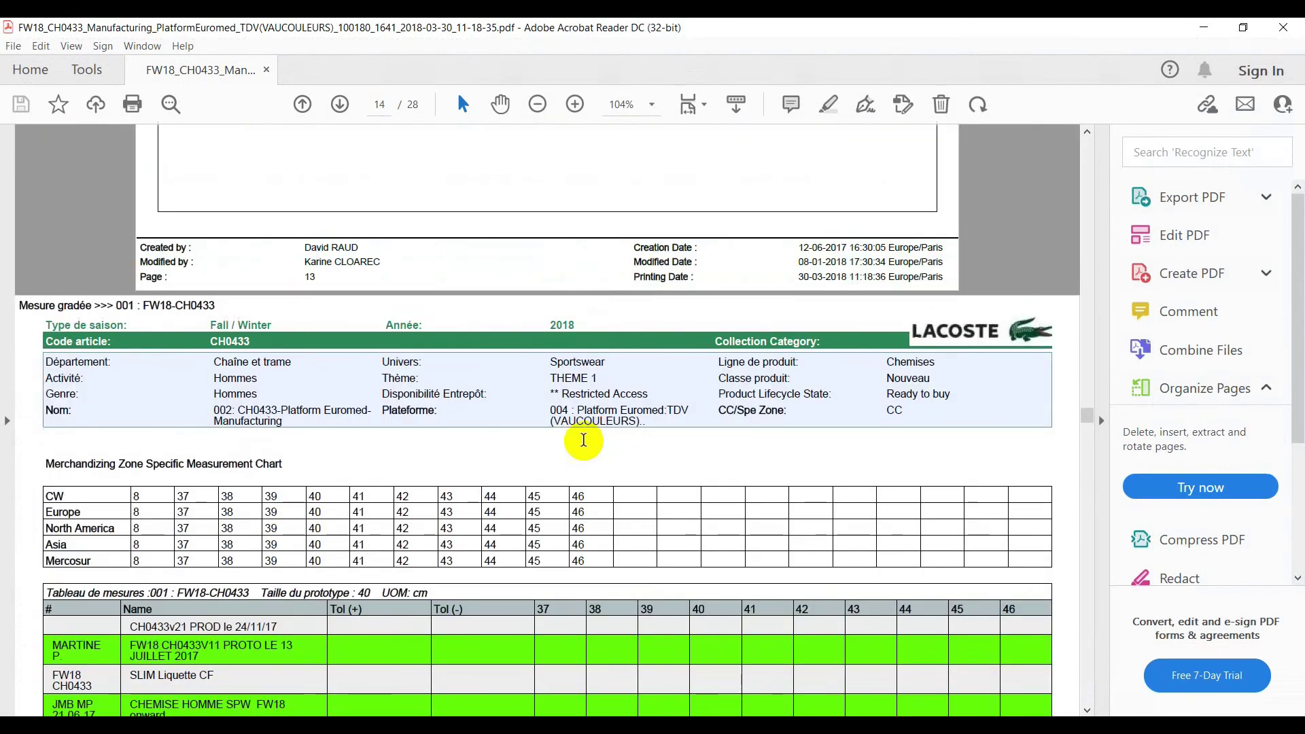
scroll(598, 466, "up", 3)
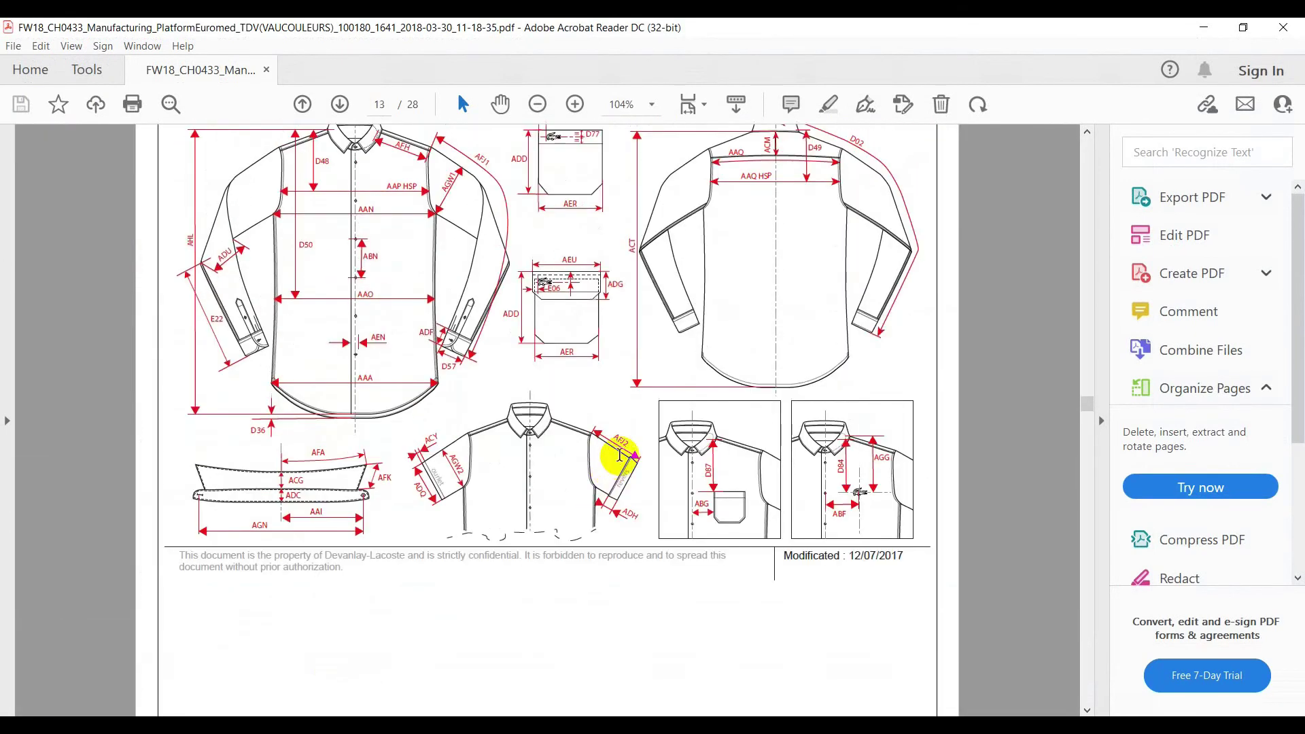
scroll(619, 453, "down", 15)
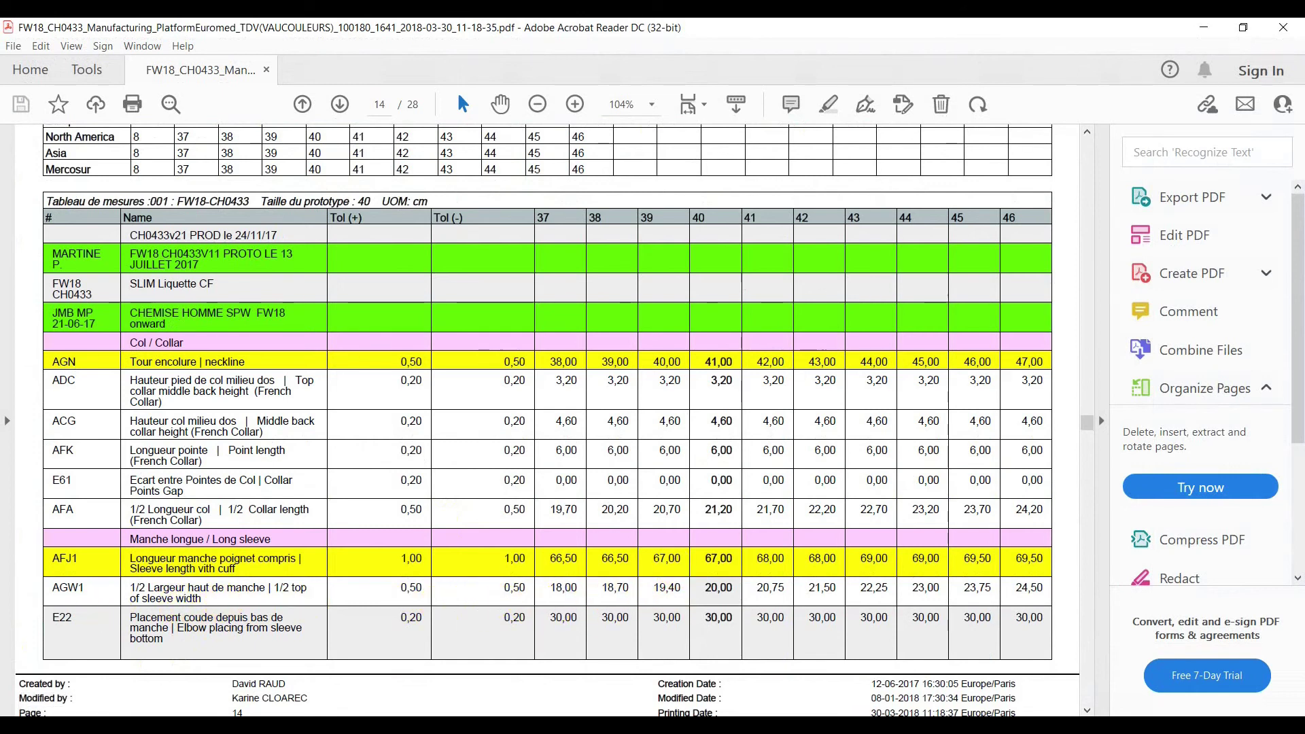
left_click(857, 725)
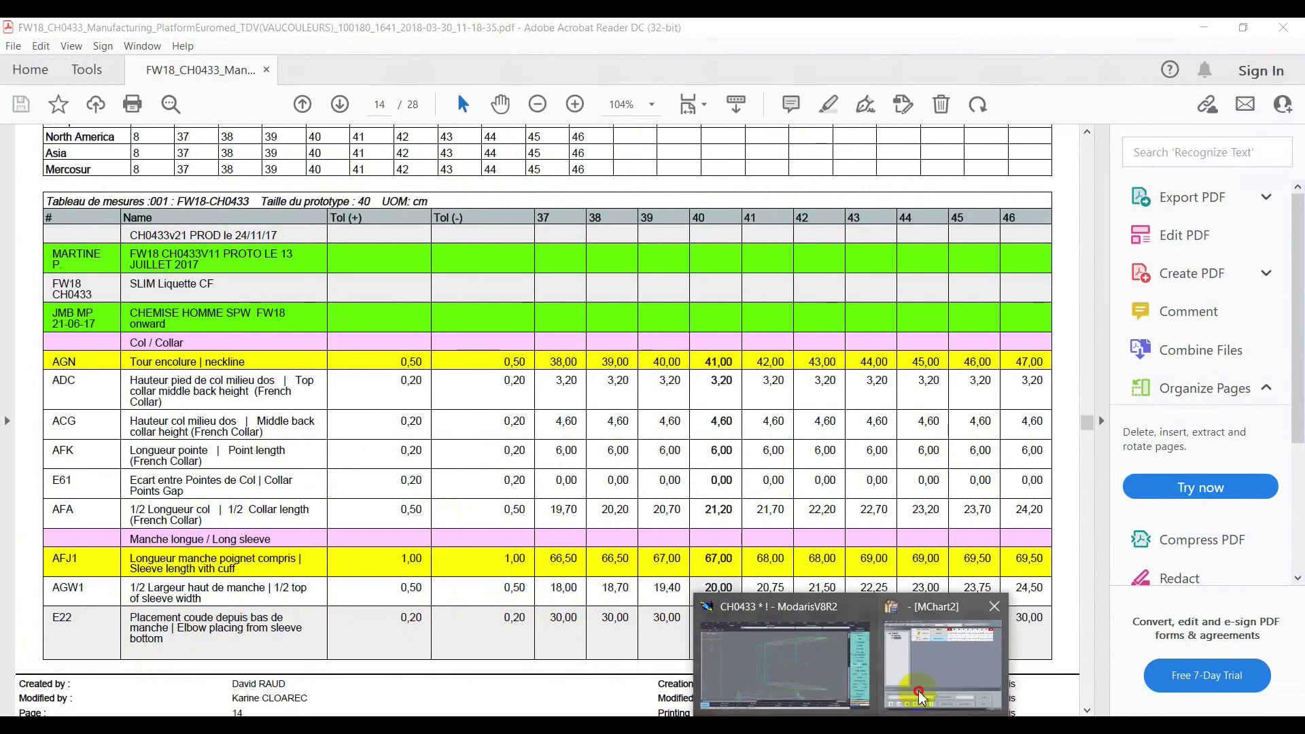
left_click(916, 692)
left_click(846, 730)
left_click(781, 662)
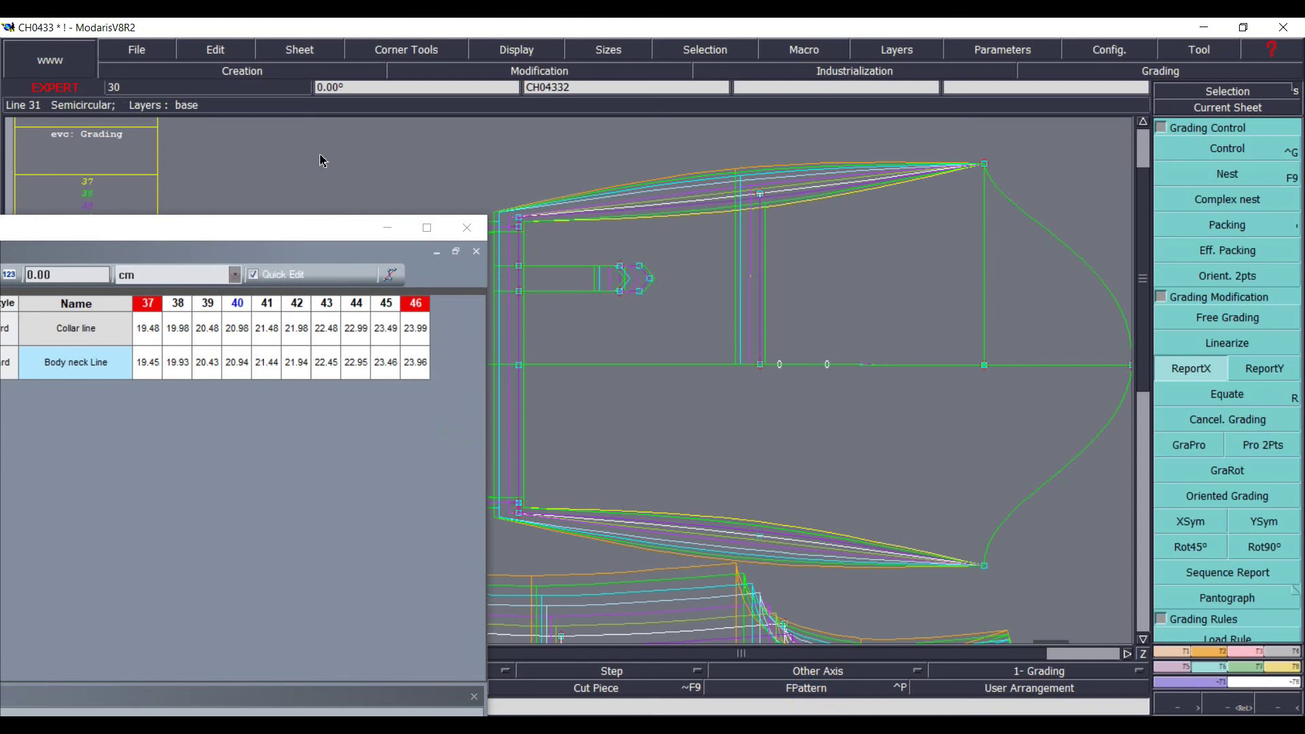
left_click(427, 226)
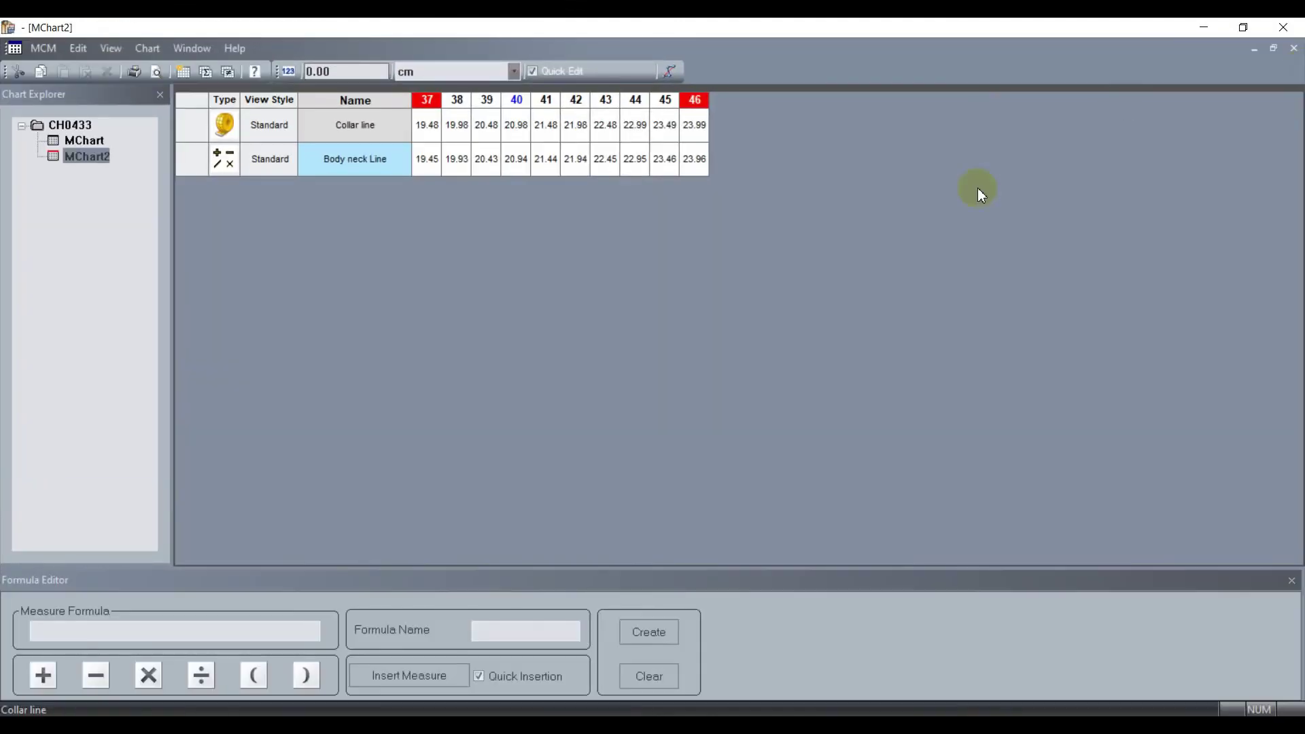
left_click(1213, 30)
- Using the PDF's half top-of-sleeve width row, set the upper underarm point's ddy to 0.7, 0.7 and 0.6 up to size 40, and 0.75 per size up to 45
left_click(1223, 149)
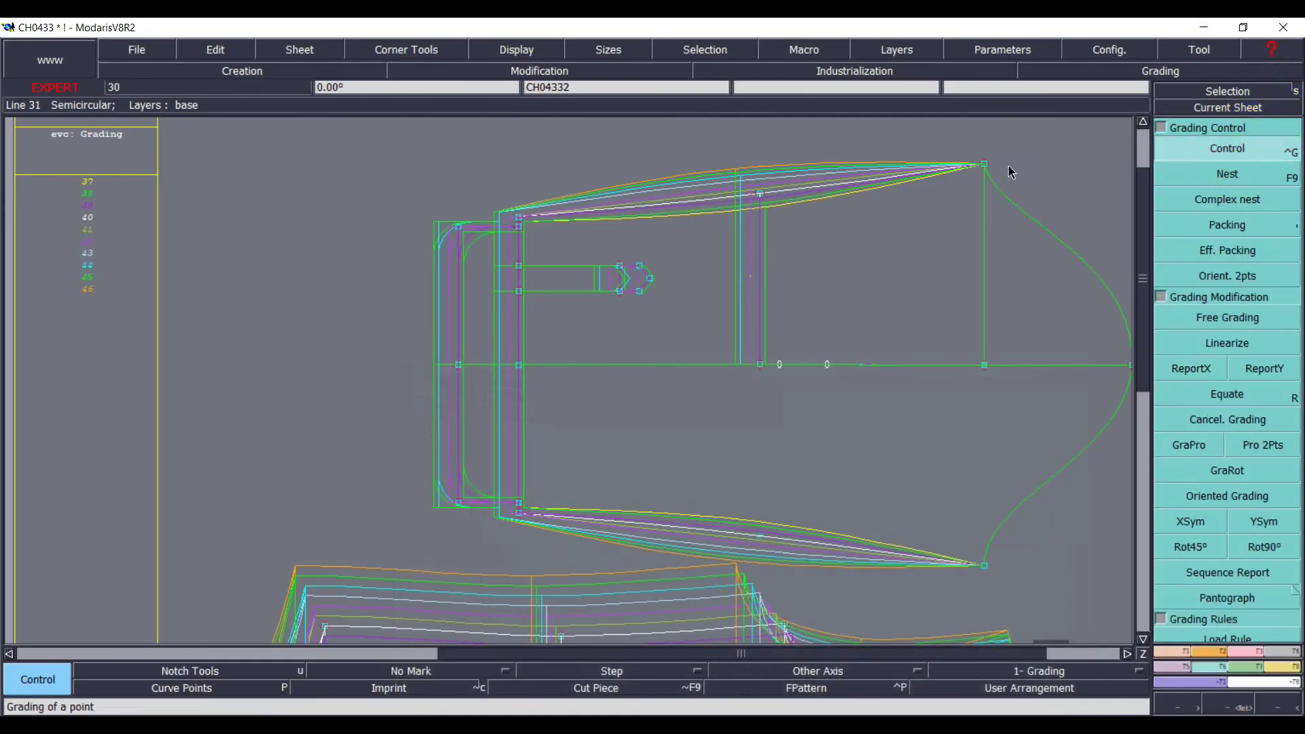
left_click(984, 164)
left_click(1079, 113)
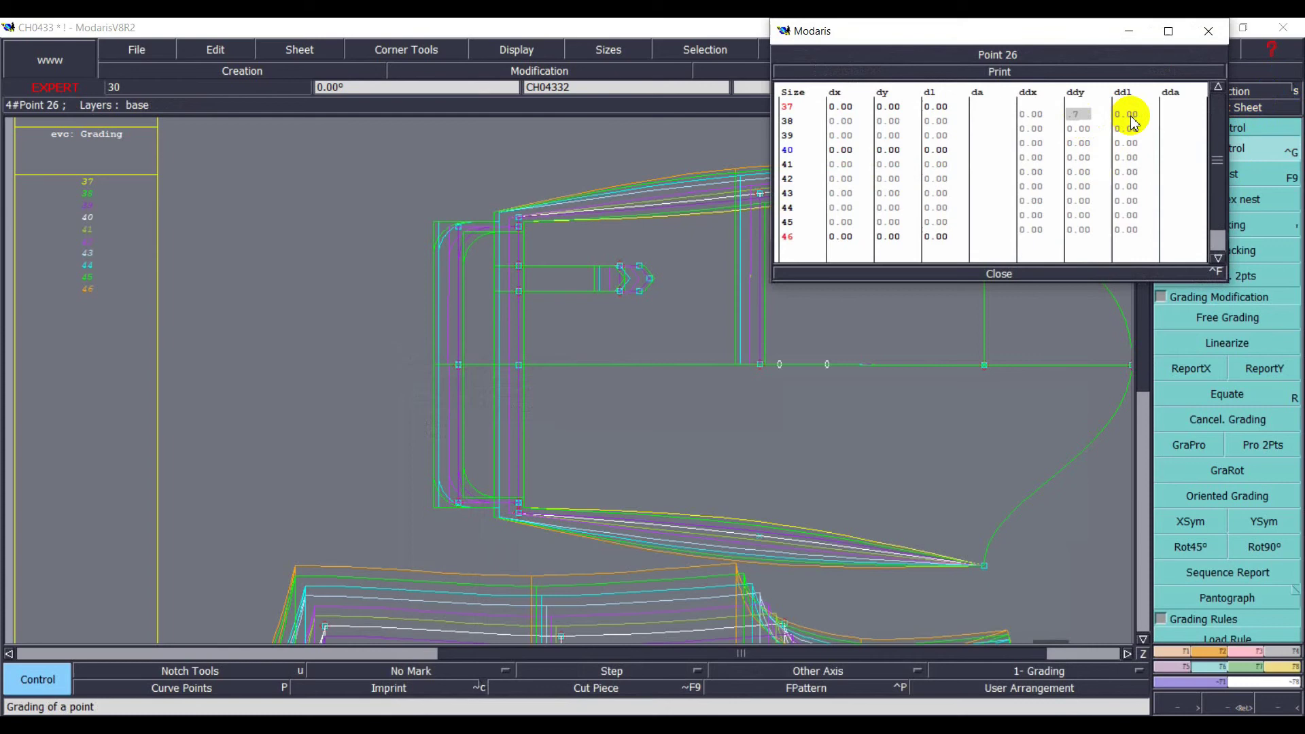
key("alt+Tab")
left_click_drag(960, 590, 992, 590)
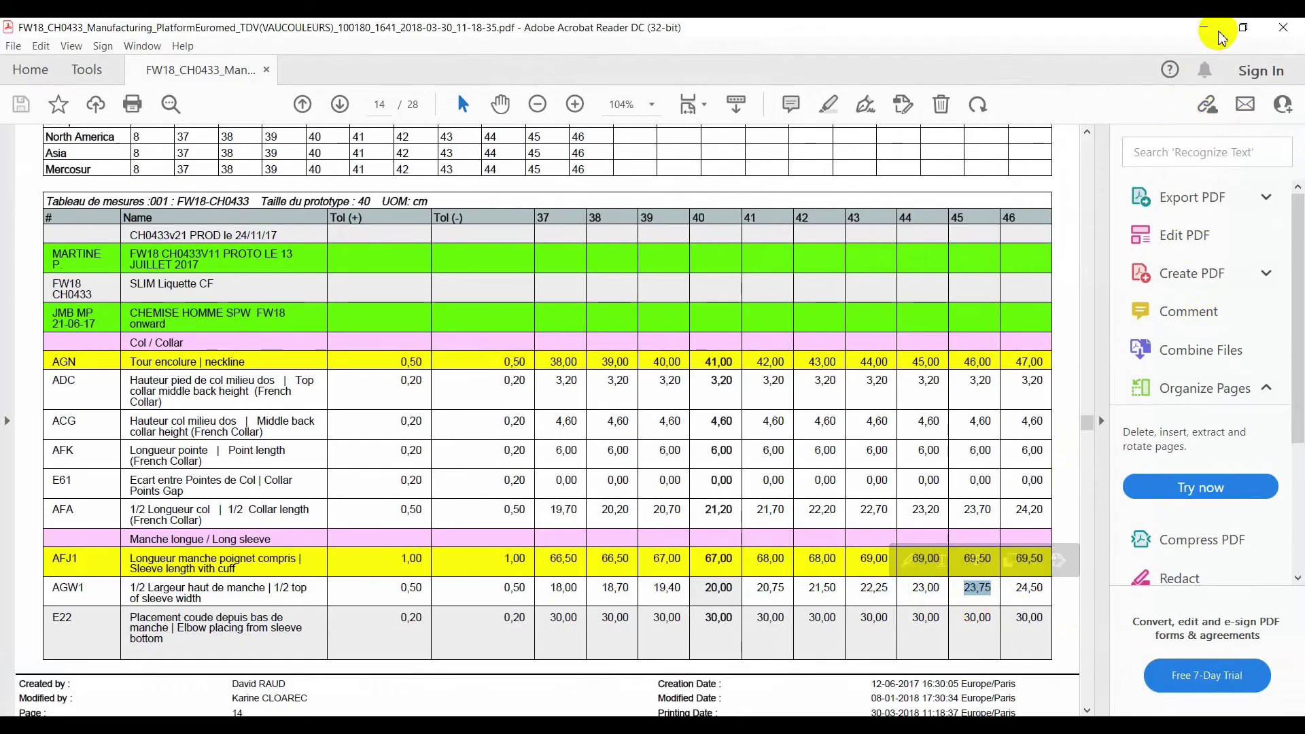
left_click(1204, 27)
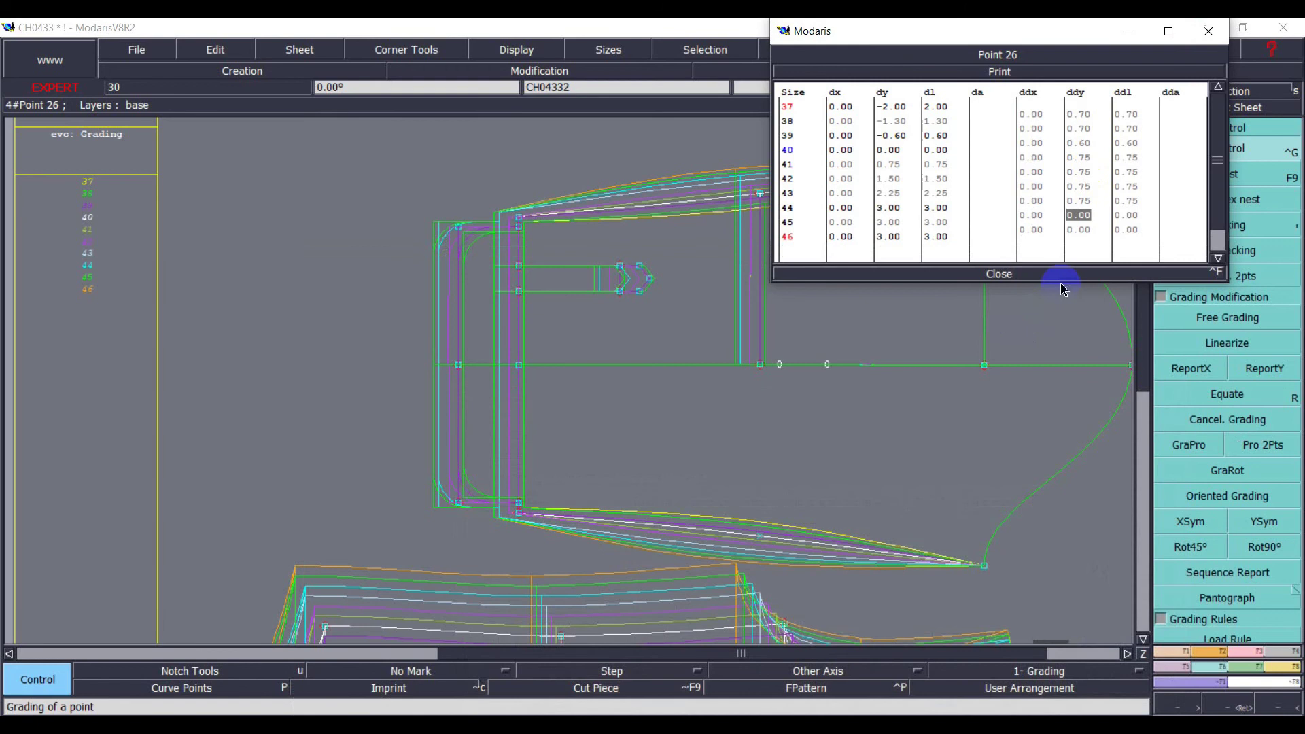
type(".75")
key("Return")
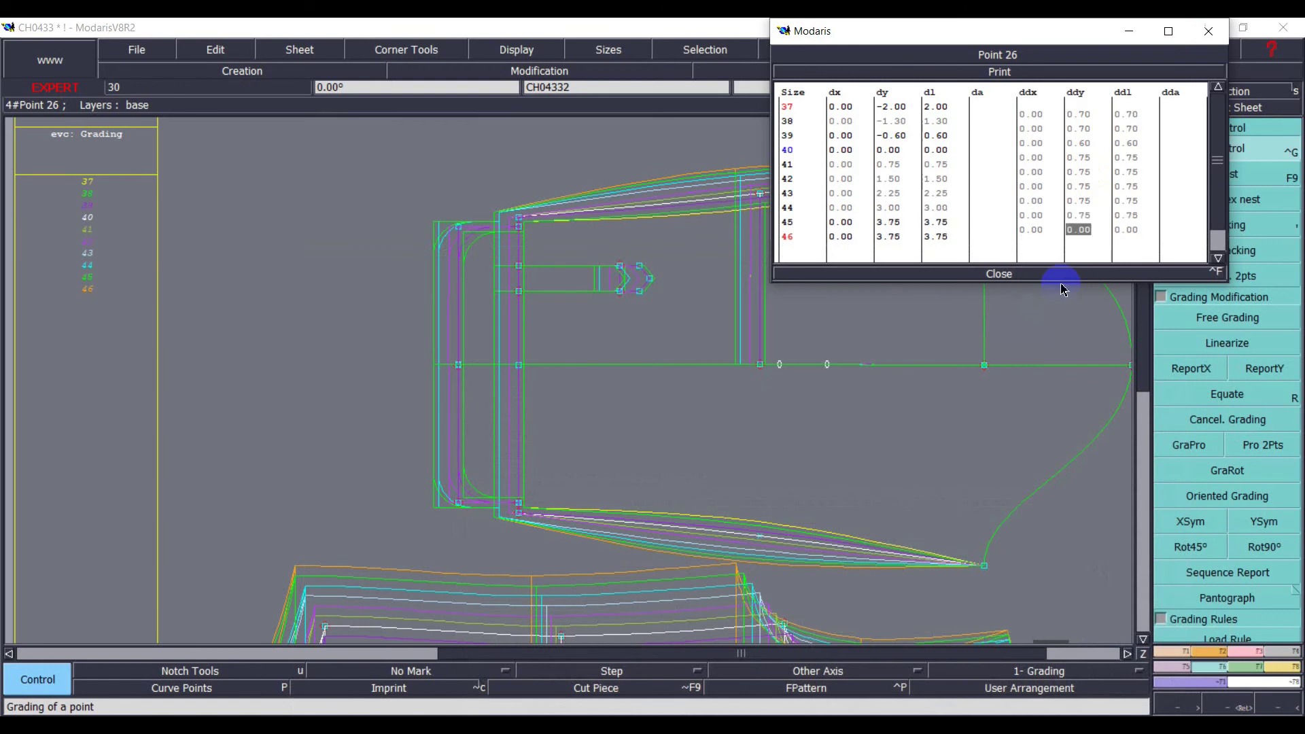
- Set the upper underarm point's ddy to 0.75 for sizes 45–46 after checking the PDF, and close its grading table
left_click(891, 729)
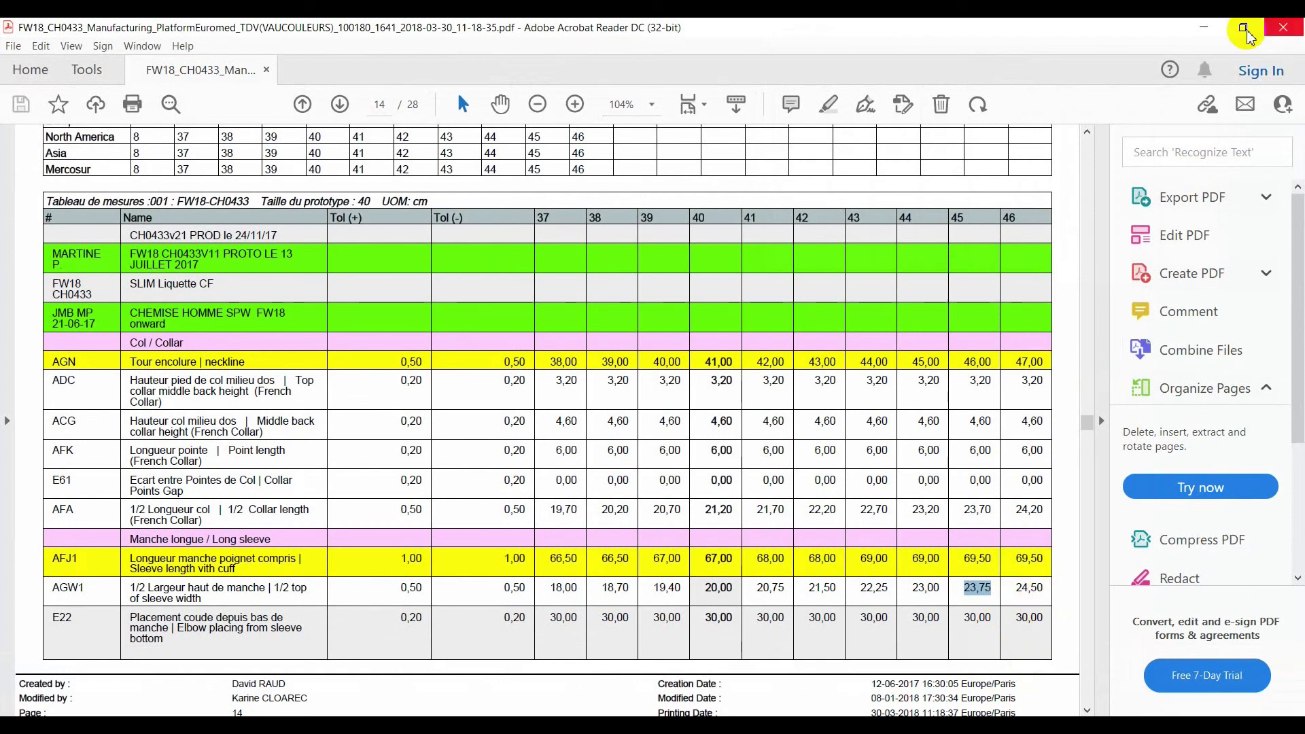
left_click(1204, 27)
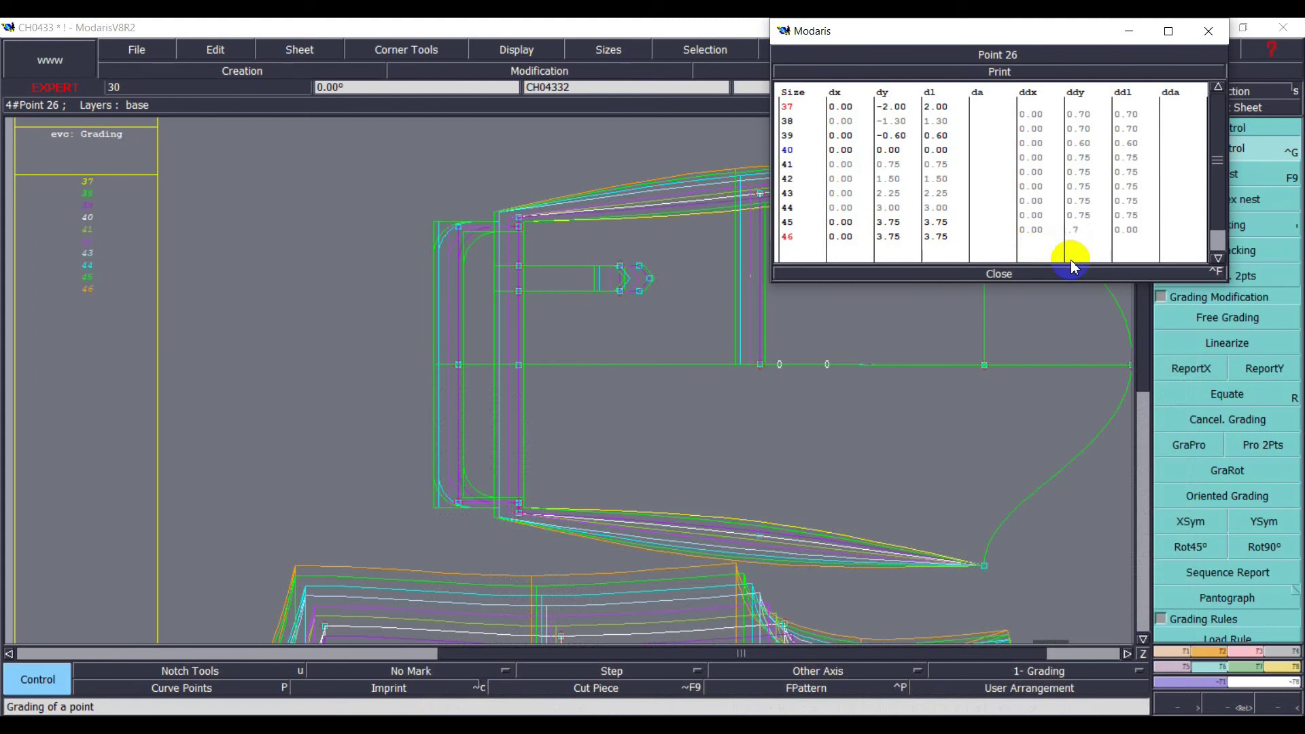
key("Return")
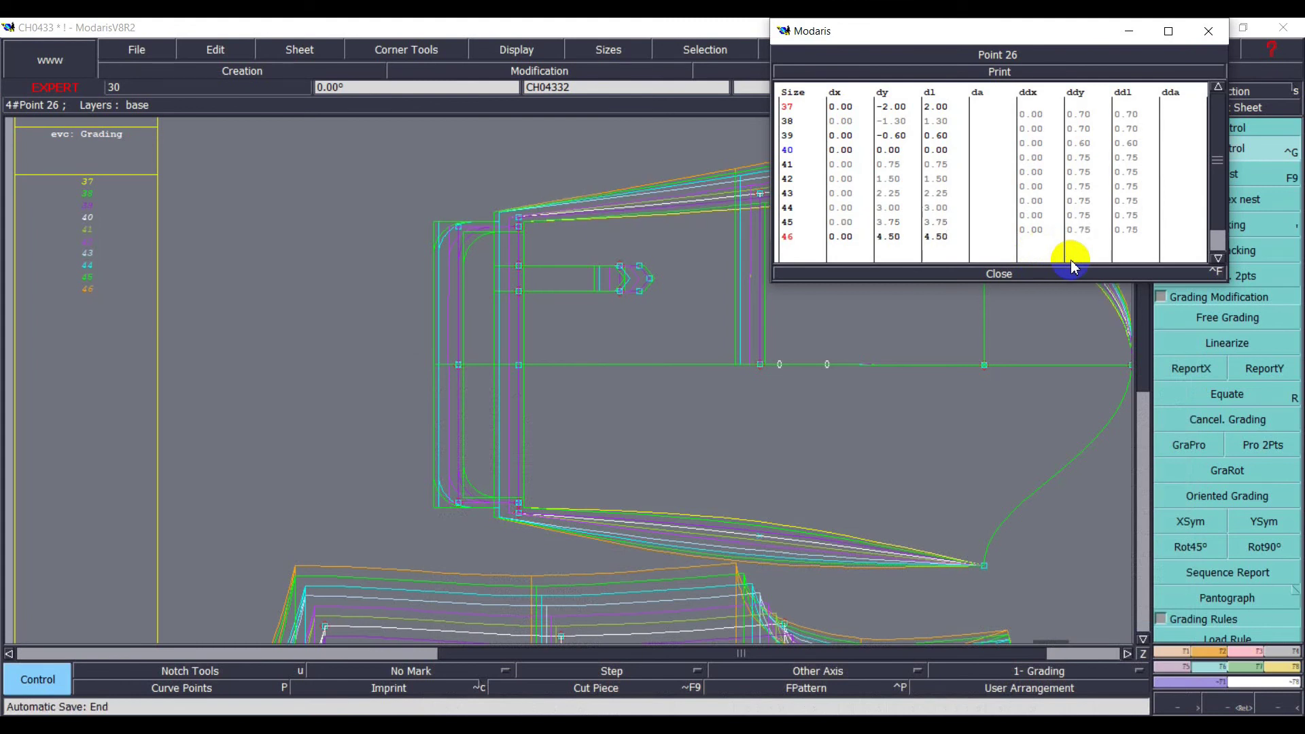
left_click(1004, 270)
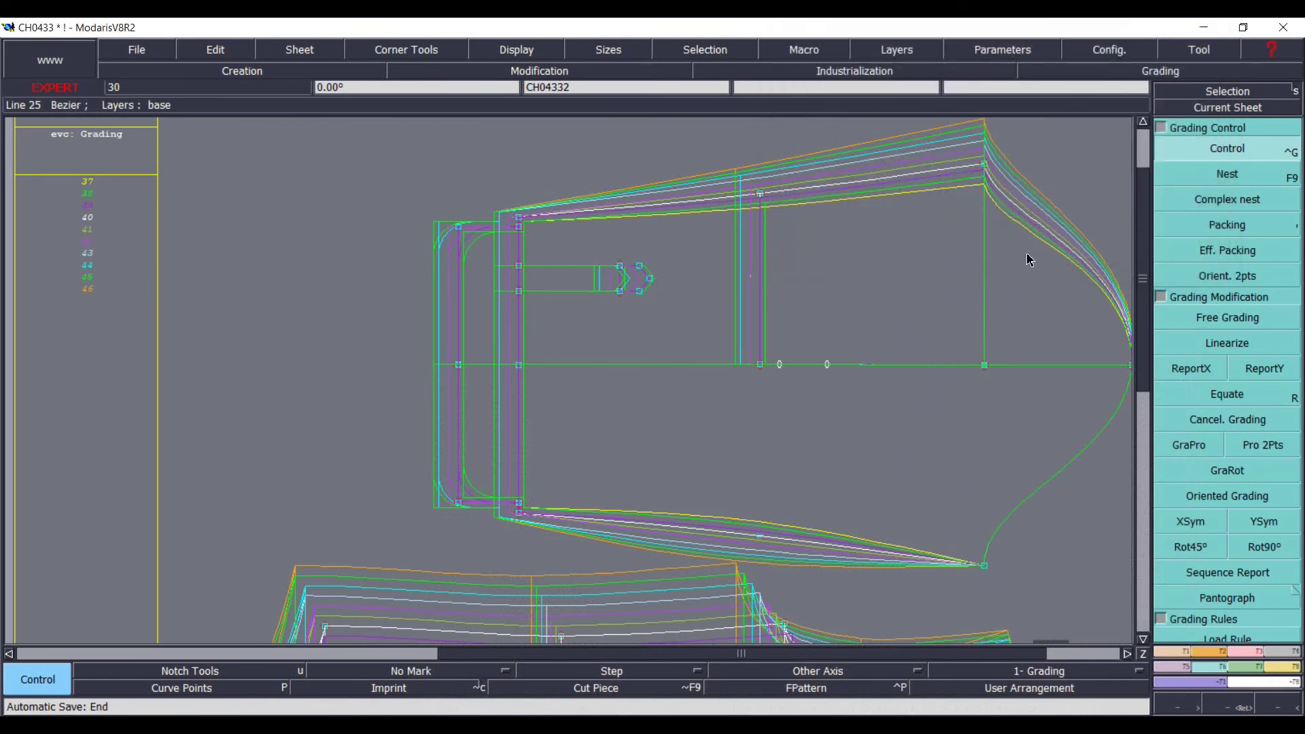
- Set the upper underarm point's ddx to -0.5 for all size intervals from 37 to 46, and close its grading table
left_click(1217, 225)
left_click(1251, 149)
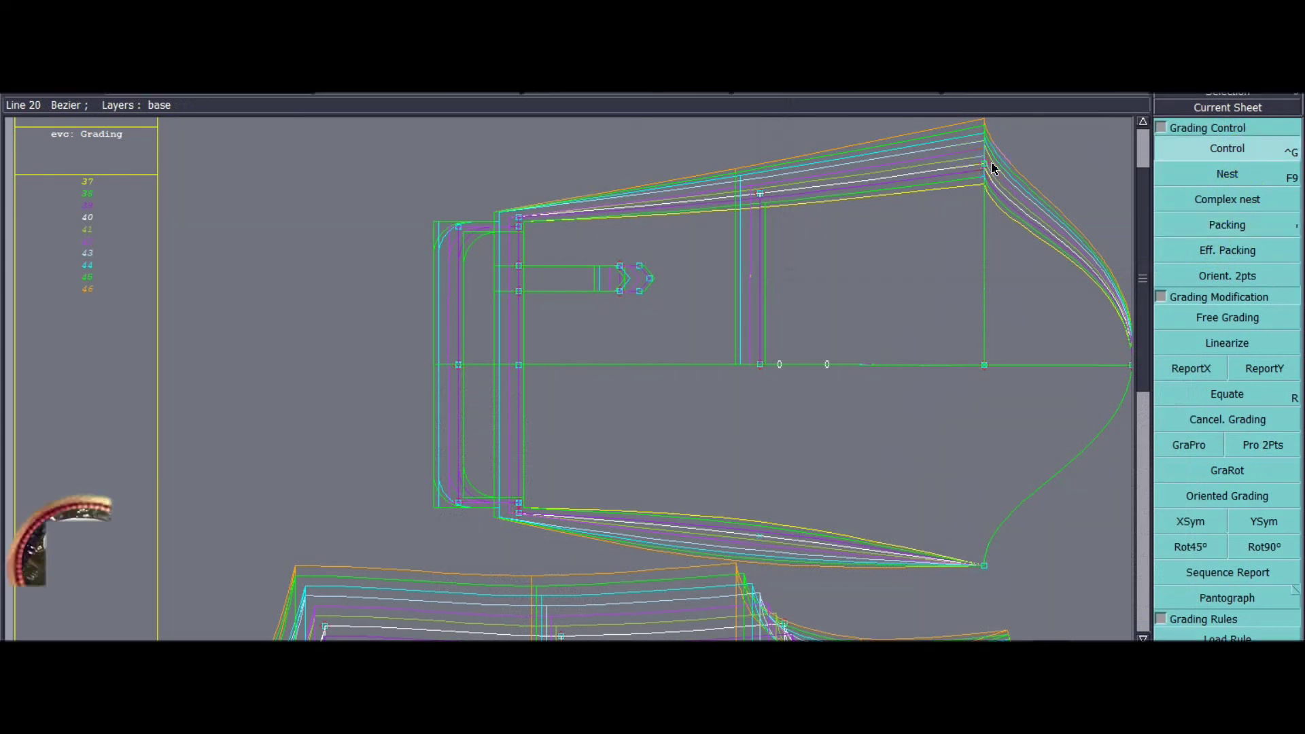
left_click(984, 163)
left_click_drag(1040, 111, 1047, 239)
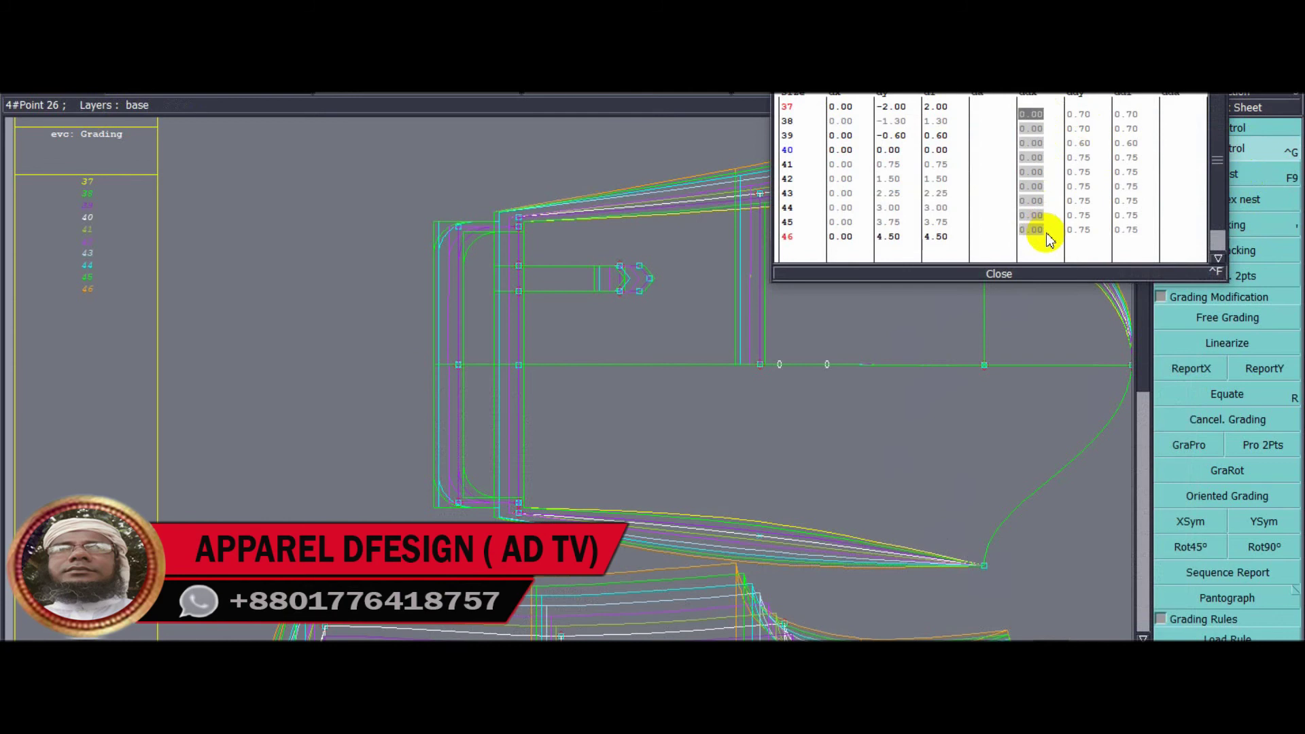
type("-0.5")
key("Return")
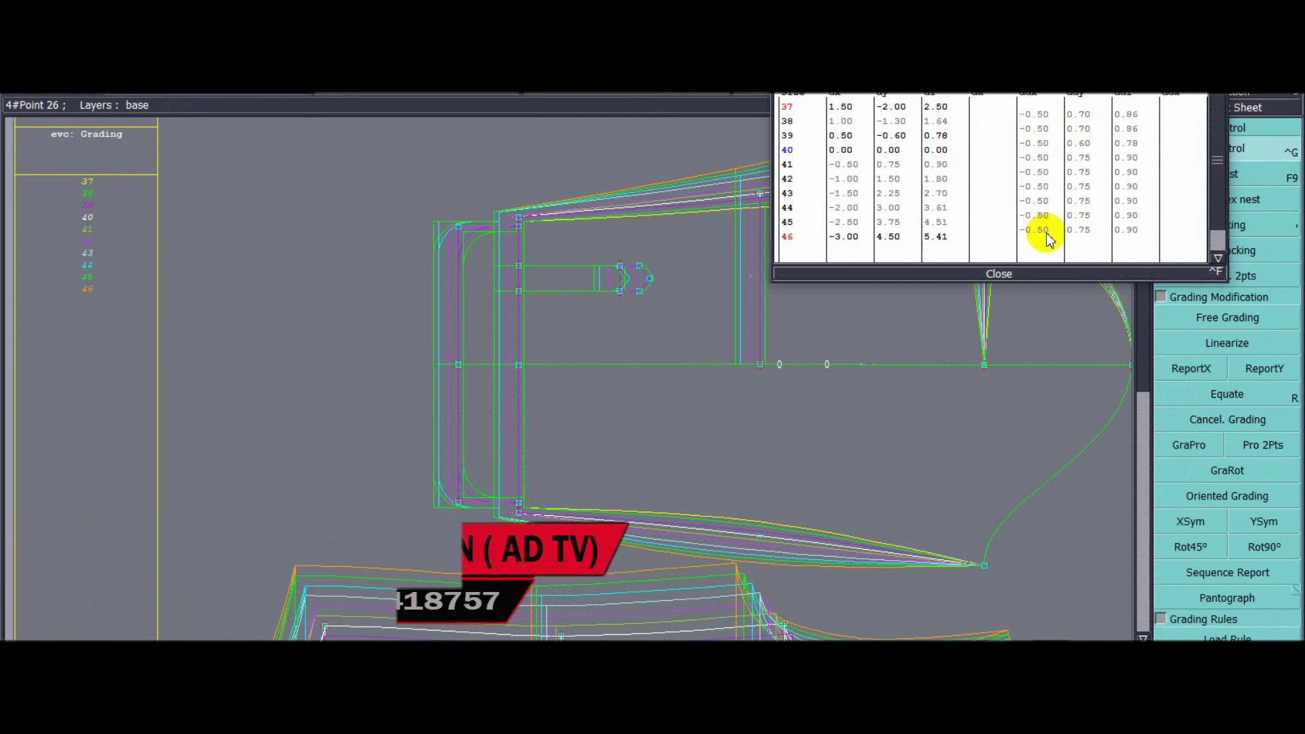
left_click(998, 273)
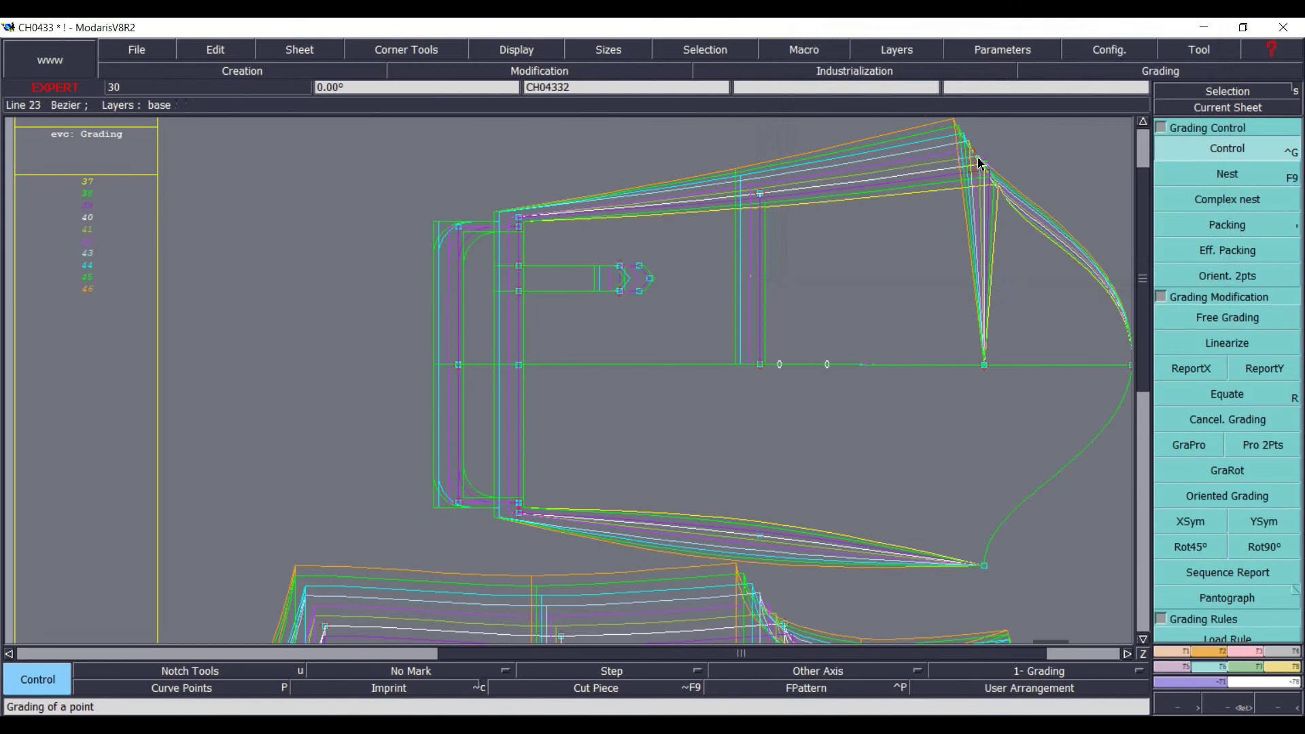
- Report the X grading of the upper underarm point to the bicep line's centre point and the lower underarm point
left_click(1004, 412)
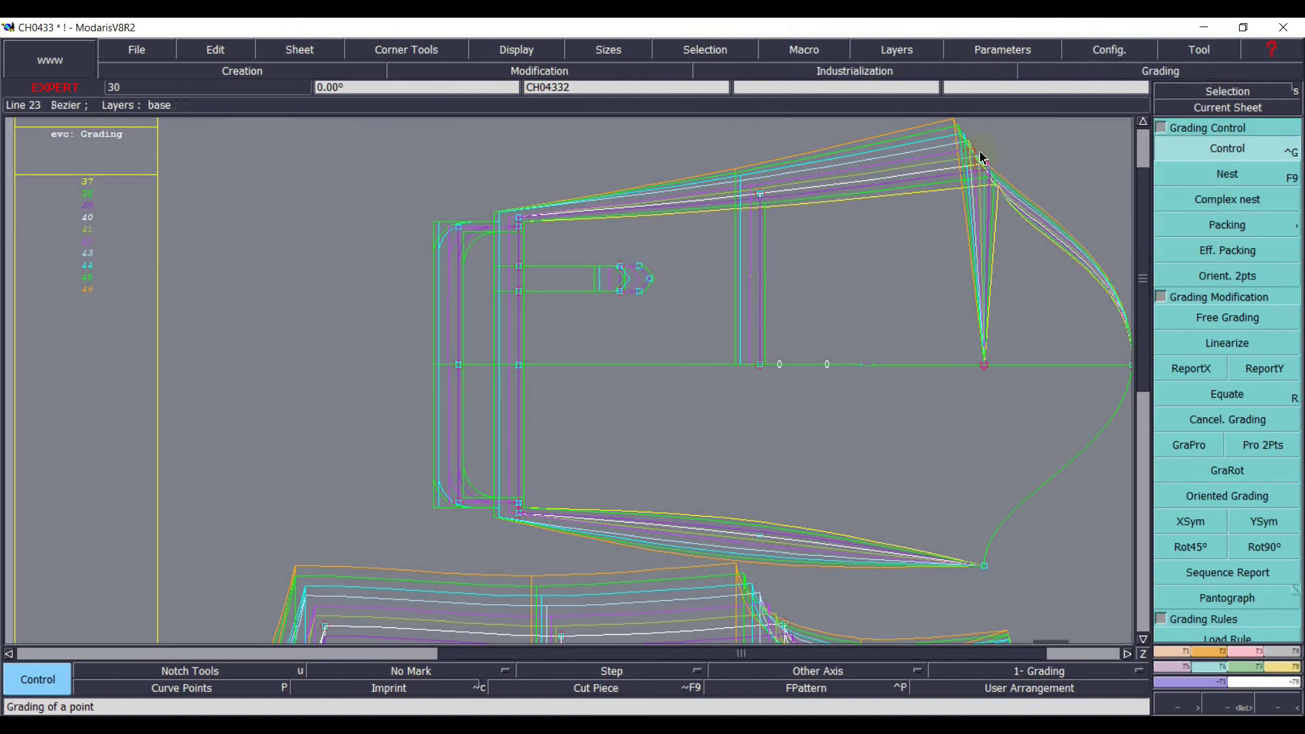
left_click_drag(928, 125, 1039, 594)
left_click(1189, 370)
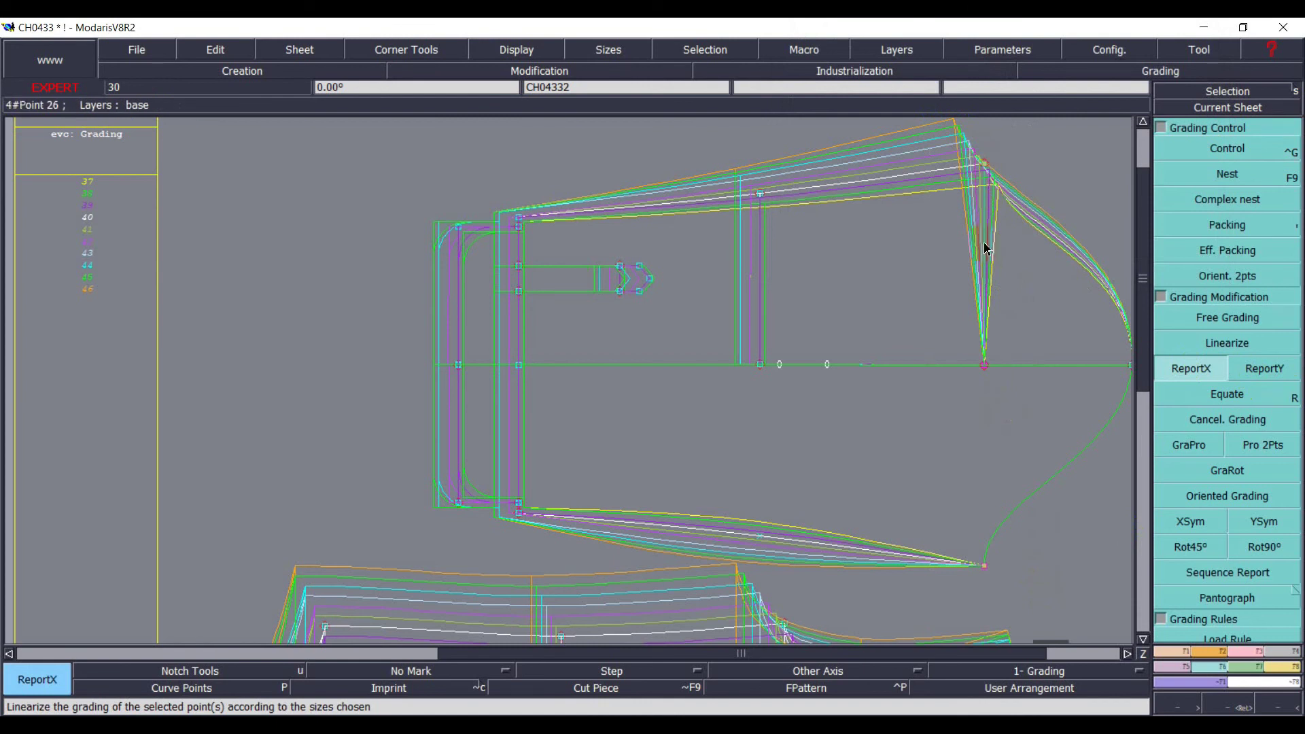
left_click(984, 362)
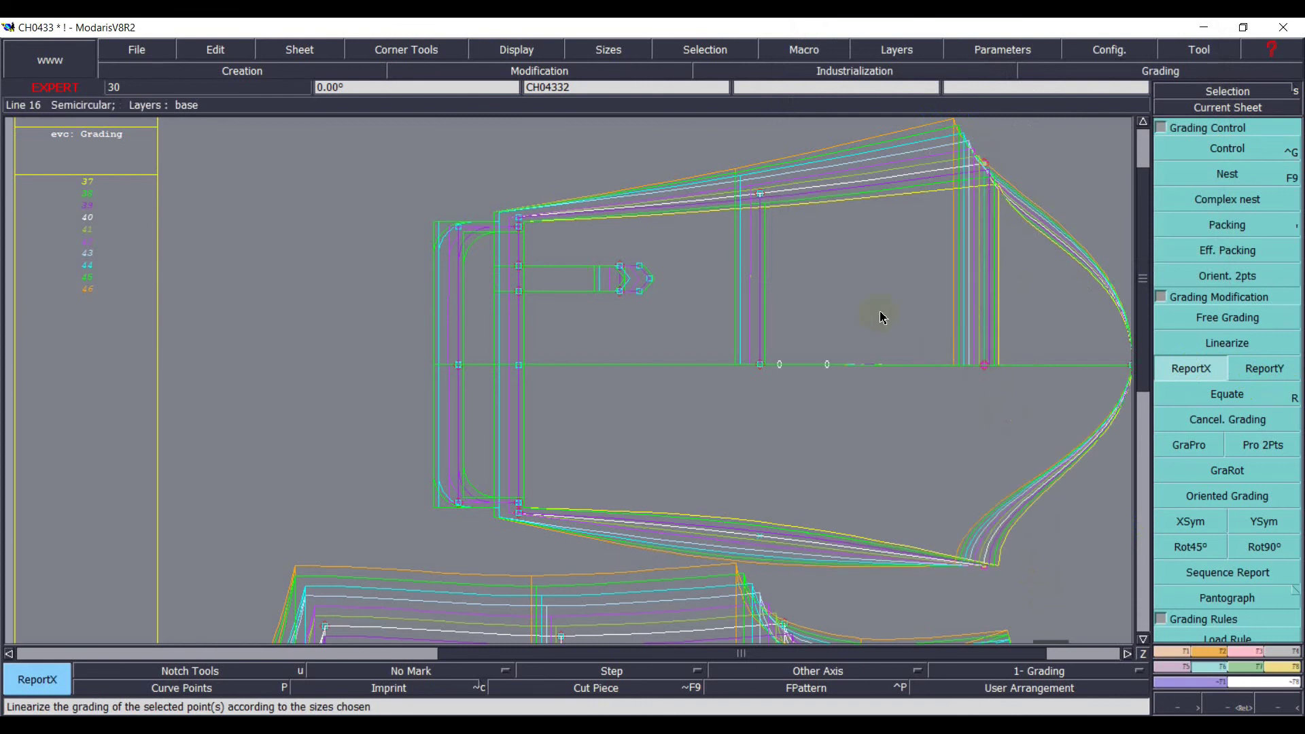
- Report the Y grading of the upper underarm point to the lower underarm point and mirror it there about the X axis with XSym
left_click(1264, 370)
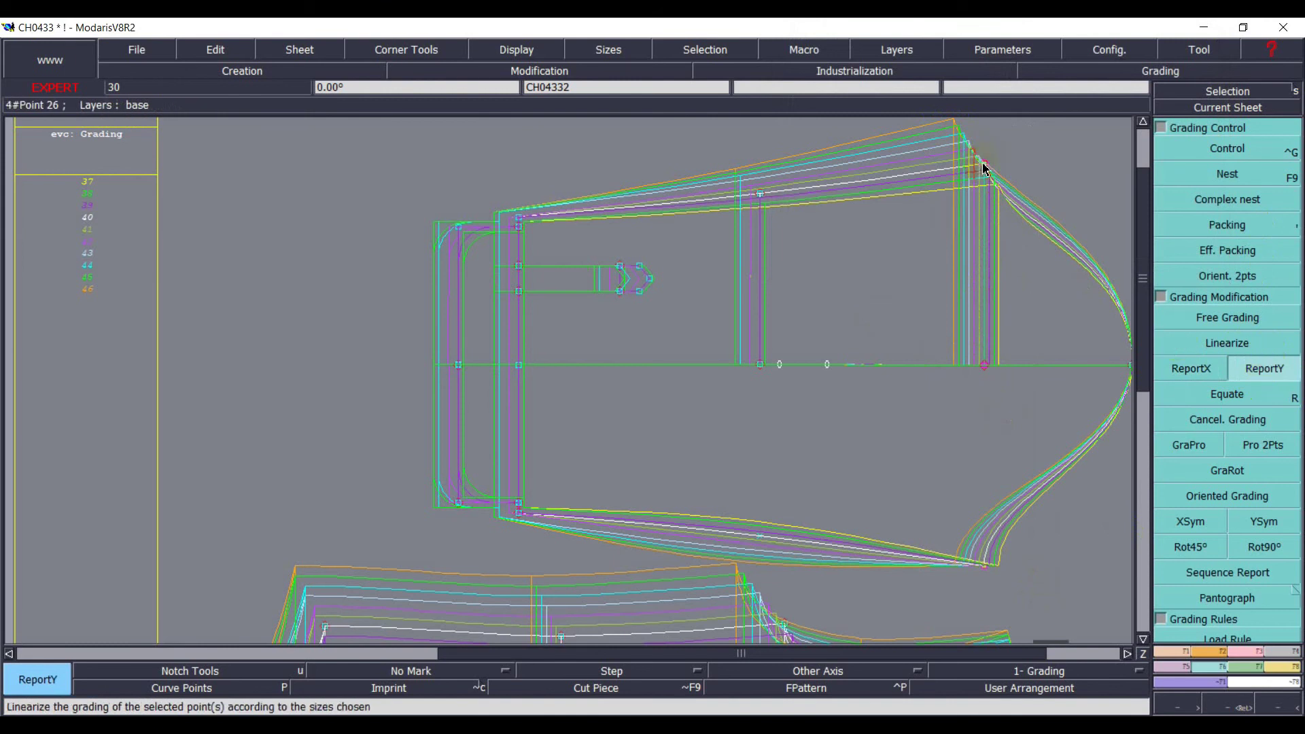
left_click(984, 567)
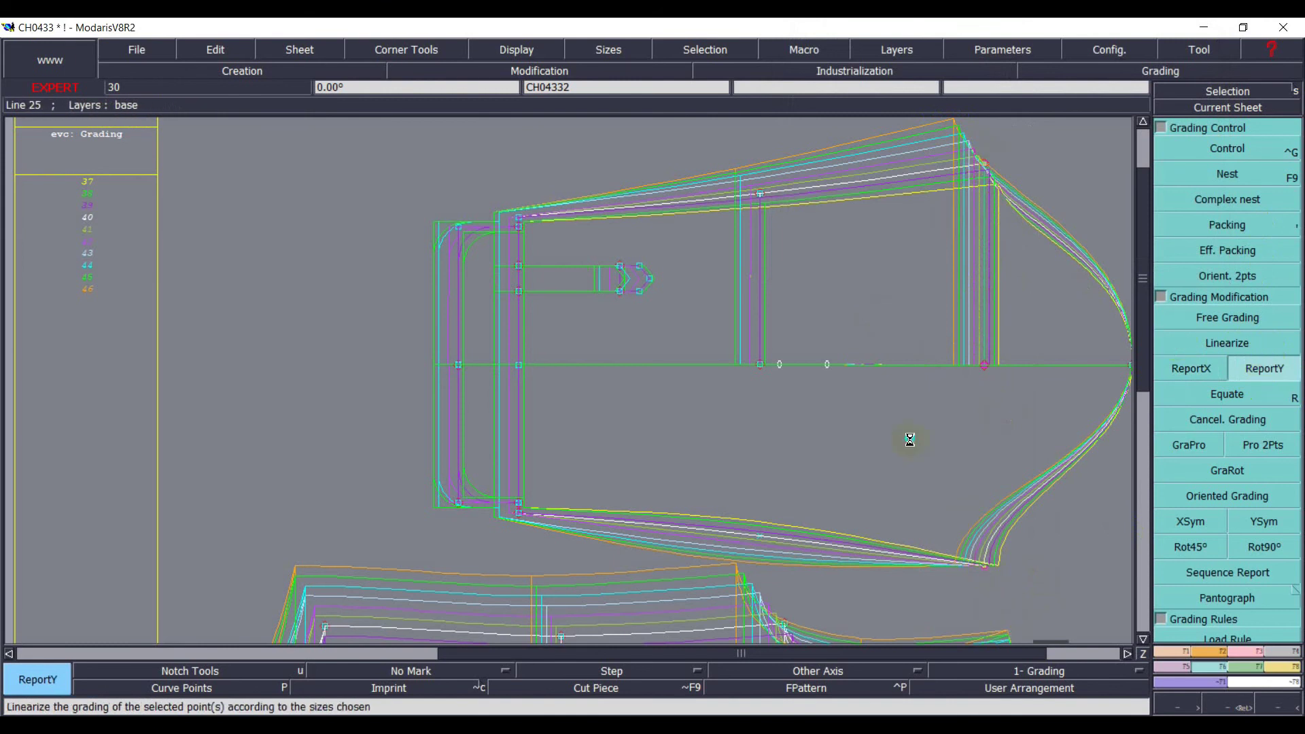
left_click_drag(913, 435, 997, 549)
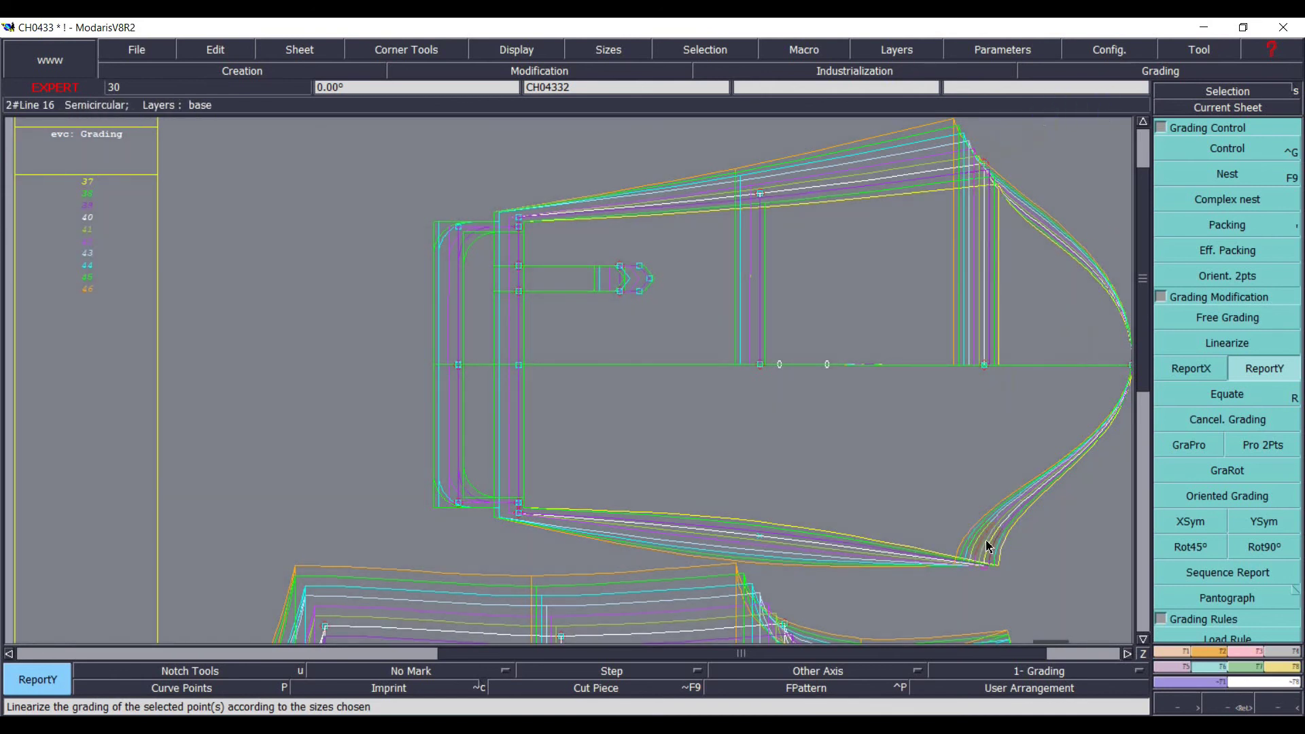
left_click(976, 566)
left_click(1239, 405)
left_click(1182, 524)
left_click(979, 563)
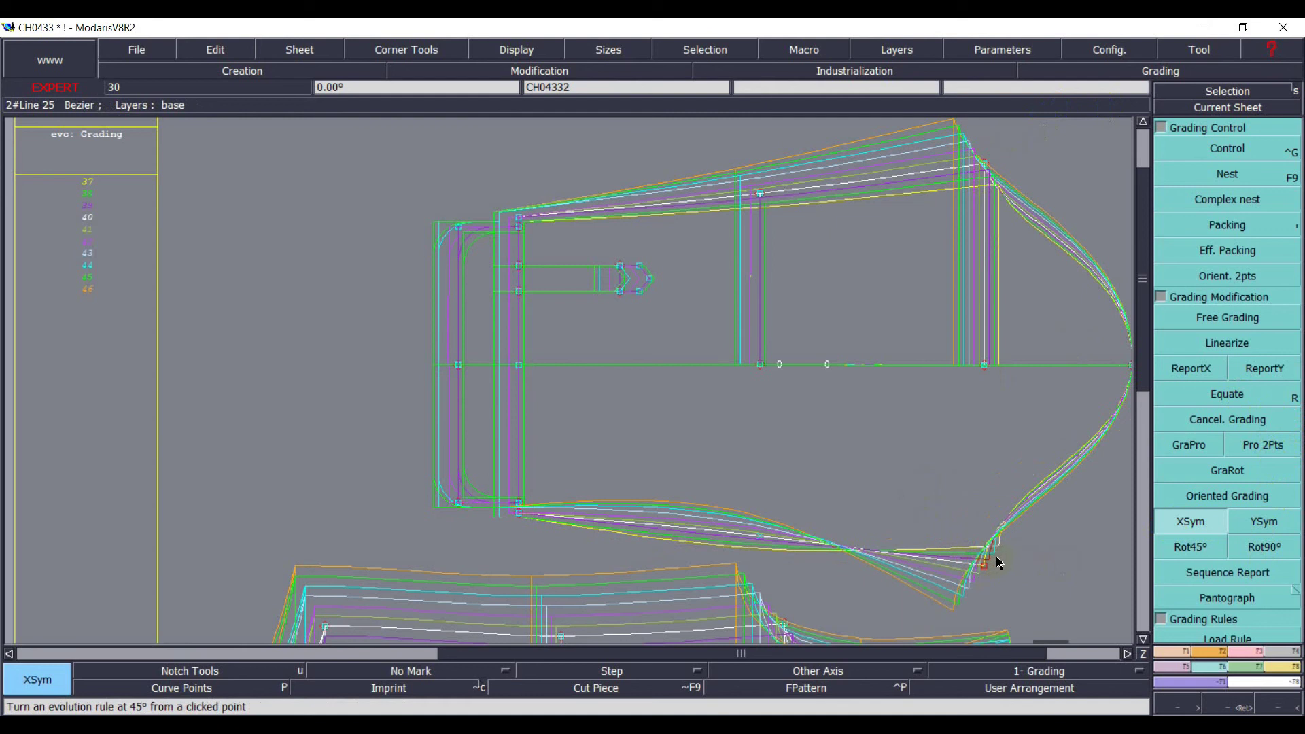
- Mirror the Y grading of the sleeve's lower cuff points about the X axis with XSym
left_click(758, 536)
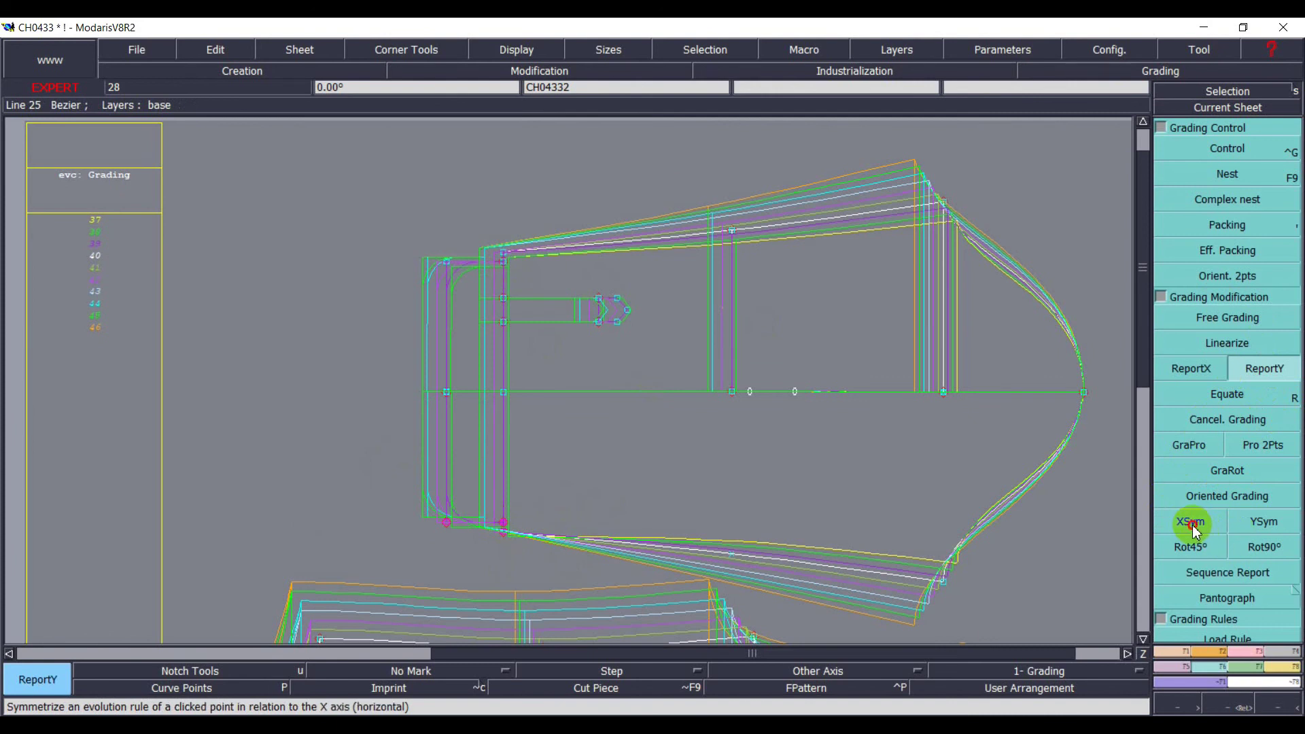
left_click(1190, 524)
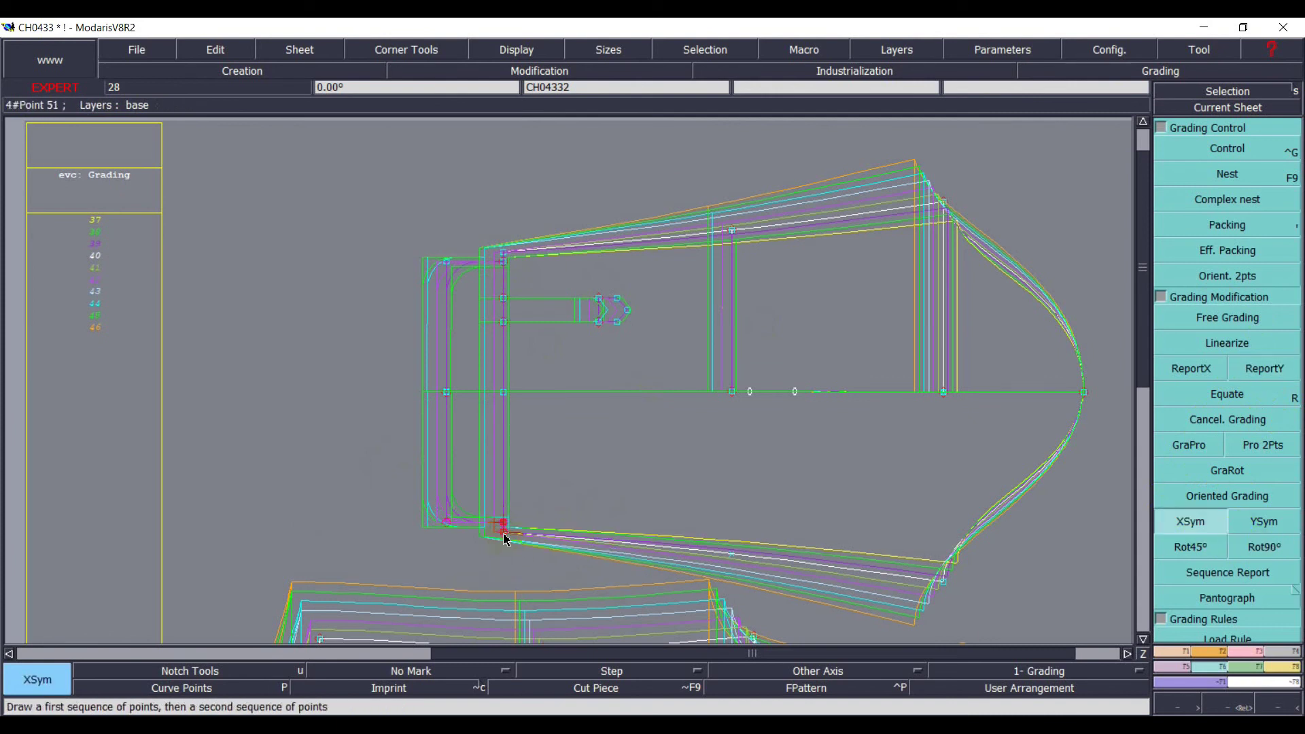
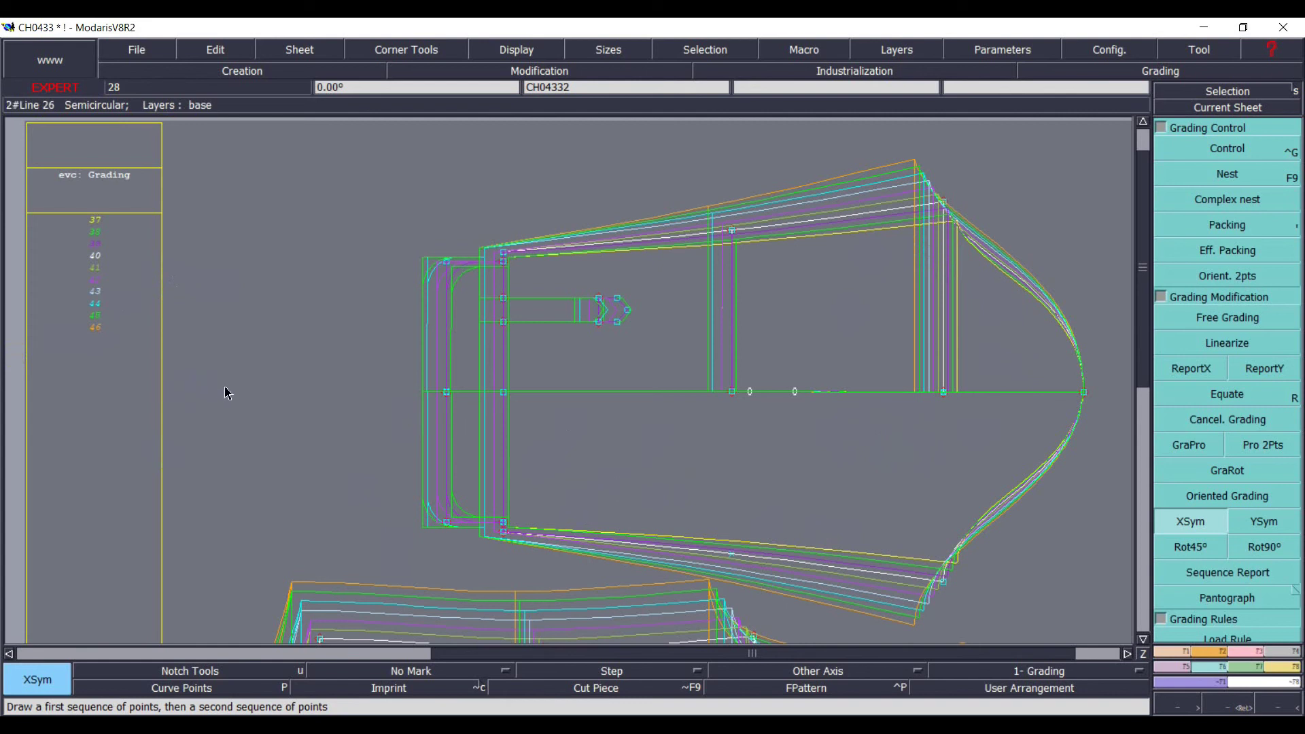
- Bring up the Sleeve arm row of the measurement chart and set the upper underarm point's ddx to -0.5 for all size intervals
left_click(420, 314)
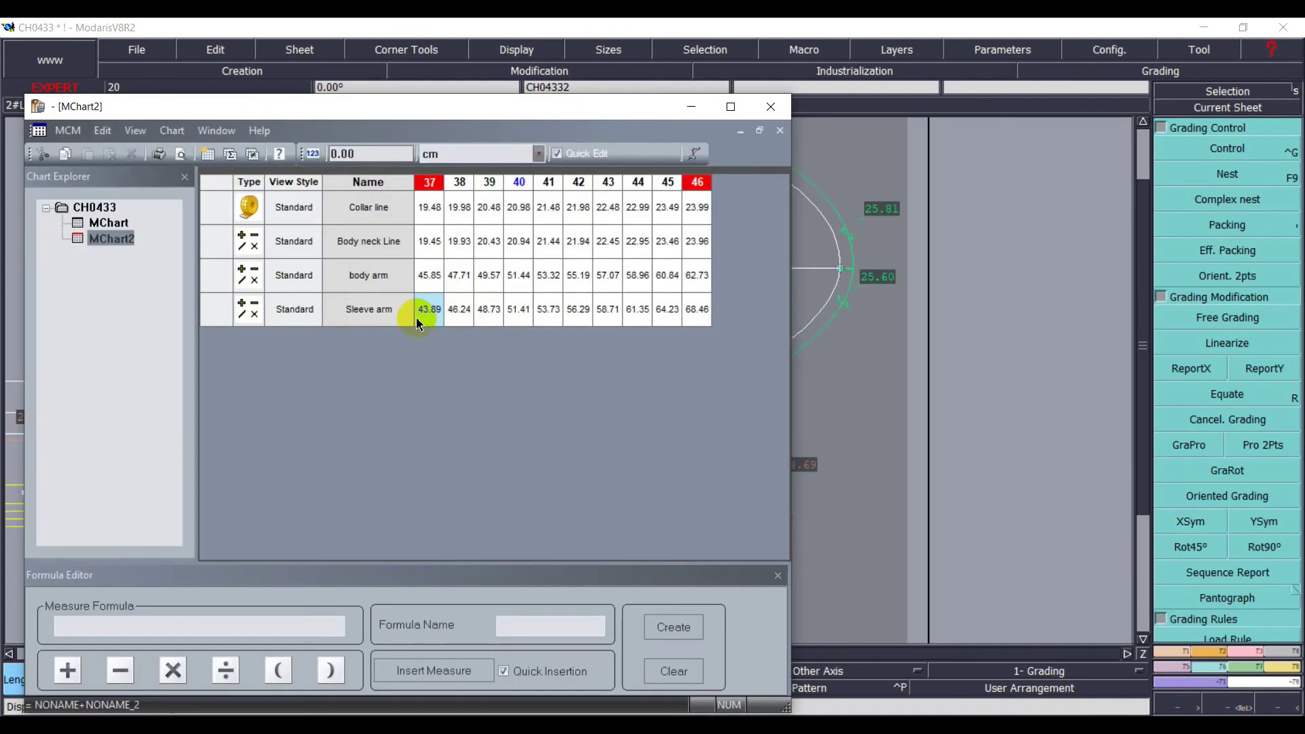
left_click(685, 109)
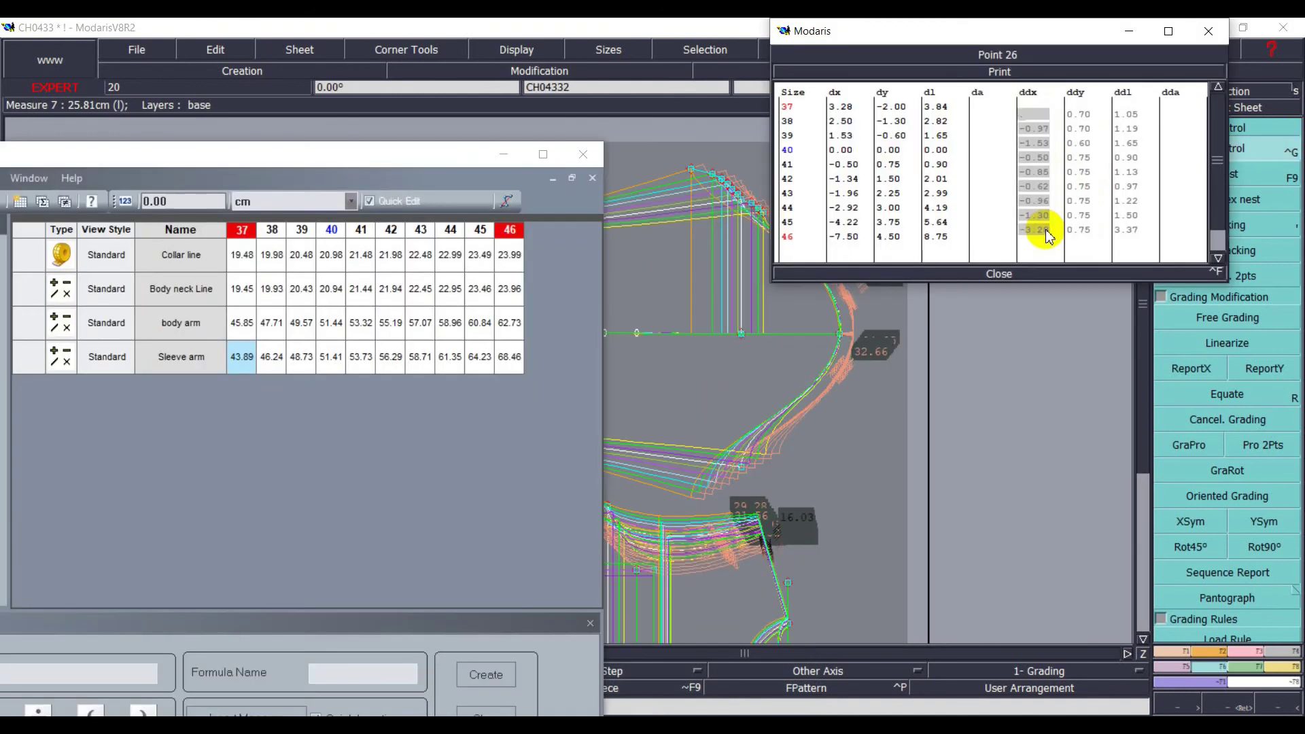
key("Return")
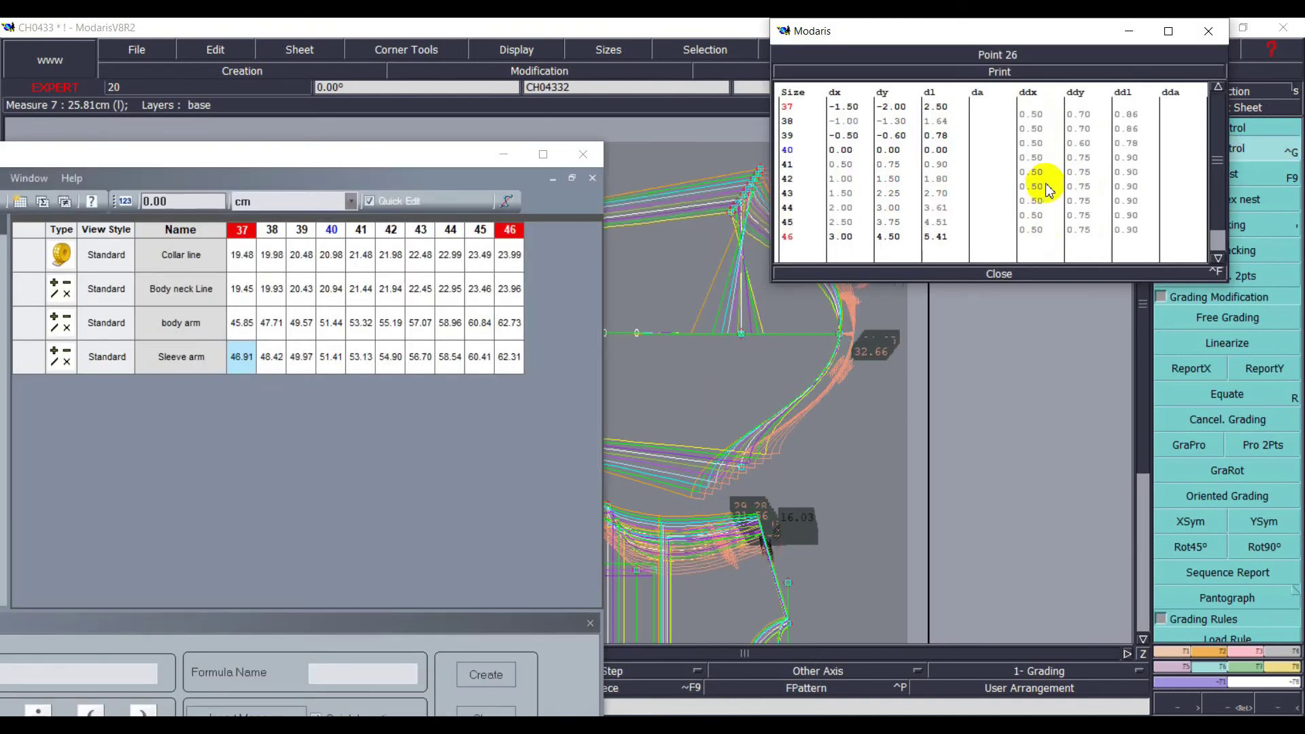
left_click_drag(1029, 112, 1037, 235)
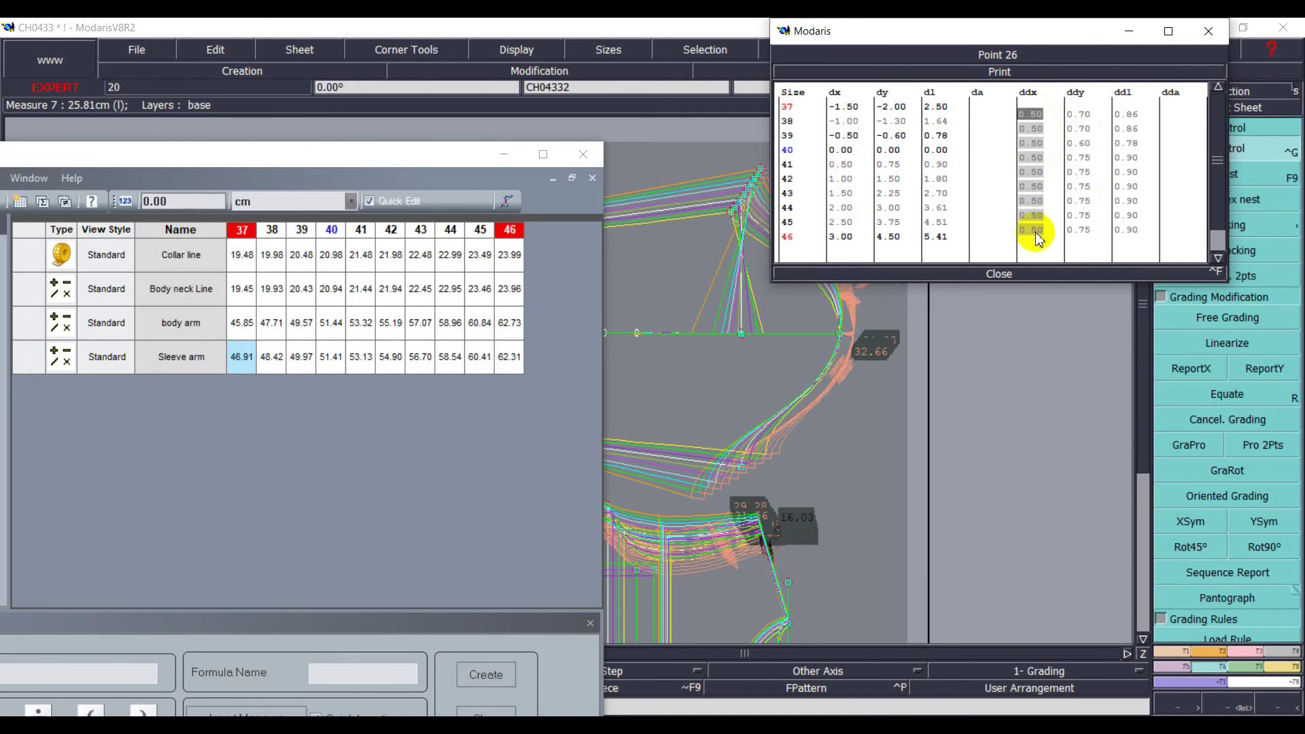
type("-0")
type(".5")
key("Return")
- Report the upper underarm point's X grading to the bicep line's centre point and the lower underarm point, moving the grading table aside
left_click(981, 279)
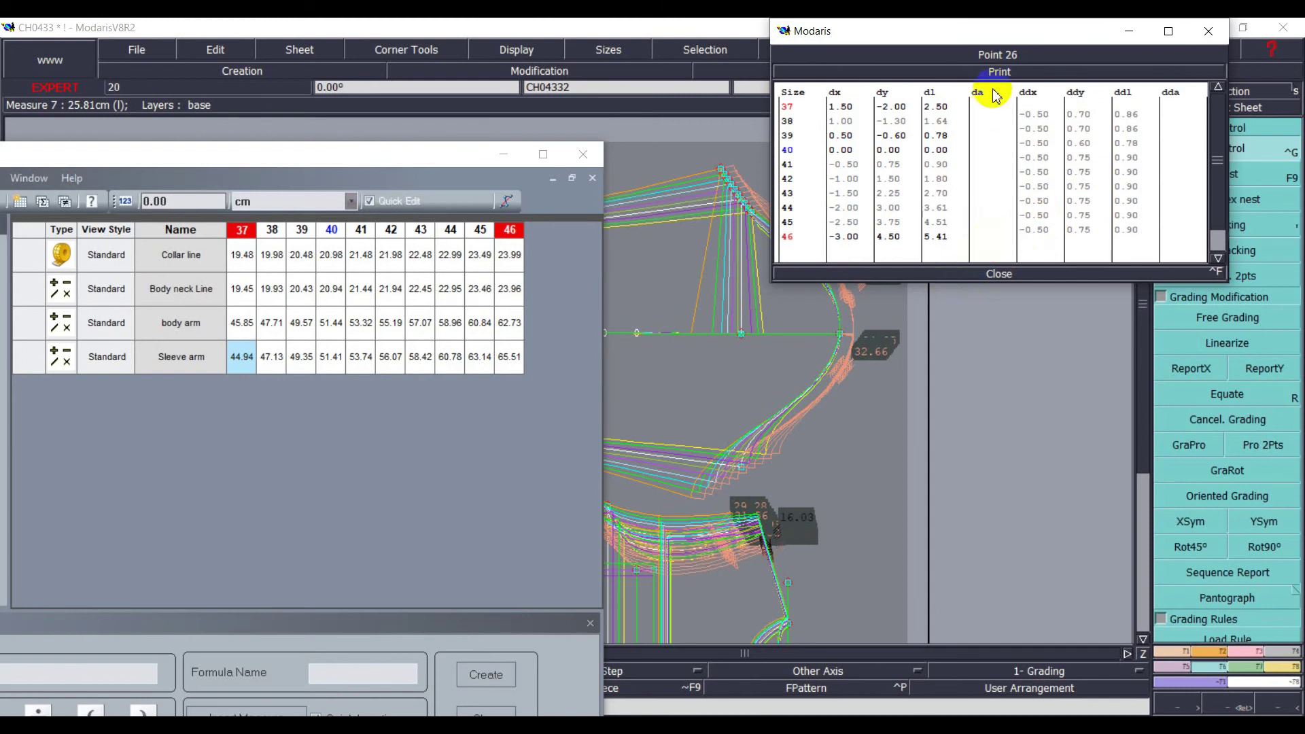
left_click_drag(1025, 49, 1105, 49)
left_click(718, 162)
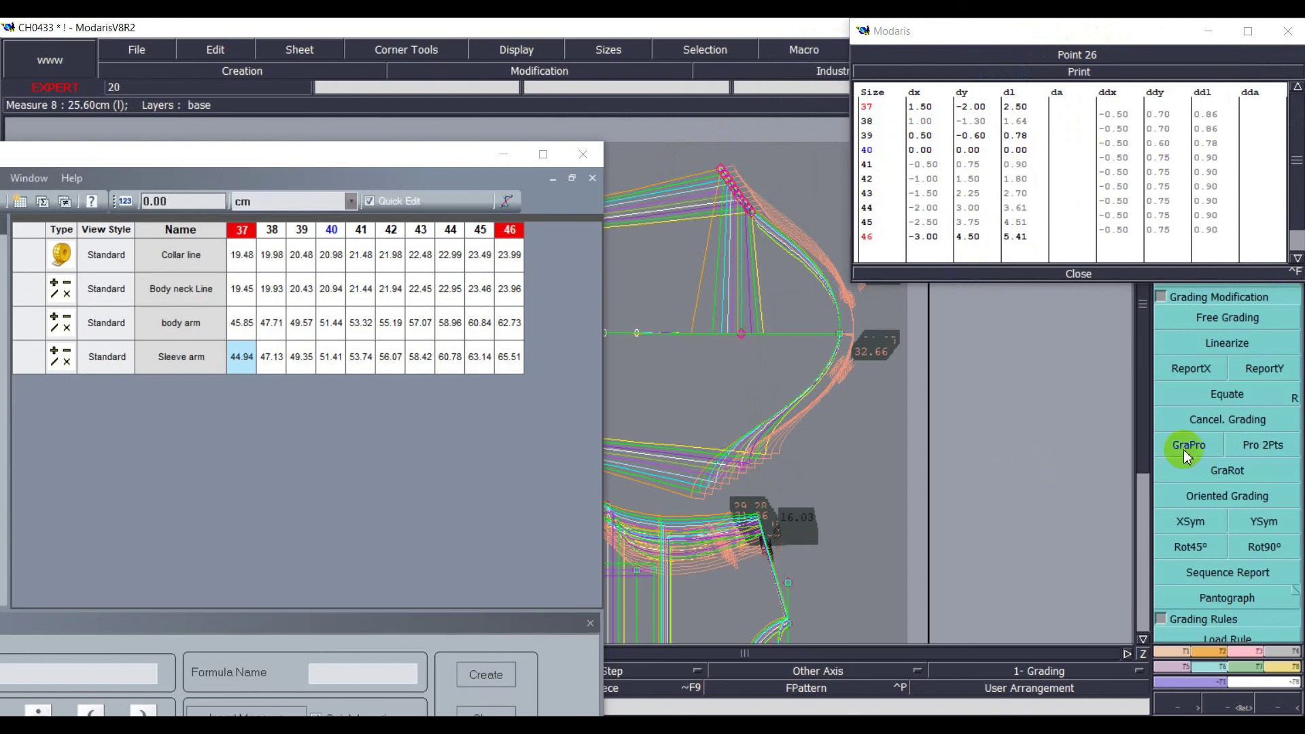
left_click(1199, 367)
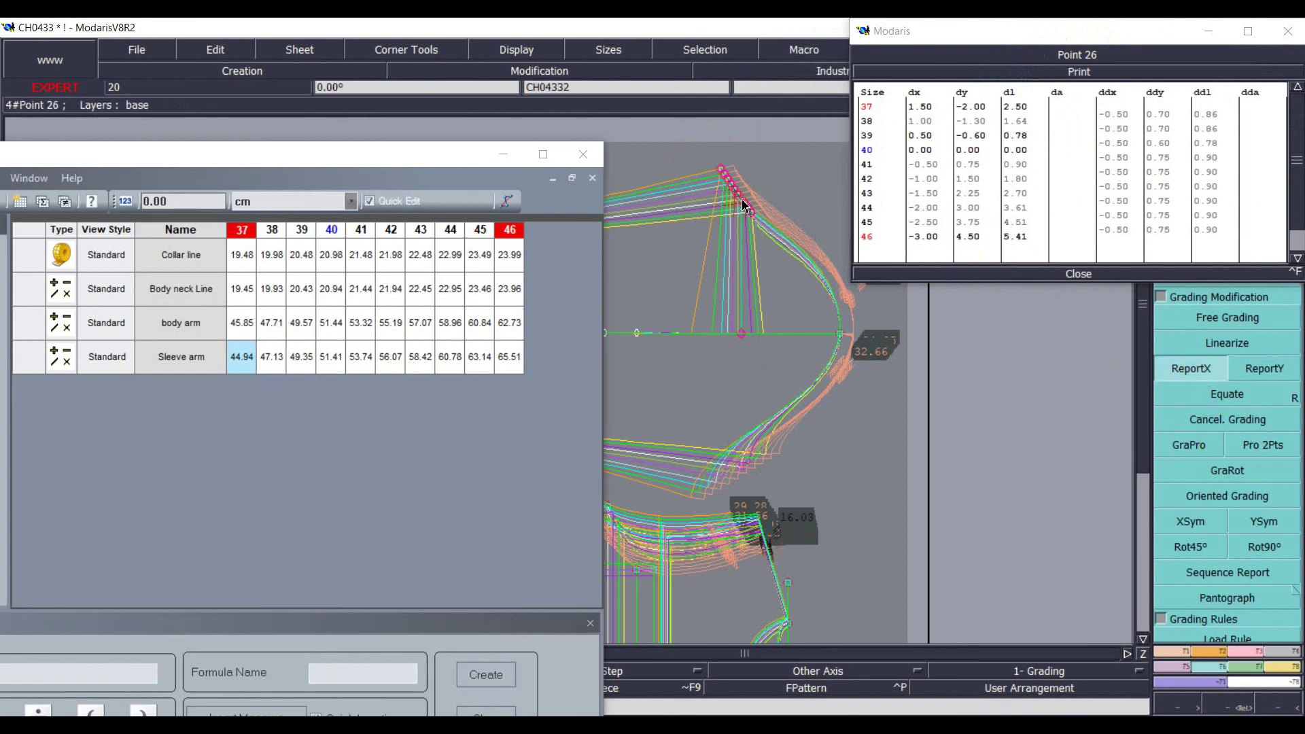
left_click(742, 335)
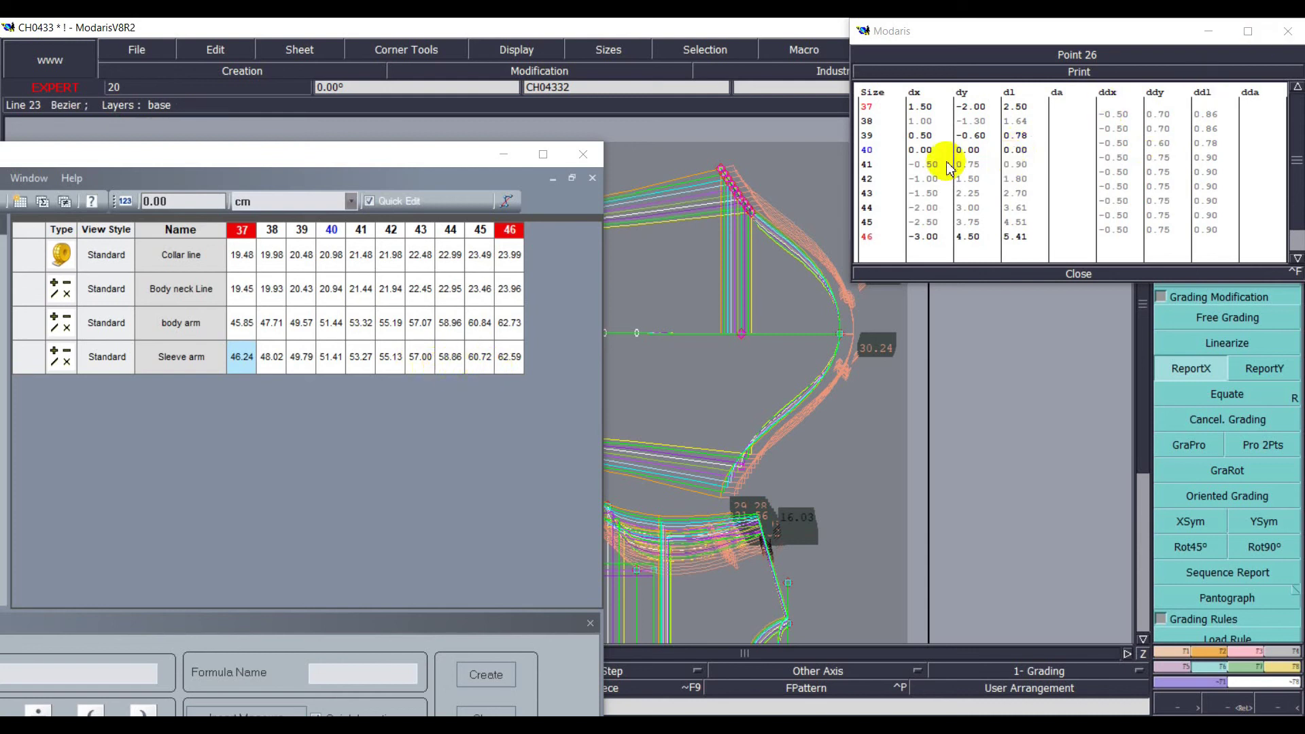
- Set the upper underarm point's ddx to -0.6 for the size intervals from 41 to 46
left_click_drag(1124, 175, 1120, 240)
type("-0")
type(".6")
key("Return")
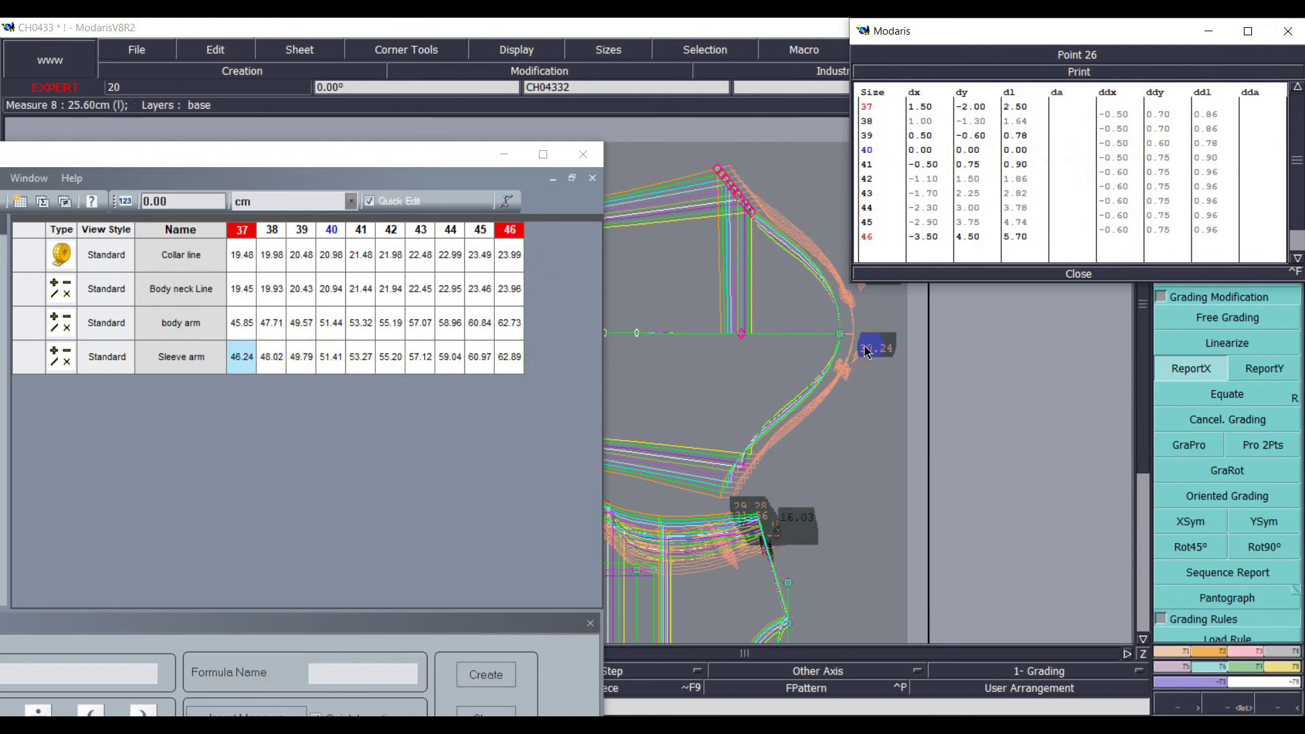
- Report the revised X grading to the bicep line's centre and lower underarm points, and put away the measurement chart and grading table
left_click(749, 396)
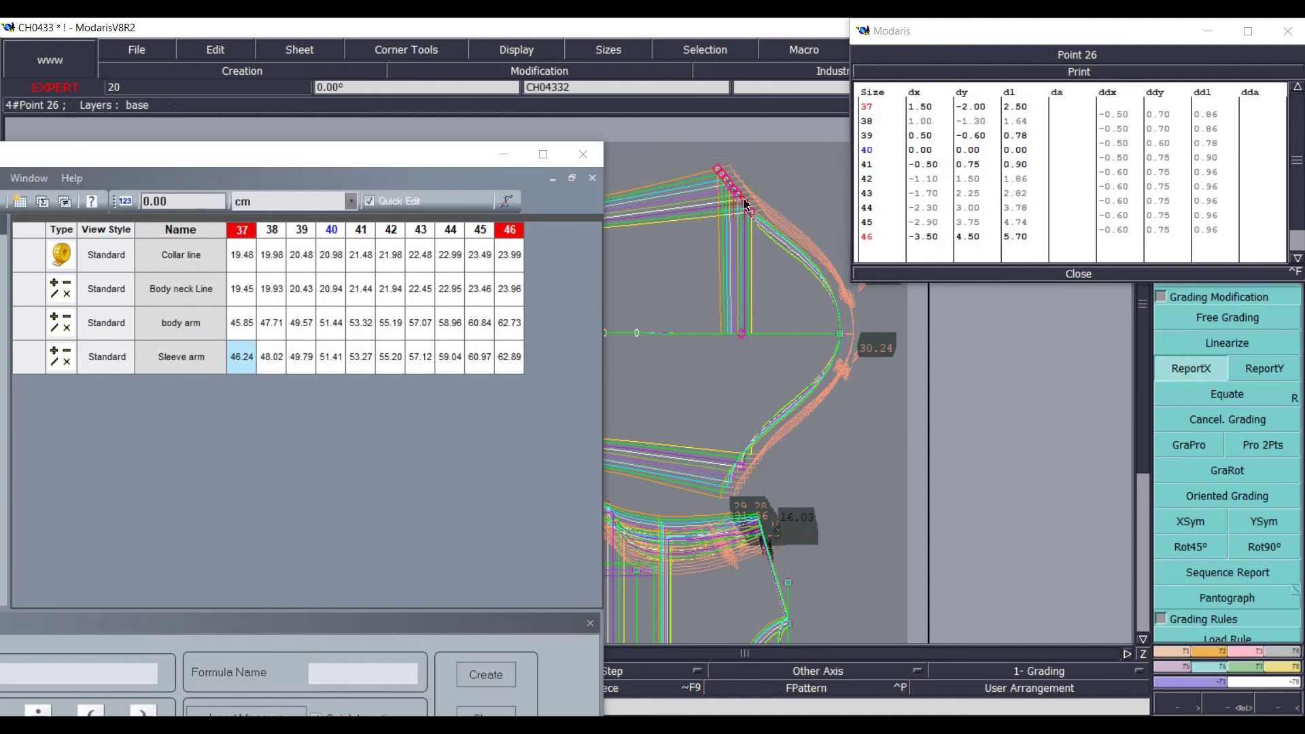
left_click(740, 332)
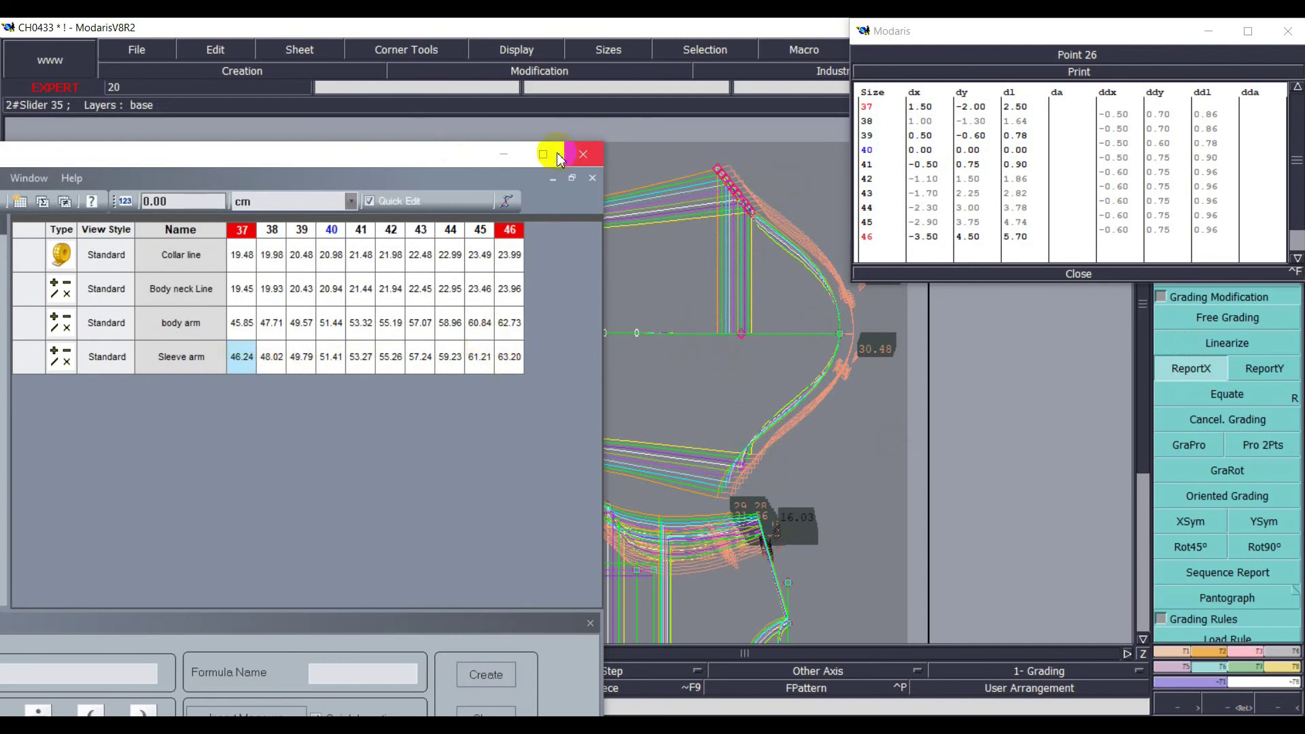
left_click(503, 156)
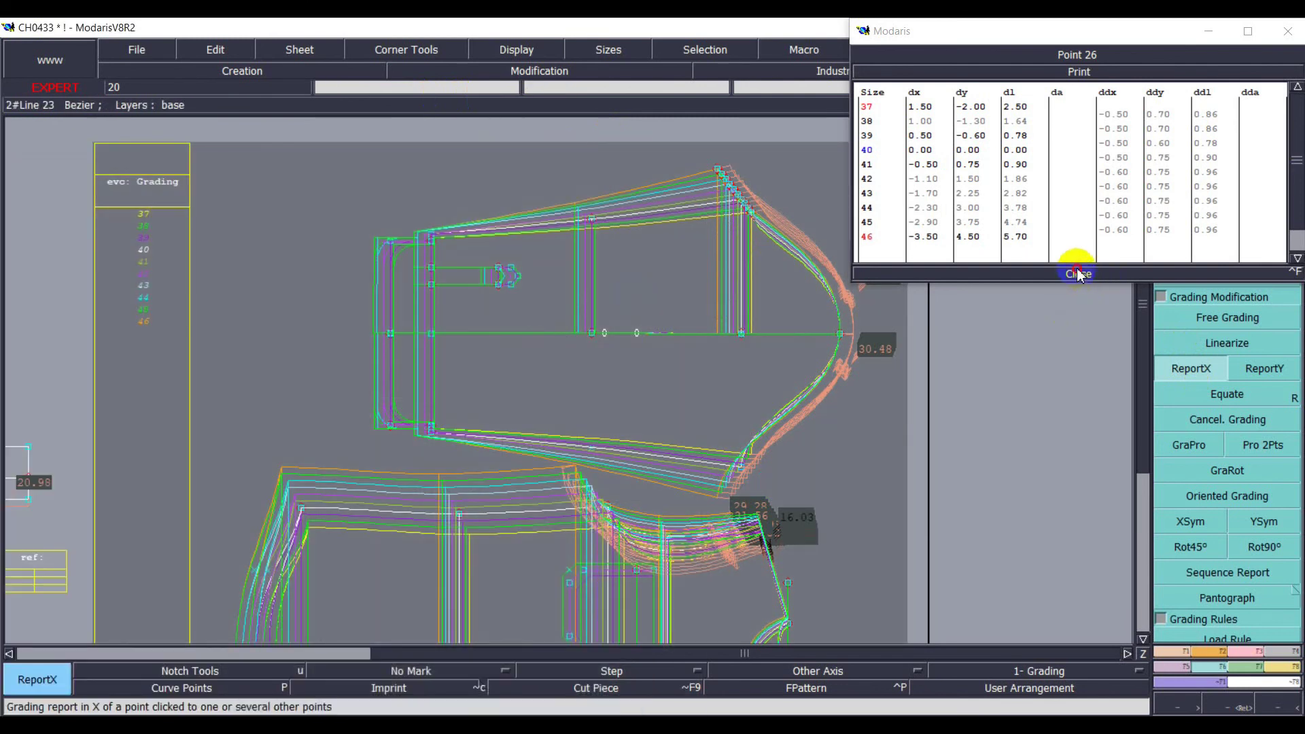
left_click(1077, 273)
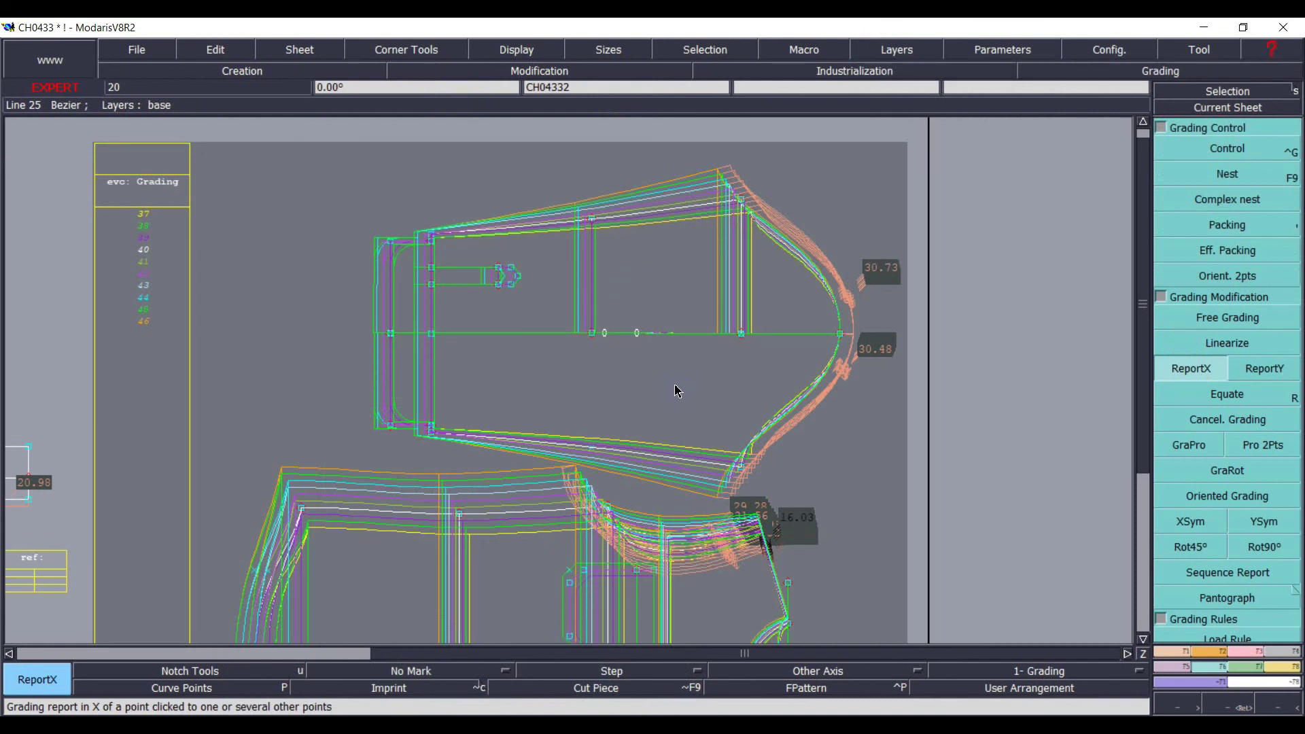
- Show all sheets on the desk and display the body and sleeve nest in sizes 37, 40 and 46
key("i")
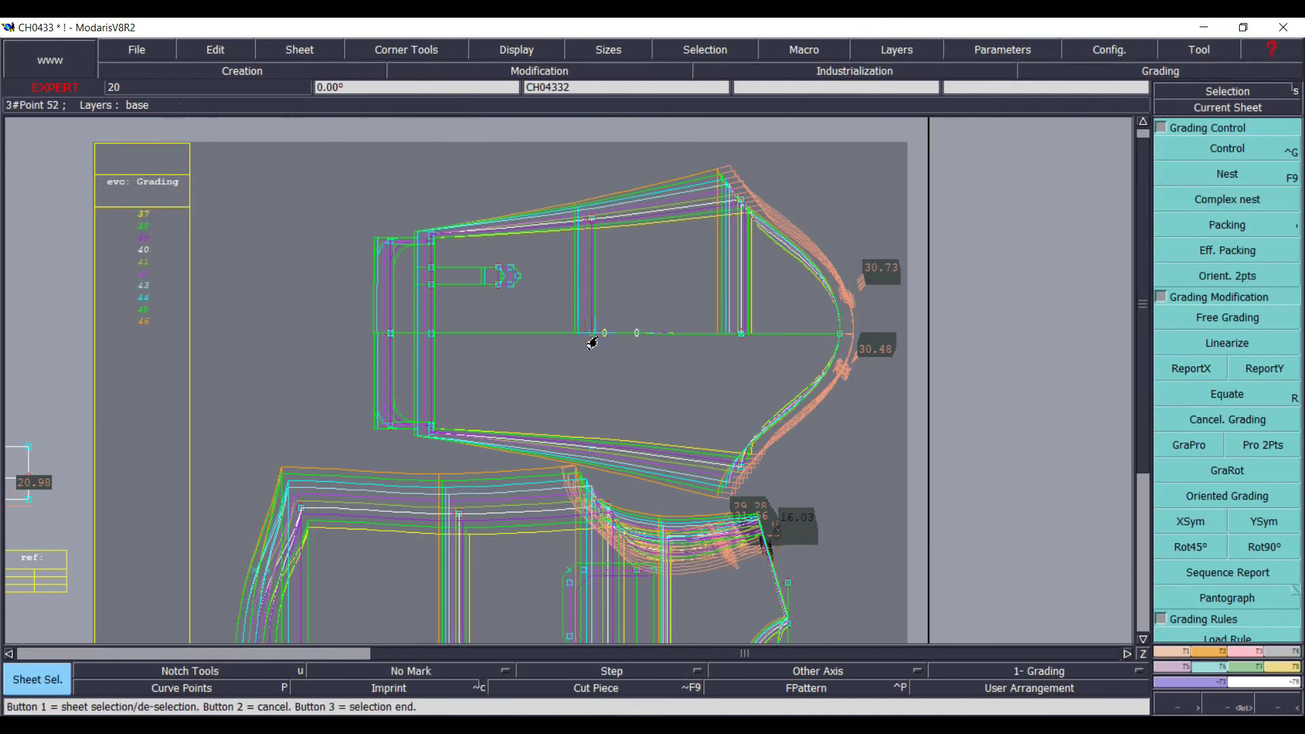
key("8")
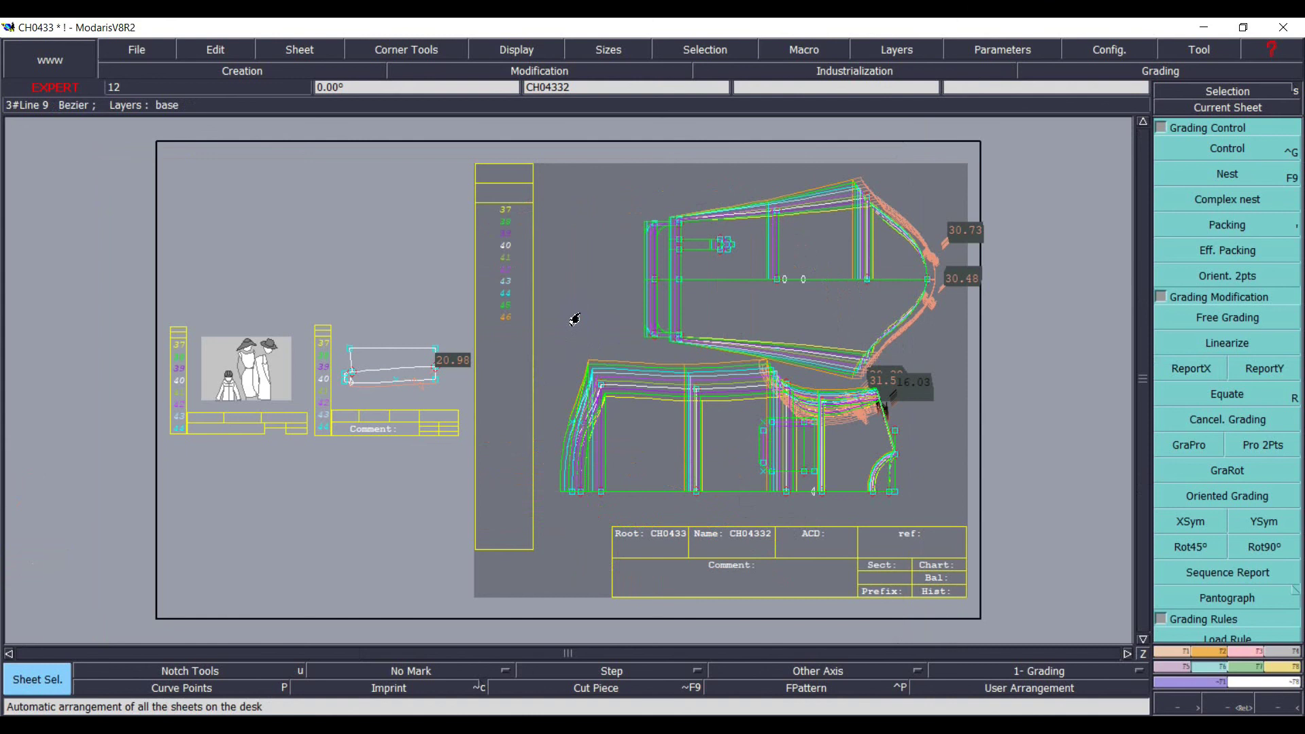
left_click_drag(146, 134, 1032, 633)
left_click(581, 155)
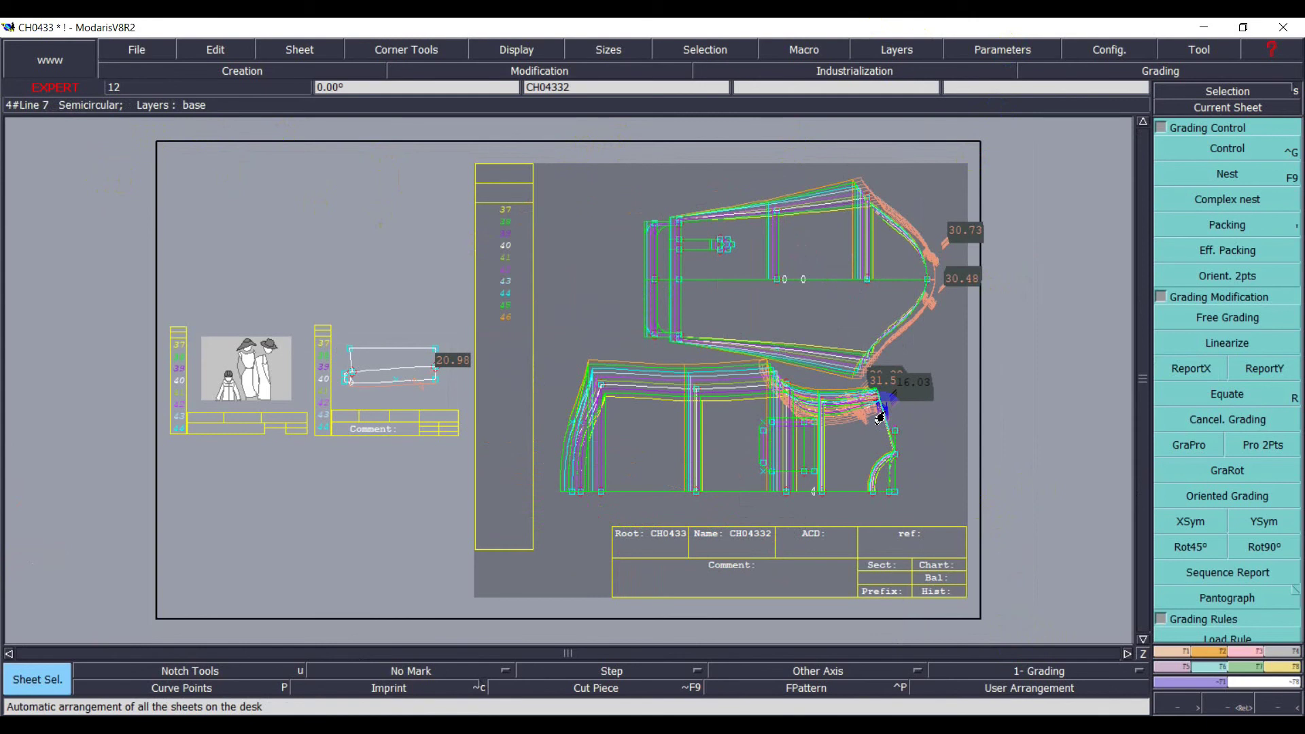
key("F9")
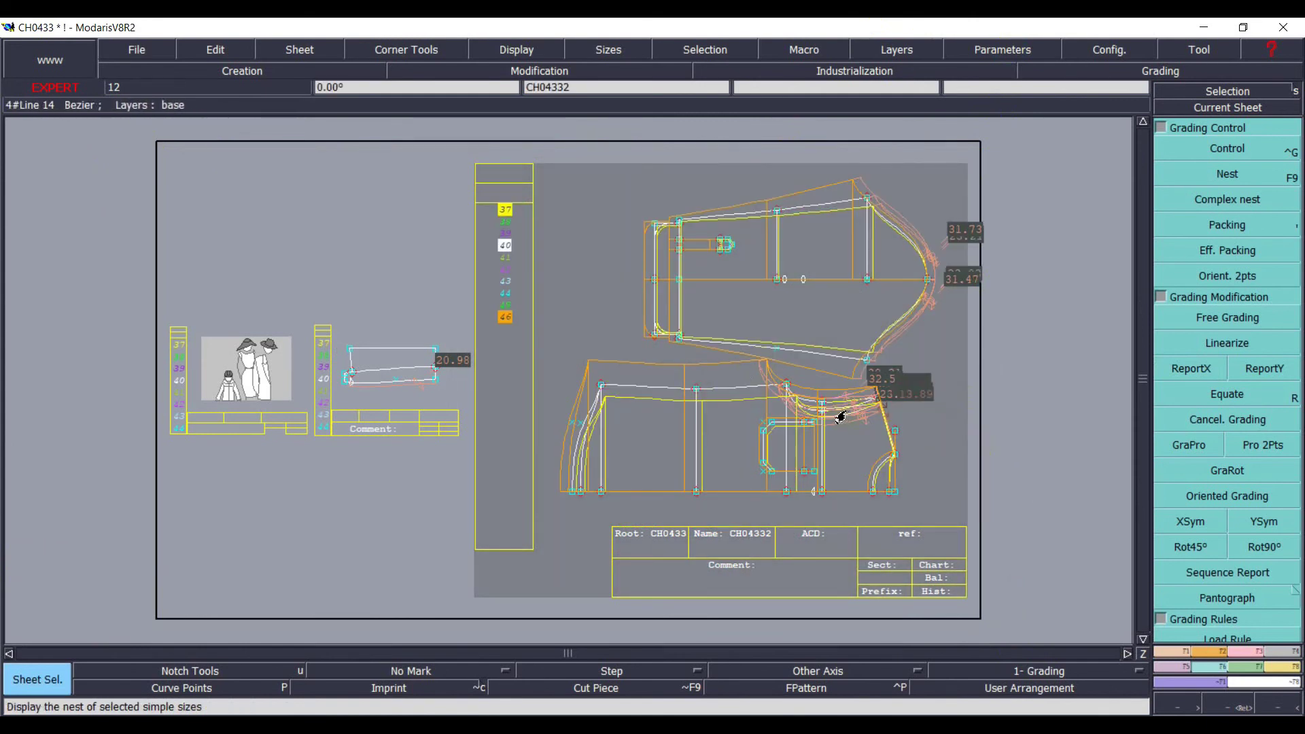
- Check the back yoke height in the PDF and add a developed point at -8 cm along the centre line from the back neck point
key("alt+Tab")
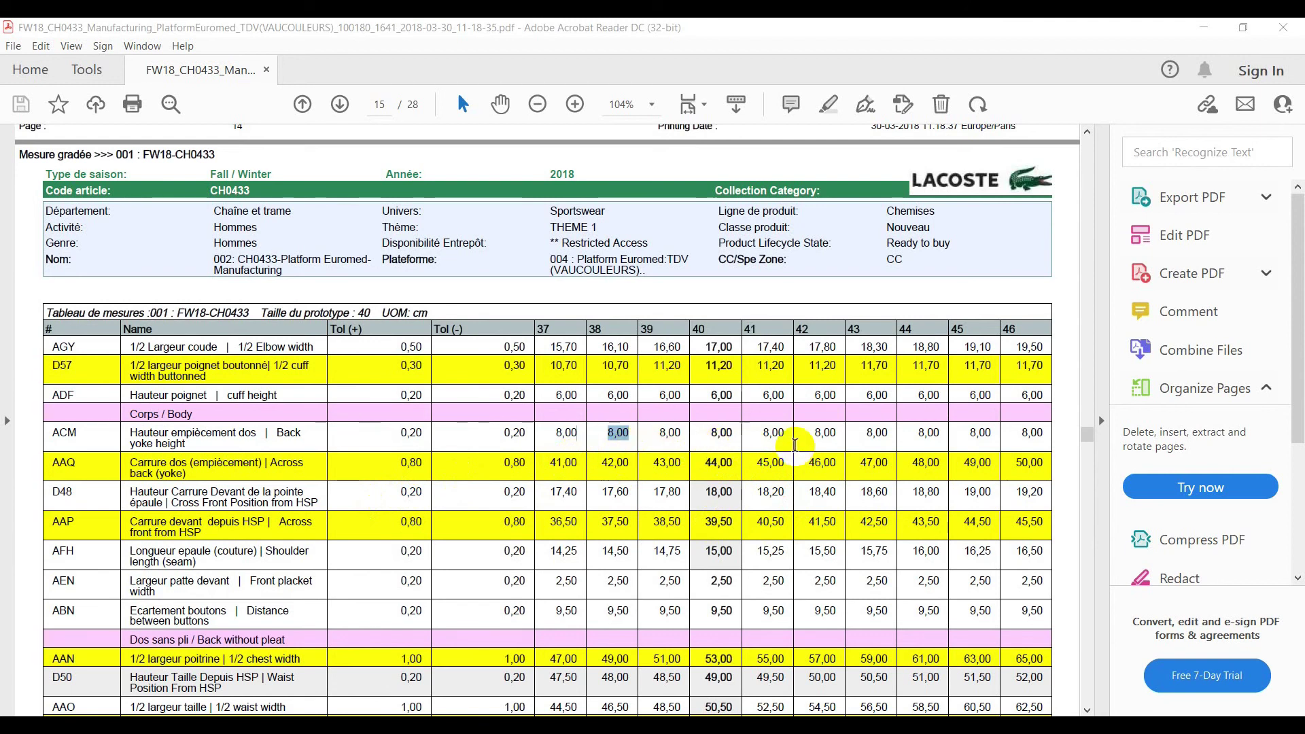
left_click(1205, 28)
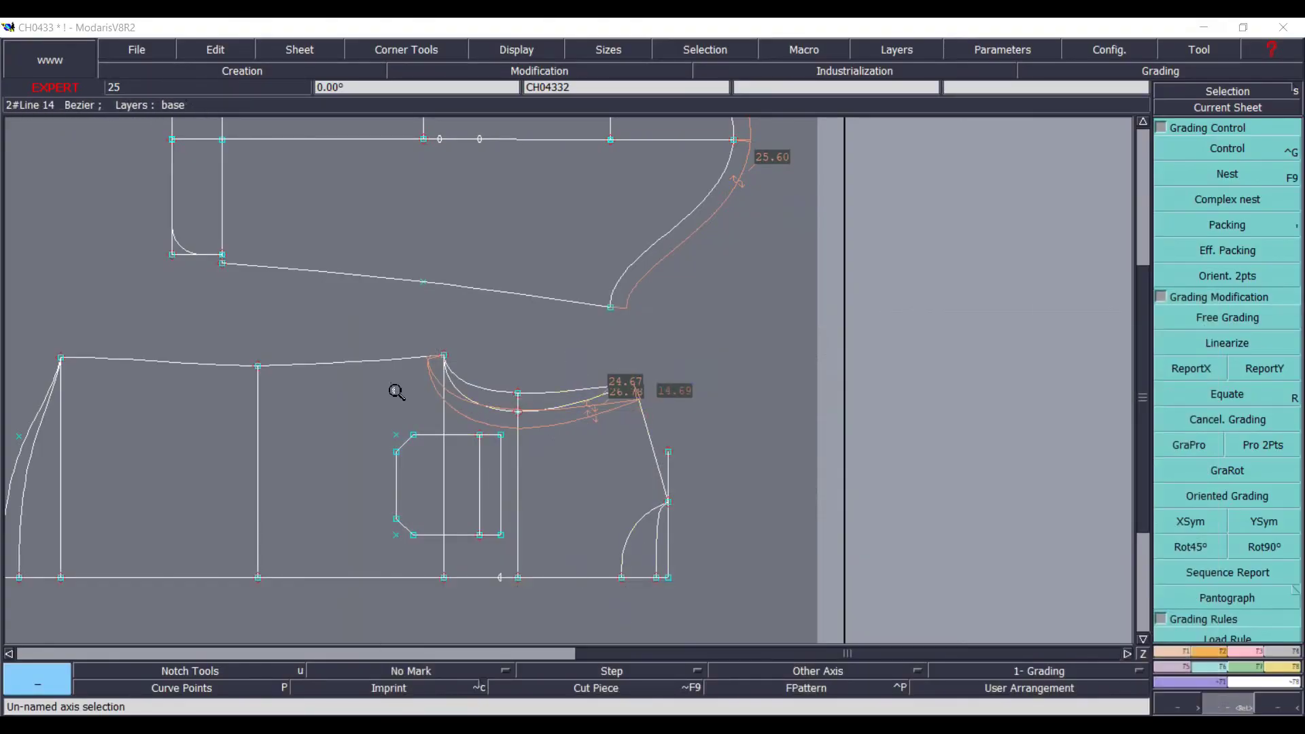
left_click_drag(367, 341, 766, 618)
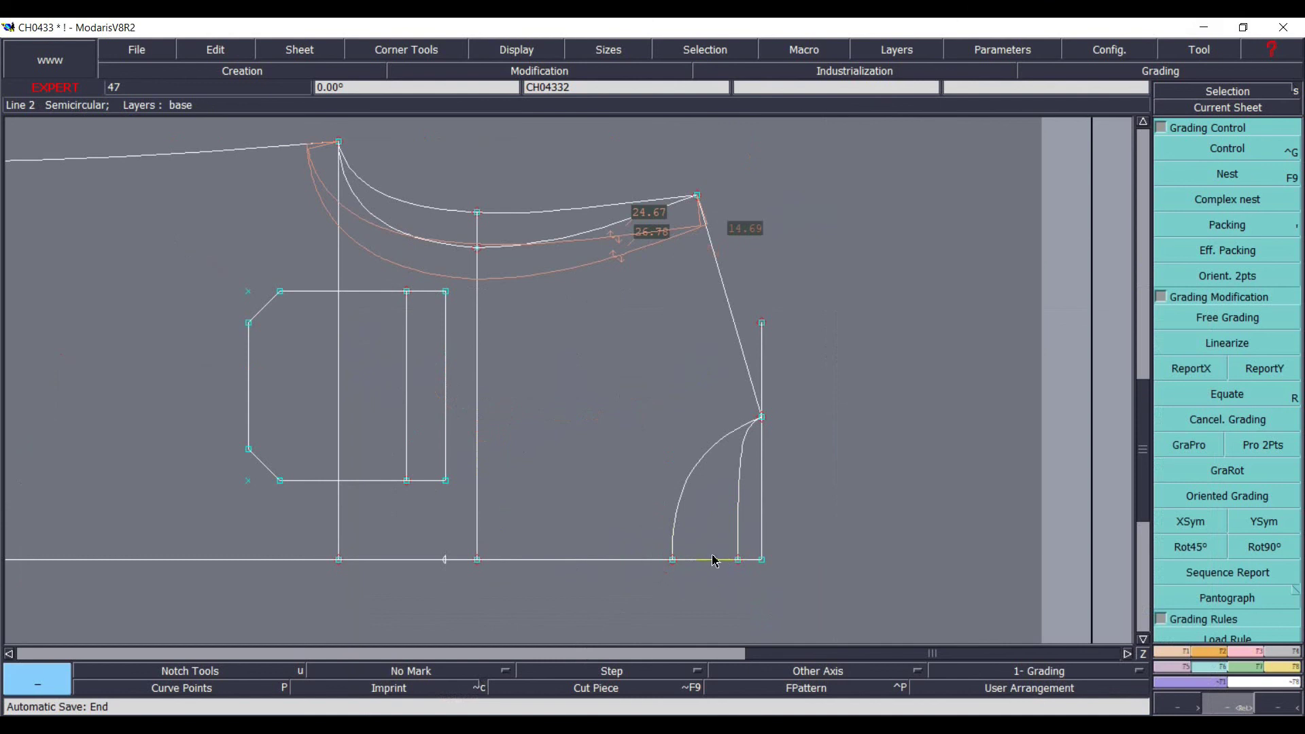
key("d")
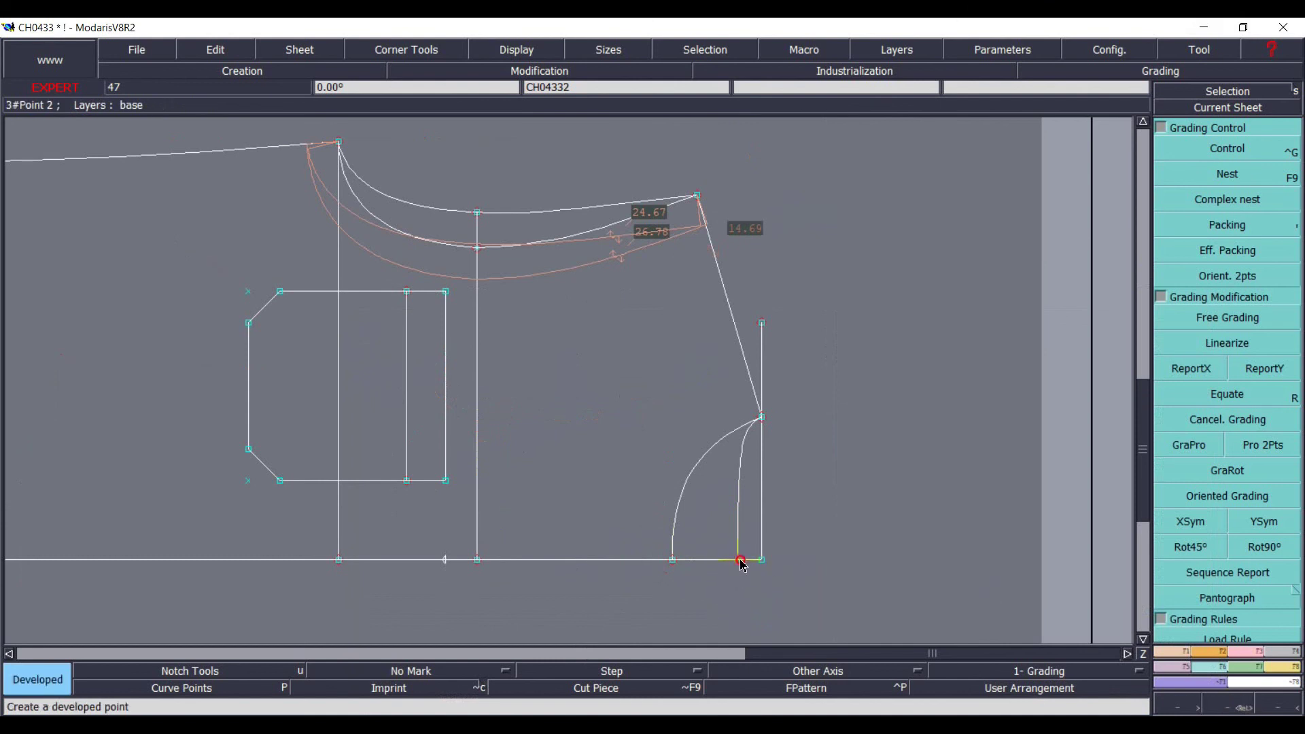
left_click(740, 562)
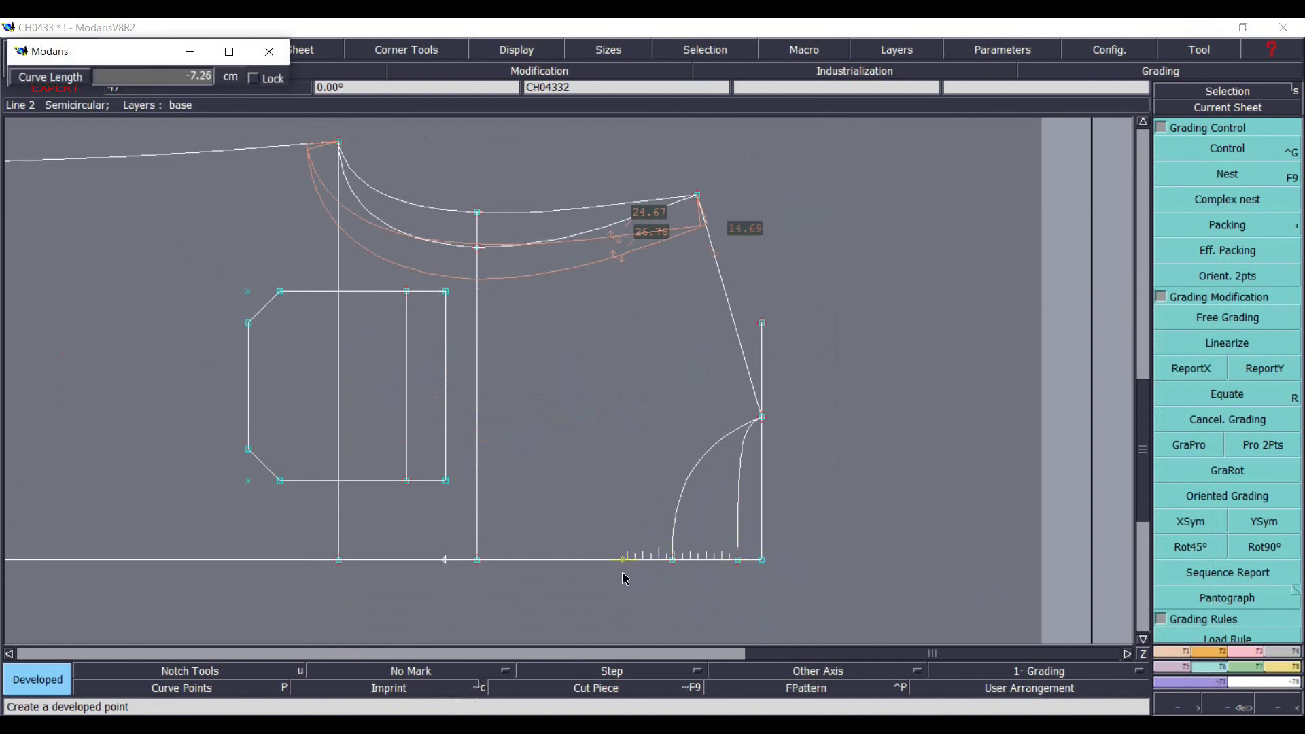
type("1.50")
type("-.8")
key("Return")
type("-8")
key("Return")
left_click(601, 609)
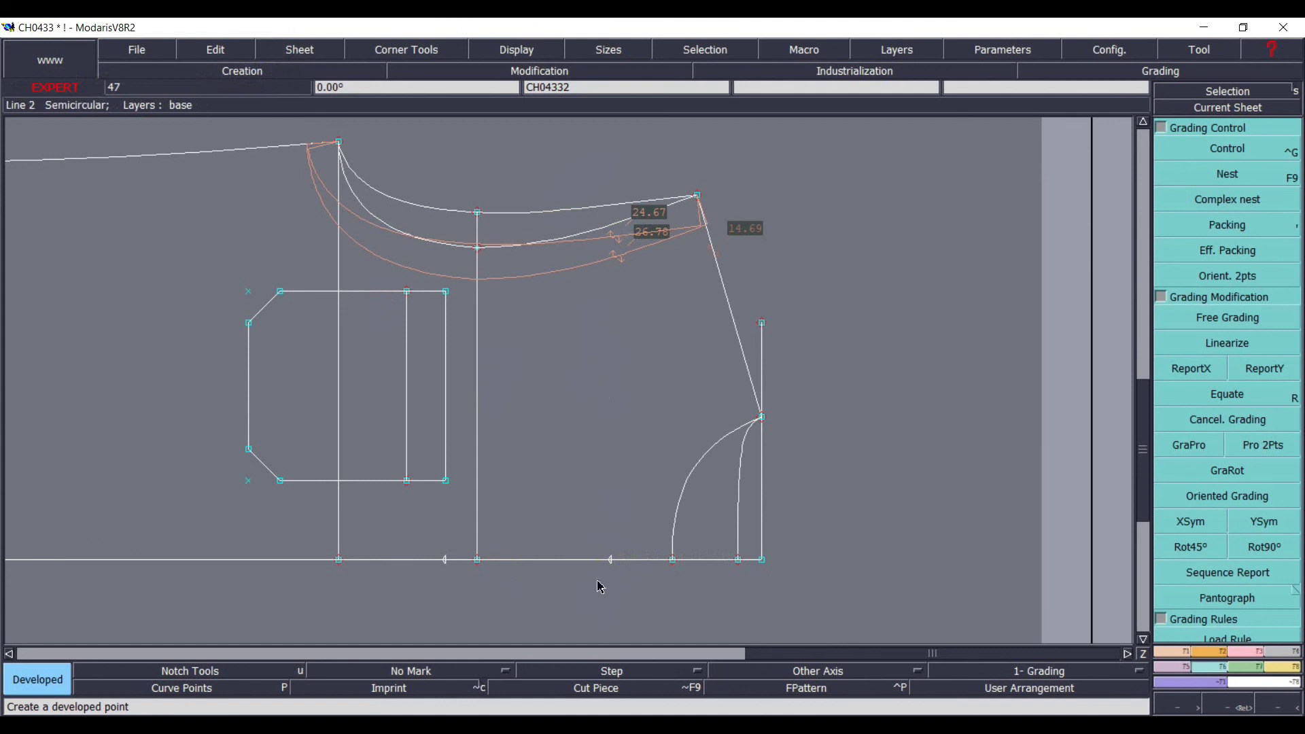
- Draw a Bezier yoke line about 24.7 cm long from the 8 cm point past the armhole, and align its end vertically with that point
left_click(612, 567)
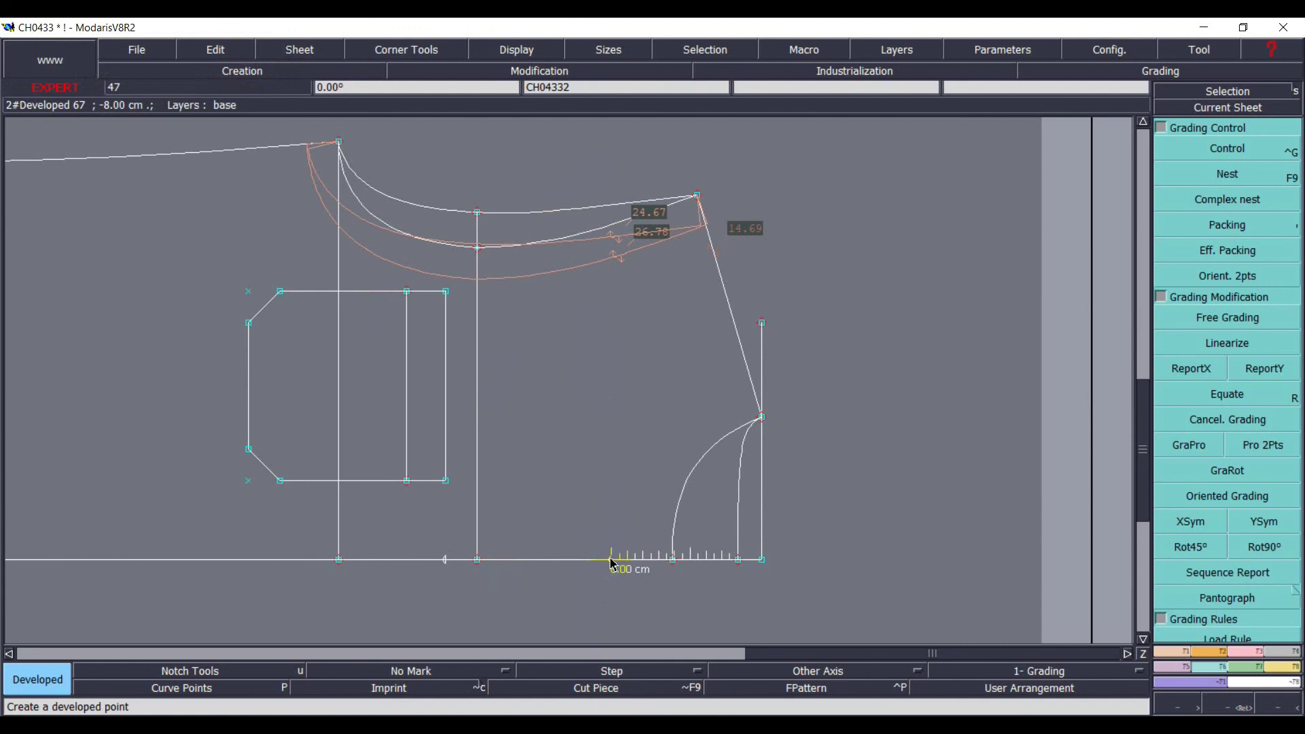
key("b")
left_click(611, 563)
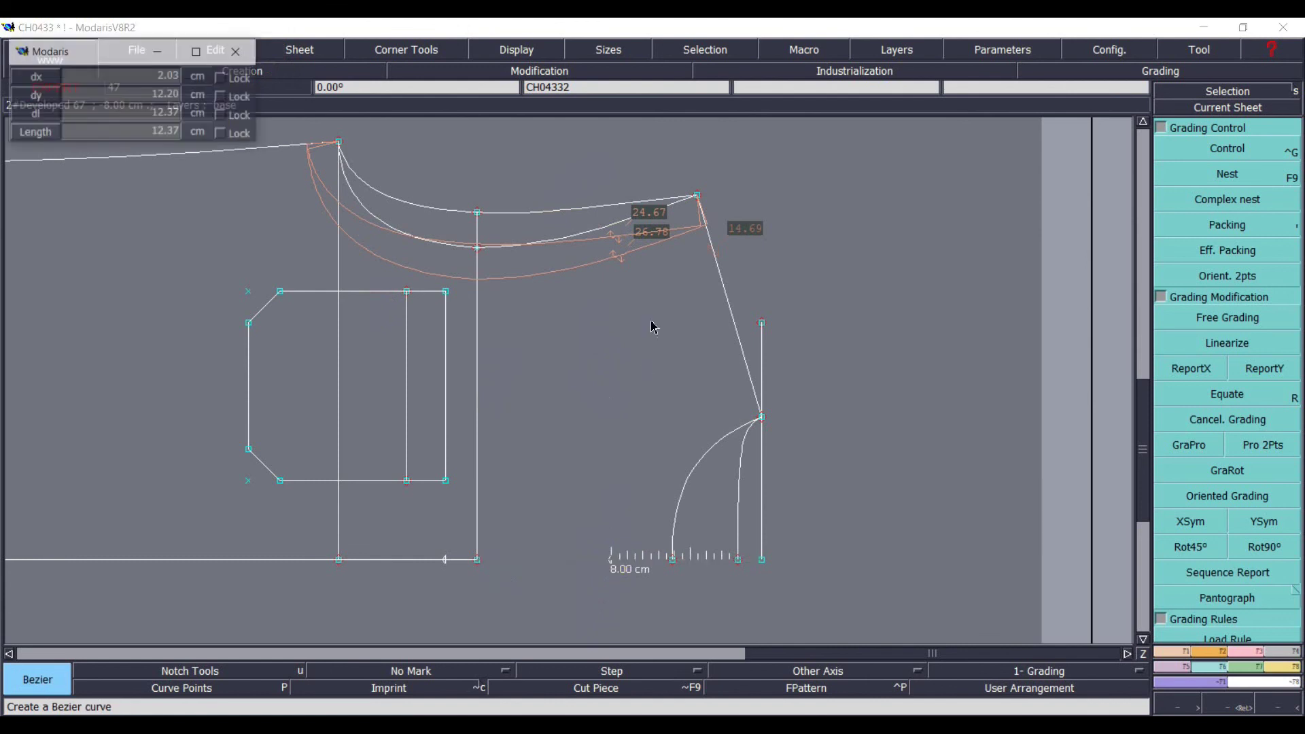
left_click(615, 170)
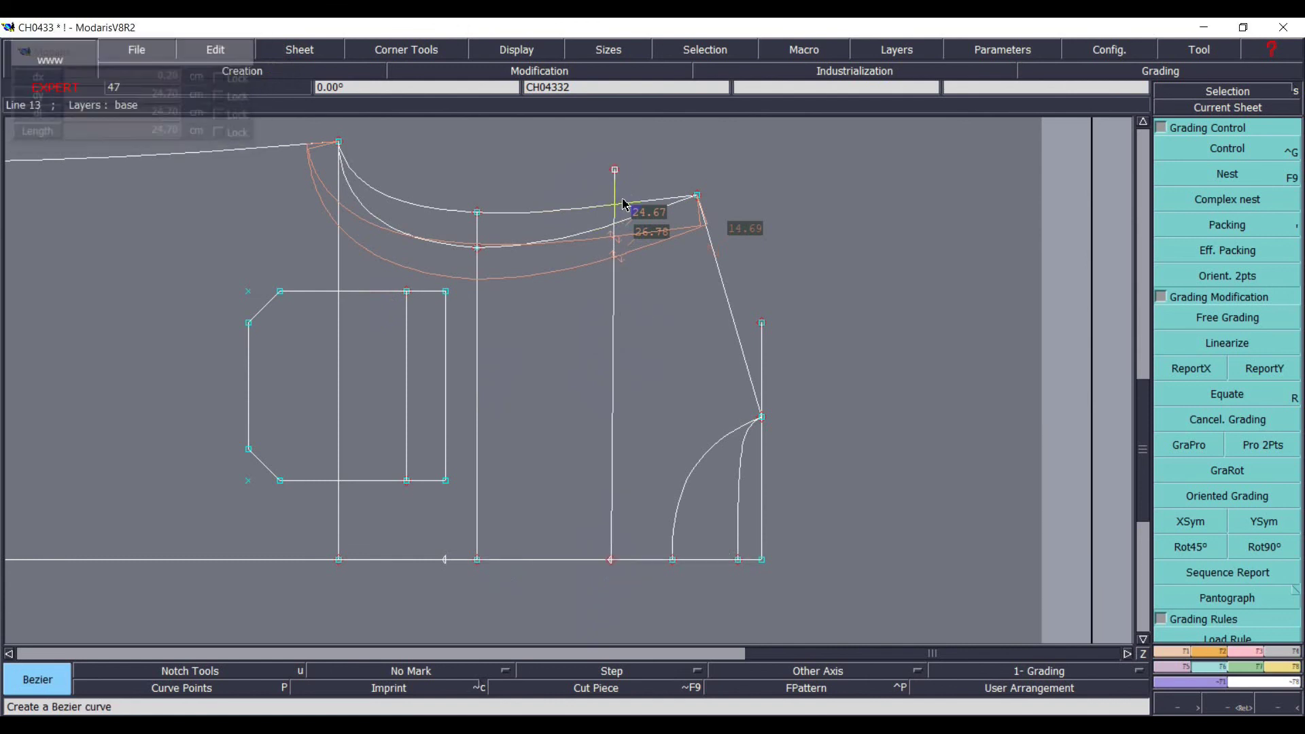
key("6")
left_click(612, 562)
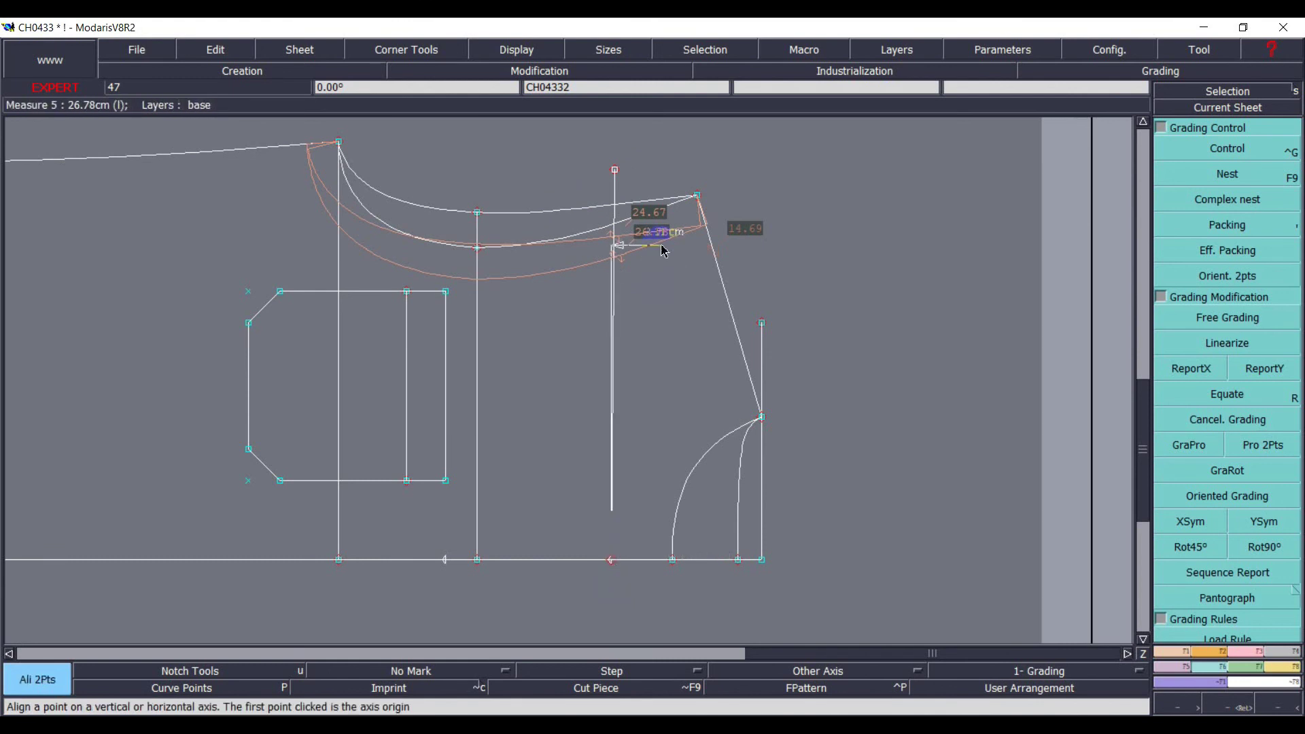